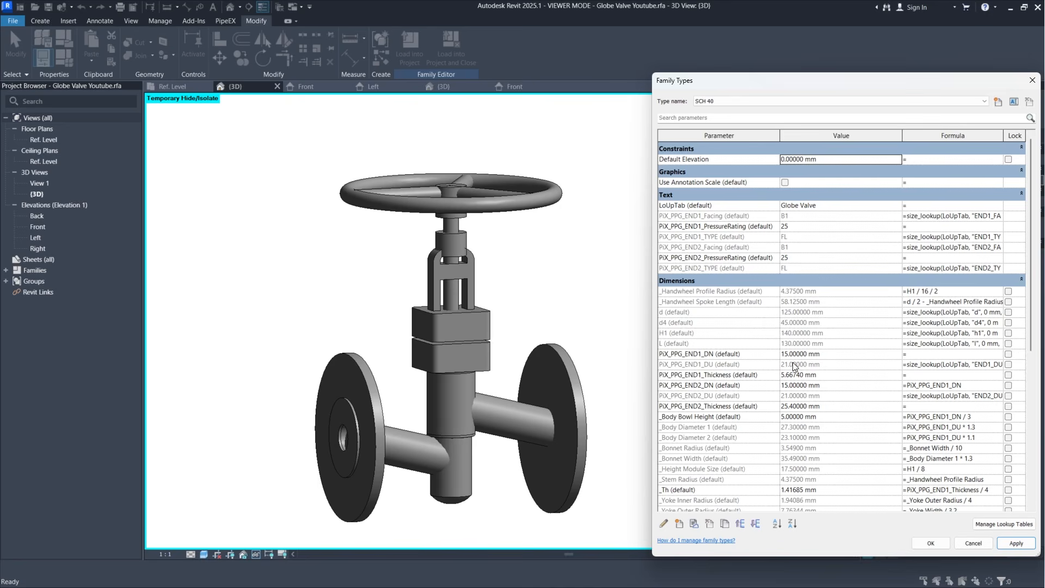
Step: Set the PiX_PPG_END1_DN parameter of the globe valve family to 25 mm and apply it
{"action": "left_click", "coordinate": [791, 354]}
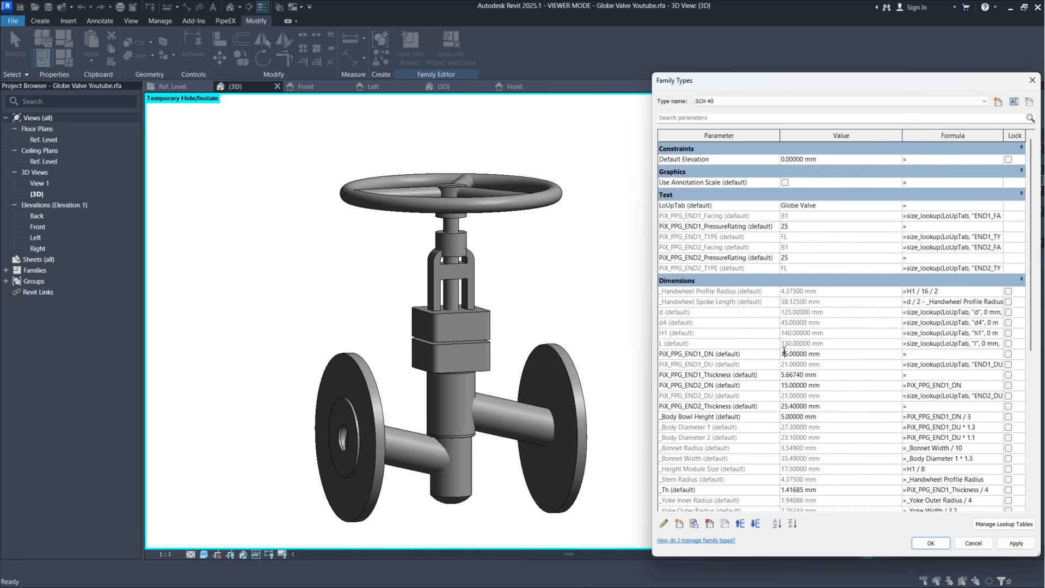
{"action": "type", "text": "2"}
{"action": "left_click", "coordinate": [1013, 544]}
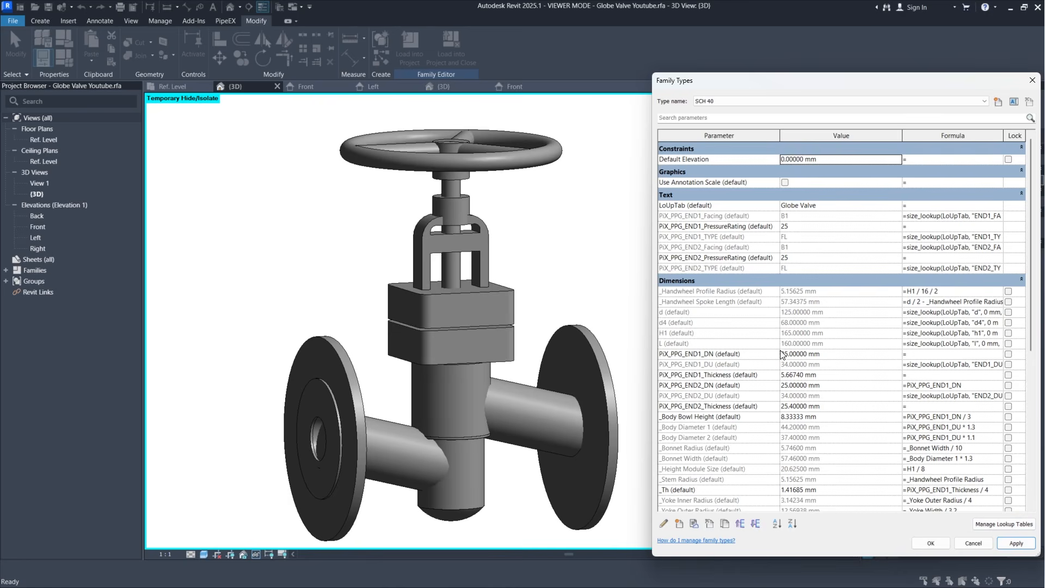
{"action": "left_click", "coordinate": [787, 355]}
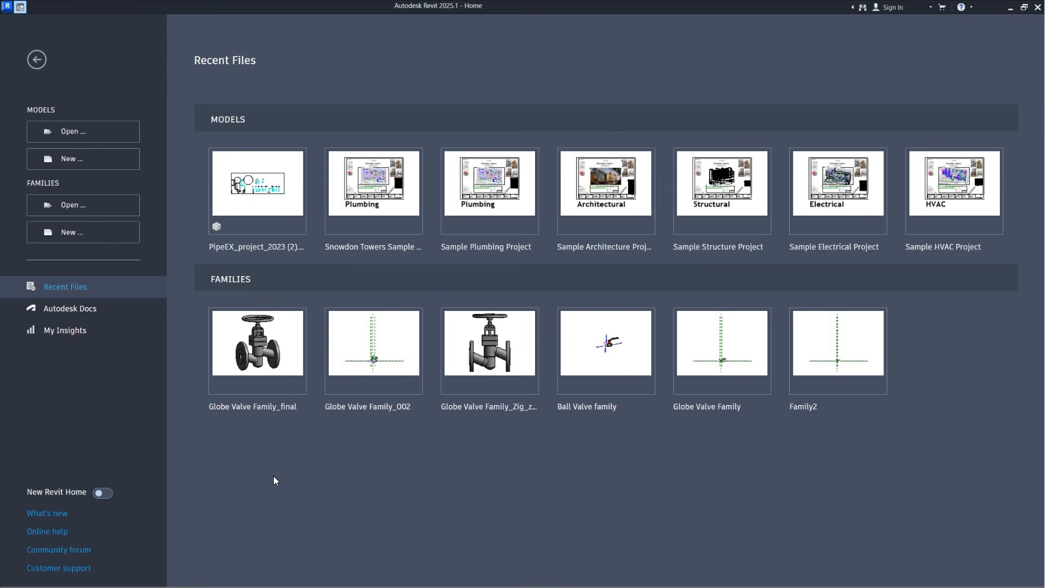
Step: Create a new family from the recently used template PipeEX_FamilyTemplate_2Connectors (1).rft
{"action": "left_click", "coordinate": [125, 235]}
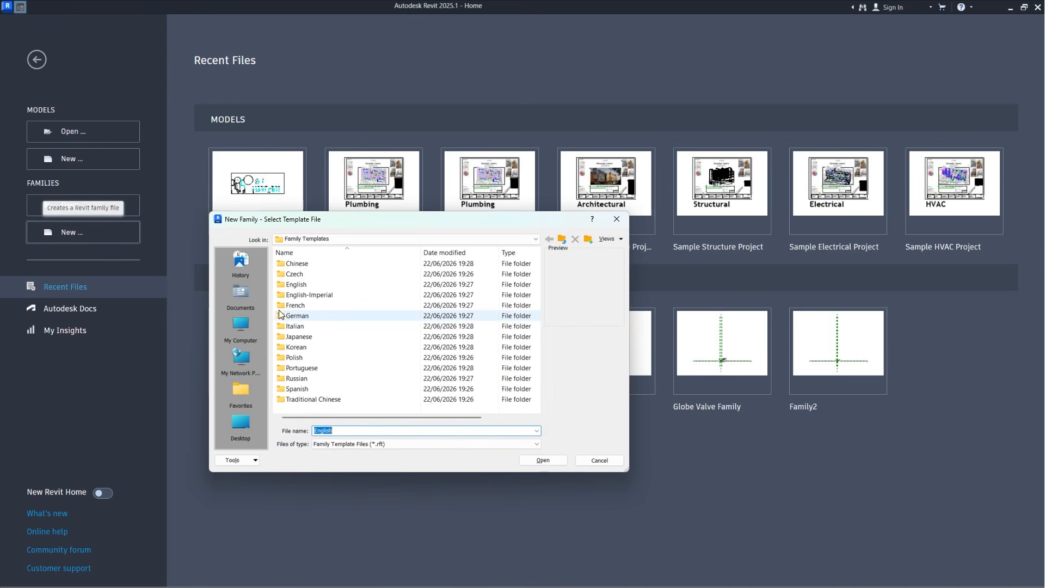
{"action": "left_click", "coordinate": [241, 264]}
{"action": "left_click", "coordinate": [333, 275]}
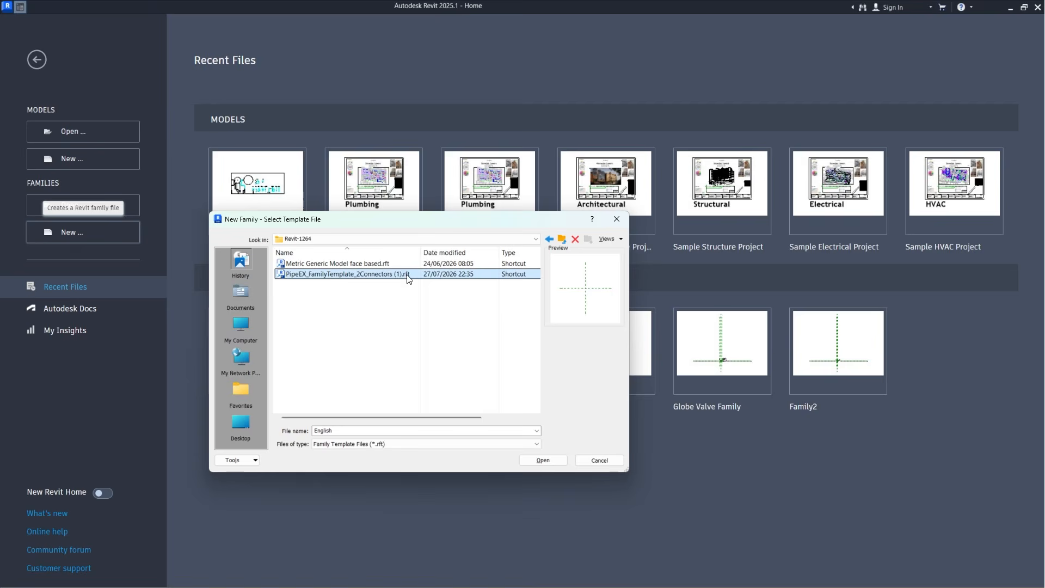
{"action": "left_click", "coordinate": [543, 460]}
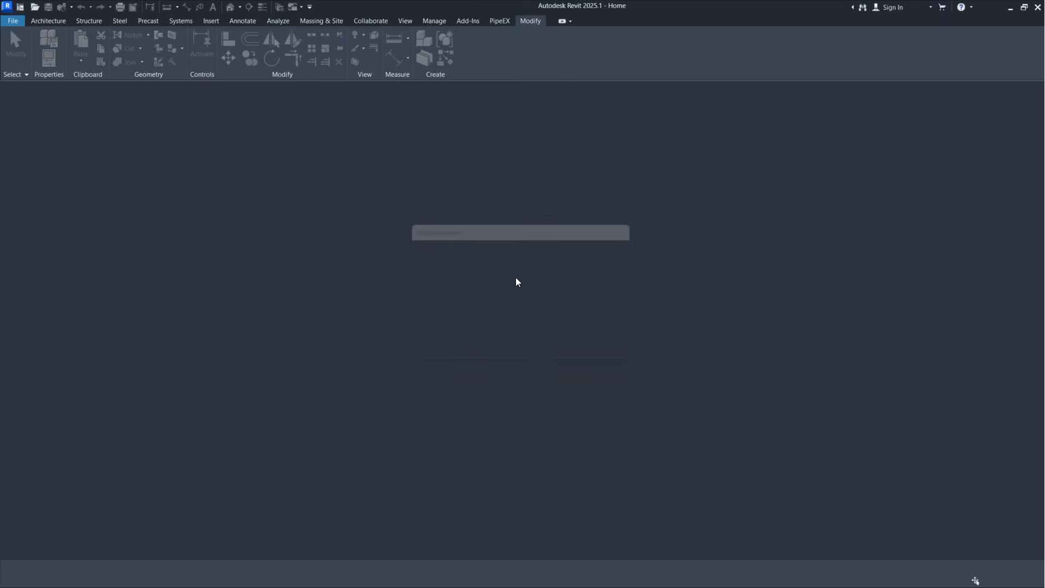
Step: Draw two vertical reference planes, one about 19.7" right and one about 16" left of the vertical centre plane
{"action": "scroll", "coordinate": [559, 254], "scroll_direction": "up", "scroll_amount": 1}
{"action": "middle_click_drag", "start_coordinate": [560, 293], "coordinate": [560, 263]}
{"action": "left_click", "coordinate": [622, 52]}
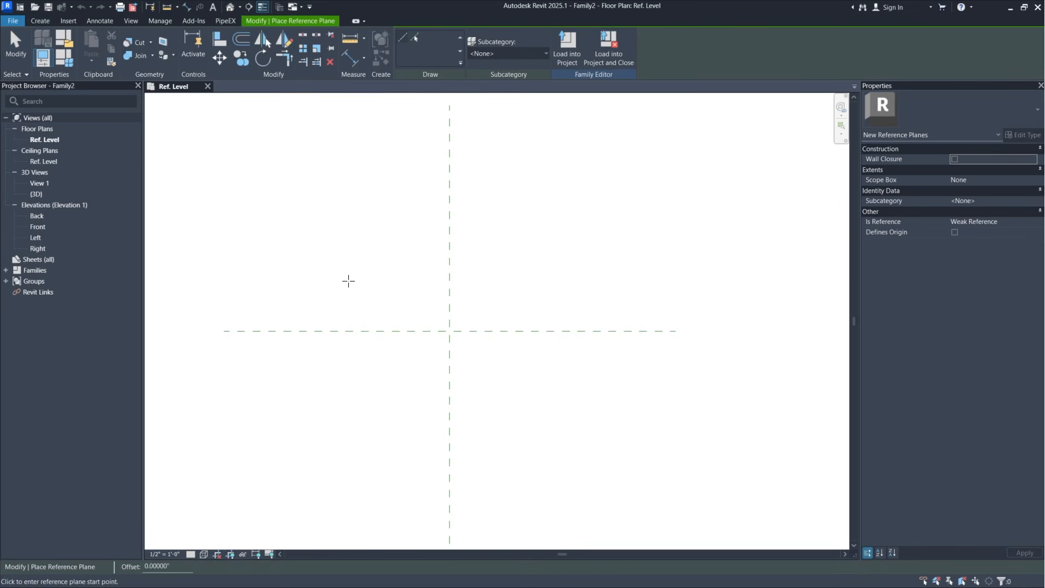
{"action": "left_click", "coordinate": [523, 247]}
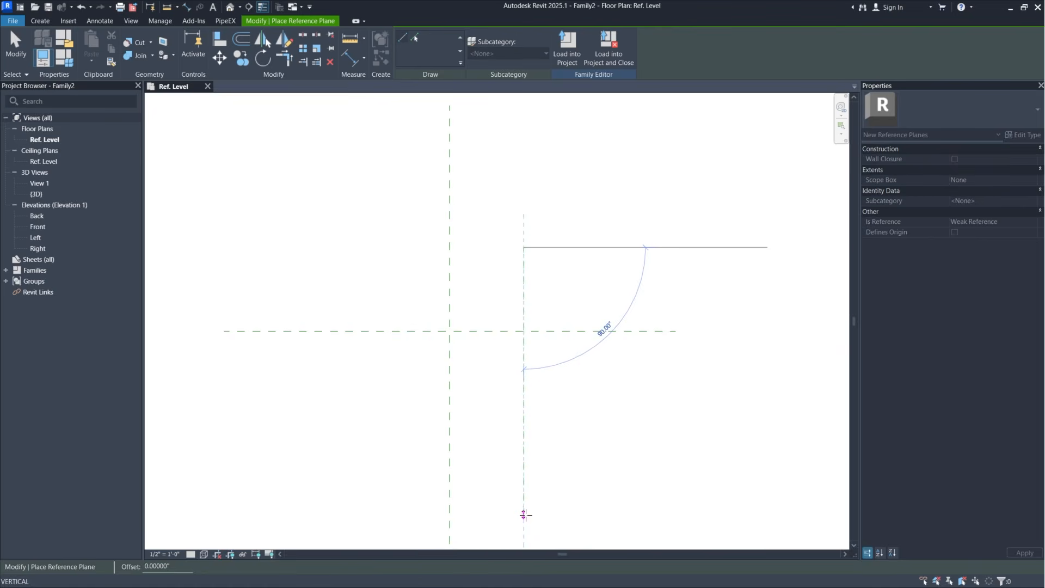
{"action": "left_click", "coordinate": [525, 509]}
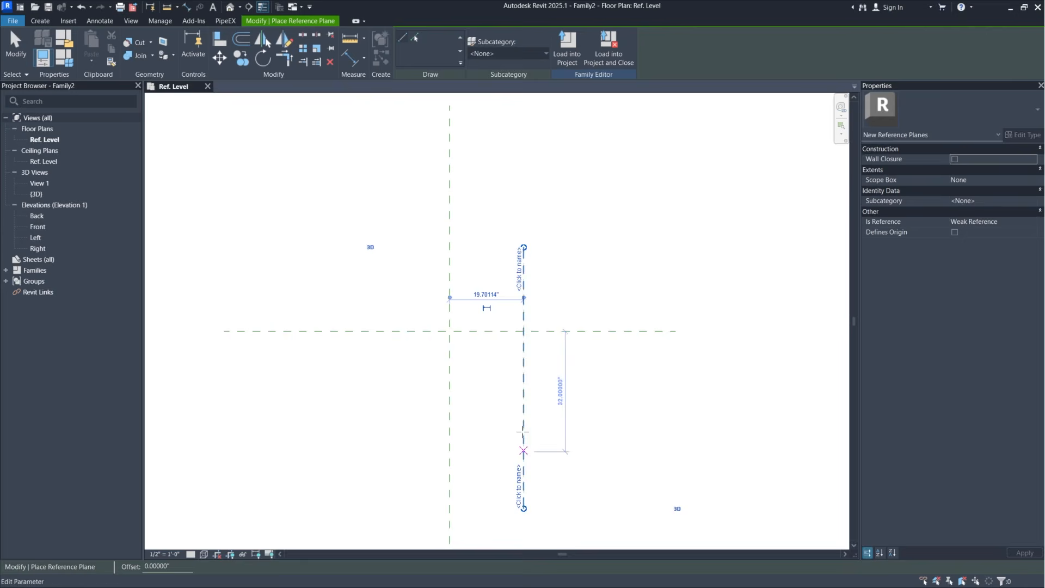
{"action": "left_click", "coordinate": [390, 247]}
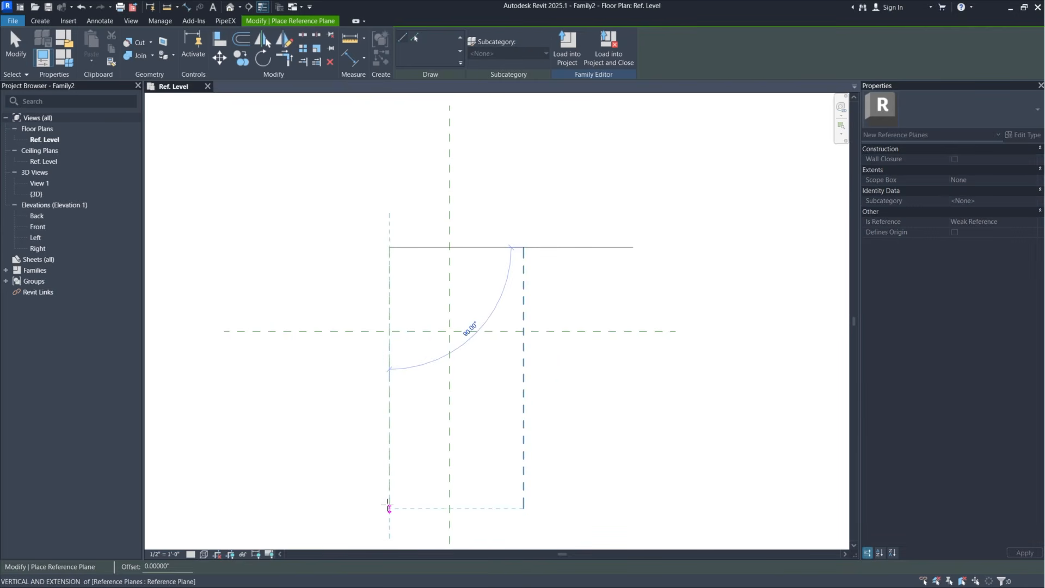
{"action": "left_click", "coordinate": [387, 506]}
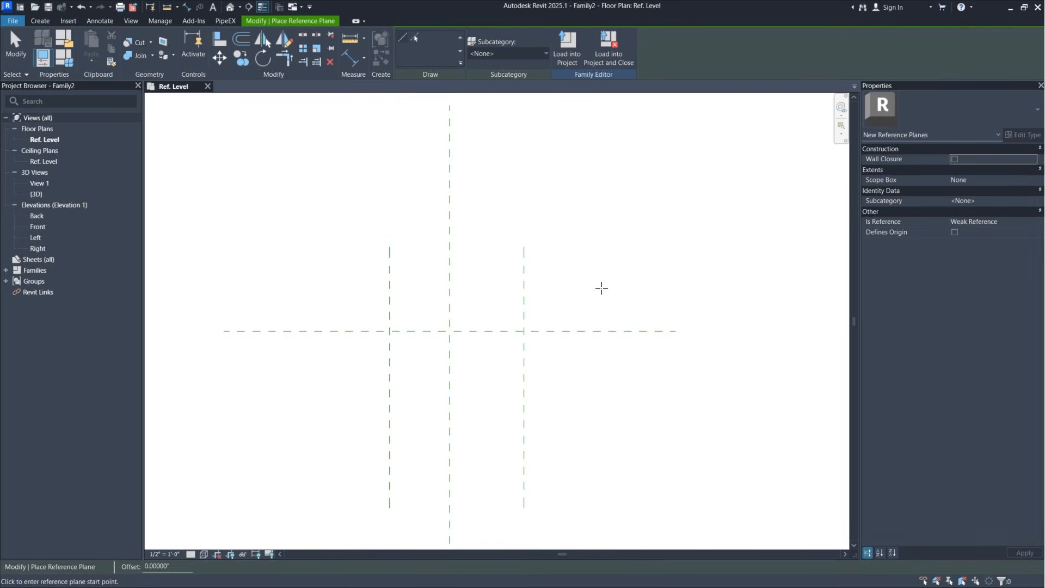
{"action": "key", "text": "Escape"}
Step: Place an aligned dimension across the three vertical reference planes and make its two segments equal
{"action": "left_click", "coordinate": [353, 61]}
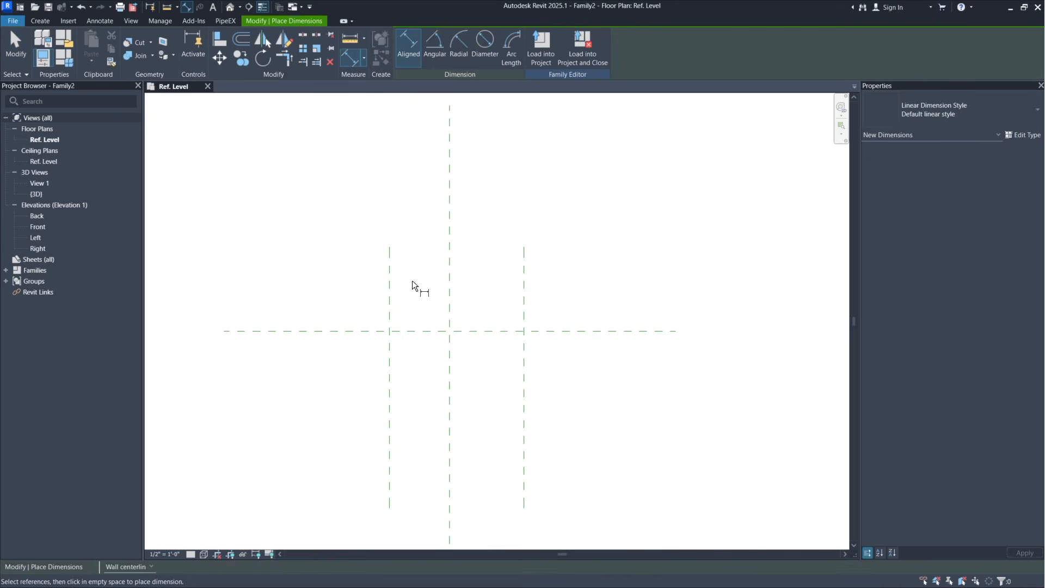
{"action": "left_click", "coordinate": [389, 279]}
{"action": "left_click", "coordinate": [449, 288]}
{"action": "left_click", "coordinate": [526, 300]}
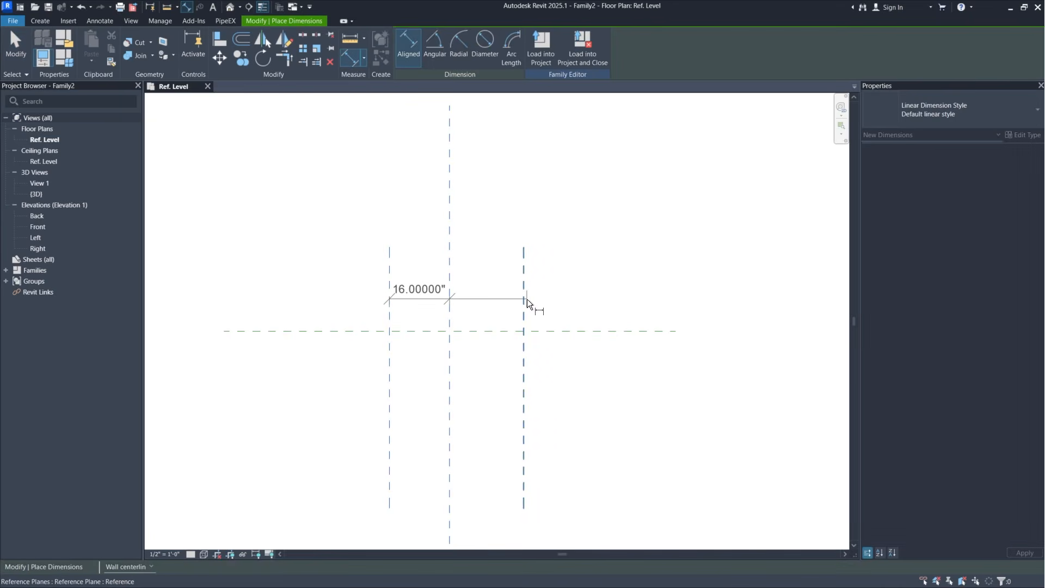
{"action": "left_click", "coordinate": [550, 293]}
{"action": "left_click", "coordinate": [452, 253]}
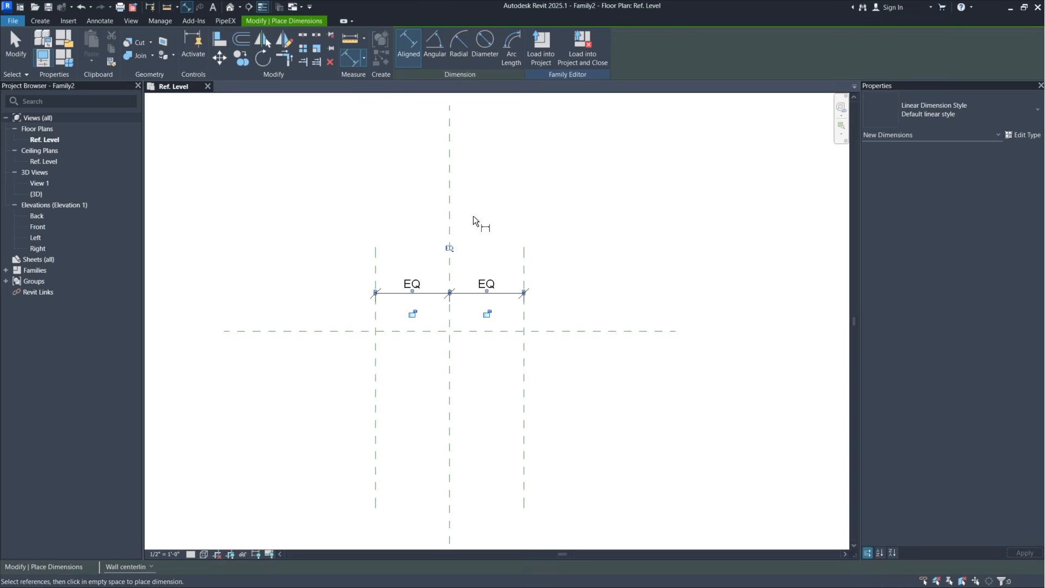
{"action": "key", "text": "Escape"}
{"action": "key", "text": "Escape"}
{"action": "scroll", "coordinate": [469, 297], "scroll_direction": "up", "scroll_amount": 1}
{"action": "scroll", "coordinate": [469, 297], "scroll_direction": "up", "scroll_amount": 1}
{"action": "key", "text": "Escape"}
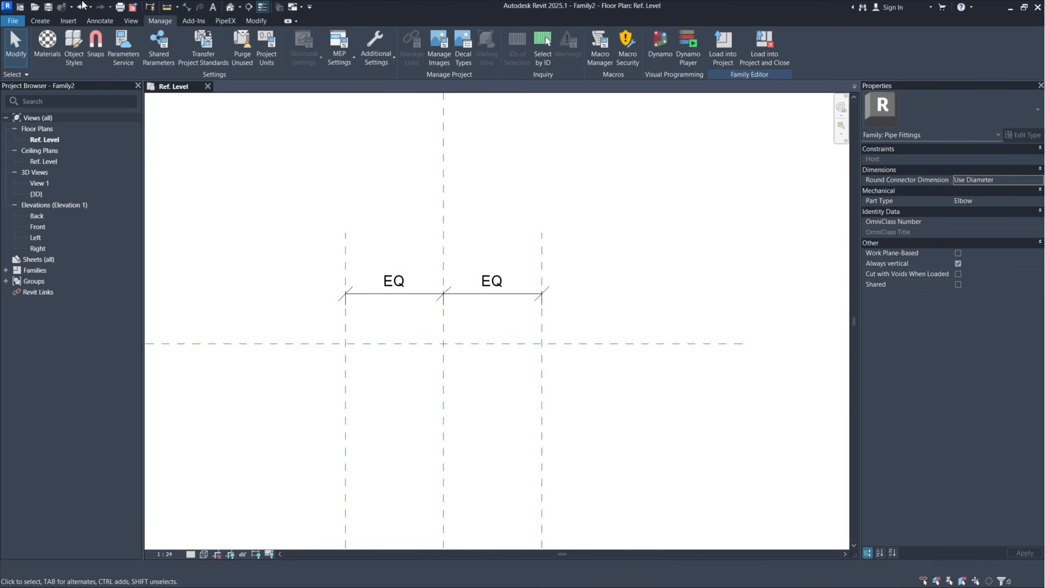
{"action": "left_click", "coordinate": [43, 20]}
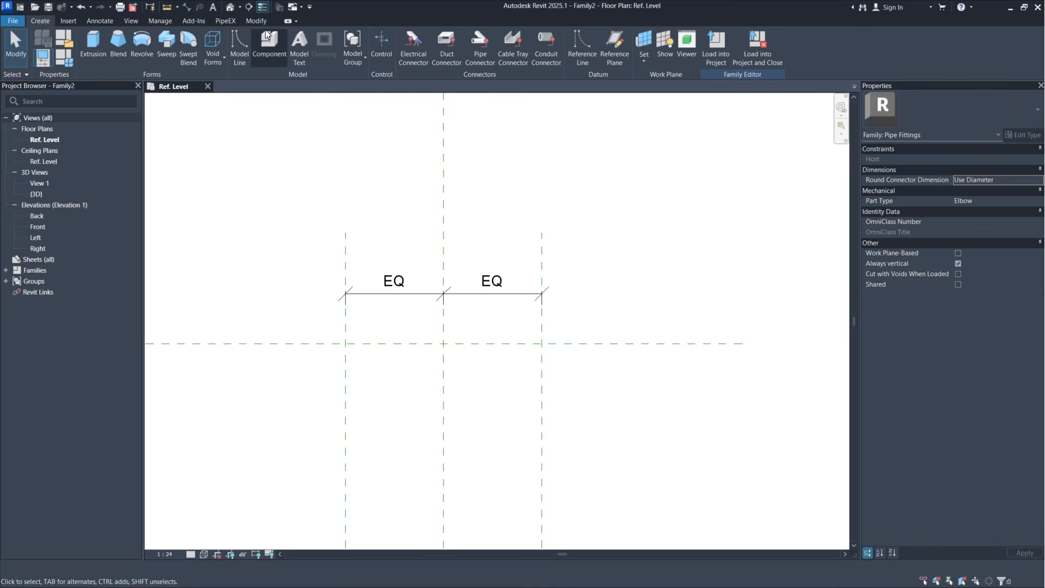
{"action": "left_click", "coordinate": [107, 23]}
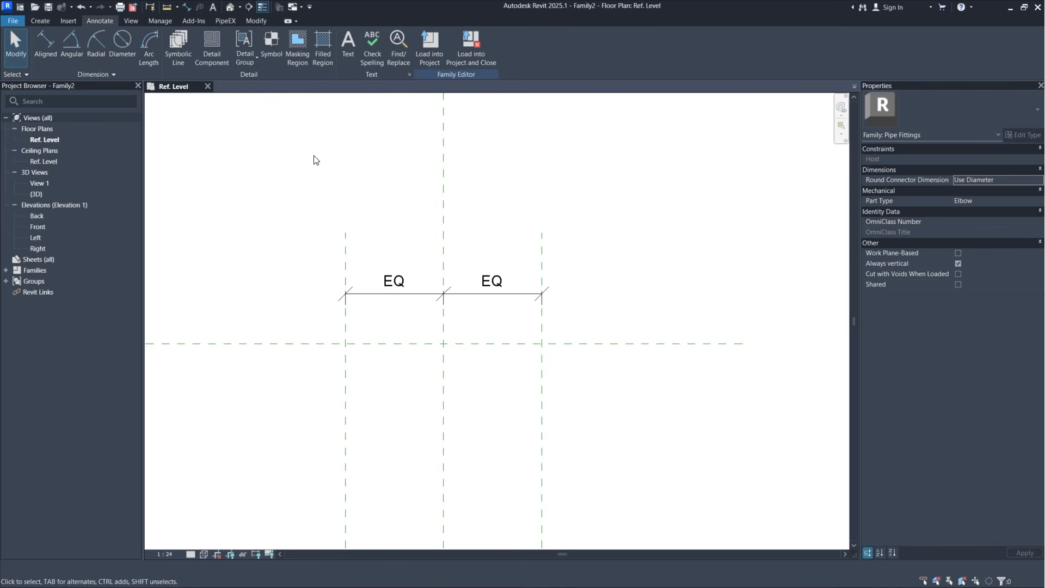
{"action": "left_click", "coordinate": [46, 46]}
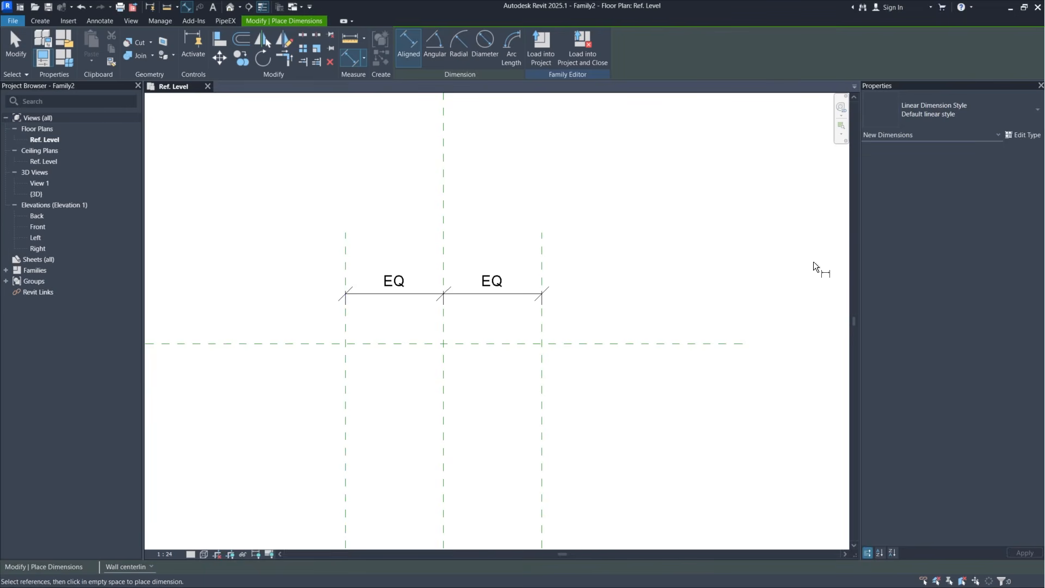
{"action": "key", "text": "Escape"}
Step: Nudge the right-hand vertical reference plane inward to about 95.4 mm from the centre plane
{"action": "left_click", "coordinate": [542, 255]}
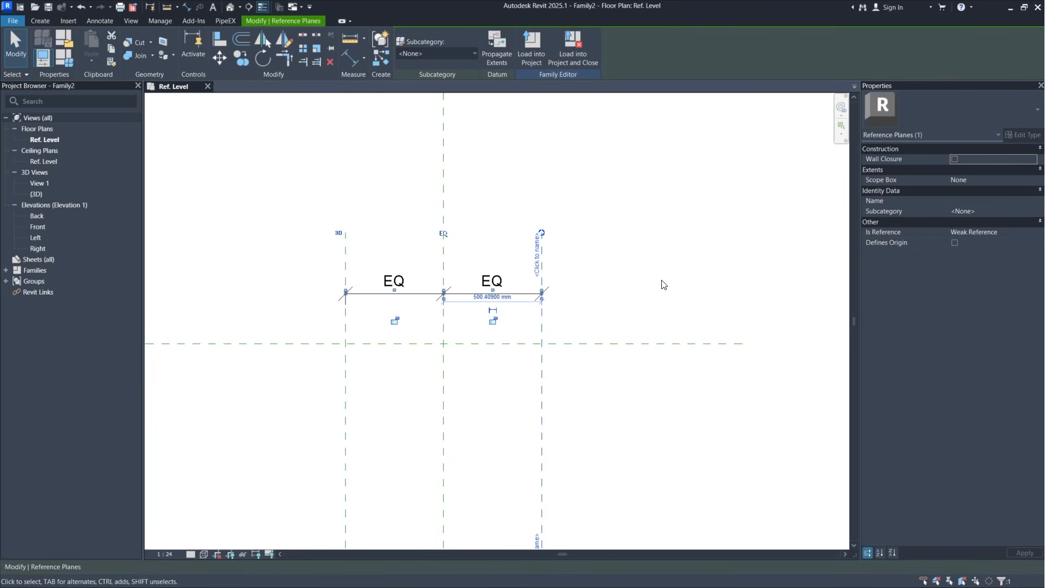
{"action": "key", "text": "Left"}
{"action": "key", "text": "Left"}
{"action": "key", "text": "Left"}
{"action": "key", "text": "Left"}
{"action": "key", "text": "Left"}
{"action": "key", "text": "Left"}
{"action": "key", "text": "Left"}
{"action": "key", "text": "Left"}
{"action": "key", "text": "Left"}
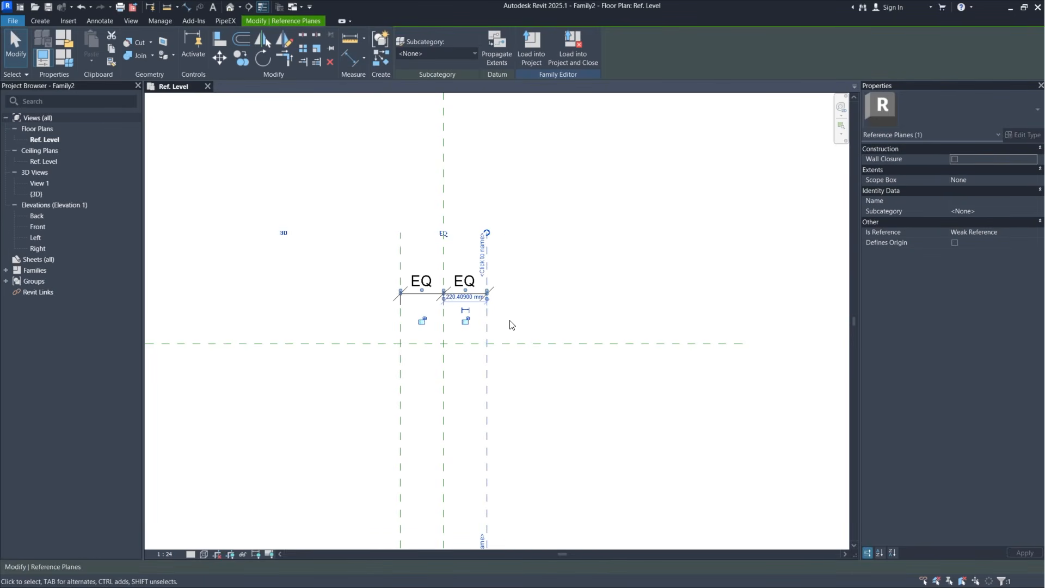
{"action": "scroll", "coordinate": [467, 335], "scroll_direction": "up", "scroll_amount": 4}
{"action": "key", "text": "Left"}
{"action": "key", "text": "Left"}
{"action": "key", "text": "Left"}
{"action": "key", "text": "Left"}
{"action": "key", "text": "Left"}
{"action": "key", "text": "Left"}
{"action": "key", "text": "Left"}
{"action": "key", "text": "Left"}
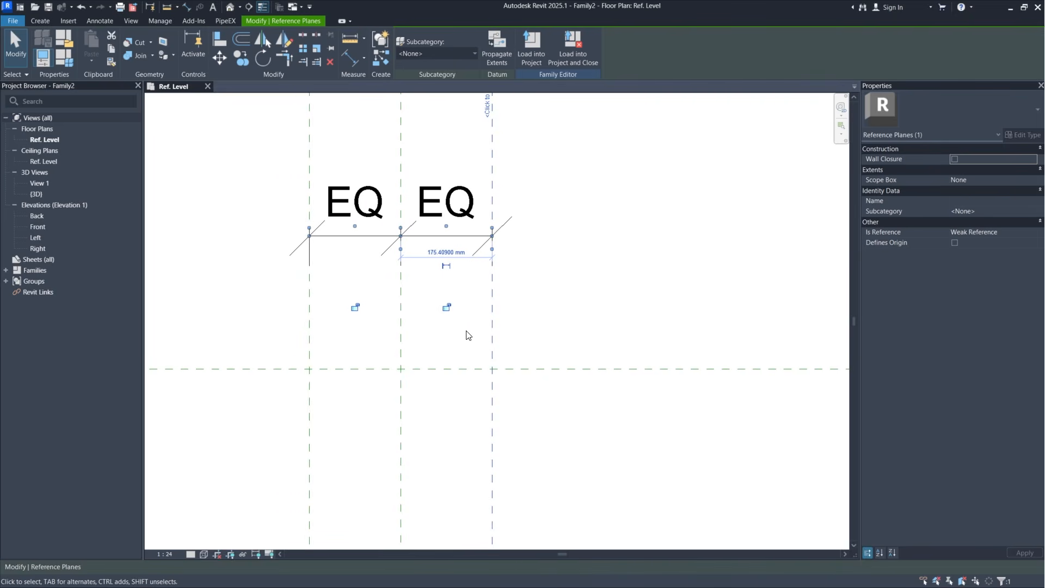
{"action": "key", "text": "Left"}
{"action": "key", "text": "Left"}
{"action": "key", "text": "Left"}
{"action": "key", "text": "Left"}
{"action": "key", "text": "Left"}
{"action": "key", "text": "Left"}
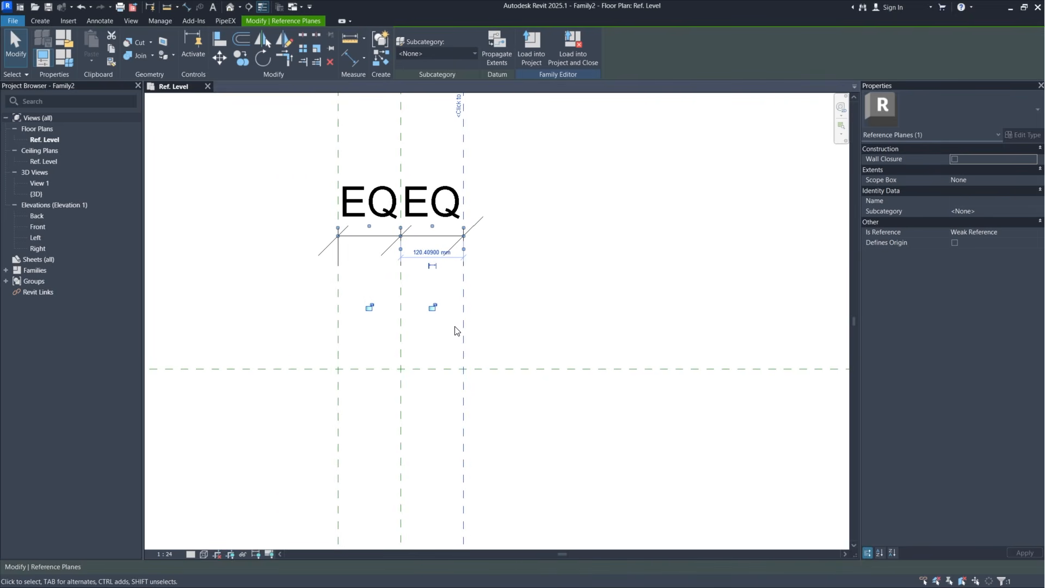
{"action": "key", "text": "Left"}
{"action": "key", "text": "Left"}
{"action": "key", "text": "Left"}
{"action": "key", "text": "Left"}
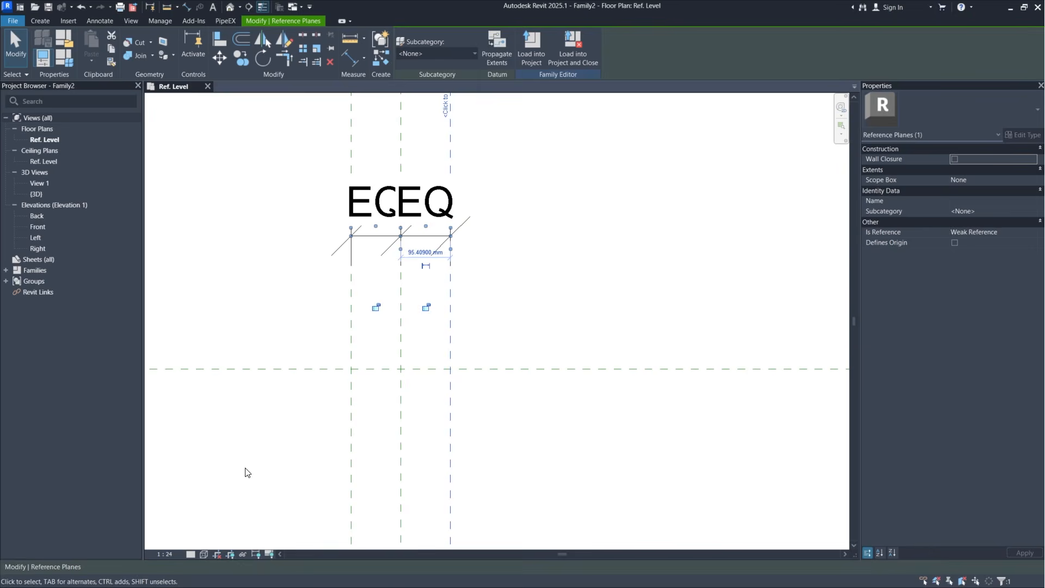
{"action": "key", "text": "Escape"}
Step: Change the scale of the Ref. Level view to 1:5
{"action": "left_click", "coordinate": [163, 554]}
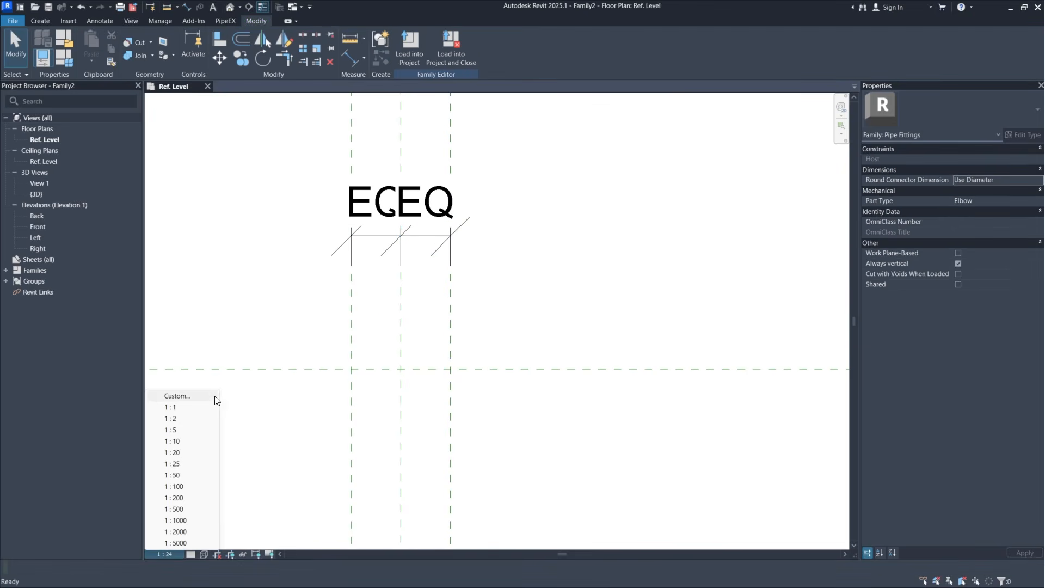
{"action": "left_click", "coordinate": [185, 430]}
{"action": "scroll", "coordinate": [318, 276], "scroll_direction": "up", "scroll_amount": 3}
{"action": "middle_click_drag", "start_coordinate": [314, 296], "coordinate": [309, 295]}
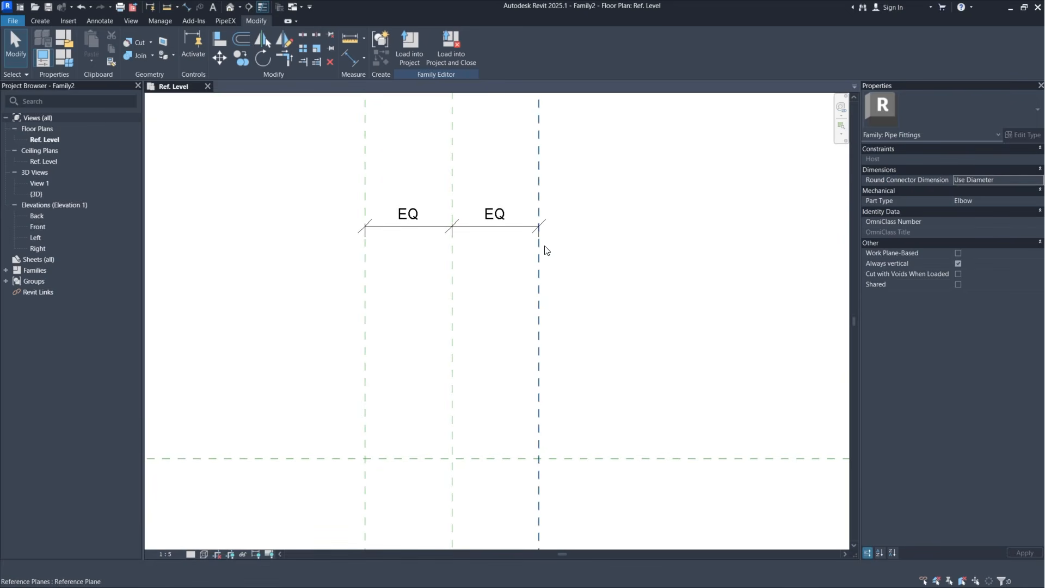
Step: Nudge the right-hand vertical reference plane closer, to about 60.4 mm from the centre plane
{"action": "middle_click_drag", "start_coordinate": [545, 246], "coordinate": [528, 251]}
{"action": "left_click", "coordinate": [521, 198]}
{"action": "key", "text": "Left"}
{"action": "key", "text": "Left"}
{"action": "key", "text": "Left"}
{"action": "key", "text": "Left"}
{"action": "key", "text": "Left"}
{"action": "key", "text": "Left"}
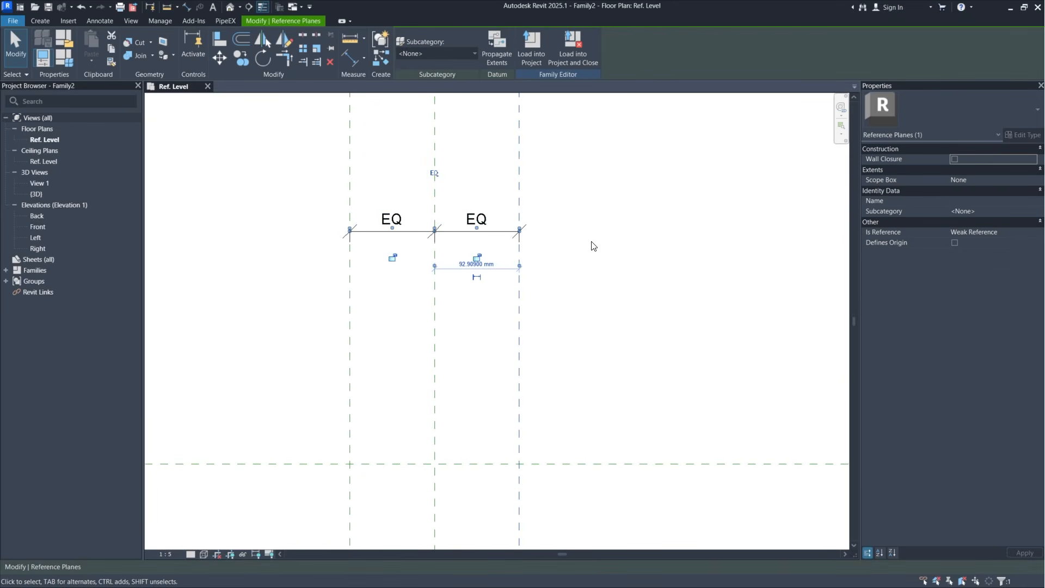
{"action": "key", "text": "Left"}
{"action": "key", "text": "Left"}
{"action": "key", "text": "Left"}
{"action": "key", "text": "Left"}
{"action": "key", "text": "Left"}
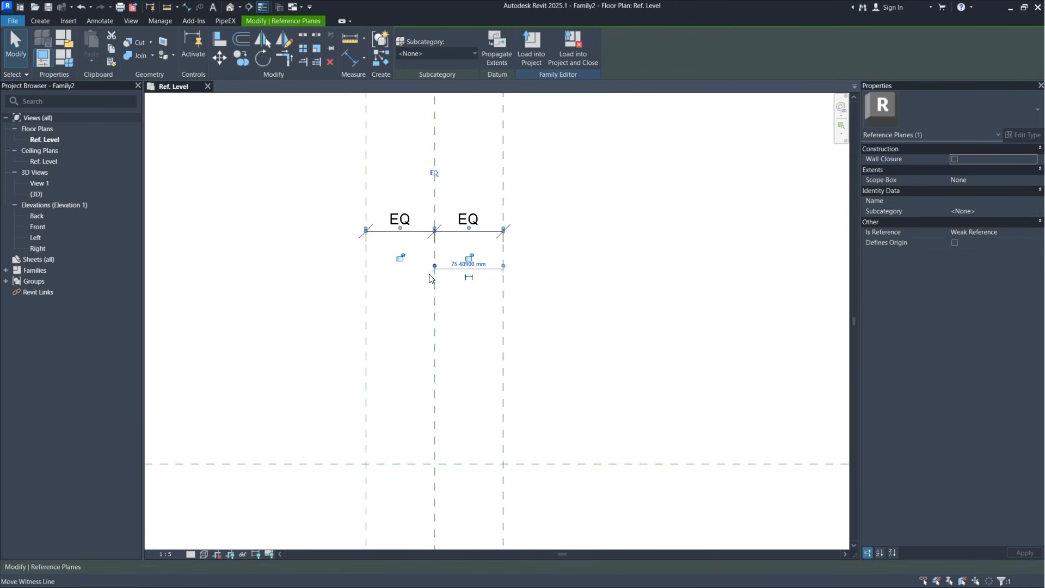
{"action": "key", "text": "Left"}
{"action": "key", "text": "Left"}
{"action": "key", "text": "Left"}
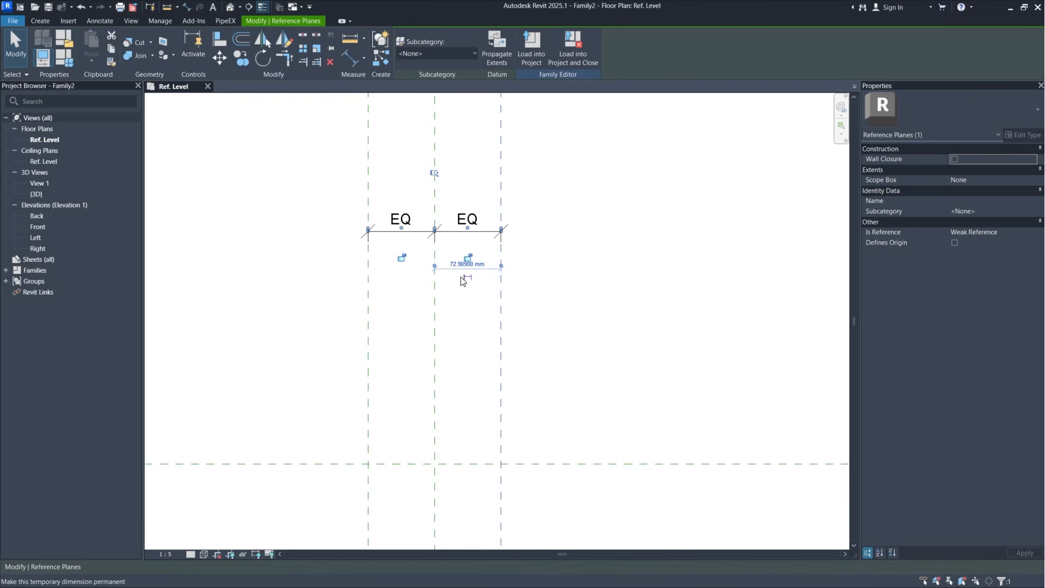
{"action": "key", "text": "Left"}
{"action": "key", "text": "Left"}
{"action": "key", "text": "Left"}
{"action": "key", "text": "Left"}
{"action": "key", "text": "Left"}
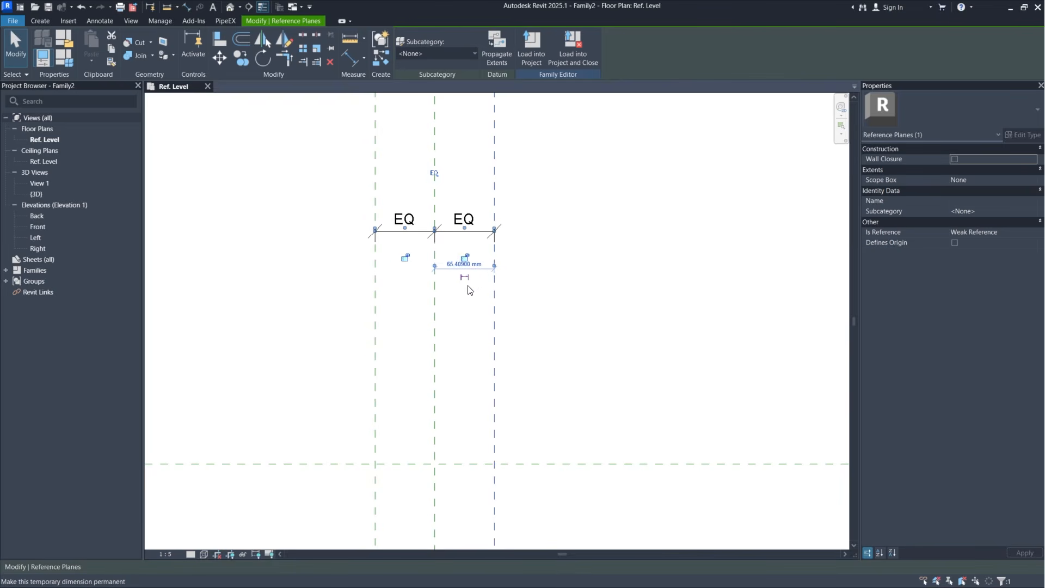
{"action": "key", "text": "Left"}
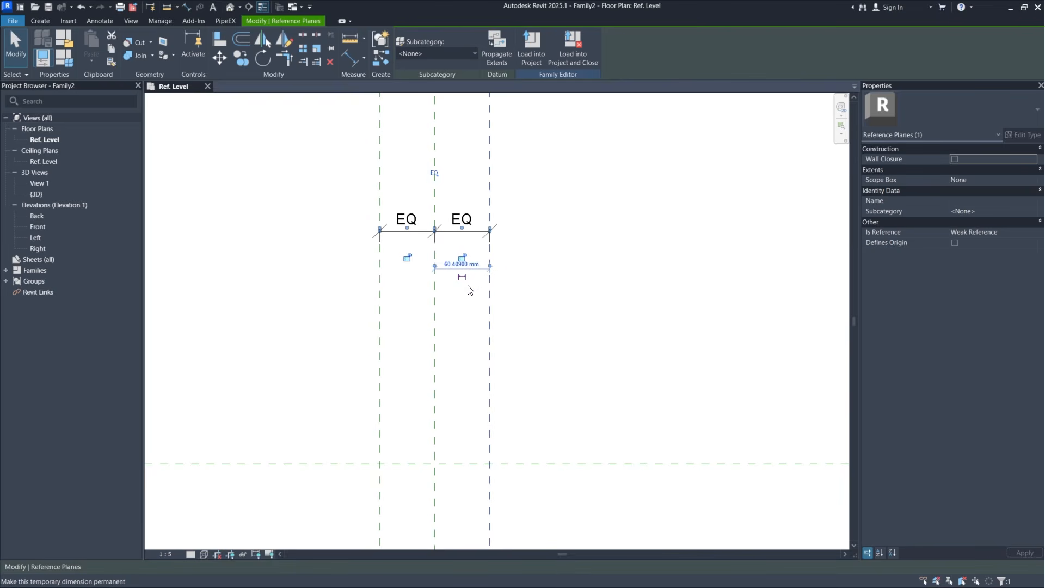
{"action": "left_click", "coordinate": [639, 267]}
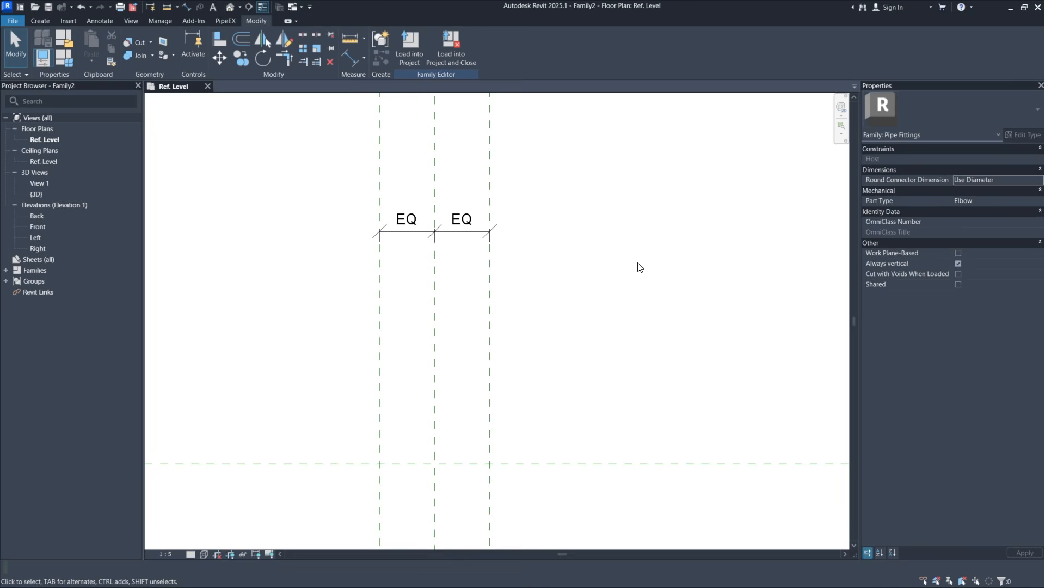
Step: Move the equality dimension line down along the vertical planes, closer to the horizontal centre plane
{"action": "left_click", "coordinate": [460, 232]}
{"action": "left_click_drag", "start_coordinate": [461, 231], "coordinate": [467, 343]}
{"action": "left_click", "coordinate": [532, 338]}
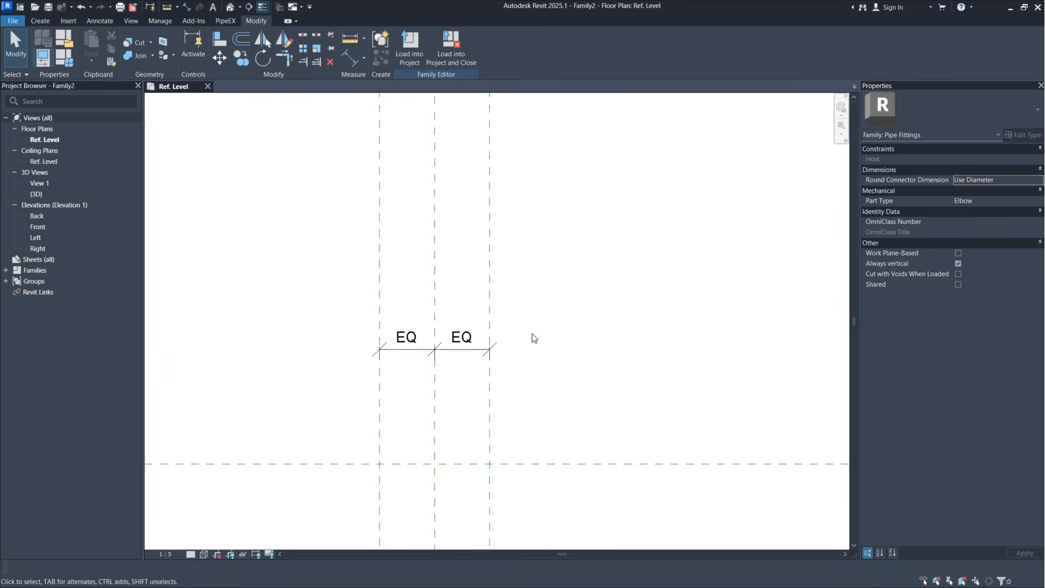
{"action": "middle_click_drag", "start_coordinate": [532, 338], "coordinate": [495, 230]}
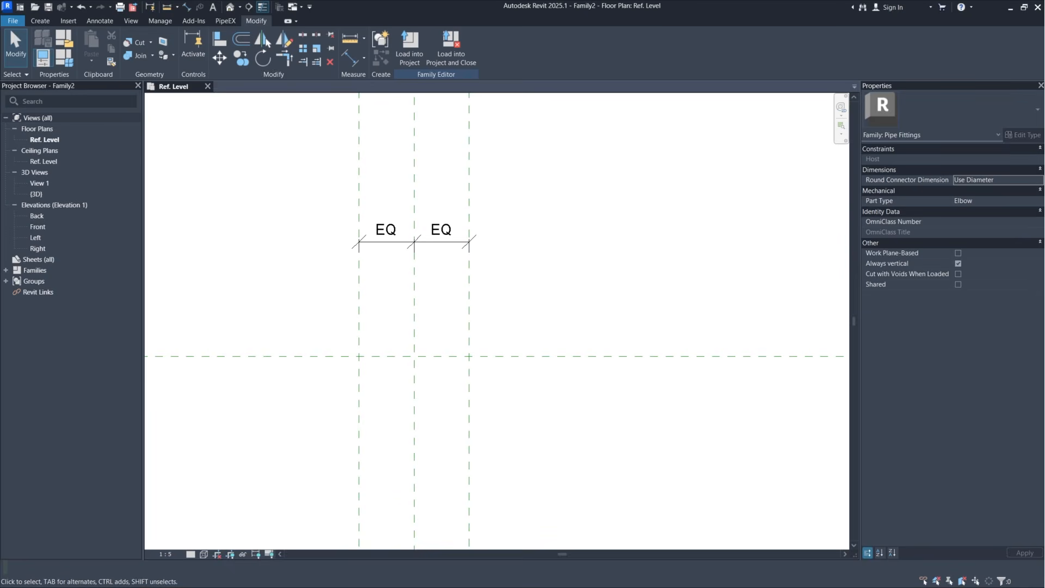
Step: Draw two vertical reference planes outside the right-hand plane, the first about 9.2 mm from it and the second about 4.4 mm farther out
{"action": "left_click", "coordinate": [48, 20]}
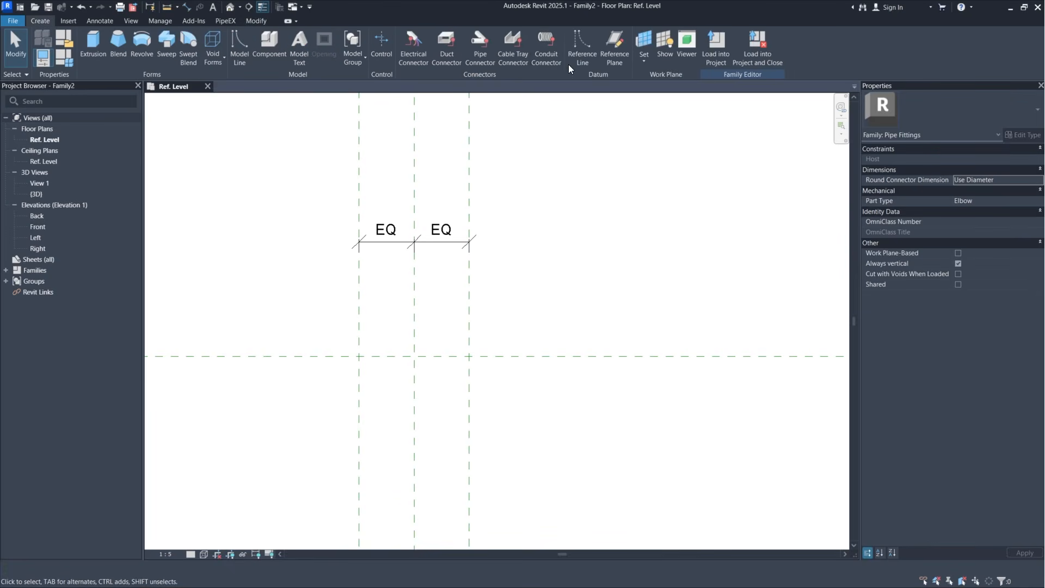
{"action": "left_click", "coordinate": [614, 44]}
{"action": "left_click", "coordinate": [478, 187]}
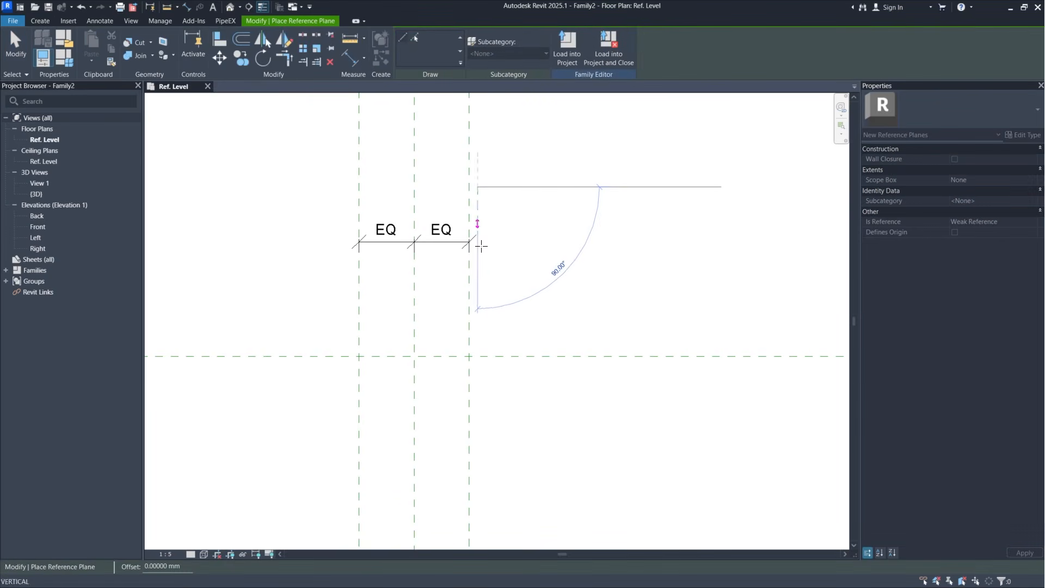
{"action": "left_click", "coordinate": [478, 493]}
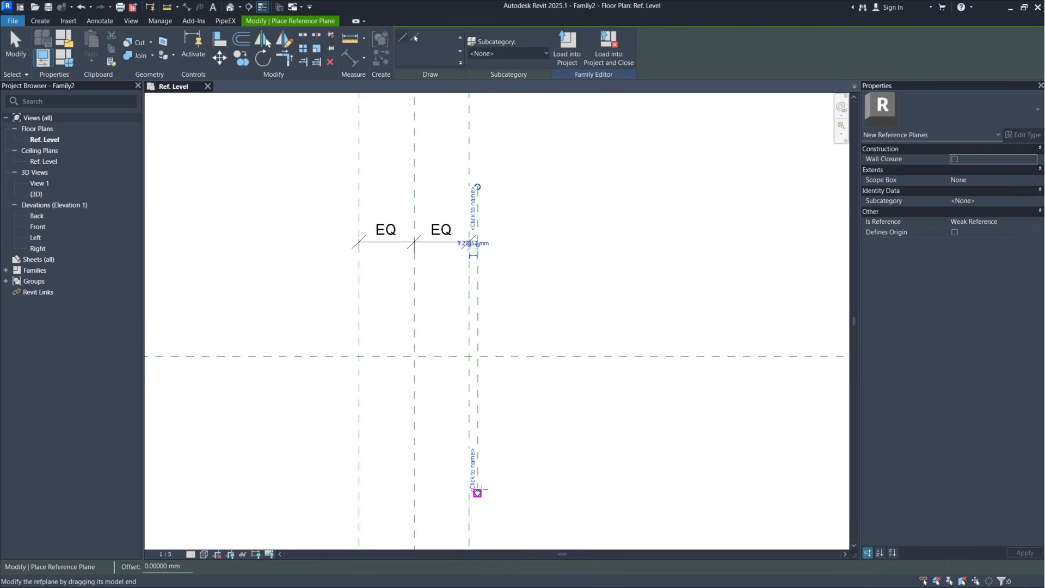
{"action": "scroll", "coordinate": [541, 289], "scroll_direction": "down", "scroll_amount": 2}
{"action": "scroll", "coordinate": [458, 324], "scroll_direction": "up", "scroll_amount": 3}
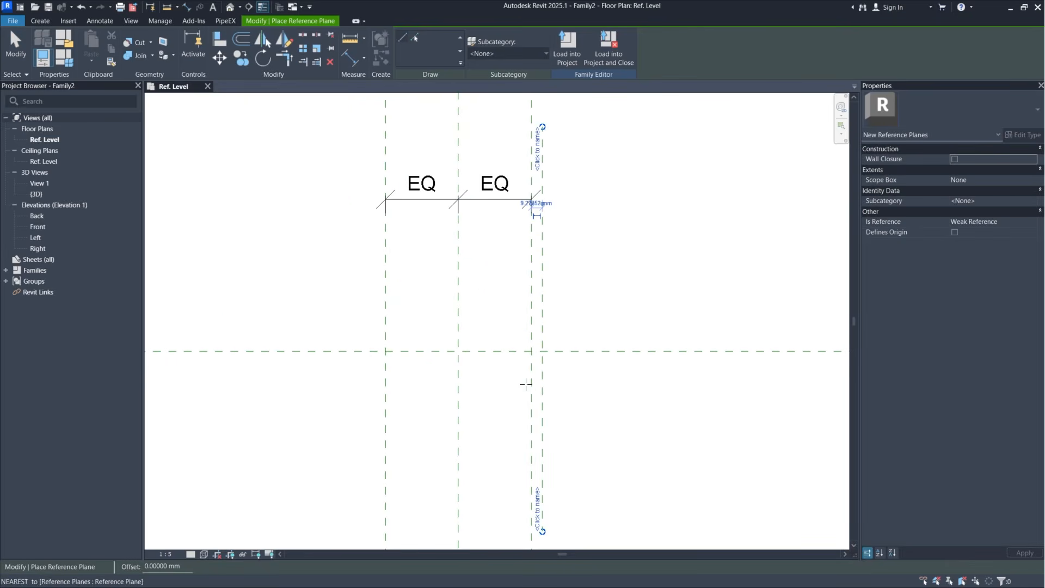
{"action": "left_click", "coordinate": [547, 166]}
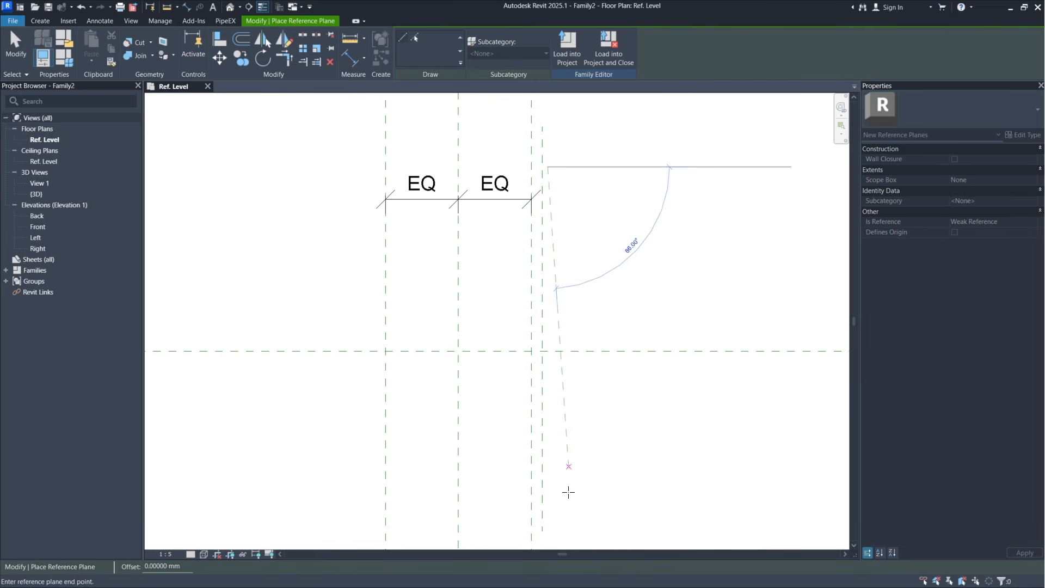
{"action": "left_click", "coordinate": [545, 508]}
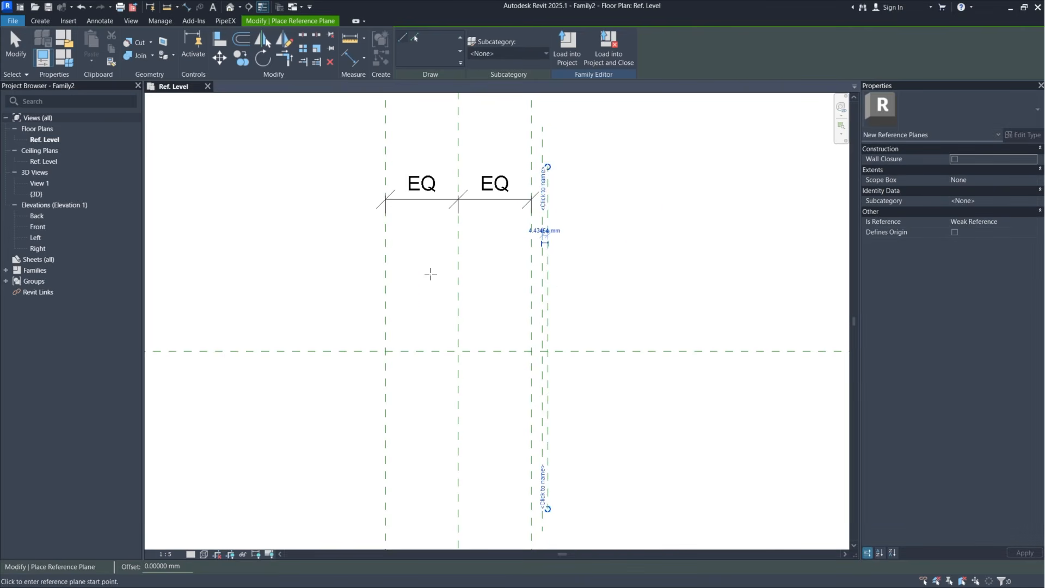
Step: Draw two vertical reference planes outside the left-hand plane, the first 10 mm from it and the second about 5.9 mm farther out
{"action": "left_click", "coordinate": [373, 166]}
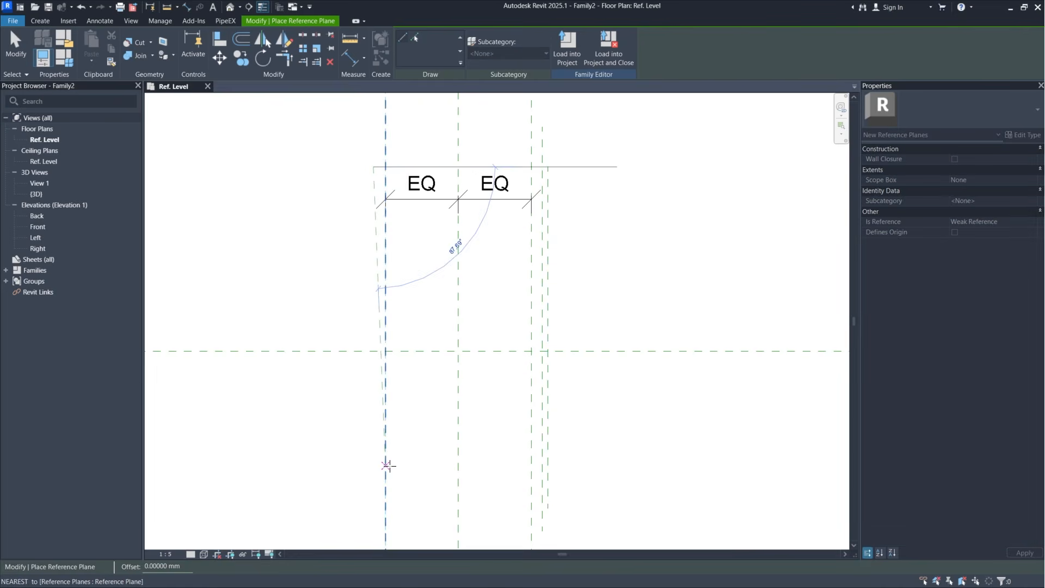
{"action": "left_click", "coordinate": [372, 516]}
{"action": "scroll", "coordinate": [365, 169], "scroll_direction": "up", "scroll_amount": 3}
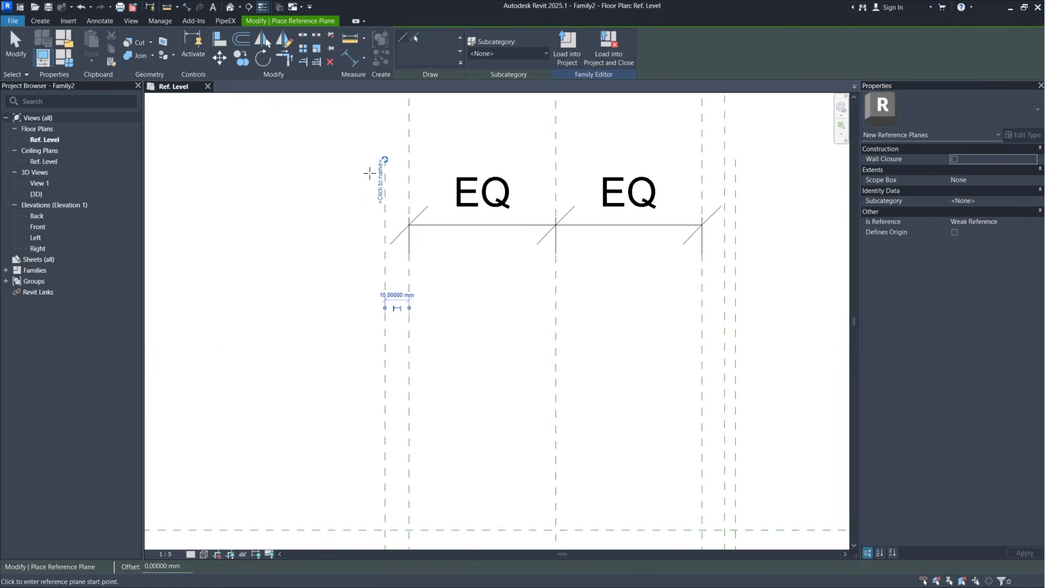
{"action": "left_click", "coordinate": [369, 168]}
{"action": "scroll", "coordinate": [421, 309], "scroll_direction": "down", "scroll_amount": 4}
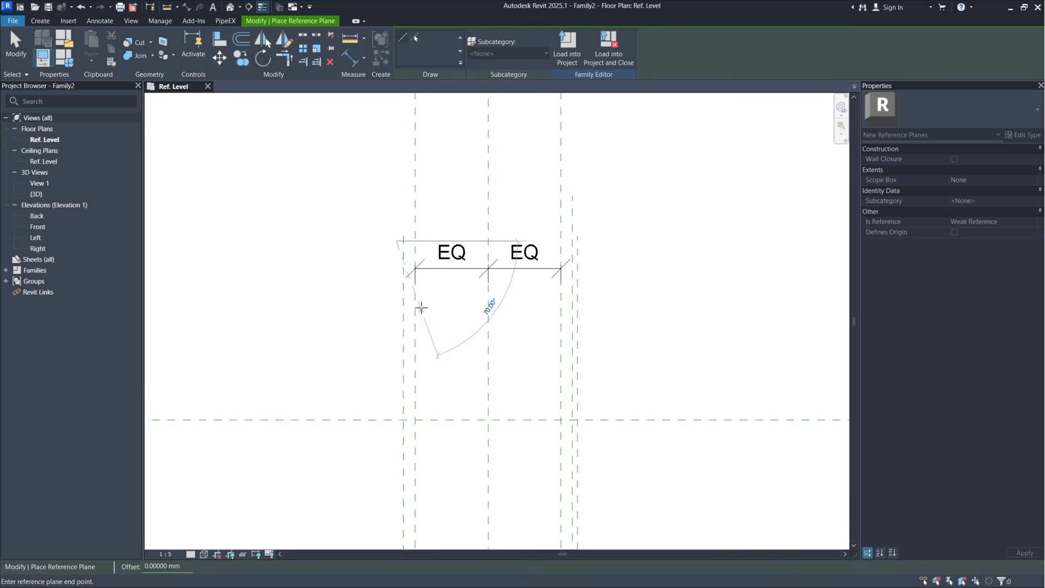
{"action": "left_click", "coordinate": [398, 521]}
{"action": "scroll", "coordinate": [441, 426], "scroll_direction": "up", "scroll_amount": 3}
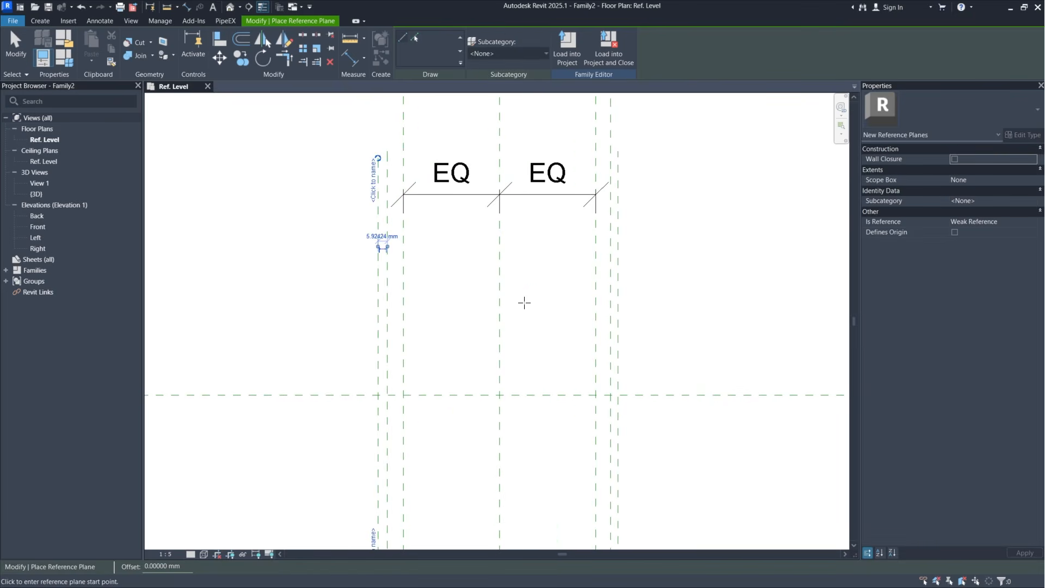
{"action": "key", "text": "Escape"}
{"action": "key", "text": "Escape"}
{"action": "middle_click_drag", "start_coordinate": [560, 313], "coordinate": [505, 260]}
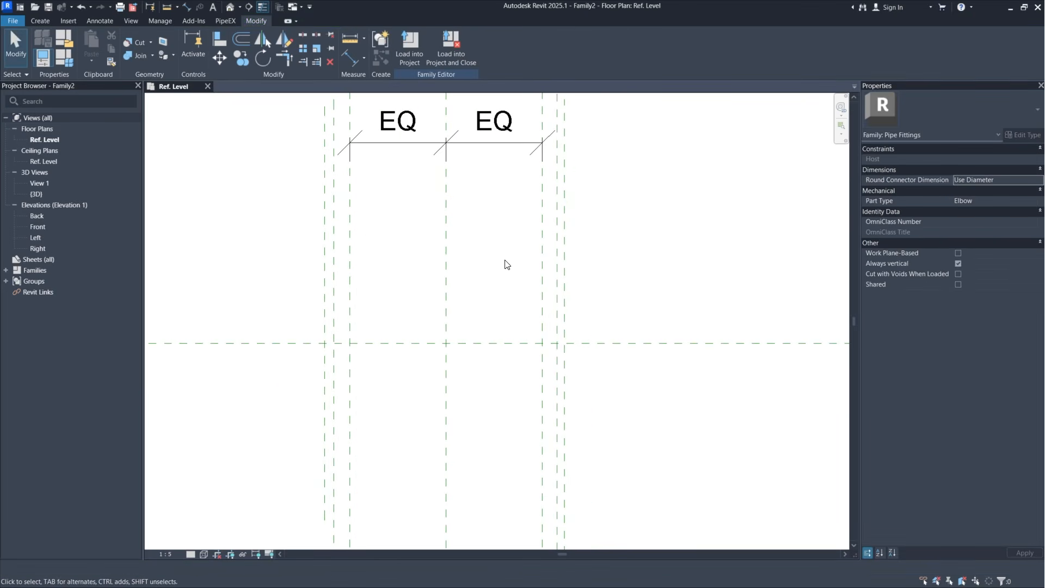
Step: Draw two horizontal reference planes above the horizontal centre plane, at about 45 mm and 15 mm from it
{"action": "left_click", "coordinate": [40, 25]}
{"action": "left_click", "coordinate": [615, 48]}
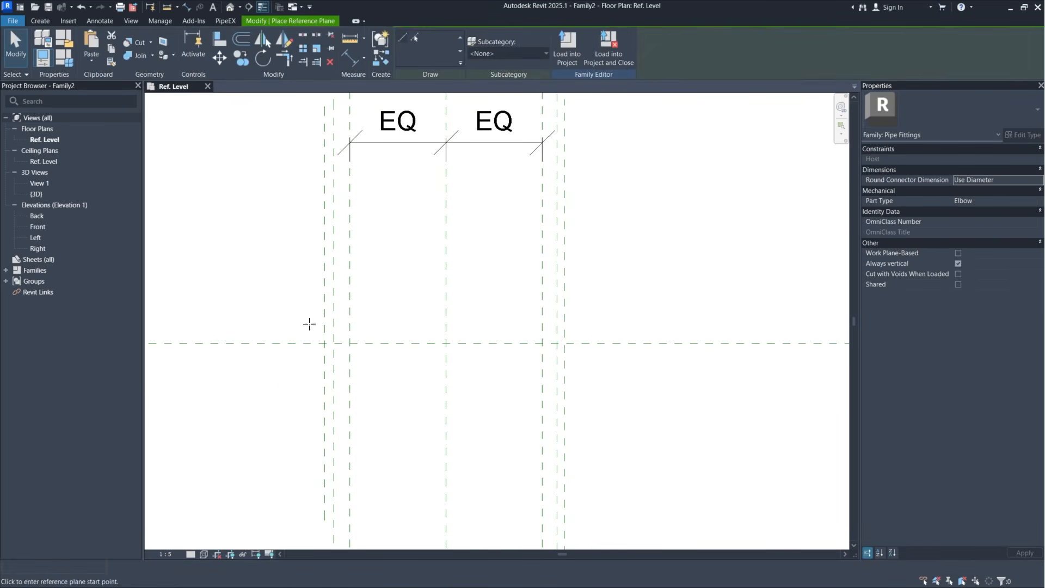
{"action": "left_click", "coordinate": [287, 271]}
{"action": "left_click", "coordinate": [639, 271]}
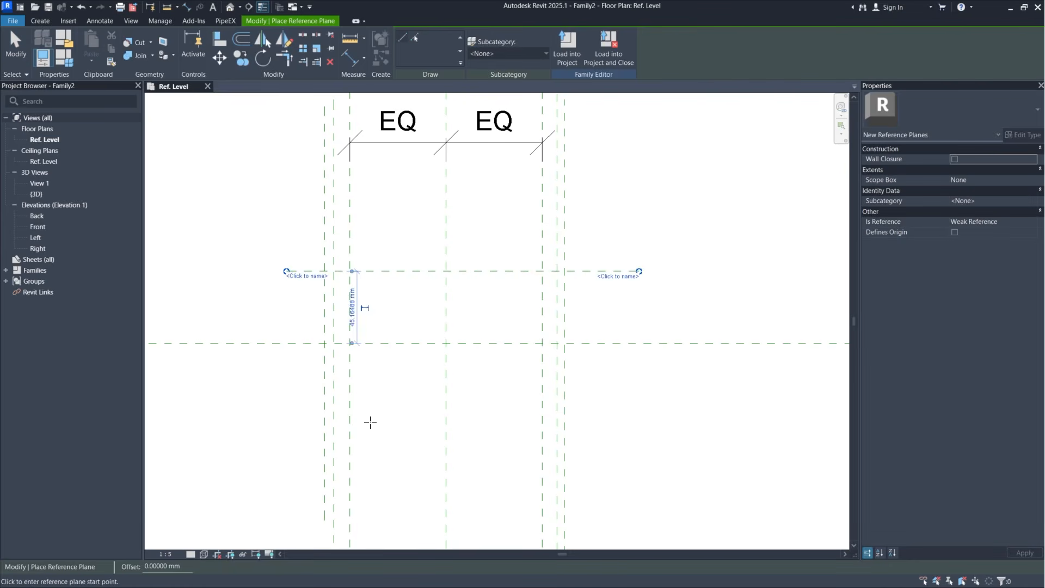
{"action": "left_click", "coordinate": [287, 320]}
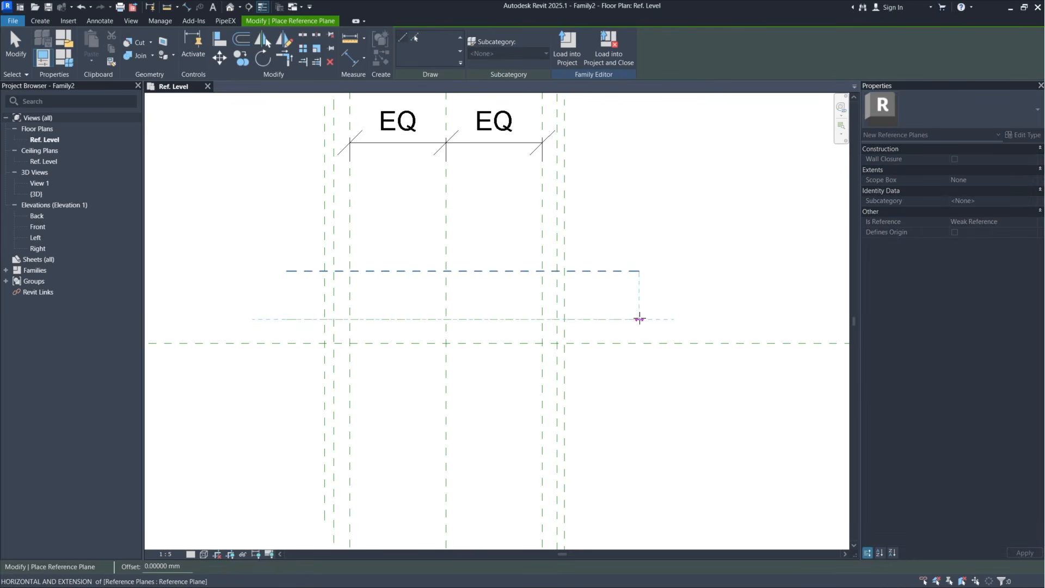
{"action": "left_click", "coordinate": [639, 320]}
Step: Draw a horizontal reference plane 10 mm below the horizontal centre plane, matching the length of the two above
{"action": "left_click", "coordinate": [285, 362]}
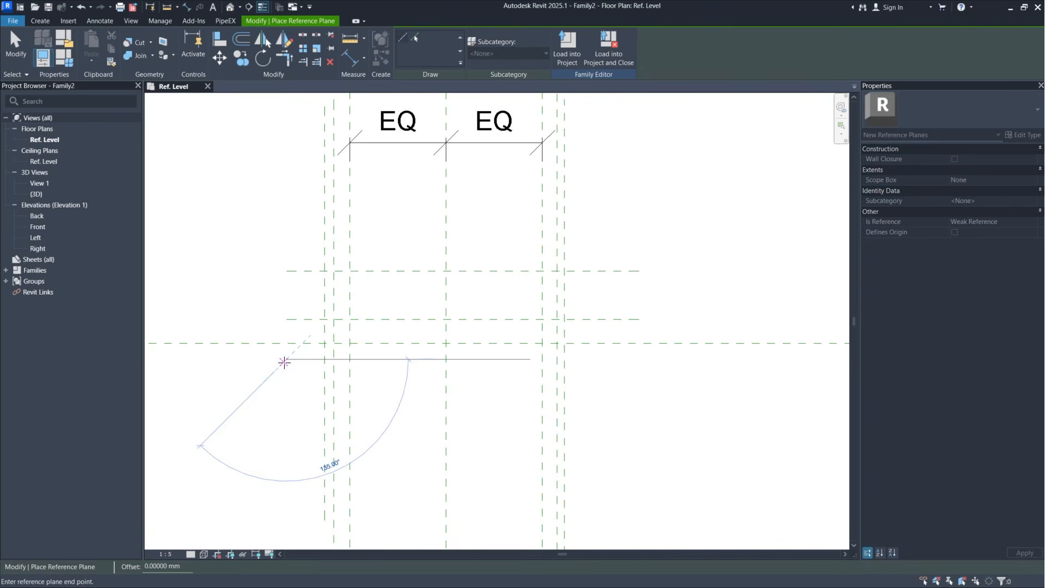
{"action": "left_click", "coordinate": [639, 359]}
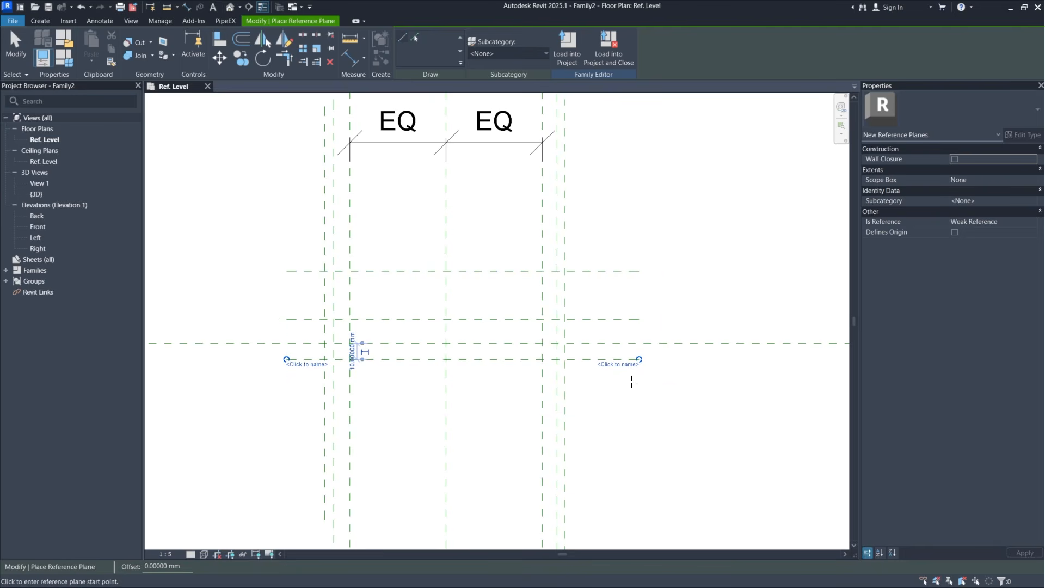
{"action": "left_click", "coordinate": [662, 273]}
{"action": "key", "text": "Escape"}
{"action": "key", "text": "Escape"}
{"action": "middle_click_drag", "start_coordinate": [676, 330], "coordinate": [663, 313]}
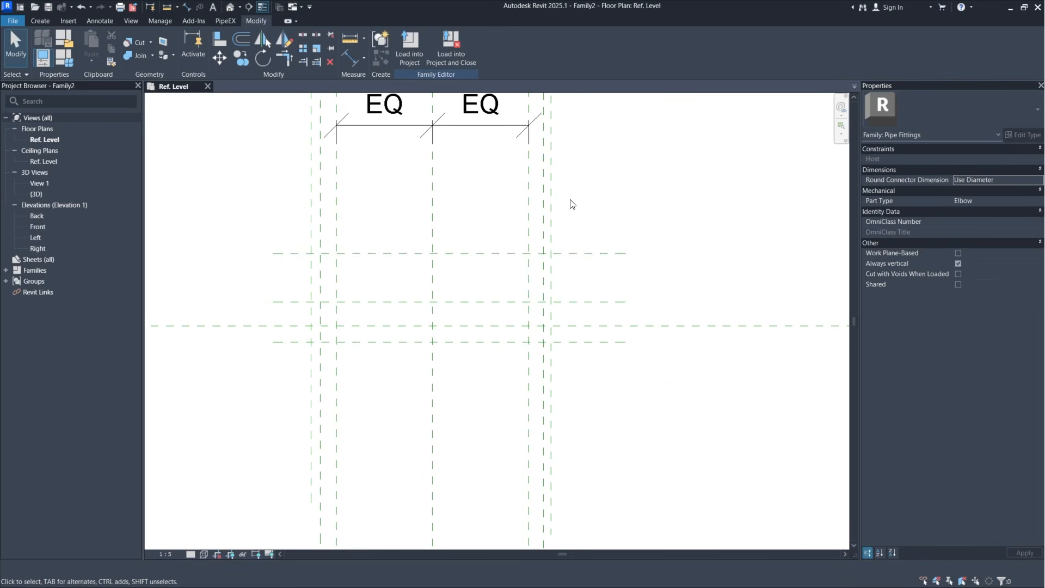
Step: Add an aligned dimension across the horizontal centre plane and its nearest planes above and below, and make its segments equal
{"action": "left_click", "coordinate": [349, 60]}
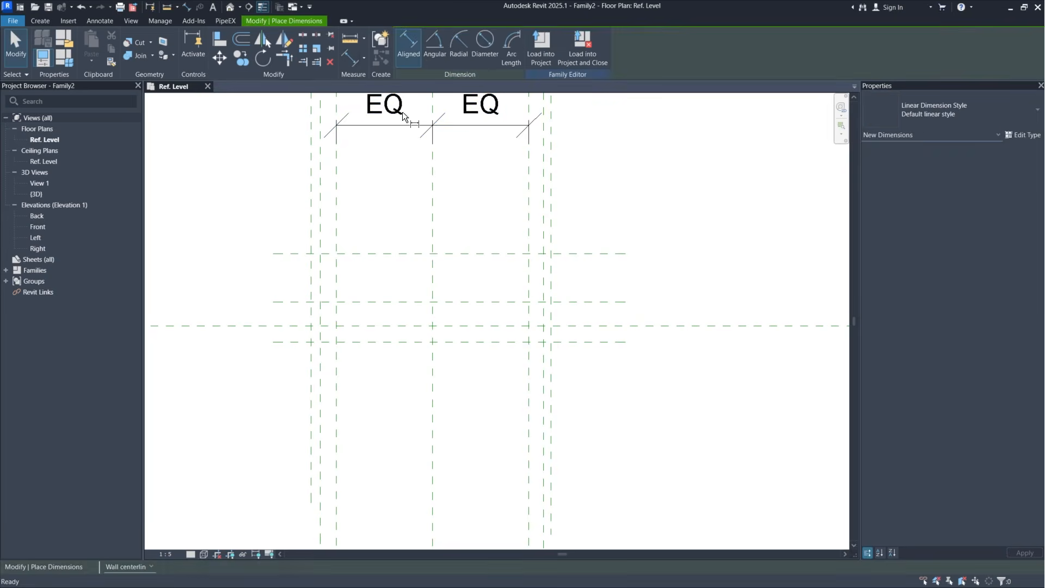
{"action": "left_click", "coordinate": [578, 302]}
{"action": "left_click", "coordinate": [577, 325]}
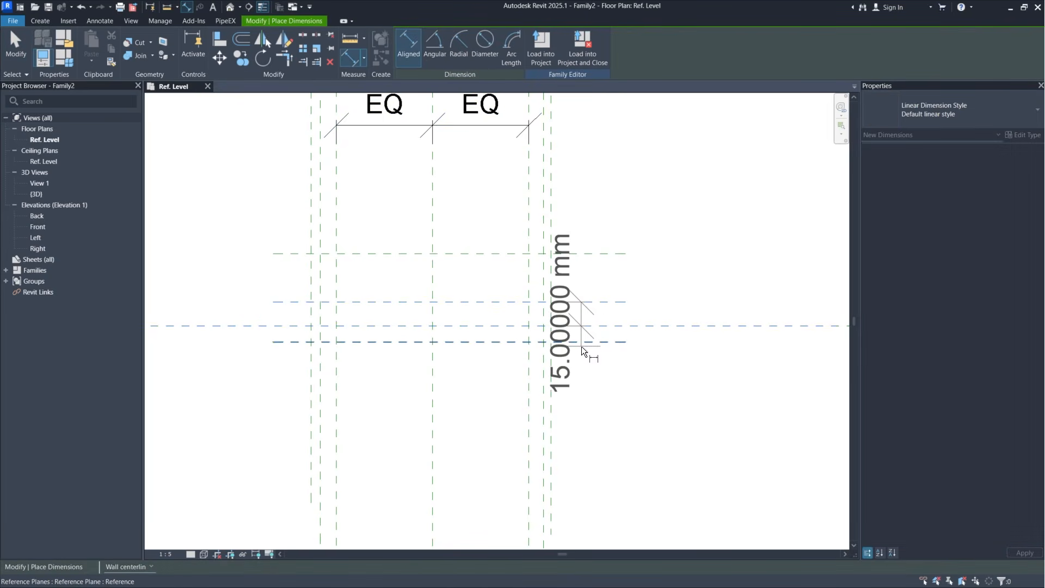
{"action": "left_click", "coordinate": [581, 347]}
{"action": "left_click", "coordinate": [593, 369]}
{"action": "left_click", "coordinate": [694, 320]}
{"action": "scroll", "coordinate": [621, 325], "scroll_direction": "up", "scroll_amount": 3}
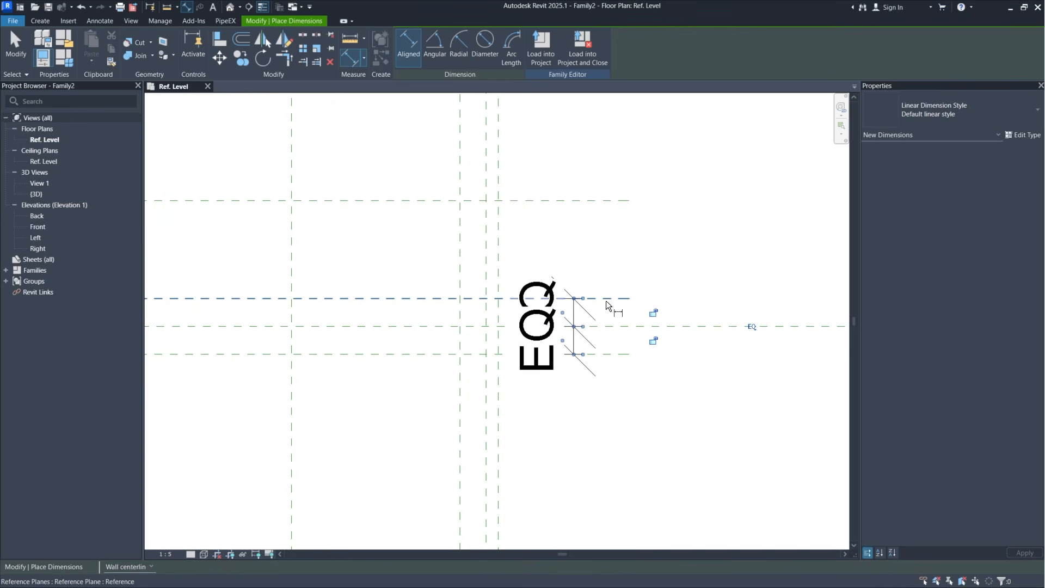
{"action": "key", "text": "Escape"}
{"action": "key", "text": "Escape"}
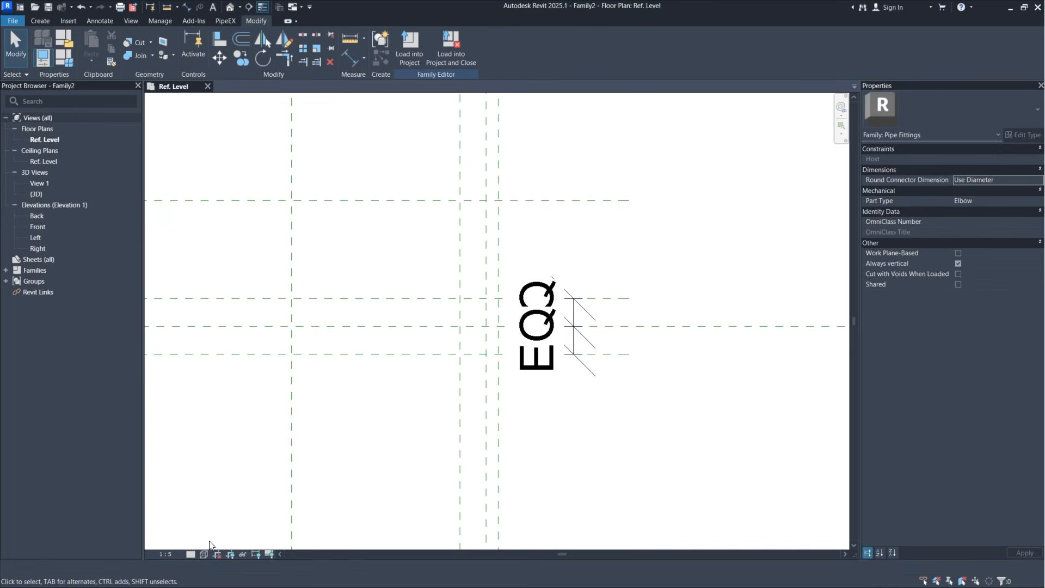
Step: Change the scale of the Ref. Level view to 1:2
{"action": "left_click", "coordinate": [174, 553]}
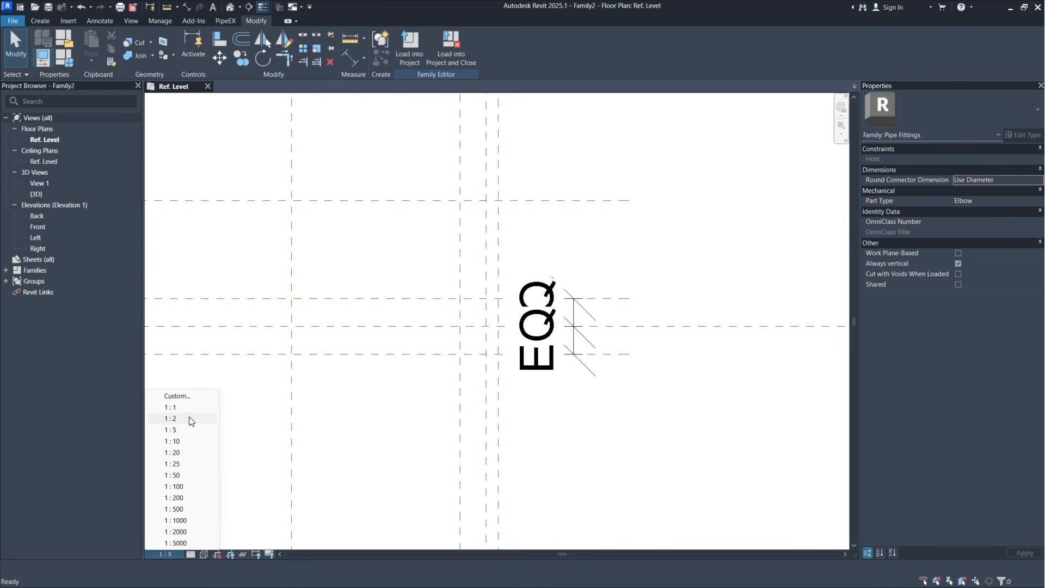
{"action": "left_click", "coordinate": [193, 419]}
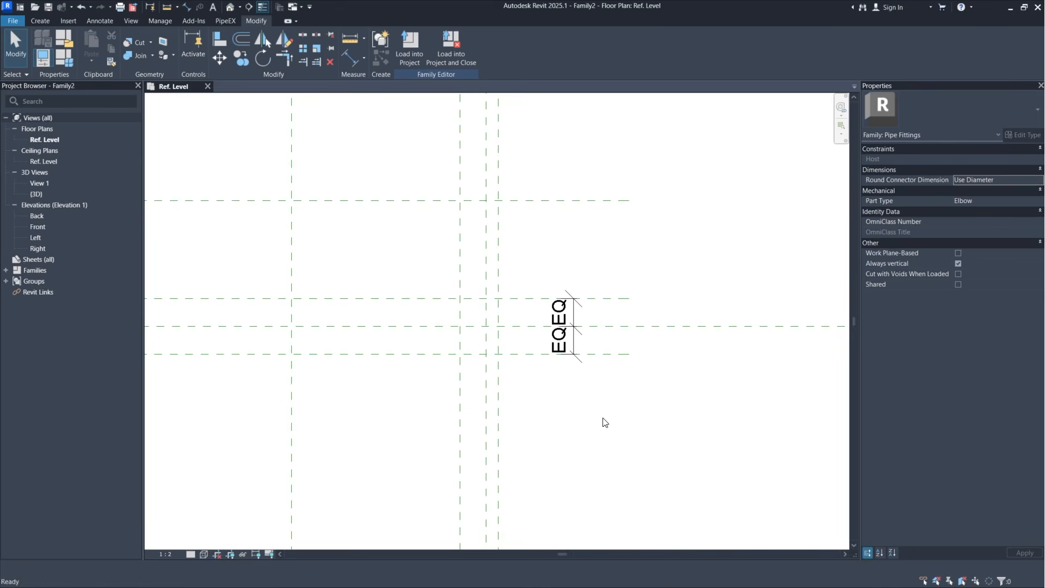
{"action": "middle_click_drag", "start_coordinate": [624, 401], "coordinate": [638, 422]}
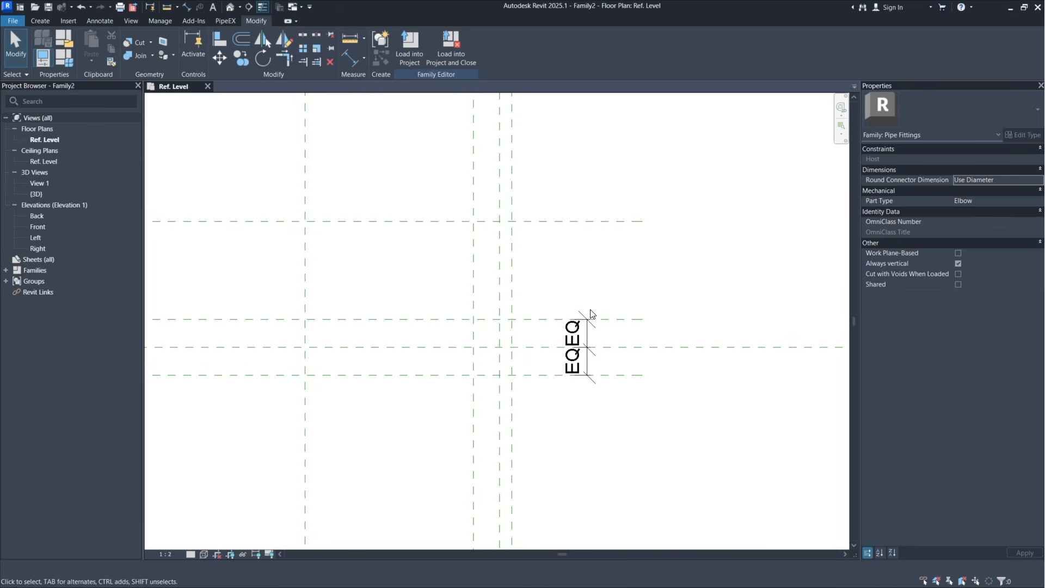
Step: Move the equality dimension of the horizontal planes to the right, beyond the ends of the planes
{"action": "left_click", "coordinate": [588, 321]}
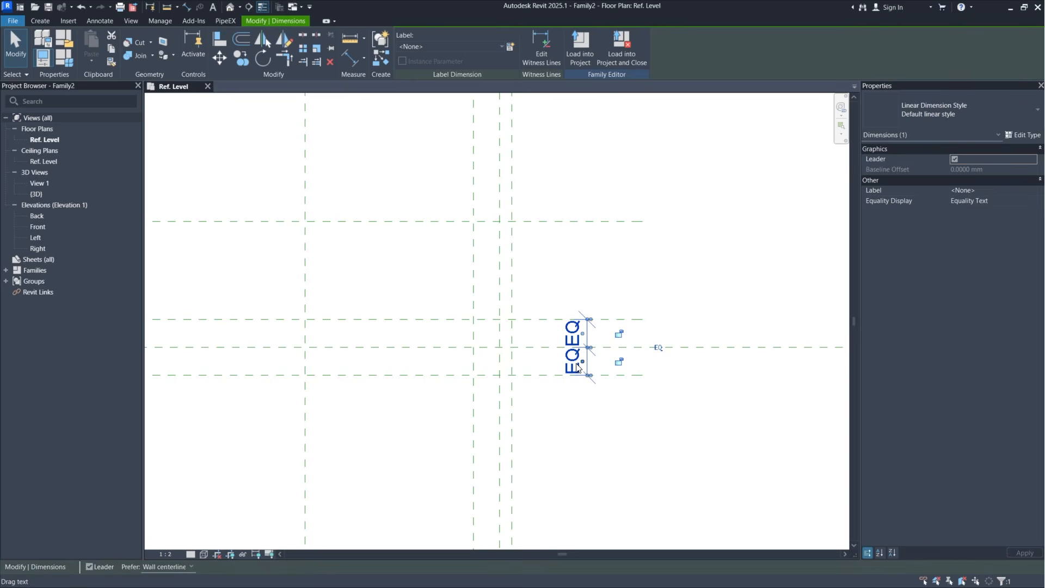
{"action": "left_click_drag", "start_coordinate": [573, 375], "coordinate": [744, 377]}
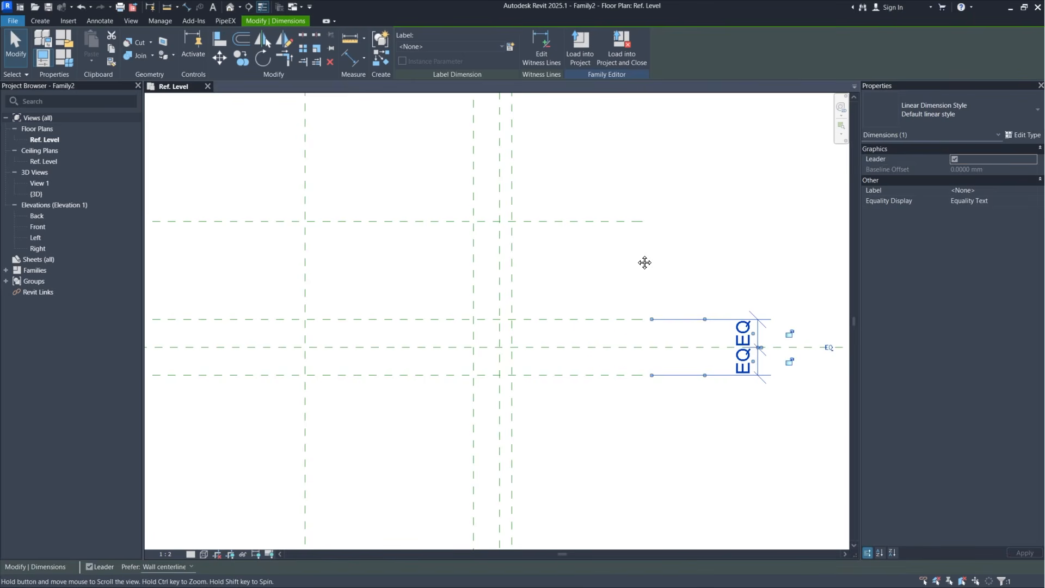
{"action": "middle_click_drag", "start_coordinate": [644, 261], "coordinate": [668, 332]}
{"action": "left_click", "coordinate": [673, 295]}
Step: Add an overall aligned dimension between the two horizontal planes nearest the centre, placed just outside their equality dimension
{"action": "scroll", "coordinate": [665, 254], "scroll_direction": "down", "scroll_amount": 1}
{"action": "scroll", "coordinate": [645, 286], "scroll_direction": "down", "scroll_amount": 1}
{"action": "middle_click_drag", "start_coordinate": [639, 250], "coordinate": [655, 252]}
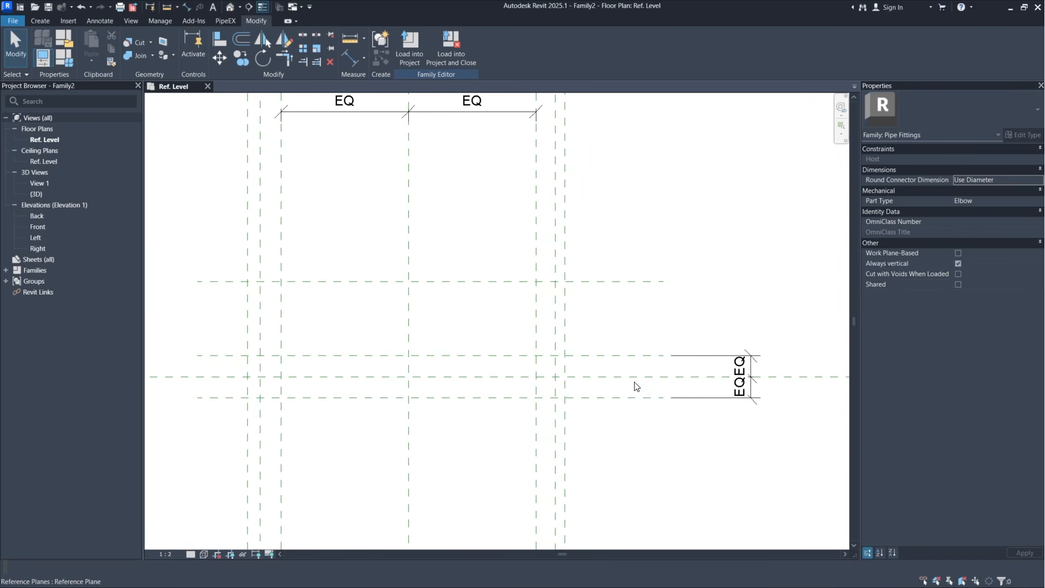
{"action": "left_click", "coordinate": [349, 59]}
{"action": "left_click", "coordinate": [703, 356]}
{"action": "left_click", "coordinate": [610, 398]}
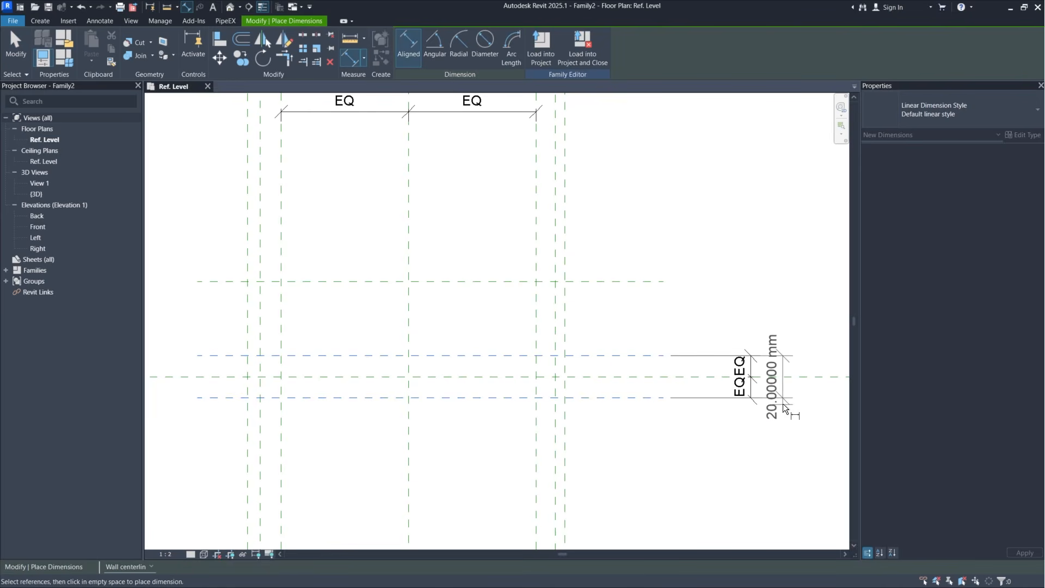
{"action": "left_click", "coordinate": [783, 403]}
{"action": "middle_click_drag", "start_coordinate": [722, 459], "coordinate": [597, 450]}
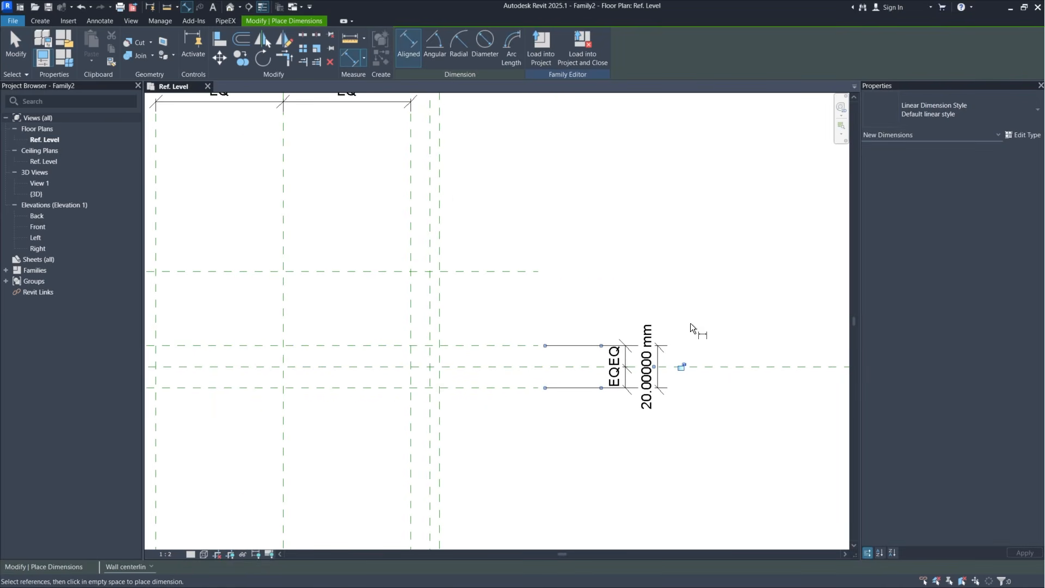
{"action": "key", "text": "Escape"}
{"action": "left_click", "coordinate": [662, 364]}
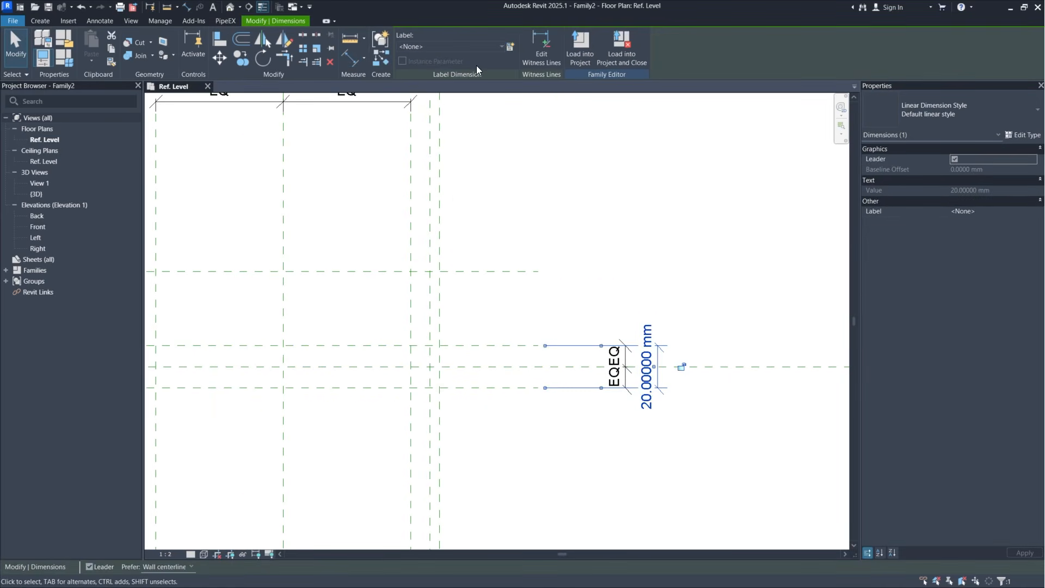
{"action": "left_click", "coordinate": [472, 46]}
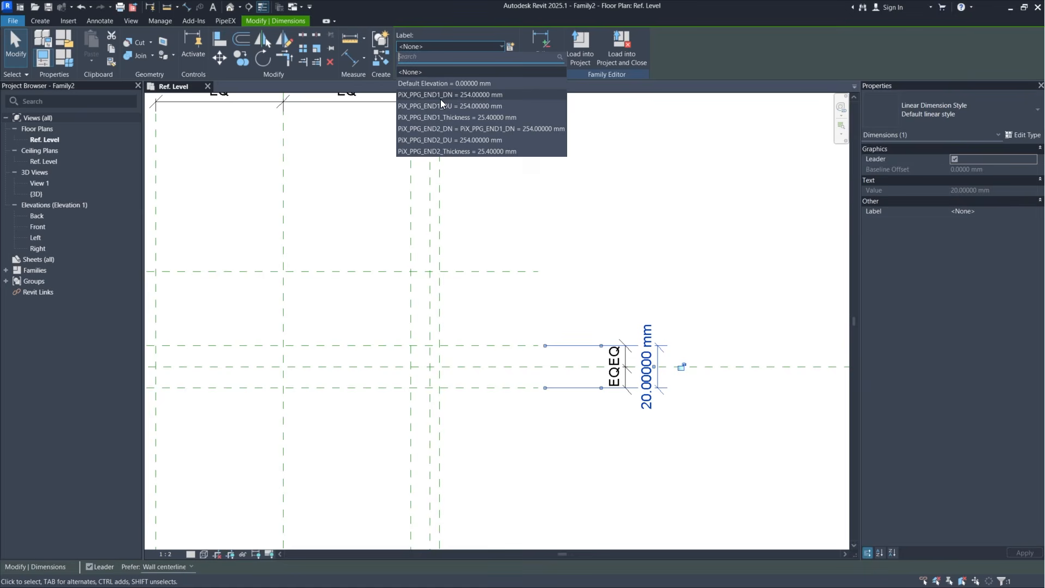
{"action": "left_click", "coordinate": [699, 213]}
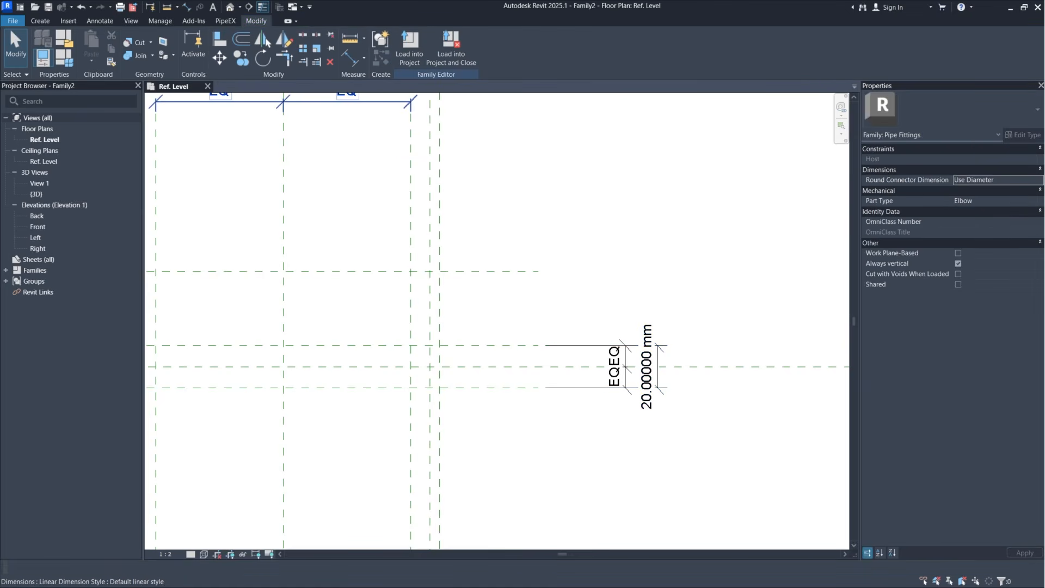
Step: Set the PiX_PPG_END1_DN parameter of the SCH 40 family type to 15 mm and apply the change
{"action": "left_click", "coordinate": [62, 54]}
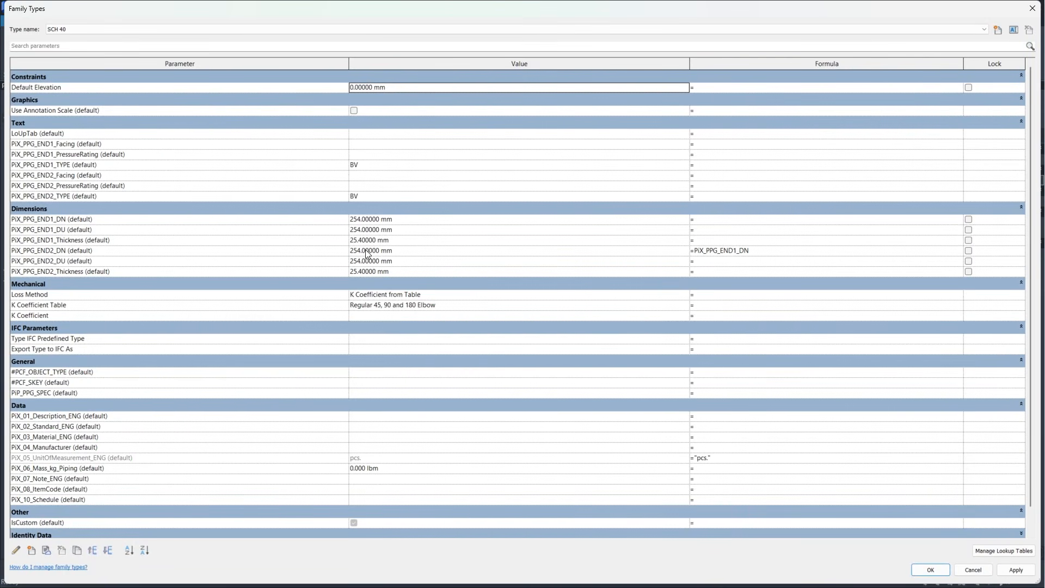
{"action": "left_click", "coordinate": [361, 219]}
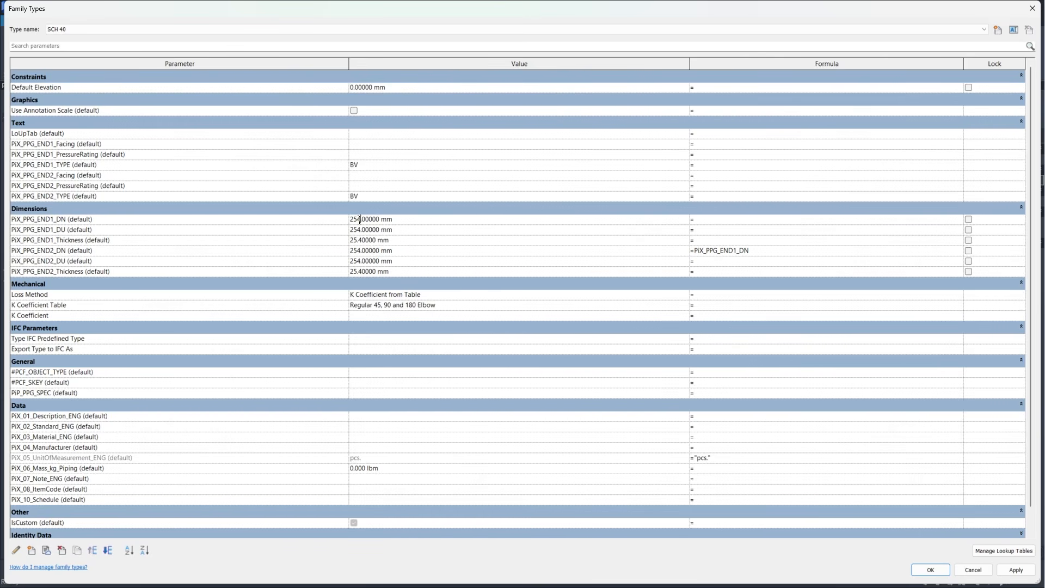
{"action": "left_click_drag", "start_coordinate": [359, 220], "coordinate": [343, 221]}
{"action": "type", "text": "15"}
{"action": "left_click", "coordinate": [1016, 569]}
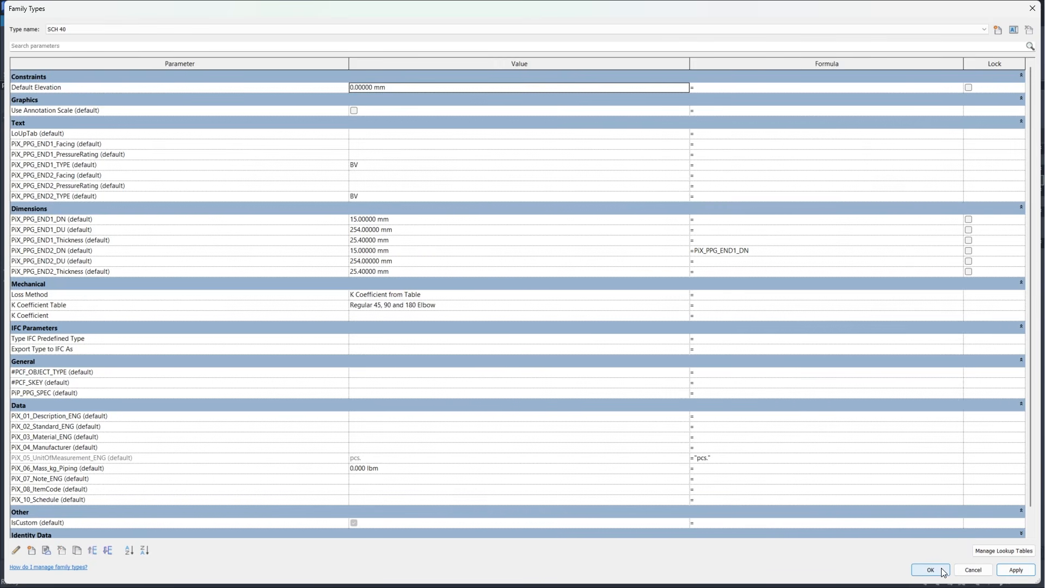
Step: Close the family types and label the overall dimension between the two inner horizontal planes with the PiX_PPG_END1_DN parameter
{"action": "left_click", "coordinate": [930, 570]}
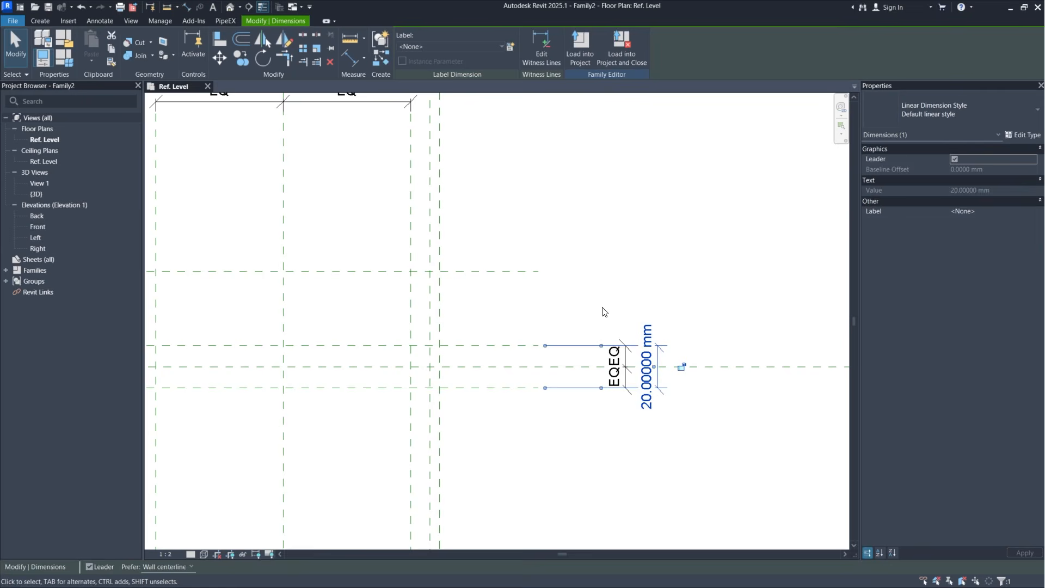
{"action": "left_click", "coordinate": [495, 45]}
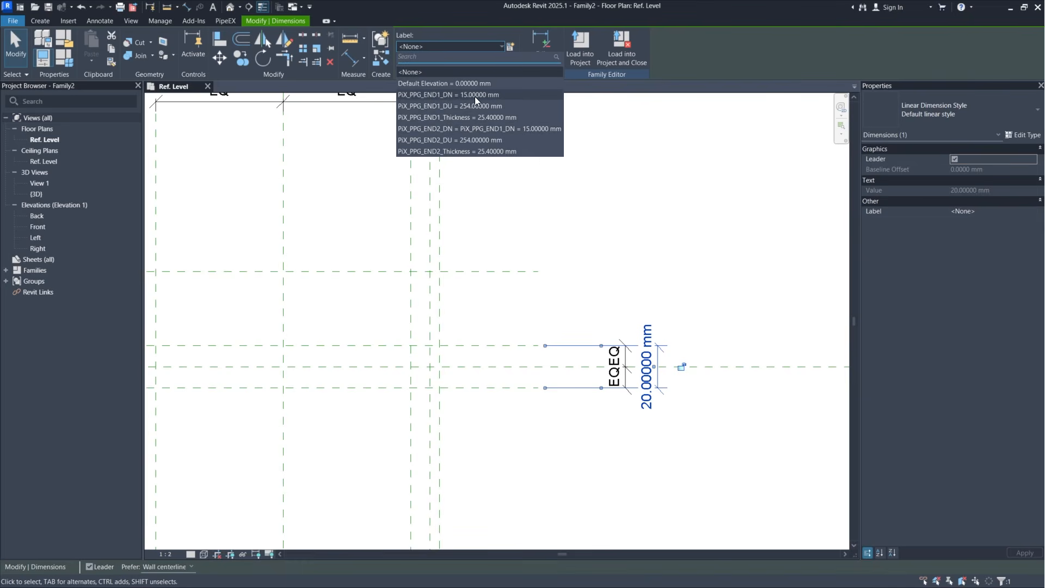
{"action": "left_click", "coordinate": [446, 96]}
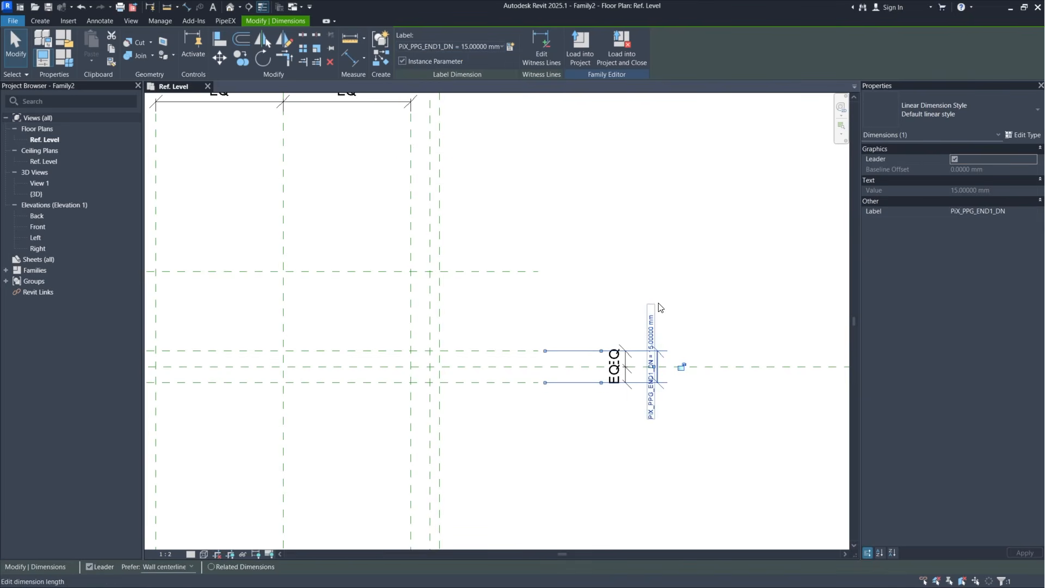
{"action": "left_click", "coordinate": [693, 264]}
Step: Draw a horizontal reference plane about 40 mm below the lower inner plane, matching the length of the uppermost horizontal plane
{"action": "middle_click_drag", "start_coordinate": [576, 329], "coordinate": [637, 325]}
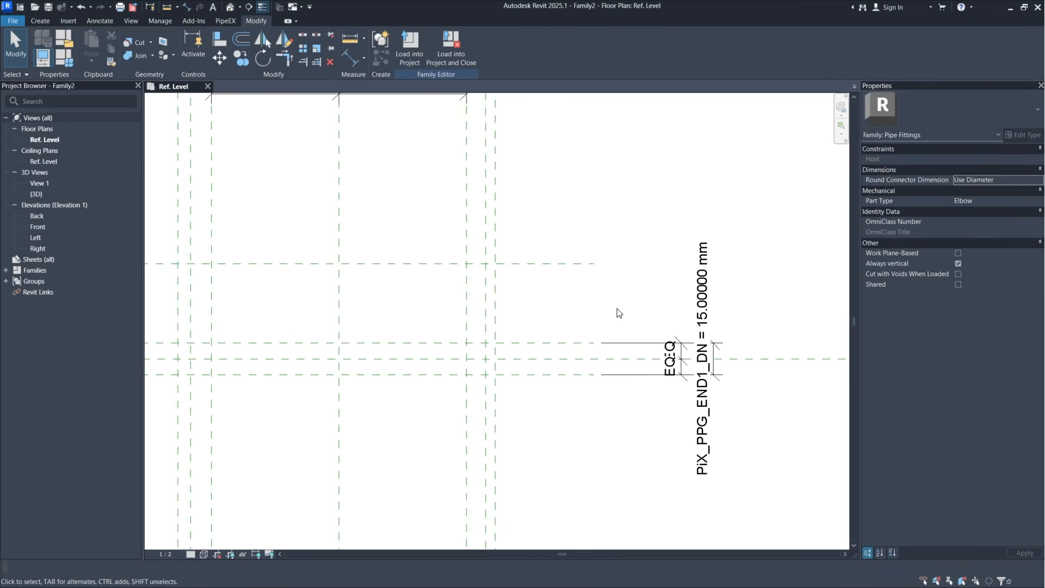
{"action": "scroll", "coordinate": [623, 315], "scroll_direction": "down", "scroll_amount": 2}
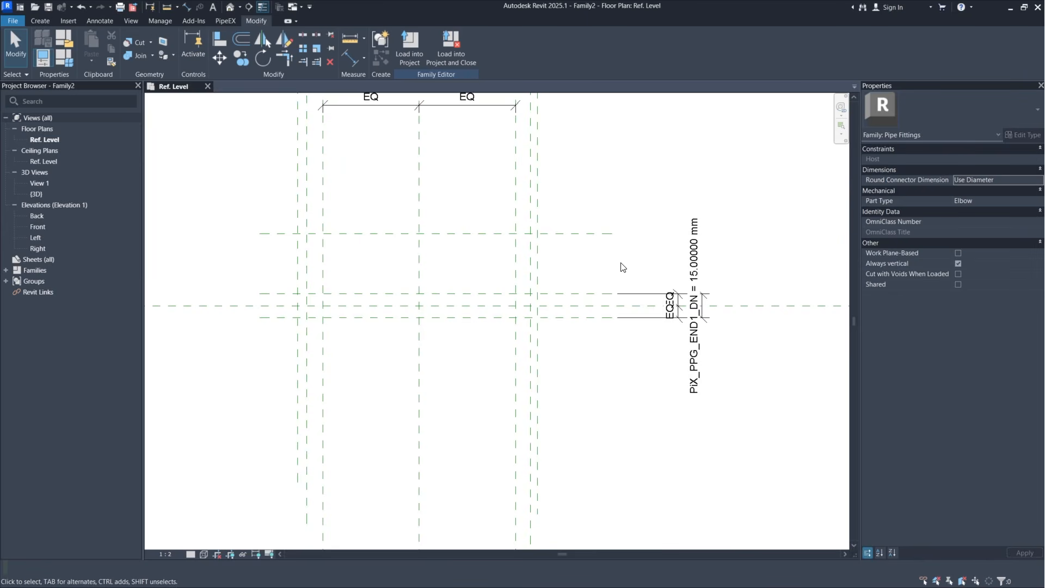
{"action": "left_click", "coordinate": [40, 21]}
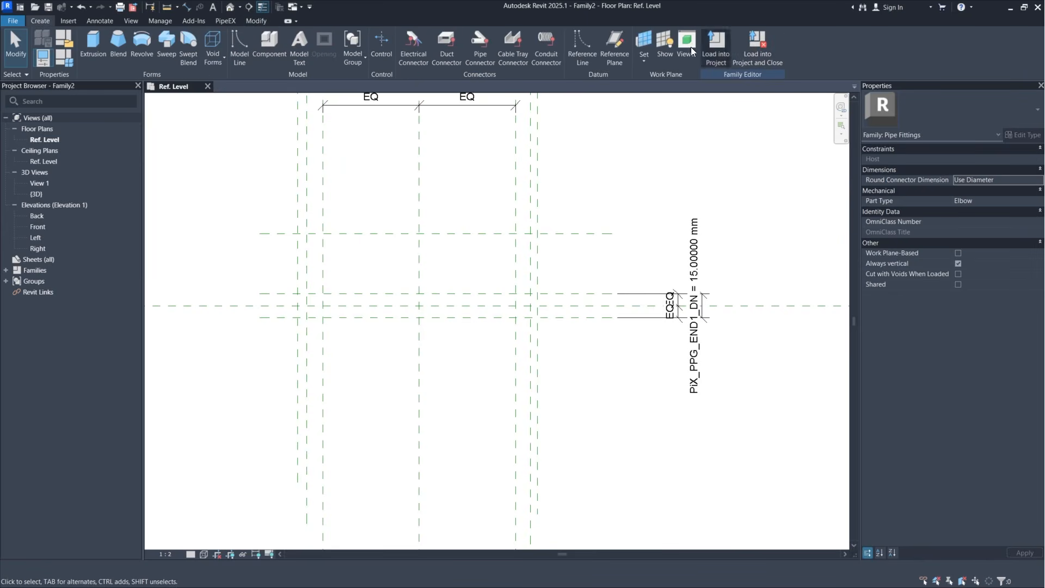
{"action": "left_click", "coordinate": [626, 51]}
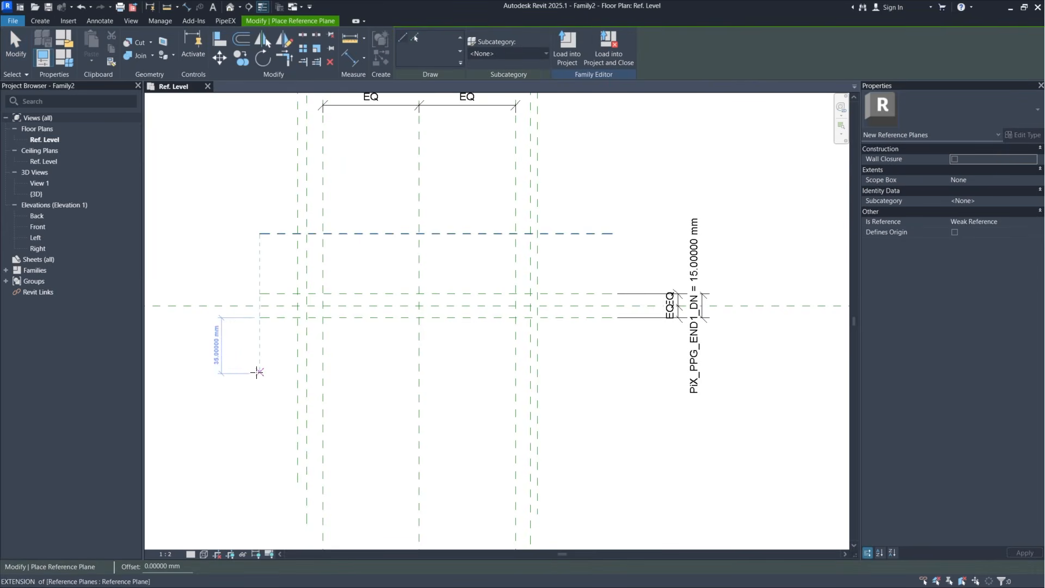
{"action": "left_click", "coordinate": [260, 383]}
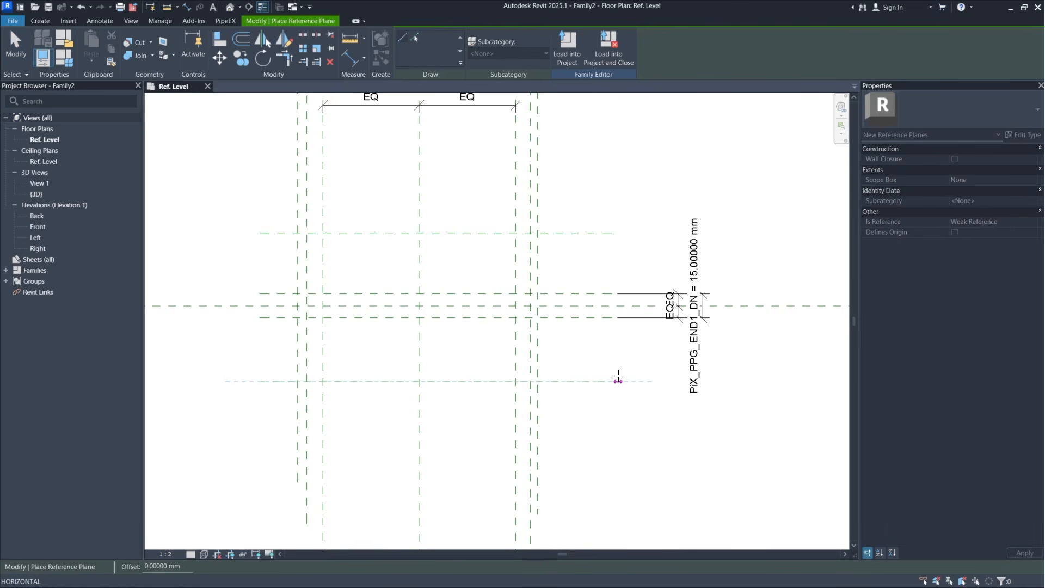
{"action": "left_click", "coordinate": [612, 381]}
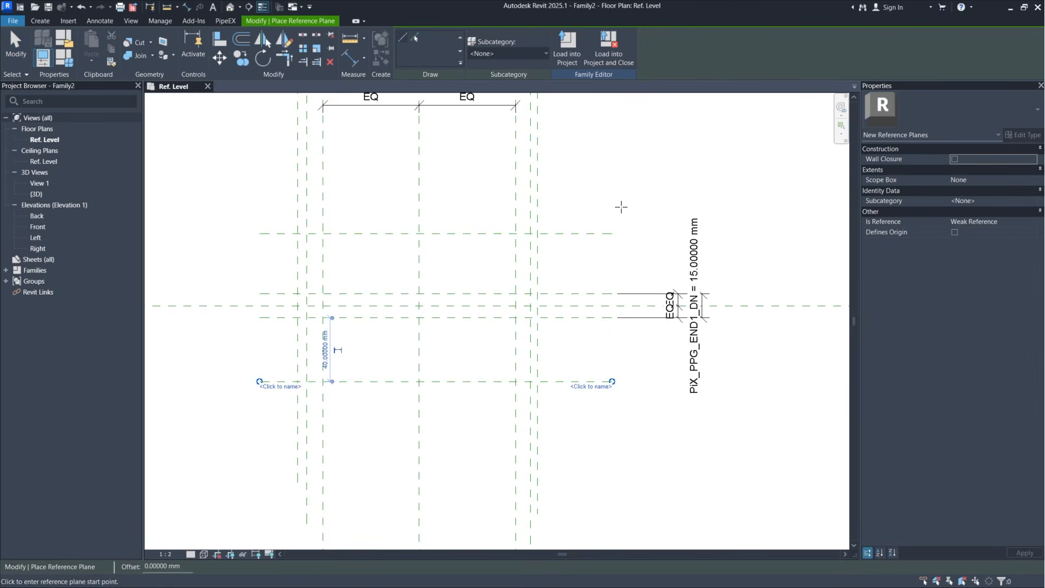
{"action": "key", "text": "Escape"}
{"action": "key", "text": "Escape"}
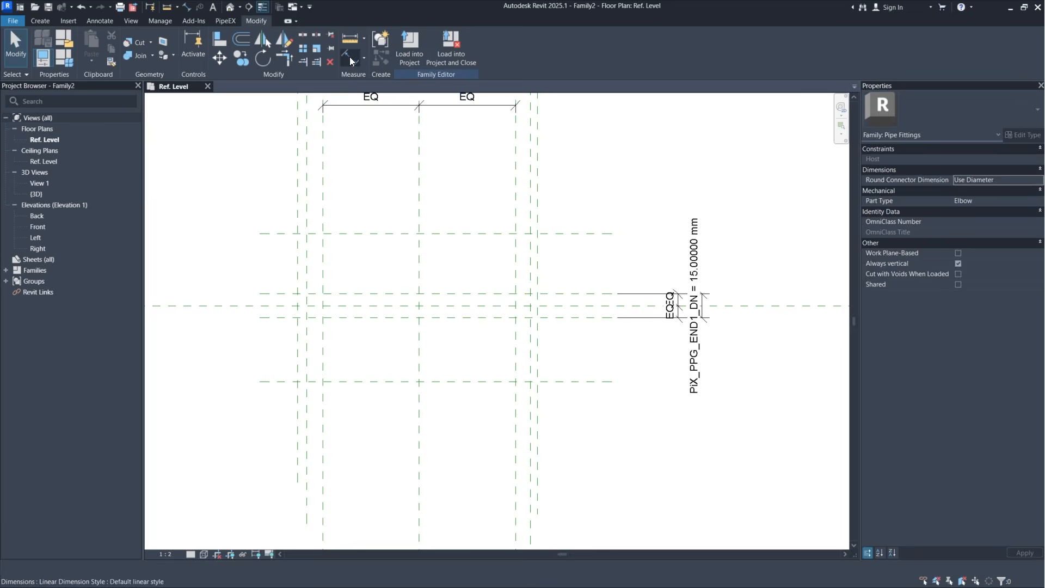
Step: Dimension the two outer horizontal planes through the Center (Front/Back) plane and make both segments equal
{"action": "left_click", "coordinate": [349, 56]}
{"action": "left_click", "coordinate": [579, 232]}
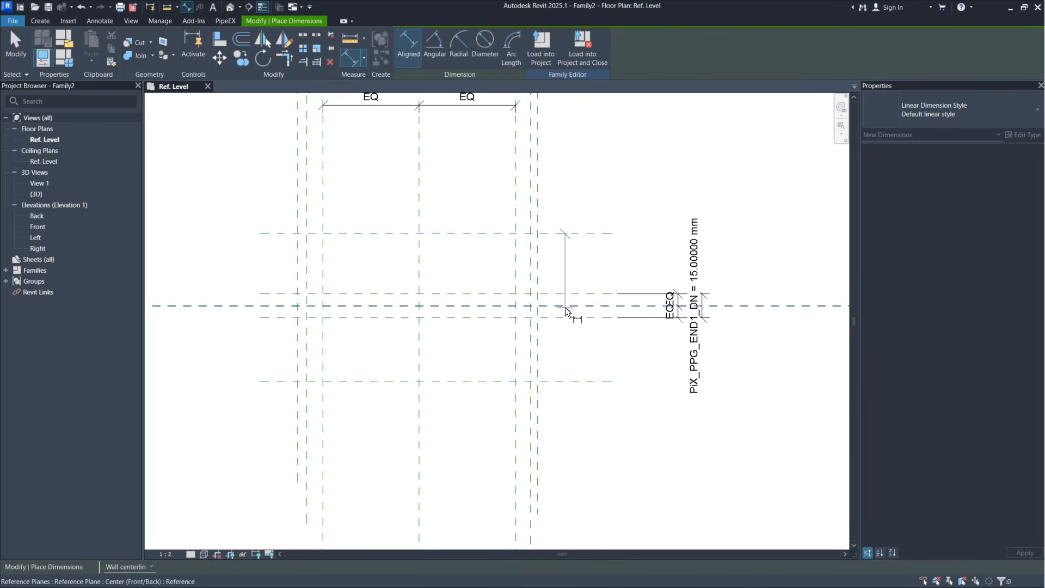
{"action": "left_click", "coordinate": [565, 306]}
{"action": "left_click", "coordinate": [579, 381]}
{"action": "left_click", "coordinate": [628, 361]}
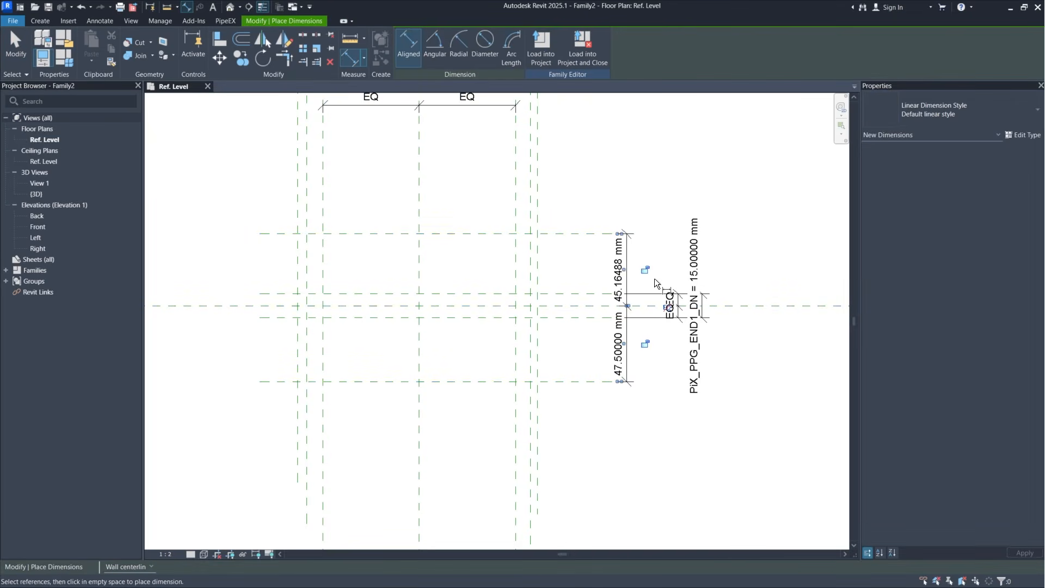
{"action": "left_click", "coordinate": [668, 308]}
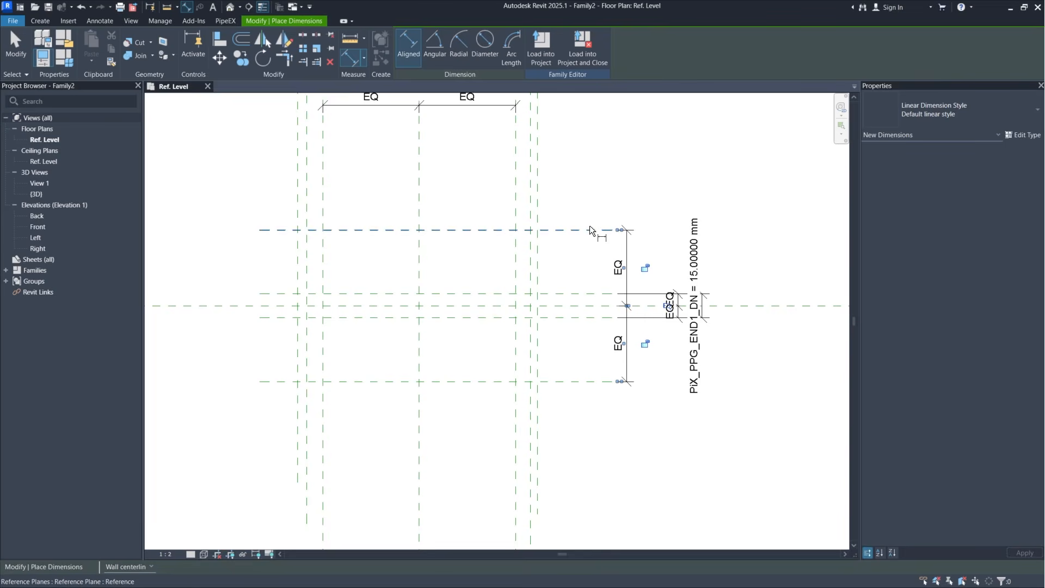
Step: Add an overall aligned dimension between the two outer horizontal planes, placed just outside their equality dimension
{"action": "scroll", "coordinate": [558, 342], "scroll_direction": "up", "scroll_amount": 1}
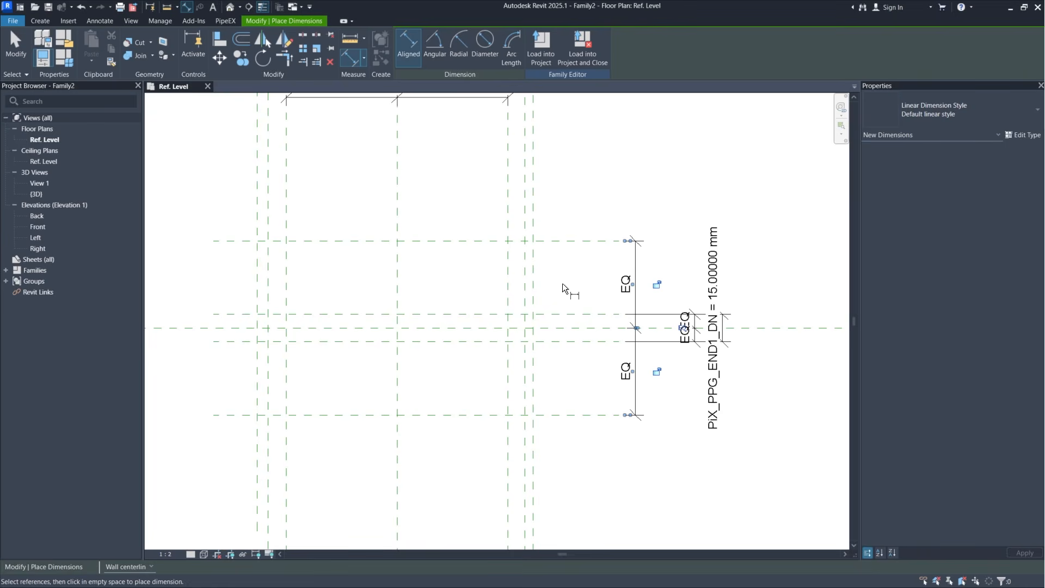
{"action": "left_click", "coordinate": [566, 240]}
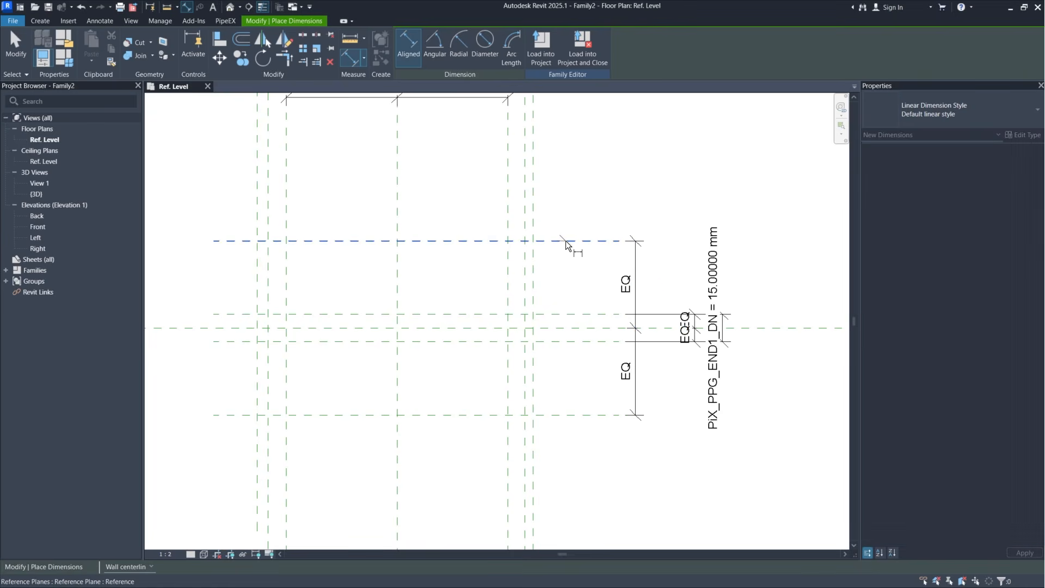
{"action": "left_click", "coordinate": [566, 410]}
{"action": "left_click", "coordinate": [665, 394]}
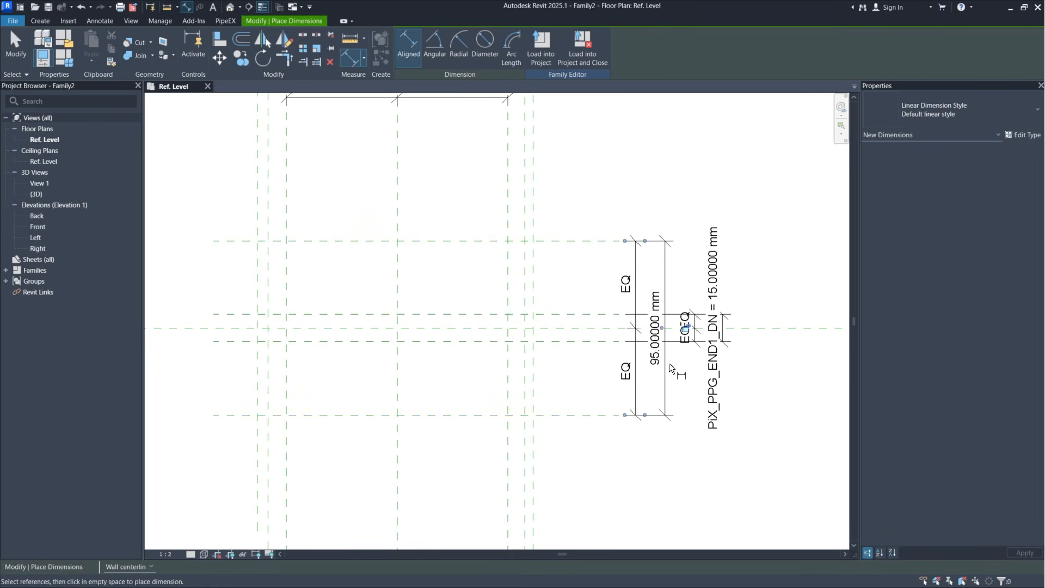
{"action": "key", "text": "Escape"}
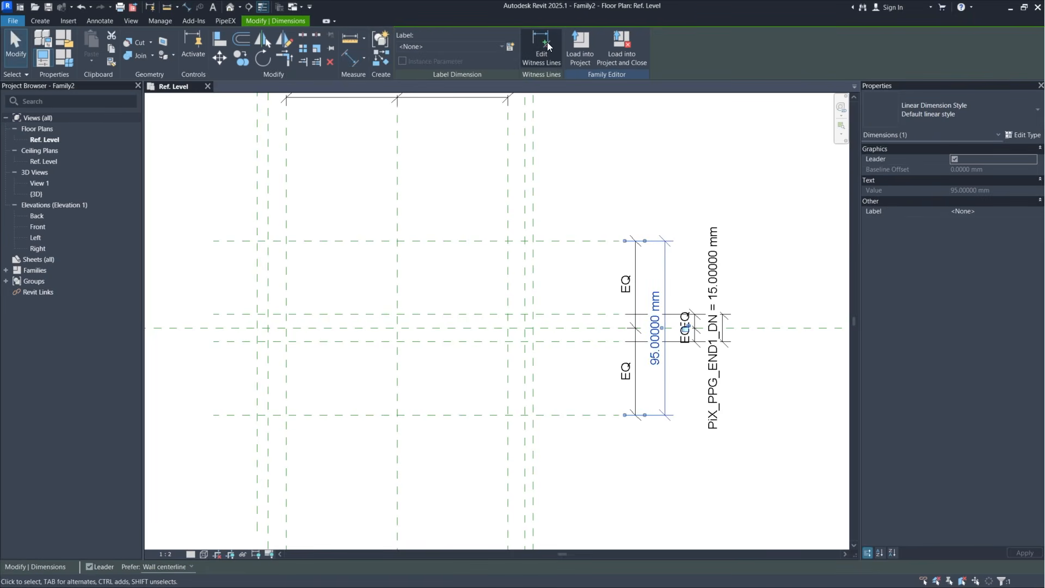
Step: Label the overall dimension of the outer horizontal planes with a new instance family parameter named d4
{"action": "left_click", "coordinate": [510, 46]}
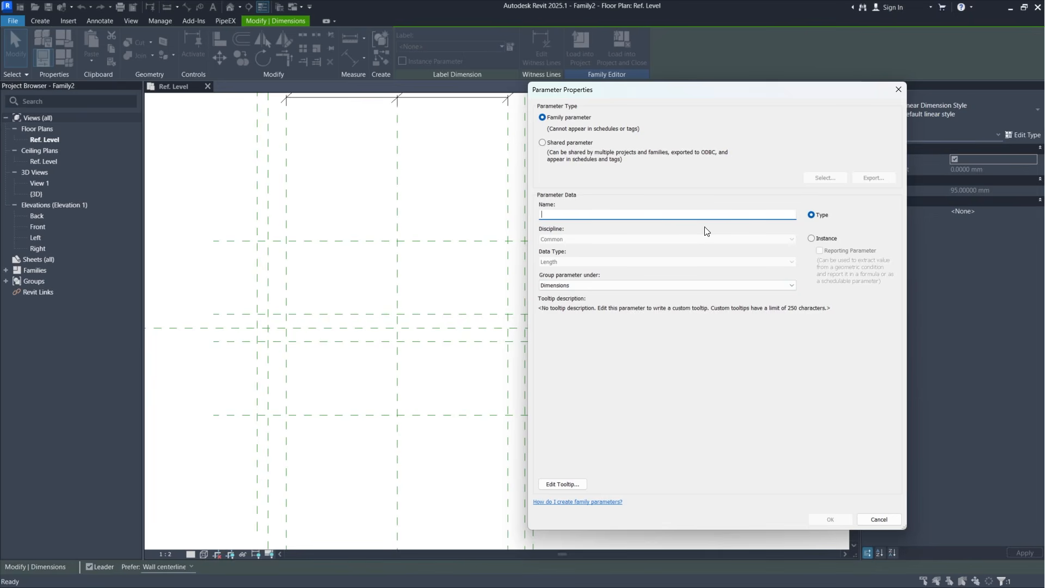
{"action": "type", "text": "d4"}
{"action": "left_click", "coordinate": [811, 238]}
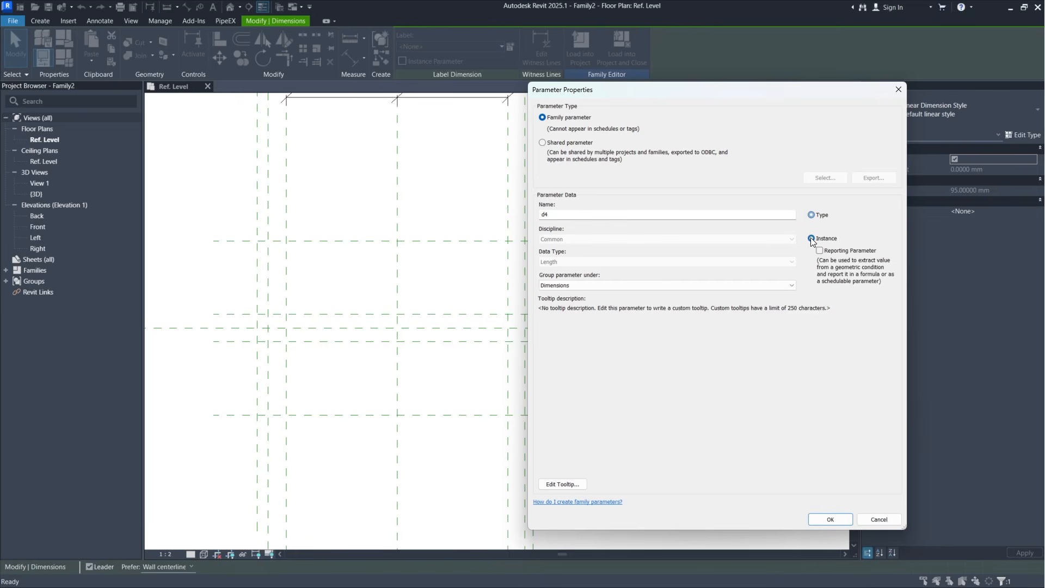
{"action": "left_click", "coordinate": [822, 519]}
{"action": "left_click", "coordinate": [680, 197]}
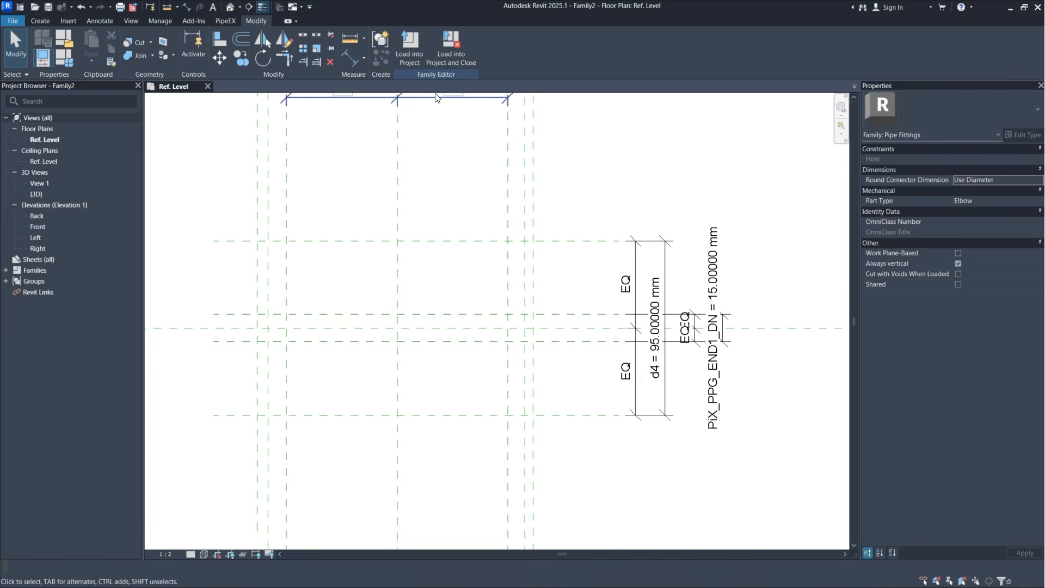
Step: Add an aligned dimension between the first and second vertical planes right of centre, placed just above the upper outer horizontal plane
{"action": "left_click", "coordinate": [351, 62]}
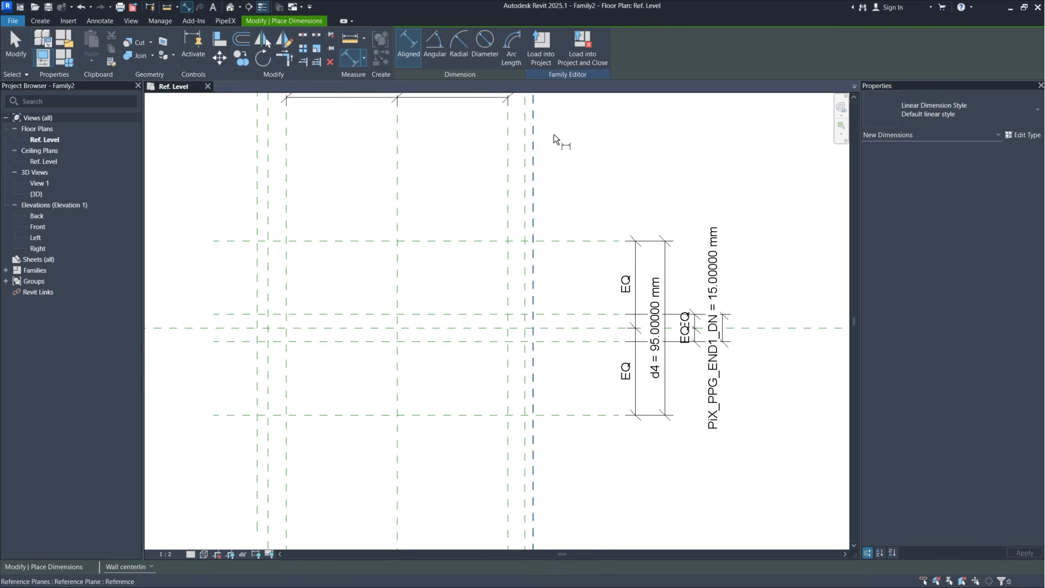
{"action": "left_click", "coordinate": [511, 167]}
{"action": "left_click", "coordinate": [525, 173]}
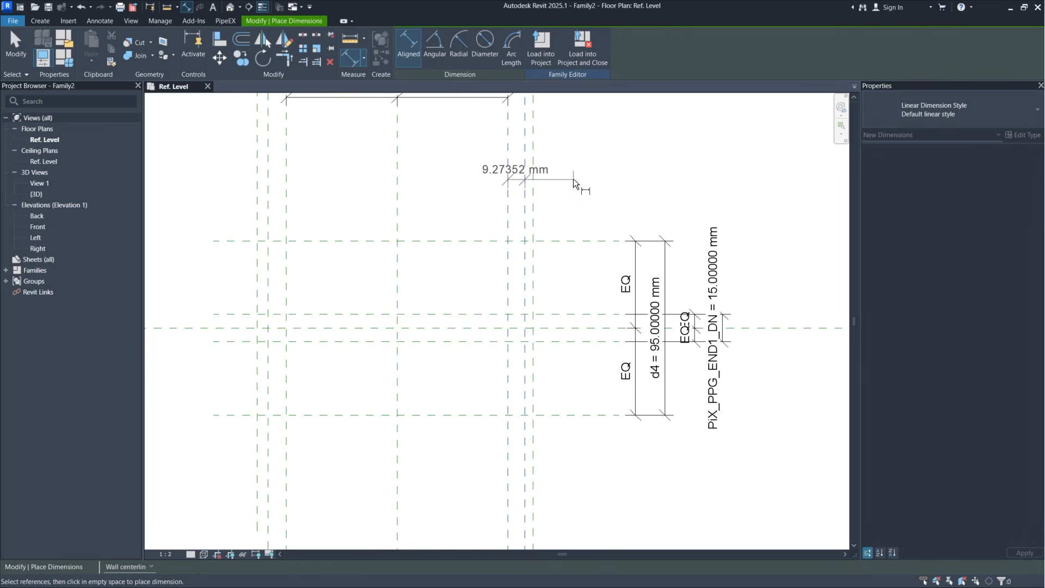
{"action": "left_click", "coordinate": [575, 219]}
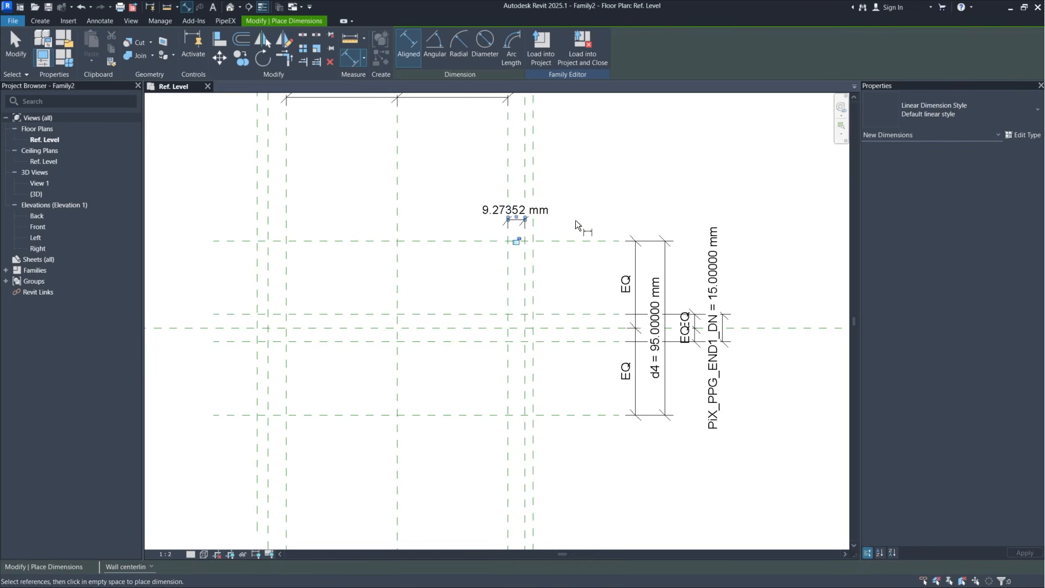
{"action": "key", "text": "Escape"}
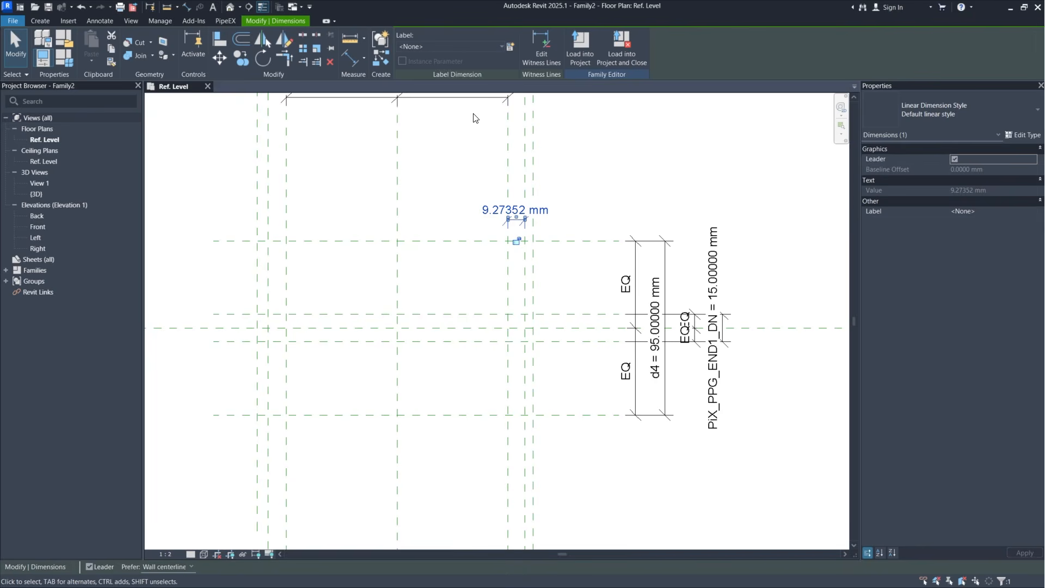
Step: Label the dimension between the first and second vertical planes right of centre with the PiX_PPG_END1_Thickness parameter
{"action": "left_click", "coordinate": [486, 49]}
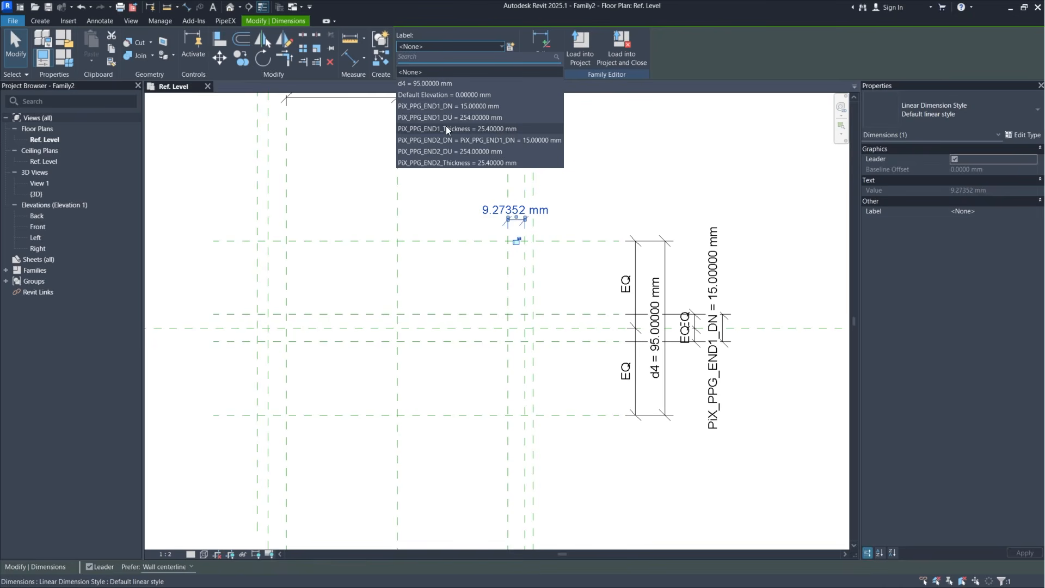
{"action": "left_click", "coordinate": [468, 131]}
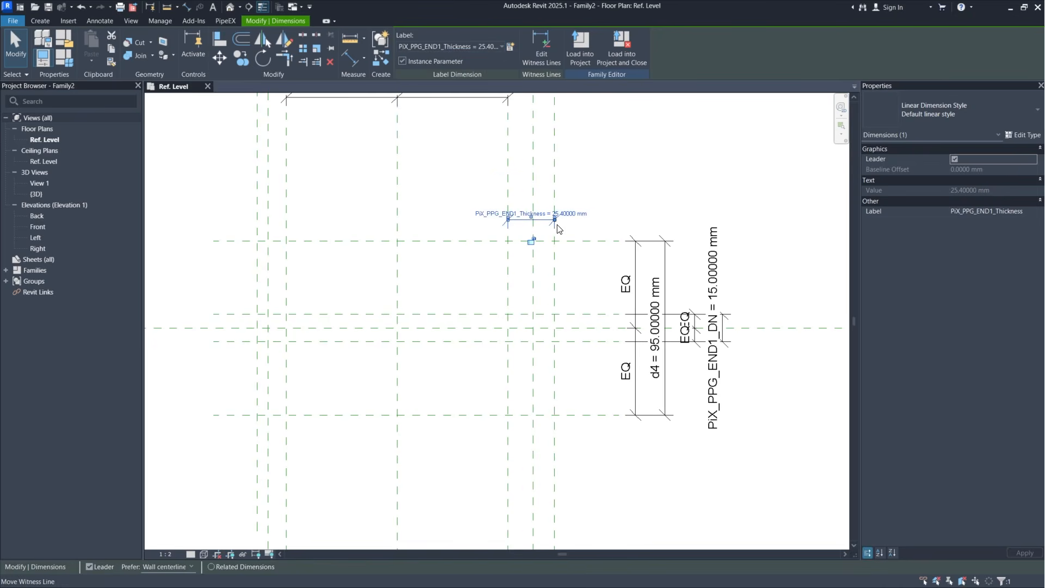
{"action": "left_click", "coordinate": [619, 198]}
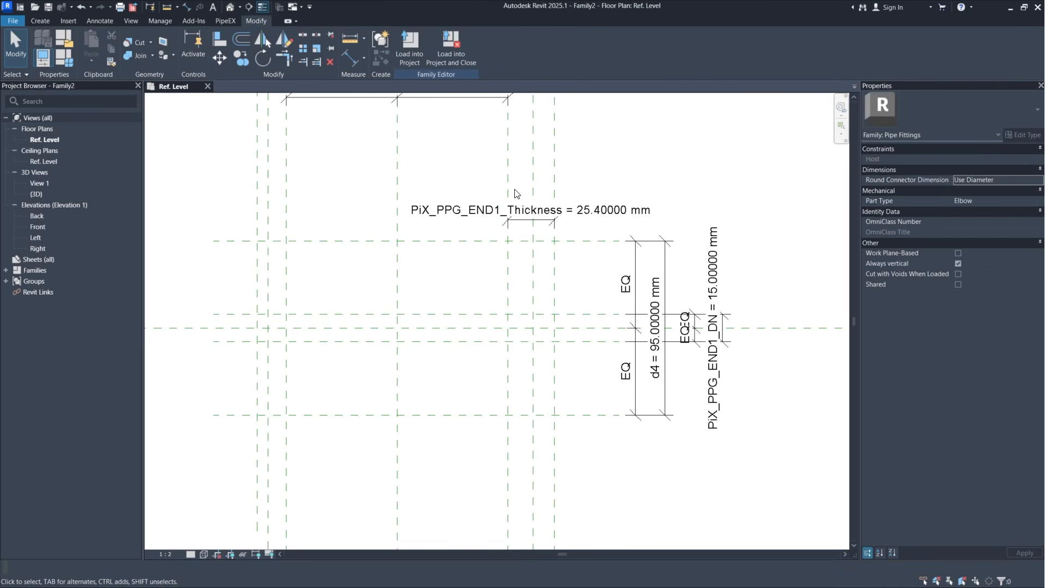
Step: Set the PiX_PPG_END1_Thickness parameter of the SCH 40 family type to 10 mm and apply the change
{"action": "left_click", "coordinate": [60, 47]}
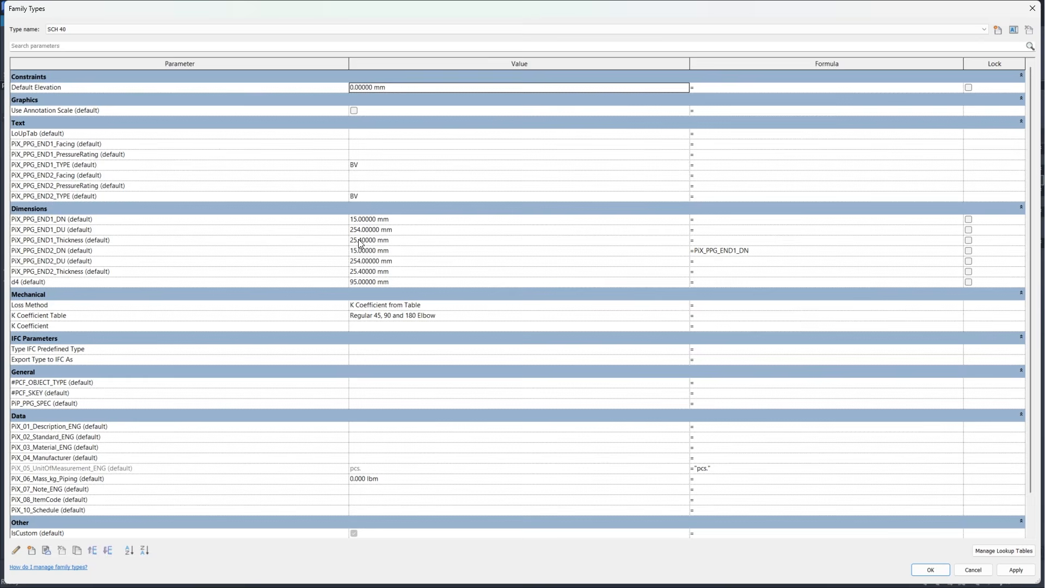
{"action": "left_click", "coordinate": [360, 239]}
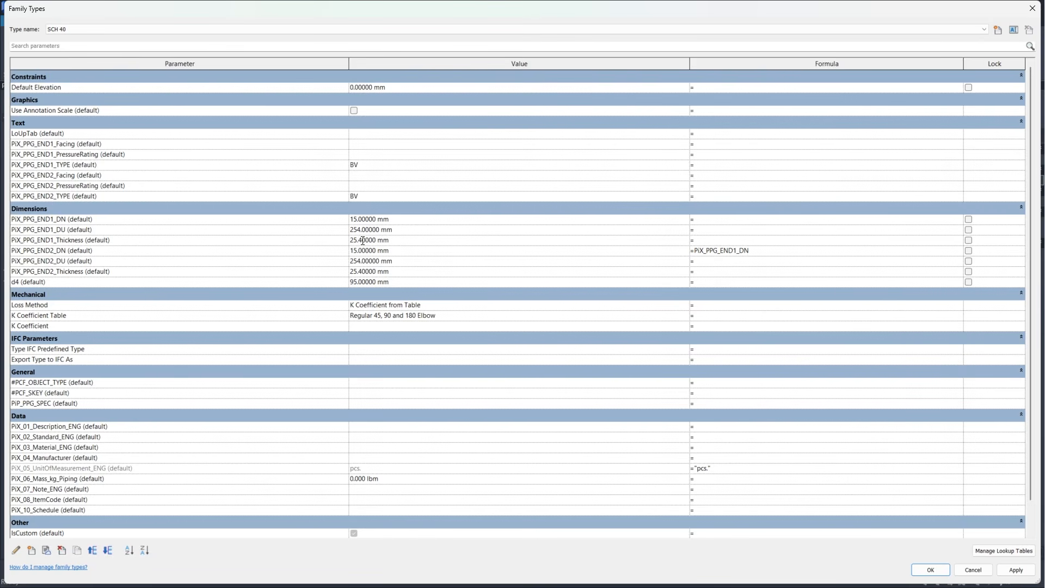
{"action": "key", "text": "BackSpace"}
{"action": "key", "text": "BackSpace"}
{"action": "key", "text": "BackSpace"}
{"action": "key", "text": "BackSpace"}
{"action": "type", "text": "10"}
{"action": "left_click", "coordinate": [1014, 570]}
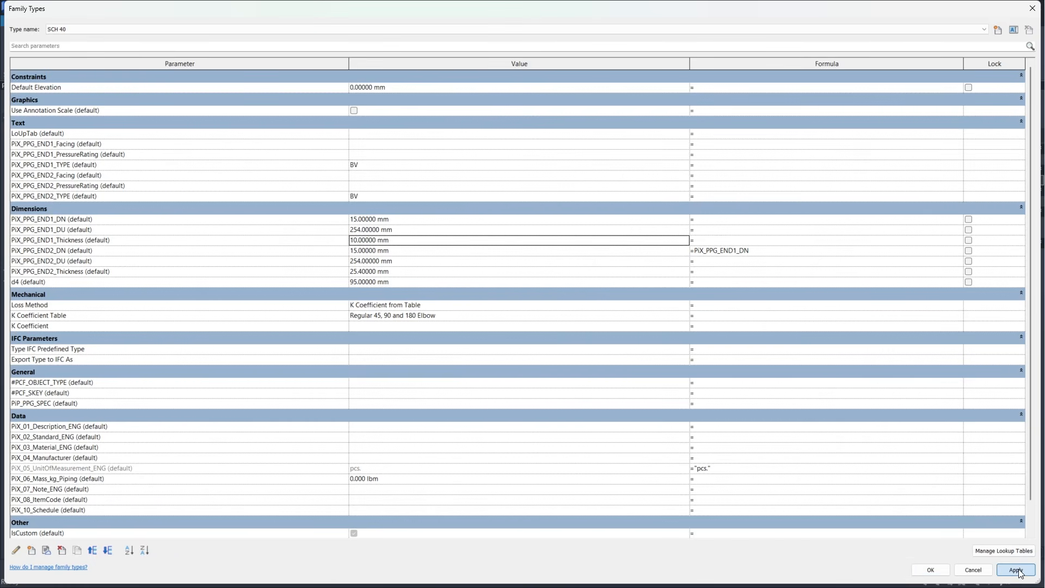
{"action": "left_click", "coordinate": [931, 570]}
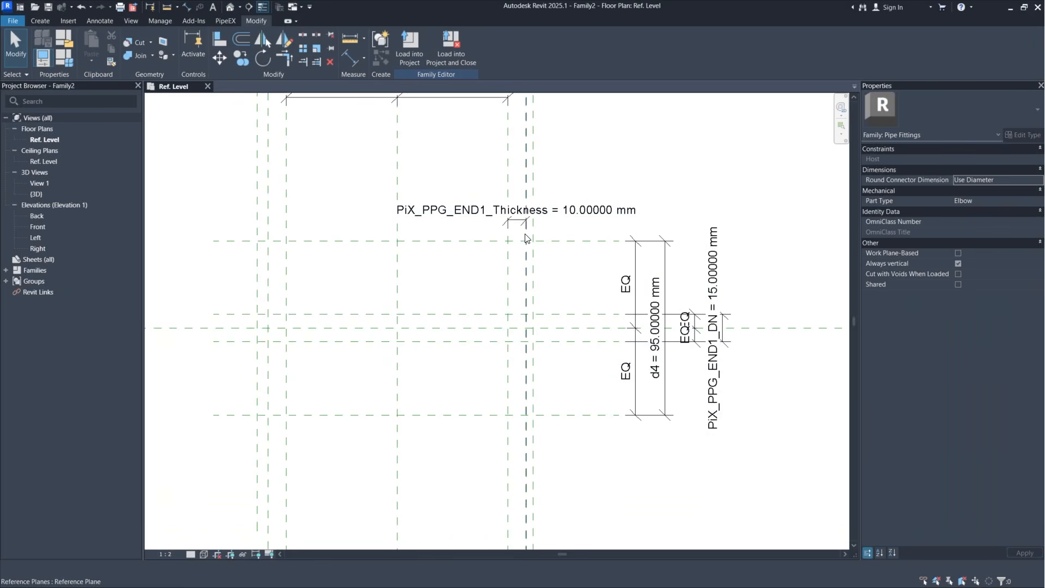
Step: Add an aligned dimension between the second and third vertical planes right of centre, placed above the PiX_PPG_END1_Thickness dimension
{"action": "middle_click_drag", "start_coordinate": [561, 283], "coordinate": [597, 272]}
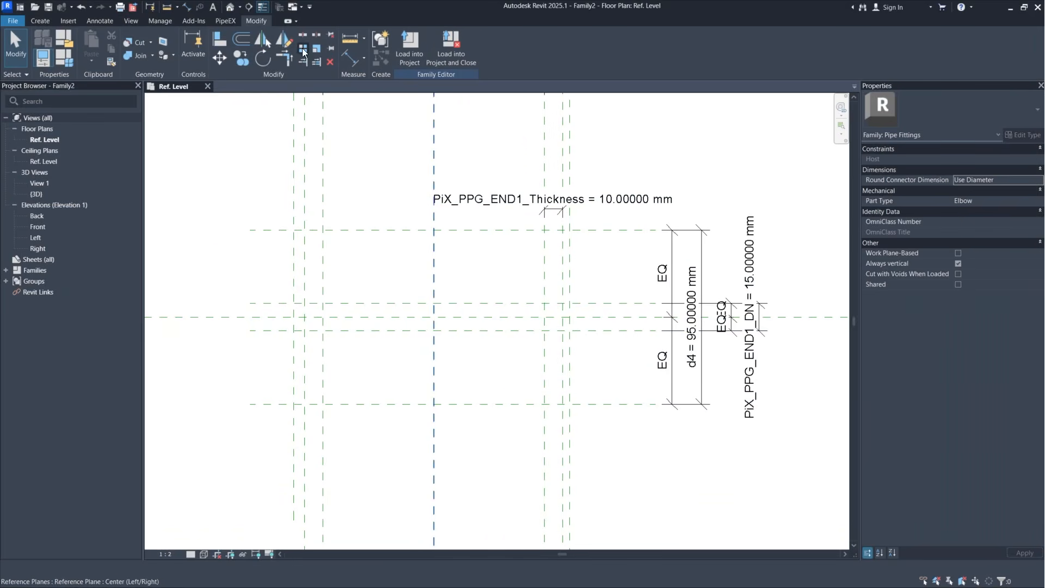
{"action": "left_click", "coordinate": [349, 58]}
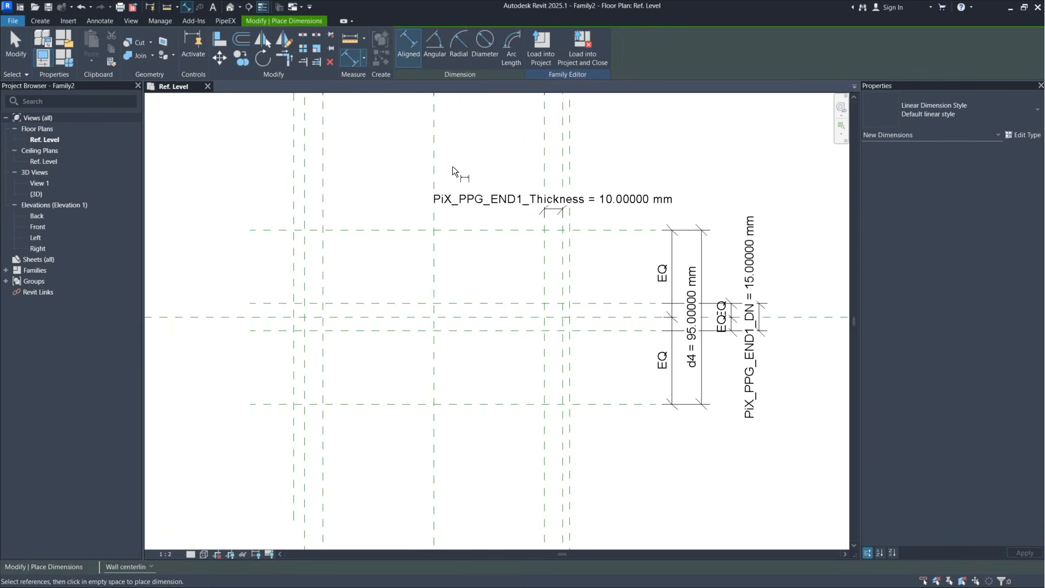
{"action": "left_click", "coordinate": [562, 259]}
{"action": "left_click", "coordinate": [570, 260]}
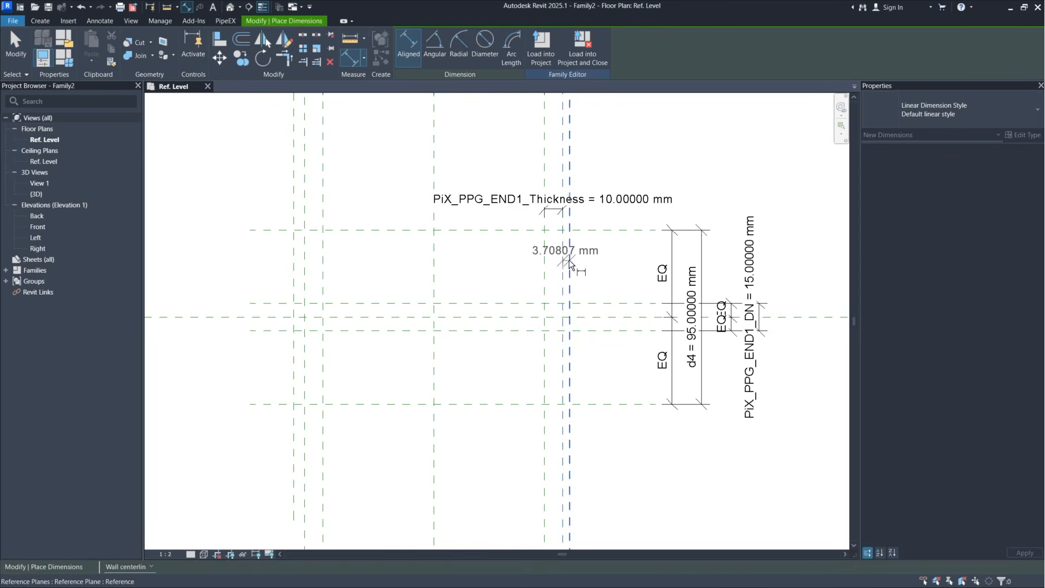
{"action": "left_click", "coordinate": [599, 174]}
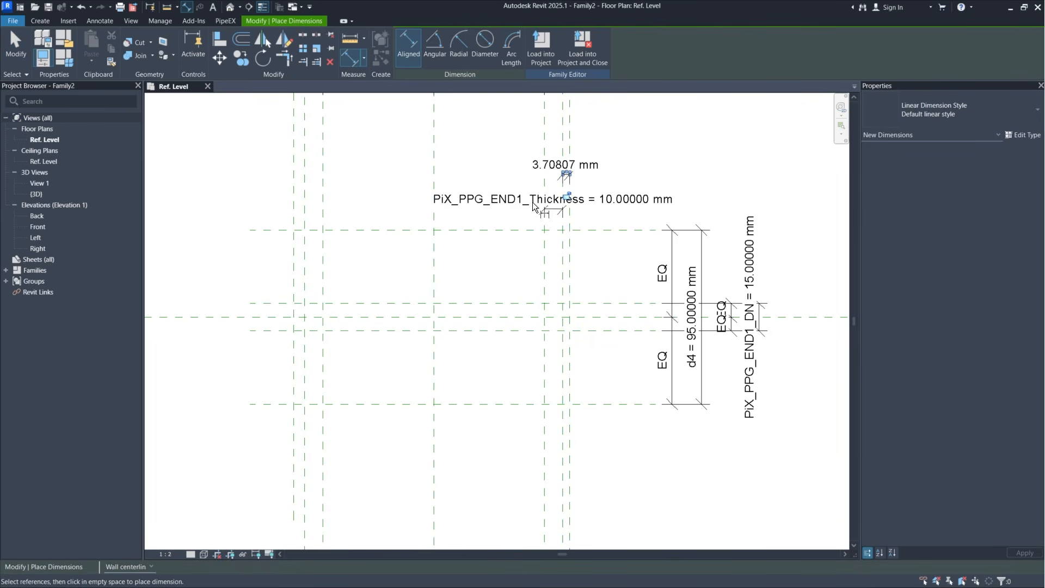
Step: Label the dimension between the second and third vertical planes right of centre with a new instance family parameter named _Th
{"action": "middle_click_drag", "start_coordinate": [585, 137], "coordinate": [577, 145]}
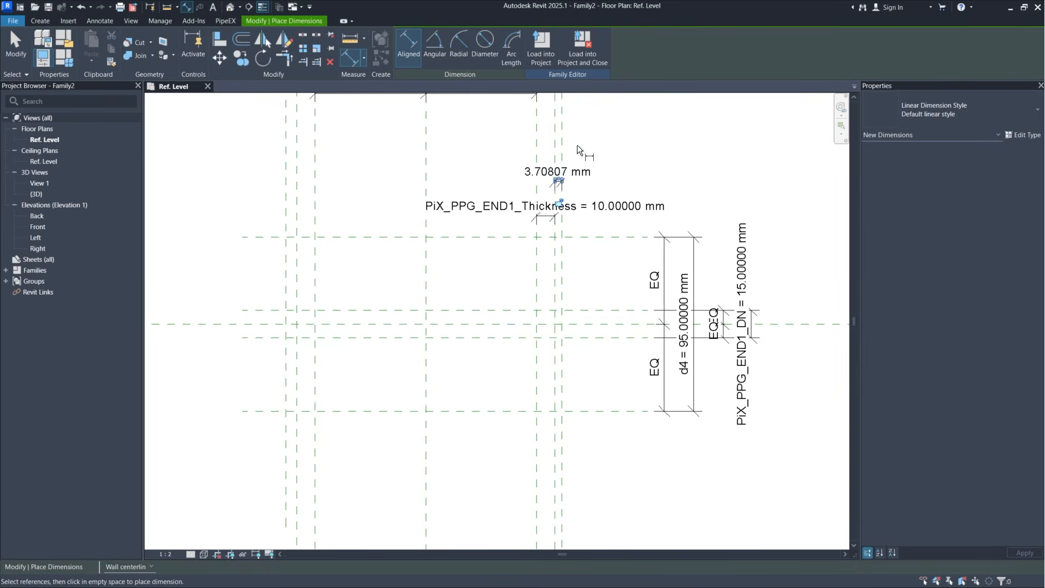
{"action": "key", "text": "Escape"}
{"action": "left_click", "coordinate": [575, 174]}
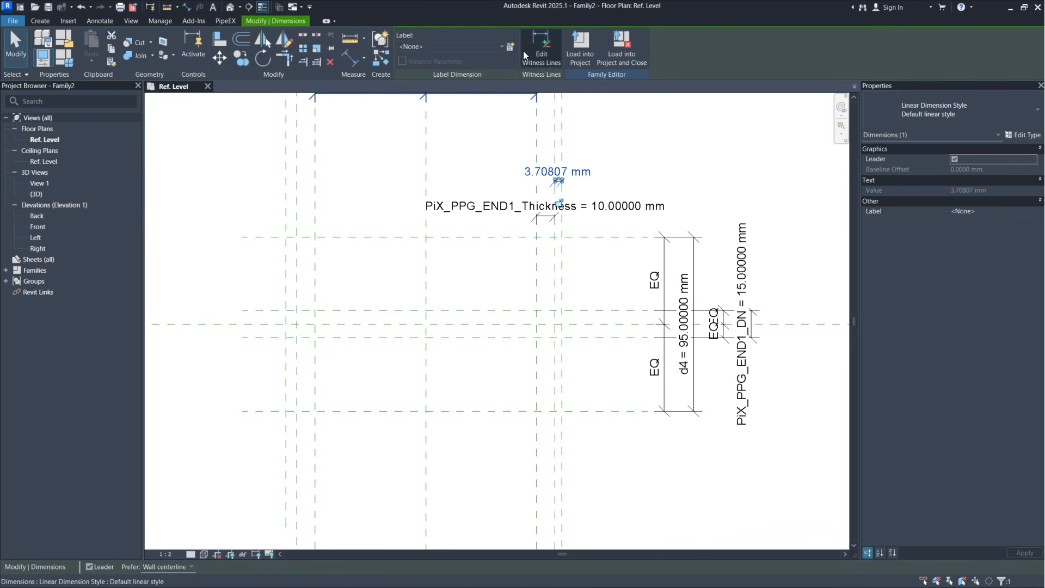
{"action": "left_click", "coordinate": [510, 47]}
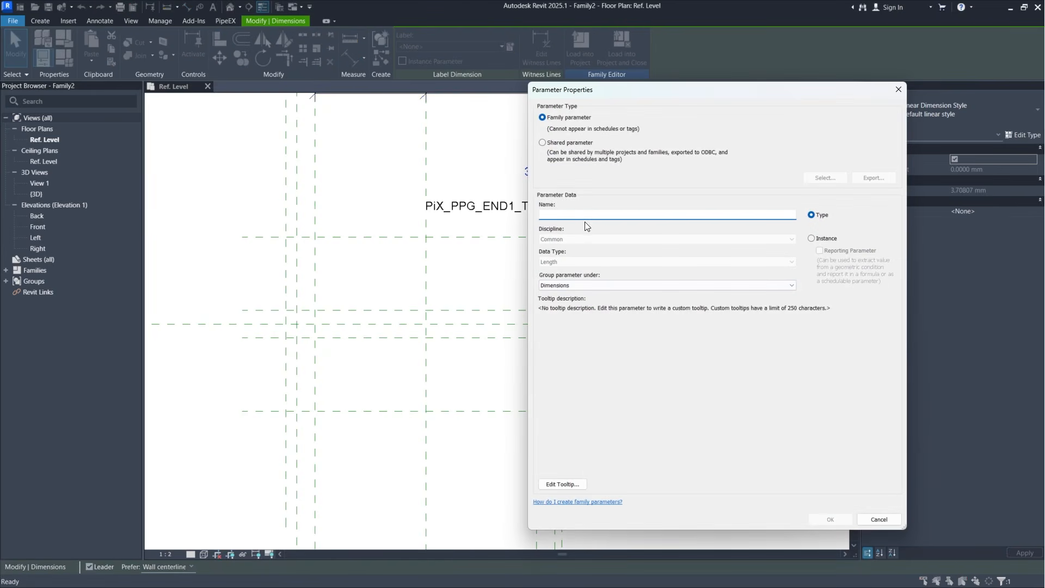
{"action": "type", "text": "_Th"}
{"action": "left_click", "coordinate": [822, 238]}
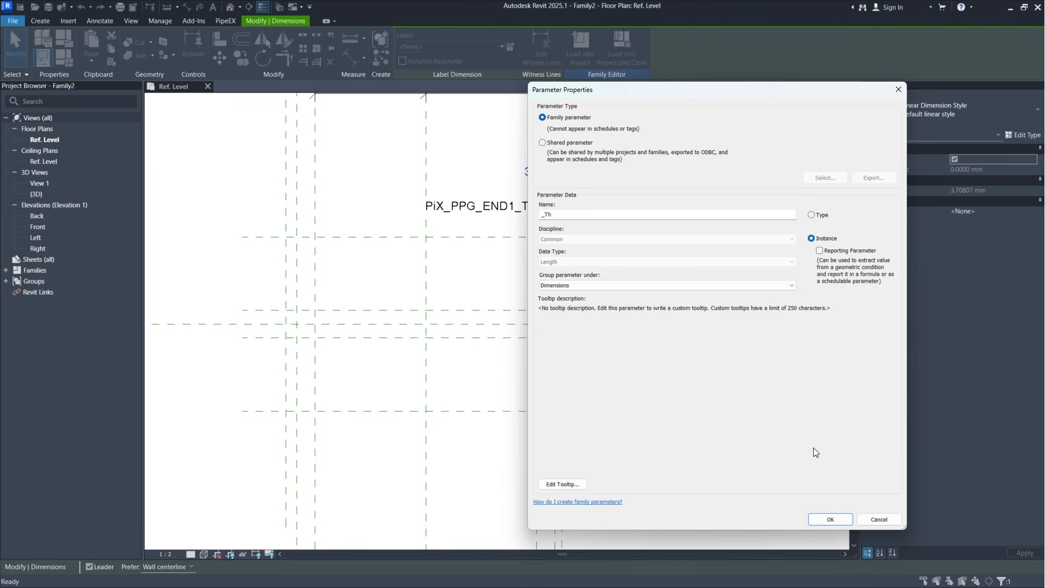
{"action": "left_click", "coordinate": [830, 519]}
{"action": "left_click", "coordinate": [602, 259]}
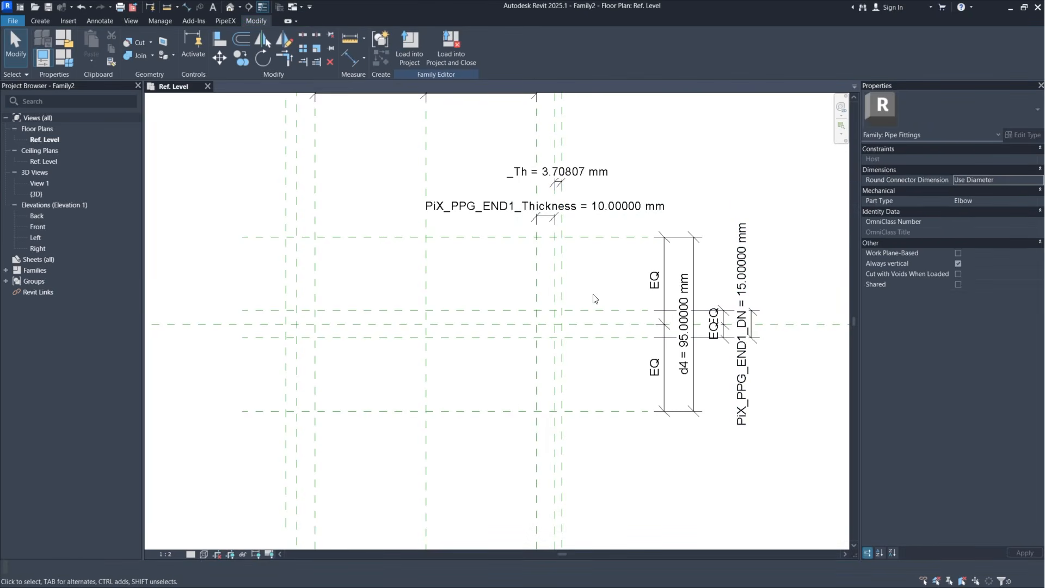
Step: Add an aligned dimension between the two outermost vertical planes left of centre, placed above the upper outer horizontal plane
{"action": "middle_click_drag", "start_coordinate": [603, 272], "coordinate": [620, 280]}
{"action": "left_click", "coordinate": [351, 57]}
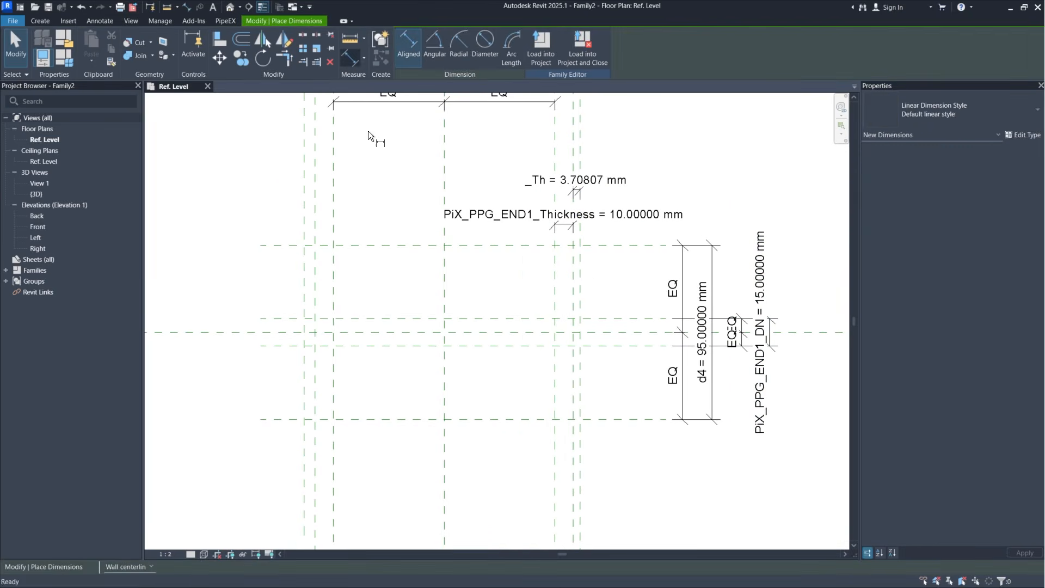
{"action": "left_click", "coordinate": [301, 485]}
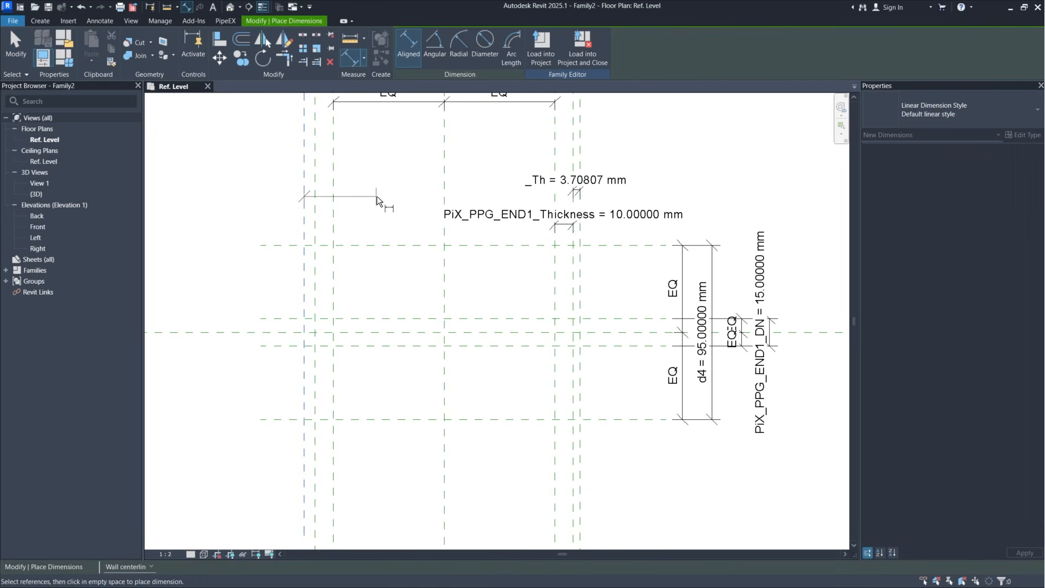
{"action": "left_click", "coordinate": [315, 211]}
{"action": "left_click", "coordinate": [321, 202]}
{"action": "key", "text": "Escape"}
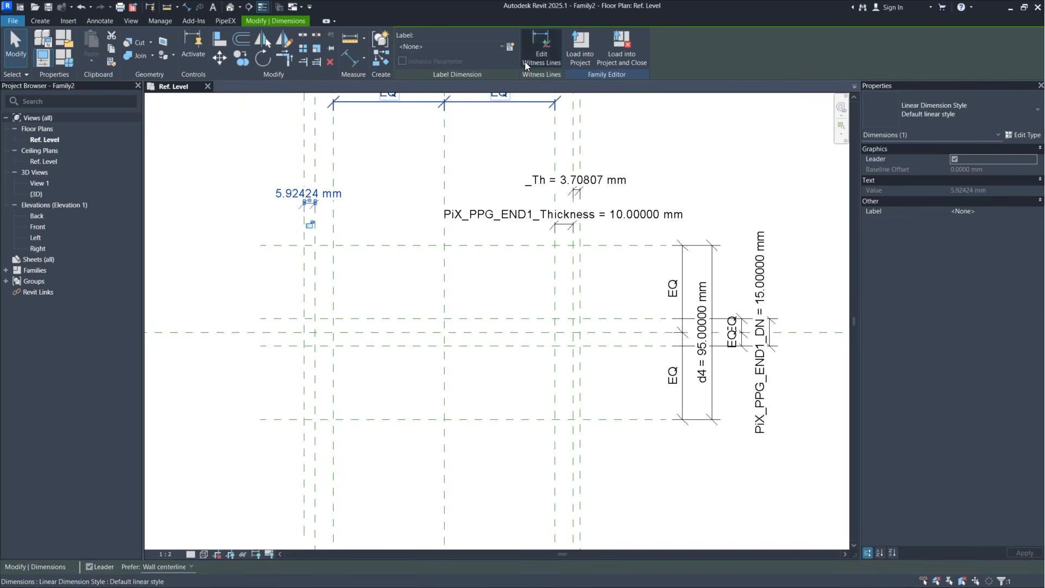
Step: Label the dimension between the two outermost vertical planes left of centre with the _Th parameter
{"action": "left_click", "coordinate": [491, 48]}
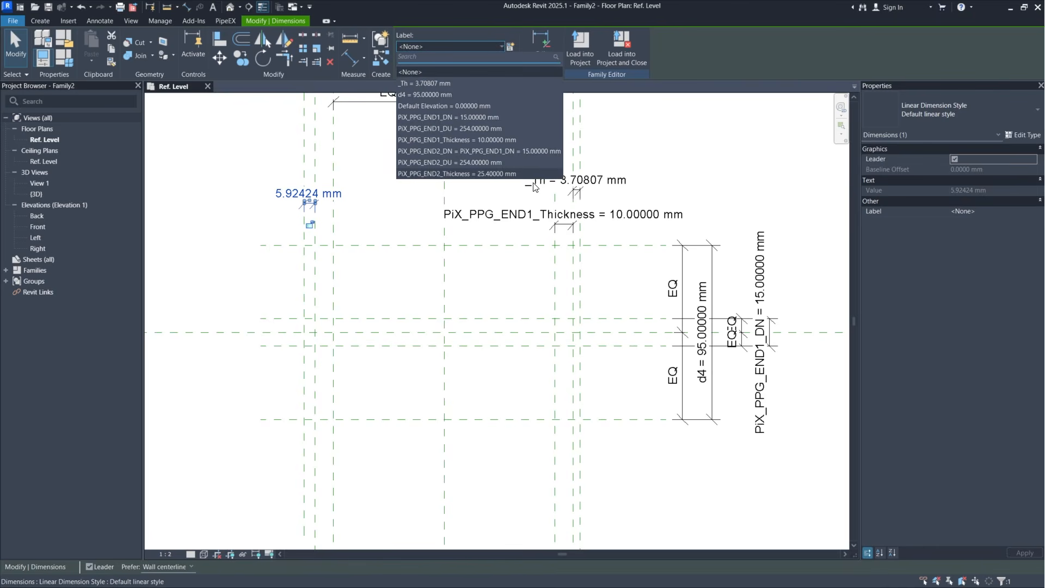
{"action": "left_click", "coordinate": [428, 84]}
{"action": "left_click", "coordinate": [342, 225]}
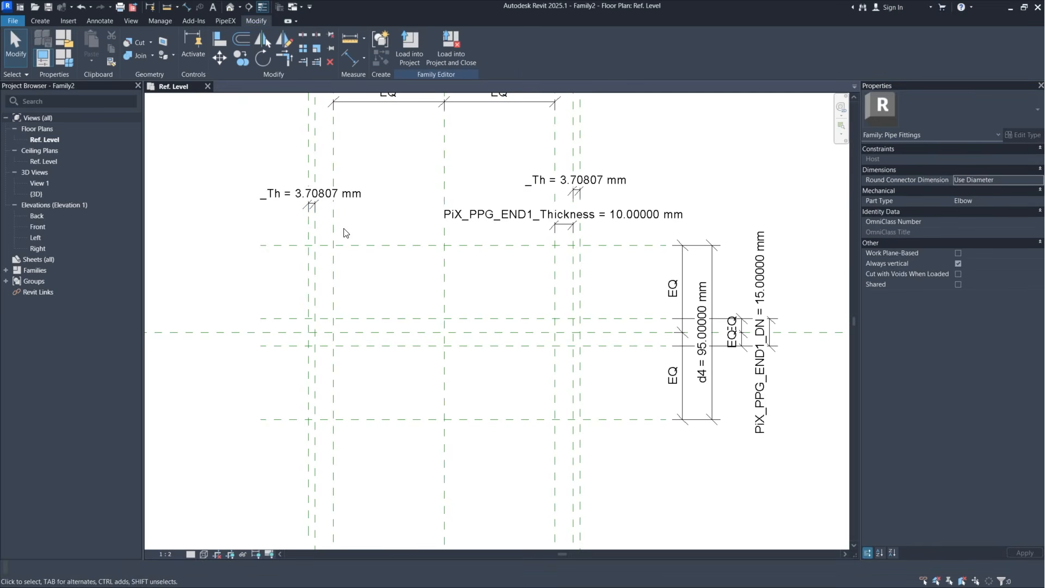
Step: Add an aligned dimension between the first and second vertical planes left of centre and position it above the left _Th dimension
{"action": "left_click", "coordinate": [351, 57]}
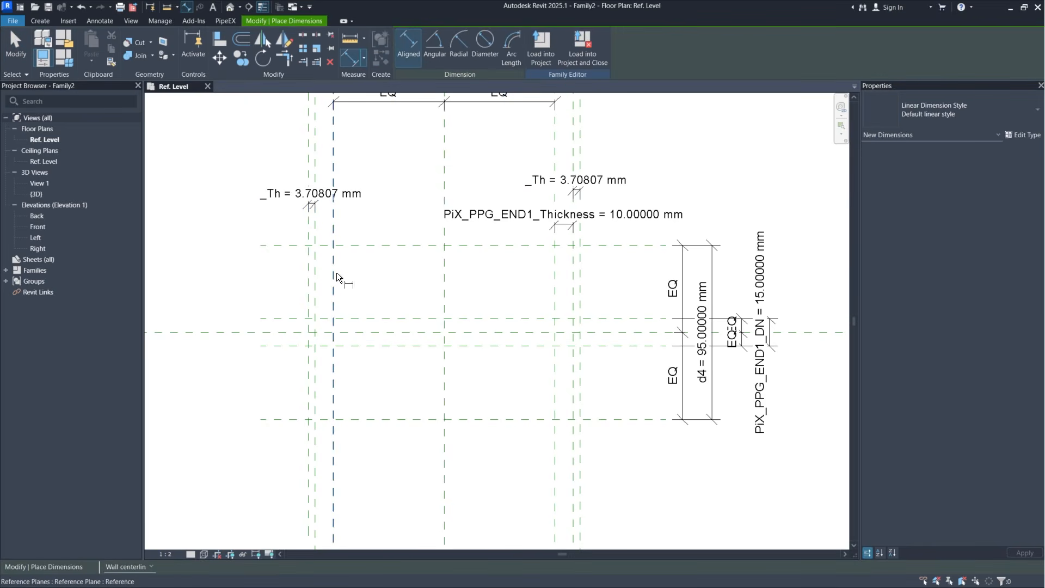
{"action": "left_click", "coordinate": [335, 272]}
{"action": "left_click", "coordinate": [314, 270]}
{"action": "left_click", "coordinate": [283, 279]}
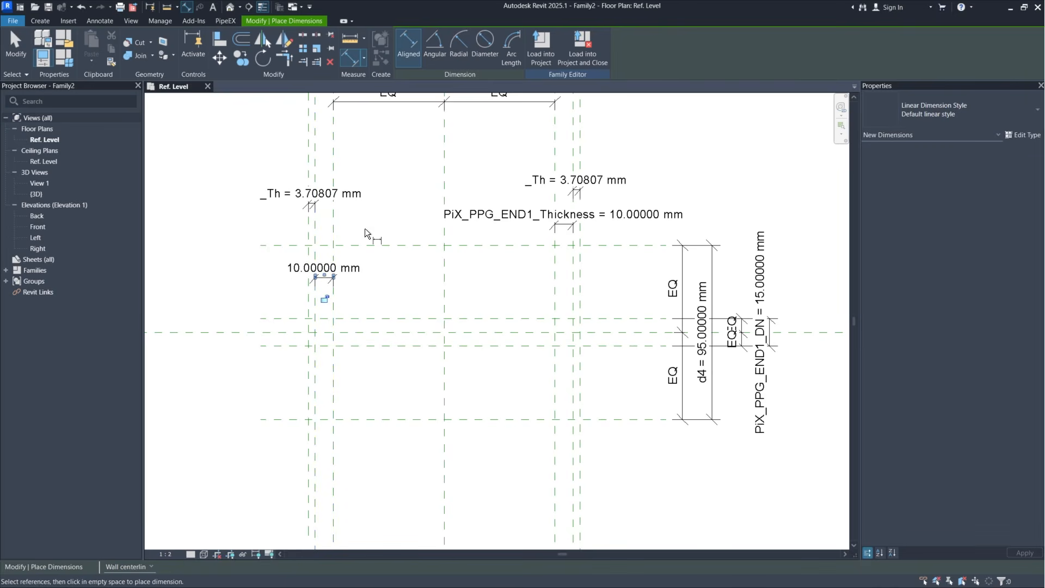
{"action": "key", "text": "Escape"}
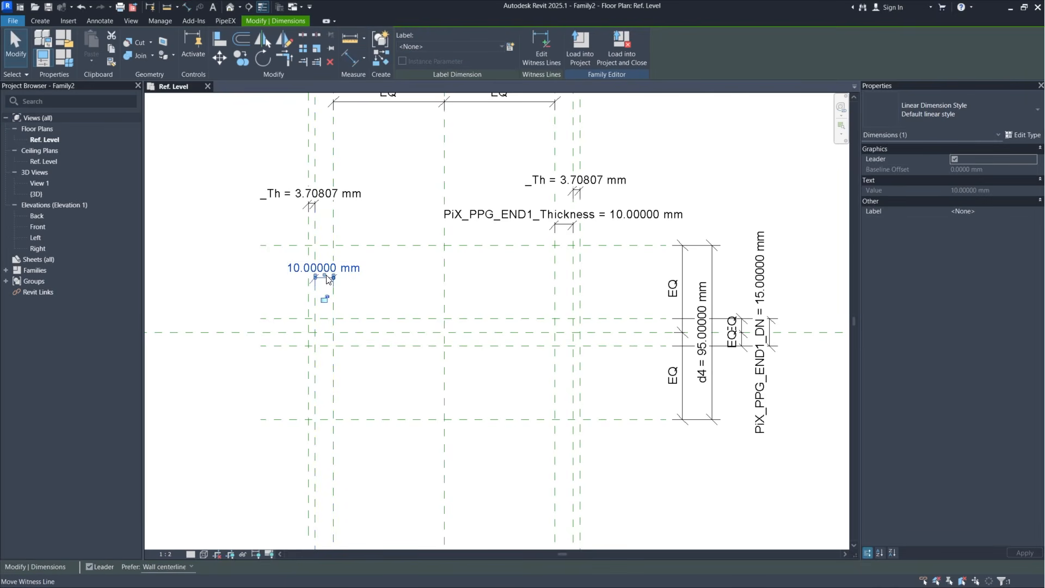
{"action": "left_click_drag", "start_coordinate": [325, 266], "coordinate": [325, 154]}
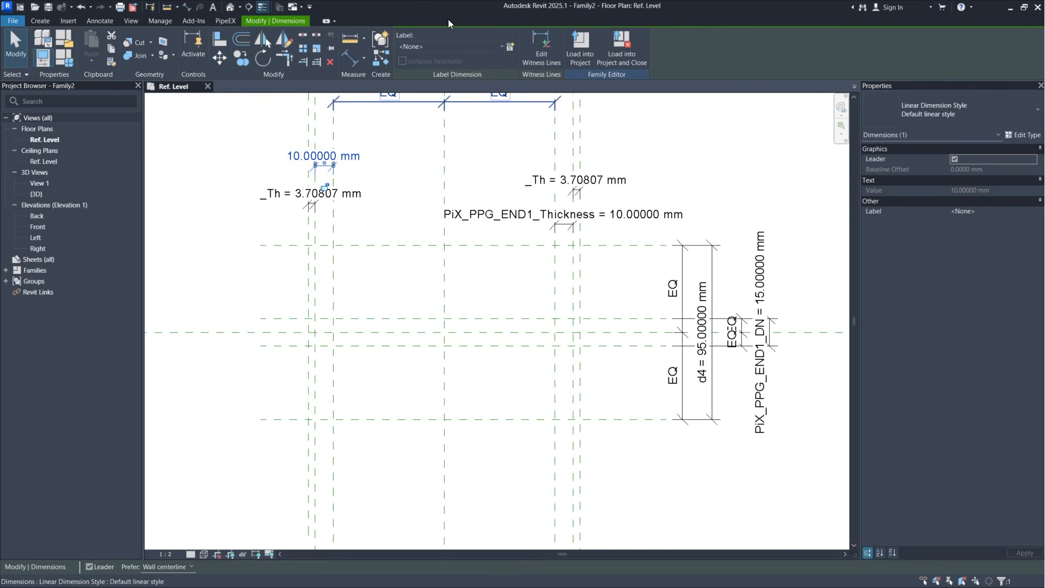
Step: Label the dimension between the first and second vertical planes left of centre with the PiX_PPG_END1_Thickness parameter
{"action": "left_click", "coordinate": [442, 48]}
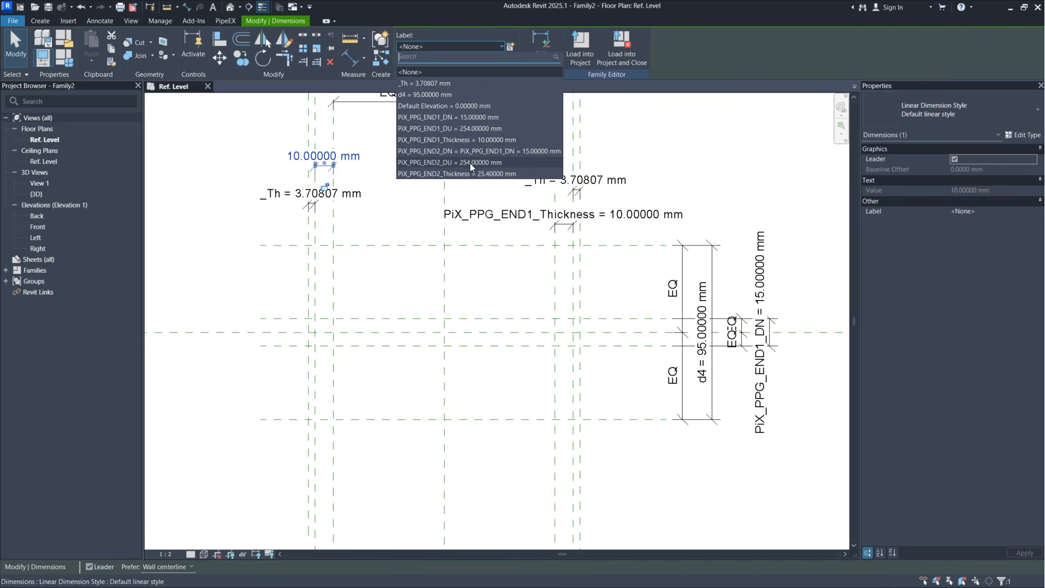
{"action": "left_click", "coordinate": [453, 139]}
{"action": "key", "text": "Escape"}
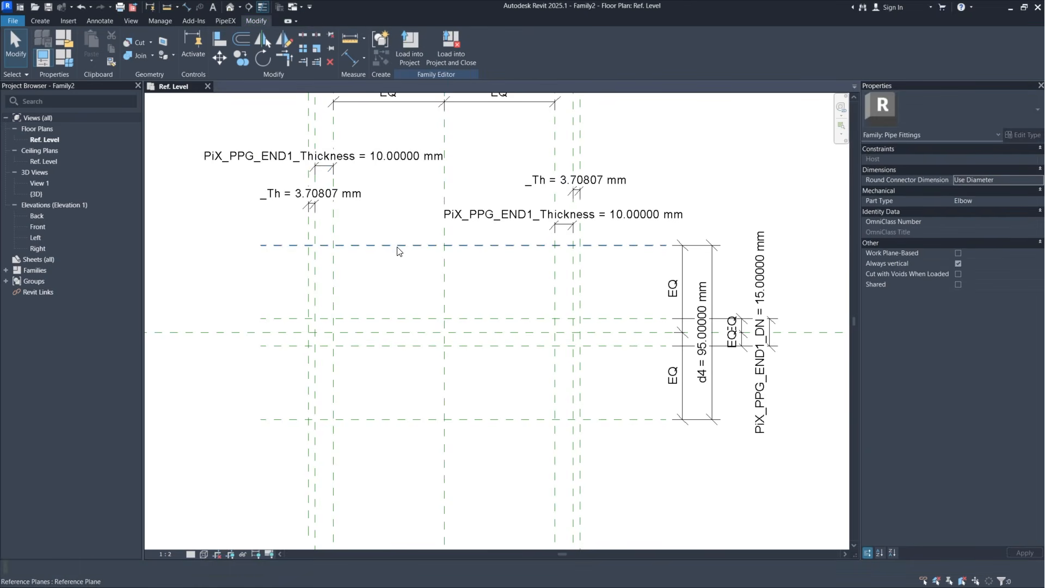
Step: Start a solid revolve with a 10 x 40 mm rectangular boundary between the first two vertical planes right of centre and the upper outer and inner horizontal planes
{"action": "middle_click_drag", "start_coordinate": [408, 262], "coordinate": [474, 313]}
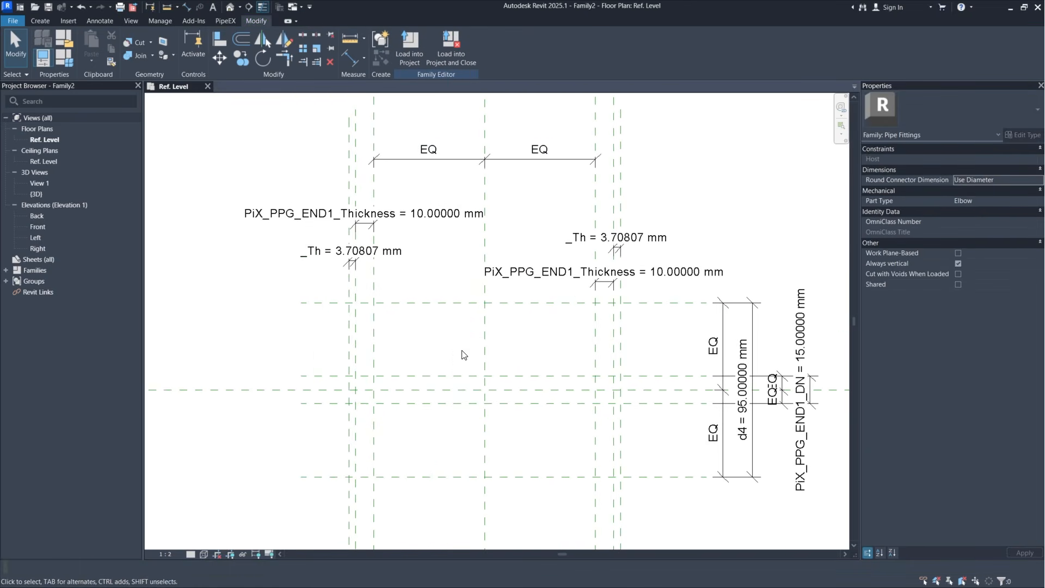
{"action": "middle_click_drag", "start_coordinate": [505, 339], "coordinate": [463, 302]}
{"action": "left_click", "coordinate": [40, 21]}
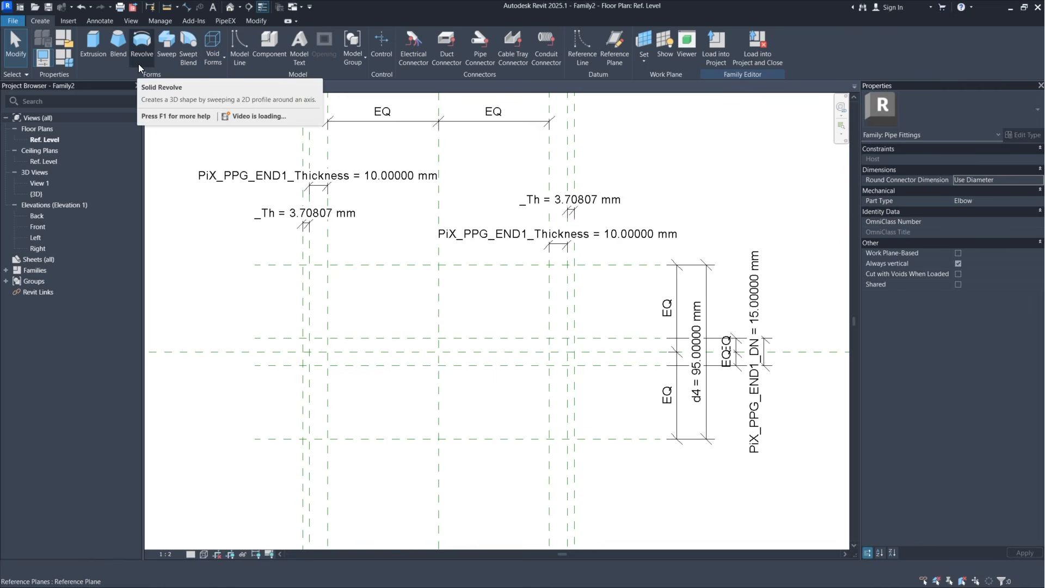
{"action": "left_click", "coordinate": [140, 49]}
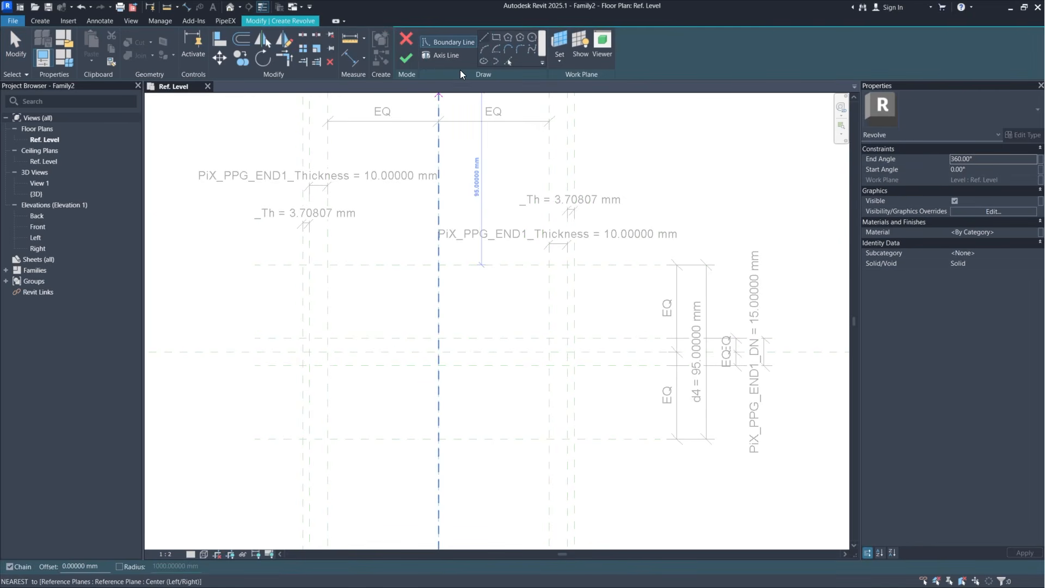
{"action": "left_click", "coordinate": [499, 38]}
{"action": "left_click", "coordinate": [496, 37]}
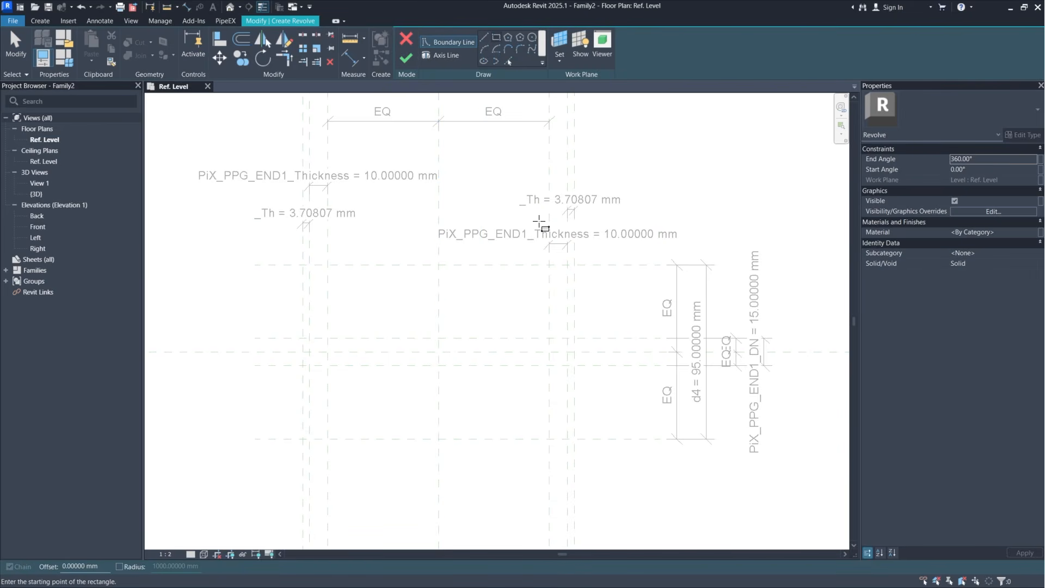
{"action": "scroll", "coordinate": [599, 343], "scroll_direction": "up", "scroll_amount": 2}
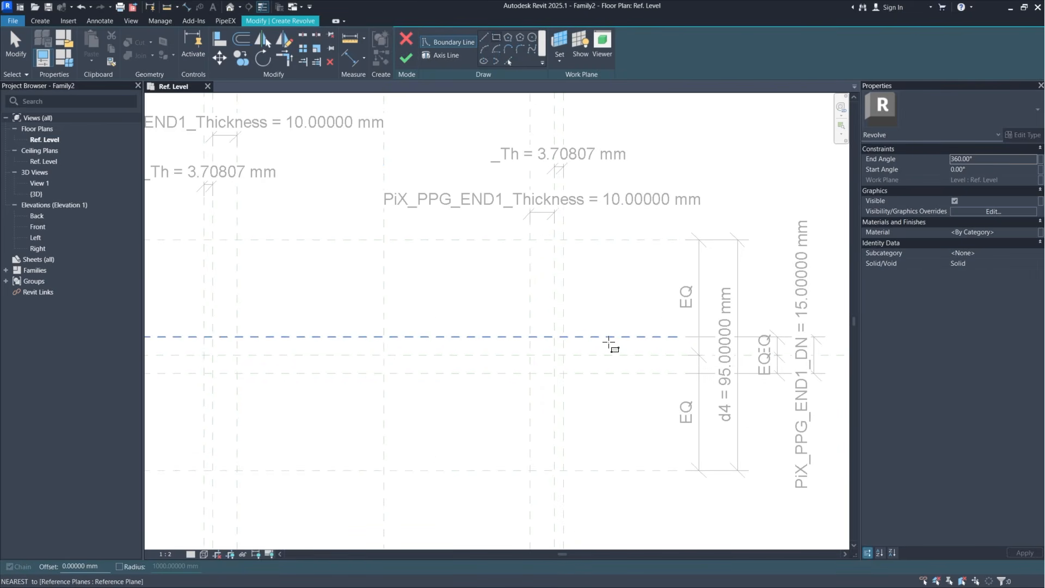
{"action": "left_click", "coordinate": [531, 239]}
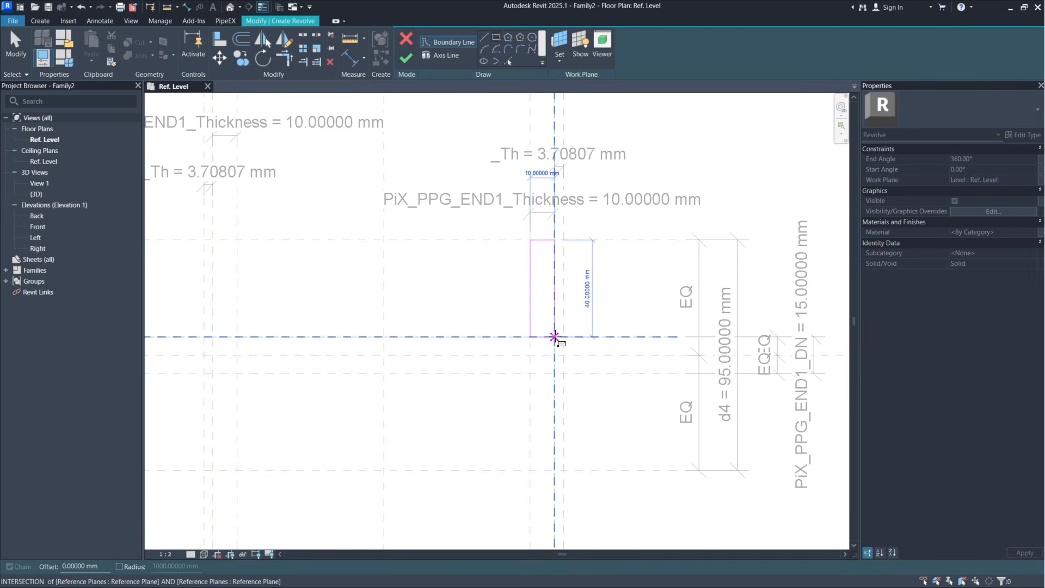
{"action": "left_click", "coordinate": [554, 337]}
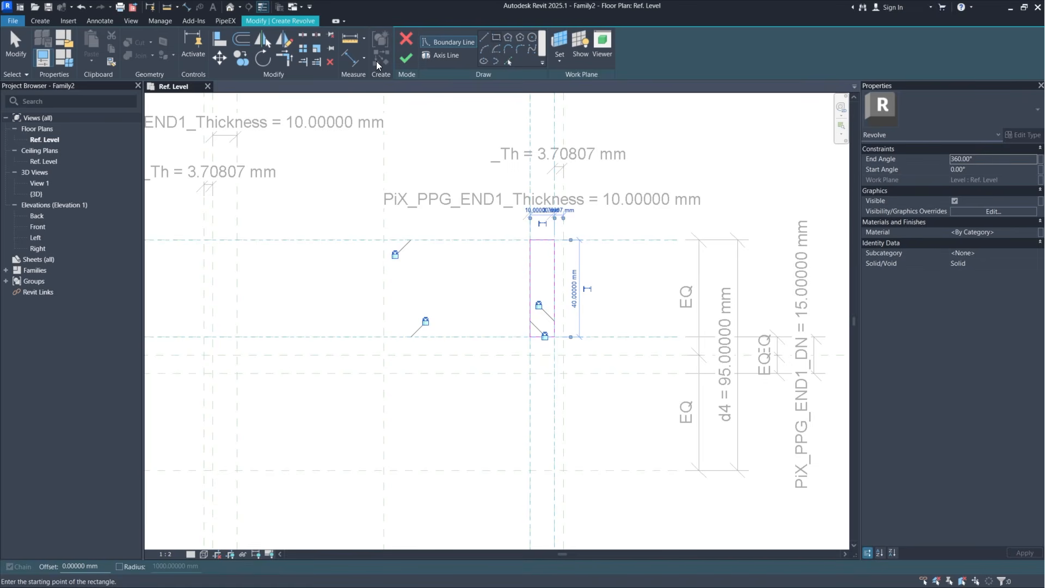
Step: Pick the horizontal centre plane as the revolve's axis line and finish the 360° flange revolve
{"action": "left_click", "coordinate": [446, 55]}
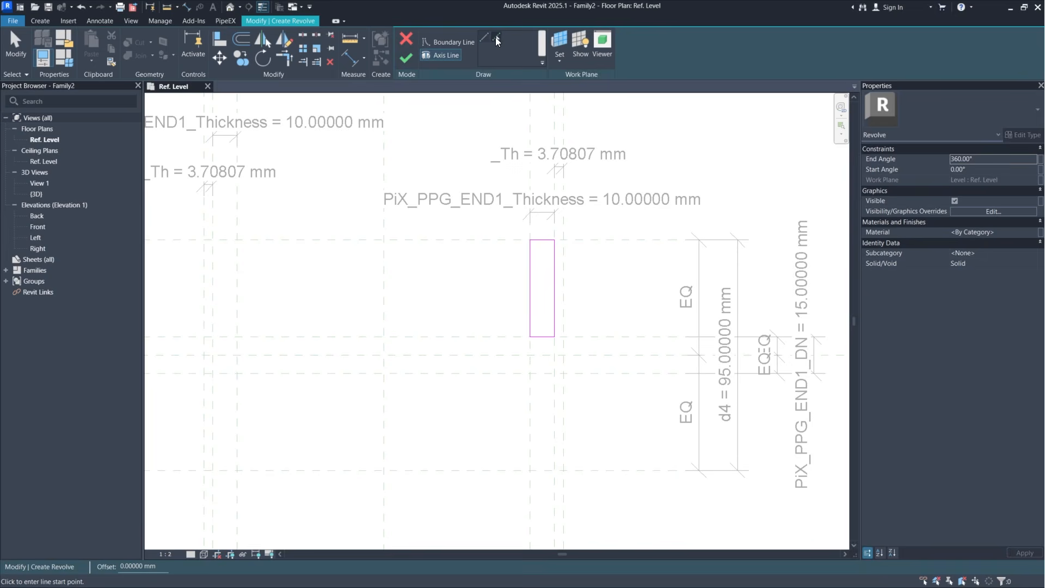
{"action": "left_click", "coordinate": [499, 41]}
{"action": "scroll", "coordinate": [626, 207], "scroll_direction": "down", "scroll_amount": 1}
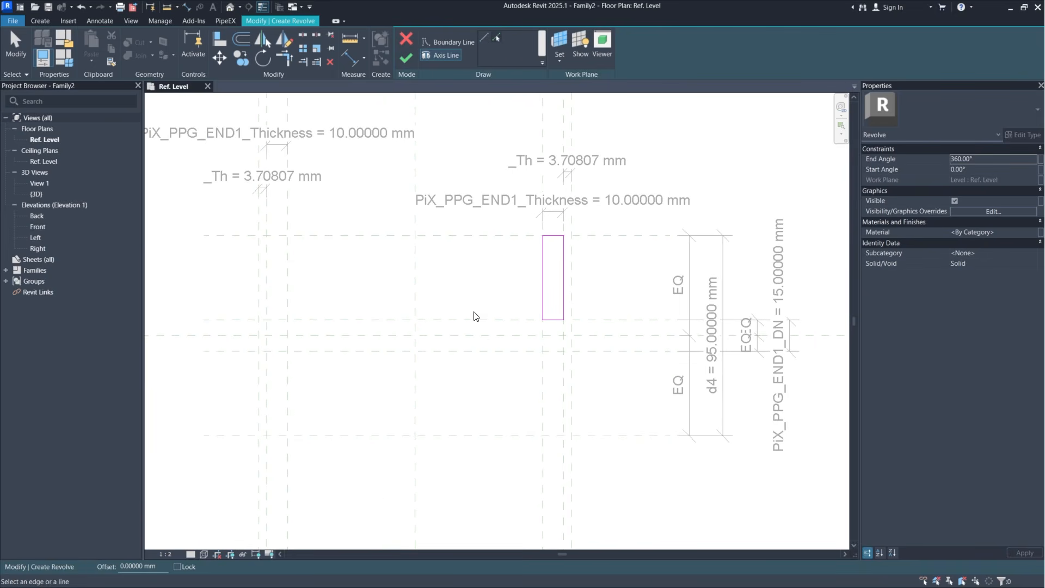
{"action": "left_click", "coordinate": [473, 336]}
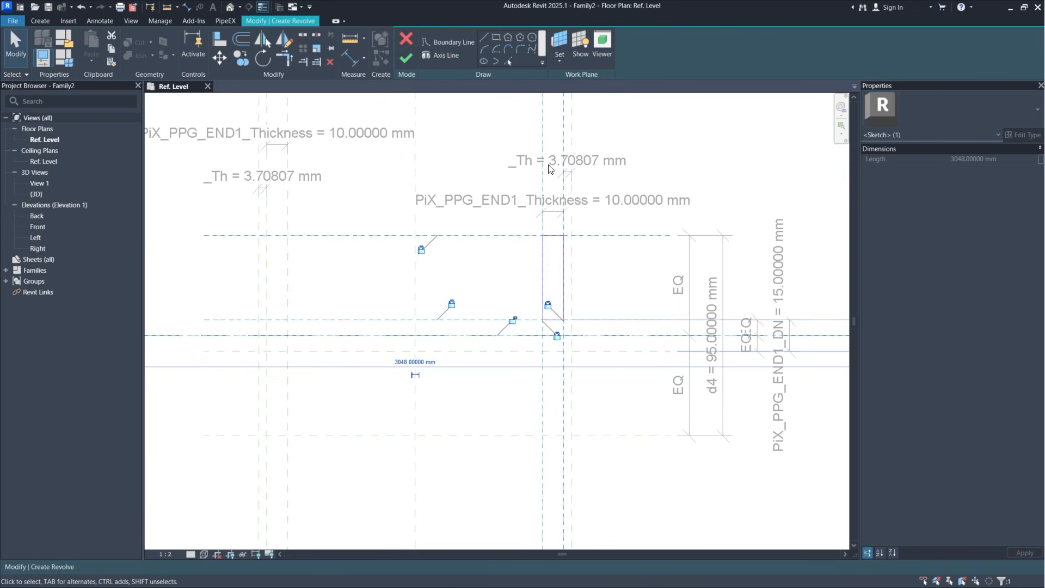
{"action": "left_click", "coordinate": [412, 57]}
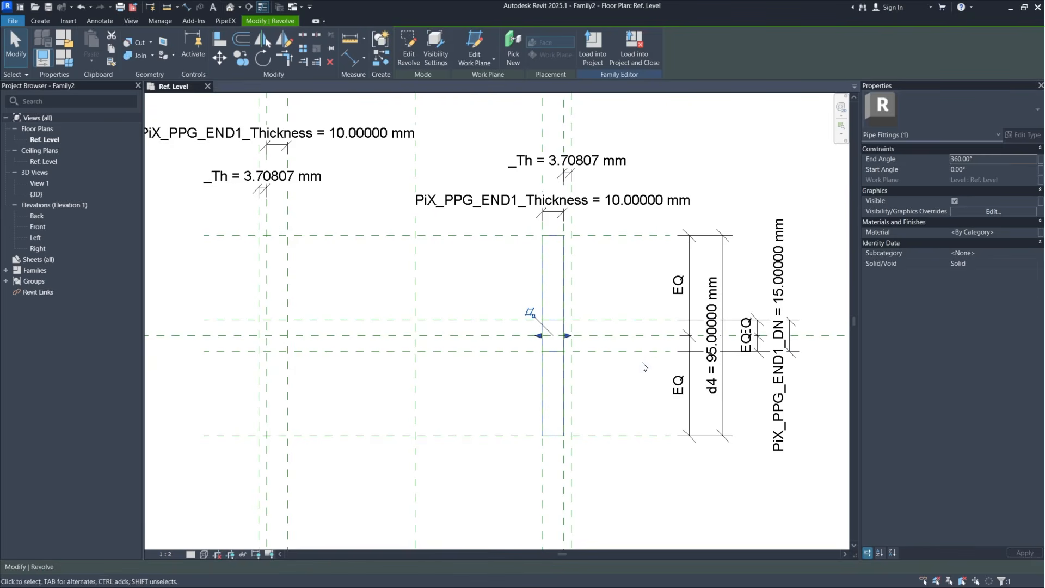
{"action": "left_click", "coordinate": [610, 292]}
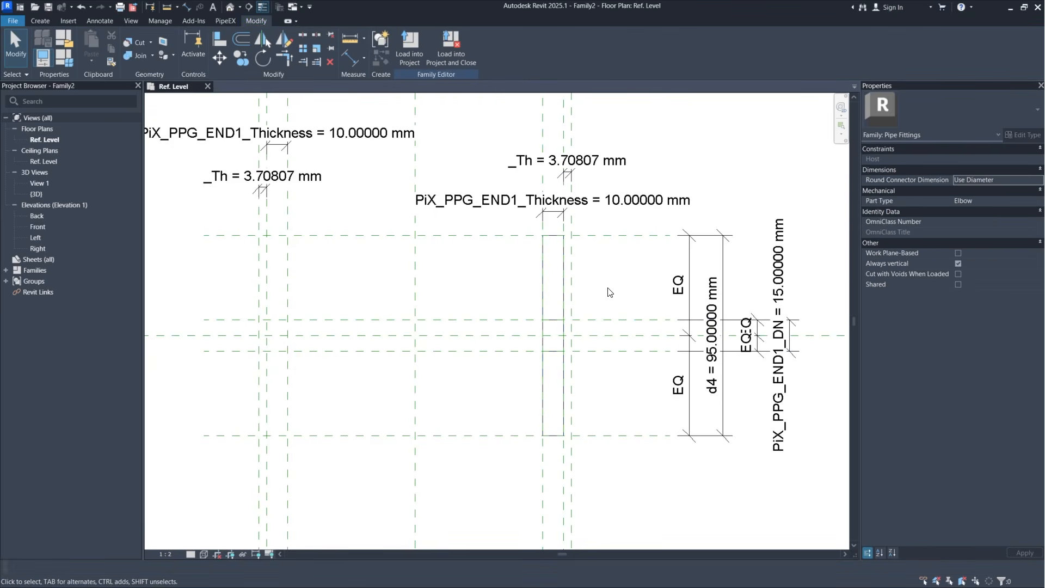
Step: Draw two horizontal reference planes across the flange, about 17.6 mm above the upper inner plane and 15 mm below the lower inner plane
{"action": "middle_click_drag", "start_coordinate": [609, 293], "coordinate": [599, 288]}
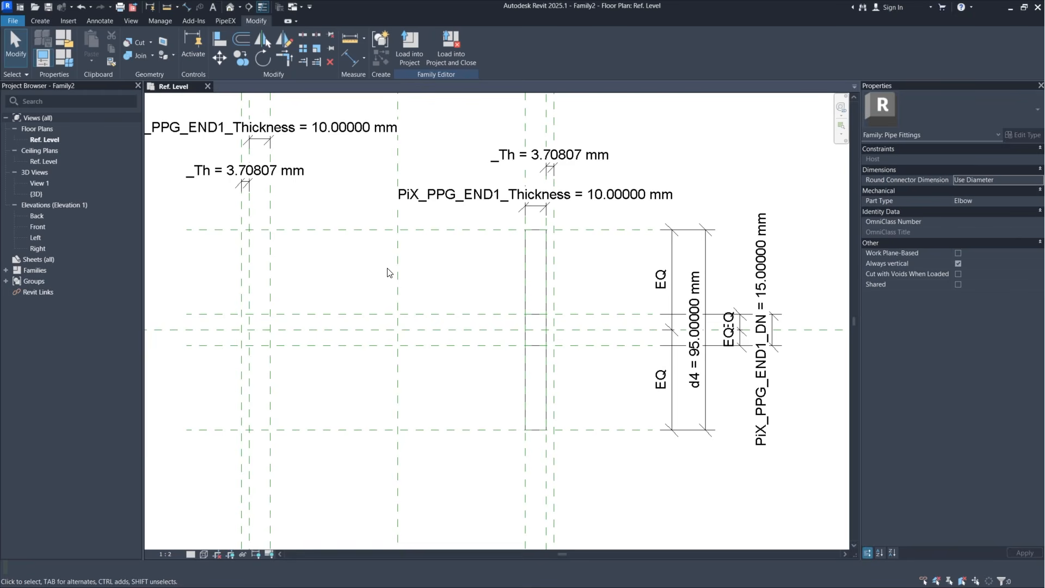
{"action": "left_click", "coordinate": [47, 23]}
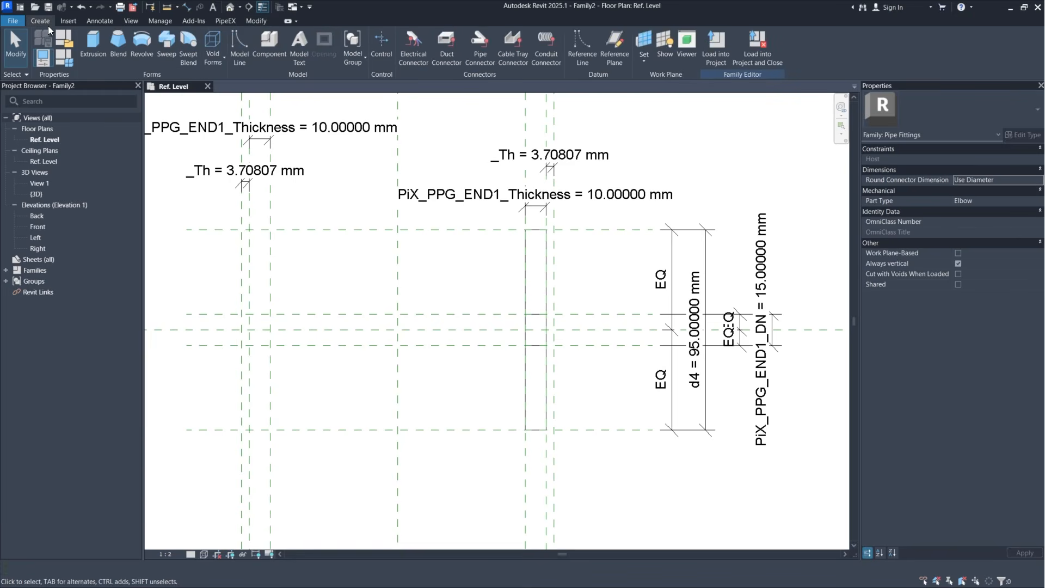
{"action": "left_click", "coordinate": [665, 47]}
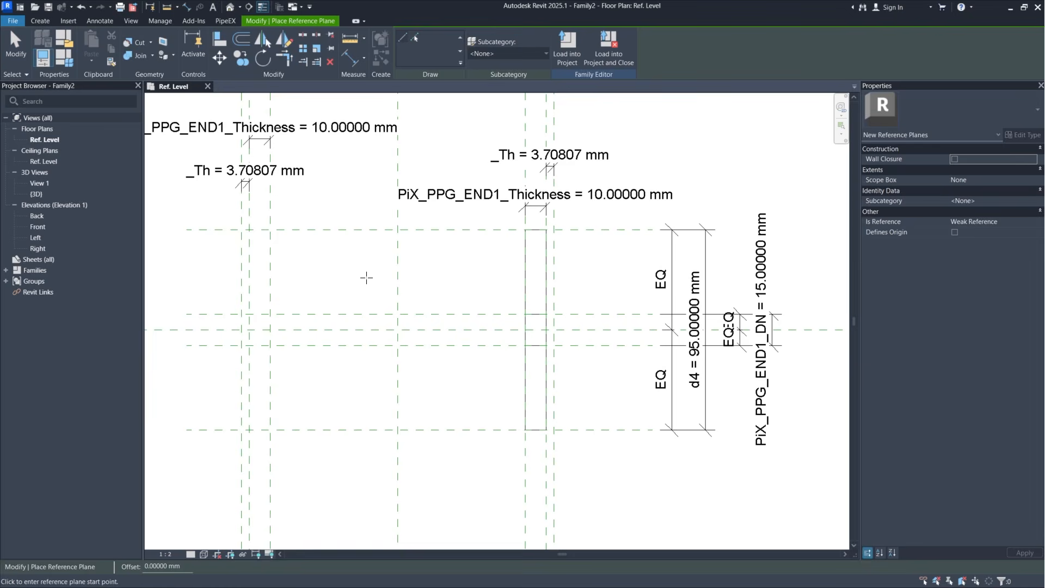
{"action": "left_click", "coordinate": [367, 278]}
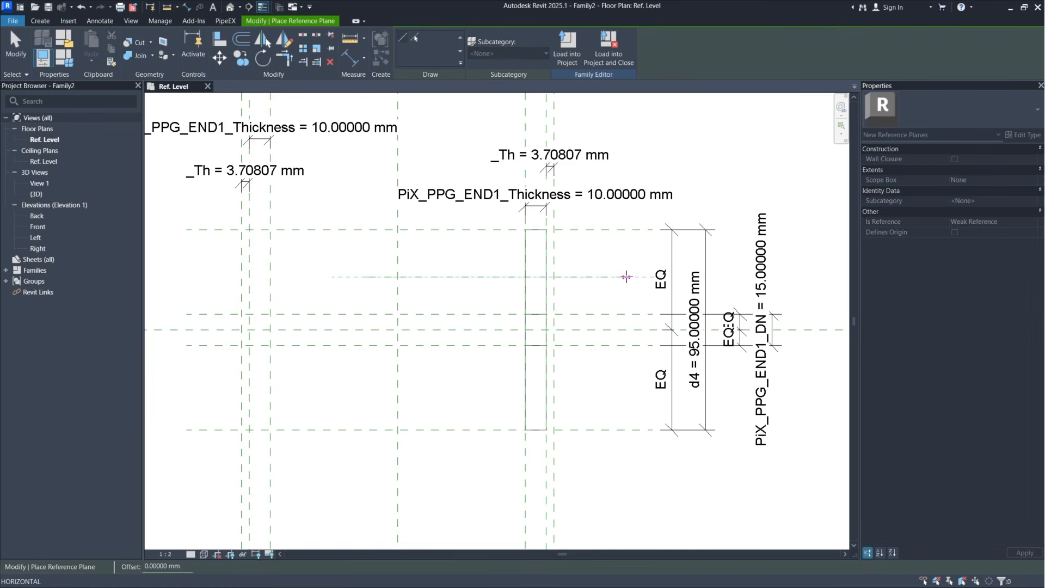
{"action": "left_click", "coordinate": [625, 276]}
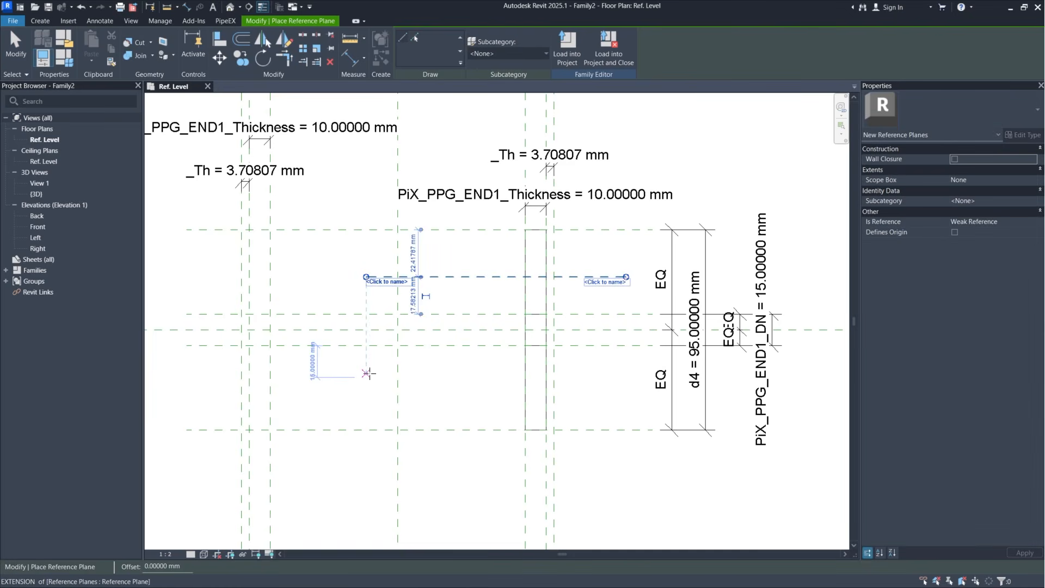
{"action": "left_click", "coordinate": [332, 377]}
{"action": "left_click", "coordinate": [629, 376]}
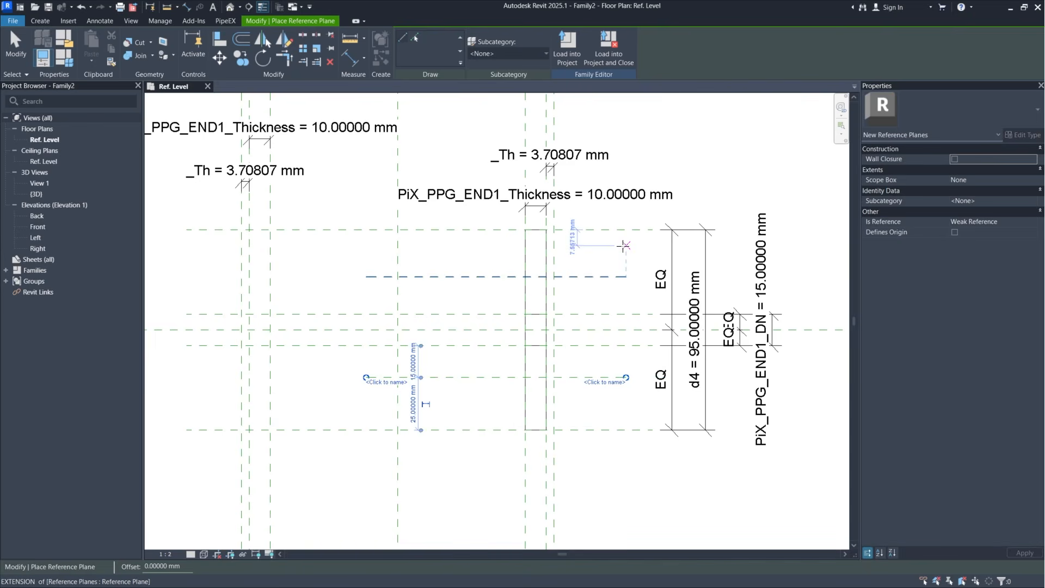
{"action": "key", "text": "Escape"}
{"action": "key", "text": "Escape"}
Step: Extend the left ends of the two new horizontal reference planes past the outermost vertical plane left of centre
{"action": "left_click", "coordinate": [460, 277]}
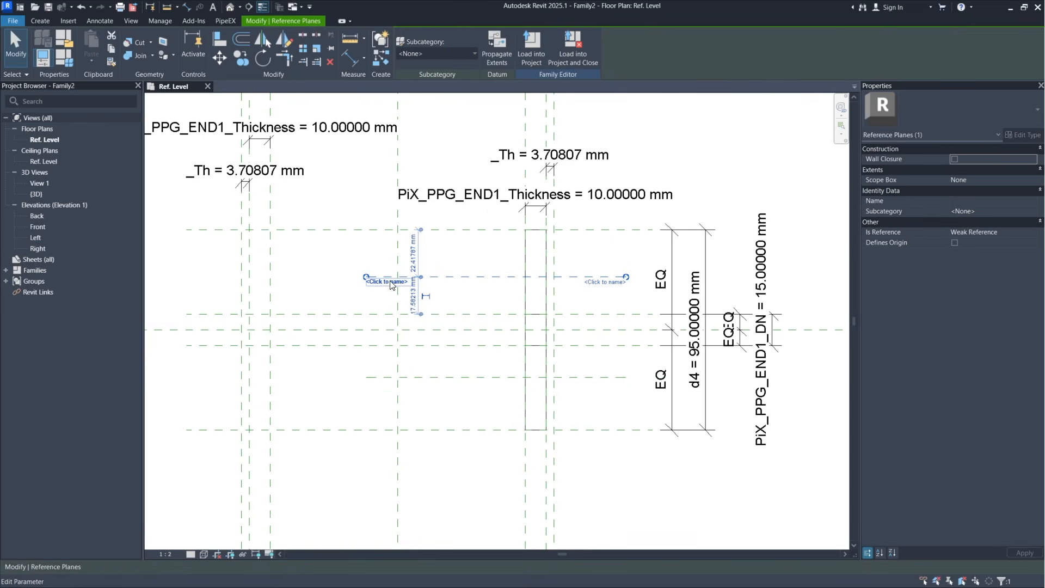
{"action": "left_click_drag", "start_coordinate": [366, 277], "coordinate": [182, 278]}
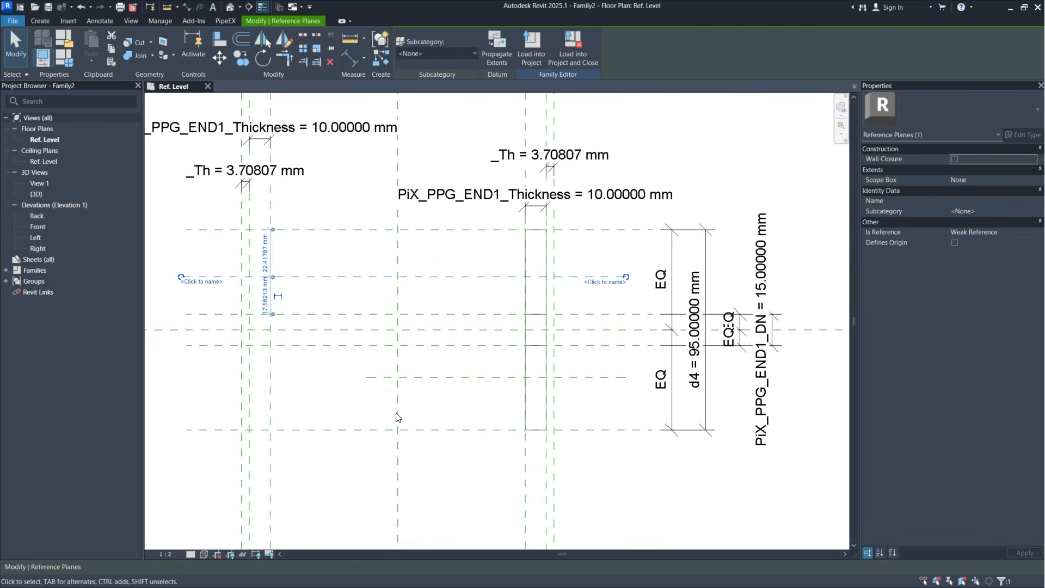
{"action": "left_click", "coordinate": [392, 377]}
{"action": "left_click_drag", "start_coordinate": [366, 377], "coordinate": [187, 378]}
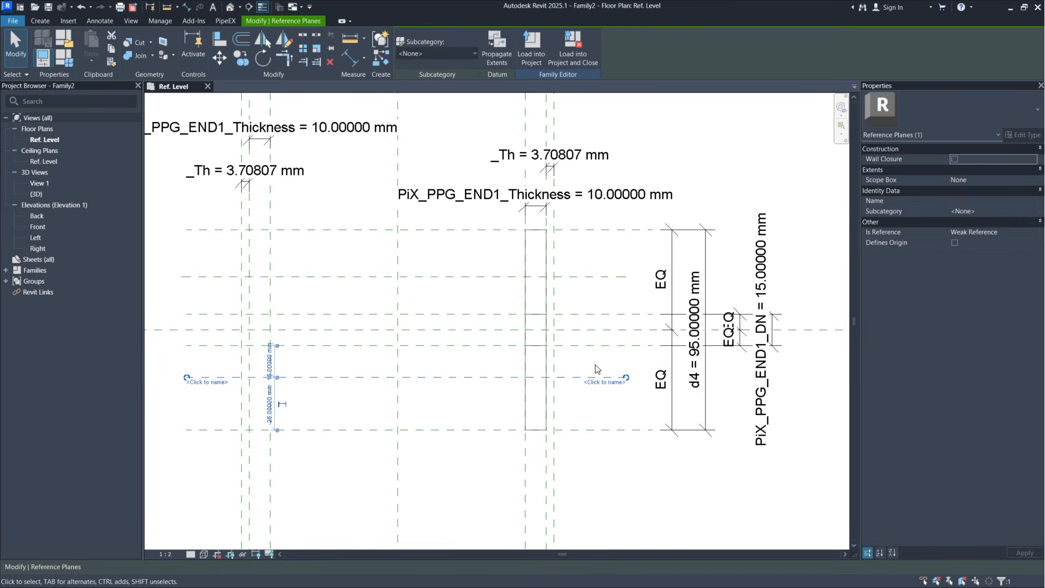
{"action": "key", "text": "Escape"}
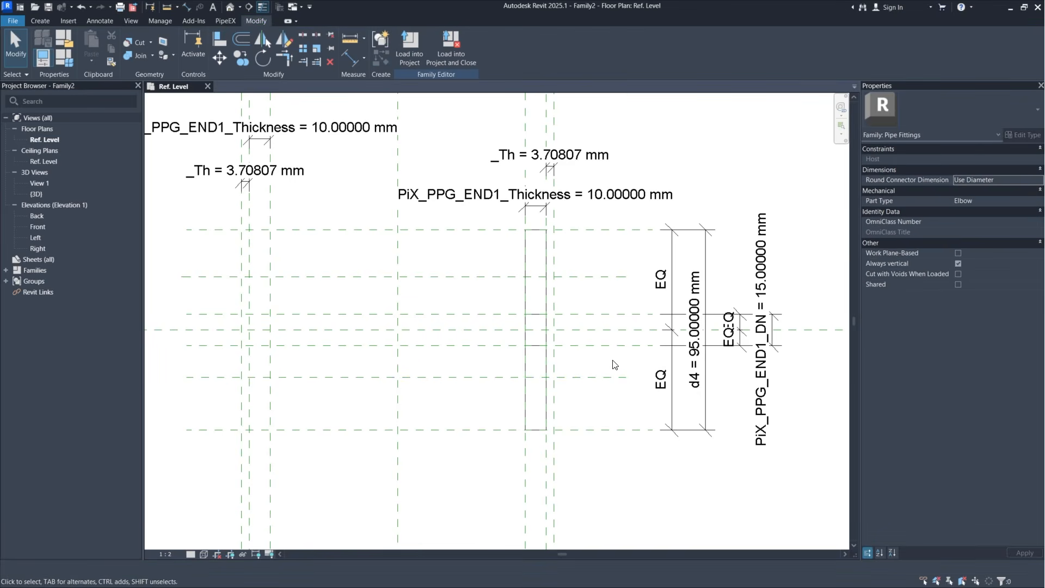
Step: Dimension the two new horizontal planes to the horizontal centre plane between them and make the spacing equal
{"action": "left_click", "coordinate": [358, 52]}
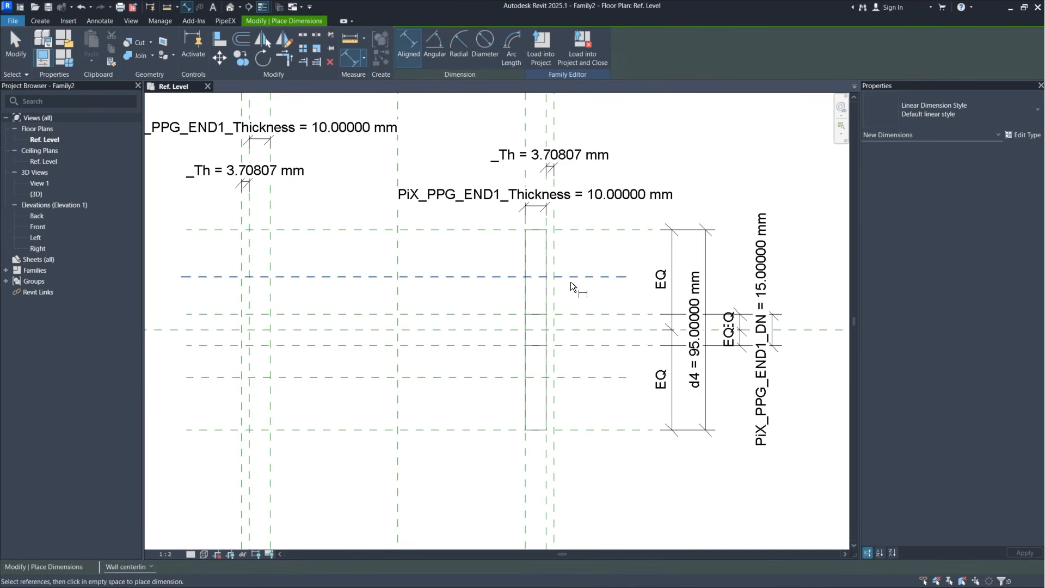
{"action": "left_click", "coordinate": [573, 280]}
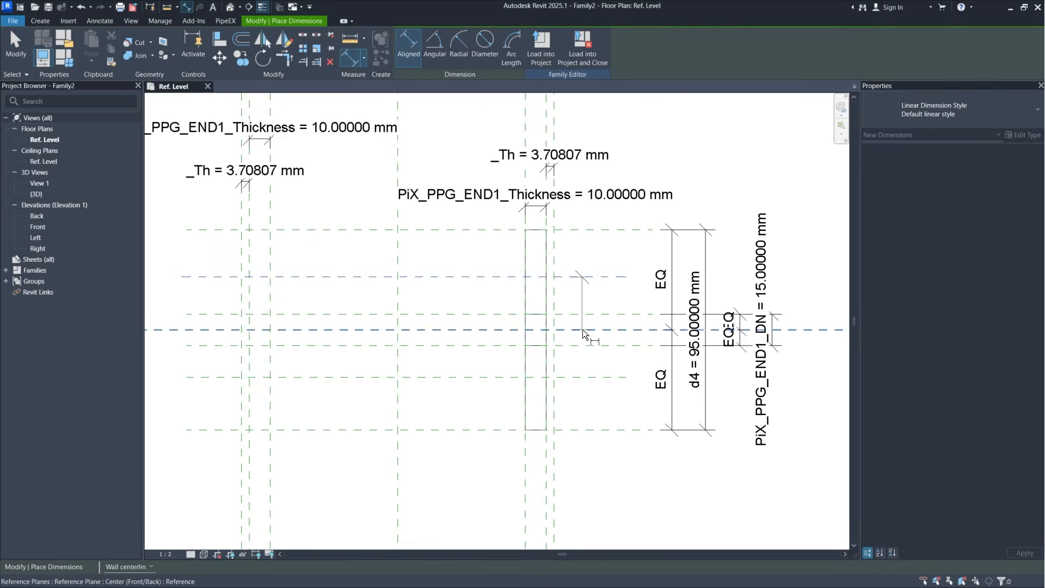
{"action": "left_click", "coordinate": [583, 328]}
{"action": "left_click", "coordinate": [582, 377]}
{"action": "left_click", "coordinate": [584, 403]}
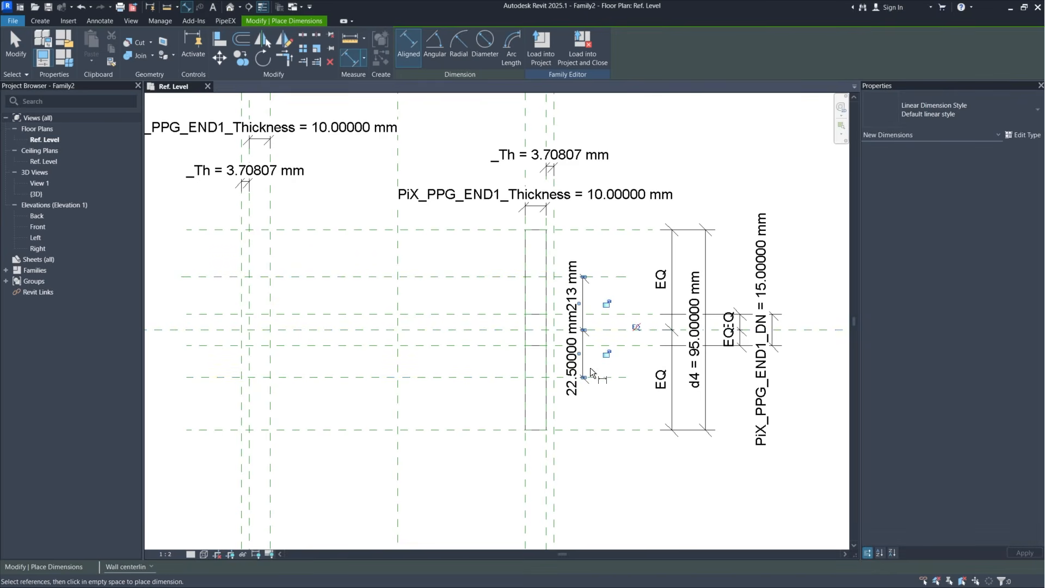
{"action": "left_click", "coordinate": [636, 326]}
Step: Place an overall aligned dimension between the two new horizontal reference planes, beside the equality dimension
{"action": "left_click", "coordinate": [615, 281]}
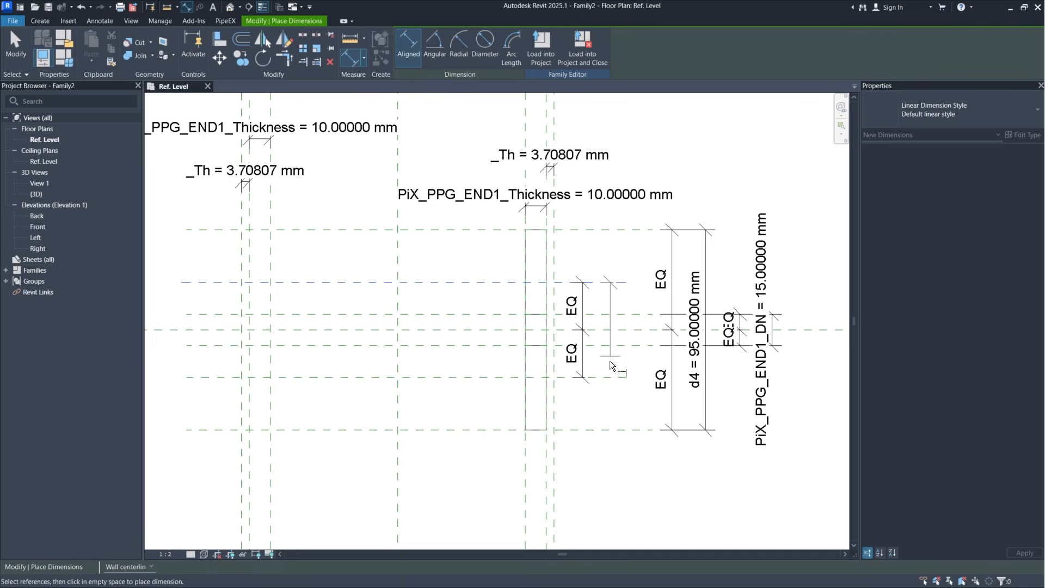
{"action": "left_click", "coordinate": [606, 378]}
{"action": "left_click", "coordinate": [617, 354]}
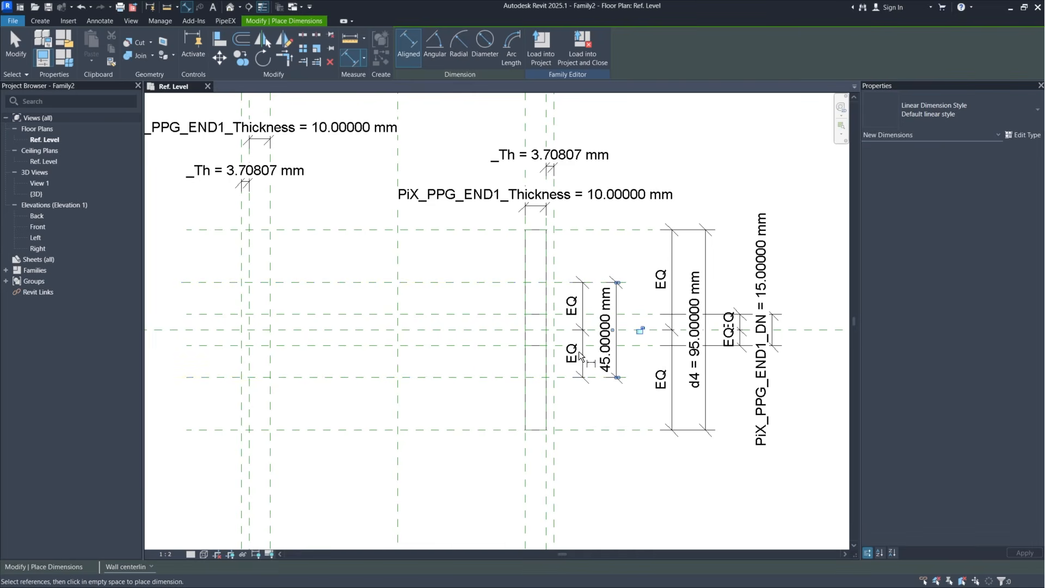
{"action": "key", "text": "Escape"}
{"action": "key", "text": "Escape"}
Step: Label the overall dimension between the new horizontal planes with a new instance family parameter named D
{"action": "left_click", "coordinate": [606, 329]}
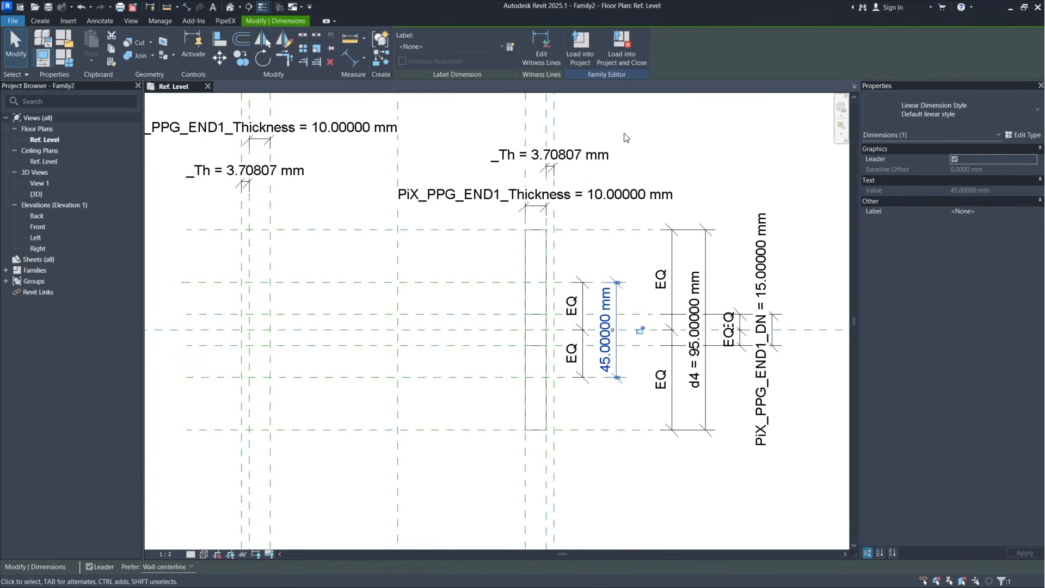
{"action": "left_click", "coordinate": [512, 47]}
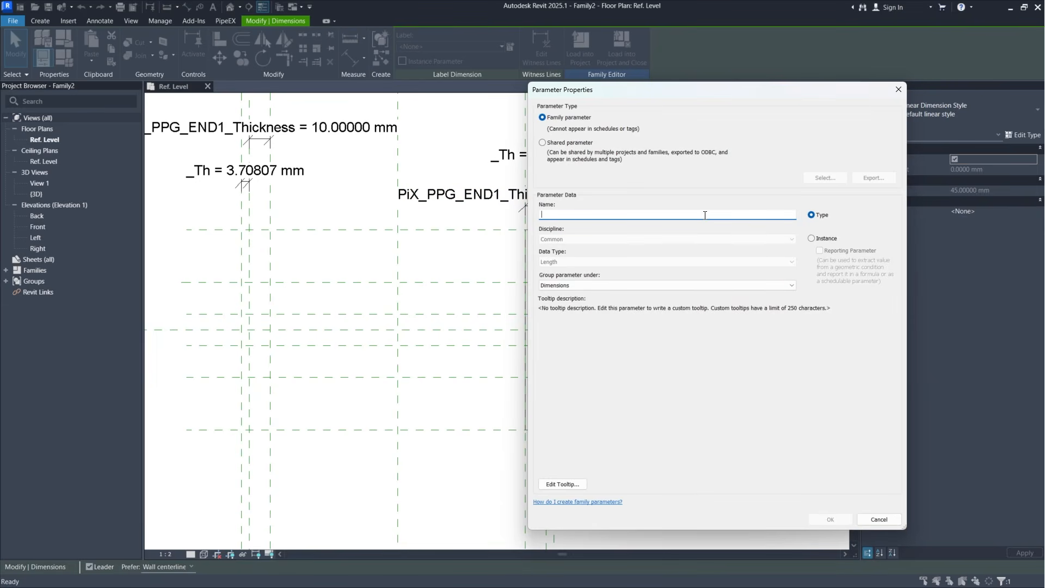
{"action": "type", "text": "D"}
{"action": "left_click", "coordinate": [816, 240]}
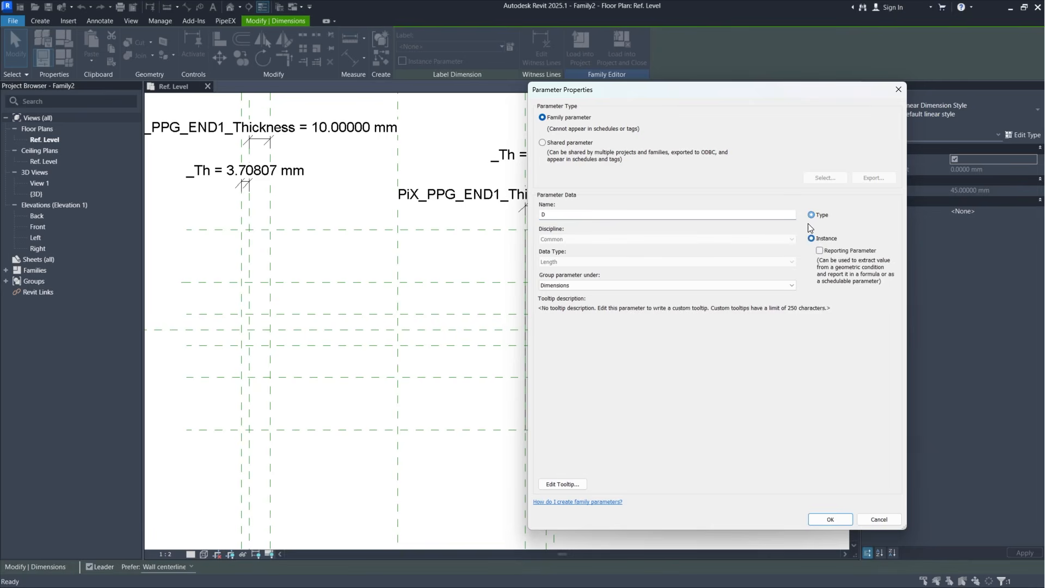
{"action": "left_click", "coordinate": [831, 519]}
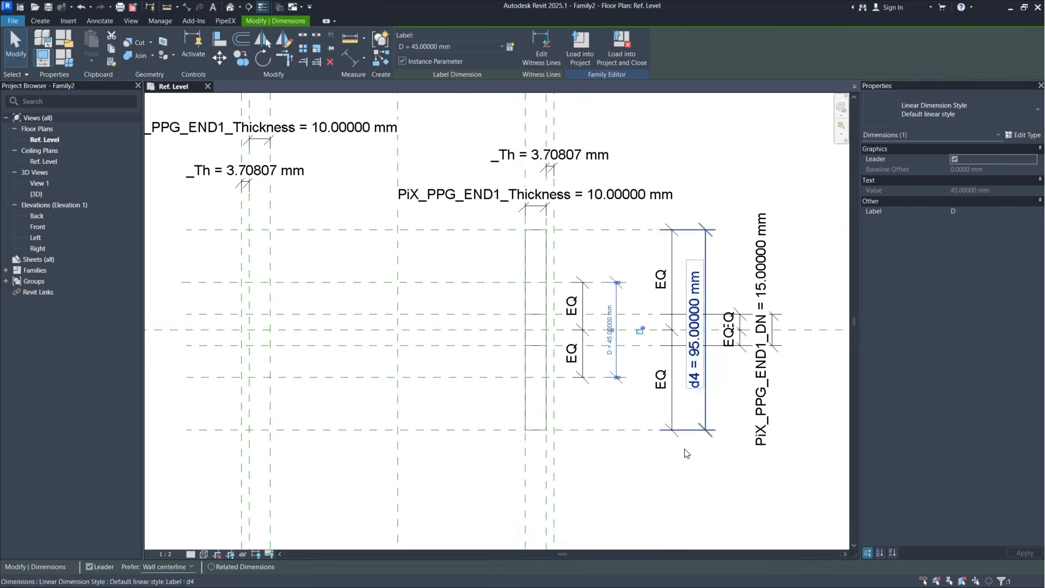
{"action": "key", "text": "Escape"}
Step: Start a solid revolve with a 3.70807 x 15 mm rectangle outside the right flange, between the upper D and inner planes, locking its sides to the planes
{"action": "left_click", "coordinate": [41, 21]}
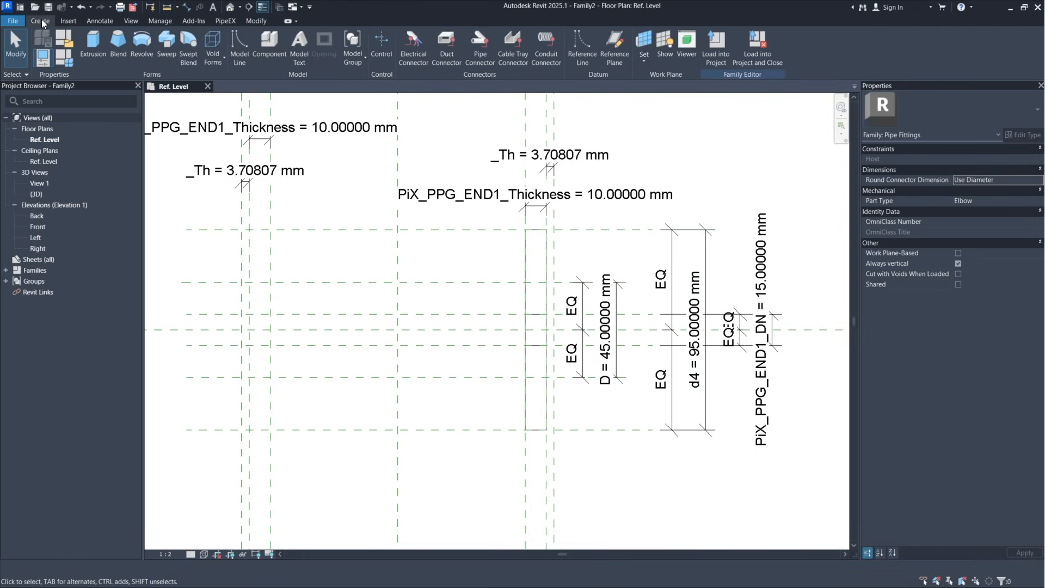
{"action": "left_click", "coordinate": [142, 48]}
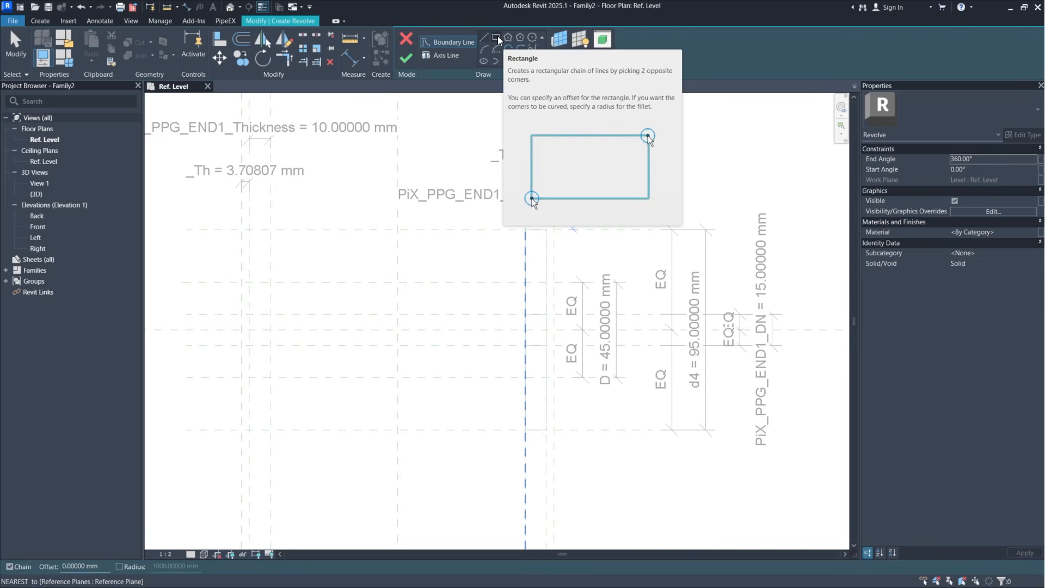
{"action": "left_click", "coordinate": [497, 37]}
{"action": "scroll", "coordinate": [556, 367], "scroll_direction": "up", "scroll_amount": 1}
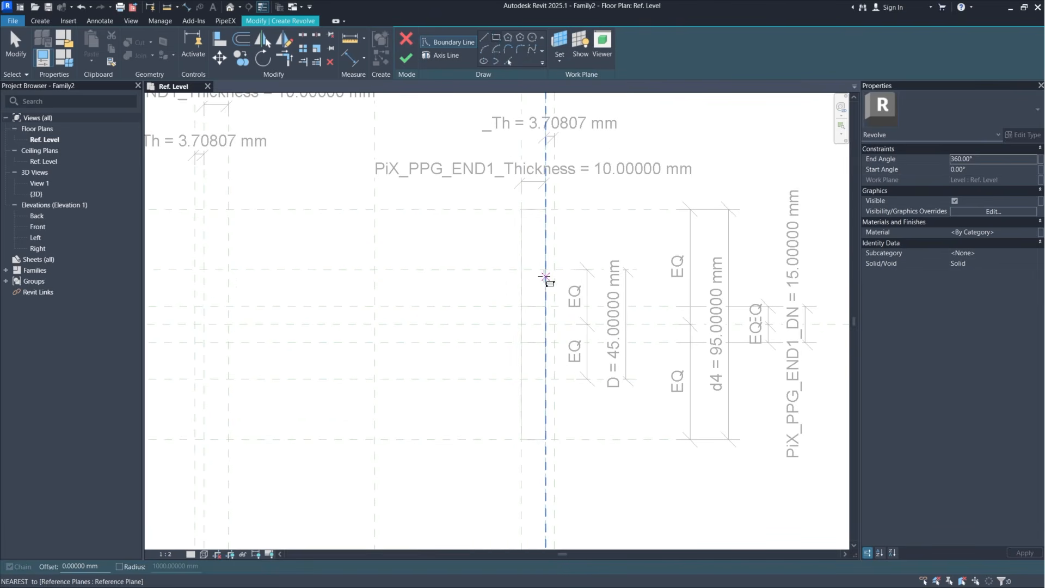
{"action": "left_click", "coordinate": [546, 270]}
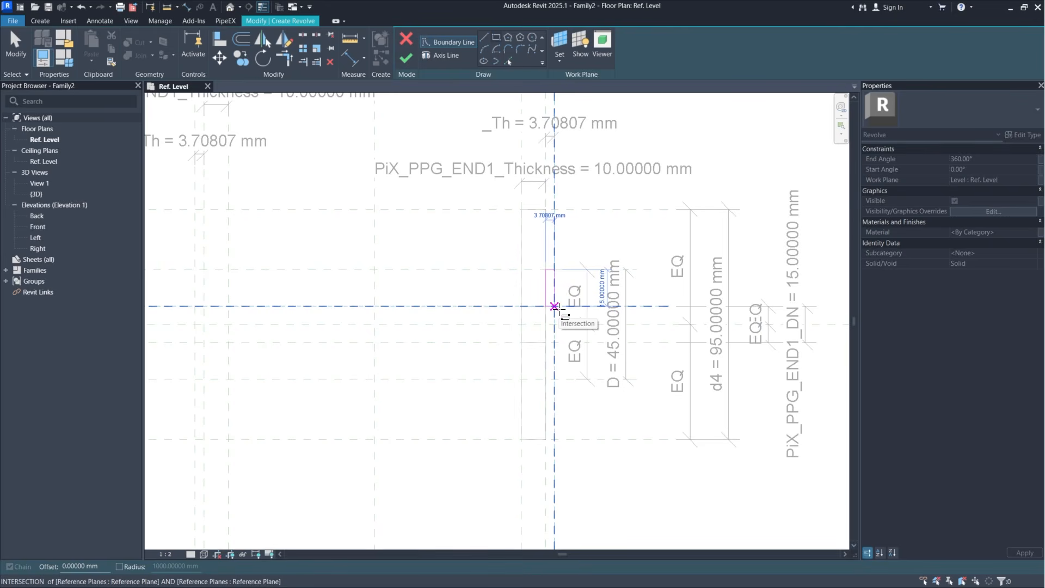
{"action": "left_click", "coordinate": [555, 306]}
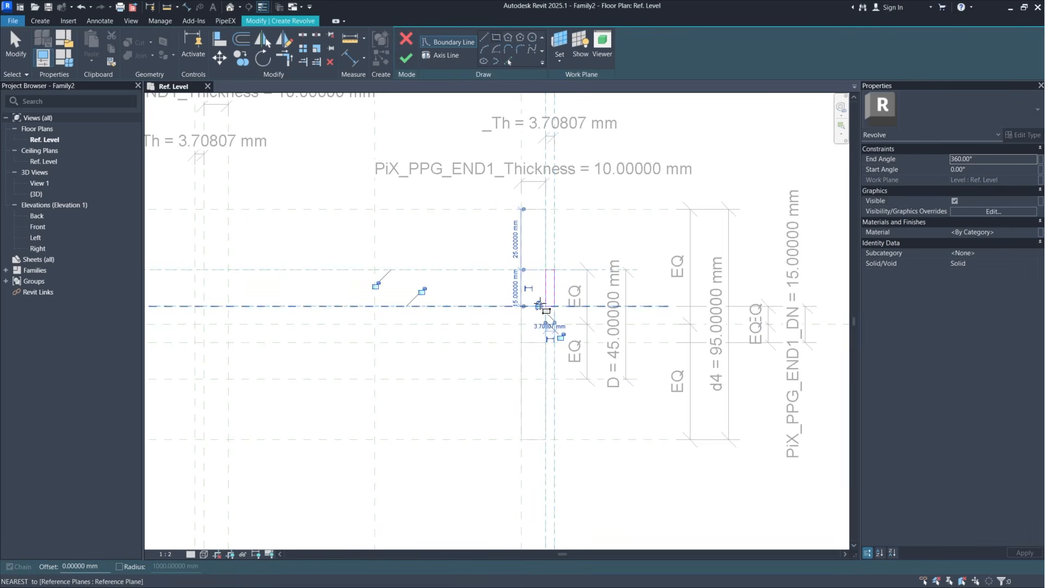
{"action": "left_click", "coordinate": [565, 338]}
{"action": "left_click", "coordinate": [423, 292]}
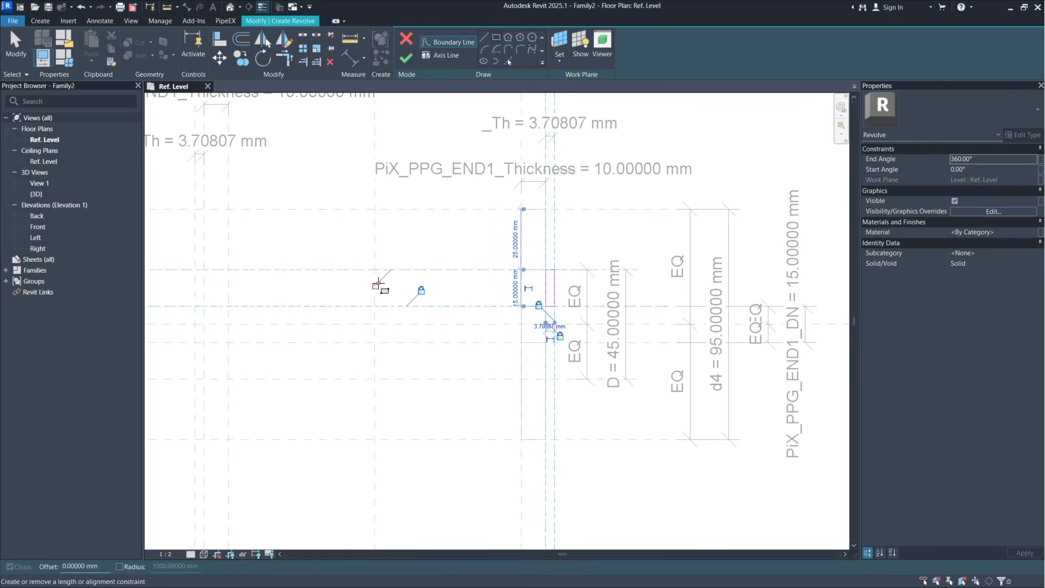
{"action": "left_click", "coordinate": [378, 285]}
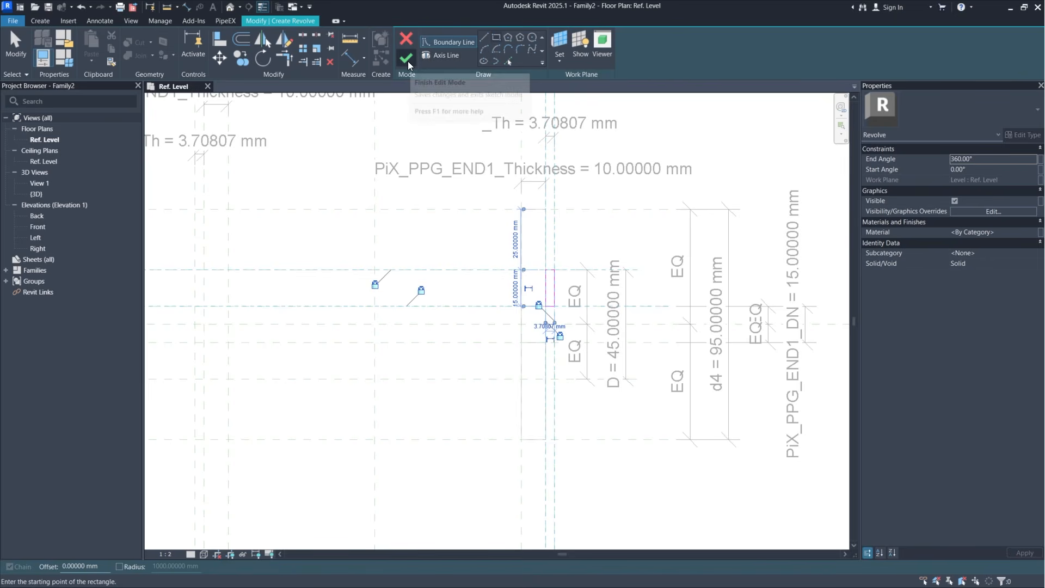
Step: Draw a 60 mm axis line along the horizontal centre plane and finish the 360° revolve of the right raised face
{"action": "left_click", "coordinate": [442, 56]}
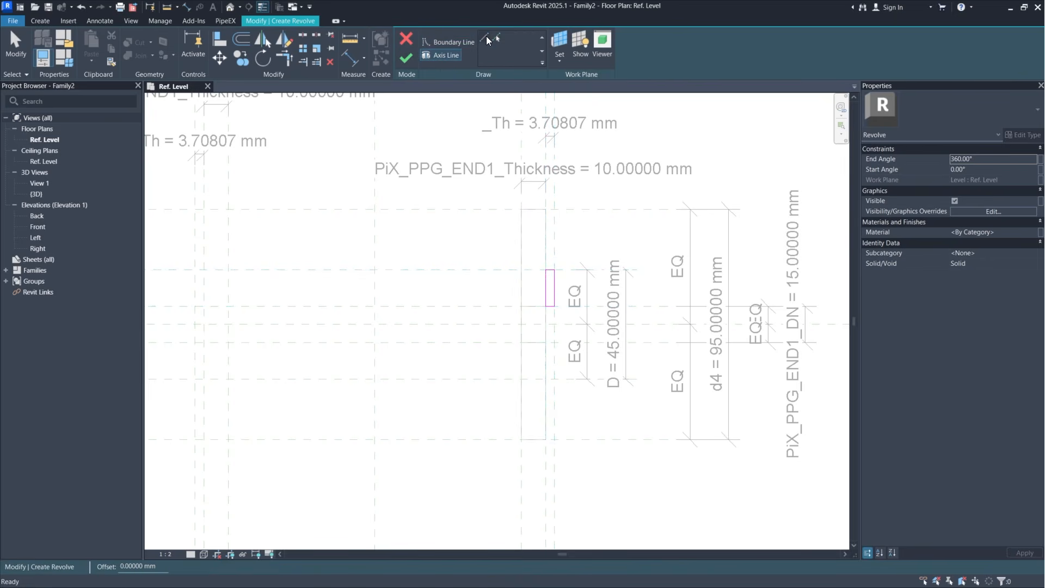
{"action": "left_click", "coordinate": [321, 324]}
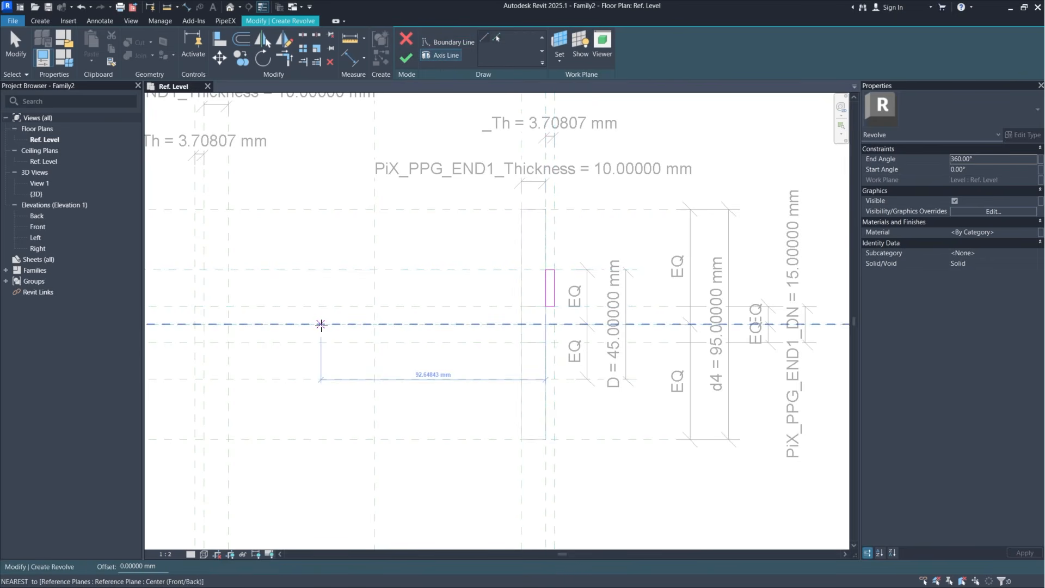
{"action": "left_click", "coordinate": [466, 325]}
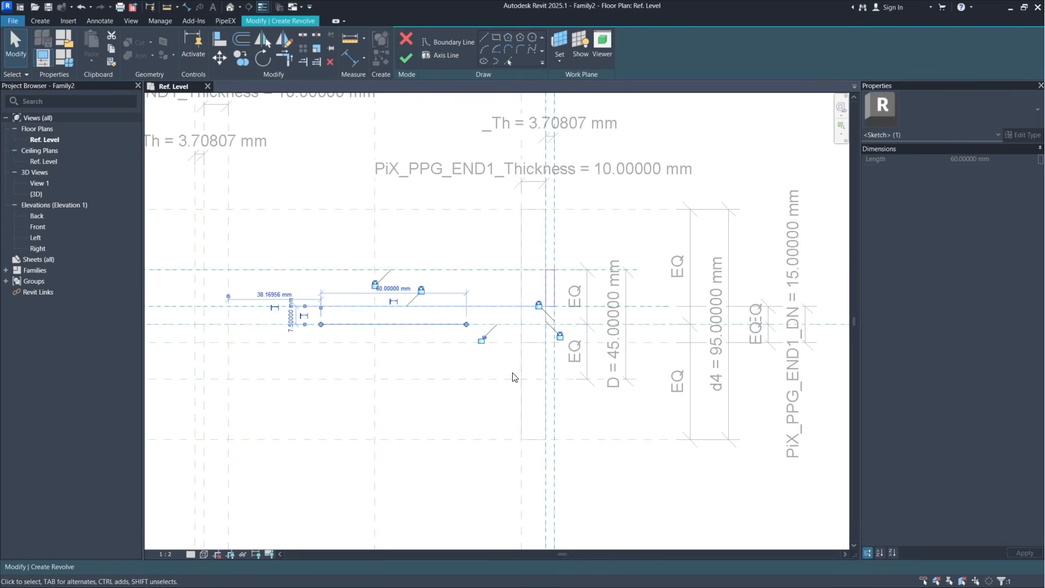
{"action": "left_click", "coordinate": [407, 58]}
{"action": "left_click", "coordinate": [648, 501]}
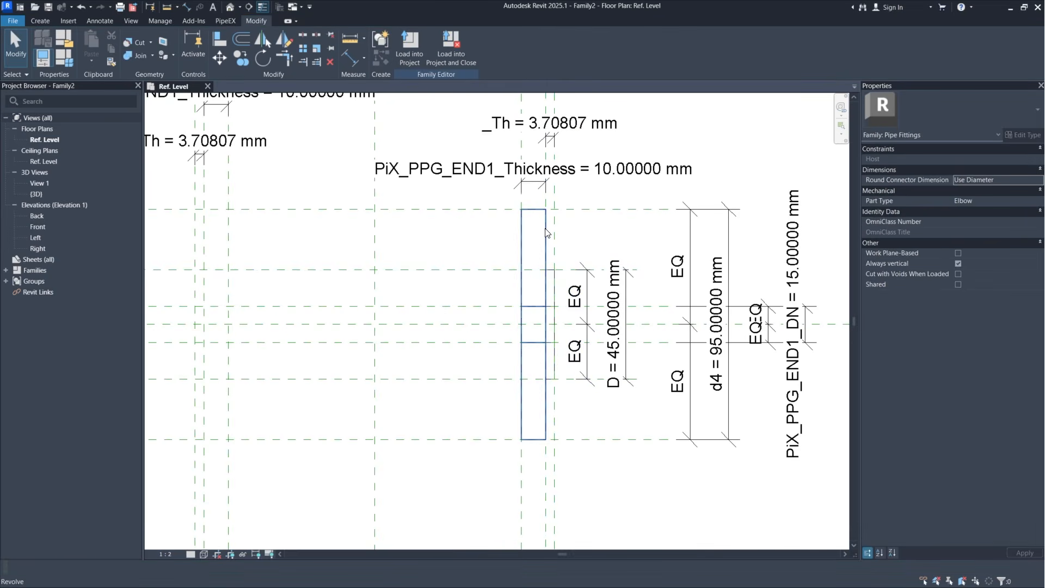
Step: Start a solid revolve with a 10 x 40 mm rectangular boundary between the first two vertical planes left of centre and the upper outer and inner planes
{"action": "scroll", "coordinate": [690, 259], "scroll_direction": "down", "scroll_amount": 2}
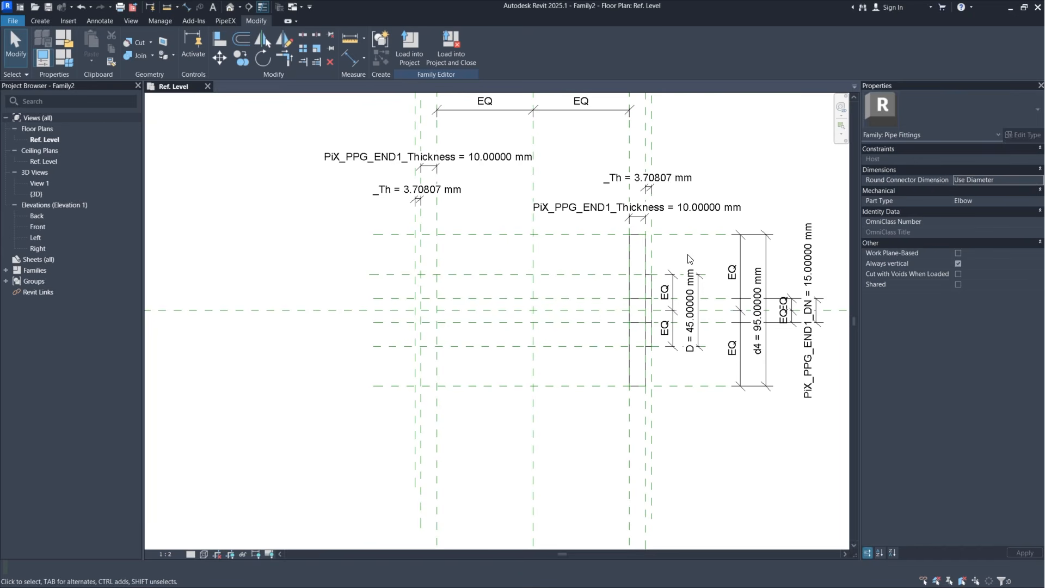
{"action": "scroll", "coordinate": [409, 276], "scroll_direction": "up", "scroll_amount": 2}
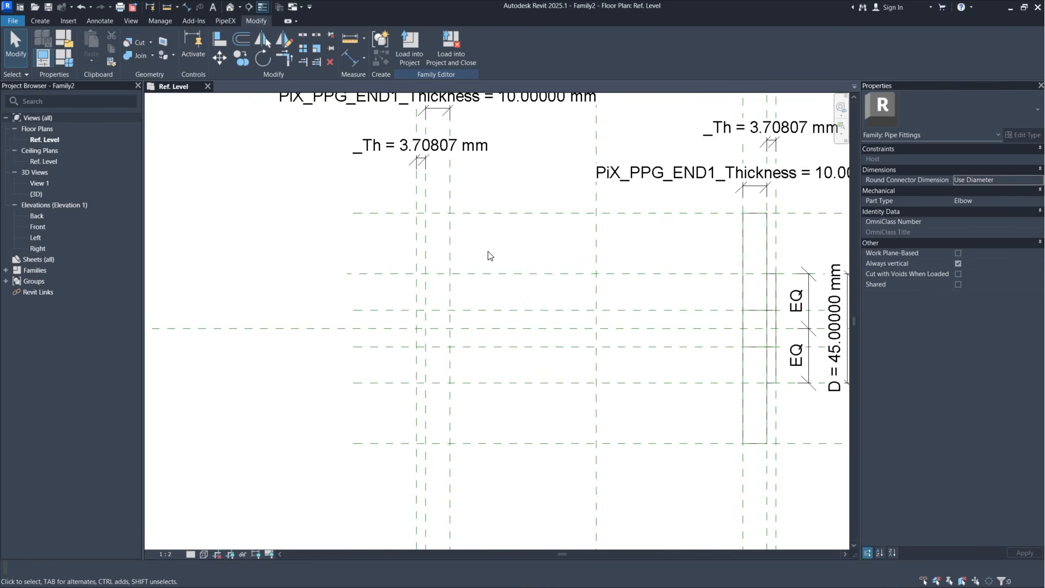
{"action": "left_click", "coordinate": [49, 21]}
{"action": "left_click", "coordinate": [141, 54]}
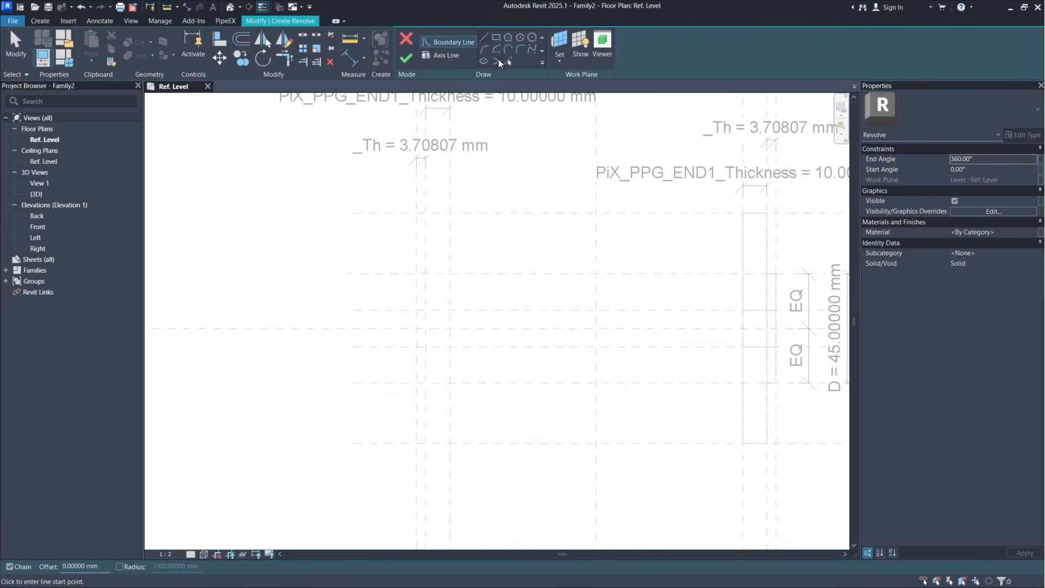
{"action": "left_click", "coordinate": [498, 36]}
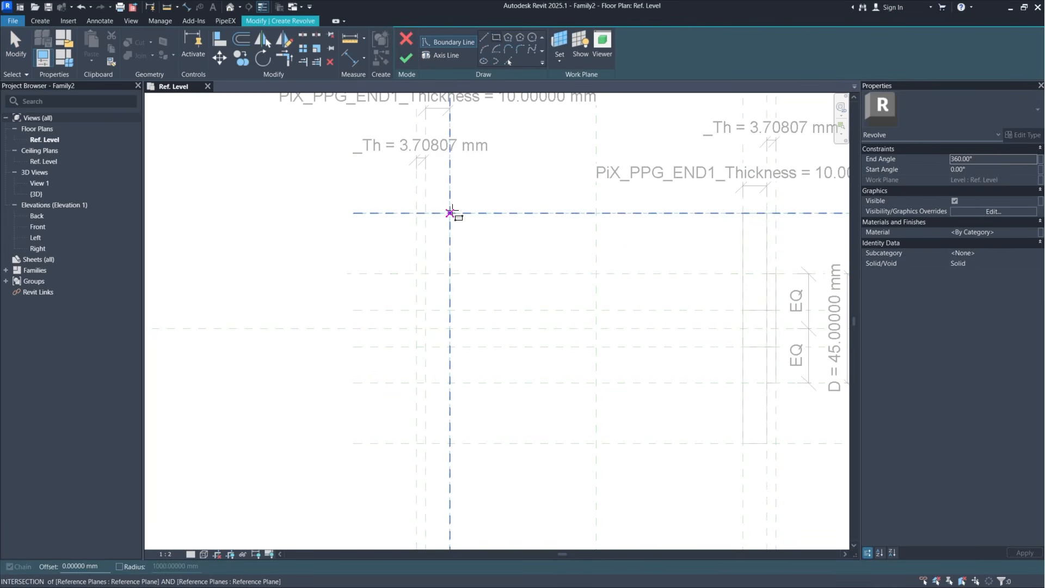
{"action": "left_click", "coordinate": [452, 211]}
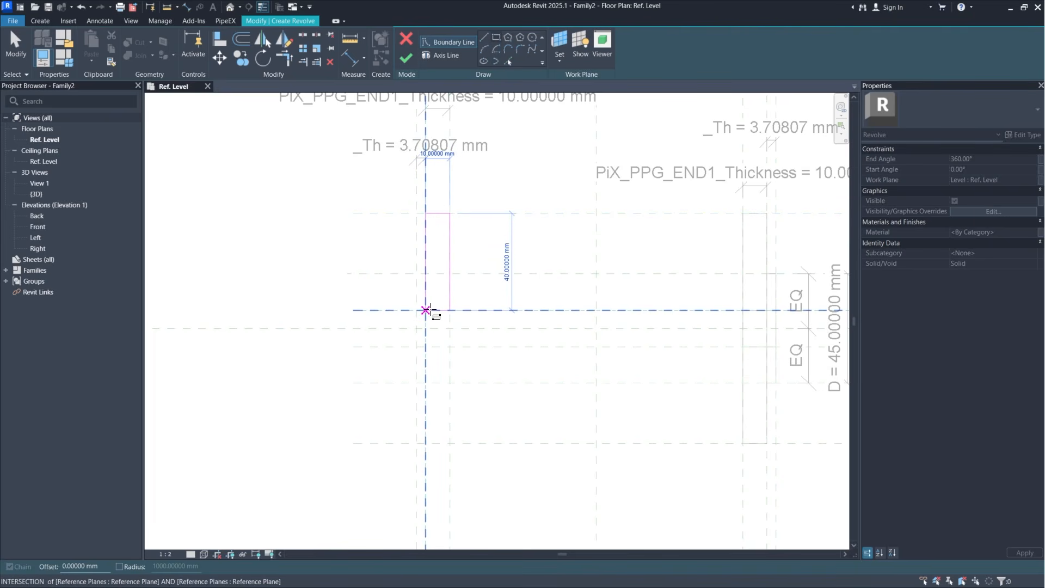
{"action": "left_click", "coordinate": [426, 310]}
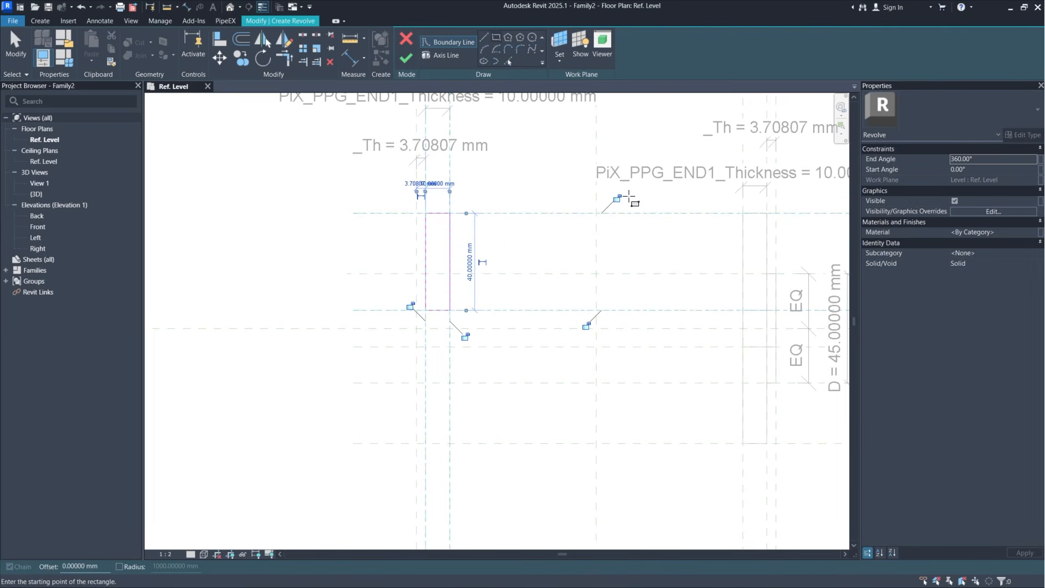
Step: Lock all four sides of the left flange's rectangular boundary to their reference planes
{"action": "left_click", "coordinate": [616, 198]}
{"action": "left_click", "coordinate": [585, 326]}
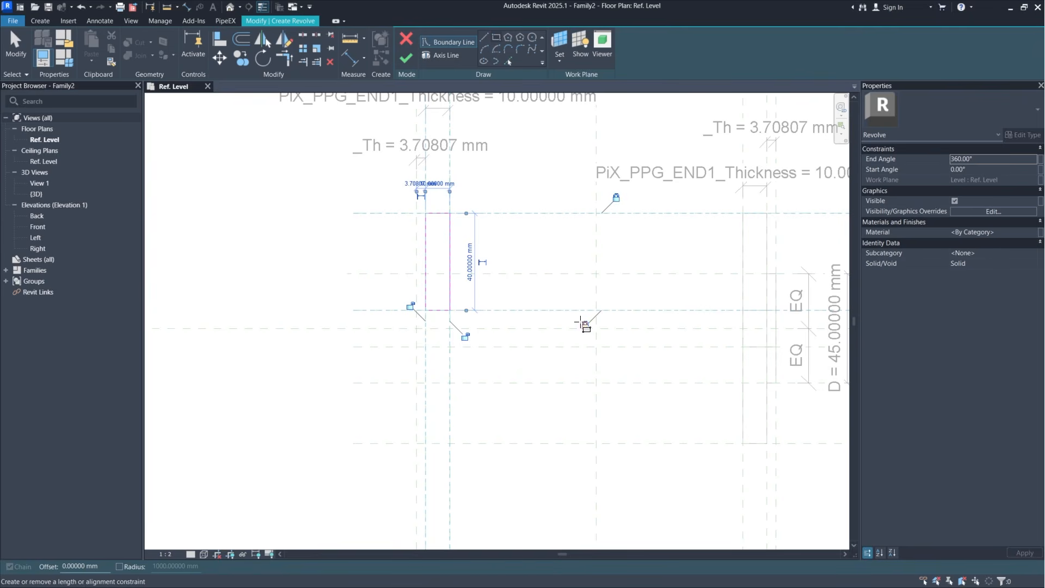
{"action": "left_click", "coordinate": [465, 337]}
{"action": "left_click", "coordinate": [410, 306]}
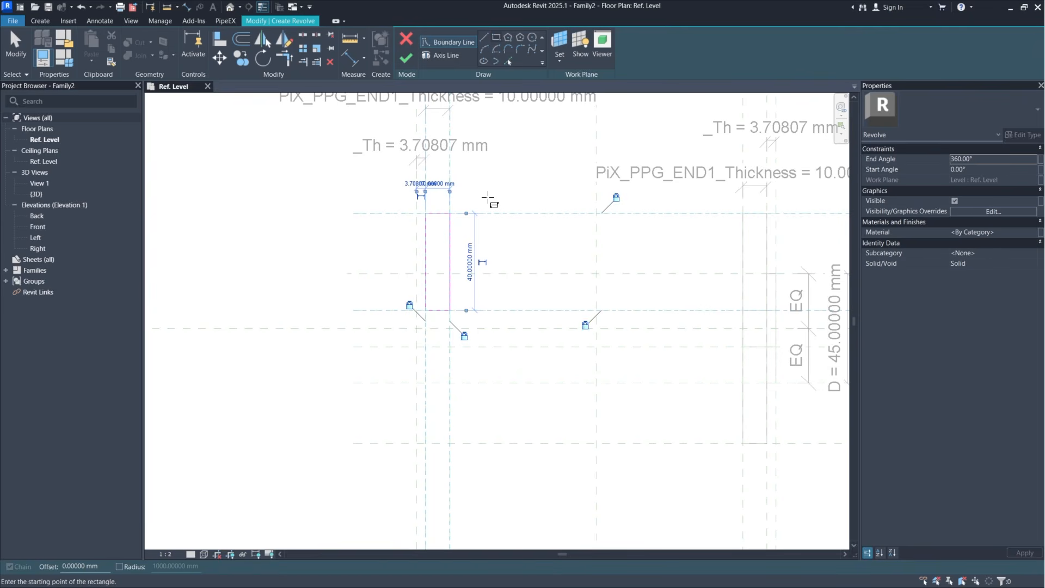
Step: Pick the horizontal centre plane as the left flange's axis line and finish the 360° revolve
{"action": "left_click", "coordinate": [444, 54]}
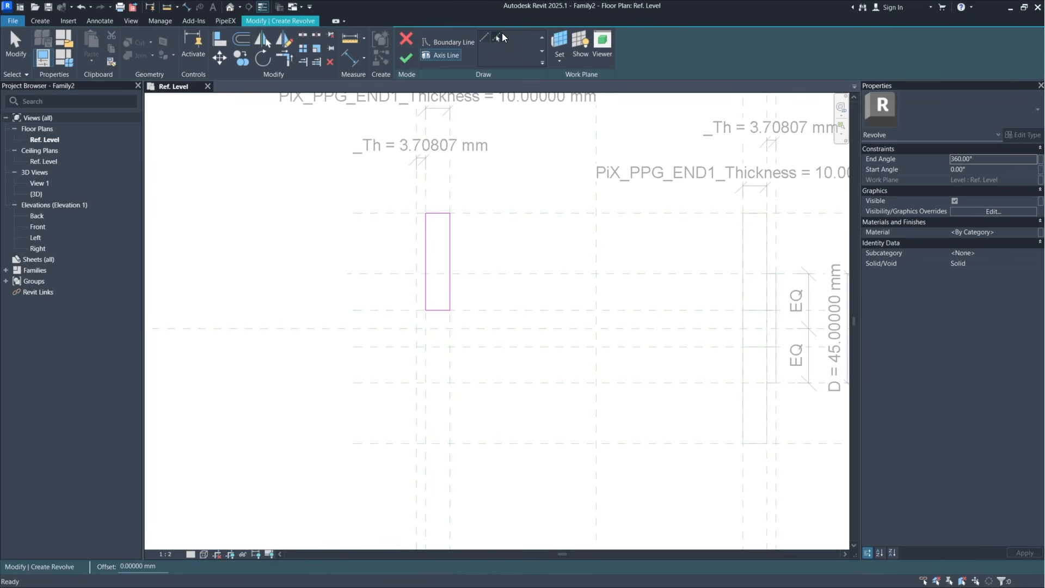
{"action": "left_click", "coordinate": [555, 328]}
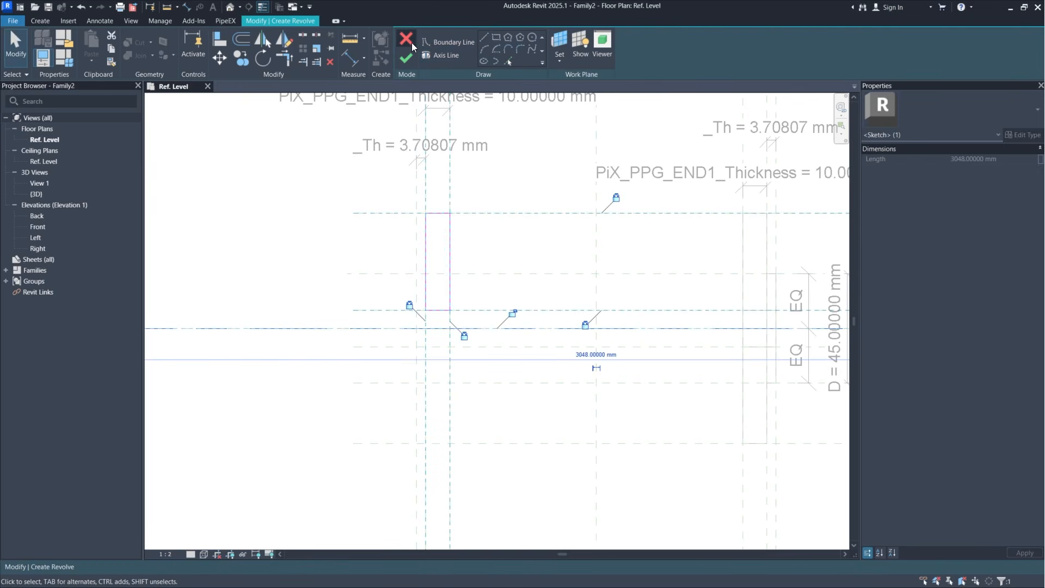
{"action": "left_click", "coordinate": [406, 58]}
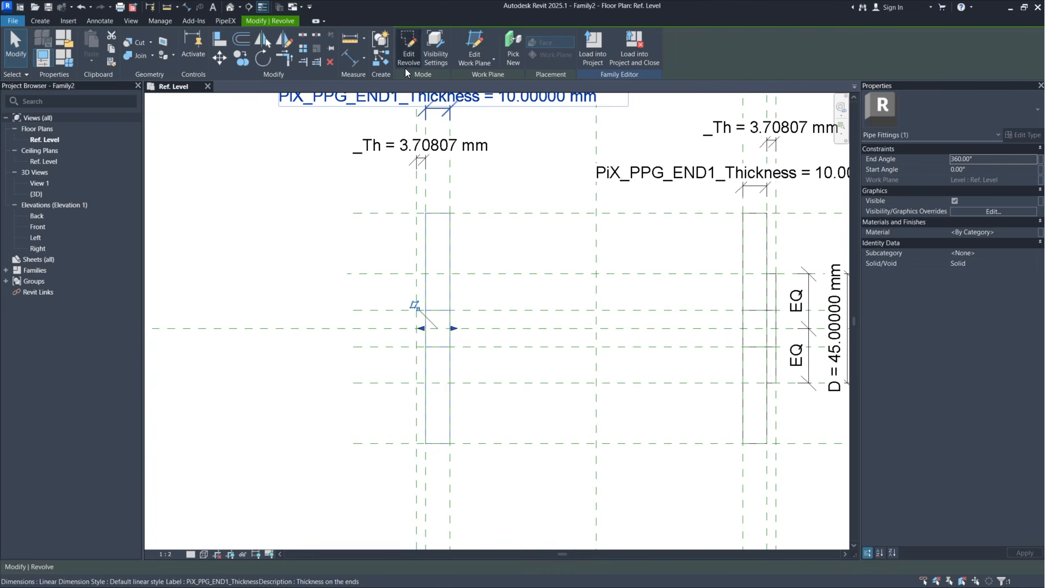
Step: Start a solid revolve with a rectangular boundary about 3.7 x 15 mm, locked between the two outermost left vertical planes and the upper raised-face and bore planes
{"action": "left_click", "coordinate": [47, 21]}
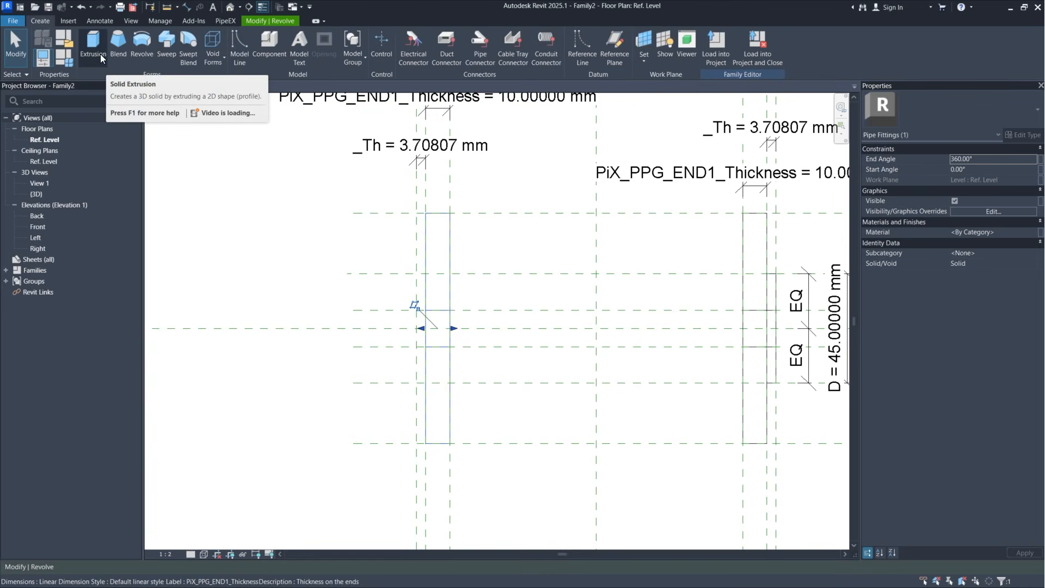
{"action": "left_click", "coordinate": [143, 44]}
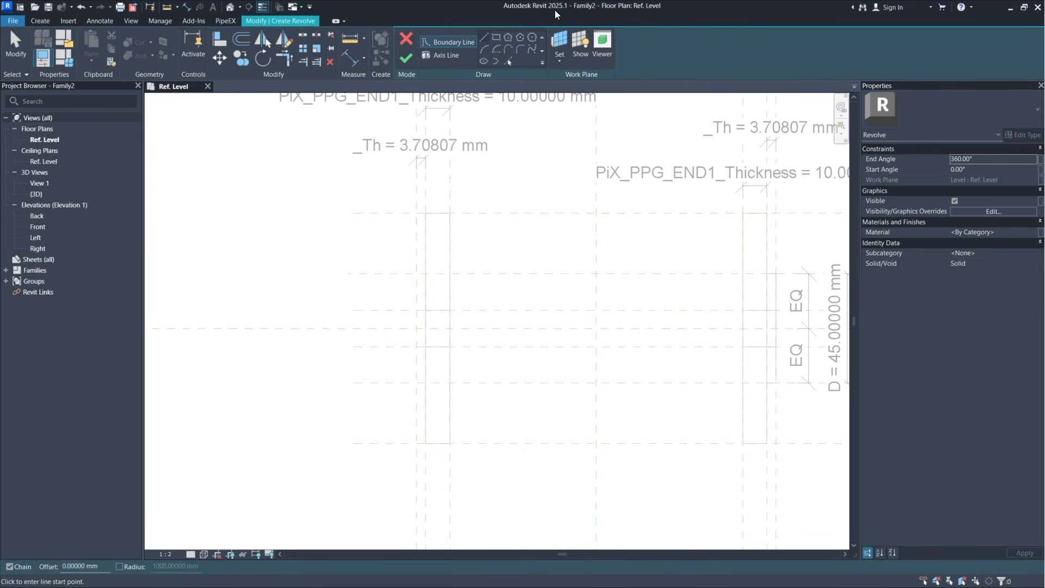
{"action": "left_click", "coordinate": [499, 36]}
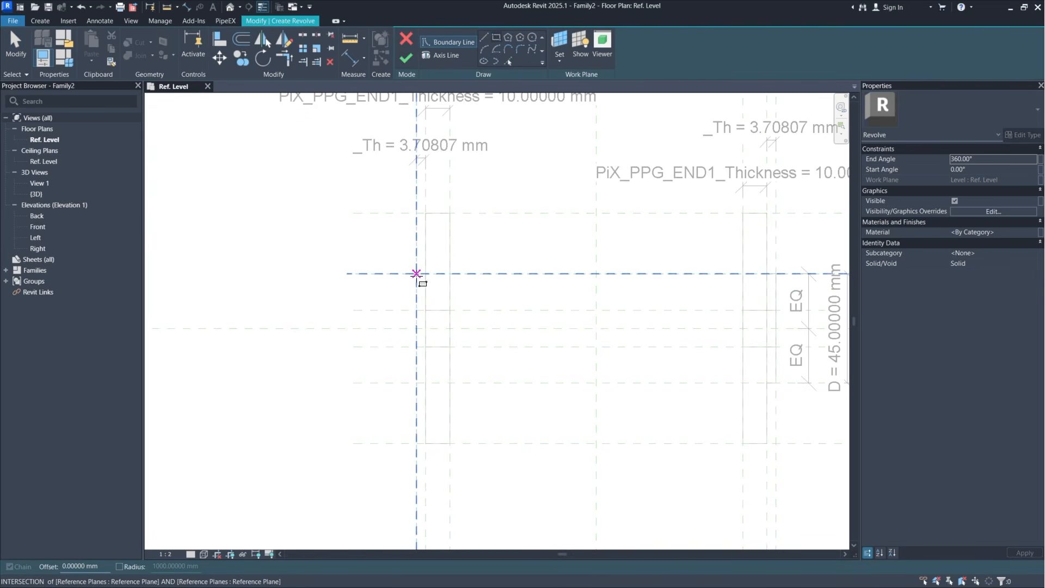
{"action": "left_click", "coordinate": [417, 273]}
{"action": "left_click", "coordinate": [426, 310]}
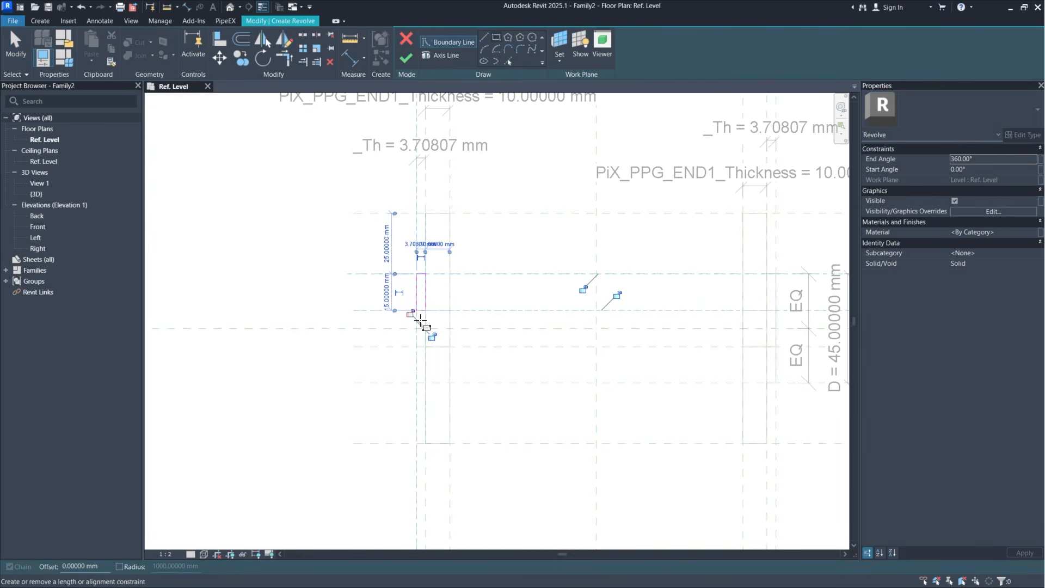
Step: Pick the horizontal centre plane as the left raised face's axis line and finish the 360° revolve
{"action": "left_click", "coordinate": [436, 55]}
{"action": "left_click", "coordinate": [498, 39]}
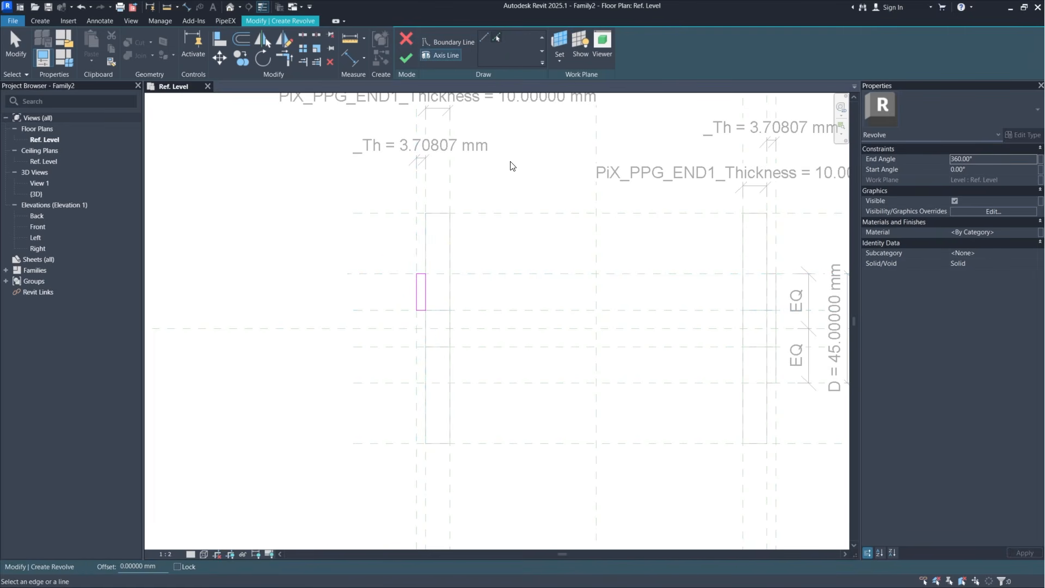
{"action": "left_click", "coordinate": [529, 339]}
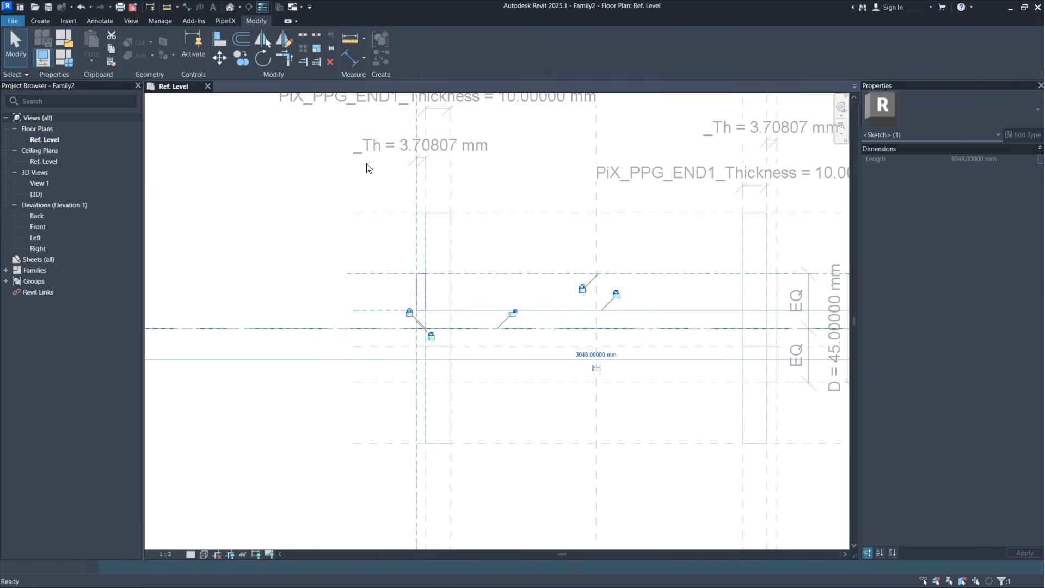
{"action": "left_click", "coordinate": [304, 266]}
{"action": "scroll", "coordinate": [472, 307], "scroll_direction": "down", "scroll_amount": 2}
{"action": "middle_click_drag", "start_coordinate": [587, 336], "coordinate": [522, 338]}
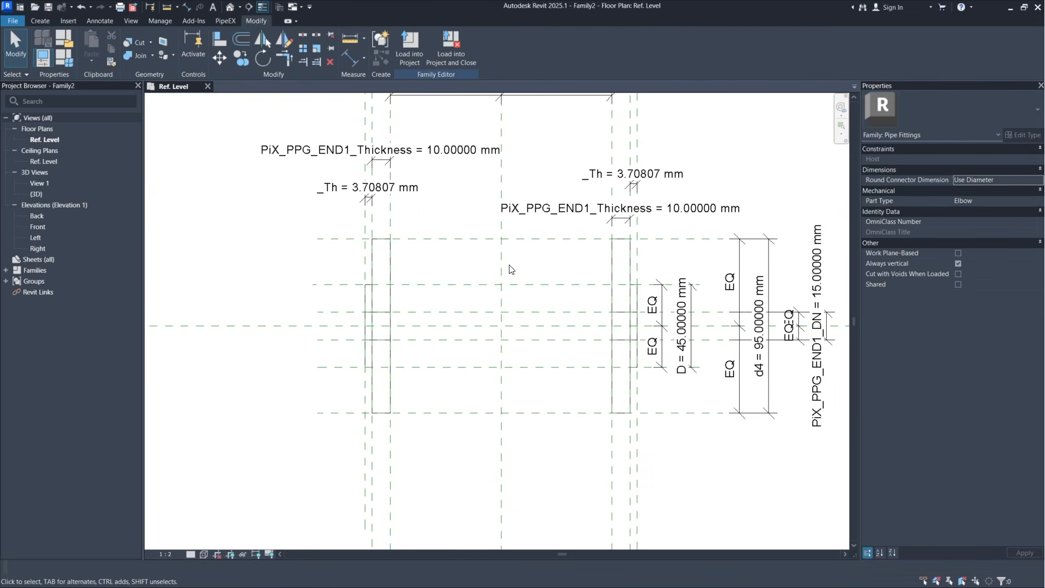
Step: Show the 3D view in a shaded visual style and inspect both flanges with their raised faces
{"action": "left_click", "coordinate": [234, 6]}
{"action": "left_click", "coordinate": [204, 554]}
{"action": "left_click", "coordinate": [246, 508]}
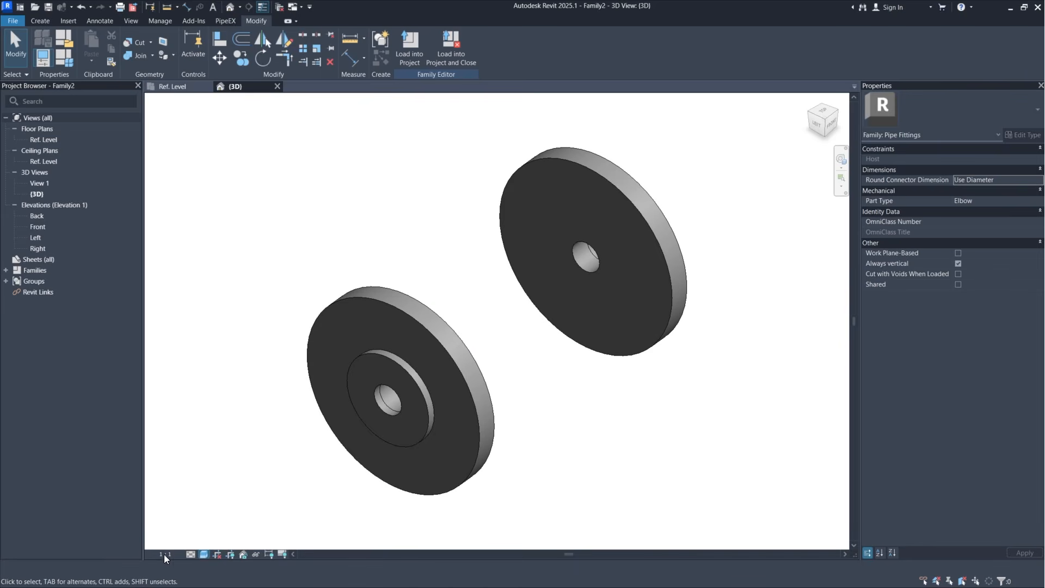
{"action": "mouse_move", "coordinate": [645, 401]}
{"action": "middle_mouse_down", "text": "shift"}
{"action": "mouse_move", "coordinate": [478, 392]}
{"action": "mouse_move", "coordinate": [467, 378]}
{"action": "mouse_move", "coordinate": [635, 369]}
{"action": "mouse_move", "coordinate": [517, 283]}
{"action": "mouse_move", "coordinate": [547, 275]}
{"action": "mouse_move", "coordinate": [521, 274]}
{"action": "middle_mouse_up", "text": "shift"}
Step: In the Ref. Level plan, add an aligned dimension between the outermost left and right vertical planes, below the flanges
{"action": "left_click", "coordinate": [172, 86]}
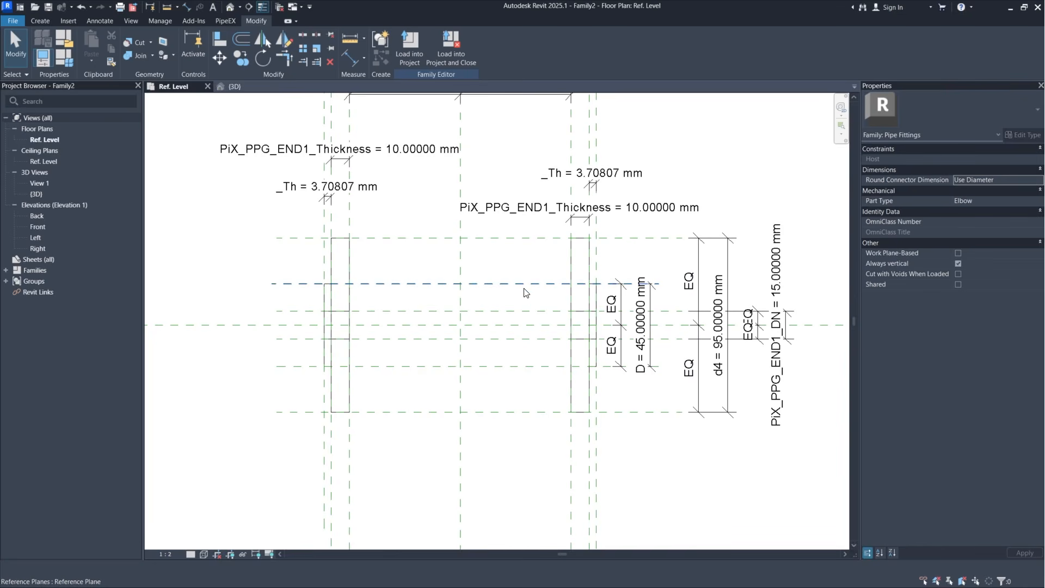
{"action": "left_click", "coordinate": [351, 59]}
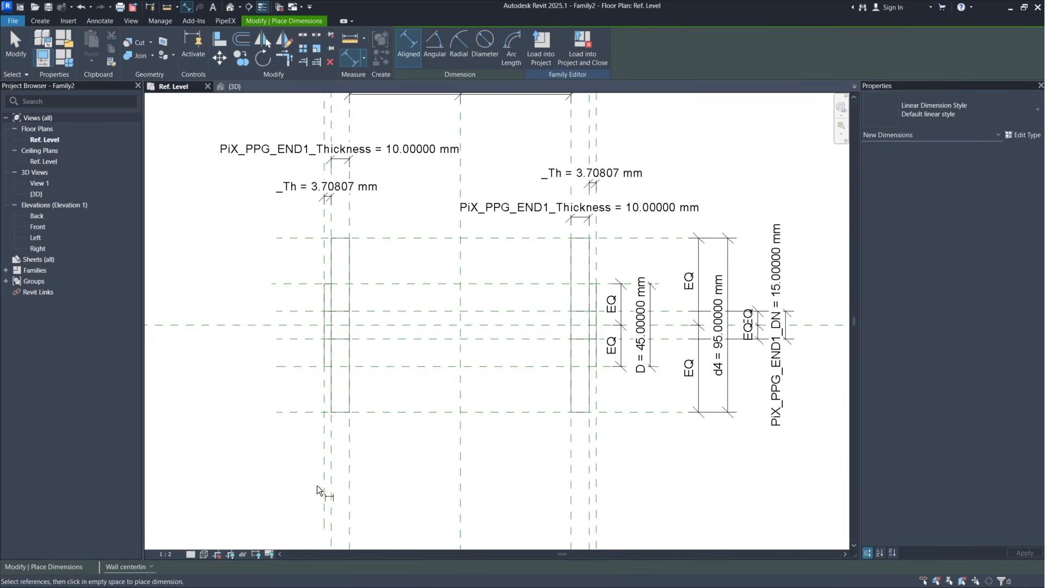
{"action": "left_click", "coordinate": [326, 470]}
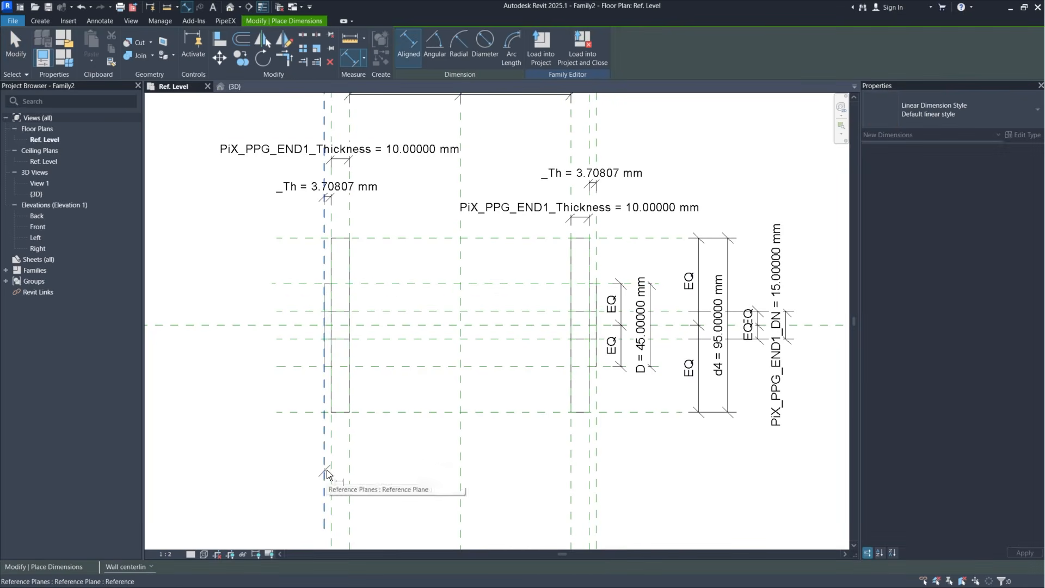
{"action": "left_click", "coordinate": [597, 484]}
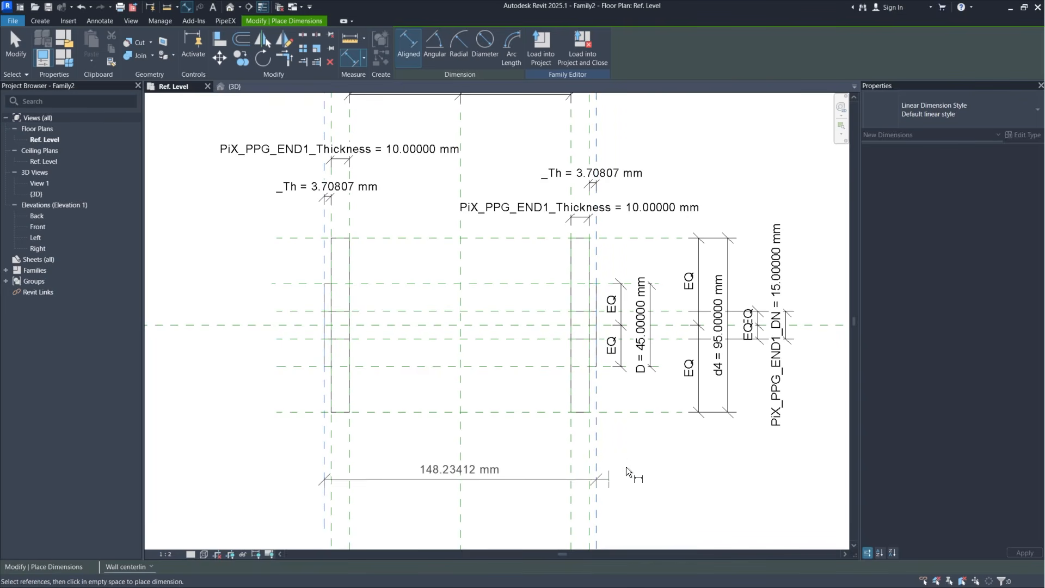
{"action": "left_click", "coordinate": [657, 472]}
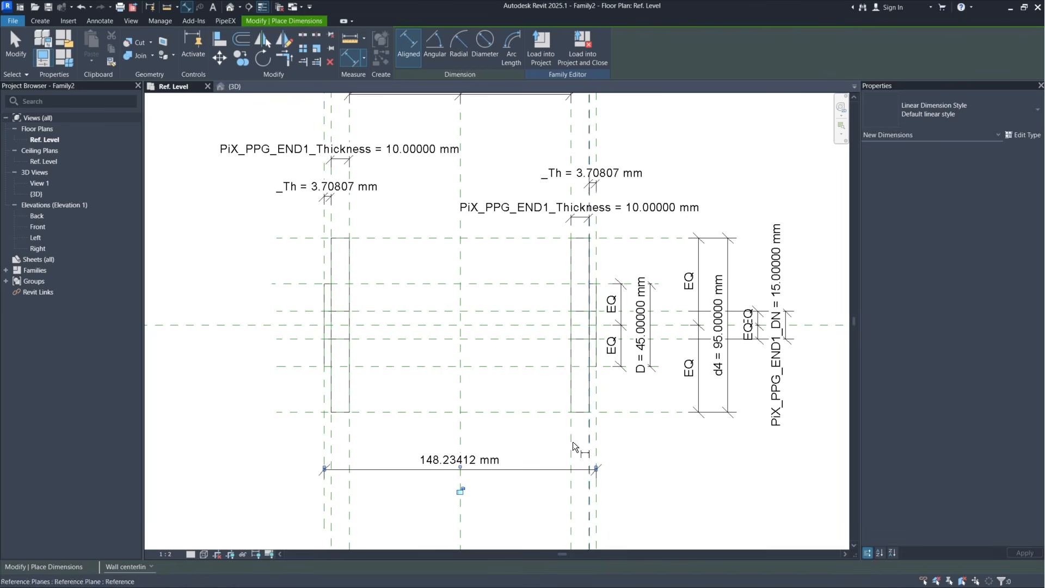
{"action": "key", "text": "Escape"}
Step: Label the overall face-to-face dimension with a new instance parameter named L
{"action": "left_click", "coordinate": [516, 470]}
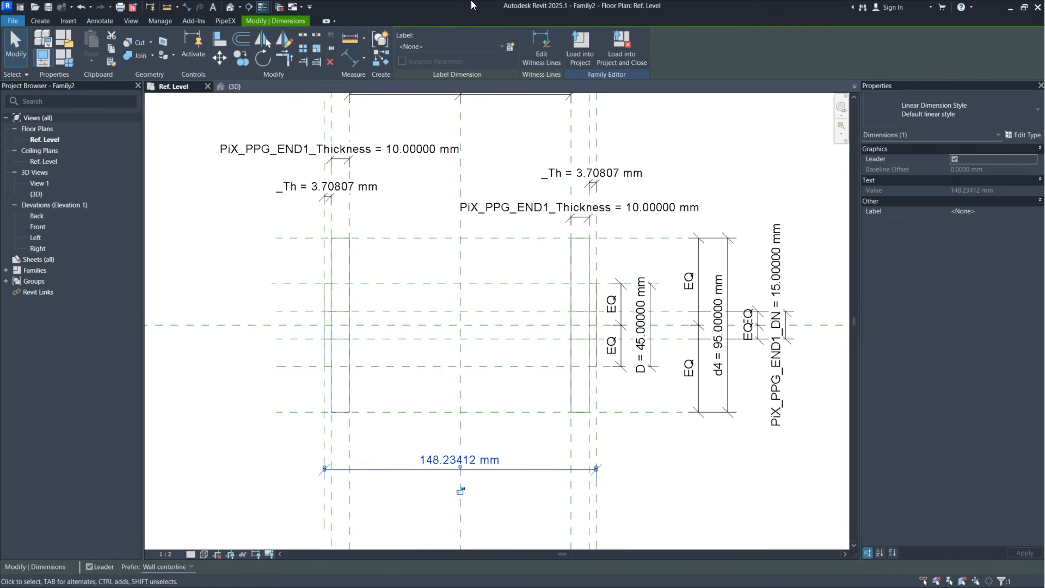
{"action": "left_click", "coordinate": [510, 46]}
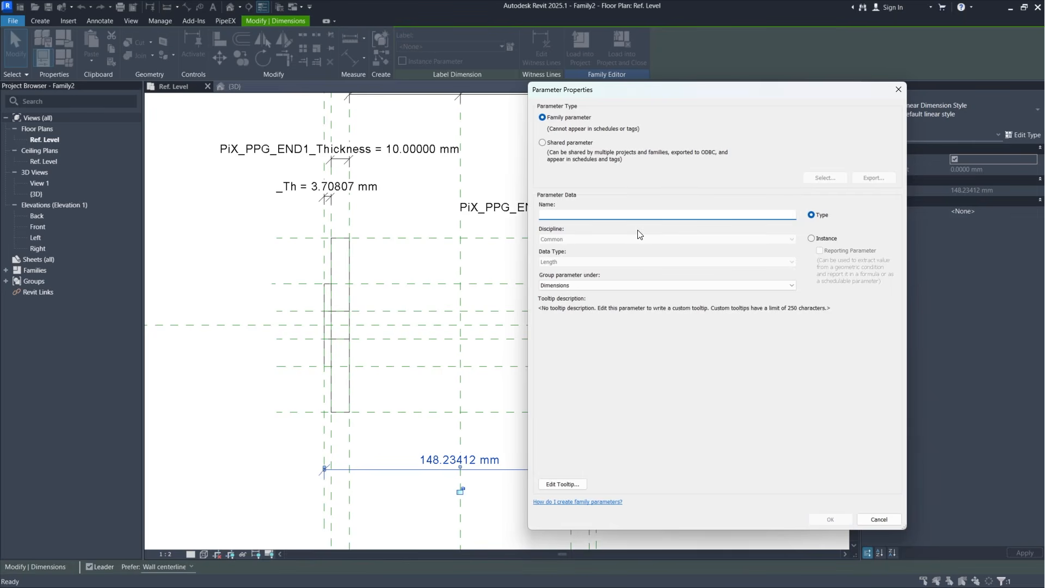
{"action": "type", "text": "L"}
{"action": "left_click", "coordinate": [834, 241]}
{"action": "left_click", "coordinate": [835, 521]}
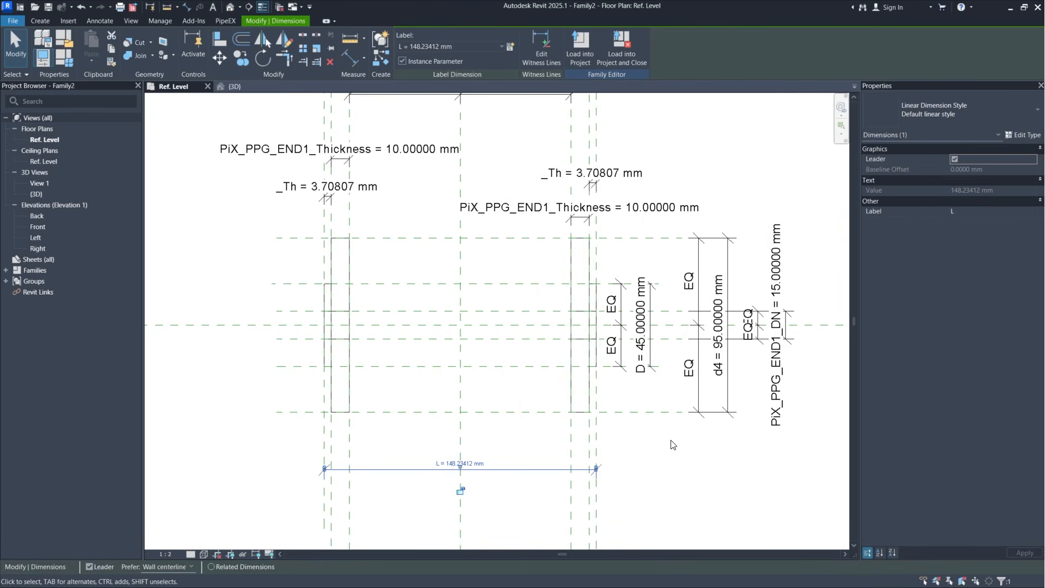
{"action": "left_click", "coordinate": [672, 455]}
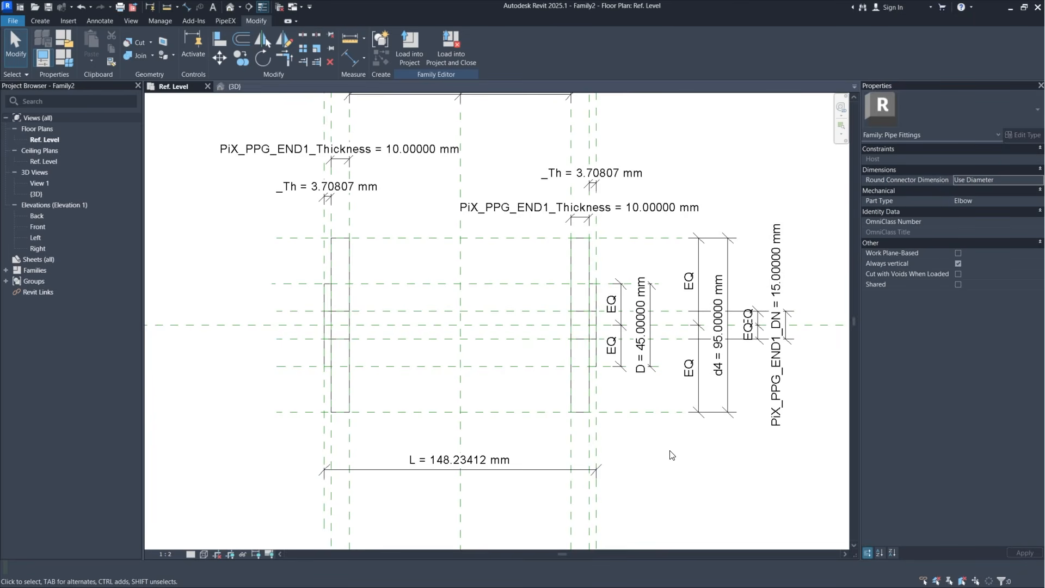
Step: Start a solid extrusion with a circle of 20 mm radius centred on the intersection of the two centre planes
{"action": "left_click", "coordinate": [39, 21]}
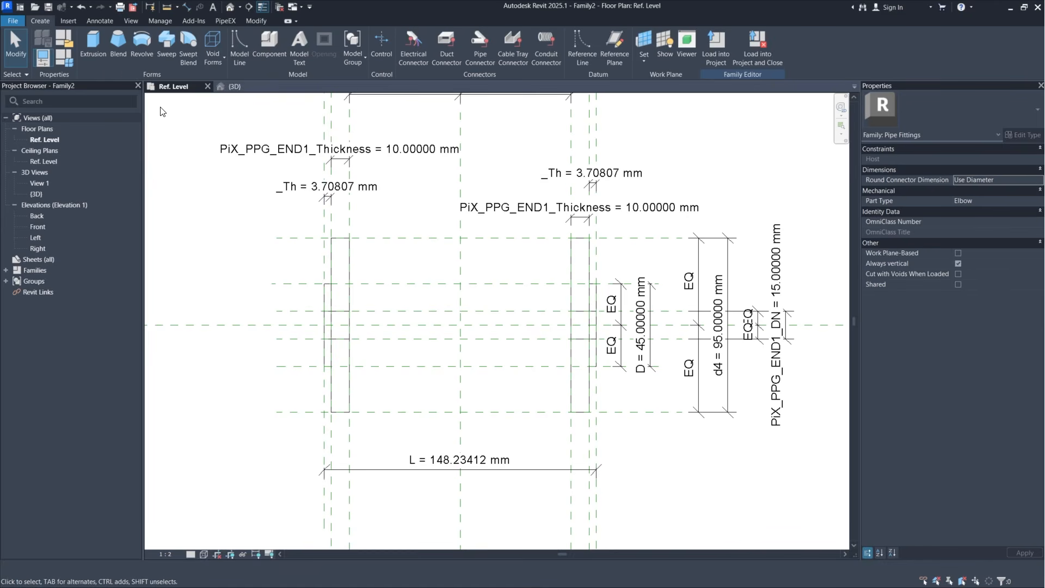
{"action": "left_click", "coordinate": [91, 42]}
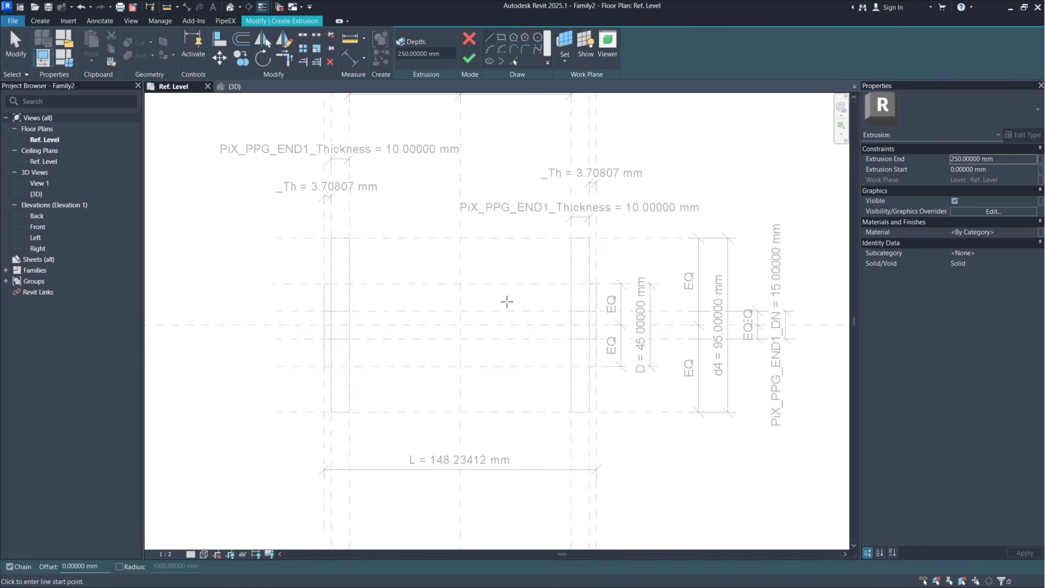
{"action": "left_click", "coordinate": [536, 40]}
{"action": "left_click", "coordinate": [460, 325]}
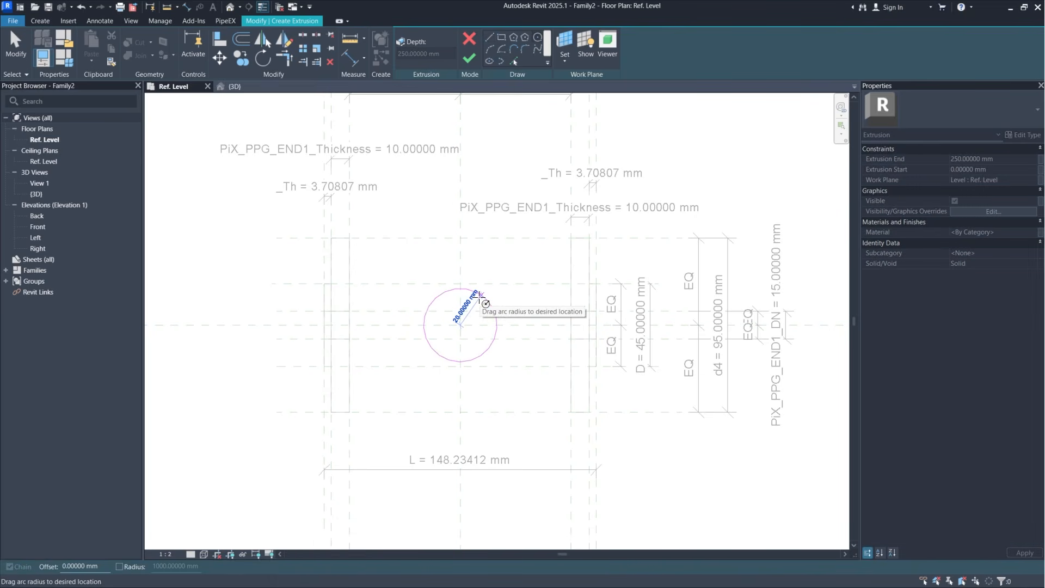
{"action": "left_click", "coordinate": [479, 295]}
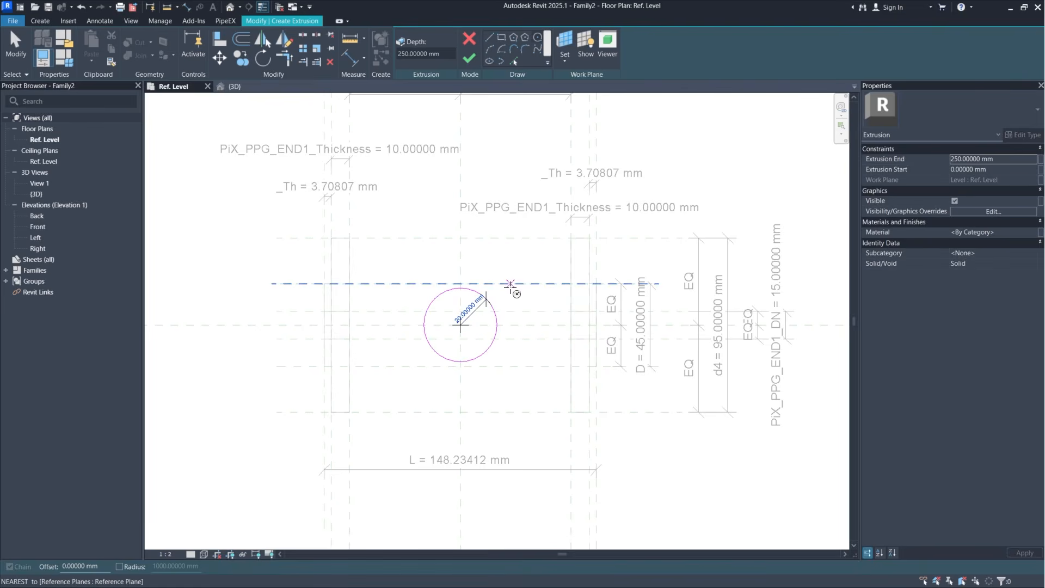
Step: Change the body circle's radial dimension to the Diameter dimension style
{"action": "left_click", "coordinate": [479, 312]}
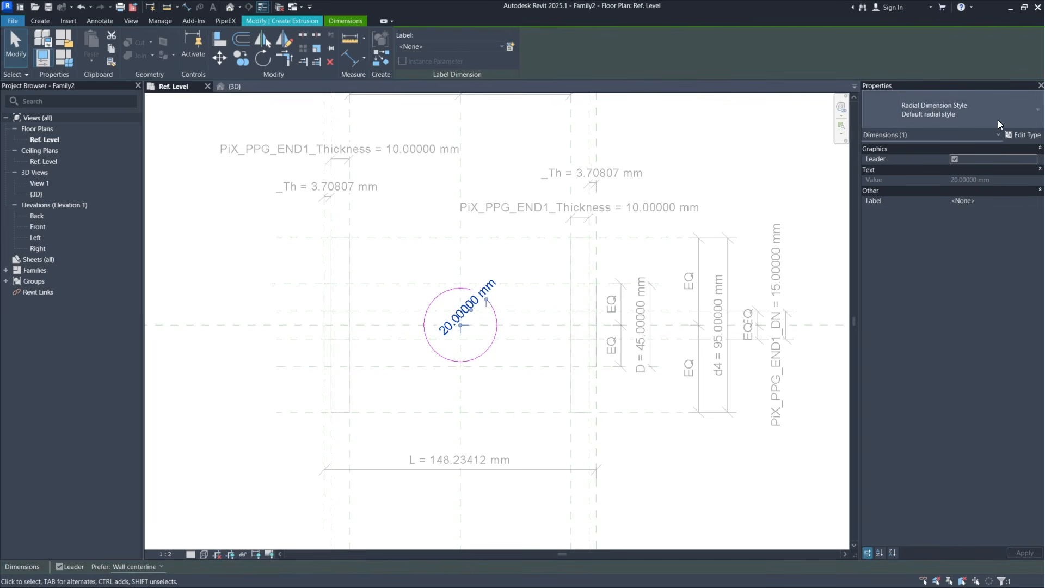
{"action": "left_click", "coordinate": [998, 120]}
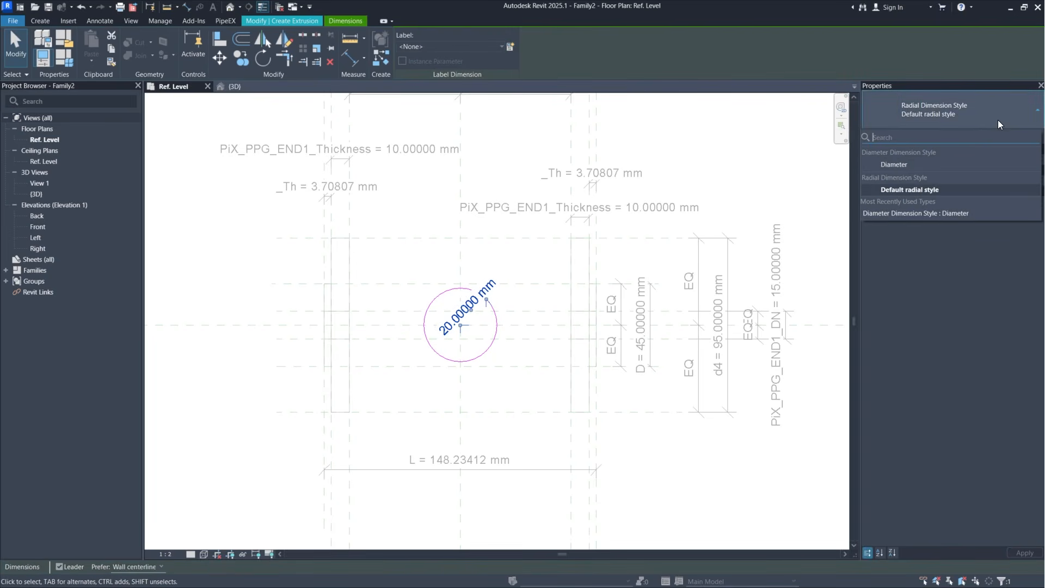
{"action": "left_click", "coordinate": [922, 212]}
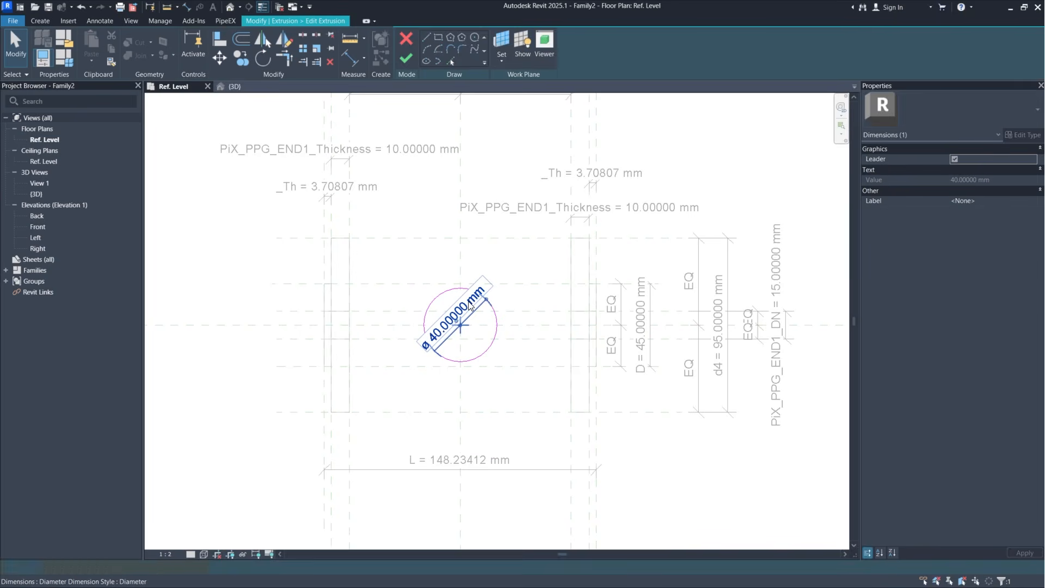
Step: Label the circle's diameter dimension with a new instance parameter named _Body Diameter 1 and finish the extrusion
{"action": "left_click", "coordinate": [471, 305]}
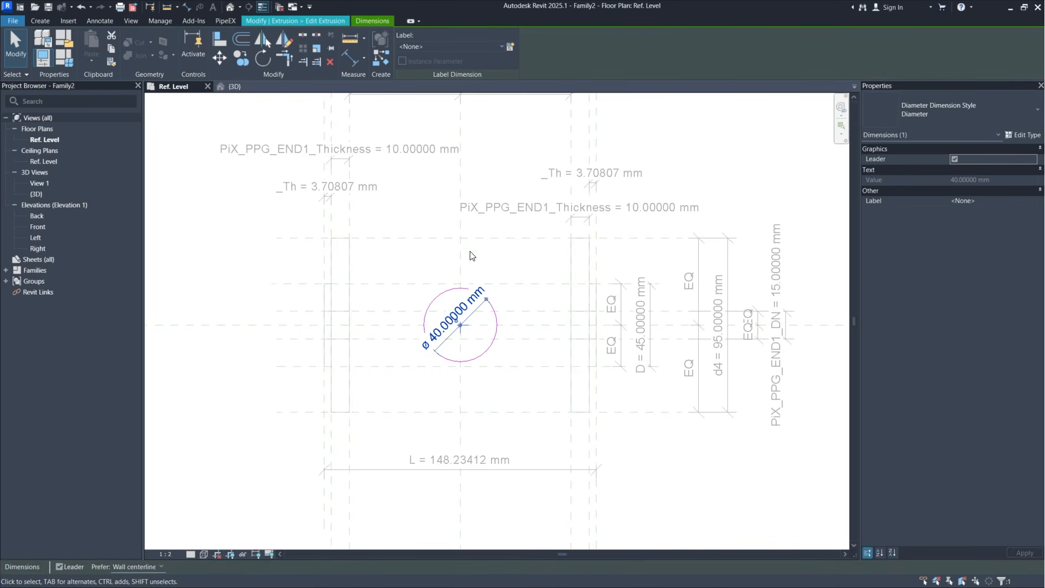
{"action": "left_click", "coordinate": [509, 48]}
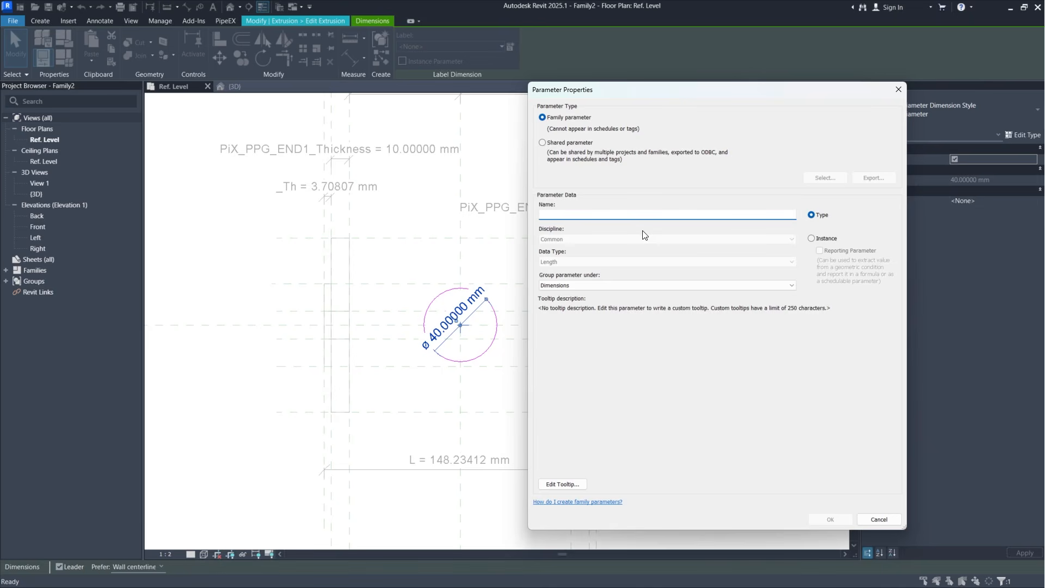
{"action": "type", "text": "_Body Diameter 1"}
{"action": "left_click", "coordinate": [812, 238]}
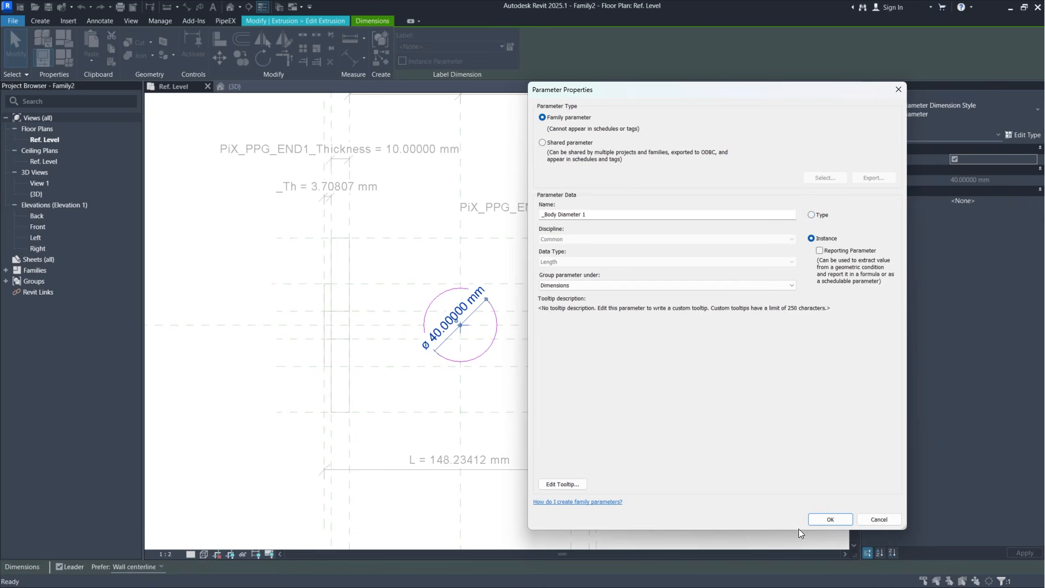
{"action": "left_click", "coordinate": [830, 520]}
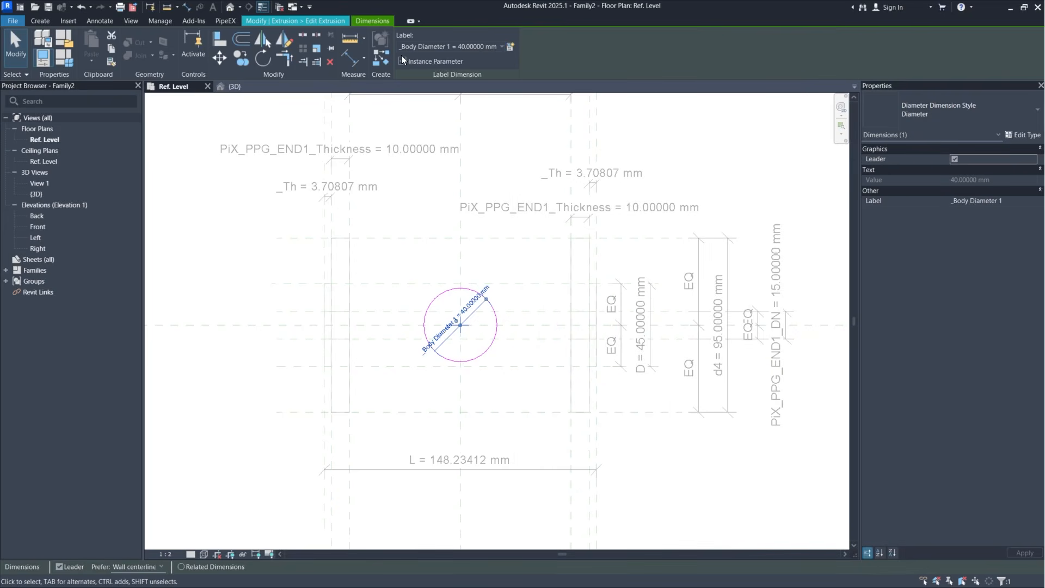
{"action": "left_click", "coordinate": [321, 20]}
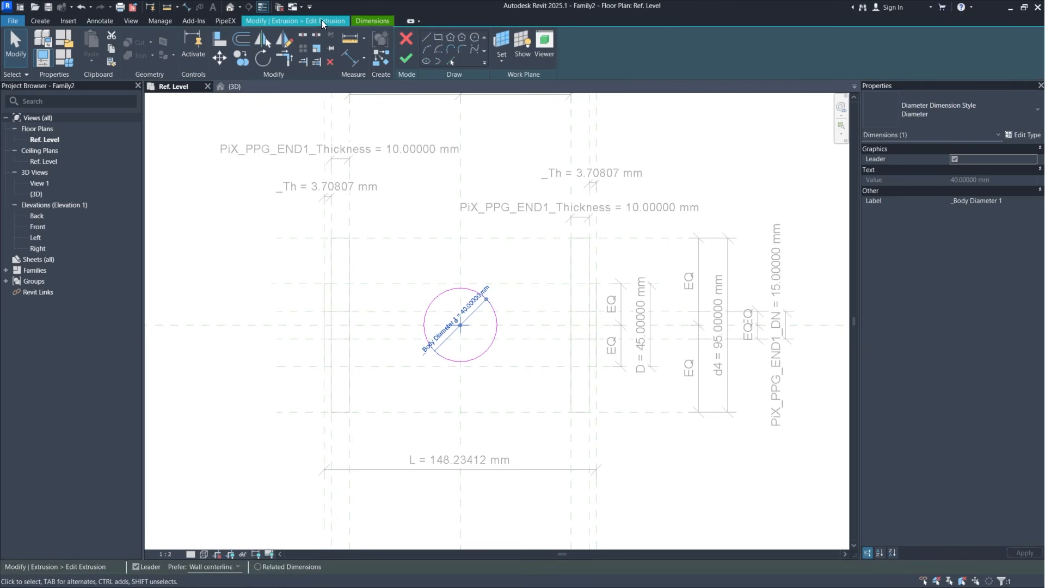
{"action": "left_click", "coordinate": [409, 54]}
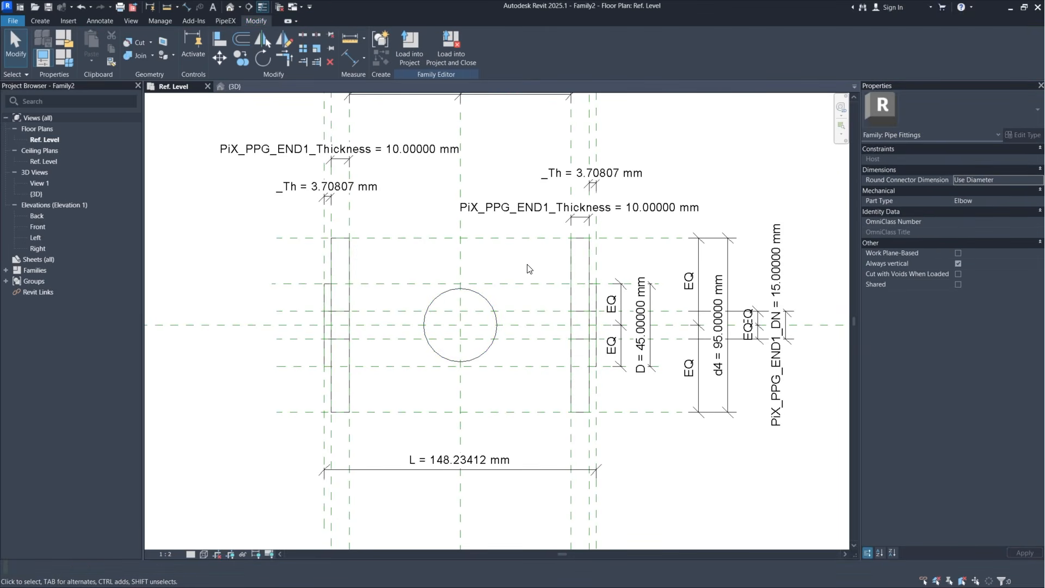
Step: In the Front elevation, draw a horizontal reference plane about 10.2 mm above the centre plane, spanning both flanges
{"action": "double_click", "coordinate": [51, 225]}
{"action": "scroll", "coordinate": [478, 453], "scroll_direction": "up", "scroll_amount": 8}
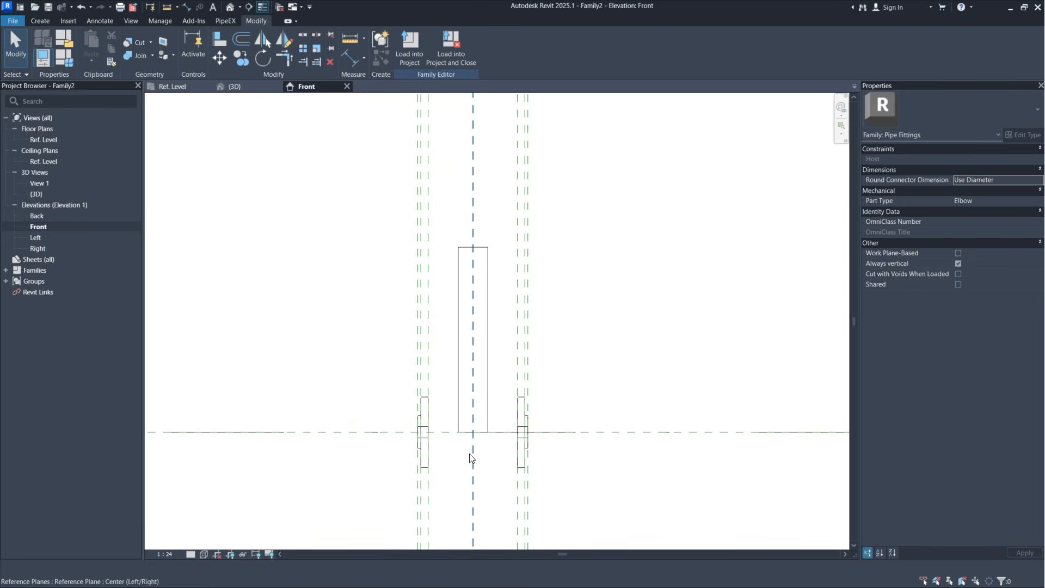
{"action": "scroll", "coordinate": [478, 454], "scroll_direction": "up", "scroll_amount": 3}
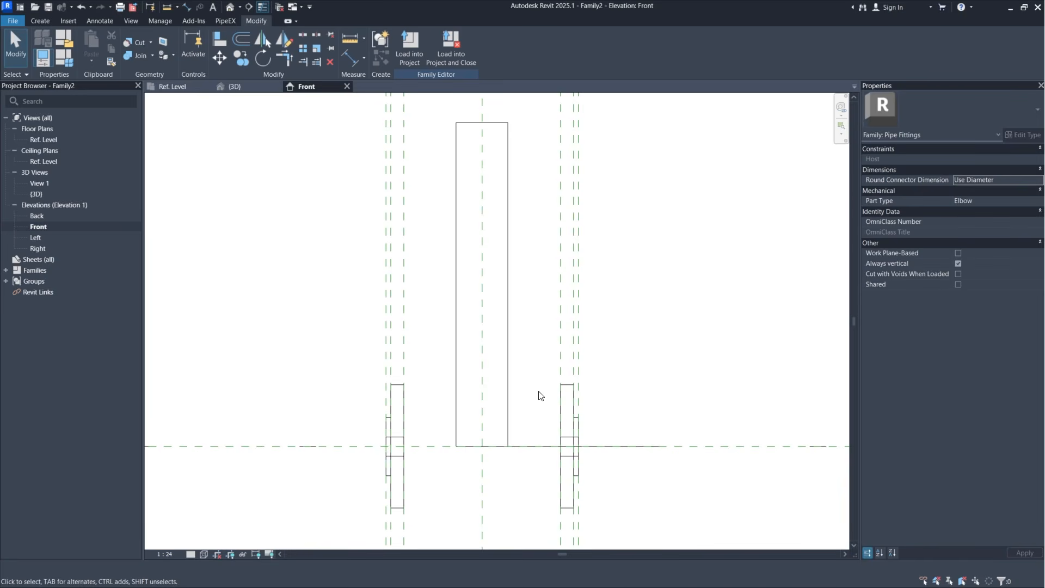
{"action": "scroll", "coordinate": [539, 396], "scroll_direction": "up", "scroll_amount": 1}
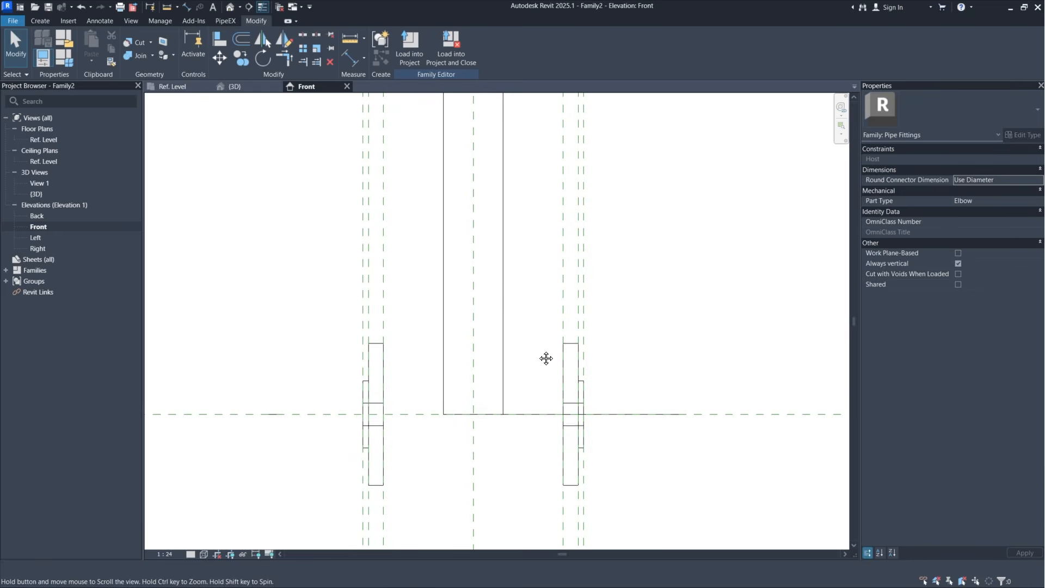
{"action": "left_click", "coordinate": [48, 20]}
{"action": "left_click", "coordinate": [614, 49]}
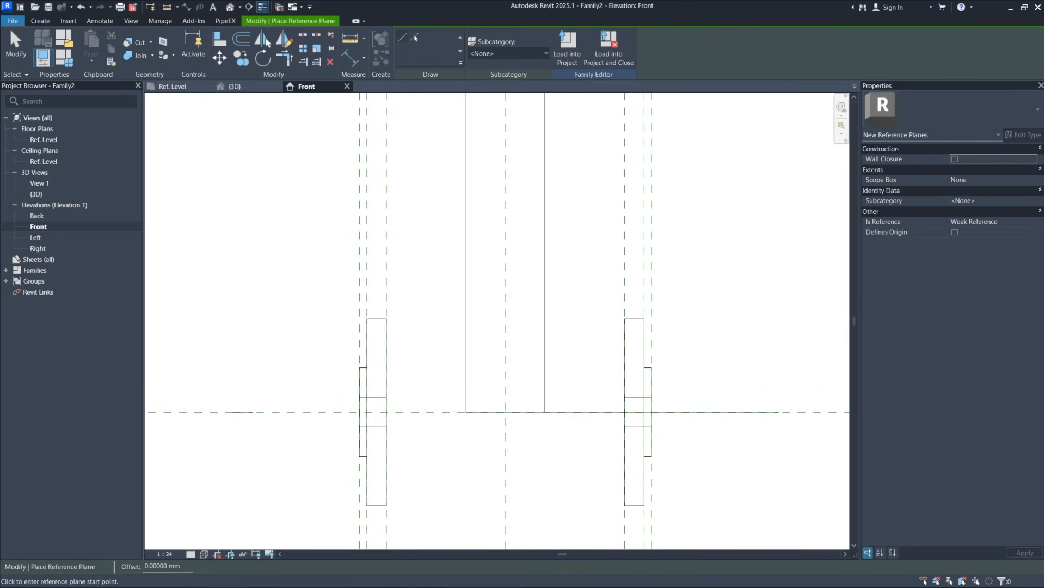
{"action": "left_click", "coordinate": [341, 392]}
{"action": "left_click", "coordinate": [714, 392]}
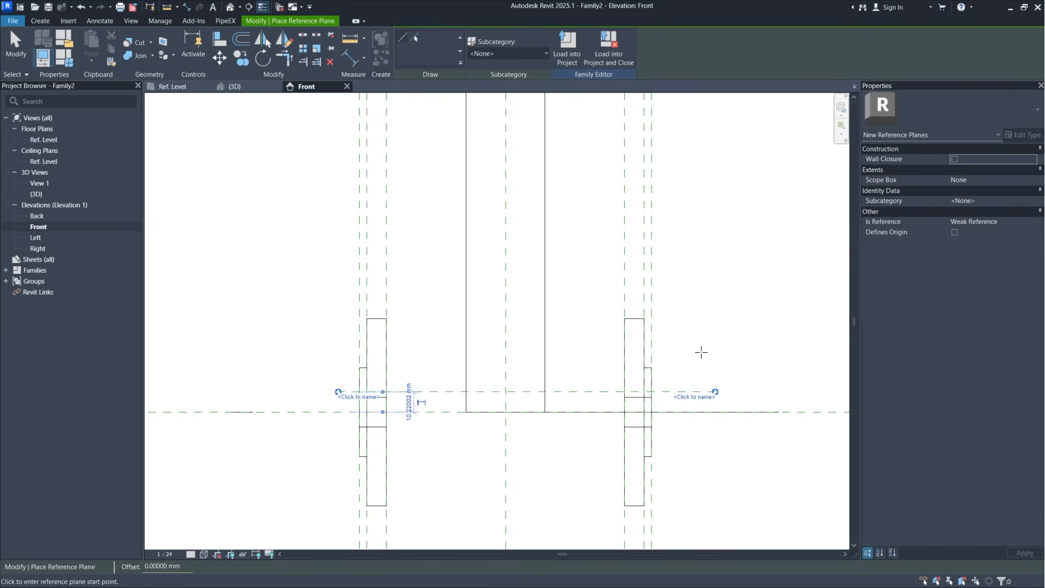
Step: Draw three more horizontal reference planes above the previous one, spaced roughly 13 to 15 mm apart and spanning both flanges
{"action": "scroll", "coordinate": [700, 351], "scroll_direction": "up", "scroll_amount": 1}
{"action": "left_click", "coordinate": [222, 370]}
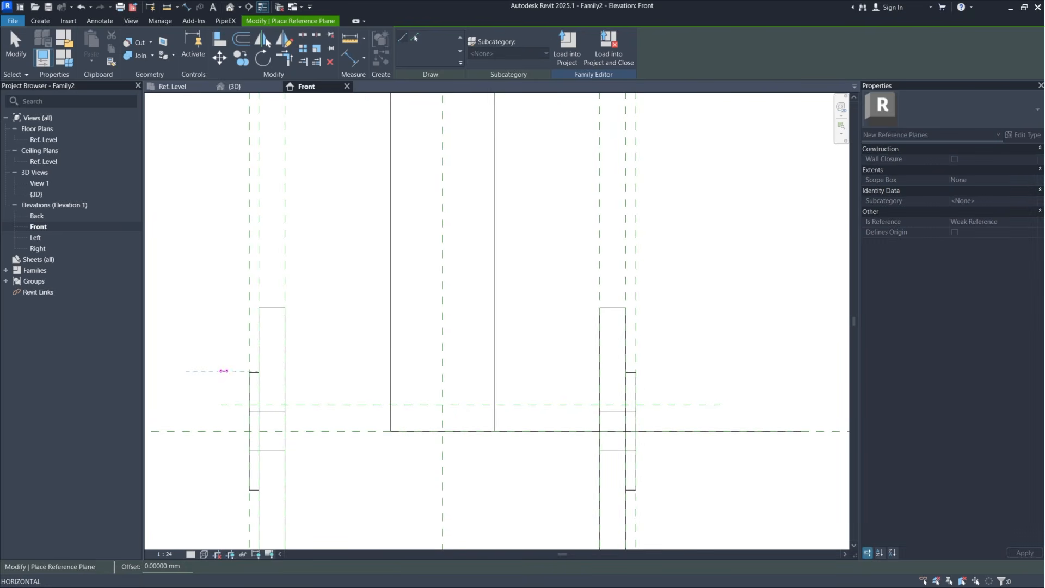
{"action": "left_click", "coordinate": [716, 371]}
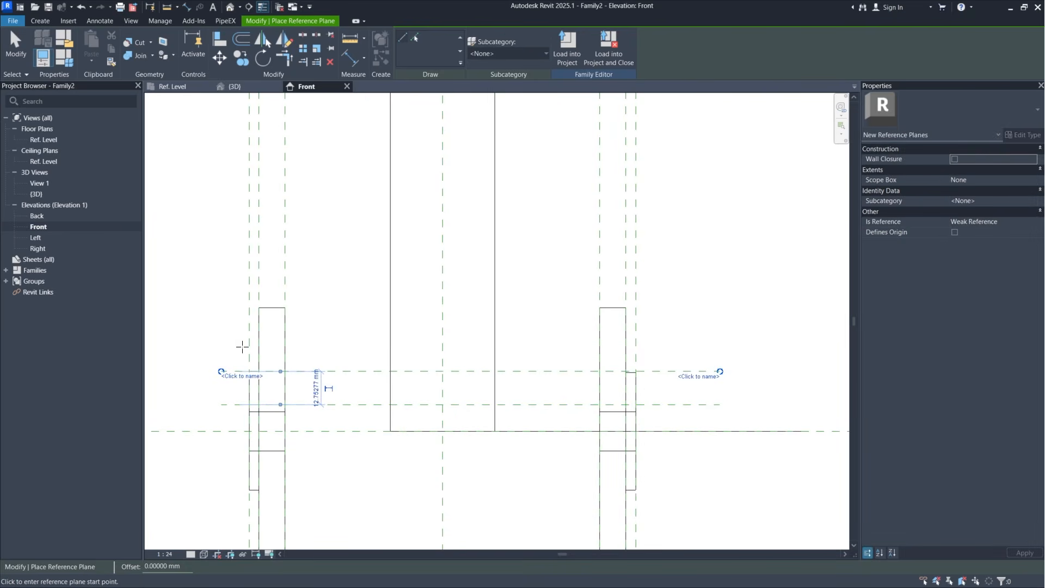
{"action": "left_click", "coordinate": [218, 338]}
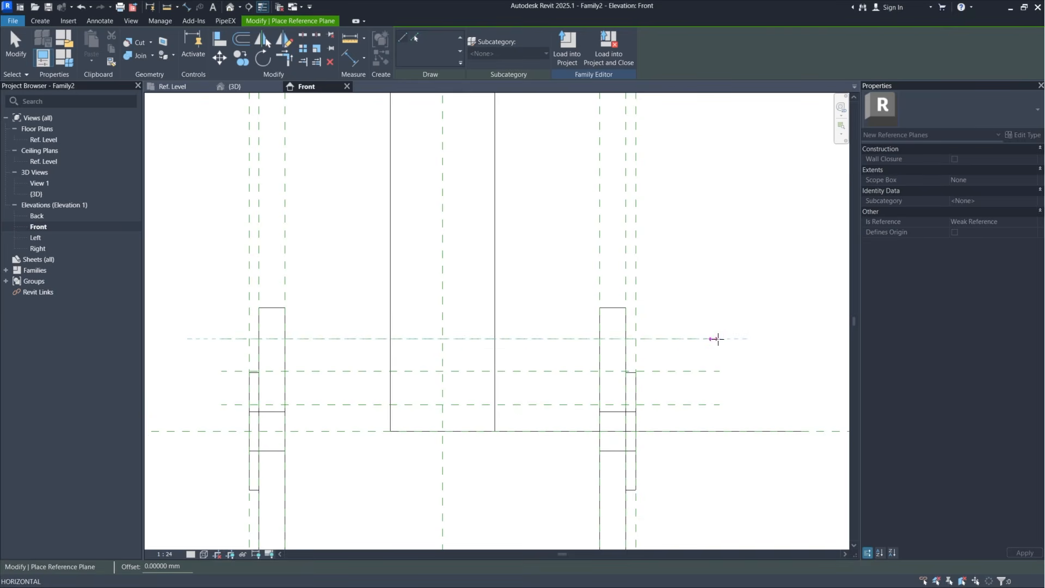
{"action": "left_click", "coordinate": [717, 338]}
{"action": "left_click", "coordinate": [221, 299]}
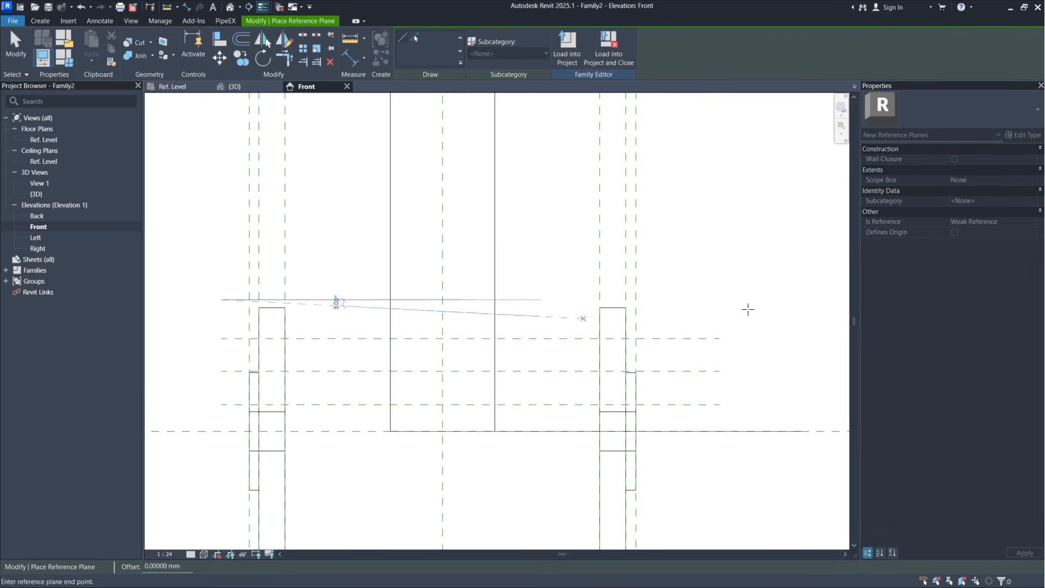
{"action": "left_click", "coordinate": [718, 300]}
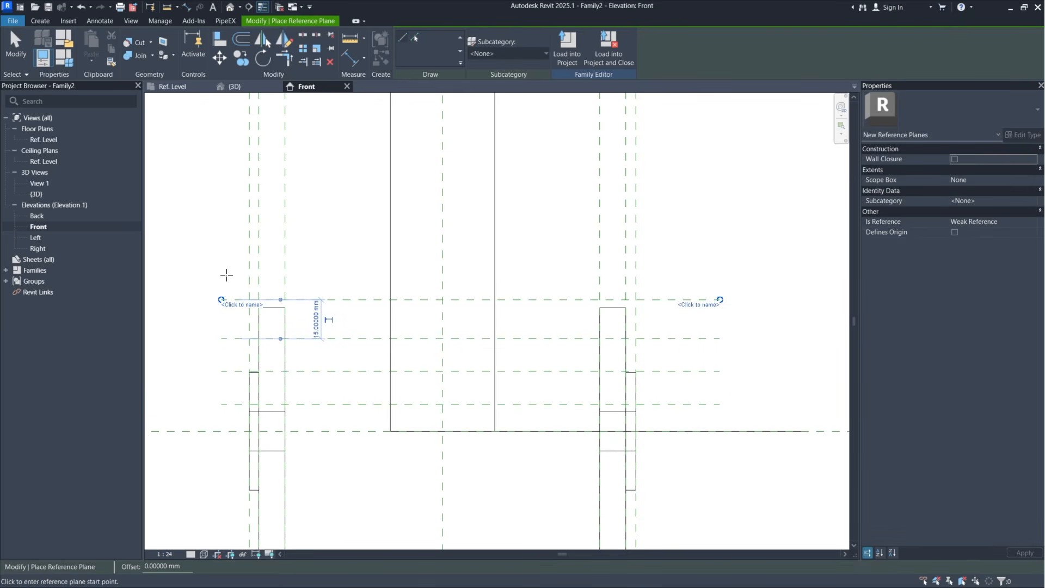
Step: Nudge the topmost horizontal reference plane down to 12.5 mm above the plane below it
{"action": "key", "text": "Escape"}
{"action": "left_click", "coordinate": [338, 300]}
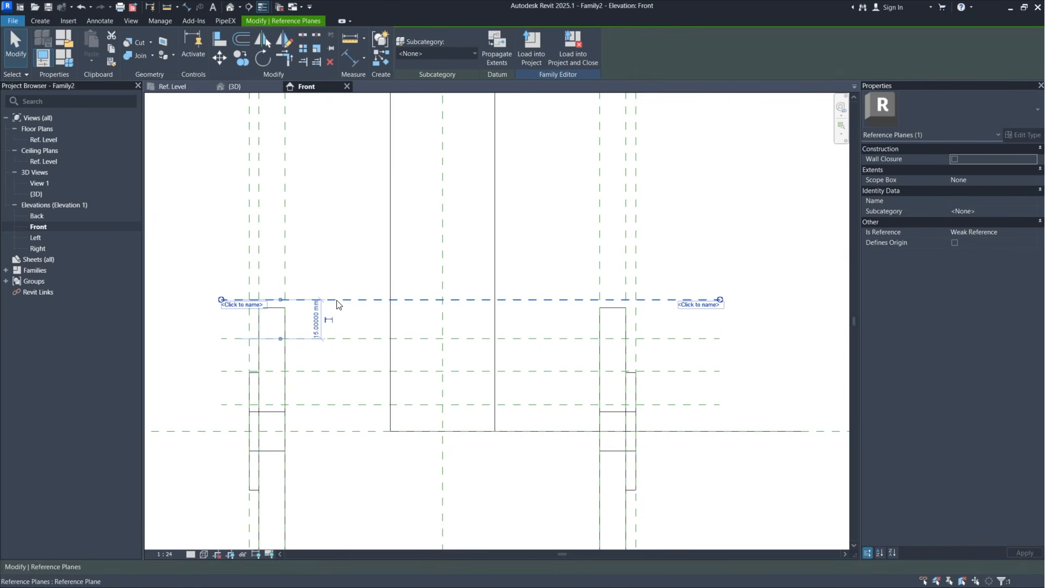
{"action": "key", "text": "Down"}
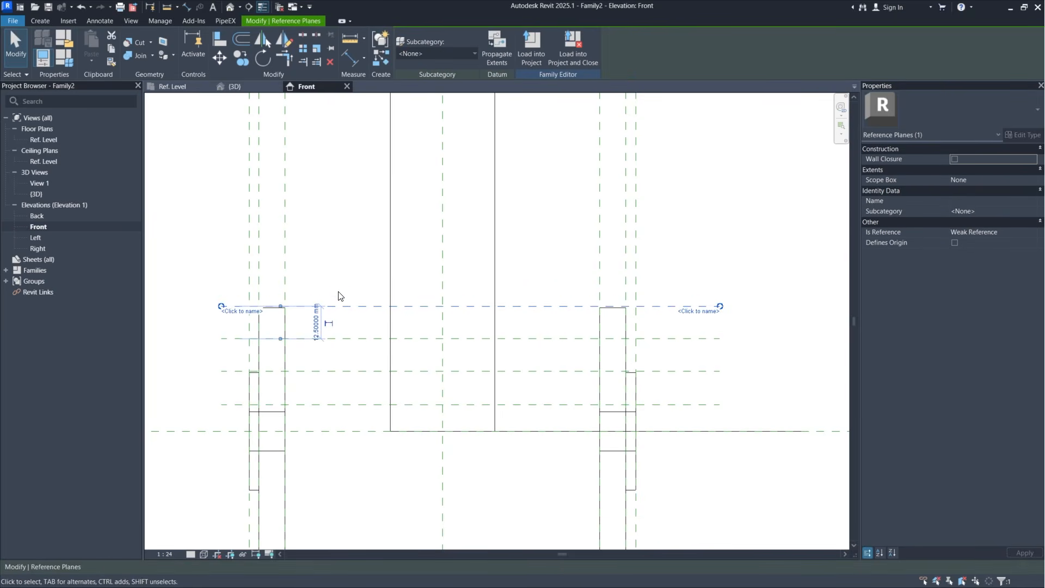
Step: Draw four more horizontal reference planes upward, spaced about 12.7, 10, 12.5 and 15 mm apart, aligned with the ends of the existing ones
{"action": "key", "text": "r"}
{"action": "key", "text": "p"}
{"action": "left_click", "coordinate": [221, 273]}
{"action": "left_click", "coordinate": [719, 272]}
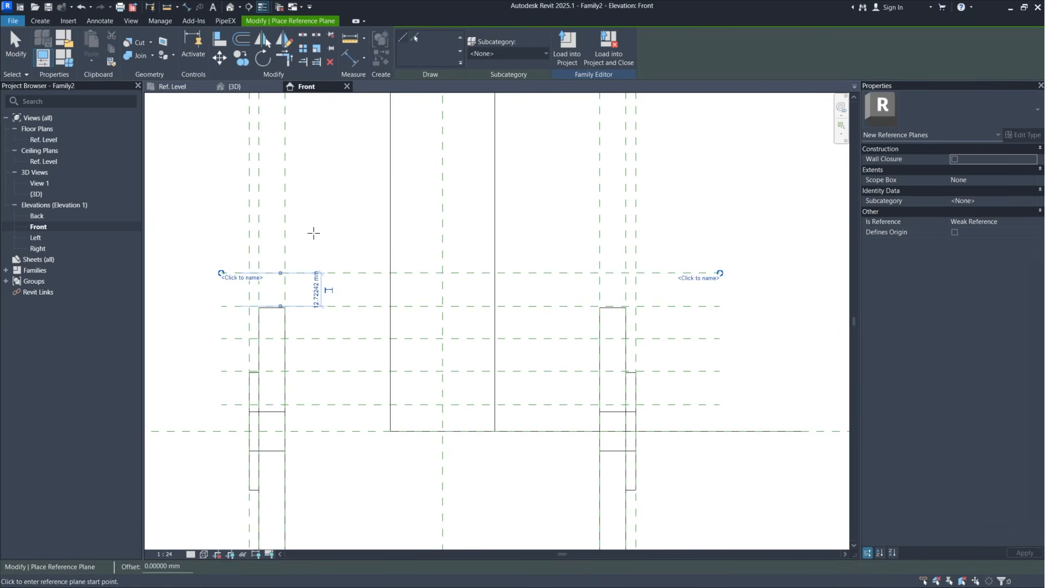
{"action": "left_click", "coordinate": [221, 247]}
{"action": "left_click", "coordinate": [719, 246]}
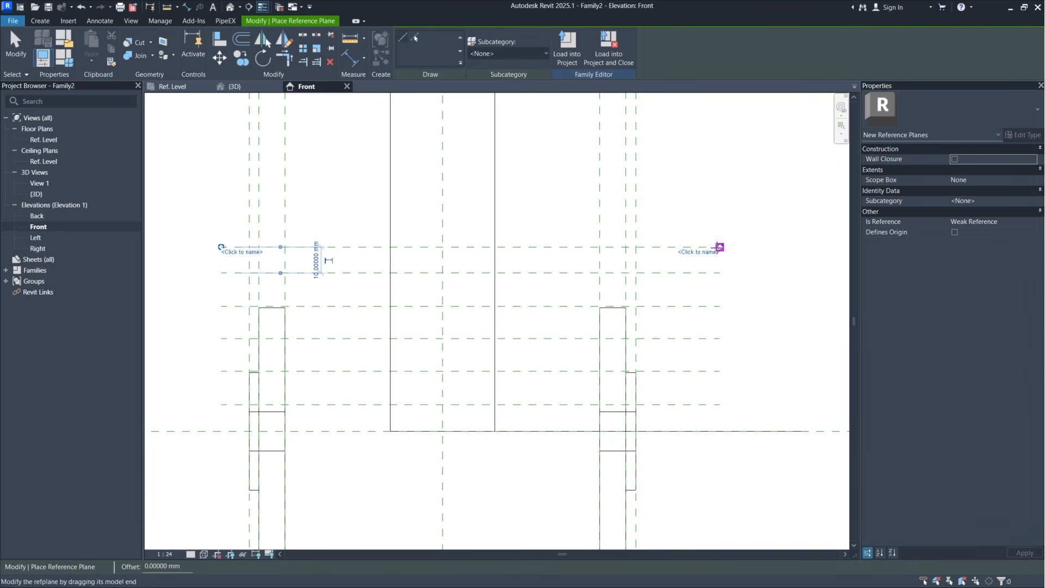
{"action": "left_click", "coordinate": [221, 214]}
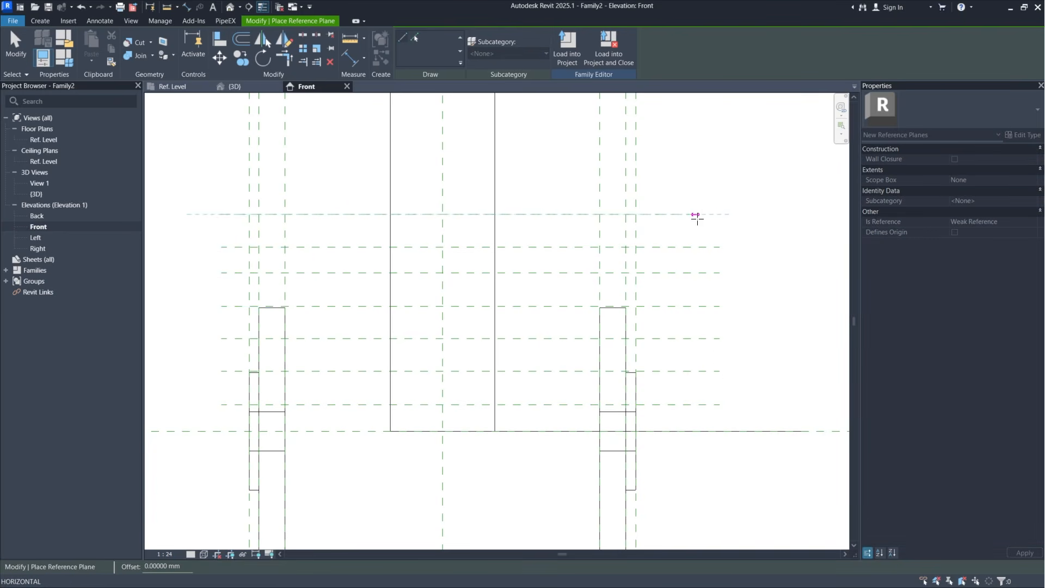
{"action": "left_click", "coordinate": [721, 214]}
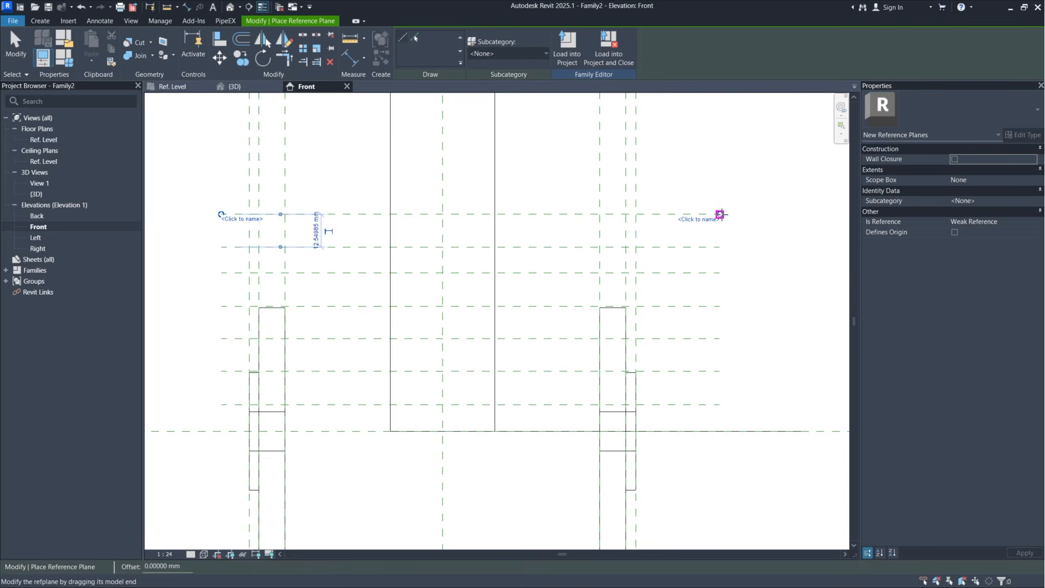
{"action": "left_click", "coordinate": [220, 174]}
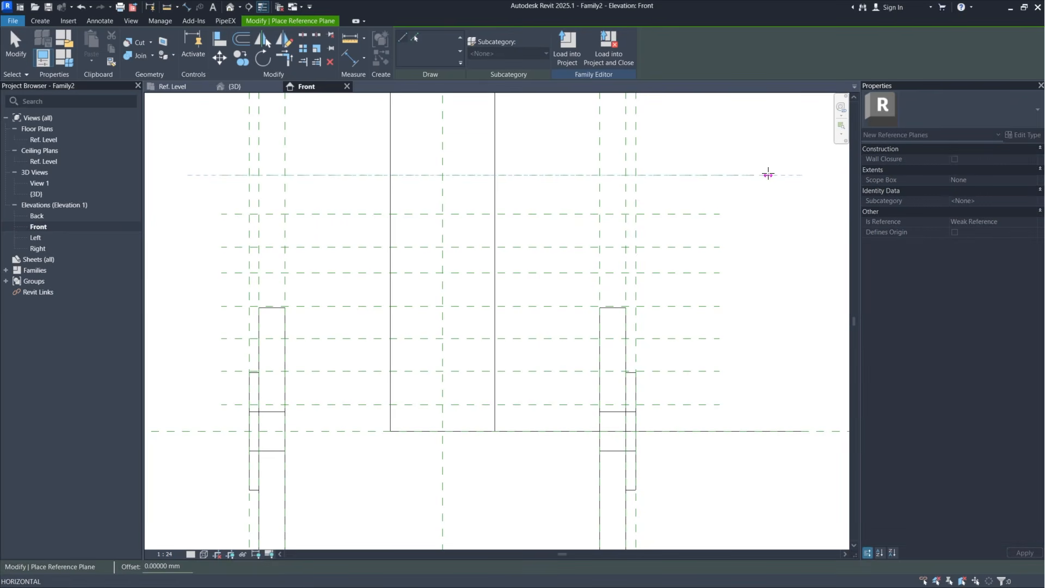
{"action": "left_click", "coordinate": [721, 175]}
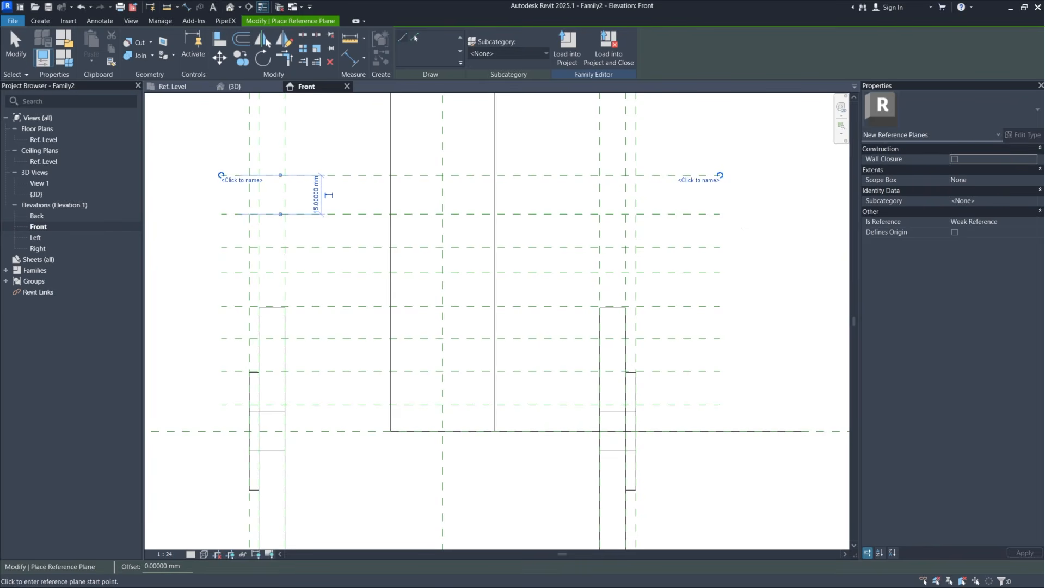
{"action": "key", "text": "Escape"}
{"action": "key", "text": "Escape"}
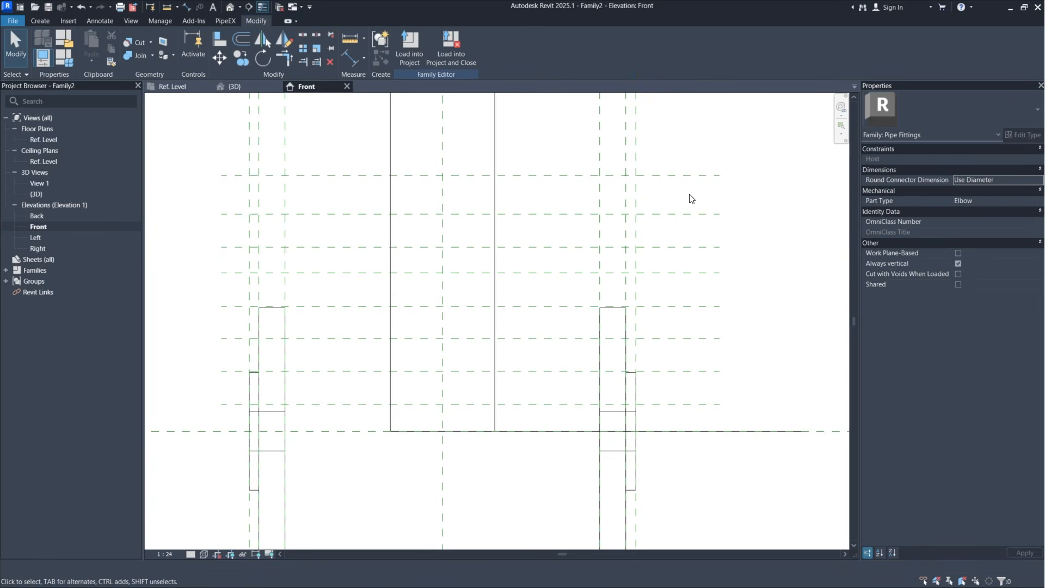
Step: Place one continuous aligned dimension string across all eight horizontal reference planes down to the Ref. Level, beside the flange on the right
{"action": "left_click", "coordinate": [354, 55]}
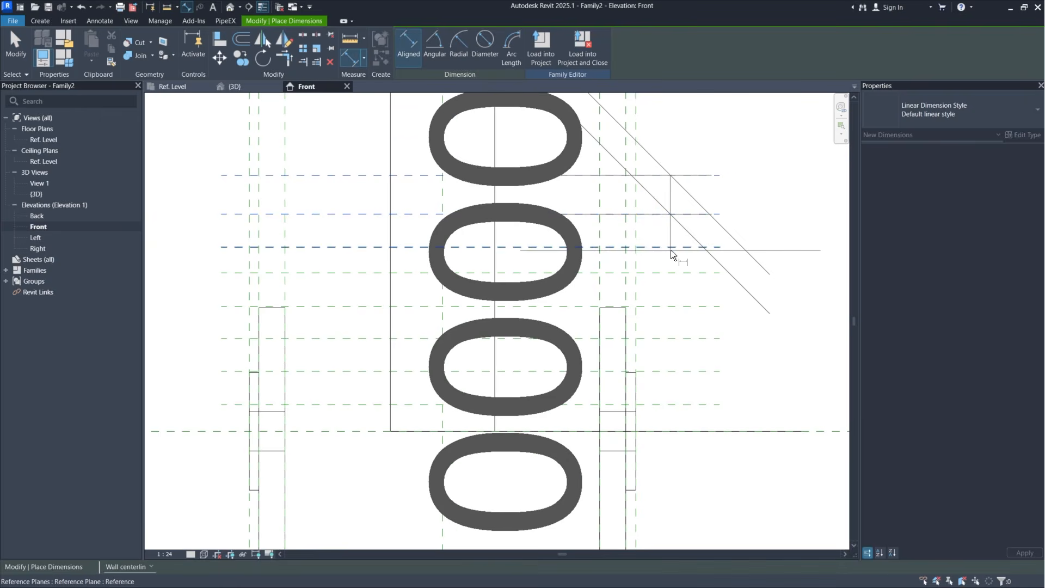
{"action": "left_click", "coordinate": [670, 250]}
{"action": "left_click", "coordinate": [674, 275]}
{"action": "left_click", "coordinate": [684, 307]}
{"action": "left_click", "coordinate": [683, 340]}
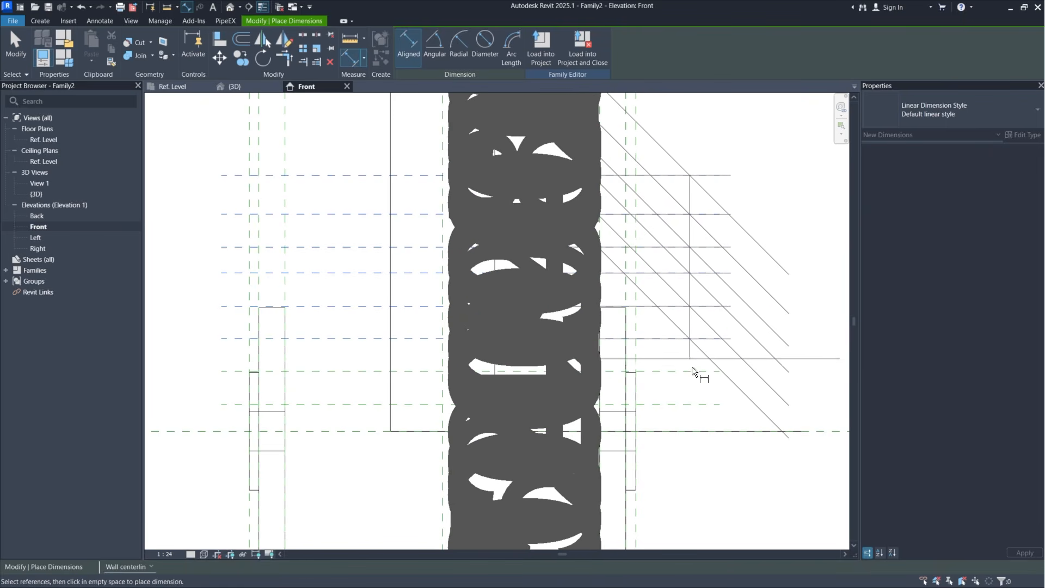
{"action": "left_click", "coordinate": [687, 371]}
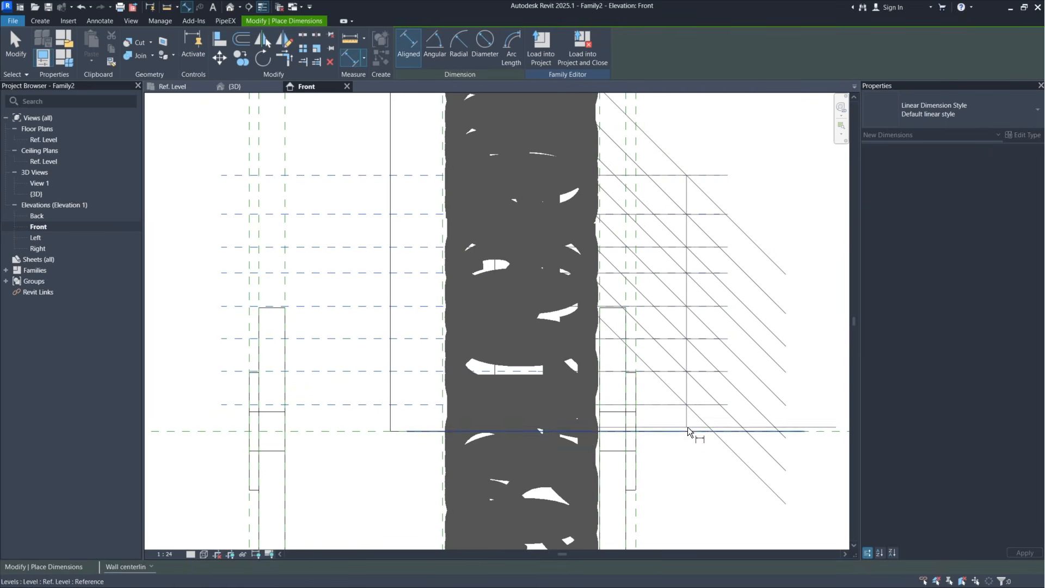
{"action": "scroll", "coordinate": [635, 398], "scroll_direction": "down", "scroll_amount": 2}
{"action": "left_click", "coordinate": [801, 419]}
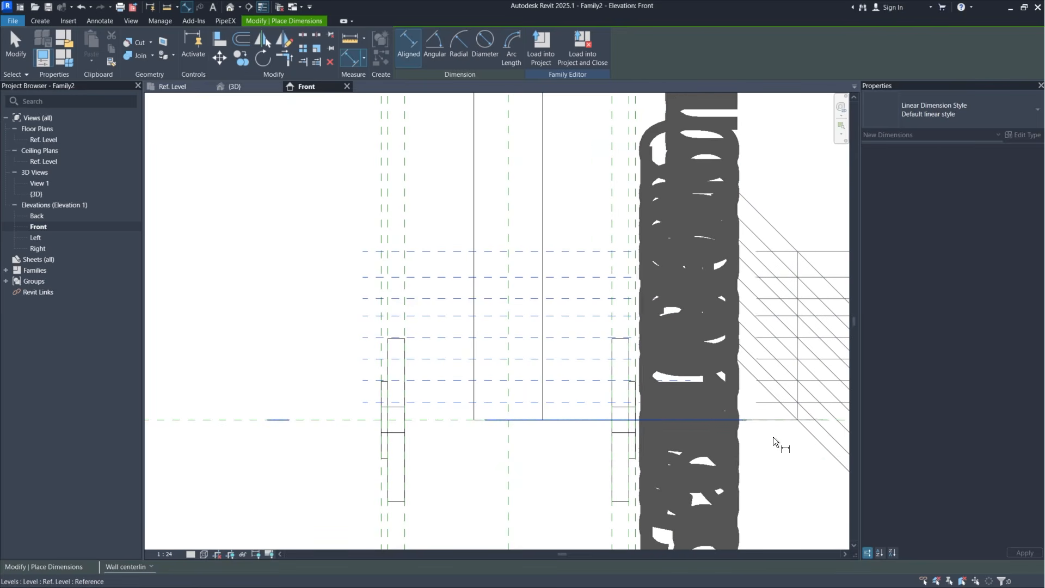
{"action": "left_click", "coordinate": [726, 463]}
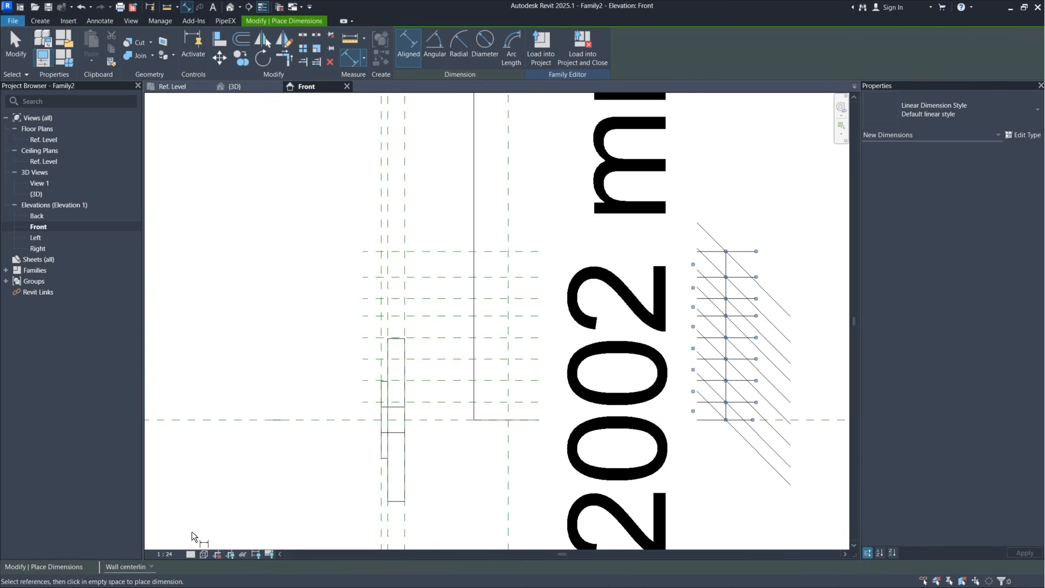
Step: Set the Front elevation's view scale to 1:1 and finish dimensioning
{"action": "left_click", "coordinate": [167, 553]}
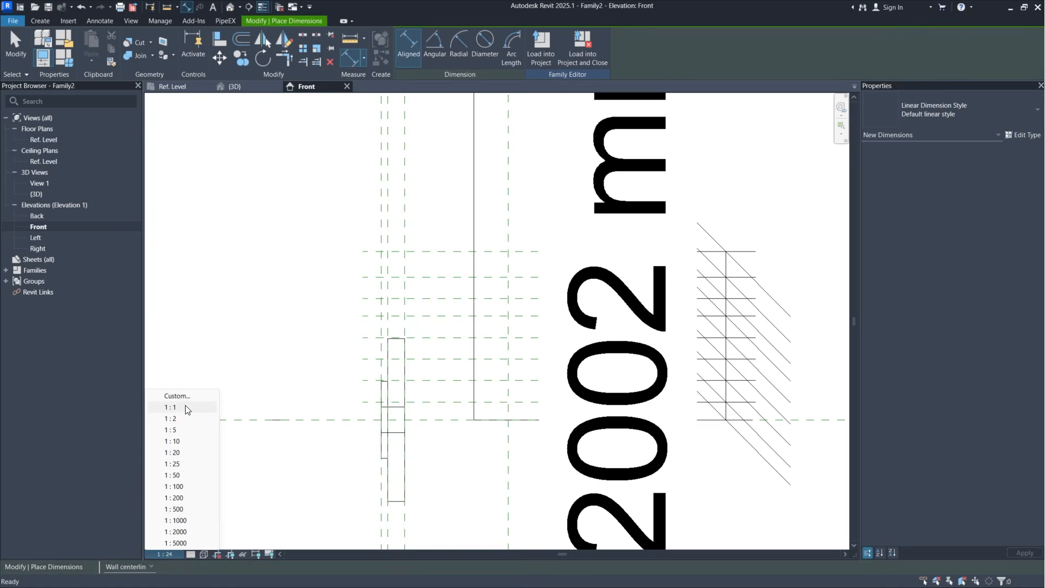
{"action": "left_click", "coordinate": [171, 408]}
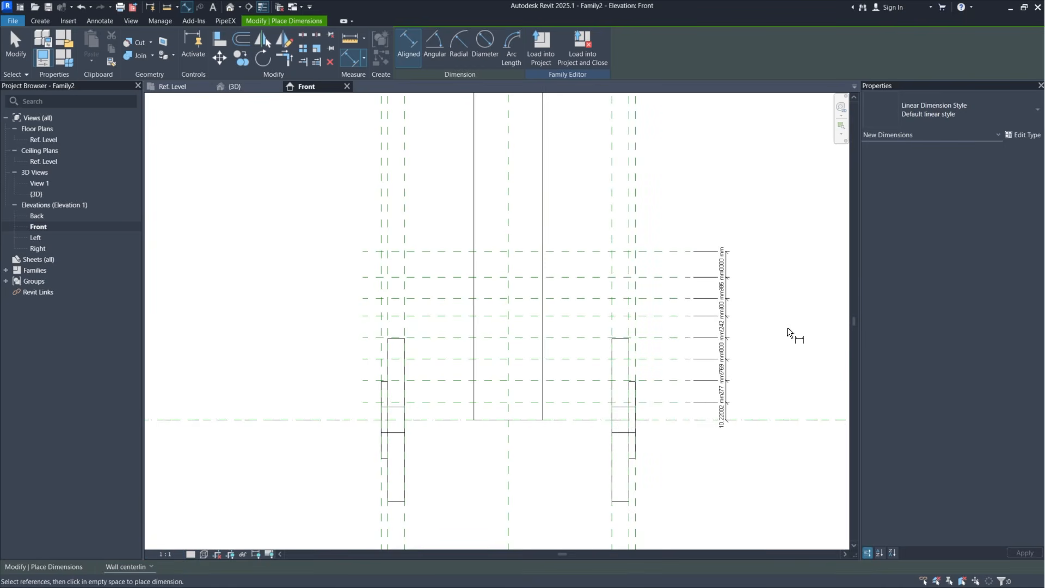
{"action": "key", "text": "Escape"}
Step: Apply the equality constraint (EQ) to the dimension string so the horizontal reference planes are evenly spaced
{"action": "scroll", "coordinate": [773, 329], "scroll_direction": "up", "scroll_amount": 2}
{"action": "middle_click_drag", "start_coordinate": [767, 328], "coordinate": [754, 339]}
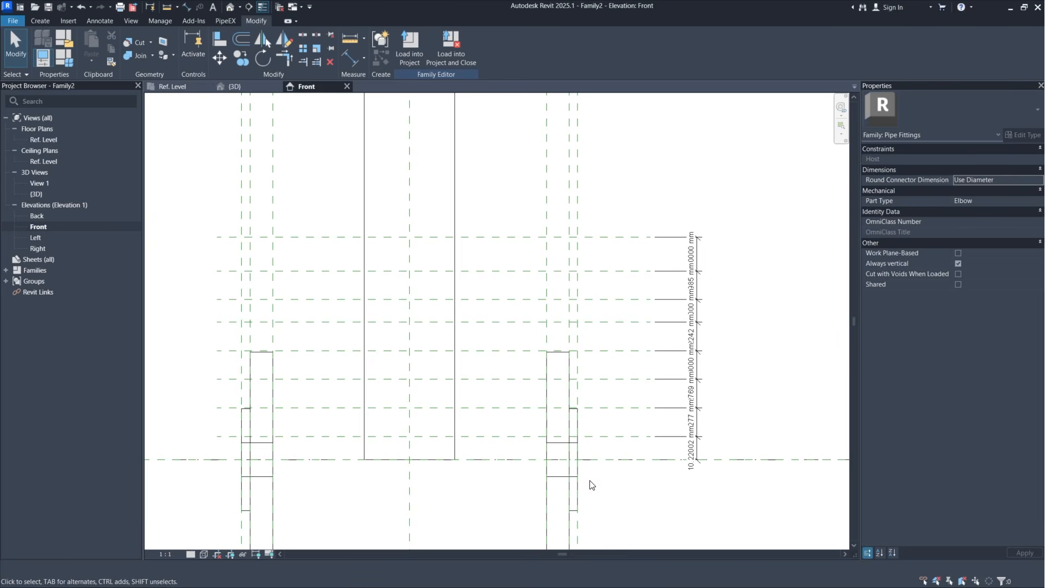
{"action": "left_click", "coordinate": [699, 344]}
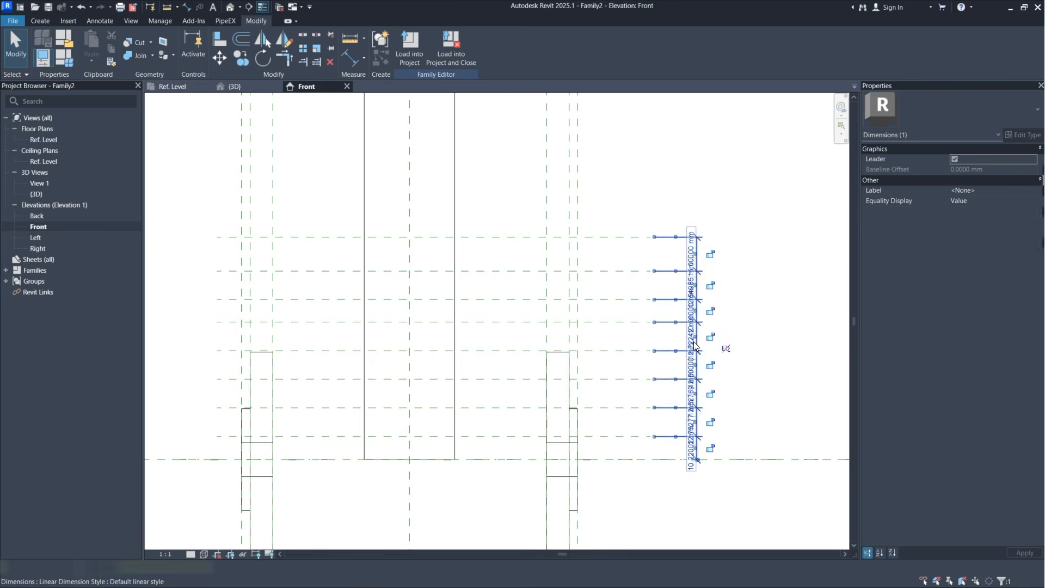
{"action": "key", "text": "Escape"}
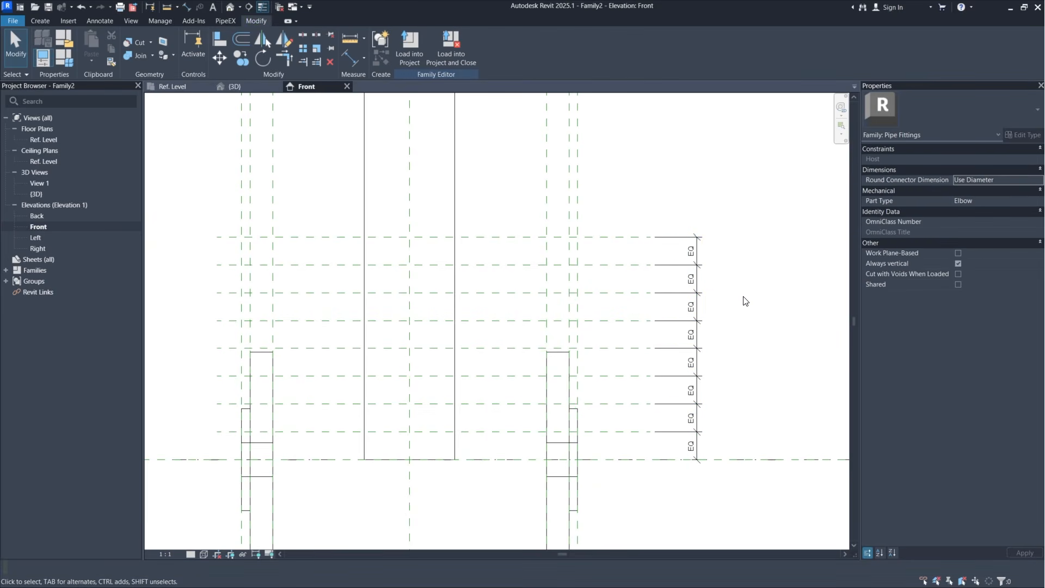
Step: Add an overall aligned dimension from the topmost horizontal reference plane to the Ref. Level, outside the EQ string
{"action": "left_click", "coordinate": [358, 64]}
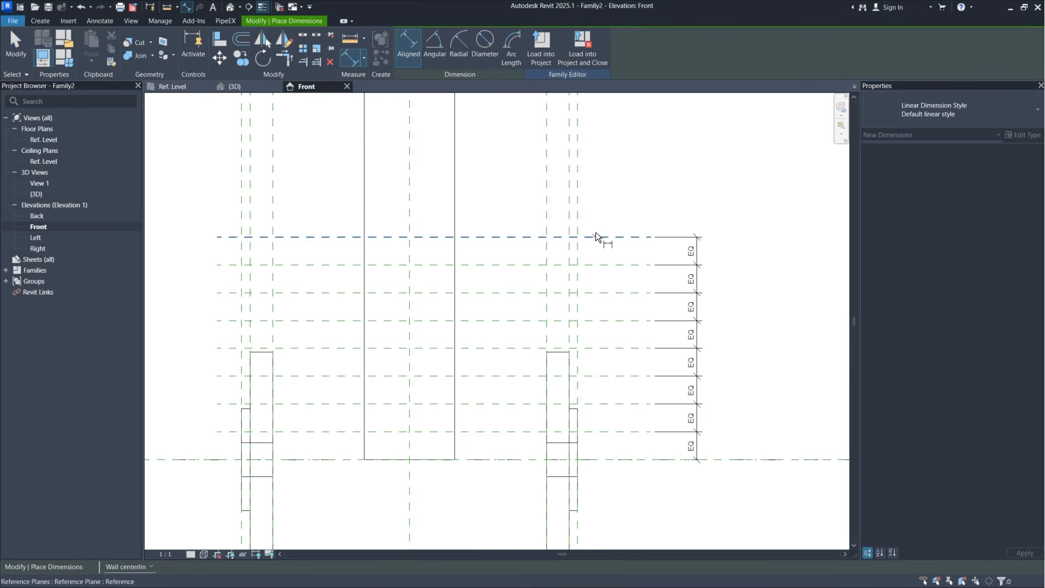
{"action": "left_click", "coordinate": [596, 233]}
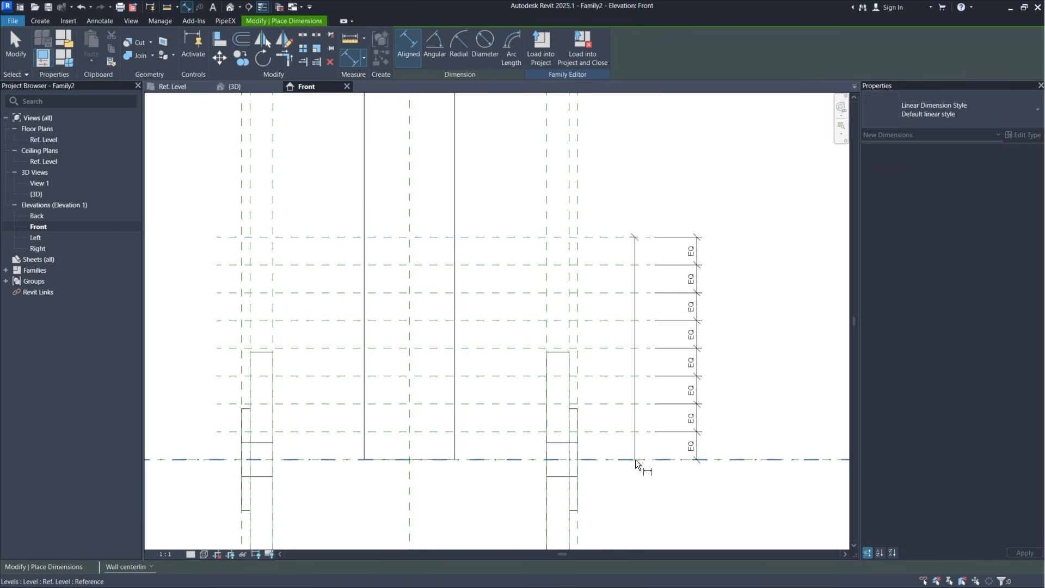
{"action": "left_click", "coordinate": [750, 458]}
{"action": "left_click", "coordinate": [733, 396]}
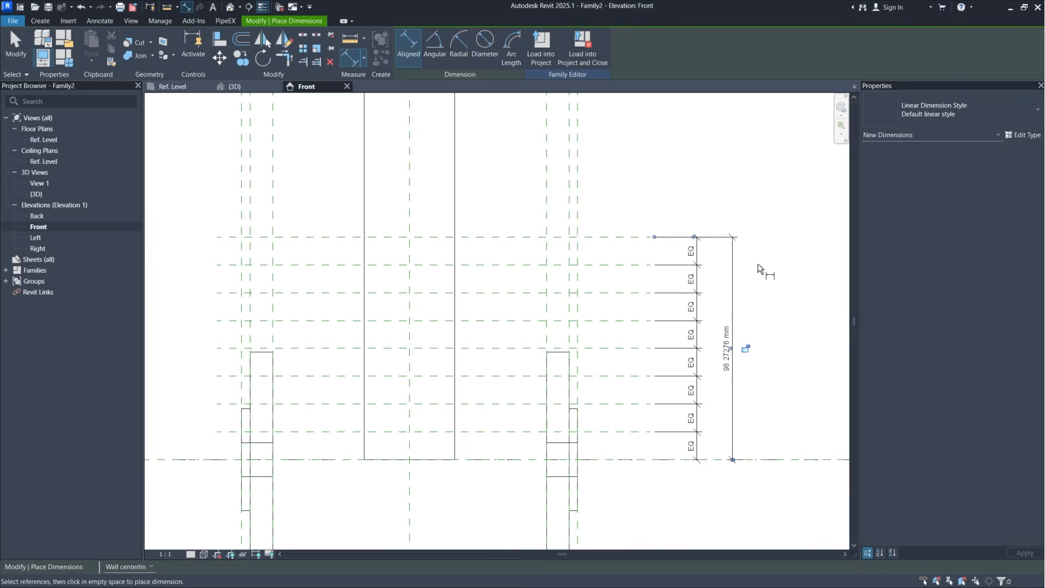
{"action": "key", "text": "Escape"}
Step: Label the overall height dimension with a new instance family parameter named H1
{"action": "middle_click_drag", "start_coordinate": [760, 270], "coordinate": [764, 253]}
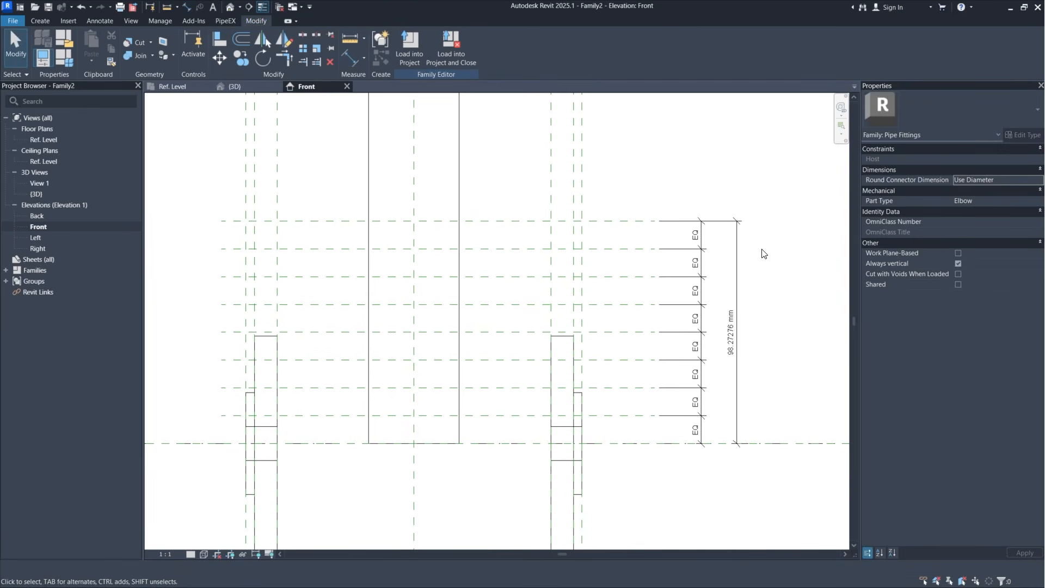
{"action": "left_click", "coordinate": [742, 359]}
{"action": "left_click", "coordinate": [509, 47]}
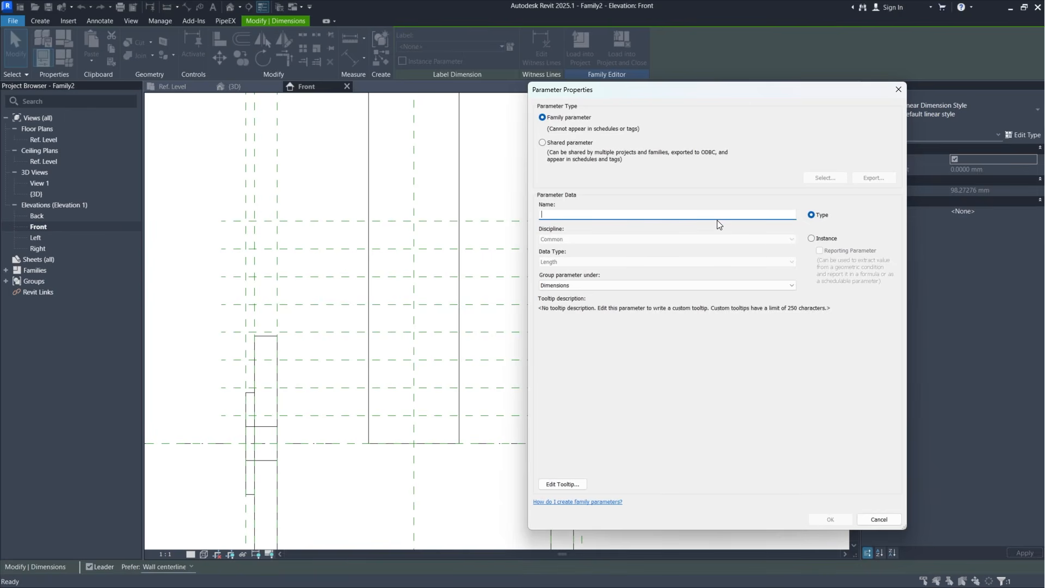
{"action": "type", "text": "H1"}
{"action": "left_click", "coordinate": [811, 239]}
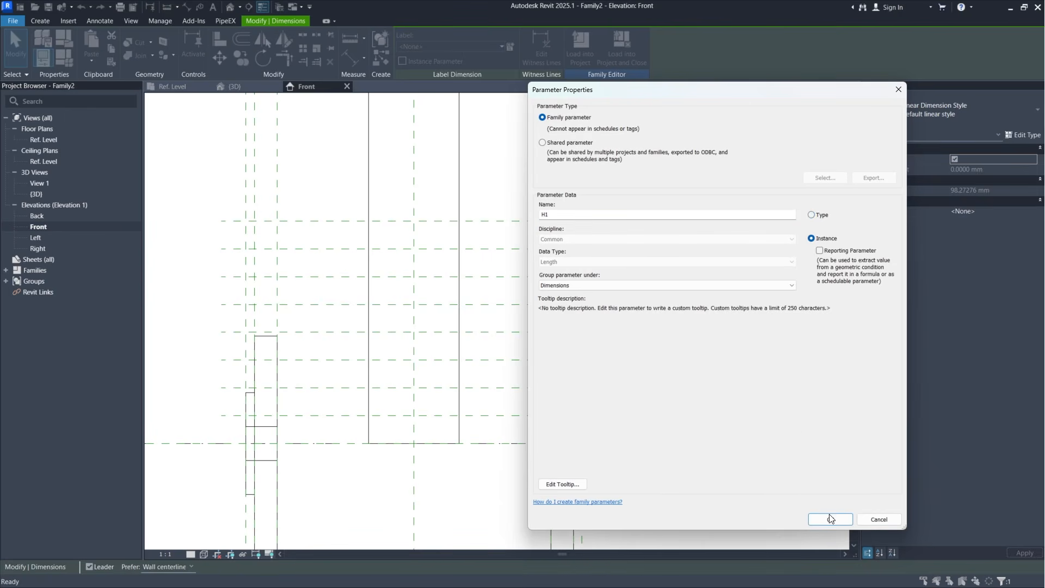
{"action": "left_click", "coordinate": [831, 517]}
{"action": "left_click", "coordinate": [782, 291]}
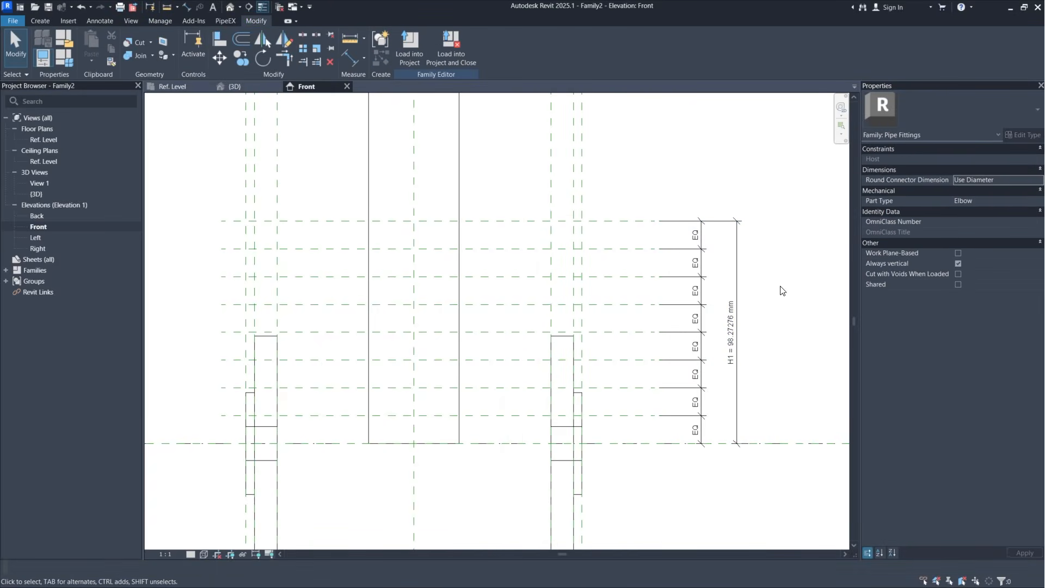
Step: Set the H1 parameter to 140 mm in Family Types and apply it to the family
{"action": "left_click", "coordinate": [61, 57]}
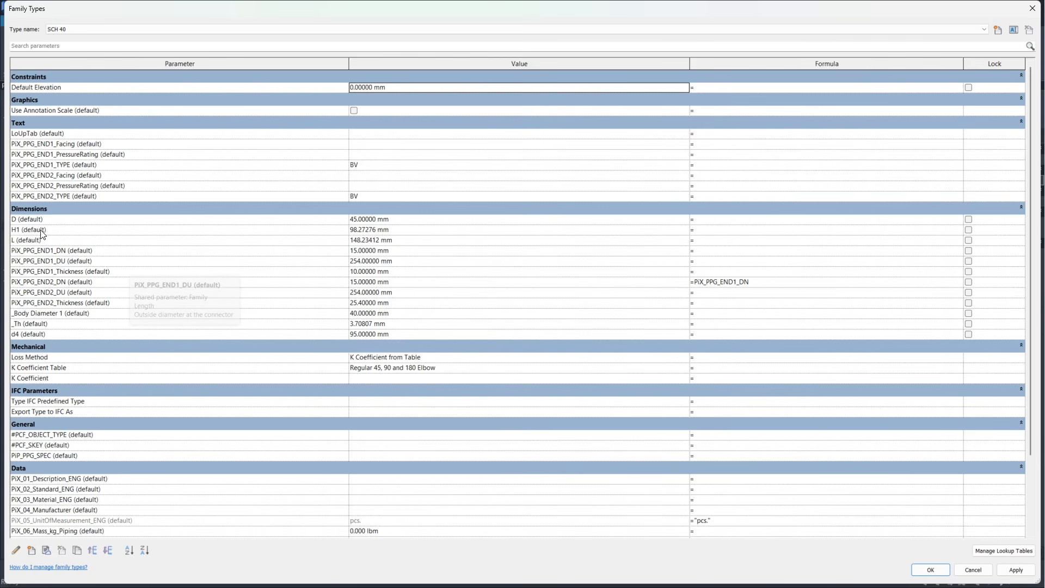
{"action": "left_click", "coordinate": [357, 235]}
{"action": "double_click", "coordinate": [357, 231]}
{"action": "type", "text": "140mm"}
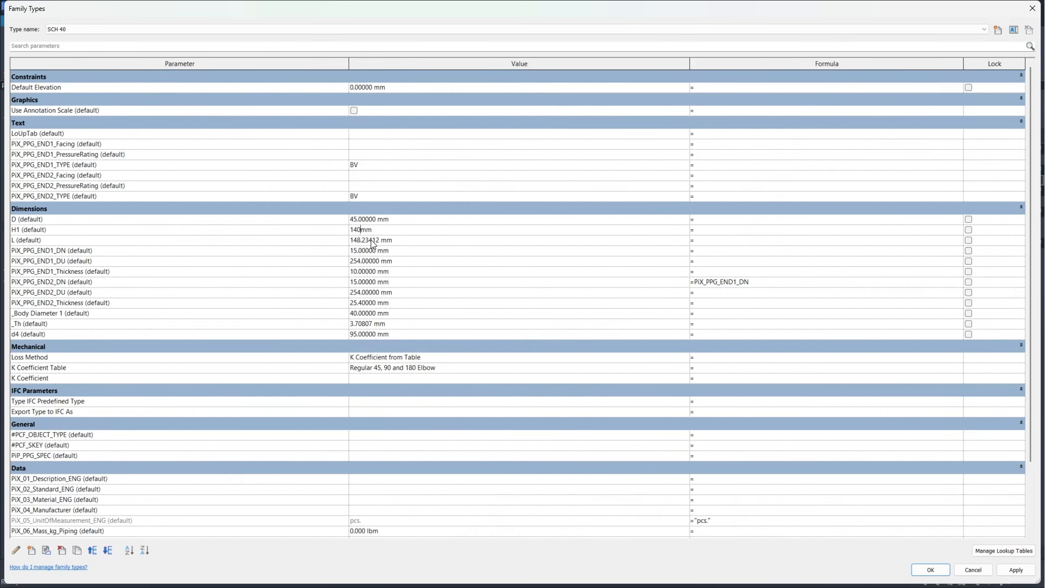
{"action": "left_click", "coordinate": [407, 242]}
{"action": "left_click", "coordinate": [1014, 570]}
{"action": "left_click", "coordinate": [930, 569]}
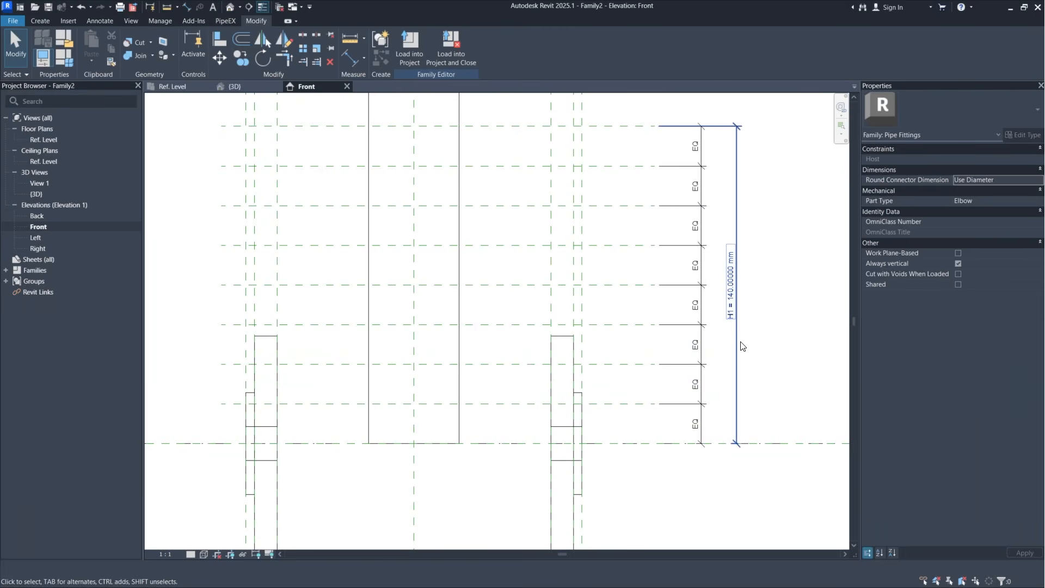
{"action": "left_click", "coordinate": [744, 360]}
{"action": "scroll", "coordinate": [743, 366], "scroll_direction": "down", "scroll_amount": 2}
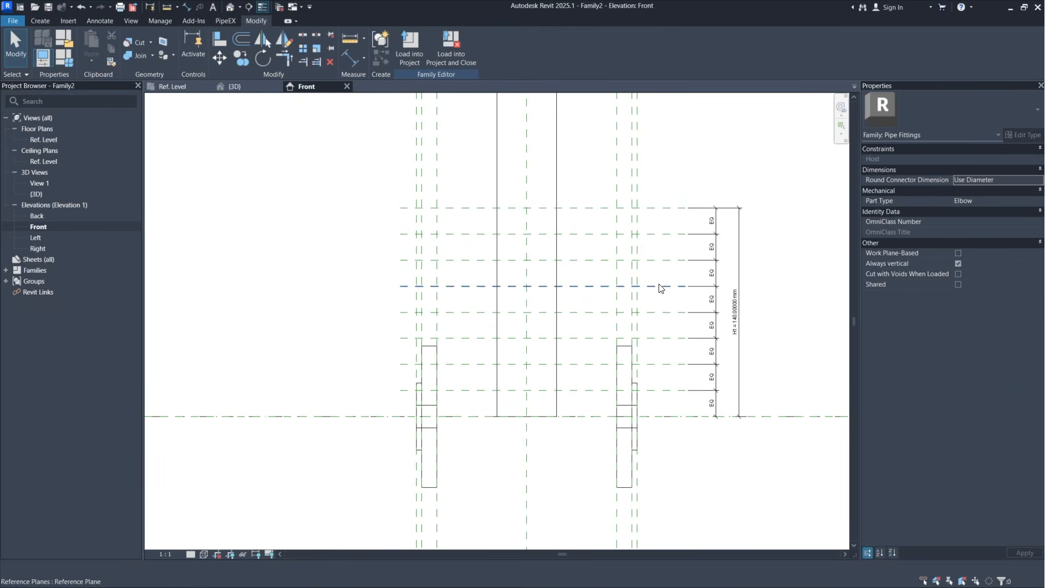
Step: Align the top face of the central cylindrical extrusion to the second reference plane above the Ref. Level and lock the alignment
{"action": "left_click", "coordinate": [211, 39]}
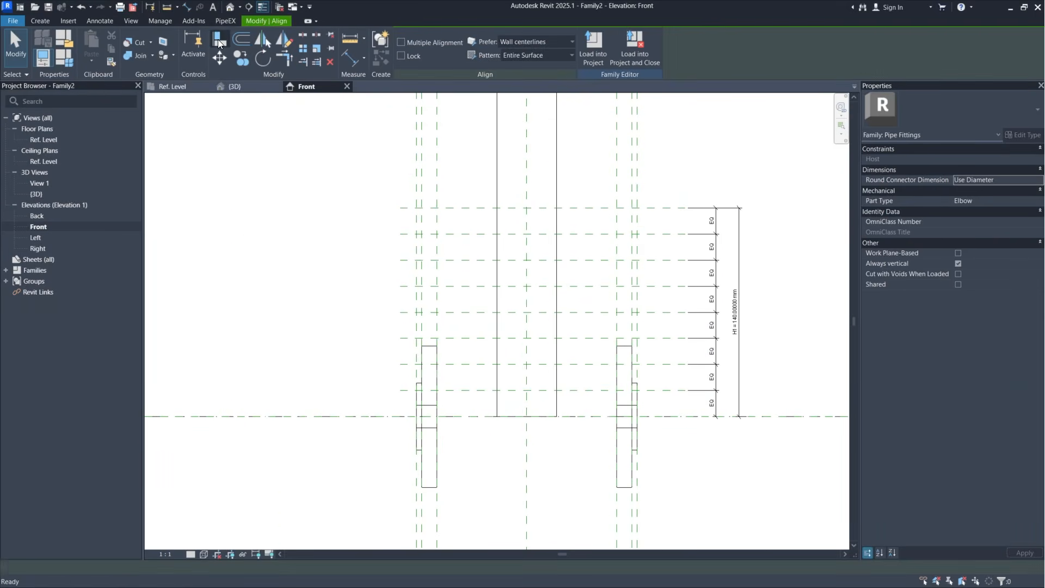
{"action": "middle_click_drag", "start_coordinate": [596, 155], "coordinate": [581, 317]}
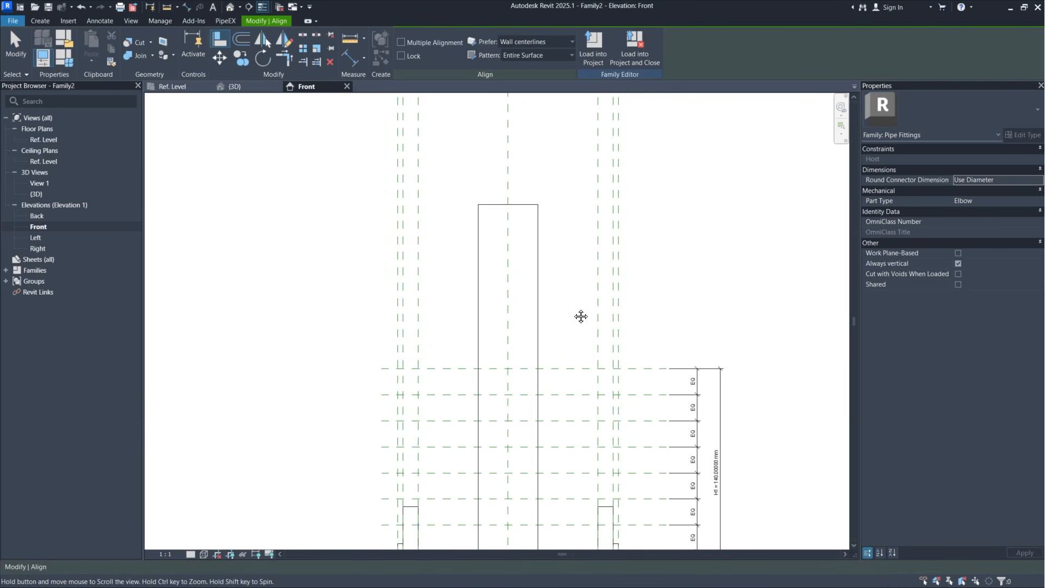
{"action": "scroll", "coordinate": [548, 256], "scroll_direction": "down", "scroll_amount": 1}
{"action": "scroll", "coordinate": [518, 494], "scroll_direction": "up", "scroll_amount": 1}
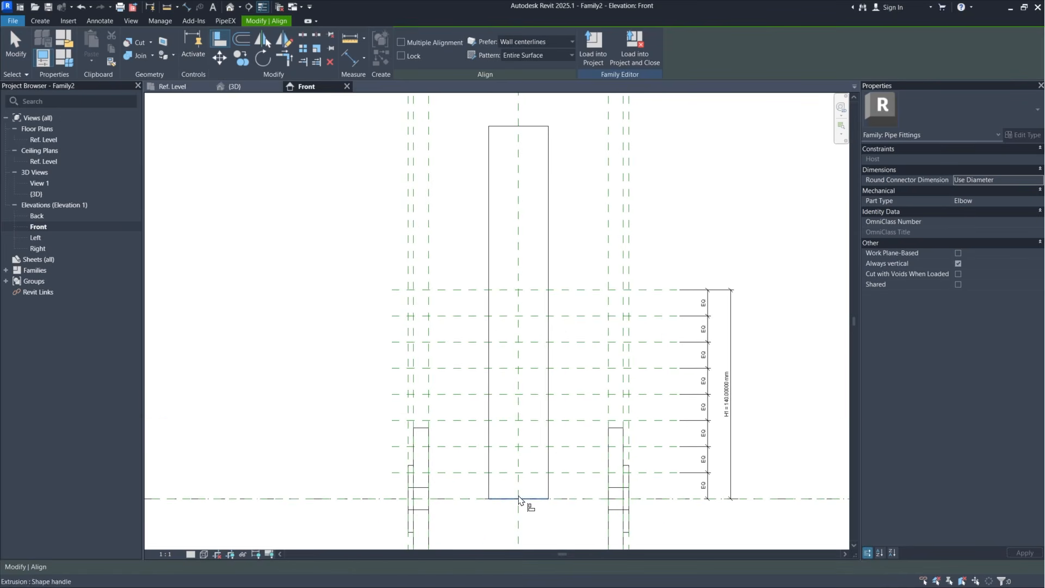
{"action": "left_click", "coordinate": [572, 447]}
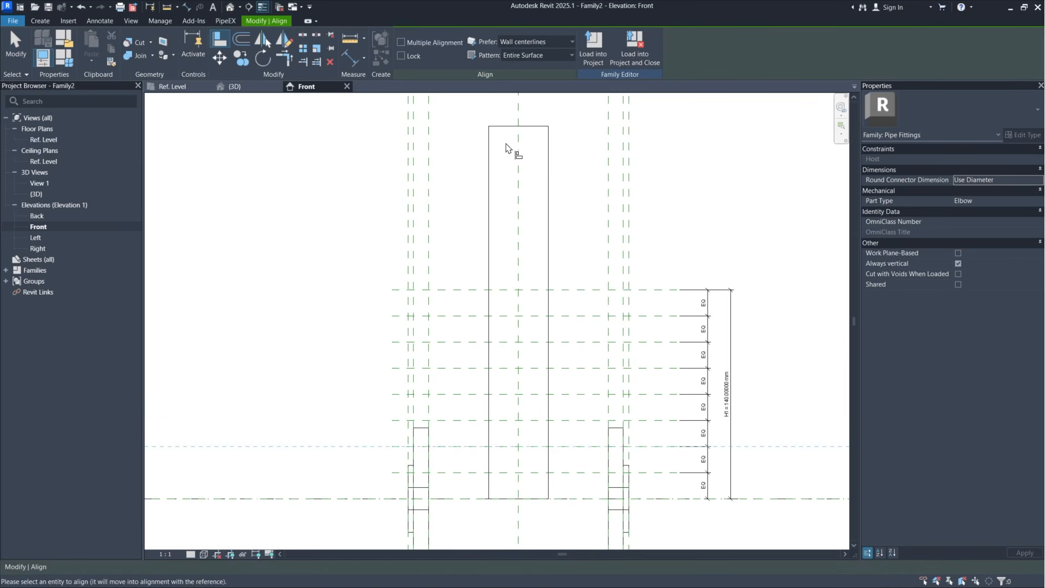
{"action": "left_click", "coordinate": [537, 127]}
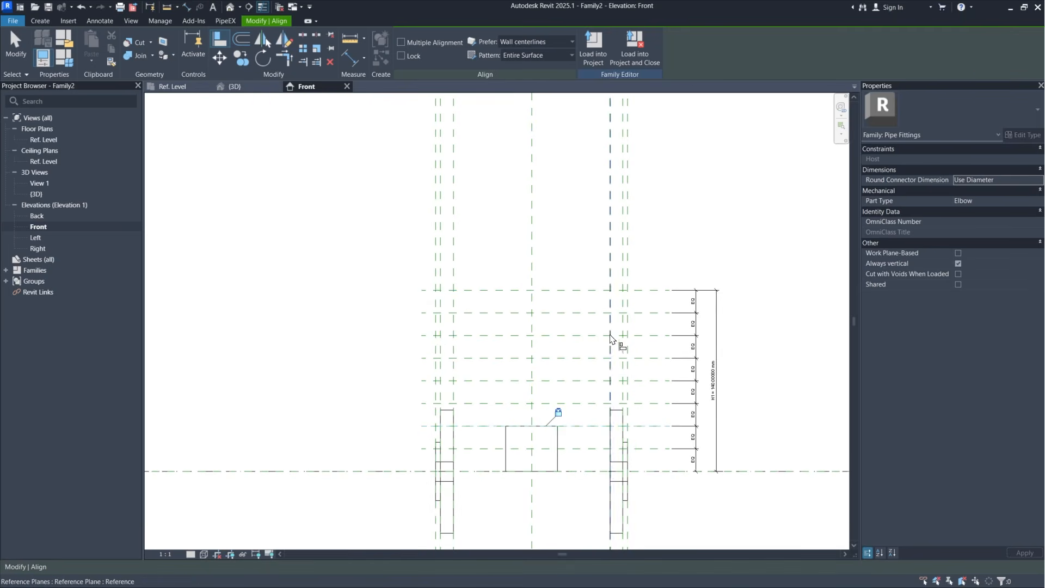
{"action": "scroll", "coordinate": [561, 392], "scroll_direction": "up", "scroll_amount": 2}
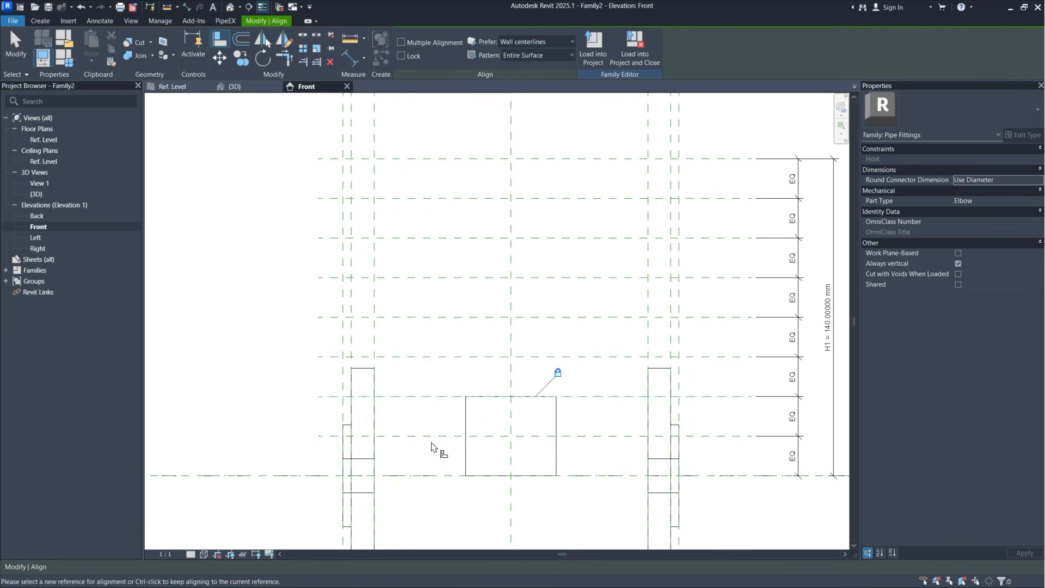
Step: Align the bottom face of the central extrusion to the Ref. Level and lock the alignment
{"action": "left_click", "coordinate": [231, 482]}
{"action": "left_click", "coordinate": [546, 477]}
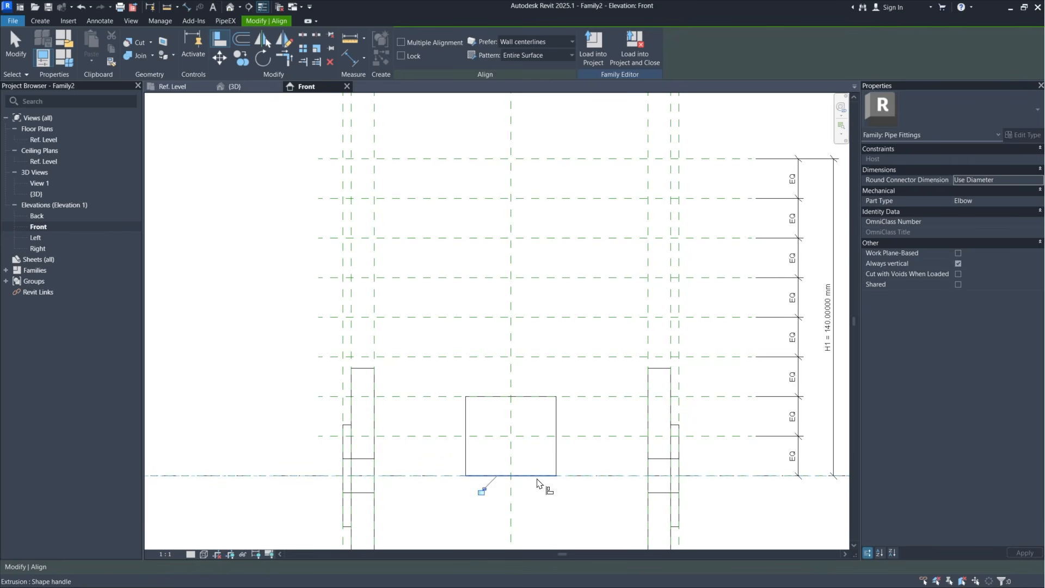
{"action": "left_click", "coordinate": [482, 491]}
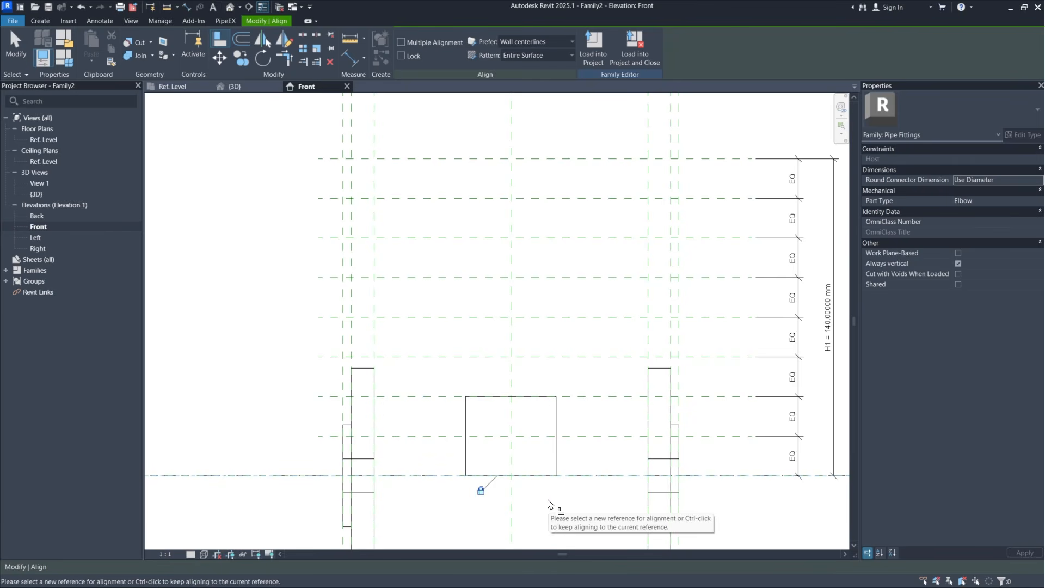
{"action": "key", "text": "Escape"}
Step: Draw two horizontal reference planes below the Ref. Level, the first about 19 mm below it and the second 20 mm further down
{"action": "middle_click_drag", "start_coordinate": [548, 504], "coordinate": [526, 300]}
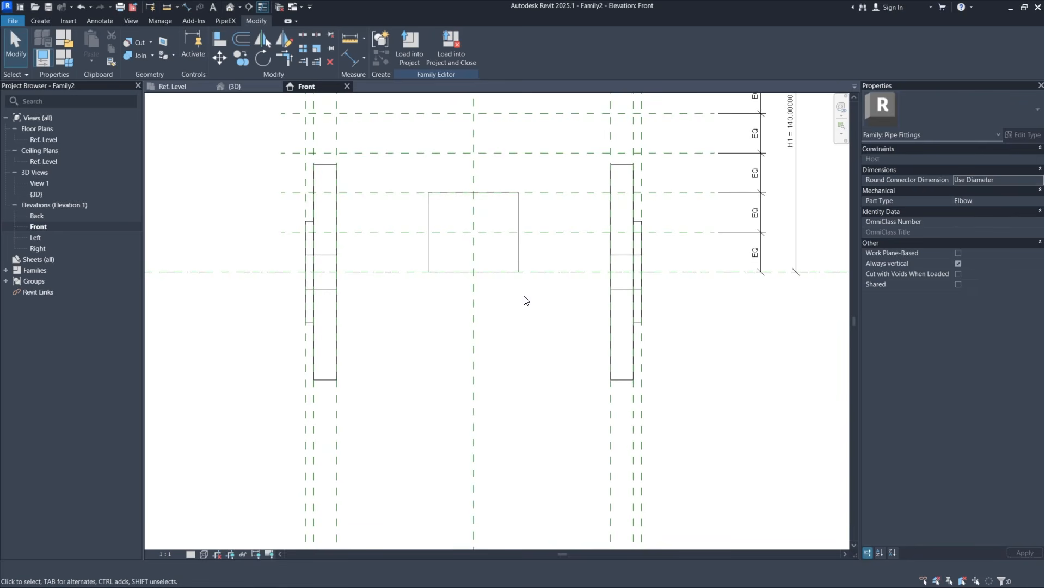
{"action": "left_click", "coordinate": [40, 21]}
{"action": "left_click", "coordinate": [616, 55]}
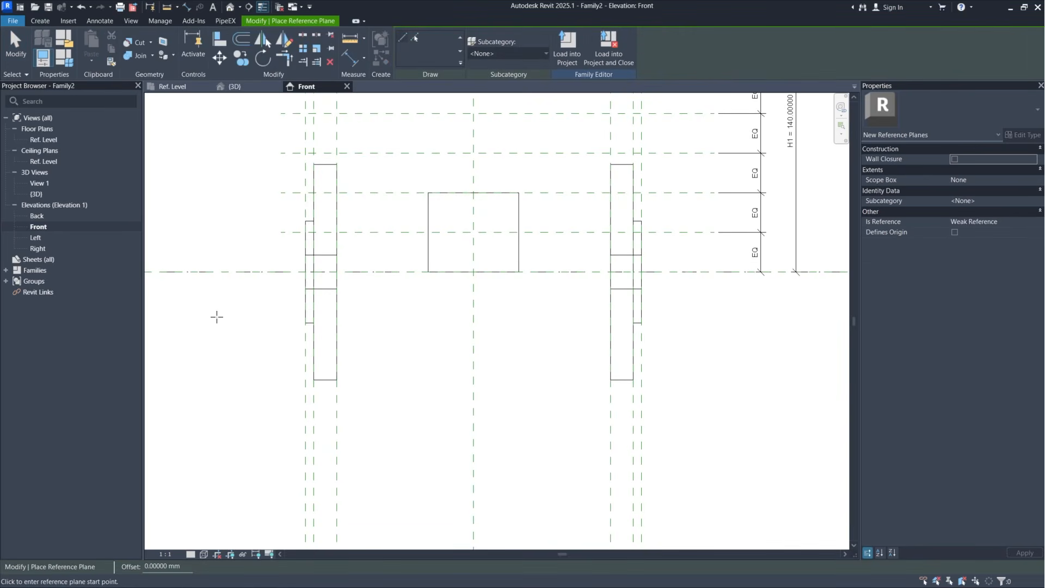
{"action": "left_click", "coordinate": [184, 315]}
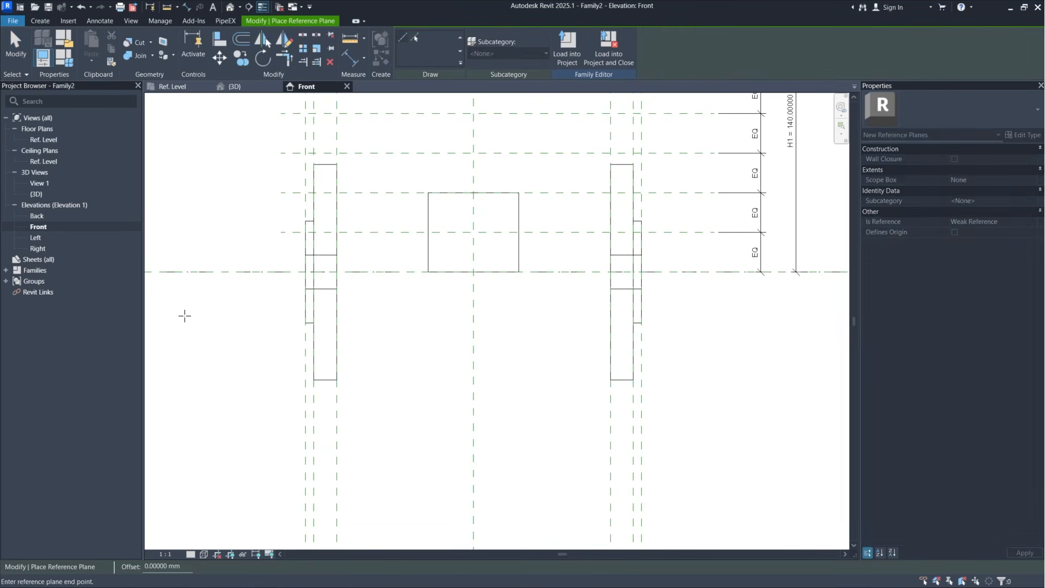
{"action": "left_click", "coordinate": [775, 315]}
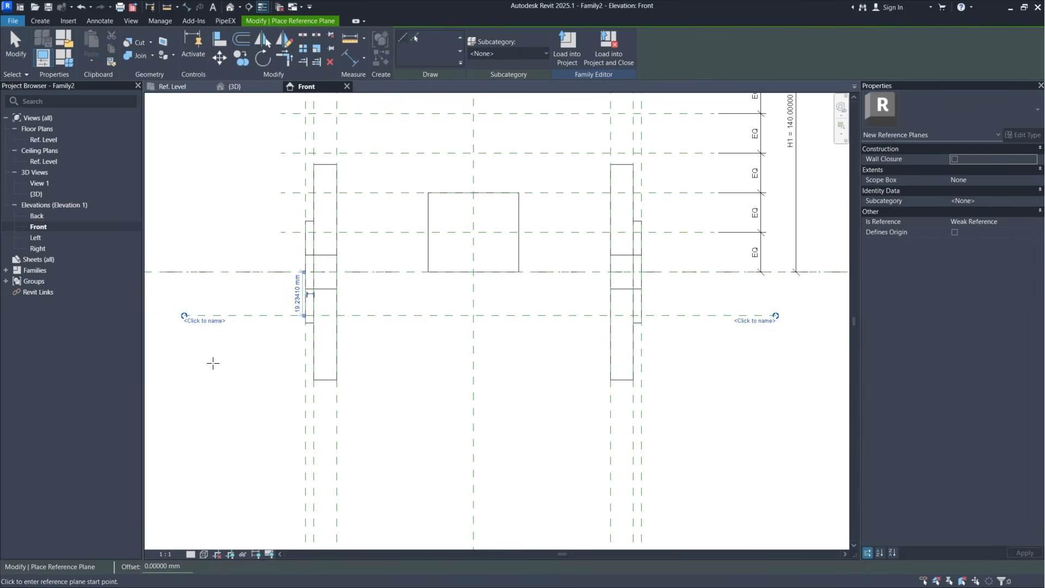
{"action": "left_click", "coordinate": [184, 361]}
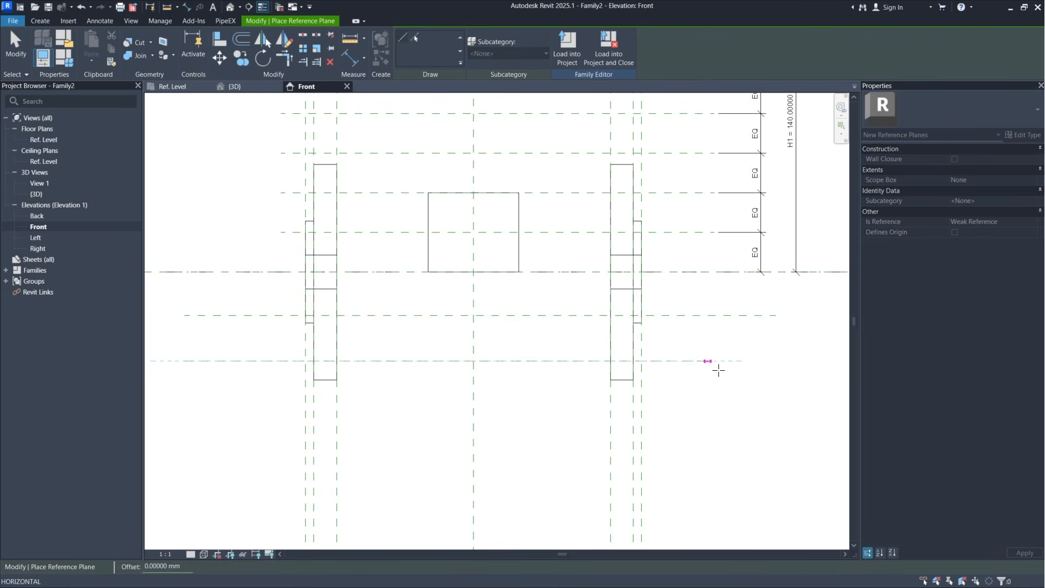
{"action": "left_click", "coordinate": [777, 361]}
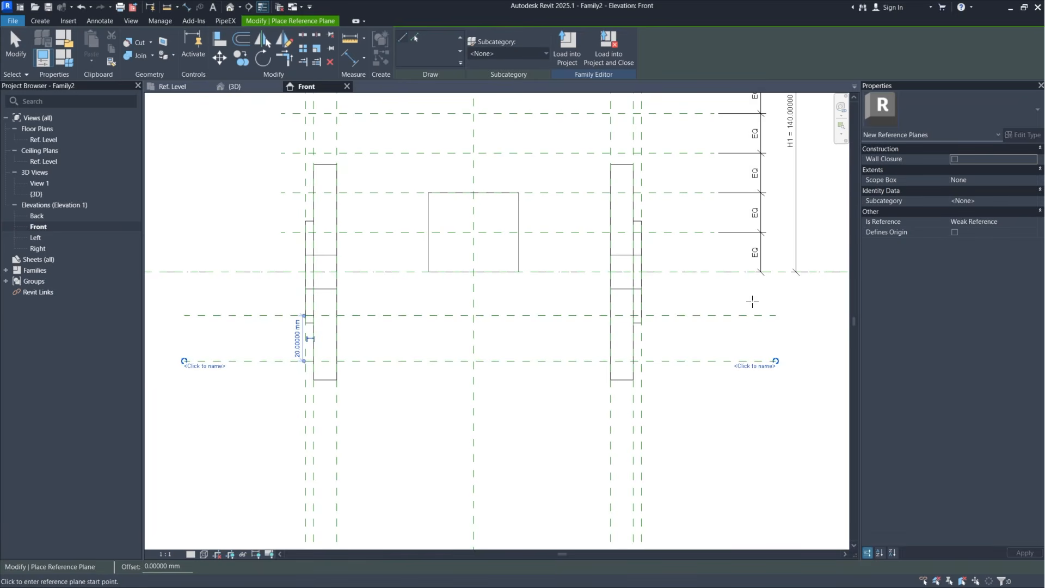
{"action": "key", "text": "Escape"}
Step: Nudge the two reference planes below the Ref. Level upward to about 17 mm and 33 mm beneath it
{"action": "left_click", "coordinate": [739, 318]}
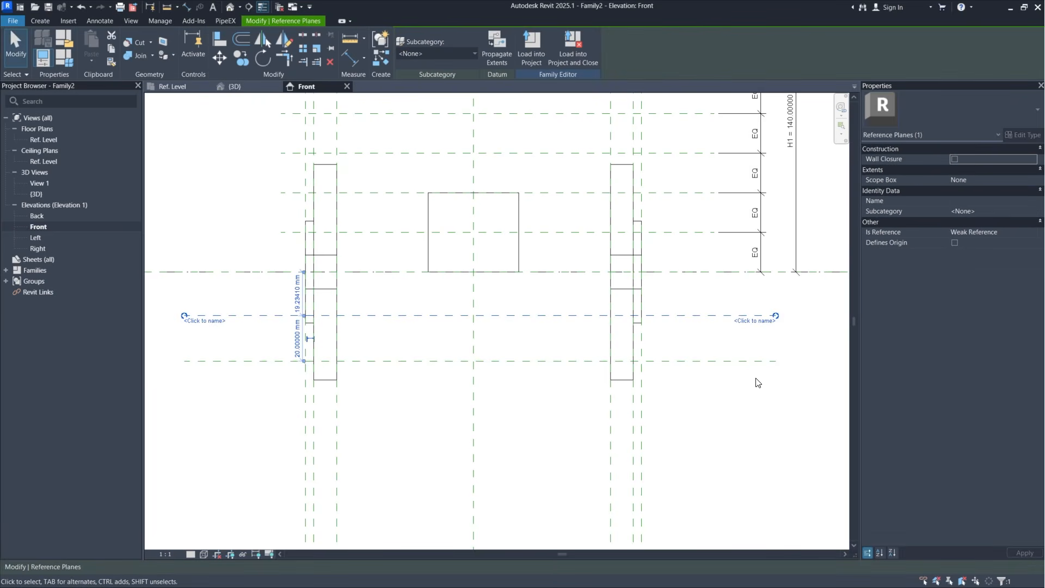
{"action": "key", "text": "Up"}
{"action": "key", "text": "Up"}
{"action": "left_click", "coordinate": [748, 362]}
{"action": "left_click_drag", "start_coordinate": [748, 362], "coordinate": [768, 339]}
{"action": "left_click", "coordinate": [793, 336]}
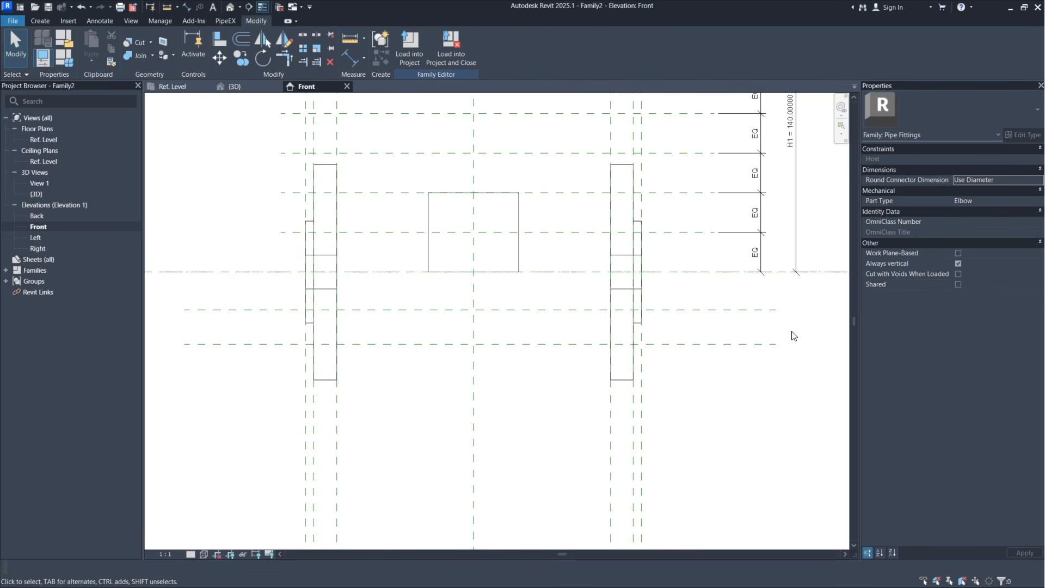
{"action": "left_click", "coordinate": [727, 344]}
{"action": "key", "text": "Down"}
{"action": "left_click", "coordinate": [809, 292]}
Step: Add an aligned dimension between the Ref. Level and the first reference plane below it
{"action": "left_click", "coordinate": [358, 60]}
{"action": "middle_click_drag", "start_coordinate": [777, 315], "coordinate": [647, 379]}
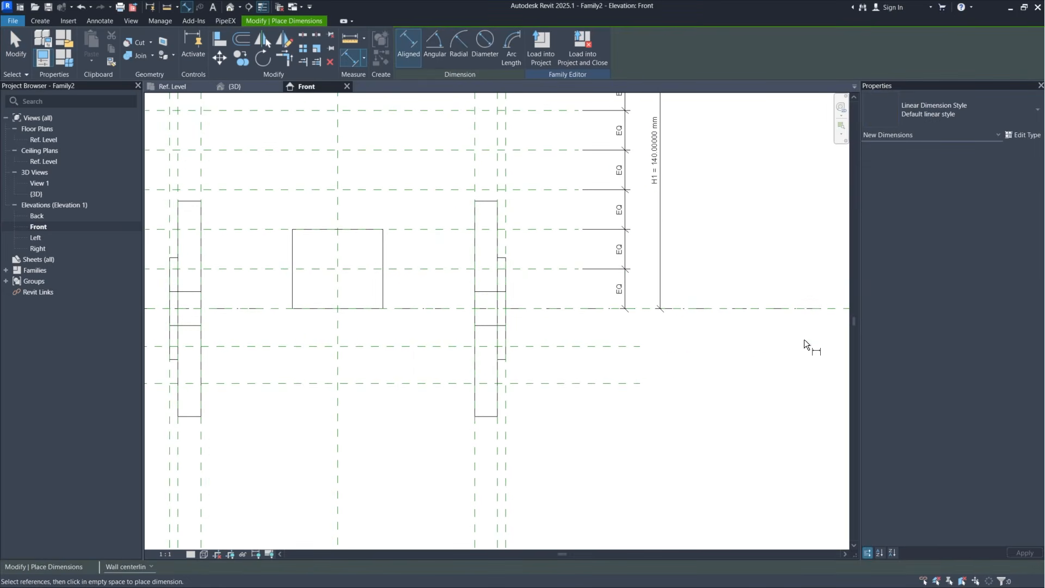
{"action": "left_click", "coordinate": [822, 308]}
{"action": "left_click", "coordinate": [615, 348]}
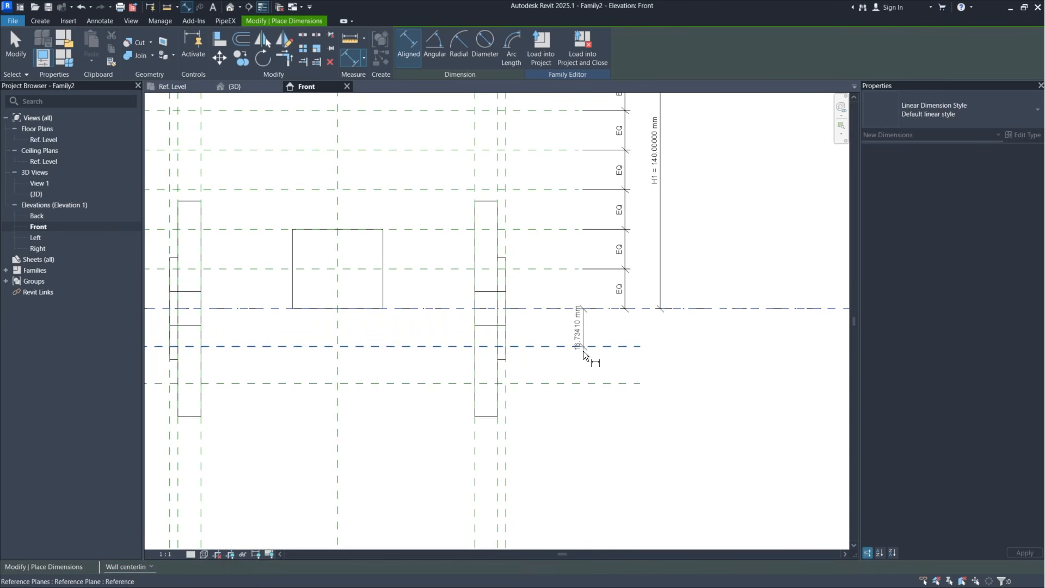
{"action": "left_click", "coordinate": [581, 361]}
{"action": "key", "text": "Escape"}
{"action": "key", "text": "Escape"}
Step: Label the dimension below the Ref. Level with a new instance family parameter named _Height Module Size
{"action": "middle_click_drag", "start_coordinate": [647, 332], "coordinate": [655, 379]}
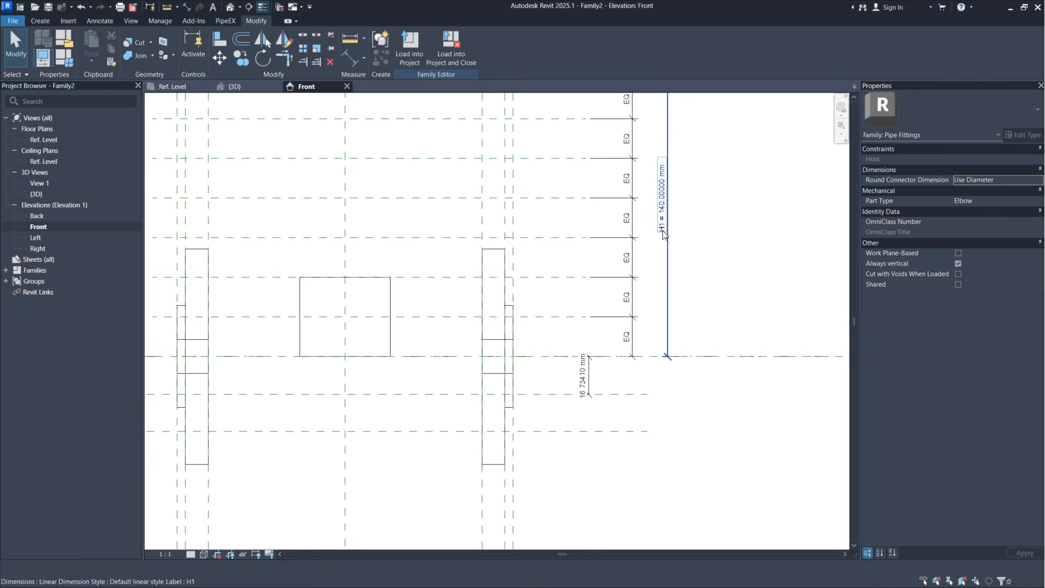
{"action": "left_click", "coordinate": [591, 382]}
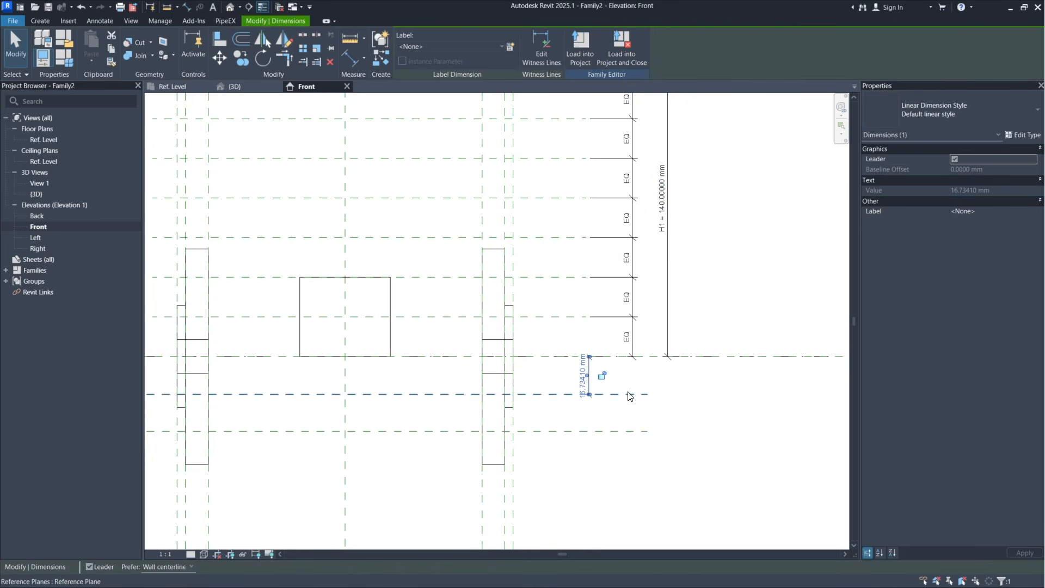
{"action": "left_click", "coordinate": [511, 48]}
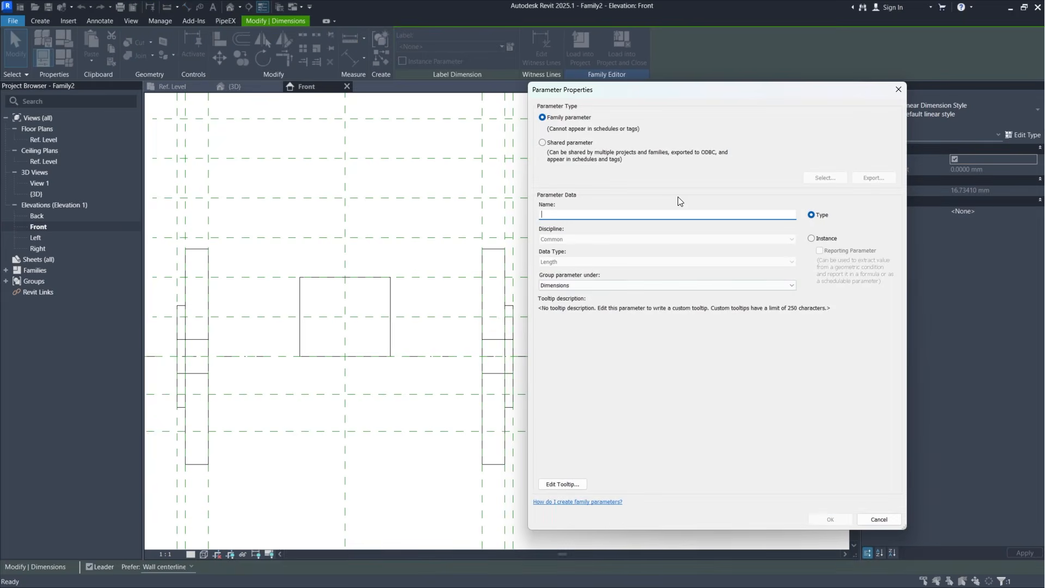
{"action": "type", "text": "_Hei"}
{"action": "type", "text": "ght Module Size"}
{"action": "left_click", "coordinate": [828, 238]}
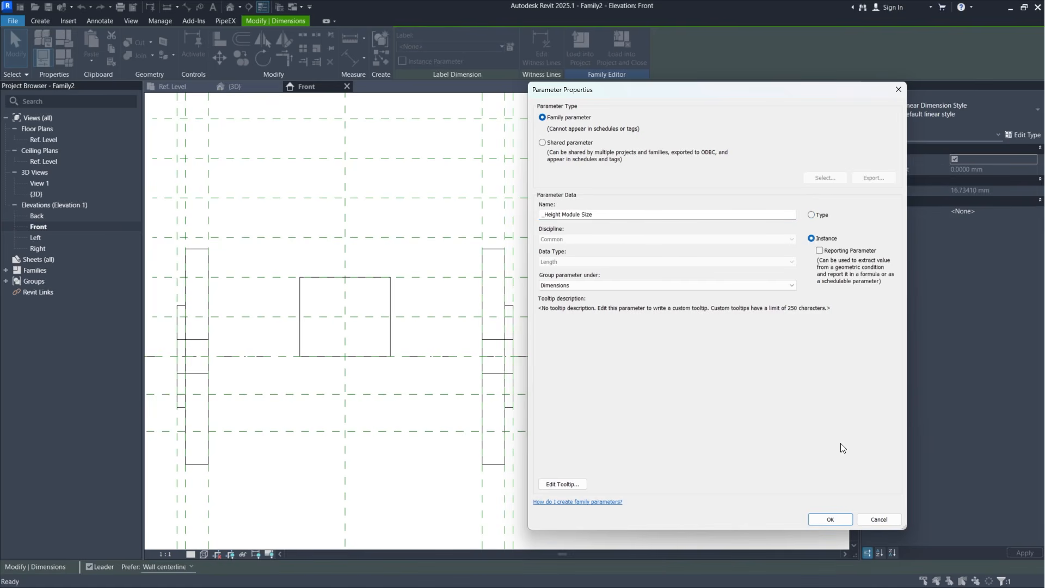
{"action": "left_click", "coordinate": [829, 520]}
{"action": "left_click", "coordinate": [735, 437]}
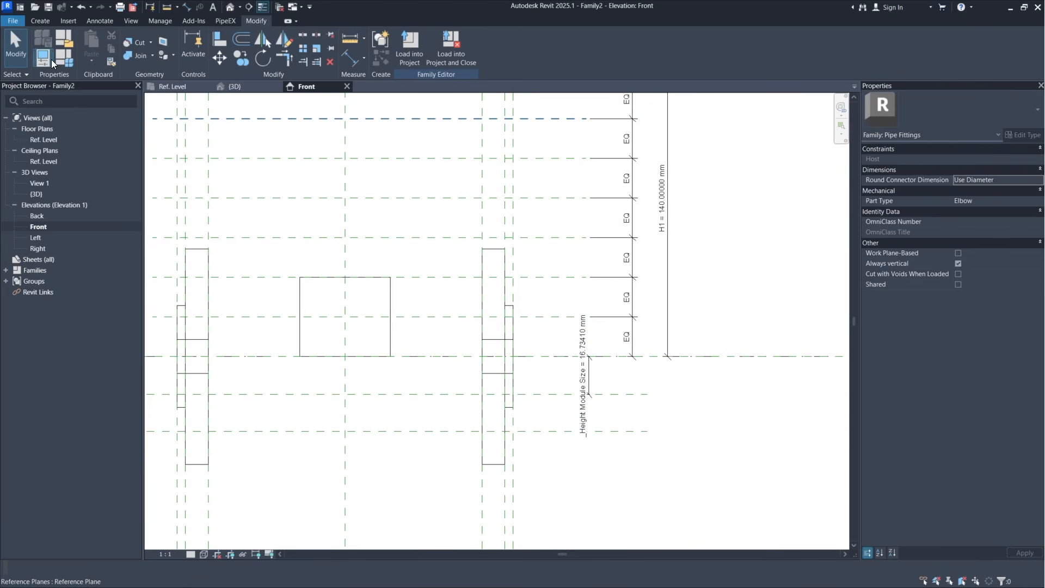
Step: Set the formula of the _Height Module Size parameter to H1/8 in Family Types and apply it to the family
{"action": "left_click", "coordinate": [65, 56]}
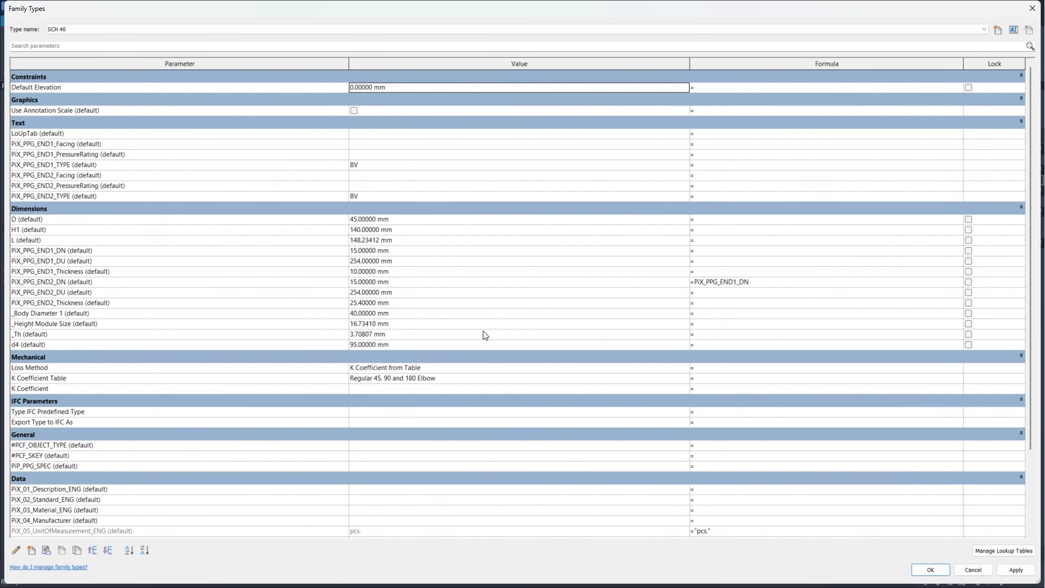
{"action": "left_click", "coordinate": [711, 321]}
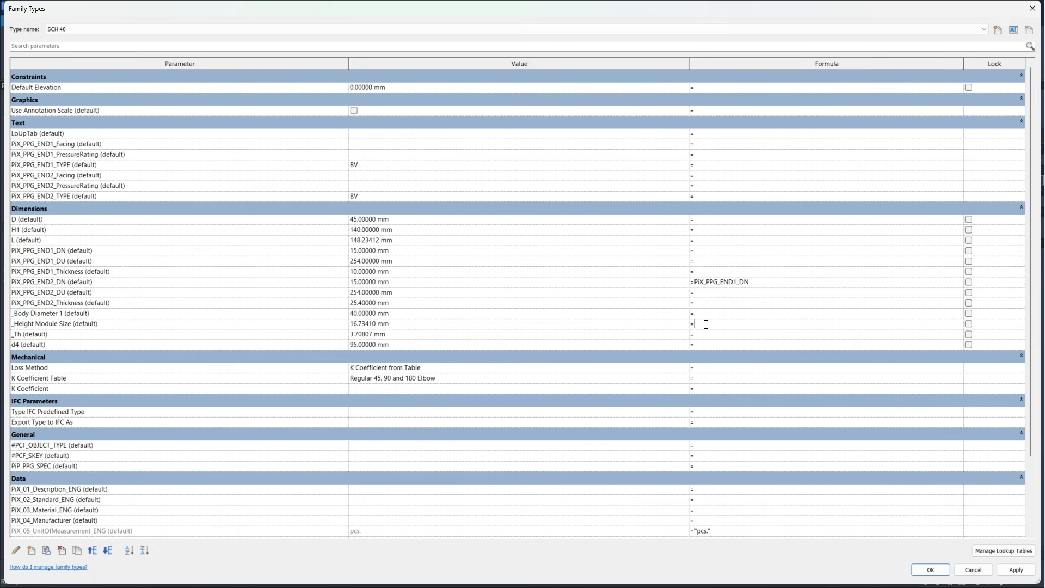
{"action": "type", "text": "H1/8"}
{"action": "left_click", "coordinate": [1012, 570]}
{"action": "left_click", "coordinate": [946, 572]}
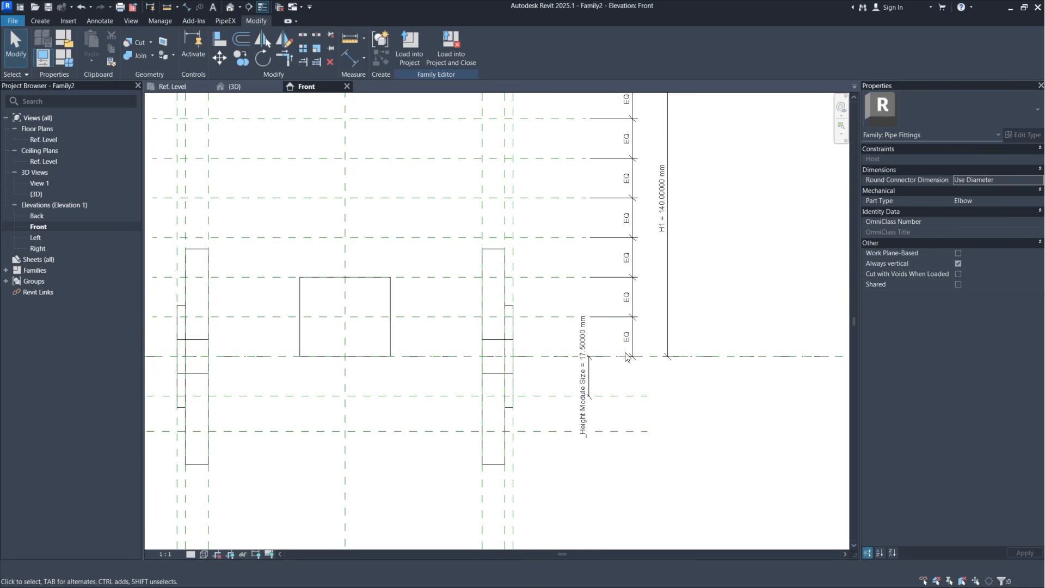
Step: Dimension the Ref. Level and the two reference planes below it in one string and apply the equality constraint (EQ)
{"action": "middle_click_drag", "start_coordinate": [737, 173], "coordinate": [744, 247]}
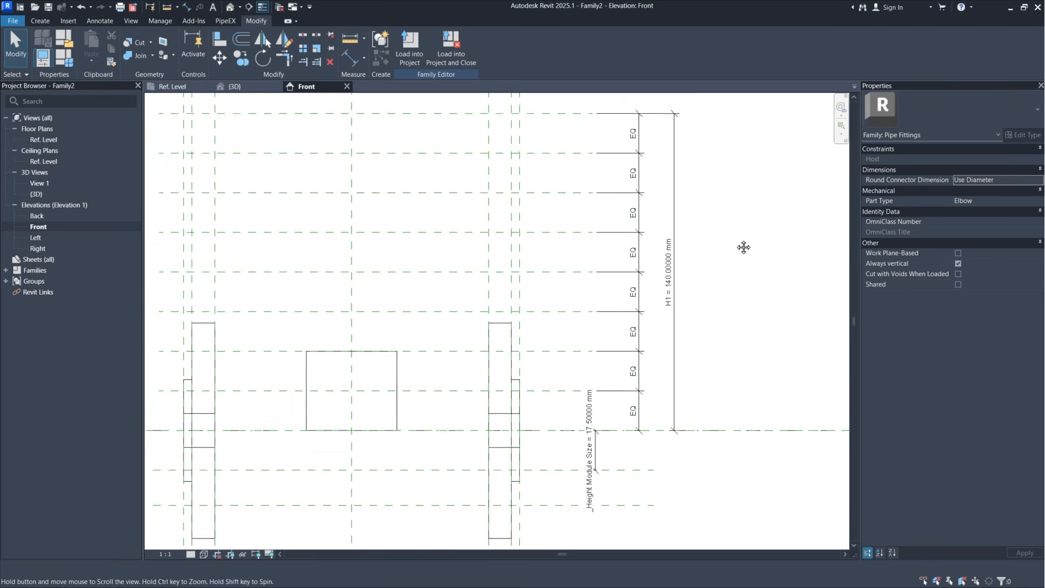
{"action": "middle_click_drag", "start_coordinate": [693, 379], "coordinate": [691, 349]}
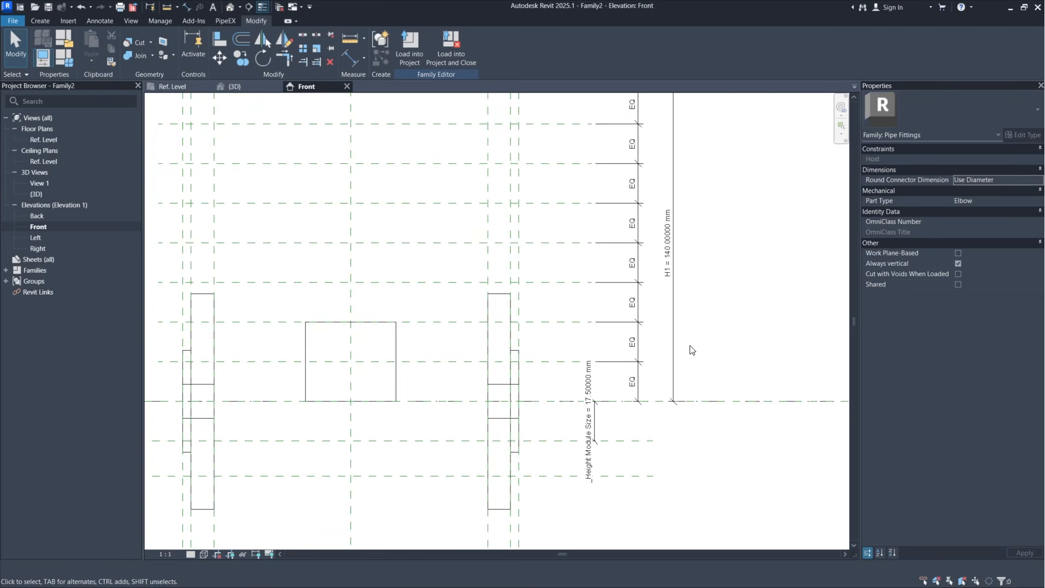
{"action": "middle_click_drag", "start_coordinate": [670, 422], "coordinate": [692, 367]}
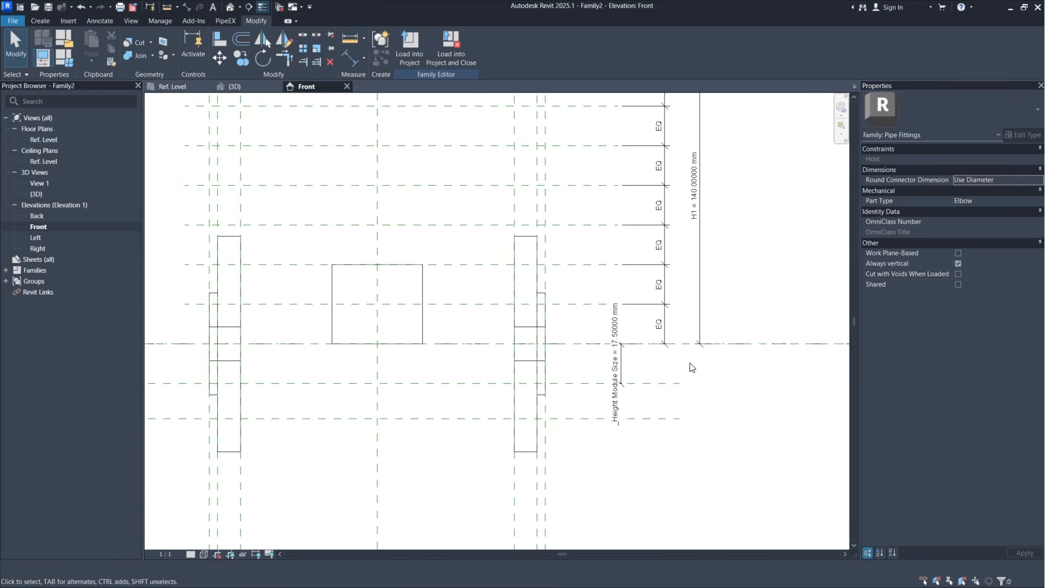
{"action": "left_click", "coordinate": [349, 61]}
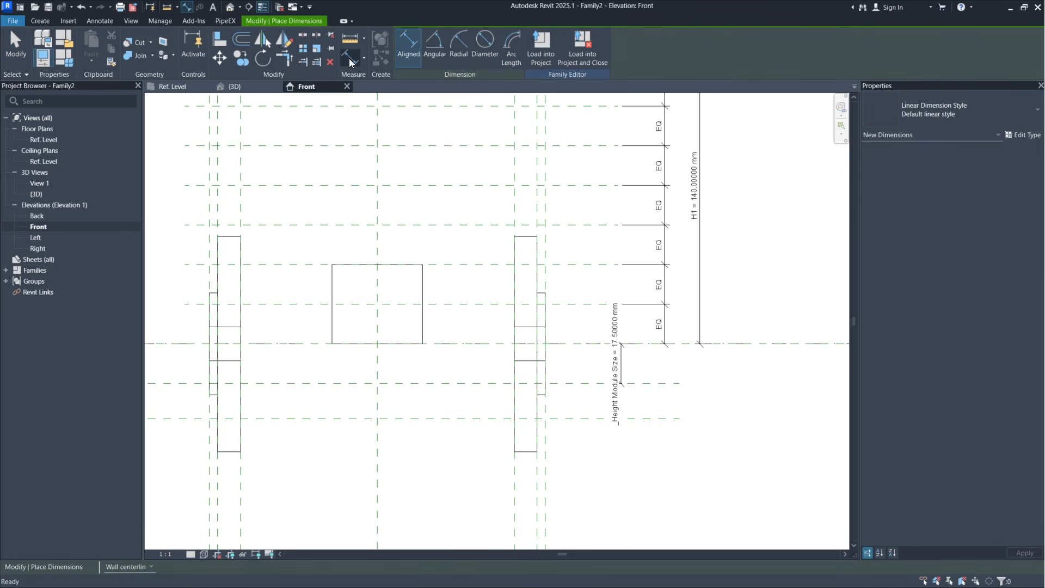
{"action": "left_click", "coordinate": [740, 345]}
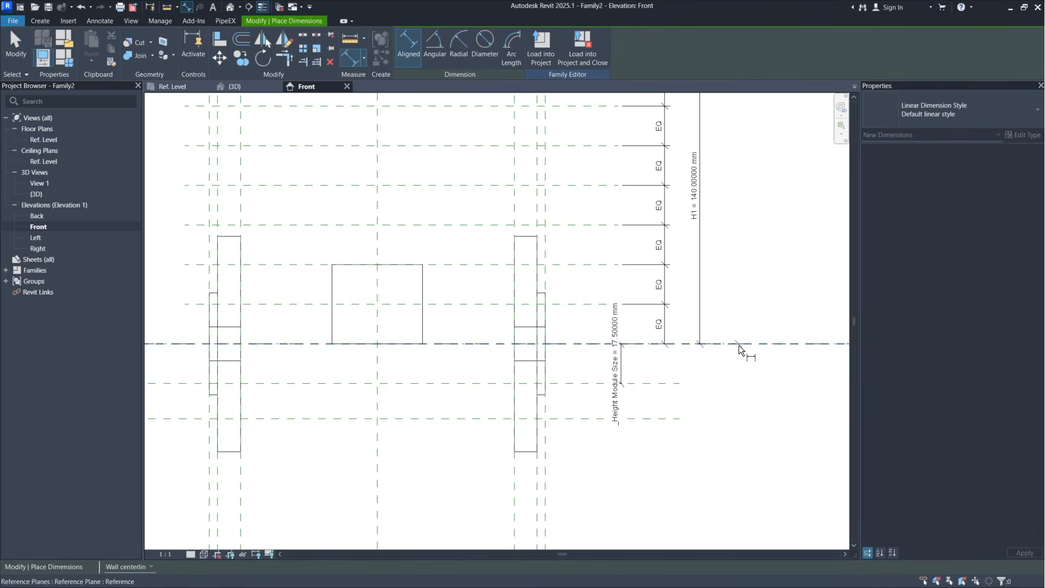
{"action": "left_click", "coordinate": [678, 384]}
{"action": "left_click", "coordinate": [672, 417]}
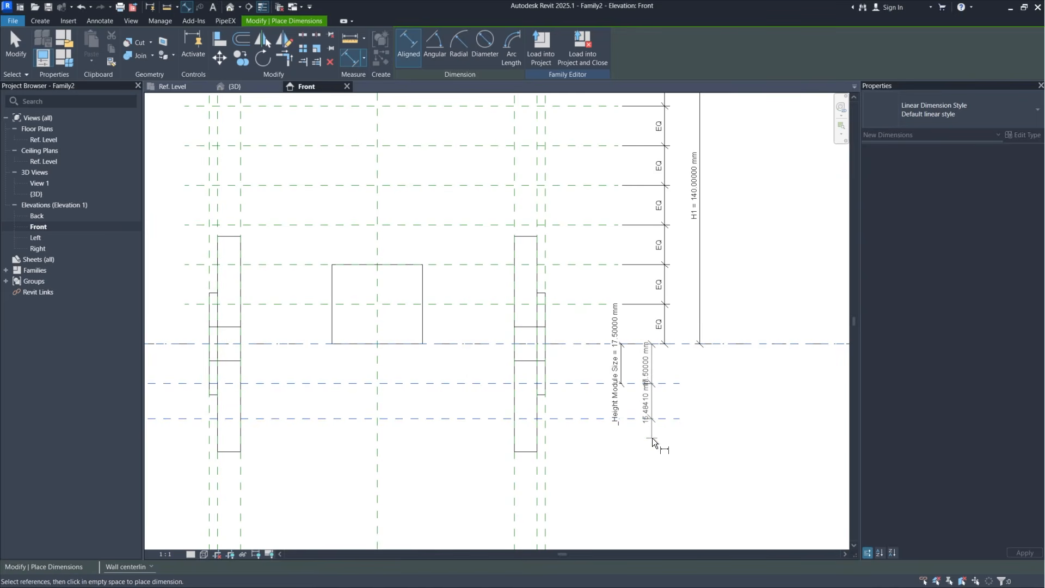
{"action": "left_click", "coordinate": [652, 438]}
{"action": "left_click", "coordinate": [680, 382]}
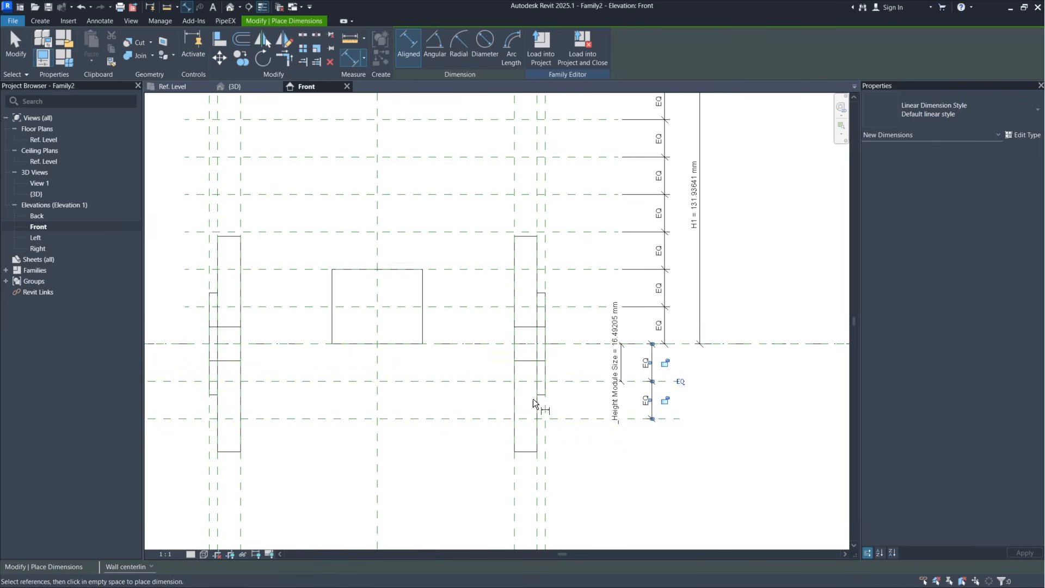
{"action": "key", "text": "Escape"}
{"action": "key", "text": "Escape"}
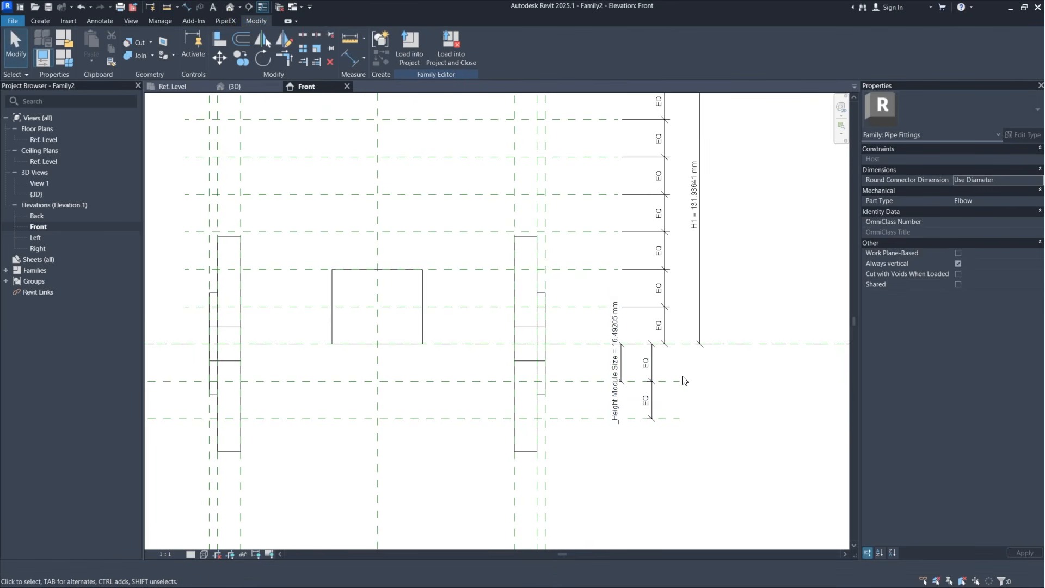
Step: In the Ref. Level plan, start an extrusion and sketch a circle of about 17 mm radius centred on the body's centre point
{"action": "left_click", "coordinate": [173, 86]}
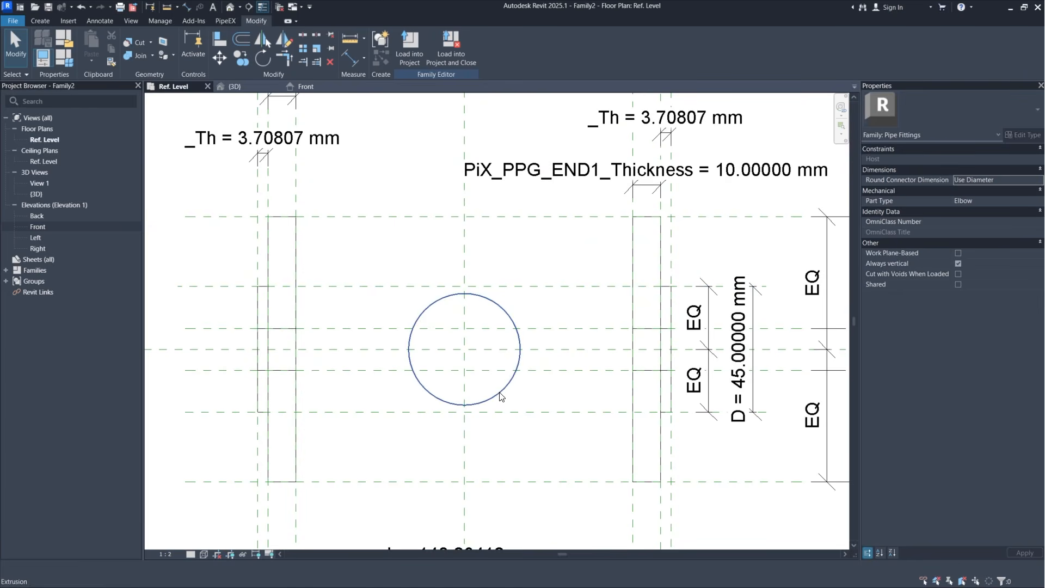
{"action": "middle_click_drag", "start_coordinate": [501, 396], "coordinate": [511, 361]}
{"action": "left_click", "coordinate": [39, 21]}
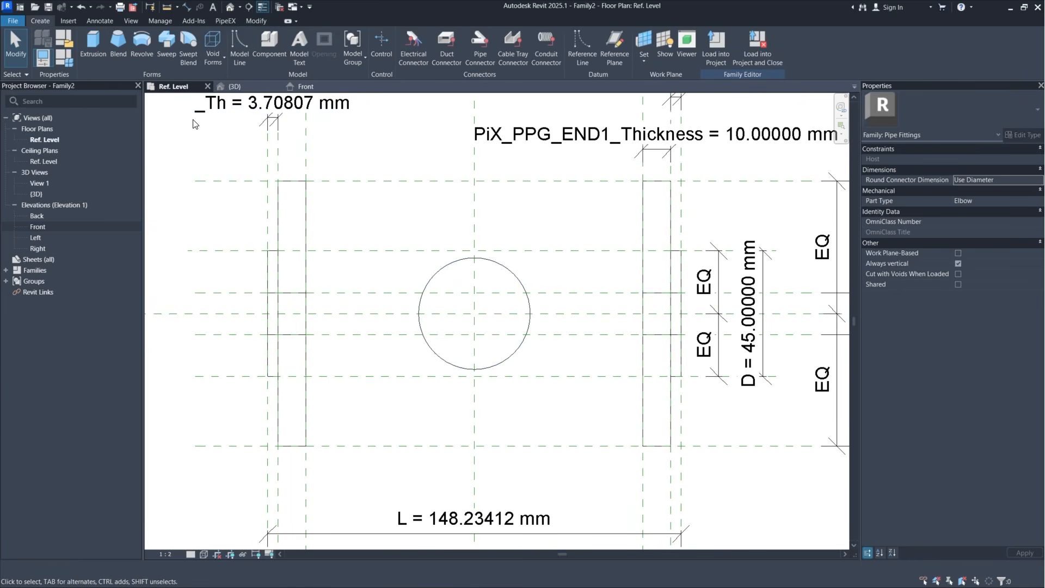
{"action": "left_click", "coordinate": [97, 42]}
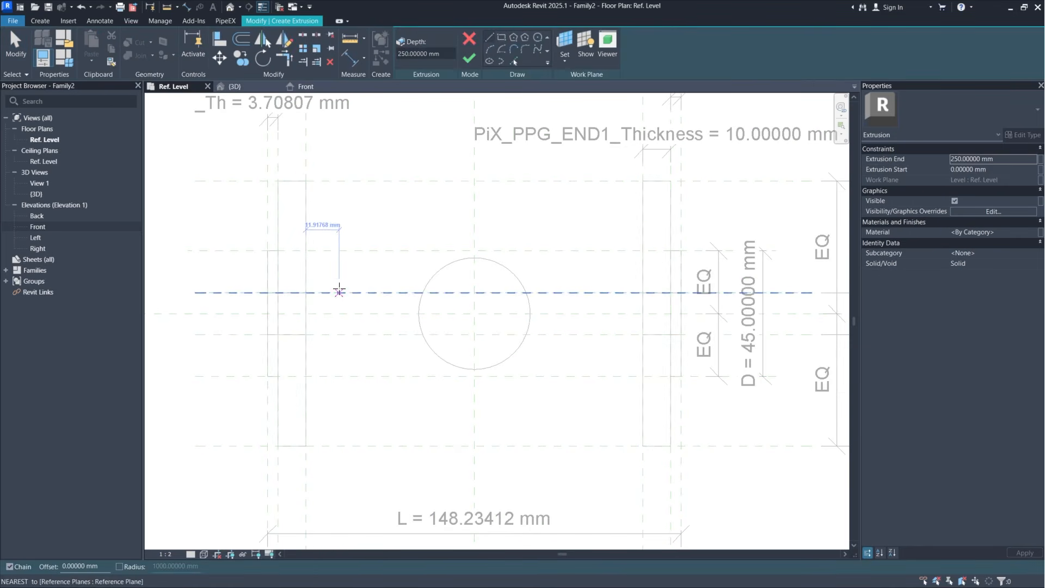
{"action": "left_click", "coordinate": [538, 38]}
{"action": "left_click", "coordinate": [475, 314]}
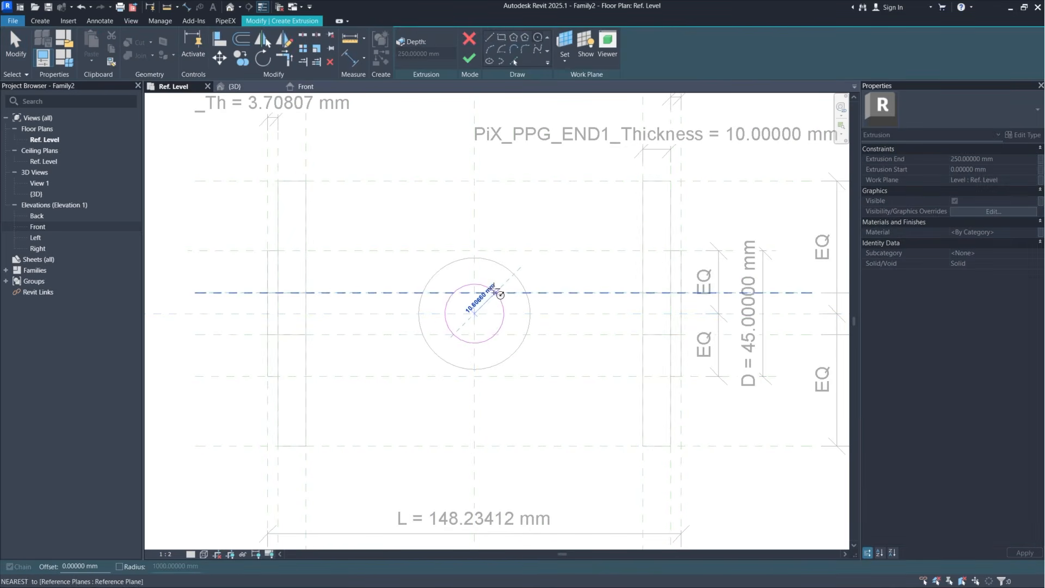
{"action": "scroll", "coordinate": [511, 266], "scroll_direction": "up", "scroll_amount": 2}
{"action": "left_click", "coordinate": [512, 266]}
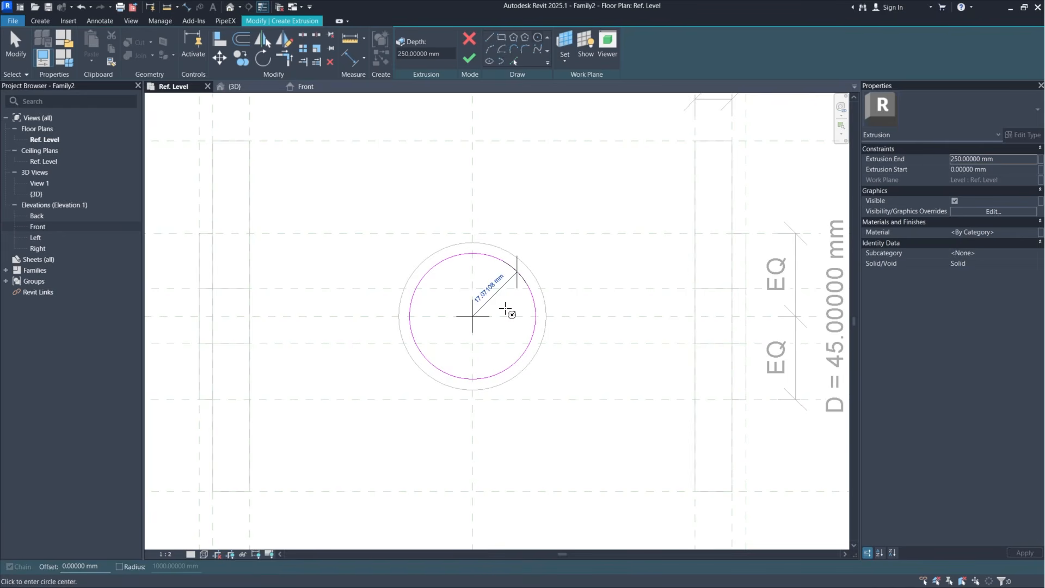
Step: Make the circle's temporary radius dimension permanent and change its style to Diameter
{"action": "left_click", "coordinate": [523, 299]}
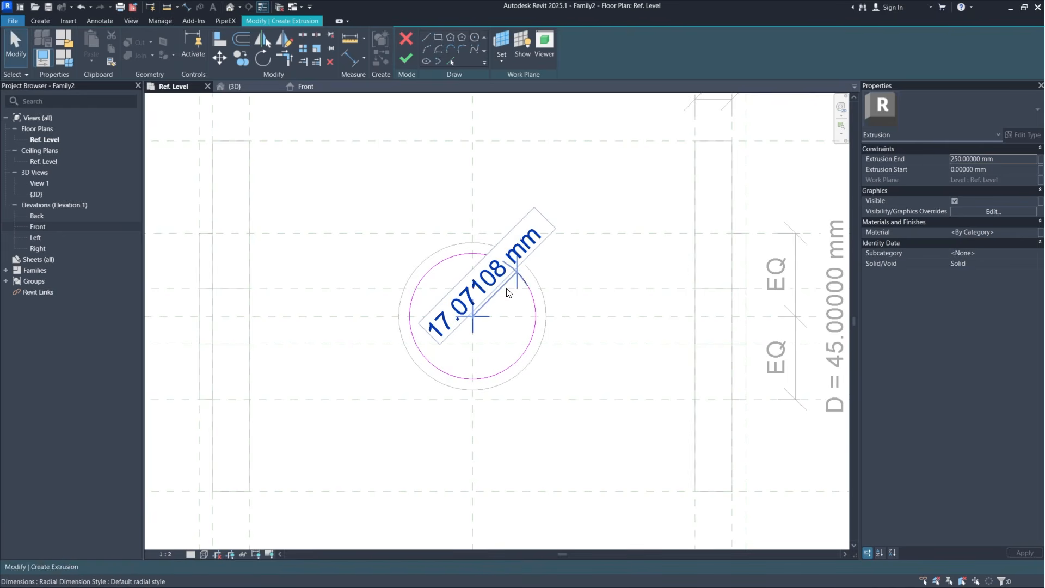
{"action": "left_click", "coordinate": [952, 127]}
{"action": "left_click", "coordinate": [935, 213]}
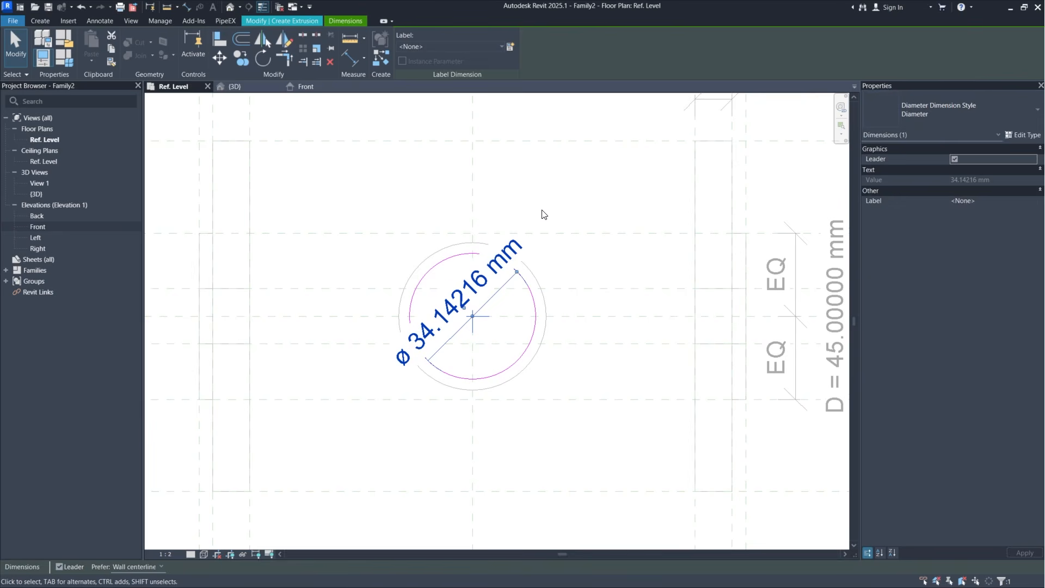
Step: Label the circle's diameter with a new instance family parameter named _Body Diameter 2 and finish the extrusion
{"action": "left_click", "coordinate": [511, 47]}
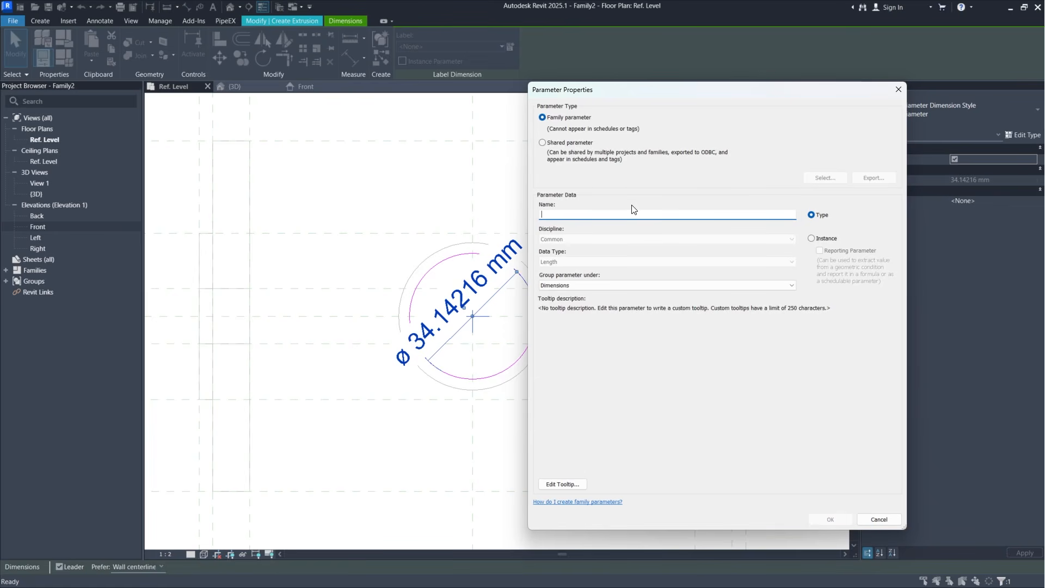
{"action": "type", "text": "_Body Diameter 2"}
{"action": "left_click", "coordinate": [819, 240]}
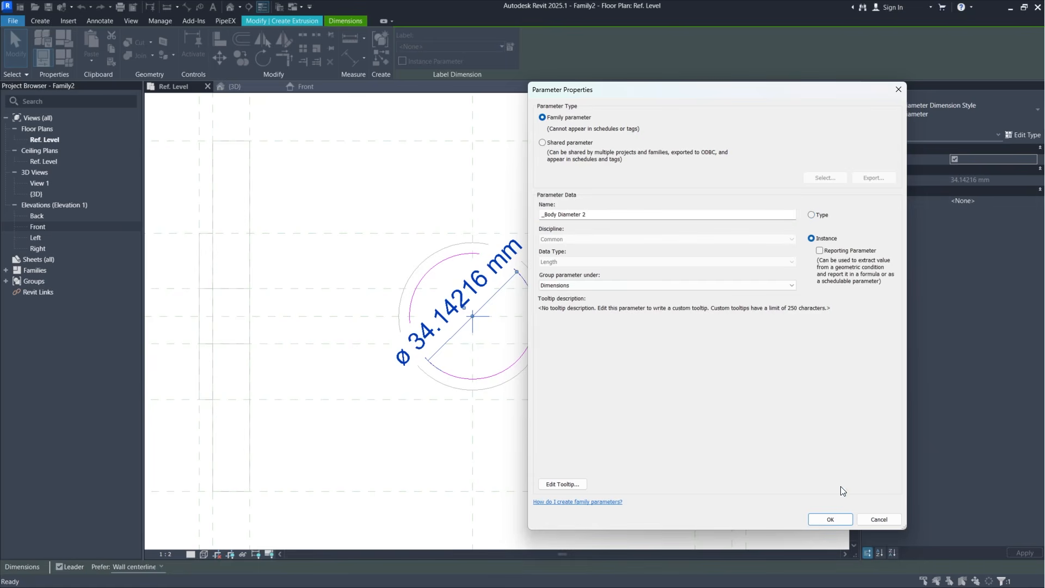
{"action": "left_click", "coordinate": [847, 522]}
{"action": "left_click", "coordinate": [600, 271]}
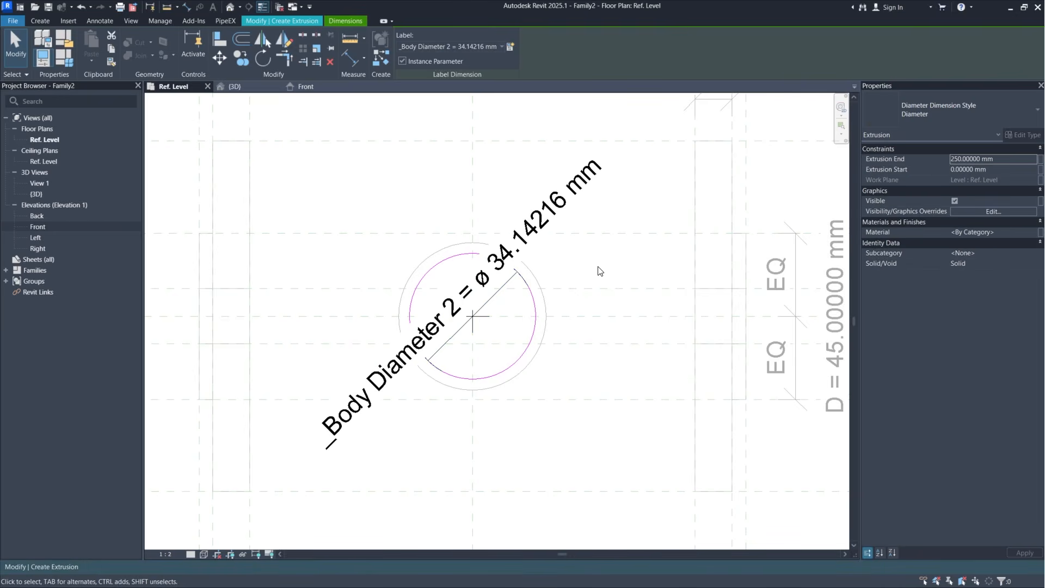
{"action": "left_click", "coordinate": [408, 56]}
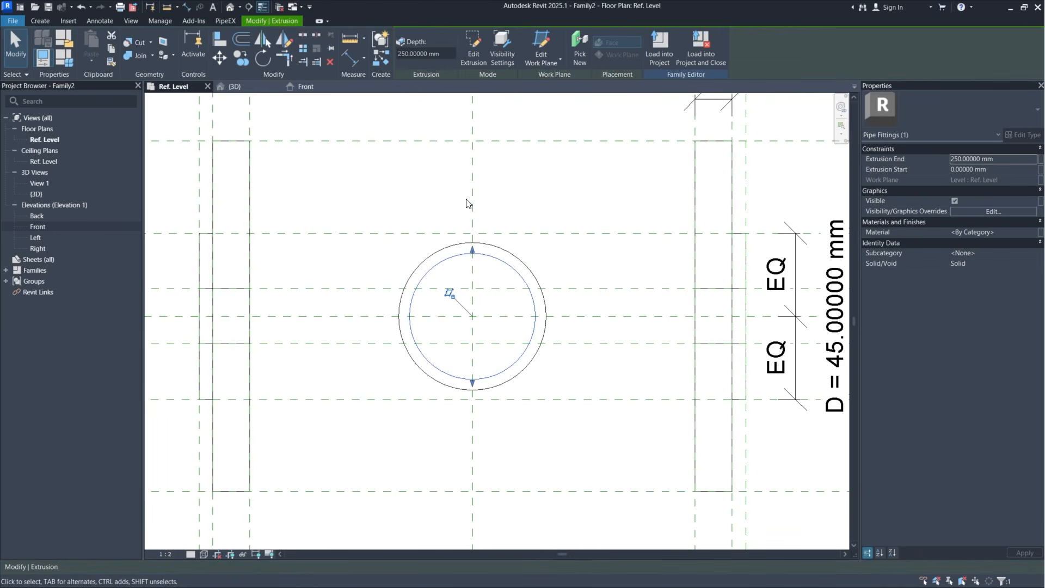
Step: In the Front elevation, stretch the bottom of the new cylinder extrusion below the Ref. Level
{"action": "left_click", "coordinate": [328, 88]}
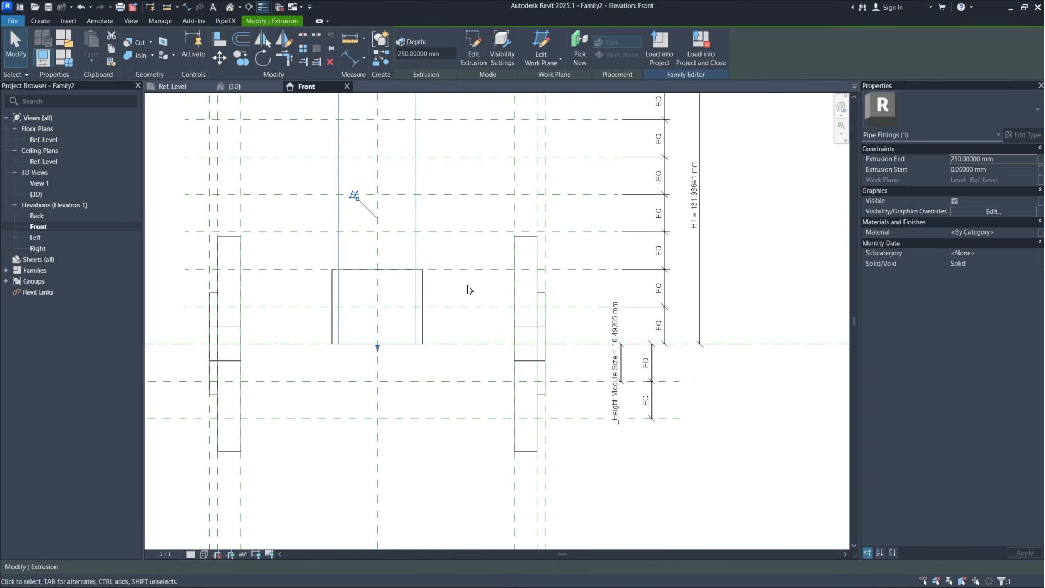
{"action": "scroll", "coordinate": [501, 334], "scroll_direction": "down", "scroll_amount": 3}
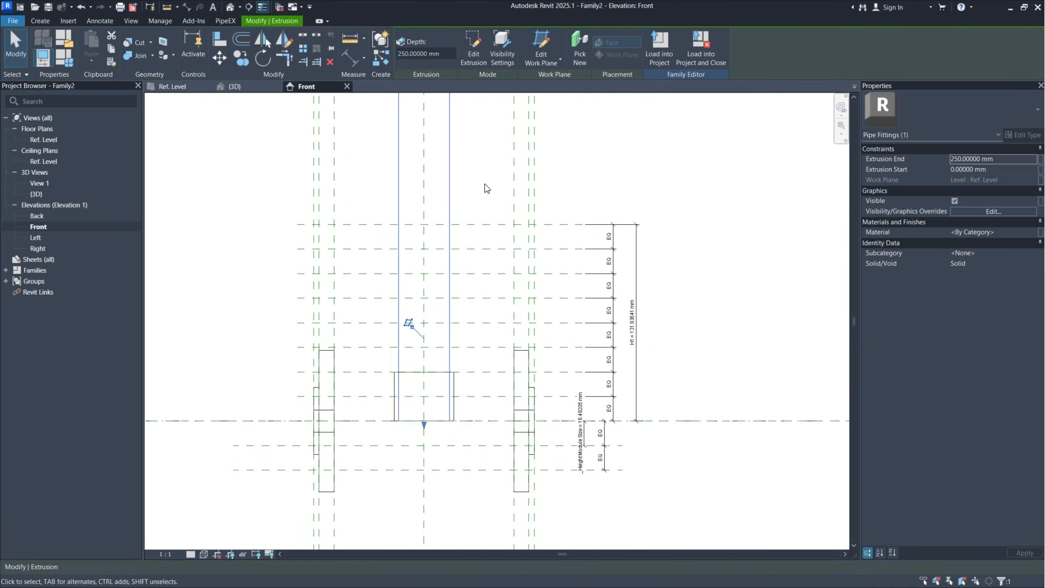
{"action": "mouse_move", "coordinate": [490, 361]}
{"action": "middle_mouse_down"}
{"action": "mouse_move", "coordinate": [518, 452]}
{"action": "mouse_move", "coordinate": [533, 313]}
{"action": "middle_mouse_up"}
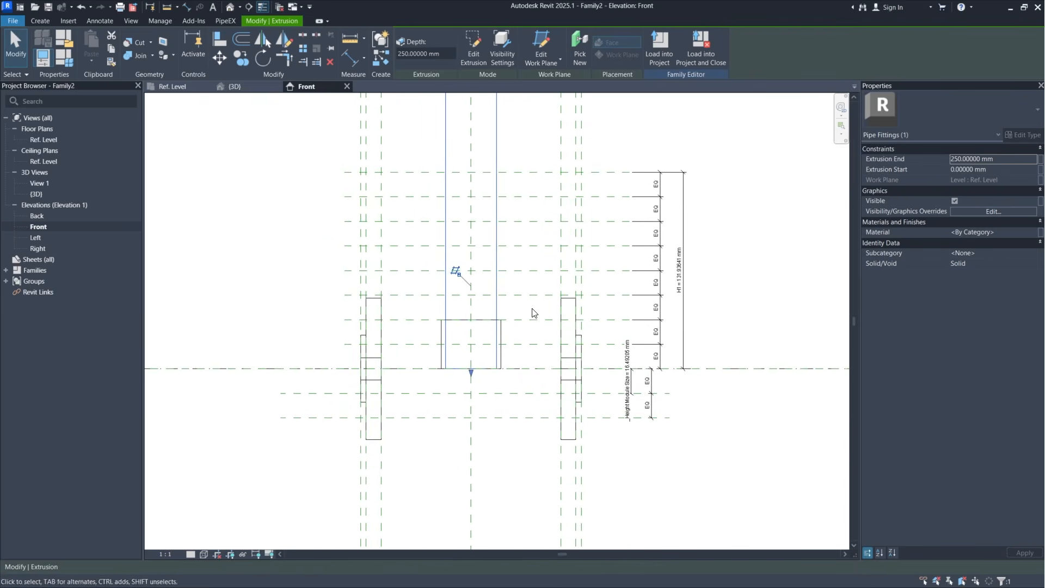
{"action": "scroll", "coordinate": [509, 420], "scroll_direction": "up", "scroll_amount": 2}
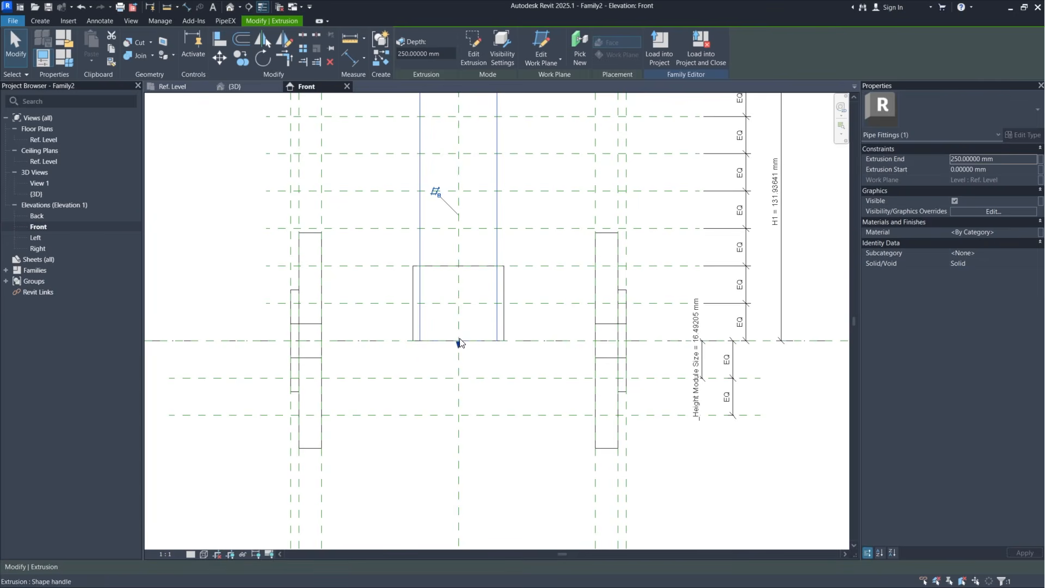
{"action": "left_click_drag", "start_coordinate": [460, 345], "coordinate": [464, 362]}
{"action": "left_click", "coordinate": [535, 356]}
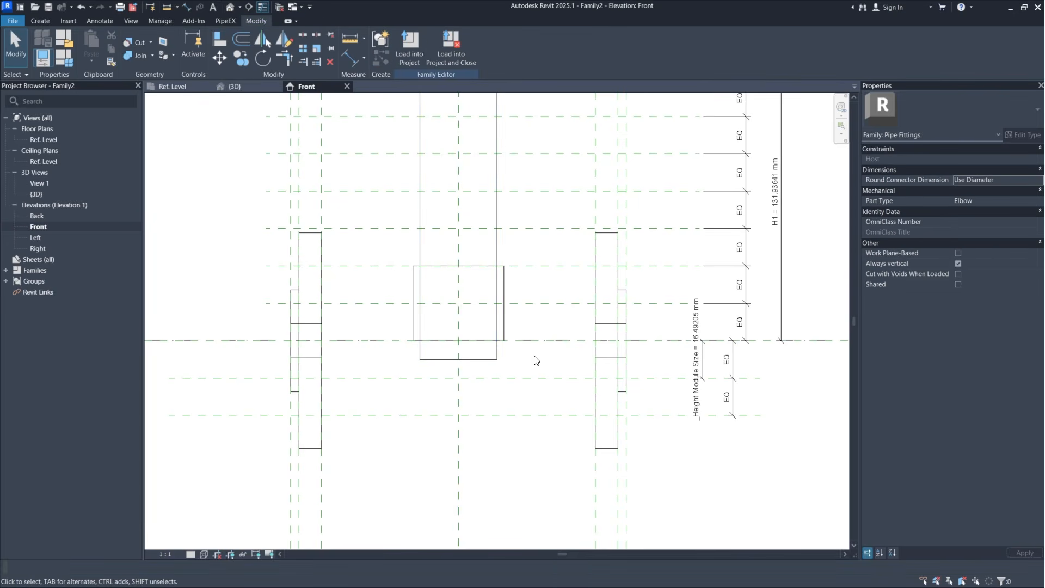
Step: Align the cylinder extrusion's bottom face to the second reference plane below the Ref. Level and lock it
{"action": "left_click", "coordinate": [220, 41]}
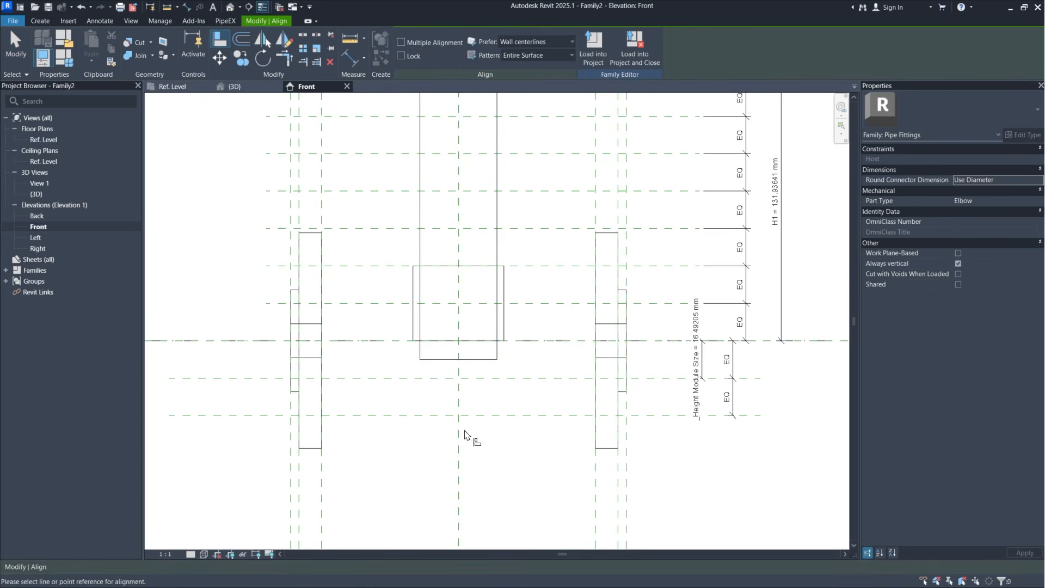
{"action": "left_click", "coordinate": [479, 378]}
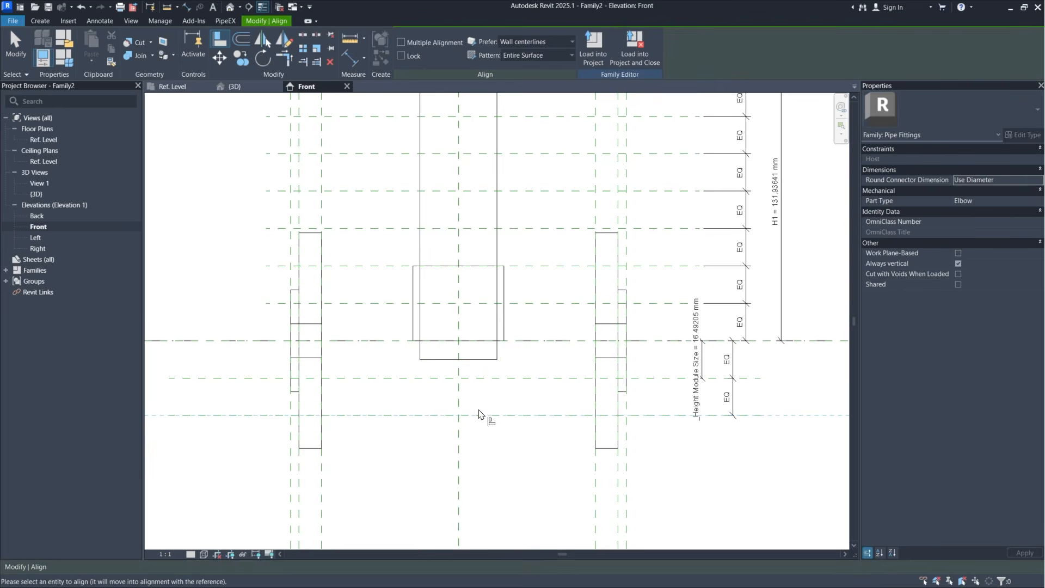
{"action": "left_click", "coordinate": [477, 361]}
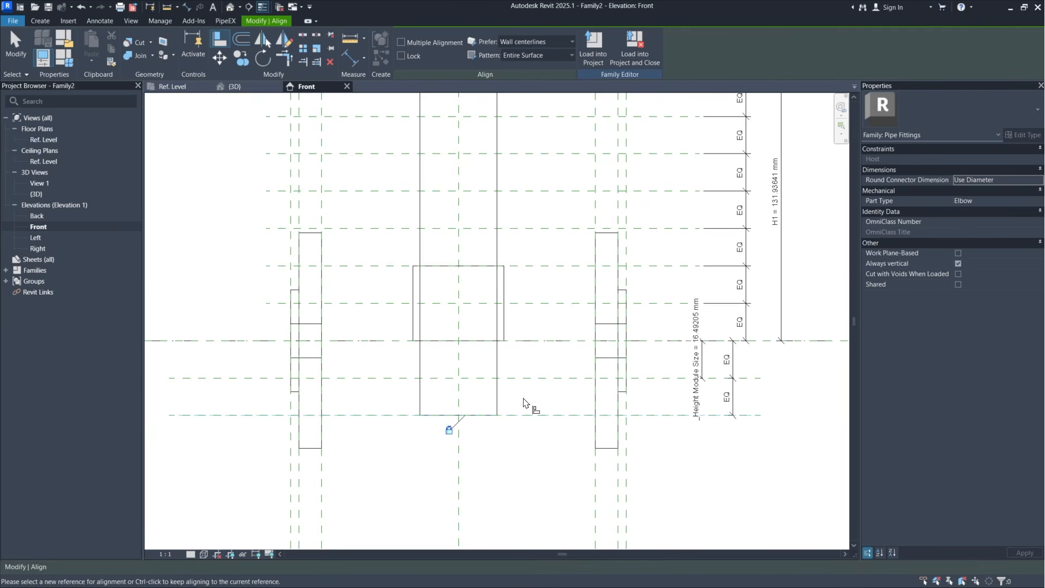
{"action": "key", "text": "Escape"}
{"action": "key", "text": "Escape"}
Step: Draw a horizontal reference plane about 2 mm below the Ref. Level, spanning both flanges
{"action": "middle_click_drag", "start_coordinate": [537, 403], "coordinate": [539, 418]}
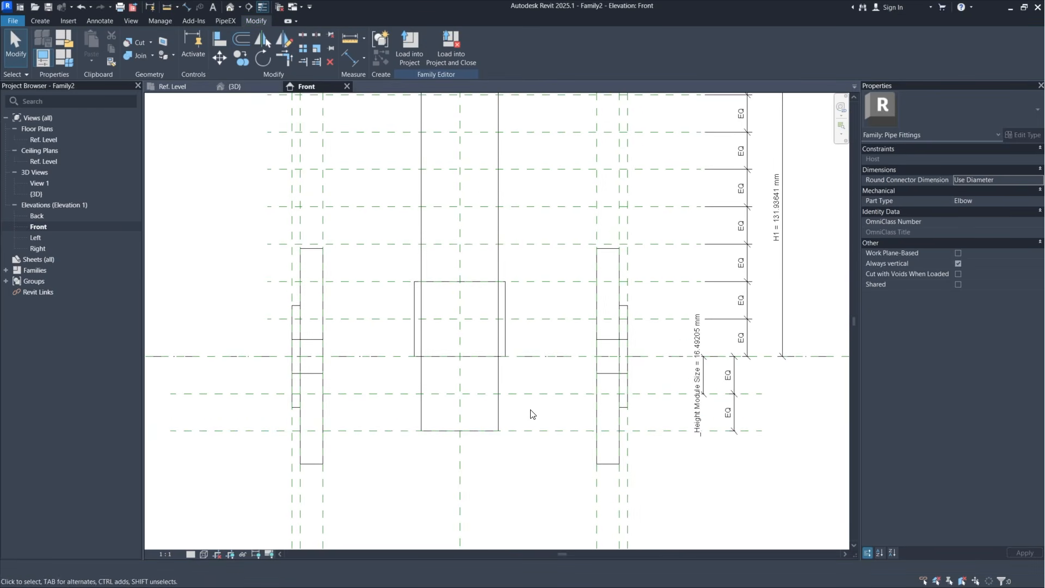
{"action": "left_click", "coordinate": [47, 21]}
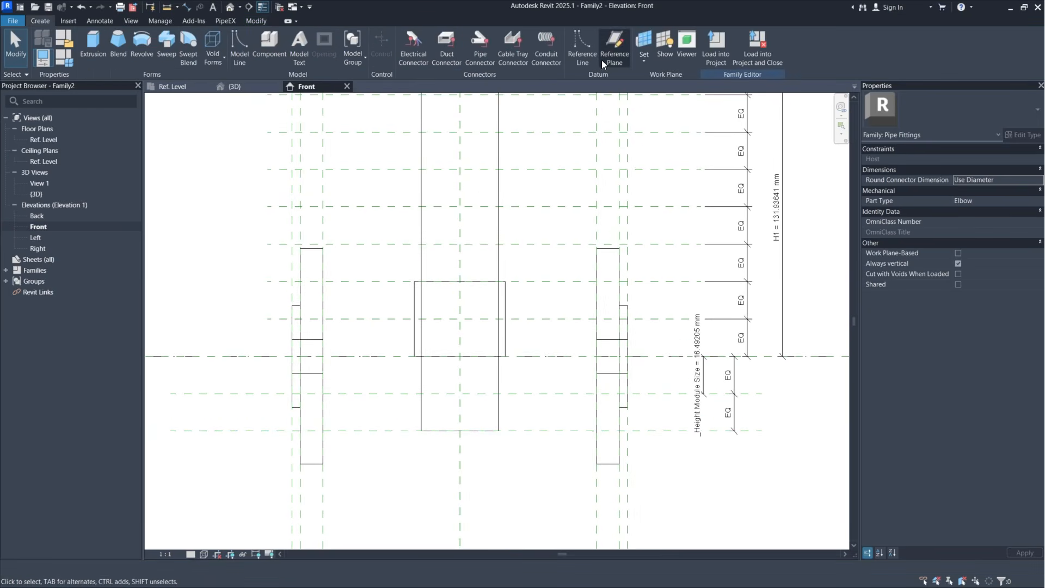
{"action": "left_click", "coordinate": [614, 47]}
{"action": "scroll", "coordinate": [258, 371], "scroll_direction": "up", "scroll_amount": 3}
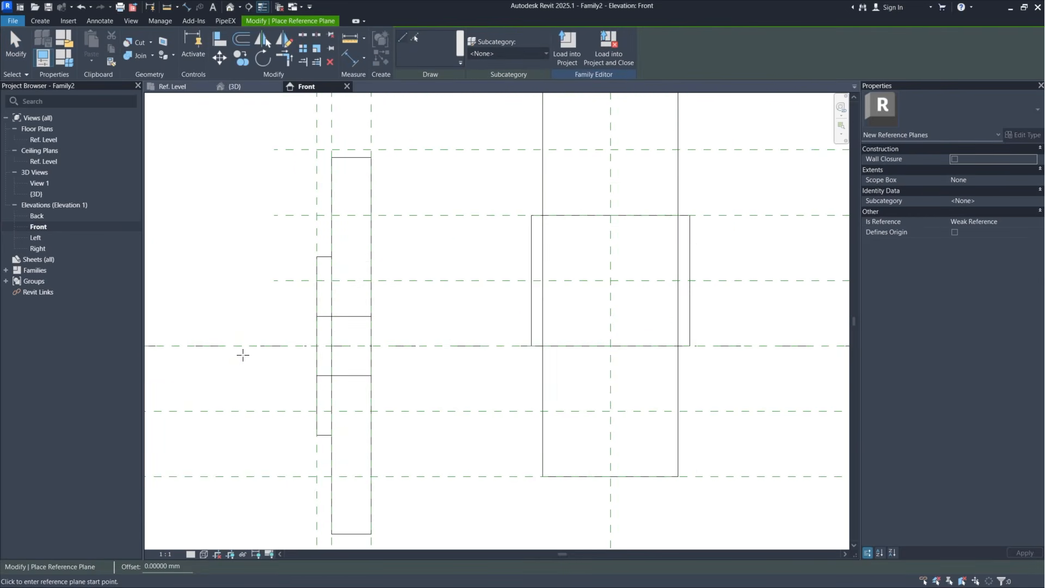
{"action": "left_click", "coordinate": [243, 356]}
{"action": "scroll", "coordinate": [435, 362], "scroll_direction": "down", "scroll_amount": 1}
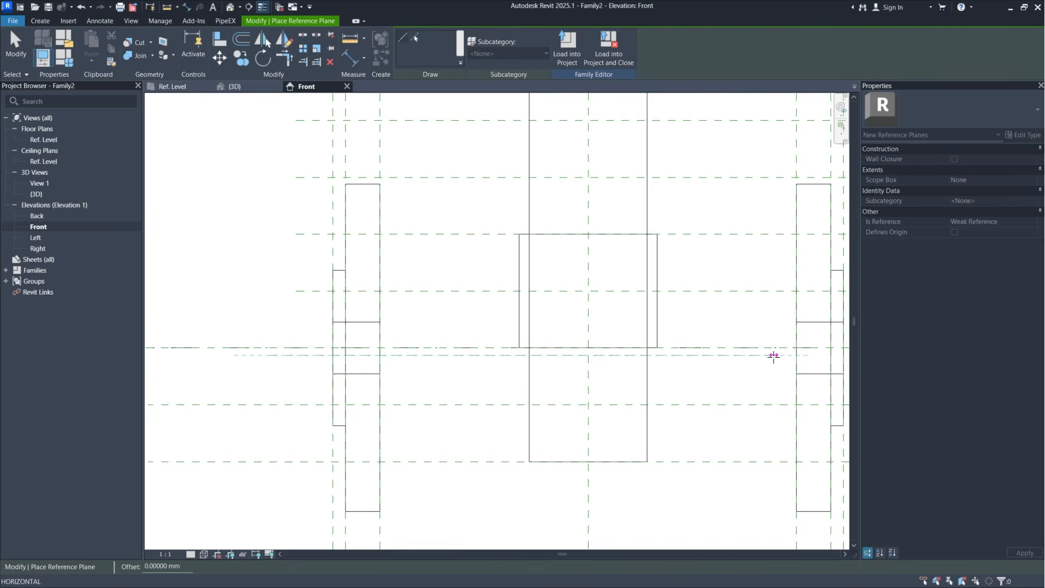
{"action": "middle_click_drag", "start_coordinate": [781, 362], "coordinate": [708, 352]}
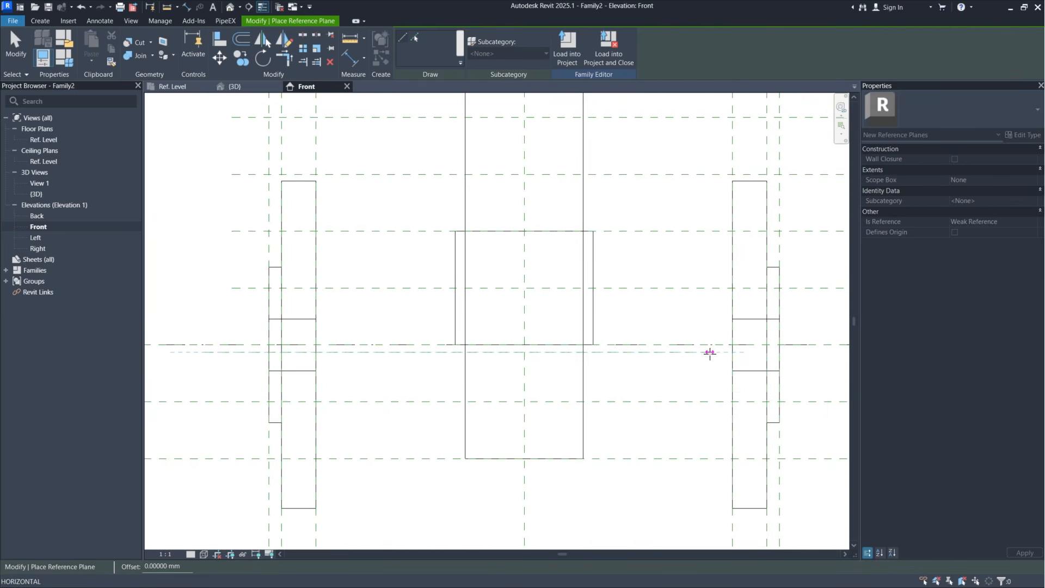
{"action": "left_click", "coordinate": [807, 353]}
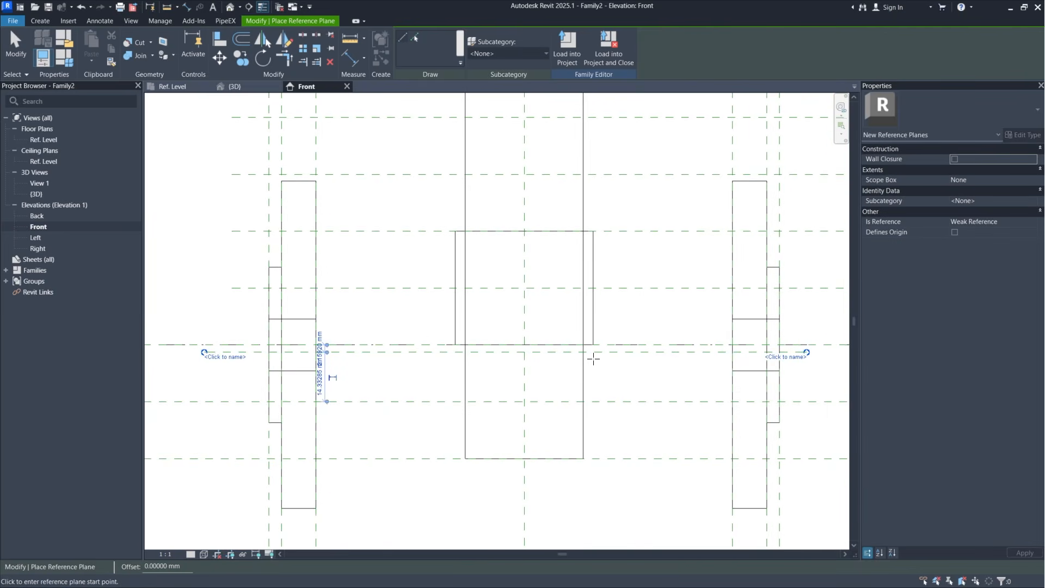
Step: Add an aligned dimension between the Ref. Level and the new reference plane just below it
{"action": "middle_click_drag", "start_coordinate": [595, 357], "coordinate": [571, 369]}
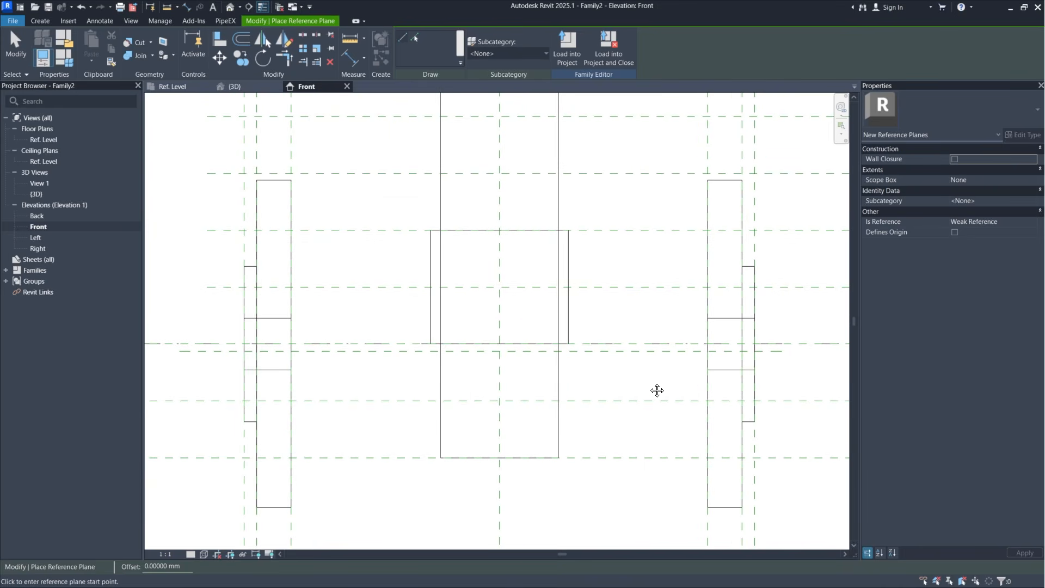
{"action": "middle_click_drag", "start_coordinate": [658, 390], "coordinate": [610, 389]}
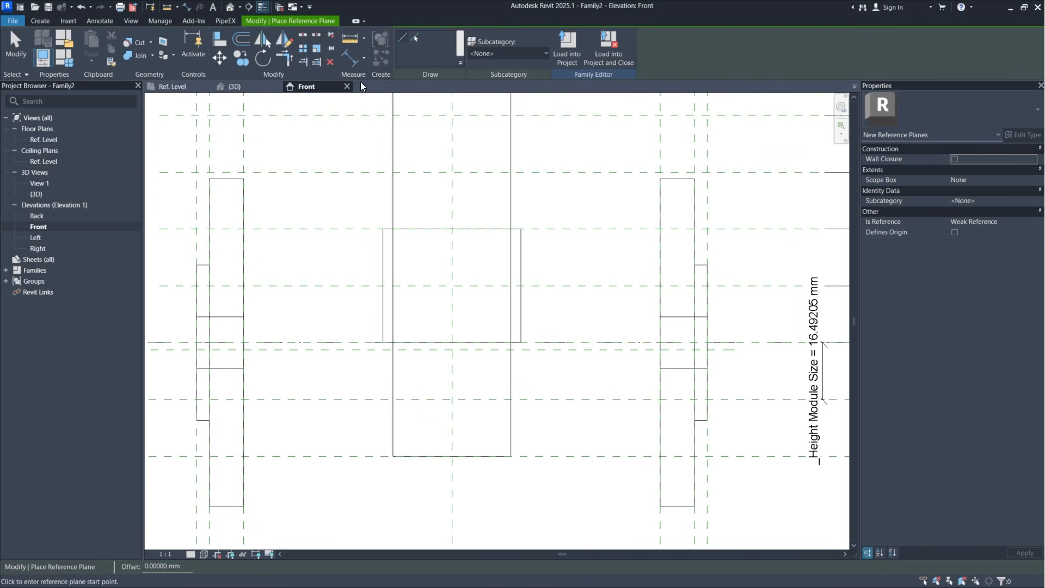
{"action": "left_click", "coordinate": [350, 58]}
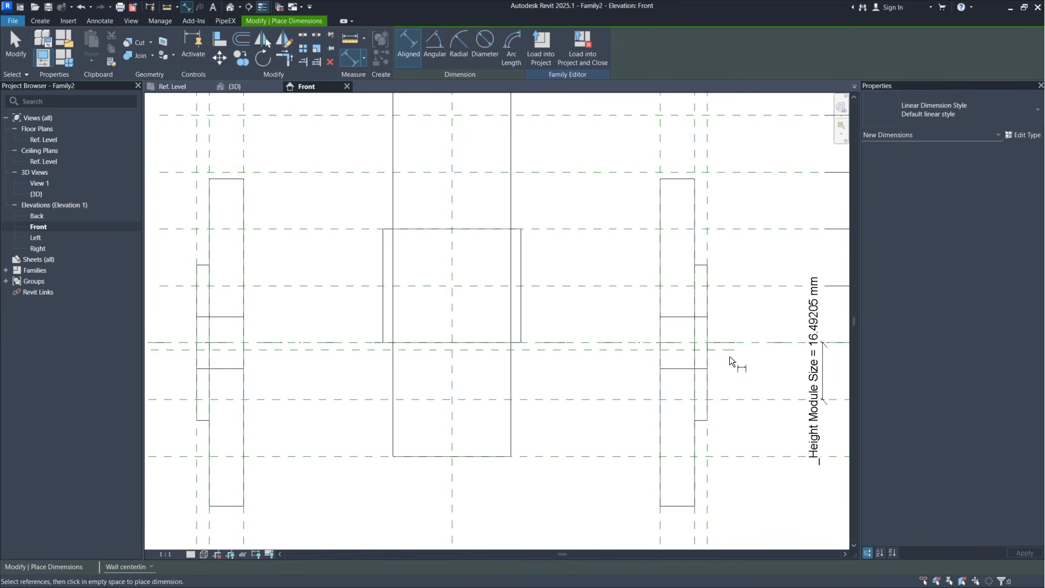
{"action": "left_click", "coordinate": [742, 341]}
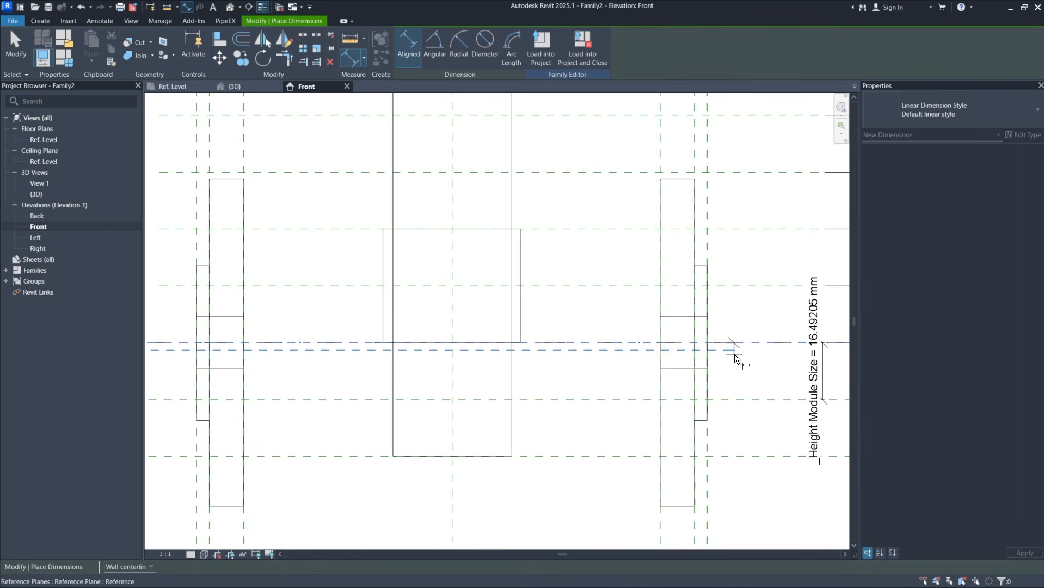
{"action": "left_click", "coordinate": [734, 354]}
{"action": "left_click", "coordinate": [748, 375]}
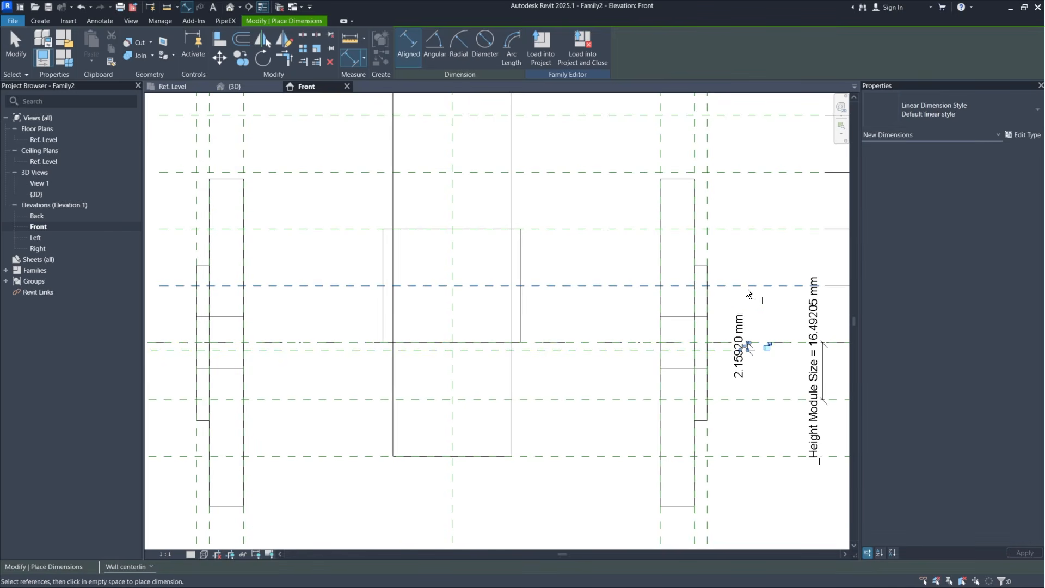
{"action": "key", "text": "Escape"}
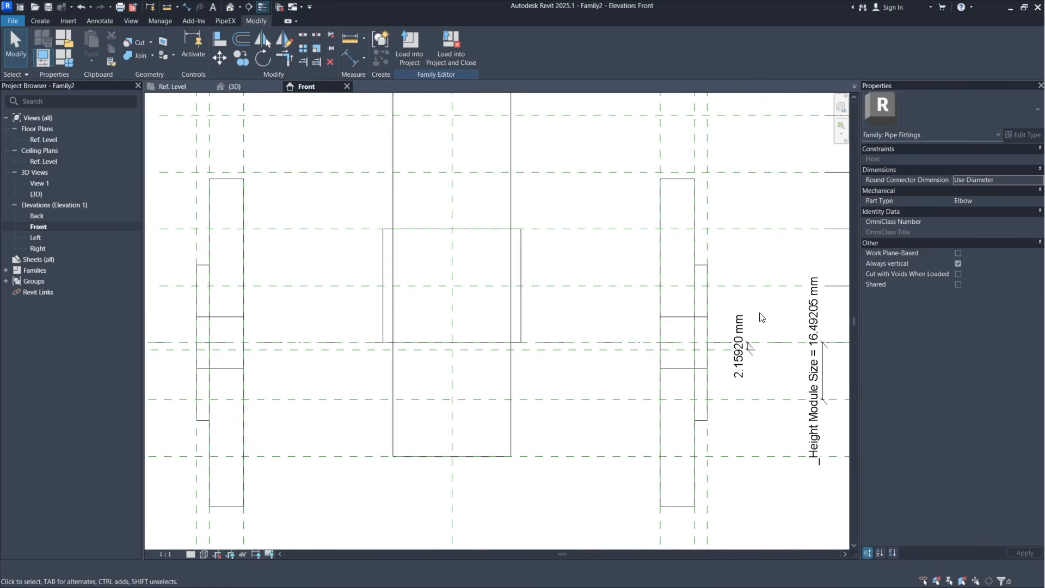
Step: Label the dimension between the Ref. Level and the new reference plane with the existing _Th parameter
{"action": "left_click", "coordinate": [738, 359]}
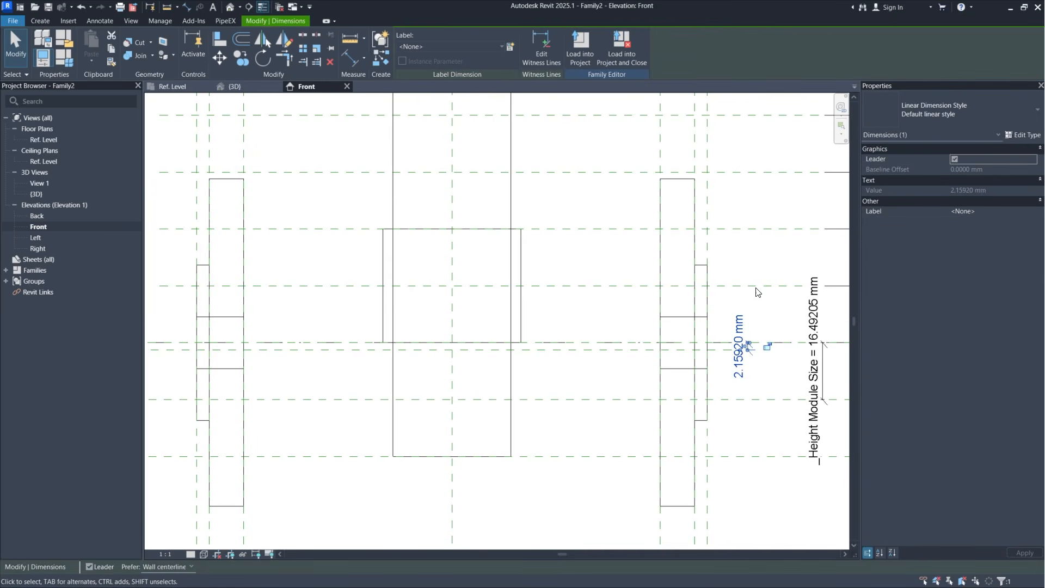
{"action": "left_click", "coordinate": [424, 48]}
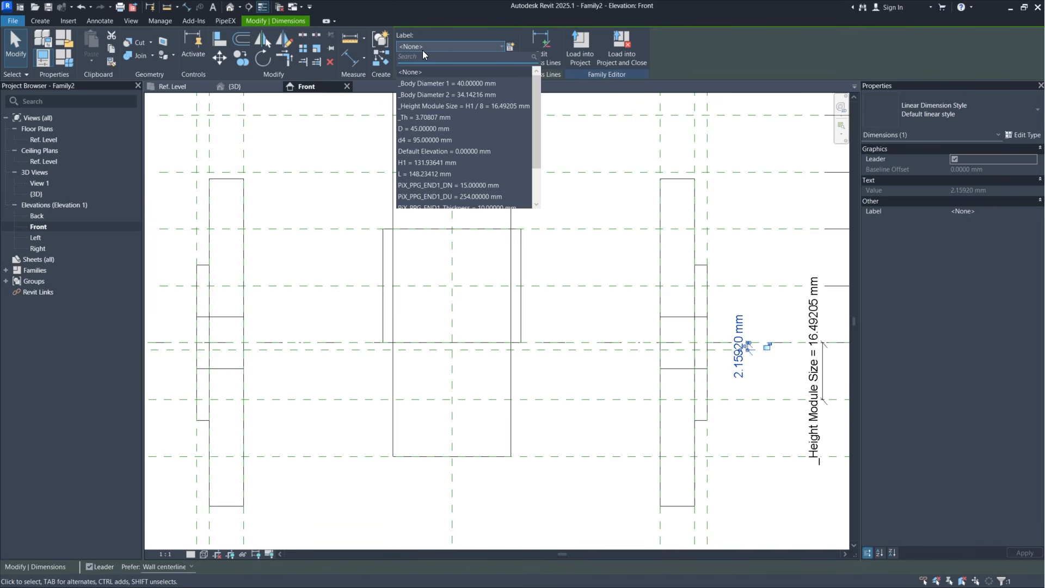
{"action": "left_click", "coordinate": [426, 117]}
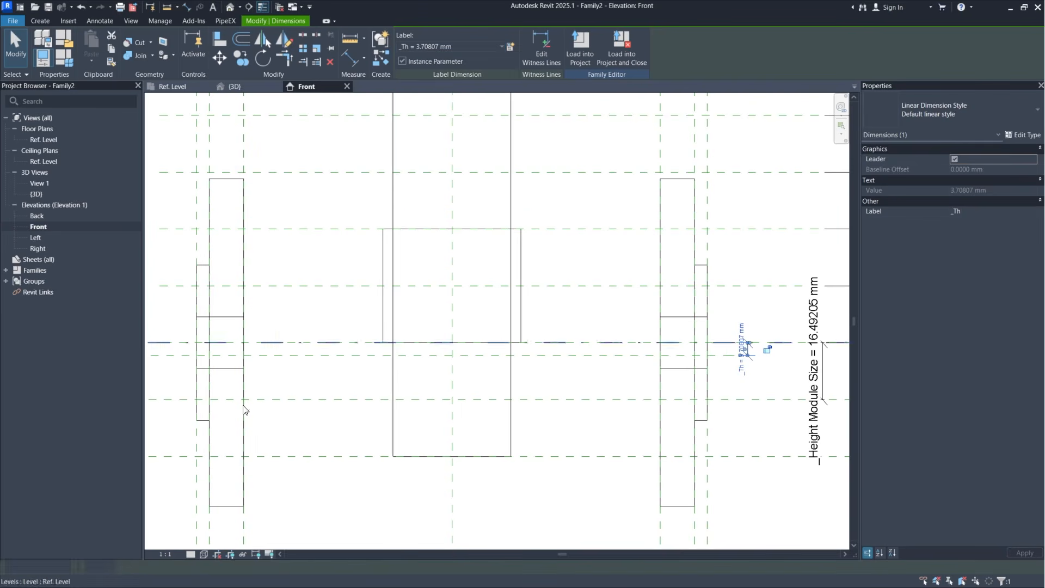
{"action": "left_click", "coordinate": [762, 391]}
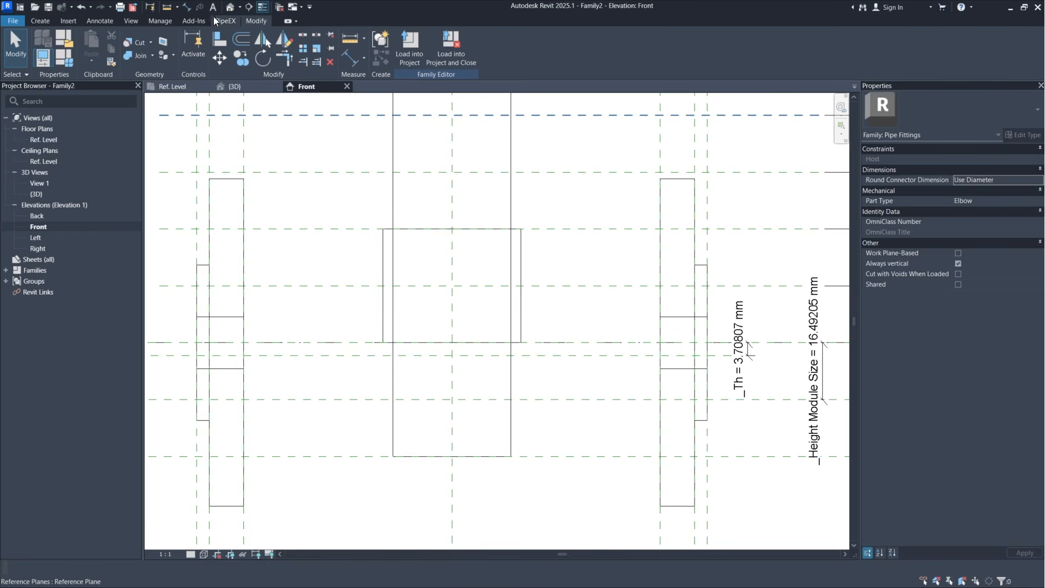
Step: Align the lower body cylinder's top face to the reference plane just below the Ref. Level and lock it
{"action": "left_click", "coordinate": [220, 41]}
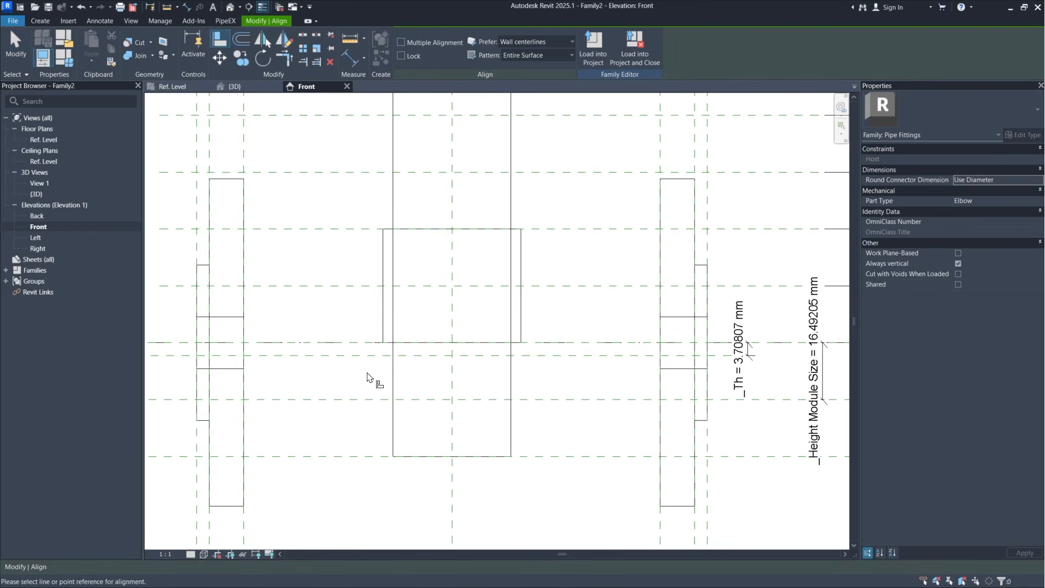
{"action": "scroll", "coordinate": [432, 518], "scroll_direction": "down", "scroll_amount": 5}
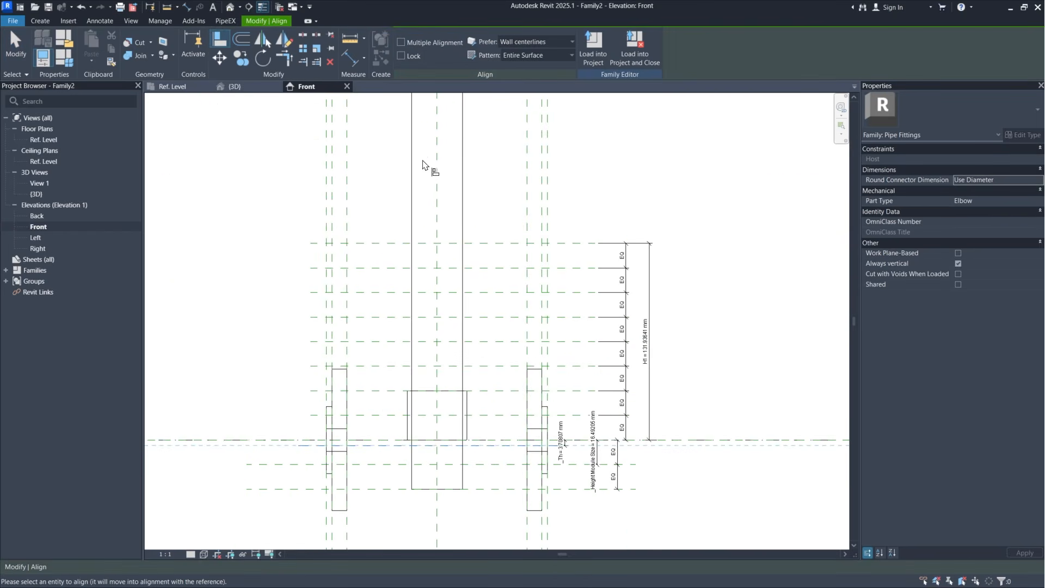
{"action": "scroll", "coordinate": [445, 125], "scroll_direction": "up", "scroll_amount": 2}
{"action": "left_click", "coordinate": [466, 200]}
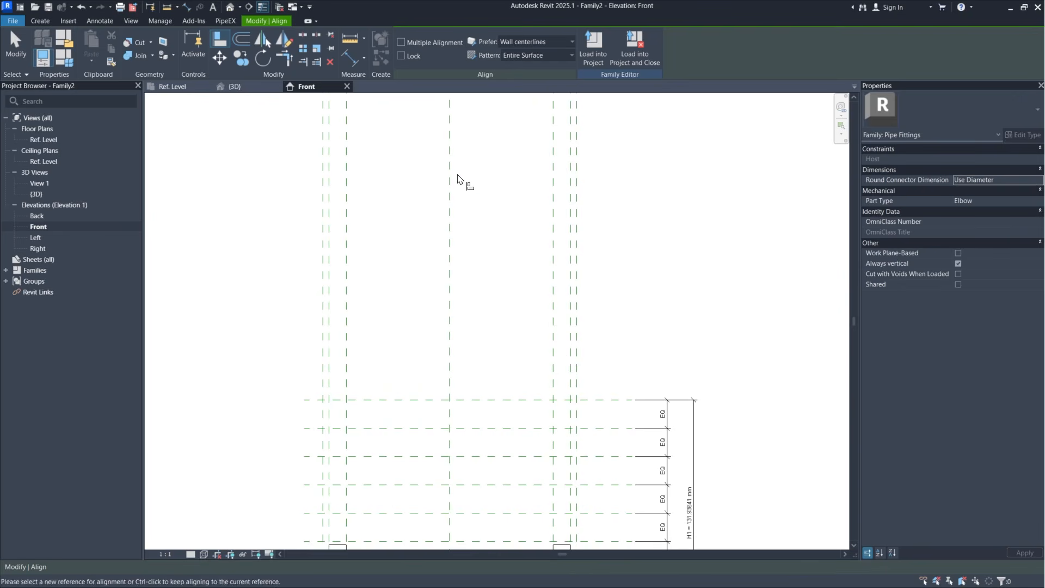
{"action": "scroll", "coordinate": [533, 298], "scroll_direction": "down", "scroll_amount": 1}
{"action": "scroll", "coordinate": [478, 536], "scroll_direction": "up", "scroll_amount": 4}
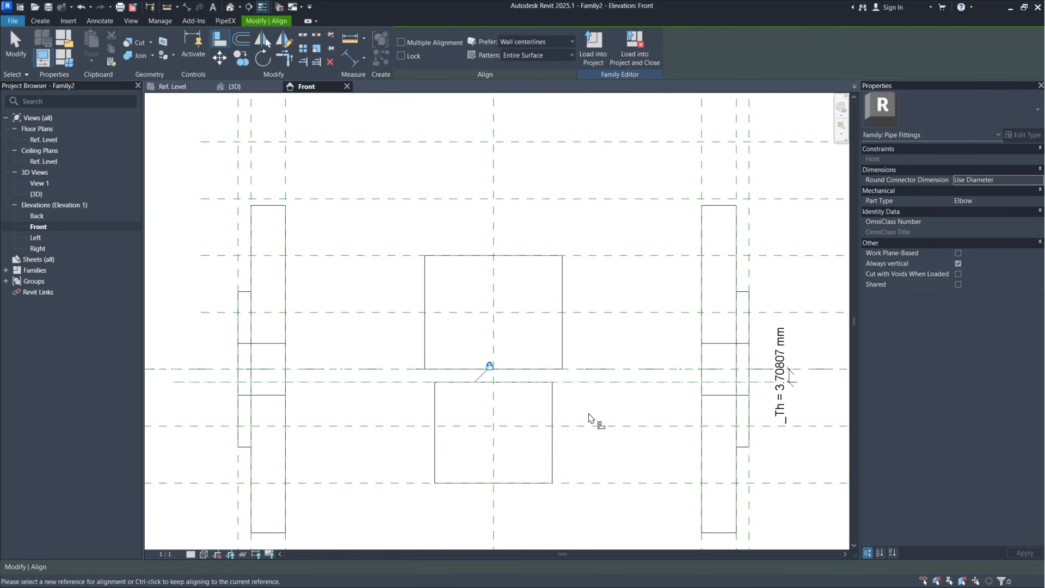
{"action": "key", "text": "Escape"}
{"action": "key", "text": "Escape"}
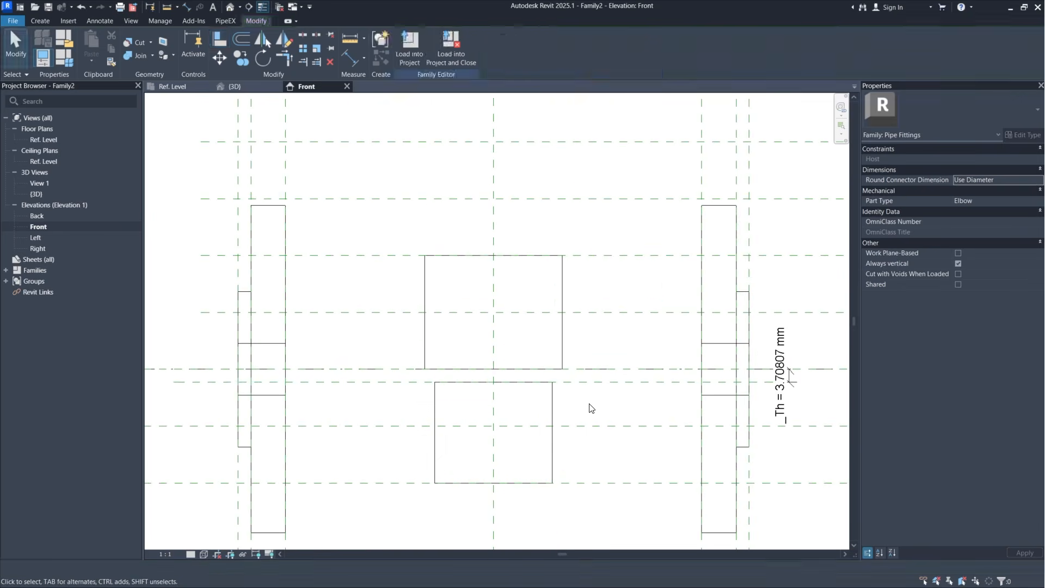
Step: Set the formula of the _Body Diameter 1 family parameter to PiX_PPG_END1_DU * 1.3
{"action": "left_click", "coordinate": [70, 60]}
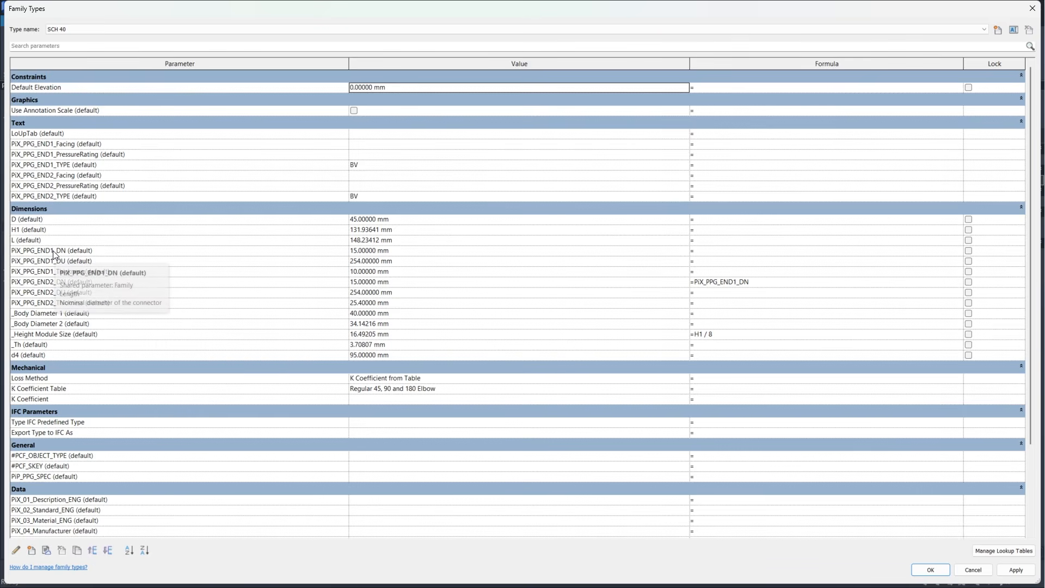
{"action": "left_click", "coordinate": [64, 262]}
{"action": "left_click_drag", "start_coordinate": [66, 262], "coordinate": [11, 262]}
{"action": "key", "text": "ctrl+c"}
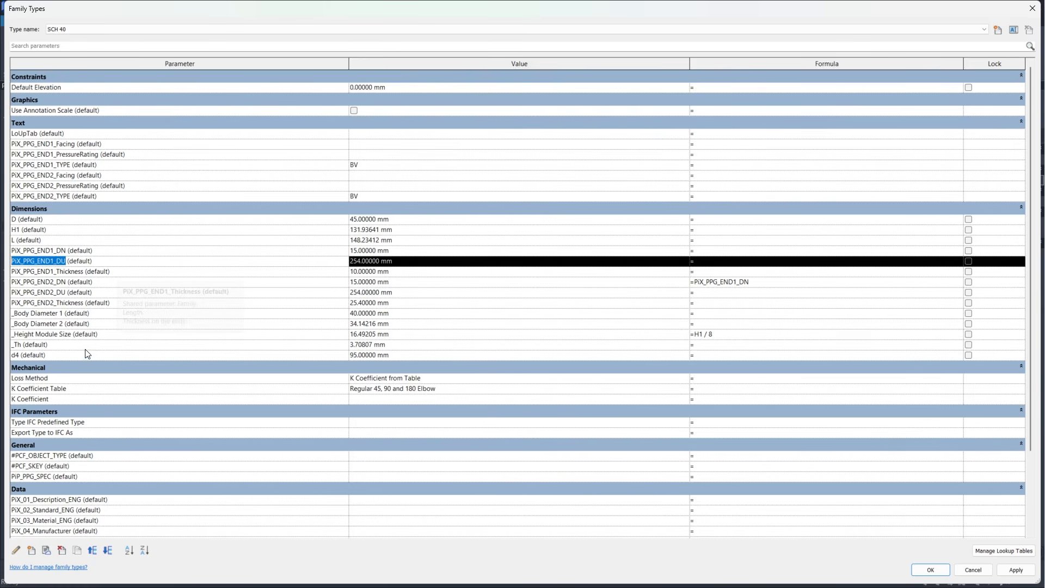
{"action": "left_click", "coordinate": [732, 314]}
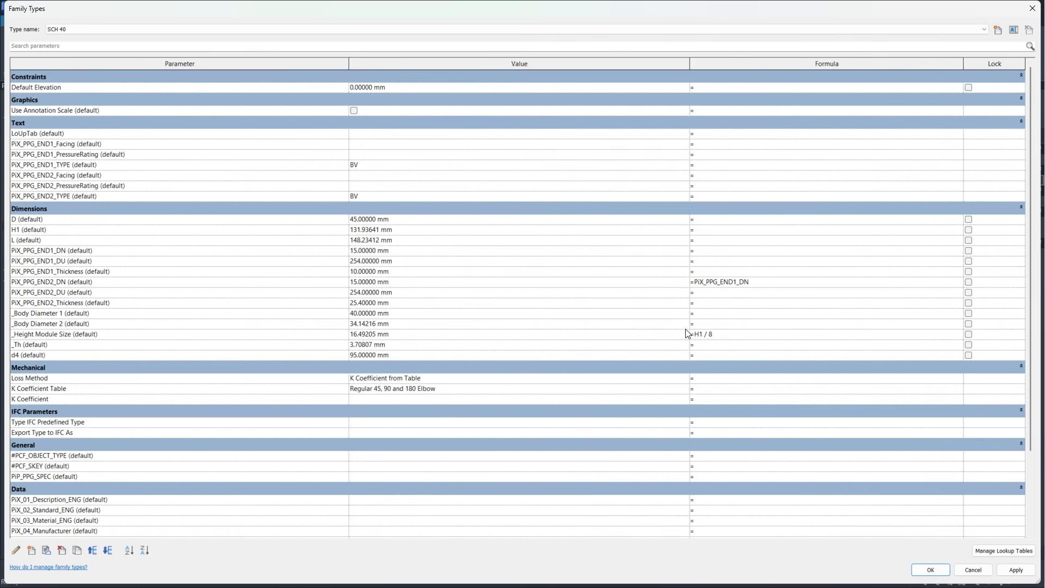
{"action": "key", "text": "ctrl+v"}
{"action": "type", "text": "*1.3"}
{"action": "key", "text": "Return"}
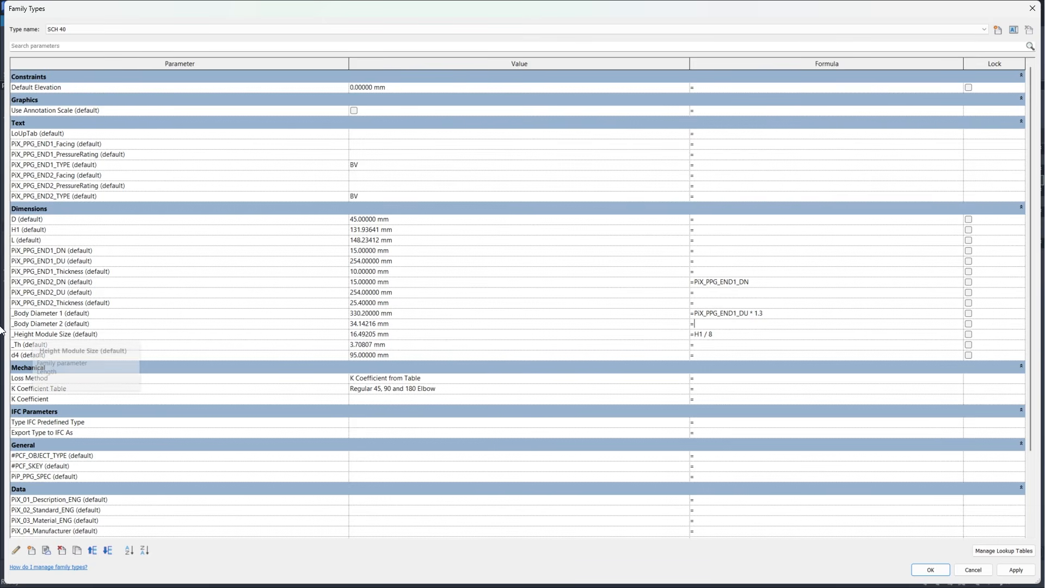
Step: Set the formula of _Body Diameter 2 to PiX_PPG_END1_DU * 1.1 and apply the family type changes
{"action": "left_click", "coordinate": [796, 321]}
{"action": "key", "text": "ctrl+v"}
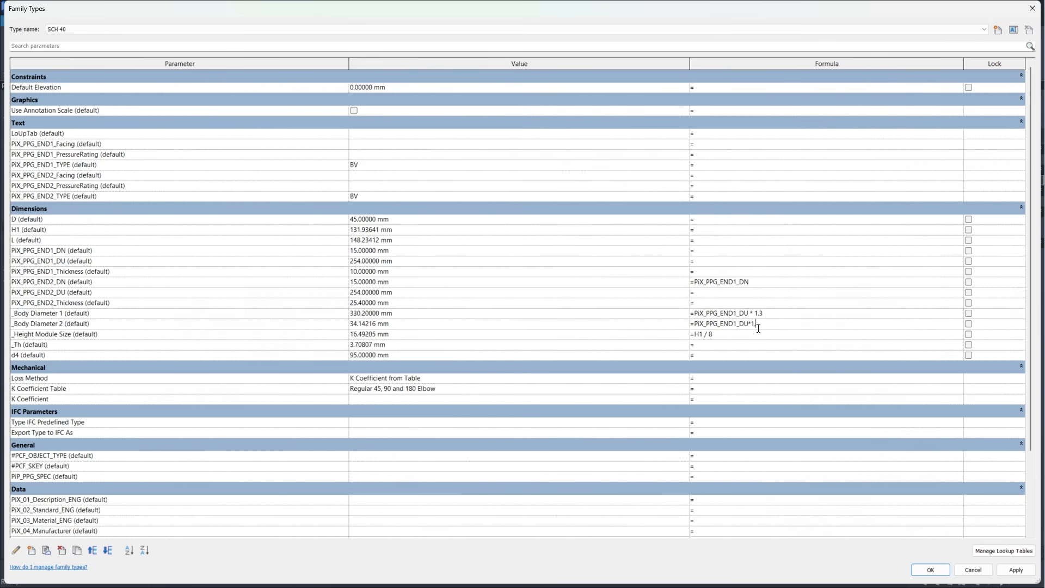
{"action": "key", "text": "BackSpace"}
{"action": "type", "text": "1"}
{"action": "left_click", "coordinate": [836, 314]}
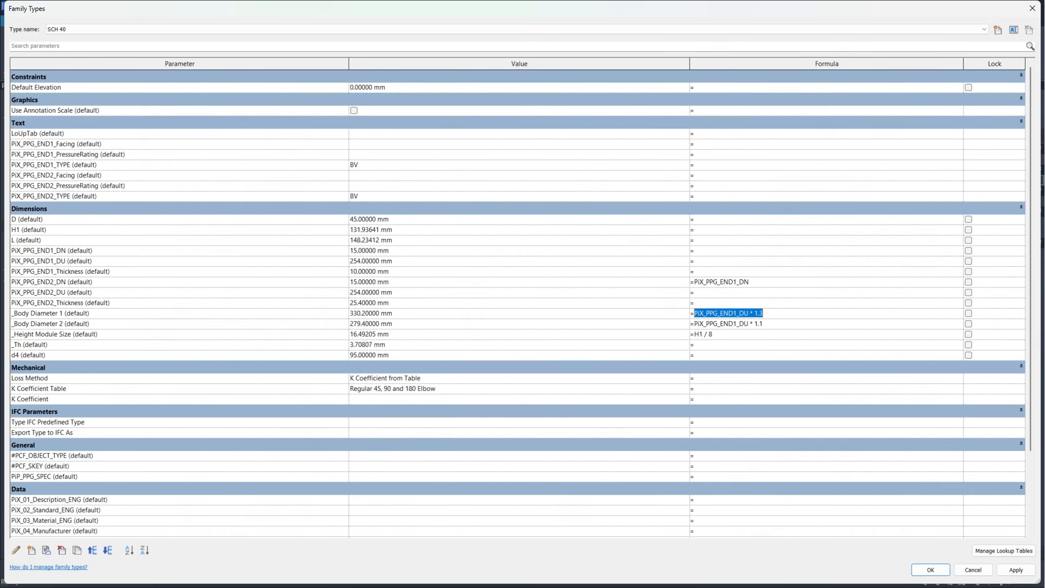
{"action": "left_click", "coordinate": [1014, 571]}
{"action": "left_click", "coordinate": [929, 571]}
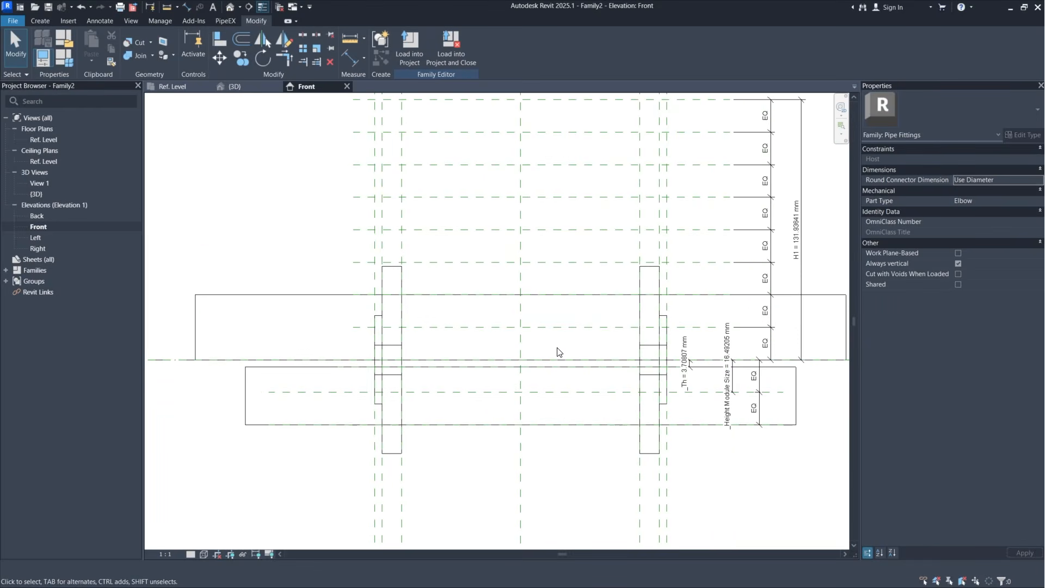
Step: Set the PiX_PPG_END1_DU family parameter to 19 mm and apply it to the model
{"action": "middle_click_drag", "start_coordinate": [557, 352], "coordinate": [542, 365]}
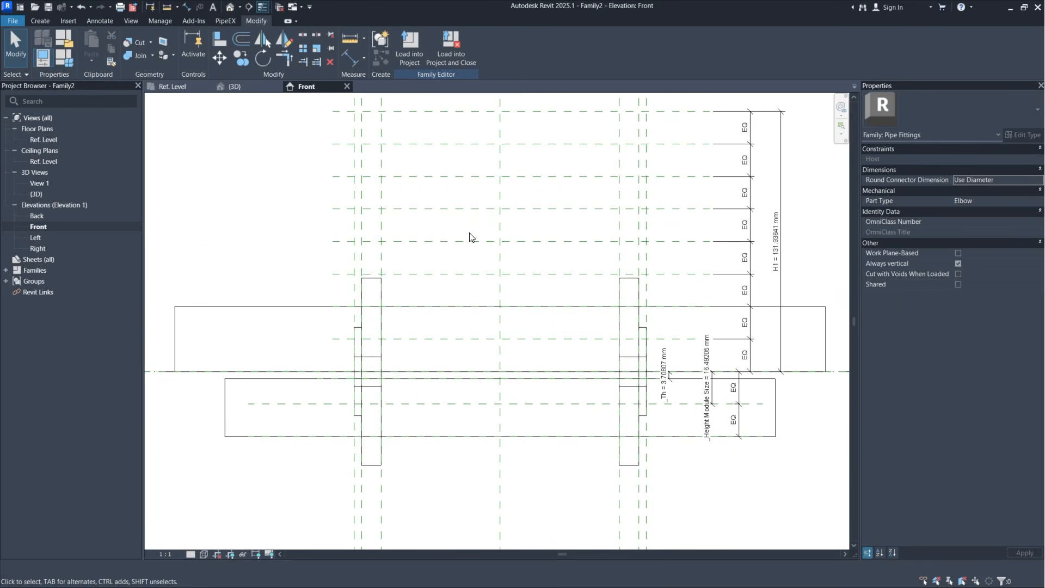
{"action": "left_click", "coordinate": [70, 58]}
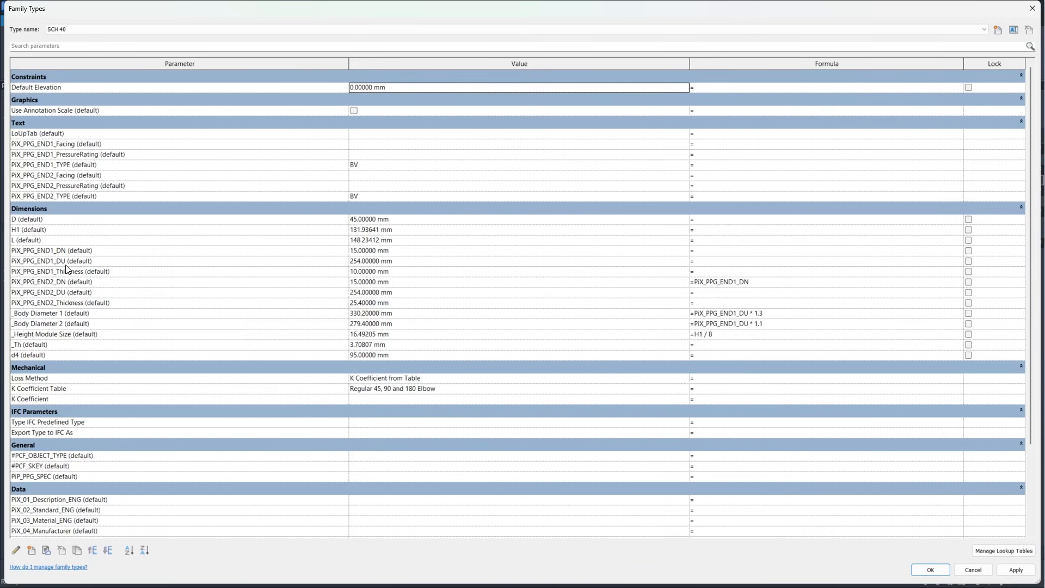
{"action": "mouse_move", "coordinate": [66, 264]}
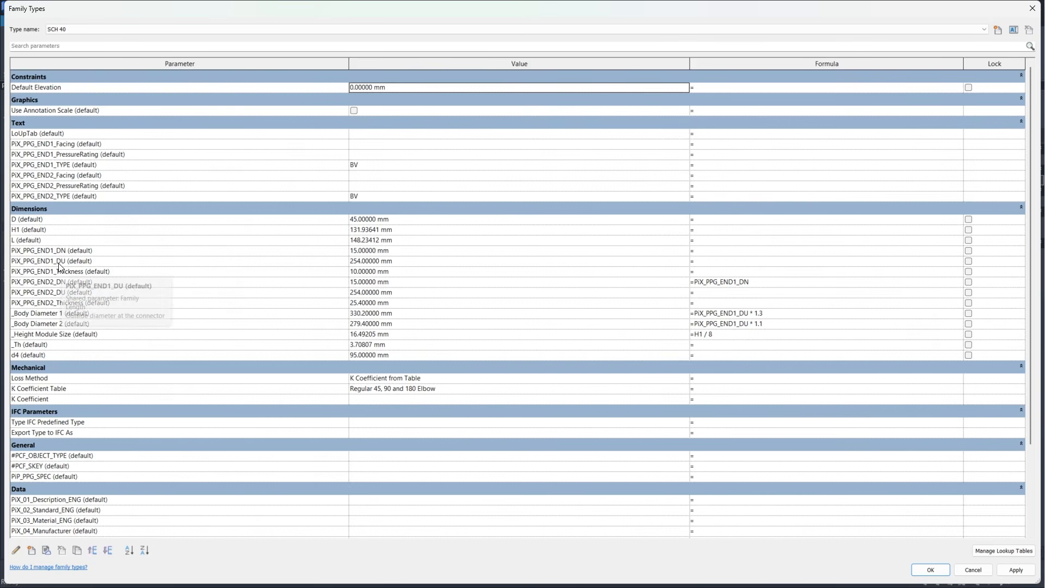
{"action": "mouse_move", "coordinate": [63, 245]}
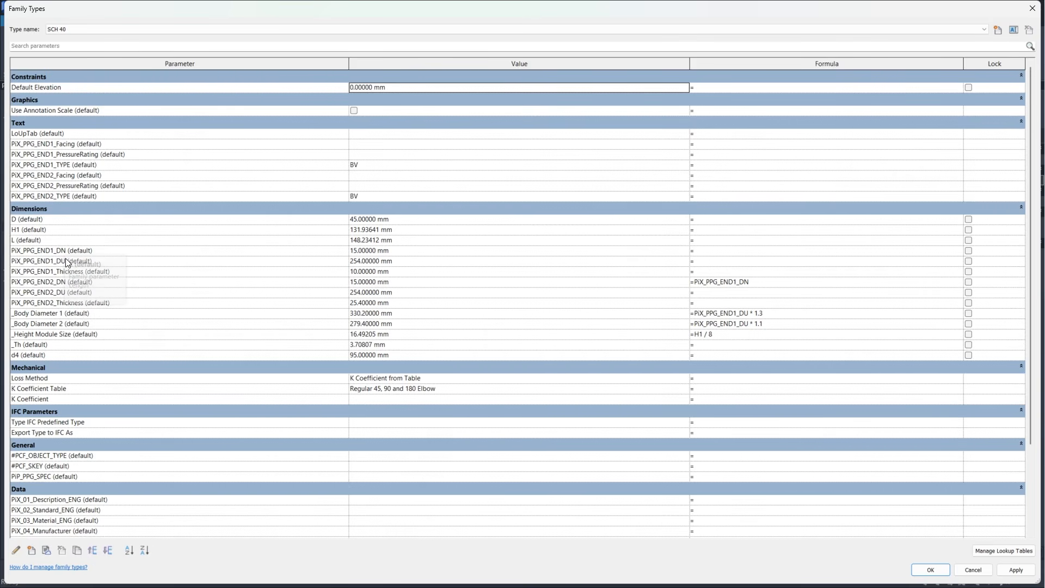
{"action": "left_click", "coordinate": [361, 262]}
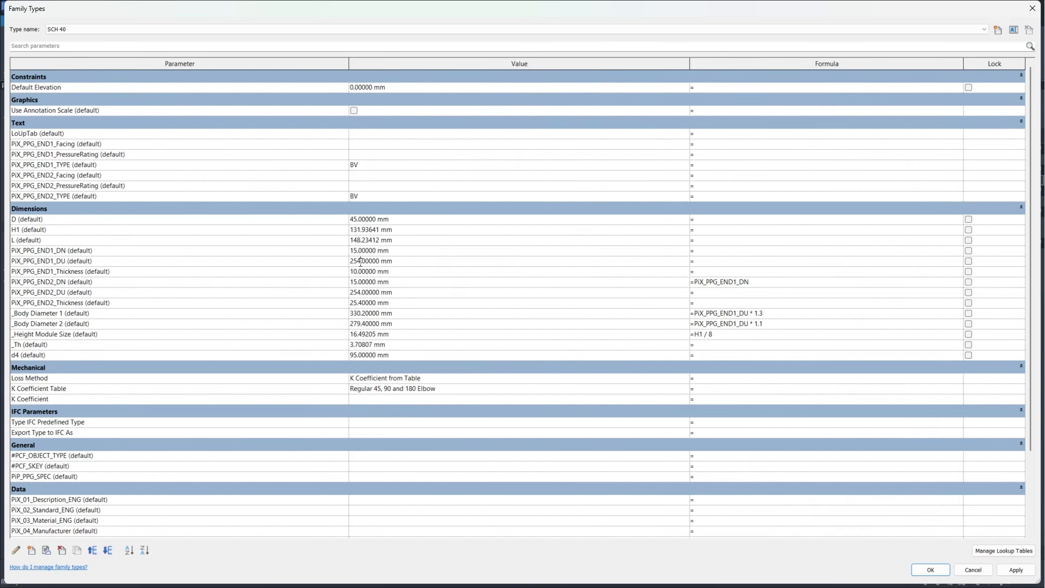
{"action": "double_click", "coordinate": [361, 262]}
{"action": "key", "text": "BackSpace"}
{"action": "type", "text": "19"}
{"action": "left_click", "coordinate": [1016, 570]}
{"action": "left_click", "coordinate": [930, 569]}
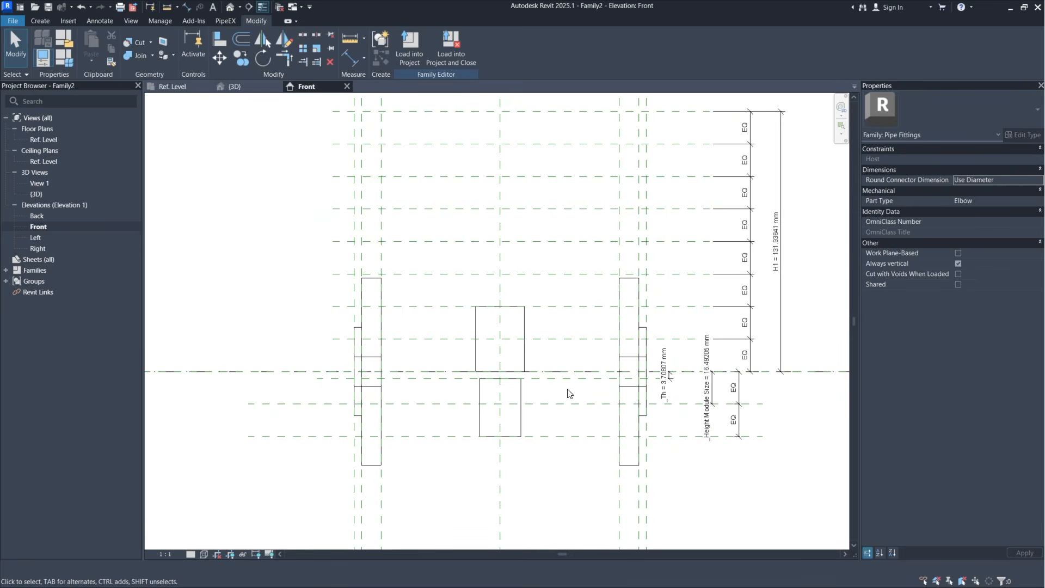
Step: Draw a horizontal reference plane about 9.3 mm below the lower cylinder's bottom face, dismissing the save reminder without saving
{"action": "scroll", "coordinate": [500, 368], "scroll_direction": "up", "scroll_amount": 3}
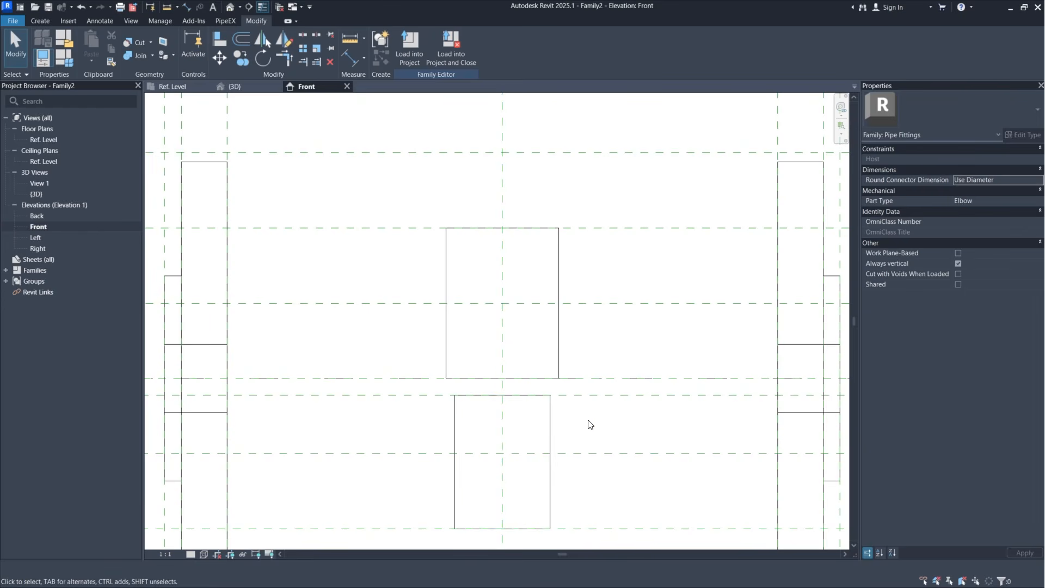
{"action": "scroll", "coordinate": [566, 415], "scroll_direction": "up", "scroll_amount": 3}
{"action": "scroll", "coordinate": [566, 415], "scroll_direction": "down", "scroll_amount": 3}
{"action": "middle_click_drag", "start_coordinate": [599, 495], "coordinate": [602, 294]}
{"action": "scroll", "coordinate": [560, 354], "scroll_direction": "up", "scroll_amount": 1}
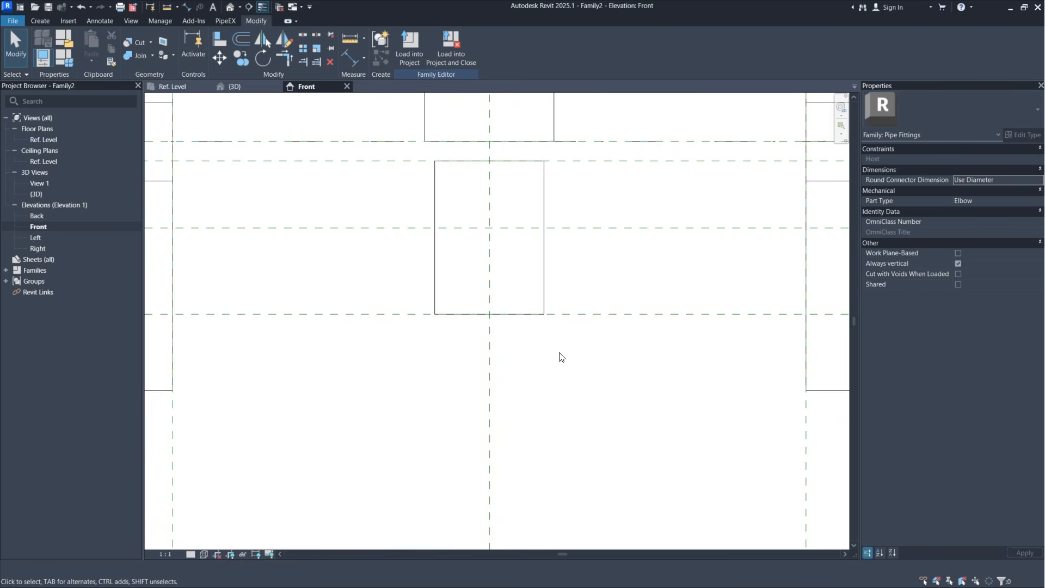
{"action": "middle_click_drag", "start_coordinate": [560, 353], "coordinate": [558, 371]}
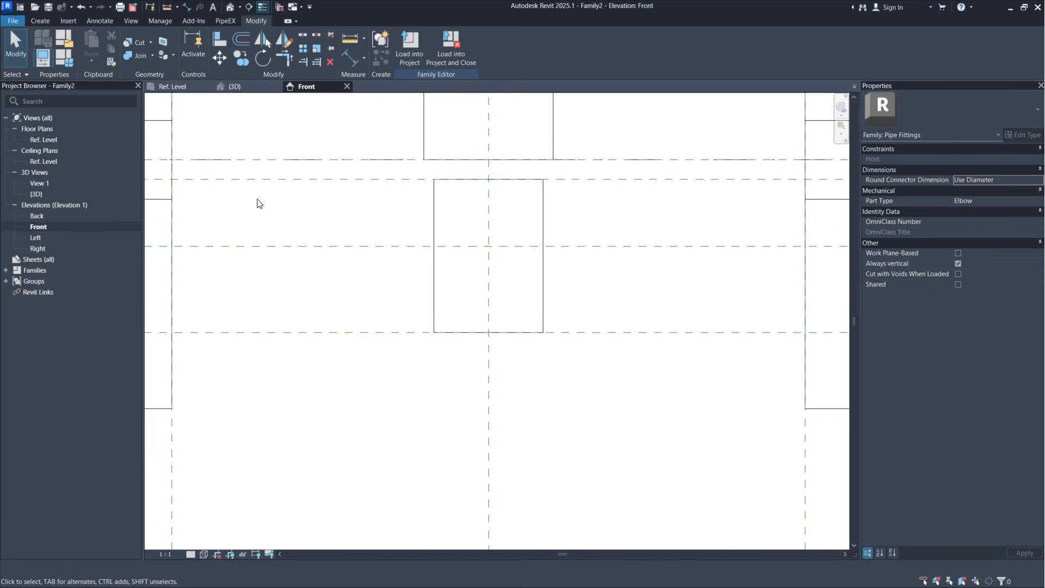
{"action": "left_click", "coordinate": [47, 19]}
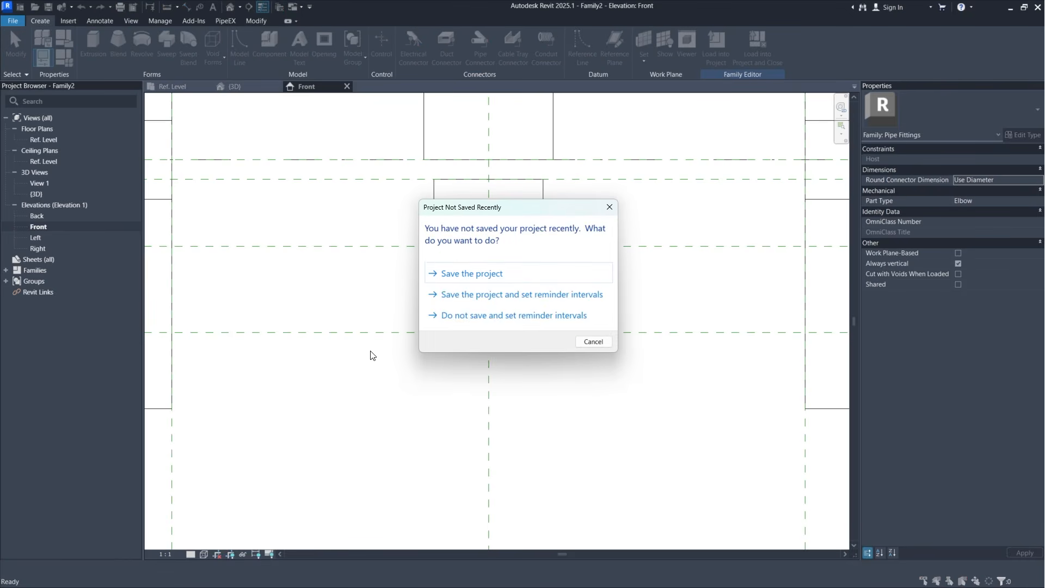
{"action": "left_click", "coordinate": [593, 341]}
{"action": "left_click", "coordinate": [206, 381]}
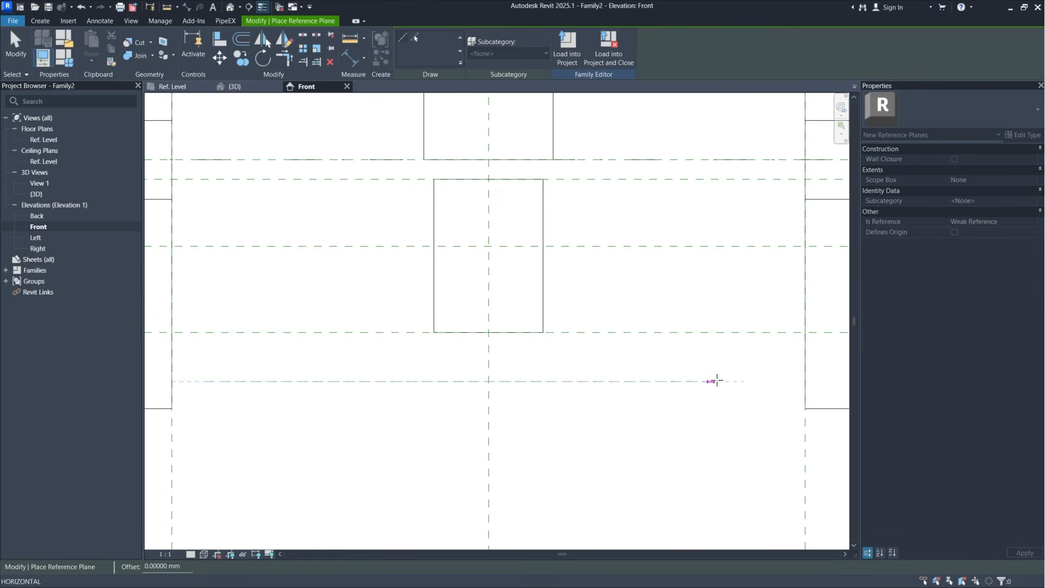
{"action": "left_click", "coordinate": [717, 381]}
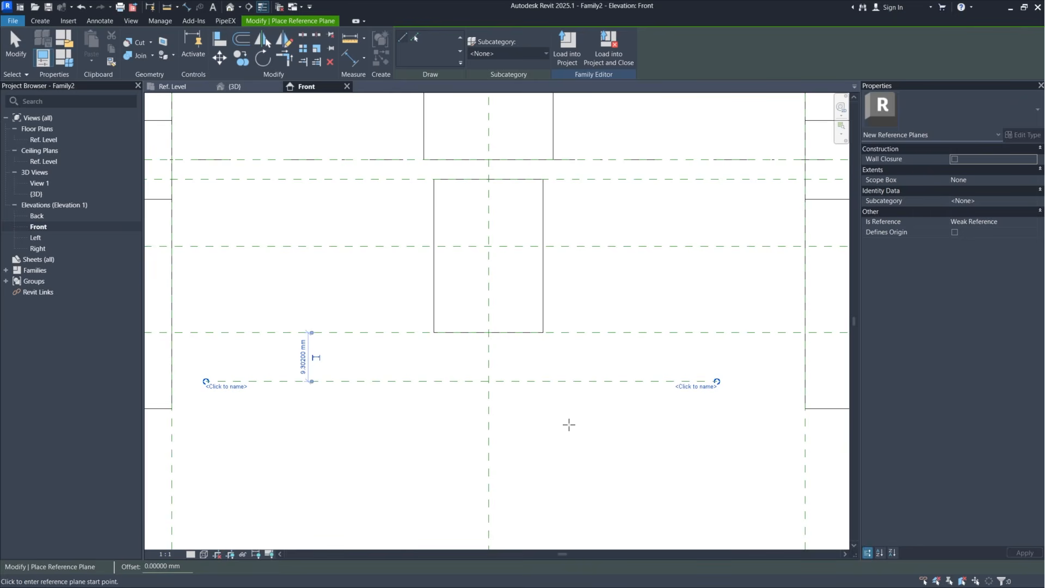
{"action": "key", "text": "Escape"}
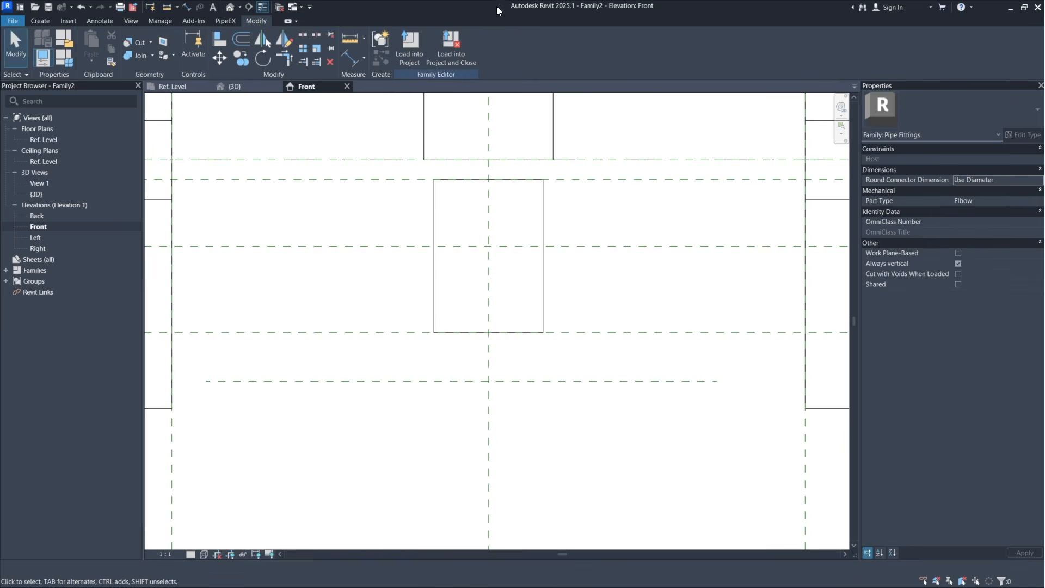
Step: Add an aligned dimension between the reference plane at the lower cylinder's bottom and the new plane beneath it
{"action": "left_click", "coordinate": [345, 59]}
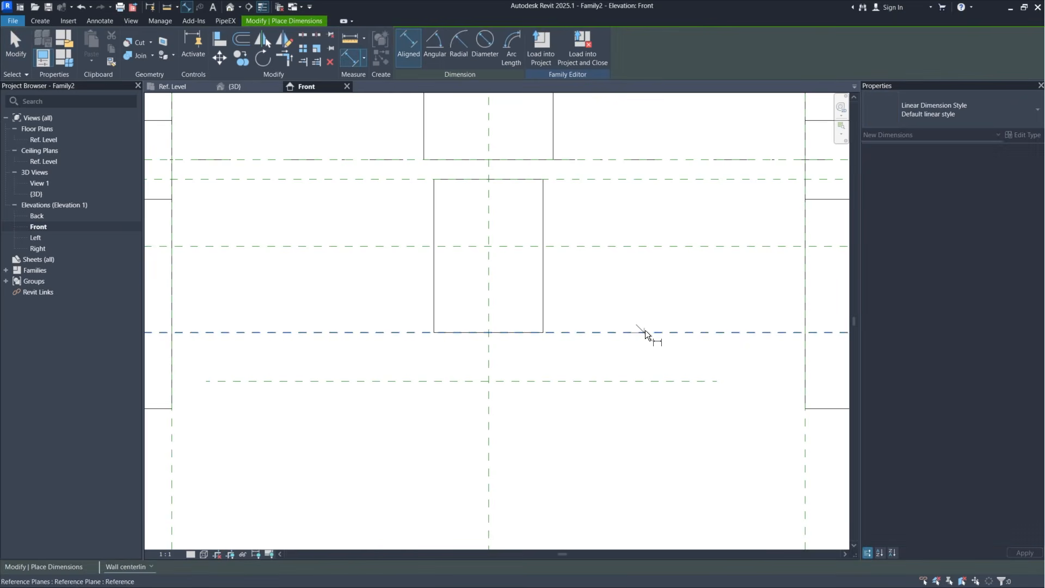
{"action": "left_click", "coordinate": [646, 332]}
{"action": "left_click", "coordinate": [668, 381]}
{"action": "left_click", "coordinate": [689, 361]}
{"action": "key", "text": "Escape"}
Step: Label the new dimension below the lower cylinder with a new instance family parameter named _Body Bowl Height
{"action": "left_click", "coordinate": [688, 364]}
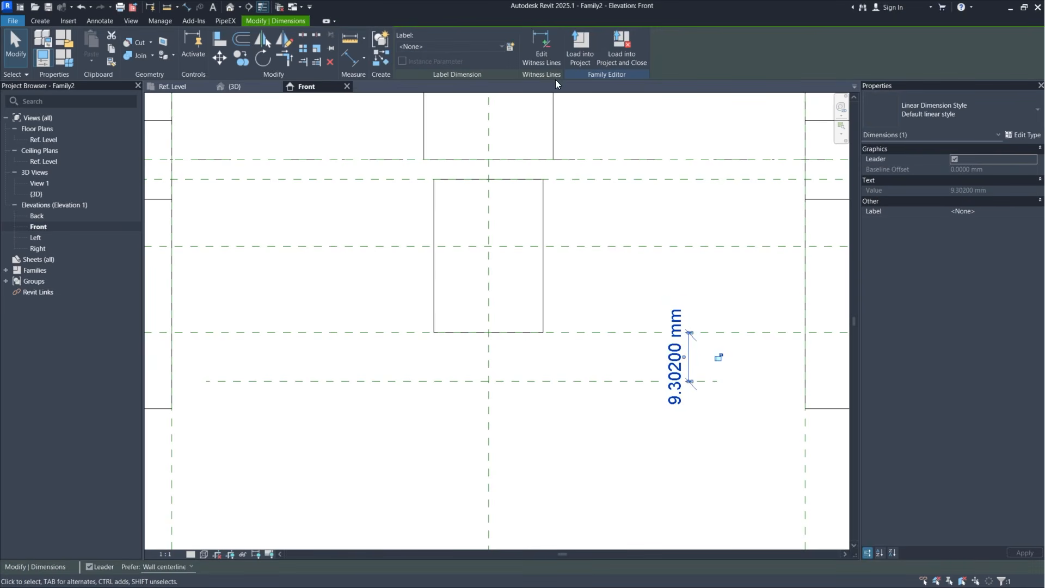
{"action": "left_click", "coordinate": [511, 47]}
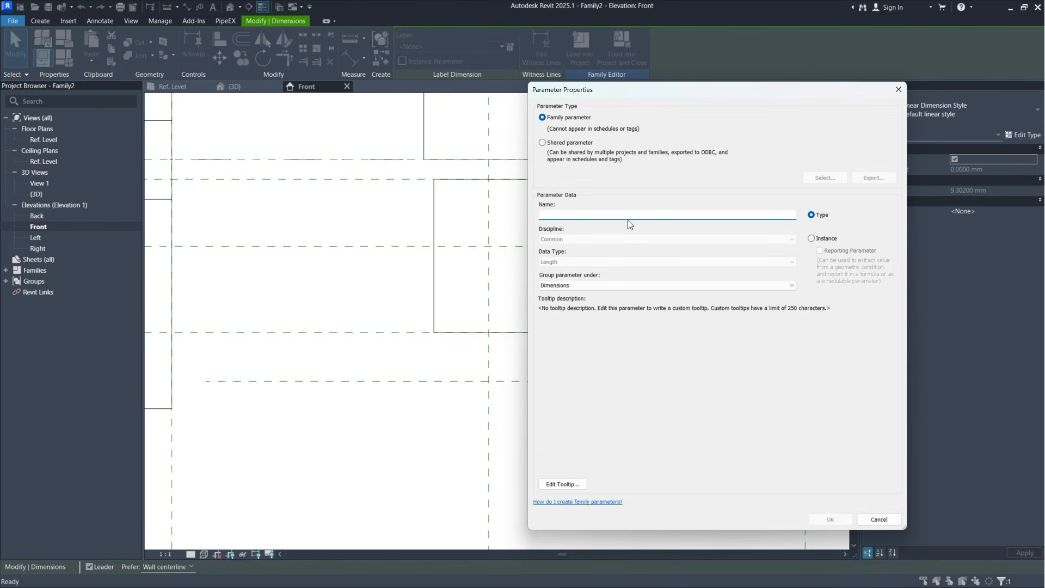
{"action": "type", "text": "_Body Bowl Height"}
{"action": "left_click", "coordinate": [811, 238]}
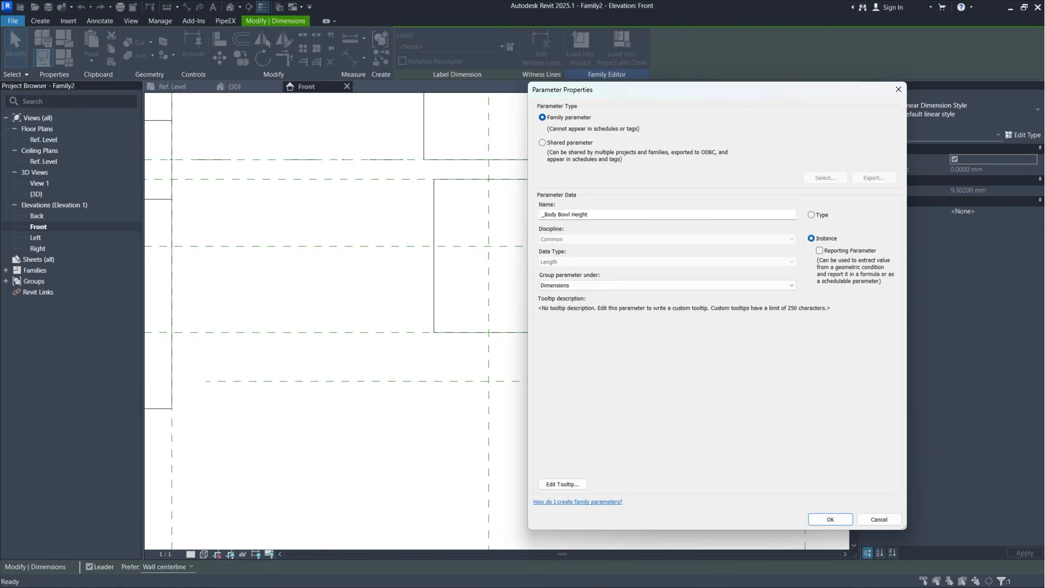
{"action": "left_click", "coordinate": [826, 519]}
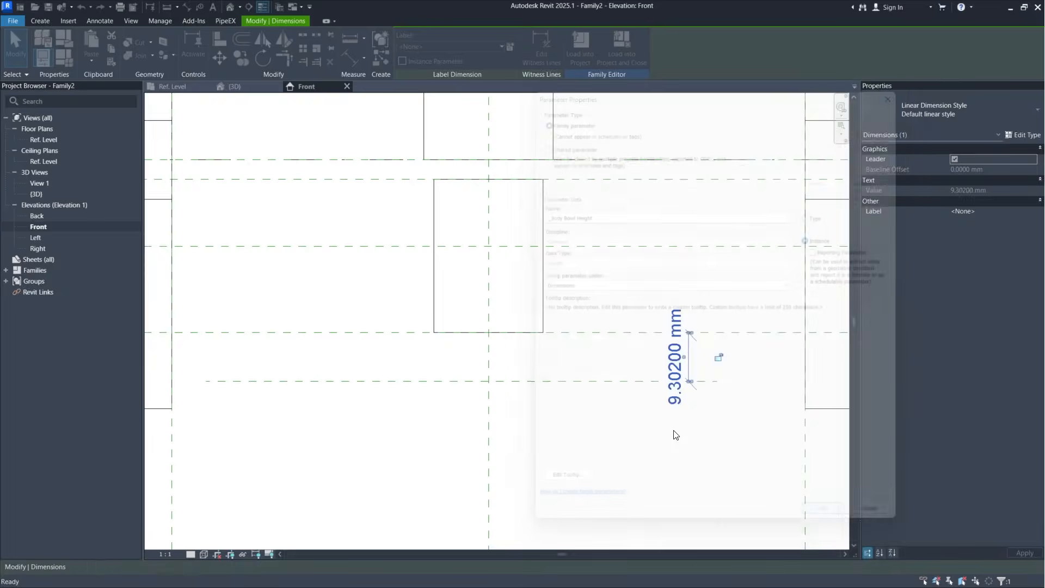
{"action": "left_click", "coordinate": [618, 422]}
Step: Nudge the lowest reference plane upward to about 6.18 mm below the lower cylinder's bottom plane
{"action": "left_click", "coordinate": [622, 381]}
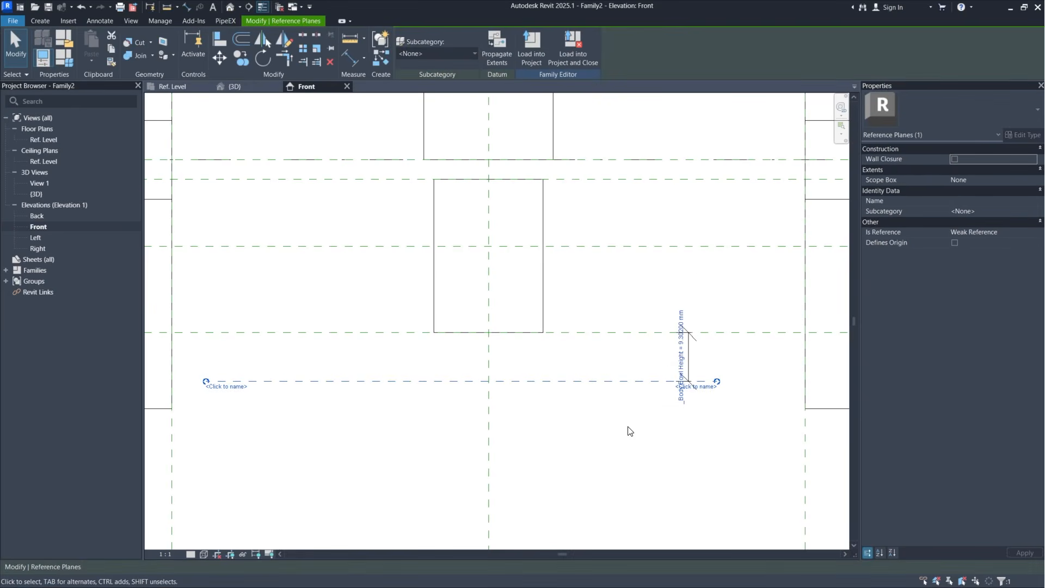
{"action": "key", "text": "Up"}
{"action": "key", "text": "Up"}
{"action": "key", "text": "Up"}
{"action": "key", "text": "Up"}
{"action": "key", "text": "Up"}
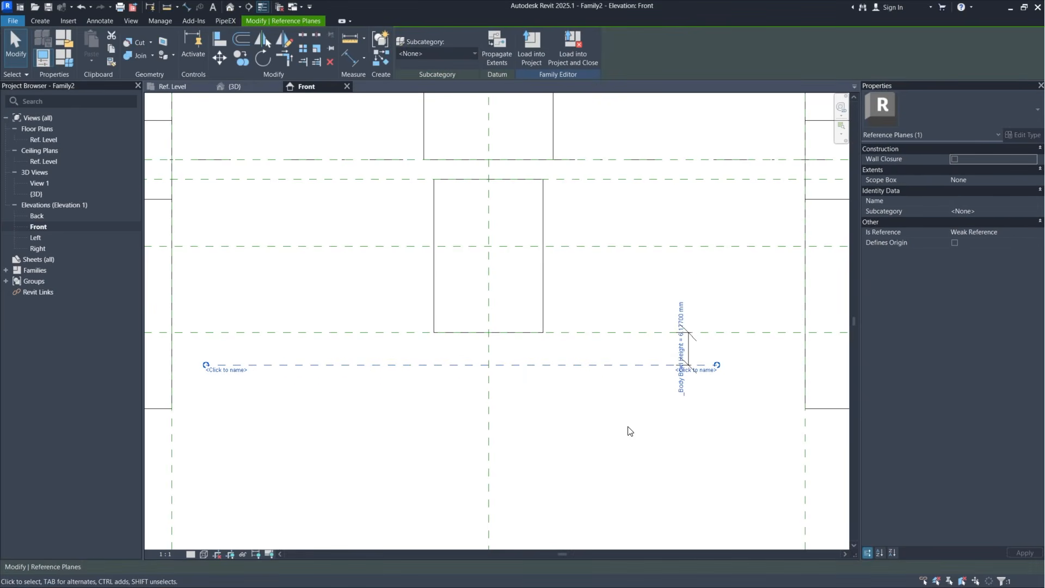
{"action": "left_click", "coordinate": [625, 453]}
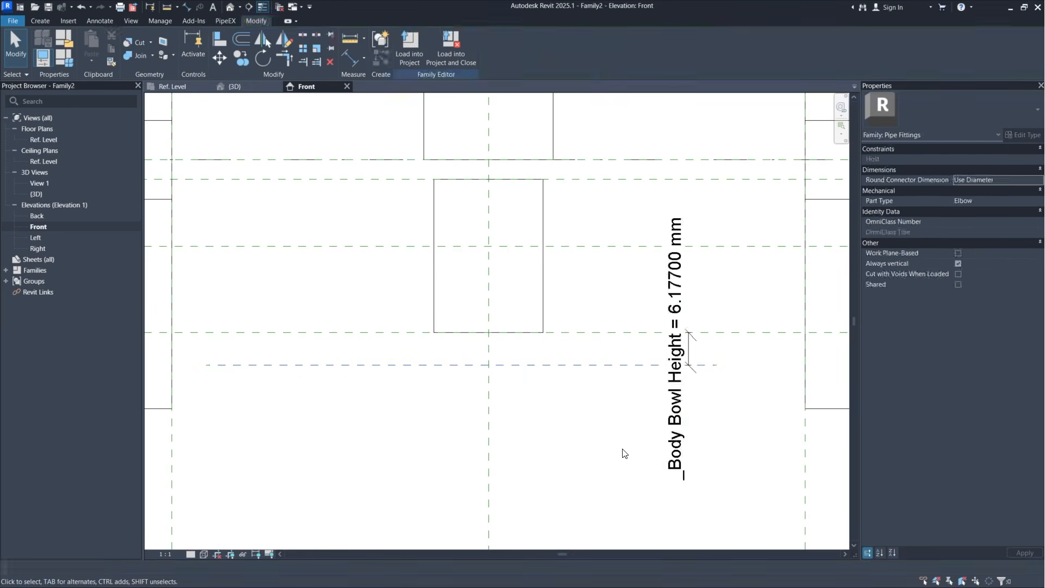
Step: Open the formula of the _Body Bowl Height parameter in the family types for editing
{"action": "left_click", "coordinate": [67, 57]}
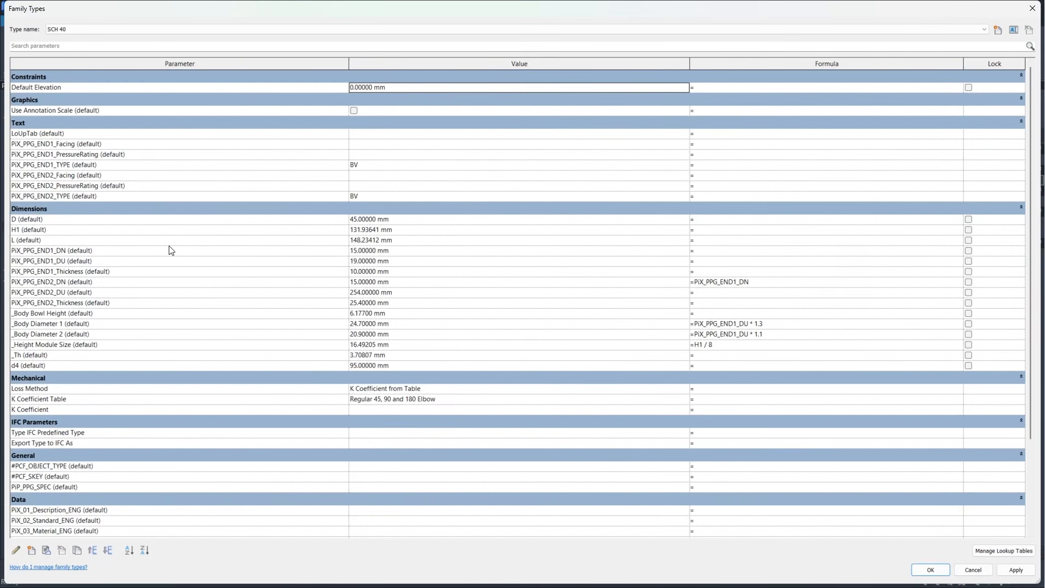
{"action": "mouse_move", "coordinate": [188, 266]}
{"action": "mouse_move", "coordinate": [100, 306]}
{"action": "left_click", "coordinate": [65, 314]}
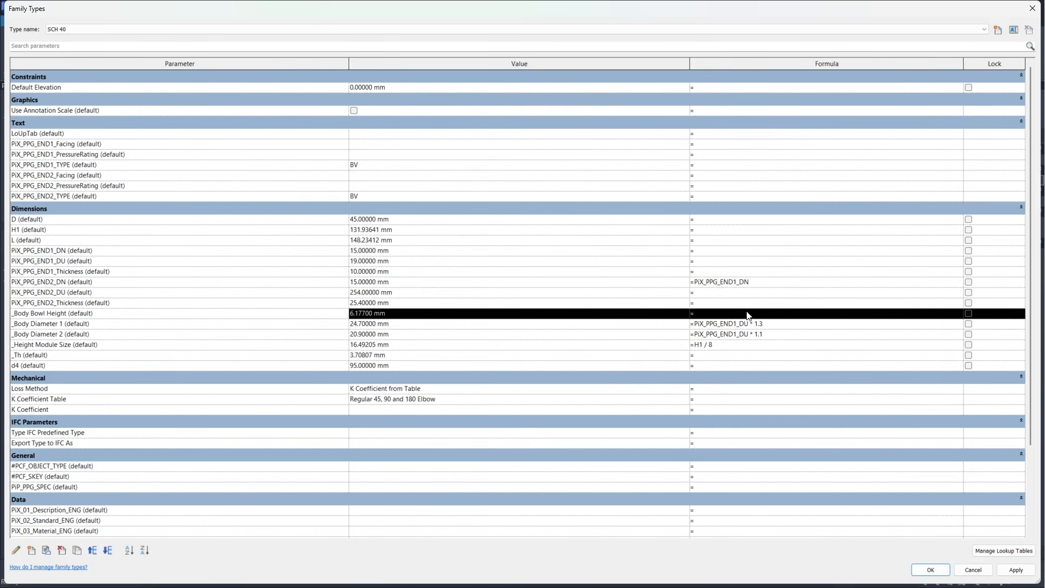
{"action": "left_click", "coordinate": [707, 313]}
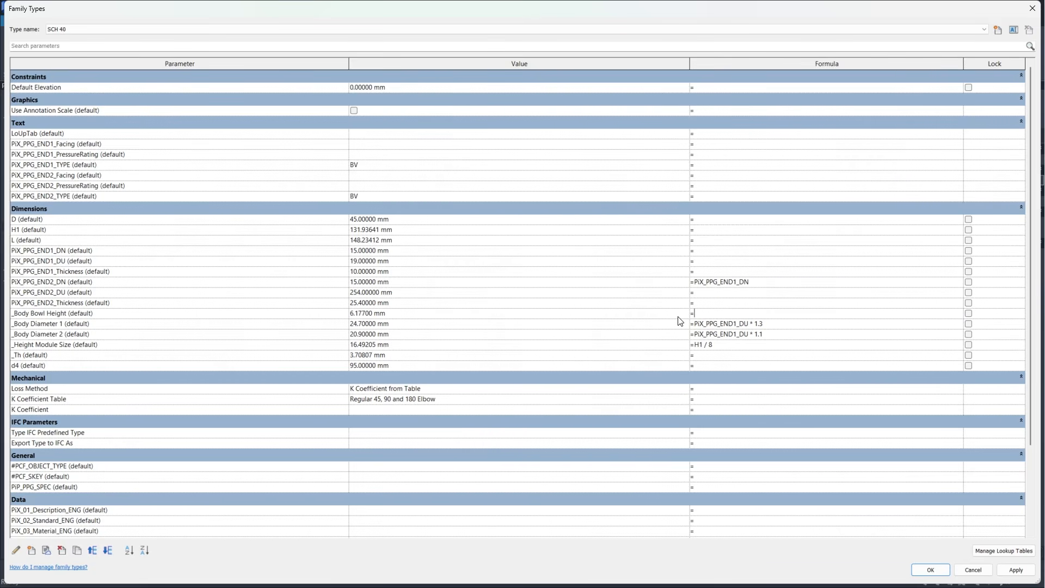
Step: Set the formula of _Body Bowl Height to PiX_PPG_END1_DN / 3 and apply the family type changes
{"action": "left_click", "coordinate": [62, 249]}
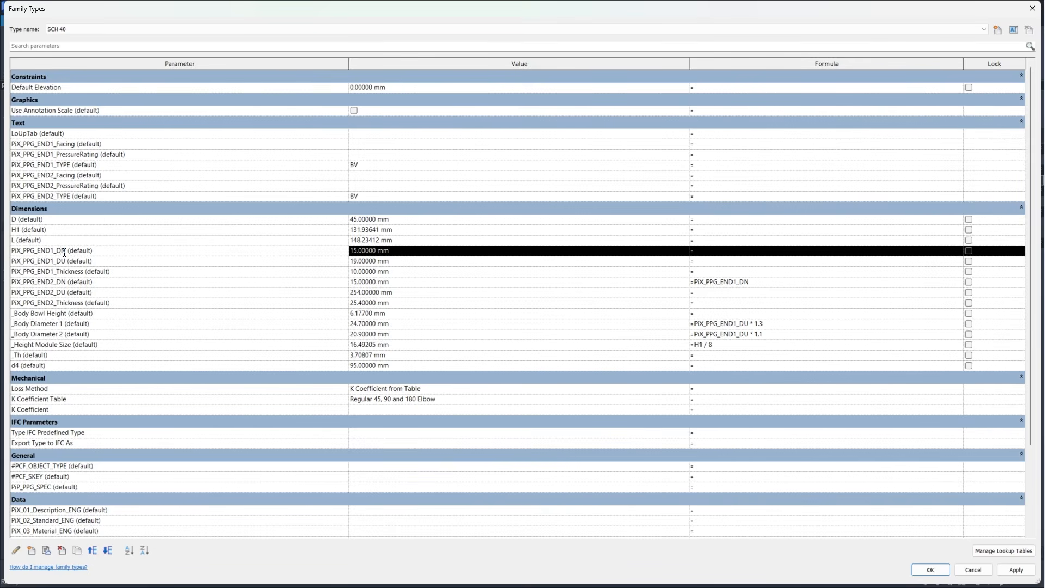
{"action": "left_click_drag", "start_coordinate": [65, 251], "coordinate": [12, 251]}
{"action": "key", "text": "ctrl+c"}
{"action": "left_click", "coordinate": [706, 356]}
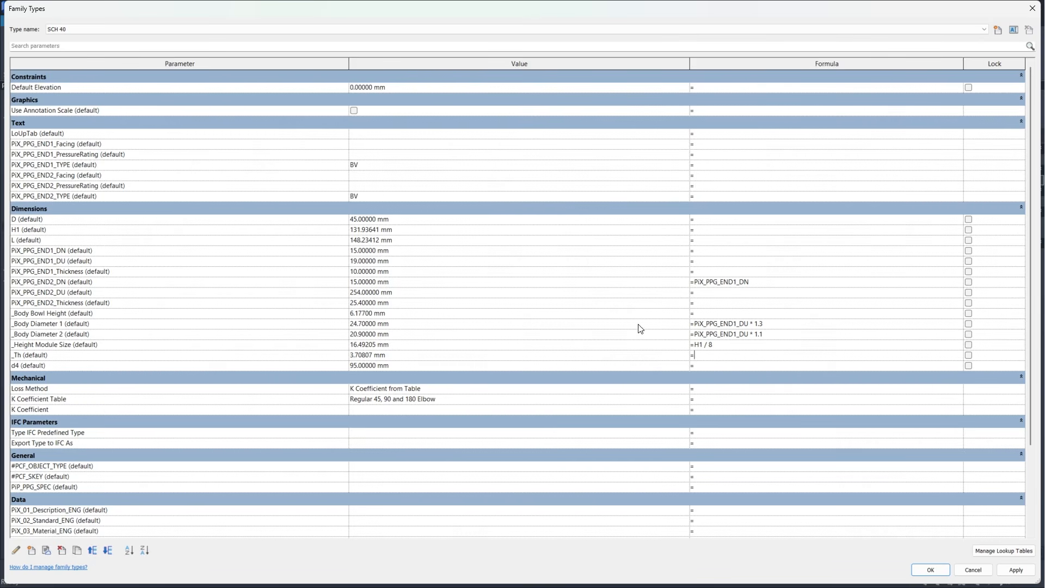
{"action": "key", "text": "ctrl+v"}
{"action": "left_click", "coordinate": [1016, 569]}
{"action": "left_click", "coordinate": [931, 570]}
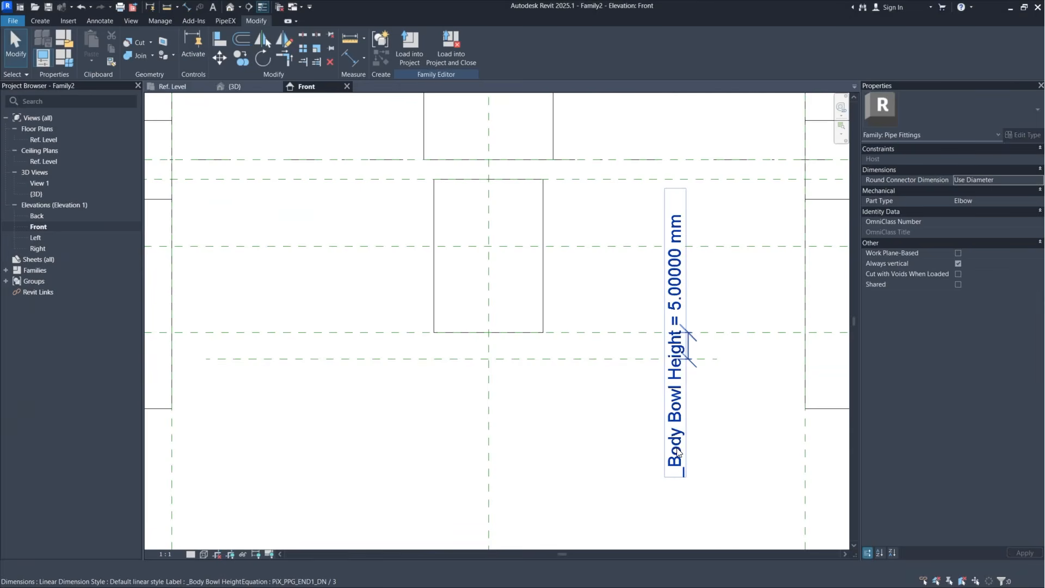
Step: Start a Revolve and sketch boundary lines about 10.45 mm along the body's bottom edge to the centre plane and 5 mm down to the lower reference plane
{"action": "scroll", "coordinate": [576, 415], "scroll_direction": "down", "scroll_amount": 2}
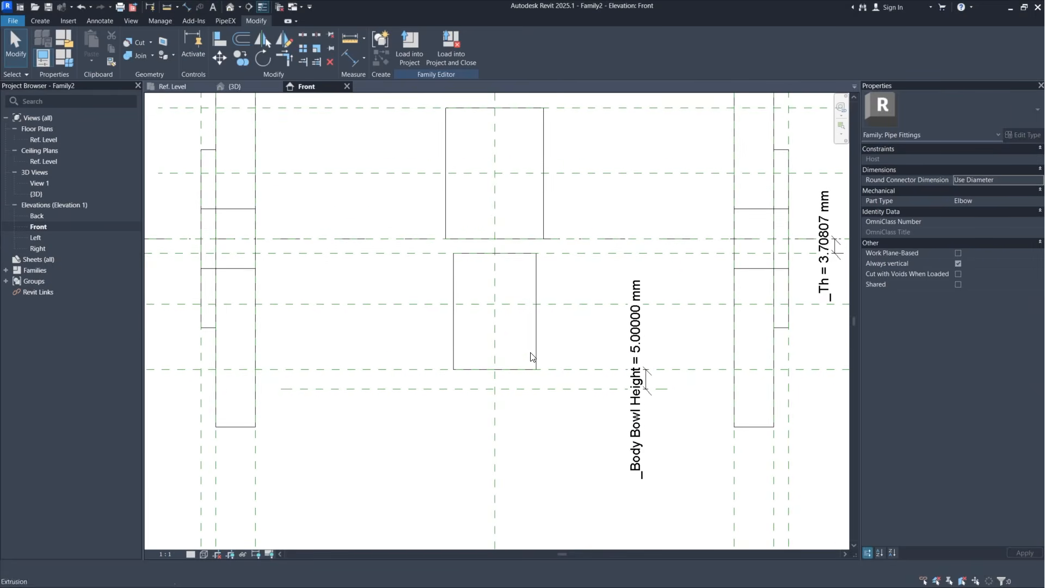
{"action": "scroll", "coordinate": [520, 371], "scroll_direction": "up", "scroll_amount": 4}
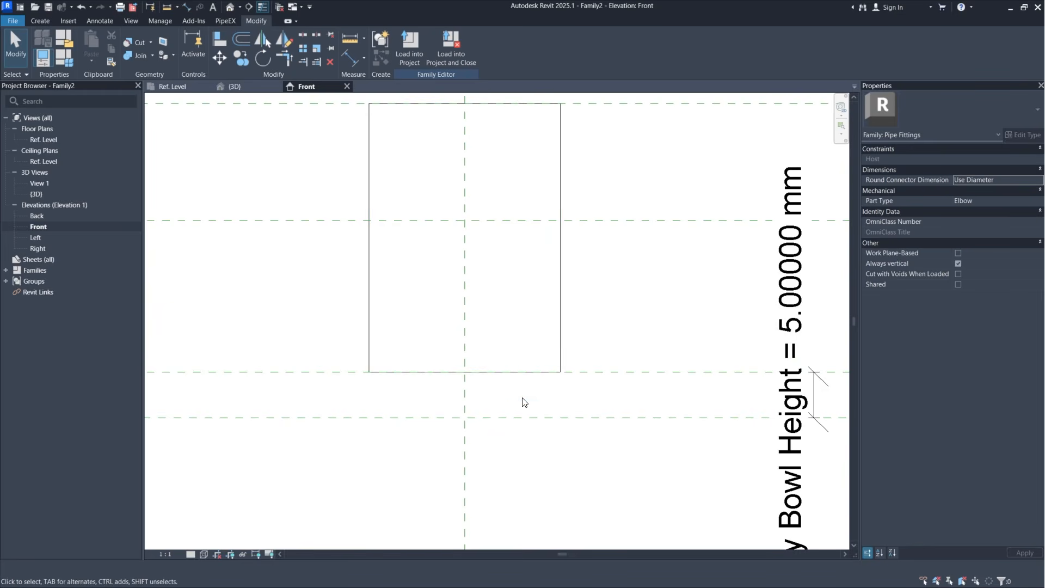
{"action": "left_click", "coordinate": [49, 20]}
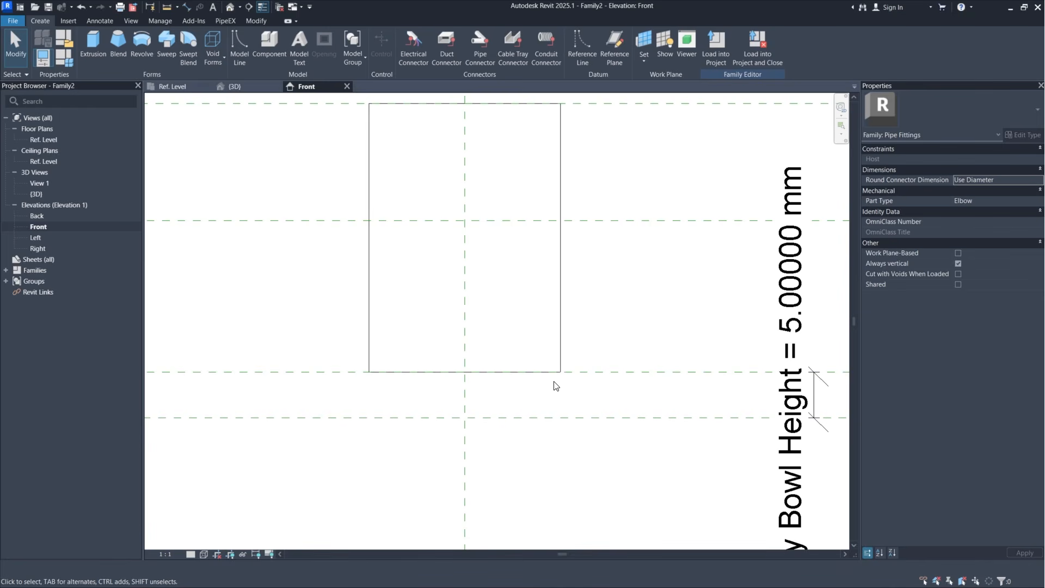
{"action": "left_click", "coordinate": [146, 48]}
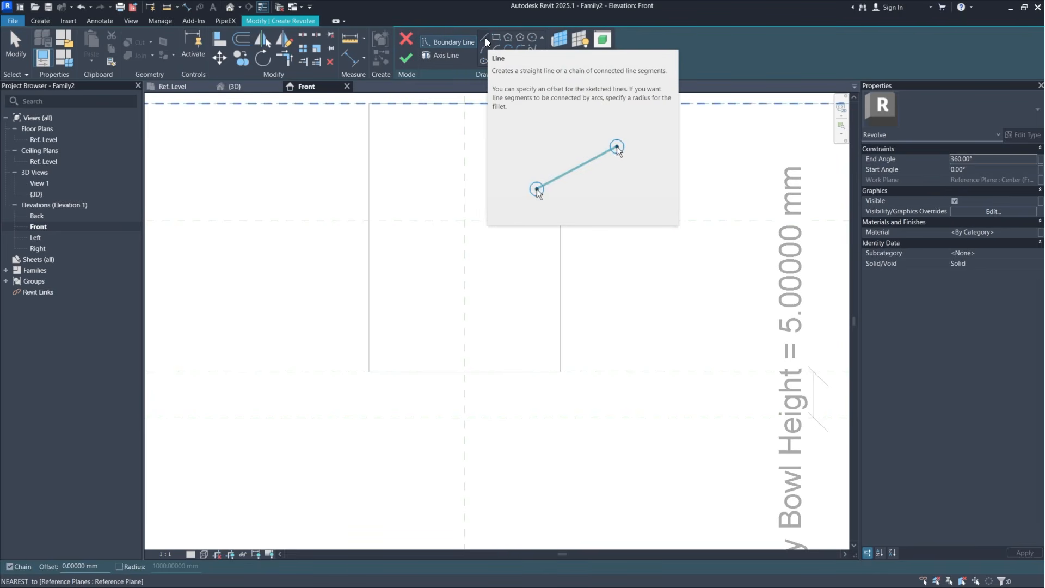
{"action": "left_click", "coordinate": [561, 372]}
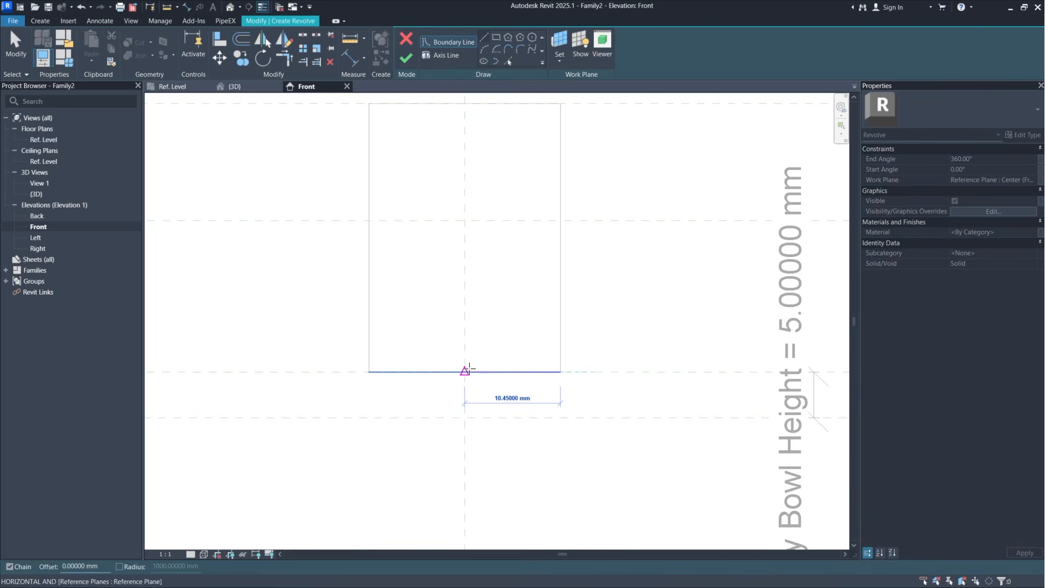
{"action": "left_click", "coordinate": [464, 372]}
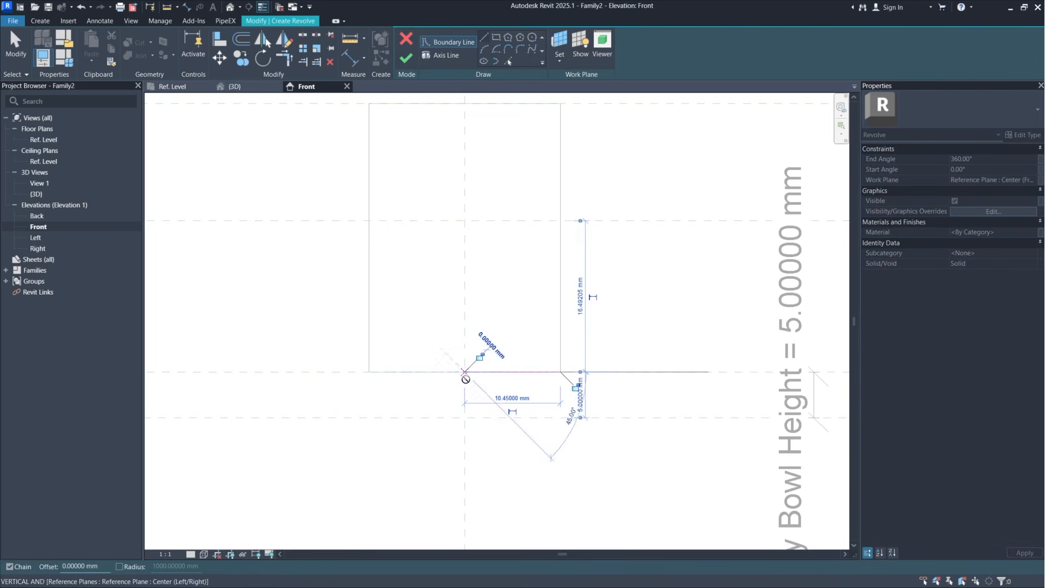
{"action": "left_click", "coordinate": [465, 418]}
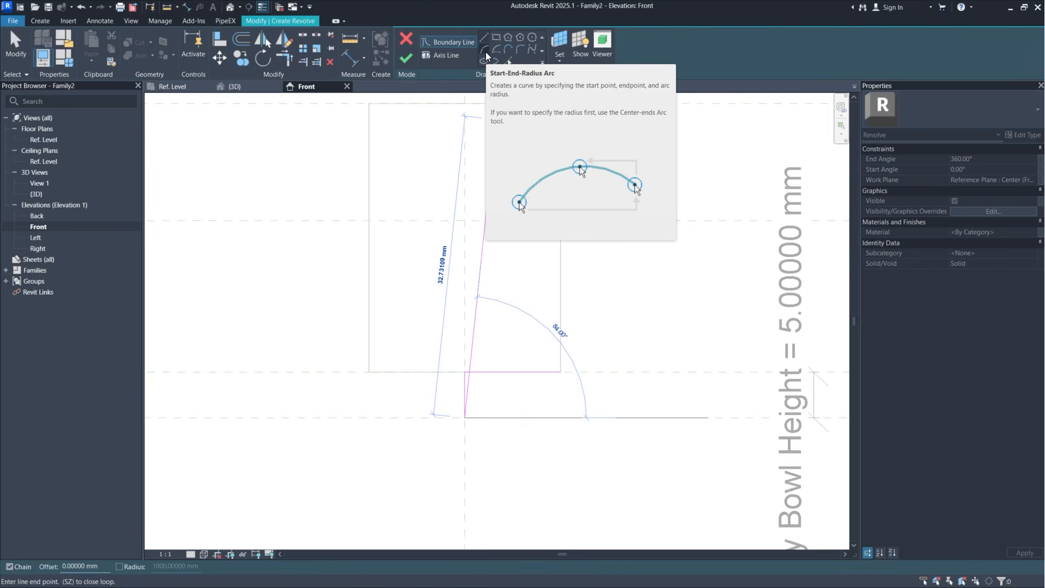
Step: Close the bowl profile with an arc of about 12.5 mm radius between the lower centre point and the body's right bottom corner
{"action": "left_click", "coordinate": [559, 372]}
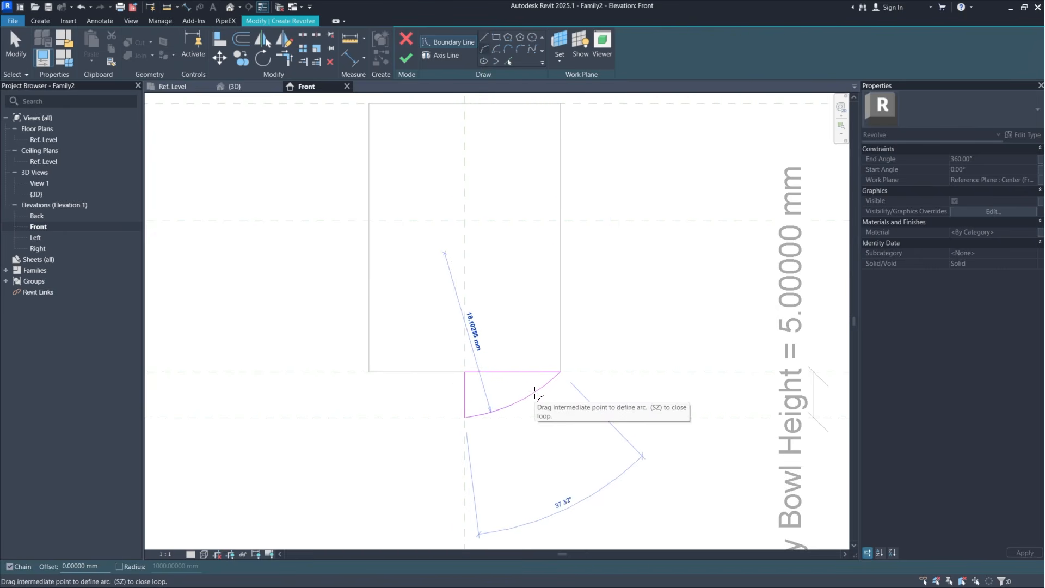
{"action": "scroll", "coordinate": [534, 392], "scroll_direction": "up", "scroll_amount": 3}
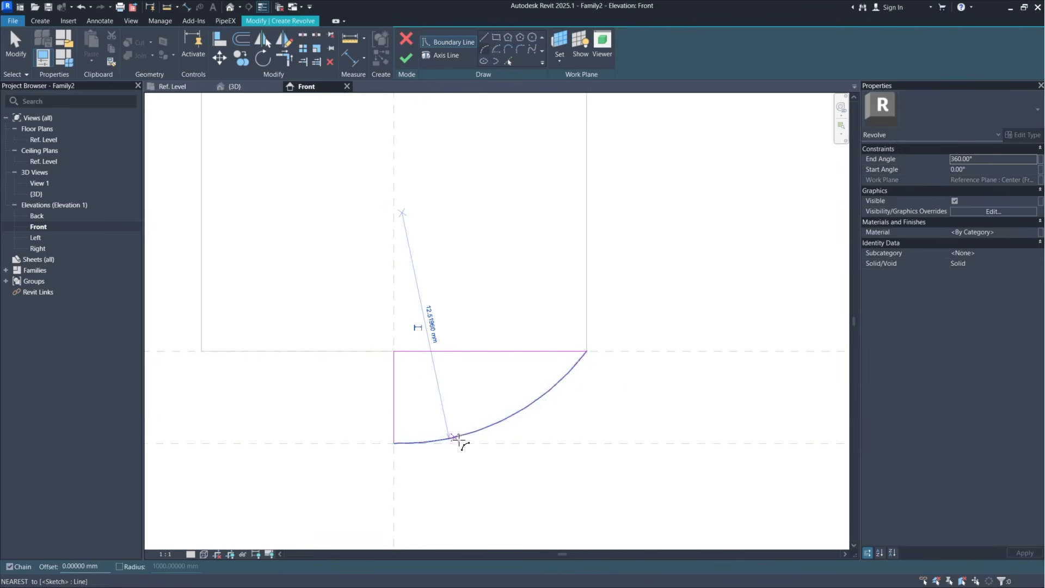
{"action": "left_click", "coordinate": [470, 417]}
{"action": "scroll", "coordinate": [471, 414], "scroll_direction": "down", "scroll_amount": 1}
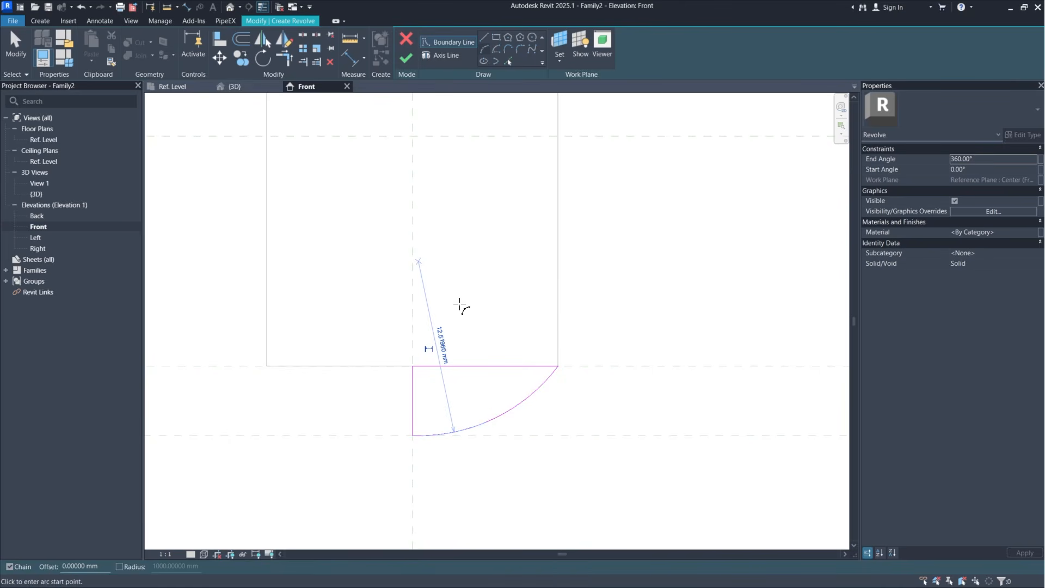
{"action": "left_click", "coordinate": [222, 39]}
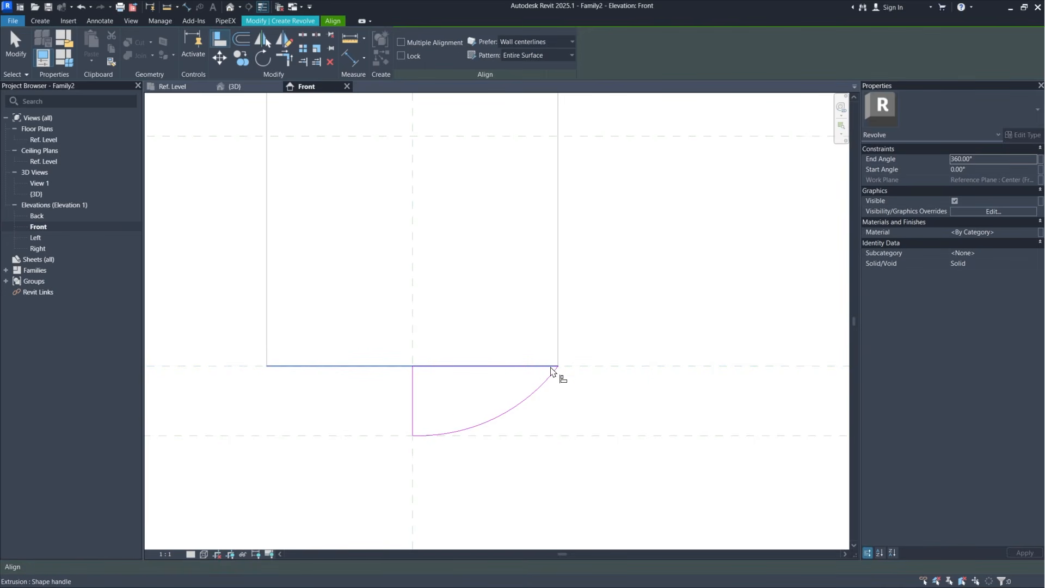
{"action": "left_click", "coordinate": [617, 366]}
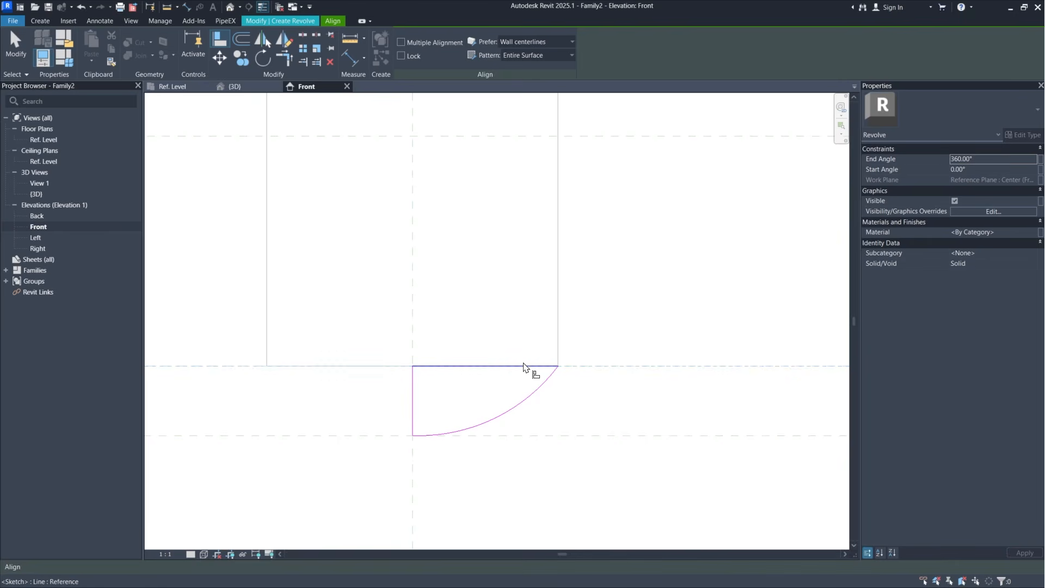
{"action": "left_click", "coordinate": [524, 367]}
{"action": "key", "text": "Escape"}
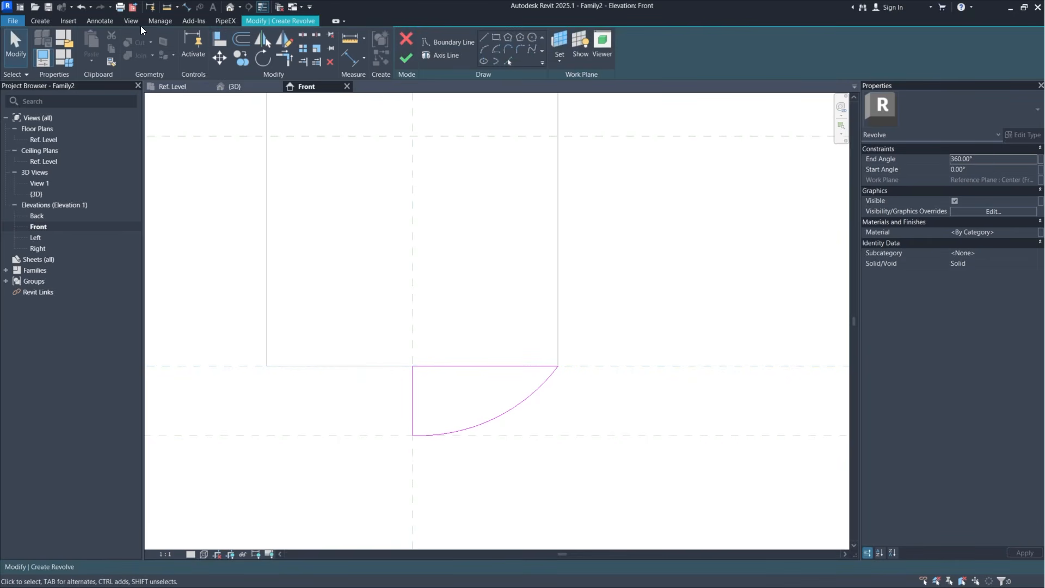
Step: Align and lock the profile's horizontal line to the body's bottom reference plane and its vertical line to the centre reference plane
{"action": "left_click", "coordinate": [220, 39]}
{"action": "left_click", "coordinate": [595, 365]}
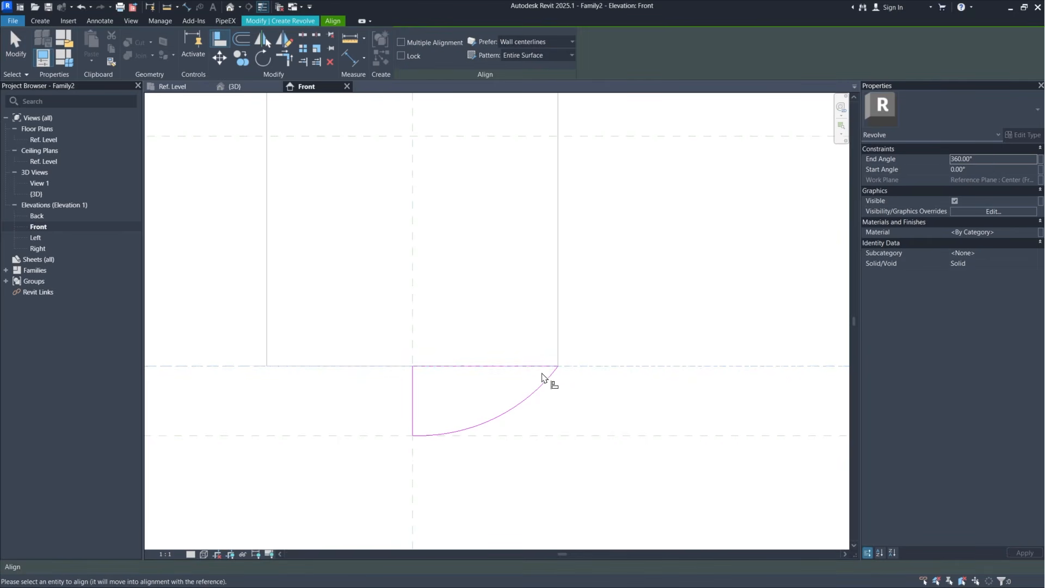
{"action": "left_click", "coordinate": [540, 367]}
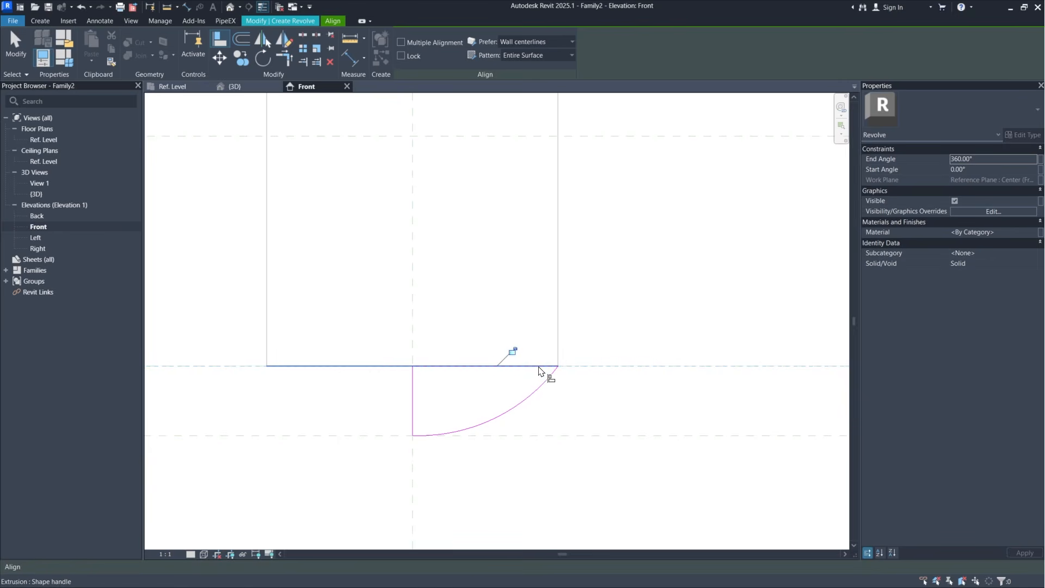
{"action": "left_click", "coordinate": [513, 353]}
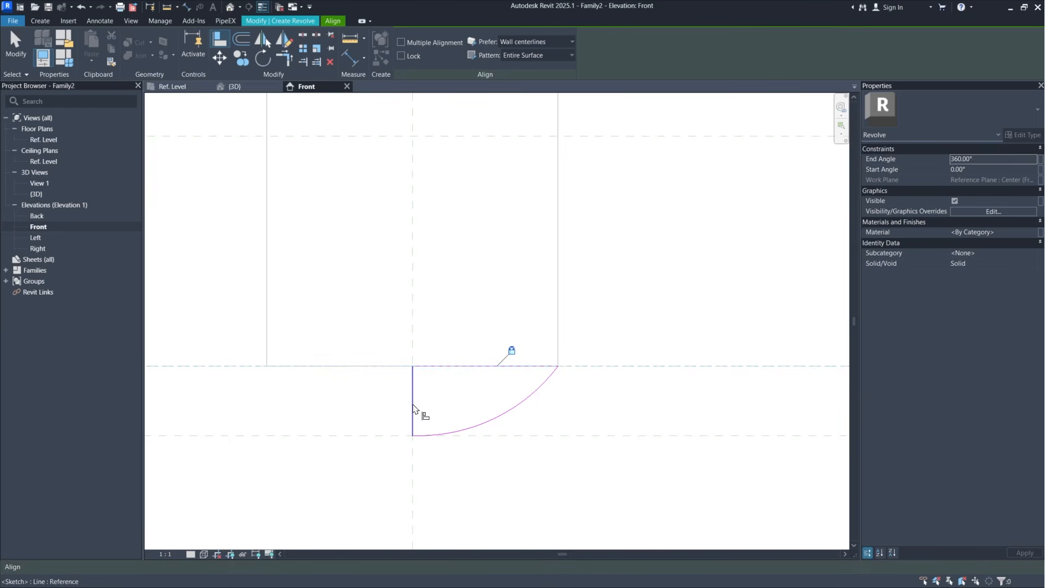
{"action": "left_click", "coordinate": [415, 475]}
{"action": "left_click", "coordinate": [413, 430]}
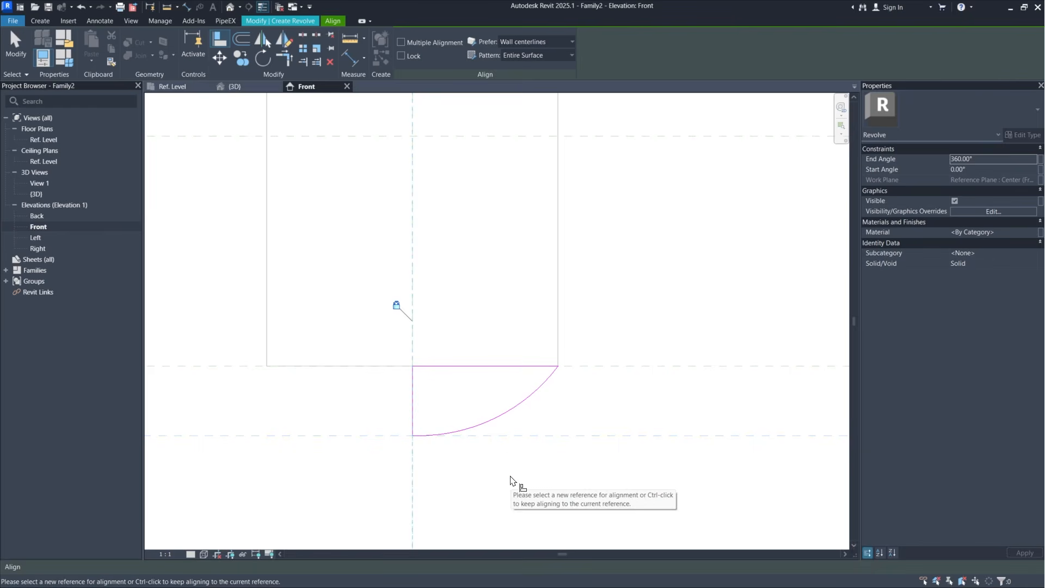
Step: Align and lock the lower end of the bowl profile to the lowest horizontal reference plane
{"action": "left_click", "coordinate": [414, 437]}
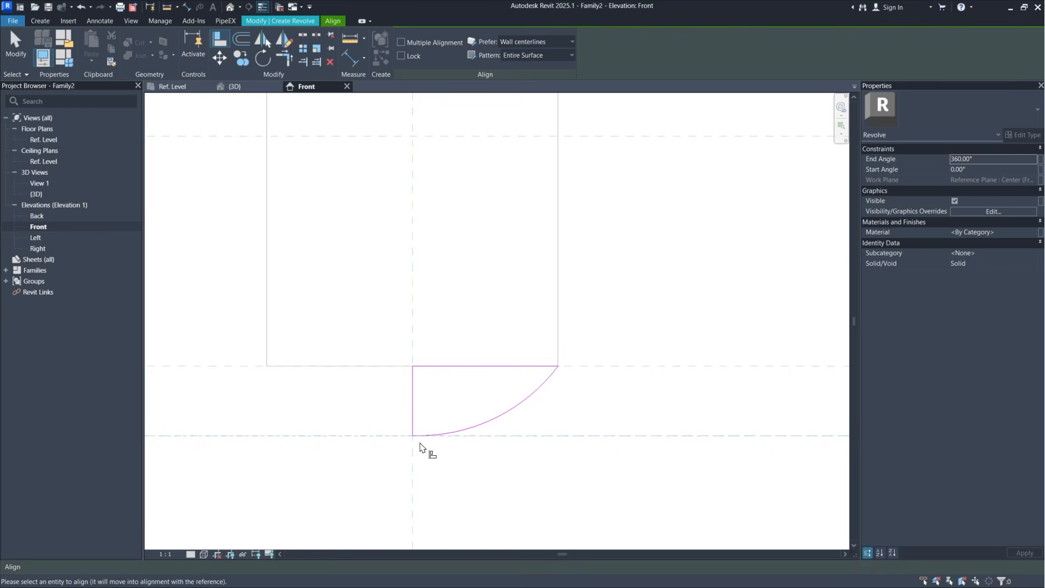
{"action": "left_click", "coordinate": [412, 438]}
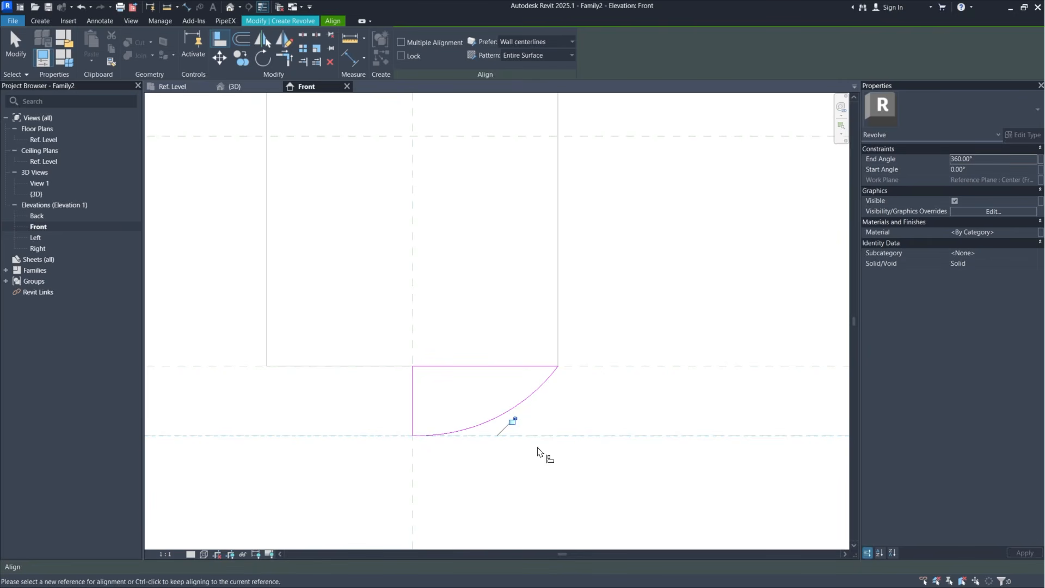
{"action": "left_click", "coordinate": [513, 421]}
{"action": "key", "text": "Escape"}
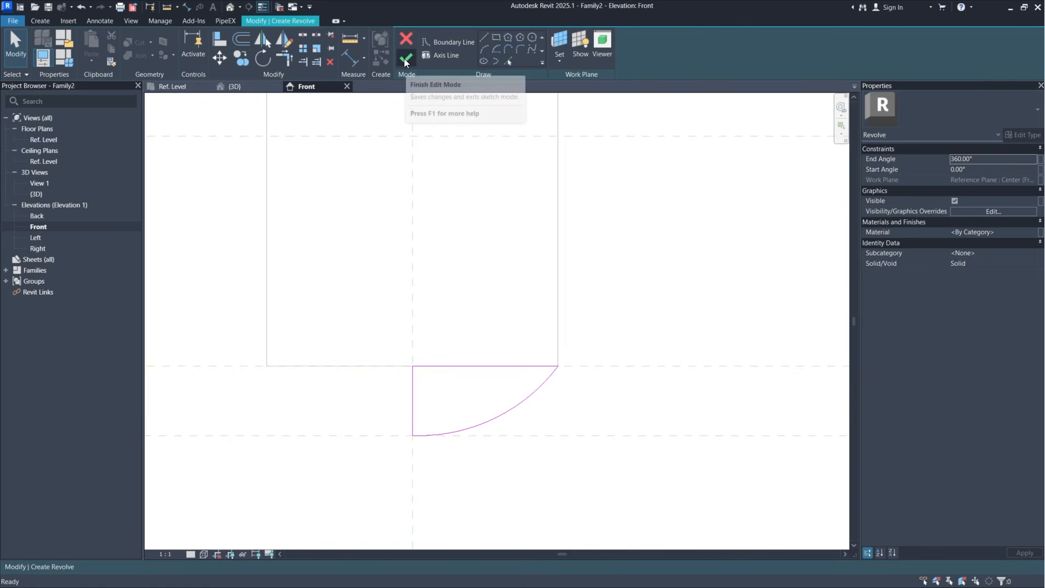
Step: Use the vertical centre reference plane as the axis line and finish the 360° bowl revolve
{"action": "left_click", "coordinate": [439, 55]}
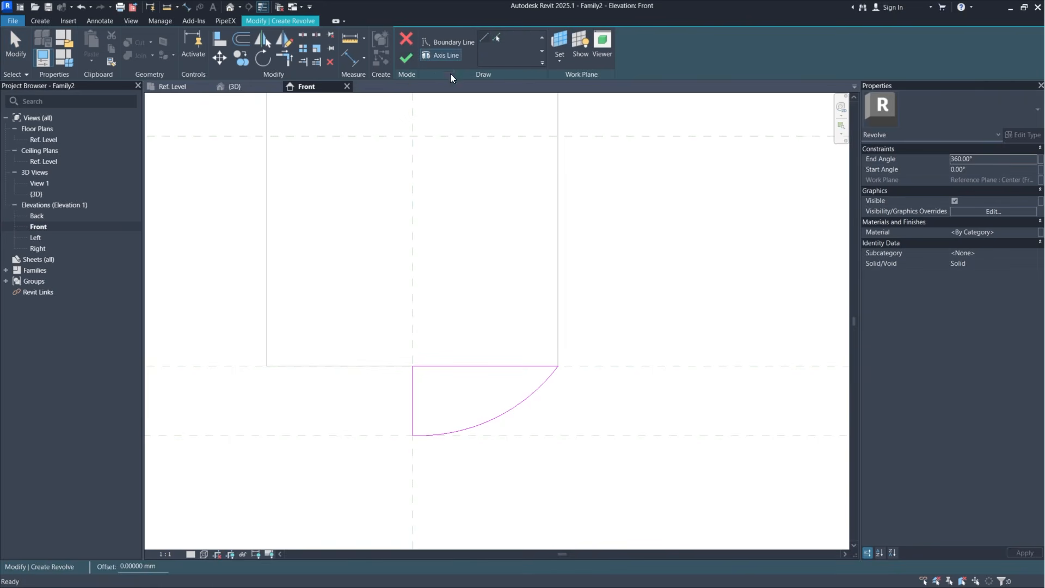
{"action": "left_click", "coordinate": [499, 36]}
{"action": "left_click", "coordinate": [414, 338]}
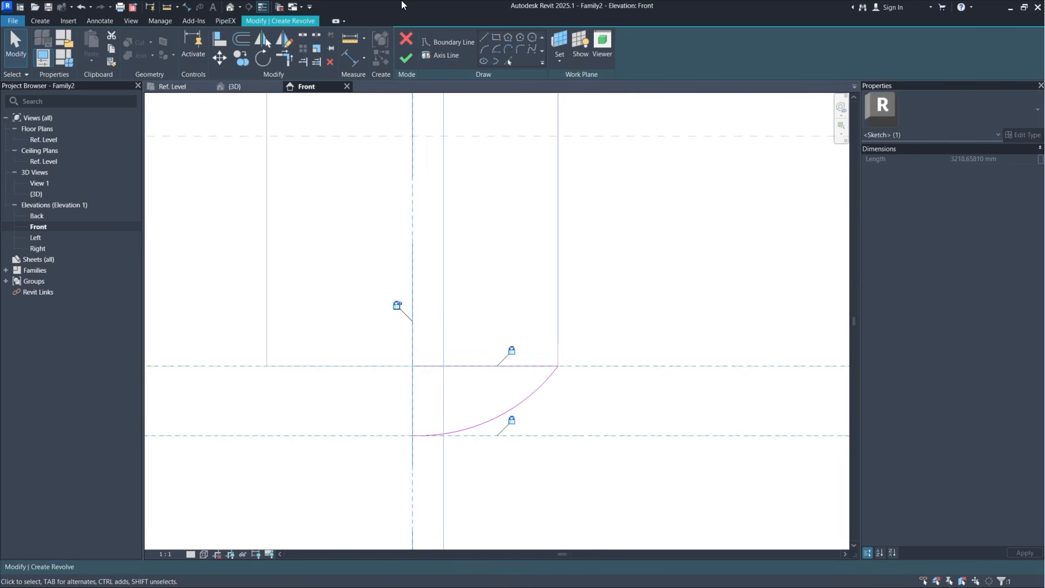
{"action": "left_click", "coordinate": [408, 57]}
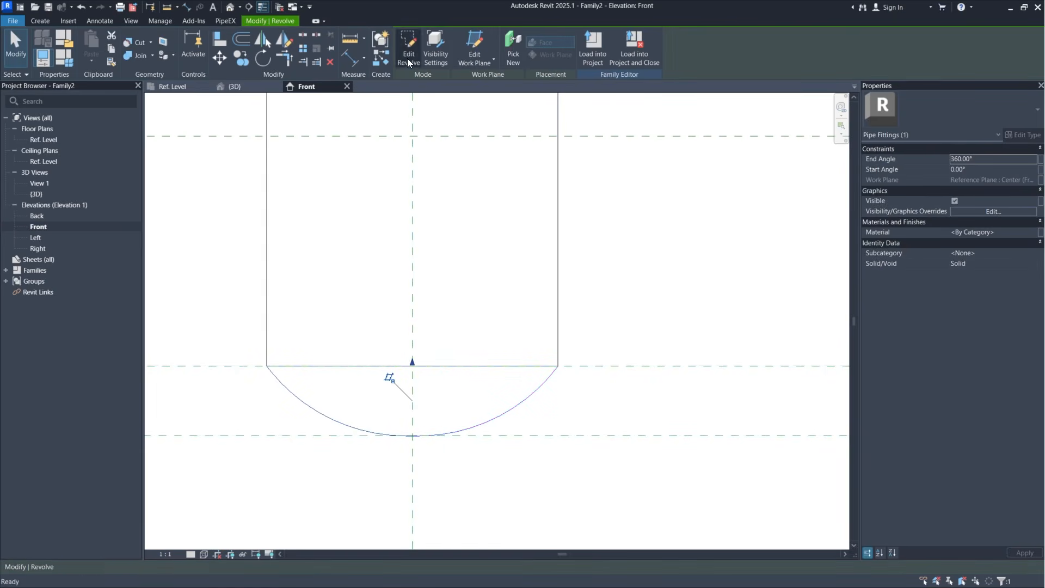
{"action": "scroll", "coordinate": [619, 324], "scroll_direction": "down", "scroll_amount": 2}
{"action": "middle_click_drag", "start_coordinate": [632, 323], "coordinate": [602, 360]}
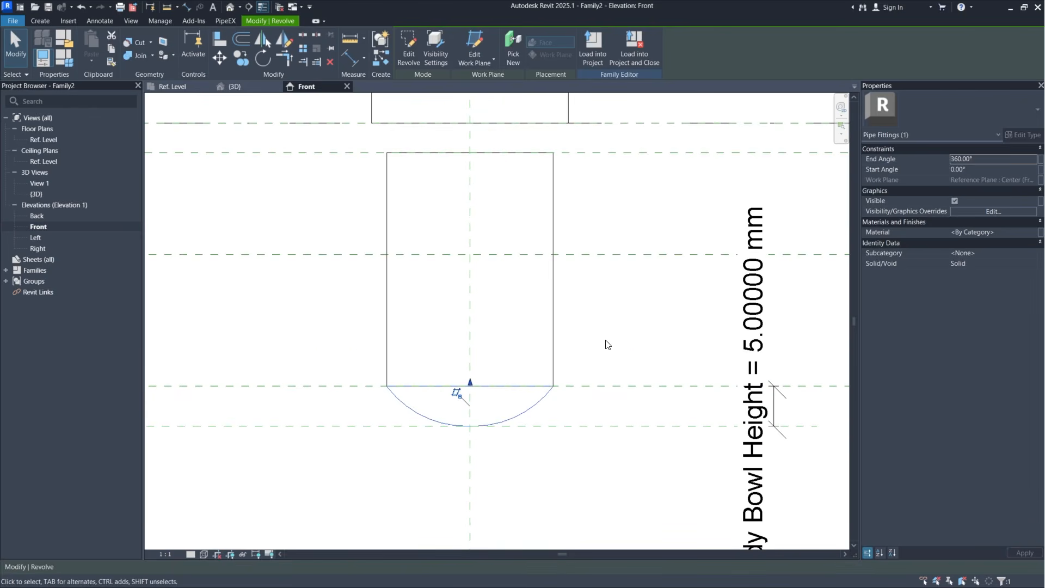
{"action": "left_click", "coordinate": [605, 342]}
Step: Draw two vertical reference planes along the lower body's side edges, about 10.45 mm either side of the centre plane, extending below the bowl
{"action": "left_click", "coordinate": [41, 21]}
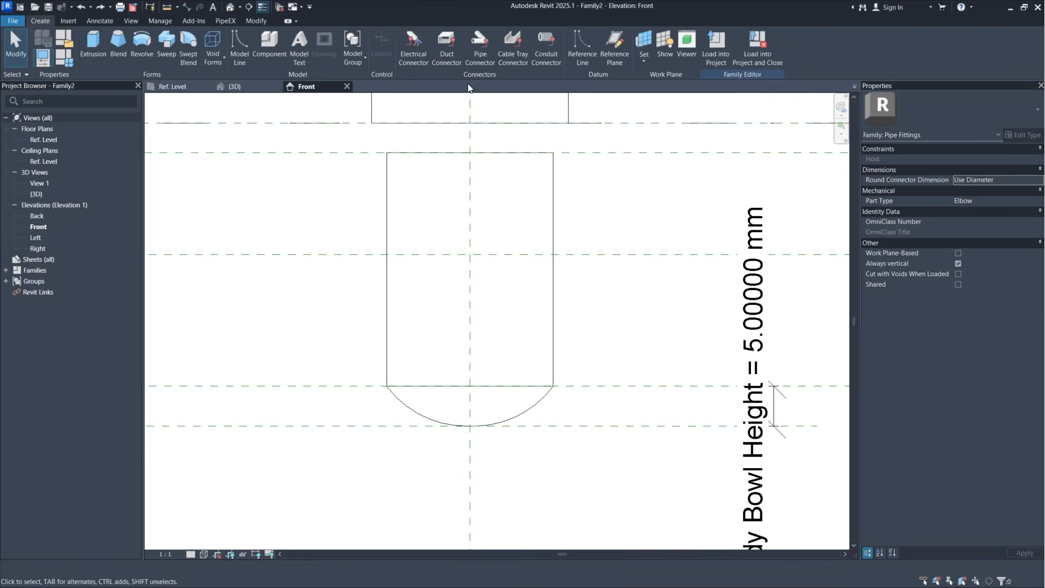
{"action": "left_click", "coordinate": [612, 54]}
{"action": "left_click", "coordinate": [553, 153]}
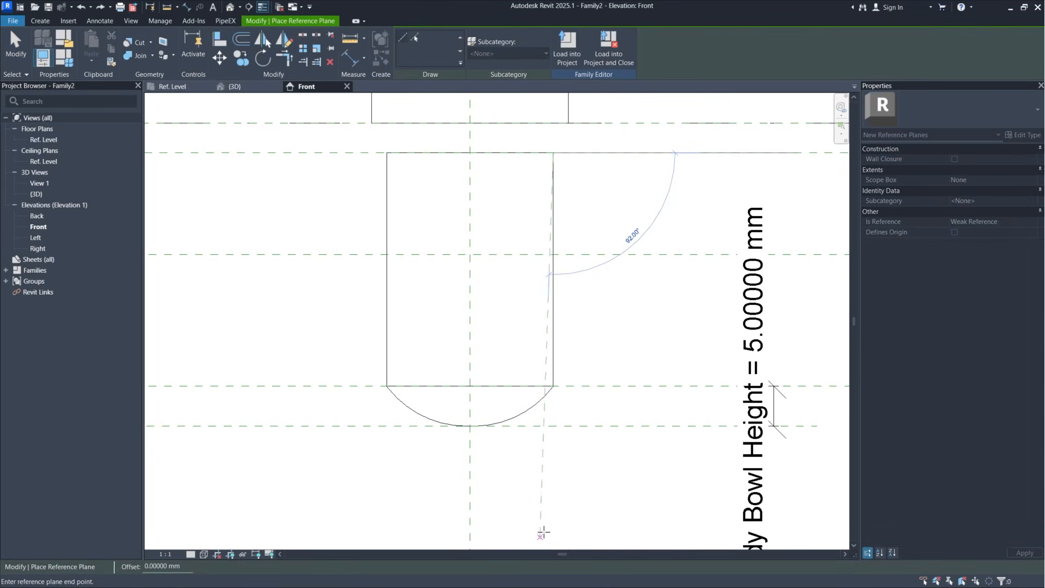
{"action": "left_click", "coordinate": [553, 506]}
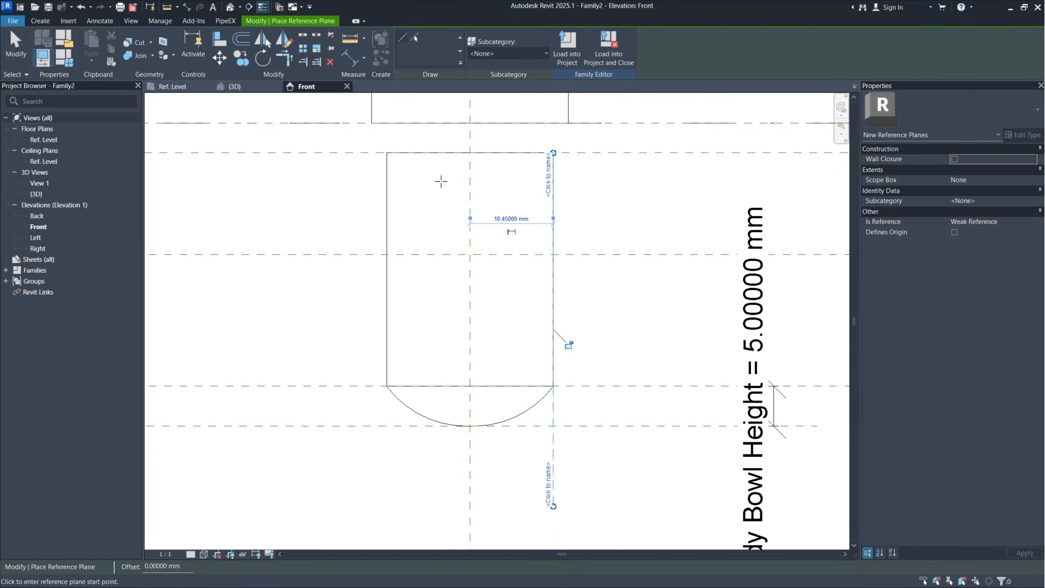
{"action": "left_click", "coordinate": [387, 153]}
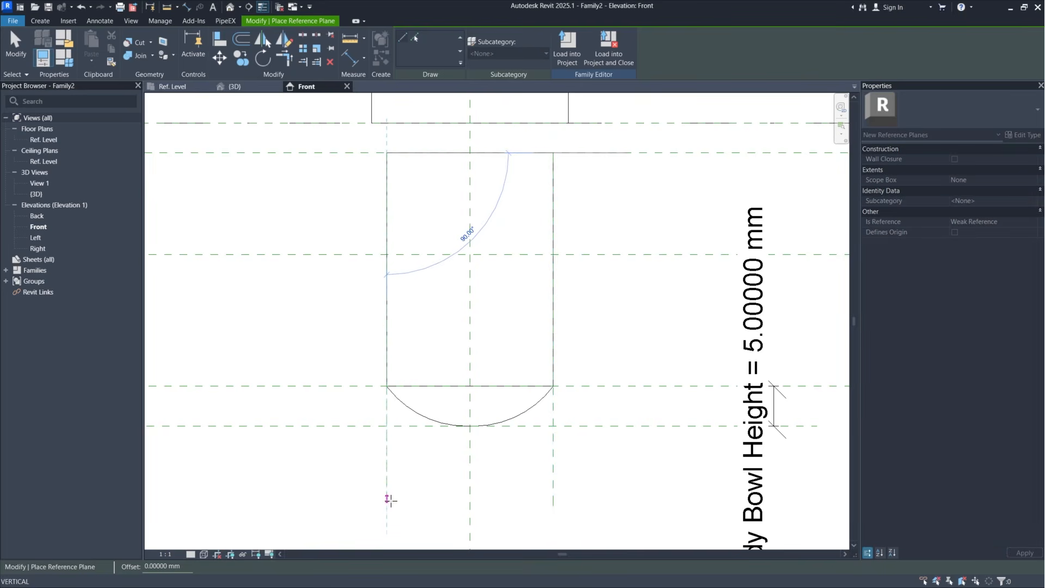
{"action": "left_click", "coordinate": [387, 509]}
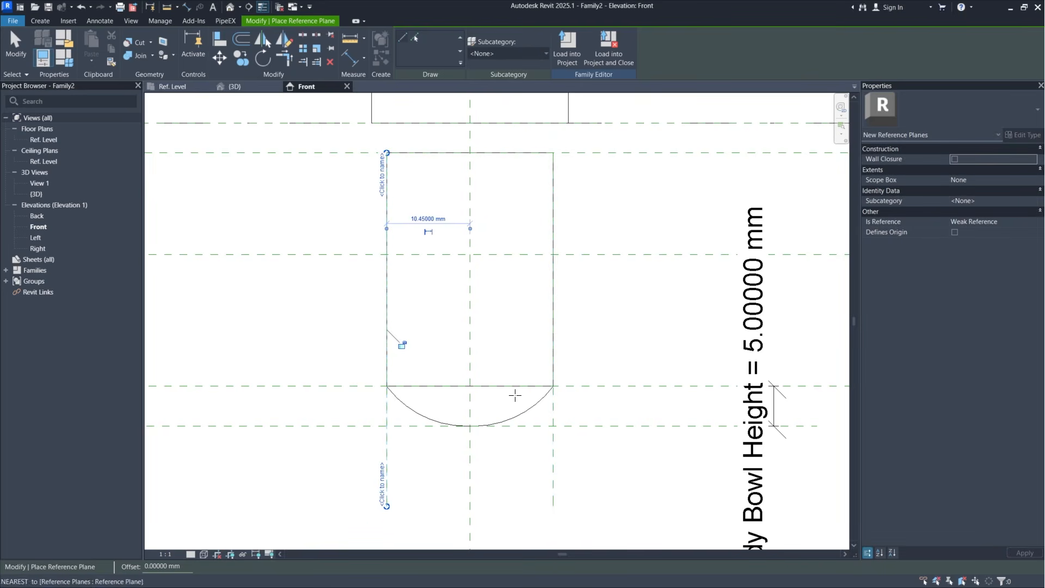
{"action": "scroll", "coordinate": [511, 394], "scroll_direction": "up", "scroll_amount": 2}
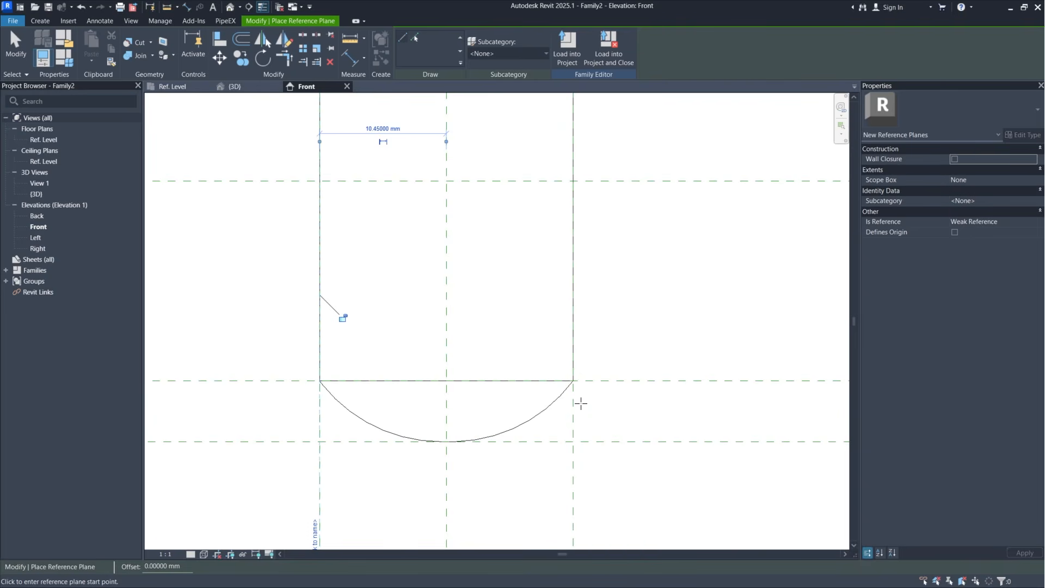
{"action": "key", "text": "Escape"}
{"action": "key", "text": "Escape"}
Step: Dimension the two side reference planes and the centre reference plane below the bowl as one chain and make the spacing equal
{"action": "scroll", "coordinate": [584, 323], "scroll_direction": "down", "scroll_amount": 1}
{"action": "scroll", "coordinate": [565, 270], "scroll_direction": "up", "scroll_amount": 1}
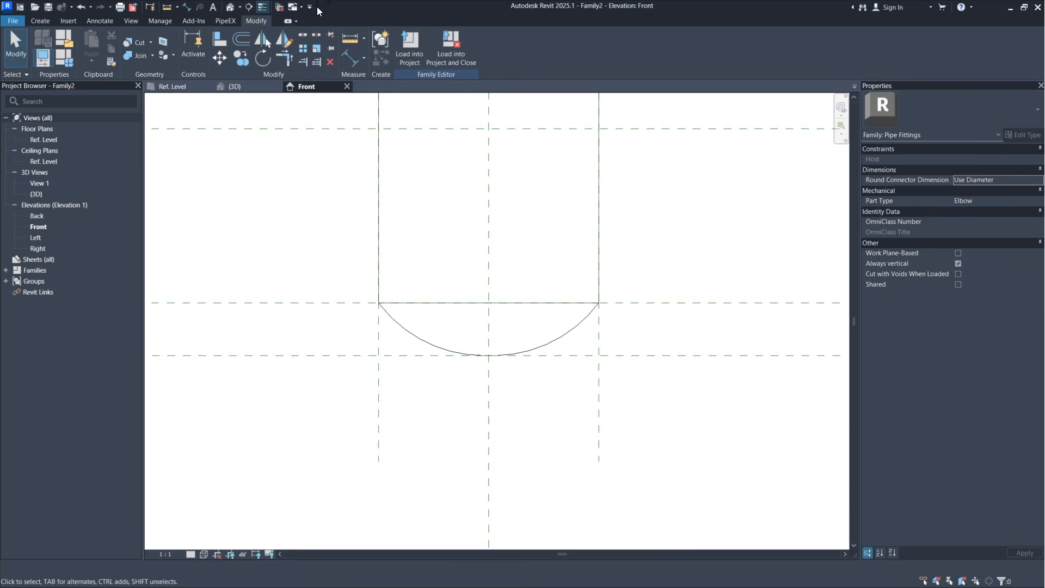
{"action": "left_click", "coordinate": [349, 57]}
{"action": "left_click", "coordinate": [383, 406]}
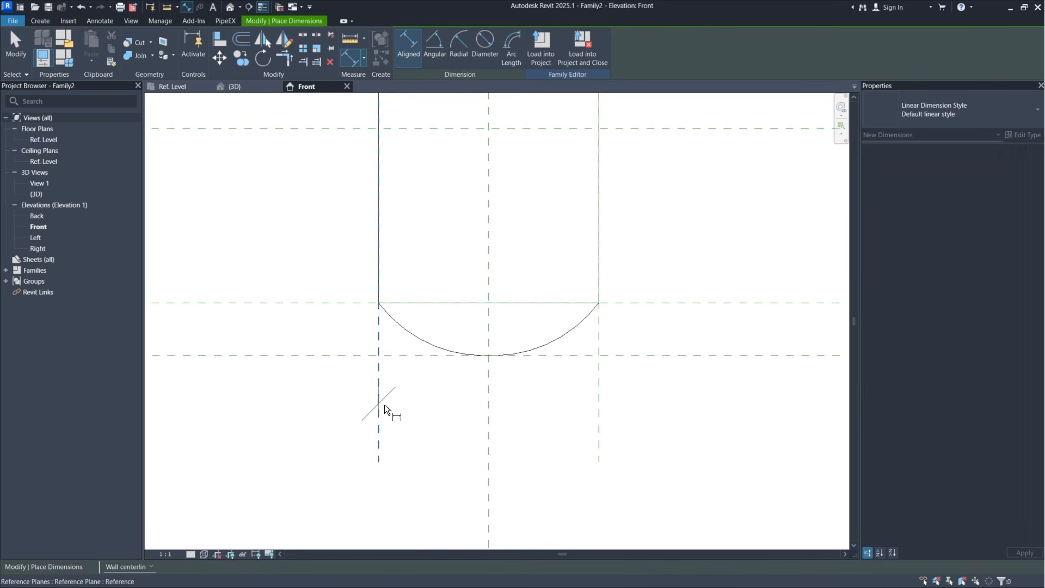
{"action": "left_click", "coordinate": [488, 418]}
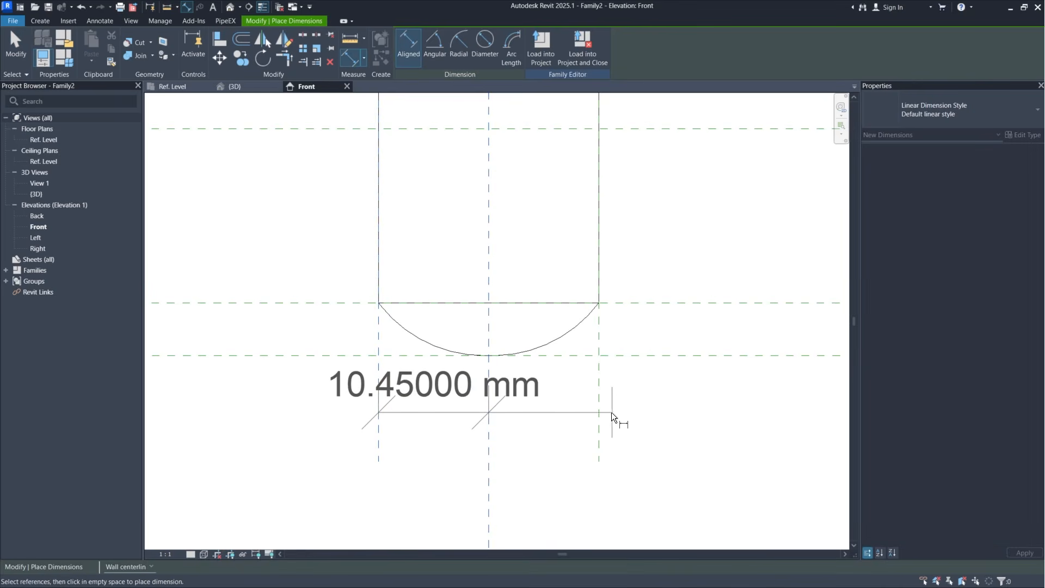
{"action": "left_click", "coordinate": [600, 408]}
{"action": "left_click", "coordinate": [669, 409]}
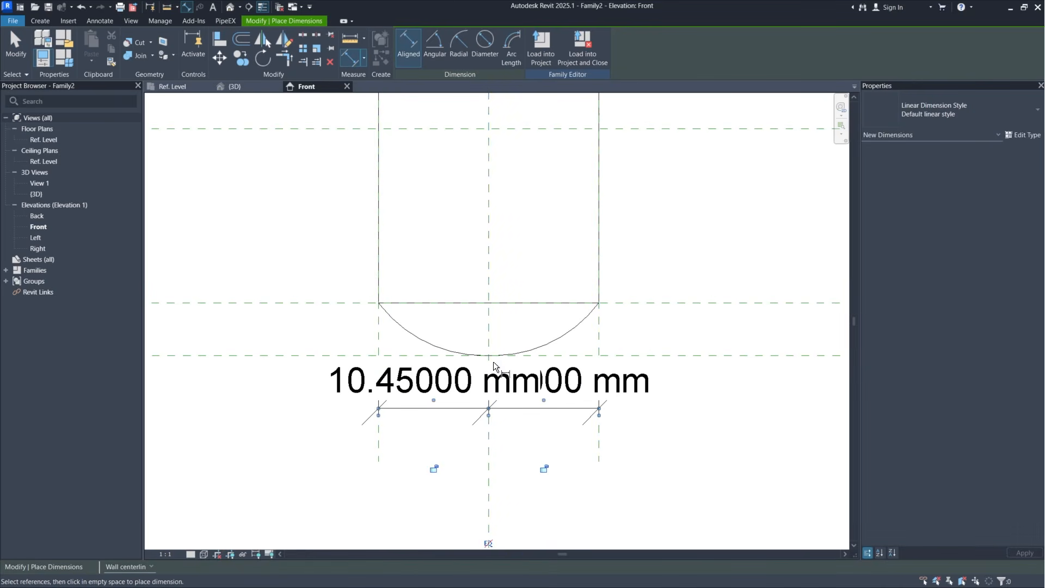
{"action": "middle_click_drag", "start_coordinate": [509, 102], "coordinate": [534, 242]}
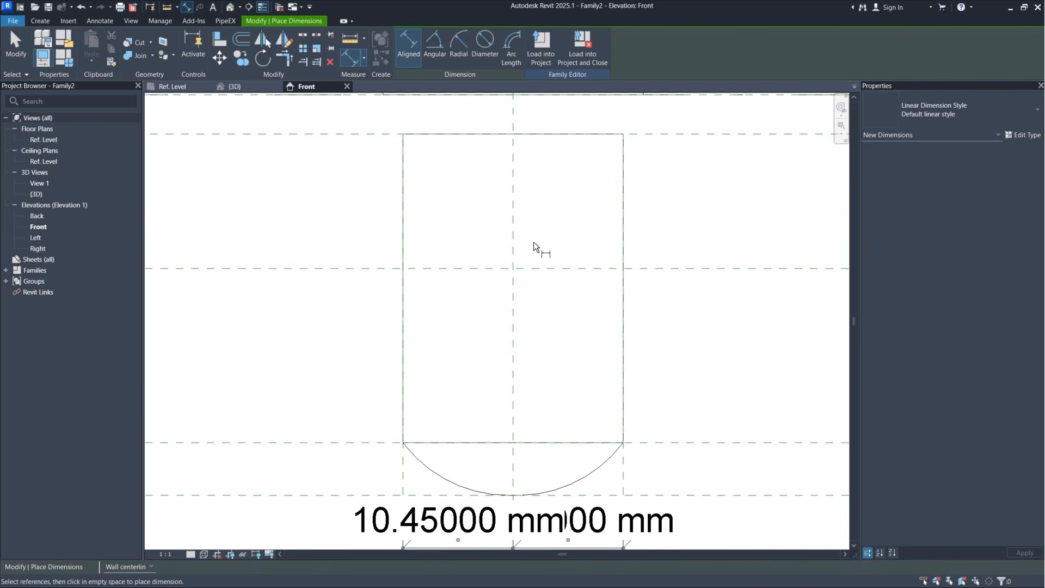
{"action": "scroll", "coordinate": [518, 345], "scroll_direction": "down", "scroll_amount": 1}
{"action": "middle_click_drag", "start_coordinate": [550, 438], "coordinate": [553, 303]}
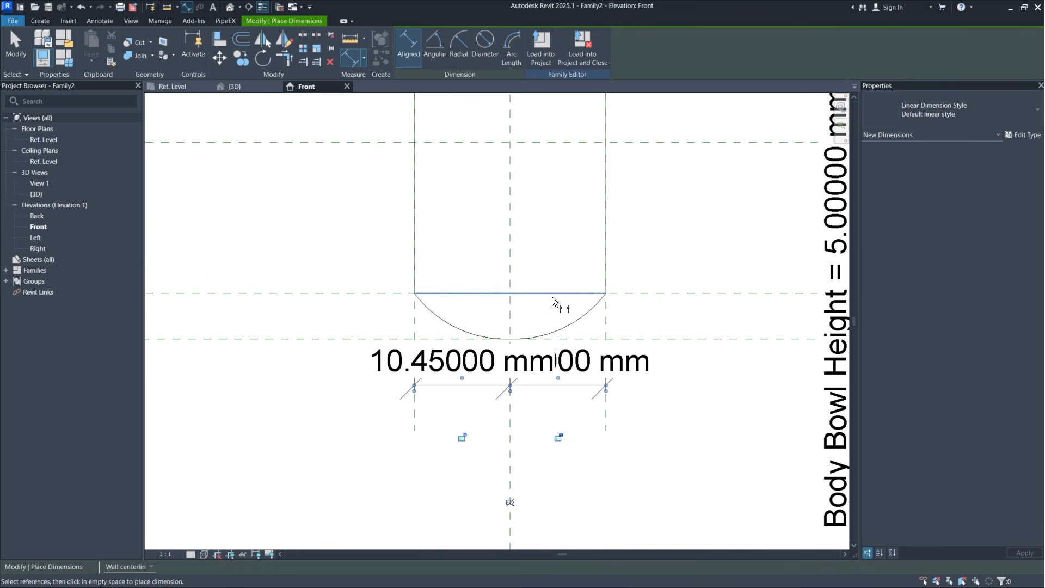
{"action": "left_click", "coordinate": [510, 502]}
Step: Dimension the full width between the two side reference planes below the bowl and label it with the _Body Diameter 2 parameter
{"action": "scroll", "coordinate": [593, 341], "scroll_direction": "up", "scroll_amount": 1}
{"action": "left_click", "coordinate": [386, 429]}
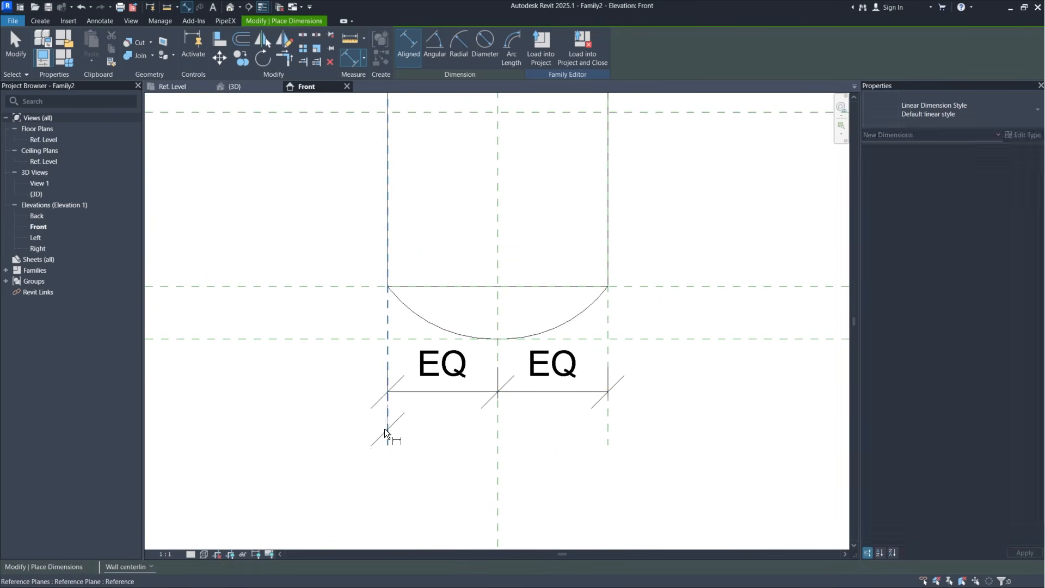
{"action": "left_click", "coordinate": [609, 437]}
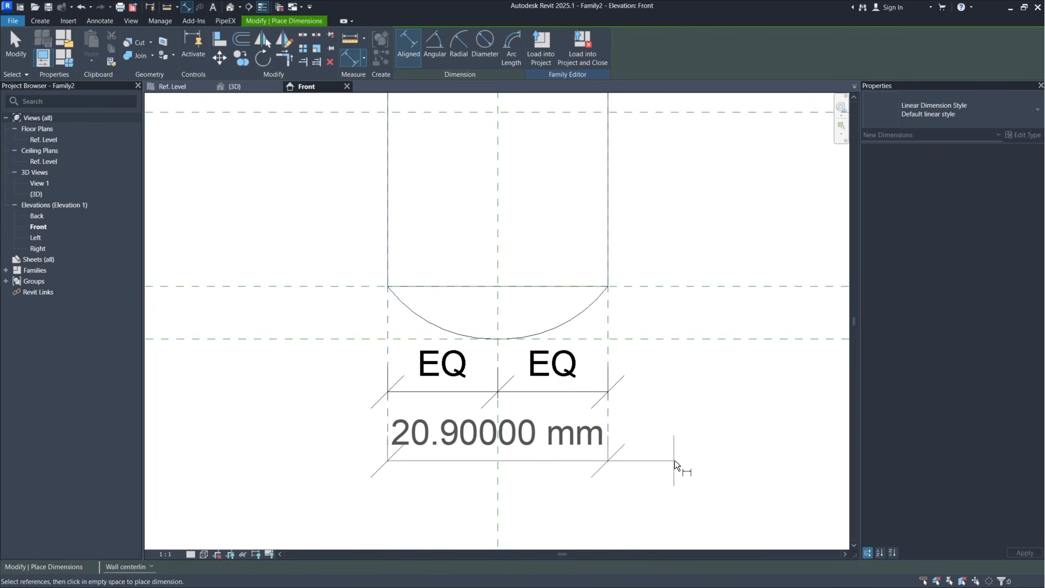
{"action": "left_click", "coordinate": [671, 453]}
{"action": "key", "text": "Escape"}
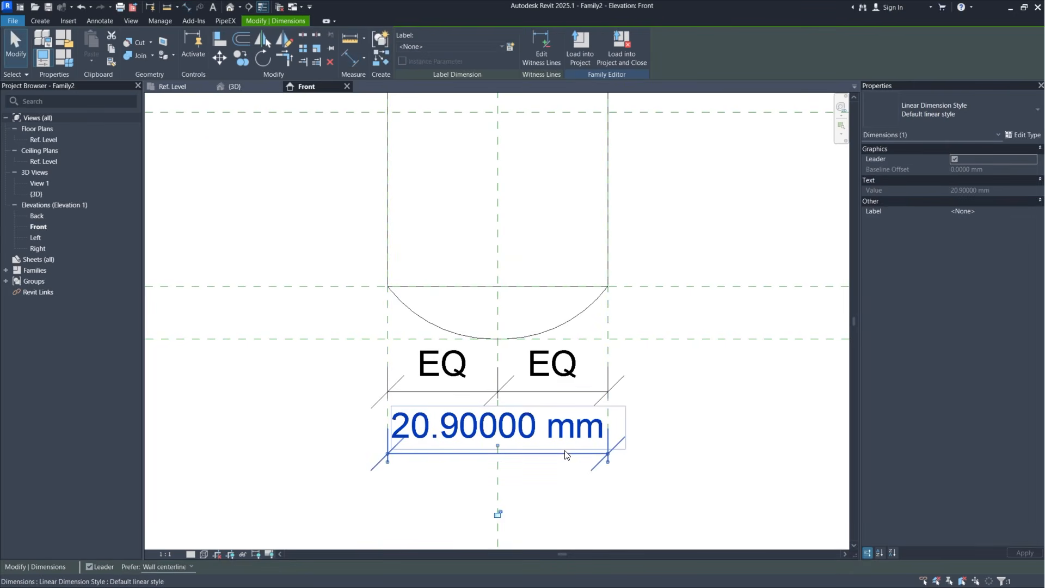
{"action": "left_click", "coordinate": [502, 46]}
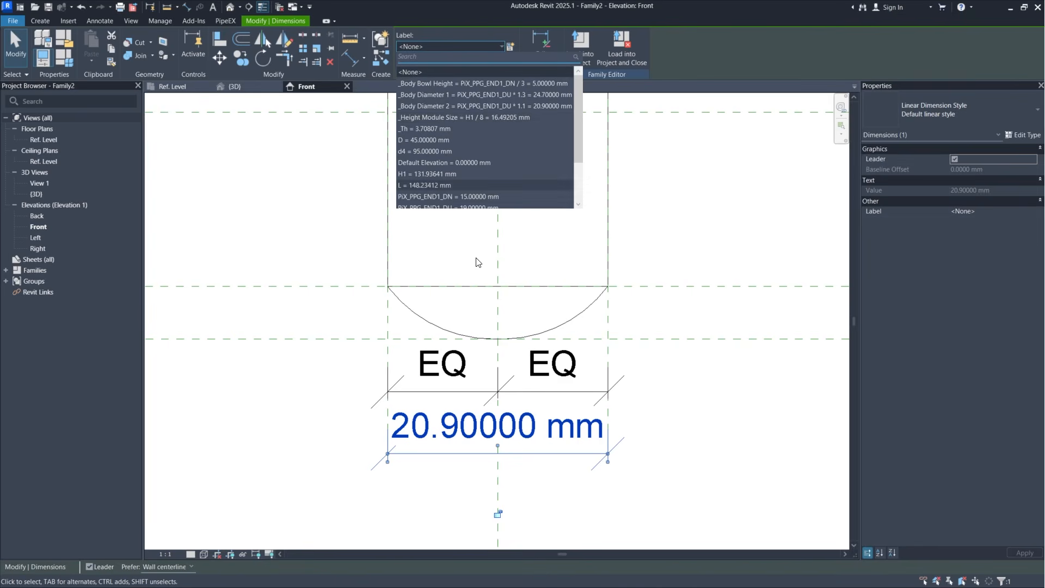
{"action": "scroll", "coordinate": [483, 139], "scroll_direction": "down", "scroll_amount": 3}
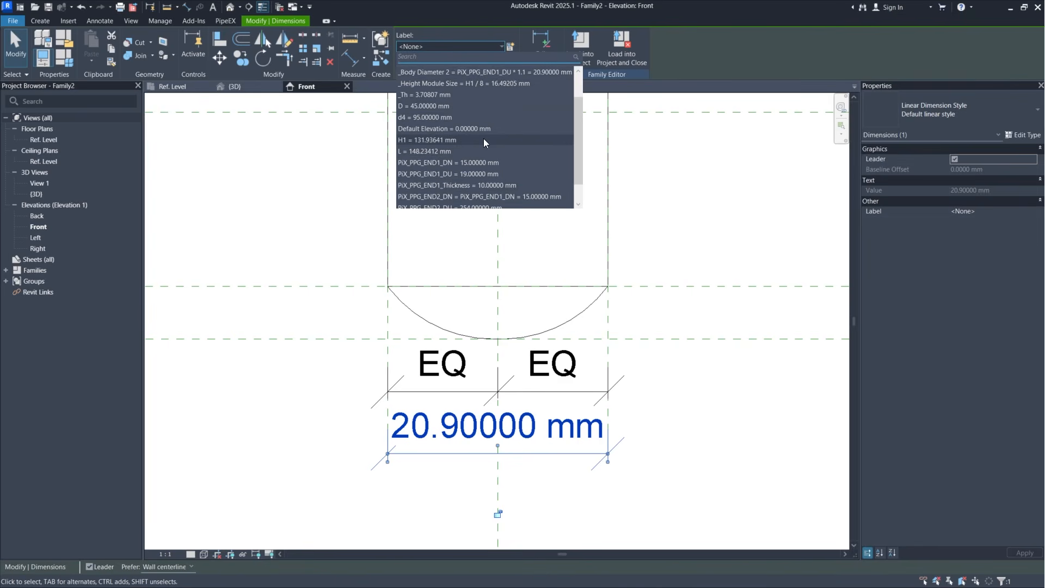
{"action": "scroll", "coordinate": [446, 171], "scroll_direction": "up", "scroll_amount": 3}
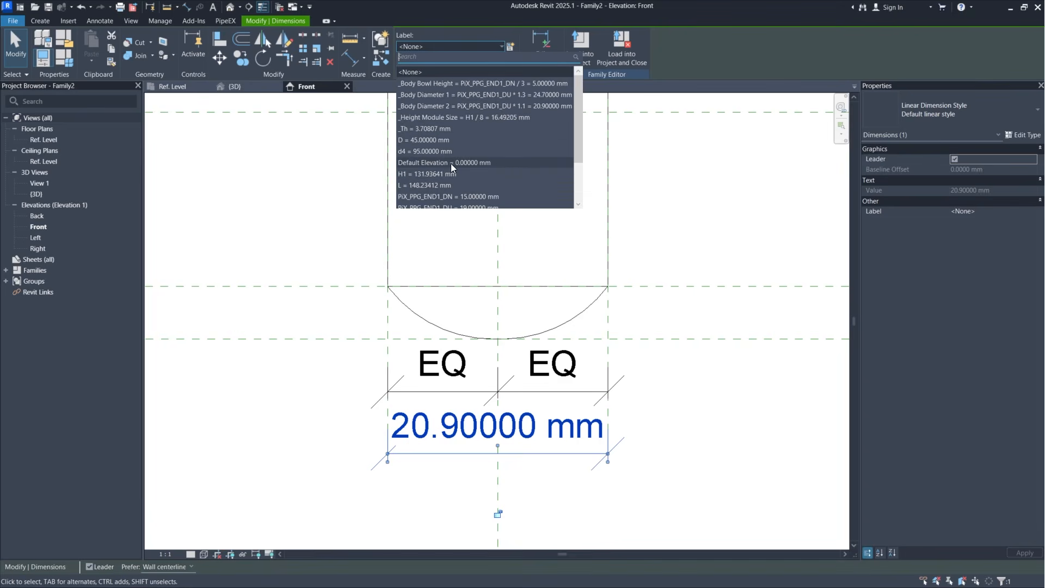
{"action": "left_click", "coordinate": [449, 106]}
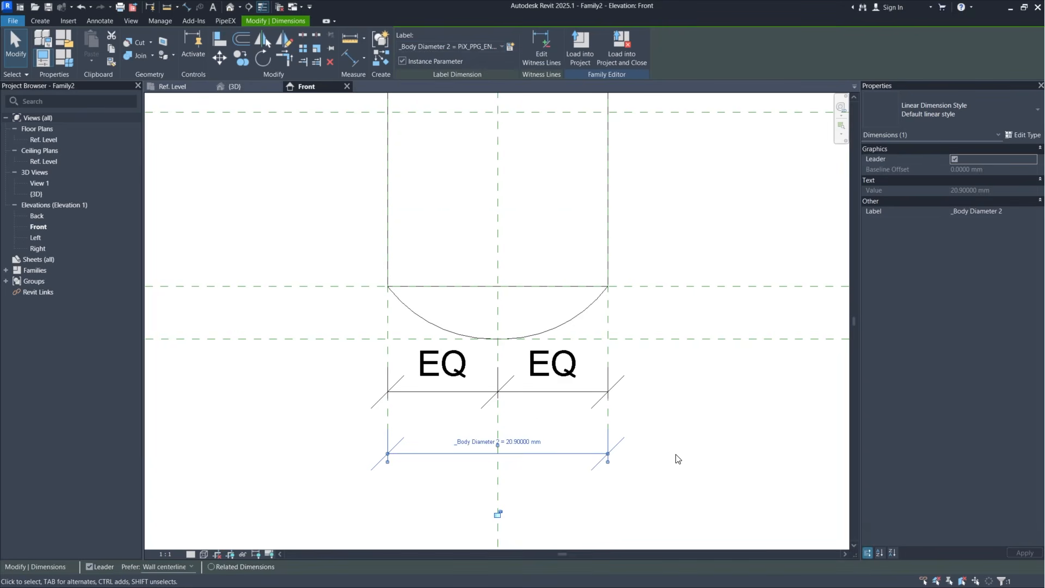
{"action": "left_click", "coordinate": [677, 457]}
Step: Edit the bowl revolve to align and lock the profile's outer upper endpoint to the right side reference plane, and finish the sketch
{"action": "scroll", "coordinate": [566, 441], "scroll_direction": "down", "scroll_amount": 1}
{"action": "scroll", "coordinate": [635, 317], "scroll_direction": "up", "scroll_amount": 2}
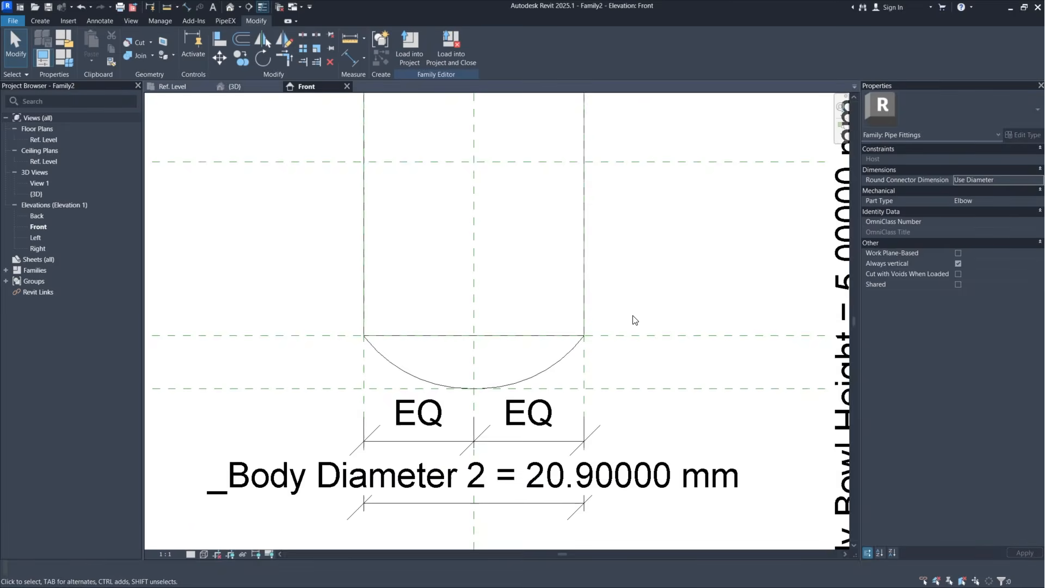
{"action": "left_click", "coordinate": [548, 369]}
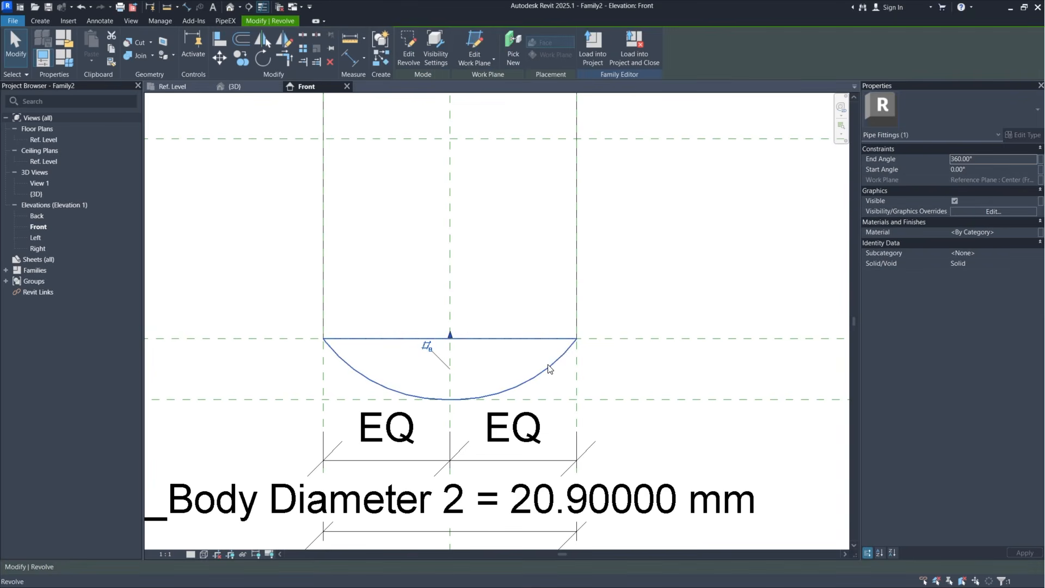
{"action": "left_click", "coordinate": [413, 40]}
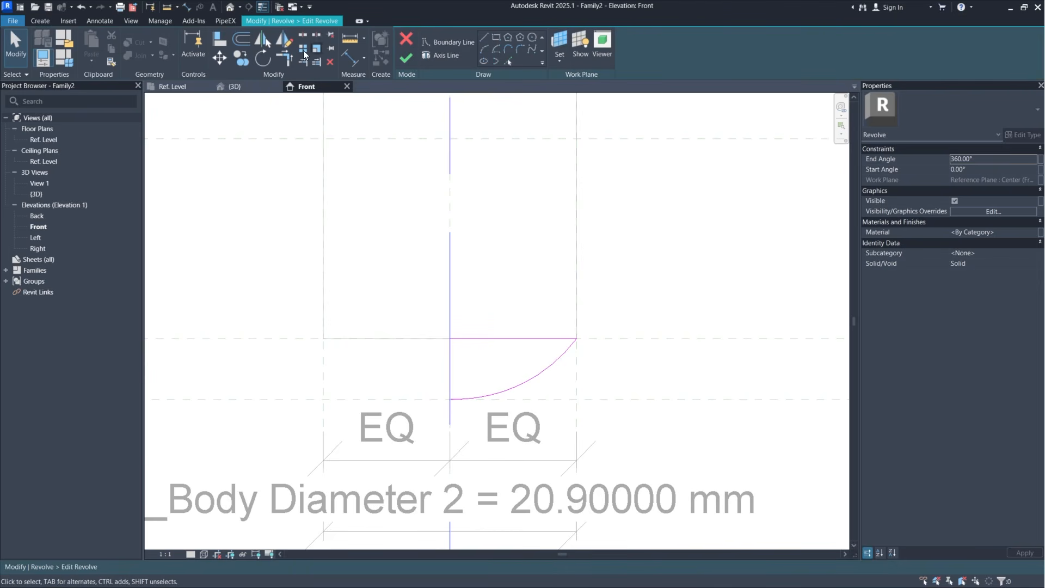
{"action": "left_click", "coordinate": [219, 44]}
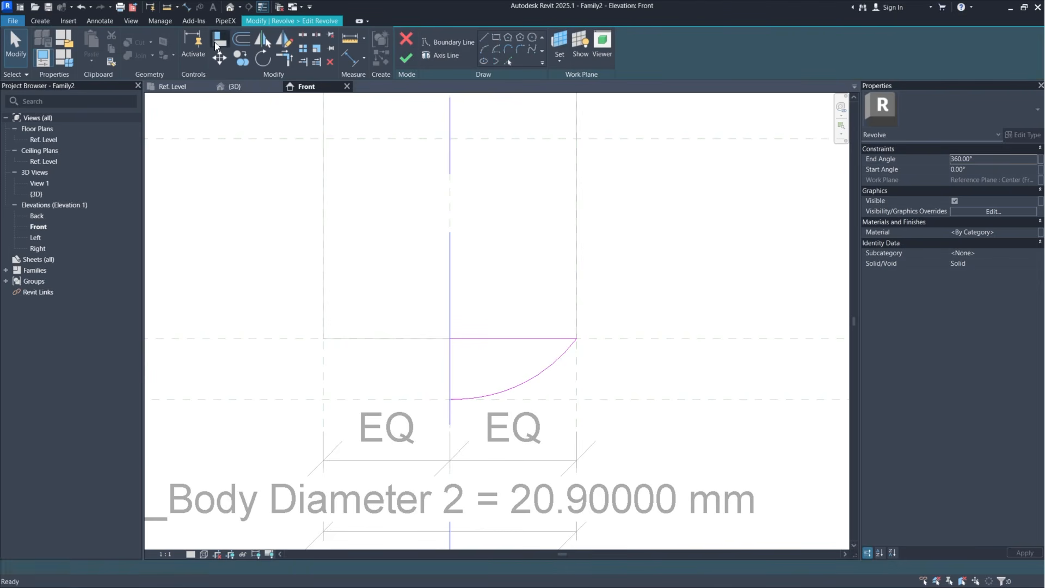
{"action": "left_click", "coordinate": [580, 370]}
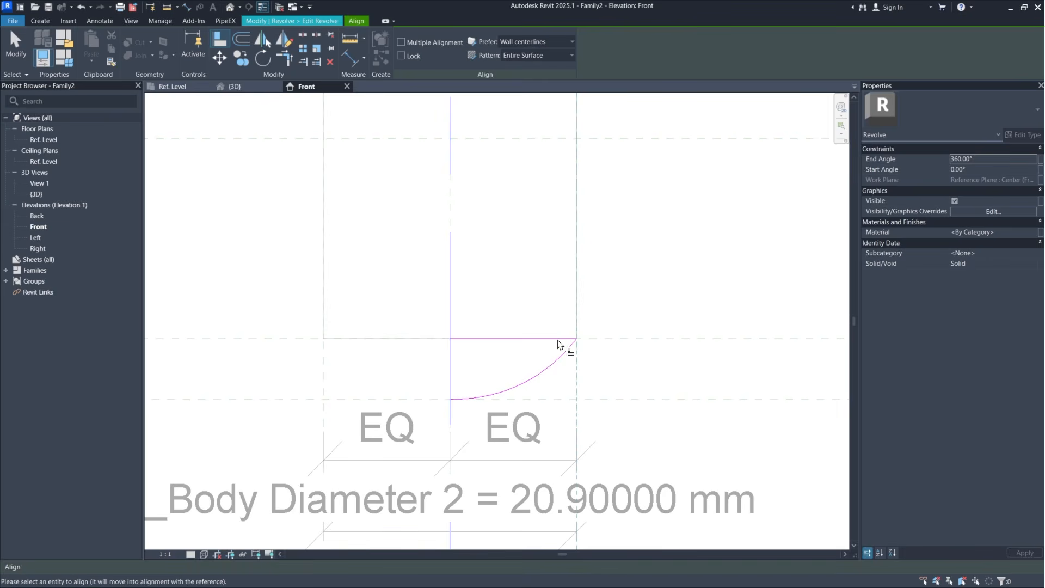
{"action": "left_click", "coordinate": [577, 340]}
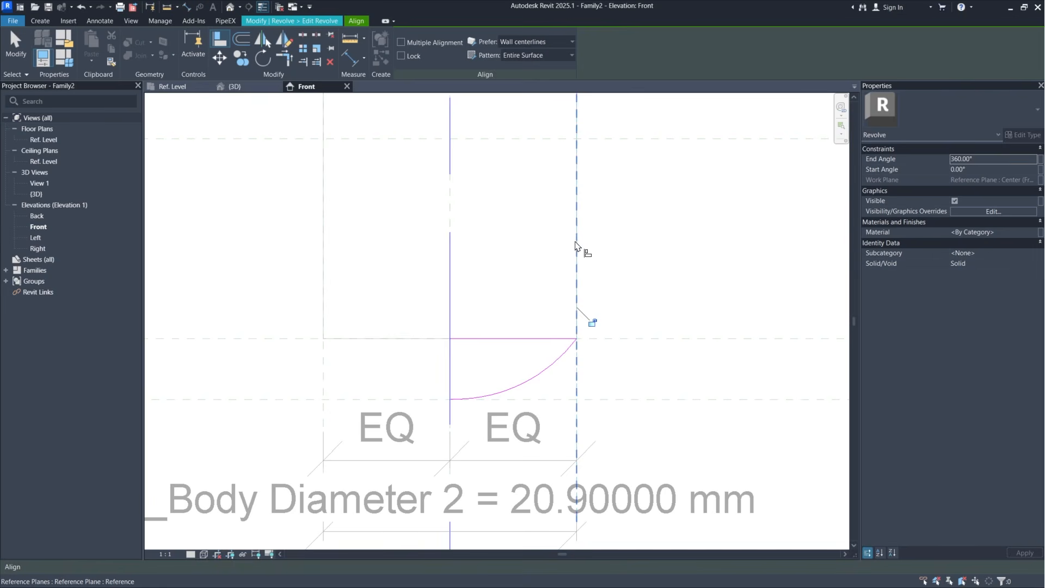
{"action": "left_click", "coordinate": [594, 323]}
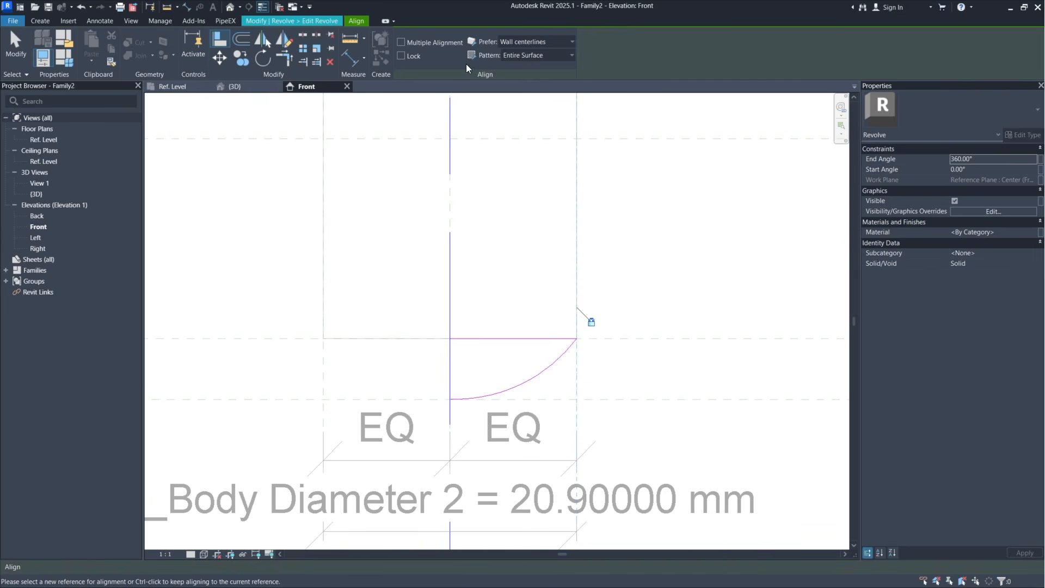
{"action": "left_click", "coordinate": [336, 21]}
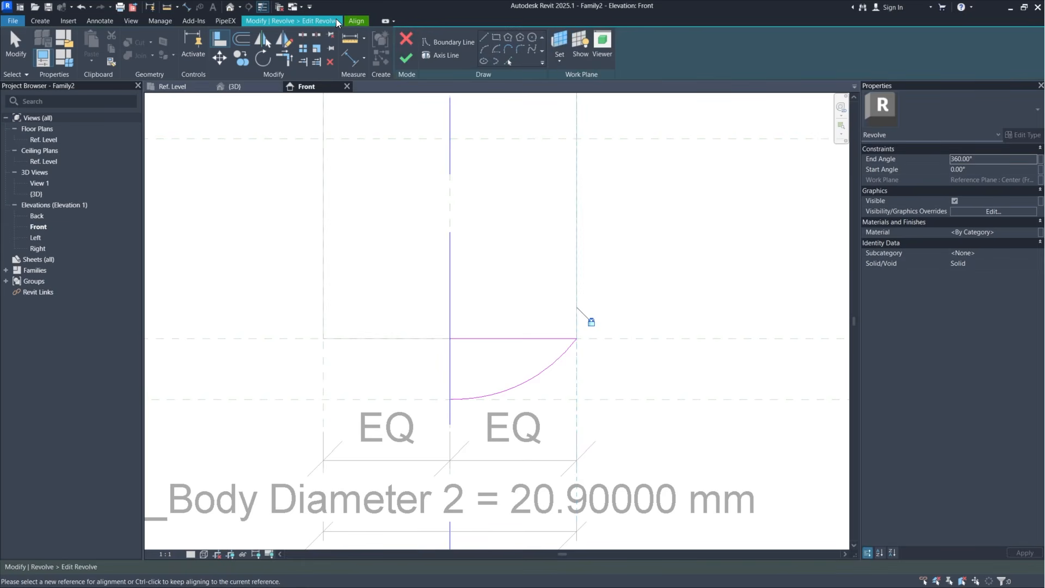
{"action": "left_click", "coordinate": [408, 59]}
{"action": "scroll", "coordinate": [606, 299], "scroll_direction": "down", "scroll_amount": 3}
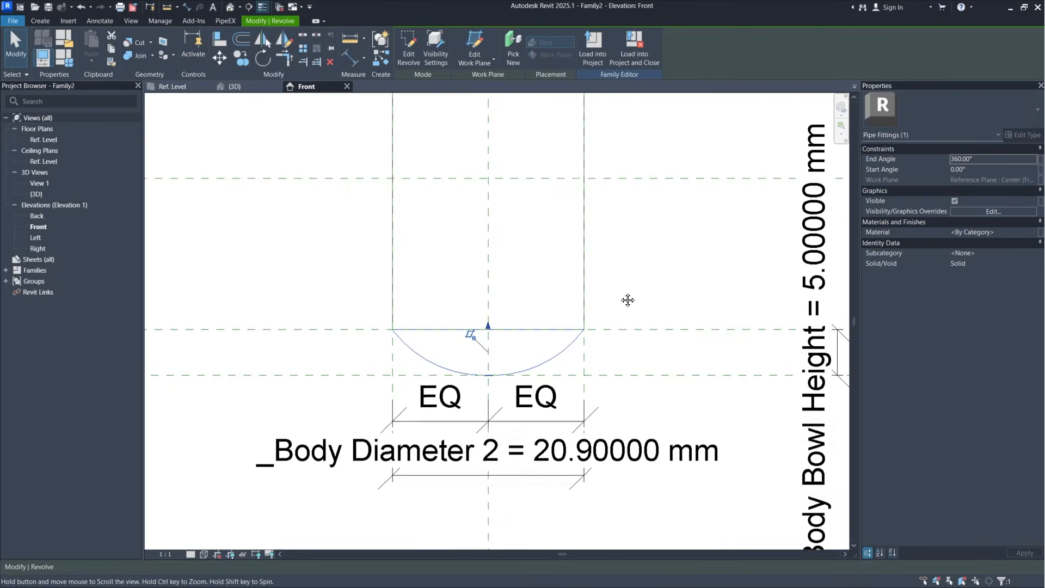
{"action": "middle_click_drag", "start_coordinate": [628, 300], "coordinate": [614, 310]}
{"action": "key", "text": "Escape"}
{"action": "scroll", "coordinate": [620, 284], "scroll_direction": "down", "scroll_amount": 3}
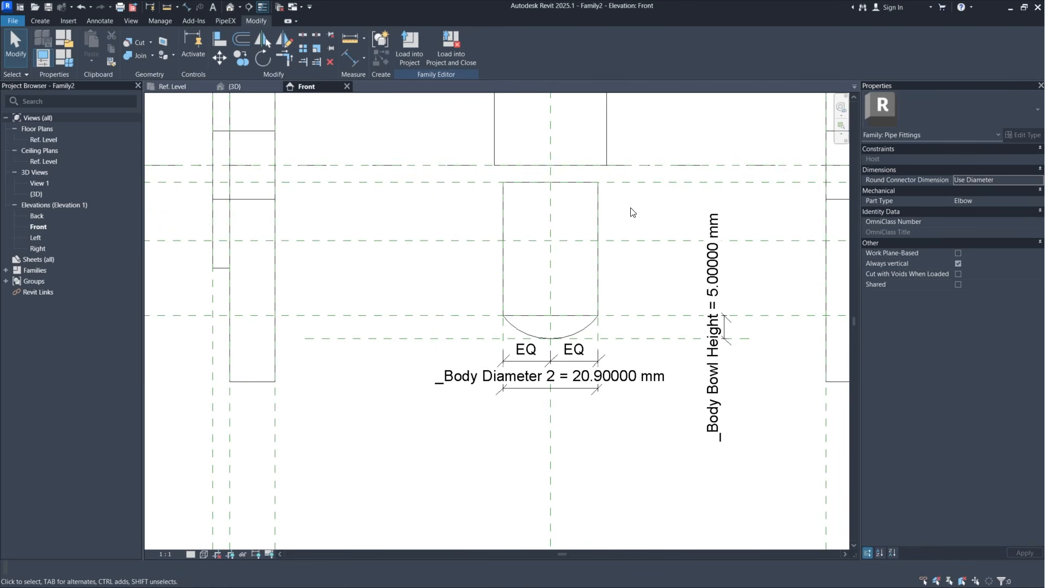
Step: Set the _Th parameter's formula to PiX_PPG_END1_Thickness / 4 in the family types and apply it
{"action": "middle_click_drag", "start_coordinate": [630, 211], "coordinate": [601, 357]}
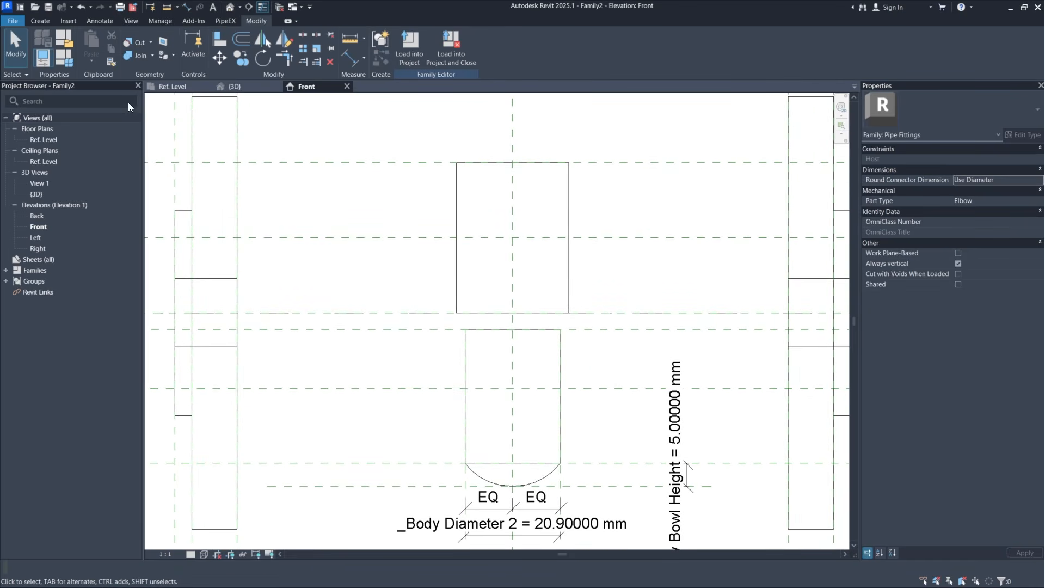
{"action": "left_click", "coordinate": [68, 55]}
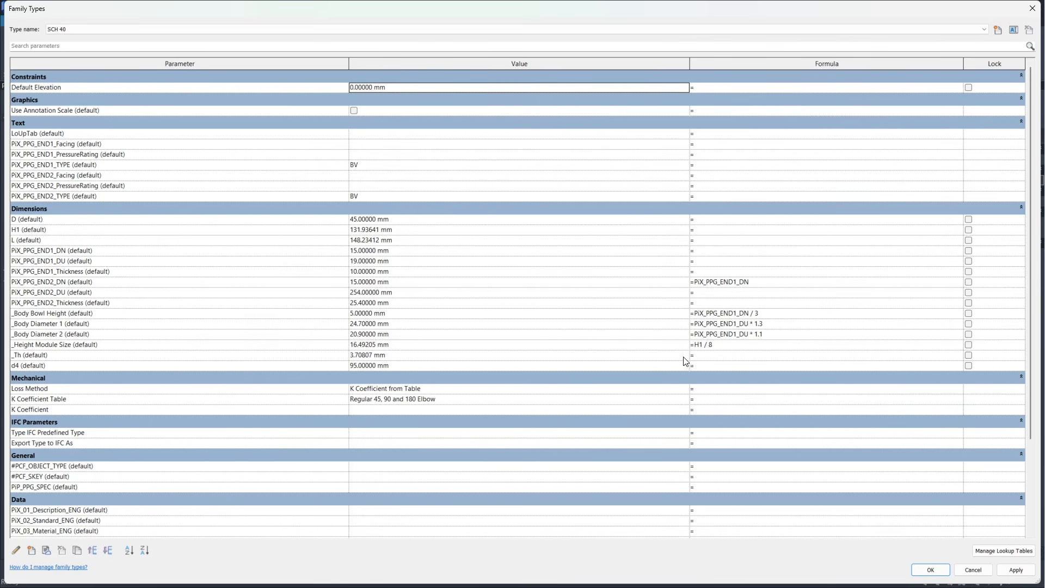
{"action": "left_click", "coordinate": [740, 357]}
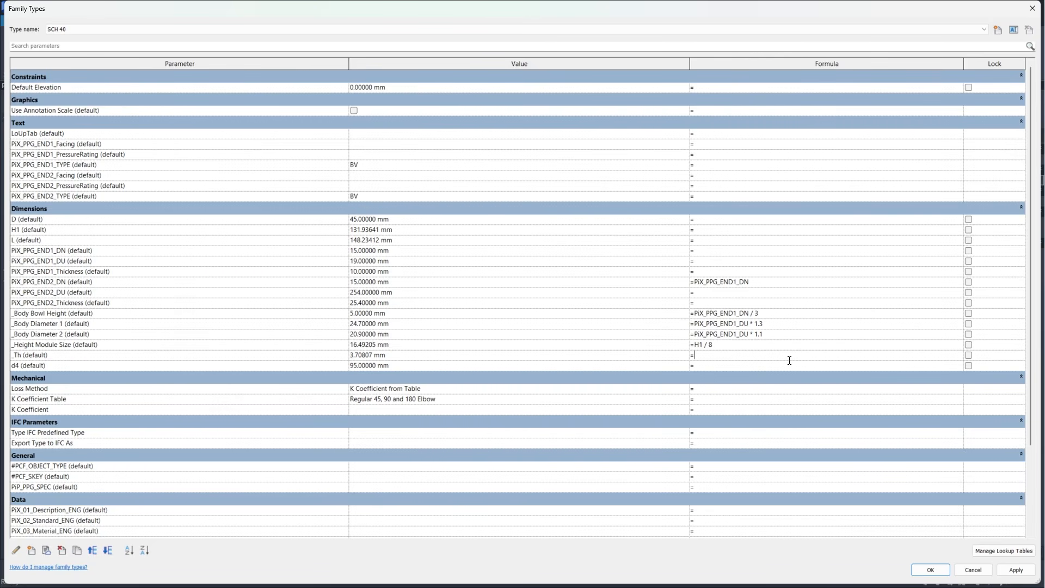
{"action": "left_click", "coordinate": [81, 271]}
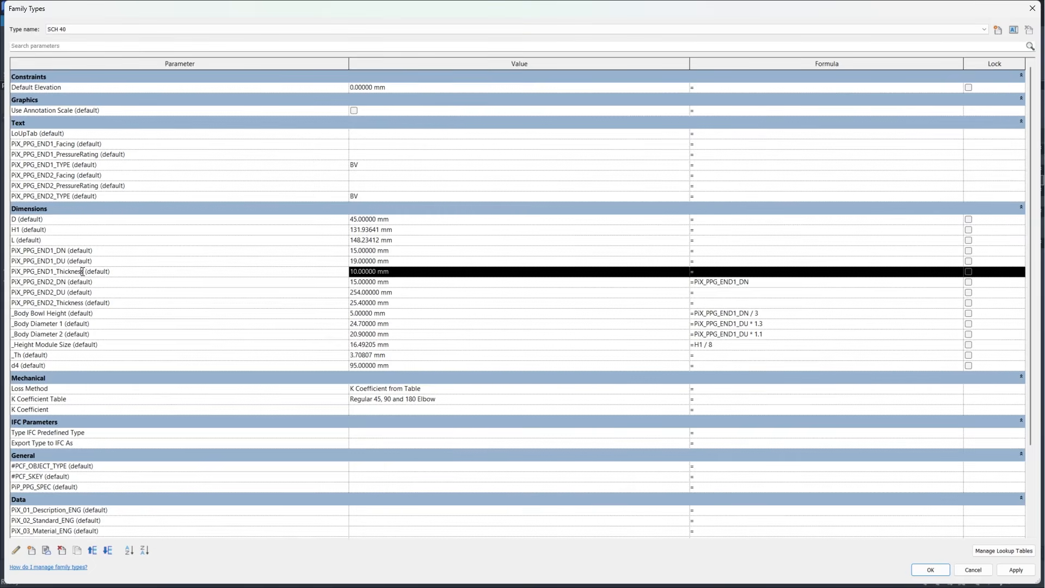
{"action": "left_click_drag", "start_coordinate": [83, 271], "coordinate": [11, 271]}
{"action": "key", "text": "ctrl+c"}
{"action": "left_click", "coordinate": [740, 357]}
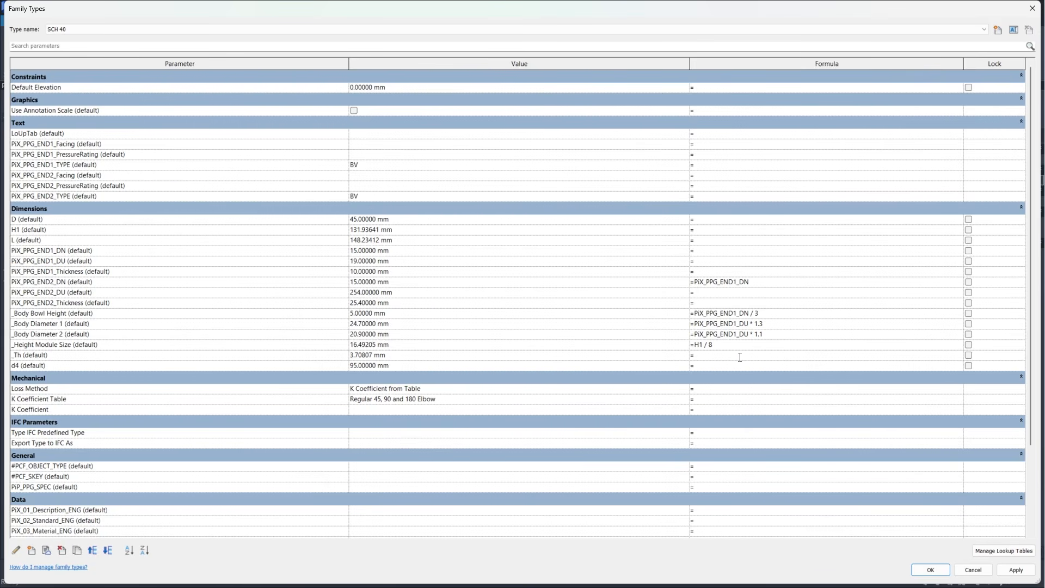
{"action": "key", "text": "ctrl+v"}
{"action": "type", "text": "/4"}
{"action": "left_click", "coordinate": [1016, 570]}
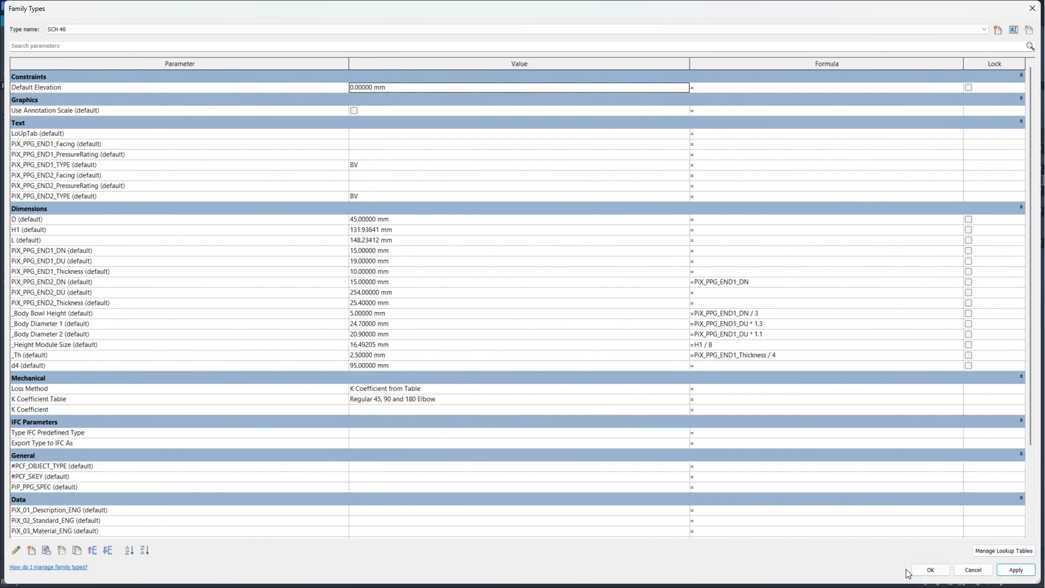
{"action": "left_click", "coordinate": [931, 569]}
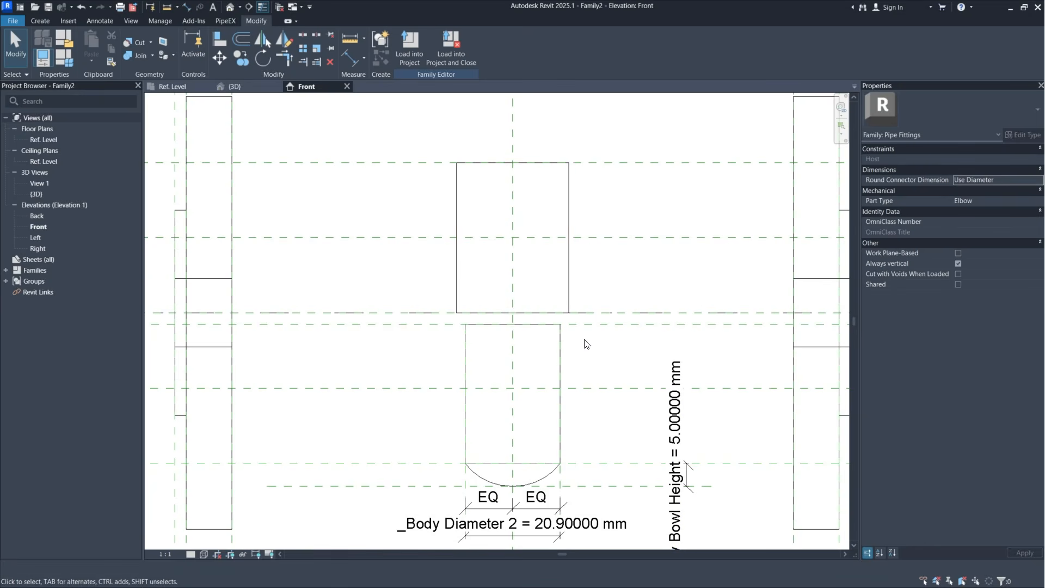
{"action": "scroll", "coordinate": [586, 344], "scroll_direction": "up", "scroll_amount": 4}
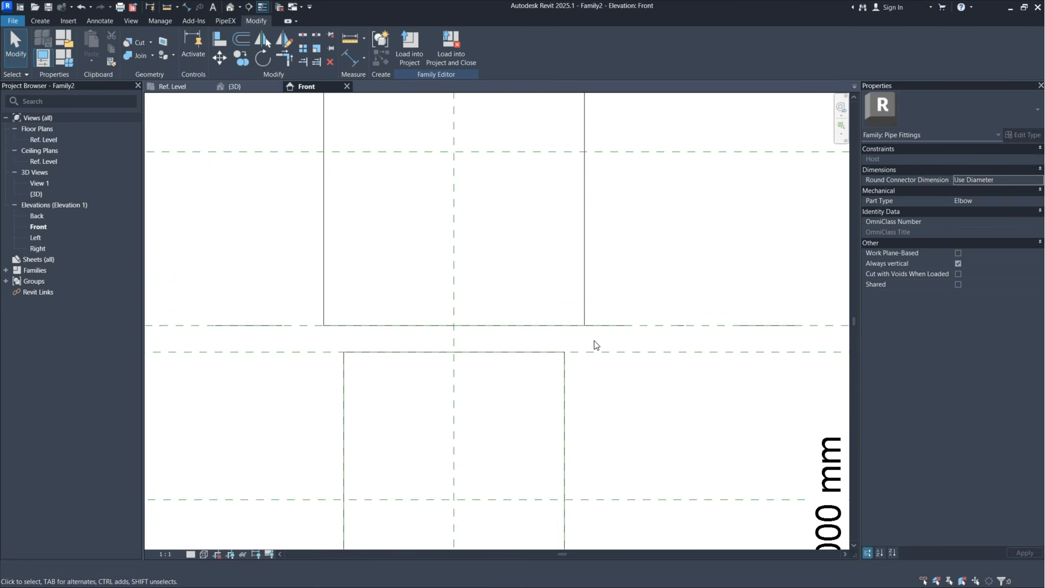
{"action": "middle_click_drag", "start_coordinate": [487, 273], "coordinate": [464, 260]}
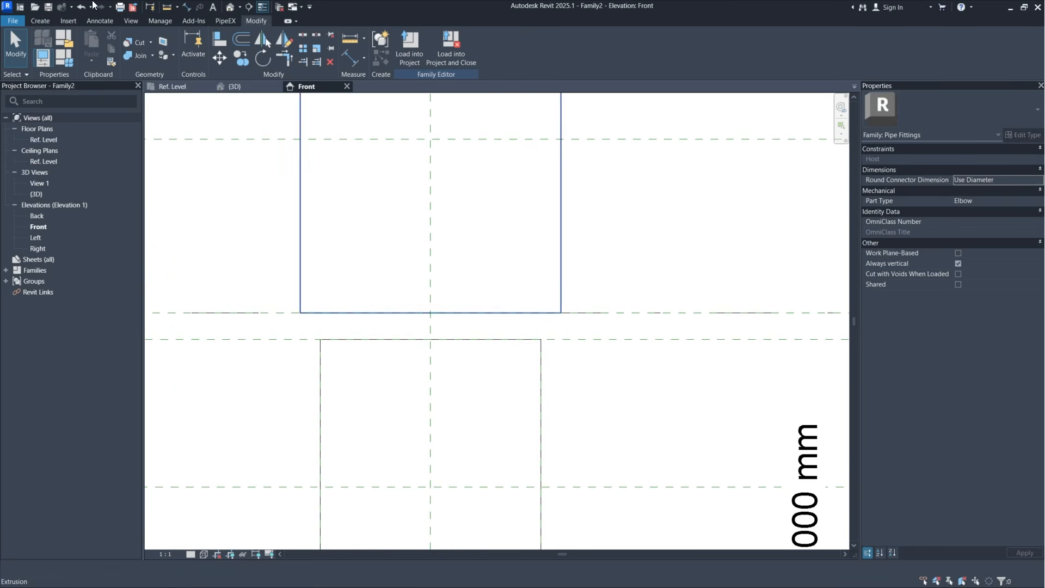
{"action": "left_click", "coordinate": [46, 21]}
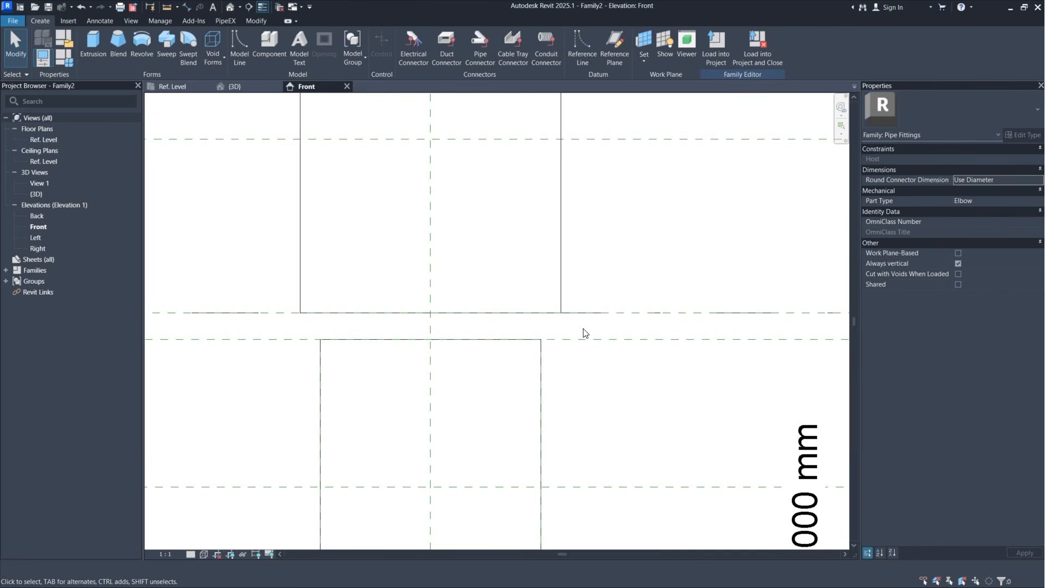
{"action": "middle_click_drag", "start_coordinate": [586, 210], "coordinate": [593, 289]}
{"action": "scroll", "coordinate": [592, 289], "scroll_direction": "down", "scroll_amount": 2}
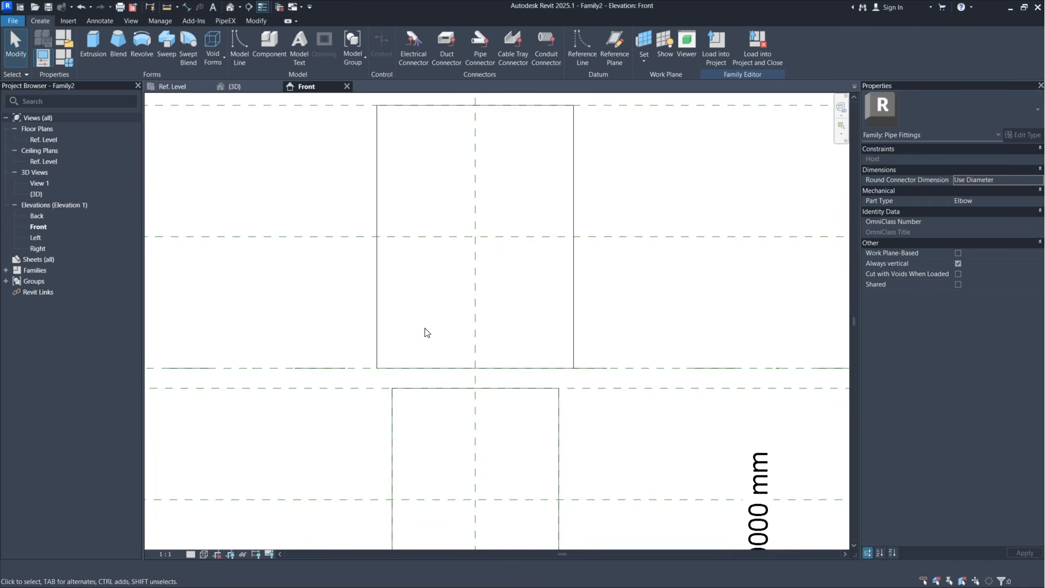
{"action": "scroll", "coordinate": [519, 336], "scroll_direction": "down", "scroll_amount": 1}
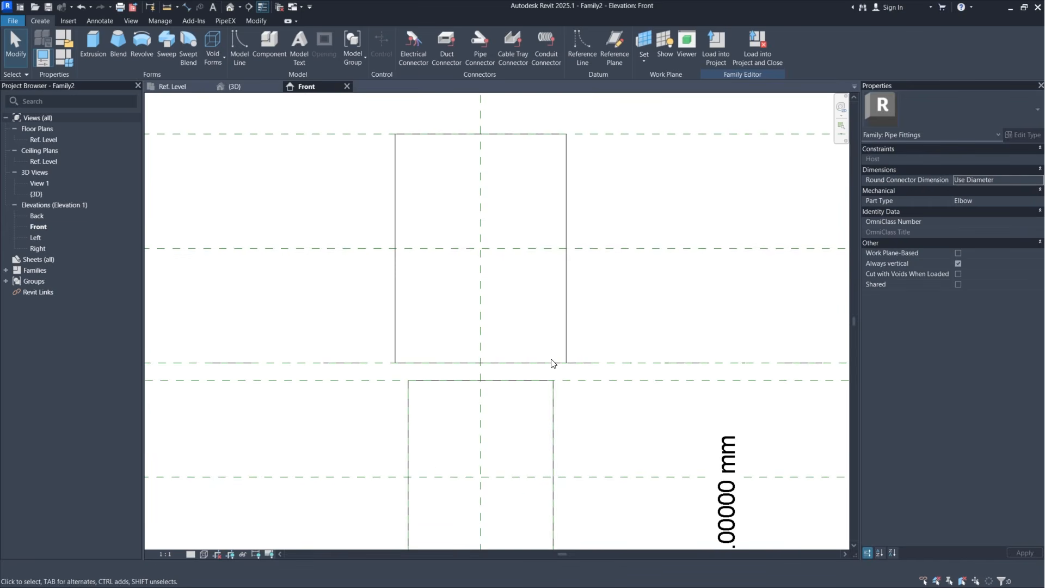
Step: Start a revolve and sketch three straight profile edges in the gap between the upper and lower bodies, from the centreline to their right corners
{"action": "scroll", "coordinate": [543, 329], "scroll_direction": "up", "scroll_amount": 2}
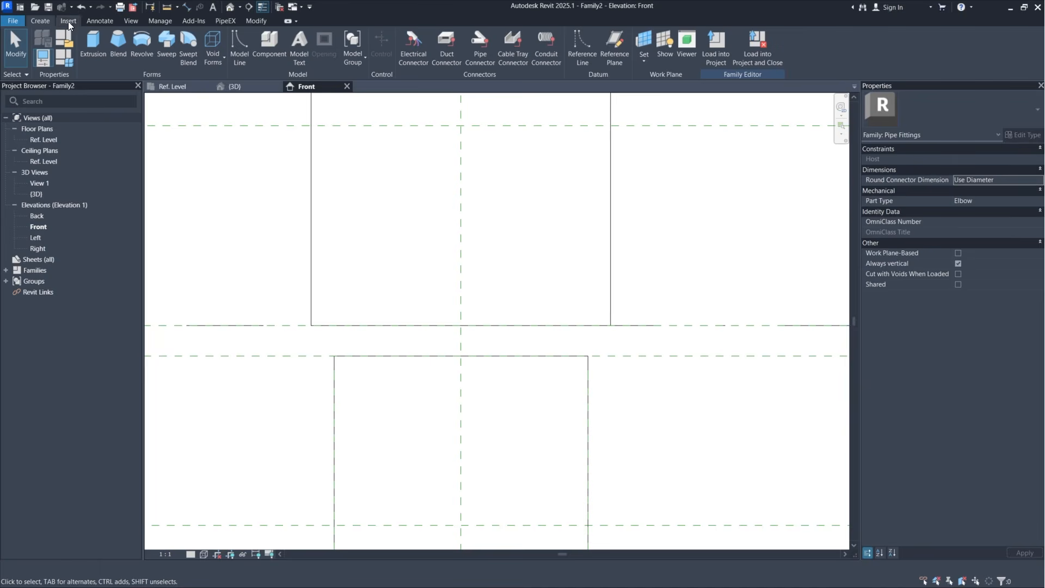
{"action": "left_click", "coordinate": [142, 43]}
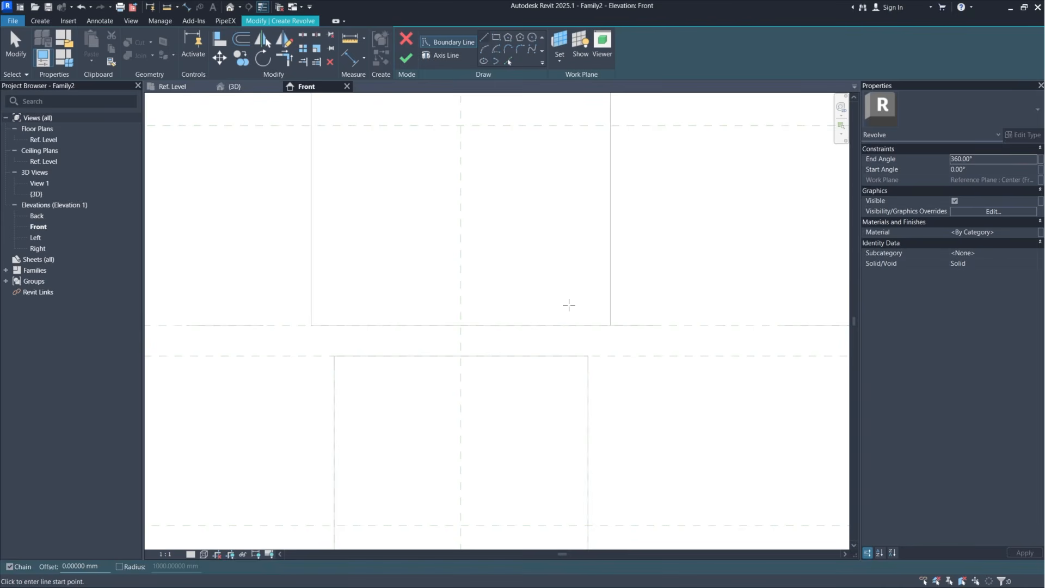
{"action": "left_click", "coordinate": [588, 356]}
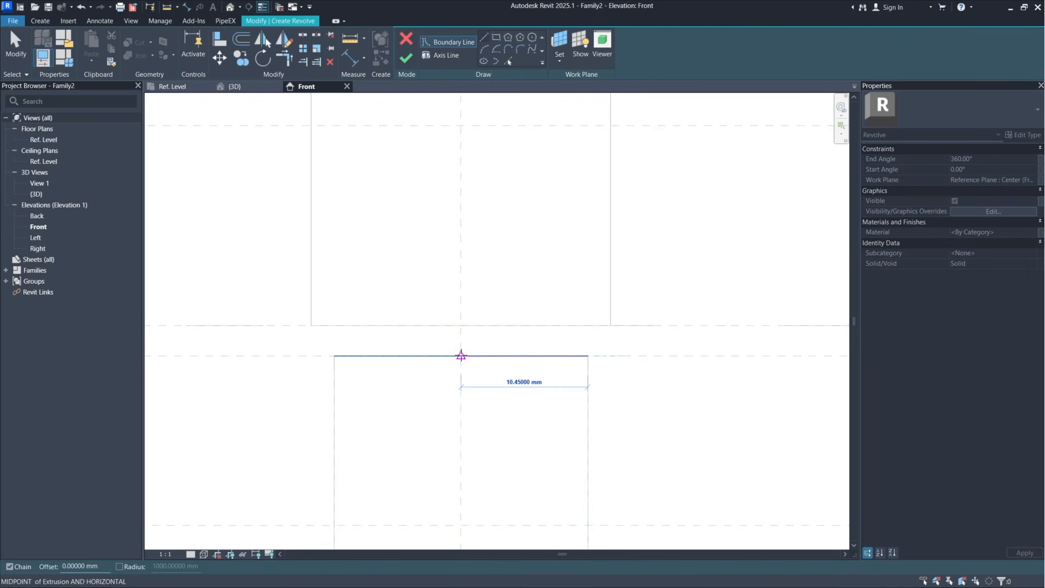
{"action": "left_click", "coordinate": [462, 356]}
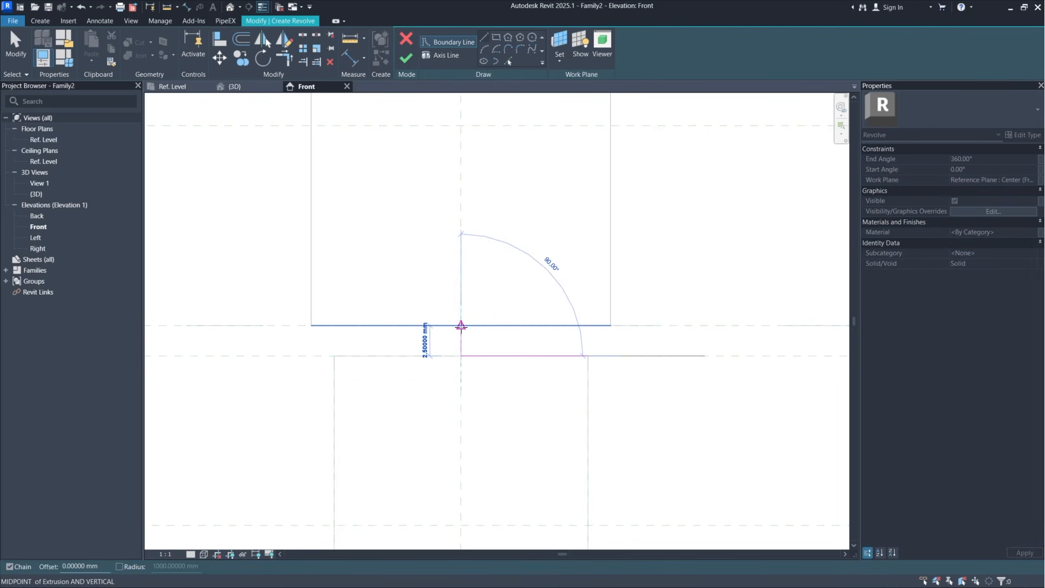
{"action": "left_click", "coordinate": [461, 325]}
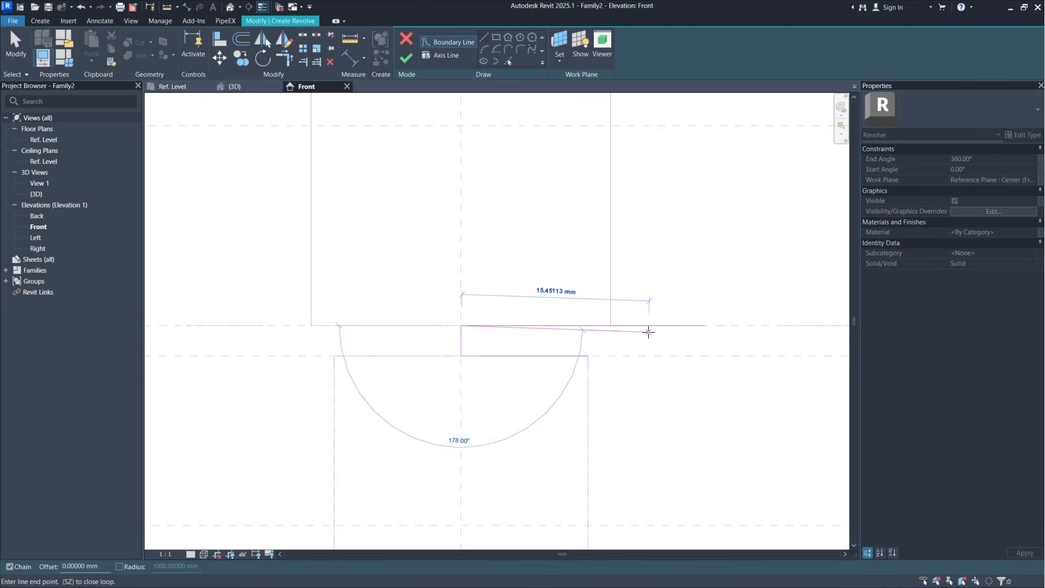
{"action": "left_click", "coordinate": [611, 325]}
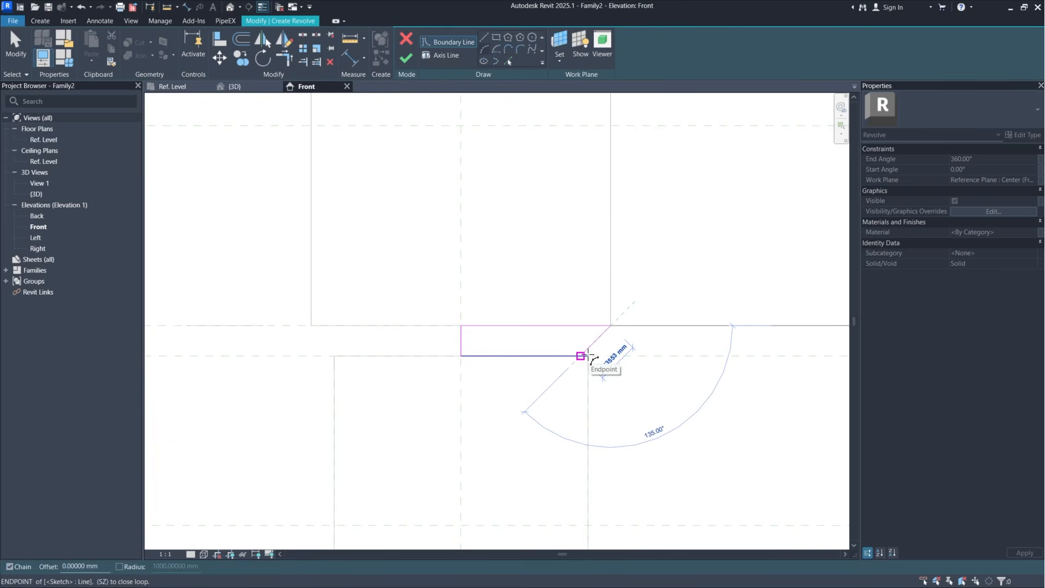
Step: Close the neck profile with an inward-curving arc of about 1.97 mm radius between the right corners of the two bodies
{"action": "scroll", "coordinate": [588, 355], "scroll_direction": "up", "scroll_amount": 4}
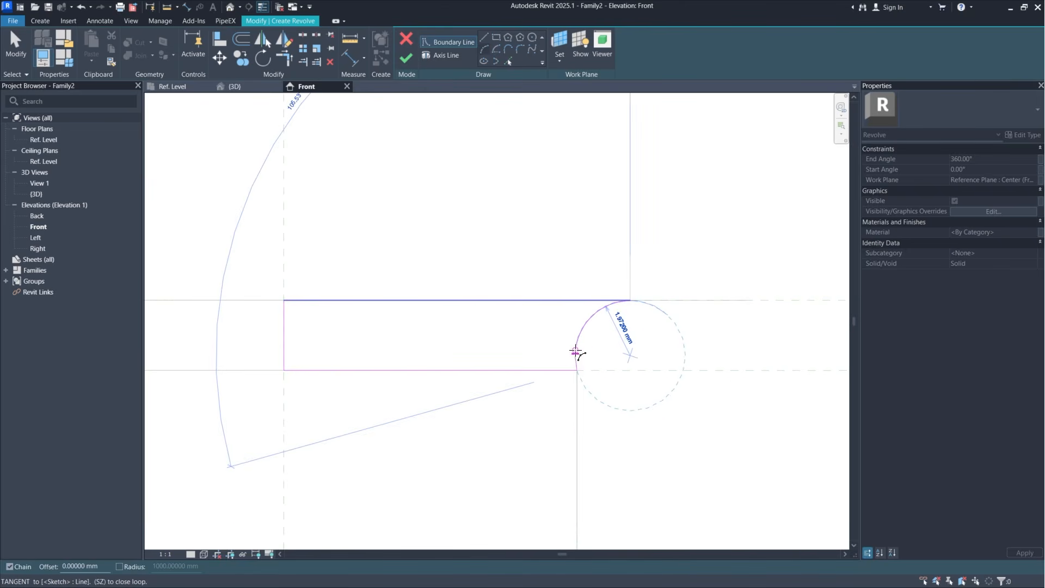
{"action": "scroll", "coordinate": [497, 348], "scroll_direction": "down", "scroll_amount": 4}
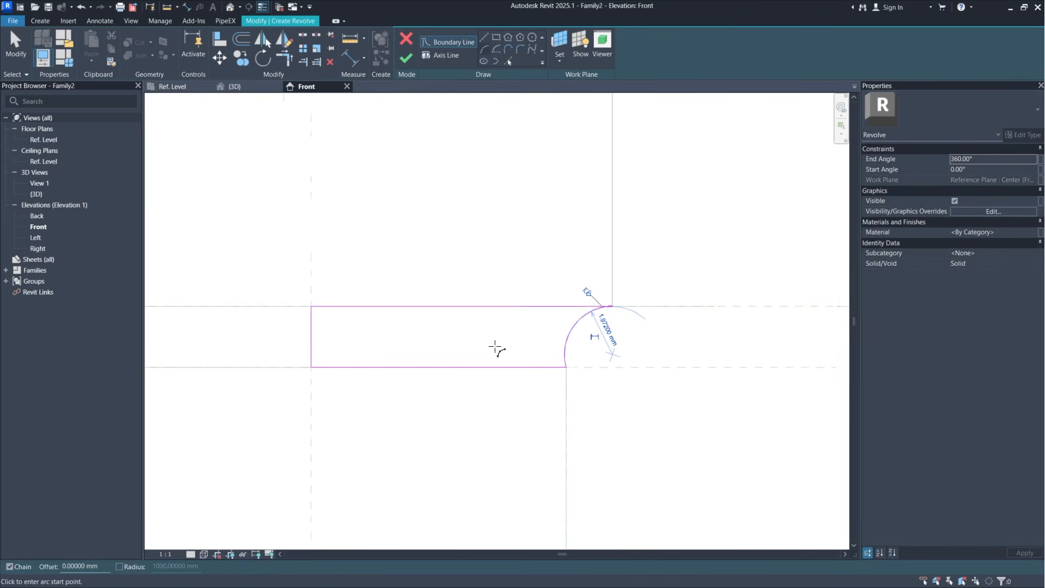
{"action": "mouse_move", "coordinate": [626, 385]}
{"action": "middle_mouse_down"}
{"action": "mouse_move", "coordinate": [558, 390]}
{"action": "mouse_move", "coordinate": [535, 407]}
{"action": "mouse_move", "coordinate": [572, 409]}
{"action": "mouse_move", "coordinate": [595, 373]}
{"action": "middle_mouse_up"}
{"action": "scroll", "coordinate": [559, 390], "scroll_direction": "down", "scroll_amount": 4}
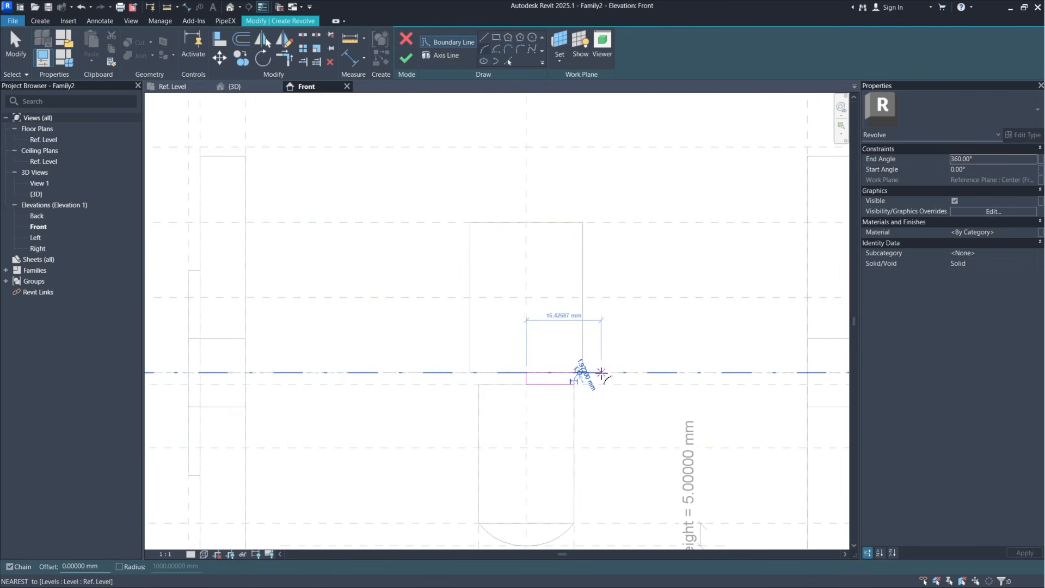
{"action": "scroll", "coordinate": [602, 379], "scroll_direction": "up", "scroll_amount": 4}
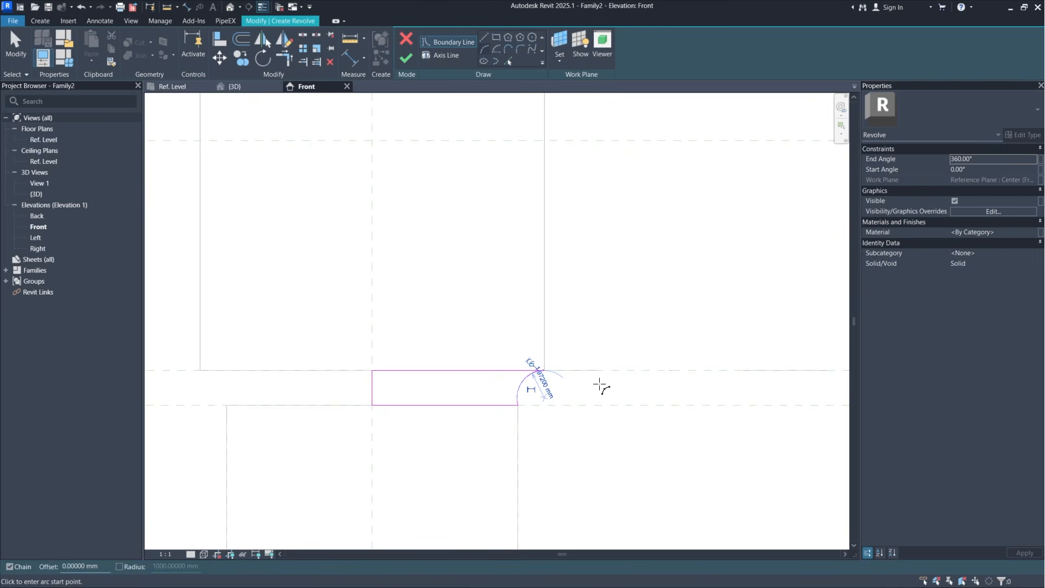
{"action": "key", "text": "Escape"}
Step: Make the arc's radius dimension permanent and label it with a new instance parameter named _r
{"action": "left_click", "coordinate": [532, 381]}
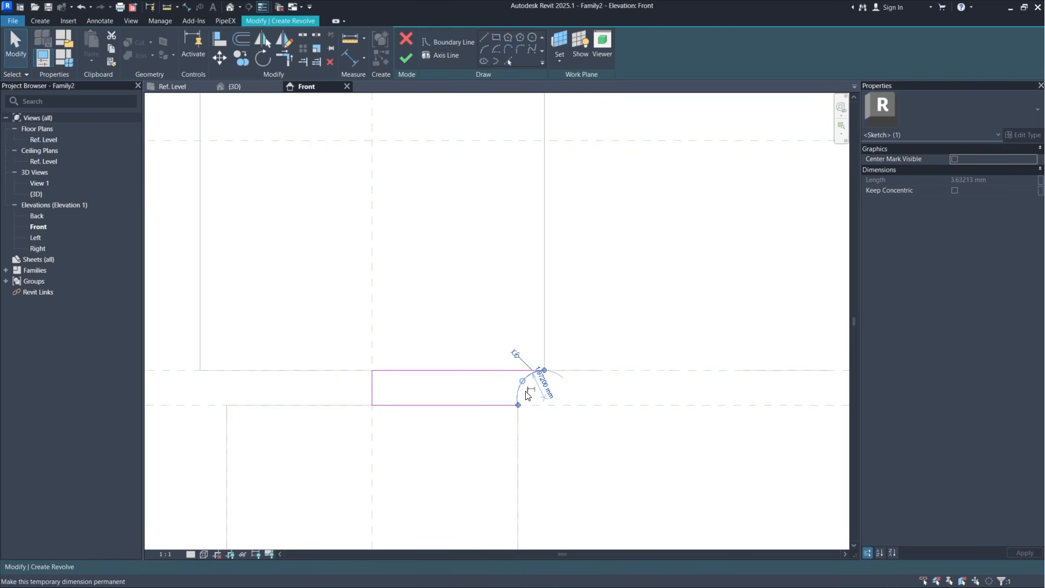
{"action": "left_click", "coordinate": [531, 391]}
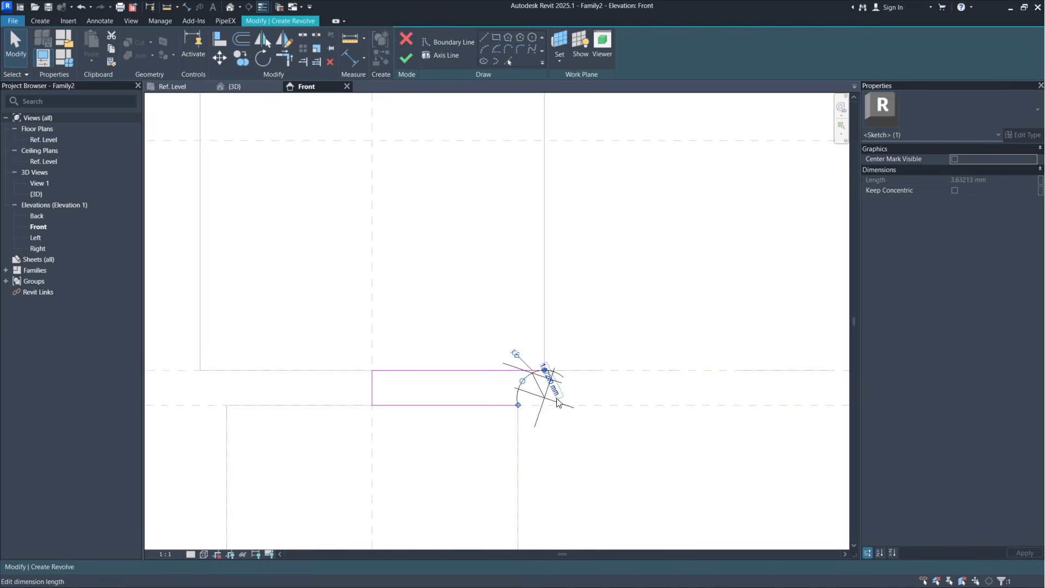
{"action": "left_click", "coordinate": [546, 376]}
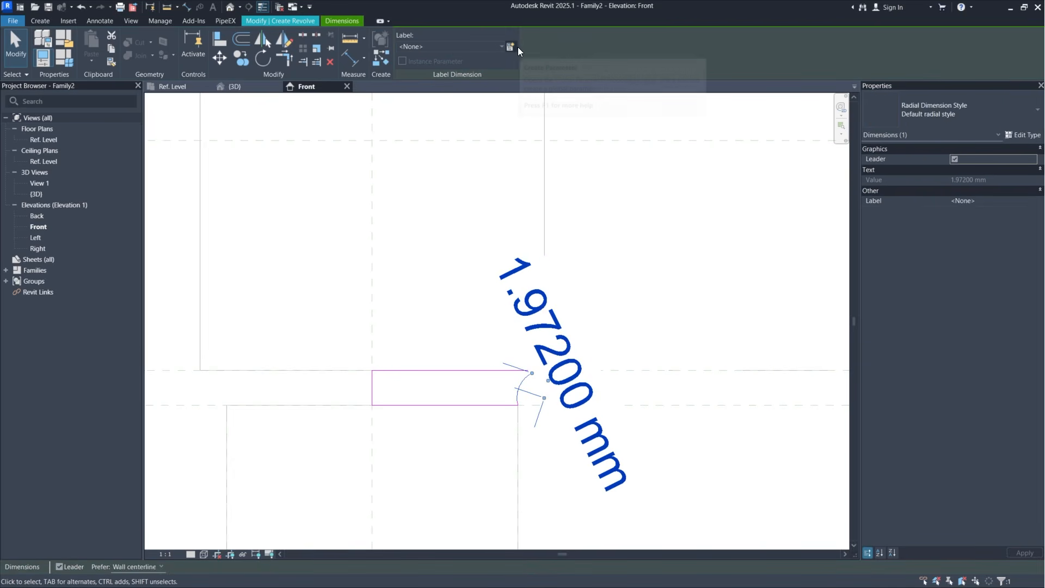
{"action": "left_click", "coordinate": [511, 47]}
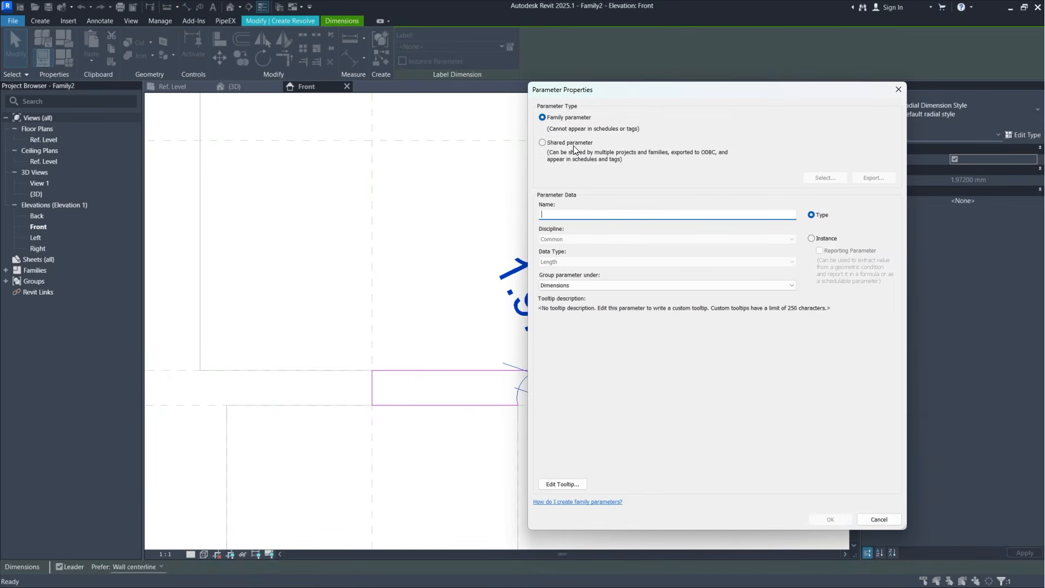
{"action": "type", "text": "_r"}
{"action": "left_click", "coordinate": [827, 238]}
{"action": "left_click", "coordinate": [829, 520]}
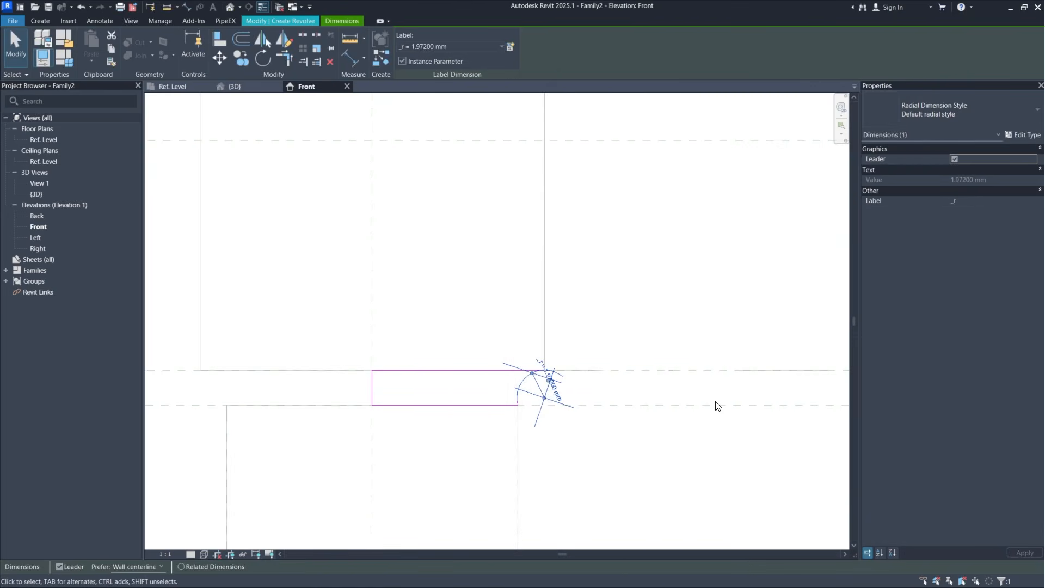
{"action": "left_click", "coordinate": [639, 324]}
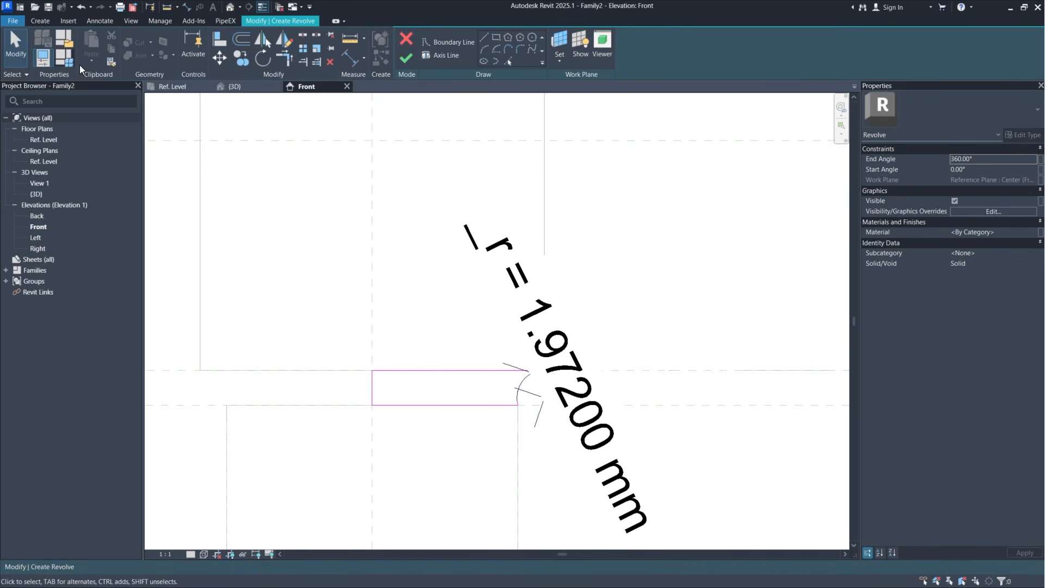
Step: Set the _r parameter's formula to _Th - 1 in the family types and apply it
{"action": "left_click", "coordinate": [64, 57]}
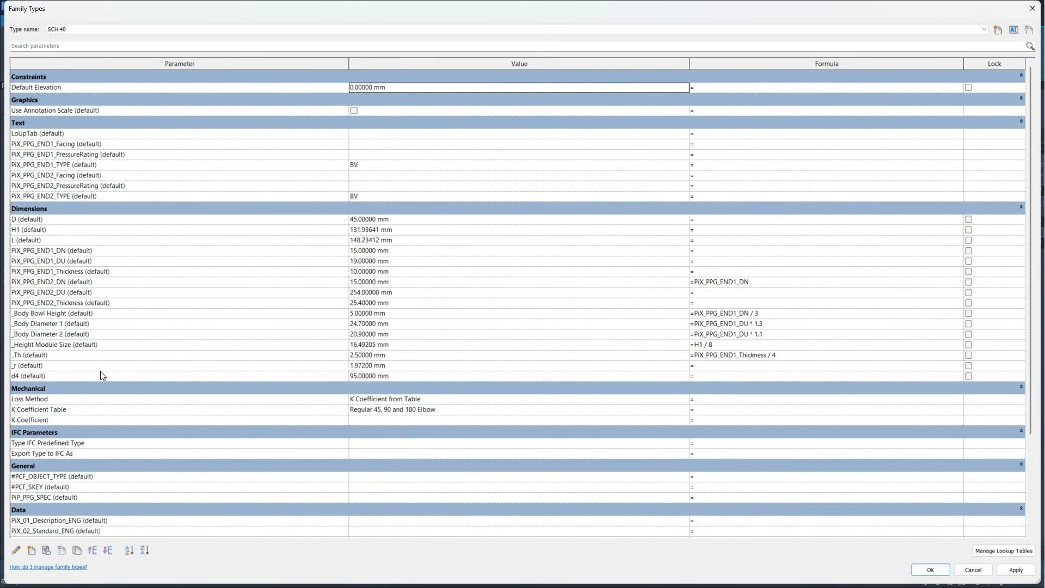
{"action": "left_click", "coordinate": [734, 368]}
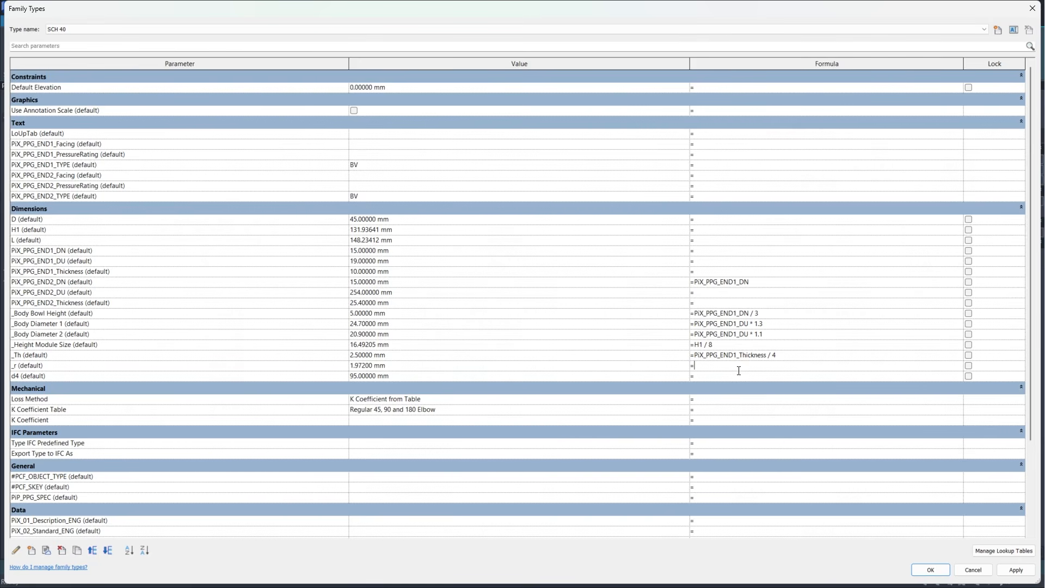
{"action": "left_click", "coordinate": [20, 356]}
{"action": "double_click", "coordinate": [19, 356]}
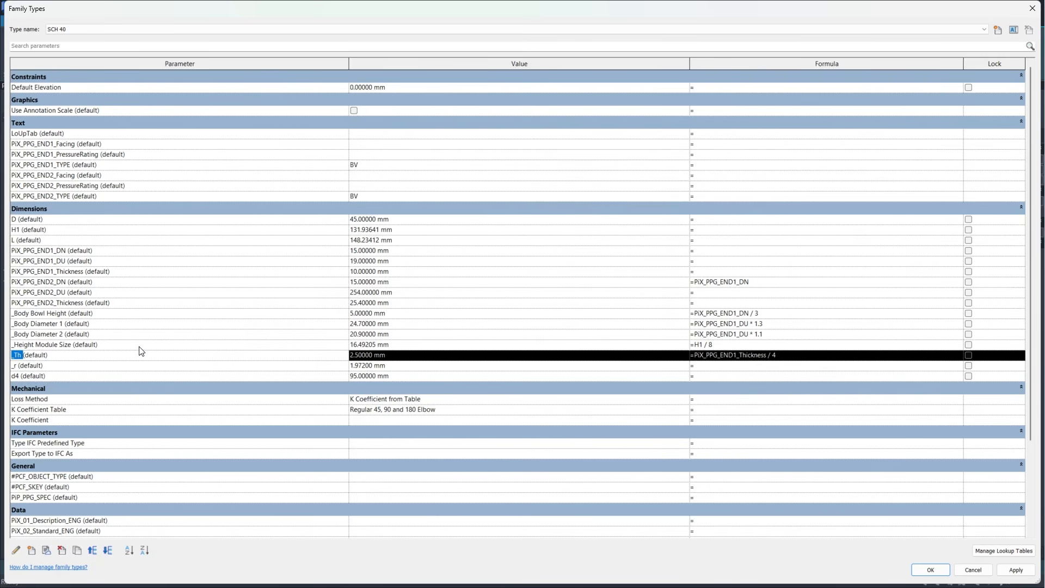
{"action": "left_click", "coordinate": [709, 366]}
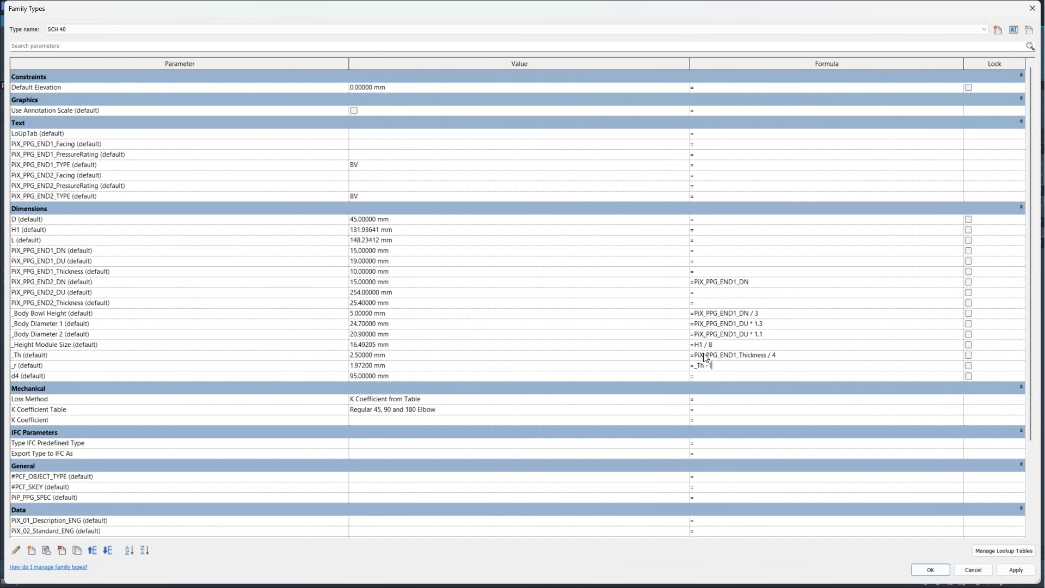
{"action": "key", "text": "Return"}
{"action": "left_click", "coordinate": [1015, 569]}
{"action": "left_click", "coordinate": [931, 569]}
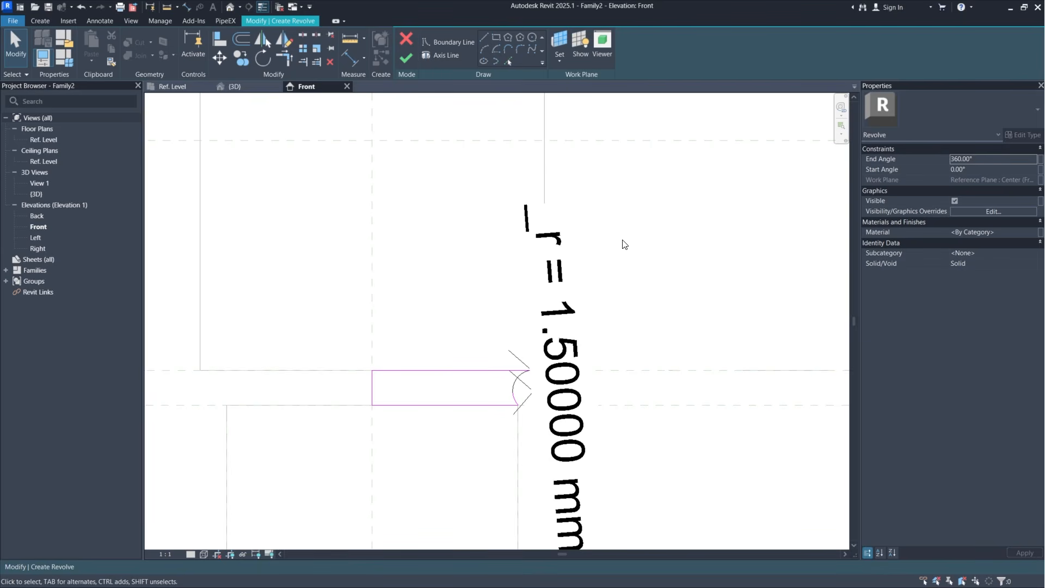
Step: Define the revolve axis along the vertical centre reference plane and finish the neck revolve
{"action": "left_click", "coordinate": [458, 57]}
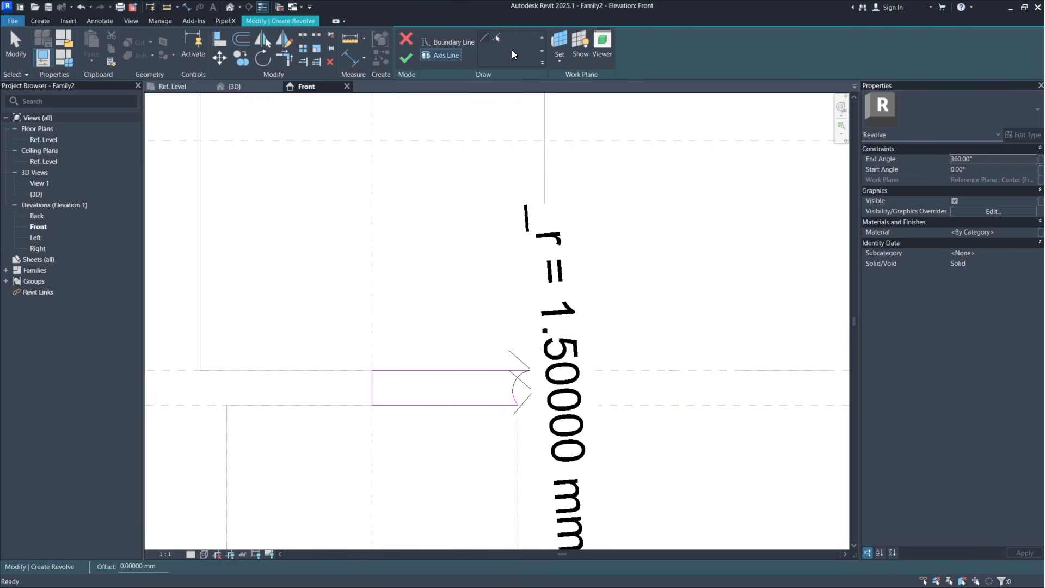
{"action": "left_click", "coordinate": [374, 308]}
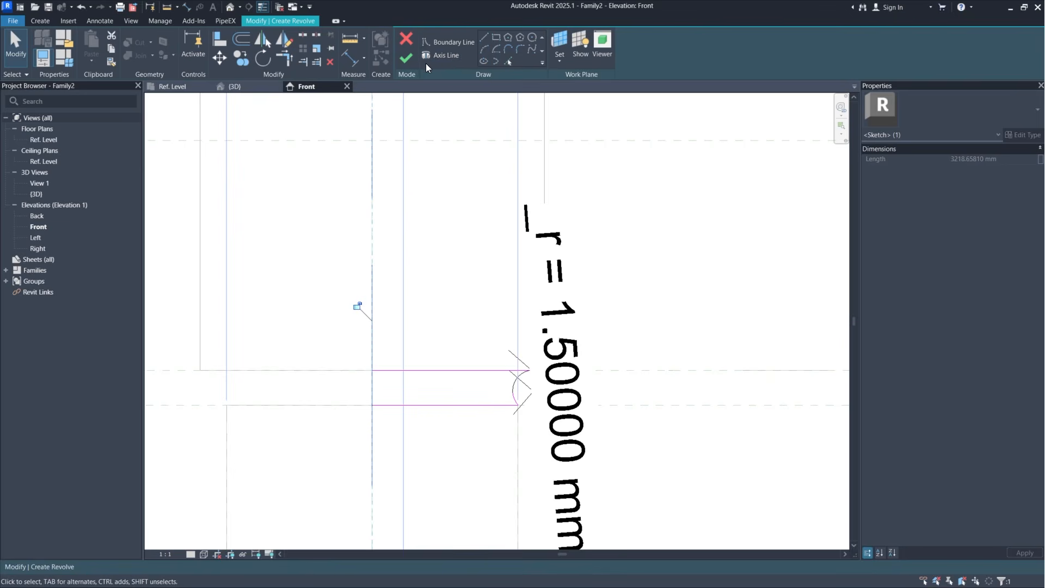
{"action": "left_click", "coordinate": [407, 58]}
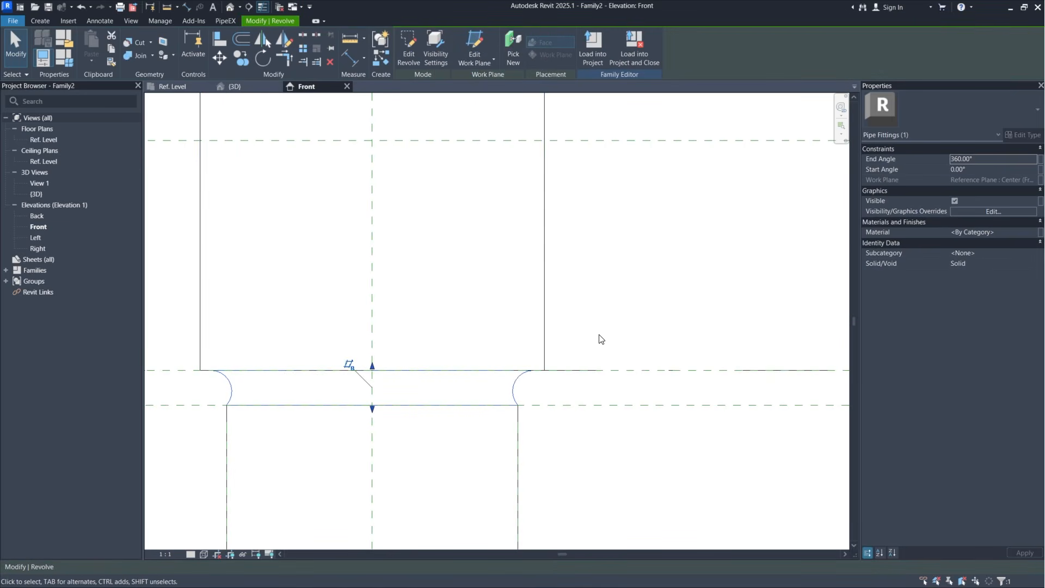
{"action": "scroll", "coordinate": [599, 339], "scroll_direction": "down", "scroll_amount": 3}
{"action": "middle_click_drag", "start_coordinate": [637, 334], "coordinate": [614, 379]}
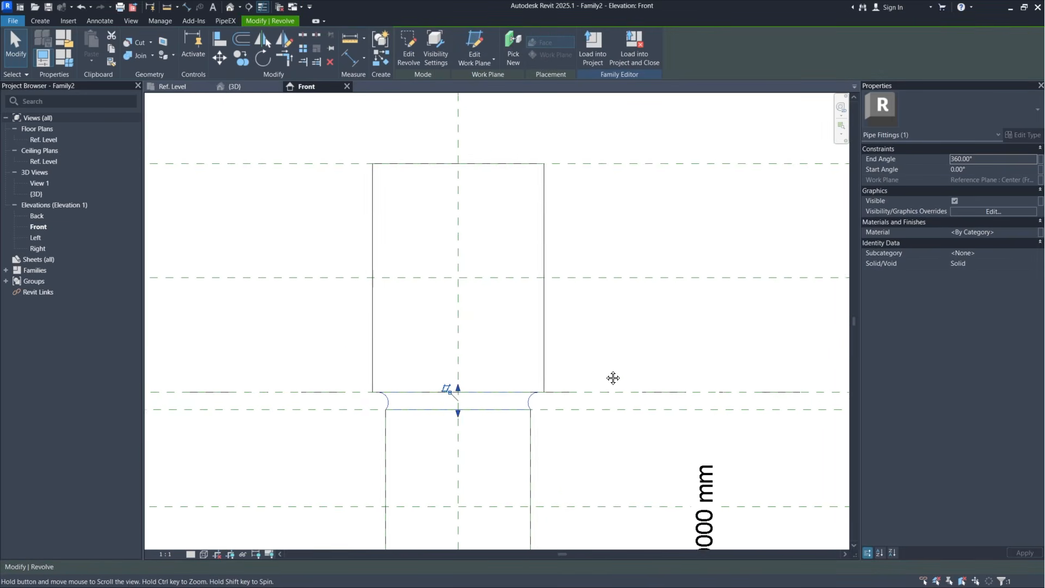
{"action": "scroll", "coordinate": [532, 403], "scroll_direction": "up", "scroll_amount": 1}
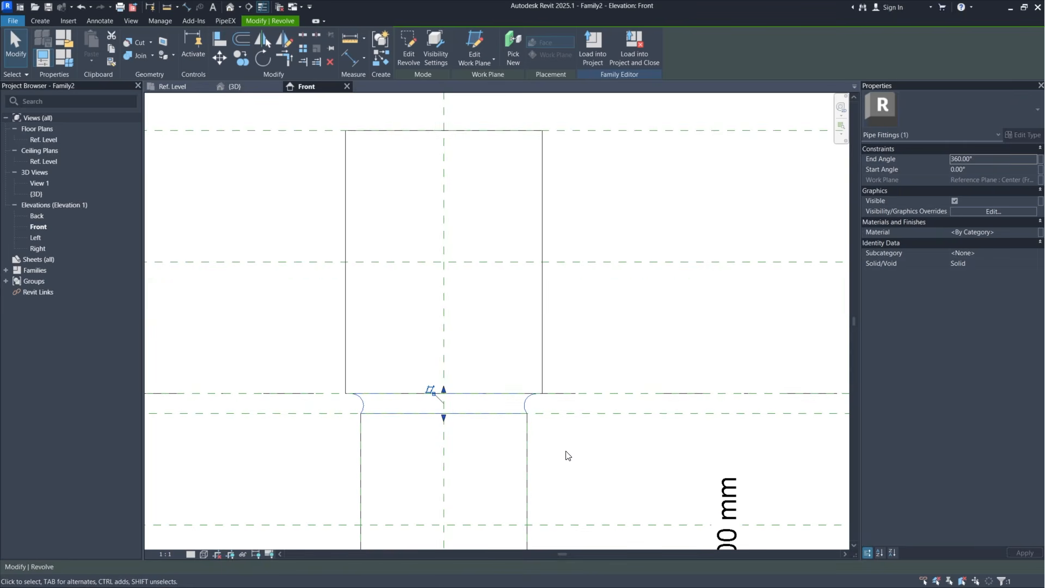
{"action": "middle_click_drag", "start_coordinate": [586, 280], "coordinate": [590, 341]}
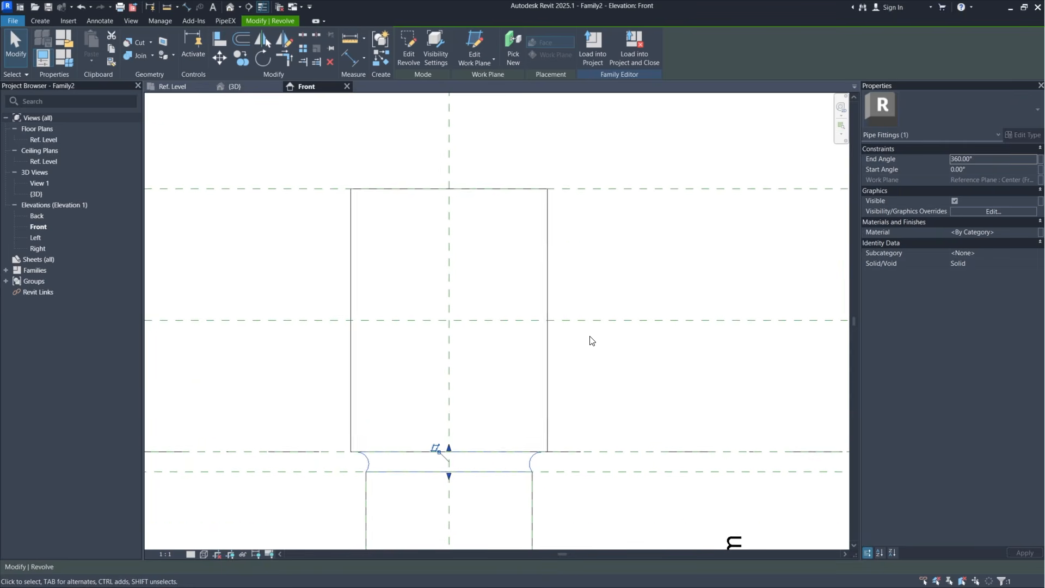
{"action": "scroll", "coordinate": [587, 305], "scroll_direction": "down", "scroll_amount": 2}
{"action": "scroll", "coordinate": [582, 258], "scroll_direction": "down", "scroll_amount": 2}
{"action": "left_click", "coordinate": [616, 264]}
Step: Draw a horizontal reference plane about 3 mm above the top edge of the upper body
{"action": "middle_click_drag", "start_coordinate": [616, 221], "coordinate": [595, 331]}
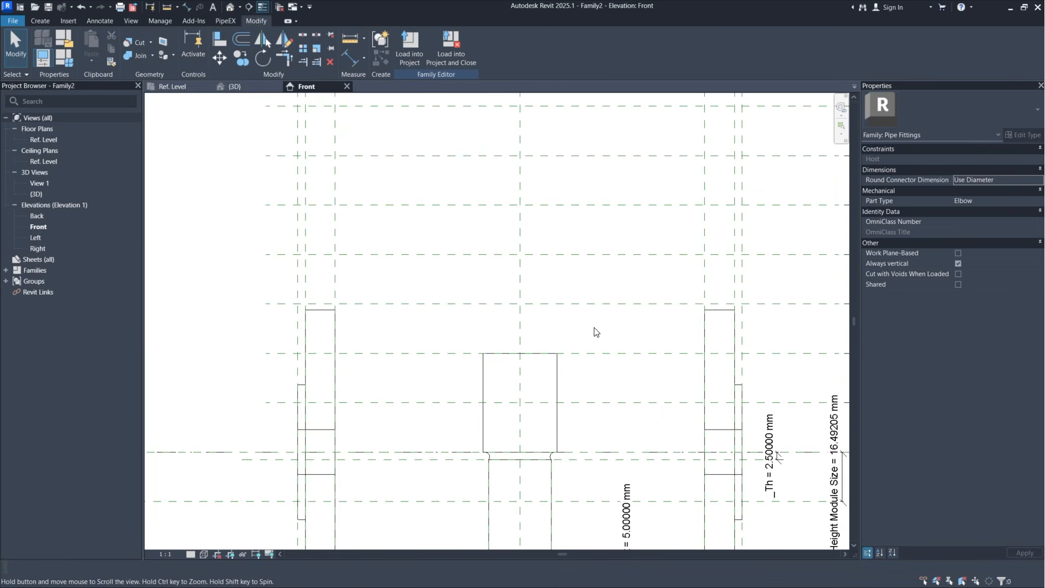
{"action": "scroll", "coordinate": [554, 338], "scroll_direction": "up", "scroll_amount": 2}
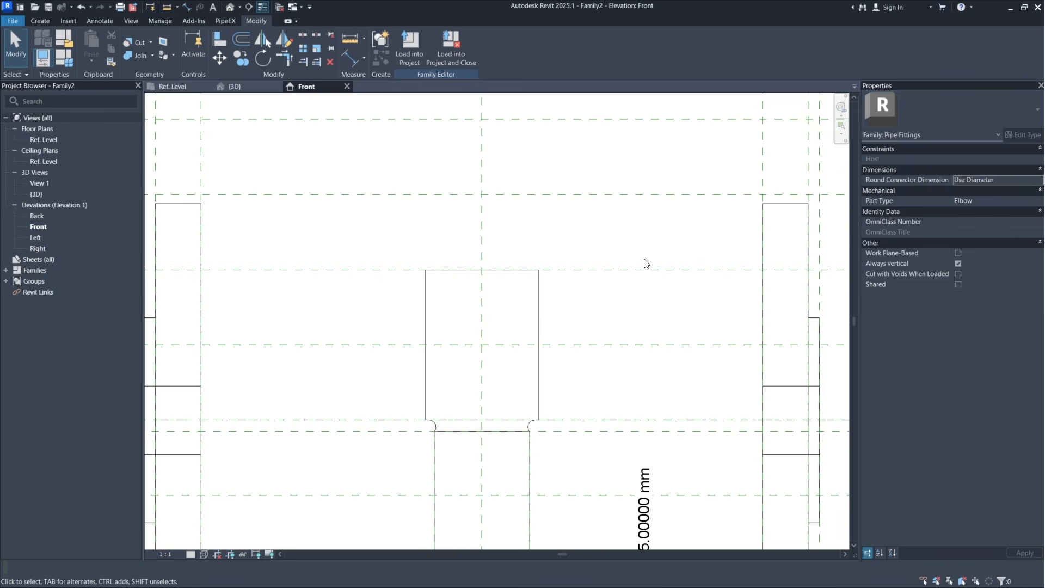
{"action": "left_click", "coordinate": [44, 21]}
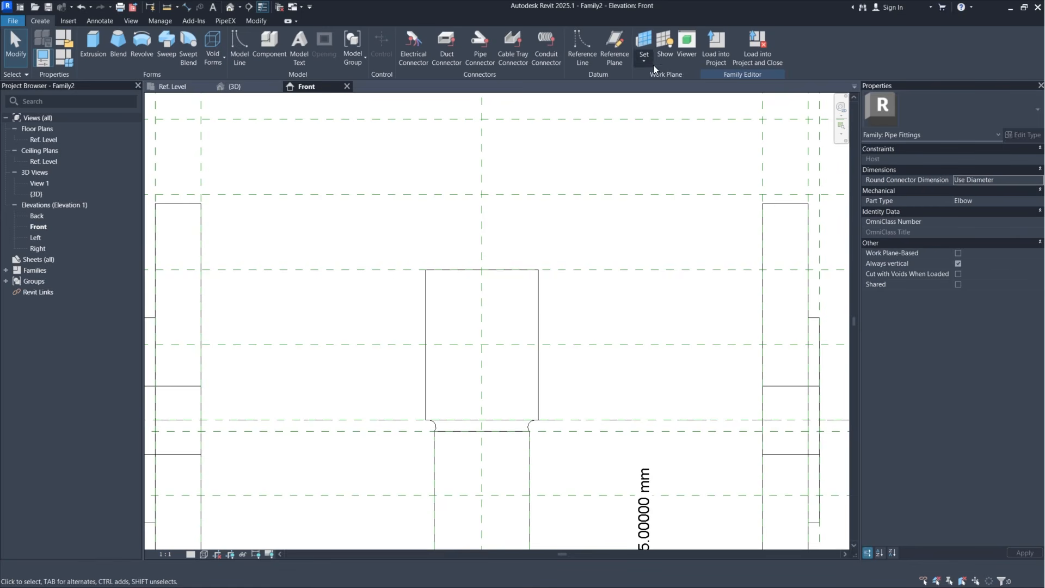
{"action": "left_click", "coordinate": [615, 45]}
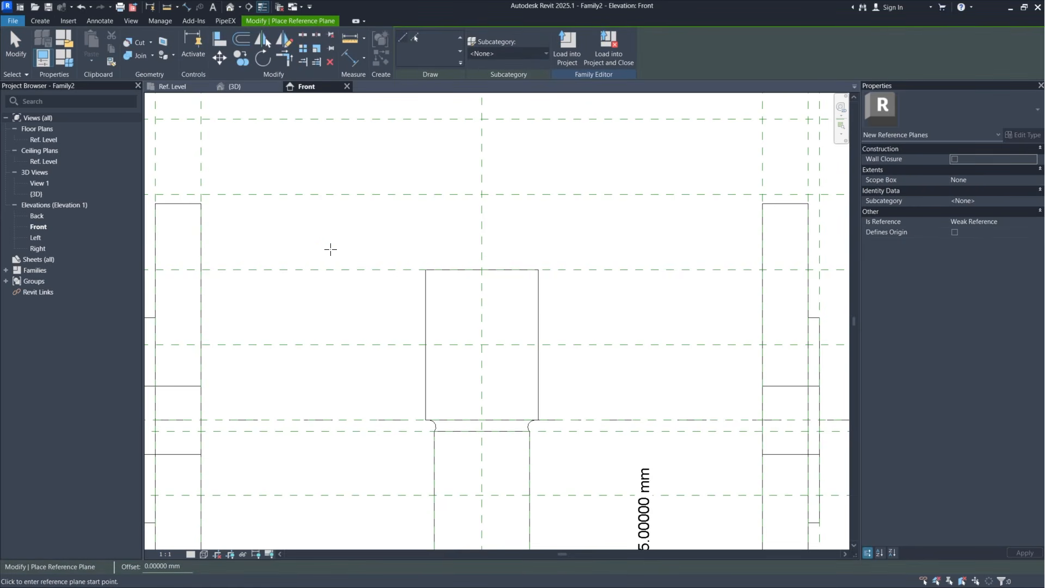
{"action": "left_click", "coordinate": [334, 253]}
{"action": "left_click", "coordinate": [630, 255]}
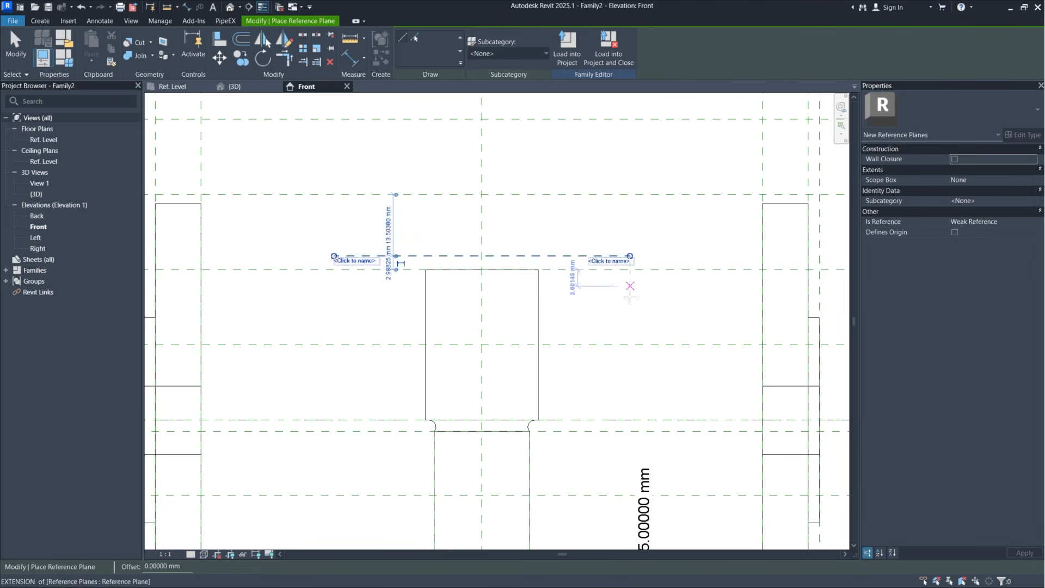
{"action": "key", "text": "Escape"}
{"action": "key", "text": "Escape"}
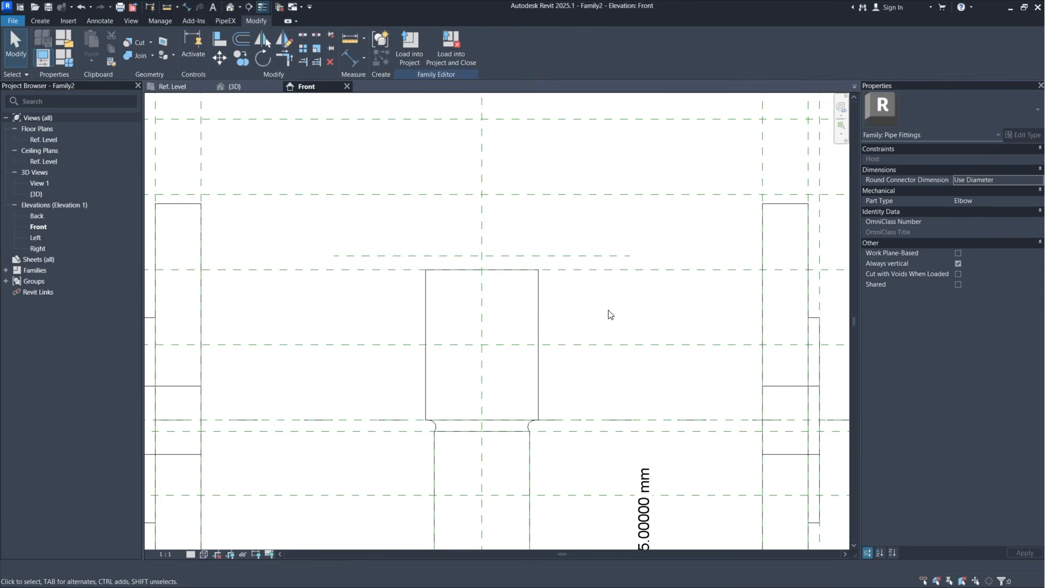
Step: Dimension the distance between the new reference plane and the reference plane at the upper body's top edge
{"action": "left_click", "coordinate": [346, 58]}
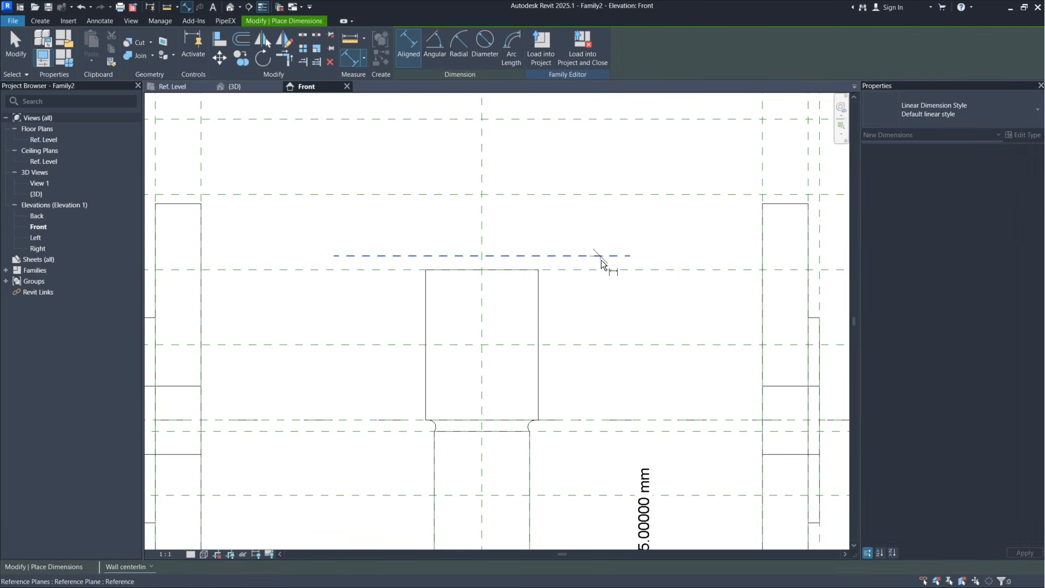
{"action": "left_click", "coordinate": [603, 256]}
{"action": "left_click", "coordinate": [603, 270]}
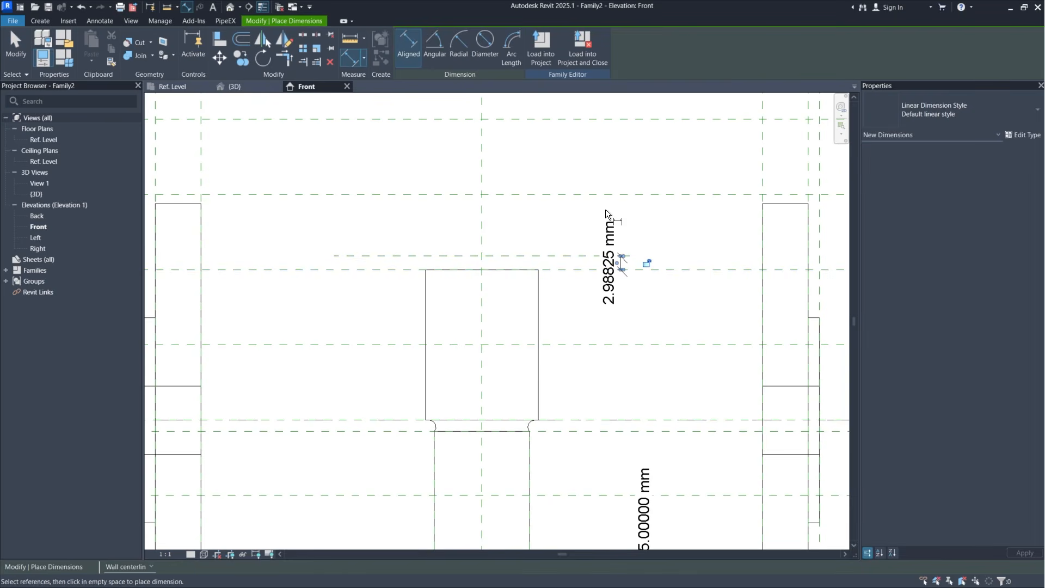
Step: Label the new dimension above the upper body's top edge with the _Th parameter
{"action": "key", "text": "Escape"}
{"action": "key", "text": "Escape"}
{"action": "left_click", "coordinate": [619, 268]}
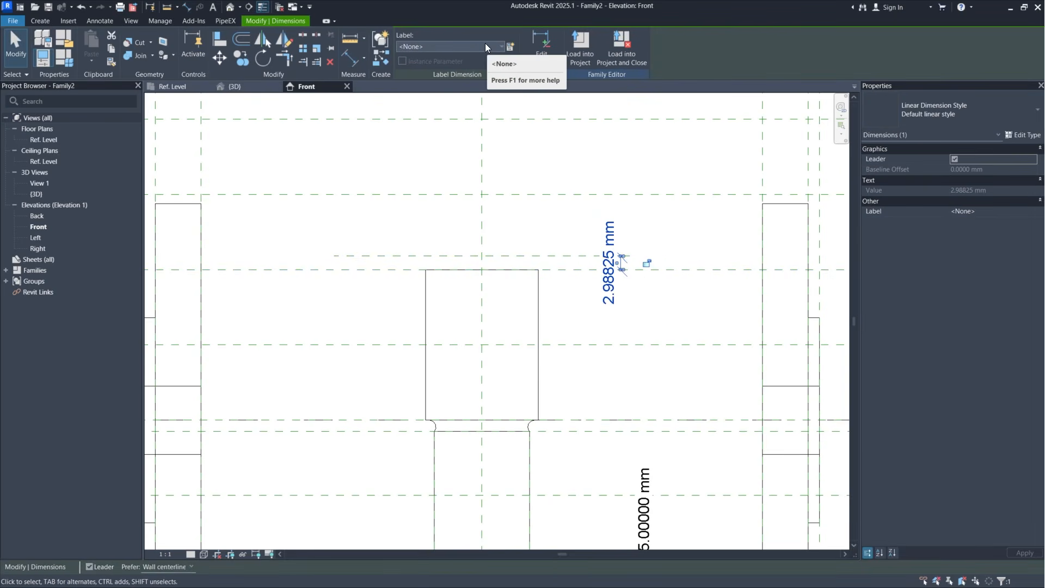
{"action": "left_click", "coordinate": [486, 45]}
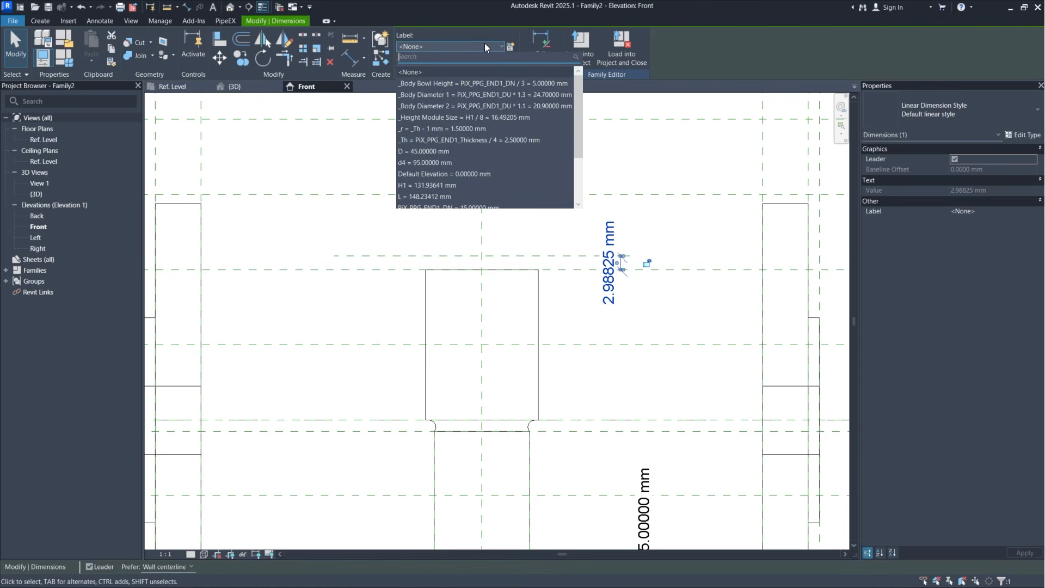
{"action": "left_click", "coordinate": [424, 140]}
{"action": "left_click", "coordinate": [698, 240]}
Step: Draw a vertical reference plane through each flange, about 4.9 mm from the left flange's left edge and about 4.7 mm from the right flange's left edge
{"action": "middle_click_drag", "start_coordinate": [688, 321], "coordinate": [713, 213]}
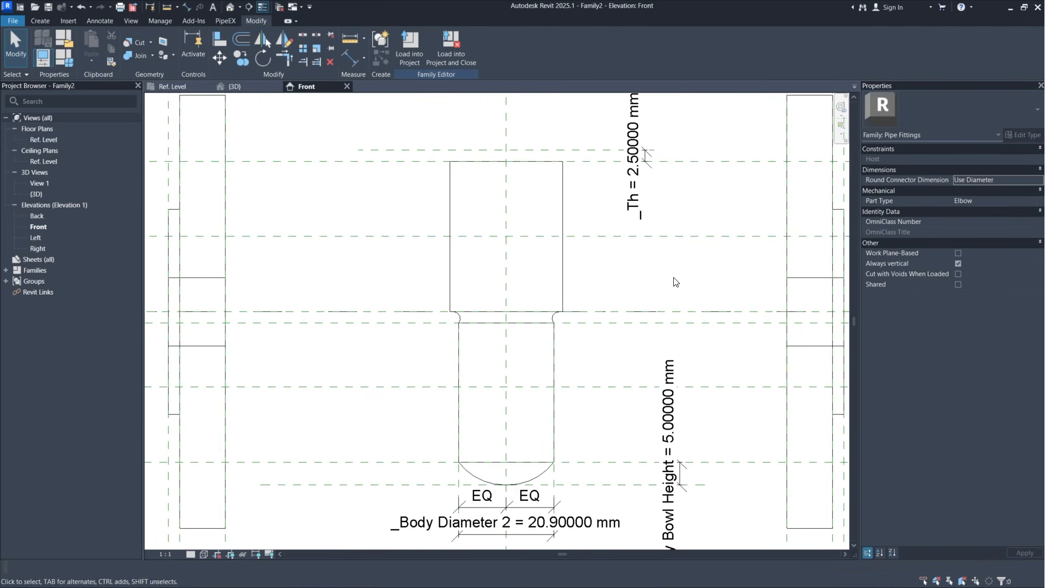
{"action": "left_click", "coordinate": [408, 434]}
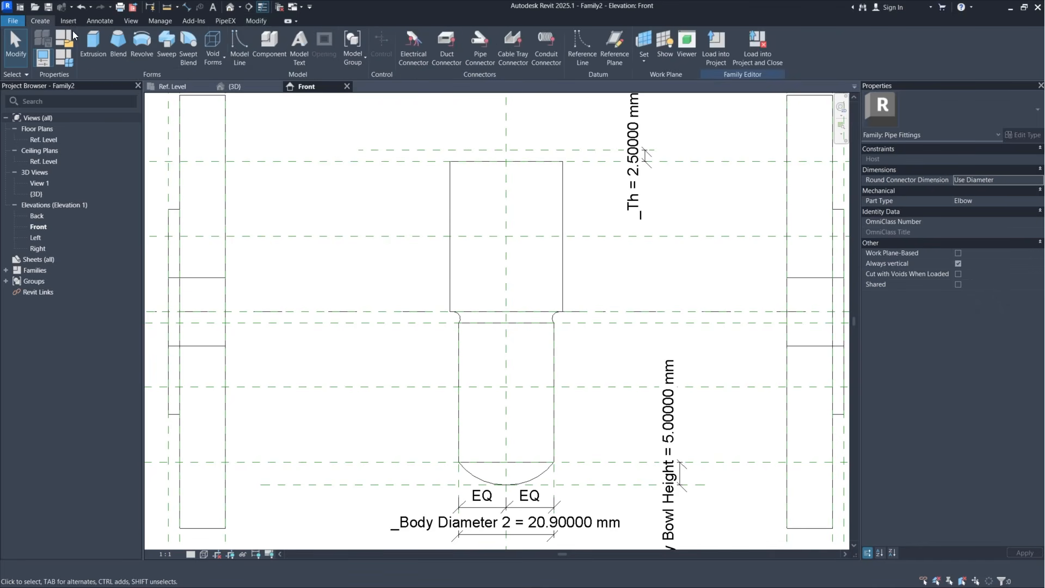
{"action": "left_click", "coordinate": [607, 55]}
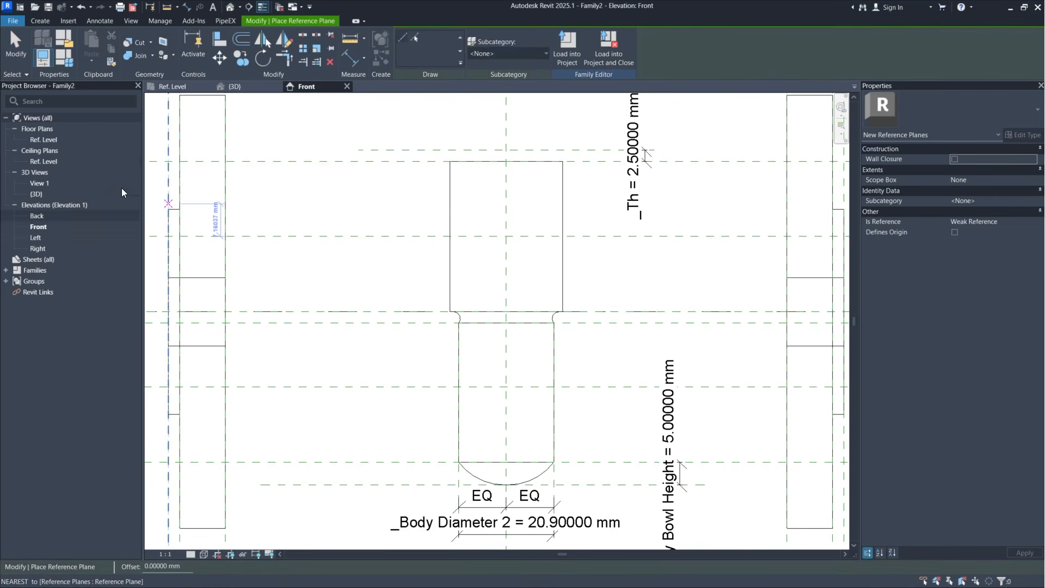
{"action": "left_click", "coordinate": [202, 99]}
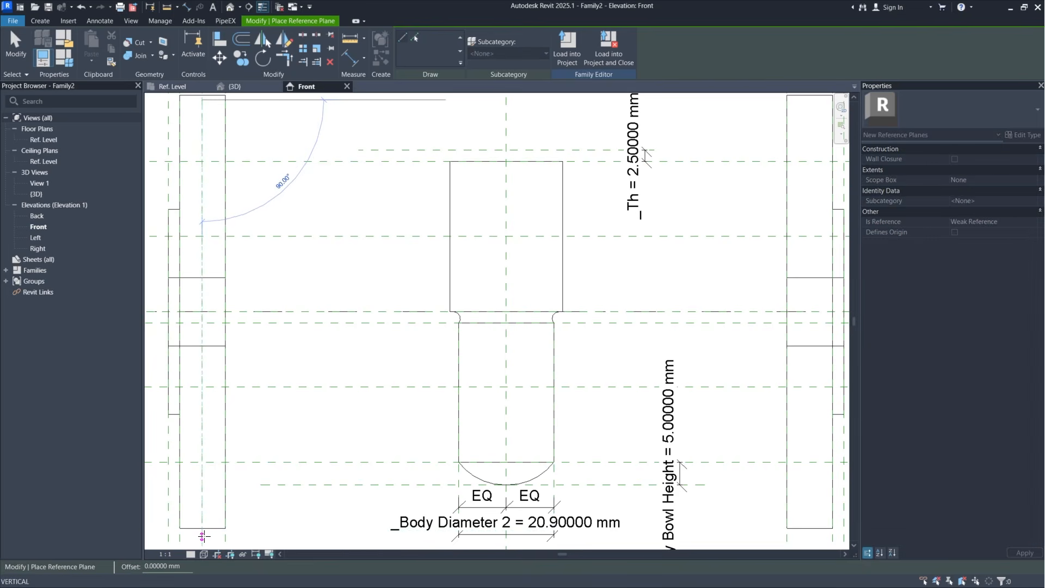
{"action": "left_click", "coordinate": [202, 536]}
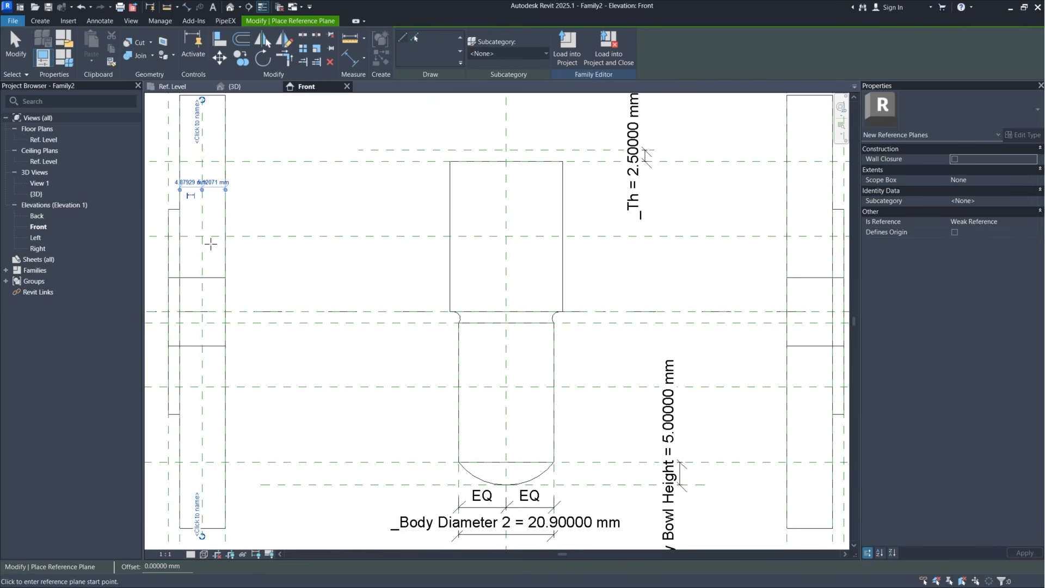
{"action": "scroll", "coordinate": [210, 244], "scroll_direction": "down", "scroll_amount": 2}
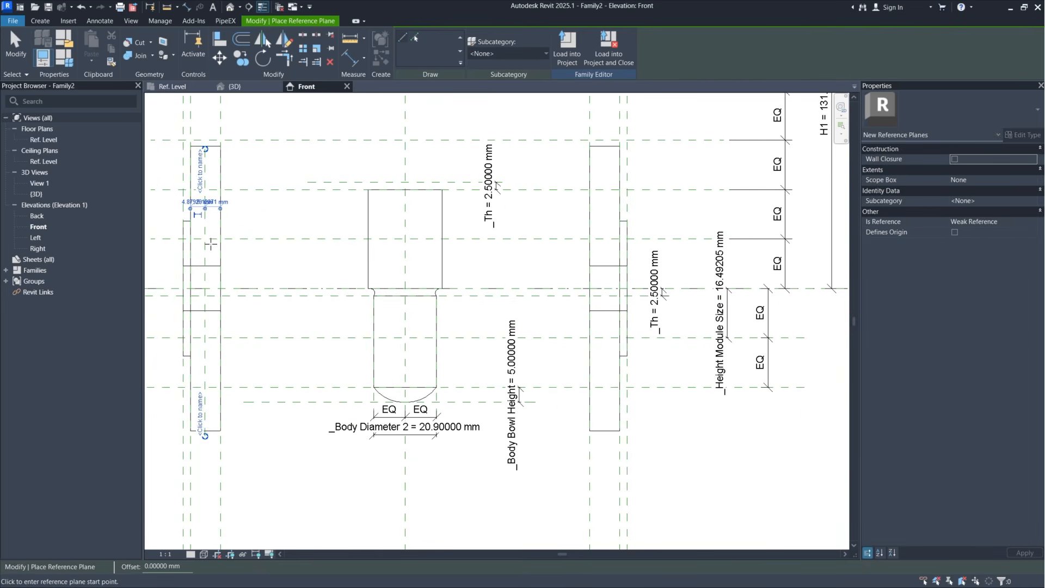
{"action": "left_click", "coordinate": [603, 128]}
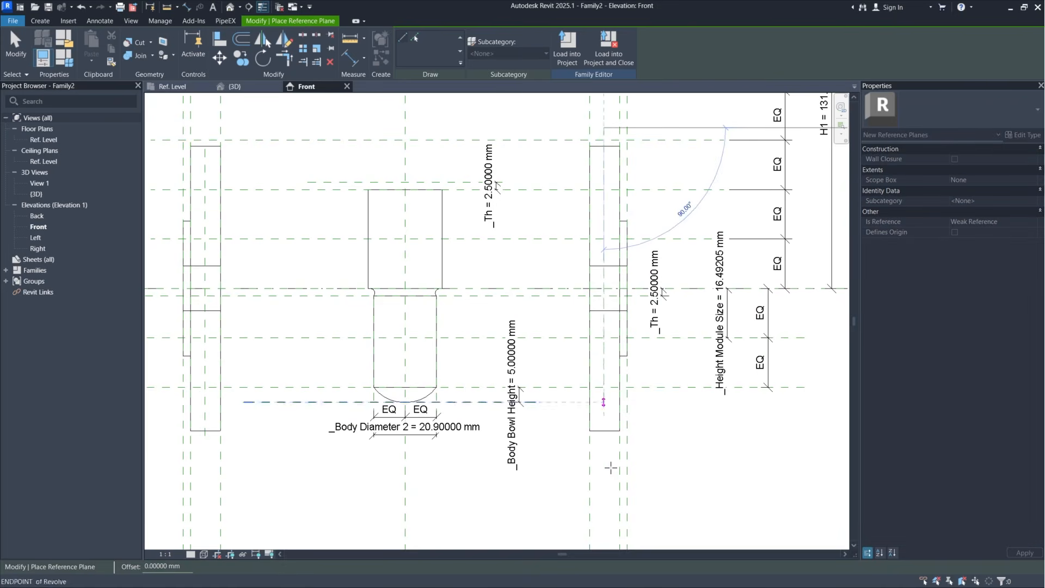
{"action": "left_click", "coordinate": [604, 475]}
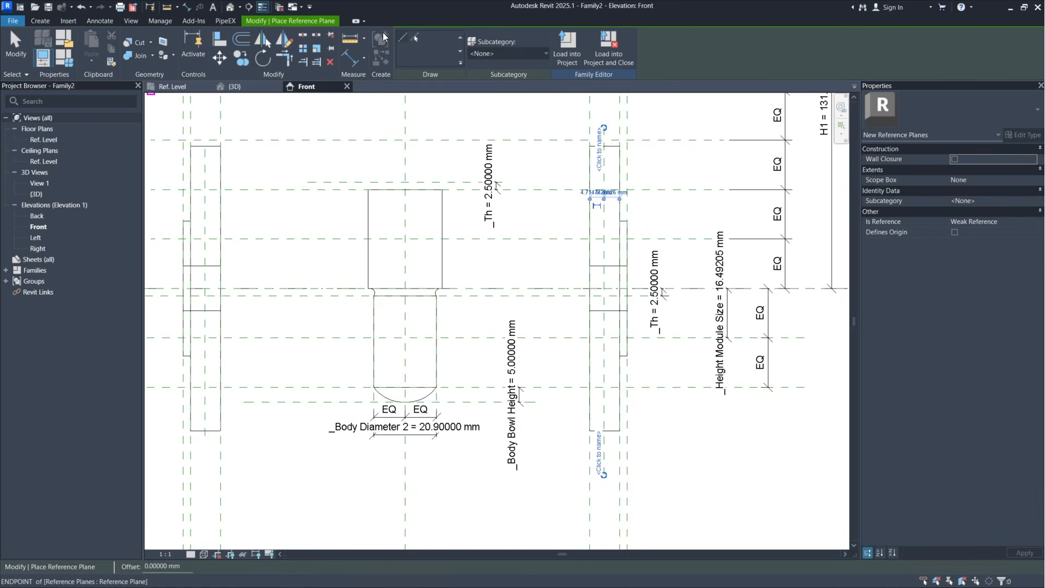
Step: Dimension the left flange's two edge planes and its middle reference plane in one chain and make the spacing equal (EQ)
{"action": "left_click", "coordinate": [351, 57]}
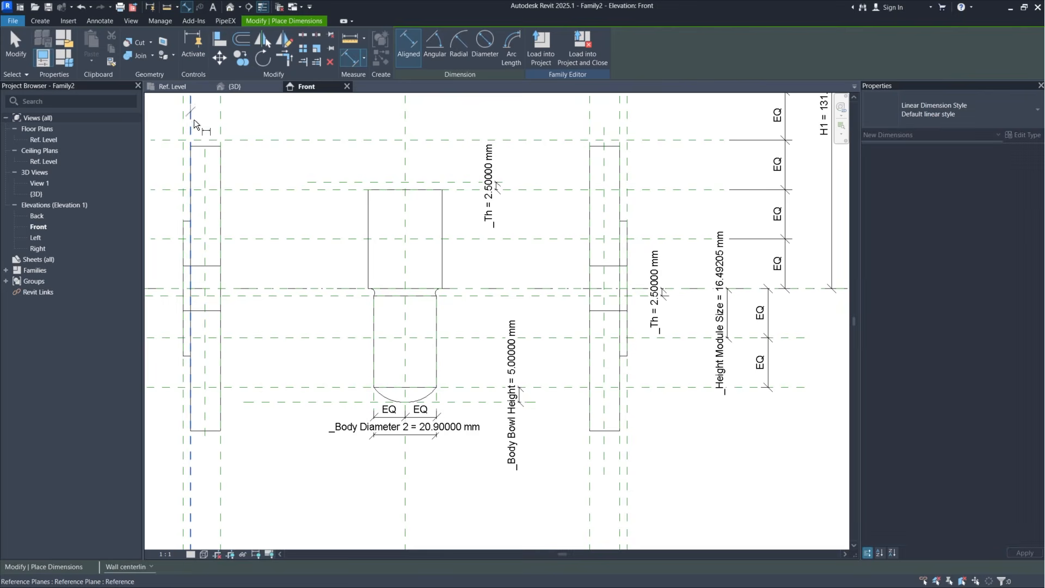
{"action": "scroll", "coordinate": [193, 120], "scroll_direction": "up", "scroll_amount": 2}
{"action": "left_click", "coordinate": [213, 178]}
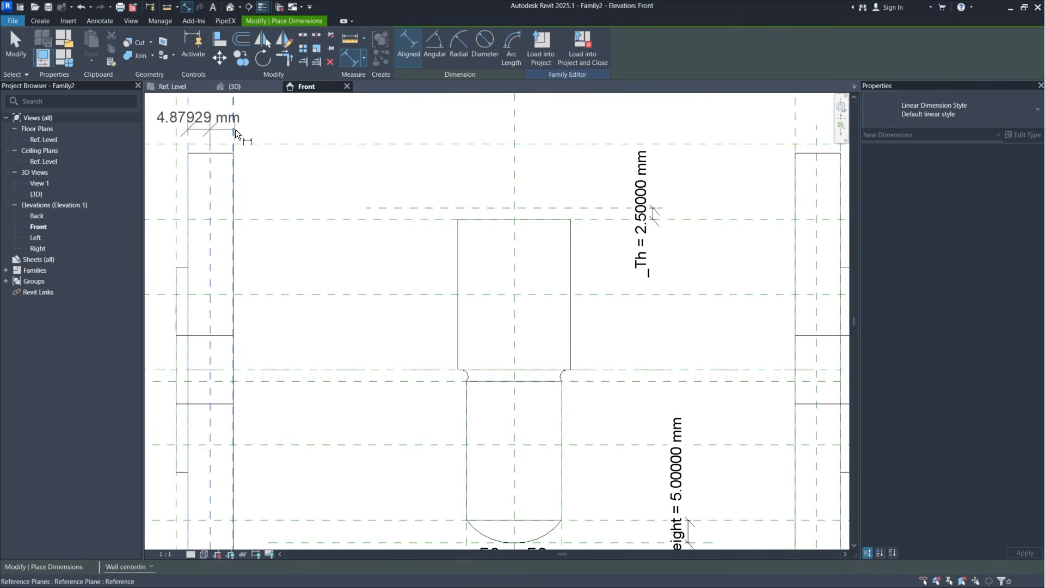
{"action": "left_click", "coordinate": [264, 130]}
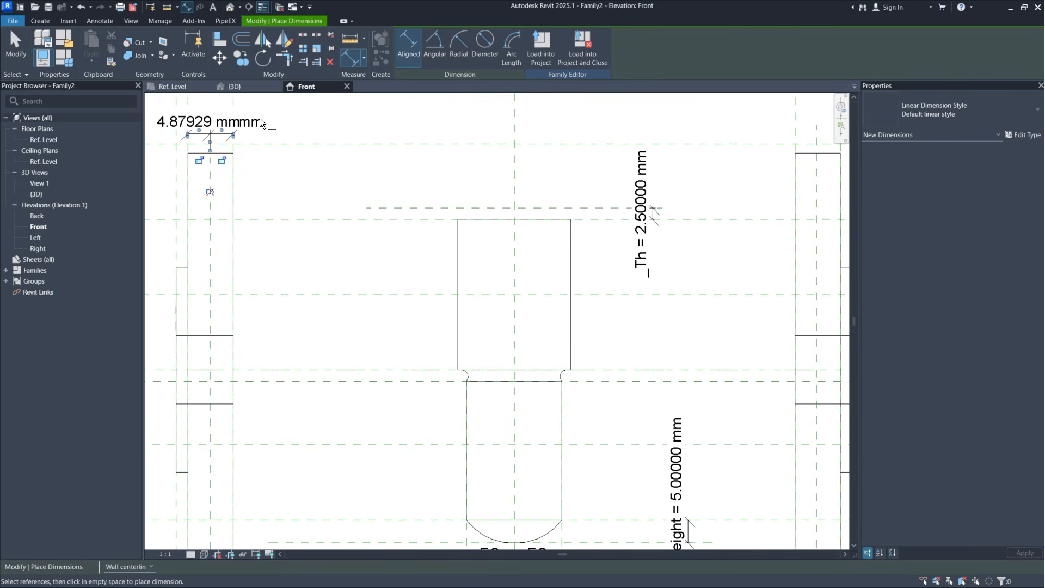
{"action": "left_click", "coordinate": [210, 192]}
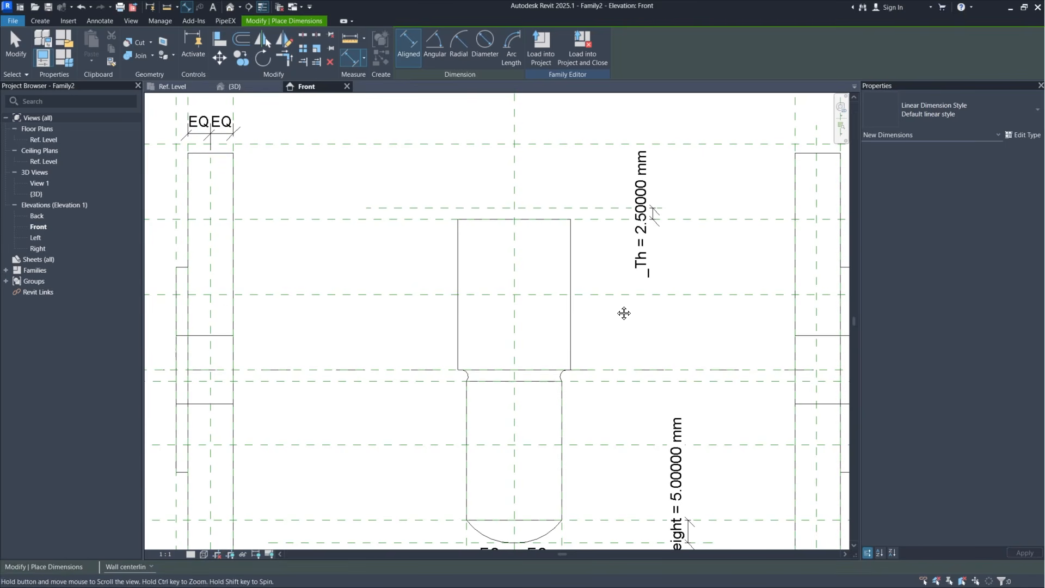
Step: Dimension the right flange's two edge planes and its middle reference plane in one chain and make the spacing equal (EQ)
{"action": "middle_click_drag", "start_coordinate": [623, 310], "coordinate": [476, 302]}
{"action": "middle_click_drag", "start_coordinate": [737, 253], "coordinate": [658, 313]}
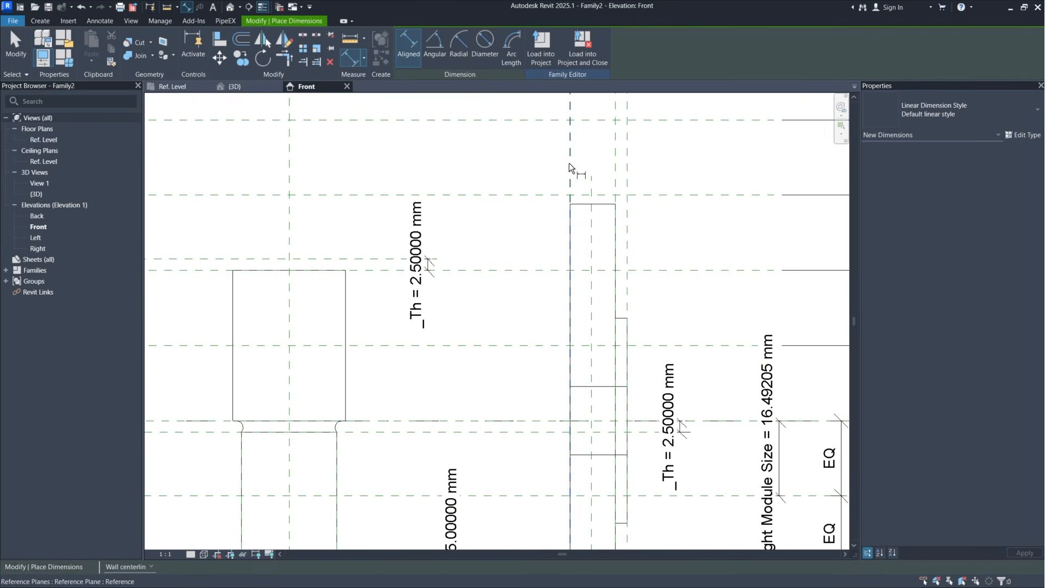
{"action": "left_click", "coordinate": [570, 163]}
{"action": "left_click", "coordinate": [591, 183]}
{"action": "left_click", "coordinate": [613, 181]}
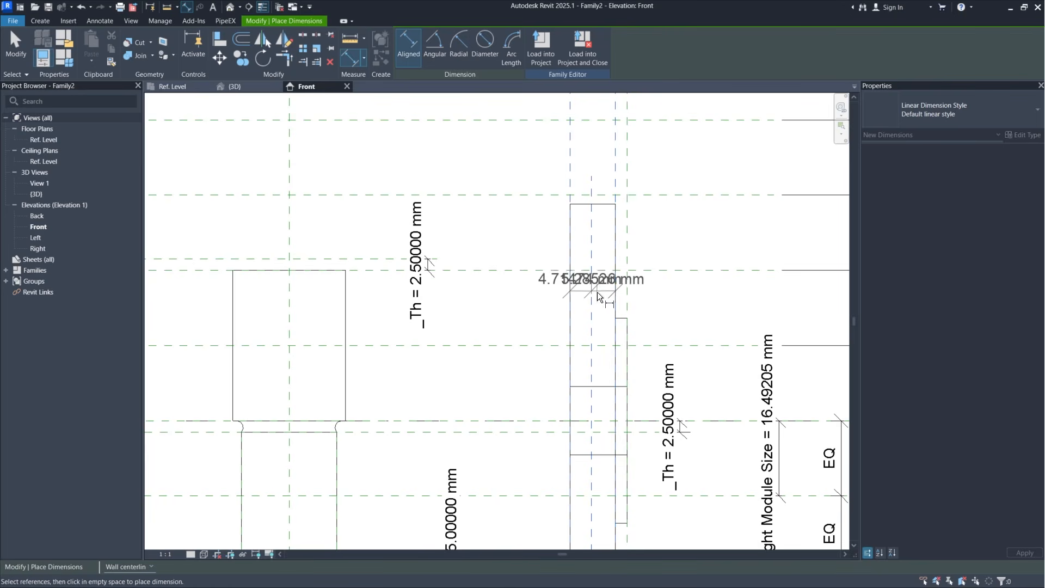
{"action": "left_click", "coordinate": [600, 172]}
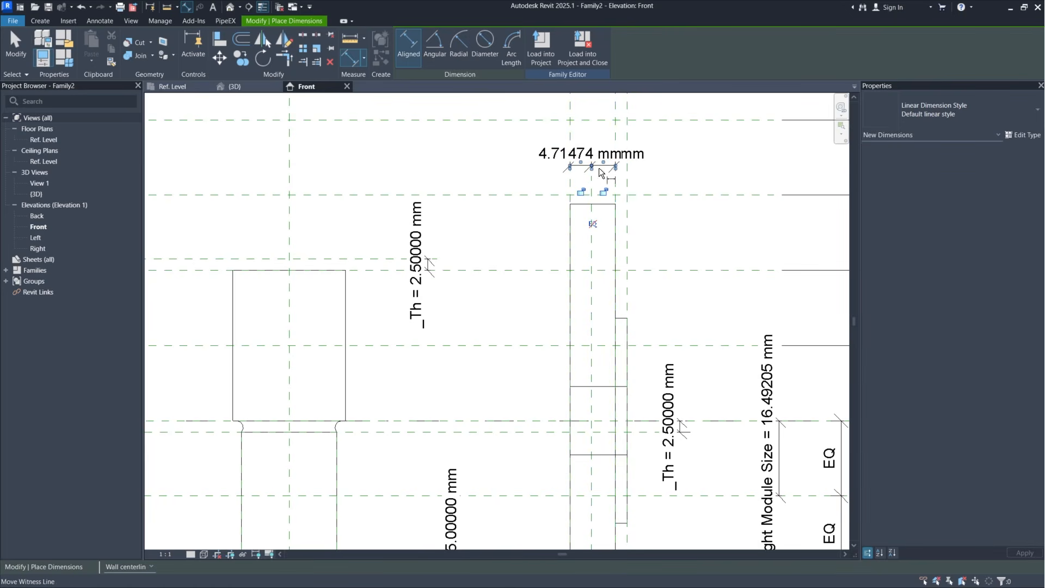
{"action": "left_click", "coordinate": [593, 223]}
{"action": "key", "text": "Escape"}
{"action": "key", "text": "Escape"}
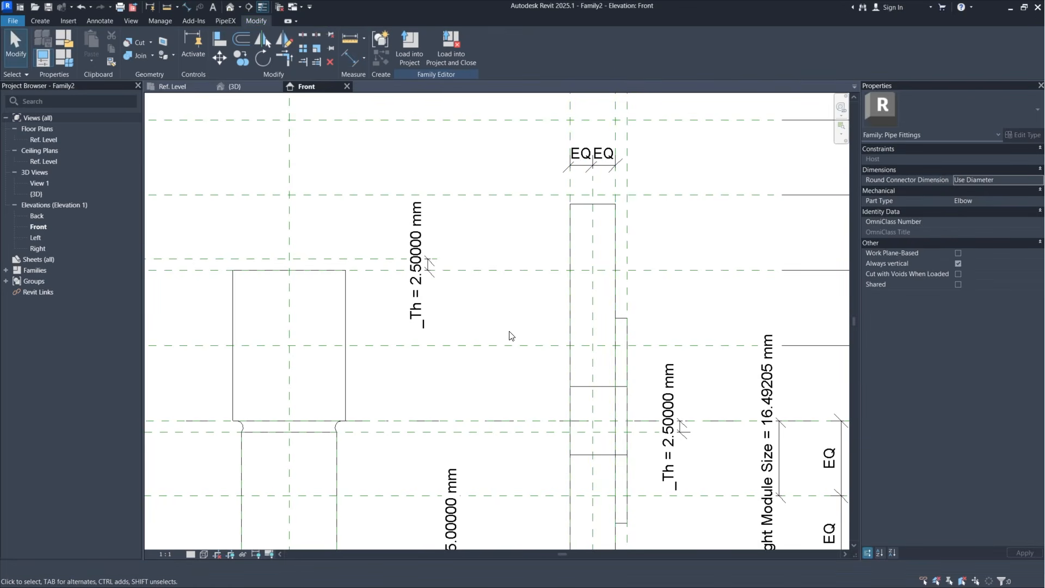
Step: Start a sweep and sketch a straight path from the left flange's middle plane at Ref. Level to the centre plane at the lower body's mid-height
{"action": "middle_click_drag", "start_coordinate": [423, 359], "coordinate": [691, 240]}
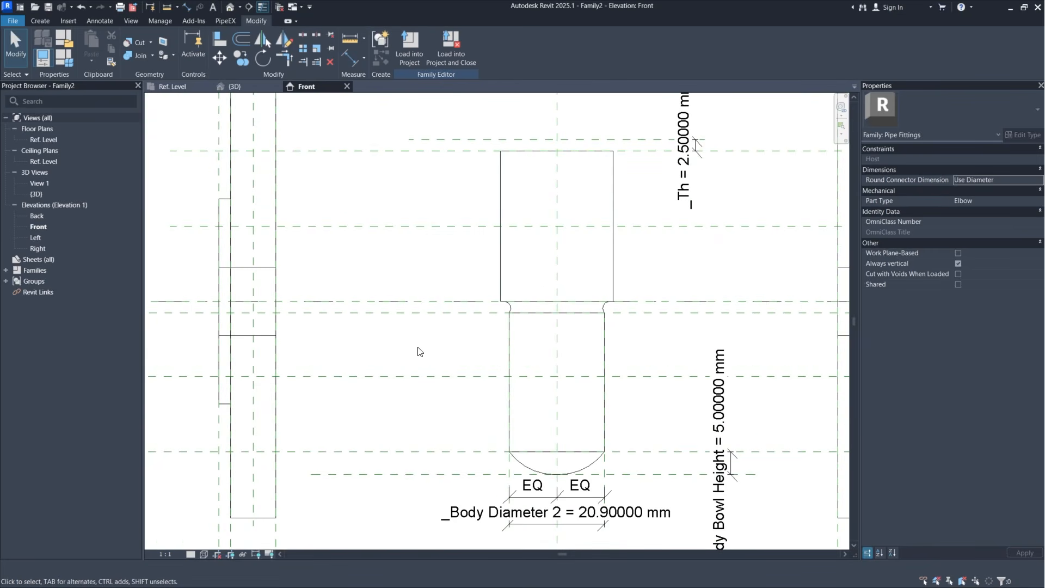
{"action": "left_click", "coordinate": [48, 21]}
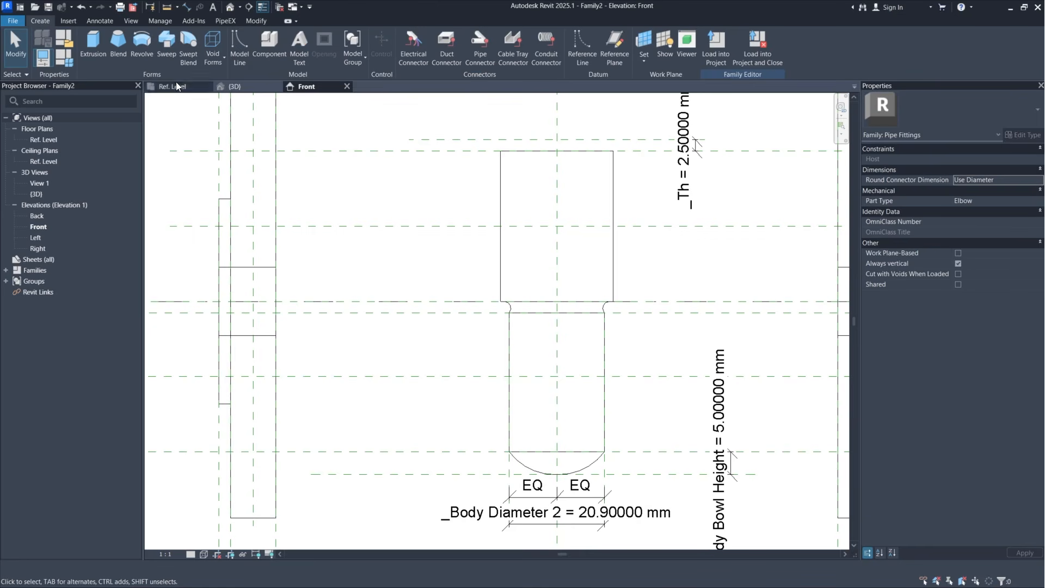
{"action": "left_click", "coordinate": [171, 54]}
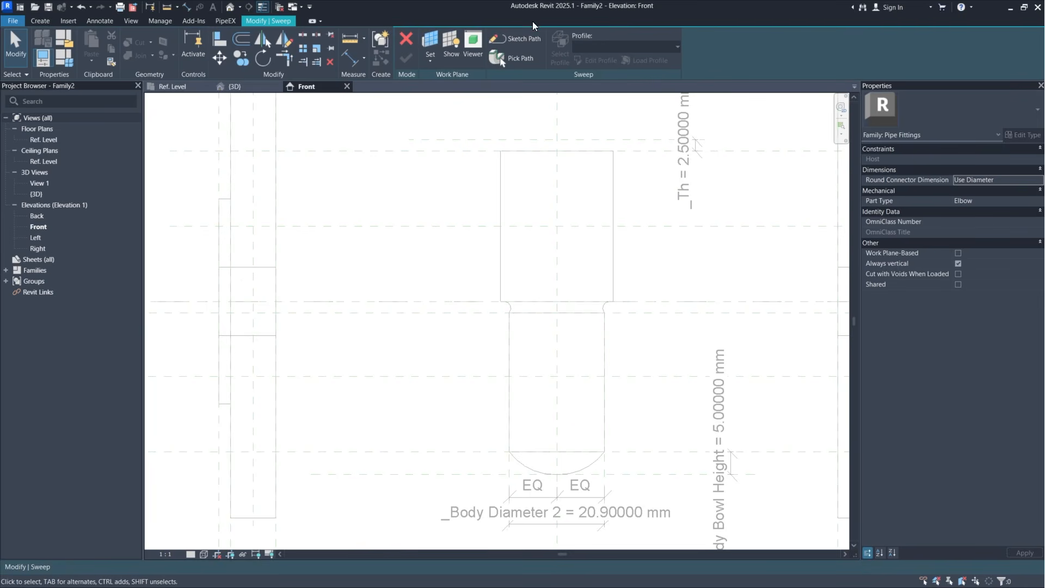
{"action": "left_click", "coordinate": [514, 43]}
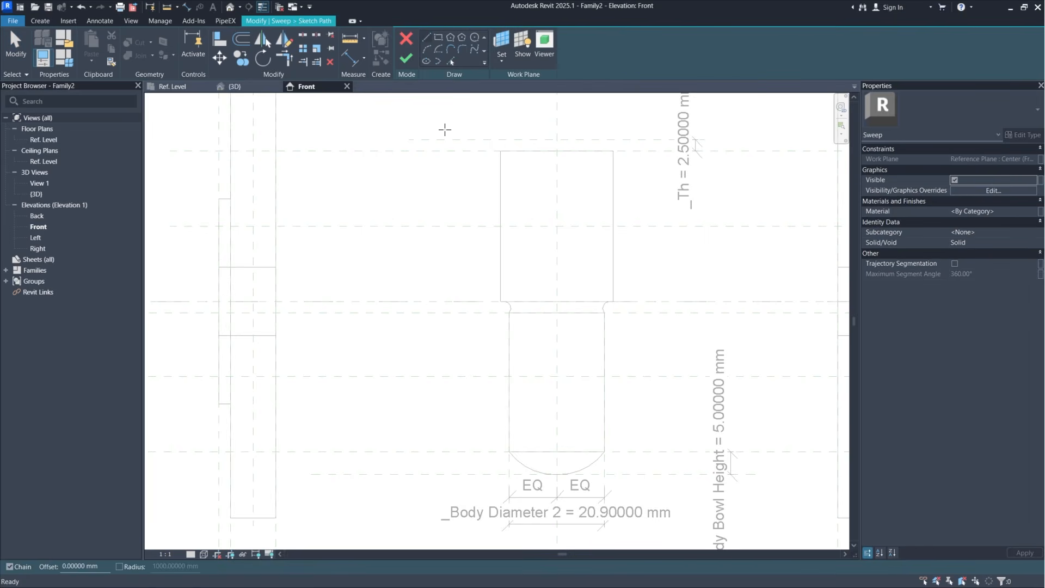
{"action": "scroll", "coordinate": [384, 355], "scroll_direction": "up", "scroll_amount": 1}
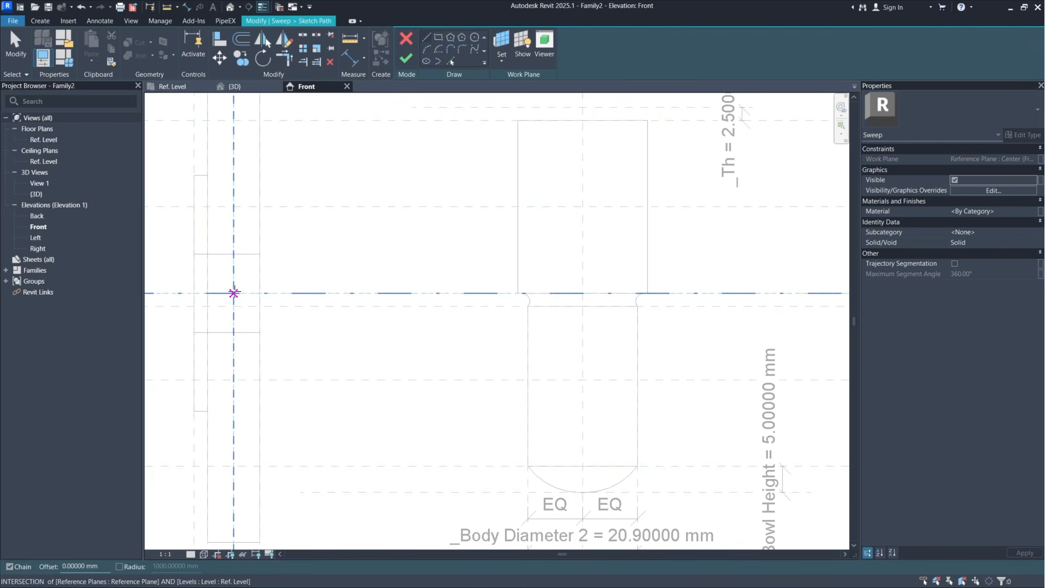
{"action": "left_click", "coordinate": [234, 292]}
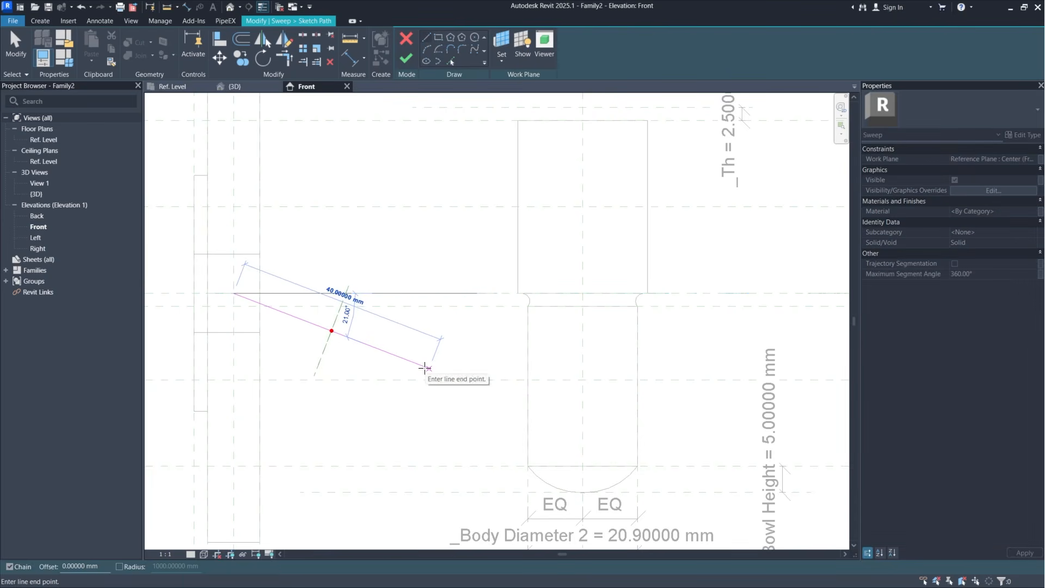
{"action": "left_click", "coordinate": [582, 379]}
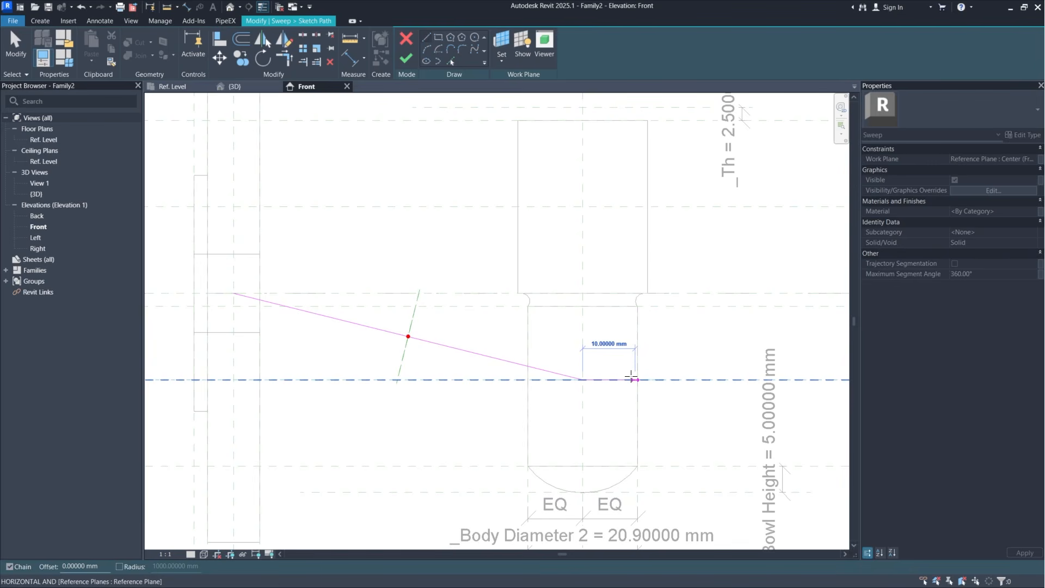
{"action": "key", "text": "Escape"}
{"action": "key", "text": "Escape"}
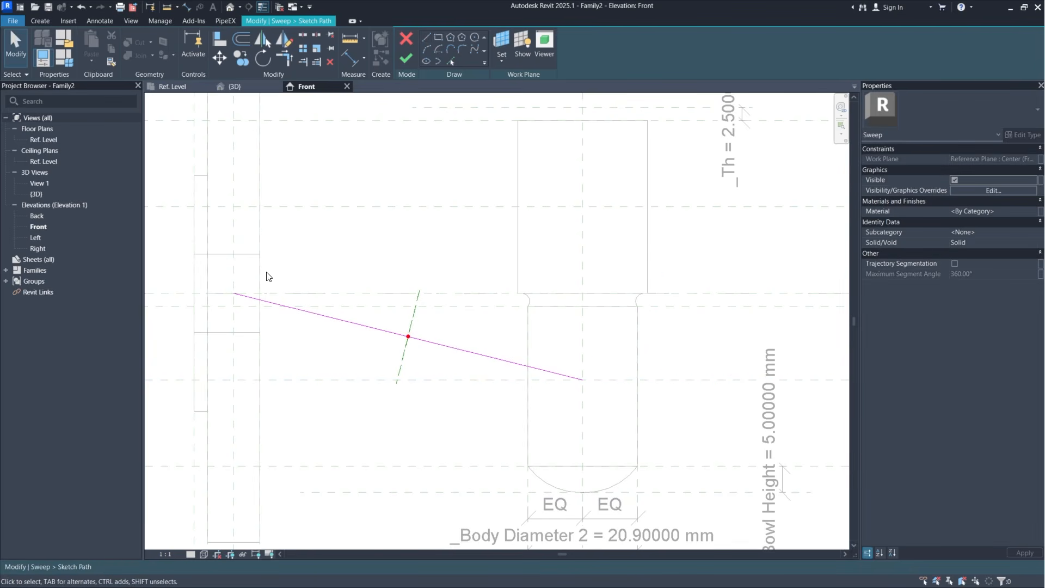
Step: Align and lock the path's start point to the left flange's middle reference plane and to the horizontal reference plane it lies on
{"action": "scroll", "coordinate": [232, 278], "scroll_direction": "up", "scroll_amount": 2}
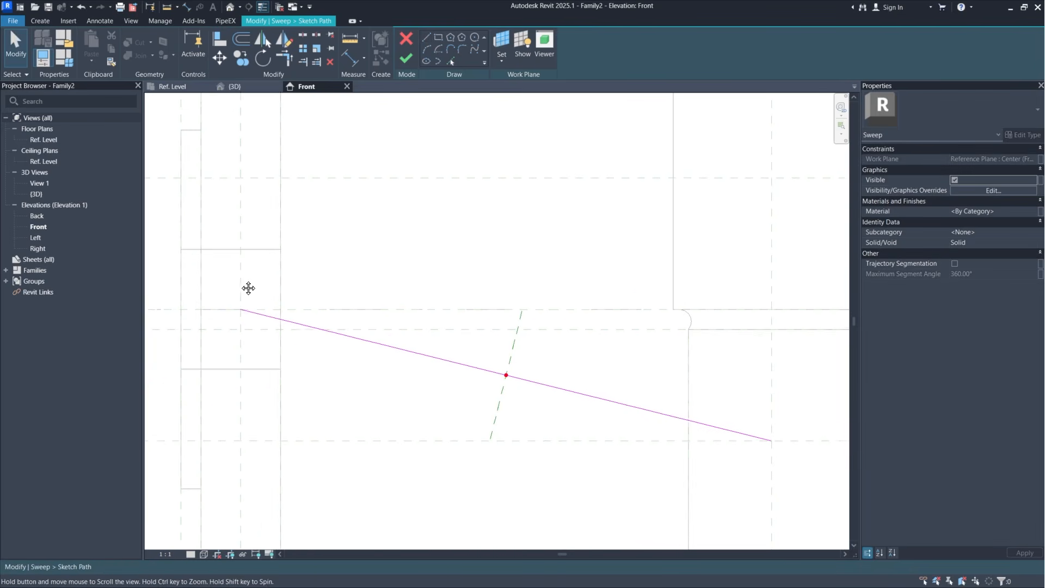
{"action": "left_click", "coordinate": [224, 39]}
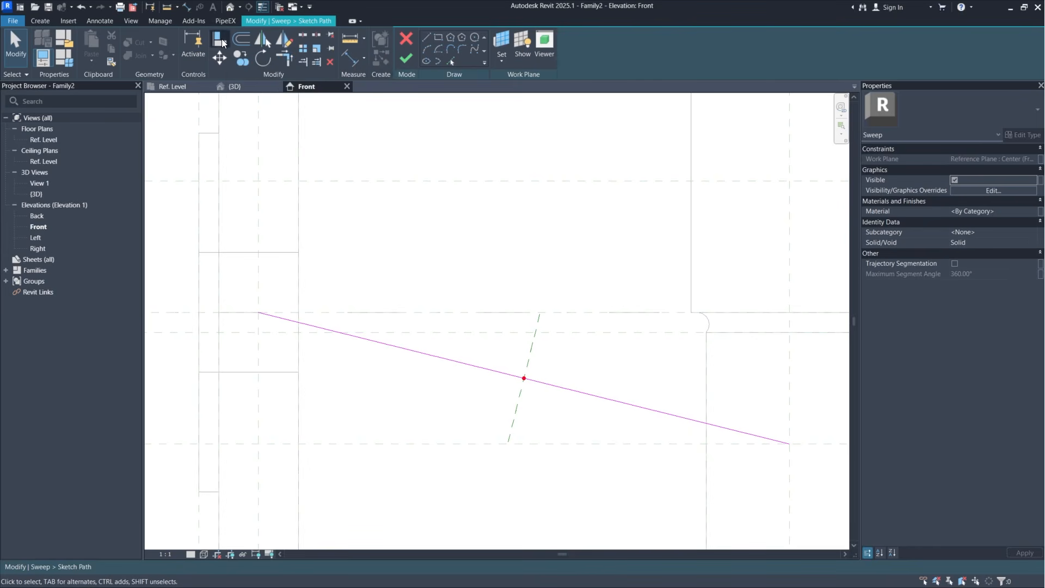
{"action": "left_click", "coordinate": [263, 279]}
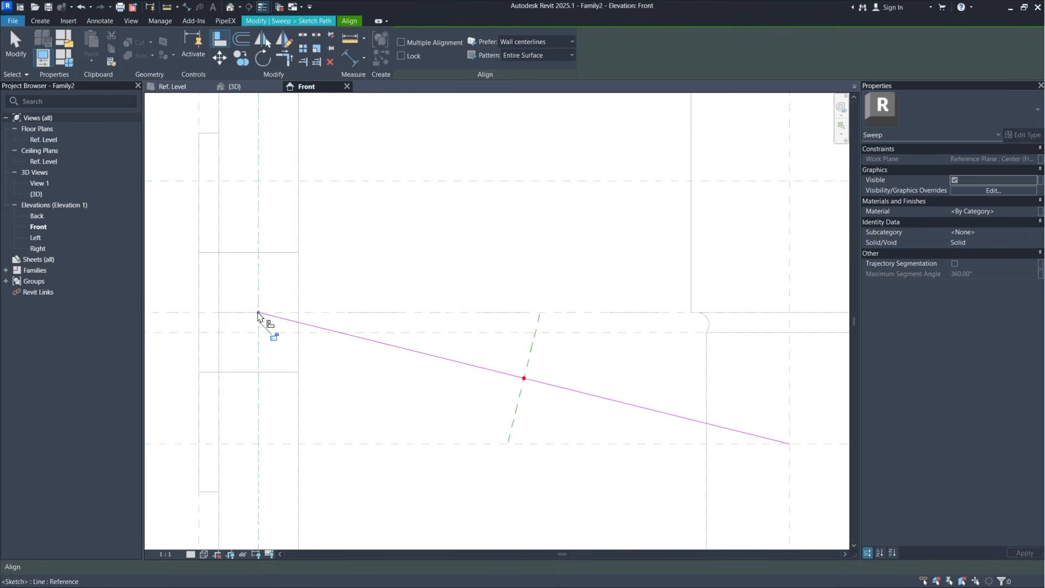
{"action": "left_click", "coordinate": [273, 336]}
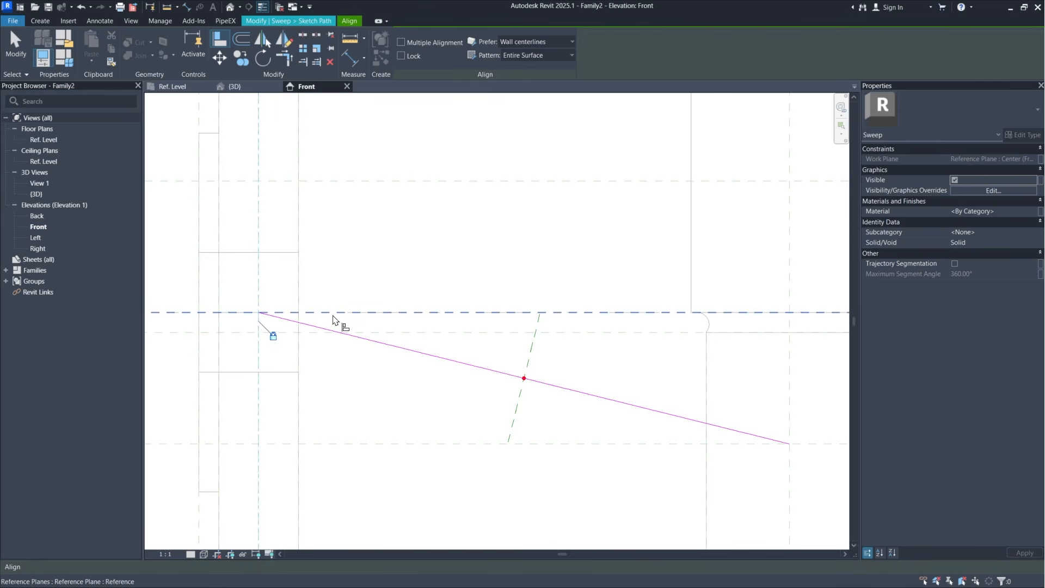
{"action": "left_click", "coordinate": [333, 316]}
{"action": "left_click", "coordinate": [258, 312]}
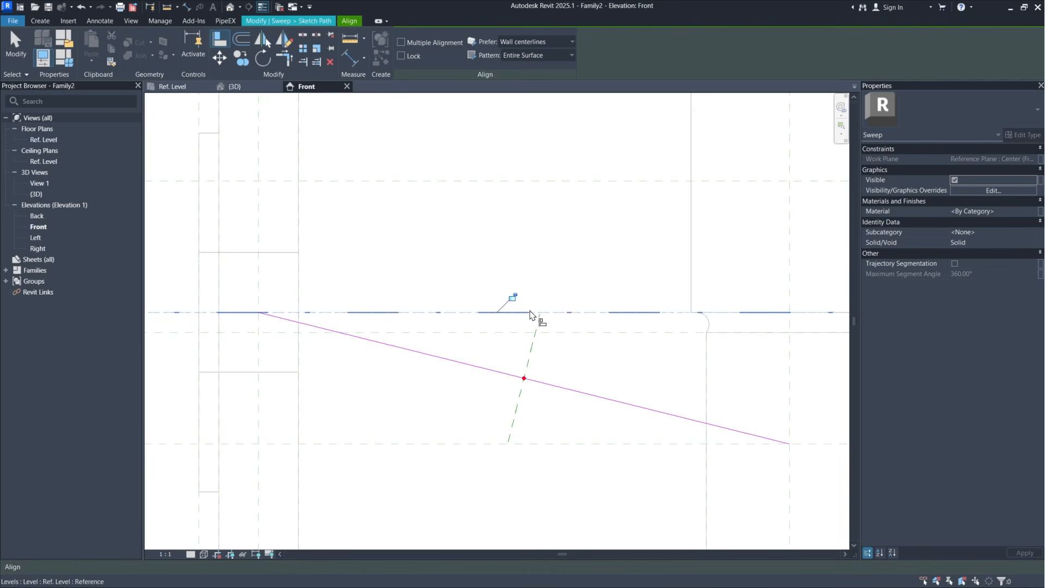
{"action": "left_click", "coordinate": [511, 298]}
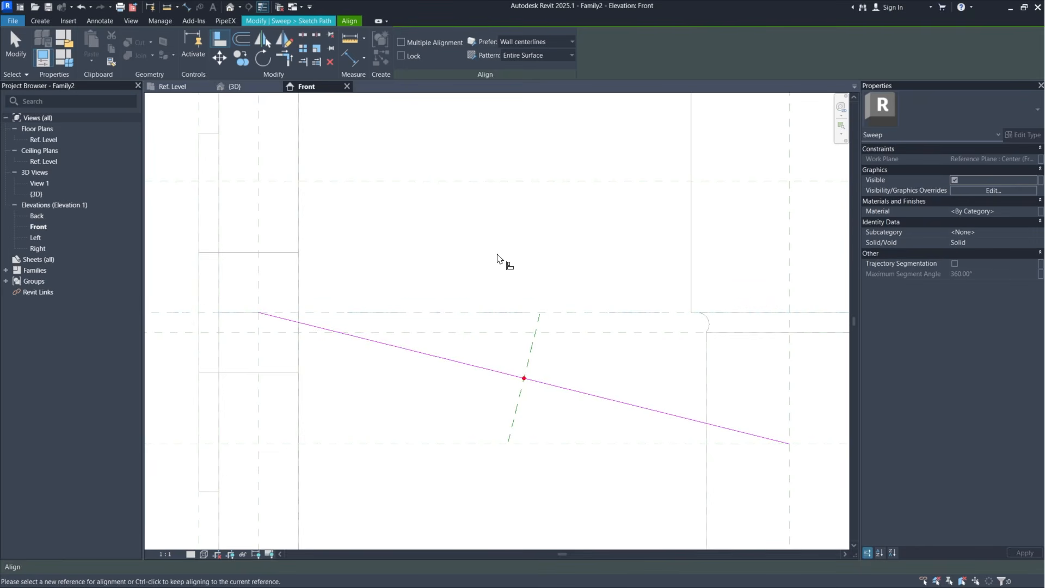
Step: Align and lock the sweep path's end point to the vertical centre reference plane of the body
{"action": "middle_click_drag", "start_coordinate": [572, 273], "coordinate": [536, 262]}
{"action": "middle_click_drag", "start_coordinate": [588, 398], "coordinate": [567, 367]}
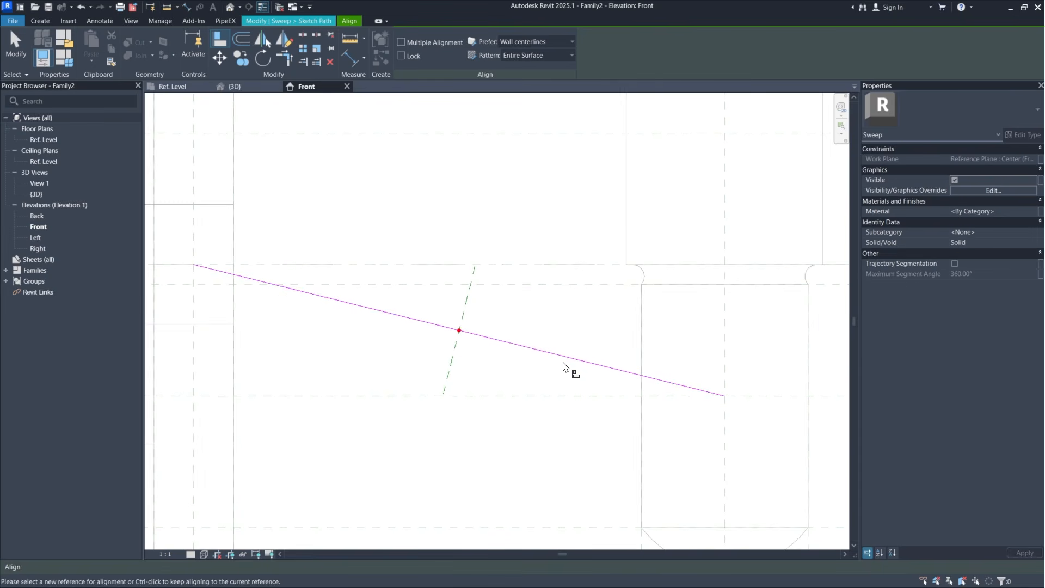
{"action": "left_click", "coordinate": [728, 373]}
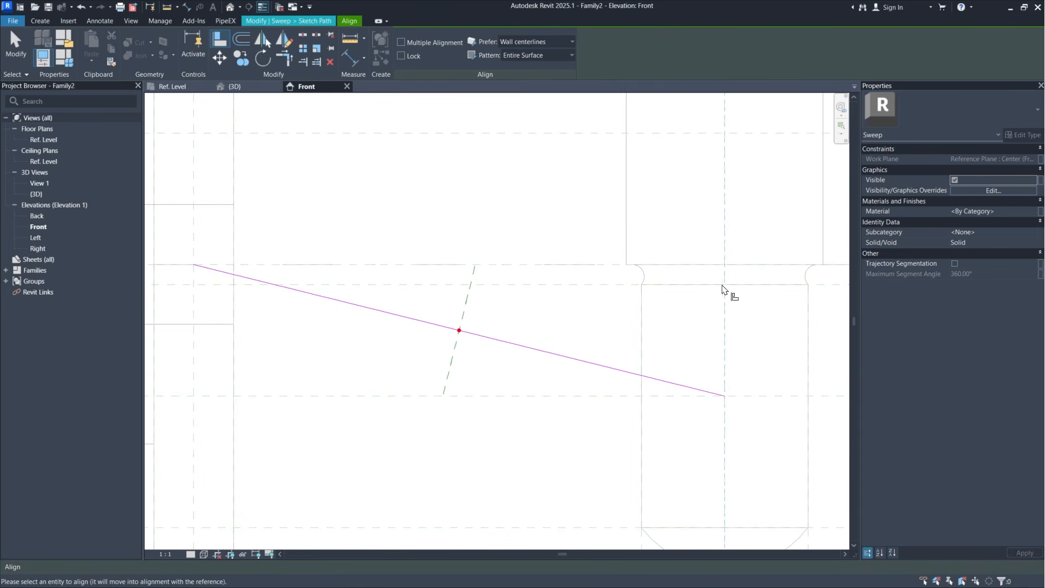
{"action": "left_click", "coordinate": [725, 397]}
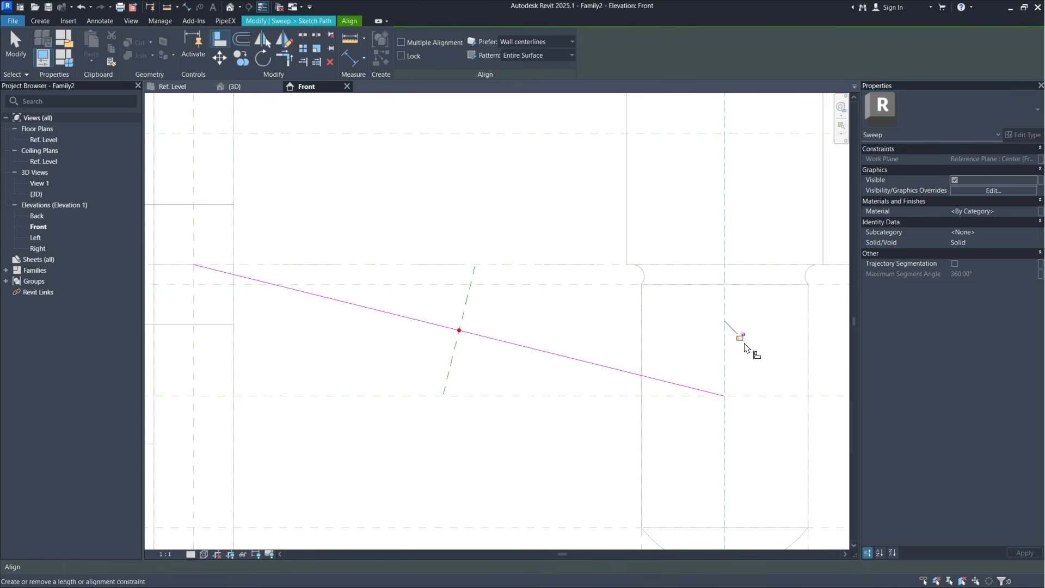
{"action": "middle_click_drag", "start_coordinate": [560, 310], "coordinate": [565, 313]}
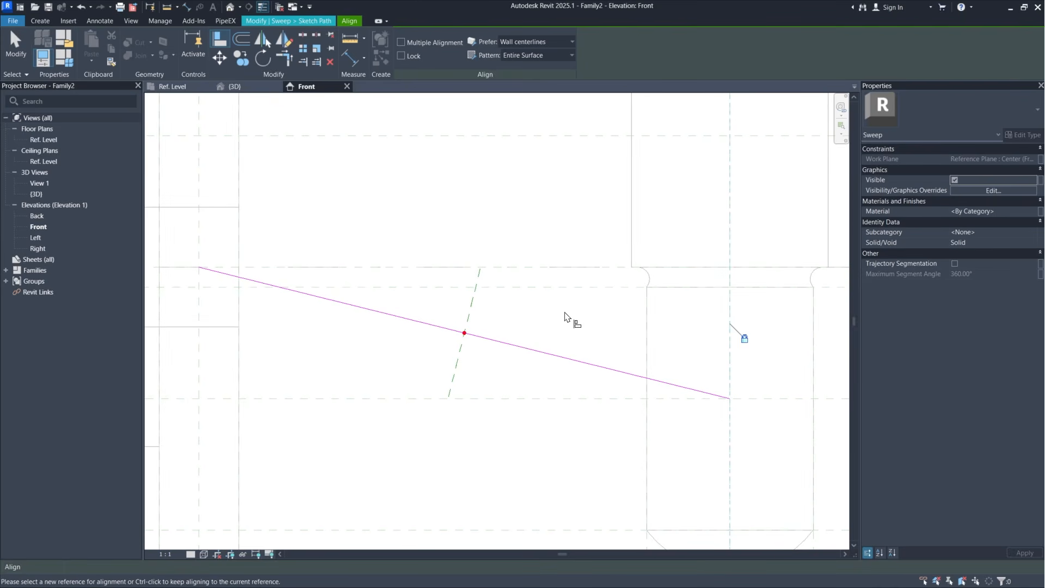
{"action": "key", "text": "Escape"}
Step: Add an angular dimension between the sweep path line and the horizontal reference plane through its lower end
{"action": "left_click", "coordinate": [103, 19]}
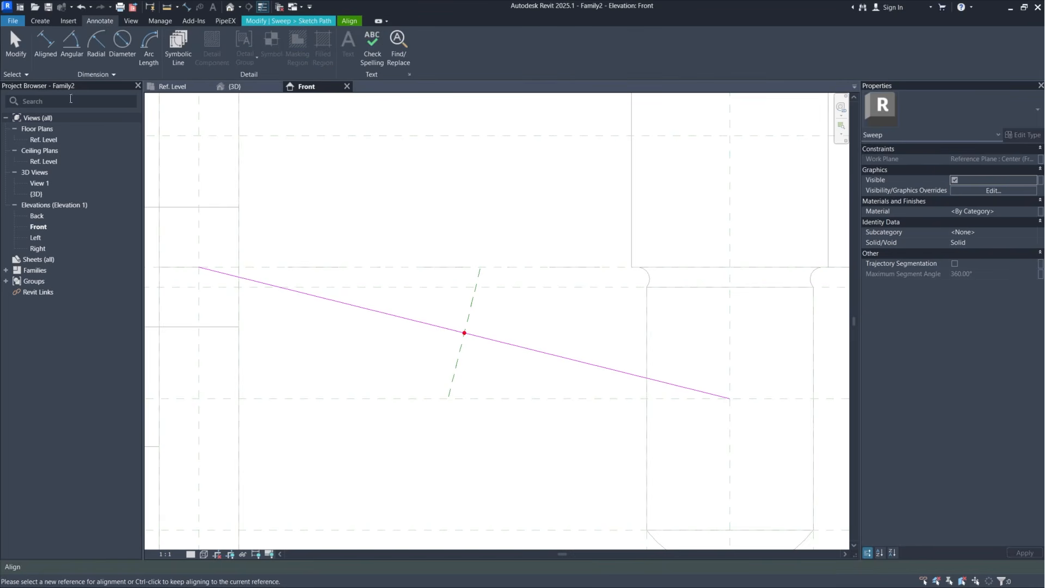
{"action": "left_click", "coordinate": [80, 48]}
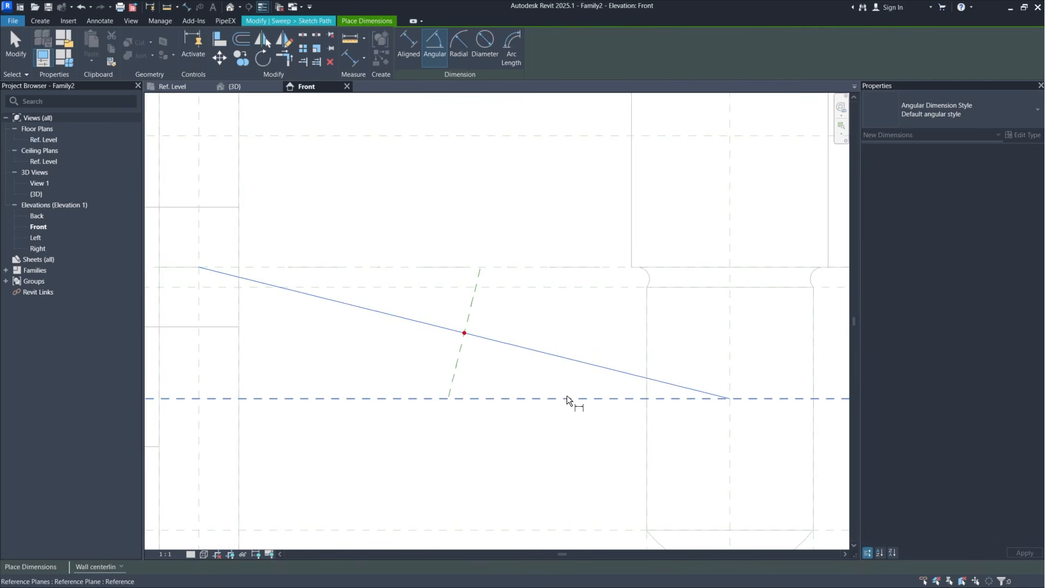
{"action": "left_click", "coordinate": [566, 396]}
{"action": "left_click", "coordinate": [520, 371]}
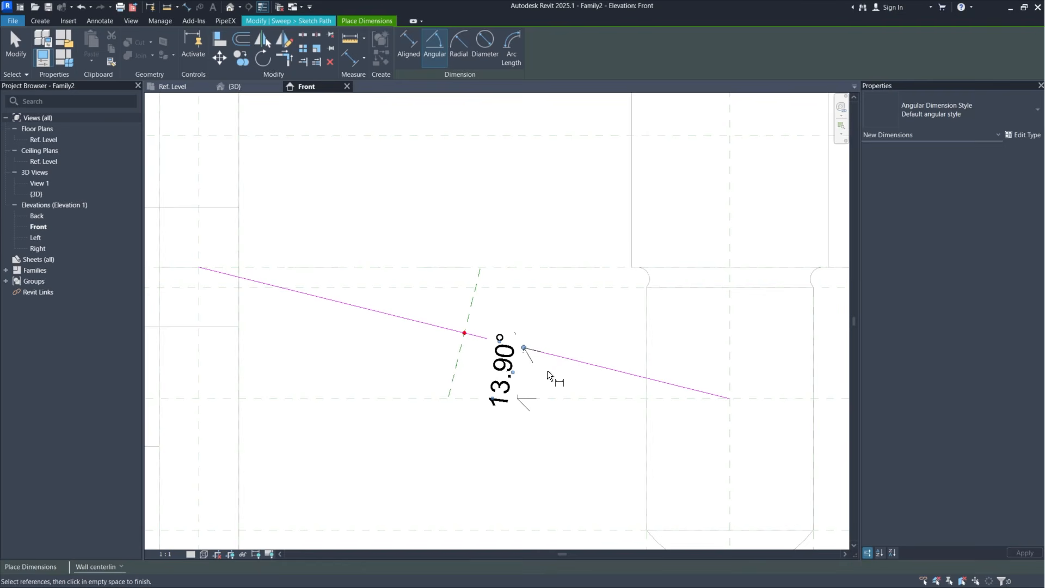
{"action": "key", "text": "Escape"}
{"action": "scroll", "coordinate": [547, 371], "scroll_direction": "down", "scroll_amount": 5}
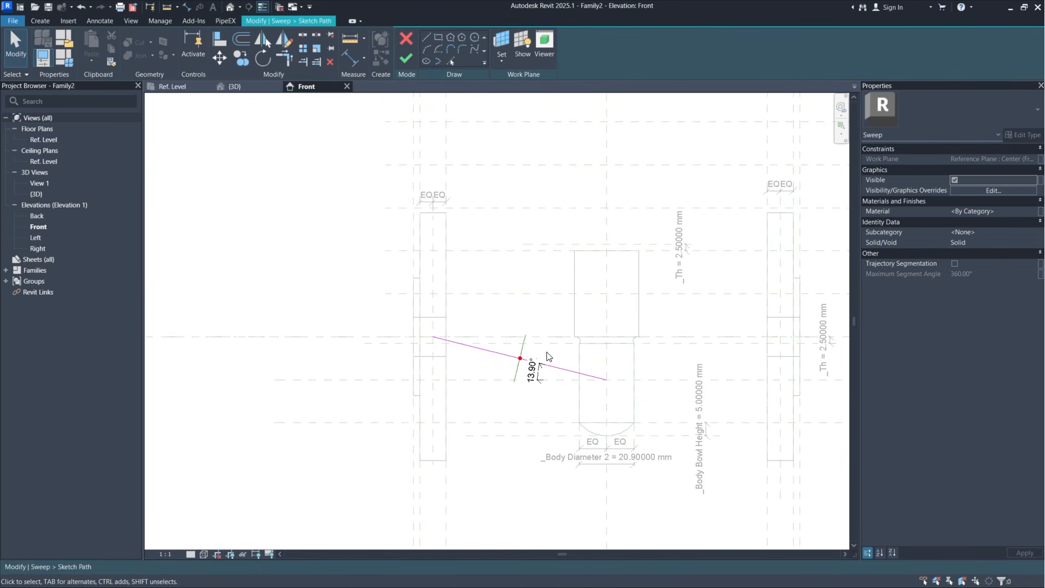
{"action": "scroll", "coordinate": [512, 381], "scroll_direction": "up", "scroll_amount": 3}
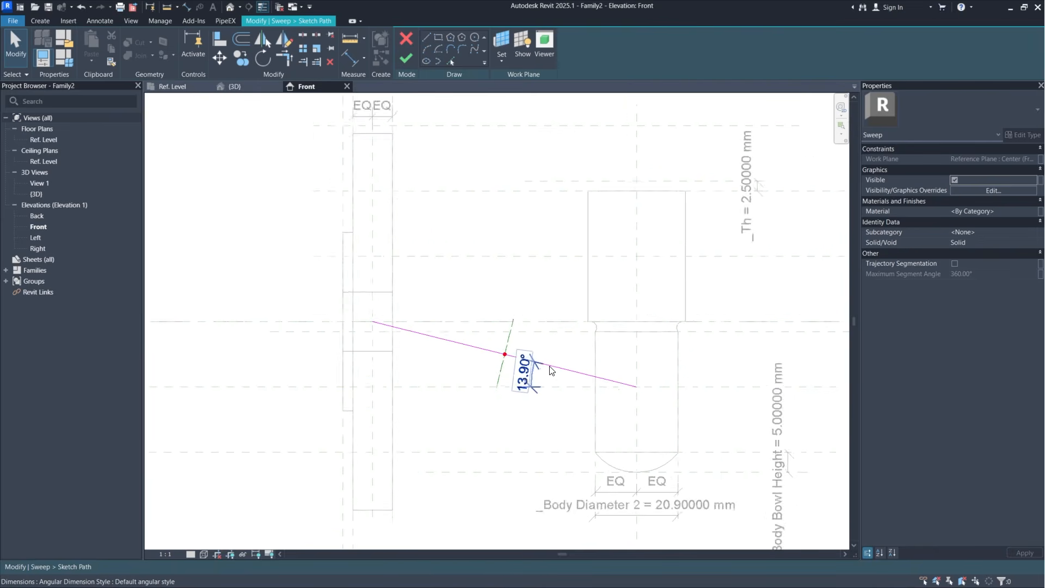
{"action": "left_click", "coordinate": [510, 387]}
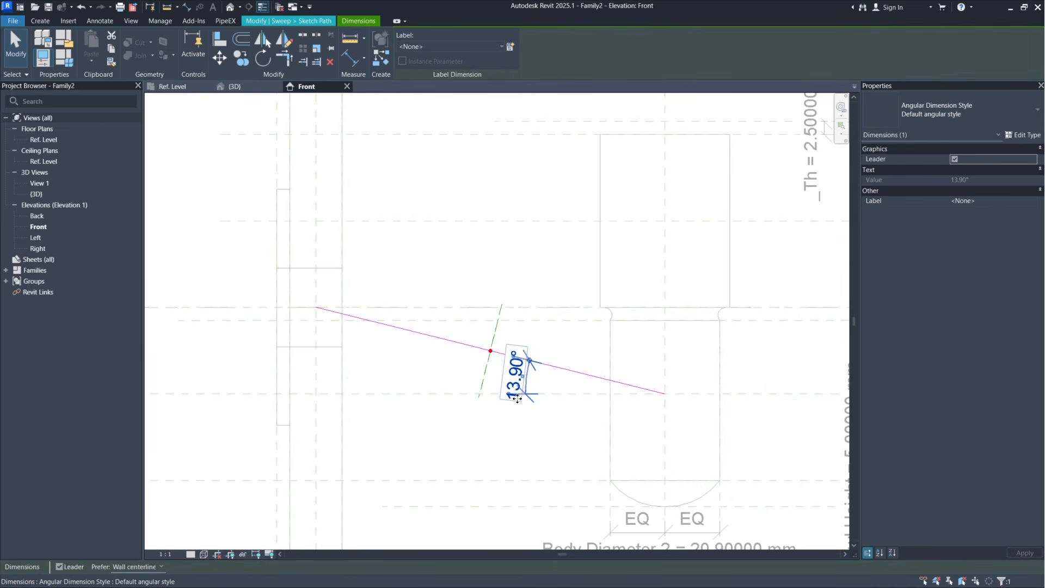
{"action": "left_click", "coordinate": [553, 350]}
{"action": "middle_click_drag", "start_coordinate": [554, 350], "coordinate": [487, 355]}
{"action": "scroll", "coordinate": [486, 355], "scroll_direction": "down", "scroll_amount": 2}
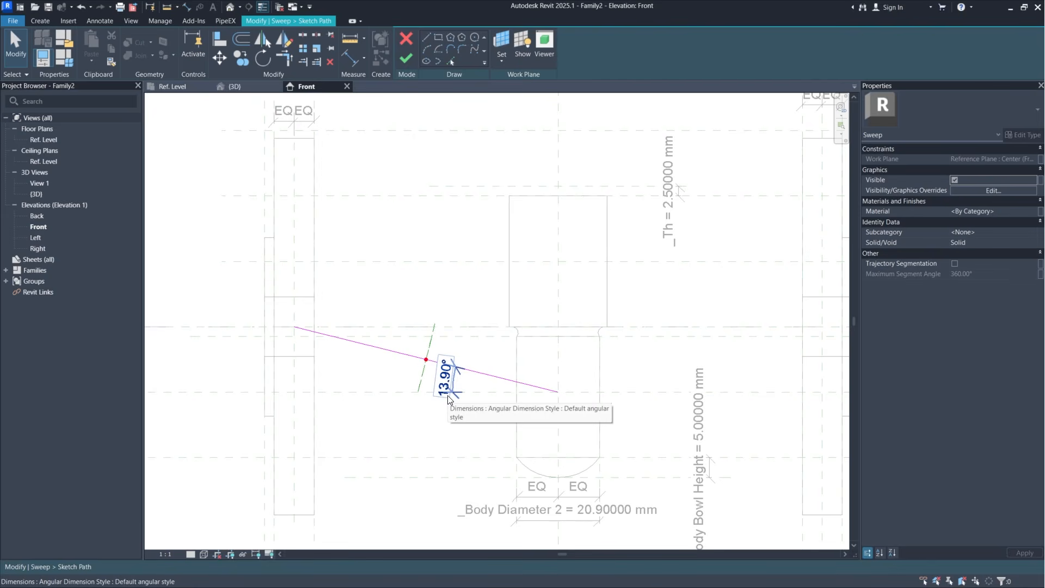
{"action": "scroll", "coordinate": [446, 403], "scroll_direction": "down", "scroll_amount": 2}
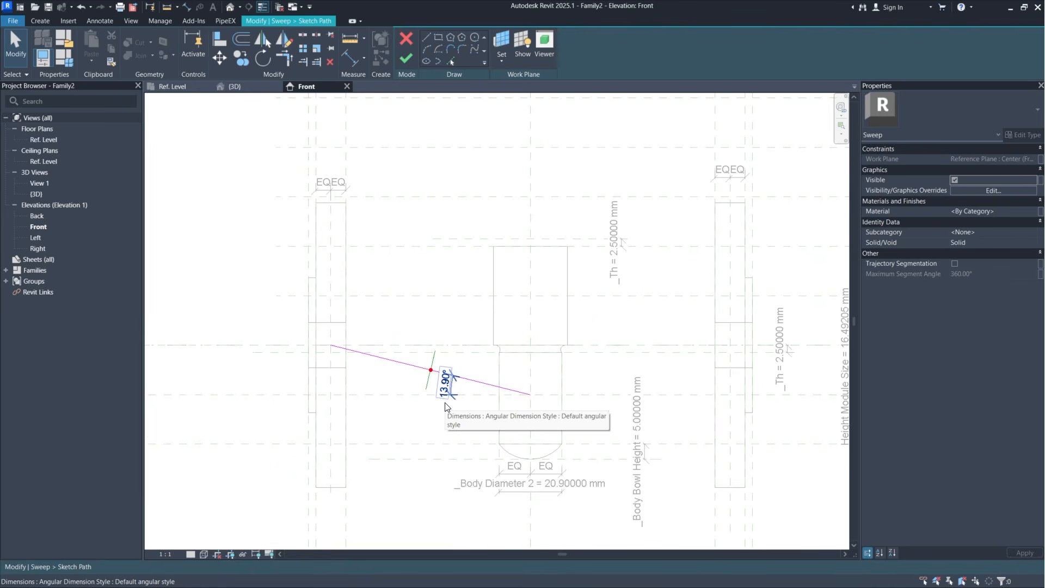
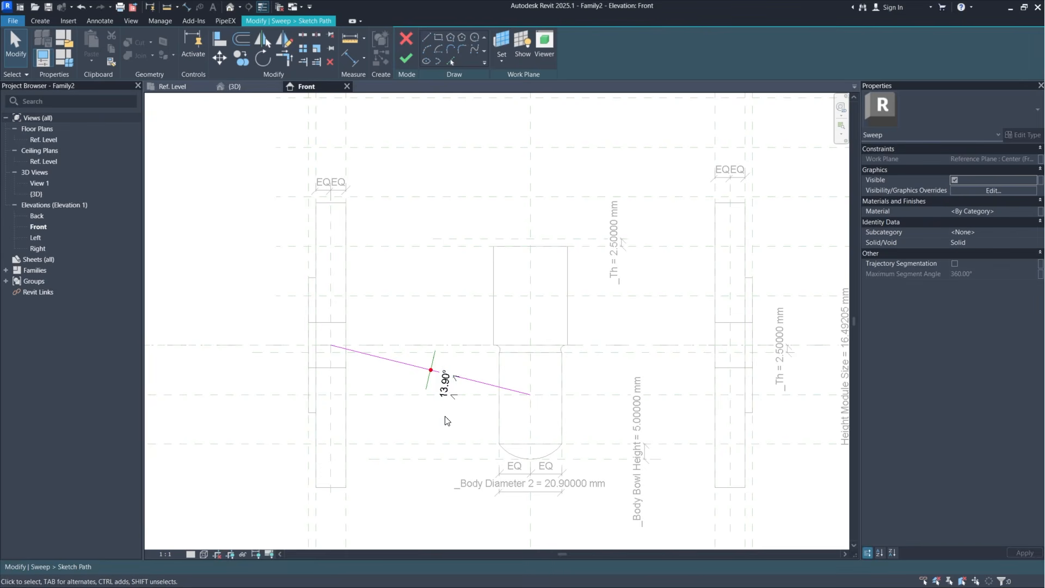
Step: Finish the sweep path and start editing its sketched profile in the Left elevation view
{"action": "left_click", "coordinate": [407, 58]}
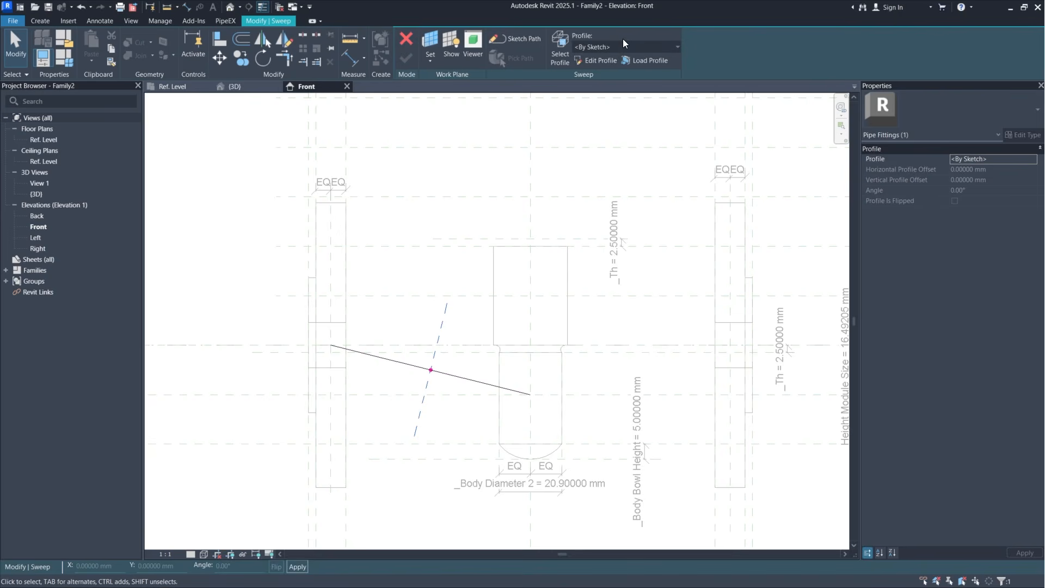
{"action": "left_click", "coordinate": [606, 64]}
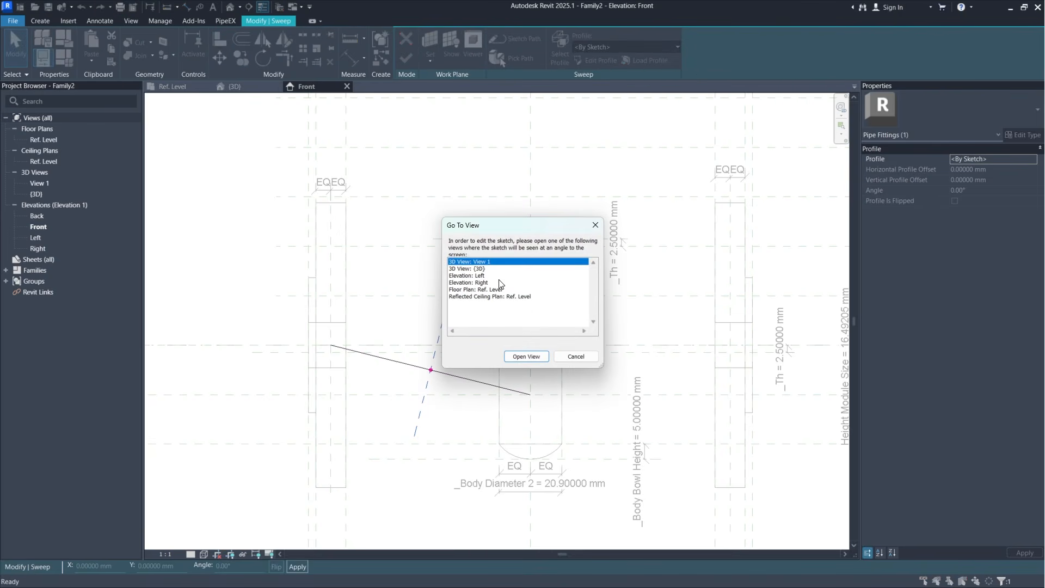
{"action": "left_click", "coordinate": [479, 276]}
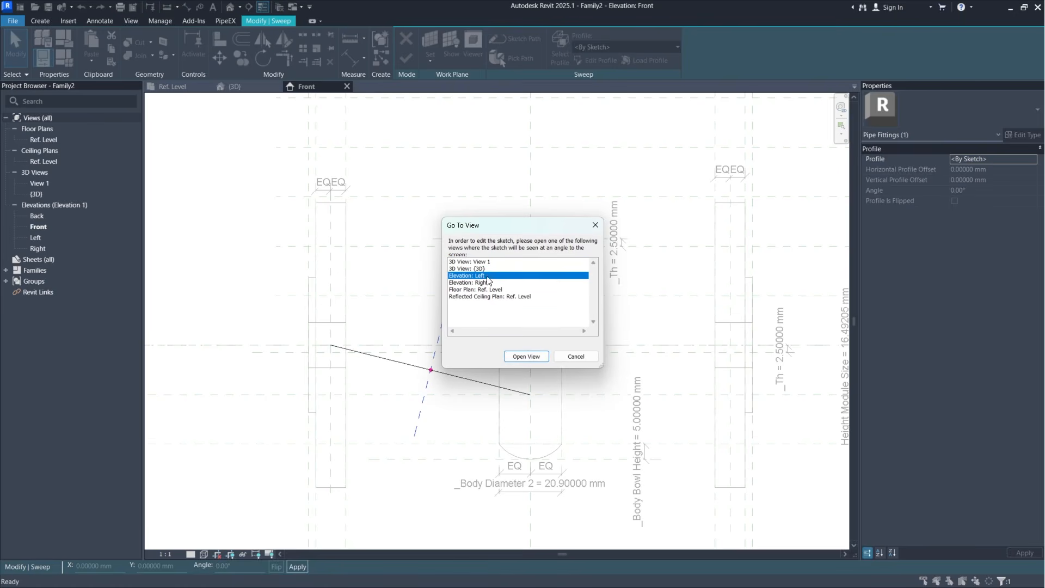
{"action": "left_click", "coordinate": [540, 355]}
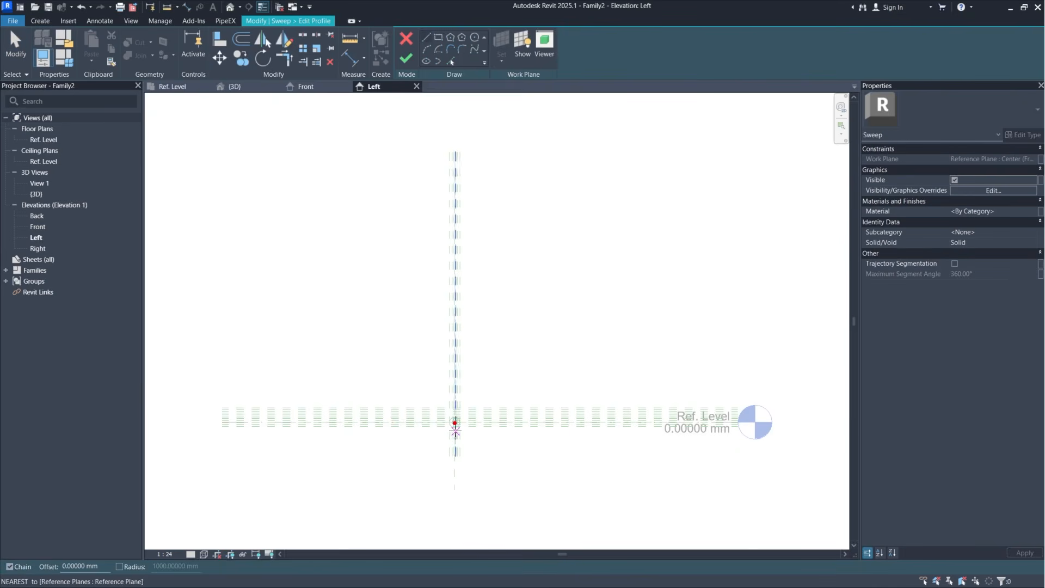
Step: Sketch a circular profile with a radius of about 13.3 mm, centred on the sweep path's profile point
{"action": "scroll", "coordinate": [447, 430], "scroll_direction": "up", "scroll_amount": 5}
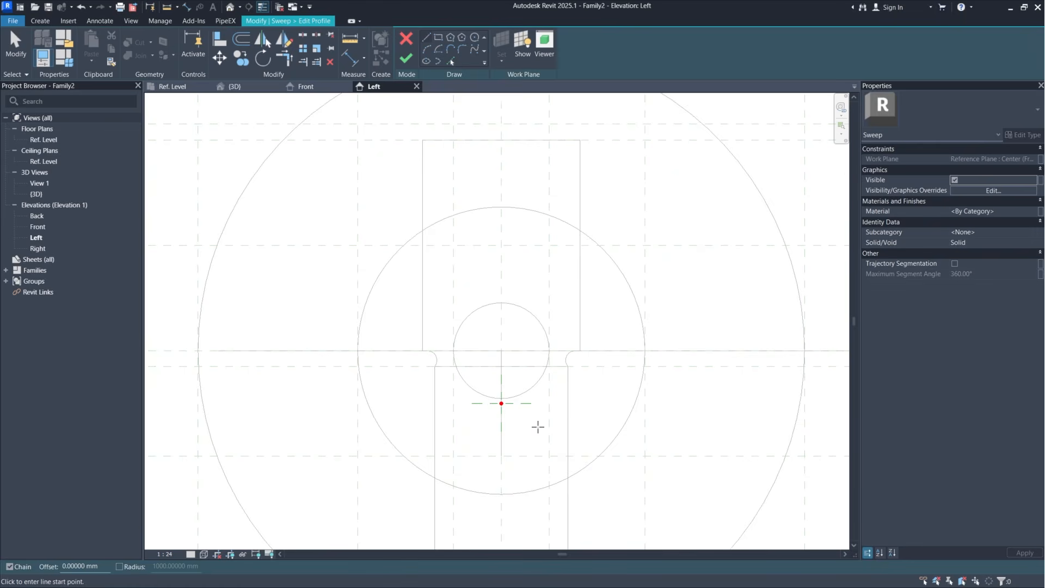
{"action": "scroll", "coordinate": [539, 427], "scroll_direction": "up", "scroll_amount": 2}
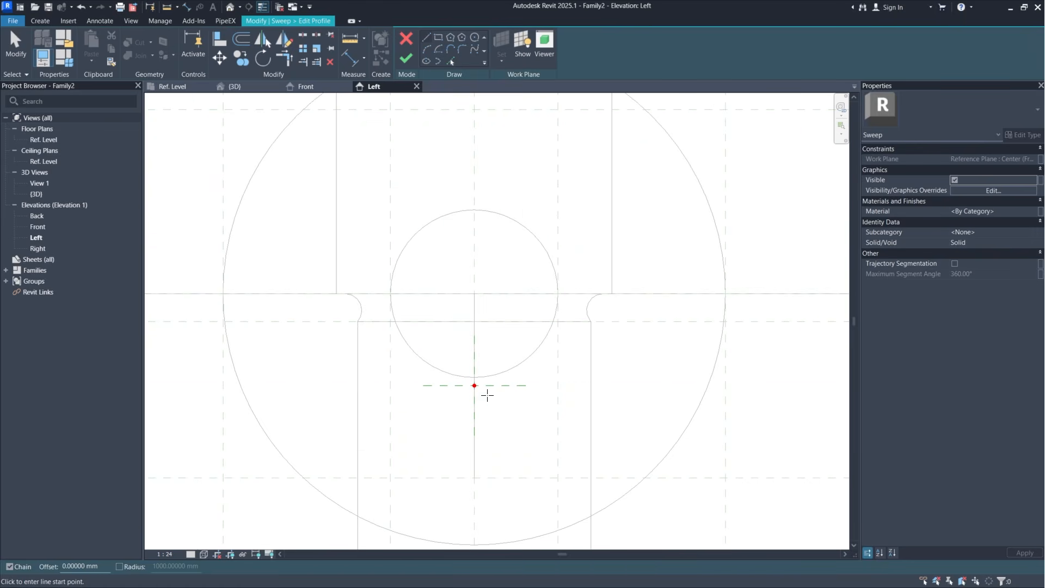
{"action": "left_click", "coordinate": [475, 37]}
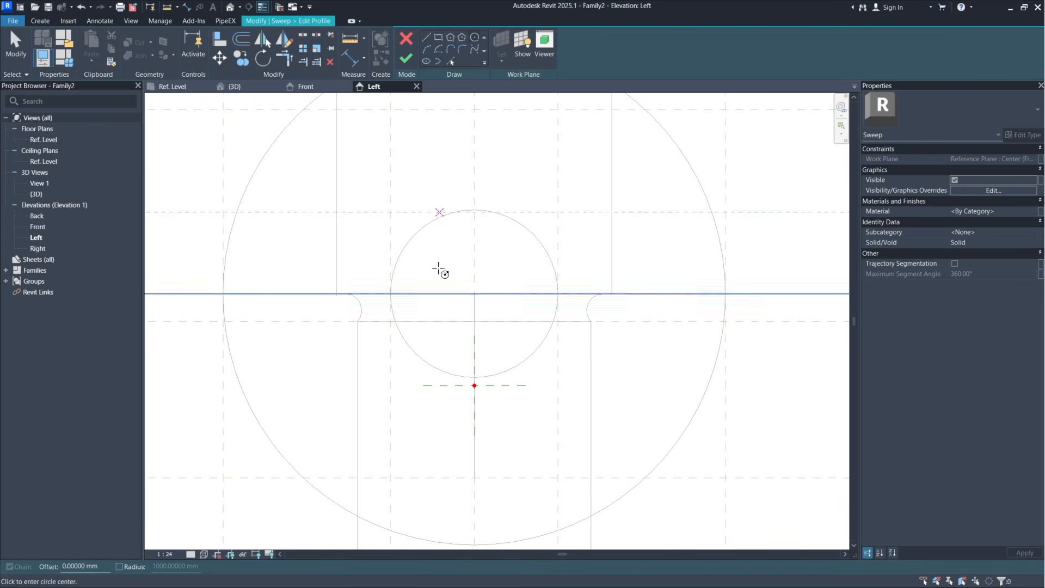
{"action": "left_click", "coordinate": [475, 386]}
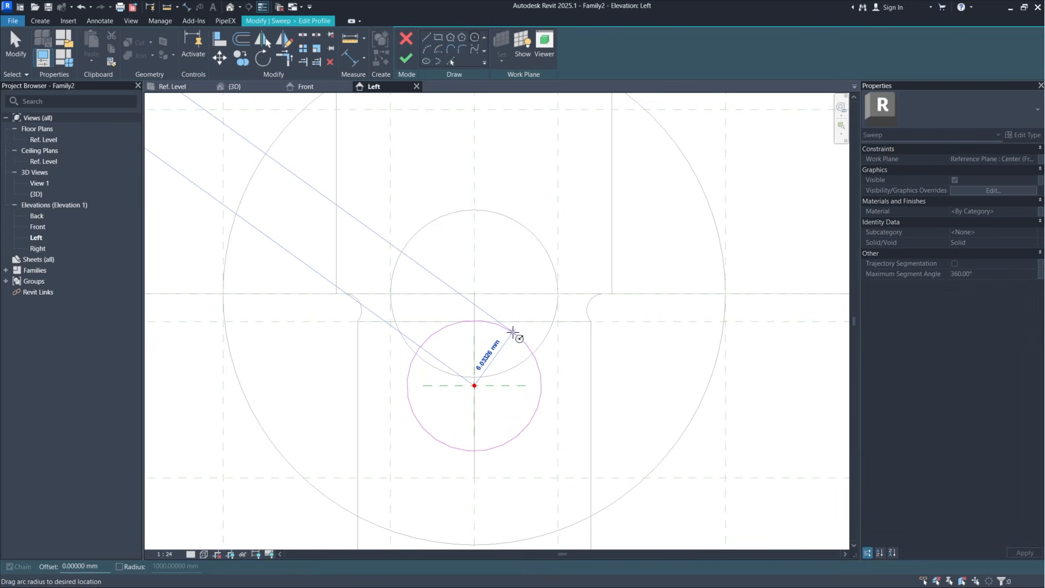
{"action": "left_click", "coordinate": [618, 346]}
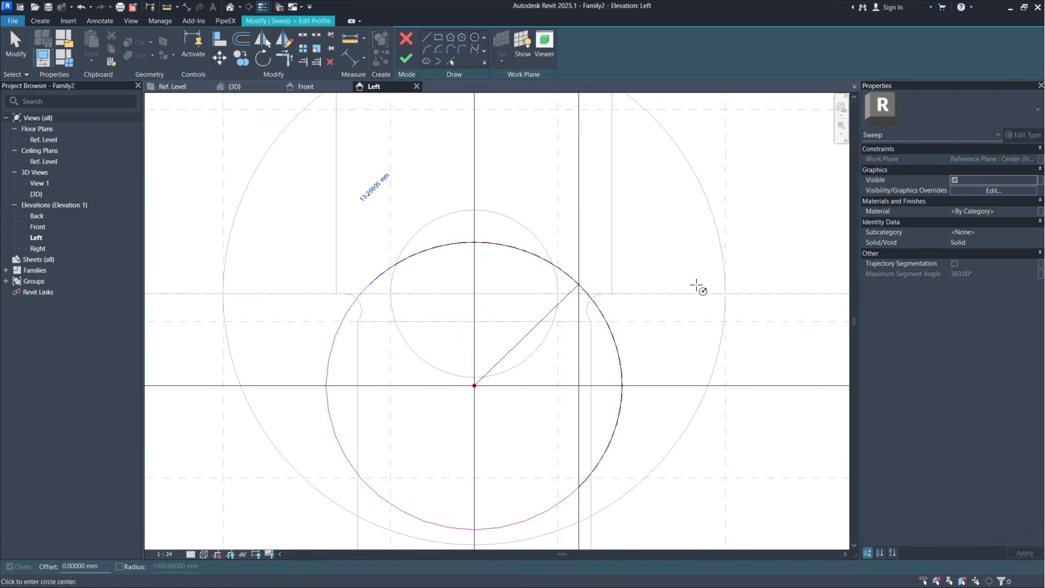
{"action": "key", "text": "Escape"}
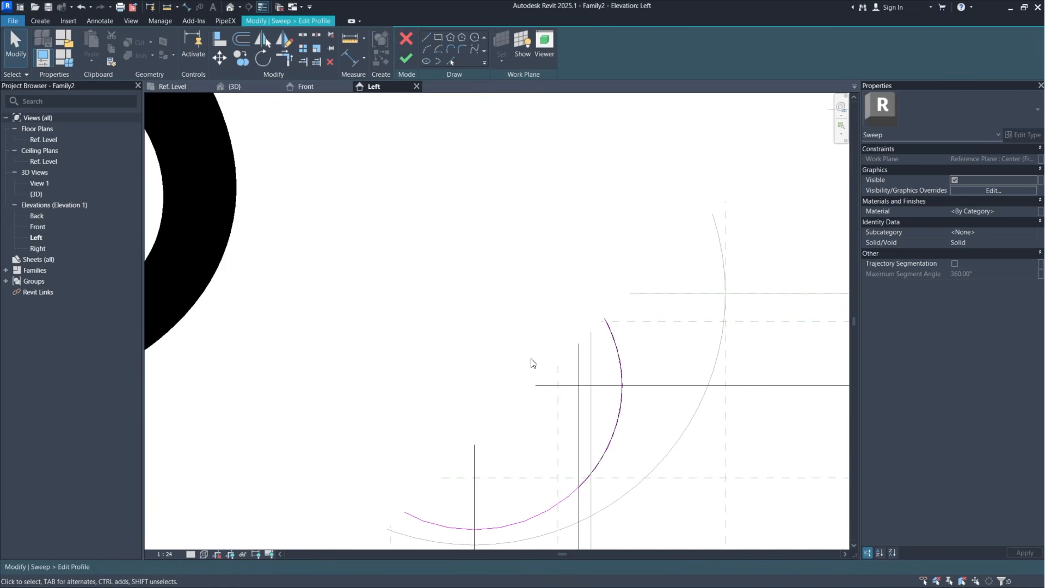
Step: Set the view scale to 1:2 and change the profile circle's radial dimension to the Diameter dimension style
{"action": "left_click", "coordinate": [164, 554]}
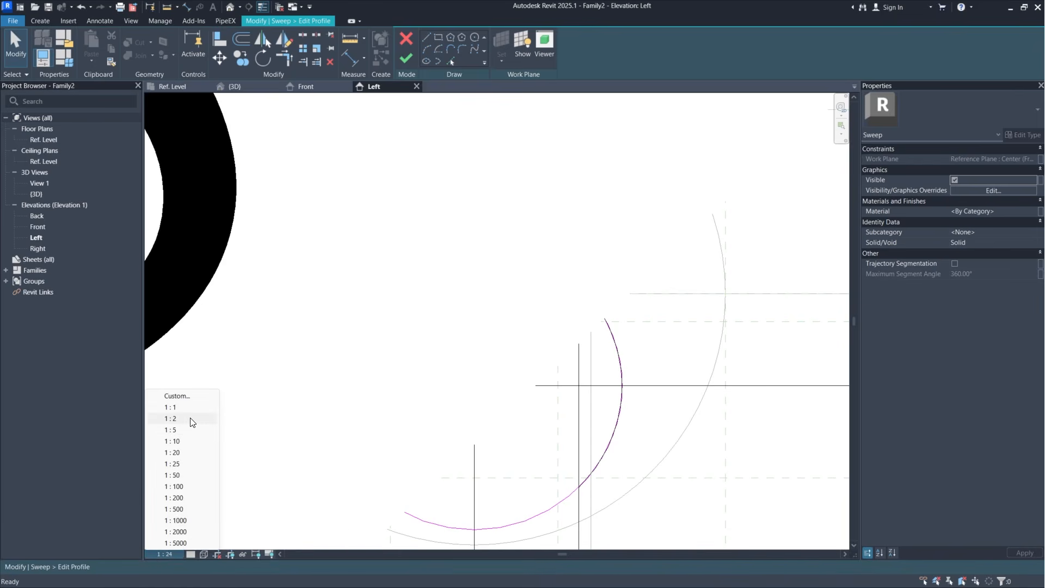
{"action": "left_click", "coordinate": [185, 426]}
{"action": "left_click", "coordinate": [531, 322]}
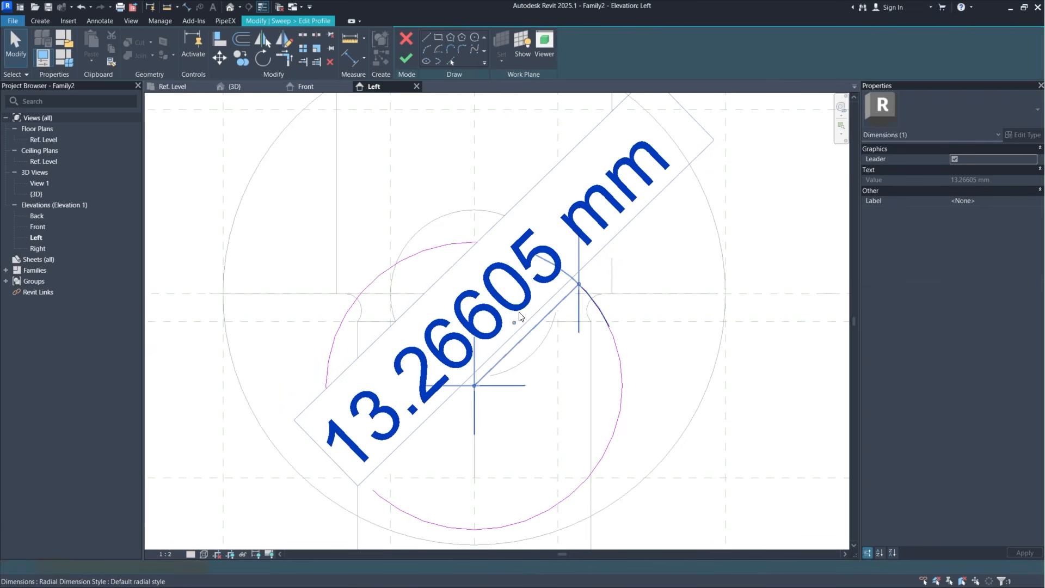
{"action": "left_click", "coordinate": [971, 121]}
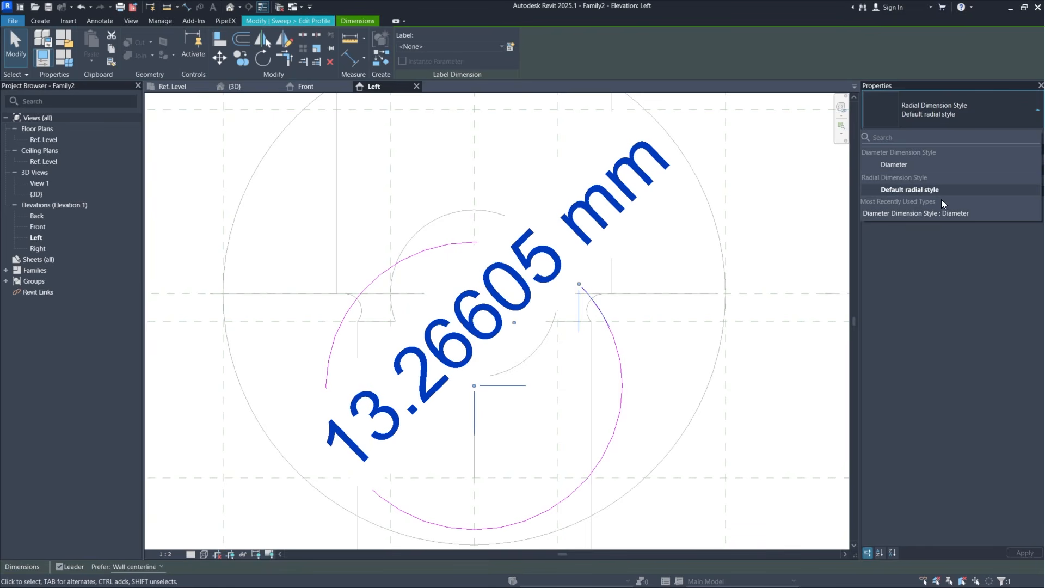
{"action": "left_click", "coordinate": [940, 212]}
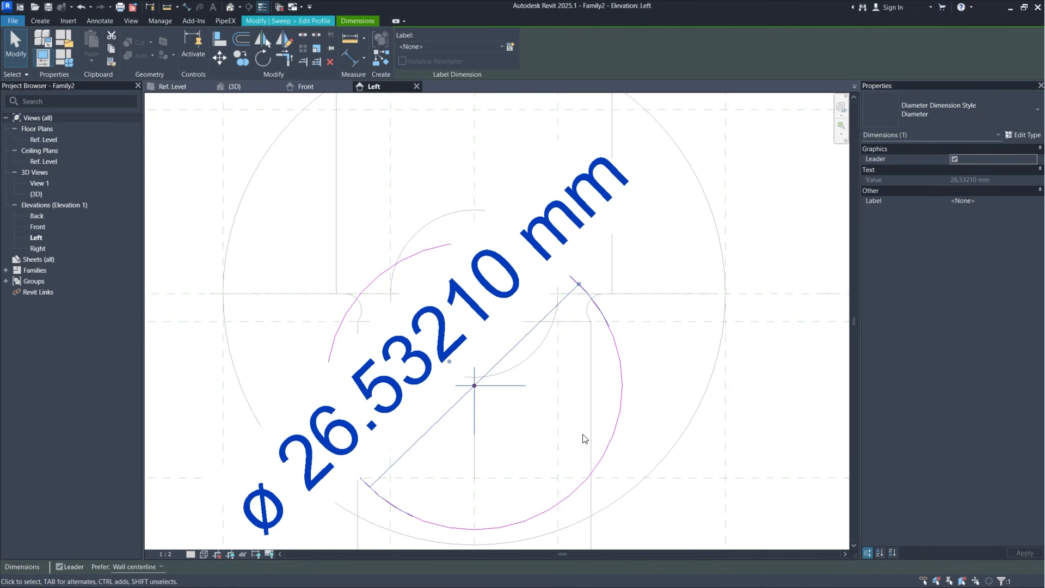
{"action": "left_click", "coordinate": [780, 442]}
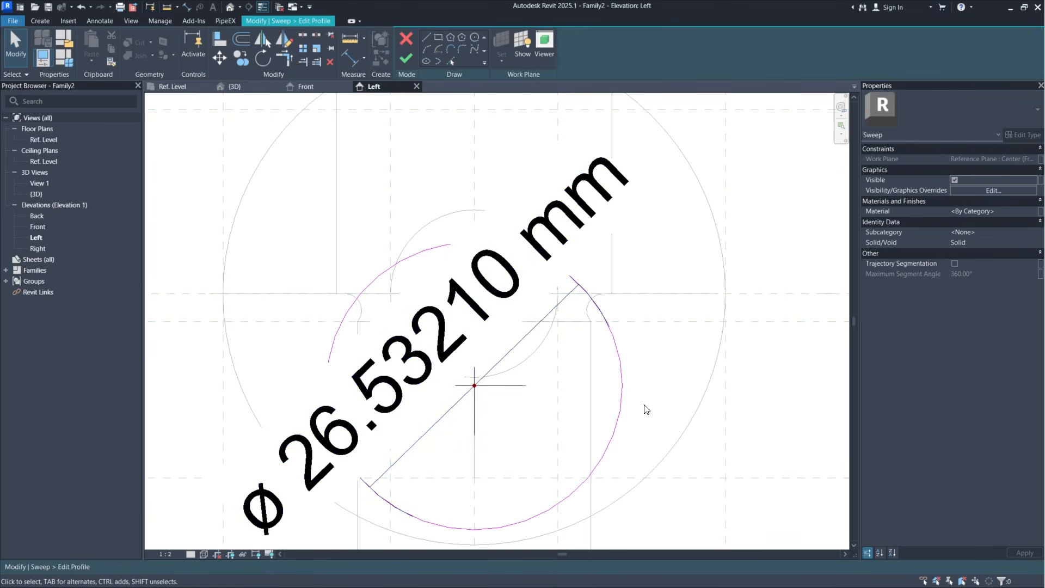
Step: Label the profile circle's diameter dimension with the PiX_PPG_END1_DU parameter
{"action": "left_click", "coordinate": [451, 411]}
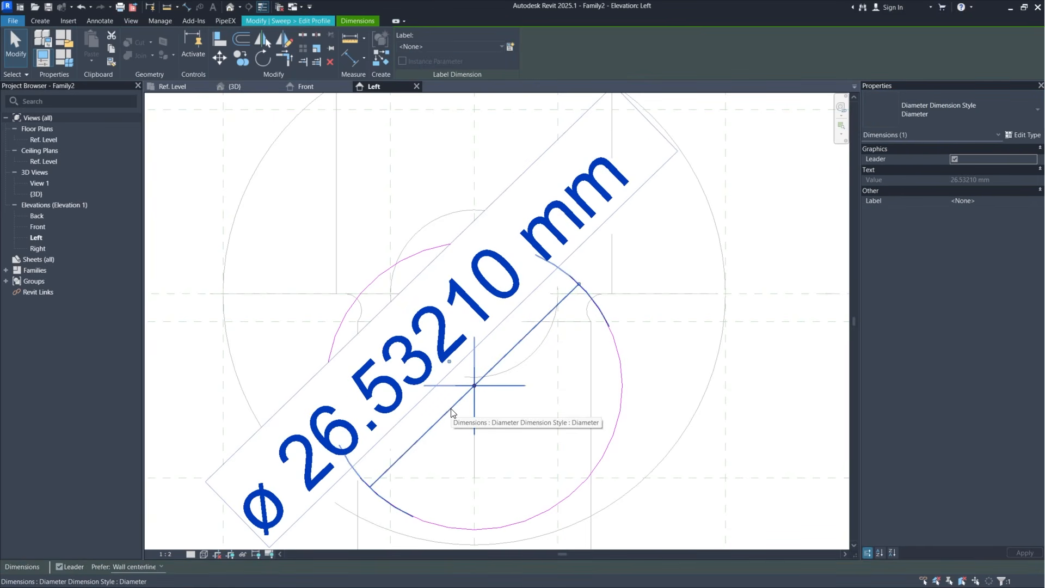
{"action": "left_click", "coordinate": [494, 48]}
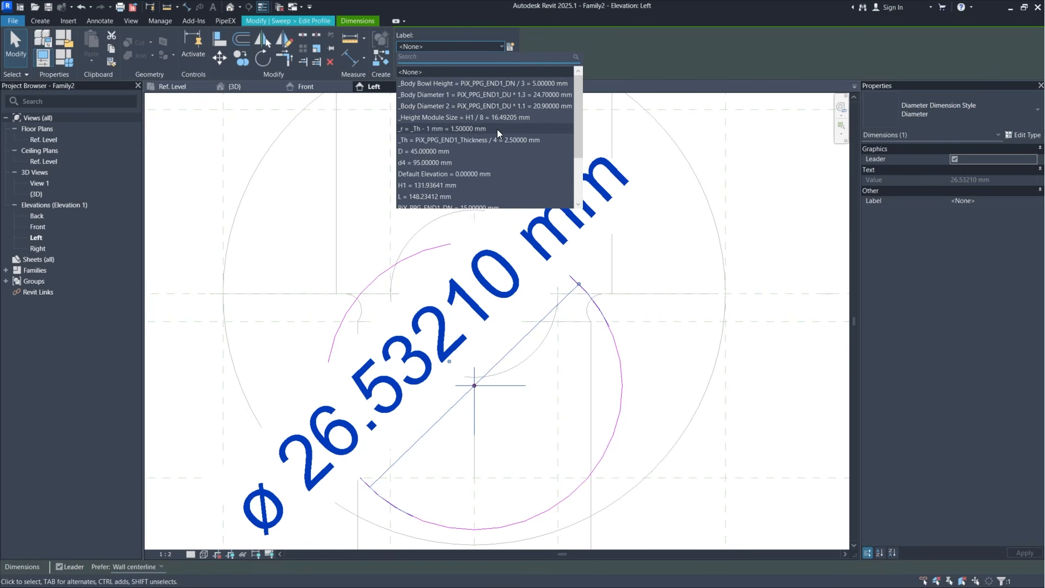
{"action": "scroll", "coordinate": [496, 148], "scroll_direction": "down", "scroll_amount": 1}
{"action": "scroll", "coordinate": [498, 156], "scroll_direction": "down", "scroll_amount": 1}
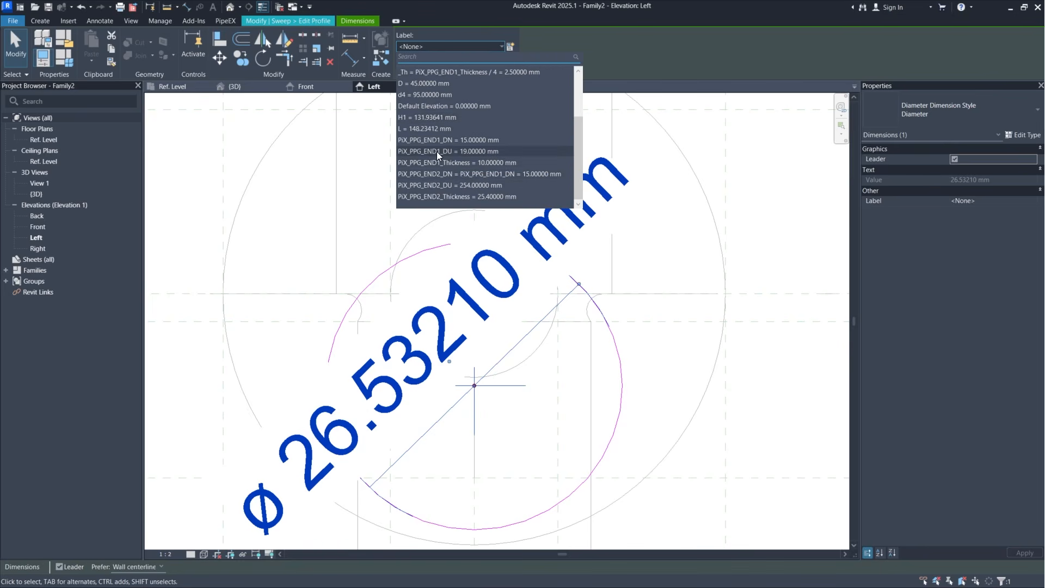
{"action": "left_click", "coordinate": [455, 151]}
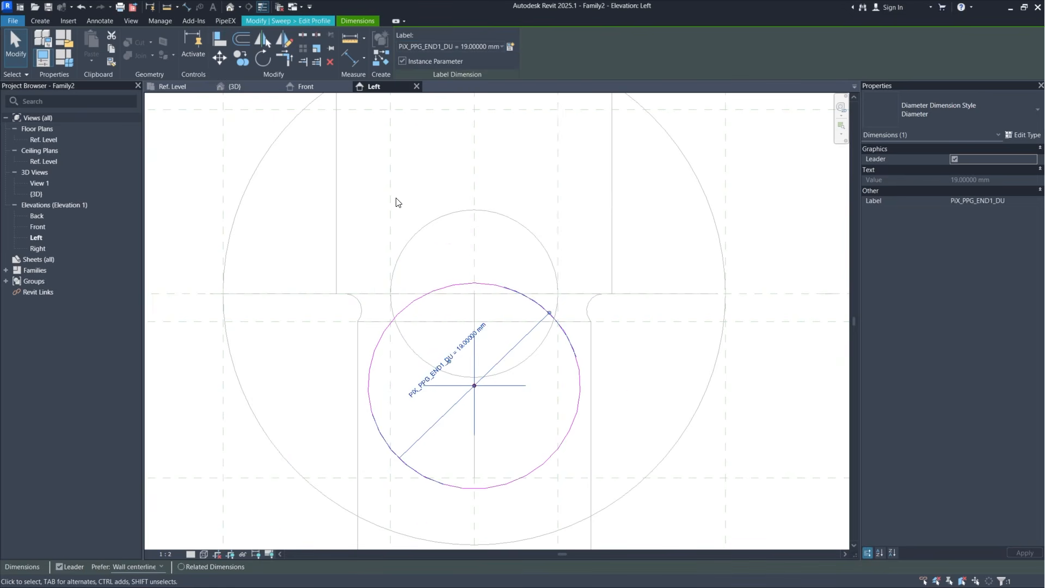
Step: Finish the circular profile sketch and complete the sweep between the left flange and the body
{"action": "left_click", "coordinate": [315, 21]}
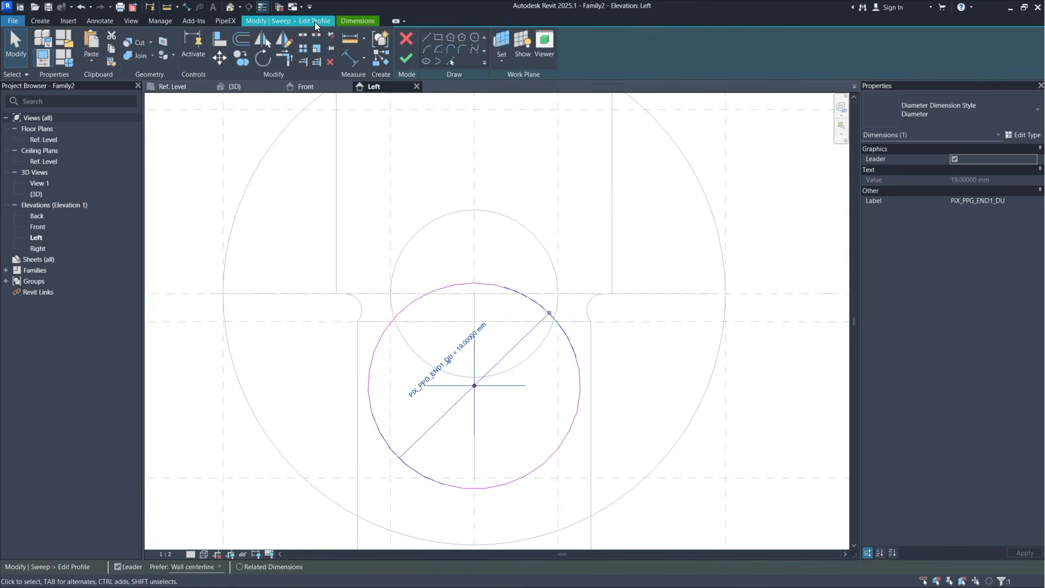
{"action": "left_click", "coordinate": [406, 58]}
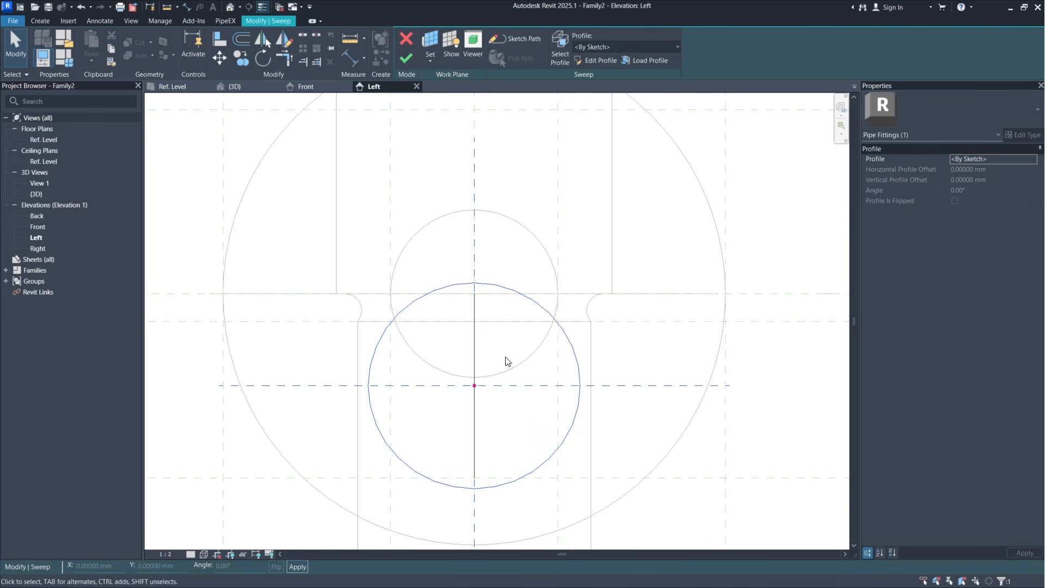
{"action": "left_click", "coordinate": [406, 58]}
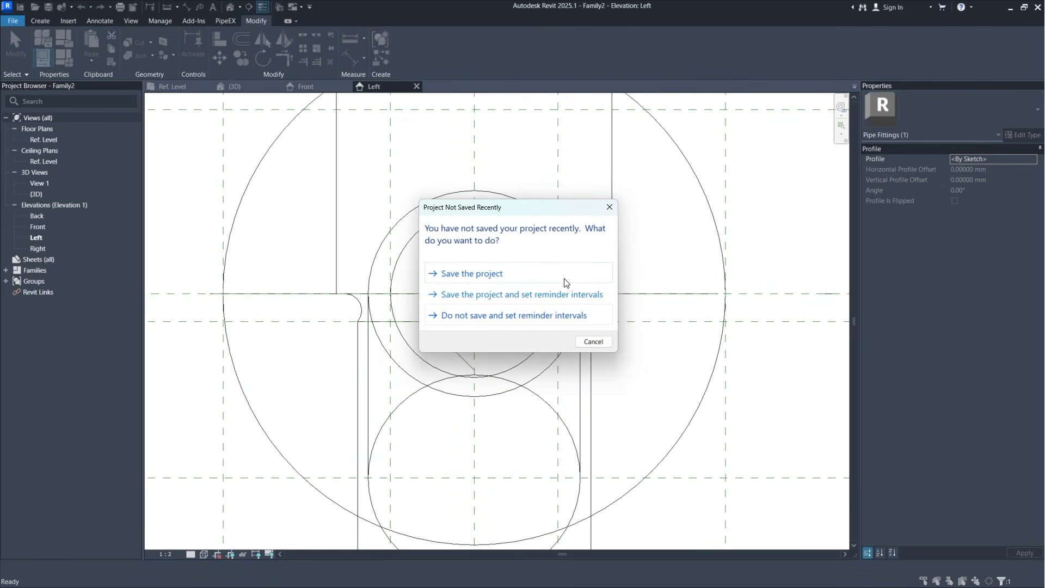
Step: Dismiss the save reminder and inspect the sweep between the left flange and the body from several angles in the 3D view
{"action": "left_click", "coordinate": [597, 346]}
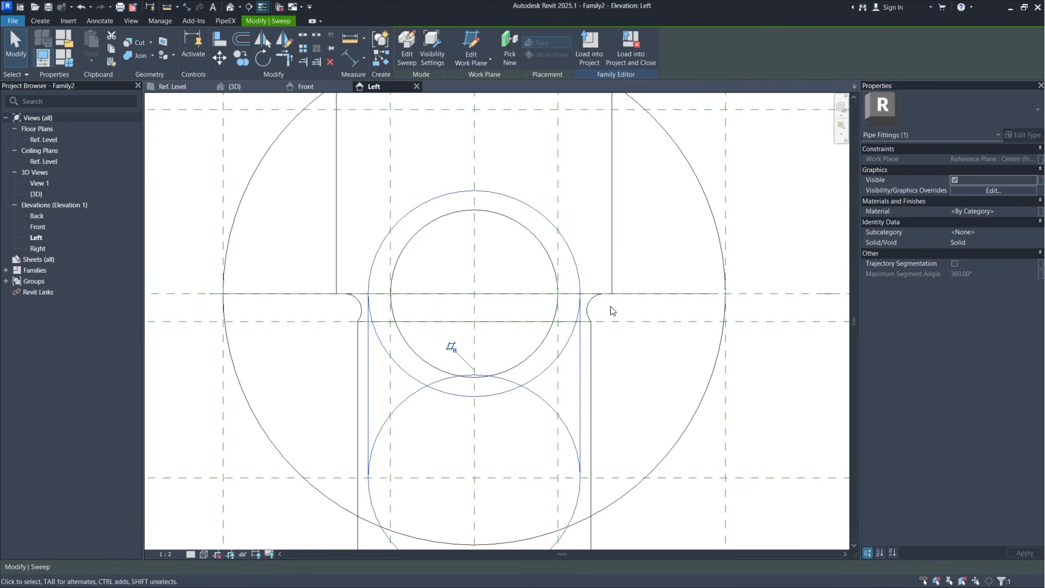
{"action": "left_click", "coordinate": [239, 87]}
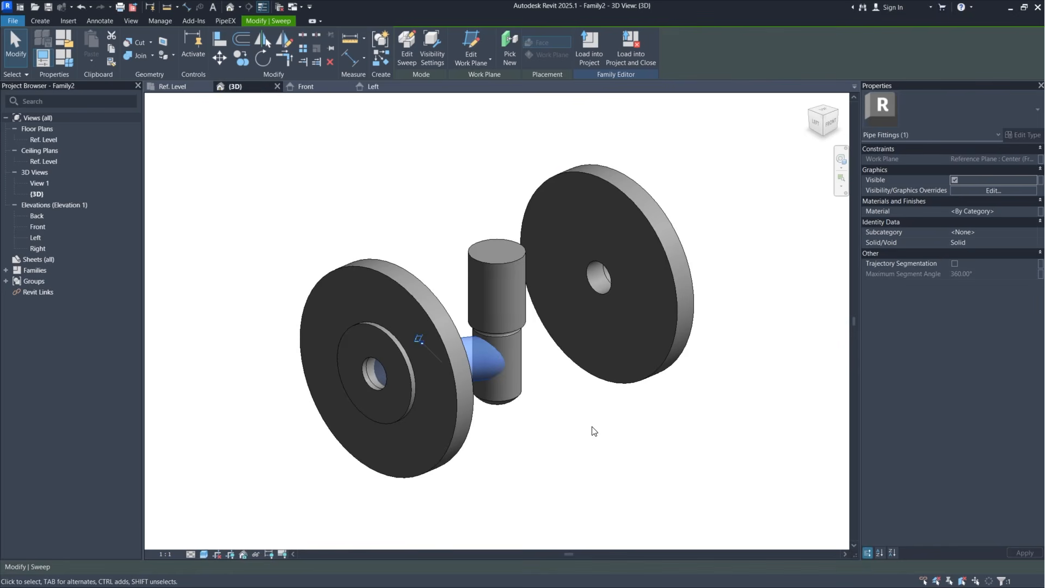
{"action": "middle_click_drag", "start_coordinate": [590, 432], "coordinate": [459, 342], "text": "shift"}
{"action": "key", "text": "Escape"}
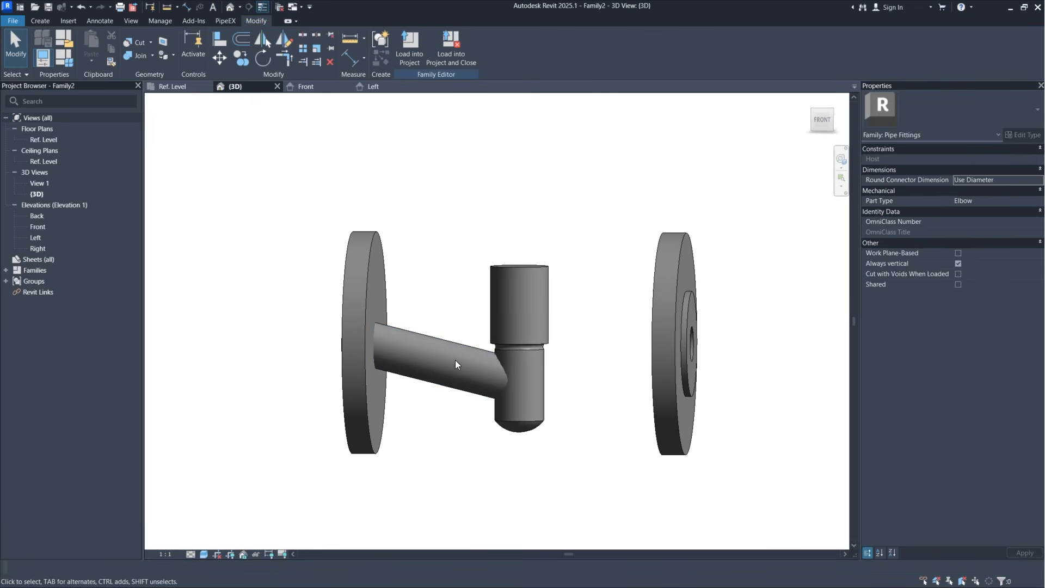
{"action": "scroll", "coordinate": [456, 364], "scroll_direction": "up", "scroll_amount": 2}
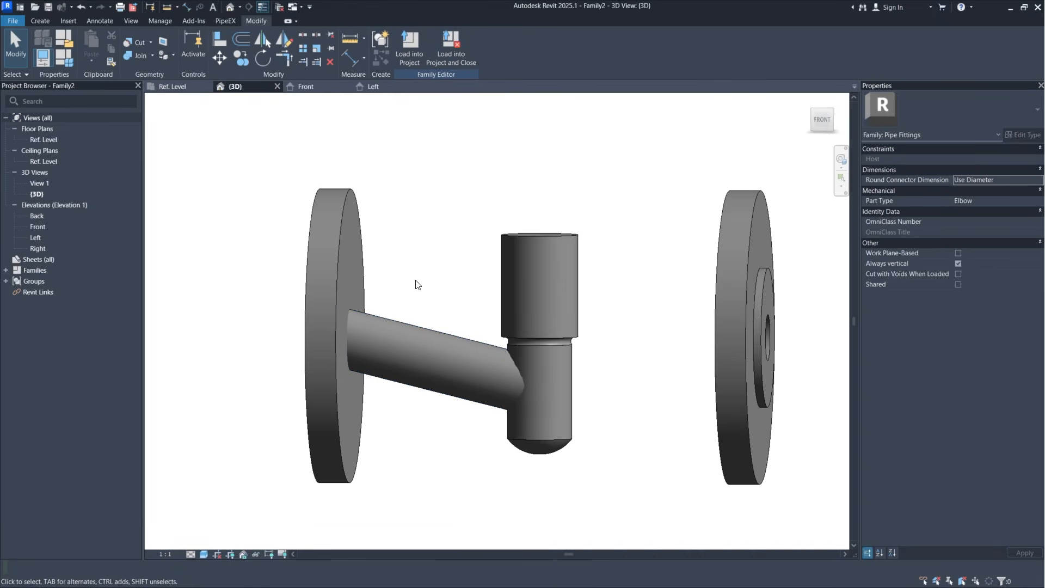
{"action": "middle_click_drag", "start_coordinate": [420, 285], "coordinate": [502, 349], "text": "shift"}
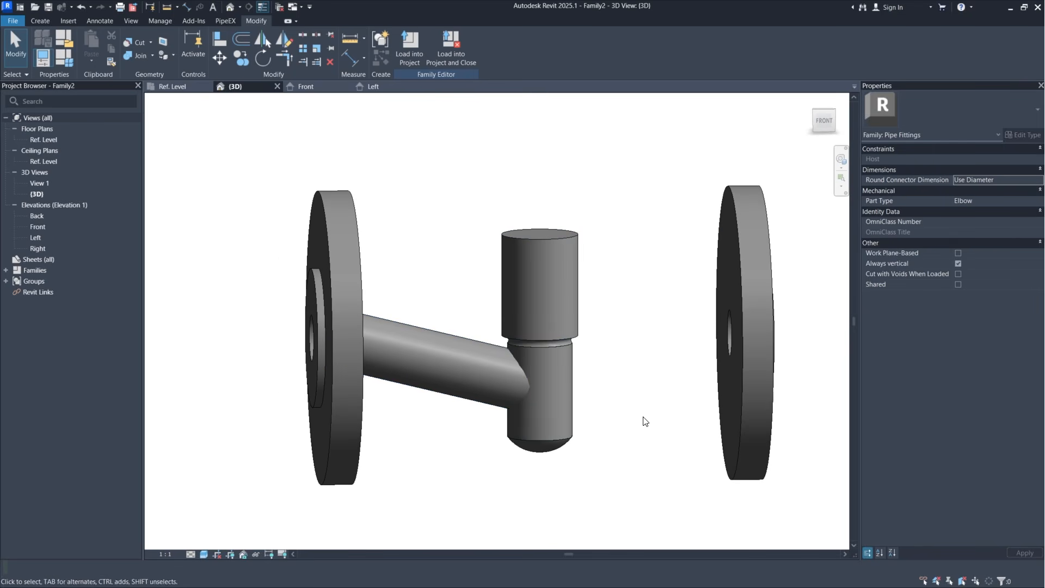
{"action": "middle_click_drag", "start_coordinate": [644, 420], "coordinate": [567, 427], "text": "shift"}
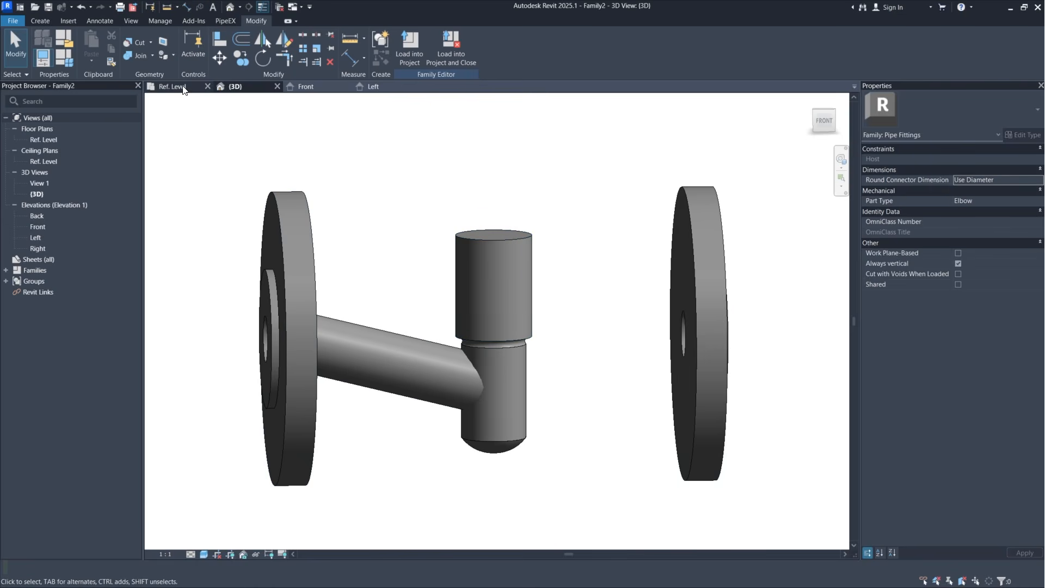
Step: Start a sweep in the Front elevation and sketch its straight path from the right flange's centre on Ref. Level to the upper body's centre
{"action": "left_click", "coordinate": [305, 86]}
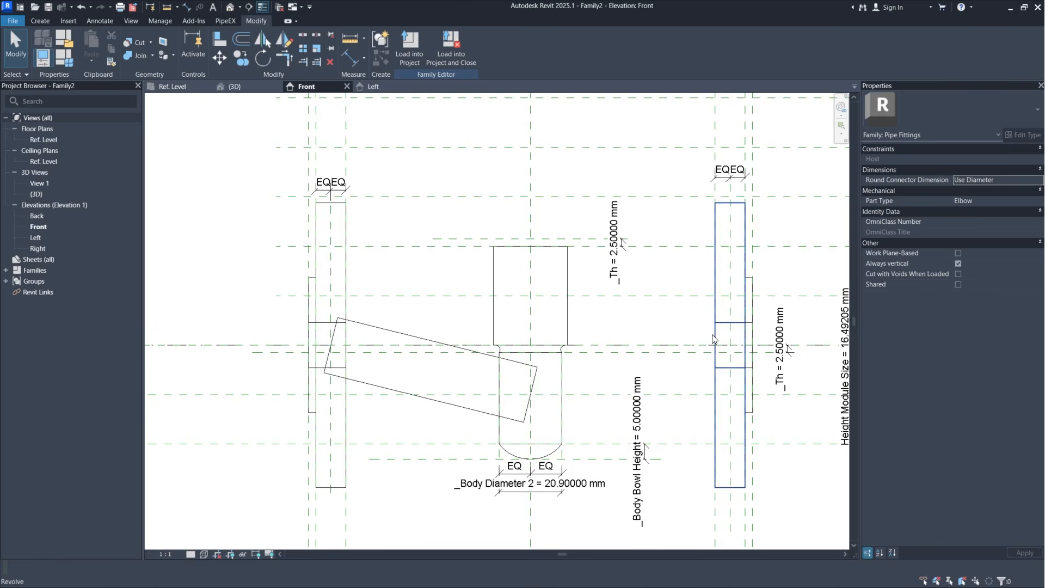
{"action": "scroll", "coordinate": [626, 331], "scroll_direction": "up", "scroll_amount": 3}
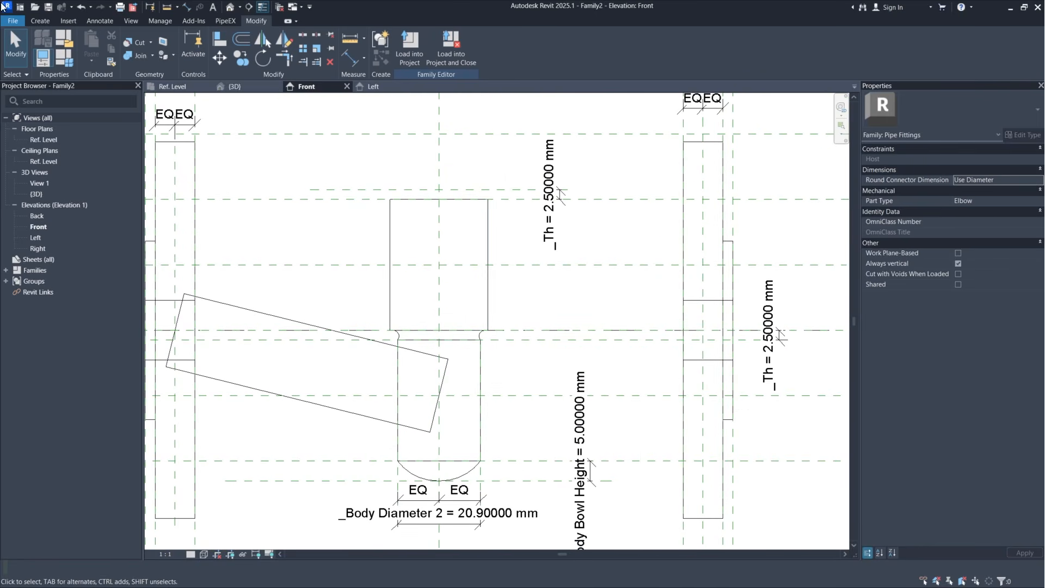
{"action": "left_click", "coordinate": [46, 19]}
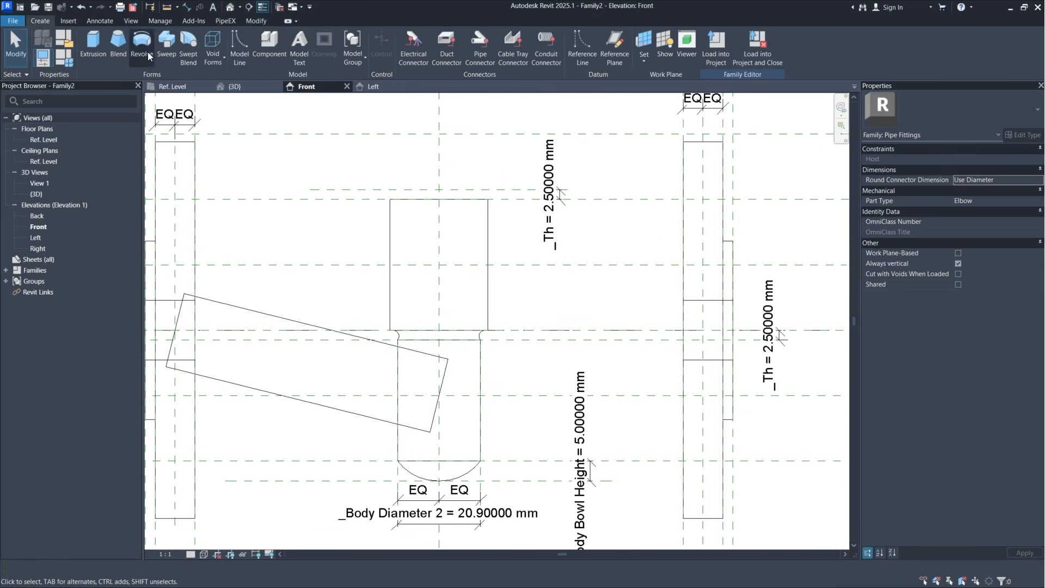
{"action": "left_click", "coordinate": [173, 44]}
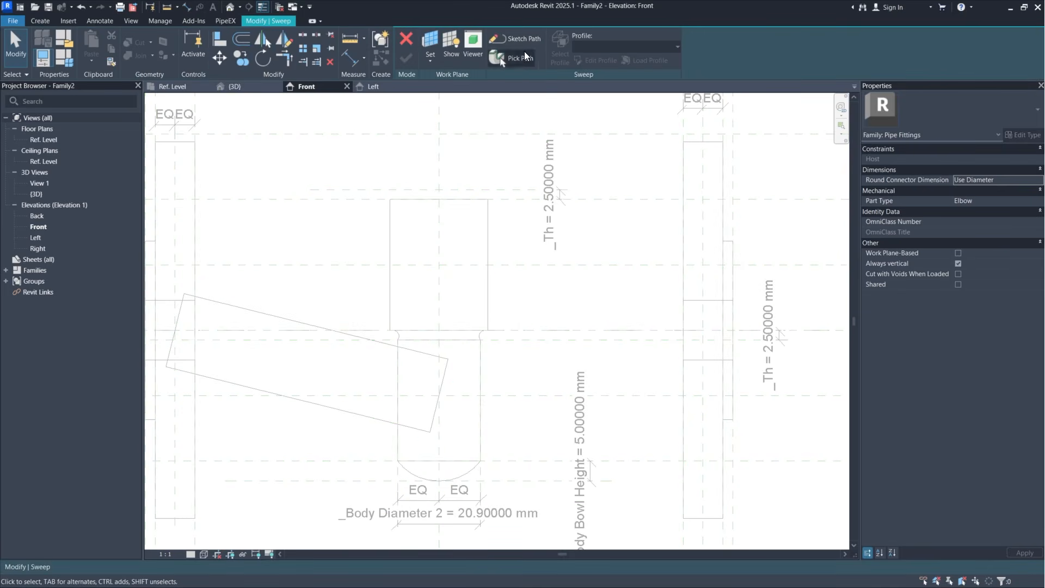
{"action": "left_click", "coordinate": [522, 40]}
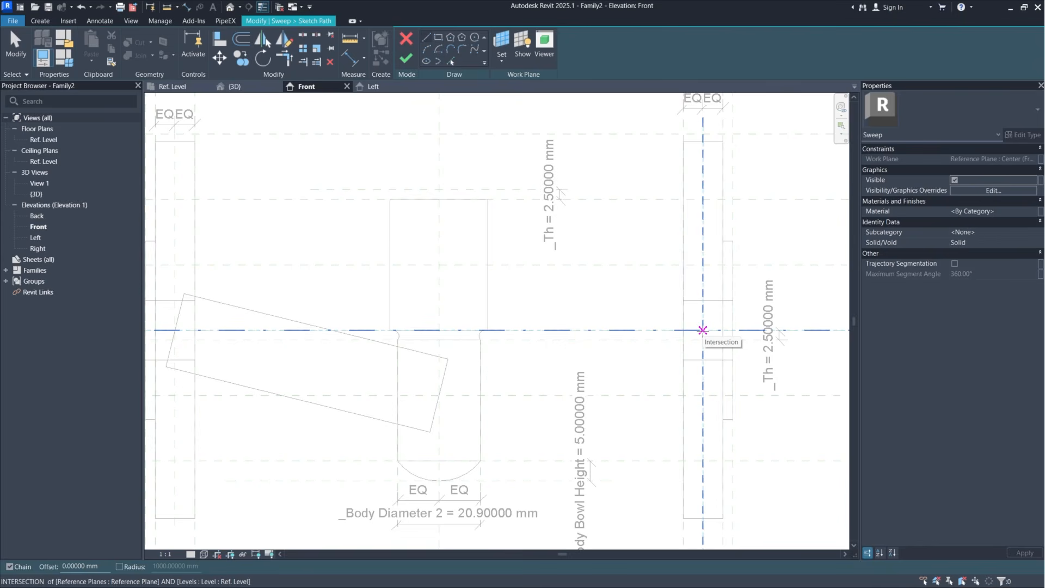
{"action": "left_click", "coordinate": [703, 330]}
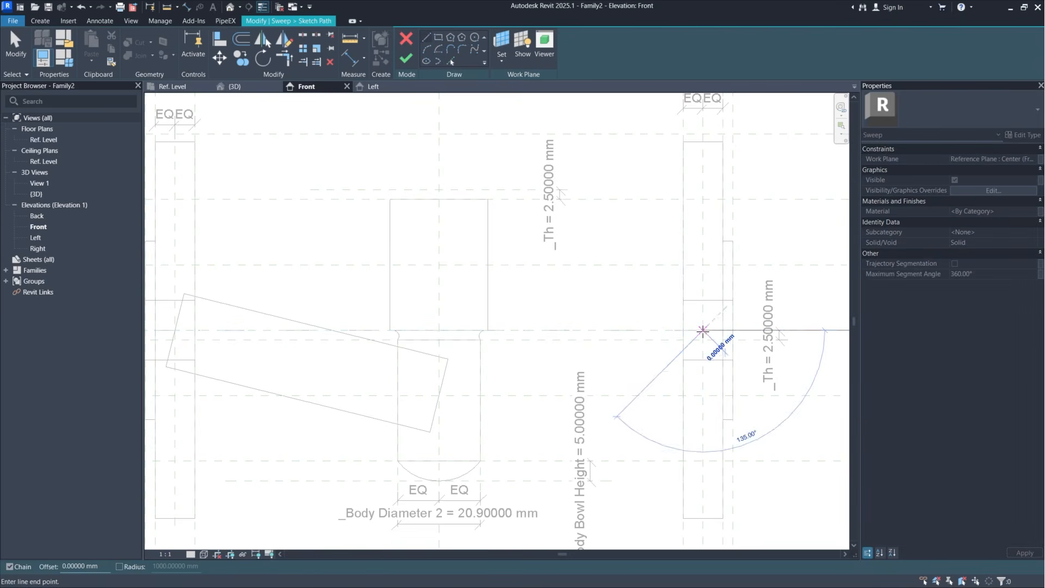
{"action": "left_click", "coordinate": [439, 265]}
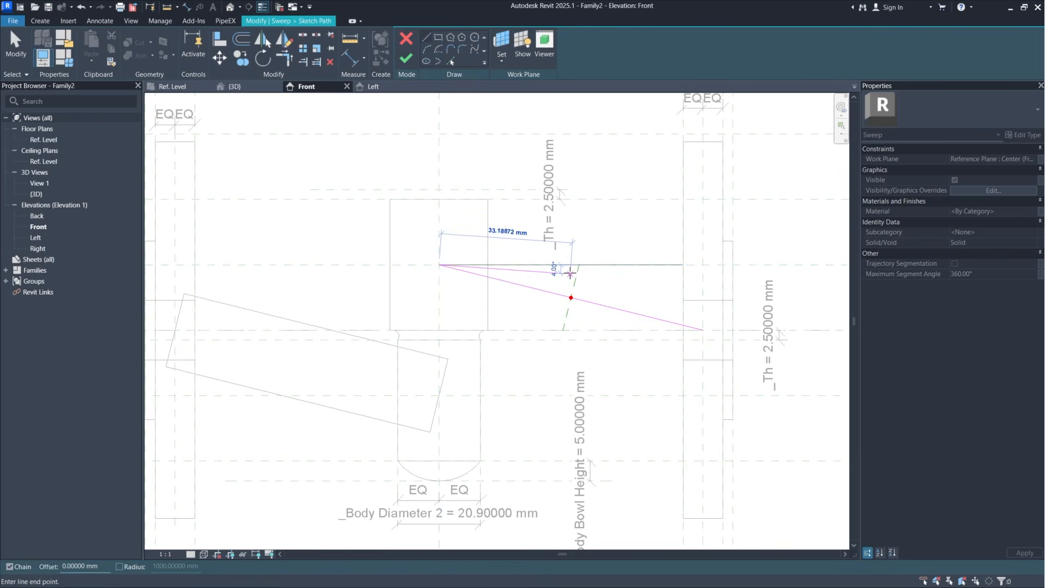
{"action": "key", "text": "Escape"}
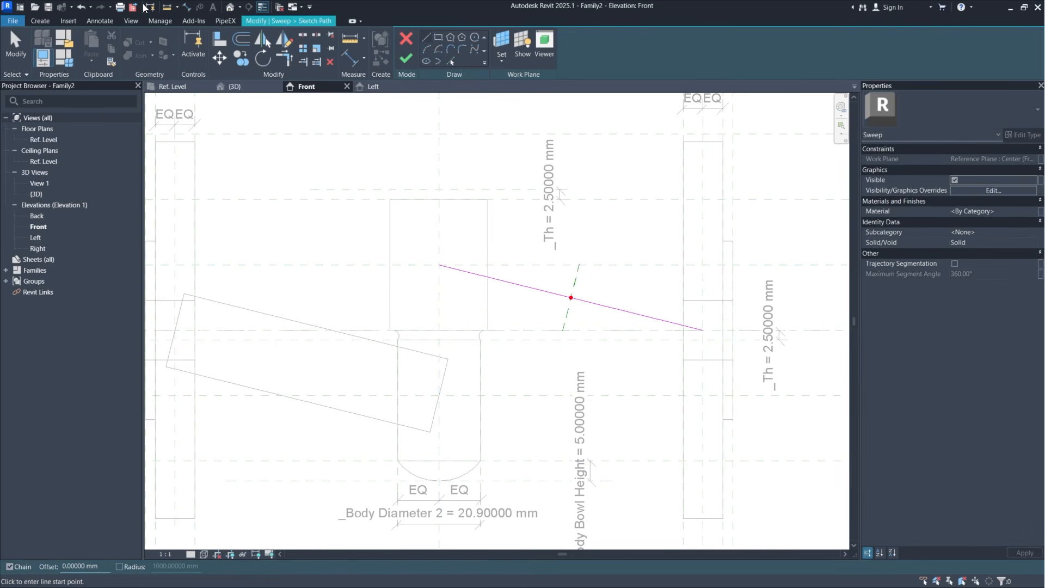
Step: Align and lock the path's endpoints to the body's centre plane, the right flange's centre plane and Ref. Level
{"action": "left_click", "coordinate": [219, 38]}
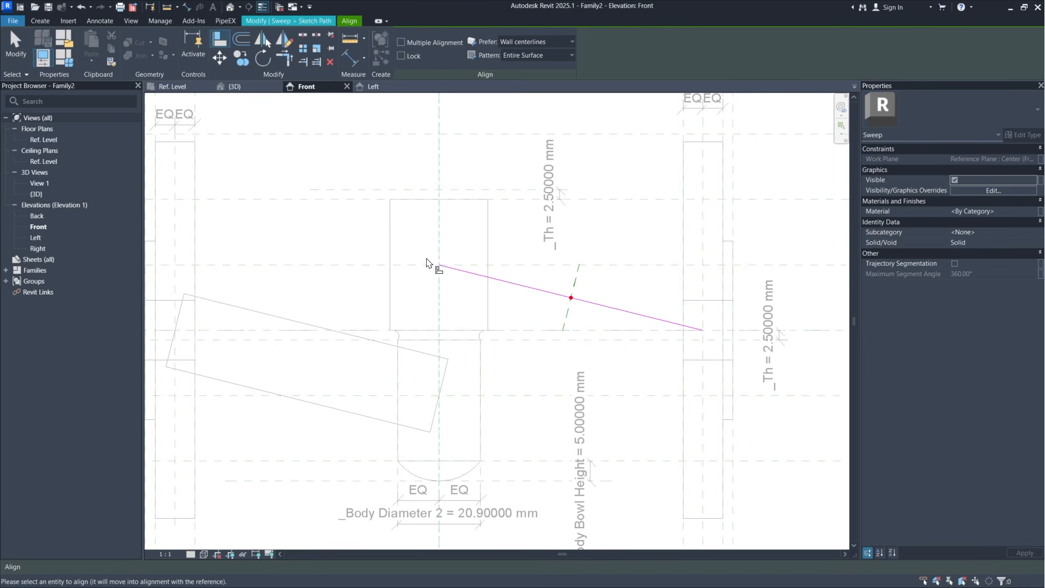
{"action": "left_click", "coordinate": [441, 266]}
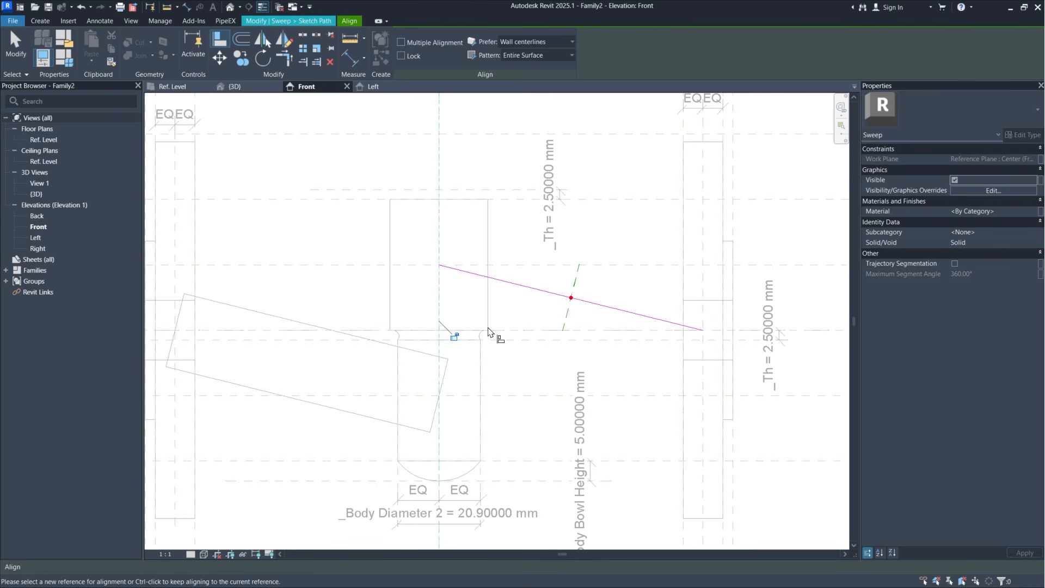
{"action": "left_click", "coordinate": [455, 337]}
{"action": "left_click", "coordinate": [704, 320]}
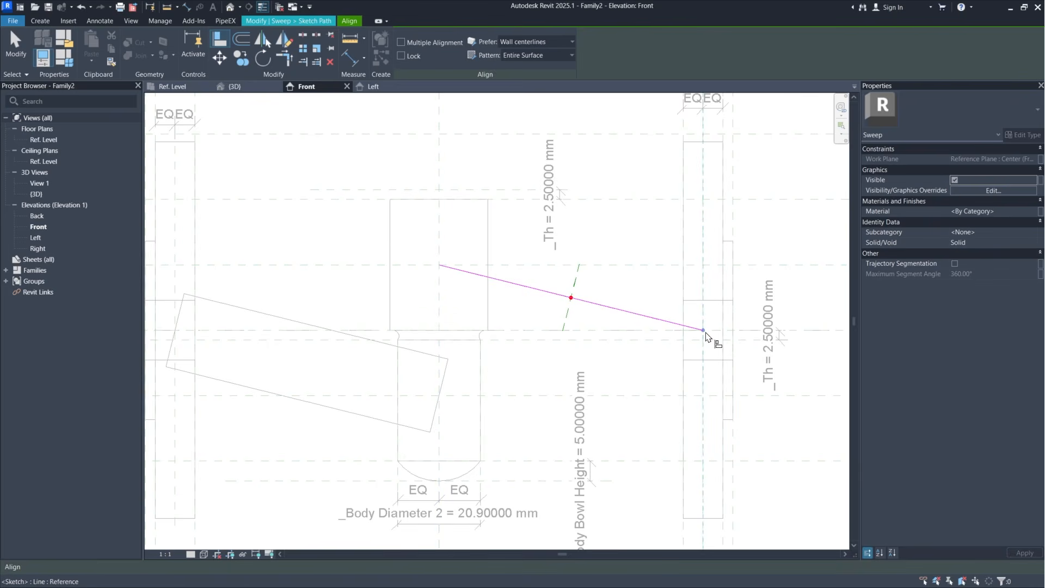
{"action": "left_click", "coordinate": [706, 333]}
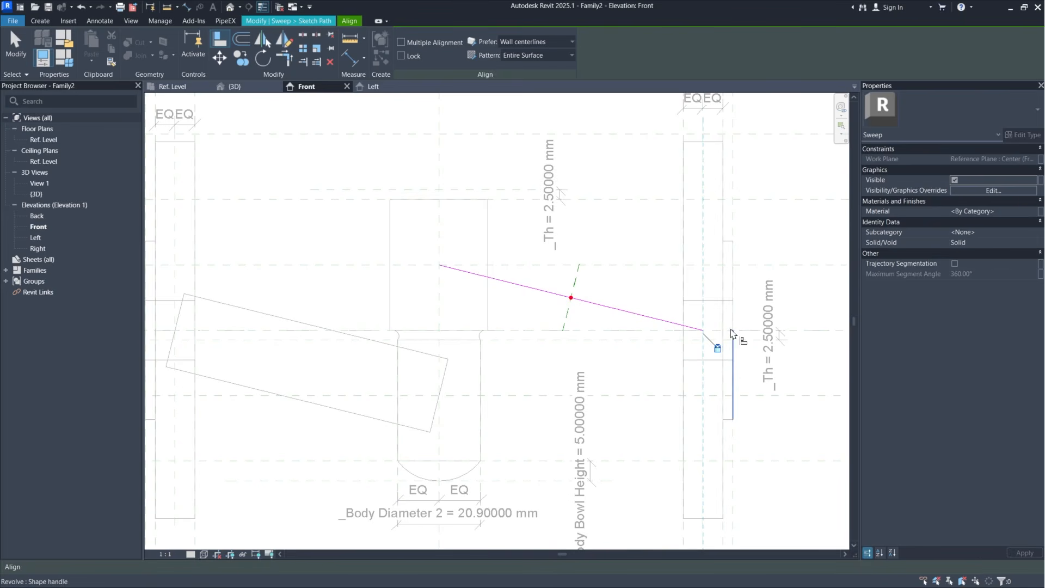
{"action": "left_click", "coordinate": [808, 331]}
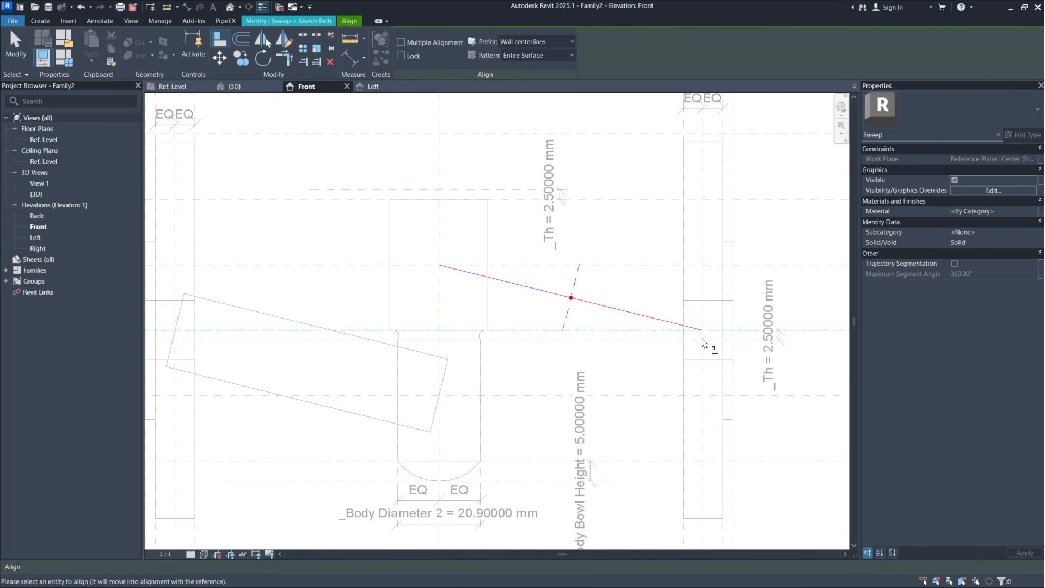
{"action": "left_click", "coordinate": [702, 331]}
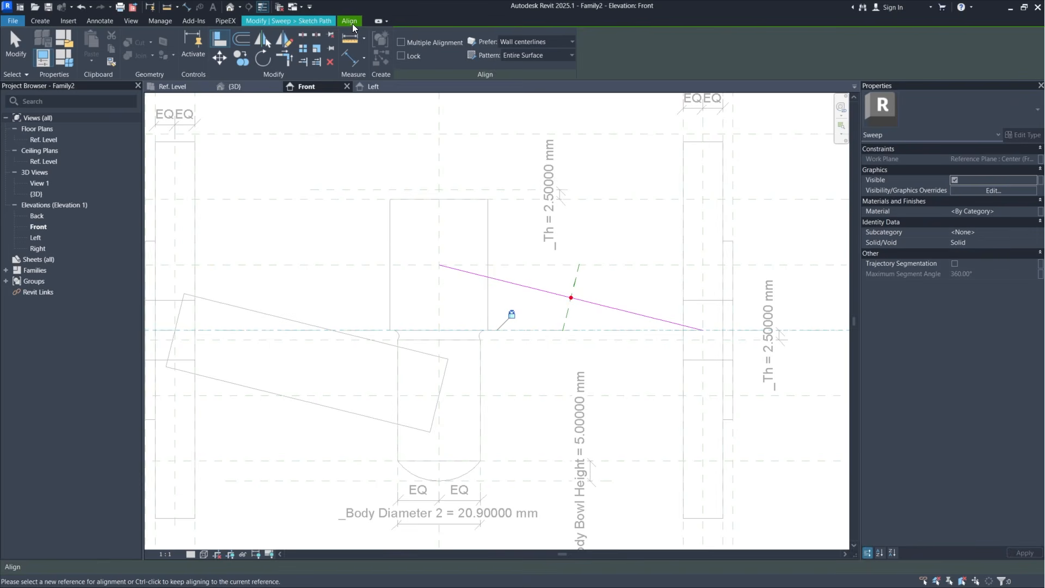
Step: Add an angular dimension between the sweep path line and Ref. Level, and finish the path sketch
{"action": "left_click", "coordinate": [313, 23]}
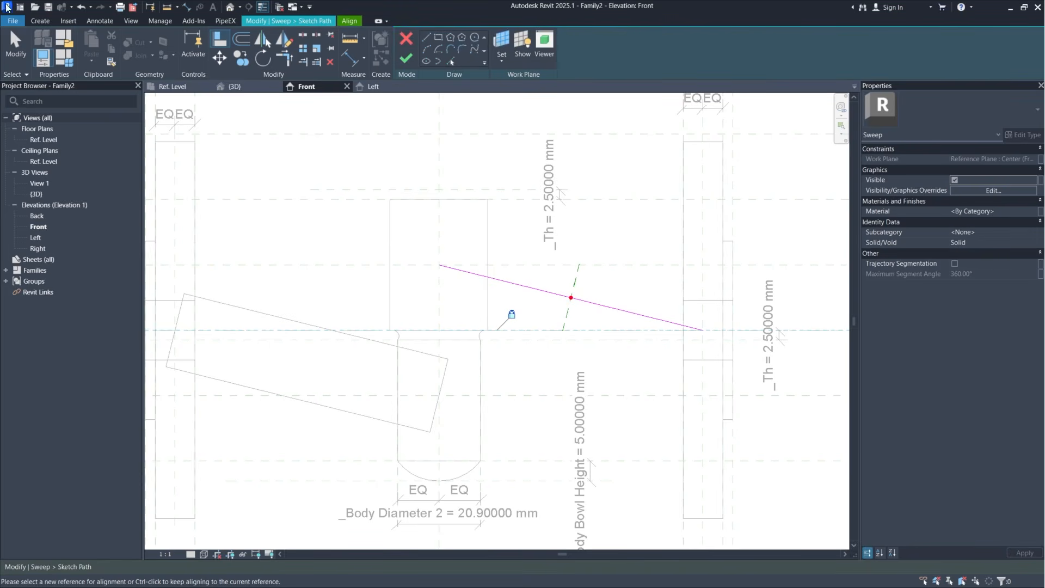
{"action": "left_click", "coordinate": [100, 21]}
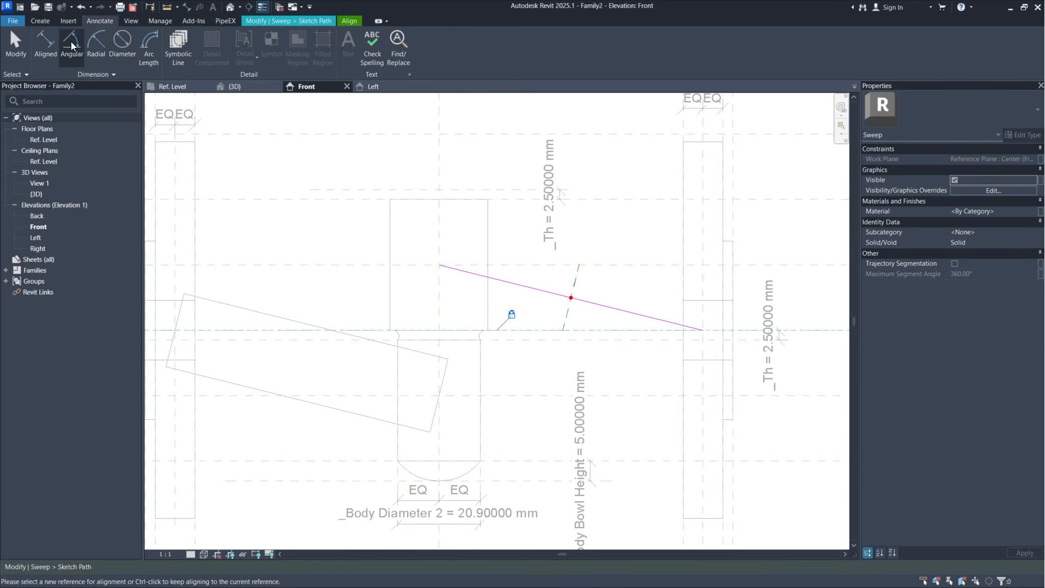
{"action": "left_click", "coordinate": [71, 46]}
{"action": "left_click", "coordinate": [588, 301]}
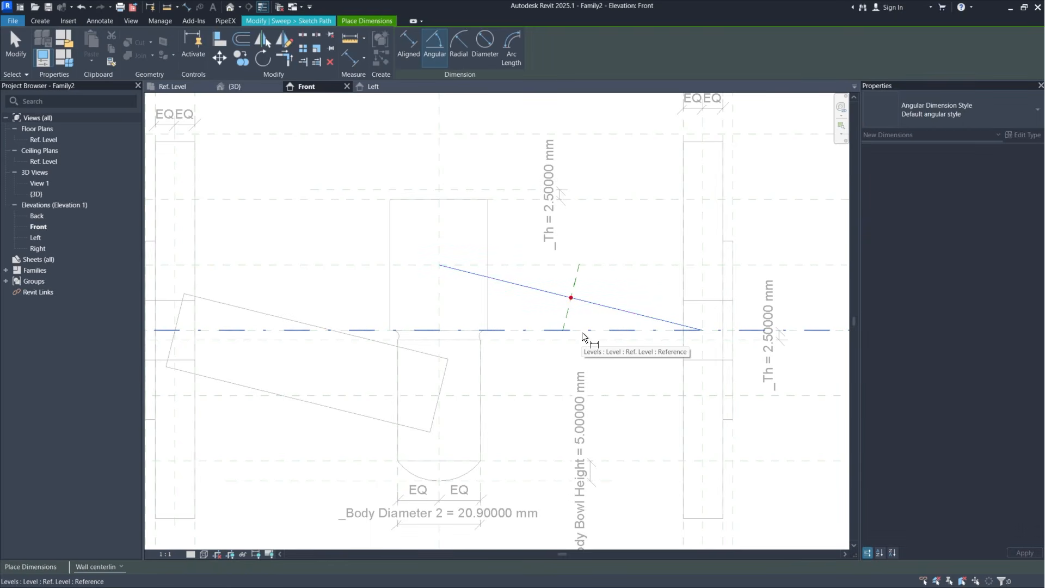
{"action": "left_click", "coordinate": [582, 333]}
{"action": "left_click", "coordinate": [592, 315]}
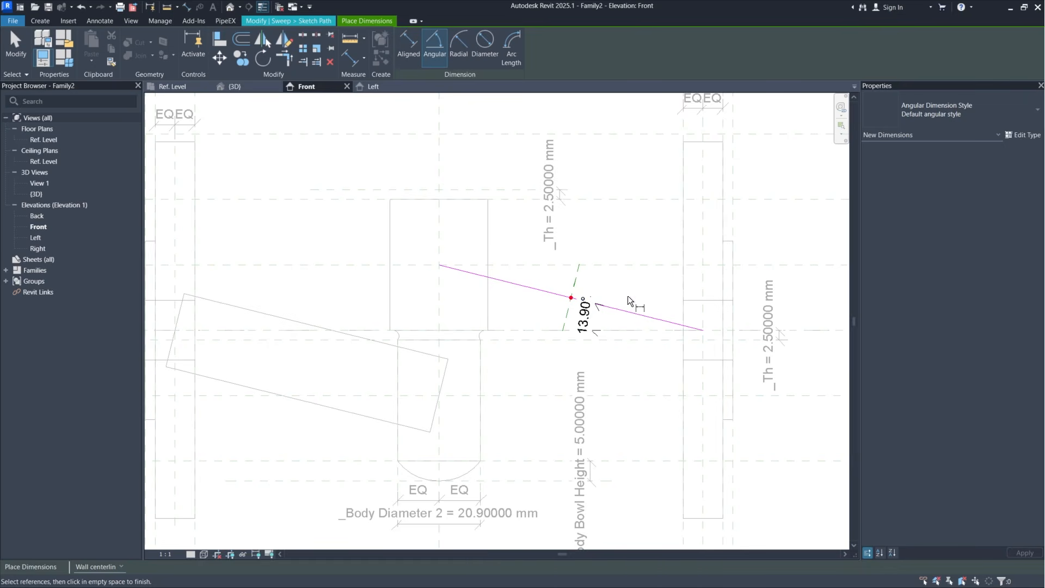
{"action": "key", "text": "Escape"}
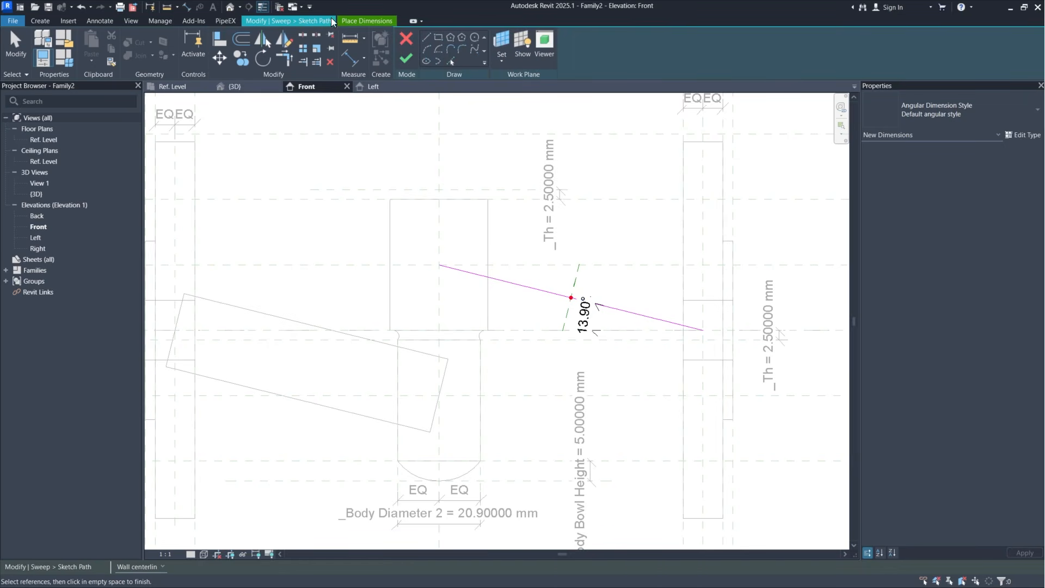
{"action": "left_click", "coordinate": [406, 58]}
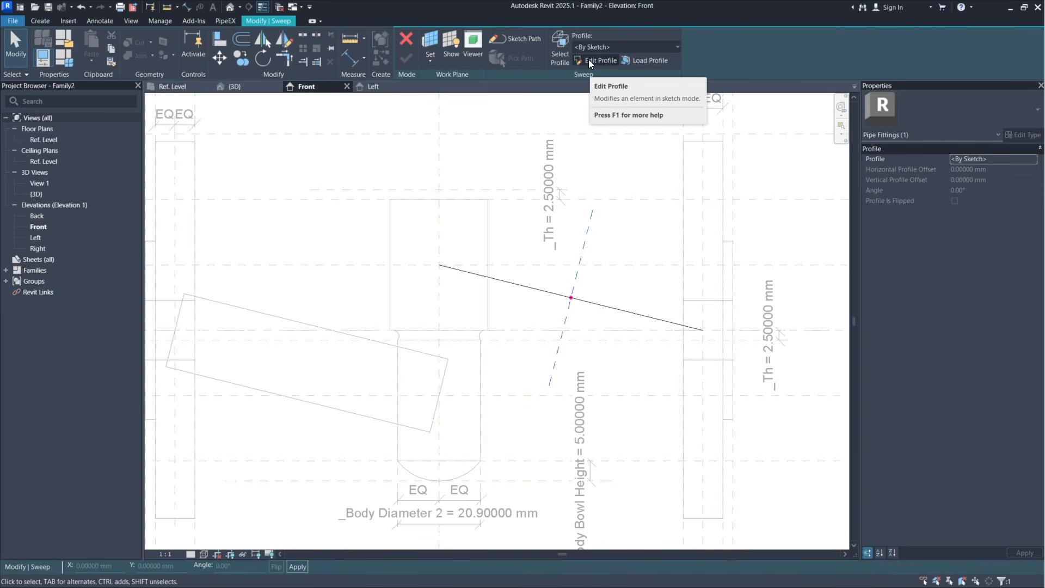
Step: Edit the sweep profile in the Left elevation and sketch a circle of about 6.5 mm radius centred on the path's profile point
{"action": "left_click", "coordinate": [596, 60]}
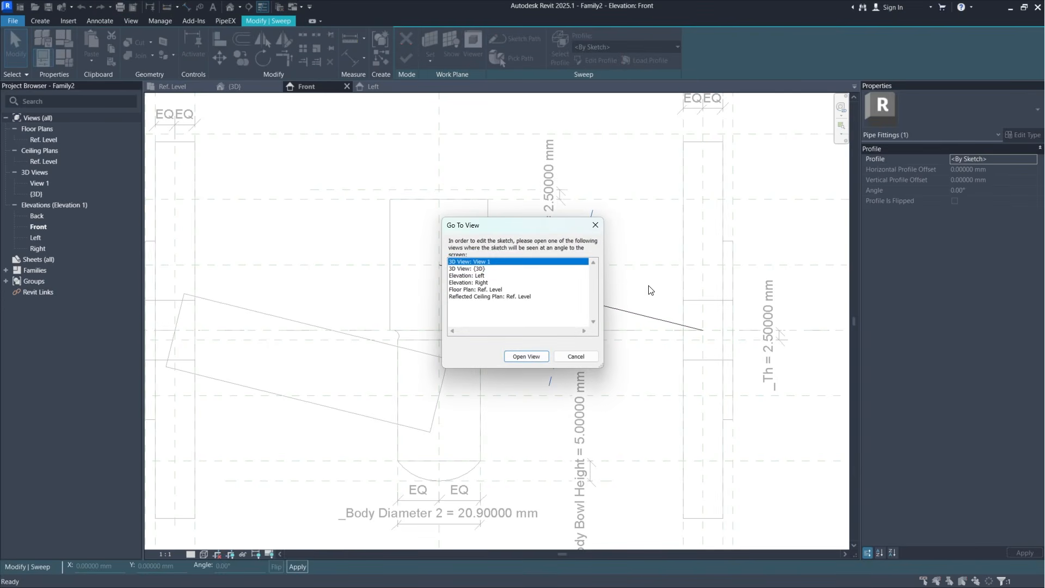
{"action": "left_click", "coordinate": [499, 276]}
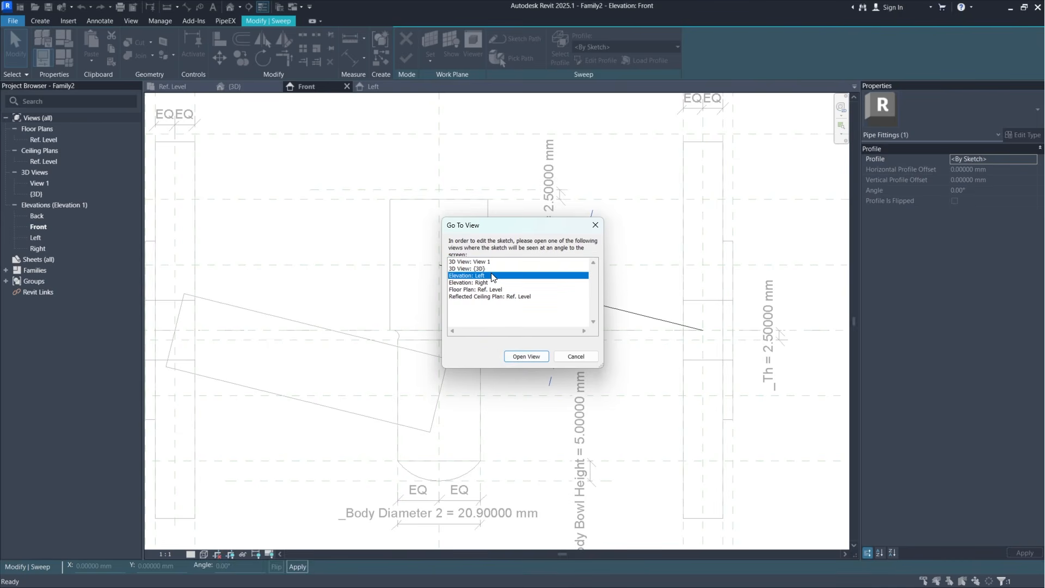
{"action": "left_click", "coordinate": [530, 356]}
{"action": "middle_click_drag", "start_coordinate": [518, 174], "coordinate": [566, 332]}
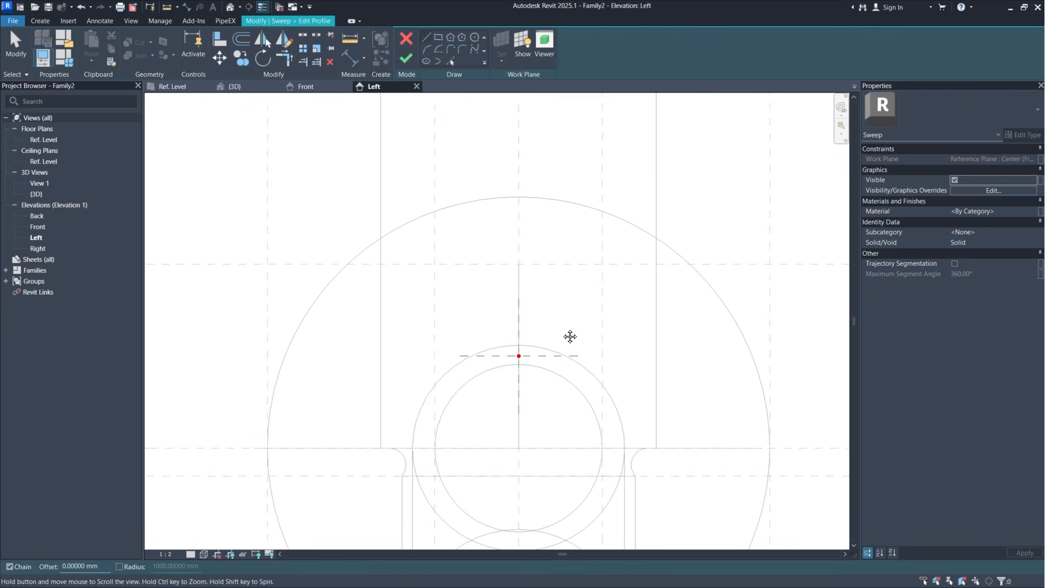
{"action": "left_click", "coordinate": [475, 38]}
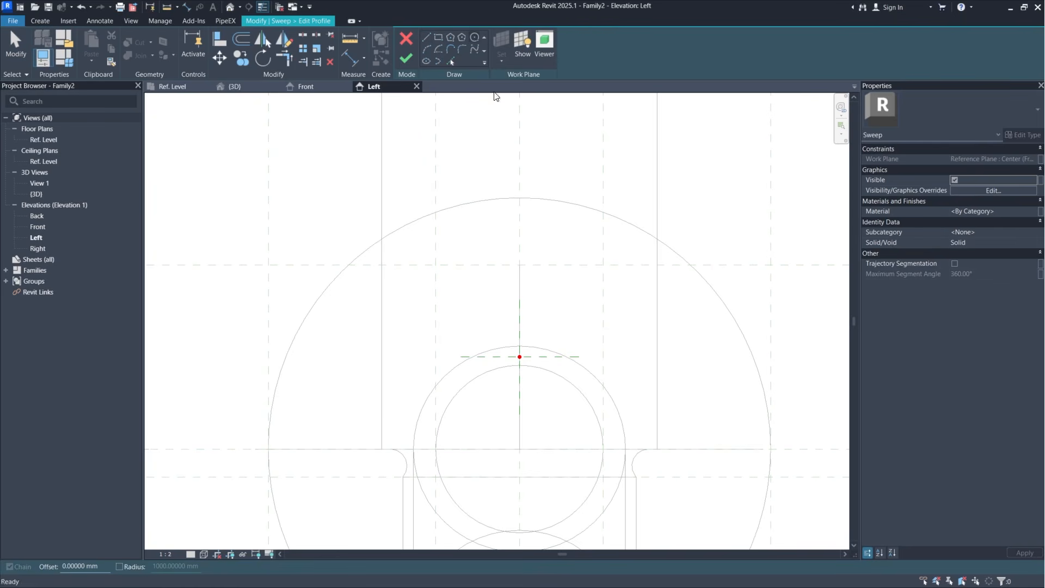
{"action": "left_click", "coordinate": [520, 357]}
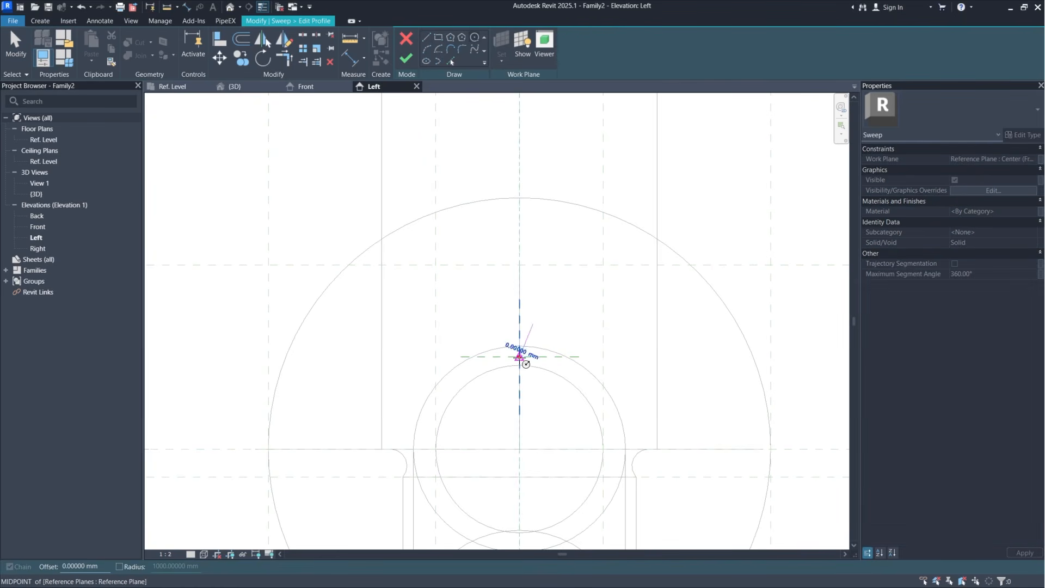
{"action": "left_click", "coordinate": [554, 296]}
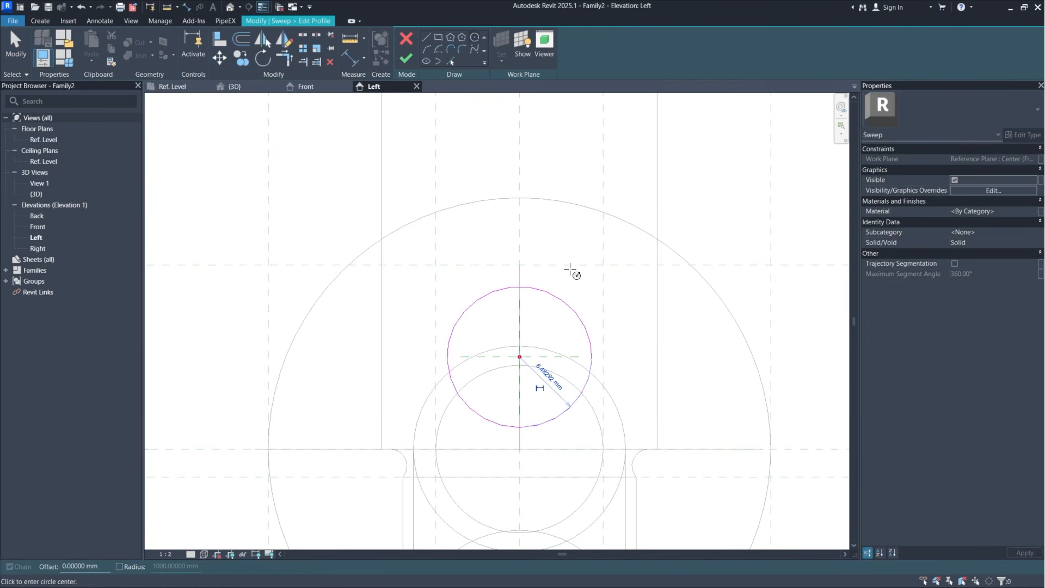
{"action": "key", "text": "Escape"}
{"action": "key", "text": "Escape"}
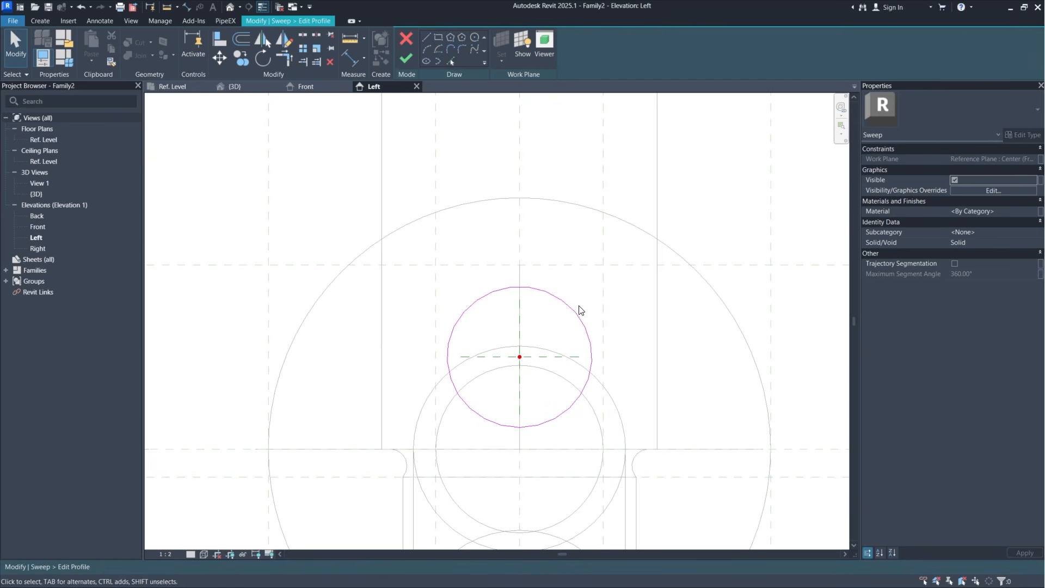
Step: Make the profile circle's radius dimension permanent and change its dimension style to Diameter
{"action": "left_click", "coordinate": [578, 309]}
{"action": "left_click", "coordinate": [551, 391]}
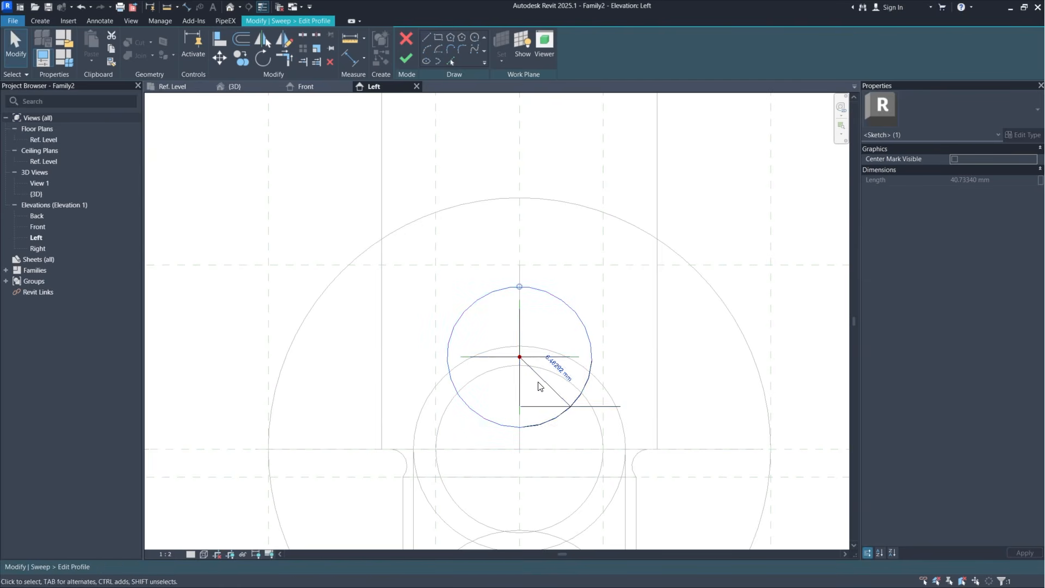
{"action": "left_click", "coordinate": [946, 111]}
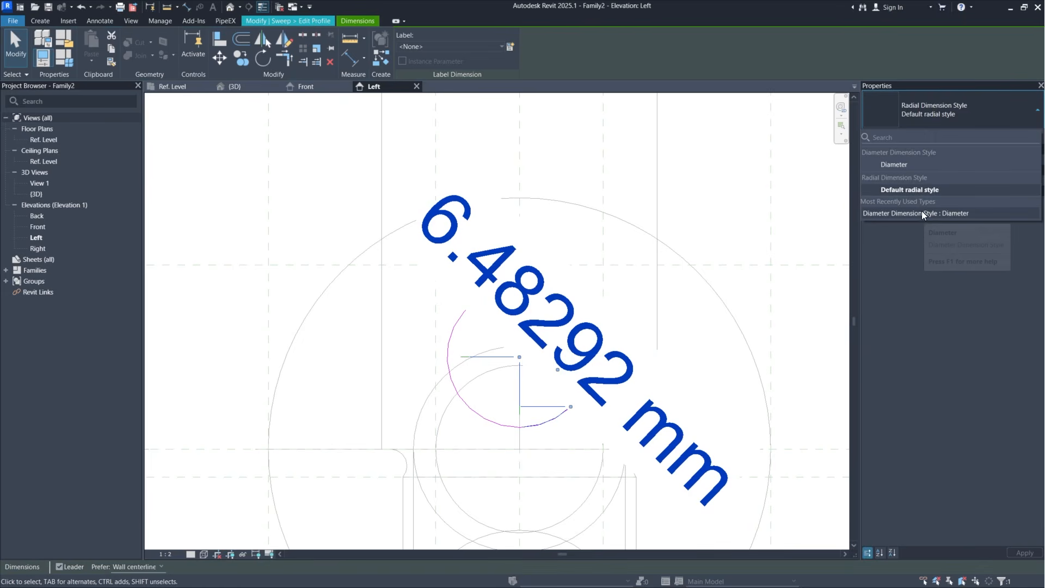
{"action": "left_click", "coordinate": [922, 210]}
{"action": "key", "text": "Escape"}
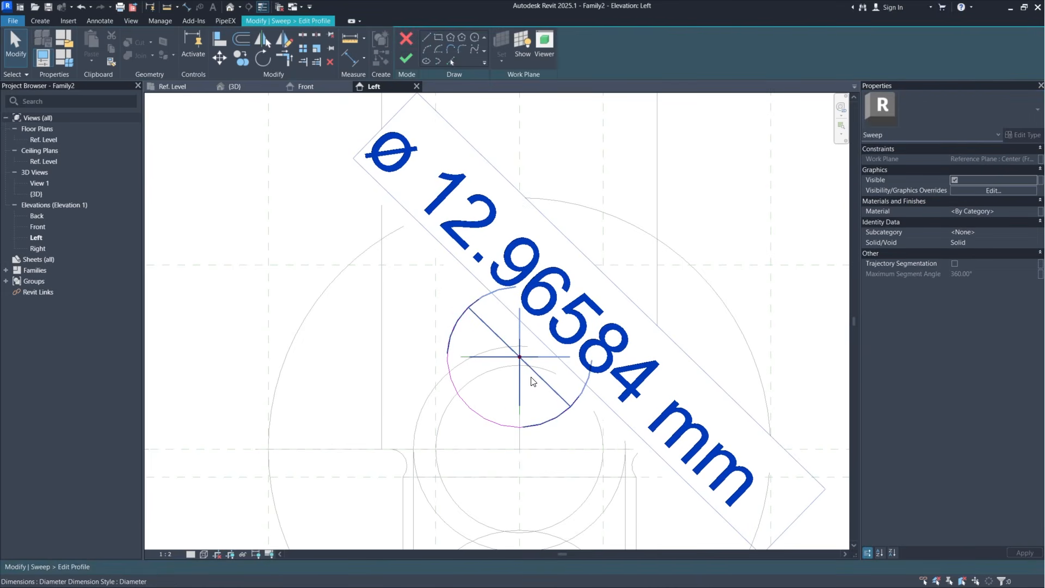
Step: Label the profile circle's diameter dimension with the PiX_PPG_END1_DU parameter
{"action": "left_click", "coordinate": [550, 384]}
{"action": "left_click", "coordinate": [454, 48]}
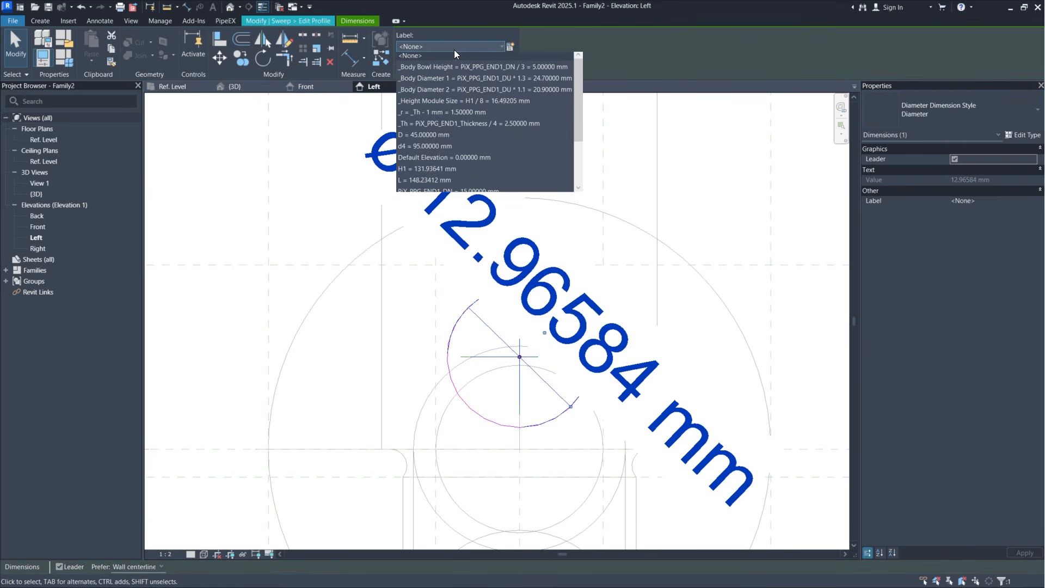
{"action": "scroll", "coordinate": [483, 117], "scroll_direction": "down", "scroll_amount": 2}
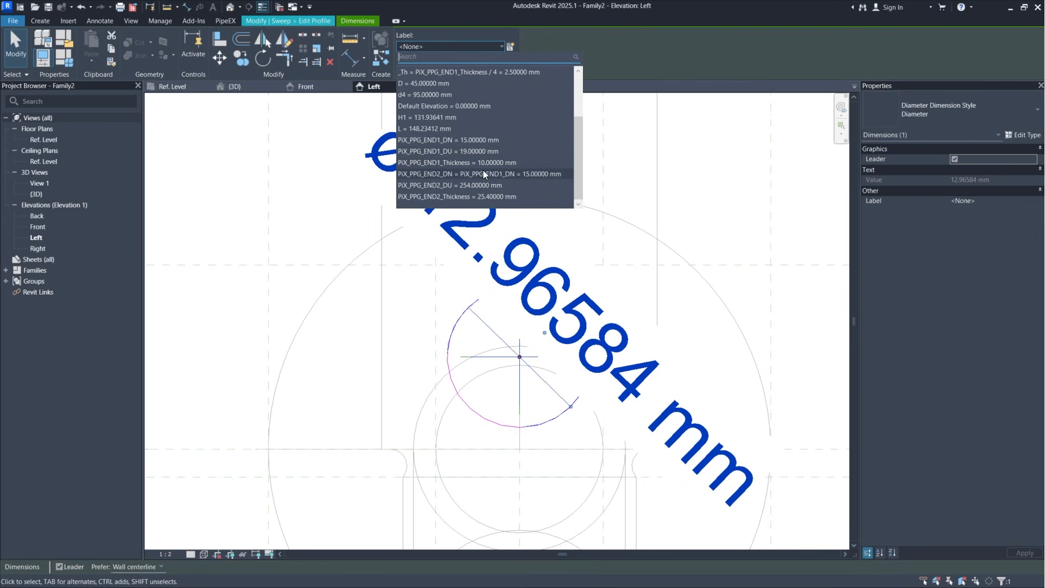
{"action": "left_click", "coordinate": [489, 154]}
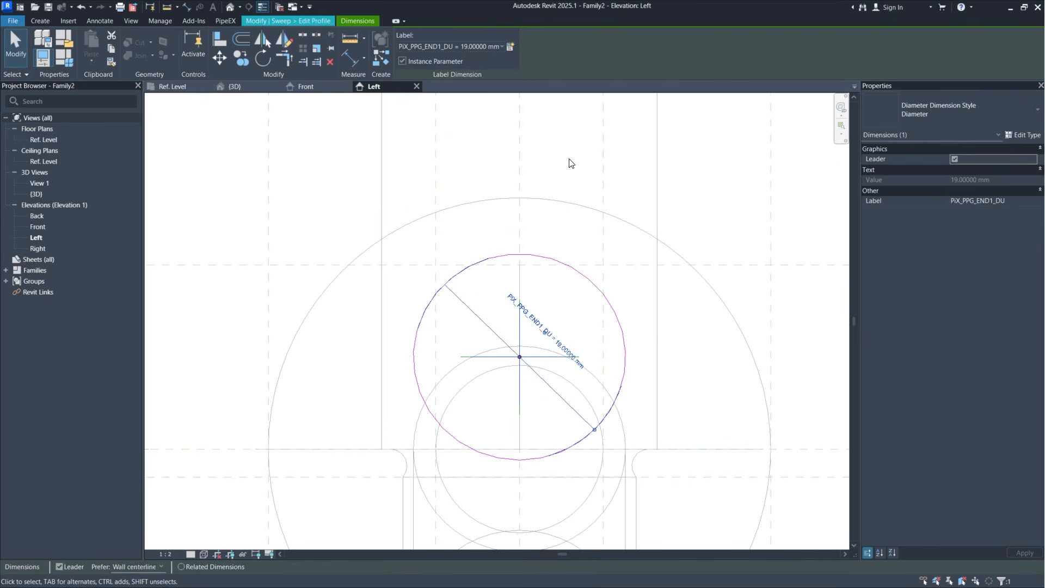
Step: Finish the circular profile sketch and complete the sweep between the right flange and the body
{"action": "left_click", "coordinate": [306, 25]}
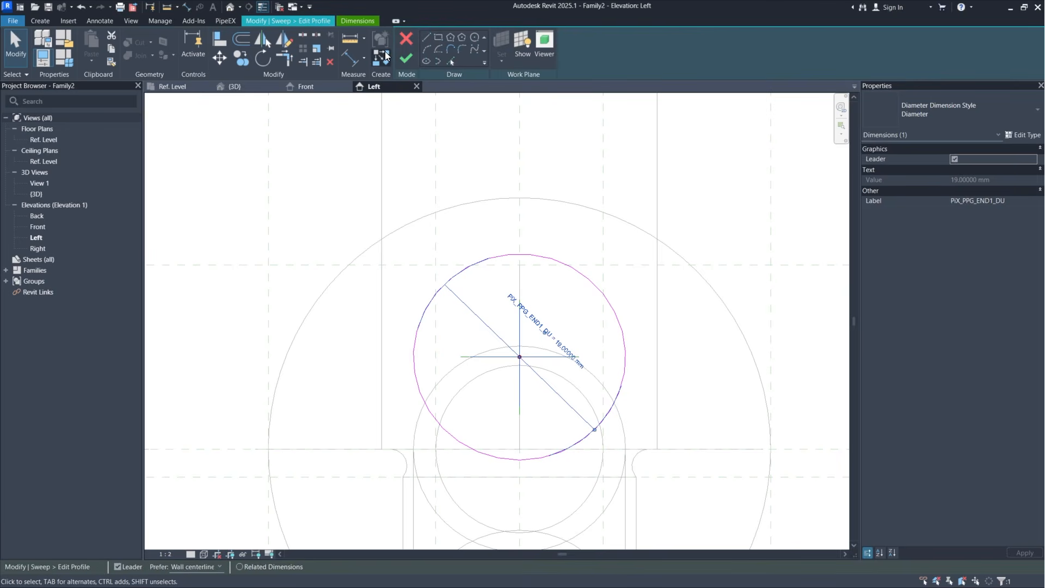
{"action": "left_click", "coordinate": [406, 59]}
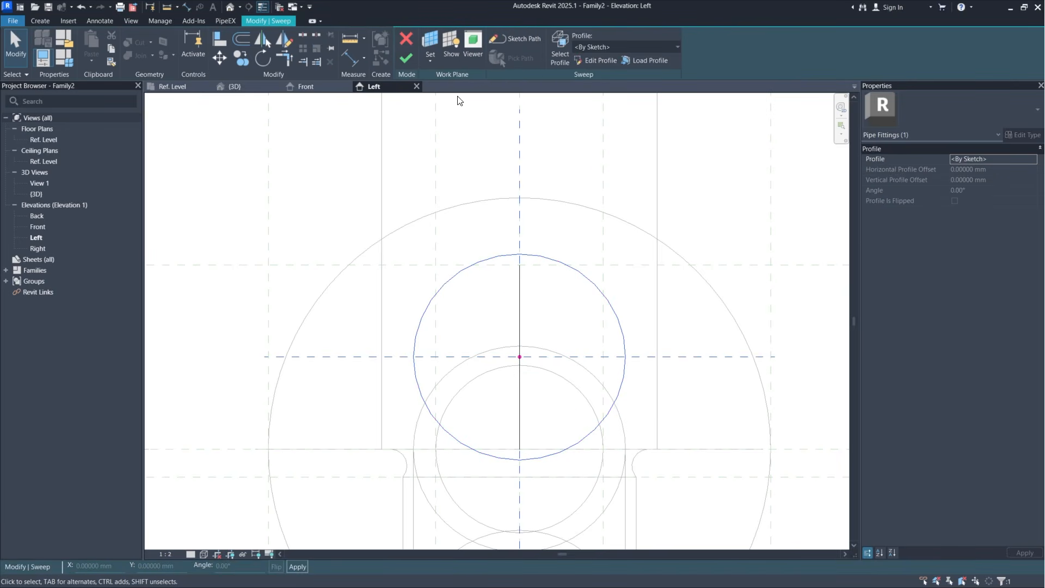
{"action": "left_click", "coordinate": [413, 58]}
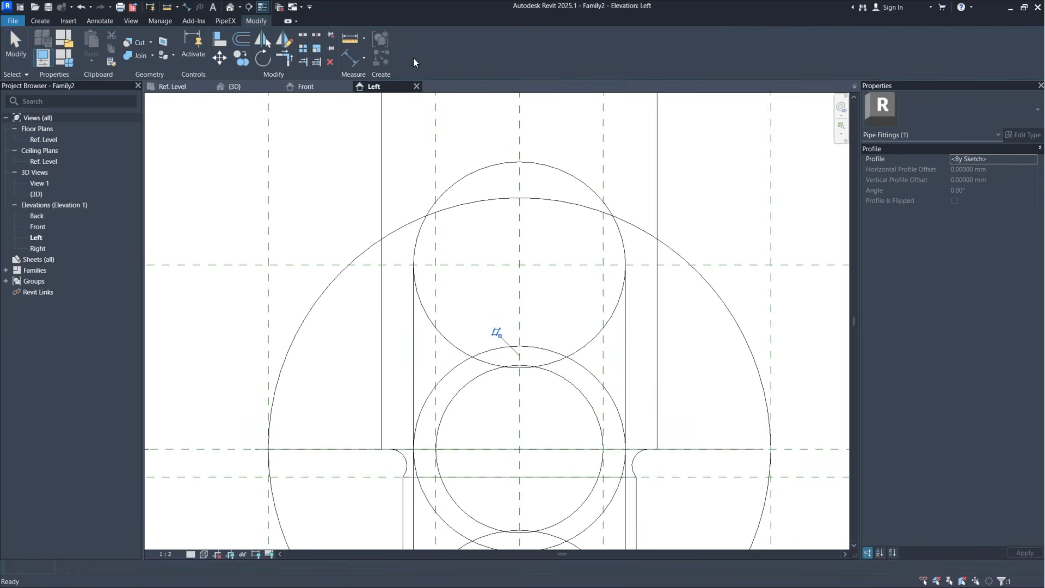
Step: Examine both angled flange-to-body connections in the 3D view and return to the Ref. Level floor plan
{"action": "left_click", "coordinate": [235, 86]}
{"action": "left_click", "coordinate": [595, 226]}
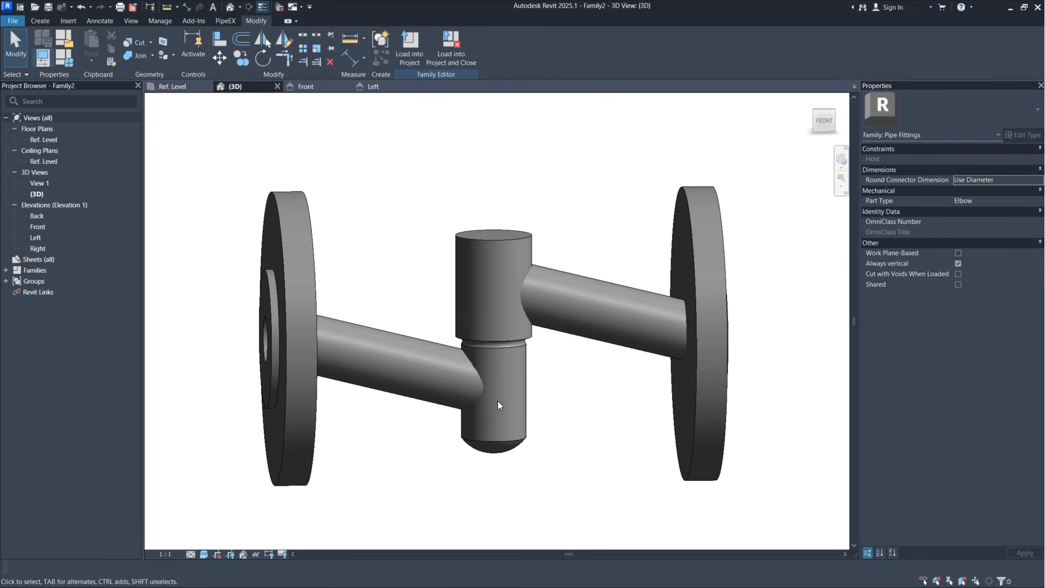
{"action": "left_click", "coordinate": [172, 87]}
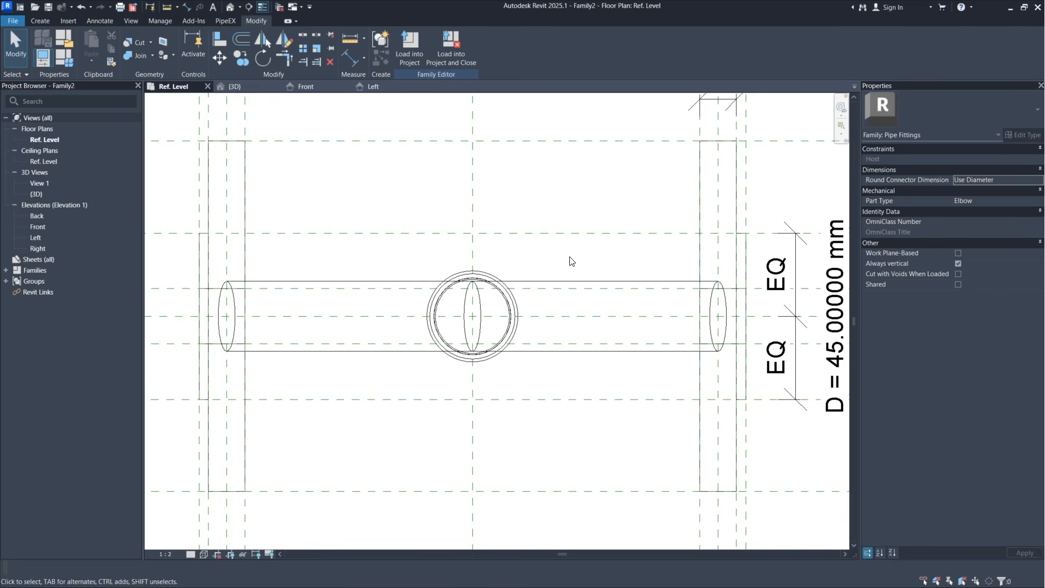
{"action": "middle_click_drag", "start_coordinate": [570, 257], "coordinate": [571, 263]}
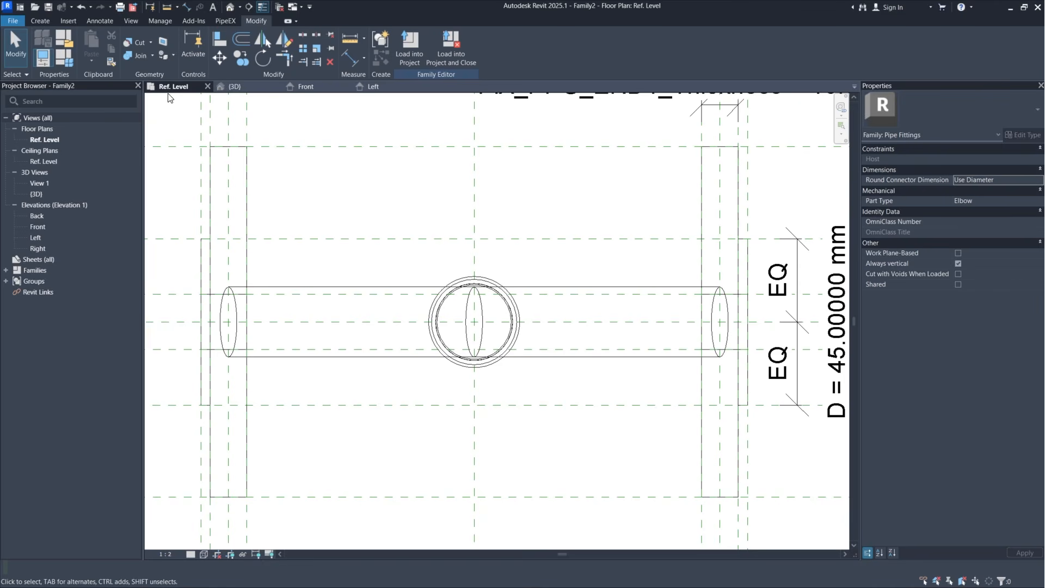
{"action": "left_click", "coordinate": [42, 20]}
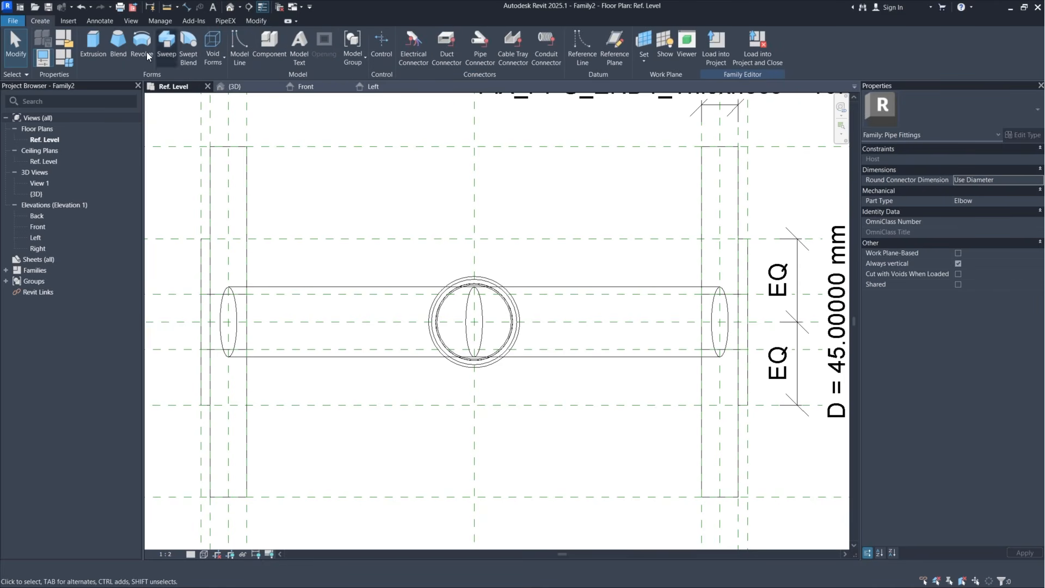
{"action": "left_click", "coordinate": [90, 46]}
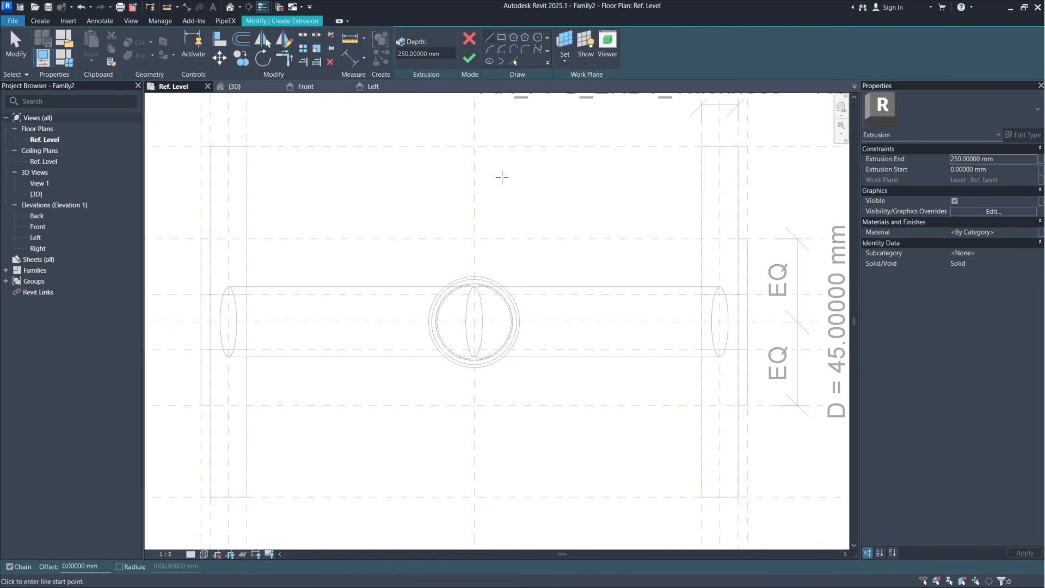
{"action": "left_click", "coordinate": [501, 37]}
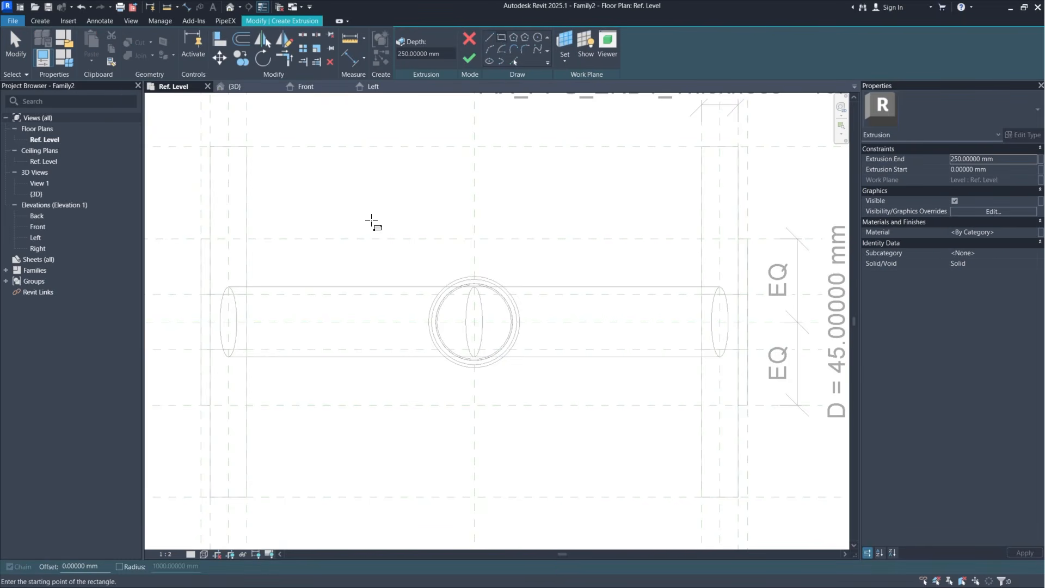
{"action": "left_click", "coordinate": [466, 42]}
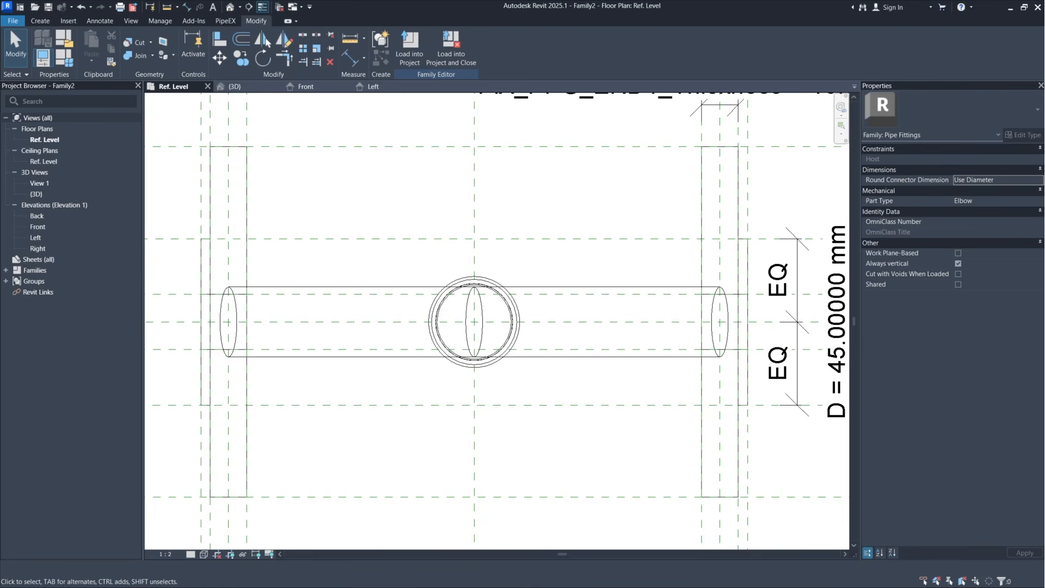
Step: Draw two vertical reference planes in the Ref. Level plan, about 26 mm left and 32 mm right of the body's centre
{"action": "left_click", "coordinate": [40, 21]}
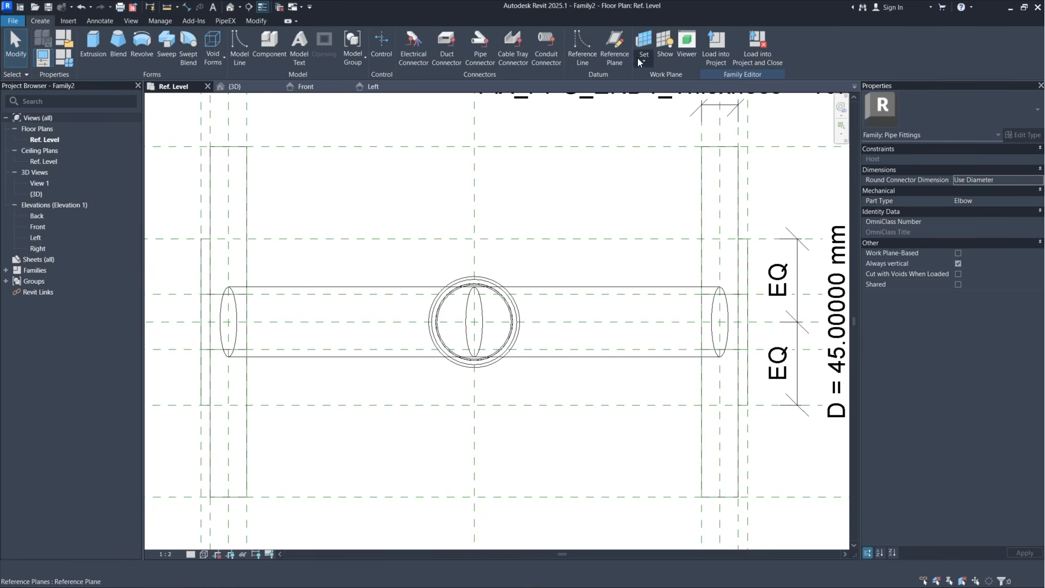
{"action": "left_click", "coordinate": [614, 47]}
{"action": "left_click", "coordinate": [377, 188]}
{"action": "left_click", "coordinate": [377, 463]}
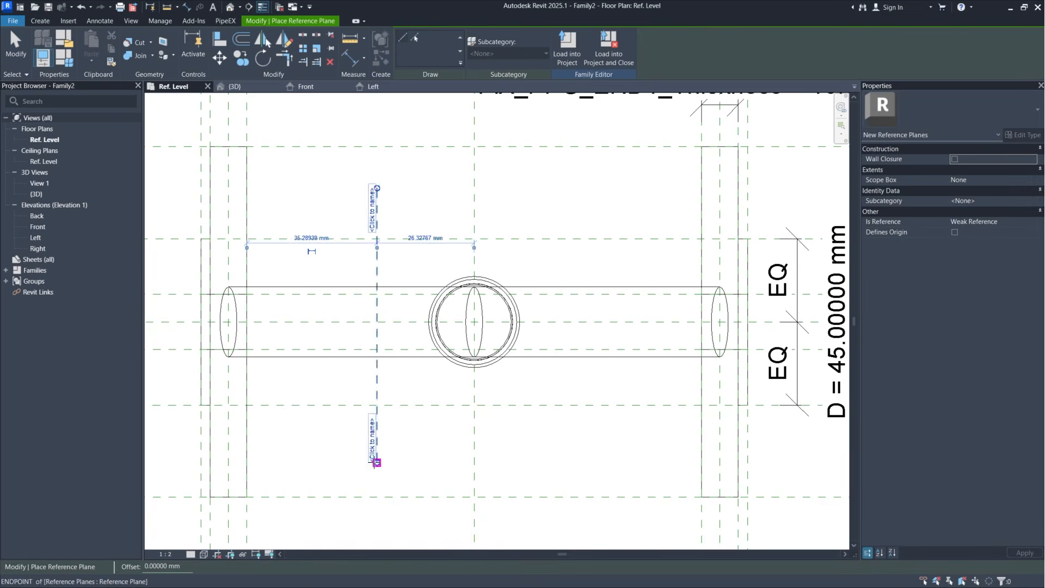
{"action": "left_click", "coordinate": [590, 188]}
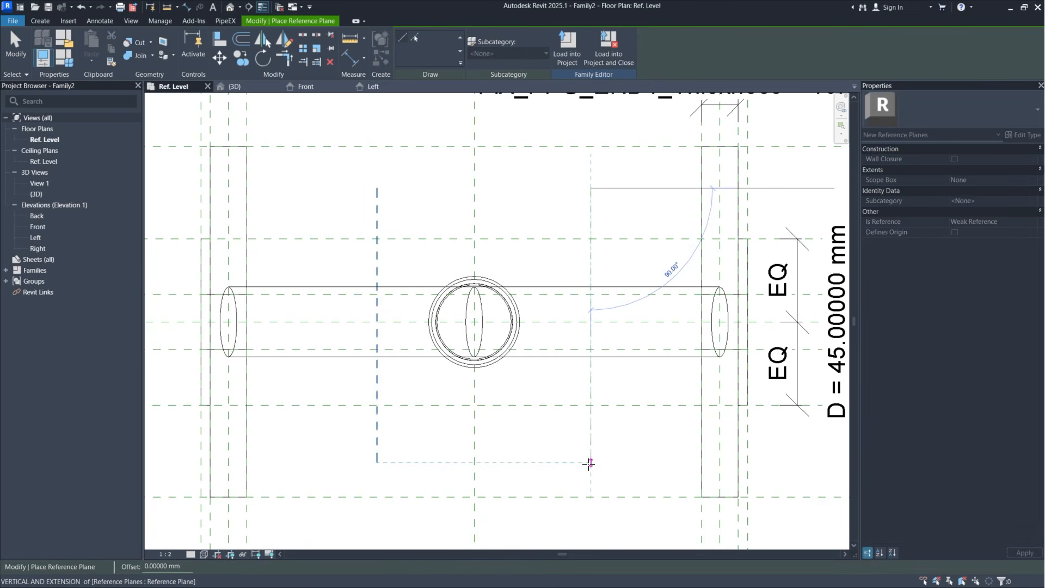
{"action": "left_click", "coordinate": [591, 463]}
Step: Draw two horizontal reference planes across the vertical ones, about 31 mm above and 32 mm below the body's centre
{"action": "left_click", "coordinate": [340, 207]}
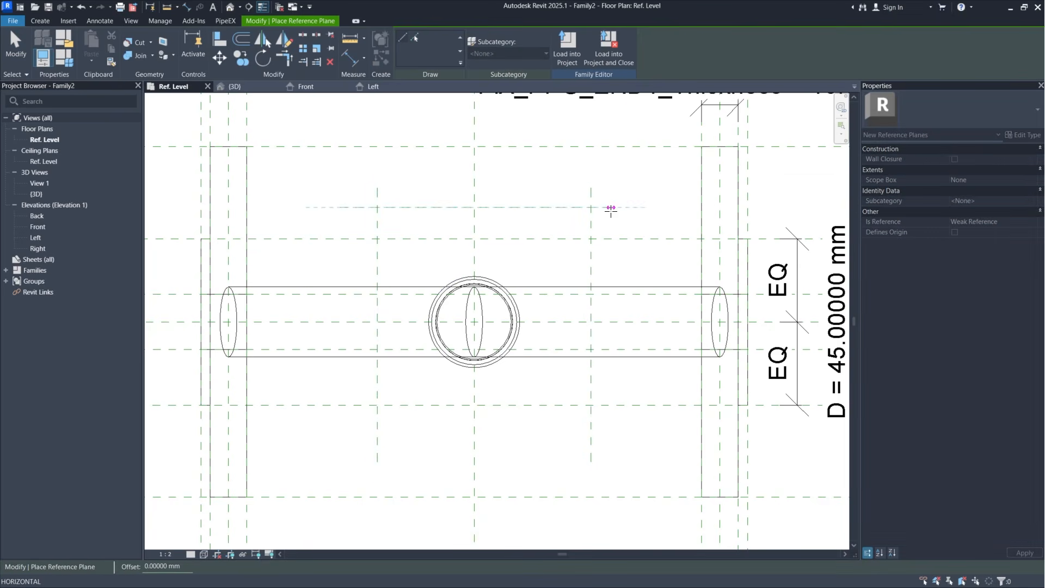
{"action": "left_click", "coordinate": [611, 206]}
{"action": "left_click", "coordinate": [355, 440]}
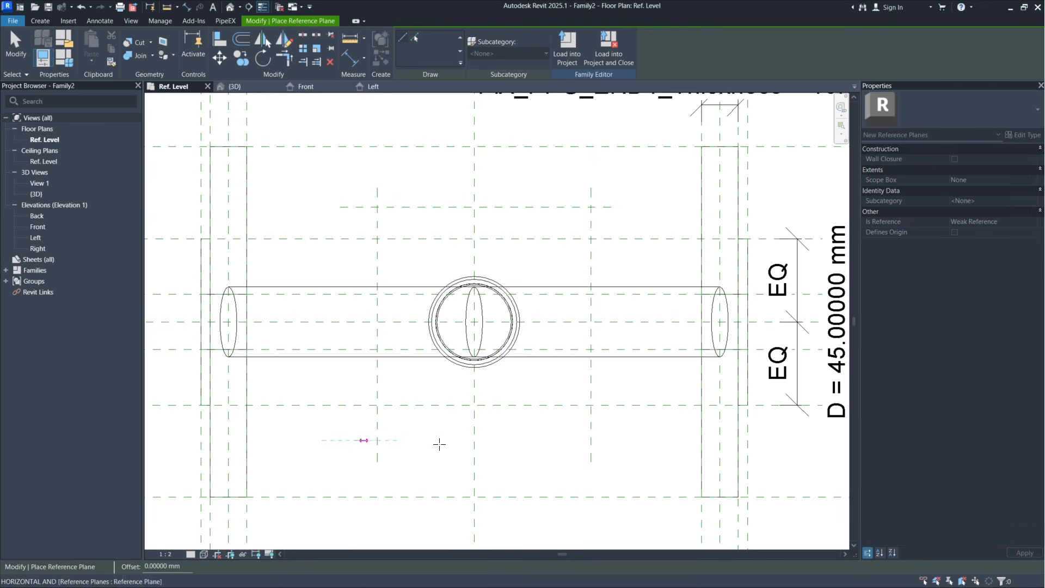
{"action": "left_click", "coordinate": [630, 440]}
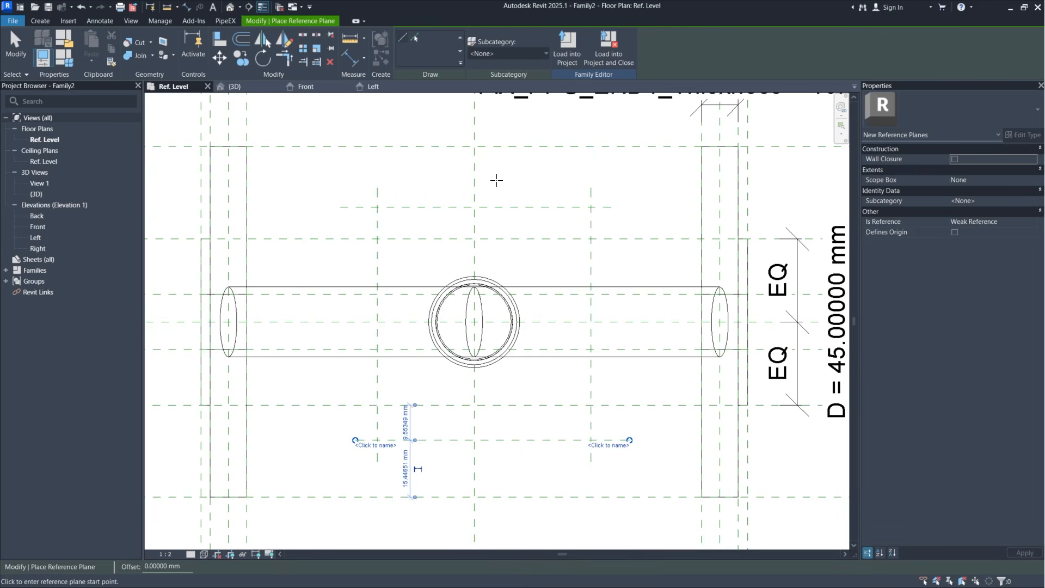
Step: Dimension the two new vertical reference planes through the body's centre plane and set the segments equal
{"action": "left_click", "coordinate": [351, 57]}
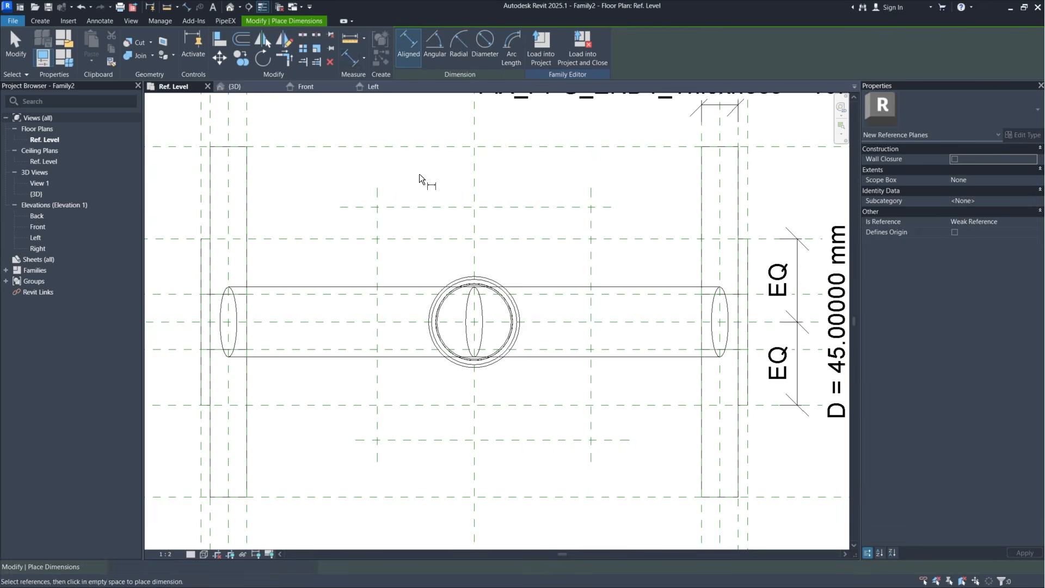
{"action": "left_click", "coordinate": [378, 192]}
{"action": "left_click", "coordinate": [474, 191]}
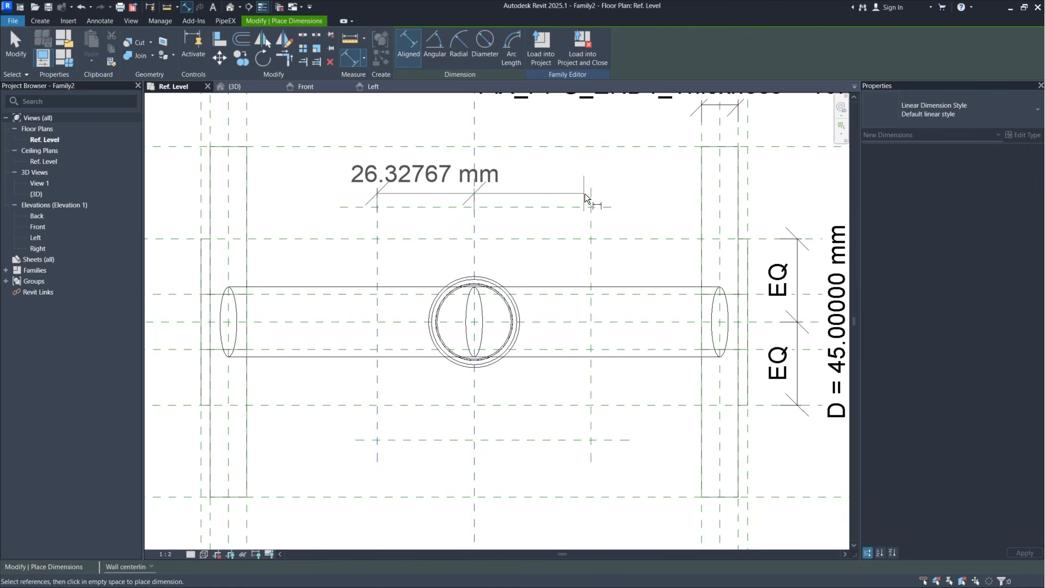
{"action": "left_click", "coordinate": [587, 192]}
{"action": "left_click", "coordinate": [628, 192]}
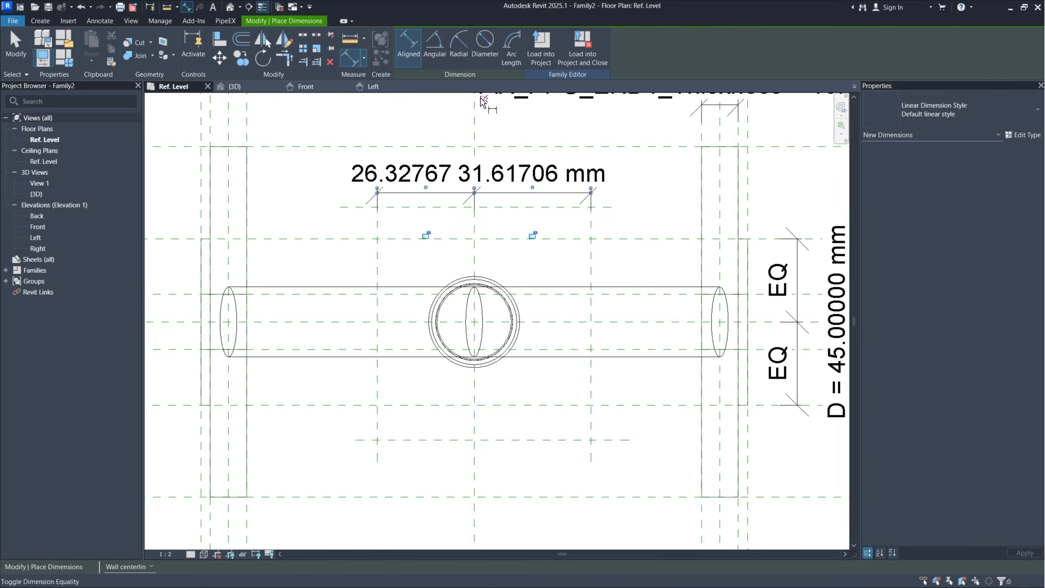
{"action": "left_click", "coordinate": [474, 99]}
{"action": "key", "text": "Escape"}
{"action": "key", "text": "Escape"}
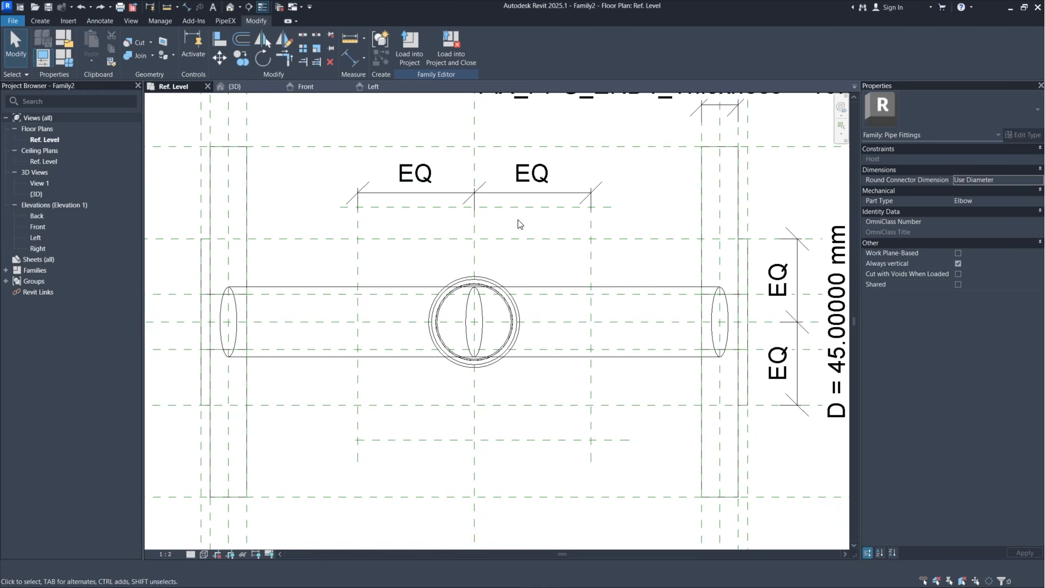
Step: Dimension the two new horizontal reference planes through the Center (Front/Back) plane and set the segments equal
{"action": "left_click", "coordinate": [350, 58]}
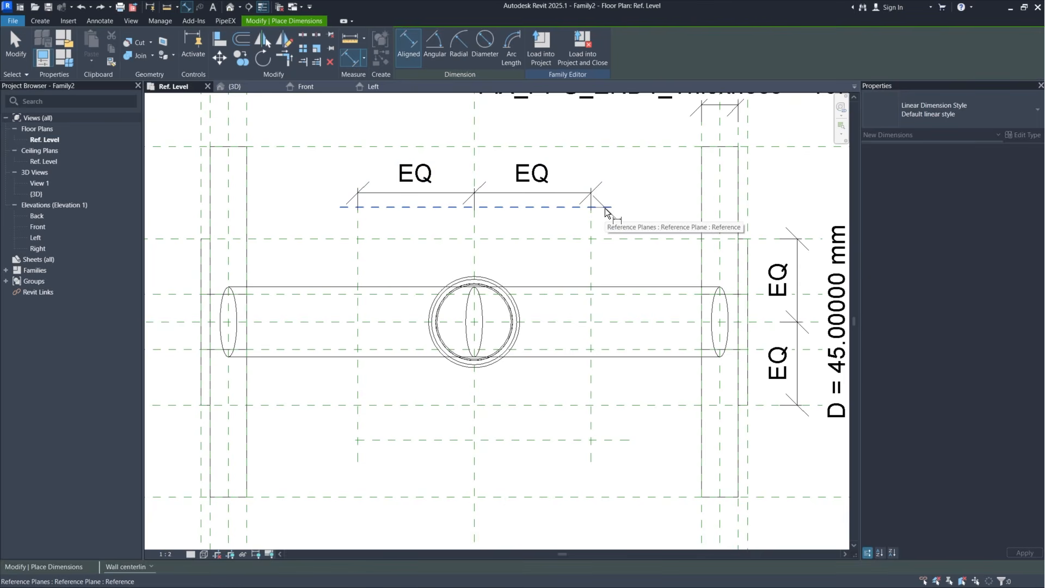
{"action": "left_click", "coordinate": [605, 208]}
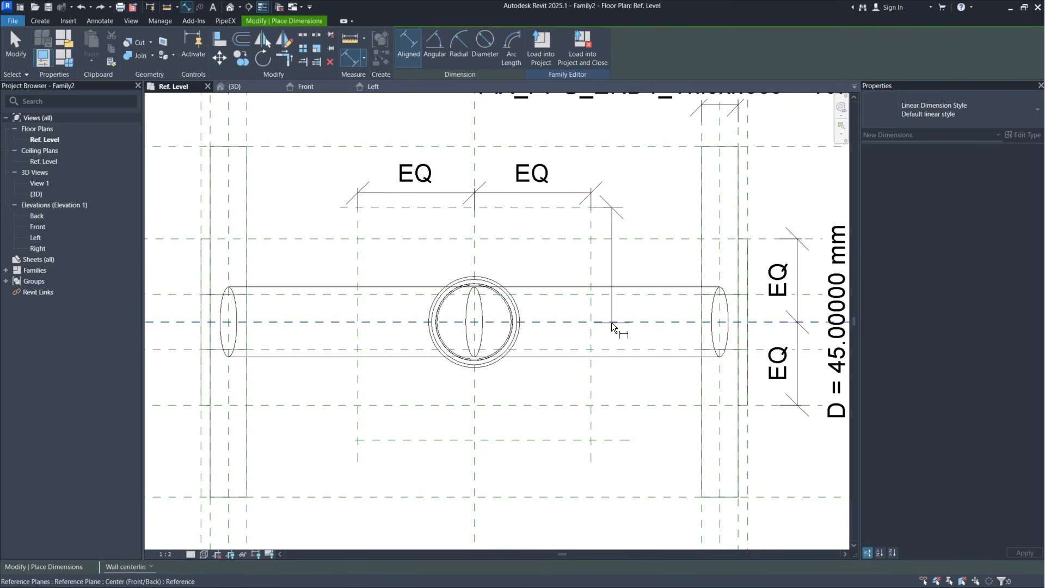
{"action": "left_click", "coordinate": [612, 322]}
{"action": "left_click", "coordinate": [606, 440]}
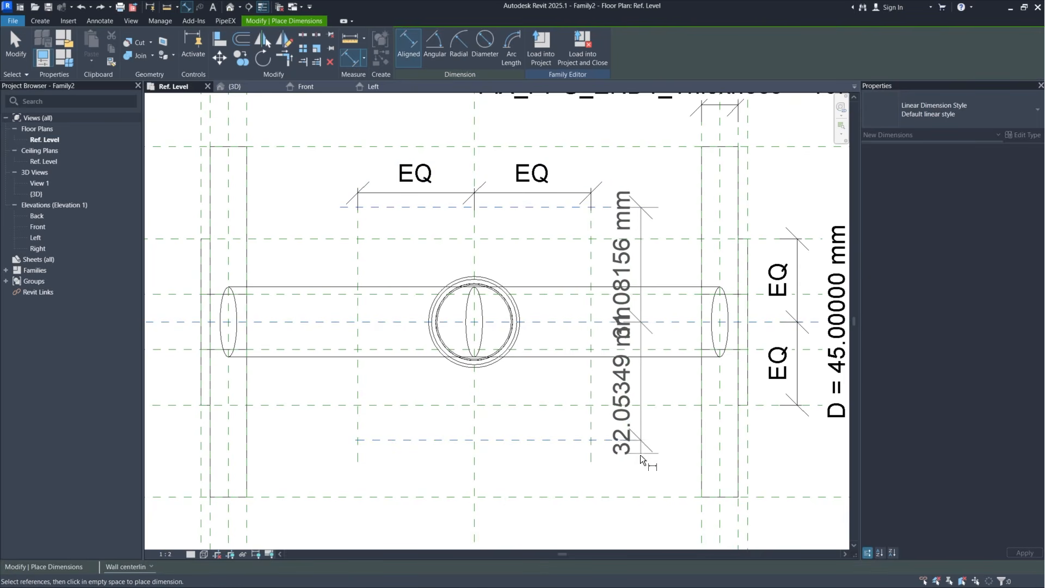
{"action": "left_click", "coordinate": [626, 466]}
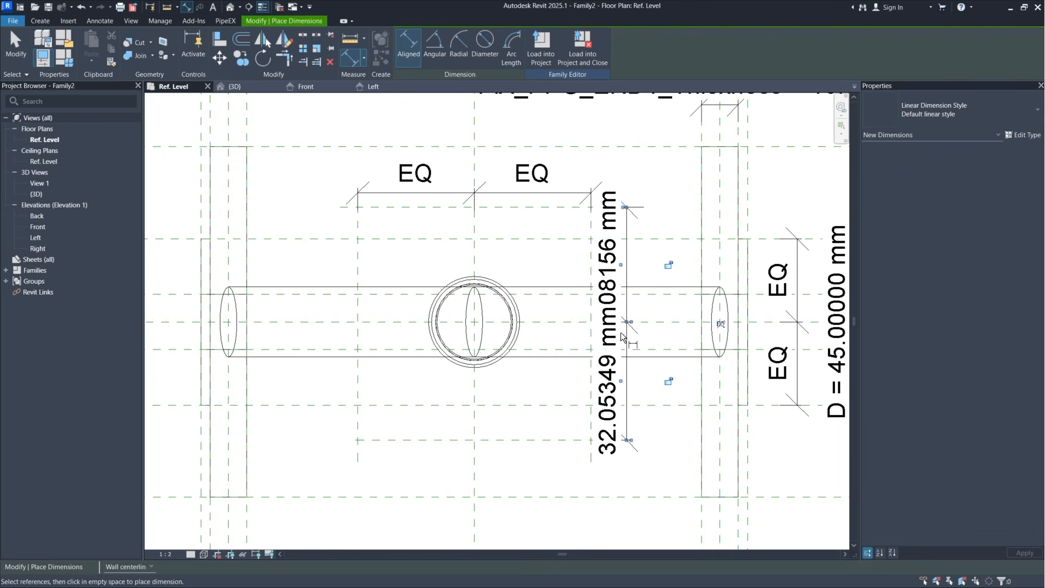
{"action": "left_click", "coordinate": [720, 322]}
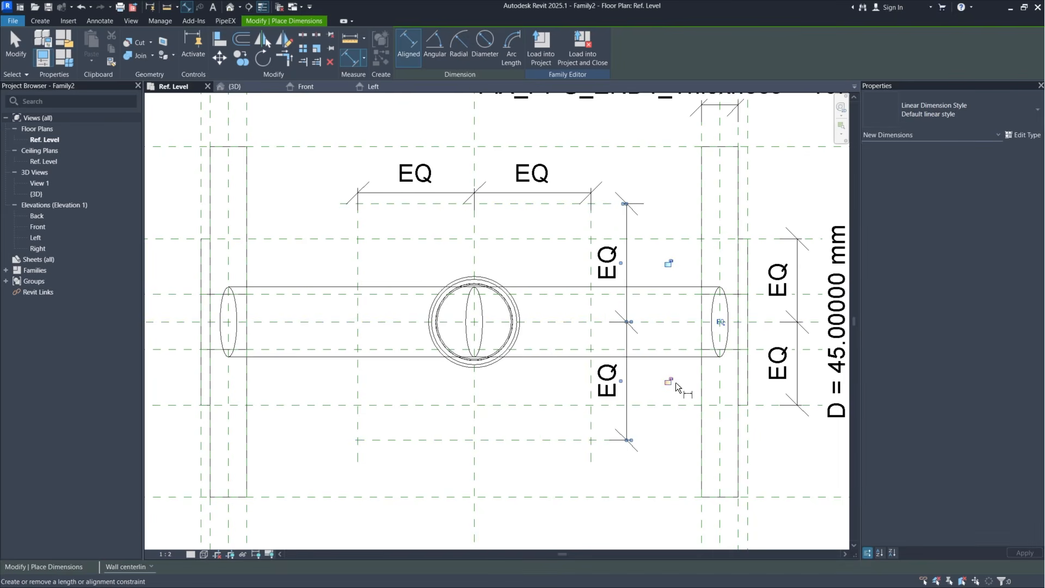
Step: Add overall aligned dimensions between the two new horizontal reference planes and between the two new vertical ones
{"action": "left_click", "coordinate": [558, 438]}
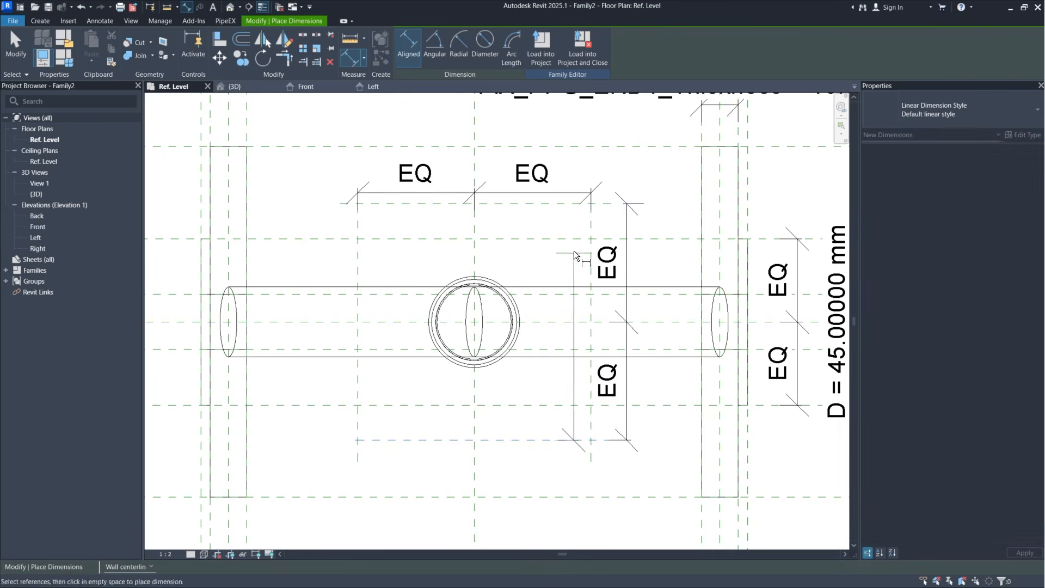
{"action": "left_click", "coordinate": [566, 205]}
{"action": "left_click", "coordinate": [668, 214]}
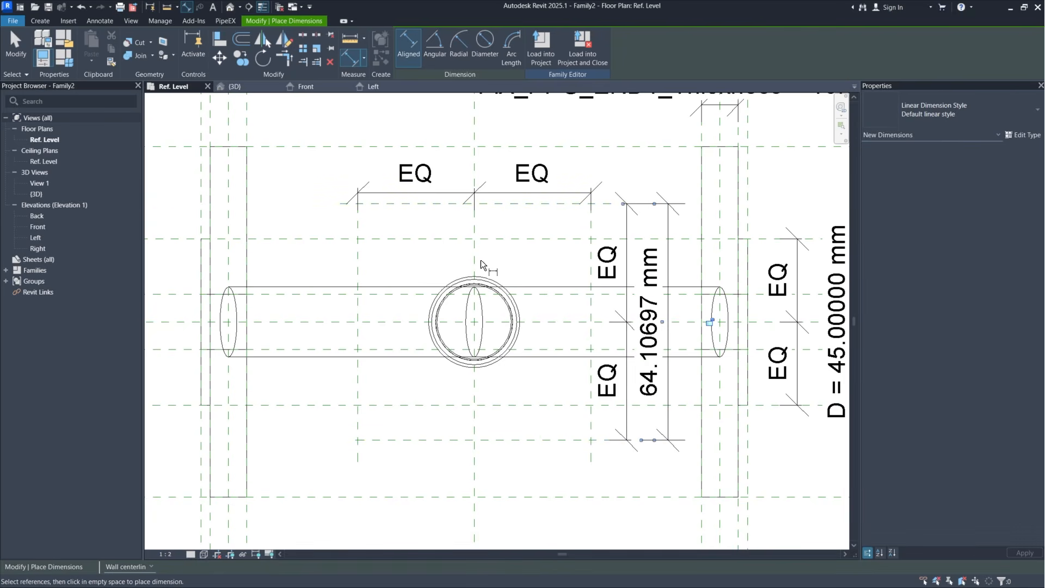
{"action": "left_click", "coordinate": [359, 263]}
{"action": "left_click", "coordinate": [591, 257]}
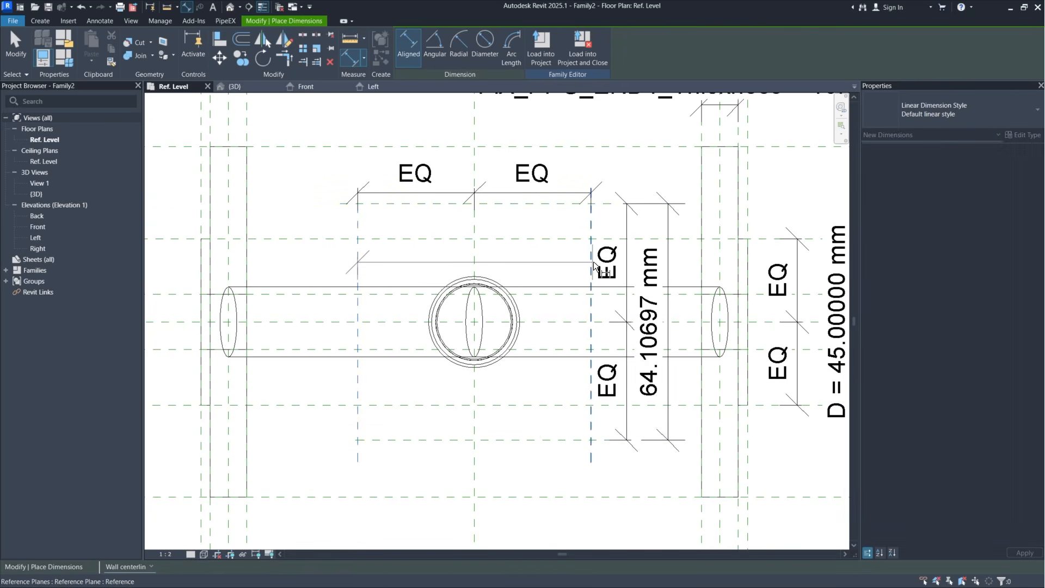
{"action": "left_click", "coordinate": [580, 140]}
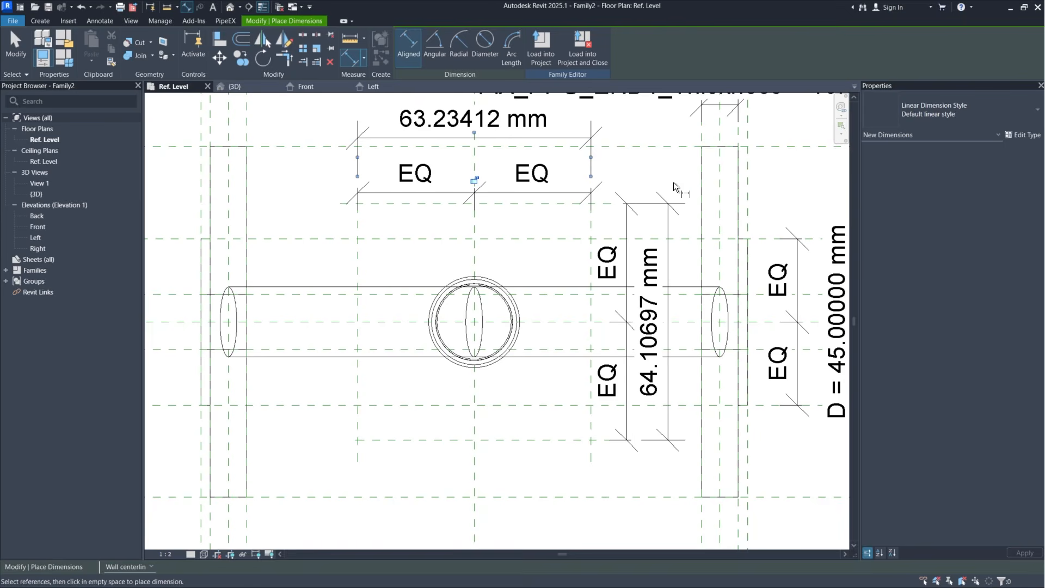
Step: Label the overall dimension between the two new vertical reference planes with a new instance parameter named _Bonnet Width
{"action": "key", "text": "Escape"}
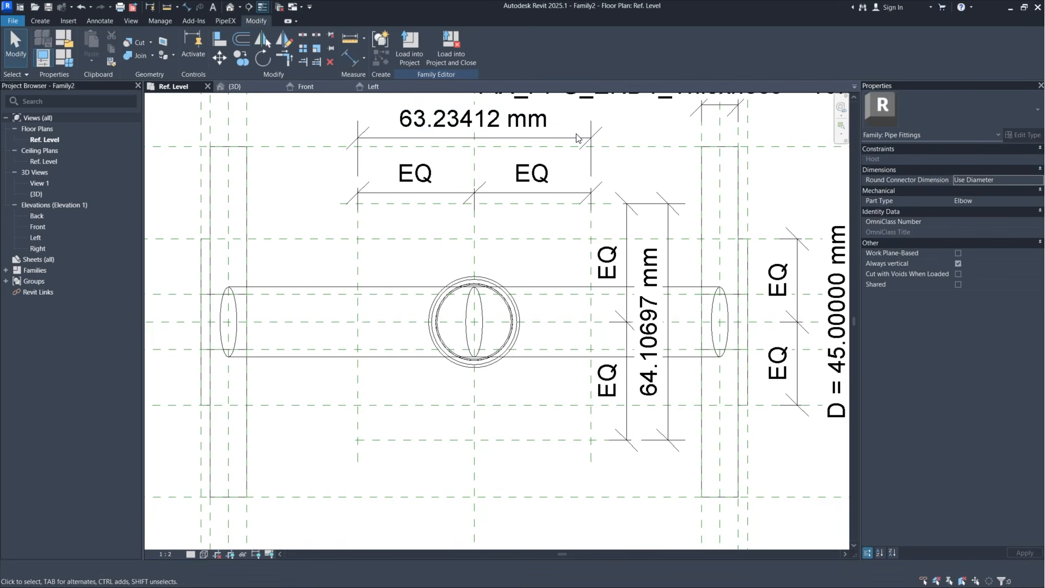
{"action": "left_click", "coordinate": [579, 142]}
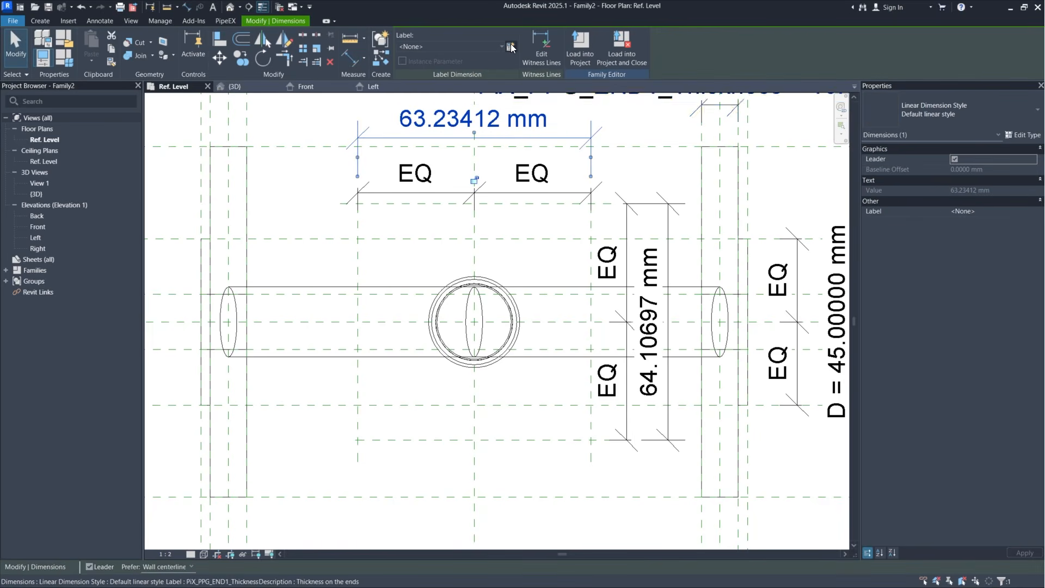
{"action": "left_click", "coordinate": [510, 47]}
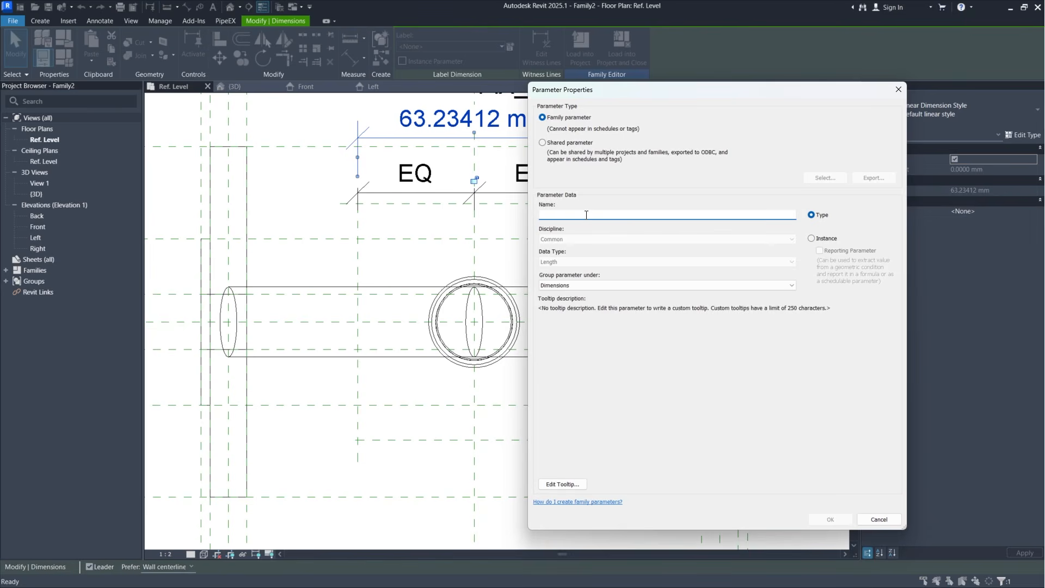
{"action": "type", "text": "L"}
{"action": "left_click", "coordinate": [825, 240]}
{"action": "left_click", "coordinate": [832, 518]}
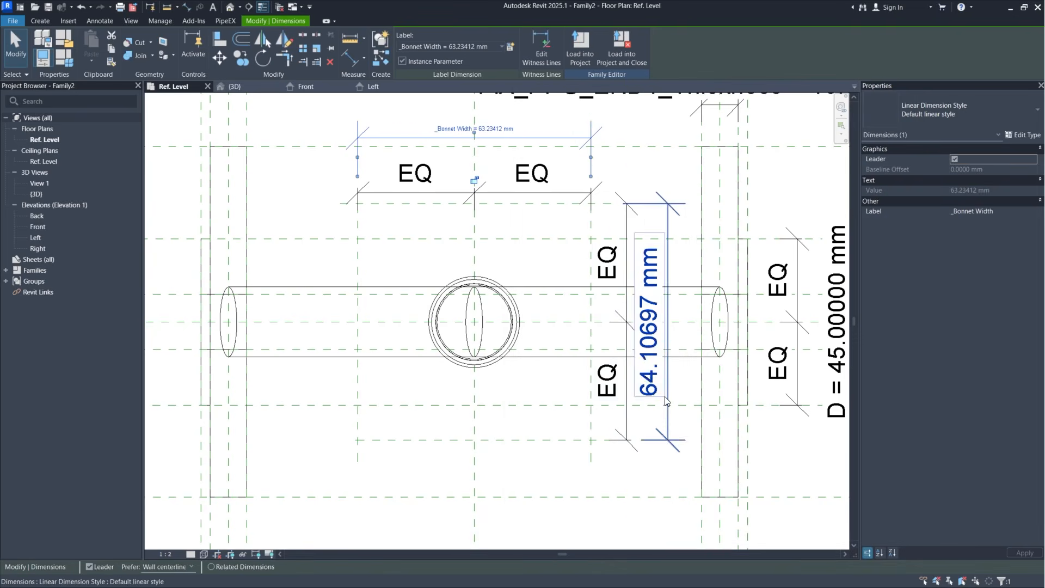
{"action": "left_click", "coordinate": [544, 269]}
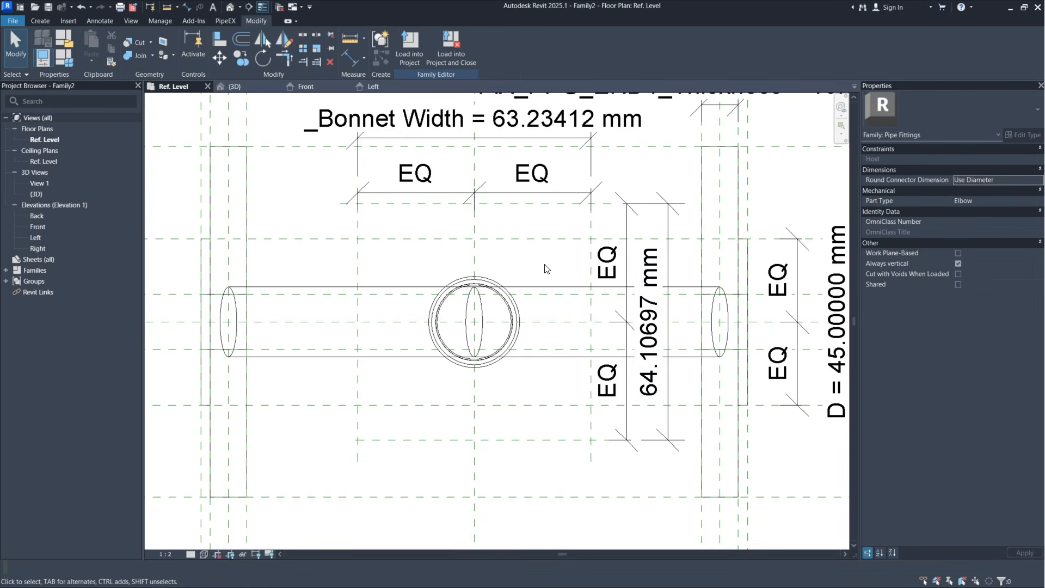
Step: Assign the existing _Bonnet Width parameter to the overall dimension between the two new horizontal reference planes
{"action": "left_click", "coordinate": [670, 338]}
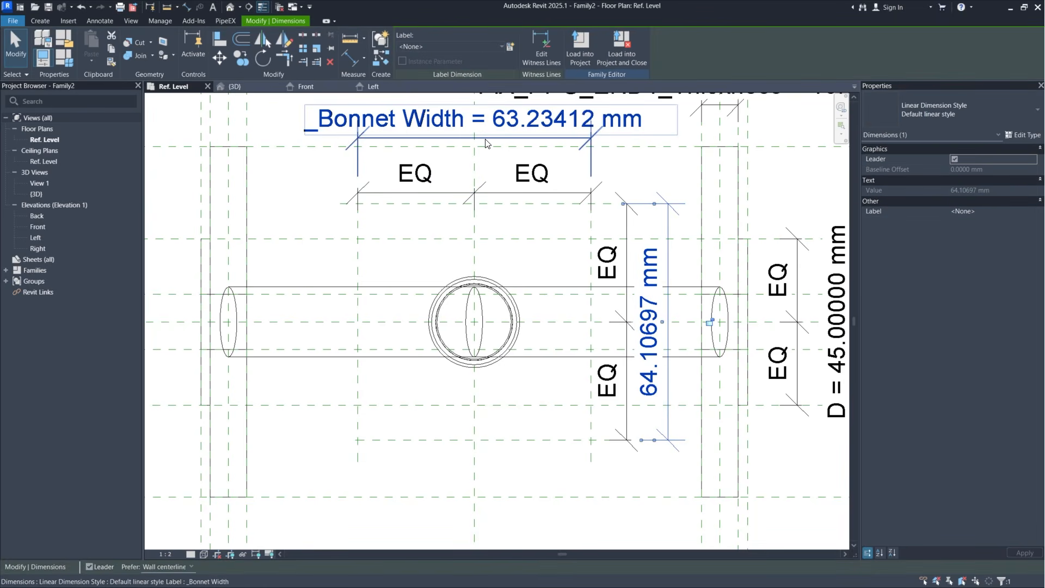
{"action": "left_click", "coordinate": [492, 44]}
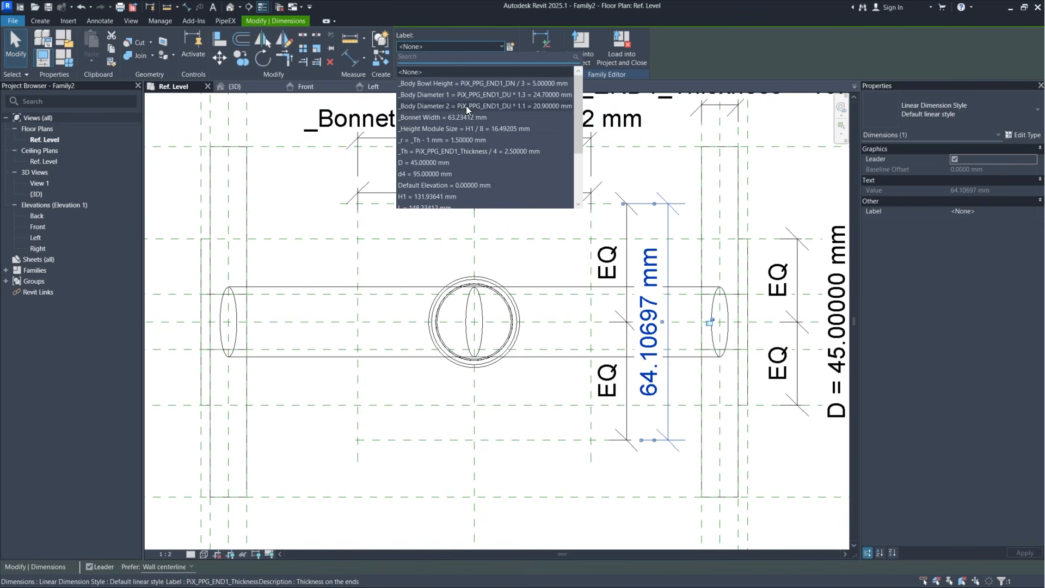
{"action": "left_click", "coordinate": [443, 117]}
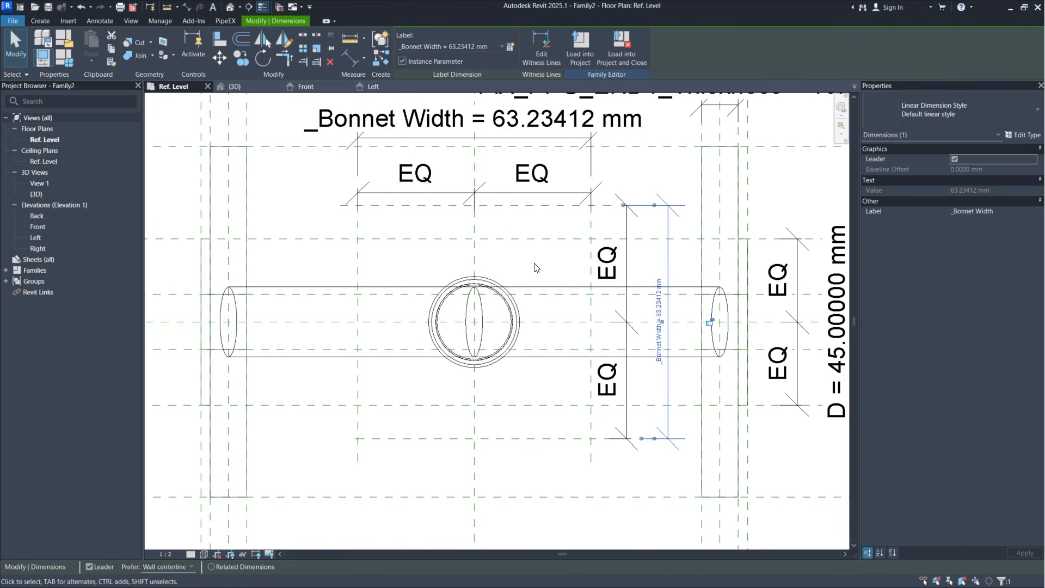
{"action": "left_click", "coordinate": [540, 264]}
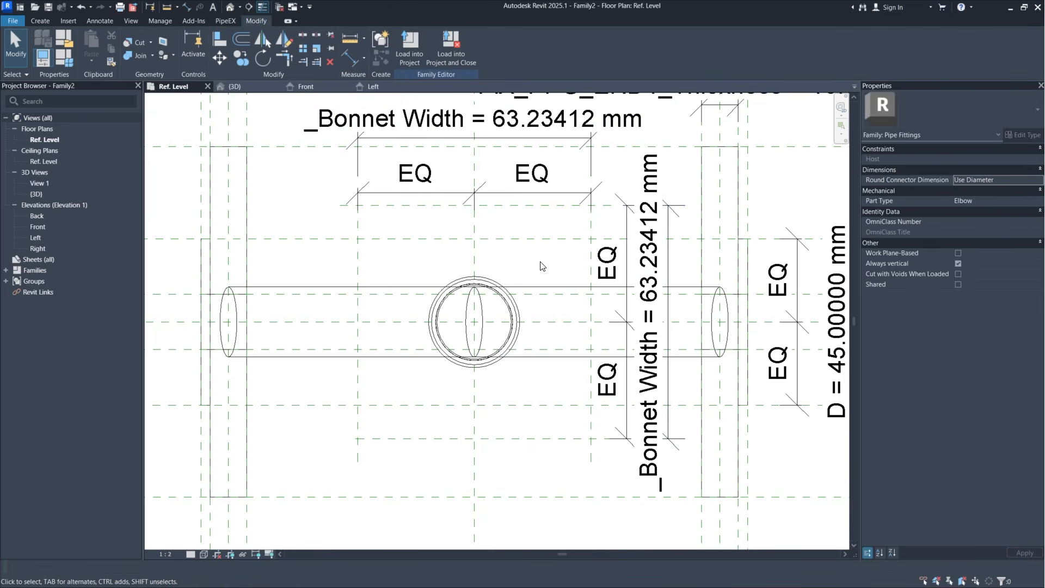
Step: Set the formula of the _Bonnet Width family parameter to _Body Diameter 1*1.3 and apply it
{"action": "left_click", "coordinate": [66, 58]}
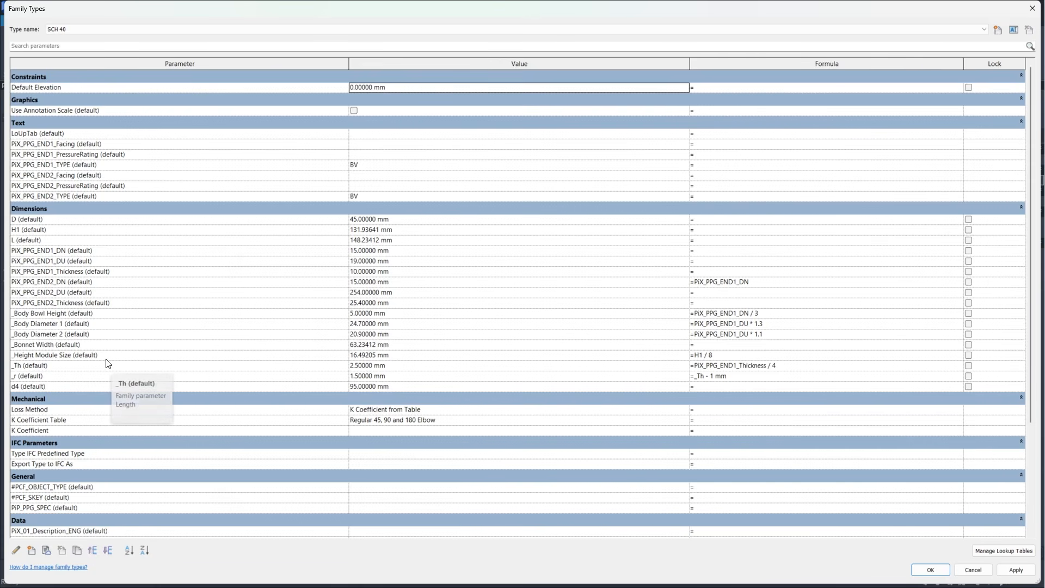
{"action": "left_click", "coordinate": [66, 347]}
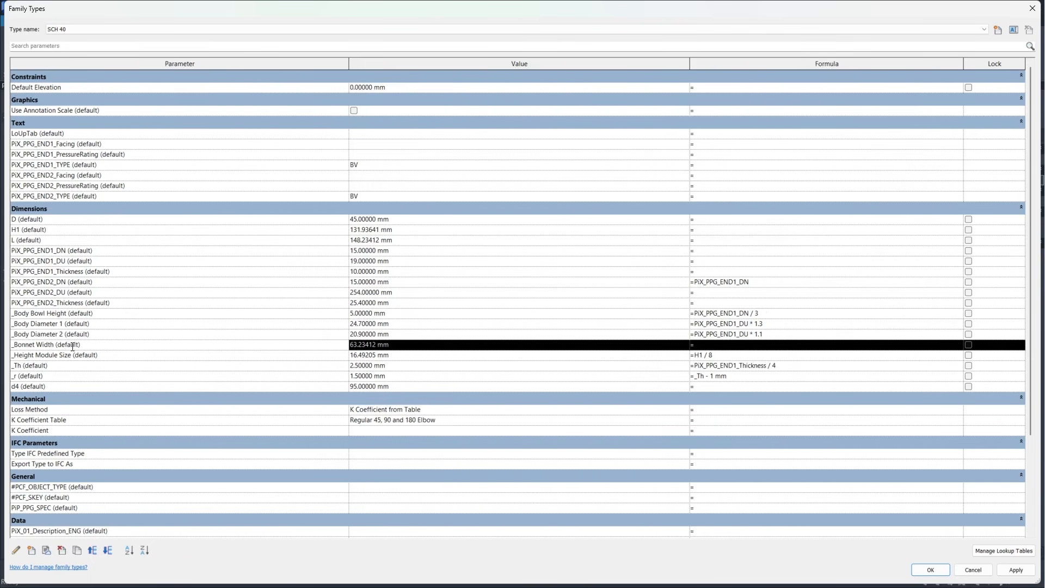
{"action": "left_click", "coordinate": [53, 323]}
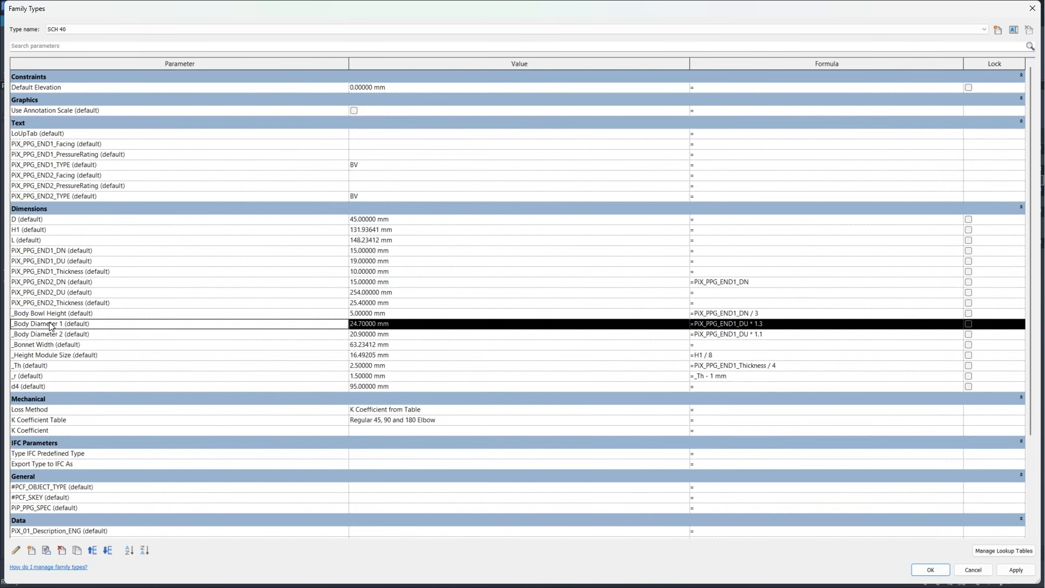
{"action": "left_click", "coordinate": [63, 322]}
{"action": "key", "text": "ctrl+c"}
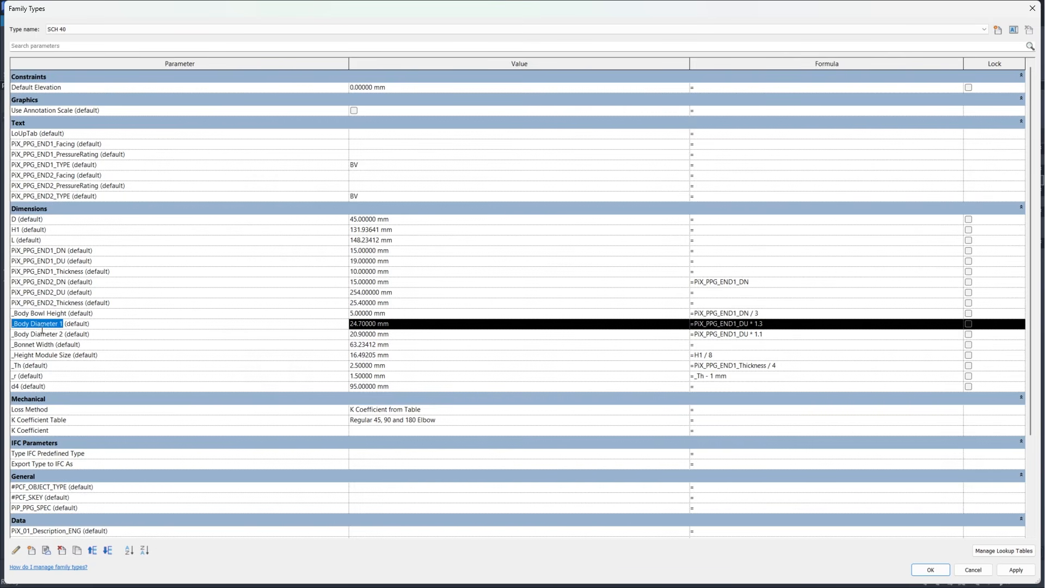
{"action": "left_click", "coordinate": [726, 348]}
{"action": "key", "text": "ctrl+v"}
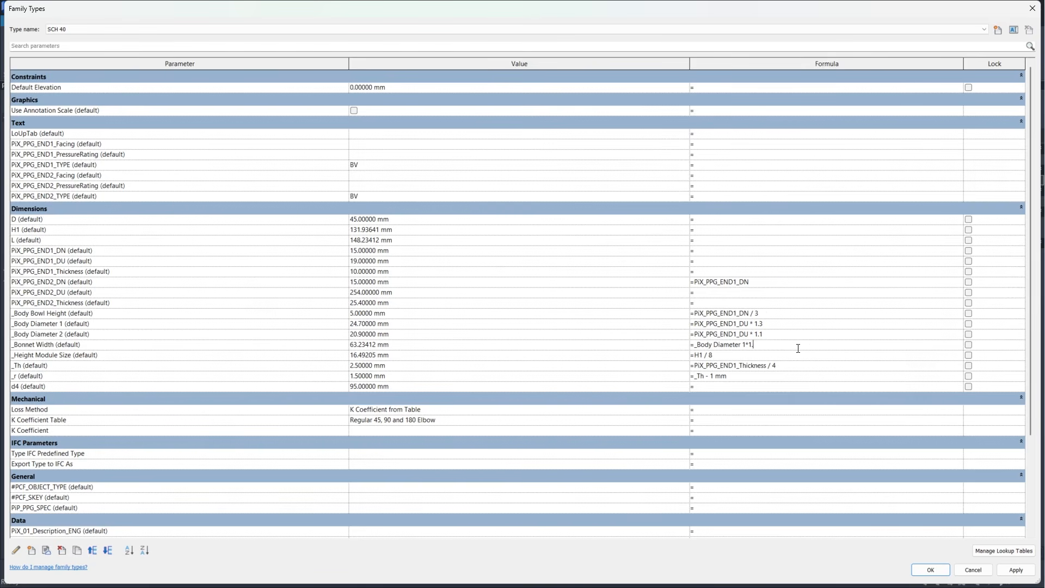
{"action": "type", "text": "*1.3"}
{"action": "left_click", "coordinate": [1016, 570]}
{"action": "left_click", "coordinate": [931, 569]}
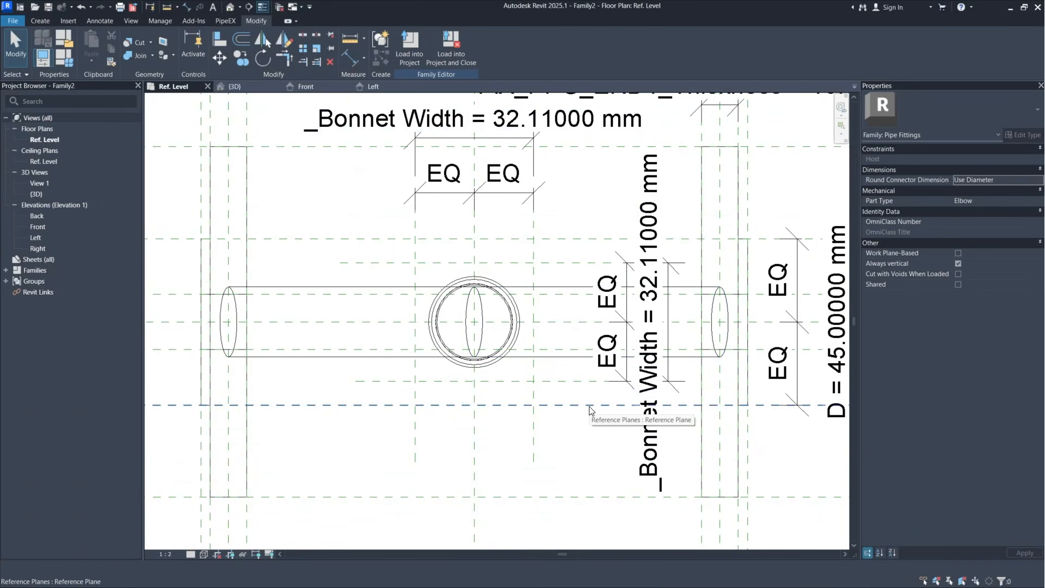
Step: Start an extrusion and sketch a rectangle between opposite intersections of the four _Bonnet Width reference planes around the body
{"action": "scroll", "coordinate": [482, 320], "scroll_direction": "up", "scroll_amount": 2}
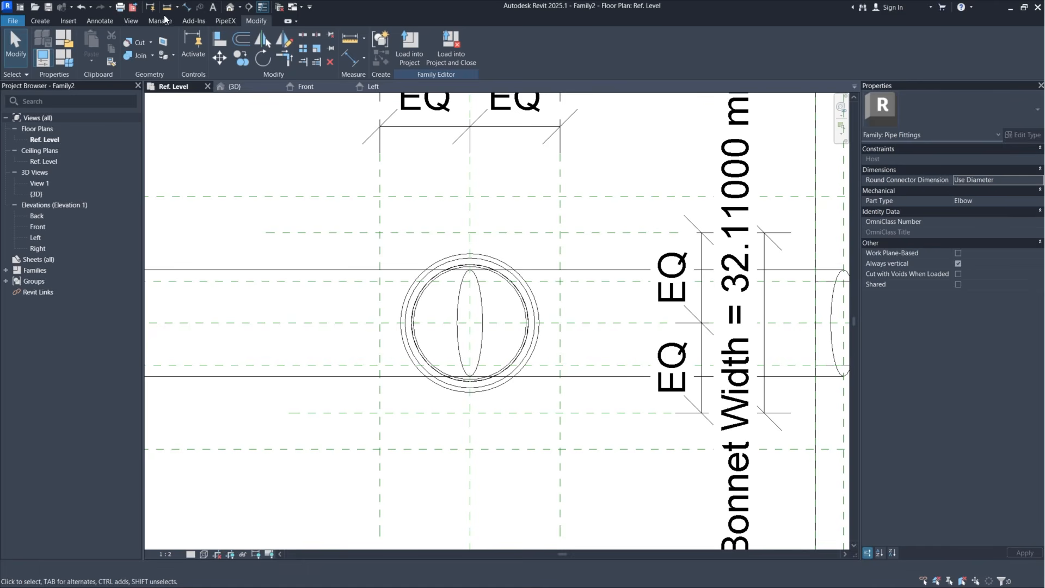
{"action": "left_click", "coordinate": [42, 22]}
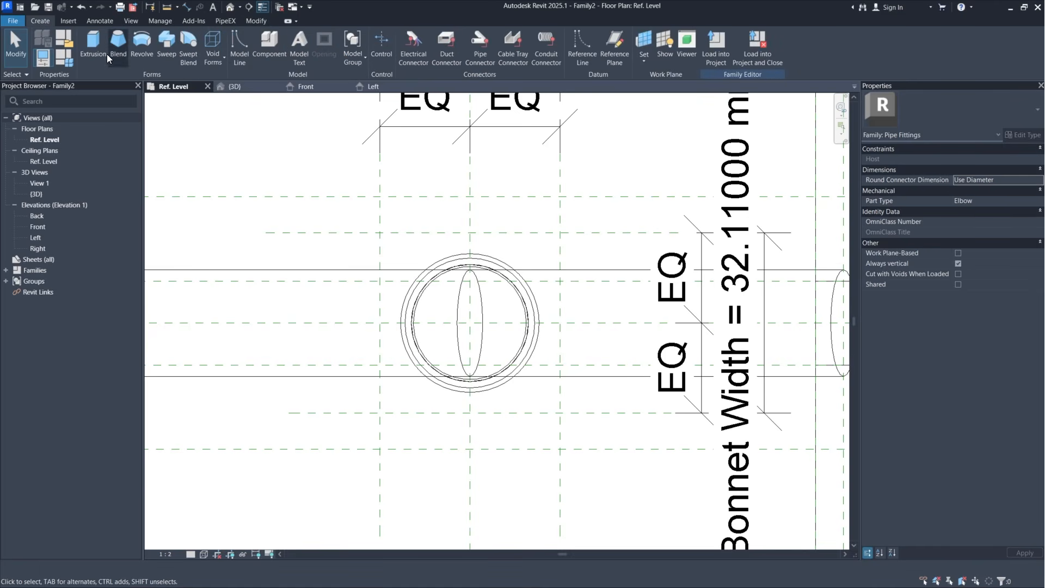
{"action": "left_click", "coordinate": [93, 45]}
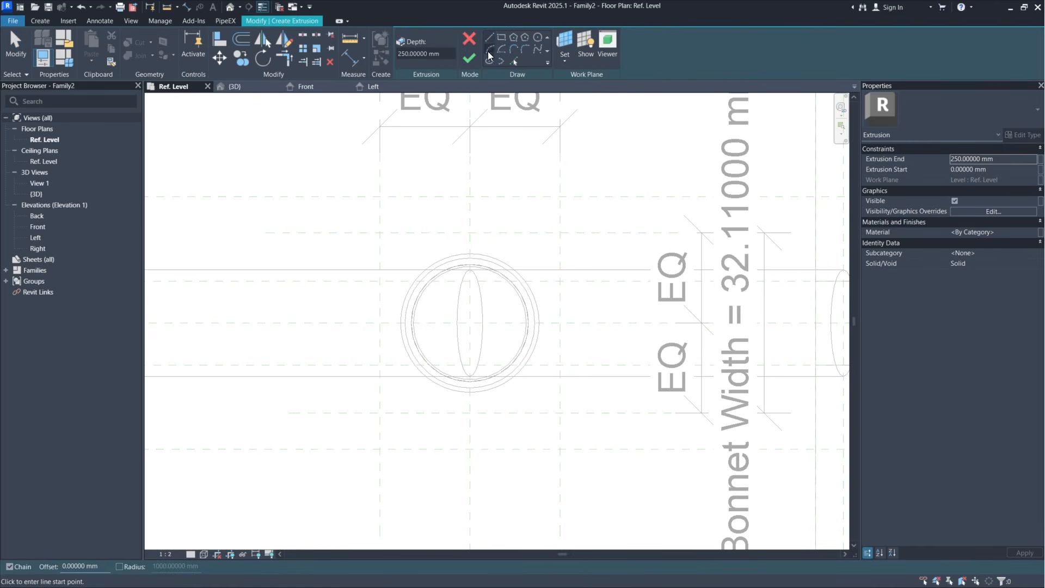
{"action": "left_click", "coordinate": [503, 39]}
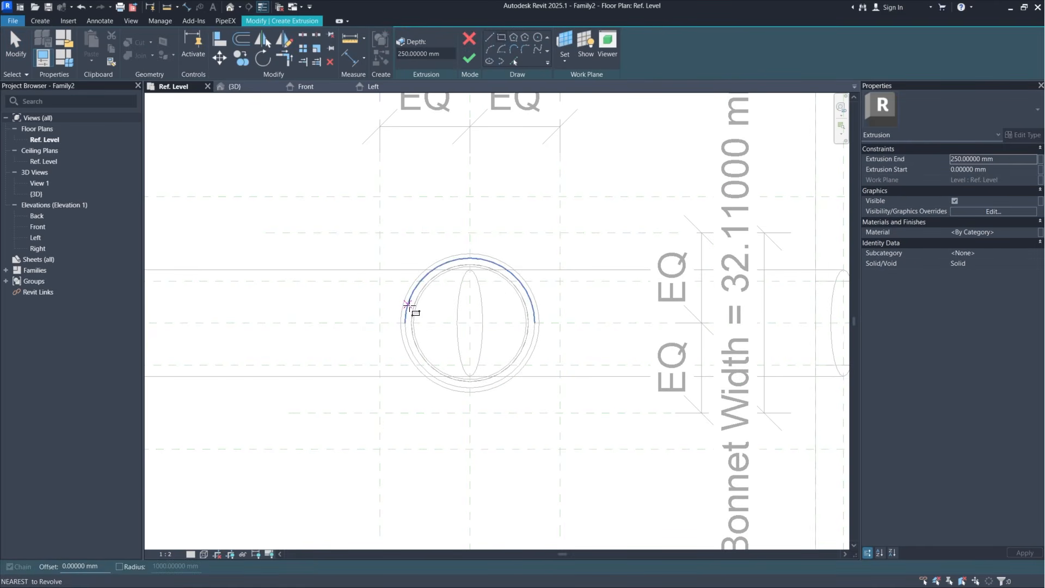
{"action": "left_click", "coordinate": [380, 233]}
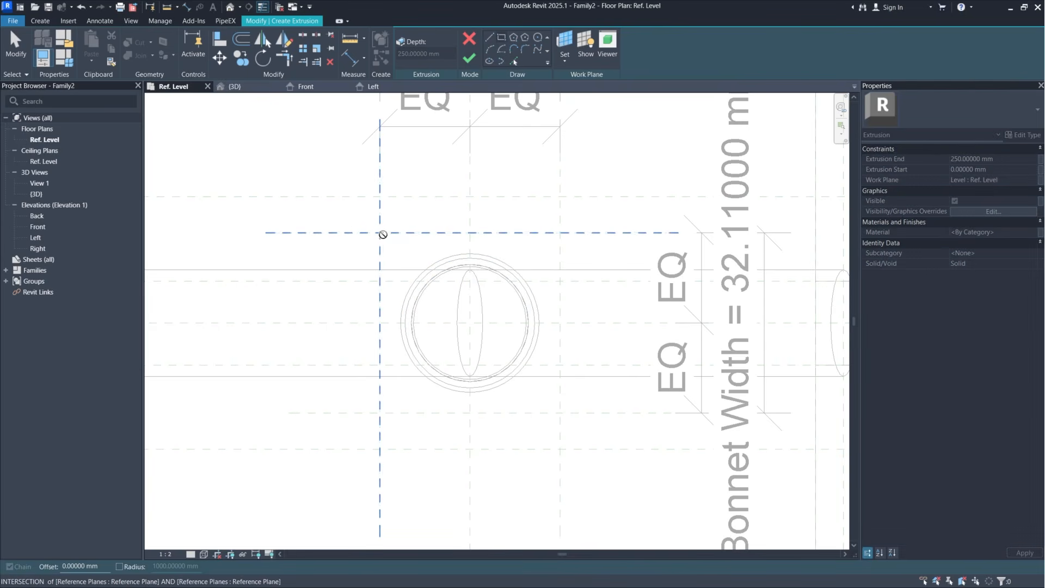
{"action": "left_click", "coordinate": [560, 413]}
Step: Lock all four sides of the sketched rectangle to their reference planes
{"action": "left_click", "coordinate": [457, 249]}
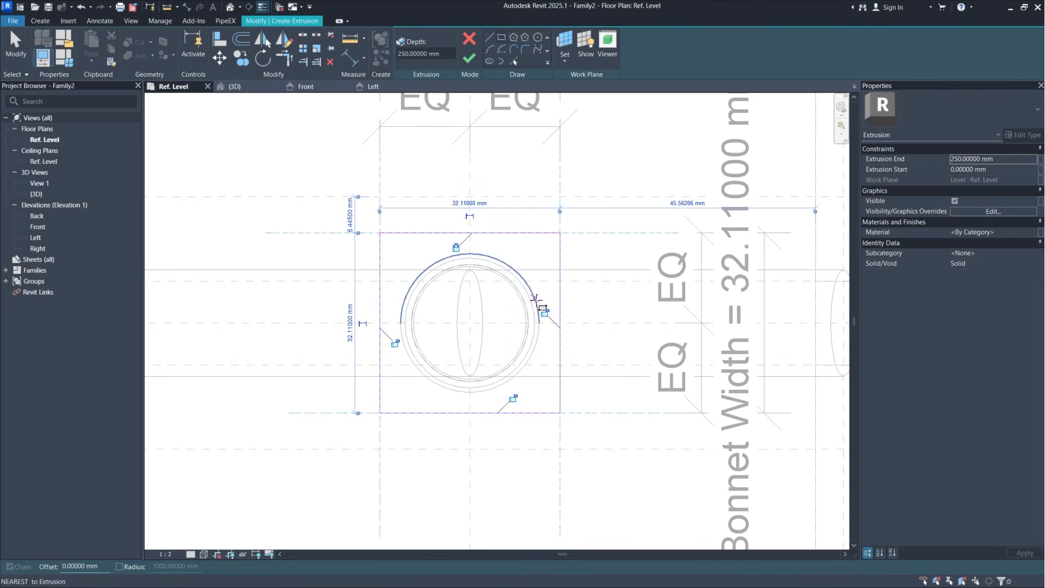
{"action": "left_click", "coordinate": [545, 313]}
{"action": "left_click", "coordinate": [512, 399]}
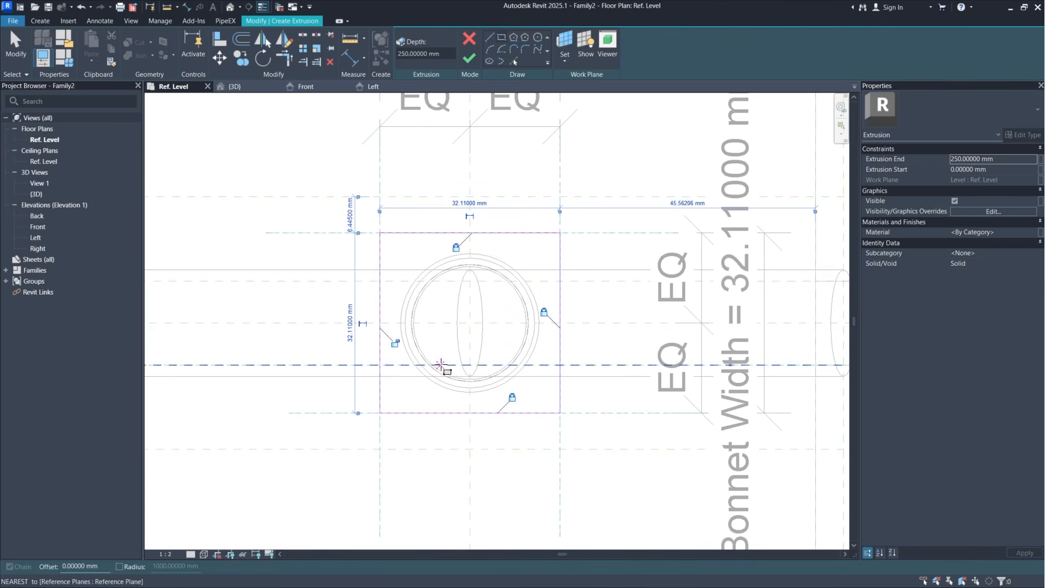
{"action": "left_click", "coordinate": [394, 343]}
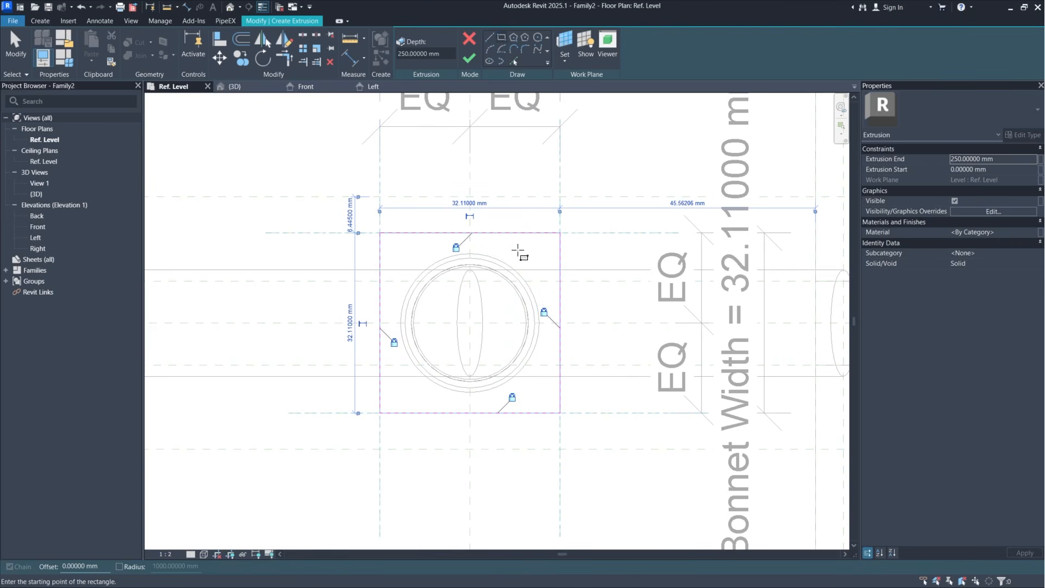
{"action": "left_click", "coordinate": [526, 51]}
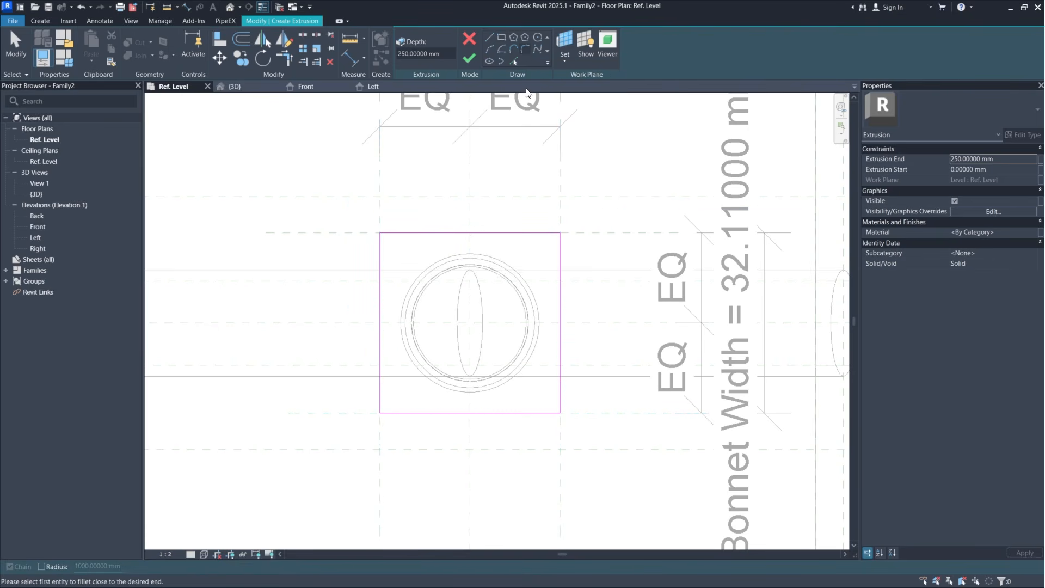
{"action": "scroll", "coordinate": [549, 227], "scroll_direction": "up", "scroll_amount": 2}
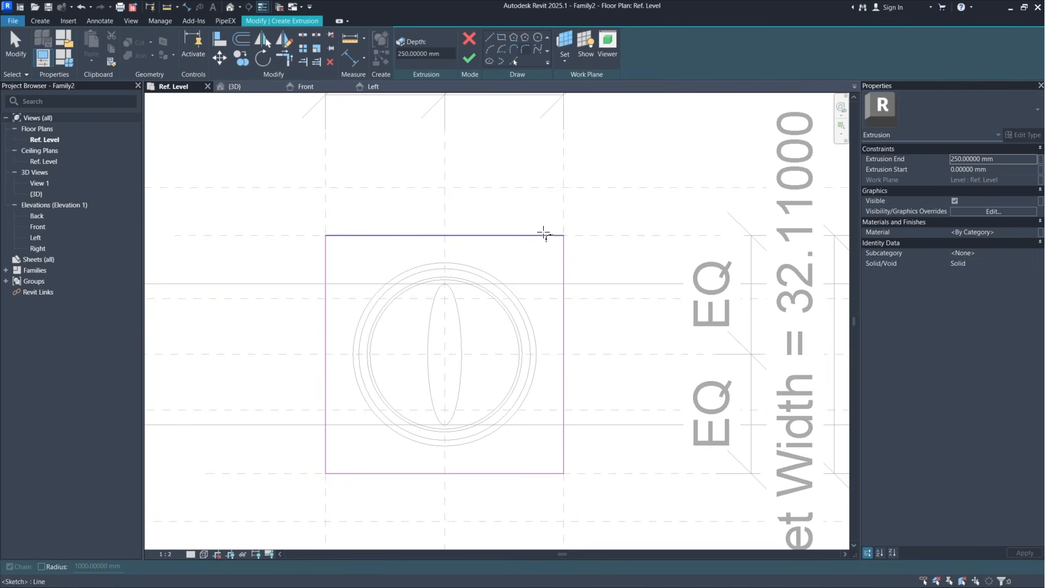
{"action": "left_click", "coordinate": [545, 235]}
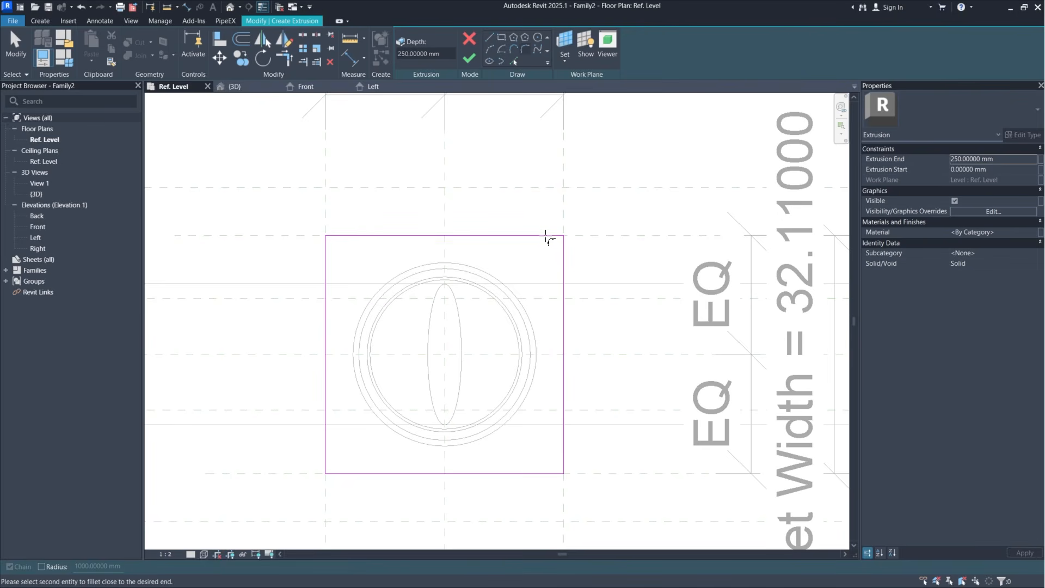
{"action": "key", "text": "Escape"}
{"action": "key", "text": "Escape"}
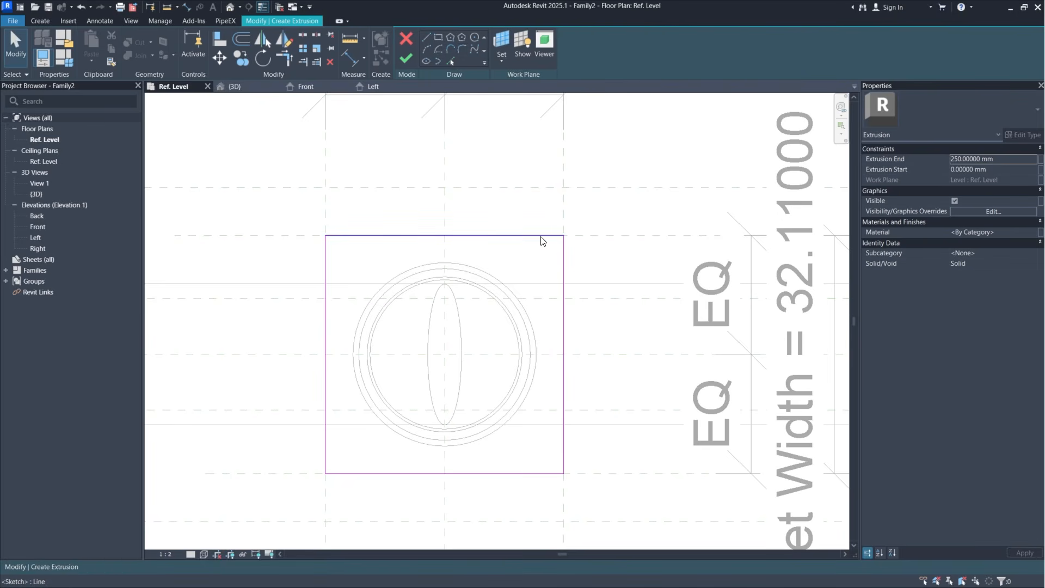
Step: Fillet the upper-right corner of the sketched rectangle with an arc of about 6 mm radius
{"action": "left_click", "coordinate": [462, 49]}
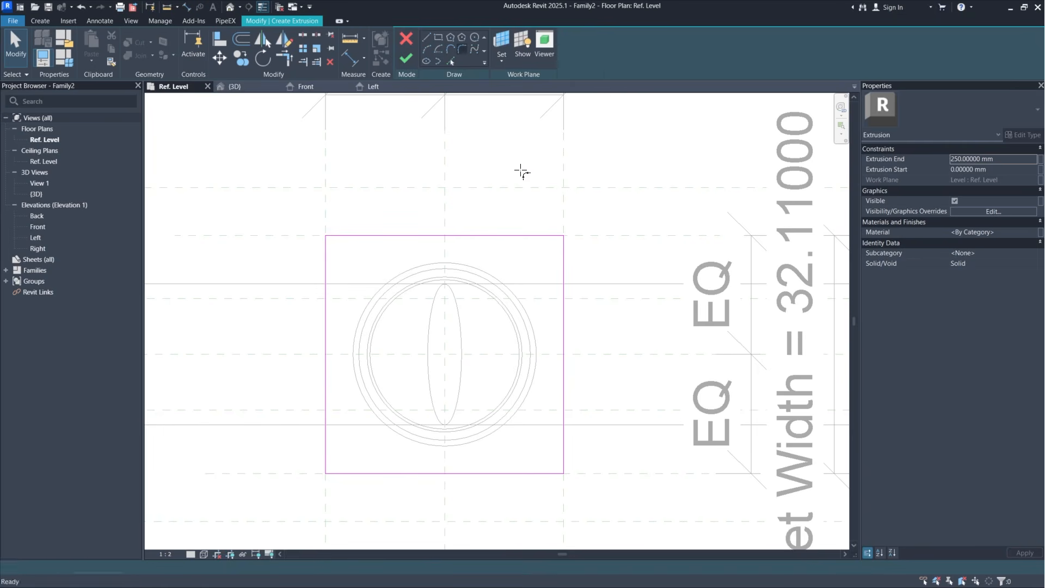
{"action": "left_click", "coordinate": [565, 254]}
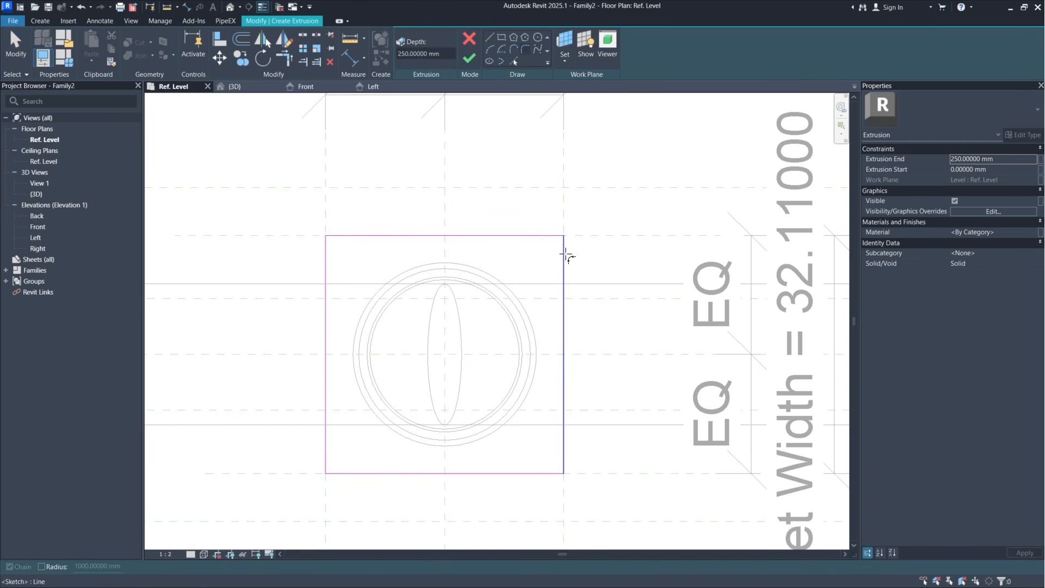
{"action": "left_click", "coordinate": [551, 245]}
{"action": "scroll", "coordinate": [542, 236], "scroll_direction": "up", "scroll_amount": 2}
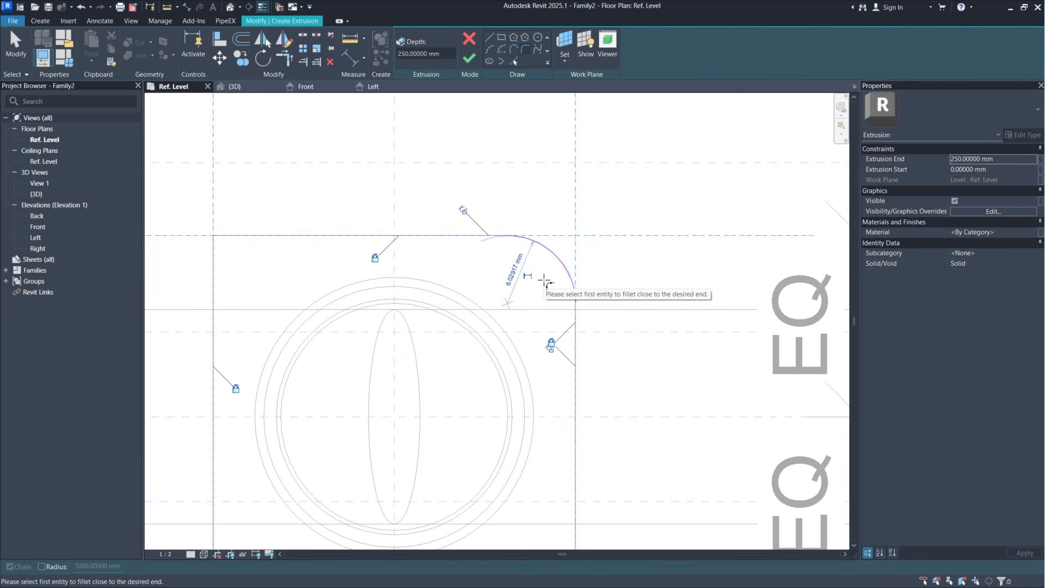
{"action": "key", "text": "Escape"}
{"action": "key", "text": "Escape"}
Step: Make the corner fillet's temporary radius dimension permanent and set the view scale to 1:1
{"action": "left_click", "coordinate": [549, 255]}
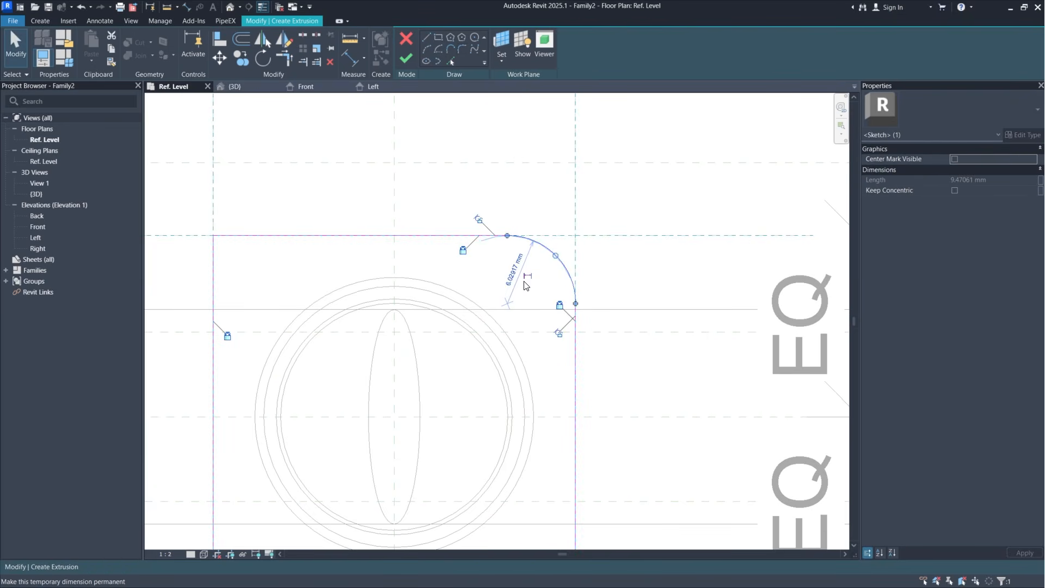
{"action": "left_click", "coordinate": [529, 277]}
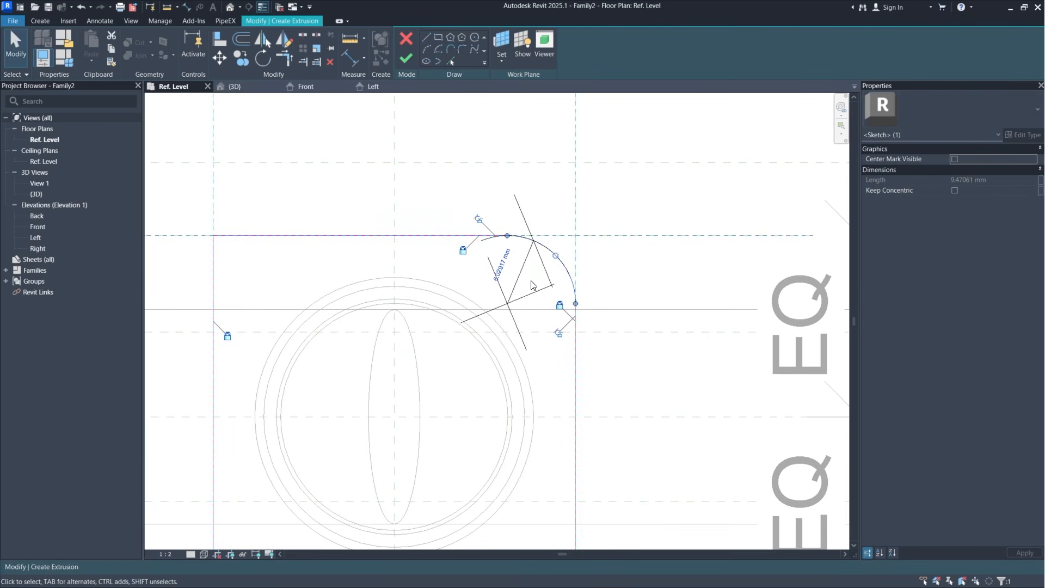
{"action": "left_click", "coordinate": [650, 253]}
{"action": "scroll", "coordinate": [664, 292], "scroll_direction": "down", "scroll_amount": 2}
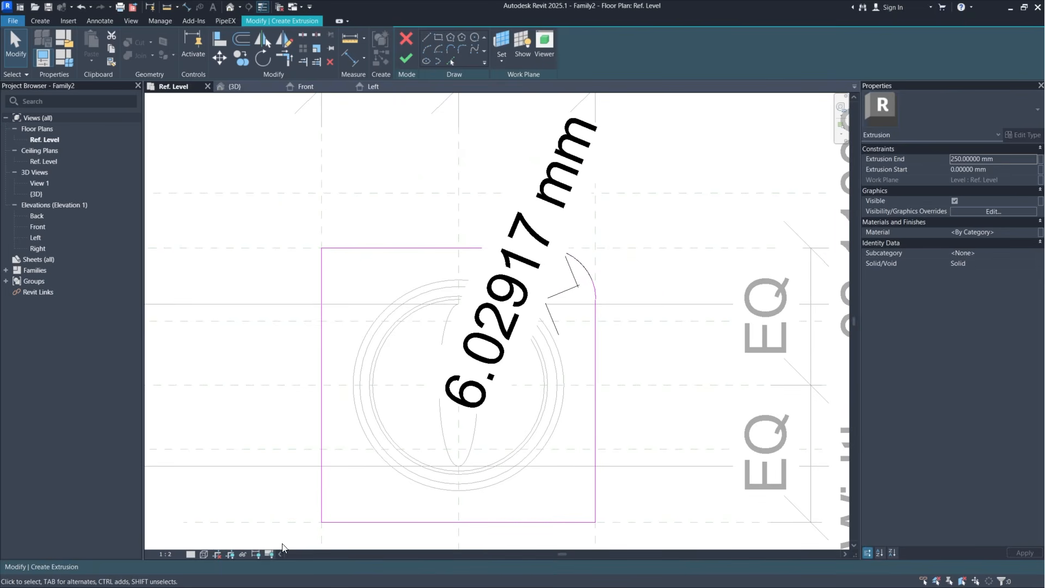
{"action": "left_click", "coordinate": [166, 553]}
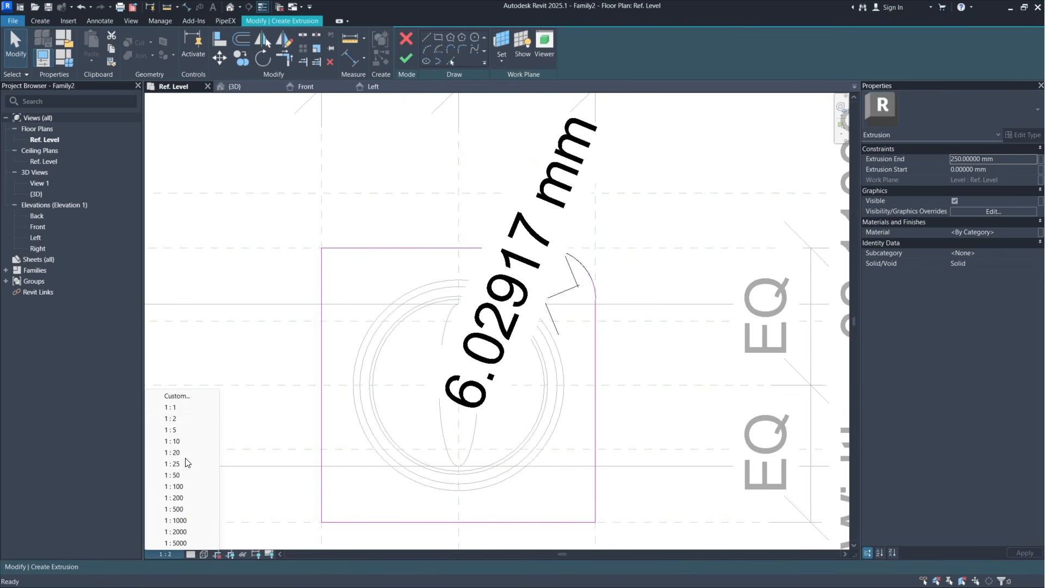
{"action": "left_click", "coordinate": [192, 413]}
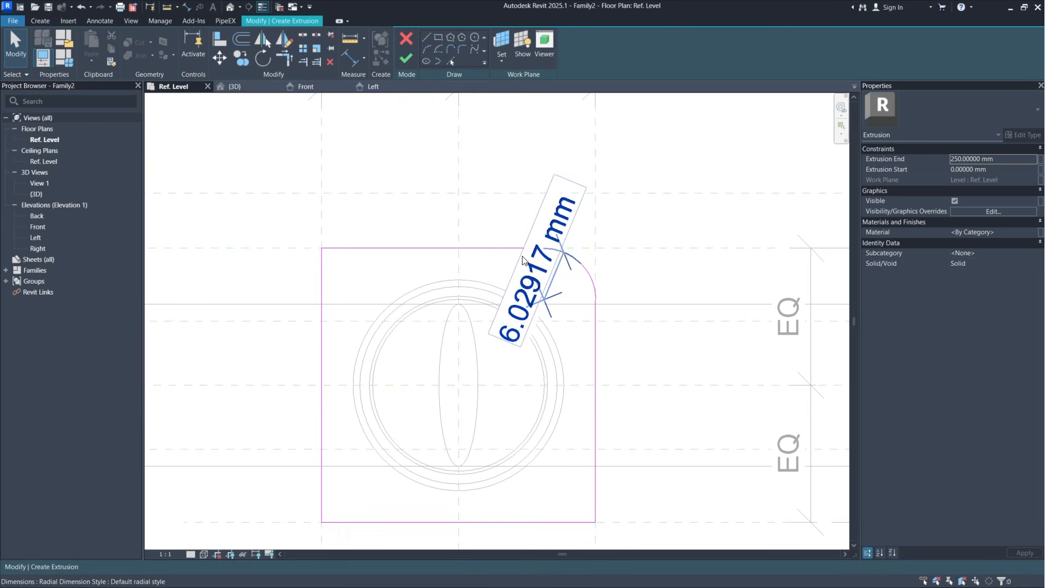
Step: Fillet the upper-left corner of the bonnet sketch with an arc of about 7.2 mm radius and make its radius dimension permanent
{"action": "middle_click_drag", "start_coordinate": [466, 139], "coordinate": [488, 108]}
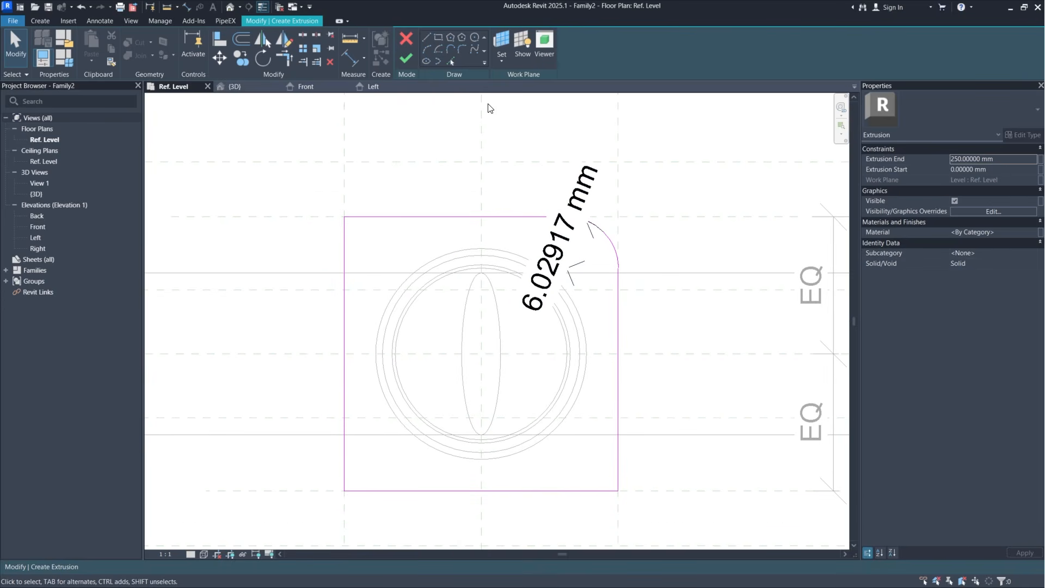
{"action": "left_click", "coordinate": [456, 47]}
{"action": "left_click", "coordinate": [357, 217]}
{"action": "left_click", "coordinate": [346, 233]}
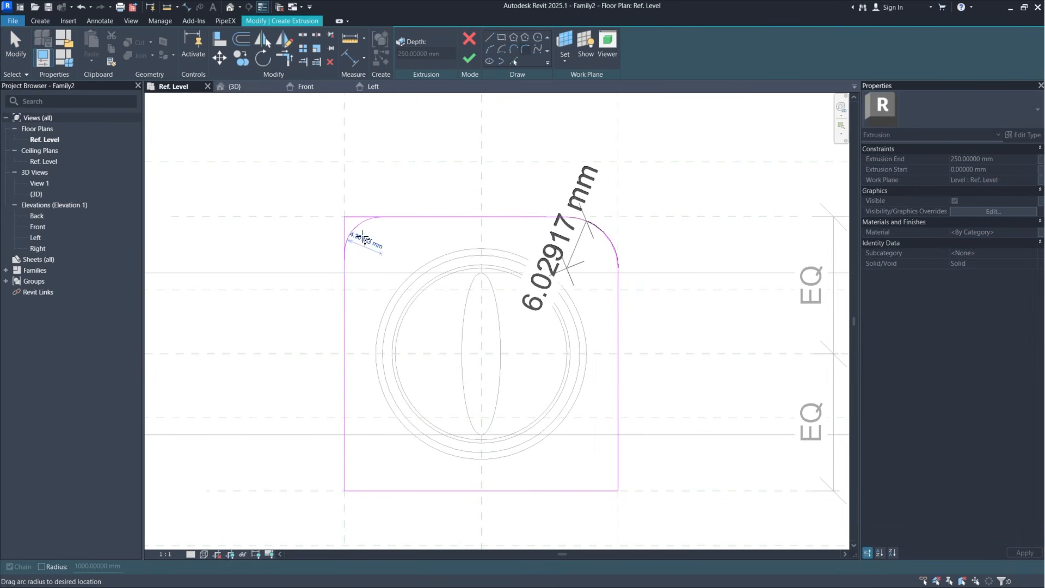
{"action": "left_click", "coordinate": [364, 235]}
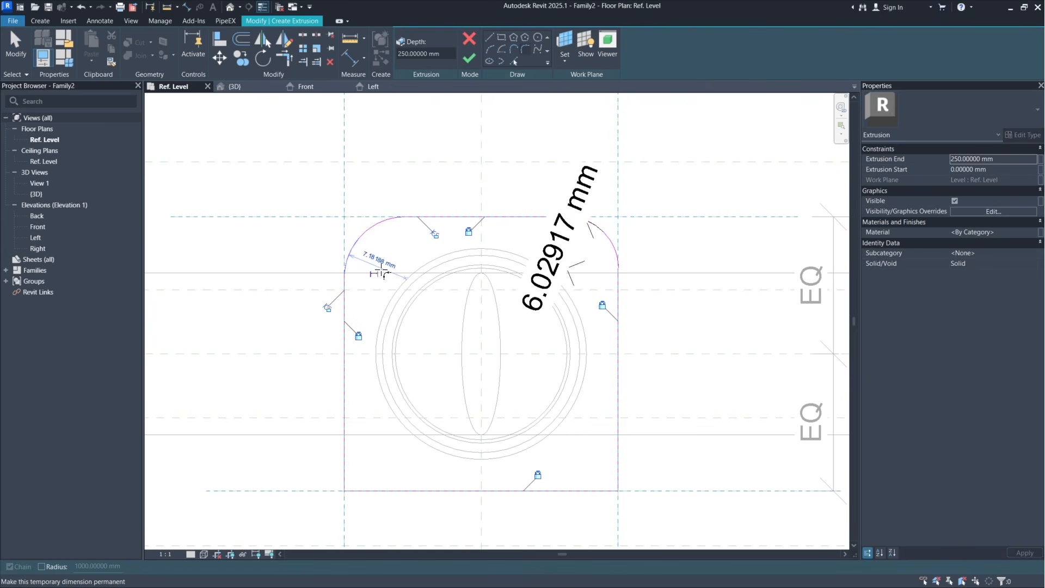
{"action": "left_click", "coordinate": [378, 272]}
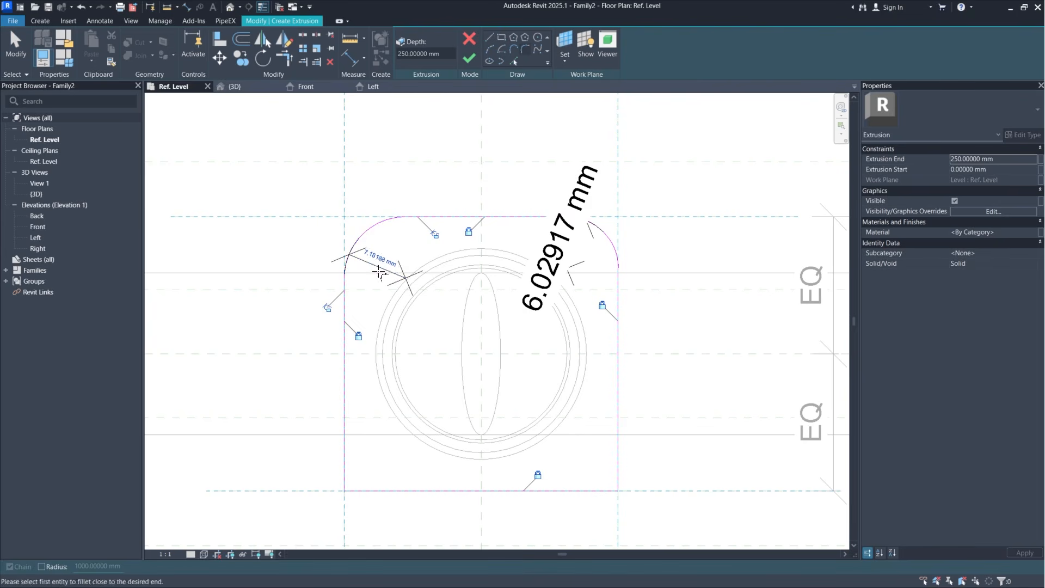
Step: Fillet the lower-left corner of the bonnet sketch with an arc of about 6.9 mm radius and make its radius dimension permanent
{"action": "left_click", "coordinate": [344, 469]}
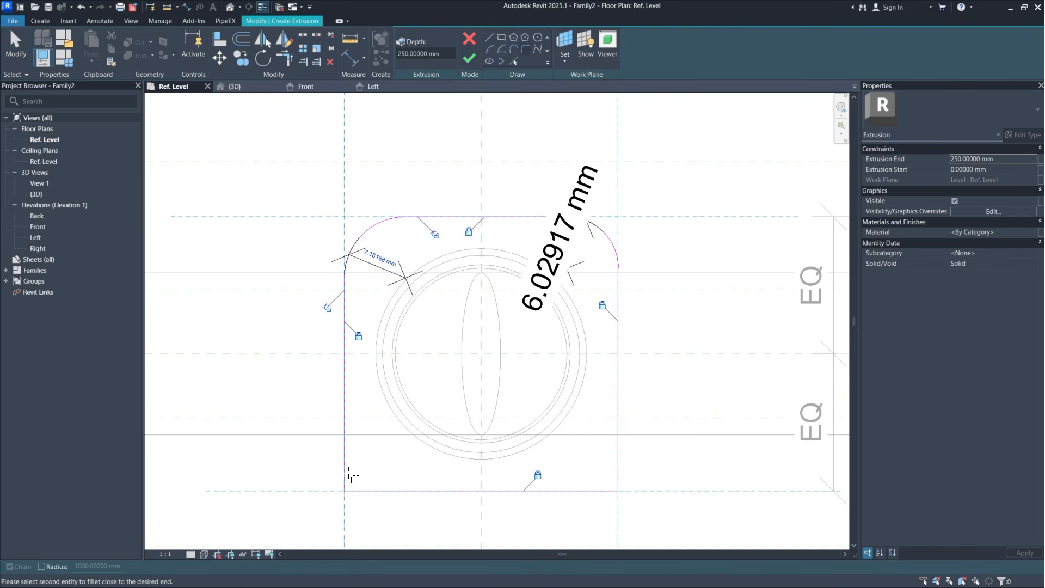
{"action": "left_click", "coordinate": [359, 490]}
{"action": "left_click", "coordinate": [364, 477]}
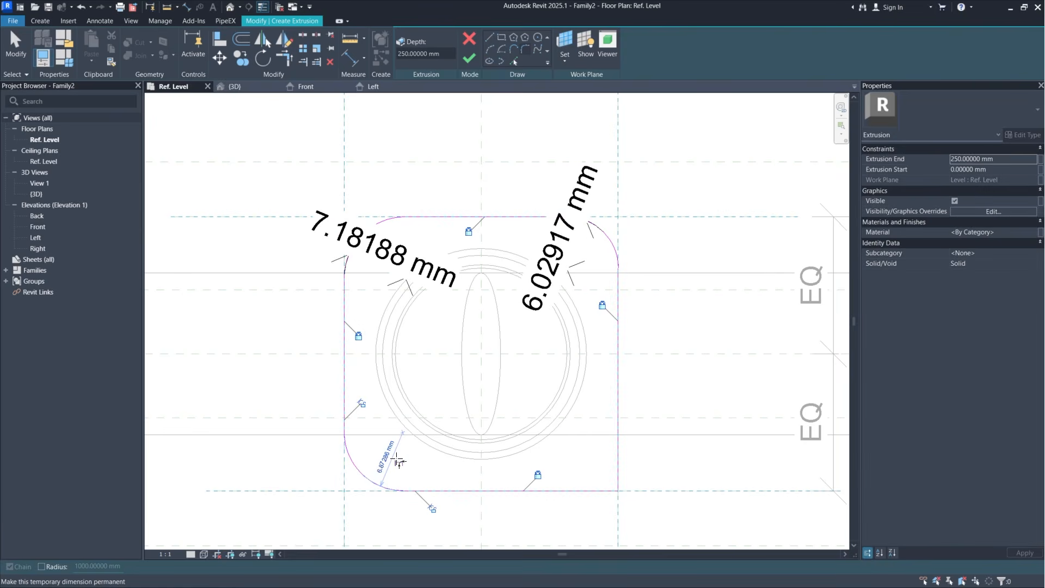
{"action": "left_click", "coordinate": [398, 462]}
Step: Fillet the lower-right corner of the bonnet sketch with an arc of about 9.2 mm radius and make its radius dimension permanent
{"action": "left_click", "coordinate": [586, 490]}
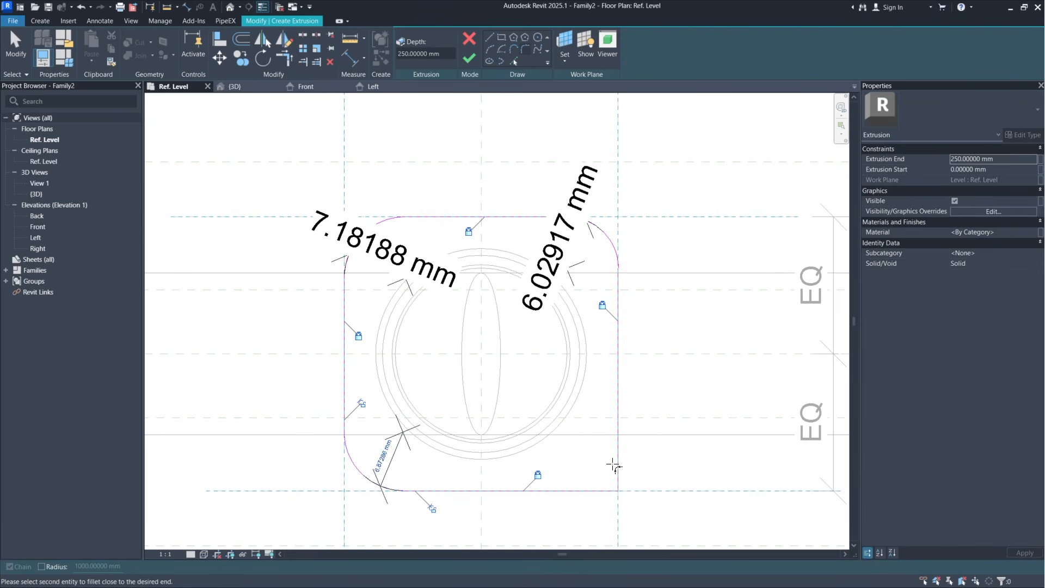
{"action": "left_click", "coordinate": [614, 466]}
{"action": "left_click", "coordinate": [617, 464]}
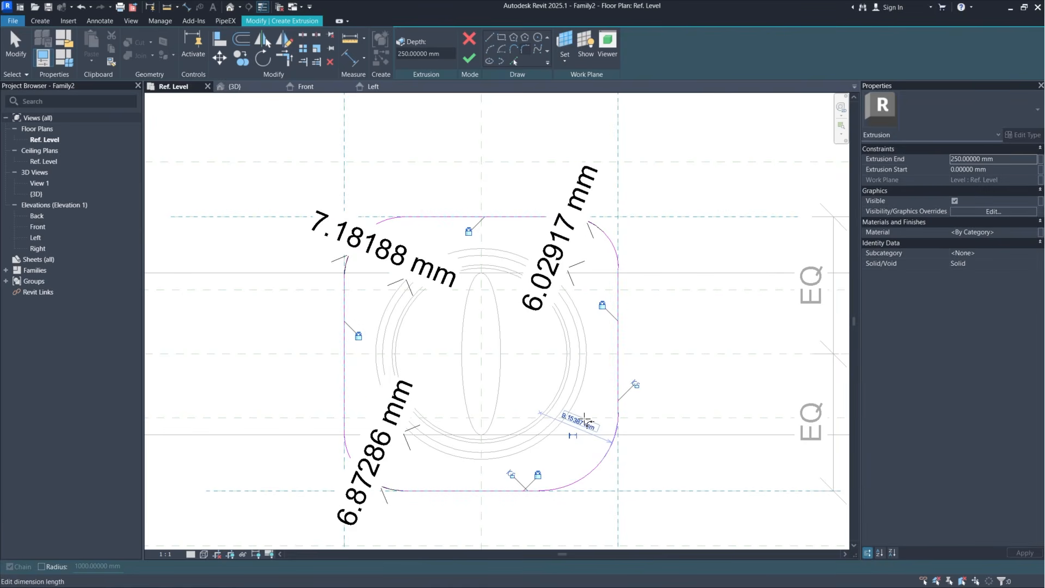
{"action": "left_click", "coordinate": [573, 436]}
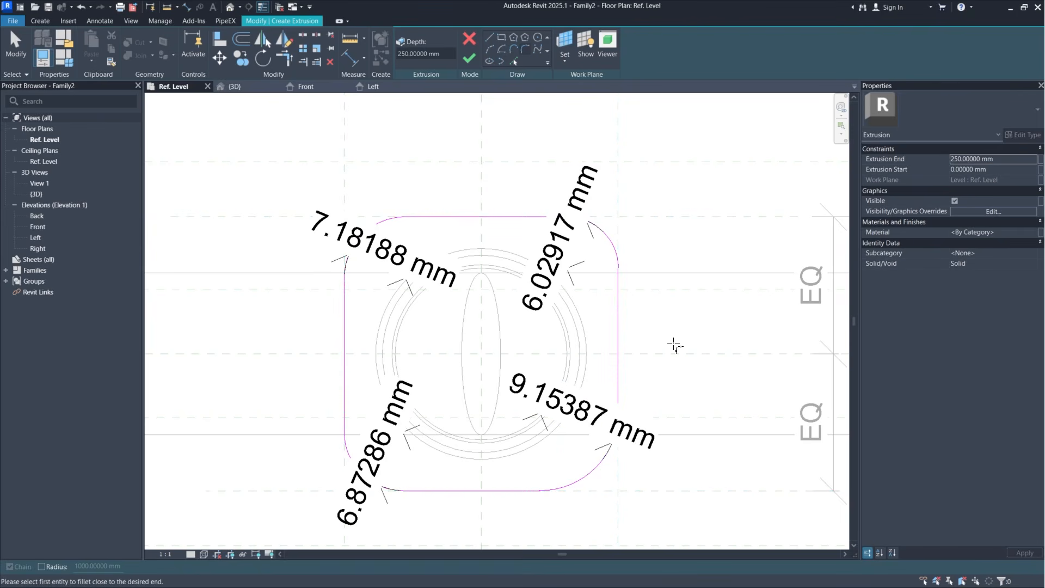
Step: Label all four corner radius dimensions with a new instance family parameter named _Bonnet Radius
{"action": "left_click", "coordinate": [589, 418]}
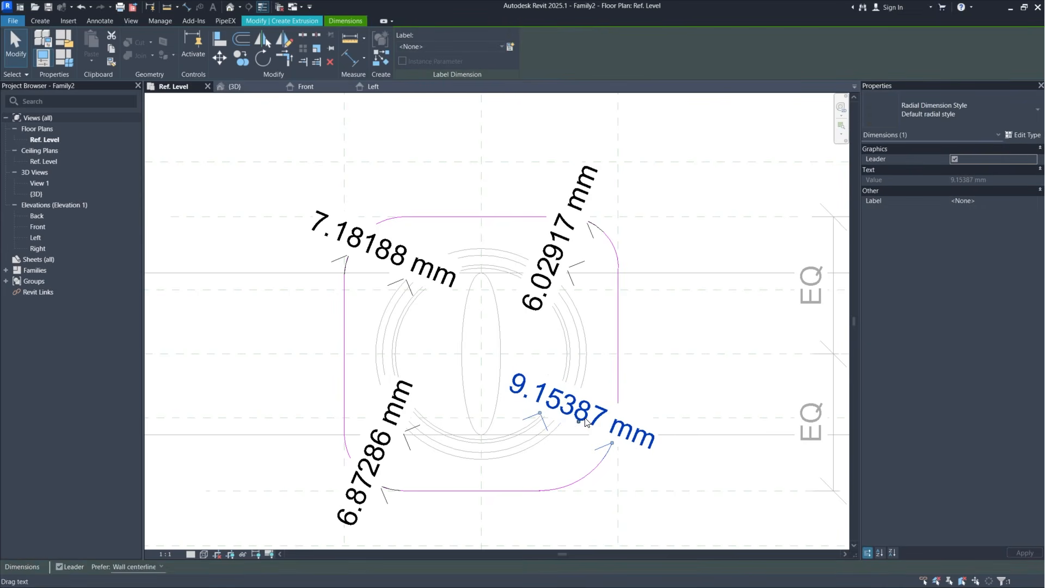
{"action": "left_click", "coordinate": [550, 256], "text": "ctrl"}
{"action": "left_click", "coordinate": [415, 262], "text": "ctrl"}
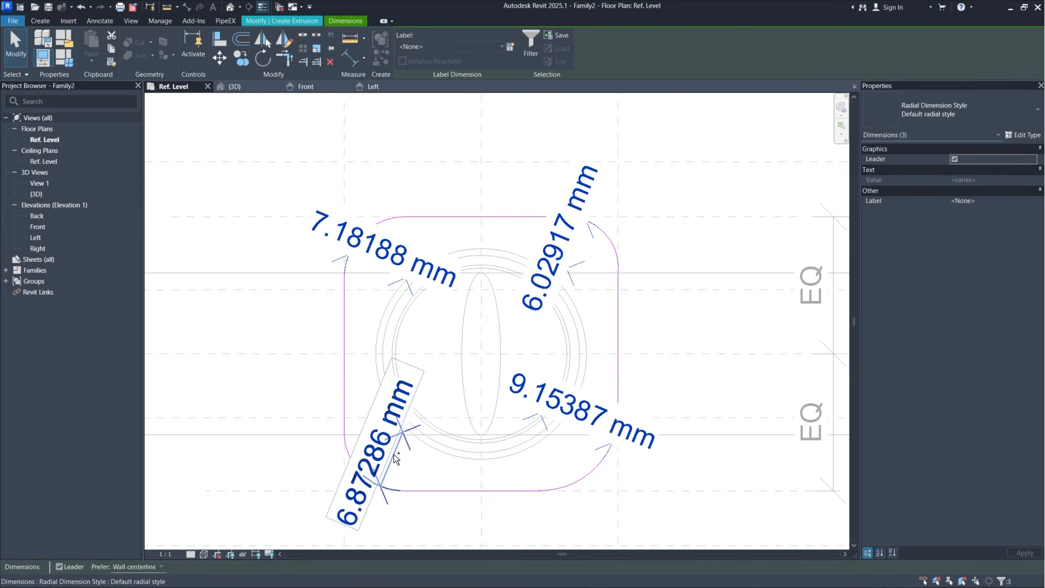
{"action": "left_click", "coordinate": [394, 454], "text": "ctrl"}
{"action": "left_click", "coordinate": [511, 48]}
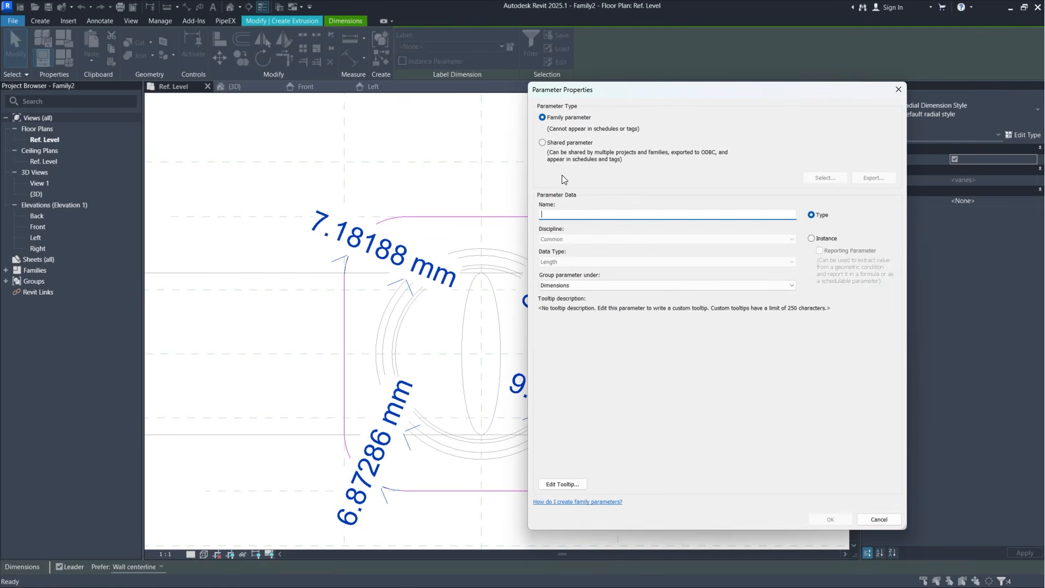
{"action": "type", "text": "_Bonnet Radius"}
{"action": "left_click", "coordinate": [811, 239]}
{"action": "left_click", "coordinate": [830, 520]}
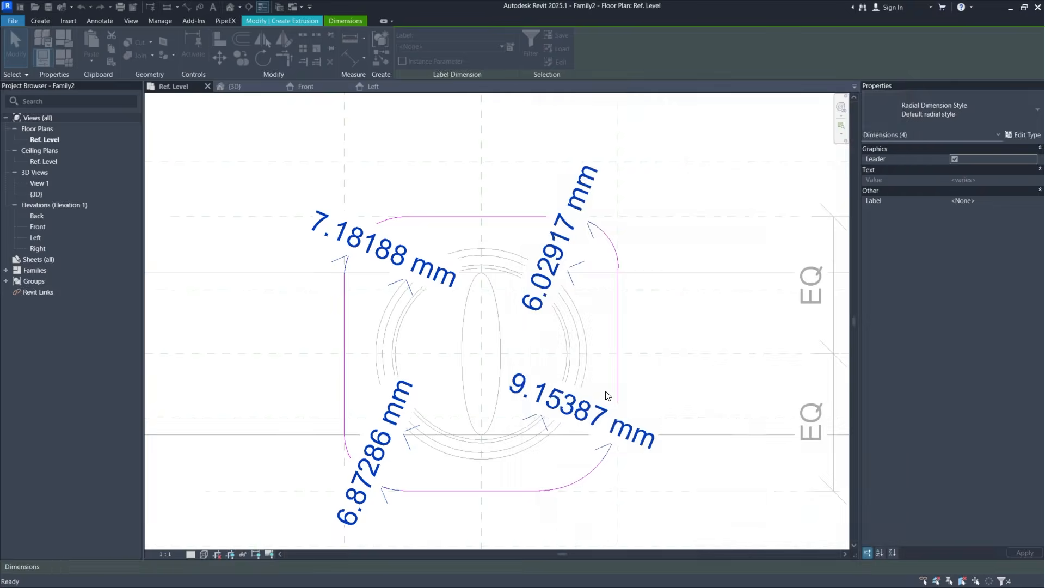
{"action": "key", "text": "Escape"}
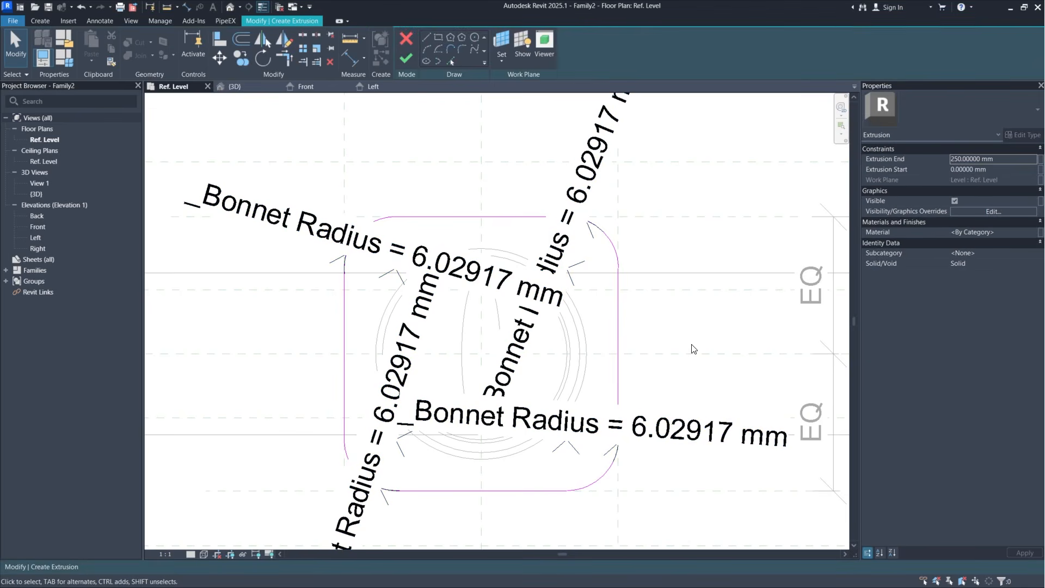
Step: Set the _Bonnet Radius formula to _Bonnet Width / 10 in the family types and finish the extrusion sketch
{"action": "left_click", "coordinate": [58, 57]}
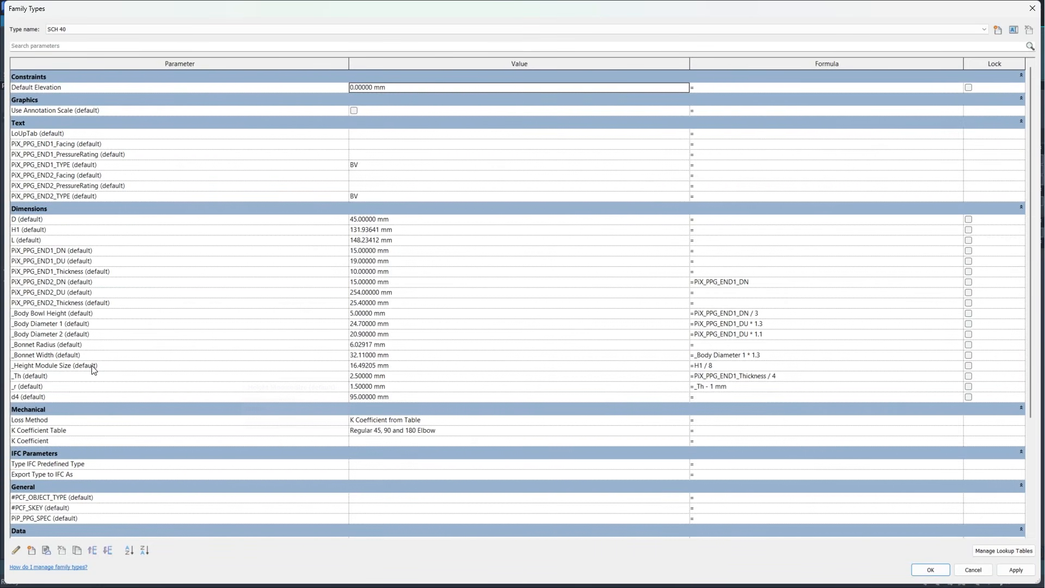
{"action": "left_click", "coordinate": [59, 355]}
{"action": "left_click", "coordinate": [55, 355]}
{"action": "key", "text": "ctrl+c"}
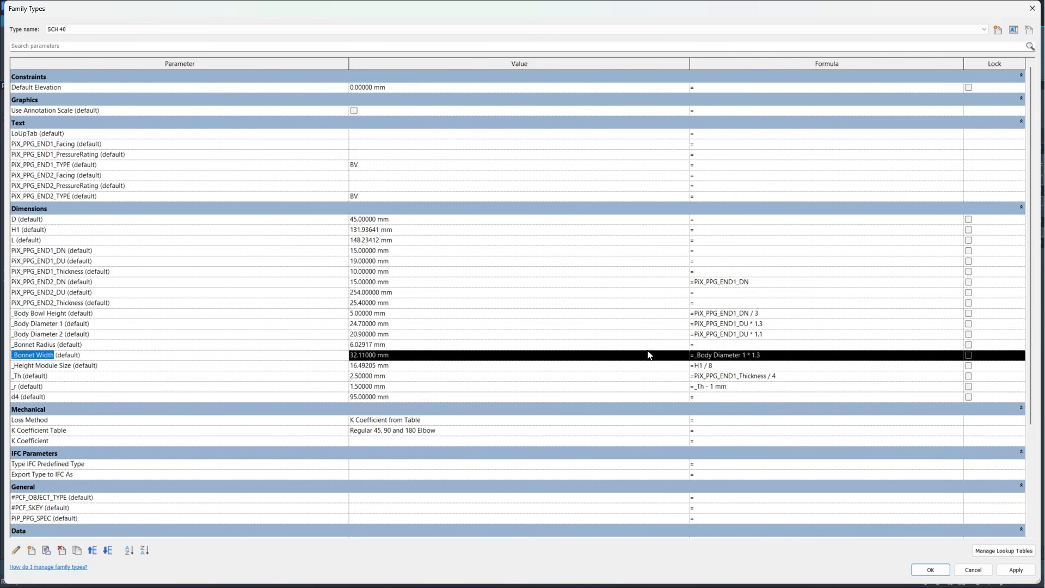
{"action": "left_click", "coordinate": [709, 345]}
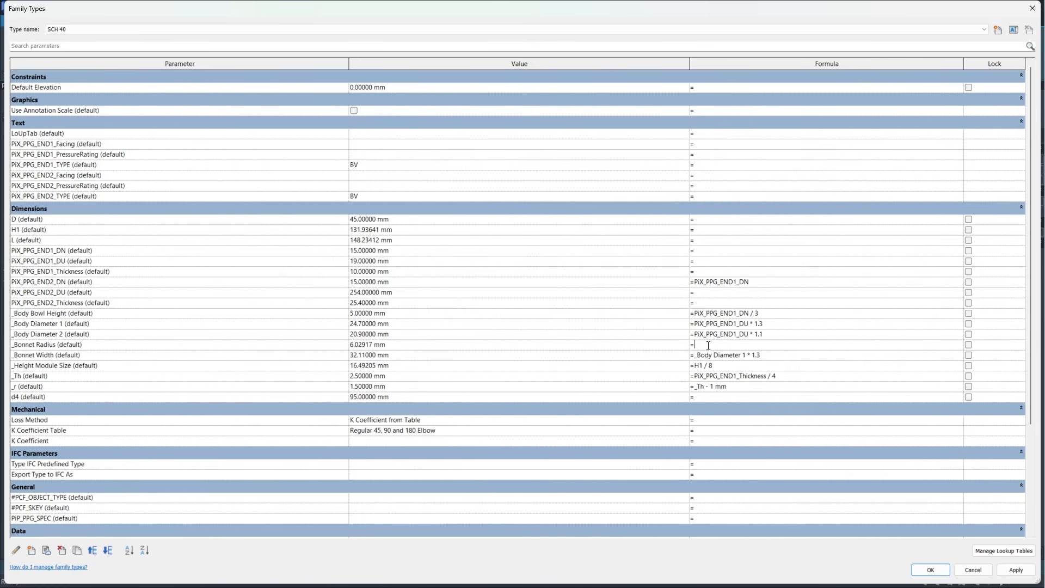
{"action": "key", "text": "ctrl+v"}
{"action": "left_click", "coordinate": [1006, 570]}
{"action": "left_click", "coordinate": [933, 570]}
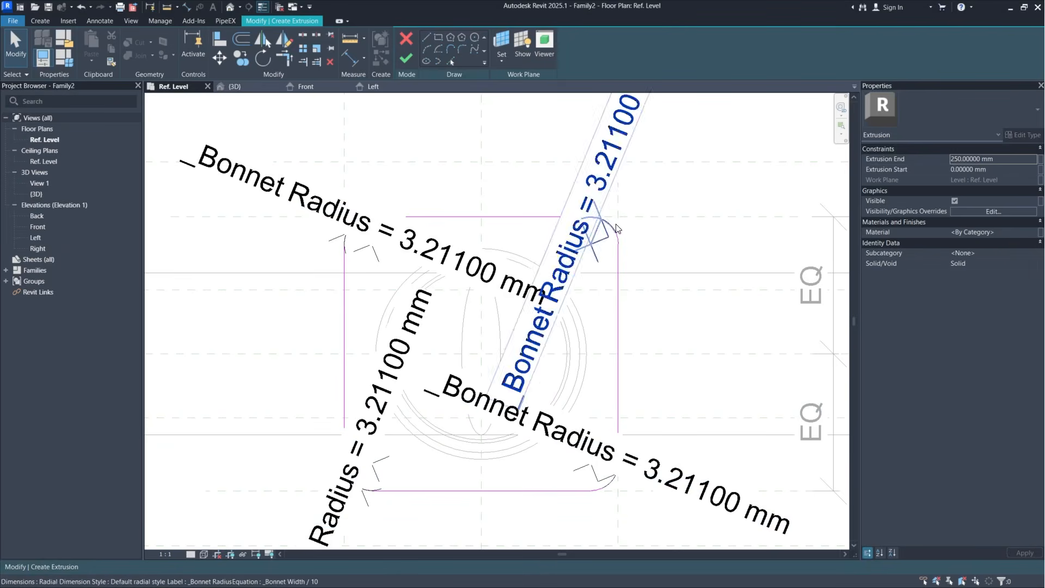
{"action": "left_click", "coordinate": [405, 59]}
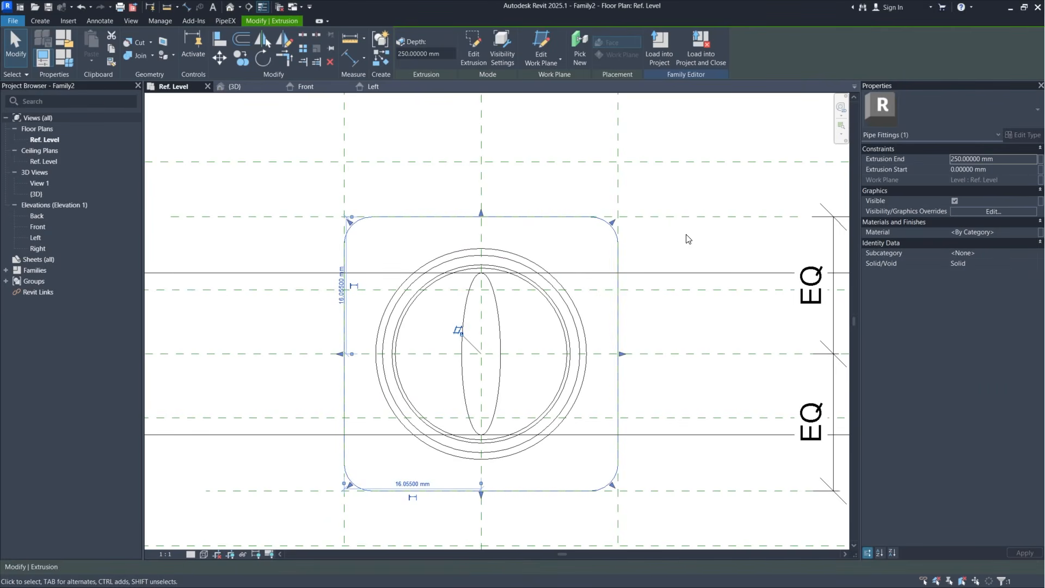
Step: In the Front elevation, lower the top face of the bonnet extrusion to an extrusion end of about 41.3 mm
{"action": "left_click", "coordinate": [304, 88]}
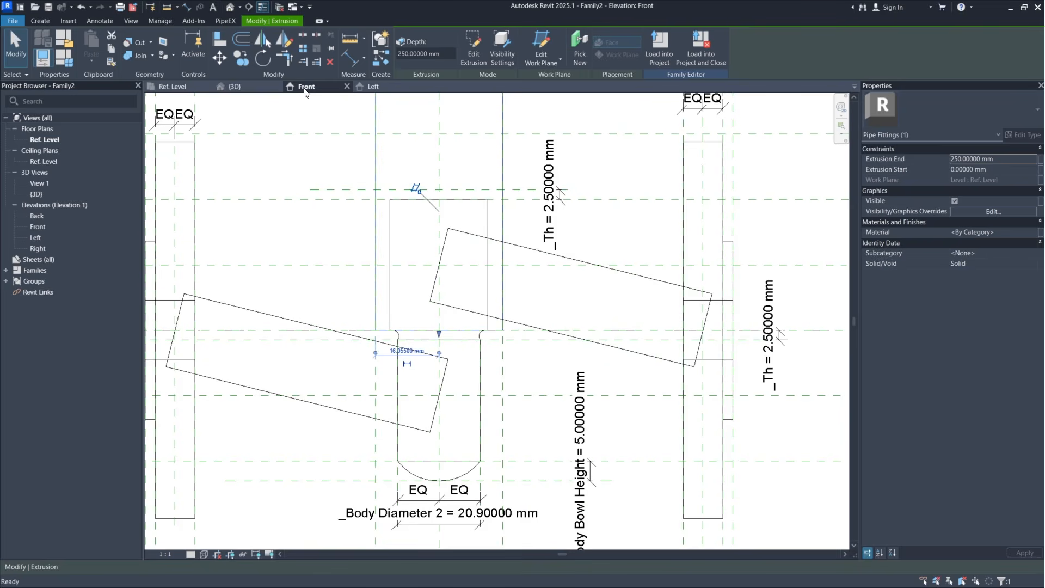
{"action": "left_click", "coordinate": [514, 160]}
{"action": "middle_click_drag", "start_coordinate": [514, 161], "coordinate": [522, 179]}
{"action": "scroll", "coordinate": [511, 173], "scroll_direction": "down", "scroll_amount": 2}
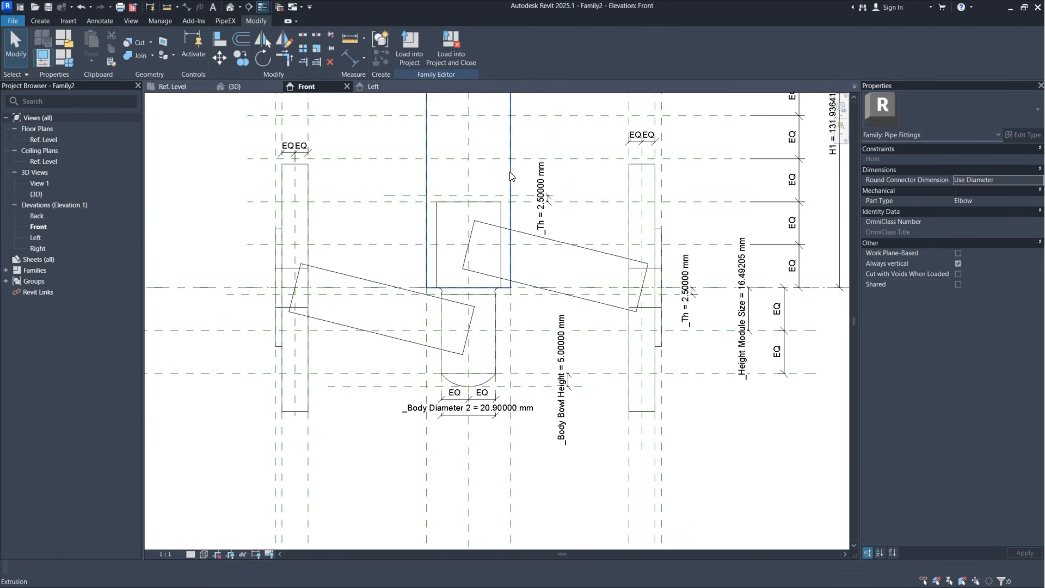
{"action": "left_click", "coordinate": [511, 173]}
{"action": "middle_click_drag", "start_coordinate": [482, 108], "coordinate": [563, 213]}
{"action": "scroll", "coordinate": [502, 169], "scroll_direction": "down", "scroll_amount": 1}
{"action": "middle_click_drag", "start_coordinate": [518, 158], "coordinate": [527, 215]}
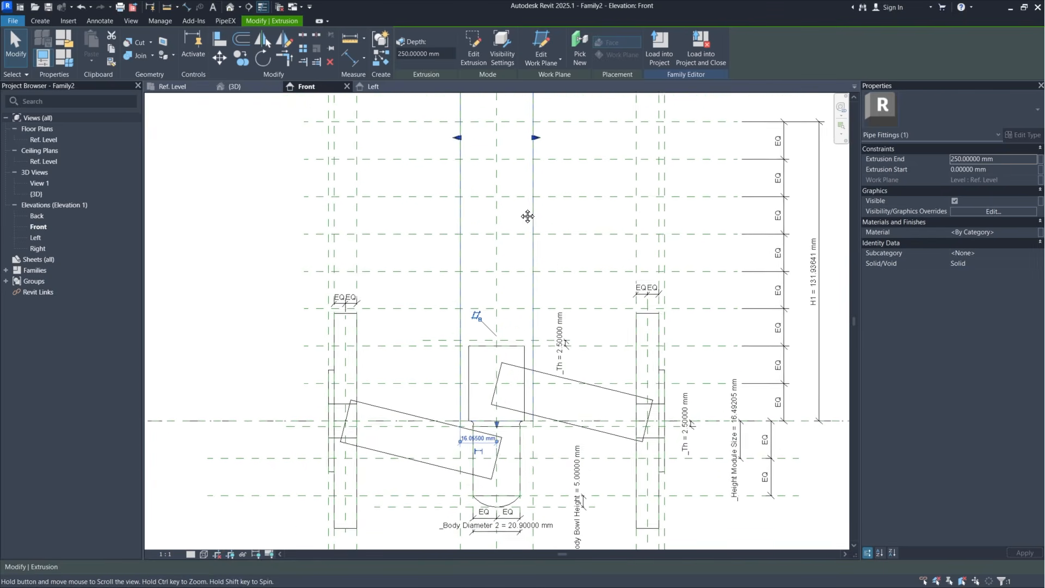
{"action": "scroll", "coordinate": [514, 166], "scroll_direction": "down", "scroll_amount": 1}
{"action": "middle_click_drag", "start_coordinate": [525, 156], "coordinate": [540, 238]}
{"action": "scroll", "coordinate": [528, 207], "scroll_direction": "down", "scroll_amount": 1}
{"action": "left_click_drag", "start_coordinate": [509, 111], "coordinate": [525, 472]}
{"action": "middle_click_drag", "start_coordinate": [525, 453], "coordinate": [536, 278]}
{"action": "scroll", "coordinate": [532, 279], "scroll_direction": "up", "scroll_amount": 2}
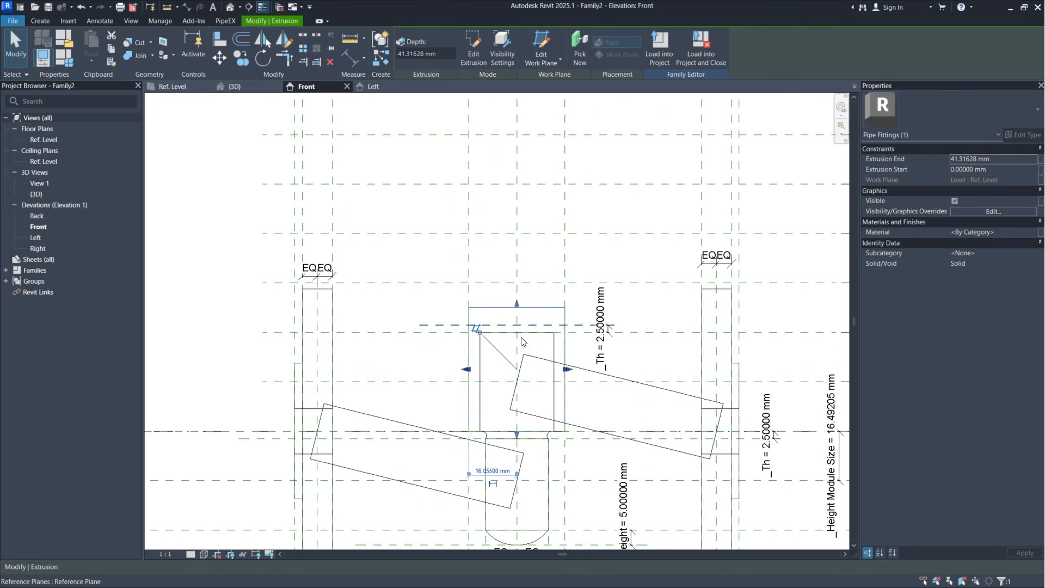
Step: Raise the bottom face of the bonnet extrusion to an extrusion start of about 38.7 mm, leaving a thin plate above the body
{"action": "left_click_drag", "start_coordinate": [518, 435], "coordinate": [531, 319]}
{"action": "scroll", "coordinate": [541, 301], "scroll_direction": "up", "scroll_amount": 3}
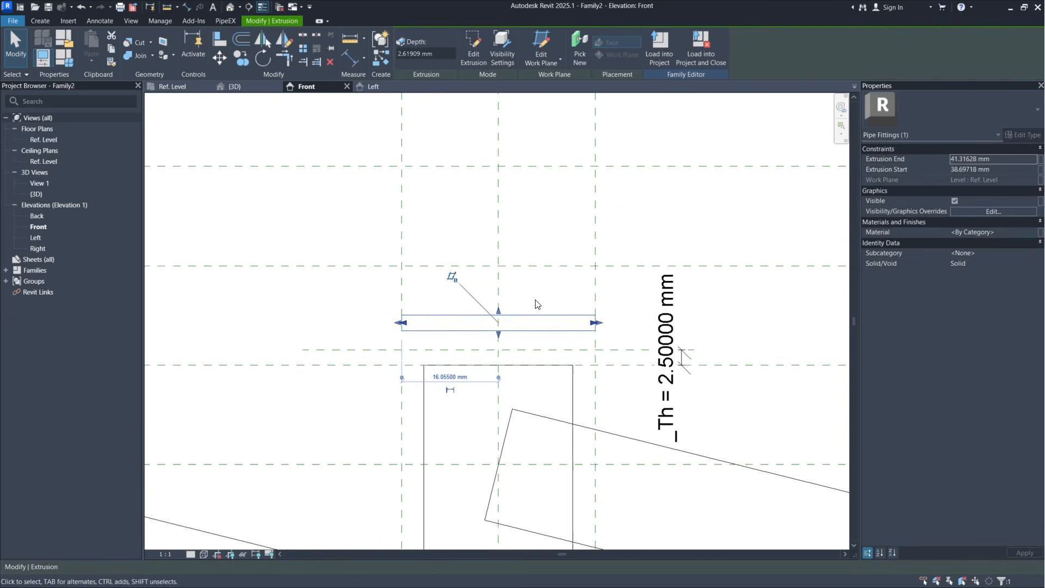
{"action": "scroll", "coordinate": [557, 292], "scroll_direction": "down", "scroll_amount": 4}
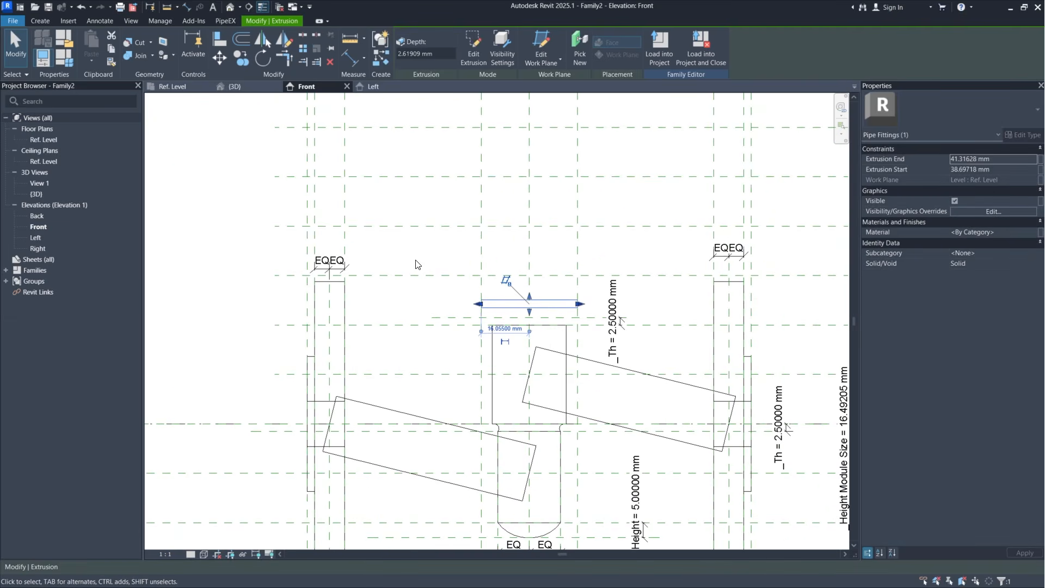
{"action": "scroll", "coordinate": [676, 297], "scroll_direction": "up", "scroll_amount": 1}
{"action": "left_click", "coordinate": [676, 297]}
Step: Draw a horizontal reference plane across the thin bonnet plate, about 5.1 mm above the upper _Th reference plane
{"action": "left_click", "coordinate": [41, 21]}
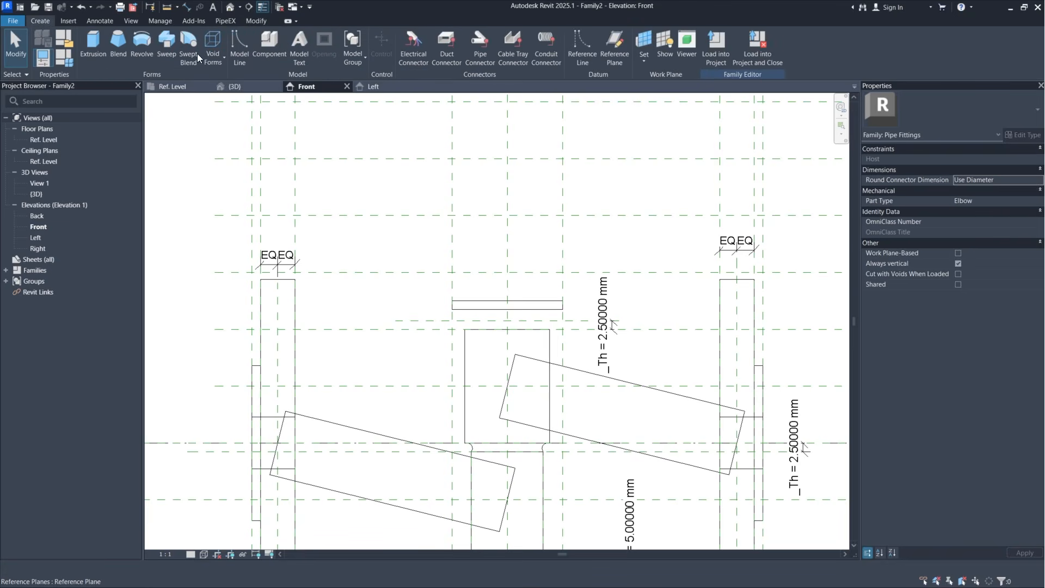
{"action": "left_click", "coordinate": [622, 46]}
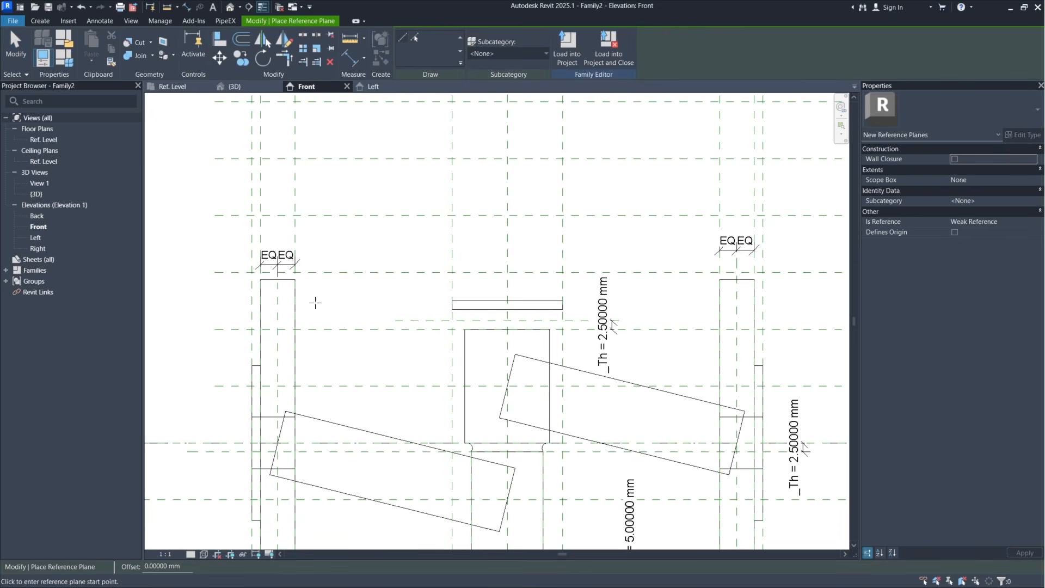
{"action": "left_click", "coordinate": [314, 303]}
{"action": "left_click", "coordinate": [685, 303]}
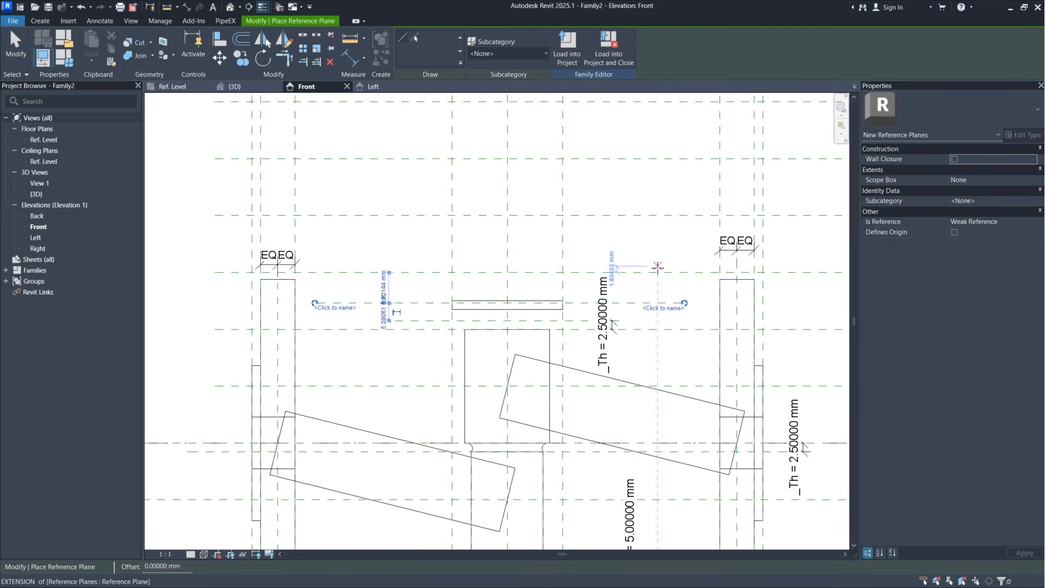
{"action": "scroll", "coordinate": [659, 288], "scroll_direction": "up", "scroll_amount": 2}
{"action": "left_click", "coordinate": [390, 320]}
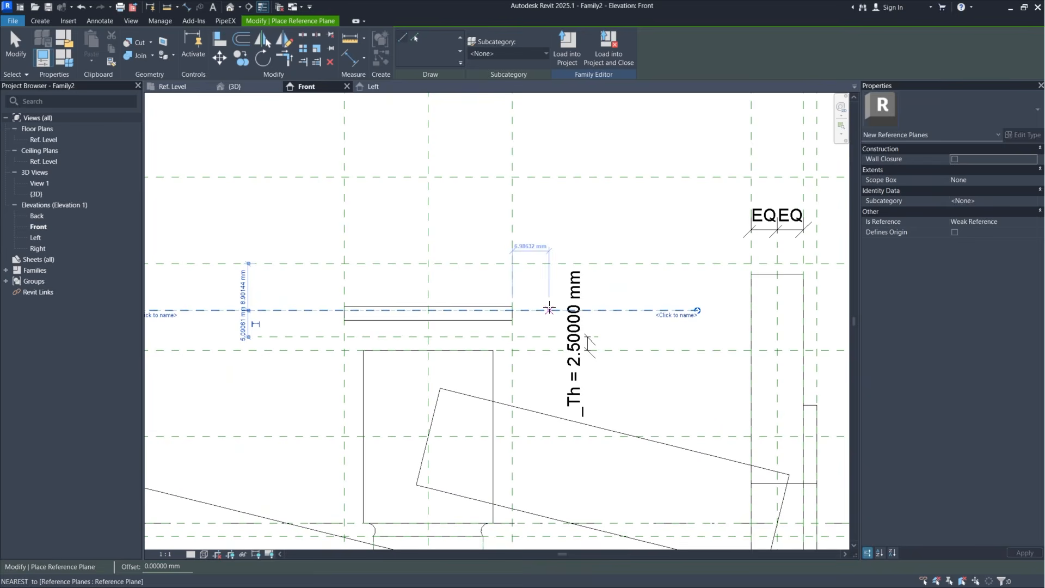
{"action": "left_click", "coordinate": [541, 338]}
Step: Draw a second horizontal reference plane about 2.1 mm above the next height-division plane over the bonnet plate
{"action": "scroll", "coordinate": [616, 236], "scroll_direction": "down", "scroll_amount": 1}
{"action": "left_click", "coordinate": [197, 250]}
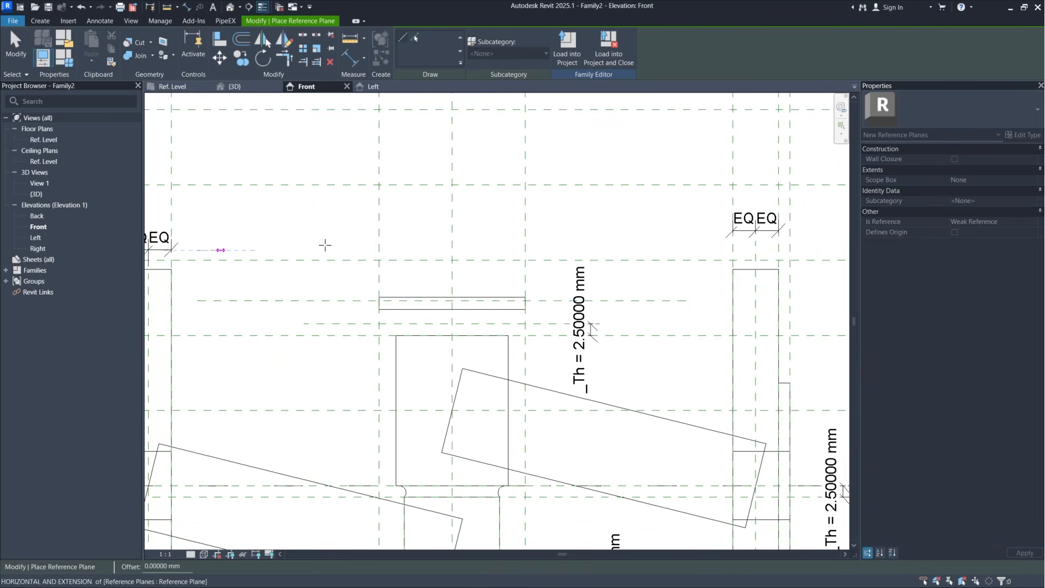
{"action": "left_click", "coordinate": [694, 250]}
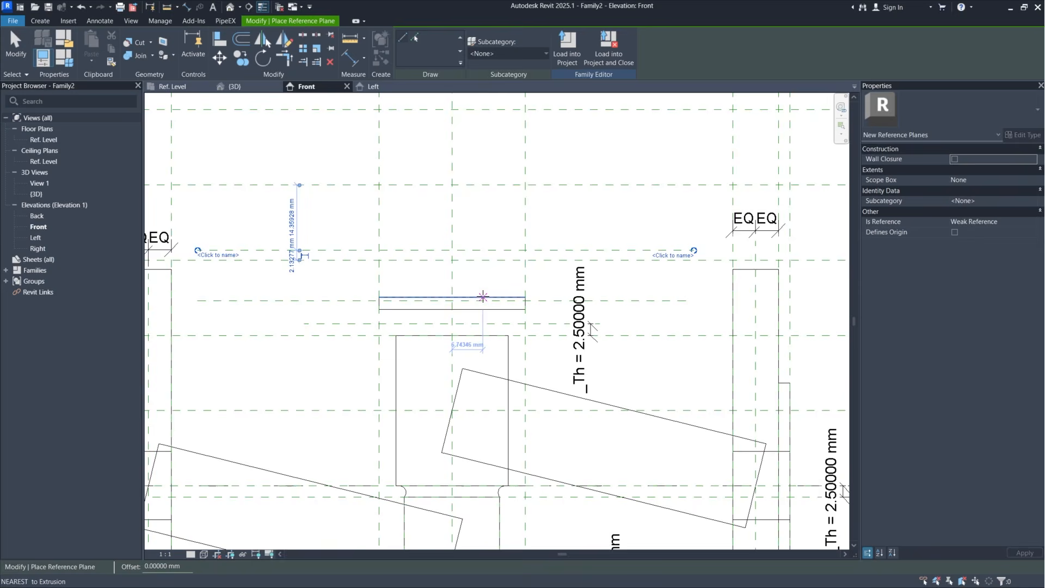
{"action": "scroll", "coordinate": [483, 296], "scroll_direction": "up", "scroll_amount": 1}
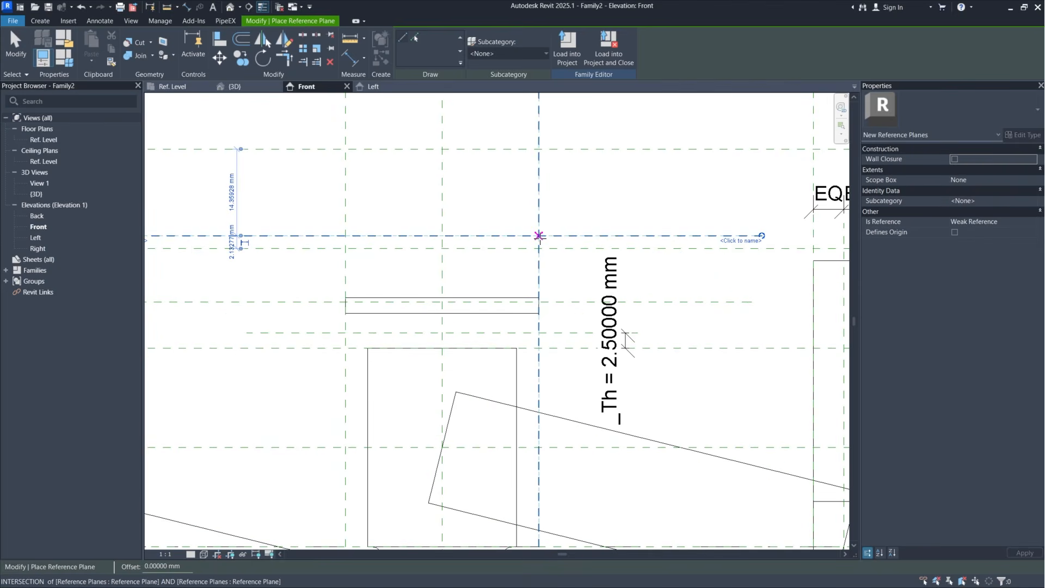
Step: Constrain the bonnet-plate reference plane equally between the body-top plane and the height-division plane above, then dimension the uppermost plane's offset from that division plane
{"action": "left_click", "coordinate": [350, 58]}
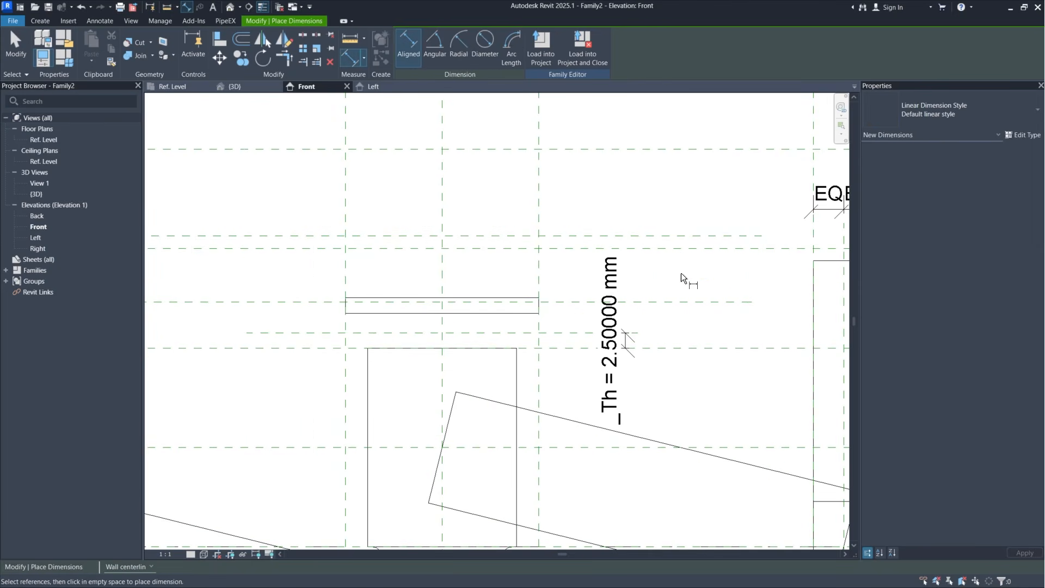
{"action": "scroll", "coordinate": [663, 307], "scroll_direction": "down", "scroll_amount": 1}
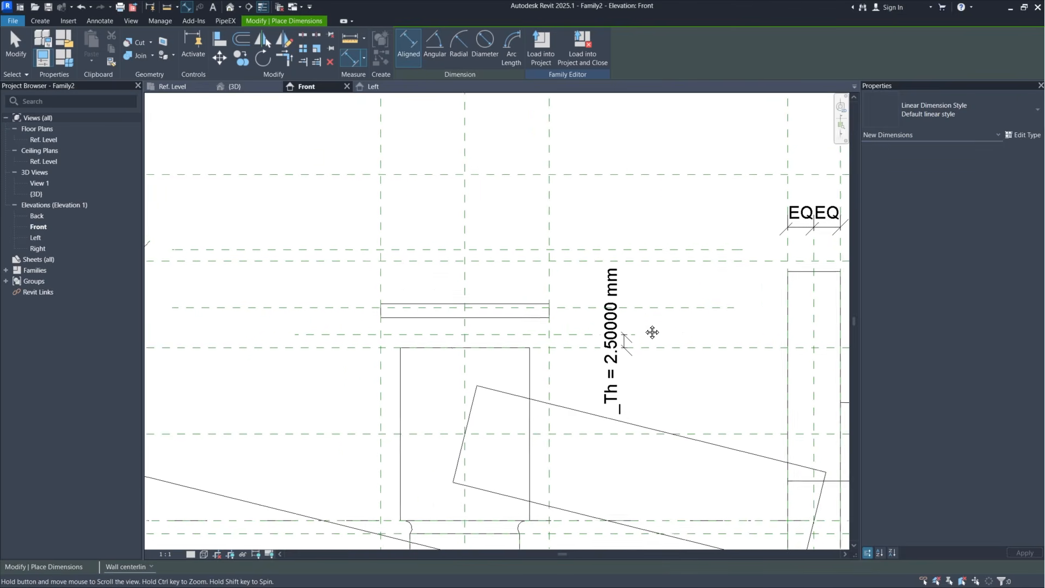
{"action": "middle_click_drag", "start_coordinate": [653, 331], "coordinate": [453, 340]}
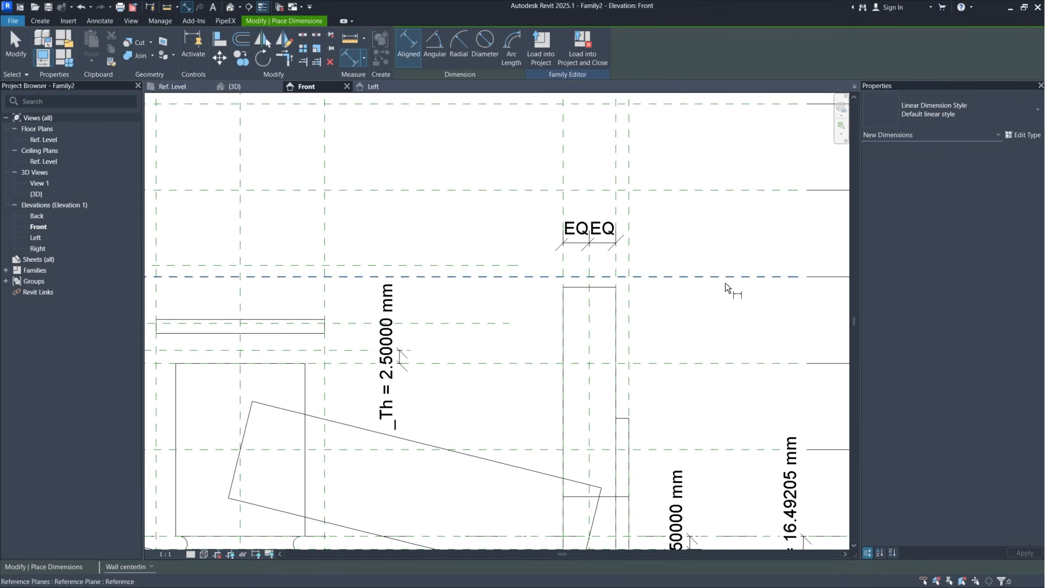
{"action": "left_click", "coordinate": [512, 276]}
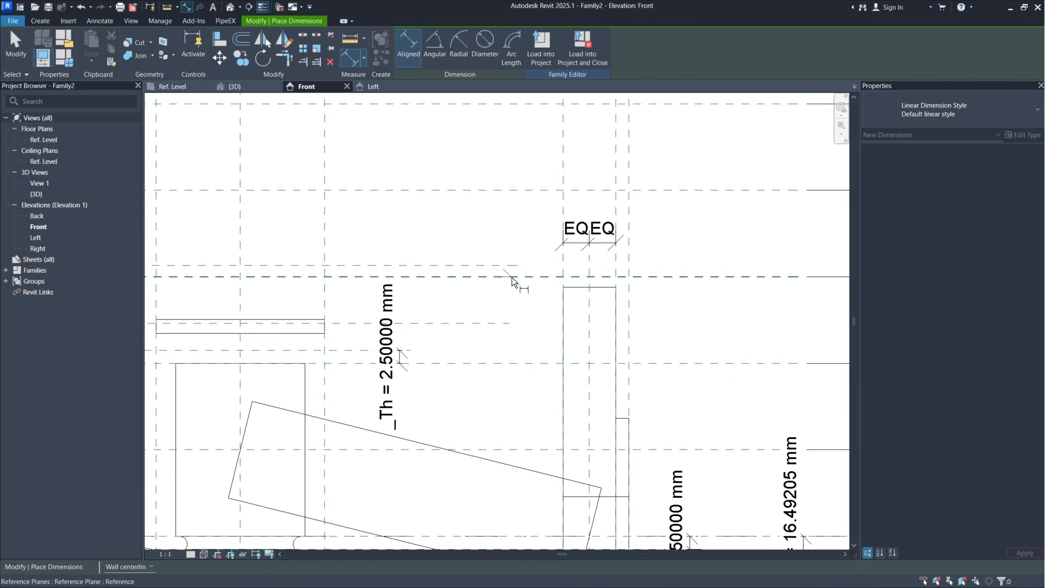
{"action": "left_click", "coordinate": [485, 325]}
{"action": "left_click", "coordinate": [477, 363]}
{"action": "left_click", "coordinate": [485, 381]}
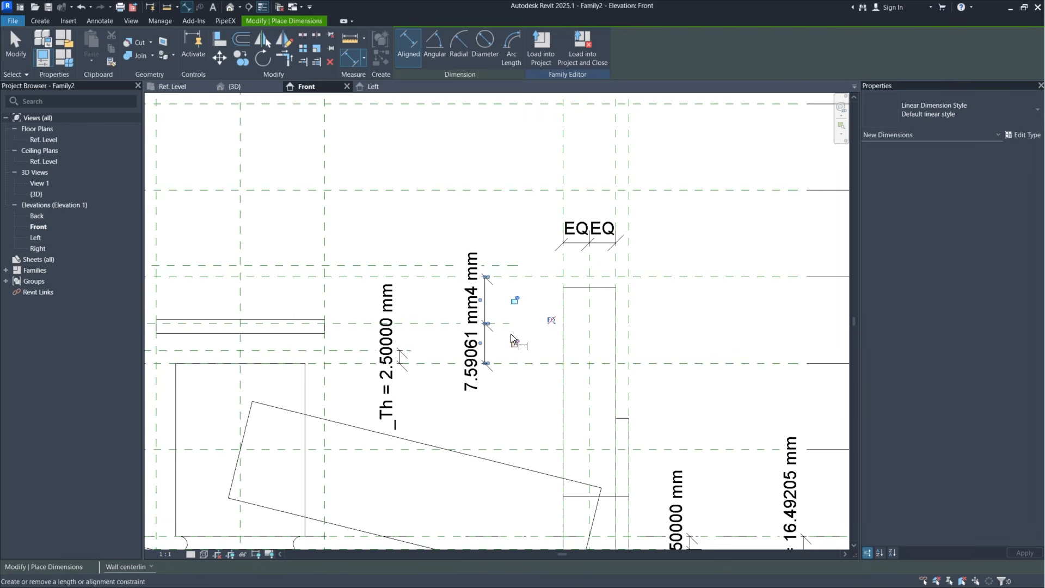
{"action": "left_click", "coordinate": [551, 320]}
{"action": "middle_click_drag", "start_coordinate": [514, 339], "coordinate": [612, 339]}
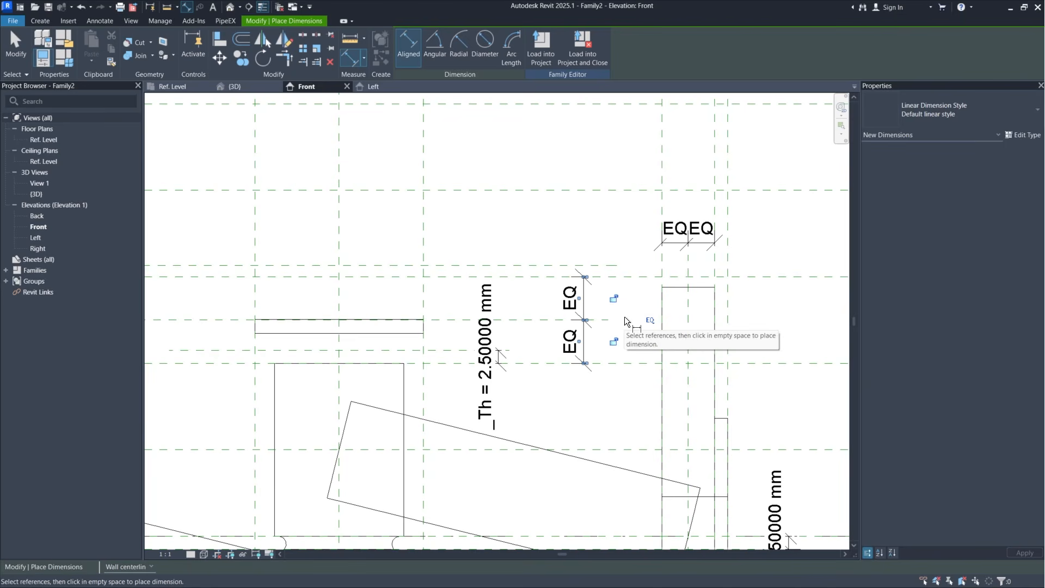
{"action": "left_click", "coordinate": [522, 265]}
{"action": "left_click", "coordinate": [518, 277]}
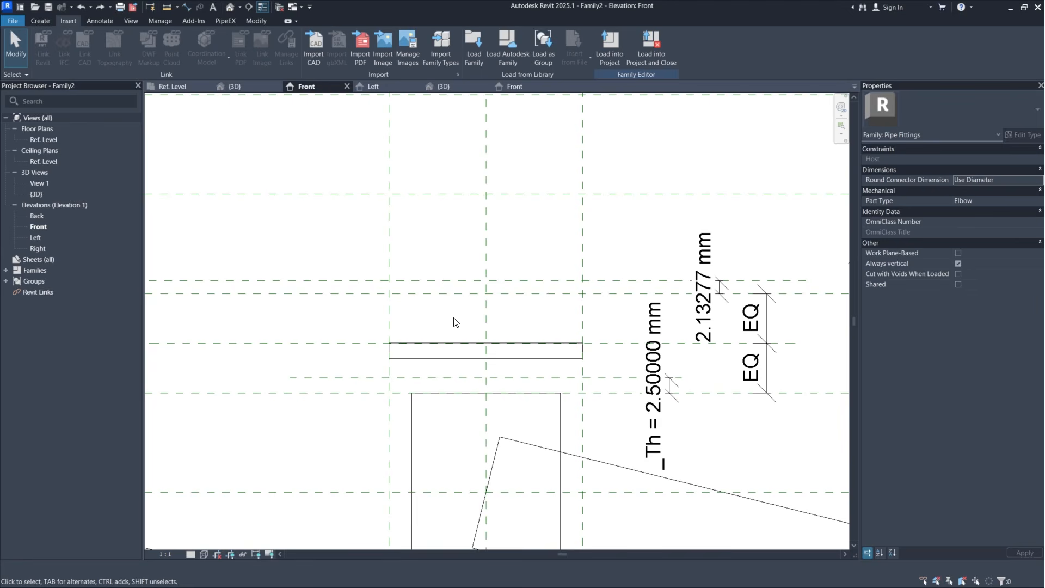
Step: Align the top face of the thin bonnet plate extrusion to the height-division reference plane above it
{"action": "left_click", "coordinate": [463, 358]}
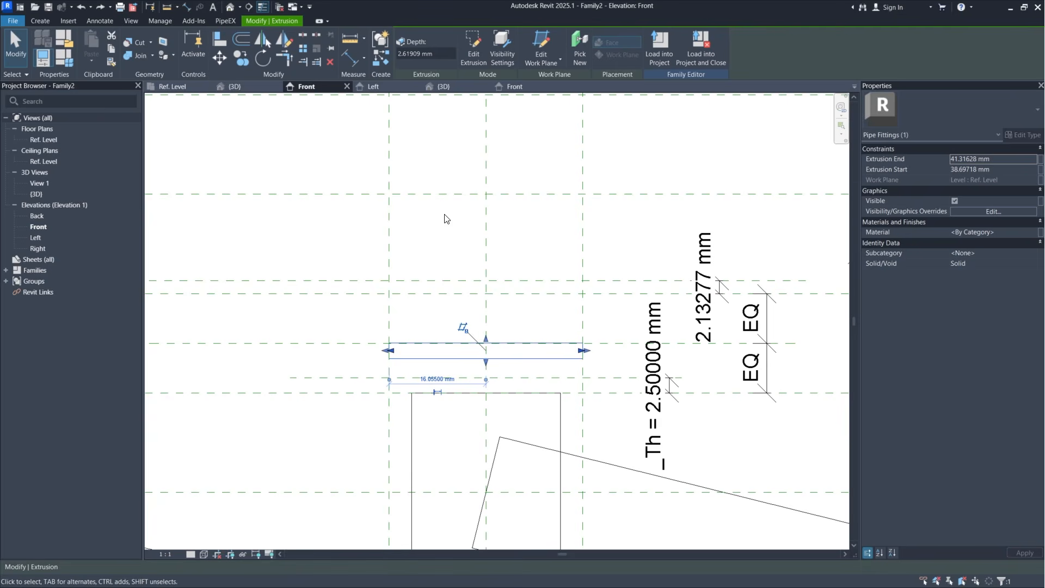
{"action": "left_click", "coordinate": [219, 40]}
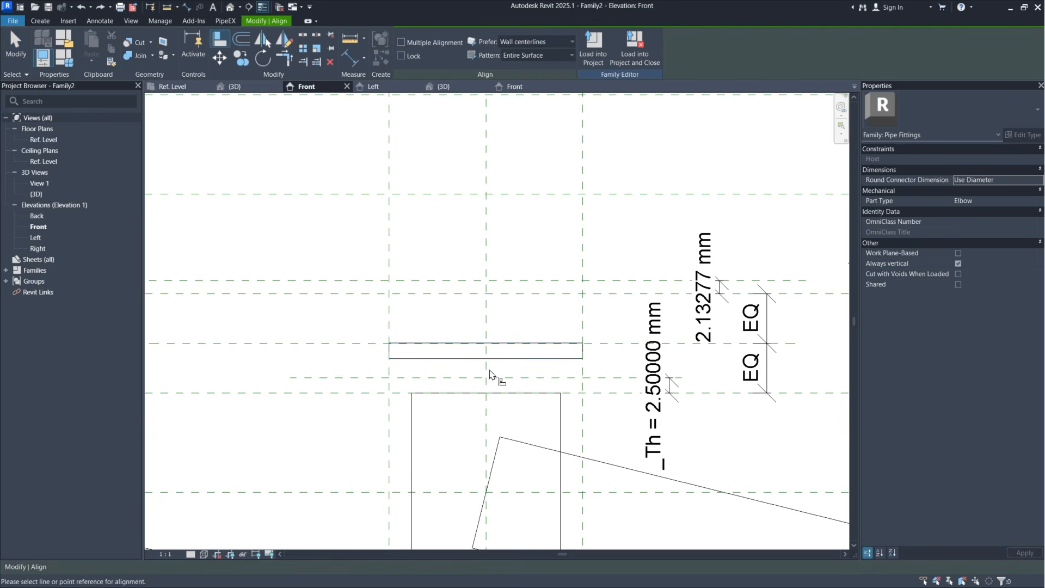
{"action": "left_click", "coordinate": [428, 303]}
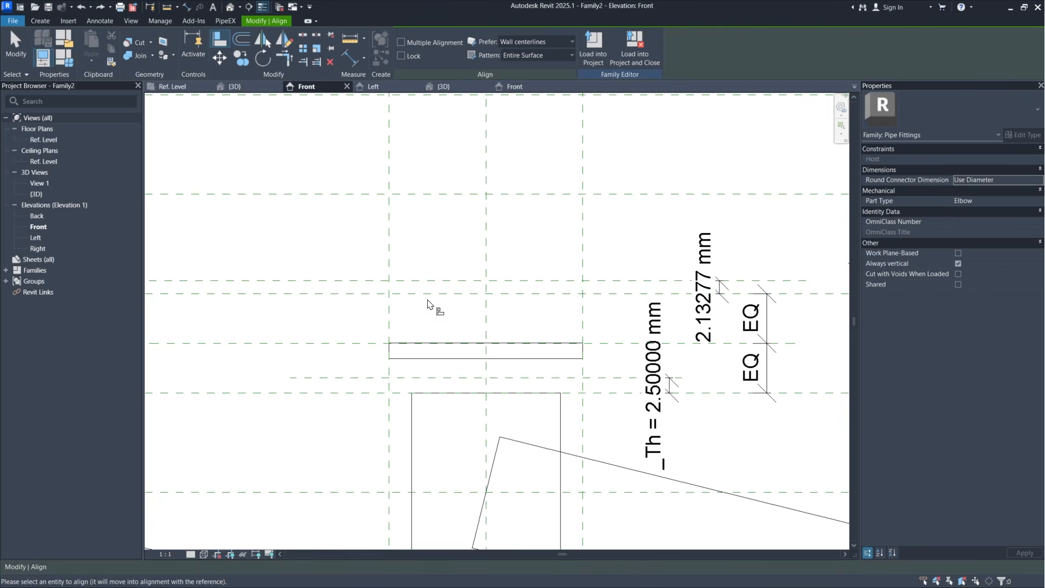
{"action": "left_click", "coordinate": [458, 344]}
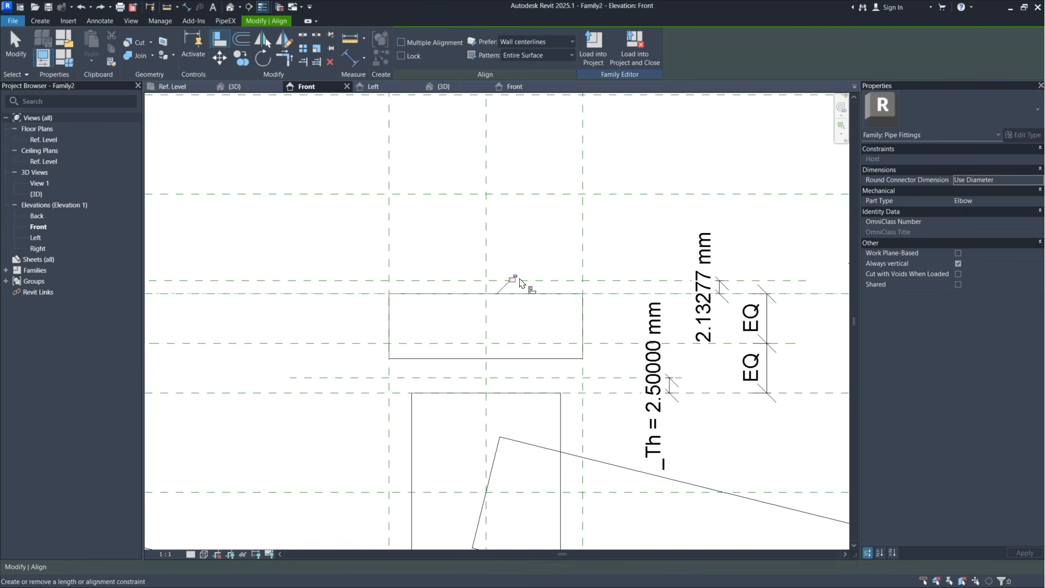
Step: Align the bottom face of the bonnet extrusion to the _Th reference plane 2.5 mm above the body and lock it
{"action": "left_click", "coordinate": [450, 379]}
{"action": "left_click", "coordinate": [459, 358]}
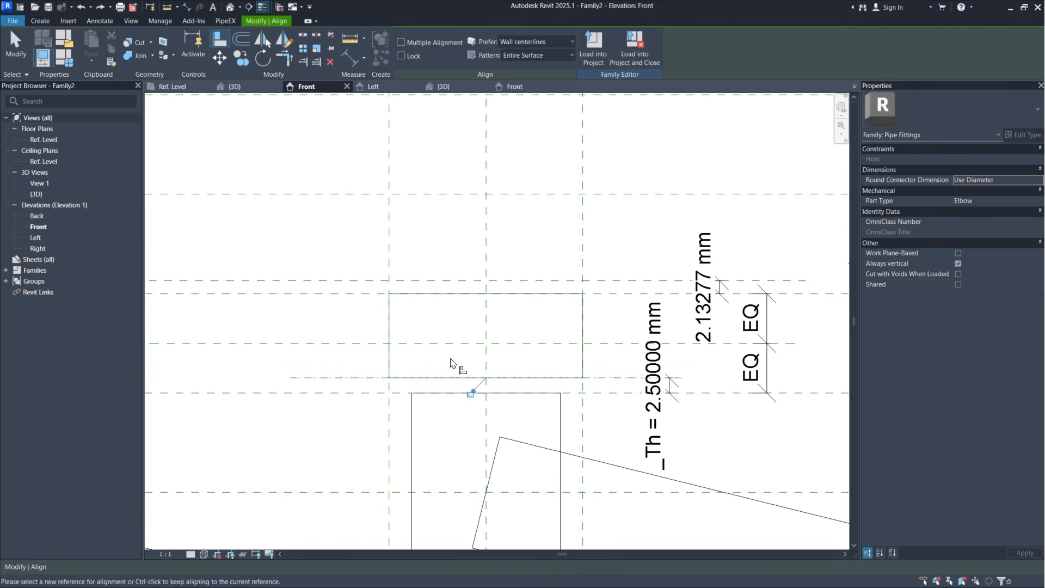
{"action": "left_click", "coordinate": [474, 392]}
{"action": "key", "text": "Escape"}
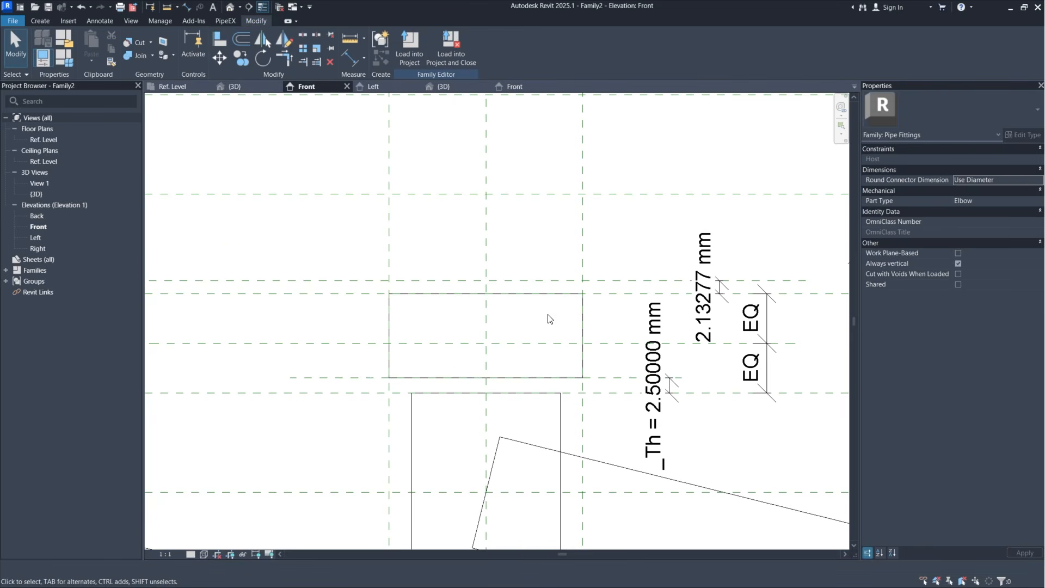
Step: Move the revolved neck with concave sides from below the central body up into the gap between the body and the bonnet extrusion
{"action": "scroll", "coordinate": [548, 319], "scroll_direction": "down", "scroll_amount": 3}
{"action": "scroll", "coordinate": [539, 468], "scroll_direction": "up", "scroll_amount": 3}
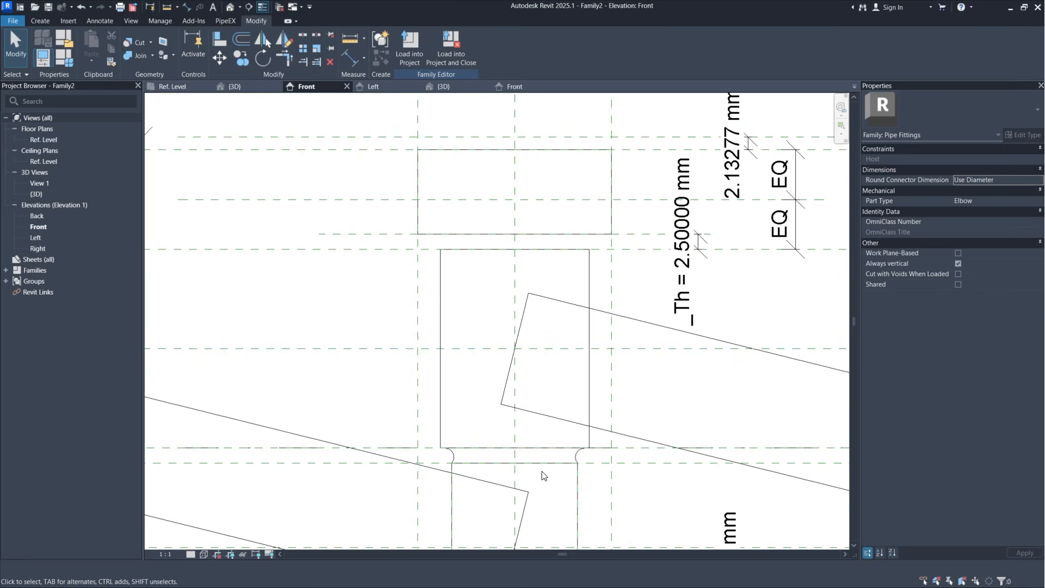
{"action": "scroll", "coordinate": [546, 463], "scroll_direction": "up", "scroll_amount": 2}
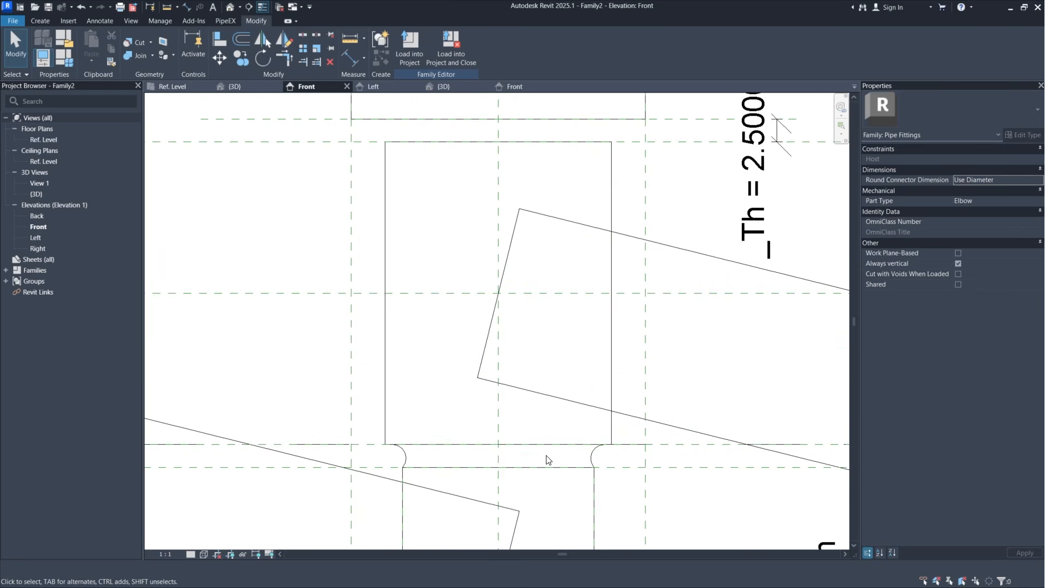
{"action": "left_click", "coordinate": [595, 459]}
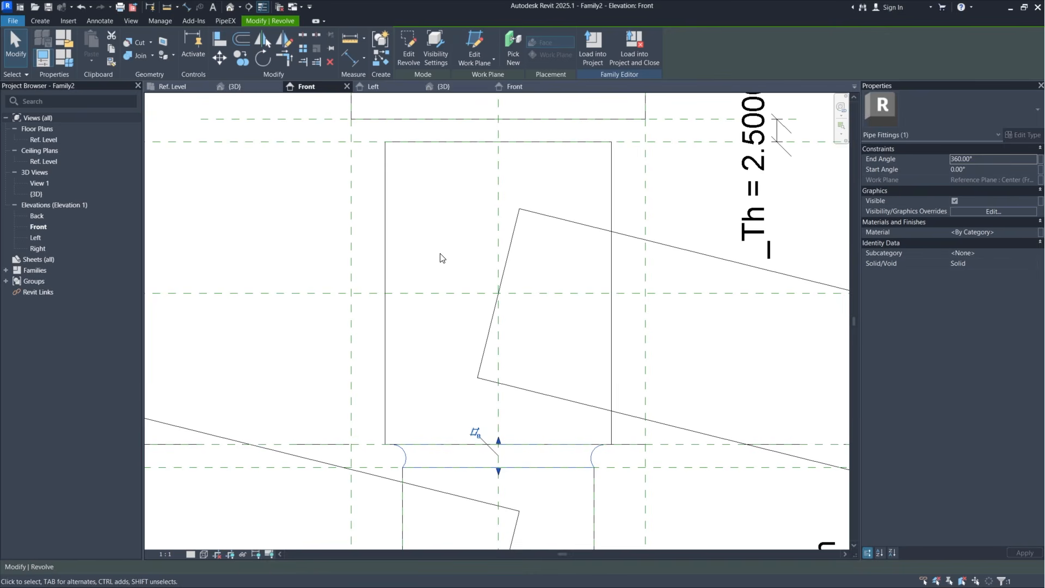
{"action": "middle_click_drag", "start_coordinate": [506, 223], "coordinate": [497, 267]}
{"action": "scroll", "coordinate": [498, 267], "scroll_direction": "up", "scroll_amount": 1}
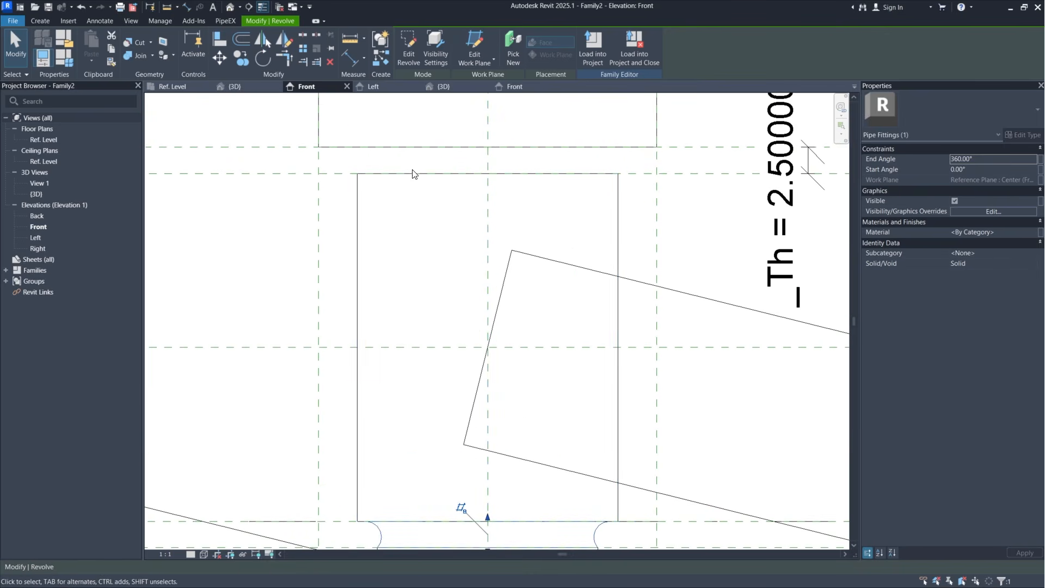
{"action": "middle_click_drag", "start_coordinate": [490, 180], "coordinate": [492, 321]}
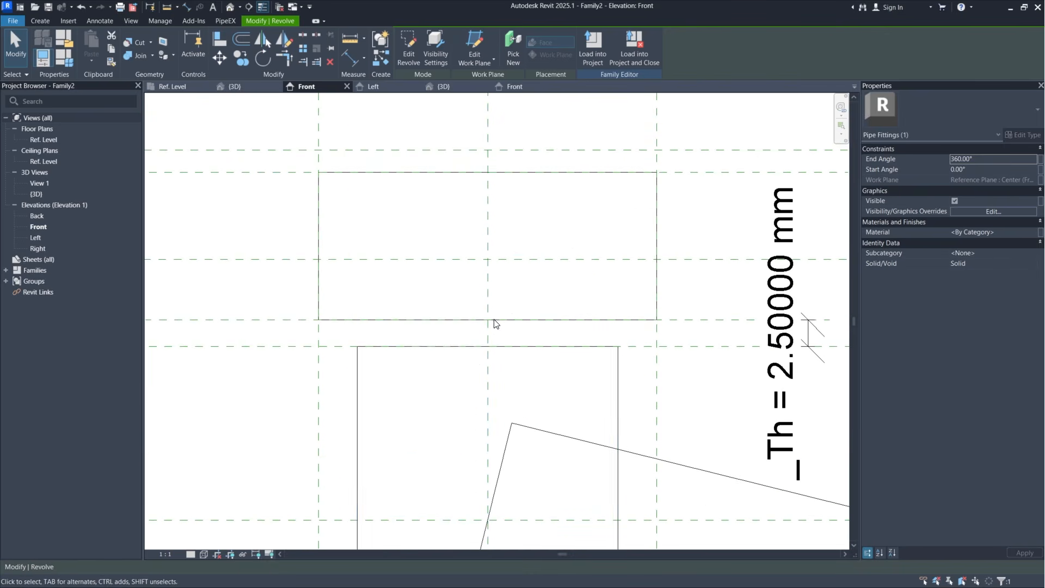
{"action": "scroll", "coordinate": [506, 236], "scroll_direction": "down", "scroll_amount": 4}
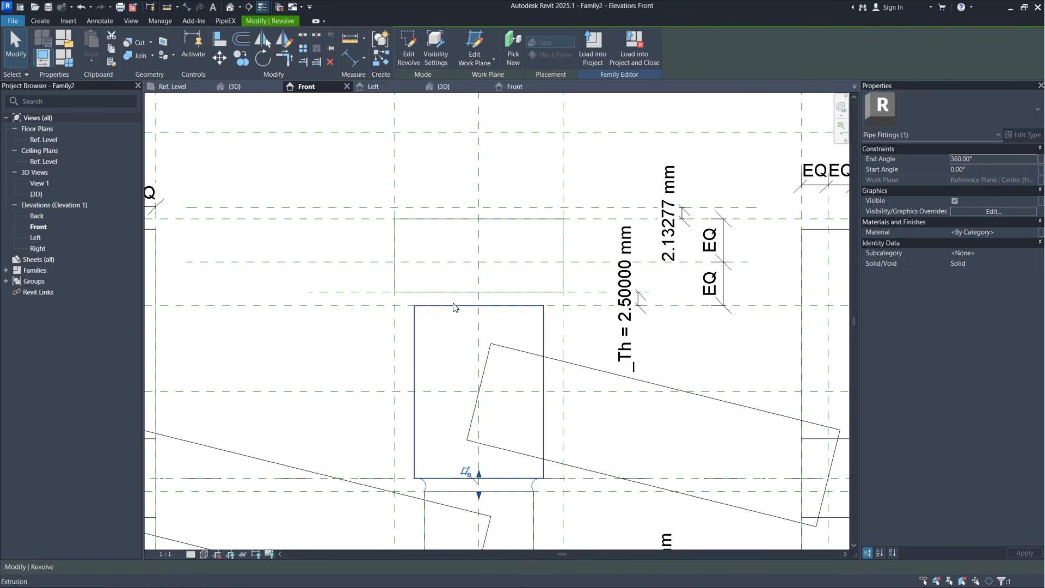
{"action": "scroll", "coordinate": [445, 332], "scroll_direction": "up", "scroll_amount": 3}
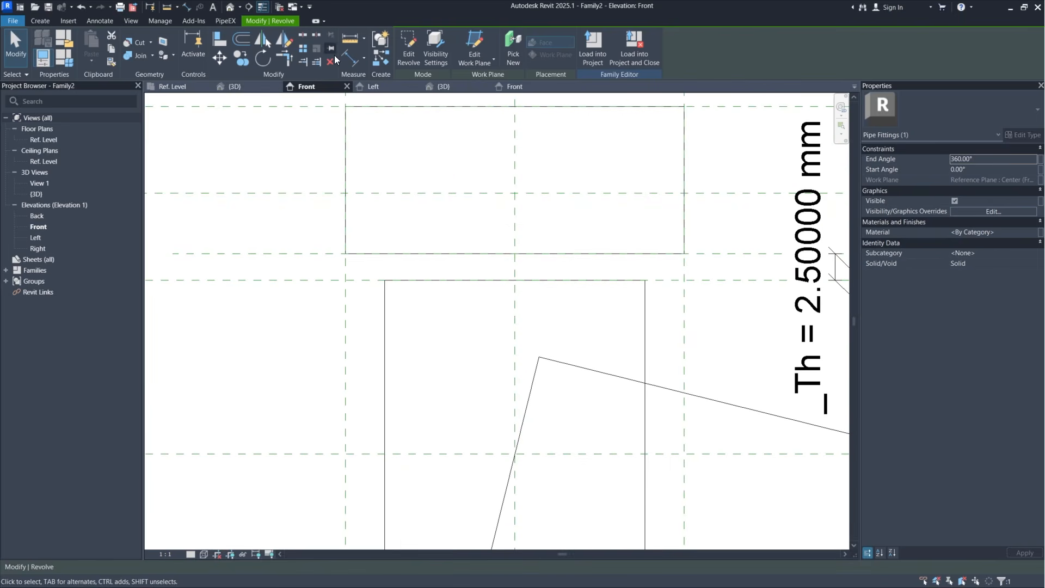
{"action": "left_click", "coordinate": [222, 57]}
{"action": "scroll", "coordinate": [599, 257], "scroll_direction": "down", "scroll_amount": 5}
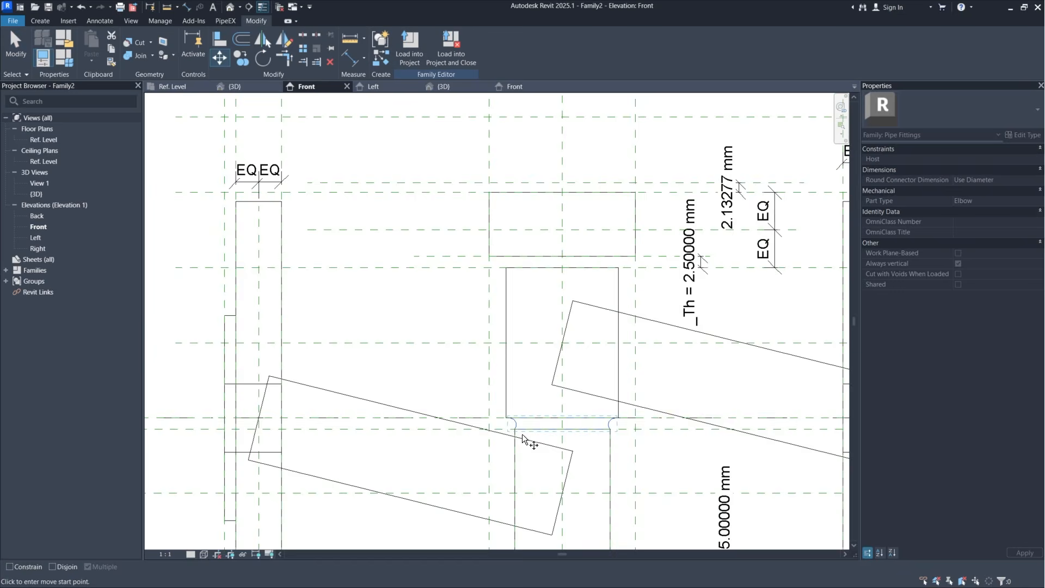
{"action": "scroll", "coordinate": [521, 433], "scroll_direction": "up", "scroll_amount": 5}
{"action": "left_click", "coordinate": [501, 438]}
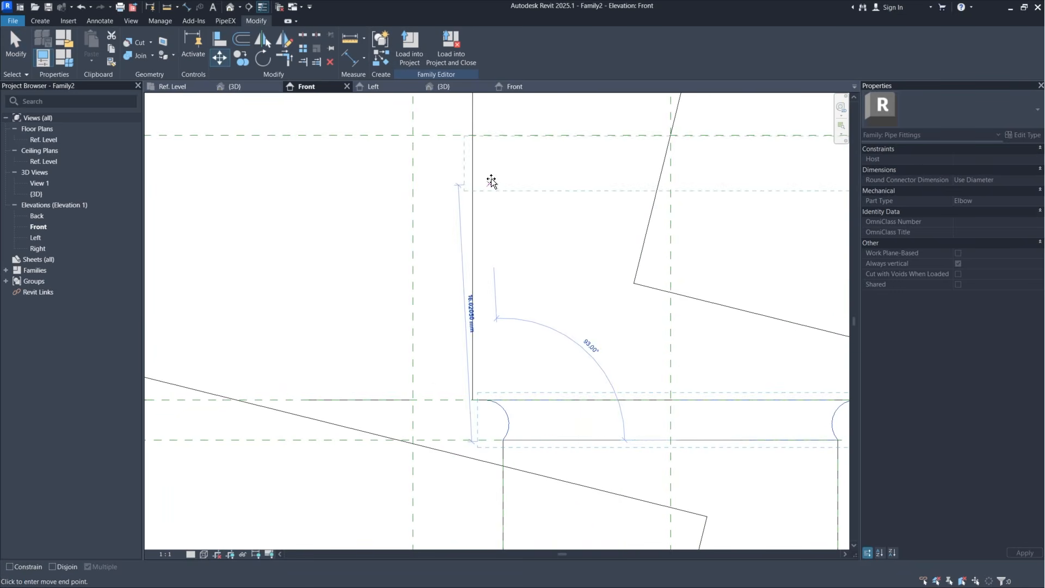
{"action": "middle_click_drag", "start_coordinate": [502, 159], "coordinate": [475, 457]}
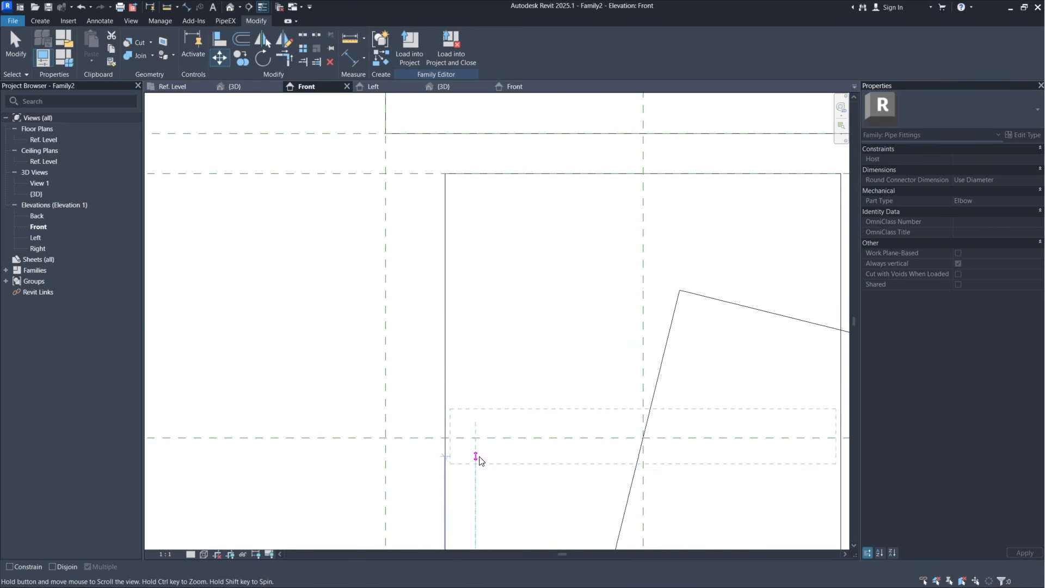
{"action": "left_click", "coordinate": [473, 172]}
{"action": "middle_click_drag", "start_coordinate": [534, 226], "coordinate": [427, 391]}
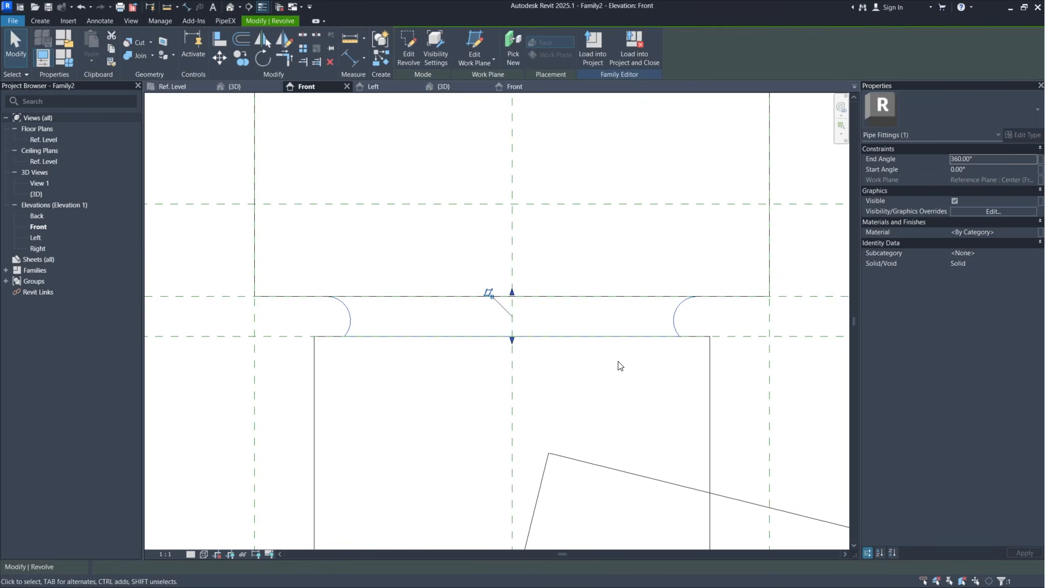
{"action": "middle_click_drag", "start_coordinate": [618, 366], "coordinate": [574, 392]}
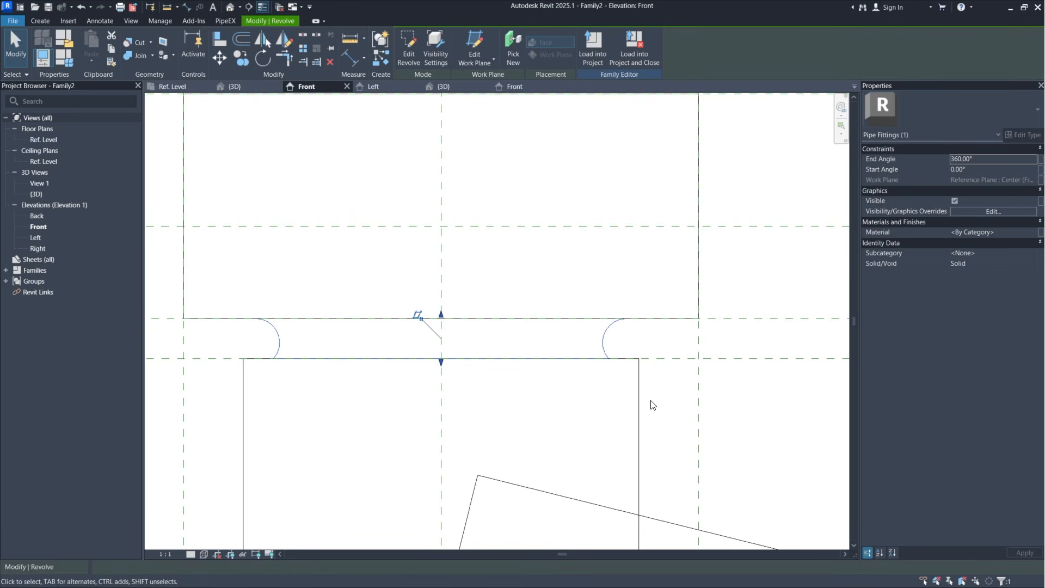
{"action": "left_click", "coordinate": [681, 374]}
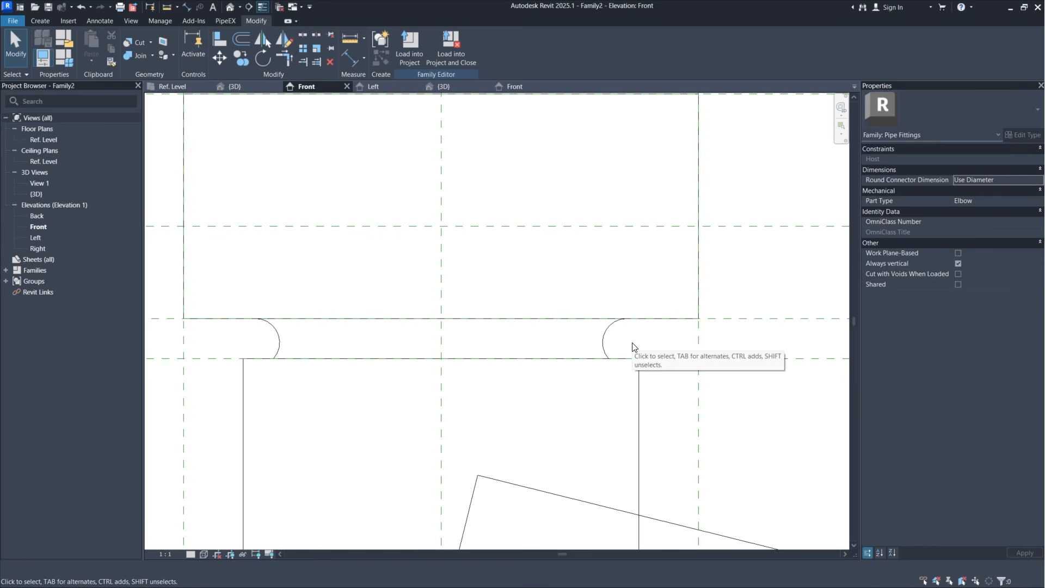
Step: Draw two vertical reference planes up from the body's upper corners, each 12.35 mm from the centre plane
{"action": "left_click", "coordinate": [41, 22]}
{"action": "left_click", "coordinate": [616, 57]}
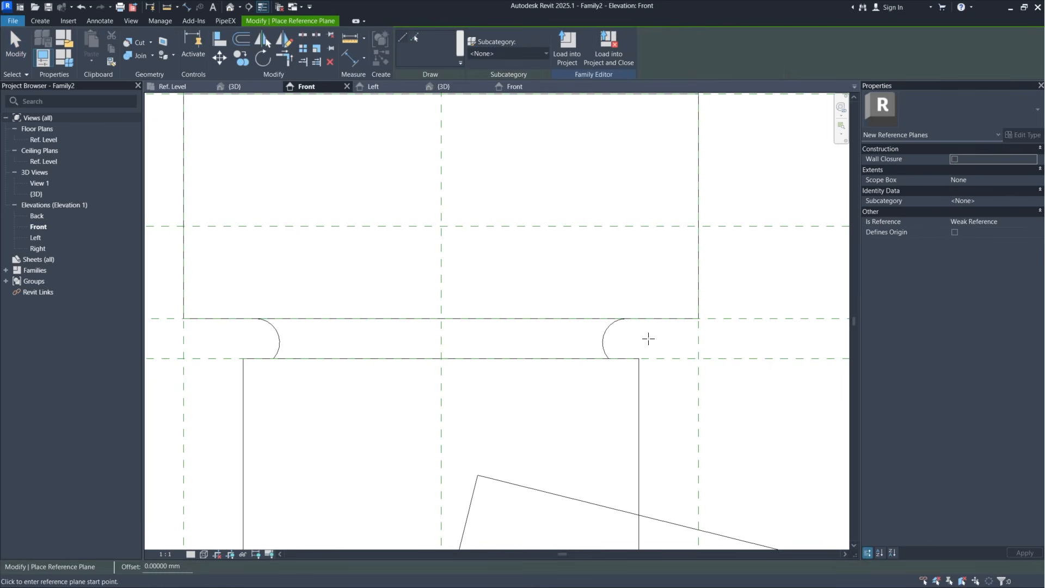
{"action": "left_click", "coordinate": [640, 358]}
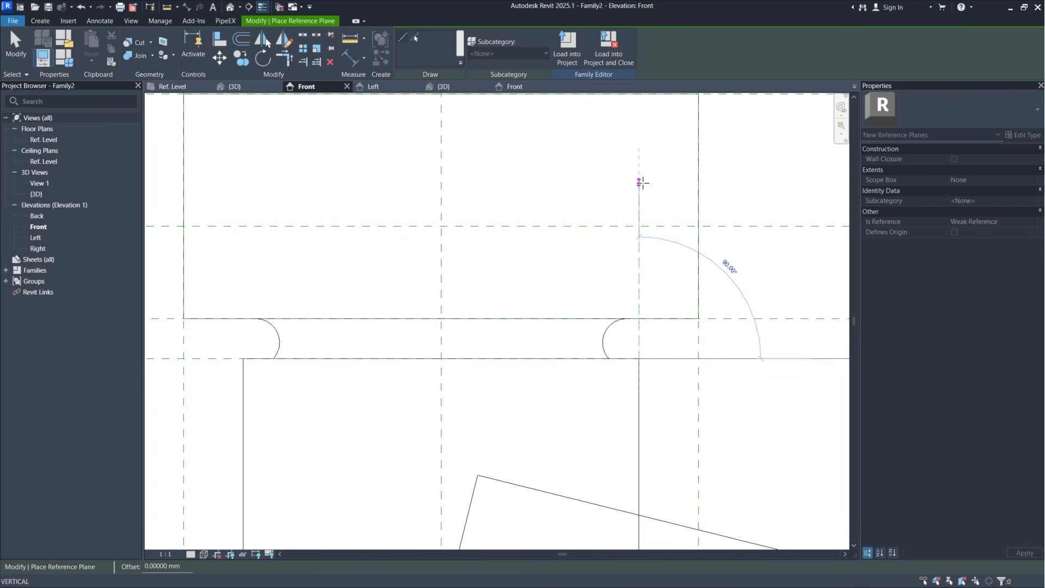
{"action": "left_click", "coordinate": [640, 183]}
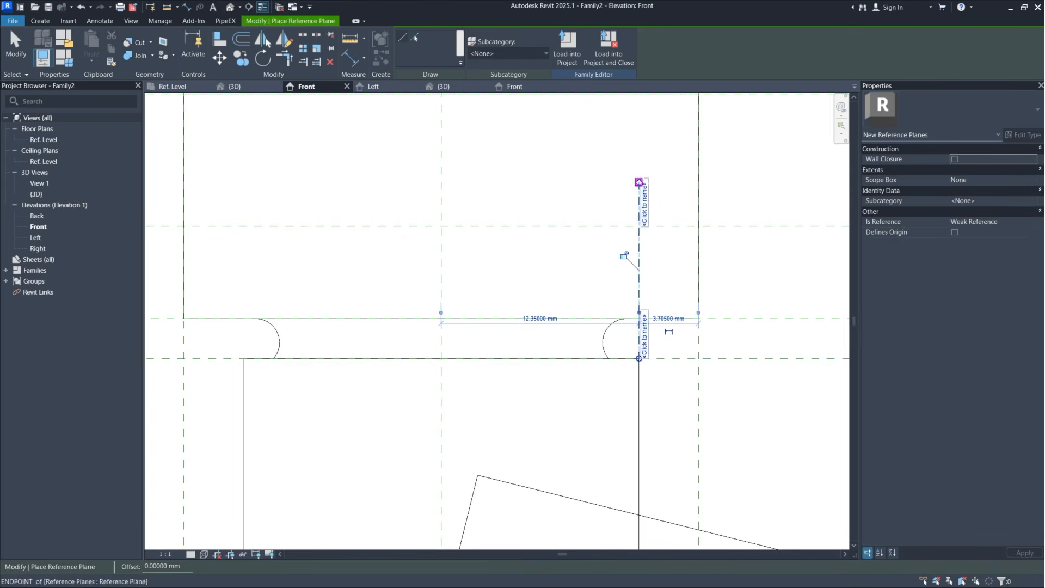
{"action": "left_click", "coordinate": [243, 358]}
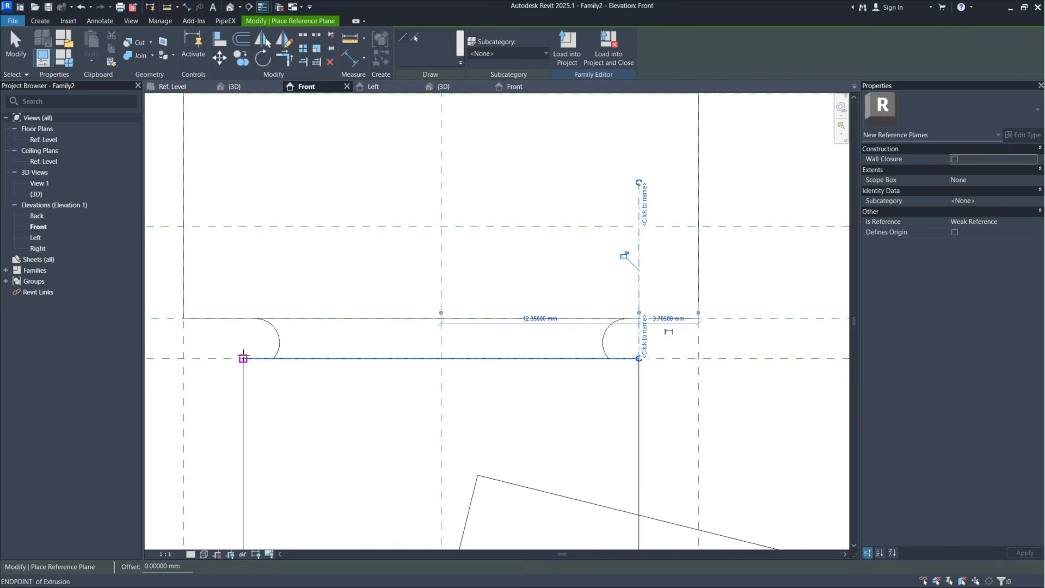
{"action": "left_click", "coordinate": [243, 173]}
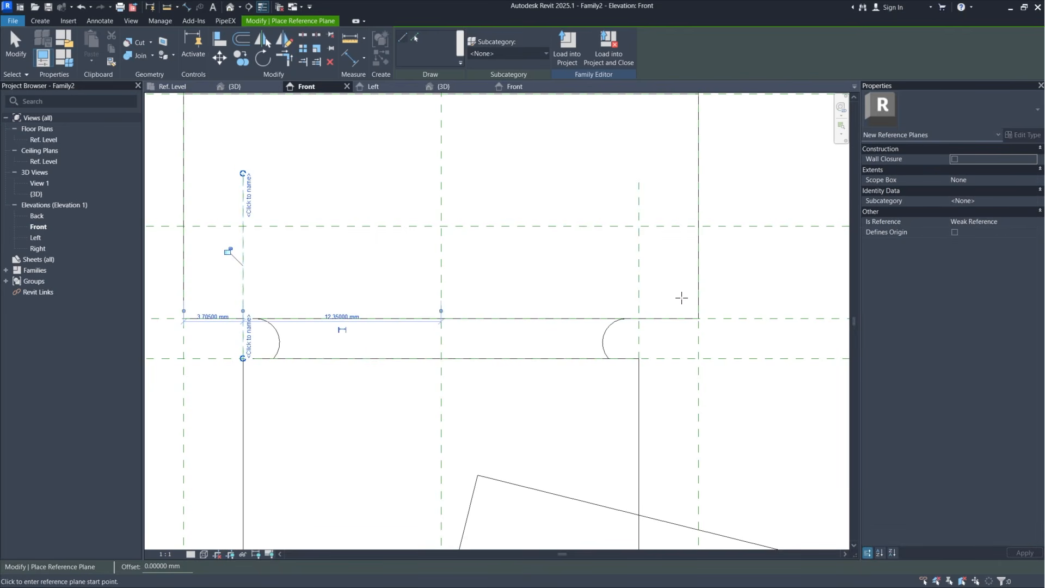
Step: Draw a short vertical reference plane about 2.2 mm outside the body's right-edge plane, crossing the neck gap
{"action": "left_click", "coordinate": [675, 283]}
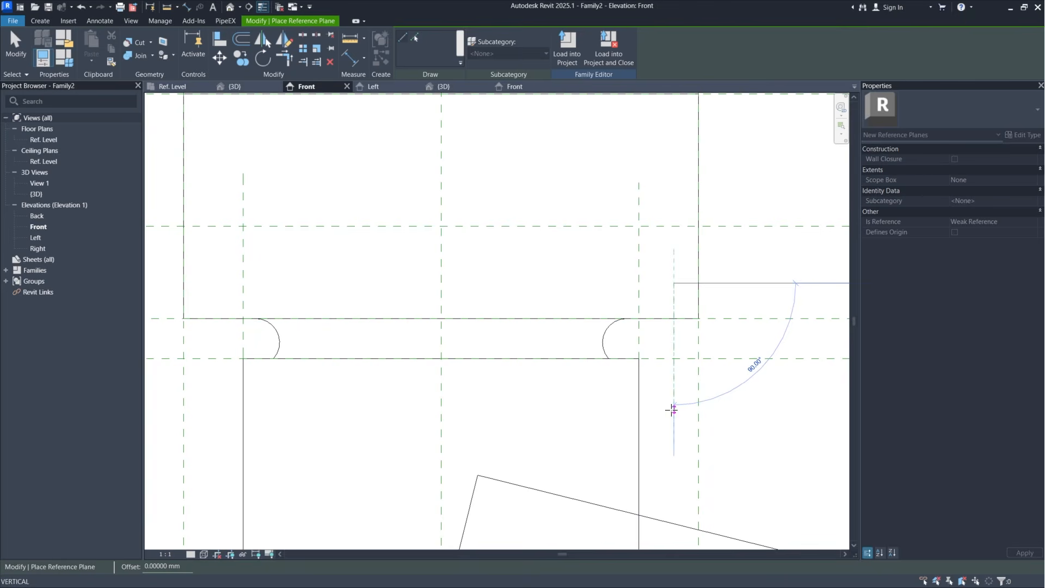
{"action": "left_click", "coordinate": [673, 413]}
{"action": "key", "text": "Escape"}
{"action": "key", "text": "Escape"}
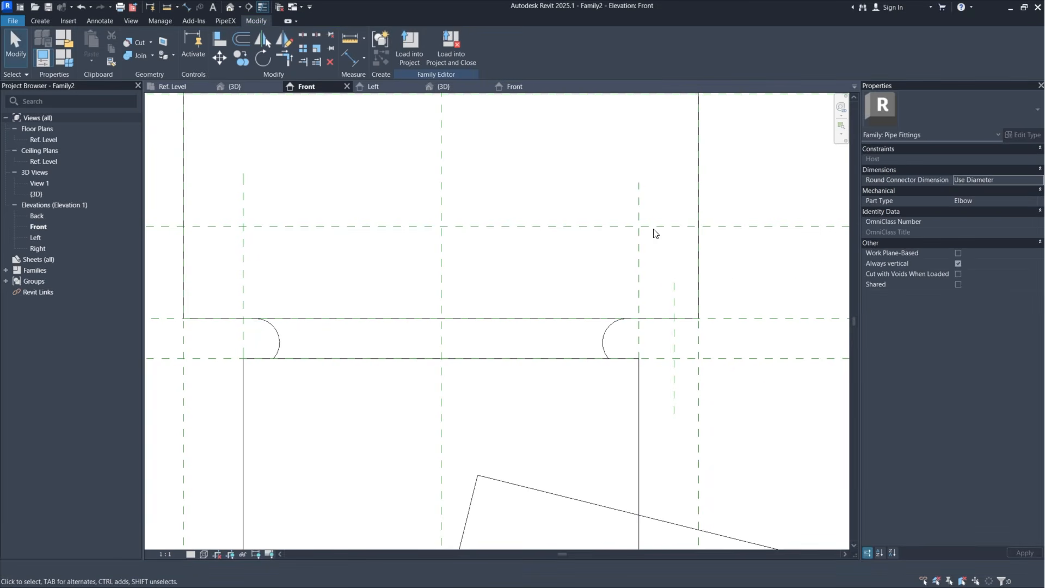
Step: Dimension the distance between the body's right-edge reference plane and the short vertical plane beside it
{"action": "left_click", "coordinate": [351, 58]}
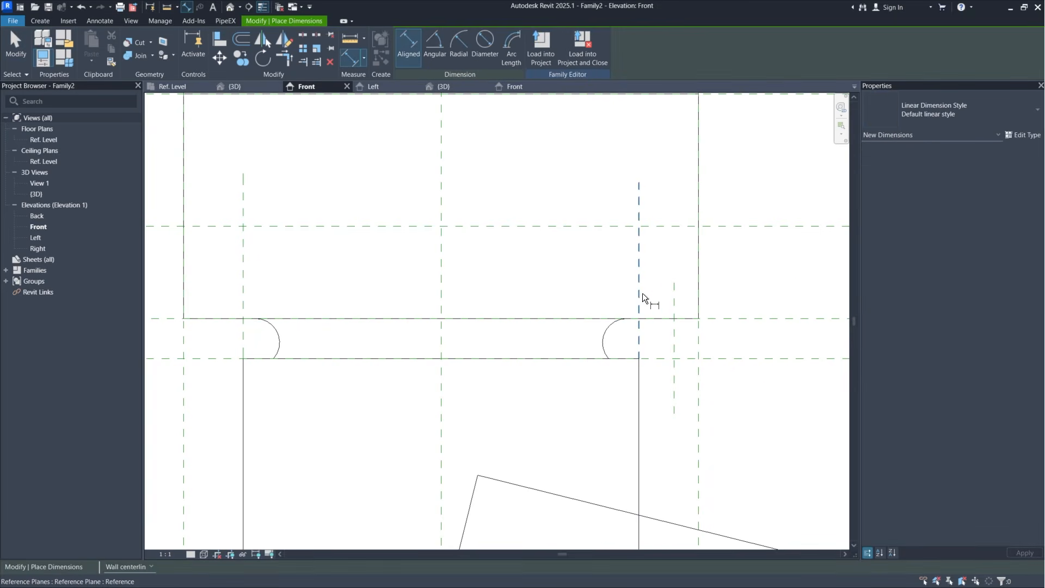
{"action": "left_click", "coordinate": [678, 299]}
{"action": "left_click", "coordinate": [677, 294]}
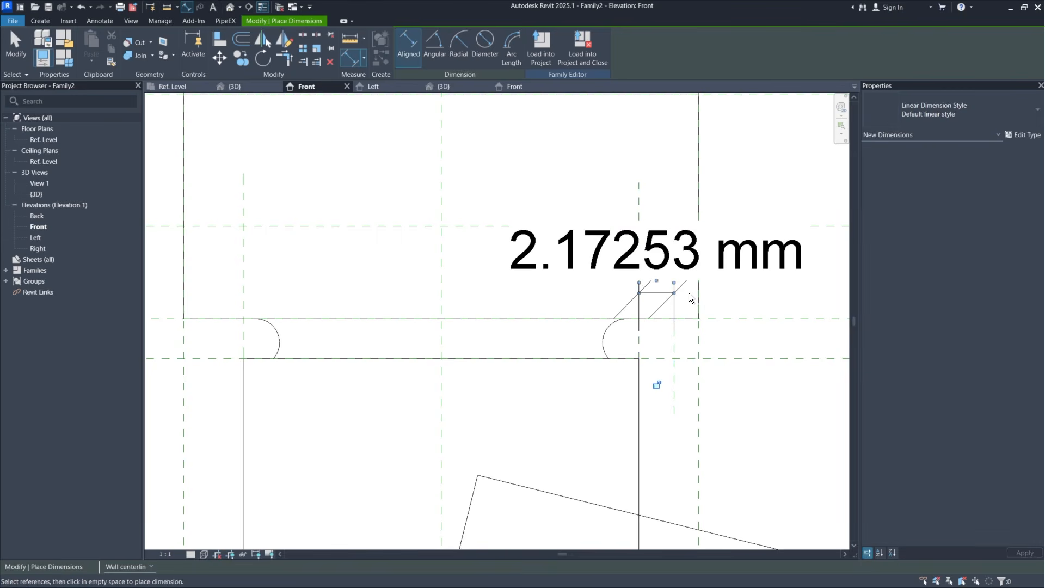
Step: Label the dimension between the body's right-edge reference plane and the short vertical plane beside it with the _Th parameter
{"action": "key", "text": "Escape"}
{"action": "left_click", "coordinate": [659, 299]}
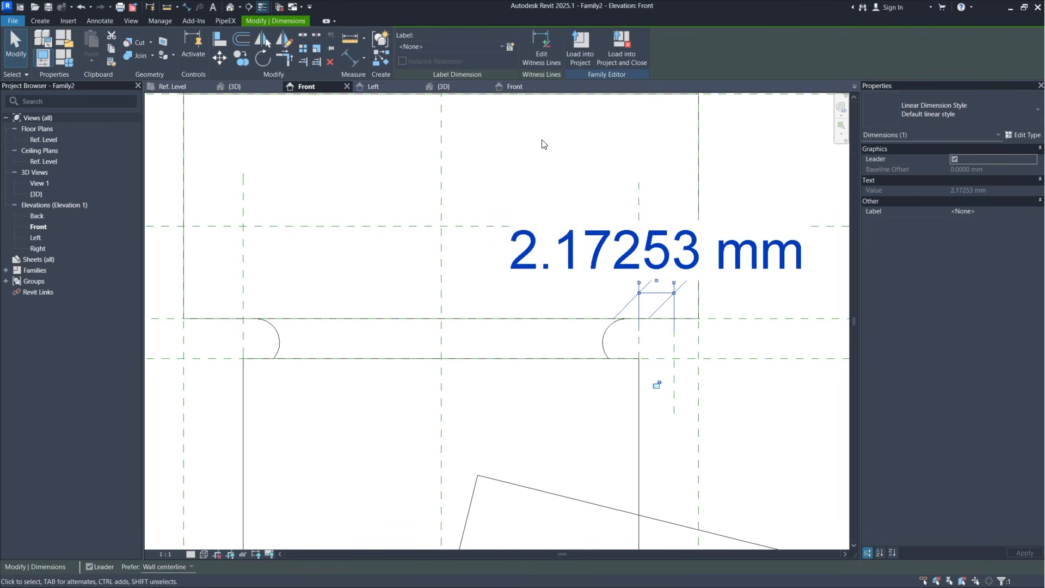
{"action": "left_click", "coordinate": [488, 43]}
{"action": "left_click", "coordinate": [434, 162]}
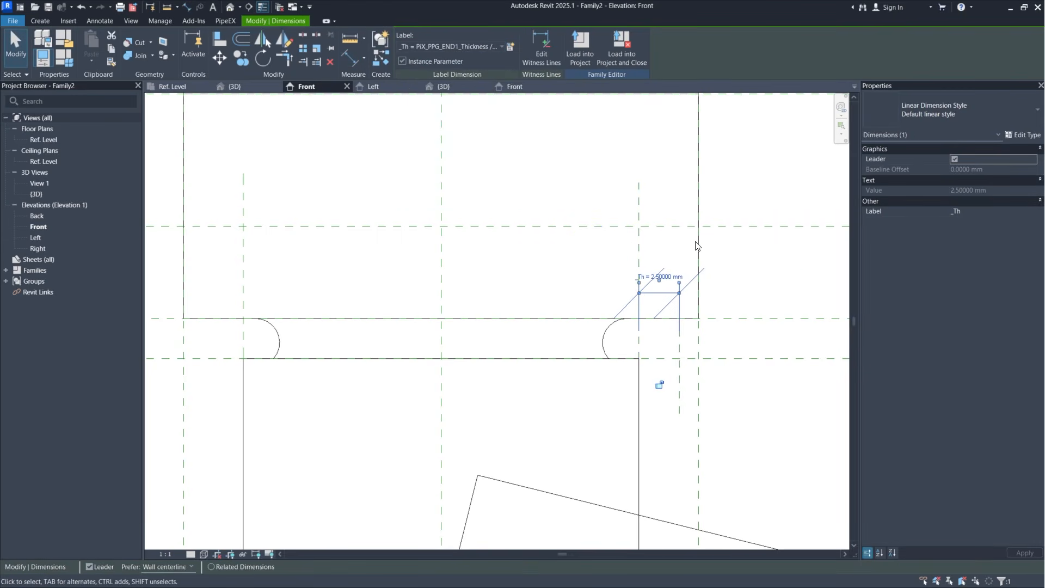
{"action": "key", "text": "Escape"}
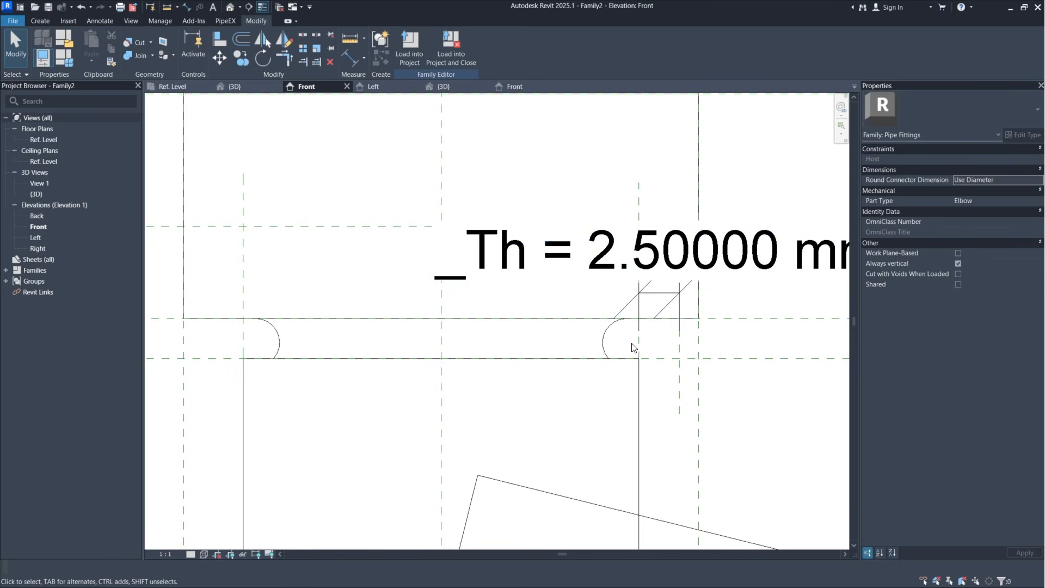
Step: Dimension the body's left-edge, centre and right-edge reference planes in one chain and apply the equality constraint
{"action": "left_click", "coordinate": [346, 57]}
{"action": "left_click", "coordinate": [242, 192]}
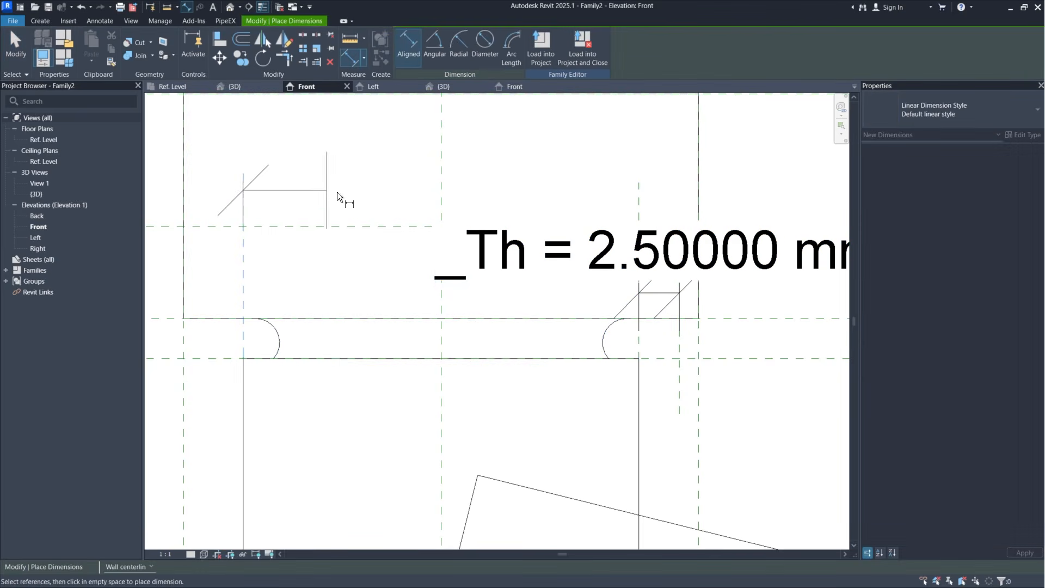
{"action": "left_click", "coordinate": [441, 190]}
{"action": "left_click", "coordinate": [638, 198]}
{"action": "left_click", "coordinate": [671, 167]}
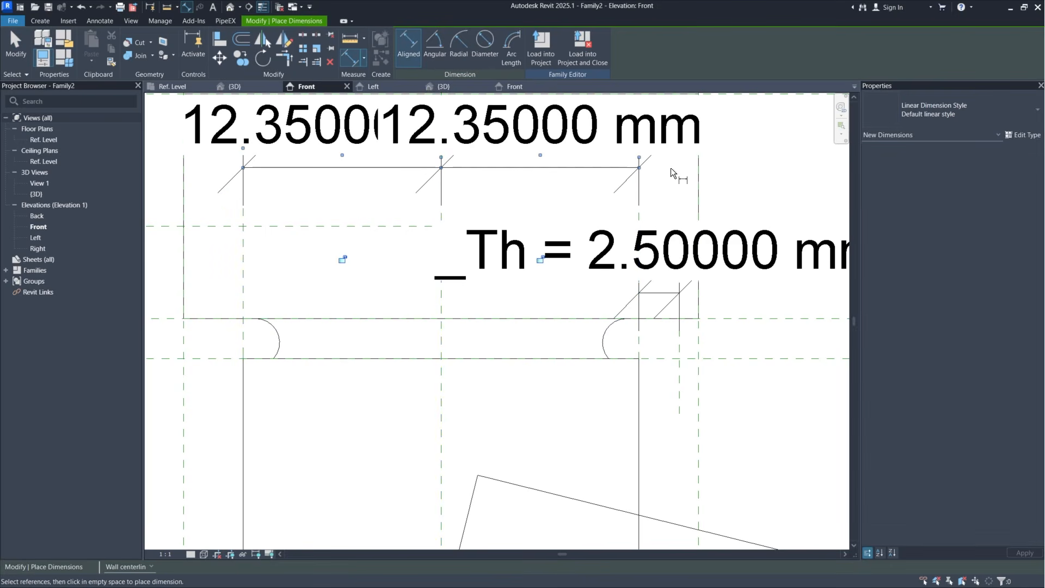
{"action": "scroll", "coordinate": [546, 185], "scroll_direction": "down", "scroll_amount": 3}
{"action": "middle_click_drag", "start_coordinate": [545, 186], "coordinate": [568, 321]}
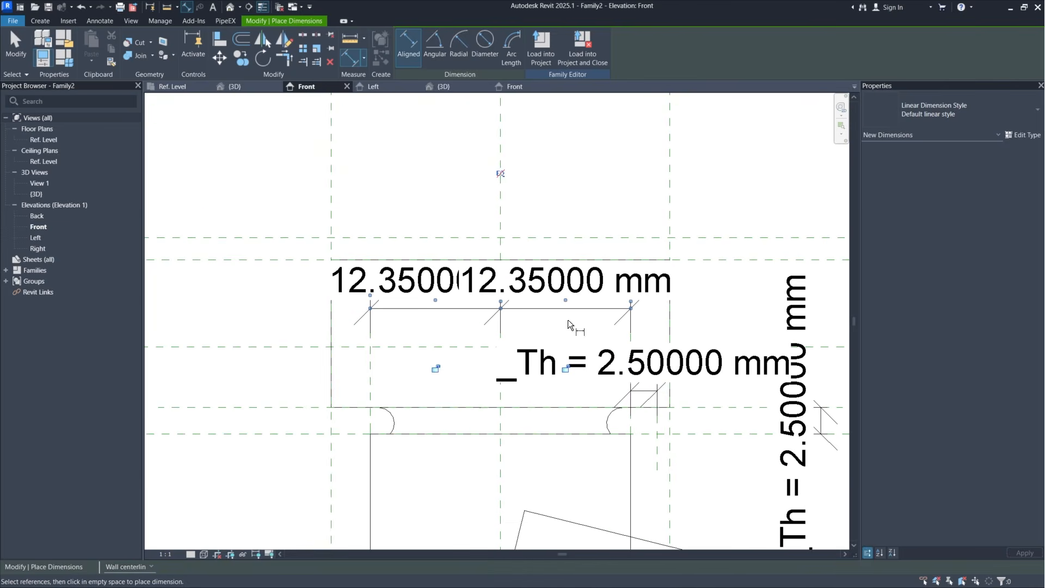
{"action": "left_click", "coordinate": [500, 173]}
Step: Begin another aligned dimension from the vertical reference plane at the body's left edge
{"action": "left_click", "coordinate": [375, 377]}
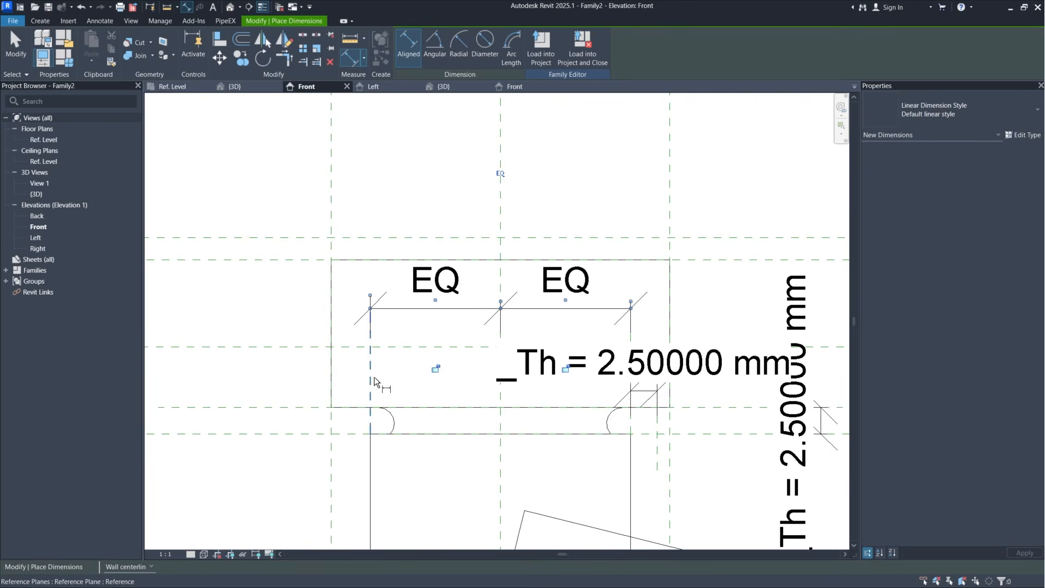
Step: Add an overall aligned dimension between the two outer body reference planes, placed above the EQ dimension
{"action": "scroll", "coordinate": [643, 364], "scroll_direction": "up", "scroll_amount": 2}
{"action": "left_click", "coordinate": [622, 337]}
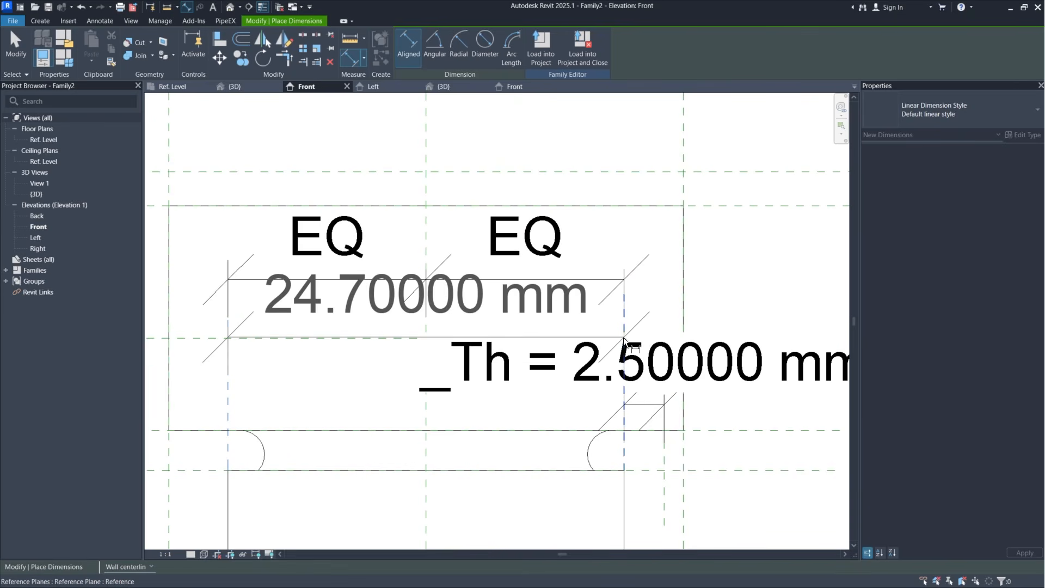
{"action": "scroll", "coordinate": [593, 243], "scroll_direction": "down", "scroll_amount": 2}
{"action": "left_click", "coordinate": [591, 224]}
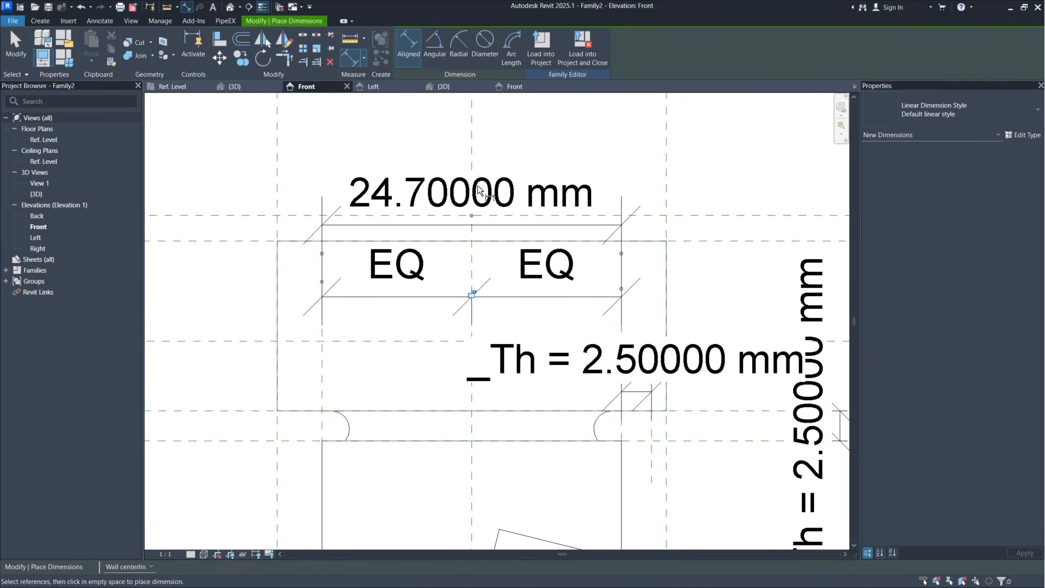
{"action": "key", "text": "Escape"}
{"action": "key", "text": "Escape"}
Step: Label the overall body width dimension with the _Body Diameter 1 parameter
{"action": "left_click", "coordinate": [534, 164]}
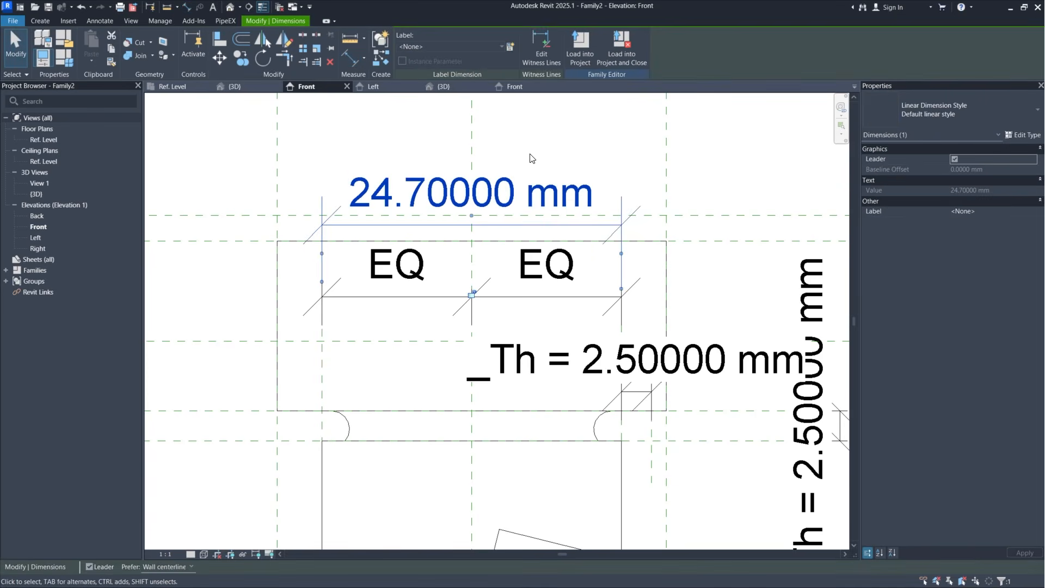
{"action": "left_click", "coordinate": [489, 46]}
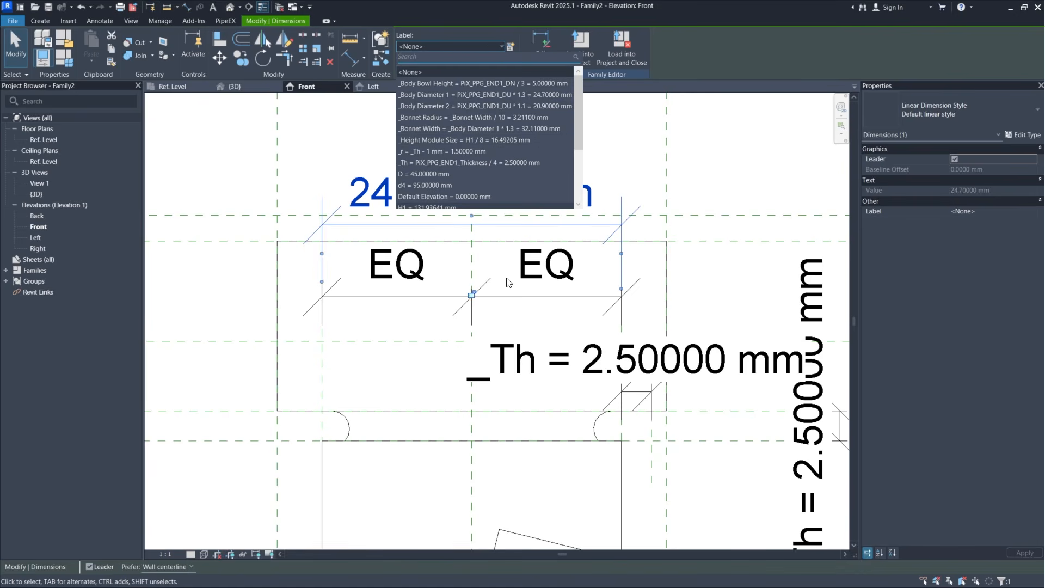
{"action": "left_click", "coordinate": [551, 96]}
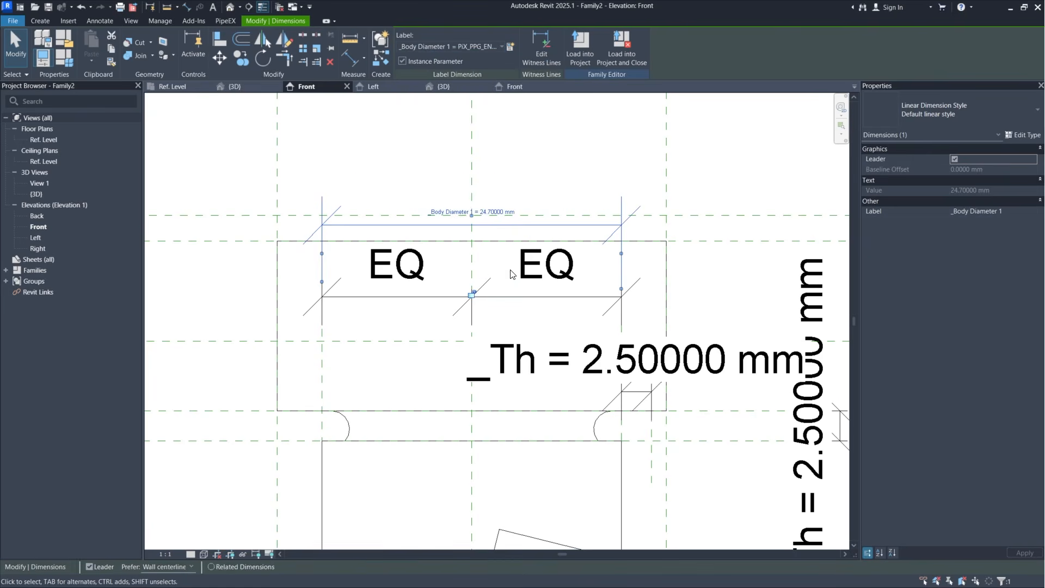
{"action": "left_click", "coordinate": [544, 187]}
Step: Open the sketch of the thin curved-edge revolve between the bonnet and the body for editing
{"action": "scroll", "coordinate": [602, 386], "scroll_direction": "up", "scroll_amount": 3}
{"action": "scroll", "coordinate": [595, 360], "scroll_direction": "up", "scroll_amount": 1}
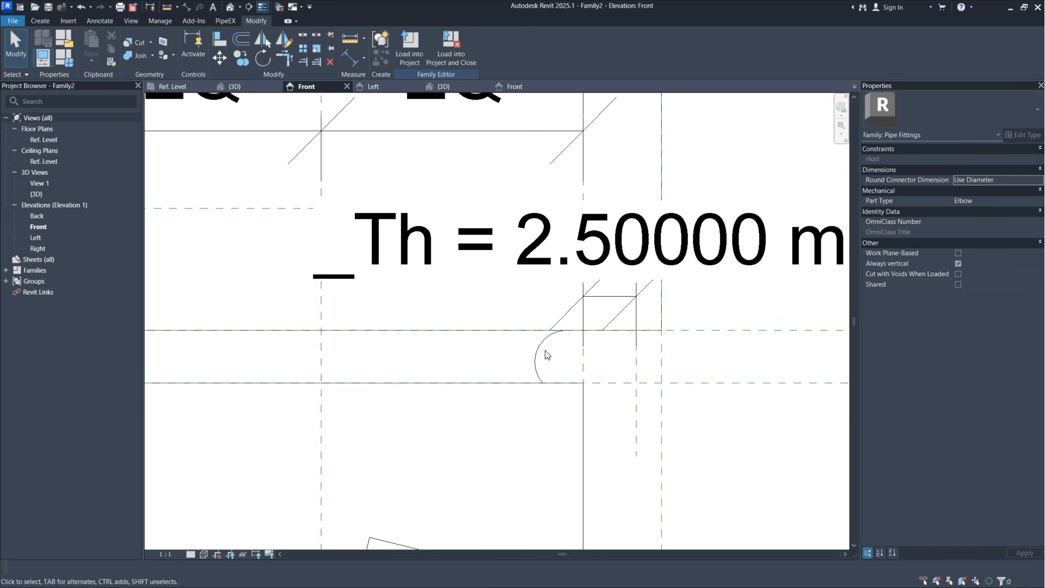
{"action": "left_click", "coordinate": [539, 357]}
{"action": "middle_click_drag", "start_coordinate": [503, 378], "coordinate": [568, 373]}
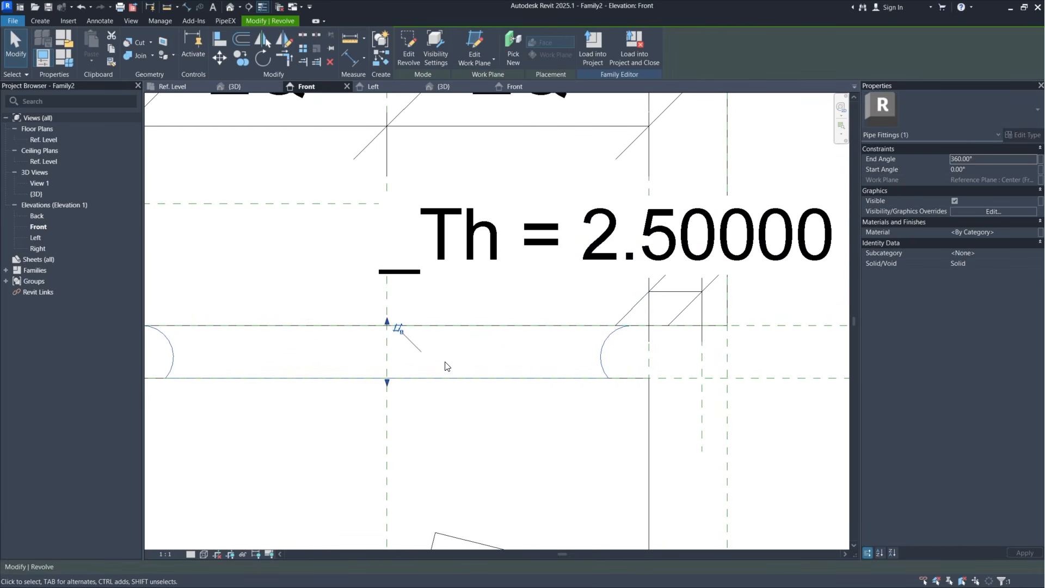
{"action": "left_click", "coordinate": [410, 52]}
{"action": "middle_click_drag", "start_coordinate": [710, 346], "coordinate": [644, 340]}
Step: Delete the arc labelled _r that closes the outer end of the revolve profile
{"action": "left_click", "coordinate": [599, 335]}
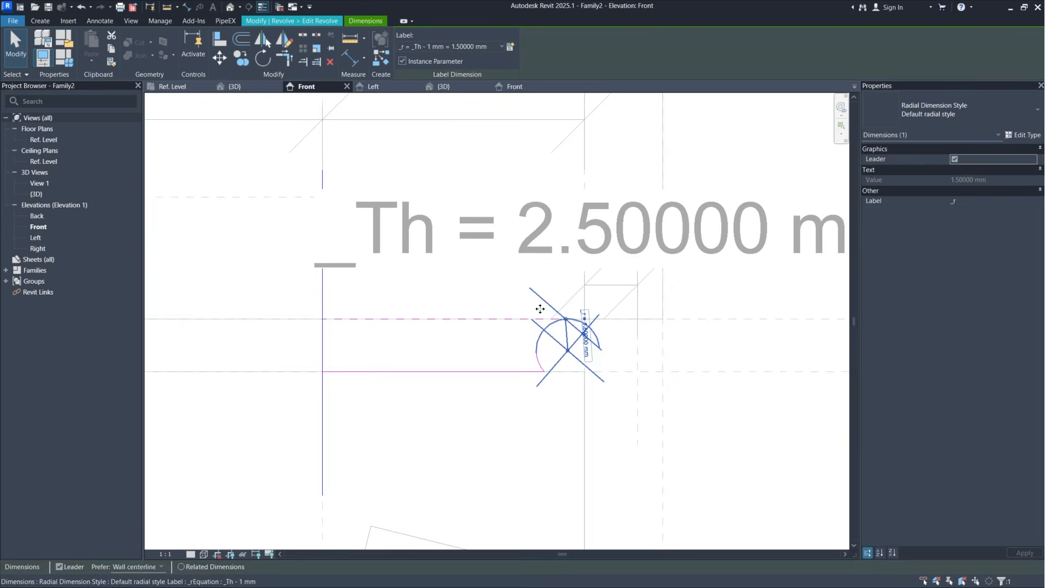
{"action": "scroll", "coordinate": [608, 369], "scroll_direction": "down", "scroll_amount": 1}
{"action": "left_click", "coordinate": [608, 369]}
{"action": "scroll", "coordinate": [551, 340], "scroll_direction": "up", "scroll_amount": 2}
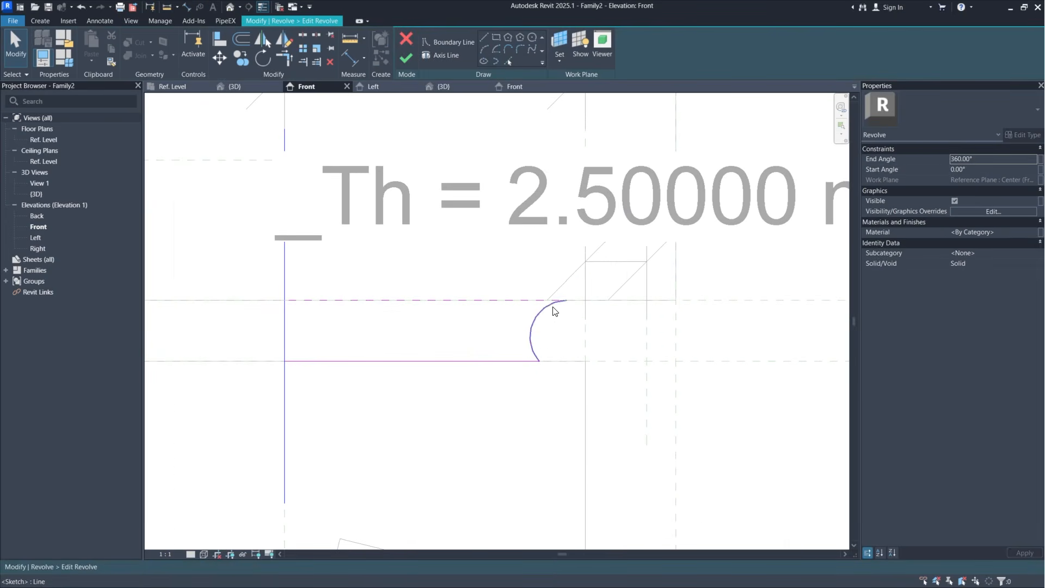
{"action": "left_click", "coordinate": [534, 340]}
{"action": "key", "text": "Delete"}
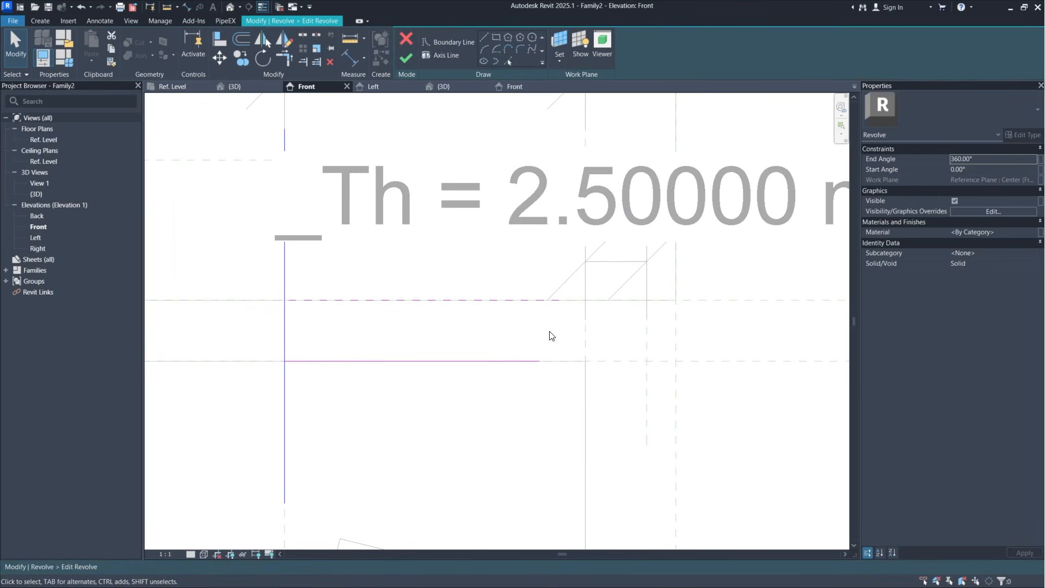
Step: Extend the upper sketch line to the _Th offset reference plane and the lower line to the body's outer reference plane
{"action": "middle_click_drag", "start_coordinate": [535, 300], "coordinate": [504, 306]}
{"action": "middle_click_drag", "start_coordinate": [536, 338], "coordinate": [508, 343]}
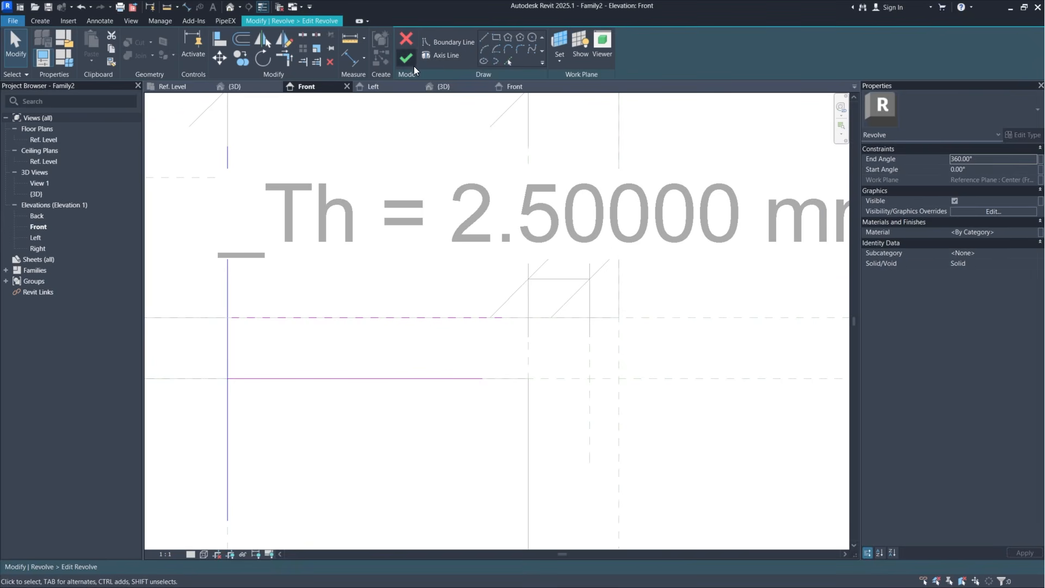
{"action": "left_click", "coordinate": [485, 321]}
{"action": "left_click_drag", "start_coordinate": [510, 318], "coordinate": [589, 317]}
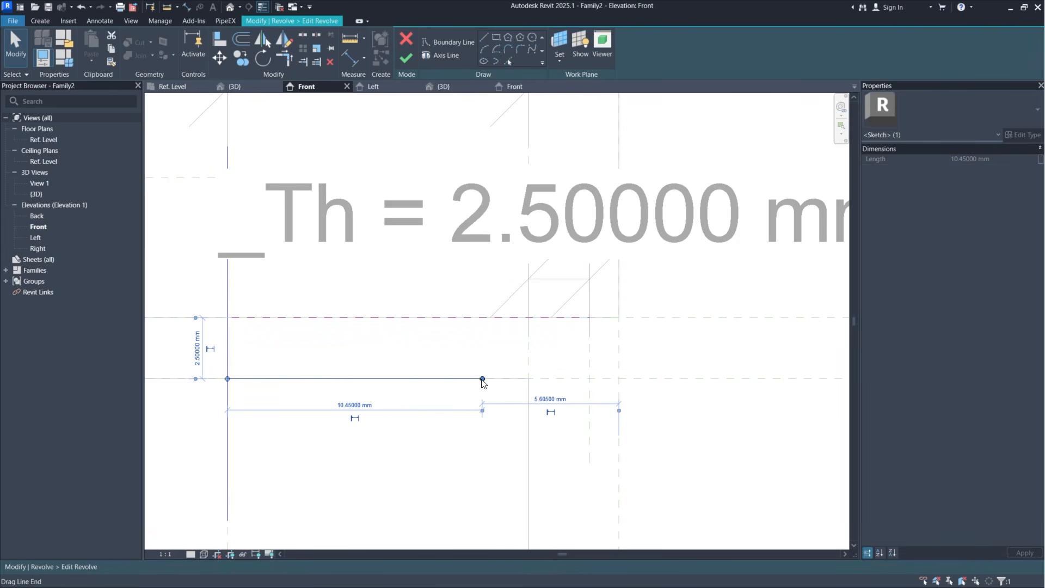
{"action": "left_click_drag", "start_coordinate": [483, 380], "coordinate": [533, 373]}
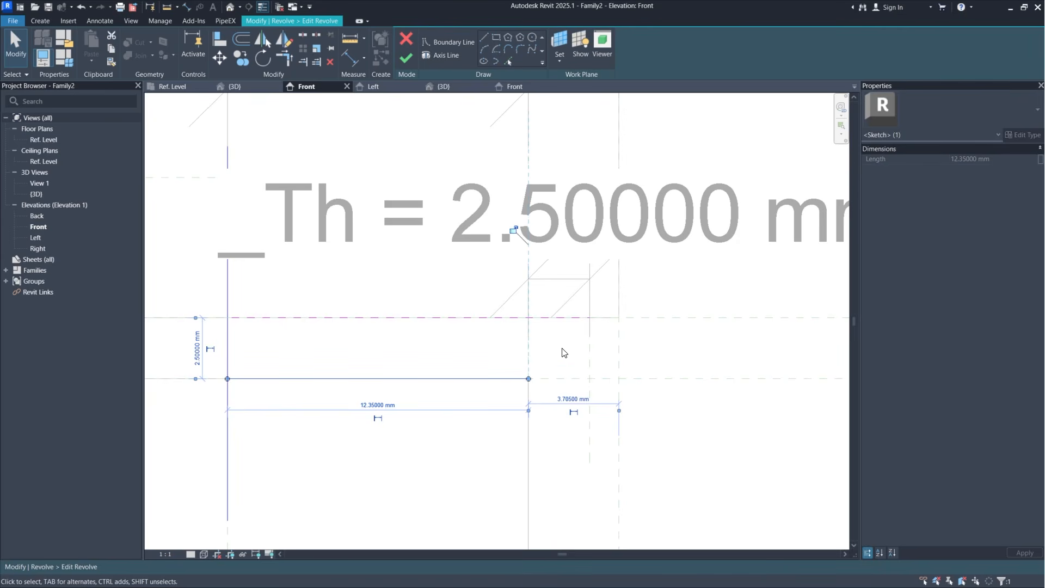
{"action": "left_click", "coordinate": [546, 397]}
{"action": "scroll", "coordinate": [546, 398], "scroll_direction": "down", "scroll_amount": 2}
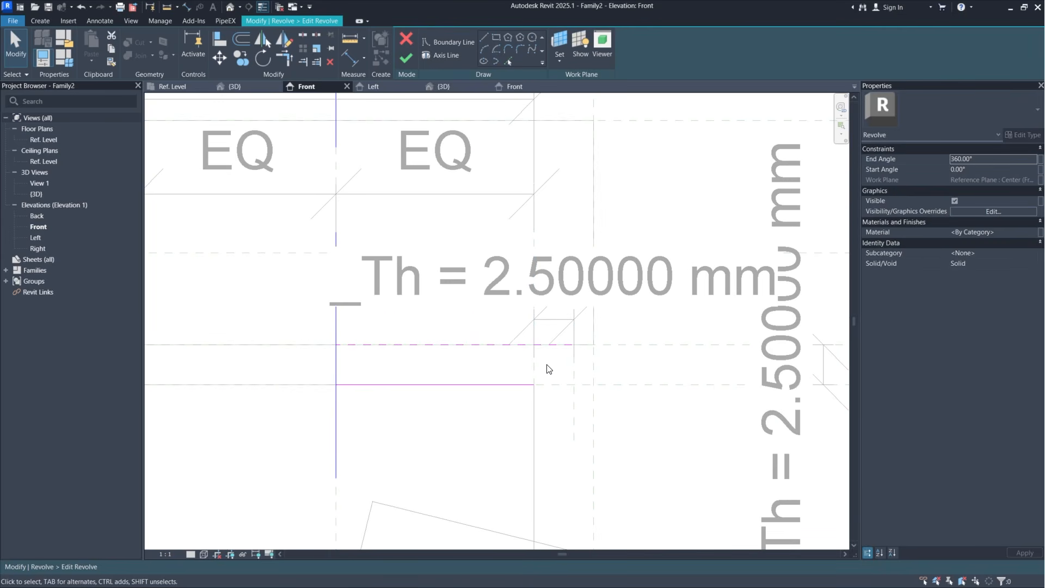
Step: Align the lower sketch line's outer end to the body's vertical reference plane and lock it
{"action": "scroll", "coordinate": [548, 368], "scroll_direction": "up", "scroll_amount": 2}
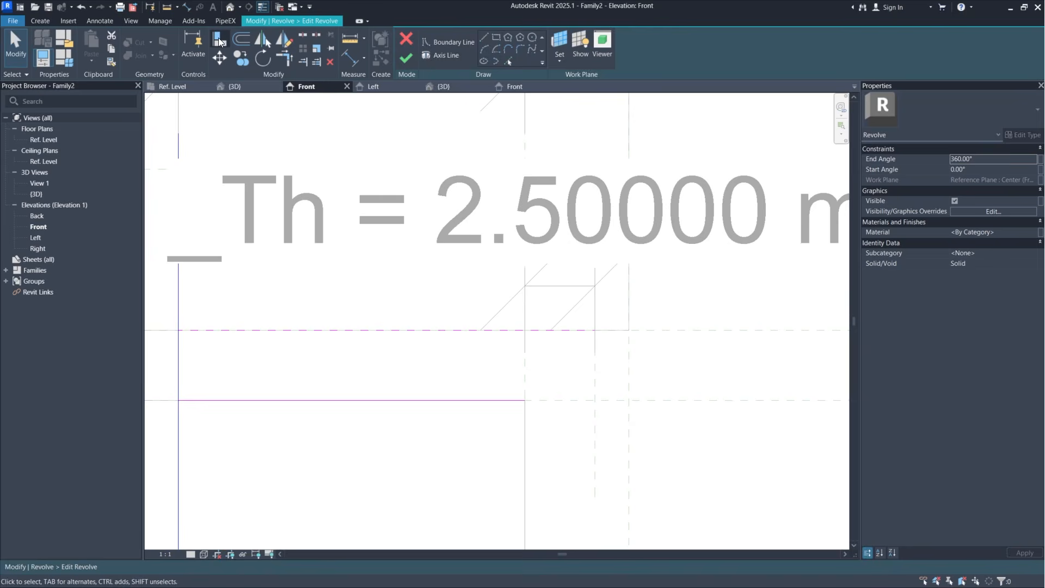
{"action": "left_click", "coordinate": [219, 39]}
{"action": "left_click", "coordinate": [525, 366]}
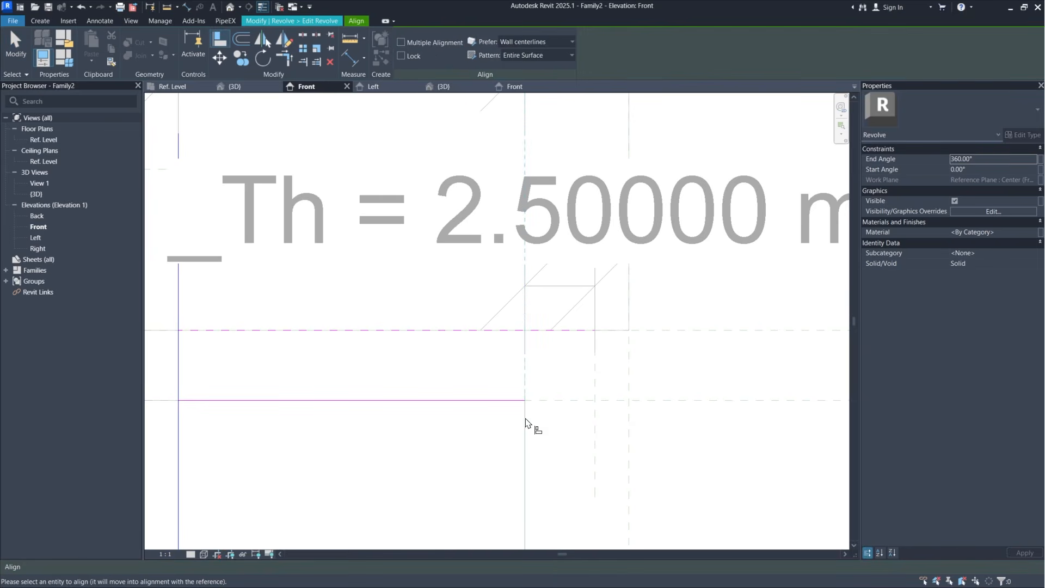
{"action": "left_click", "coordinate": [509, 232]}
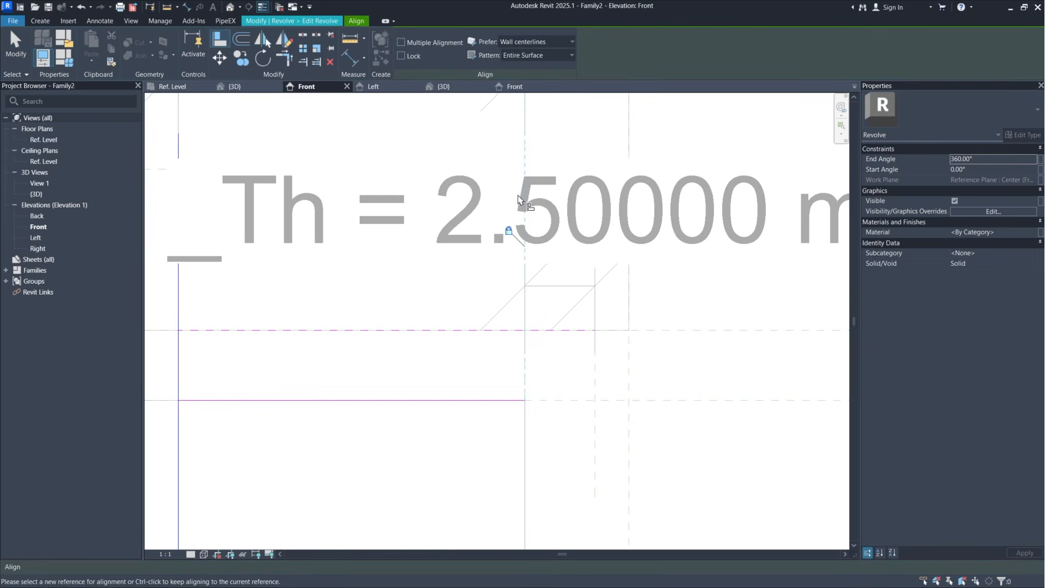
{"action": "middle_click_drag", "start_coordinate": [571, 373], "coordinate": [553, 388]}
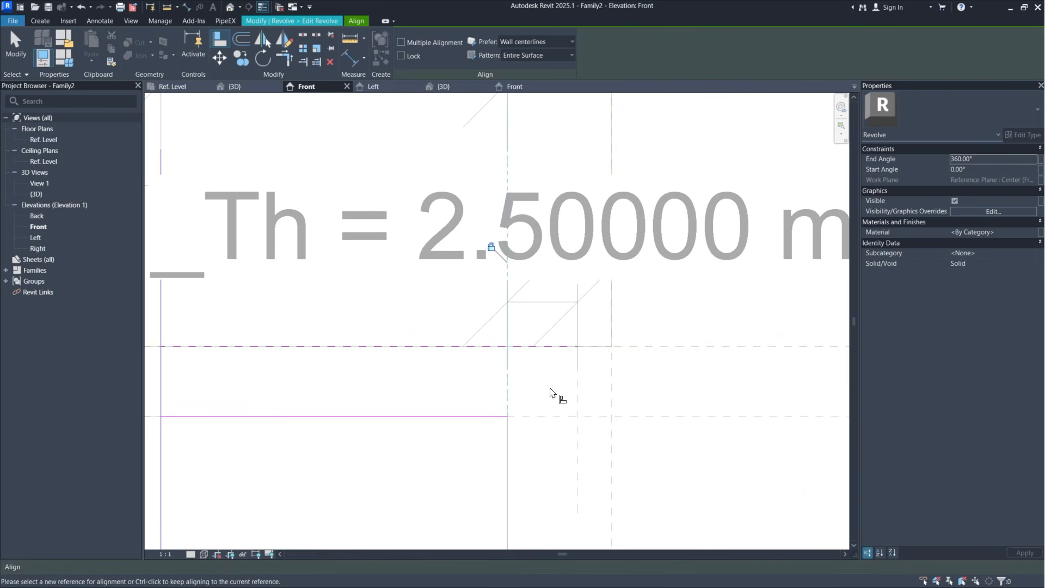
Step: Align the lower and upper sketch lines to their horizontal reference planes and lock them
{"action": "left_click", "coordinate": [494, 417]}
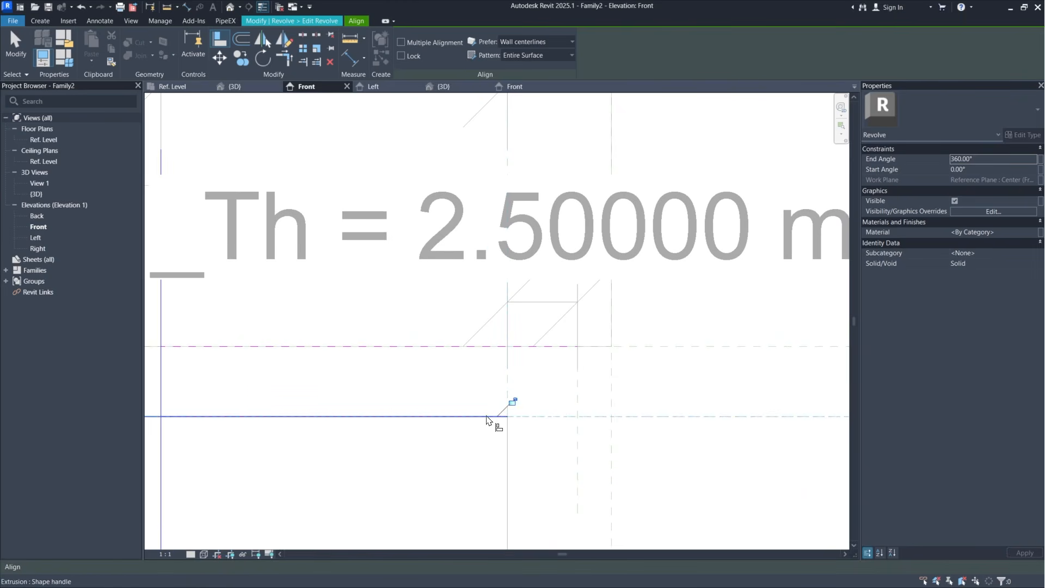
{"action": "left_click", "coordinate": [637, 347]}
{"action": "left_click", "coordinate": [485, 353]}
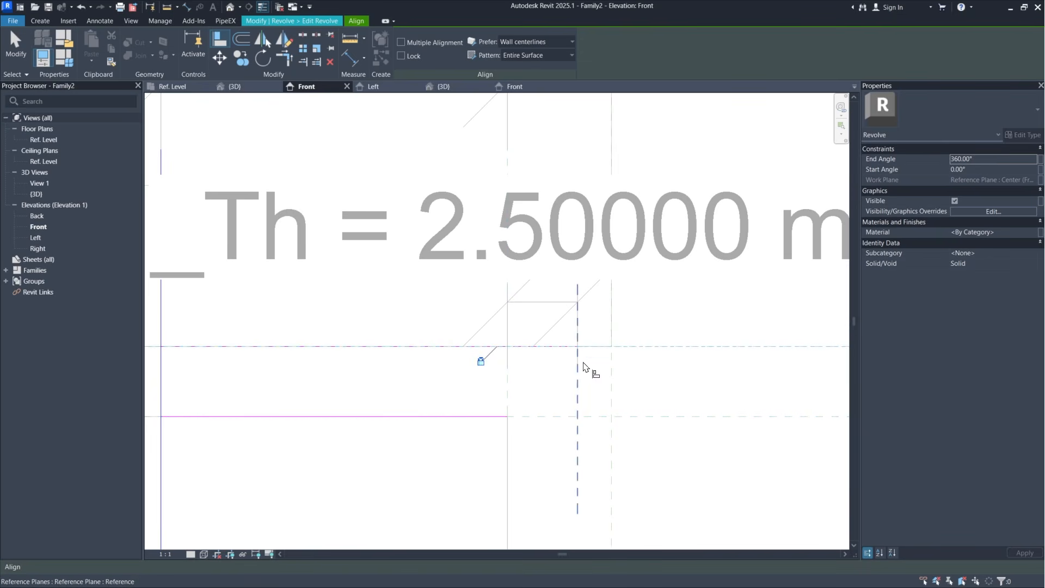
Step: Align the upper sketch line's outer end to the _Th offset reference plane and lock it
{"action": "left_click", "coordinate": [577, 392]}
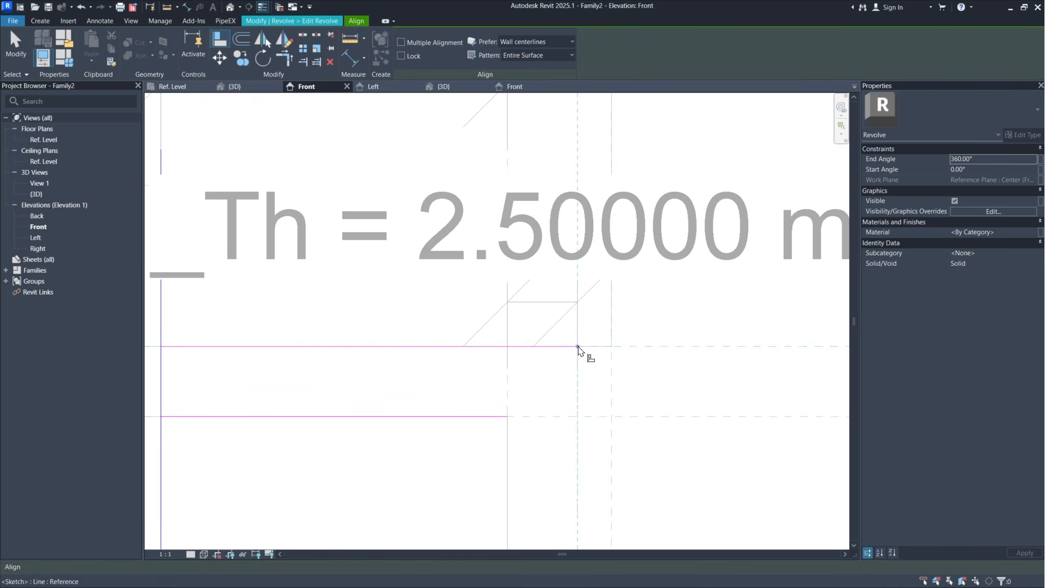
{"action": "scroll", "coordinate": [612, 401], "scroll_direction": "down", "scroll_amount": 3}
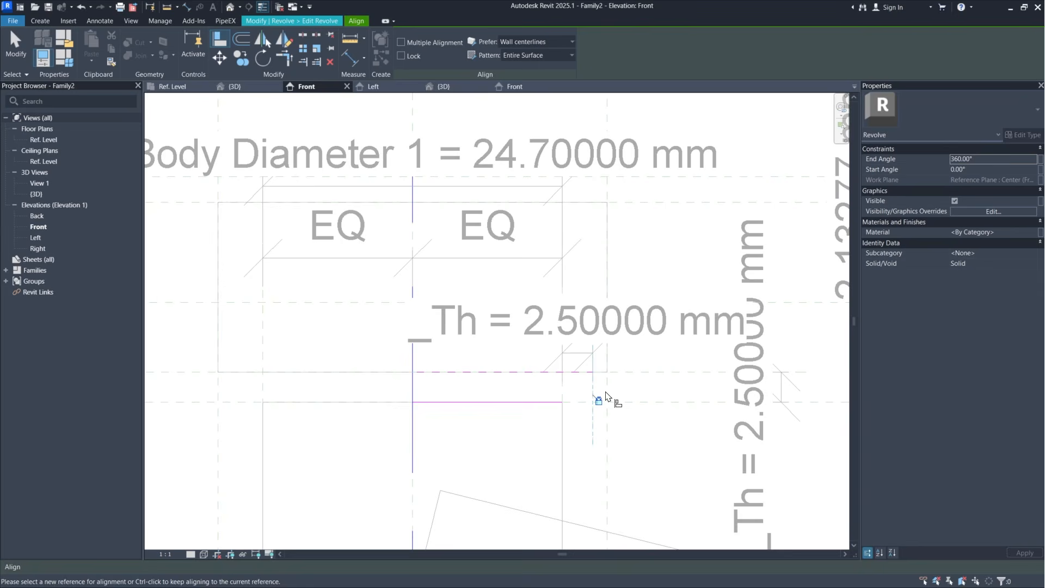
{"action": "middle_click_drag", "start_coordinate": [764, 394], "coordinate": [734, 396]}
{"action": "scroll", "coordinate": [577, 397], "scroll_direction": "up", "scroll_amount": 5}
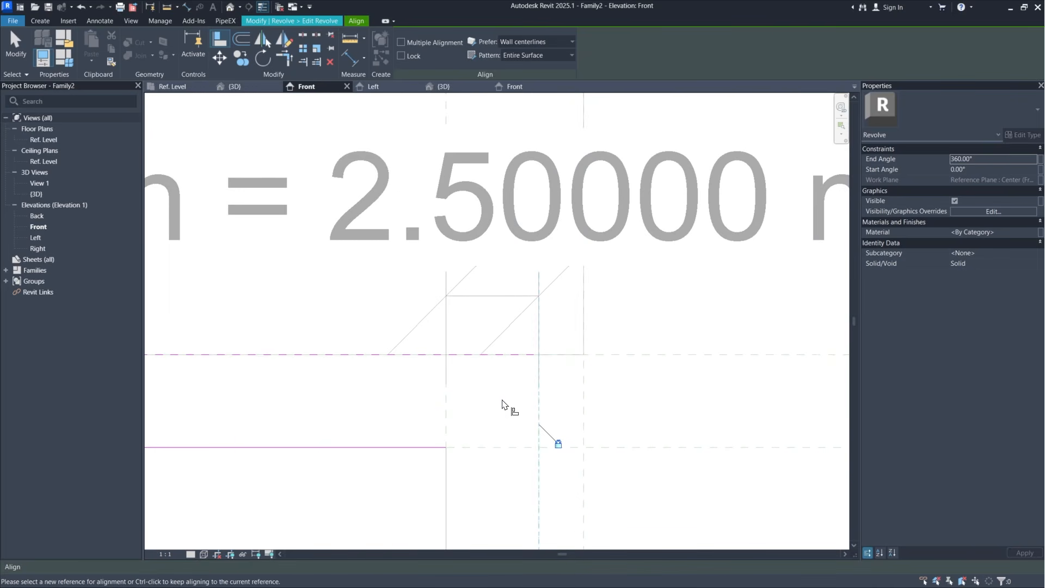
Step: Draw a tangent boundary arc of 2.5 mm radius joining the outer ends of the upper and lower sketch lines
{"action": "left_click", "coordinate": [328, 23]}
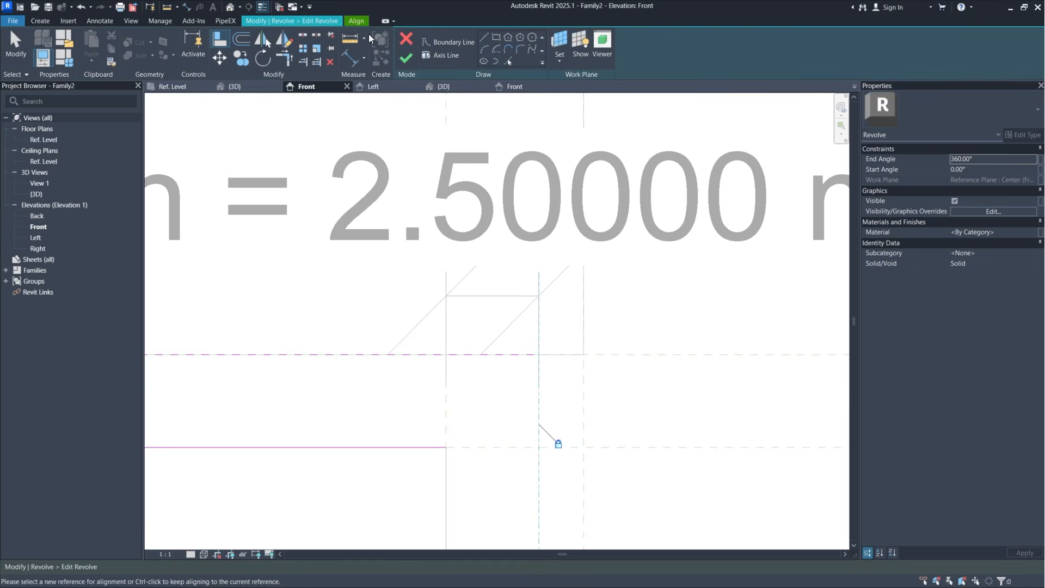
{"action": "left_click", "coordinate": [486, 51]}
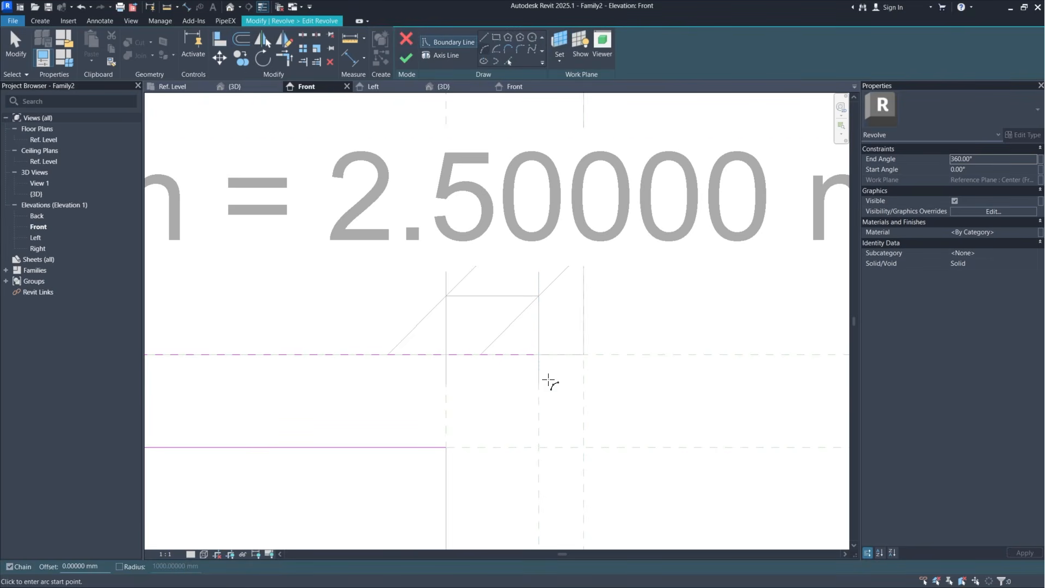
{"action": "left_click", "coordinate": [539, 354]}
{"action": "left_click", "coordinate": [660, 354]}
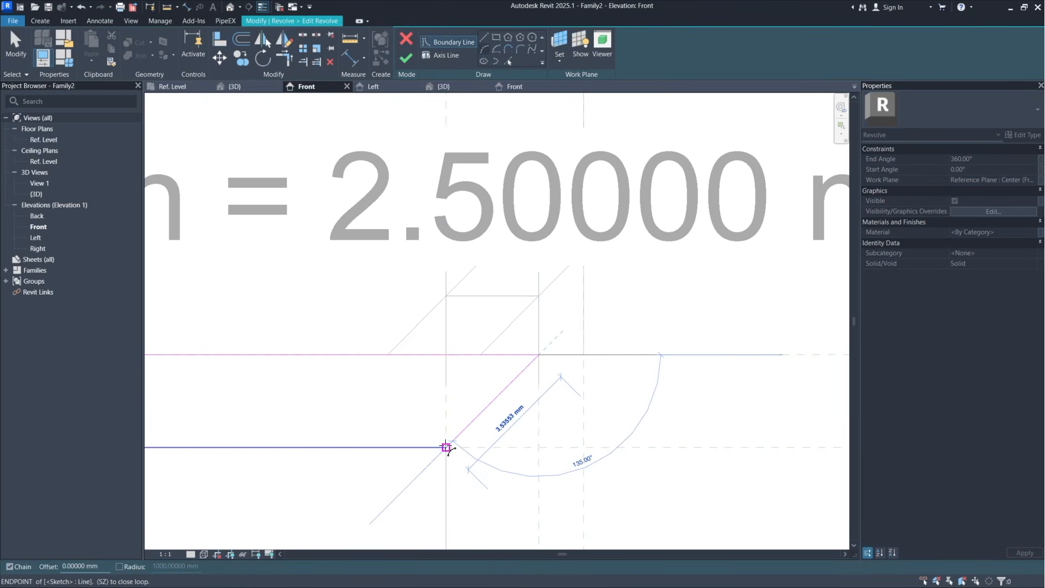
{"action": "left_click", "coordinate": [447, 448]}
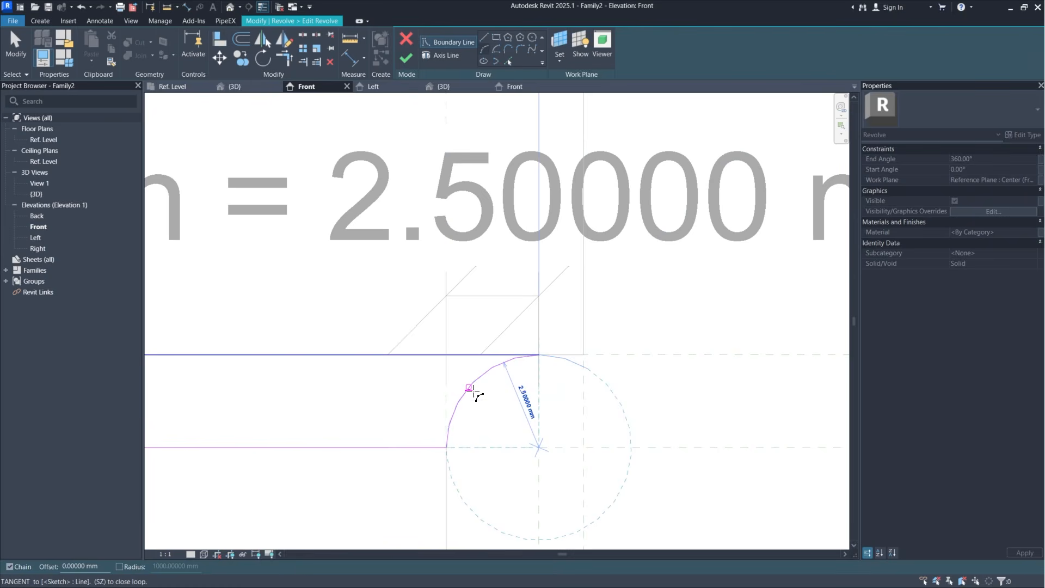
{"action": "left_click", "coordinate": [470, 389]}
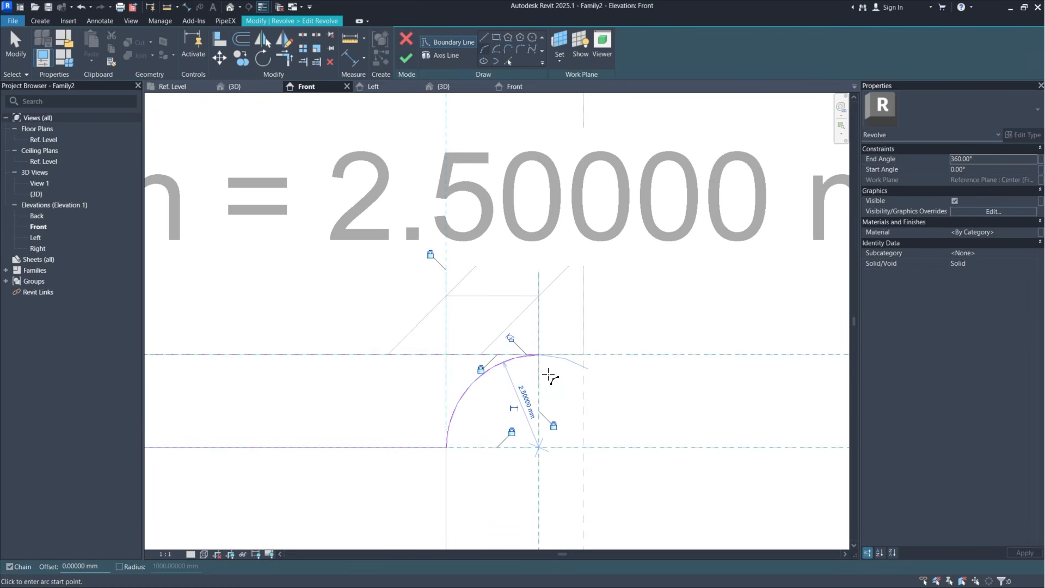
Step: Make the new arc's radius dimension permanent and label it with the _Th parameter
{"action": "left_click", "coordinate": [538, 418]}
{"action": "left_click", "coordinate": [439, 46]}
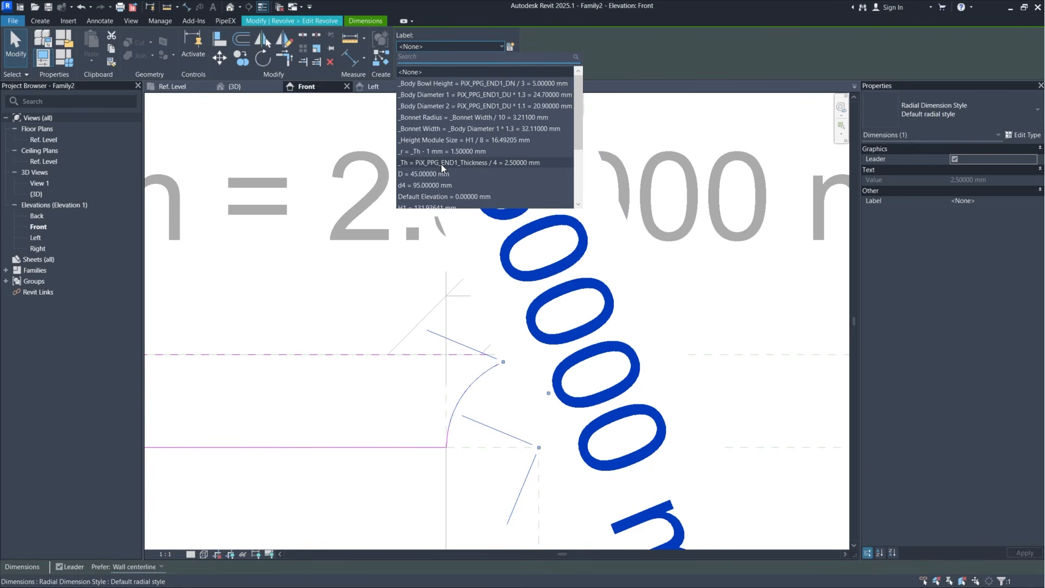
{"action": "left_click", "coordinate": [441, 163]}
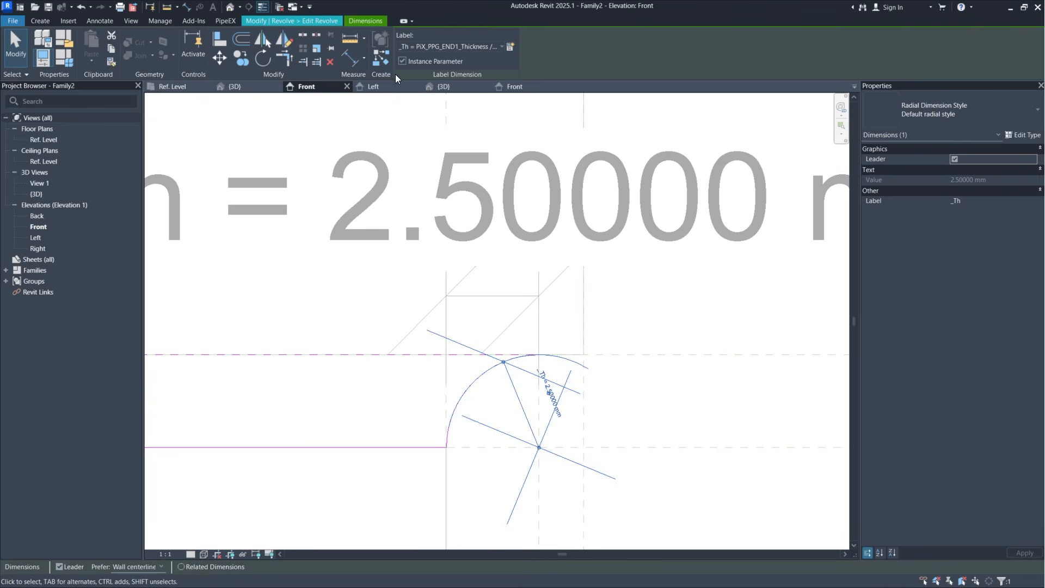
Step: Finish the revolve sketch and check the concave fillet where the body meets the bonnet
{"action": "left_click", "coordinate": [325, 21]}
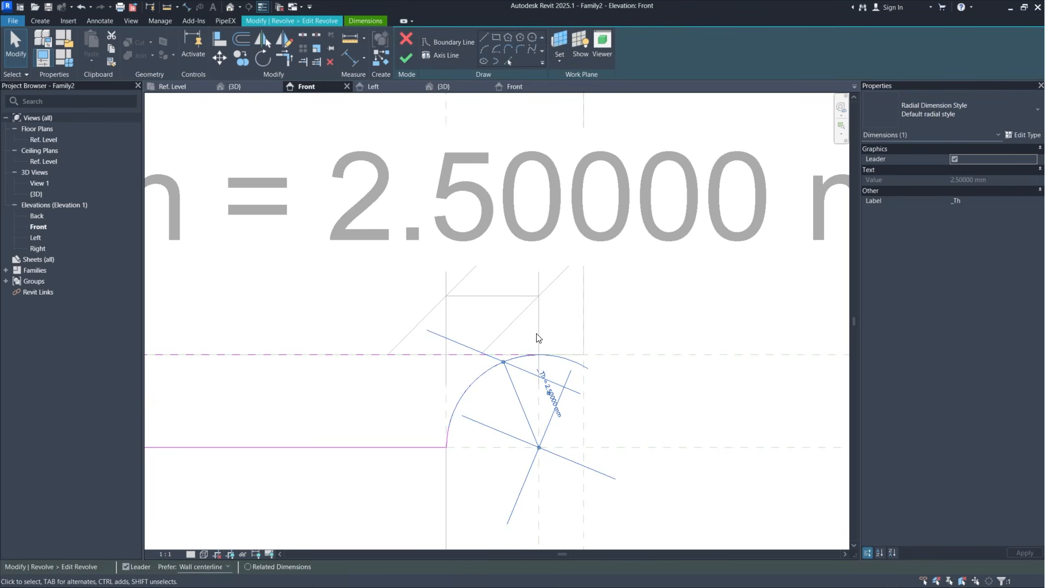
{"action": "left_click", "coordinate": [412, 57]}
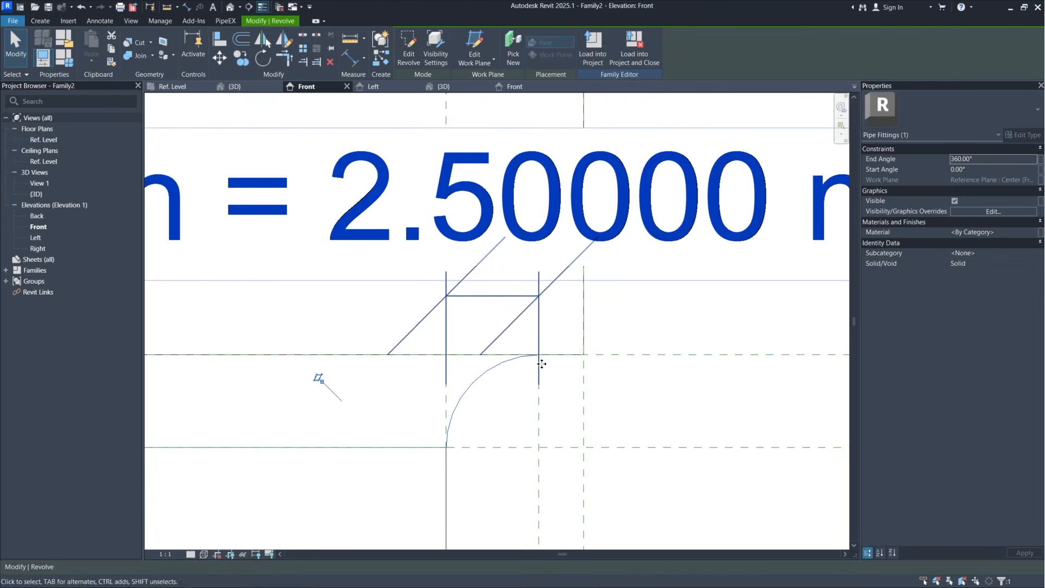
{"action": "left_click", "coordinate": [637, 409]}
{"action": "scroll", "coordinate": [637, 409], "scroll_direction": "down", "scroll_amount": 3}
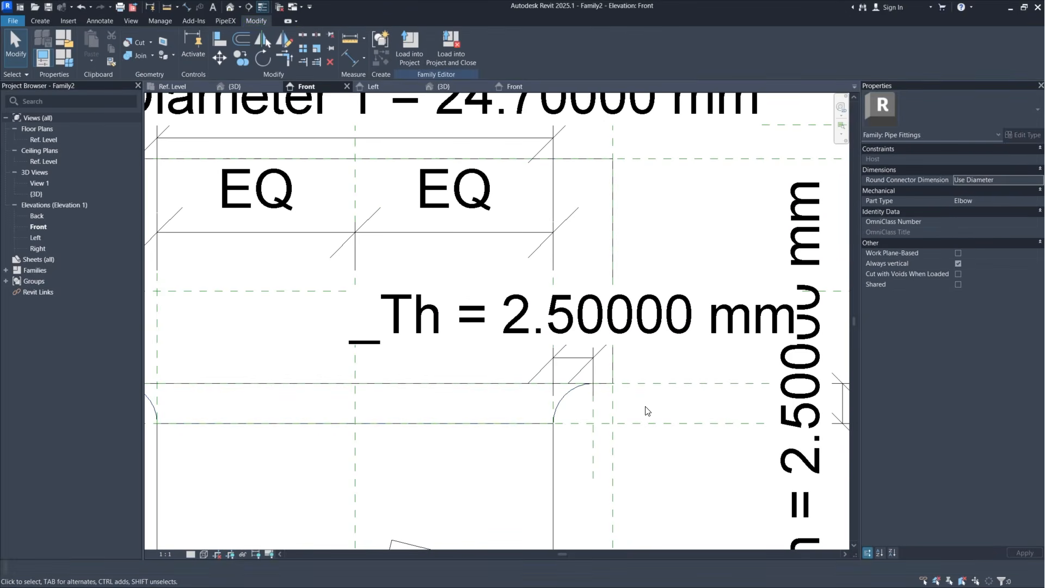
{"action": "scroll", "coordinate": [607, 407], "scroll_direction": "down", "scroll_amount": 2}
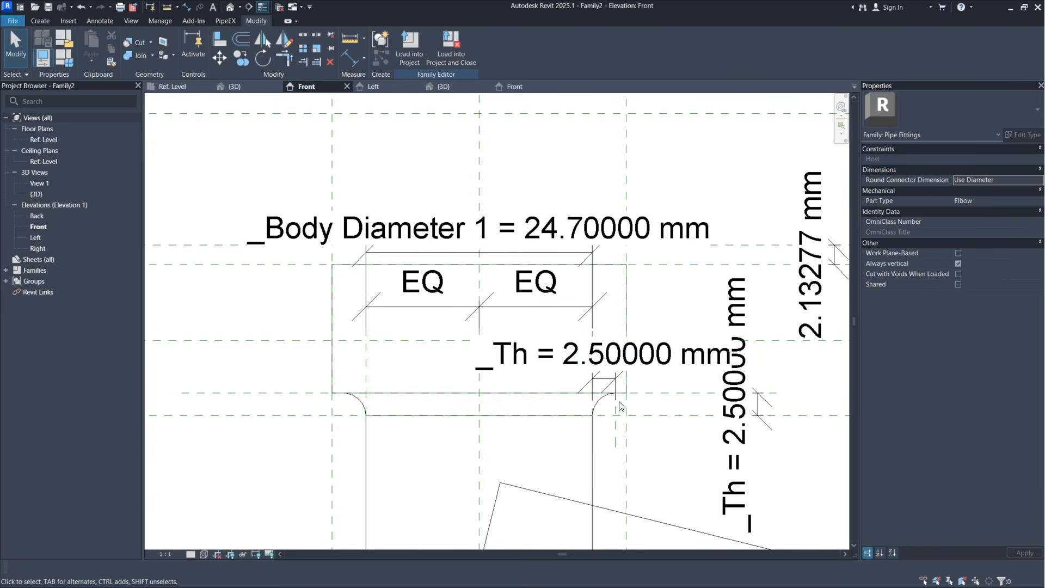
{"action": "scroll", "coordinate": [612, 410], "scroll_direction": "up", "scroll_amount": 2}
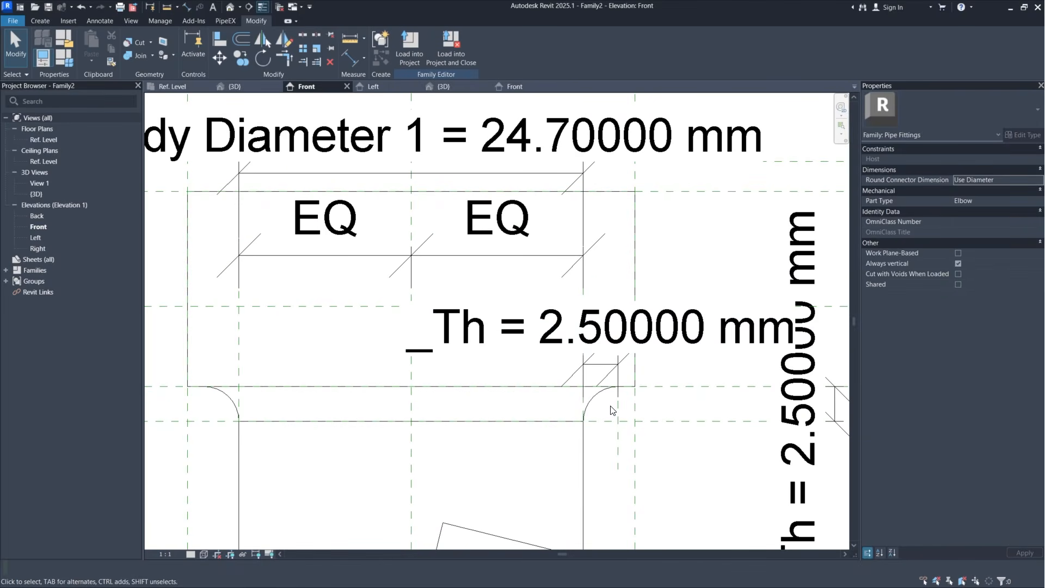
Step: Move the _Body Diameter 1 dimension well above the bonnet extrusion, clear of the EQ dimension and the reference planes
{"action": "scroll", "coordinate": [660, 416], "scroll_direction": "down", "scroll_amount": 2}
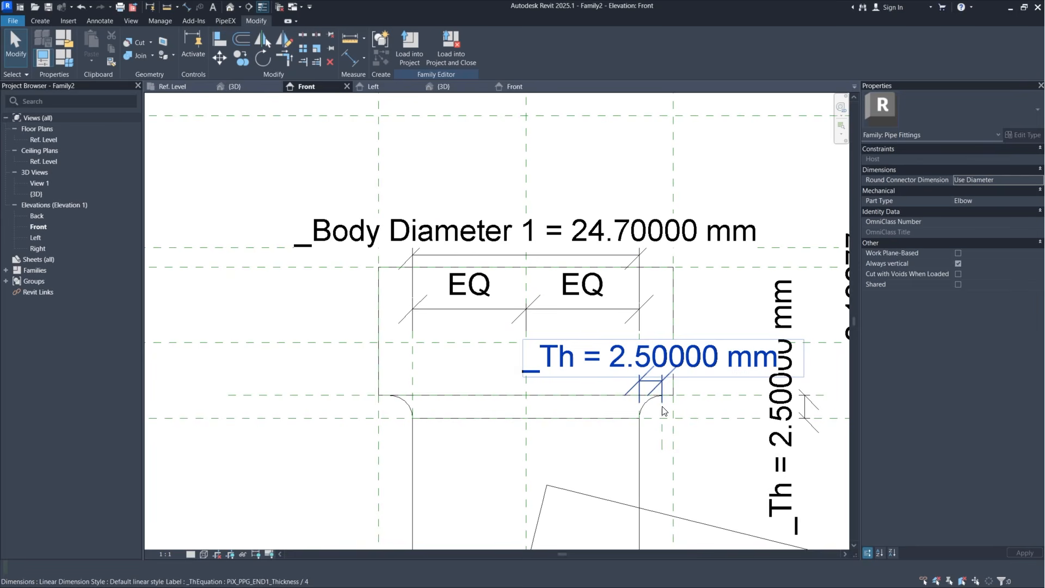
{"action": "scroll", "coordinate": [659, 289], "scroll_direction": "down", "scroll_amount": 3}
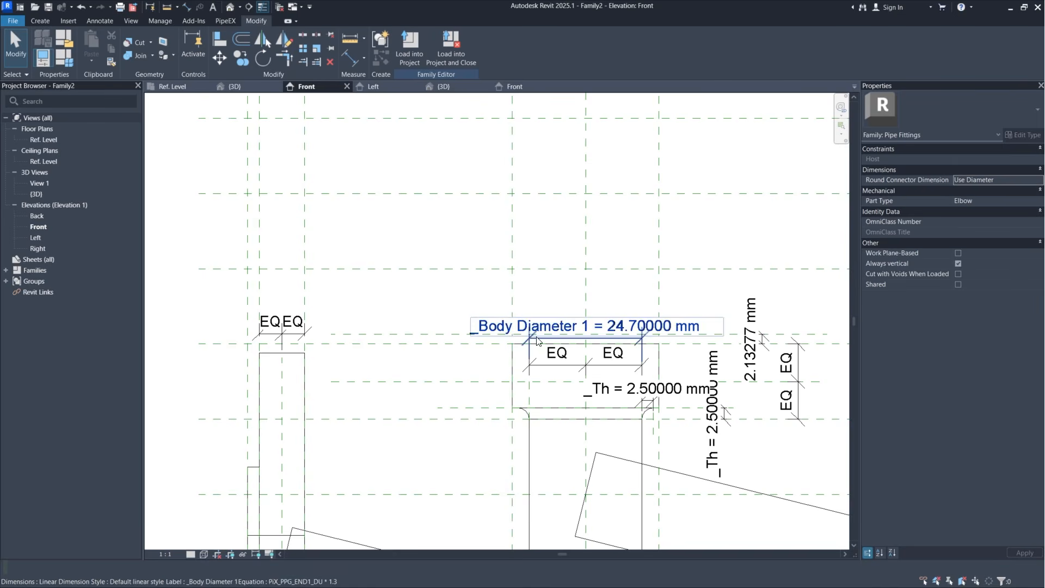
{"action": "scroll", "coordinate": [646, 302], "scroll_direction": "up", "scroll_amount": 3}
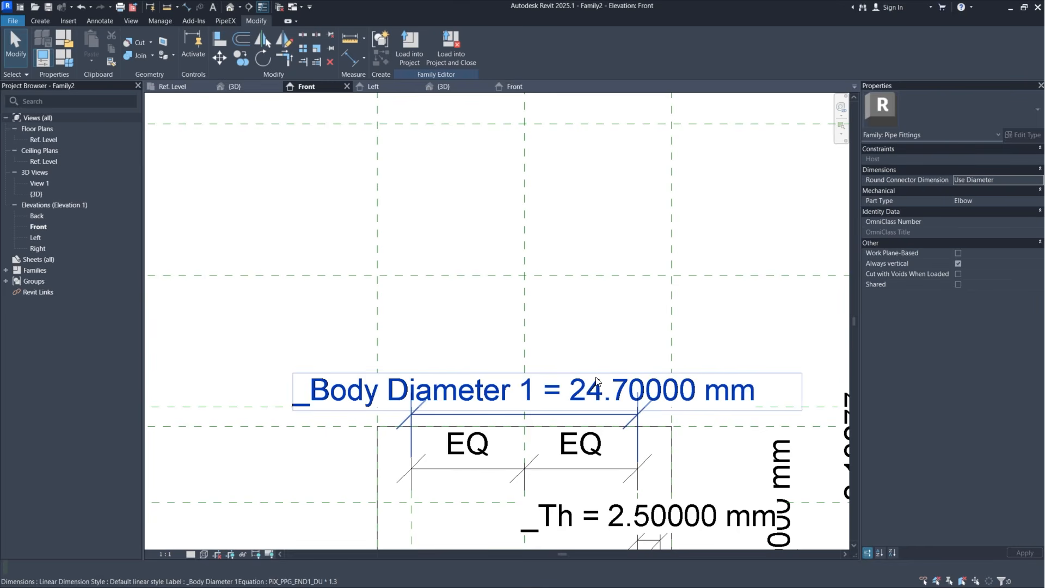
{"action": "left_click", "coordinate": [553, 388]}
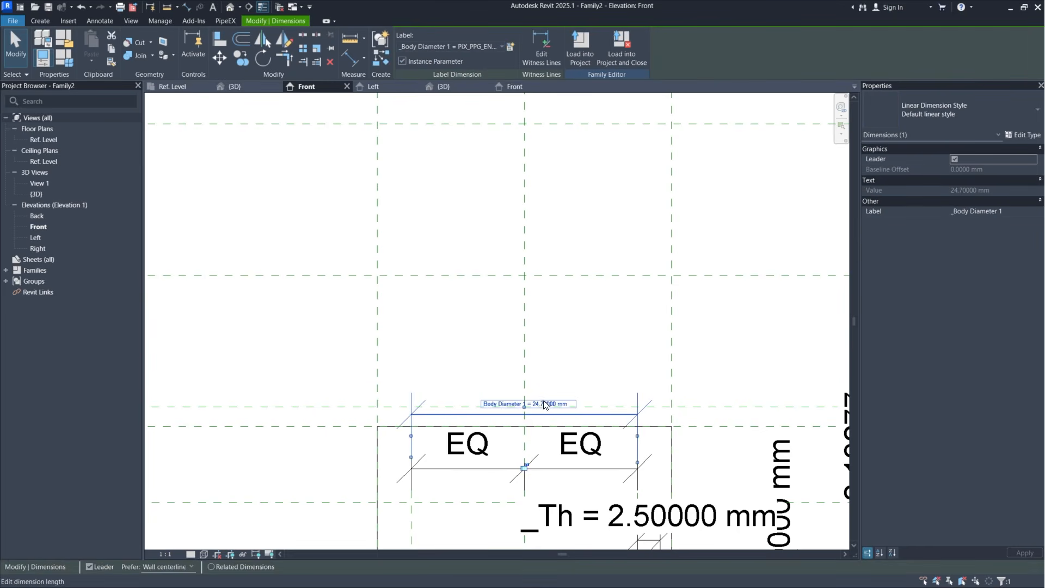
{"action": "scroll", "coordinate": [548, 408], "scroll_direction": "up", "scroll_amount": 2}
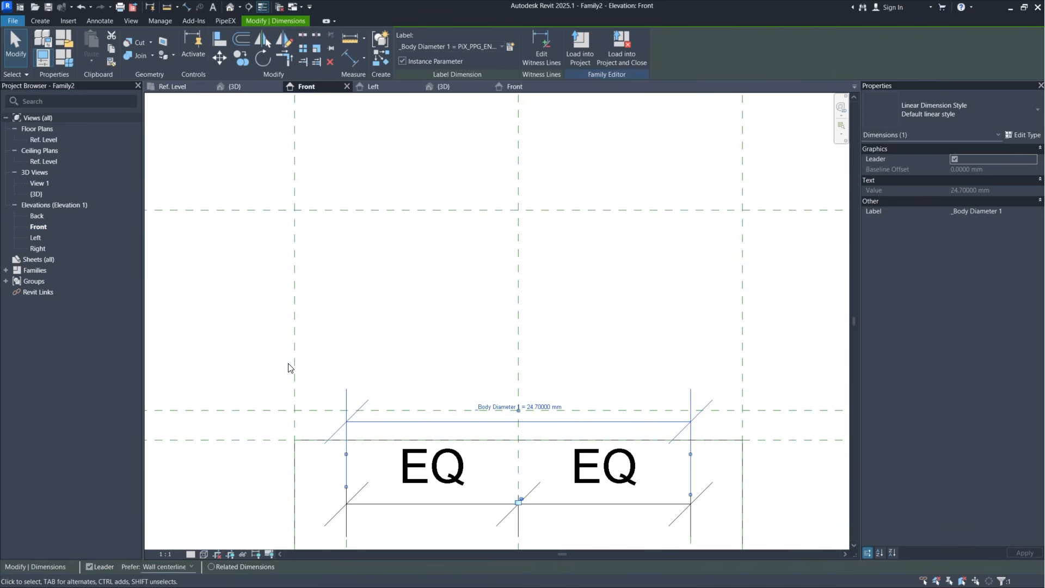
{"action": "key", "text": "Escape"}
{"action": "left_click", "coordinate": [428, 410]}
{"action": "key", "text": "Escape"}
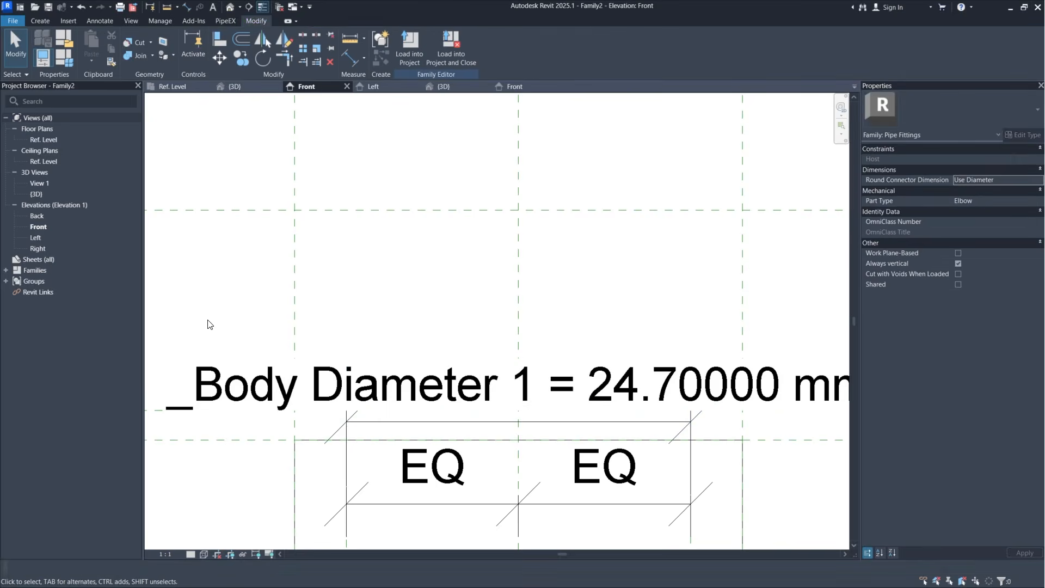
{"action": "scroll", "coordinate": [332, 359], "scroll_direction": "down", "scroll_amount": 2}
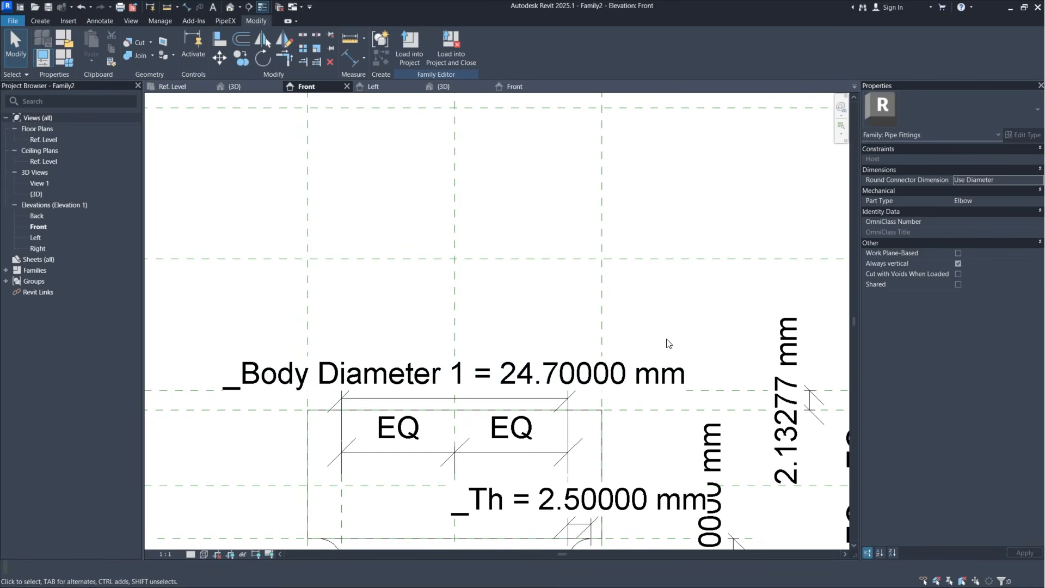
{"action": "left_click", "coordinate": [638, 381]}
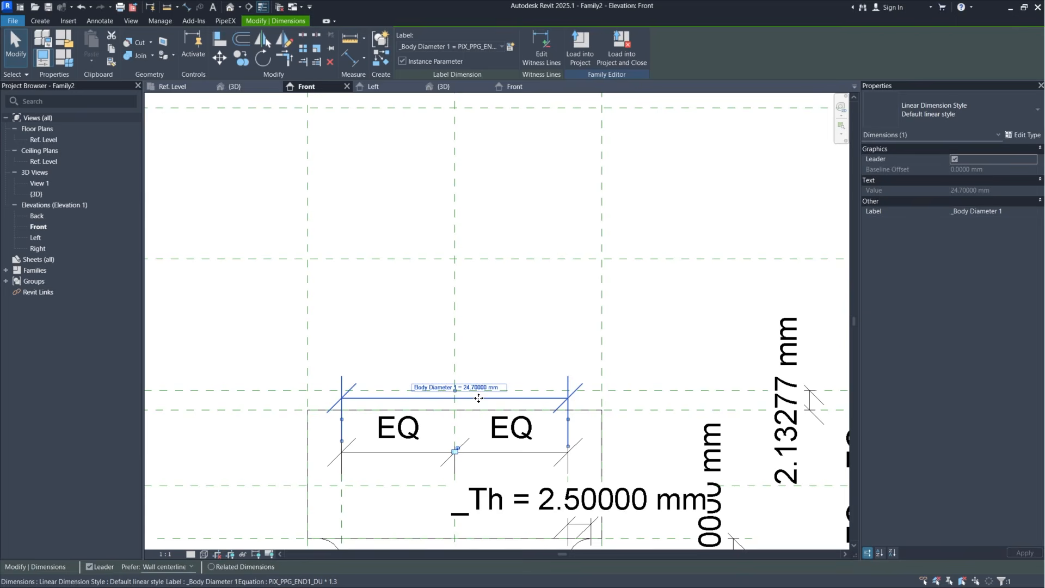
{"action": "left_click_drag", "start_coordinate": [478, 398], "coordinate": [490, 140]}
{"action": "left_click", "coordinate": [645, 222]}
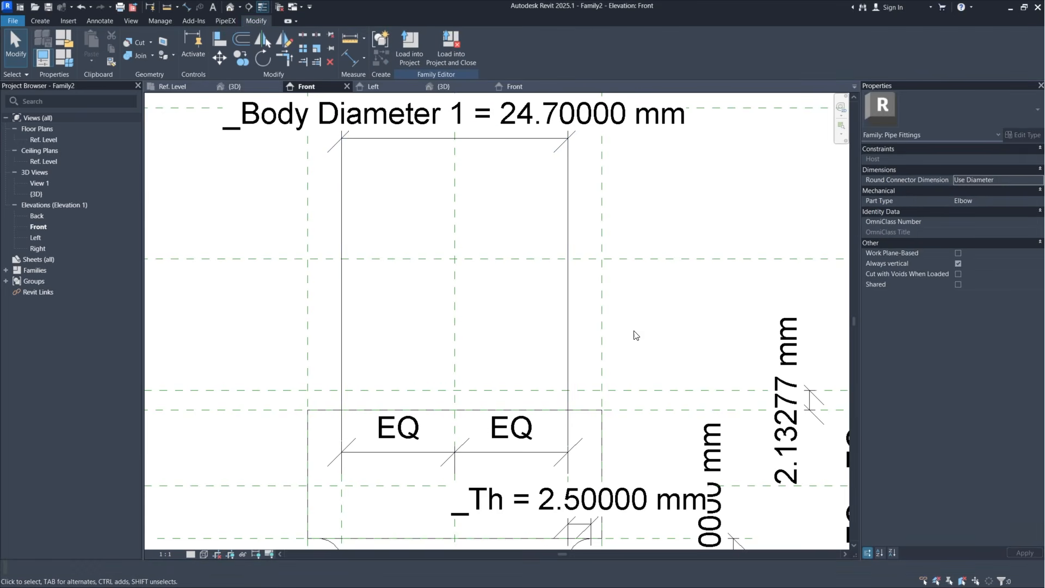
{"action": "scroll", "coordinate": [647, 334], "scroll_direction": "down", "scroll_amount": 3}
{"action": "scroll", "coordinate": [648, 334], "scroll_direction": "up", "scroll_amount": 3}
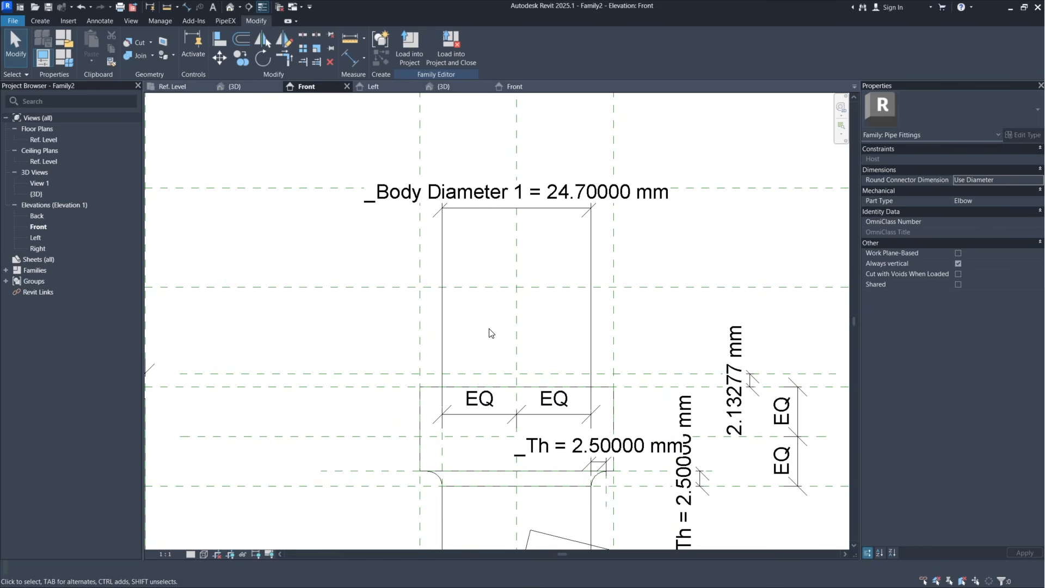
{"action": "left_click", "coordinate": [433, 397]}
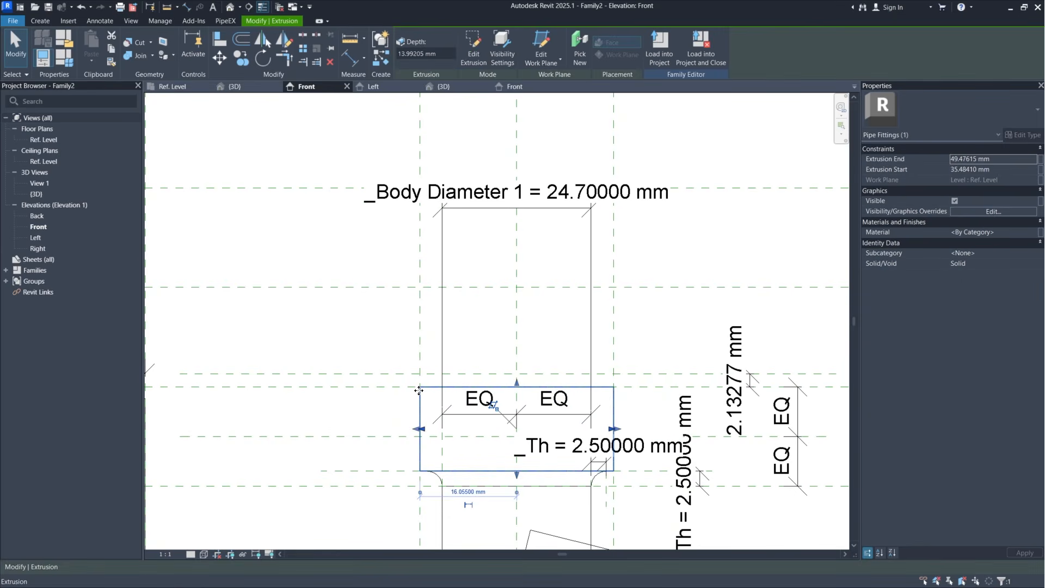
{"action": "key", "text": "c"}
{"action": "key", "text": "o"}
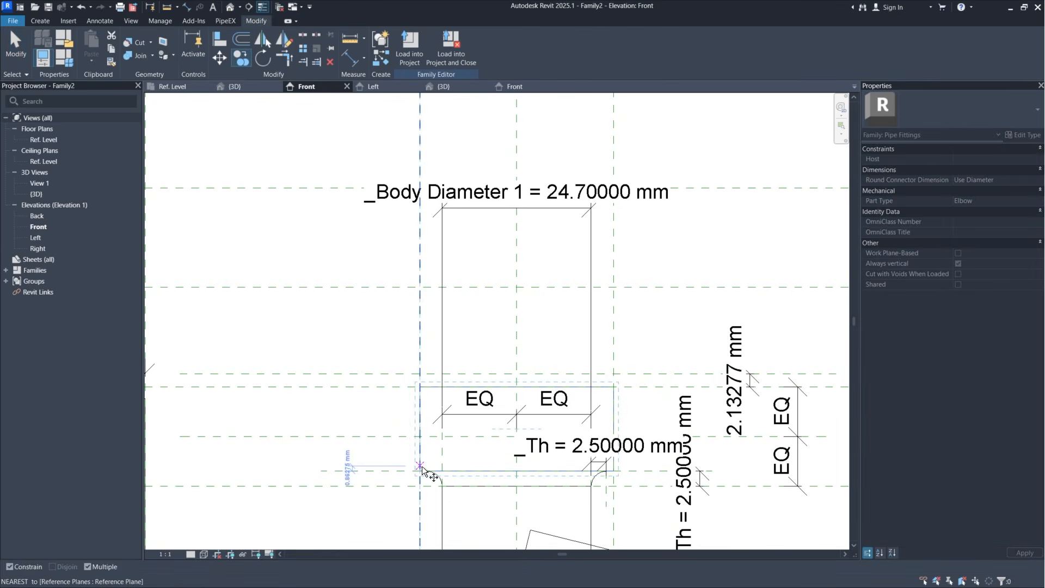
{"action": "left_click", "coordinate": [420, 471]}
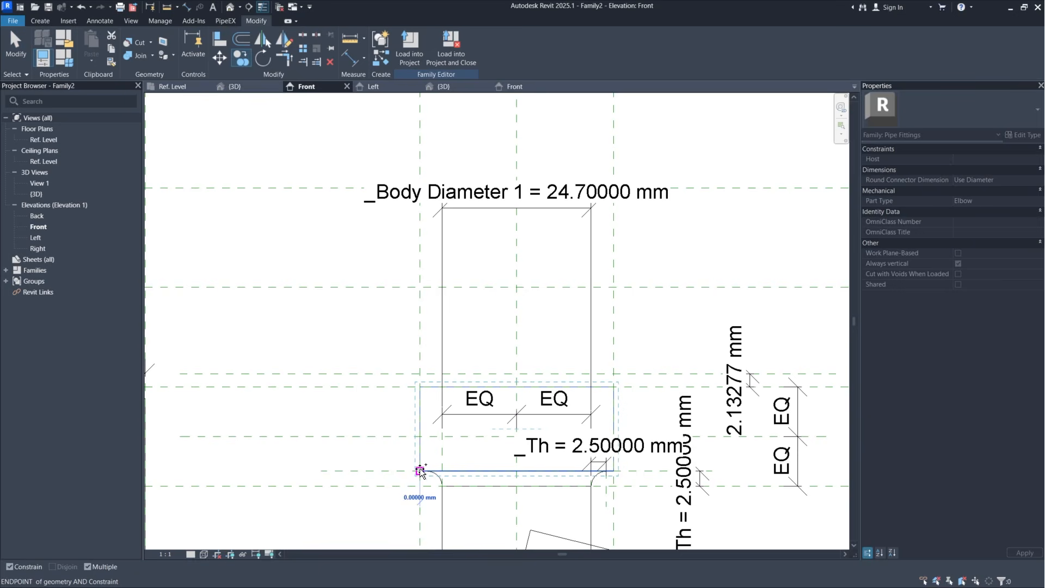
{"action": "left_click", "coordinate": [424, 366]}
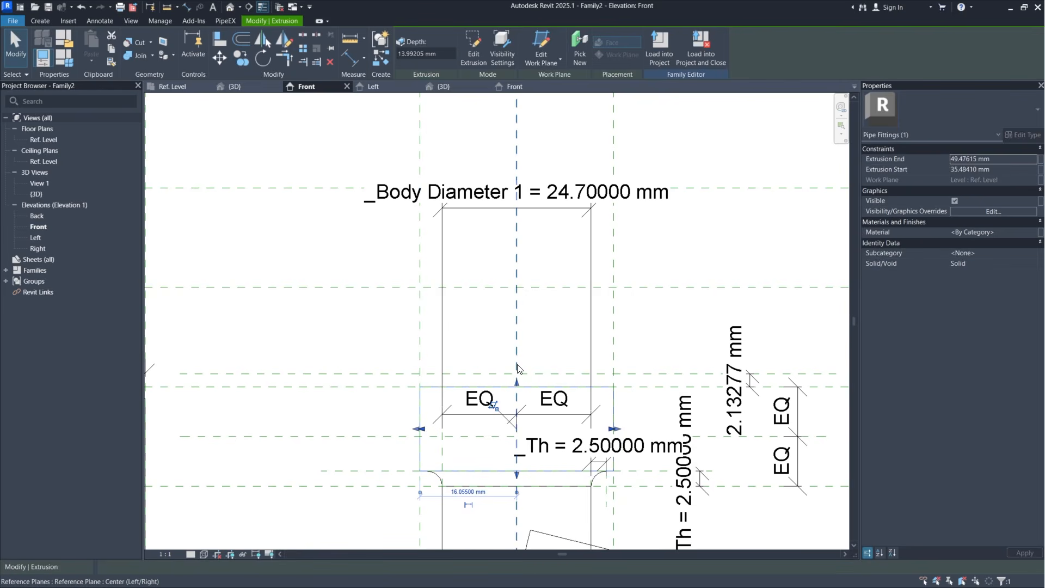
Step: Paste a copy of the bonnet extrusion directly above the original, with its lower edge on the offset reference plane there
{"action": "key", "text": "ctrl+c"}
{"action": "key", "text": "ctrl+v"}
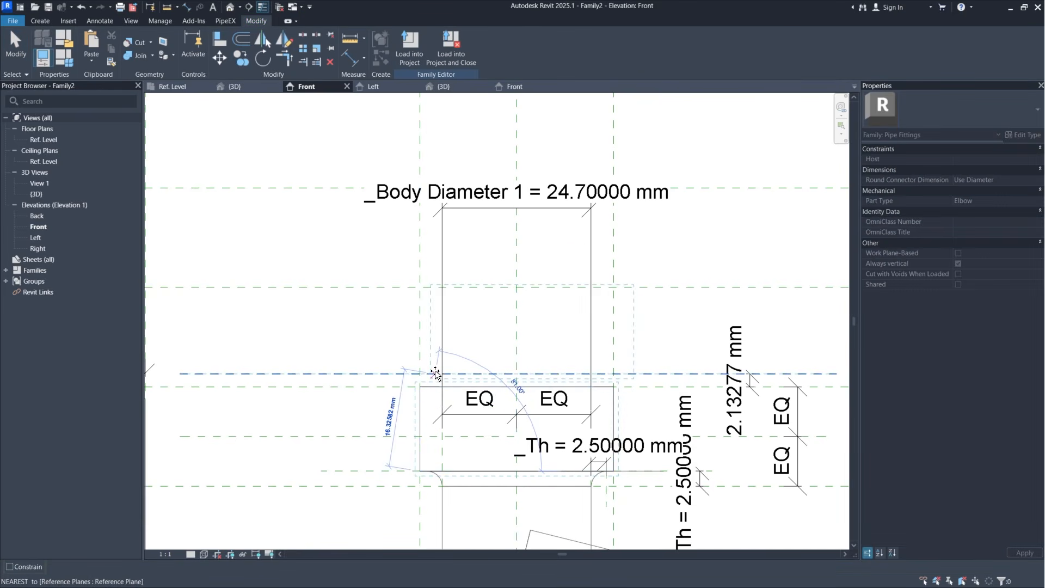
{"action": "left_click", "coordinate": [420, 374]}
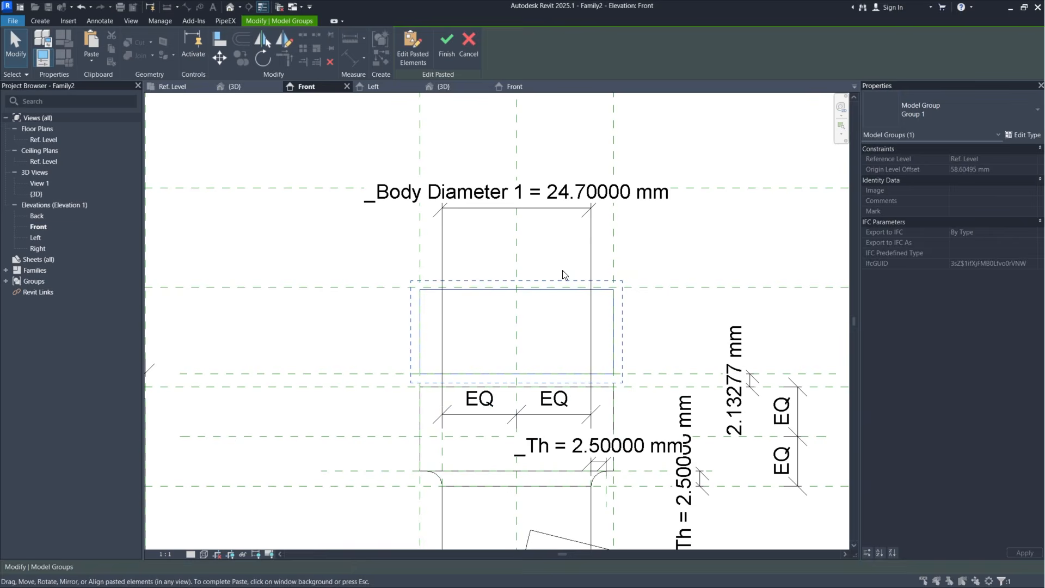
{"action": "left_click", "coordinate": [616, 256]}
{"action": "scroll", "coordinate": [488, 271], "scroll_direction": "up", "scroll_amount": 3}
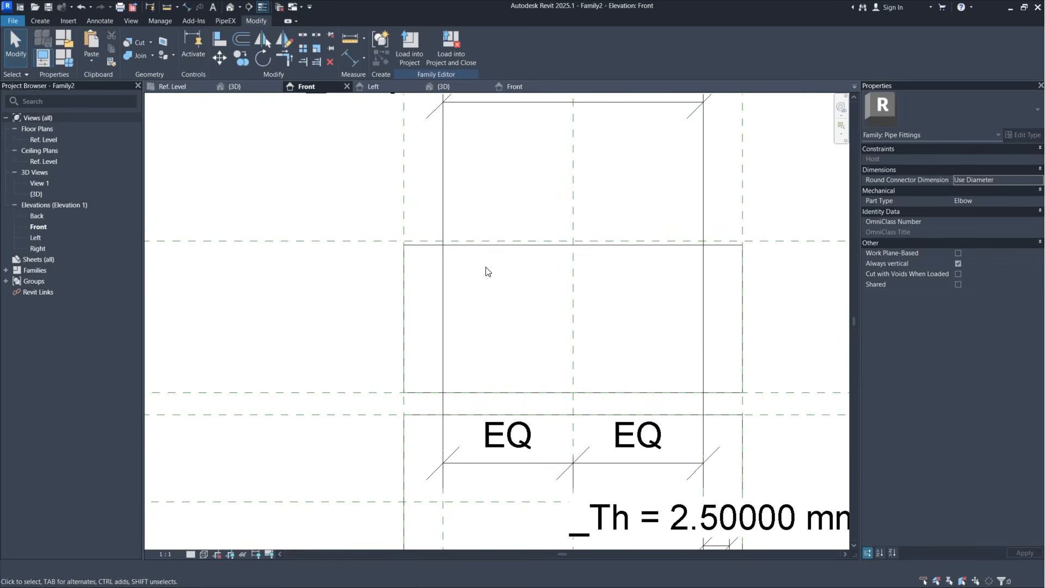
{"action": "middle_click_drag", "start_coordinate": [487, 267], "coordinate": [458, 291]}
{"action": "scroll", "coordinate": [410, 381], "scroll_direction": "down", "scroll_amount": 3}
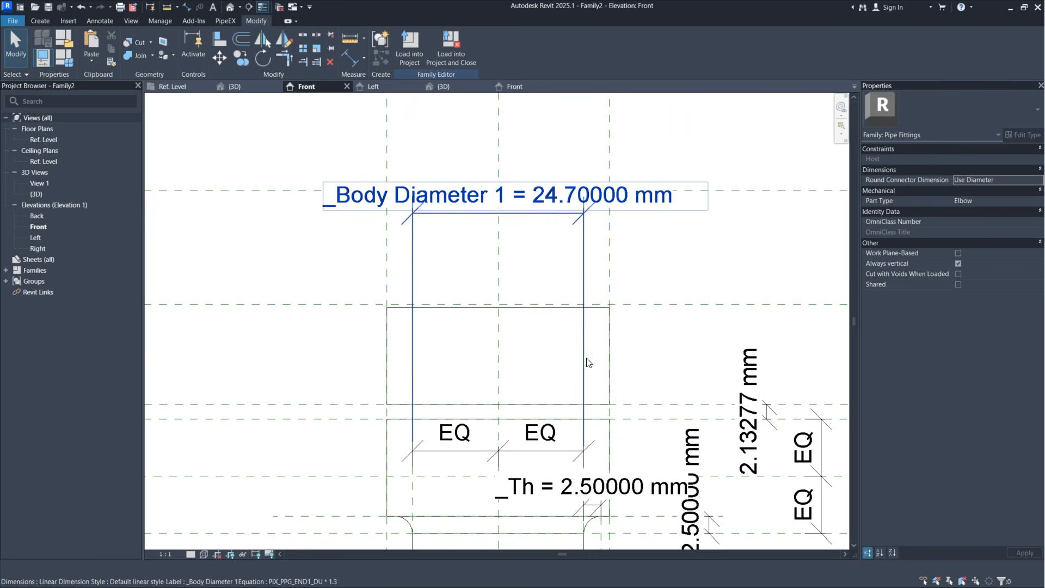
{"action": "middle_click_drag", "start_coordinate": [660, 368], "coordinate": [623, 292]}
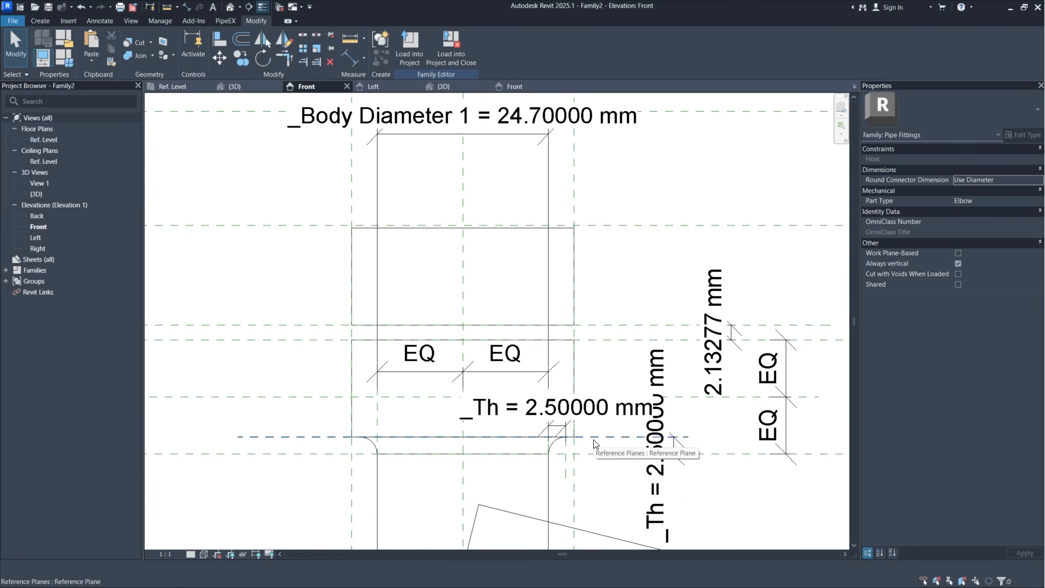
Step: Label the unlabelled gap dimension between the two bonnet extrusions with the _Th parameter
{"action": "scroll", "coordinate": [593, 444], "scroll_direction": "down", "scroll_amount": 4}
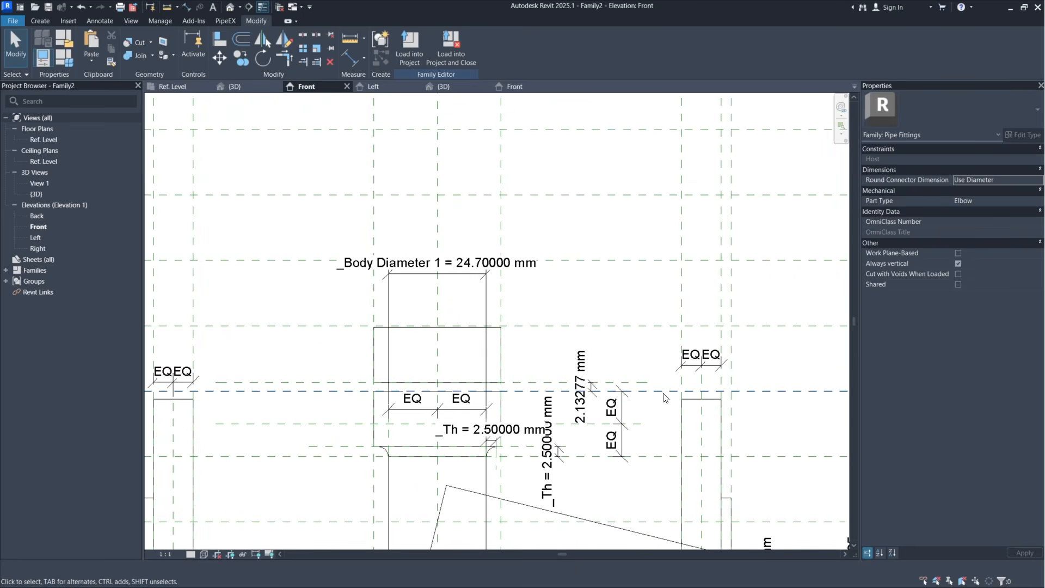
{"action": "middle_click_drag", "start_coordinate": [664, 364], "coordinate": [539, 359]}
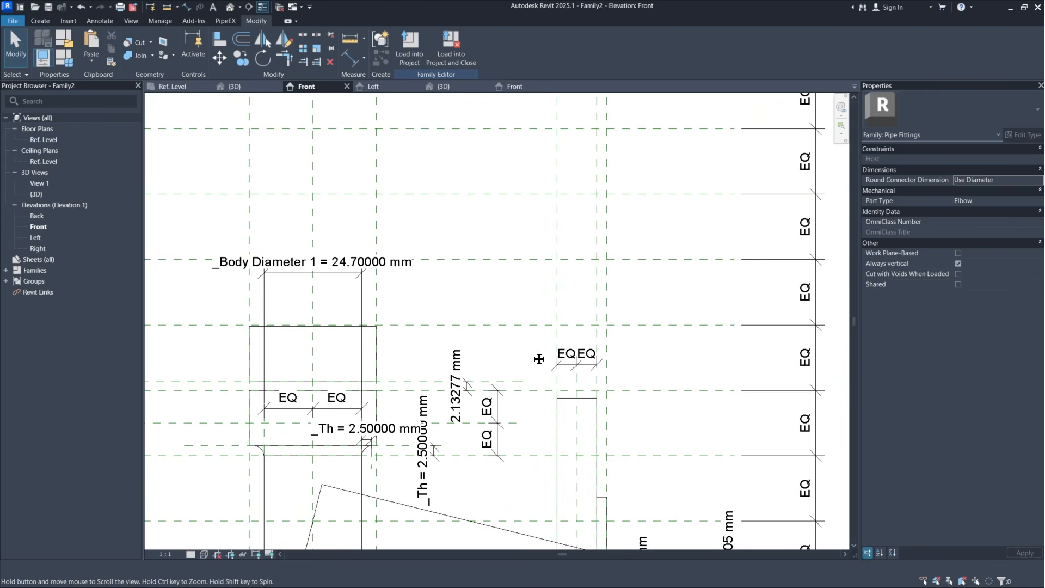
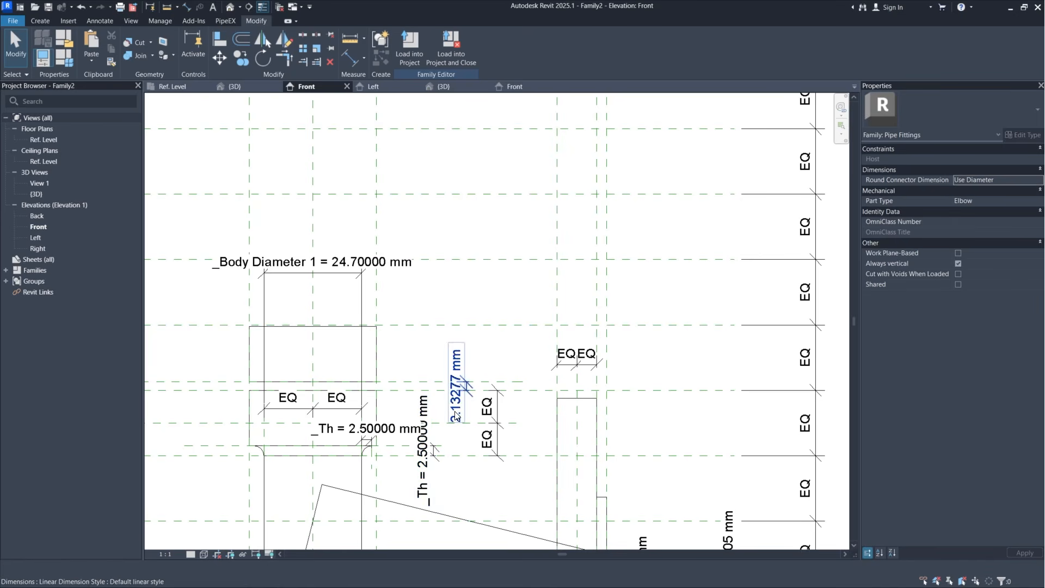
{"action": "scroll", "coordinate": [463, 348], "scroll_direction": "up", "scroll_amount": 2}
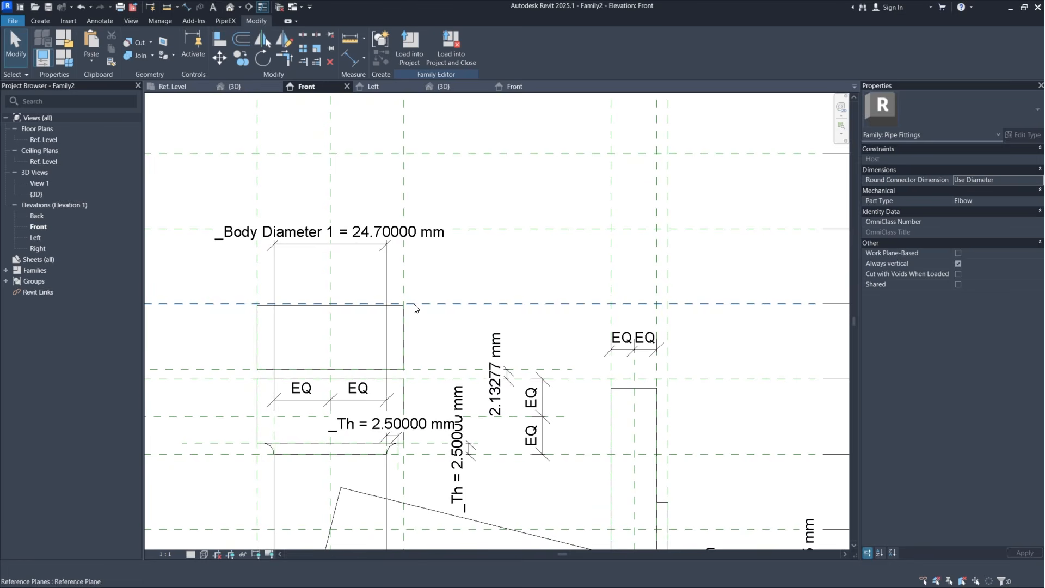
{"action": "left_click", "coordinate": [495, 425]}
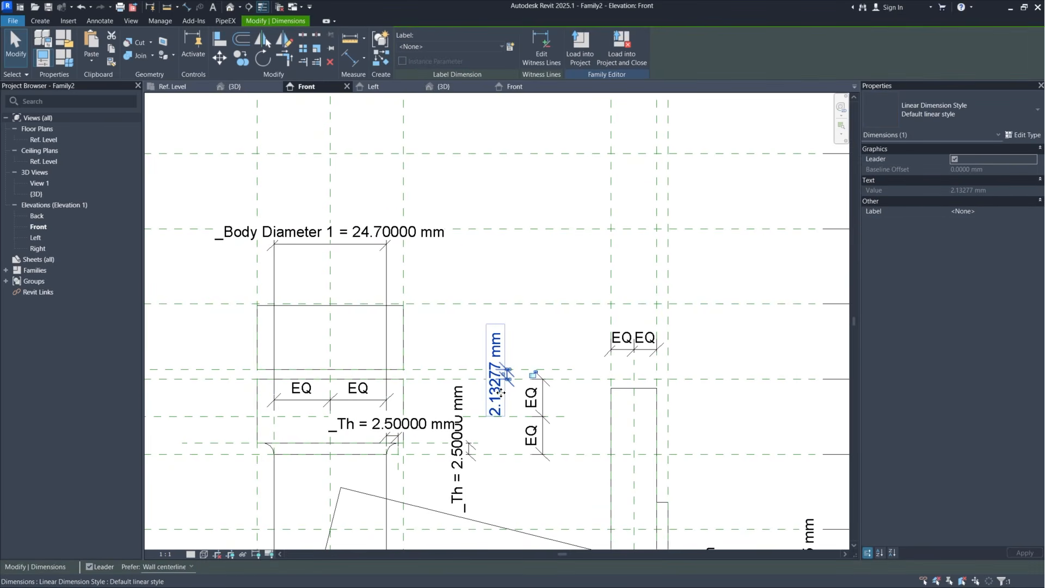
{"action": "left_click", "coordinate": [480, 47]}
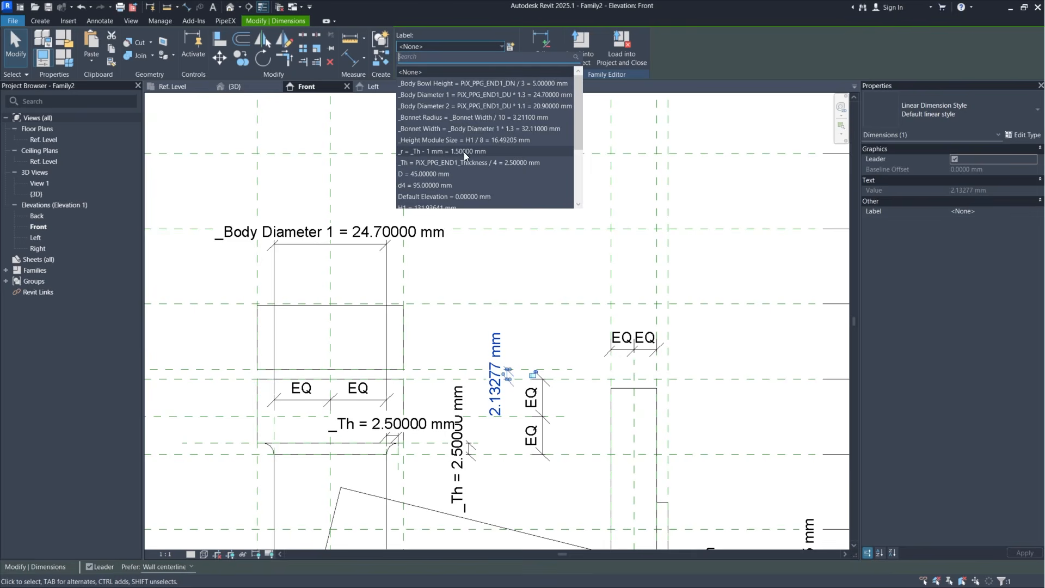
{"action": "left_click", "coordinate": [432, 161]}
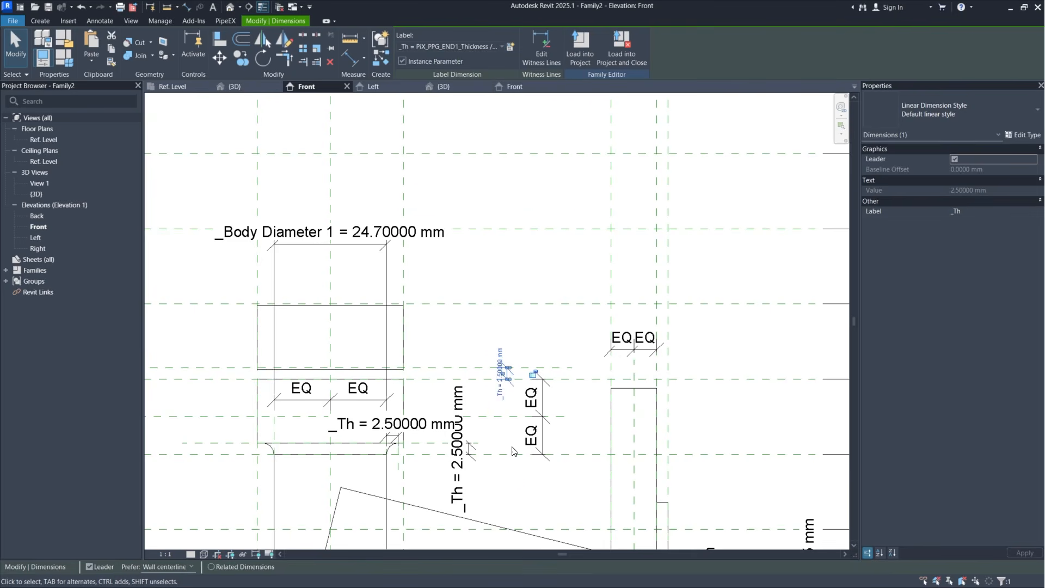
{"action": "left_click", "coordinate": [492, 317]}
Step: Align the pasted extrusion's upper edge to the horizontal reference plane just above it and lock the alignment
{"action": "scroll", "coordinate": [331, 327], "scroll_direction": "up", "scroll_amount": 2}
{"action": "middle_click_drag", "start_coordinate": [325, 370], "coordinate": [524, 366]}
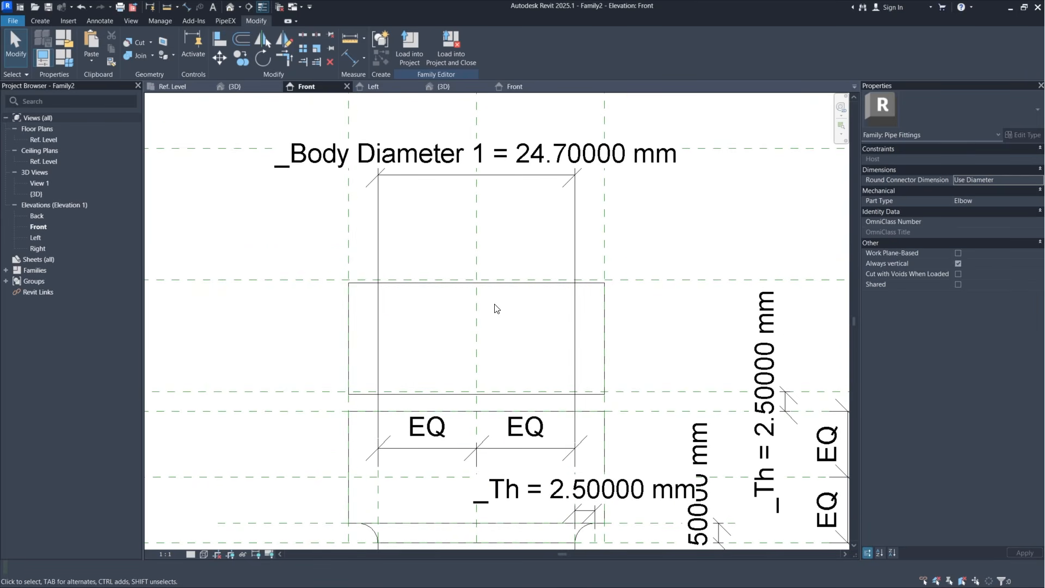
{"action": "left_click", "coordinate": [219, 44]}
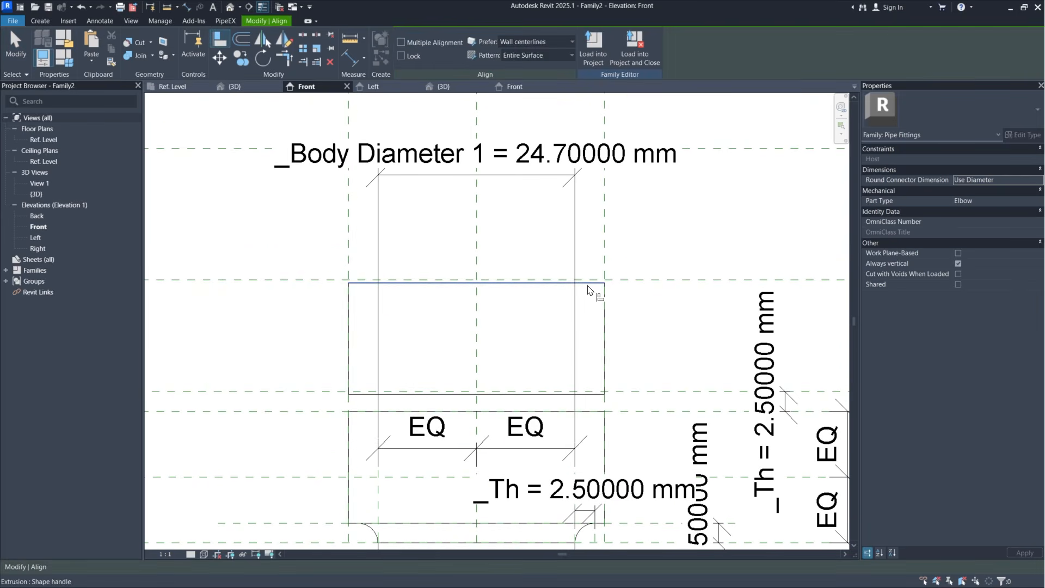
{"action": "scroll", "coordinate": [593, 281], "scroll_direction": "up", "scroll_amount": 2}
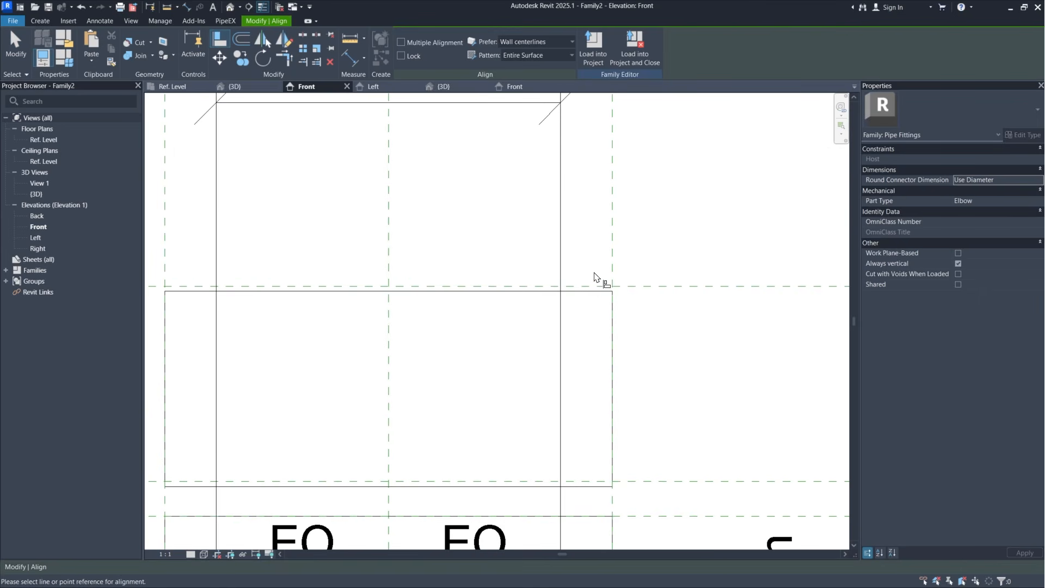
{"action": "left_click", "coordinate": [585, 289]}
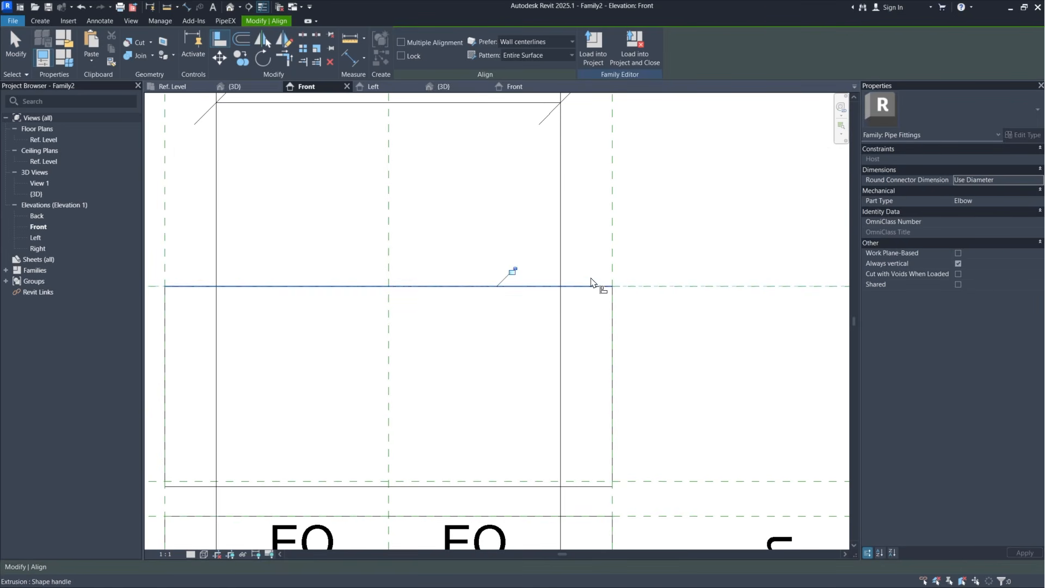
{"action": "left_click", "coordinate": [507, 270]}
{"action": "middle_click_drag", "start_coordinate": [514, 451], "coordinate": [515, 395]}
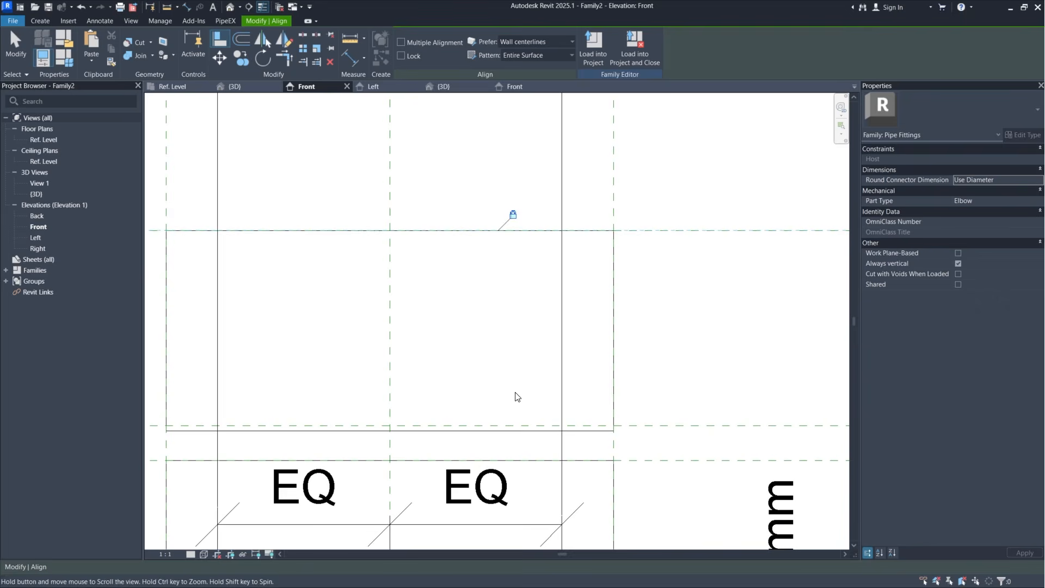
Step: Align the pasted extrusion's lower edge to the _Th offset reference plane and lock it
{"action": "left_click", "coordinate": [644, 425]}
{"action": "left_click", "coordinate": [542, 431]}
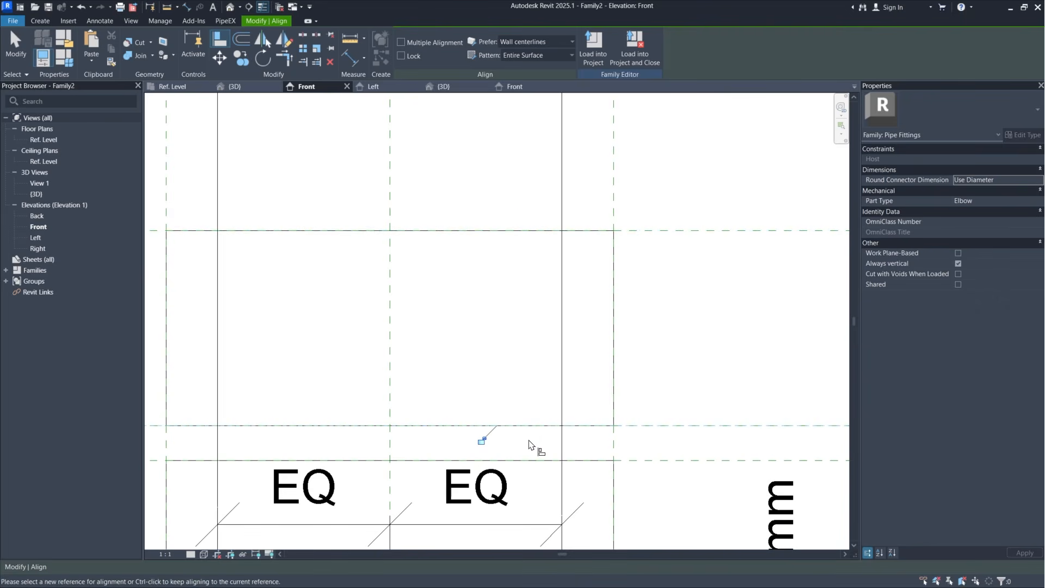
{"action": "middle_click_drag", "start_coordinate": [483, 317], "coordinate": [497, 317]}
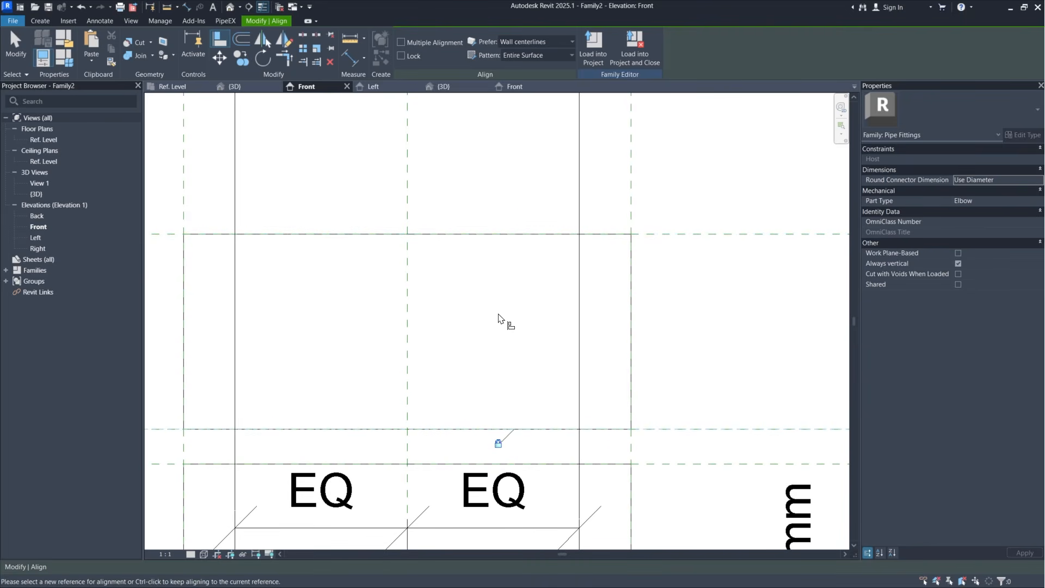
{"action": "scroll", "coordinate": [497, 317], "scroll_direction": "down", "scroll_amount": 2}
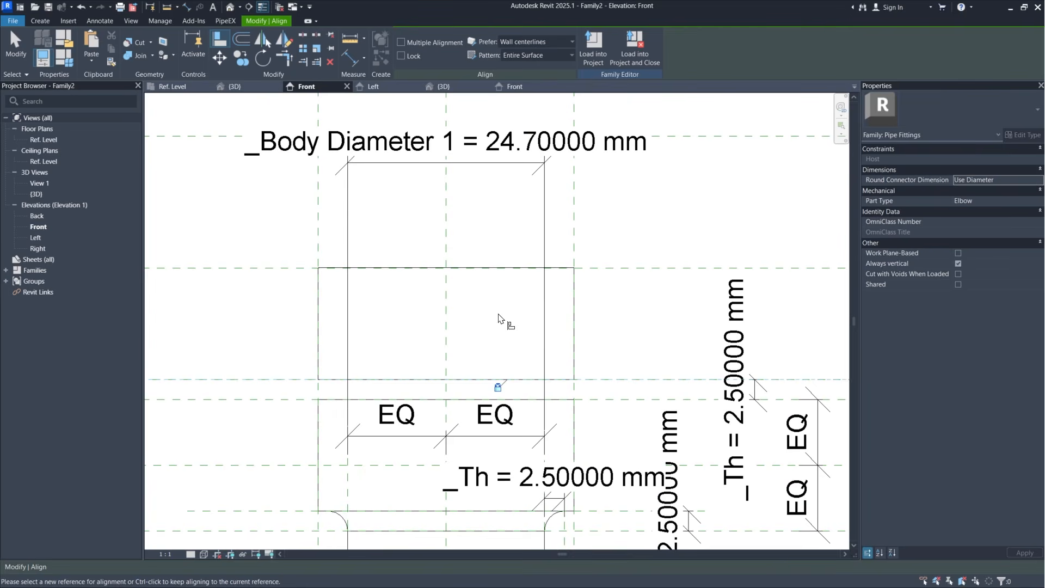
{"action": "key", "text": "Escape"}
{"action": "key", "text": "Escape"}
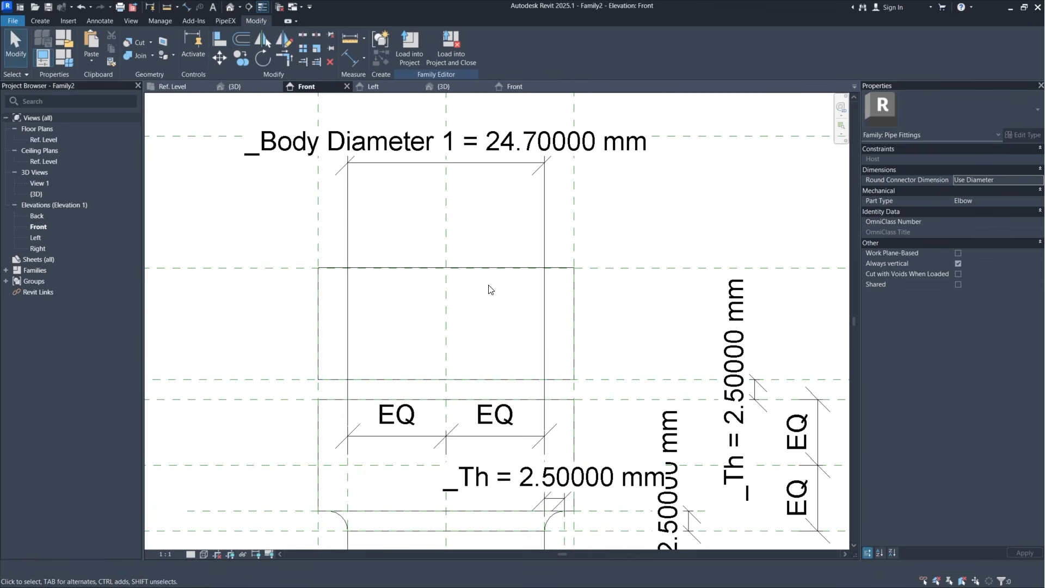
Step: Temporarily isolate the upper bonnet extrusion in the Ref. Level floor plan
{"action": "left_click", "coordinate": [574, 306]}
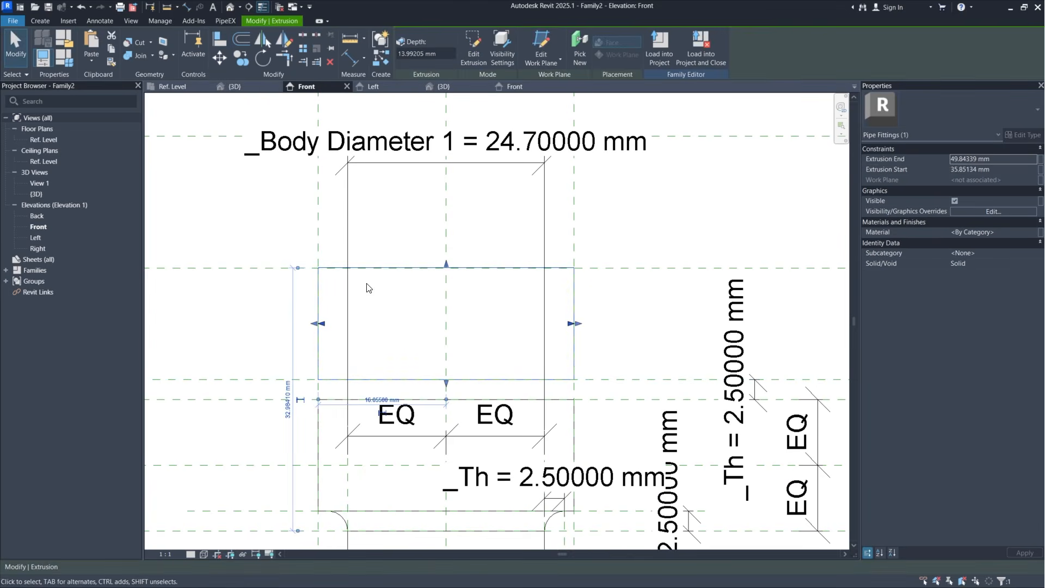
{"action": "middle_click_drag", "start_coordinate": [477, 360], "coordinate": [503, 332]}
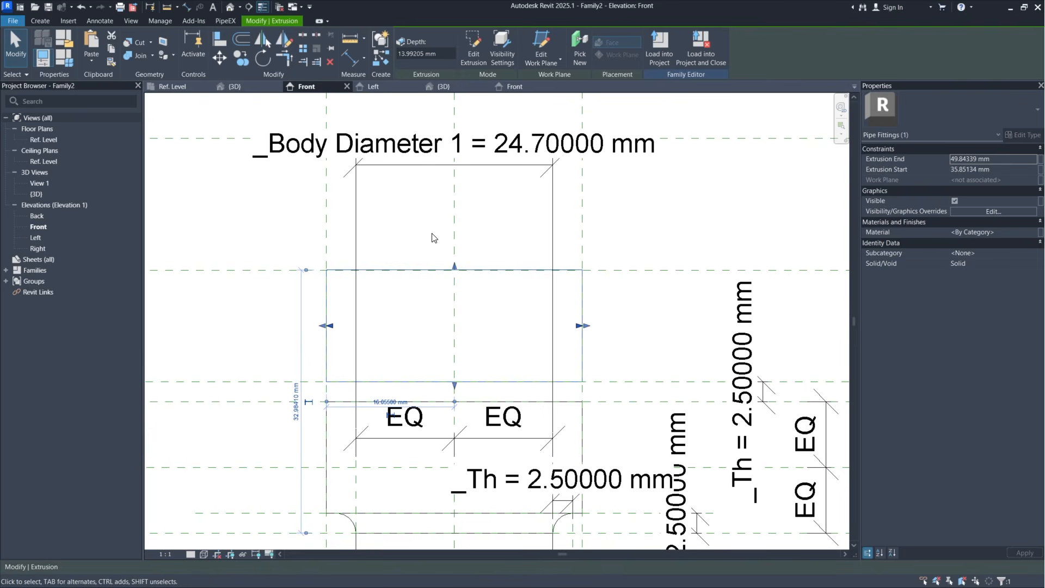
{"action": "left_click", "coordinate": [167, 87]}
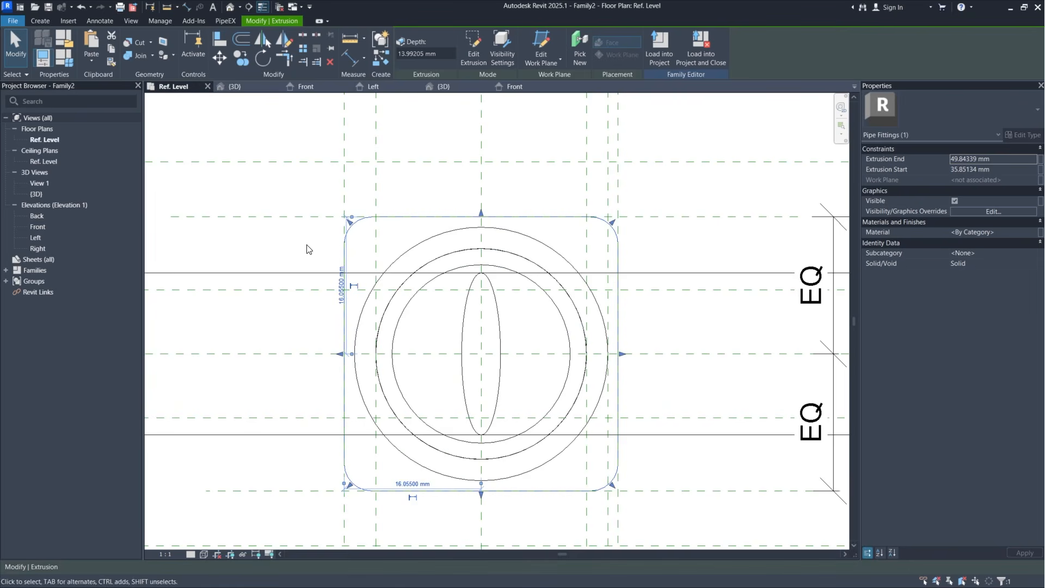
{"action": "left_click", "coordinate": [242, 554]}
{"action": "left_click", "coordinate": [272, 511]}
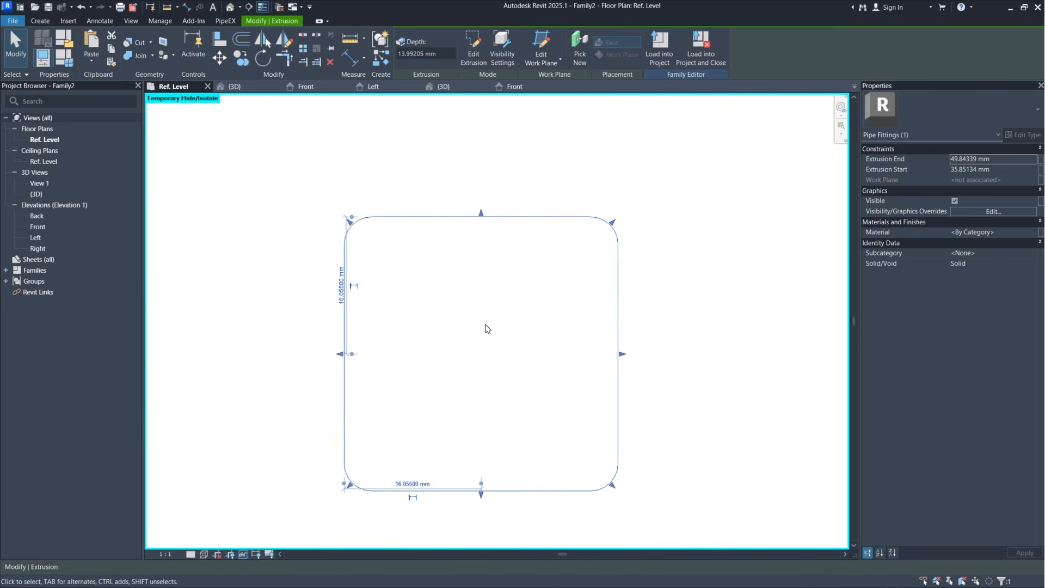
{"action": "middle_click_drag", "start_coordinate": [572, 282], "coordinate": [569, 282]}
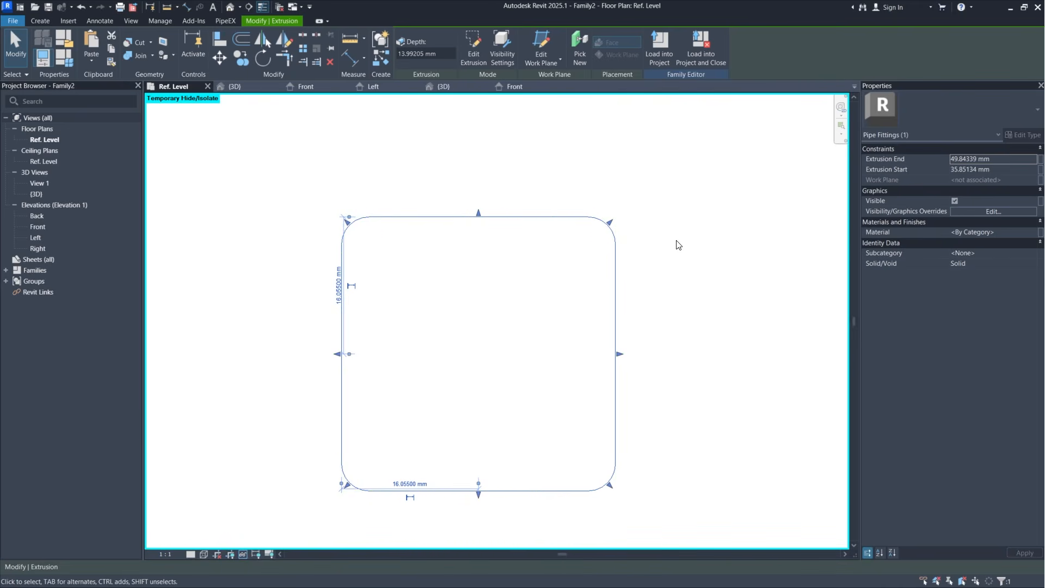
Step: Check the corner radius dimensions in the isolated extrusion's sketch, discard the sketch edit and reset the temporary isolation
{"action": "left_click", "coordinate": [472, 50]}
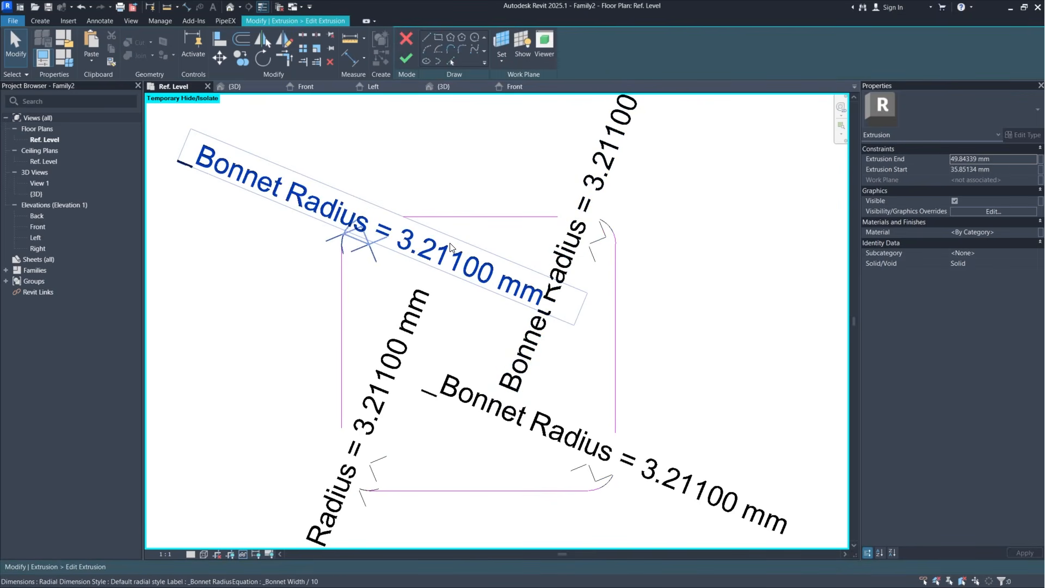
{"action": "scroll", "coordinate": [490, 266], "scroll_direction": "down", "scroll_amount": 3}
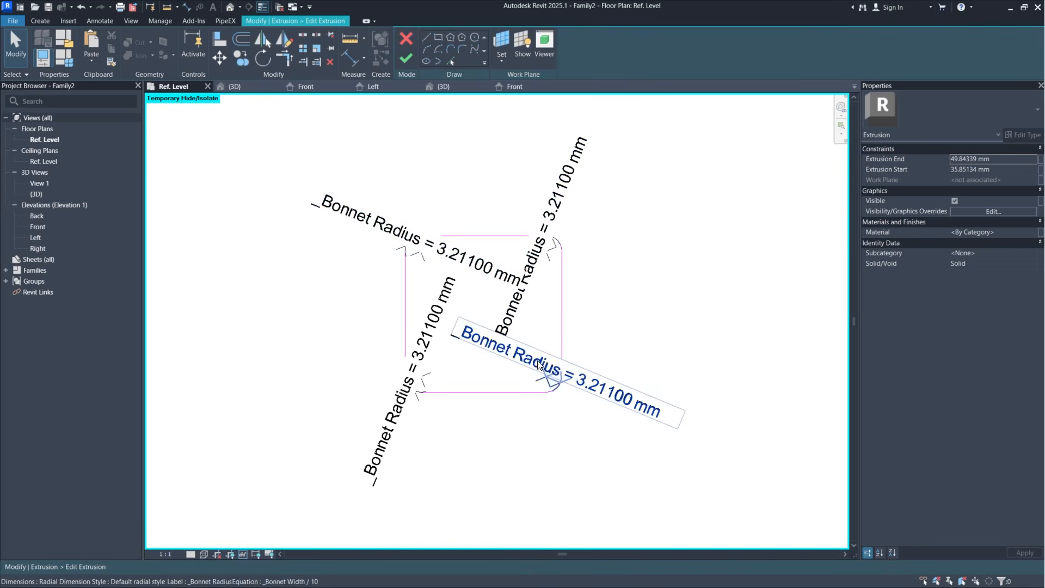
{"action": "left_click", "coordinate": [406, 39]}
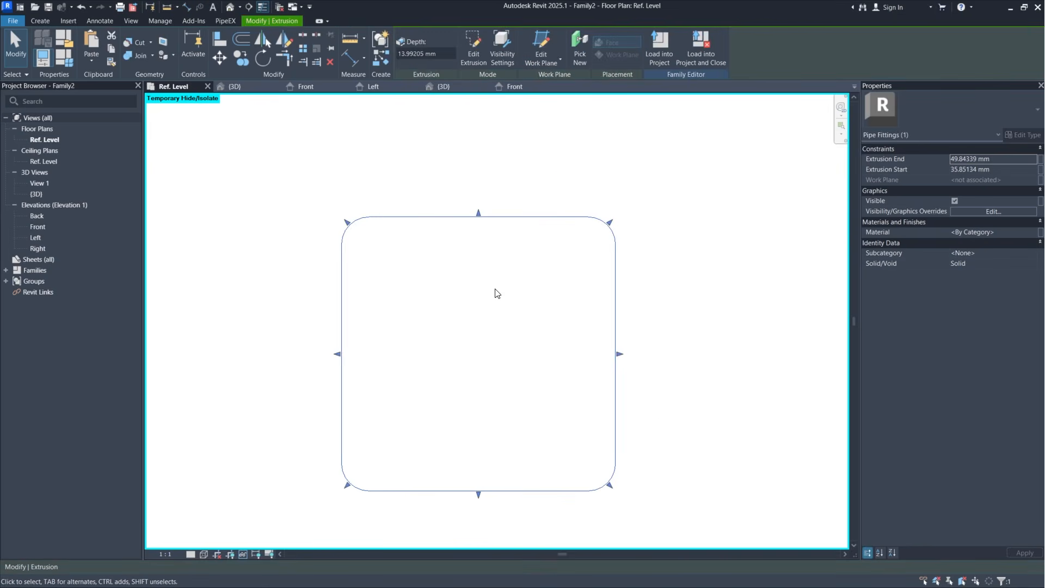
{"action": "left_click", "coordinate": [243, 553]}
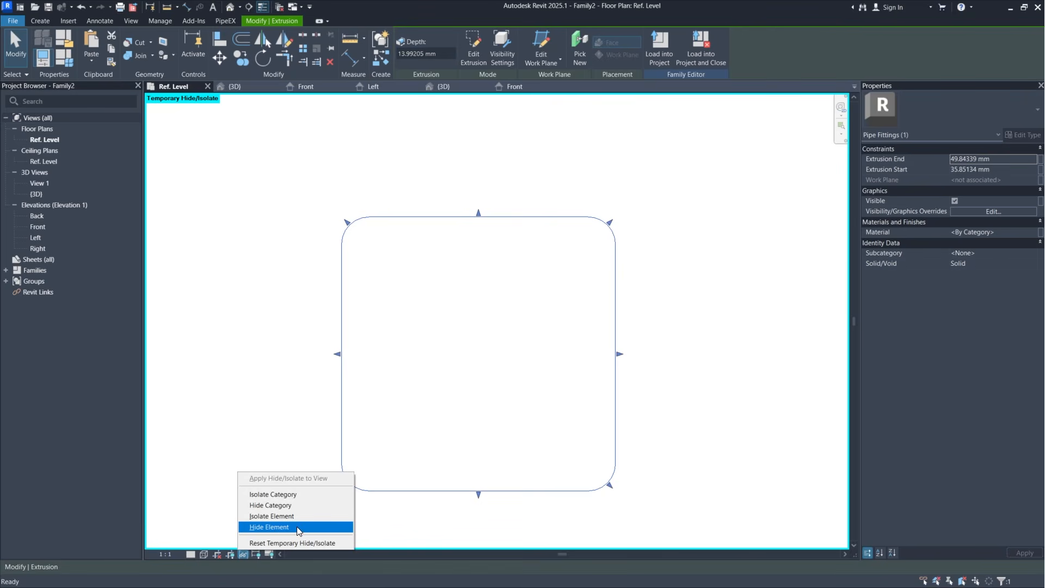
{"action": "left_click", "coordinate": [292, 541]}
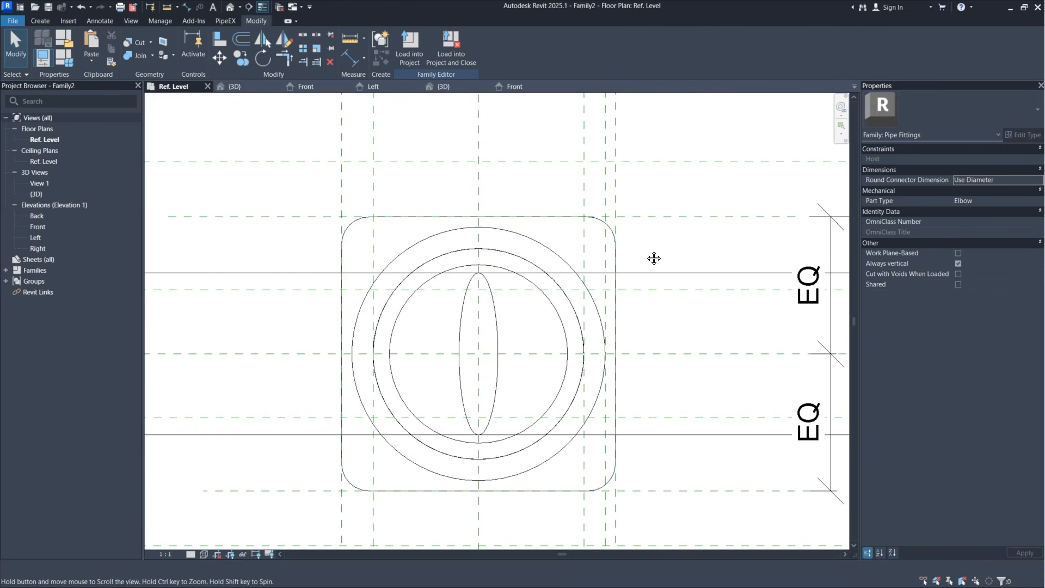
Step: Stretch all four sides of the upper bonnet extrusion slightly outward past the bonnet width reference planes in plan, then dismiss the save reminder
{"action": "scroll", "coordinate": [644, 257], "scroll_direction": "down", "scroll_amount": 1}
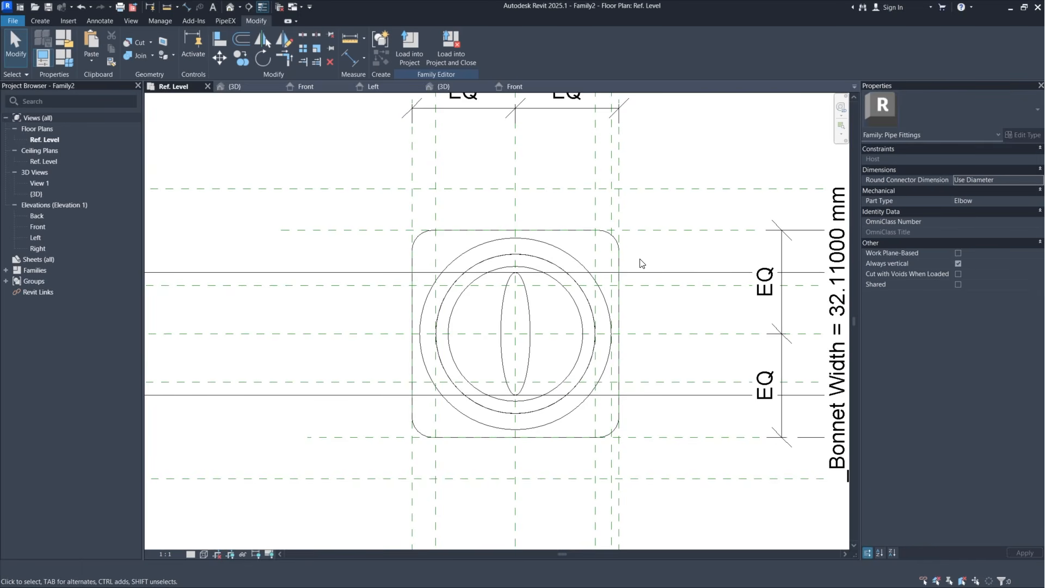
{"action": "middle_click_drag", "start_coordinate": [640, 263], "coordinate": [612, 318]}
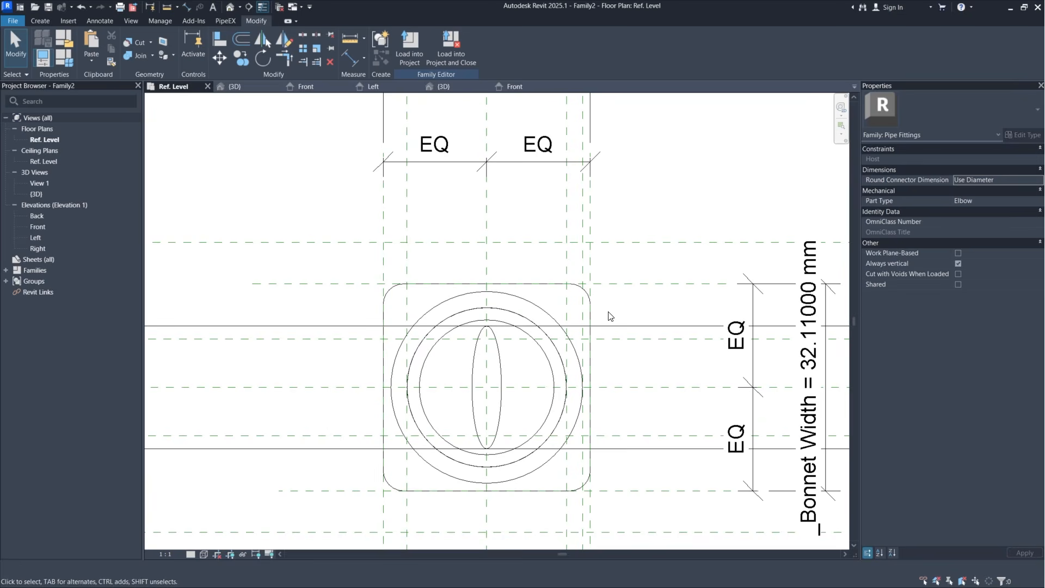
{"action": "left_click", "coordinate": [553, 295]}
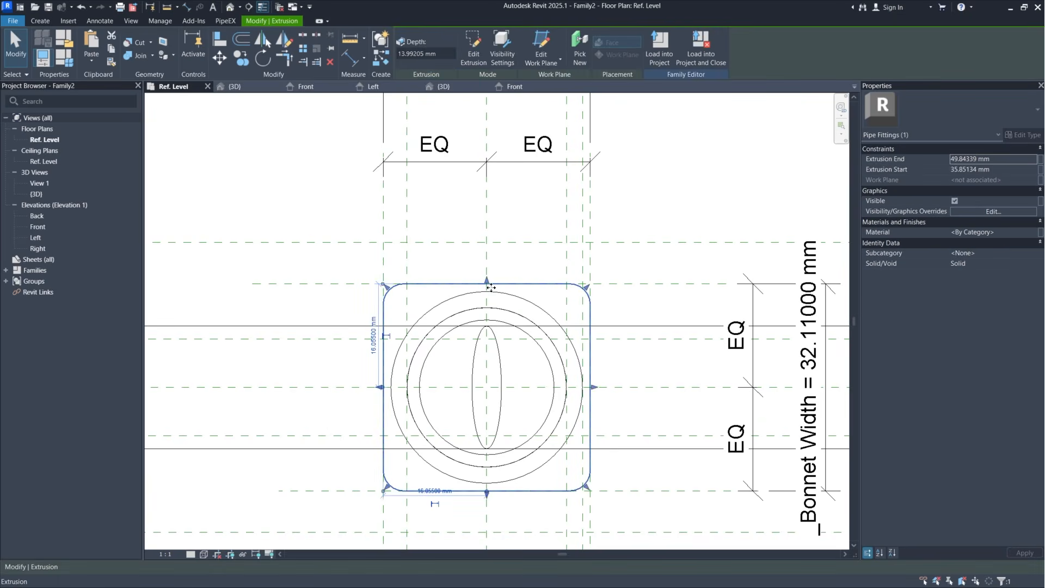
{"action": "left_click_drag", "start_coordinate": [488, 284], "coordinate": [490, 266]}
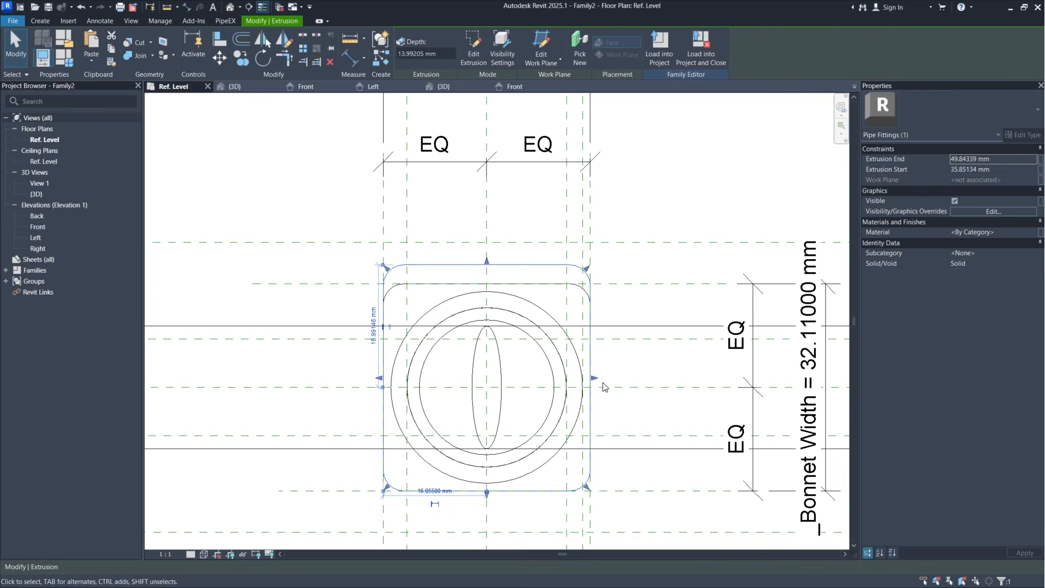
{"action": "left_click_drag", "start_coordinate": [595, 378], "coordinate": [605, 377]}
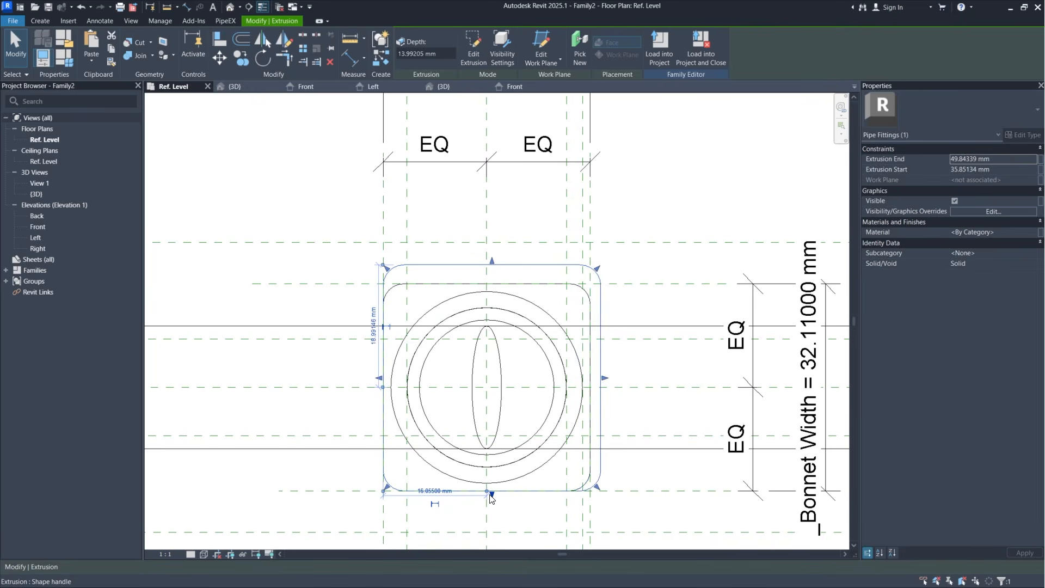
{"action": "left_click_drag", "start_coordinate": [493, 497], "coordinate": [495, 508]}
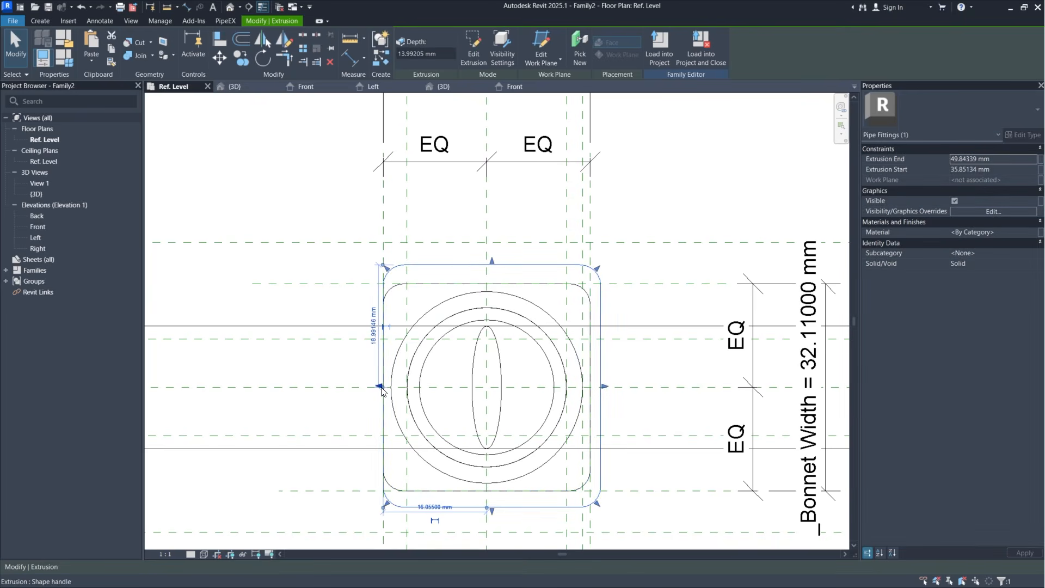
{"action": "left_click_drag", "start_coordinate": [381, 387], "coordinate": [369, 386]}
{"action": "left_click", "coordinate": [339, 265]}
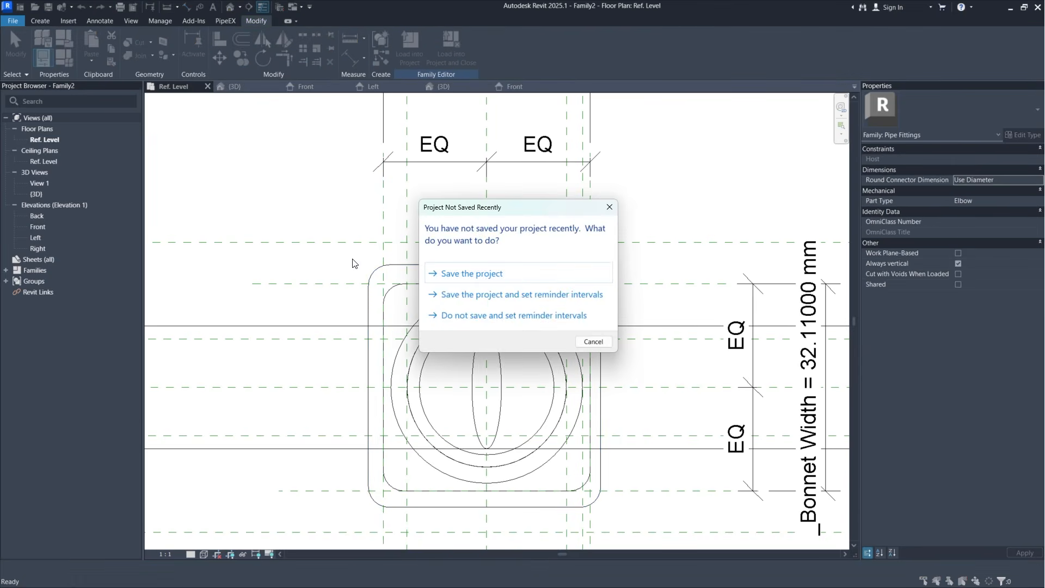
{"action": "left_click", "coordinate": [588, 343]}
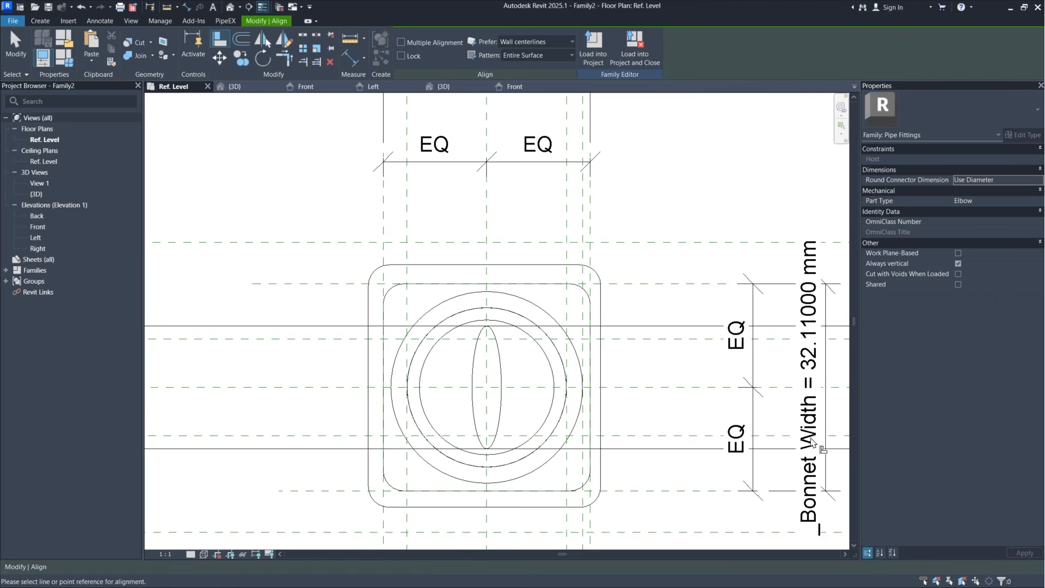
Step: Align the stretched extrusion's upper and lower plan edges to the horizontal _Bonnet Width reference planes and lock both alignments
{"action": "left_click", "coordinate": [645, 283]}
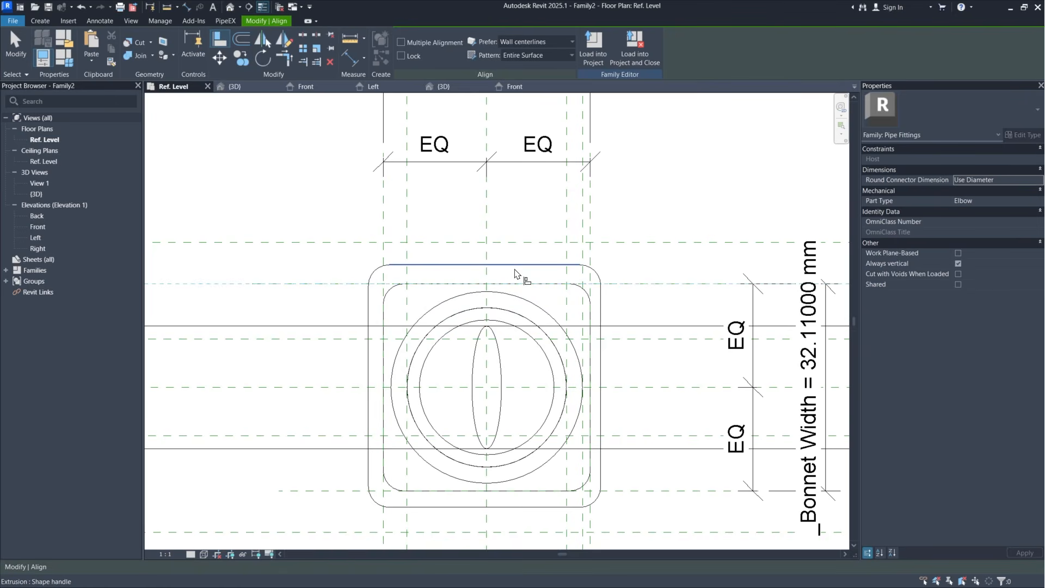
{"action": "left_click", "coordinate": [520, 266]}
{"action": "left_click", "coordinate": [504, 268]}
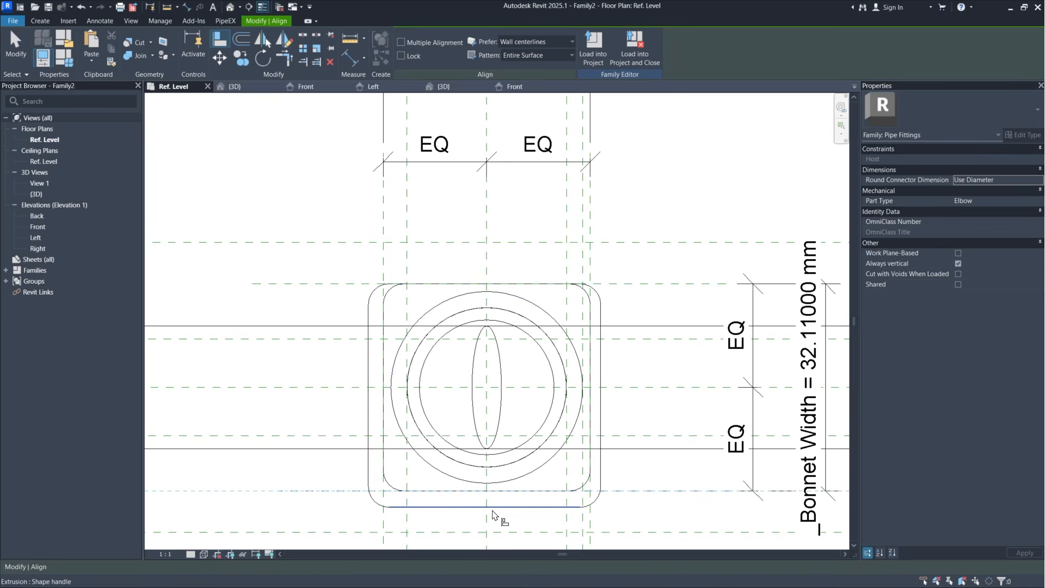
{"action": "left_click", "coordinate": [465, 507]}
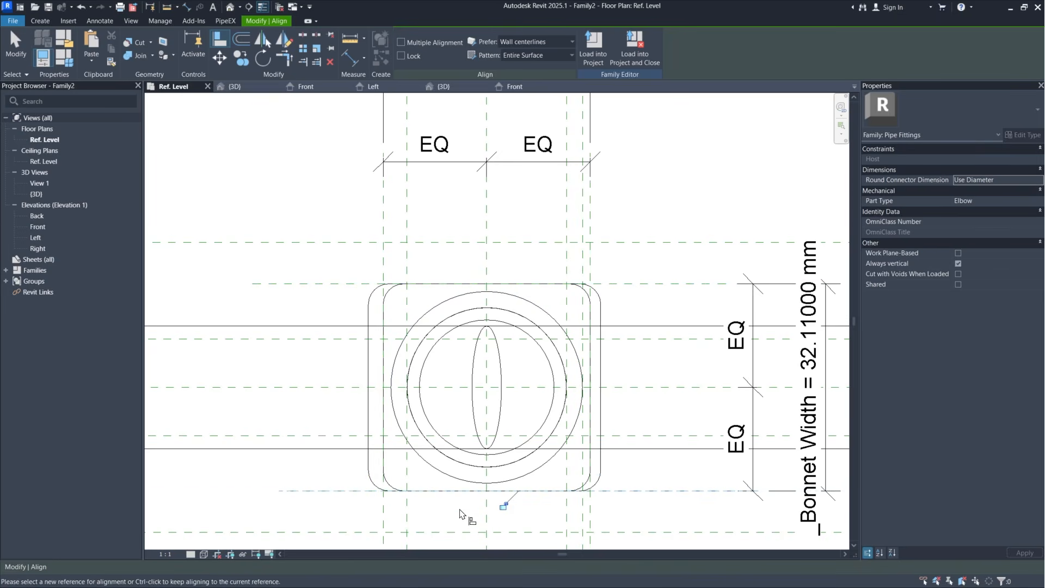
{"action": "left_click", "coordinate": [505, 505]}
Step: Align the stretched extrusion's right and left plan edges to the vertical _Bonnet Width reference planes and lock both alignments
{"action": "mouse_move", "coordinate": [663, 483]}
{"action": "middle_mouse_down"}
{"action": "mouse_move", "coordinate": [693, 382]}
{"action": "mouse_move", "coordinate": [698, 490]}
{"action": "middle_mouse_up"}
{"action": "middle_click_drag", "start_coordinate": [674, 243], "coordinate": [685, 423]}
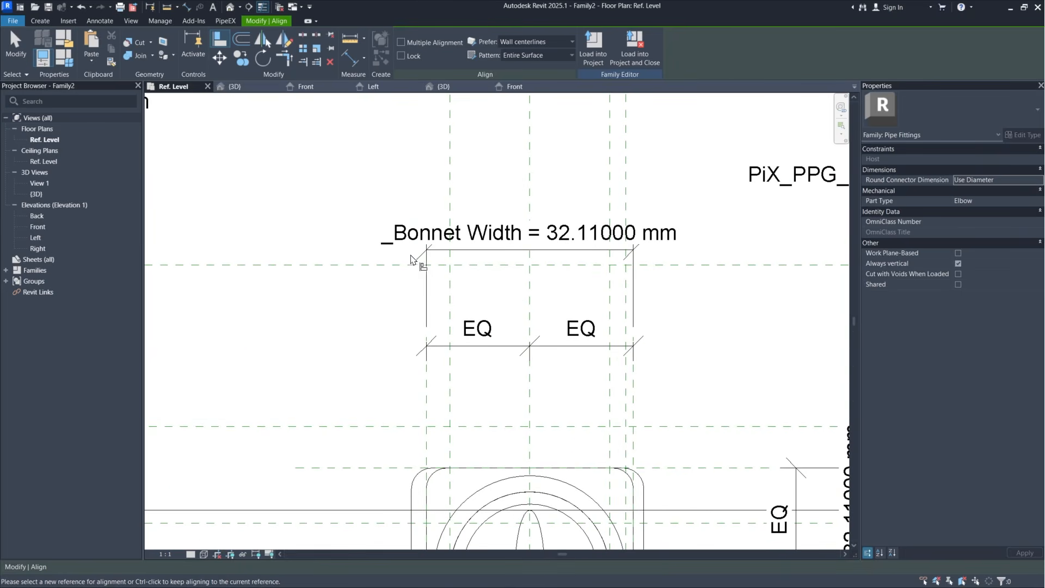
{"action": "middle_click_drag", "start_coordinate": [431, 436], "coordinate": [435, 244]}
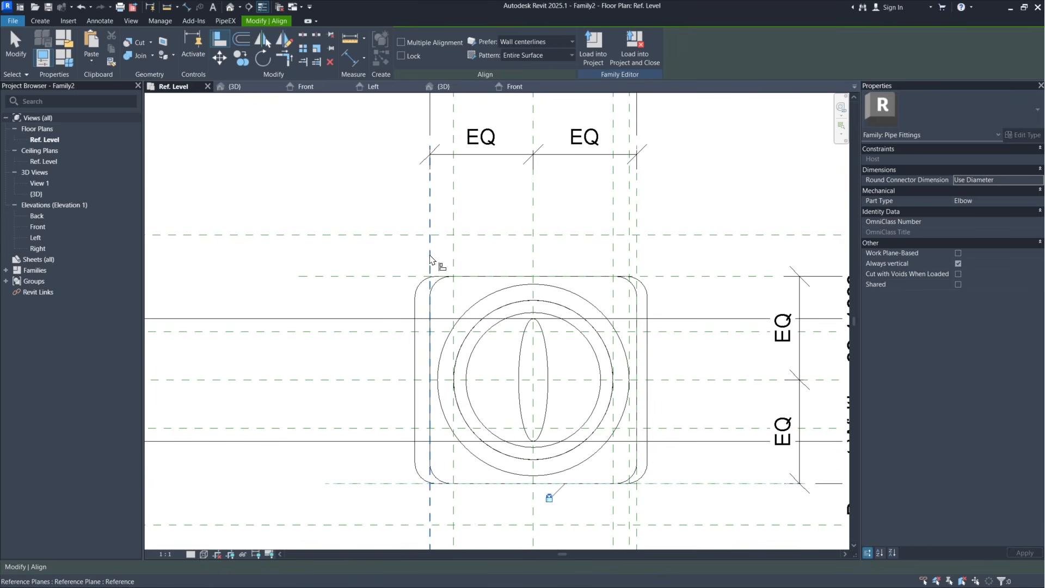
{"action": "mouse_move", "coordinate": [660, 234]}
{"action": "middle_mouse_down"}
{"action": "mouse_move", "coordinate": [665, 243]}
{"action": "mouse_move", "coordinate": [654, 230]}
{"action": "middle_mouse_up"}
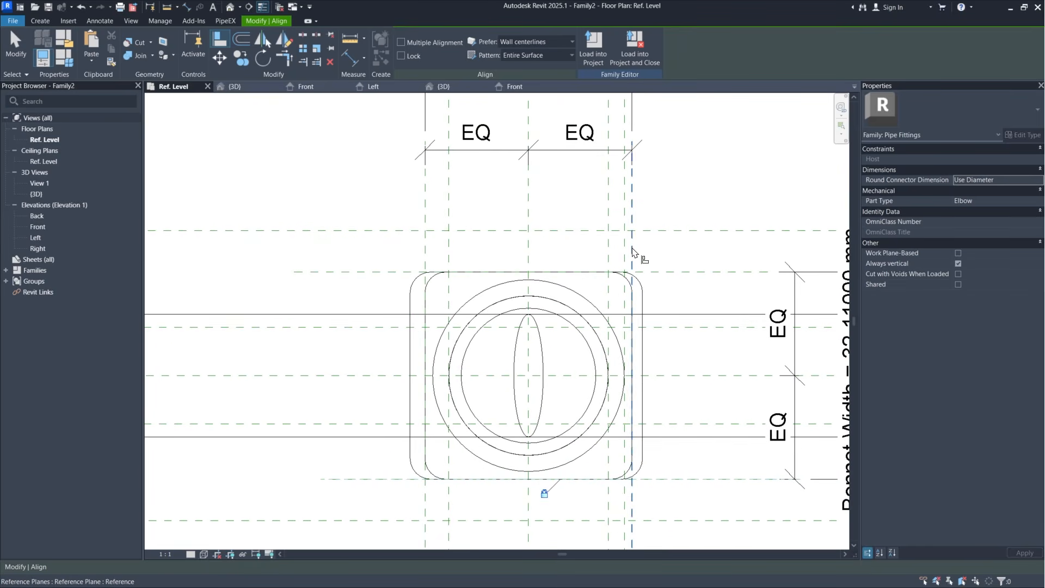
{"action": "left_click", "coordinate": [633, 253]}
{"action": "left_click", "coordinate": [646, 363]}
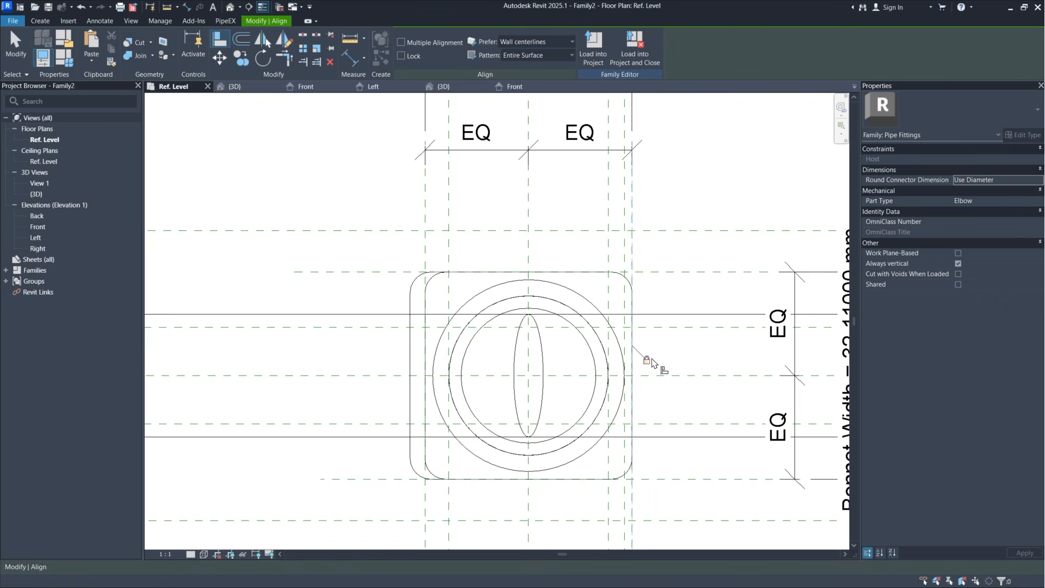
{"action": "left_click", "coordinate": [426, 257]}
{"action": "left_click", "coordinate": [420, 351]}
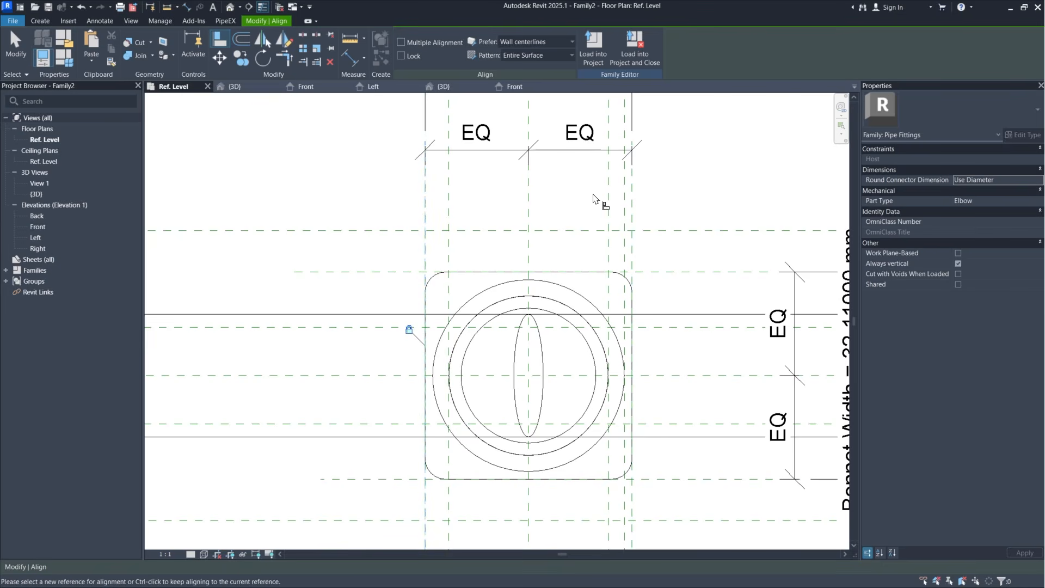
{"action": "middle_click_drag", "start_coordinate": [674, 256], "coordinate": [649, 262]}
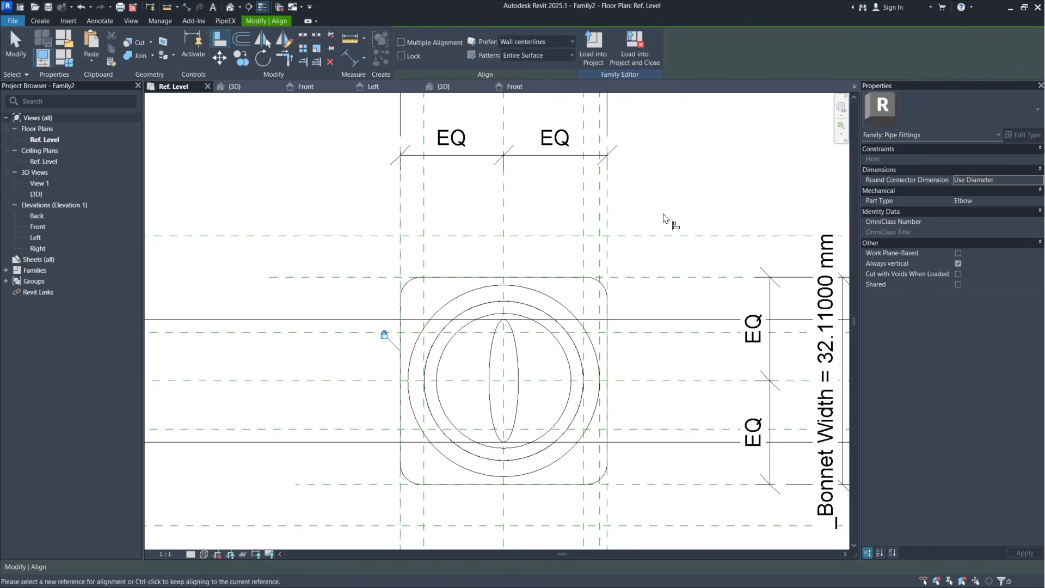
{"action": "key", "text": "Escape"}
Step: Inspect the stacked bonnet extrusions in the front elevation and the 3D view
{"action": "left_click", "coordinate": [320, 88]}
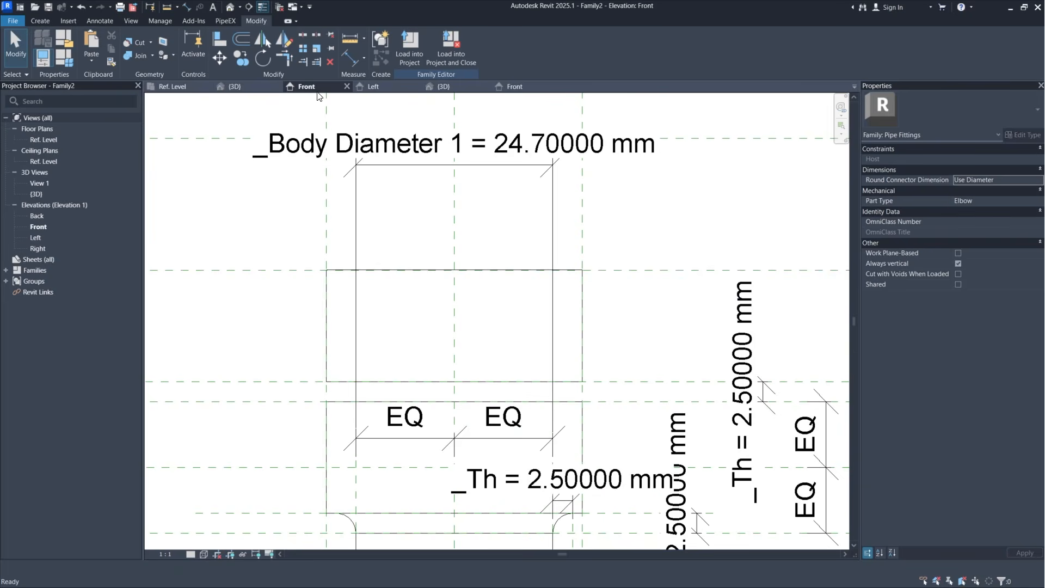
{"action": "scroll", "coordinate": [481, 285], "scroll_direction": "down", "scroll_amount": 3}
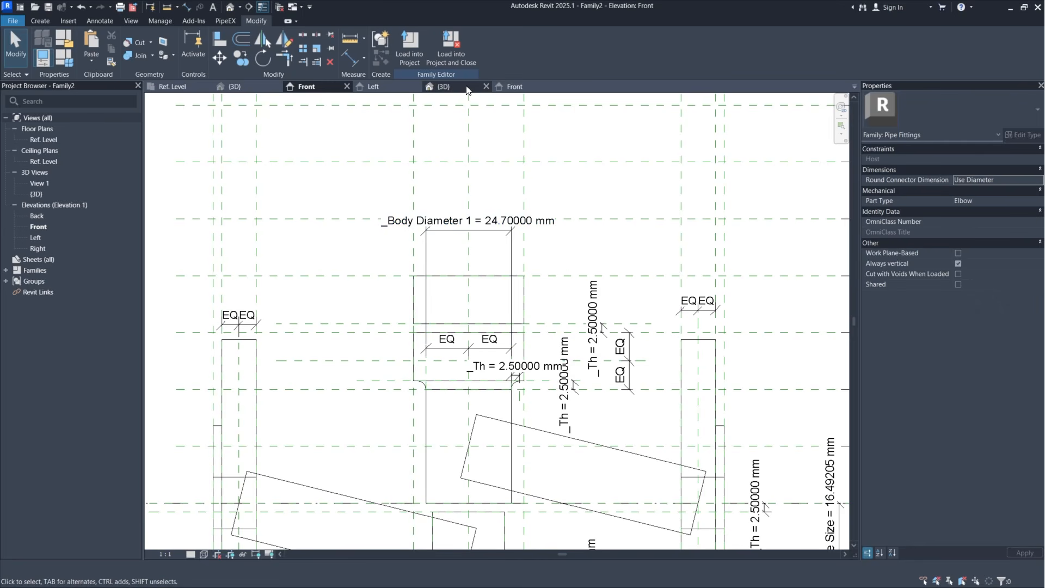
{"action": "left_click", "coordinate": [247, 87]}
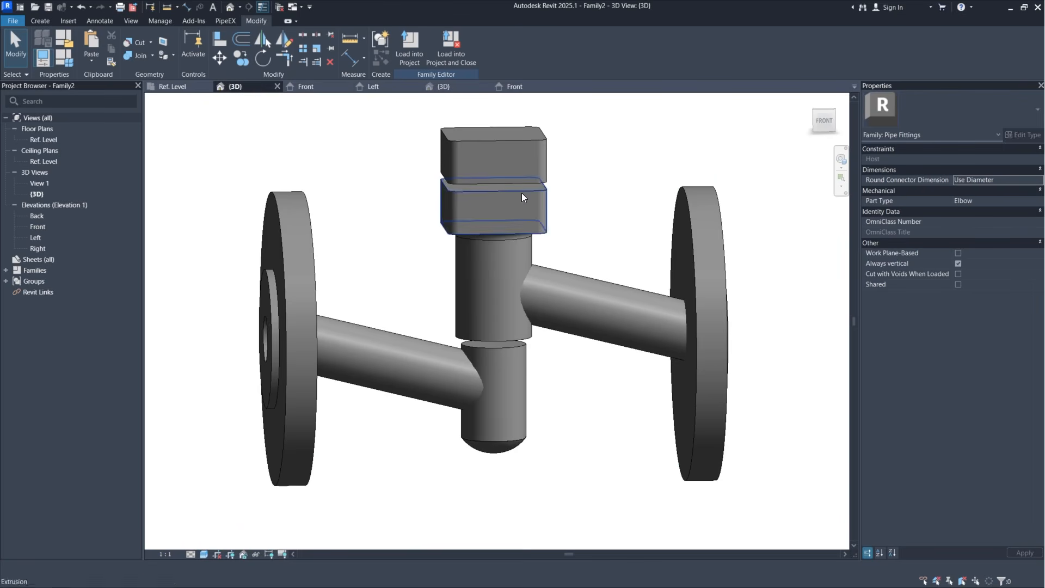
{"action": "middle_click_drag", "start_coordinate": [521, 193], "coordinate": [564, 279], "text": "shift"}
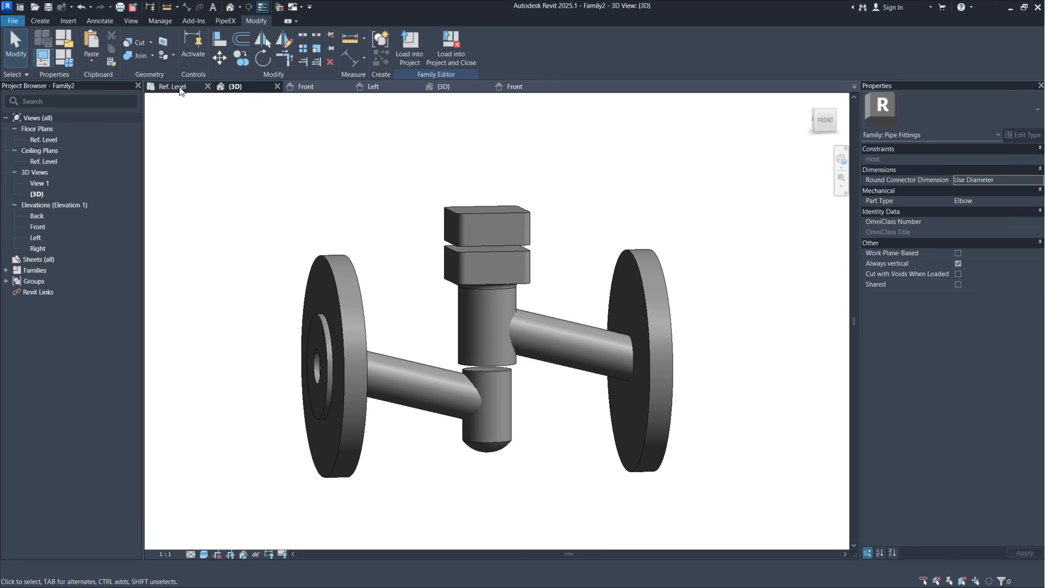
Step: Examine the gap between the upper and lower body cylinders in the front elevation
{"action": "left_click", "coordinate": [298, 87]}
{"action": "middle_click_drag", "start_coordinate": [512, 407], "coordinate": [564, 228]}
{"action": "scroll", "coordinate": [522, 335], "scroll_direction": "up", "scroll_amount": 3}
{"action": "middle_click_drag", "start_coordinate": [535, 353], "coordinate": [509, 368]}
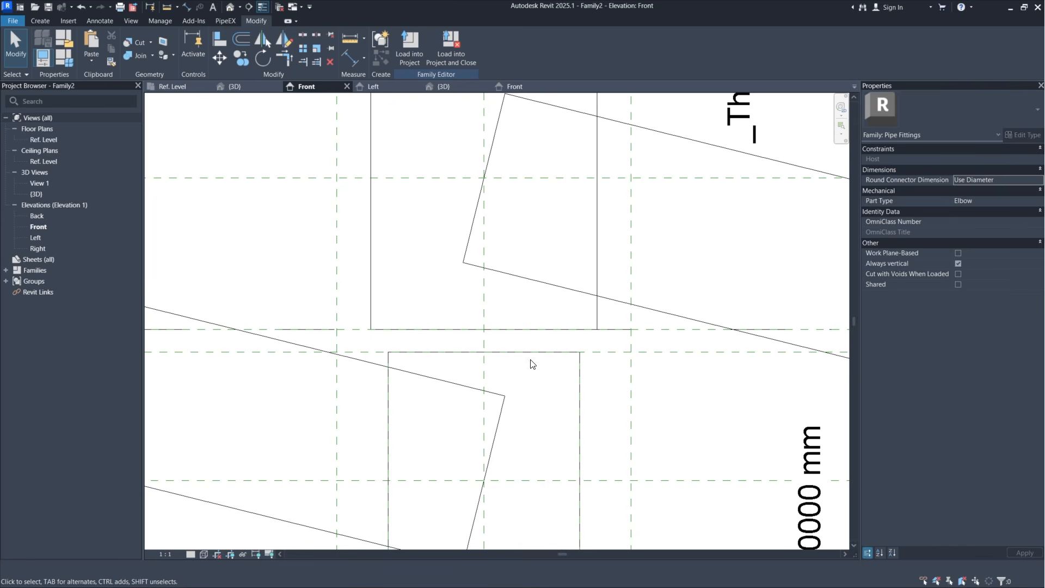
{"action": "scroll", "coordinate": [514, 303], "scroll_direction": "down", "scroll_amount": 3}
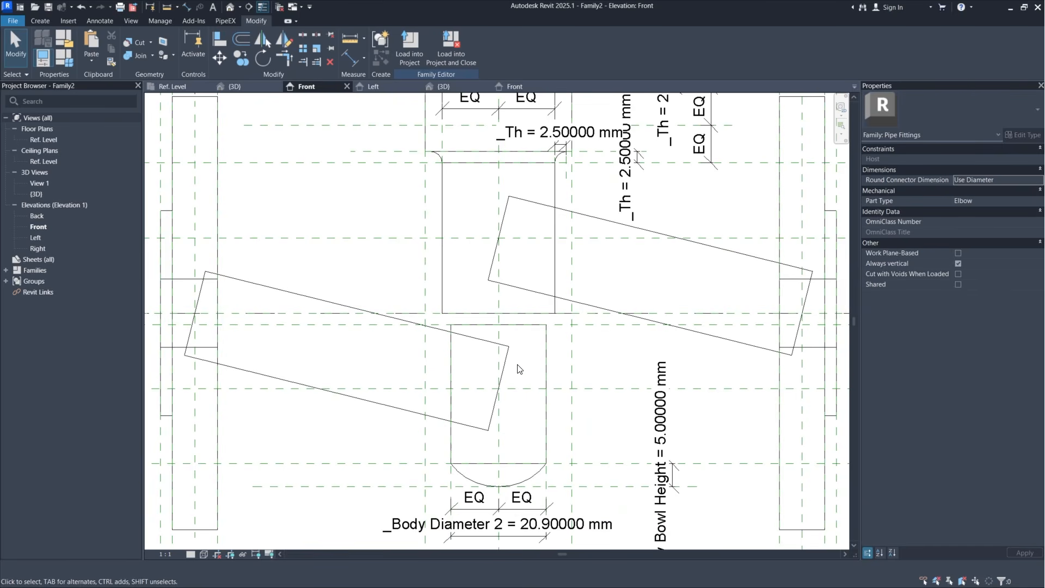
{"action": "scroll", "coordinate": [514, 277], "scroll_direction": "up", "scroll_amount": 5}
{"action": "middle_click_drag", "start_coordinate": [514, 331], "coordinate": [500, 333]}
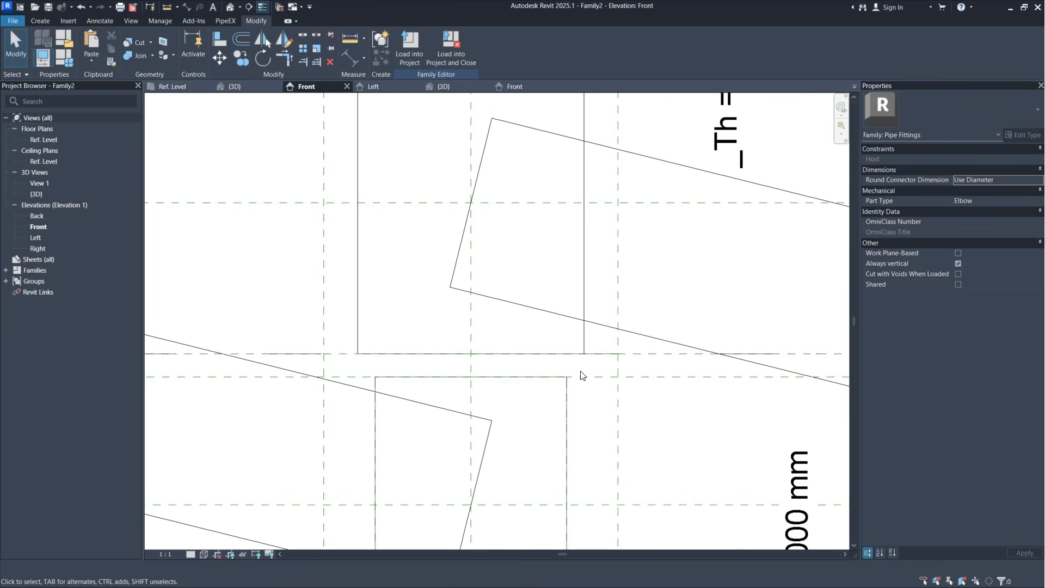
{"action": "scroll", "coordinate": [587, 288], "scroll_direction": "up", "scroll_amount": 2}
{"action": "middle_click_drag", "start_coordinate": [587, 288], "coordinate": [584, 339]}
{"action": "left_click", "coordinate": [40, 21]}
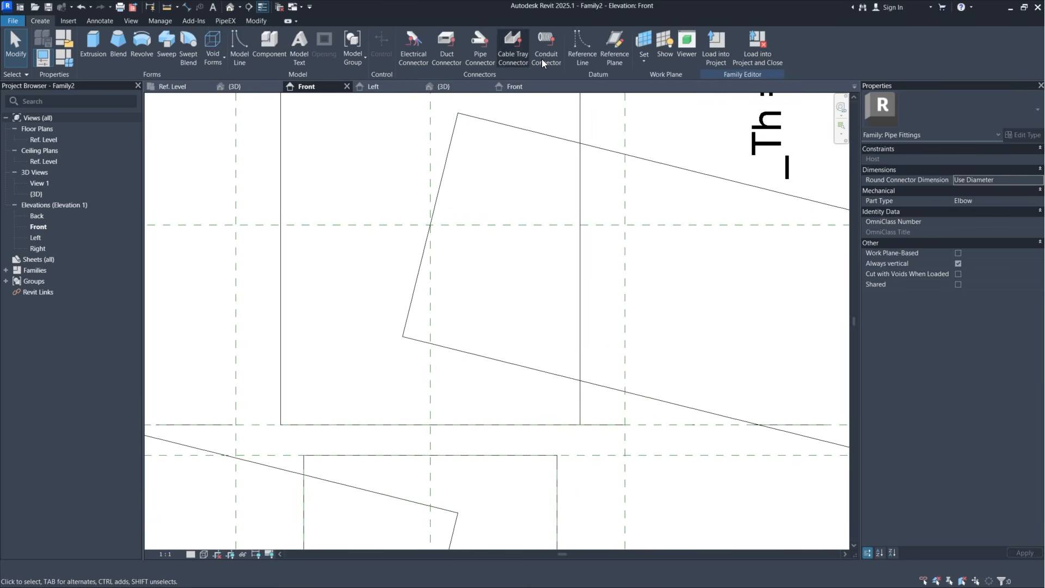
{"action": "left_click", "coordinate": [615, 46]}
{"action": "scroll", "coordinate": [574, 282], "scroll_direction": "down", "scroll_amount": 4}
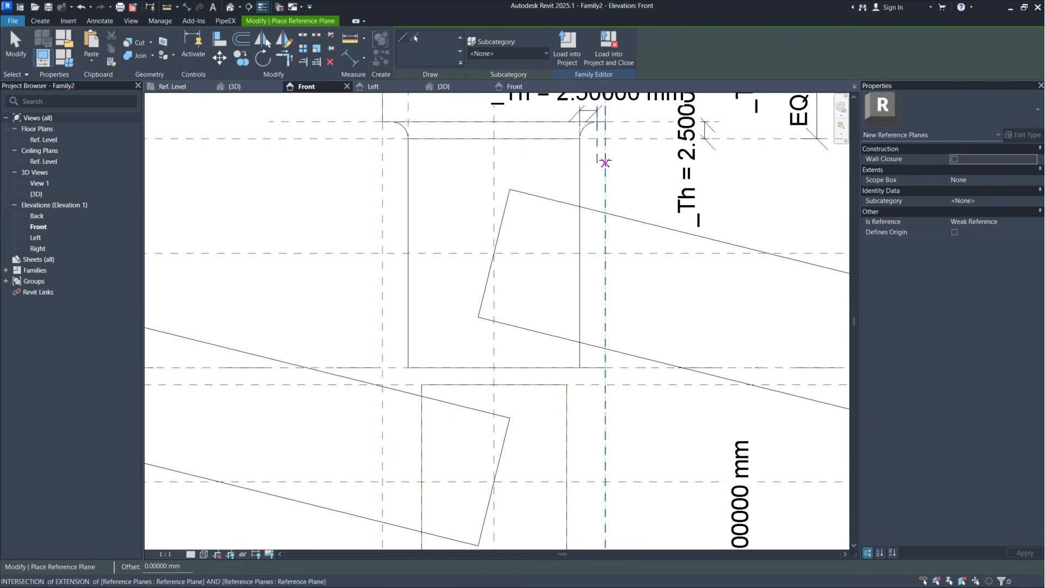
{"action": "key", "text": "Escape"}
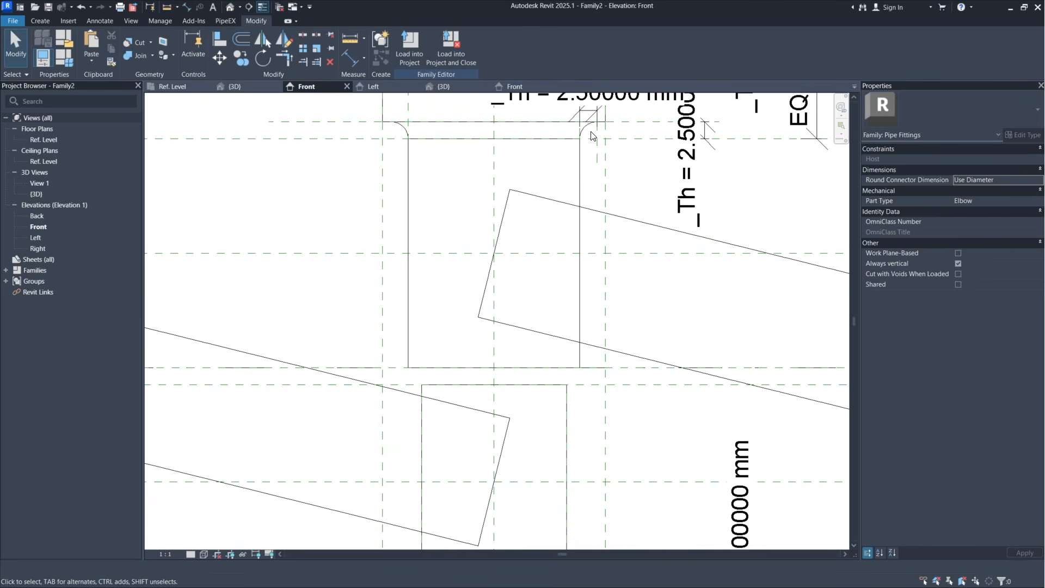
Step: Extend the vertical reference plane at the upper body's right edge downward past the gap between the two body cylinders
{"action": "left_click", "coordinate": [580, 139]}
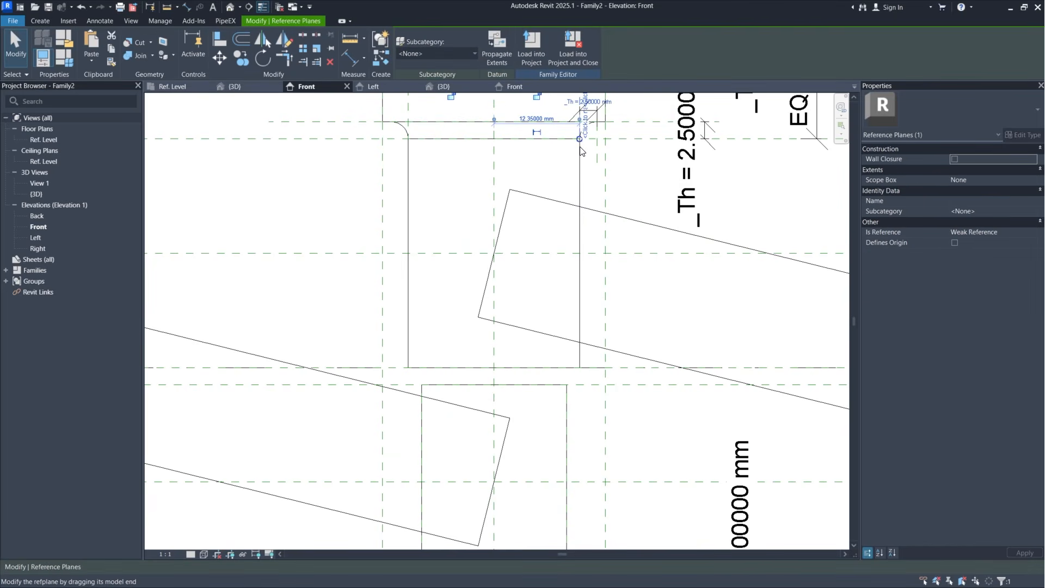
{"action": "left_click_drag", "start_coordinate": [580, 140], "coordinate": [580, 430]}
{"action": "key", "text": "Escape"}
Step: Start a revolve and sketch a rectangular boundary about 12.35 by 2.5 mm in the gap, from the centre plane to the extended reference plane
{"action": "scroll", "coordinate": [593, 381], "scroll_direction": "up", "scroll_amount": 8}
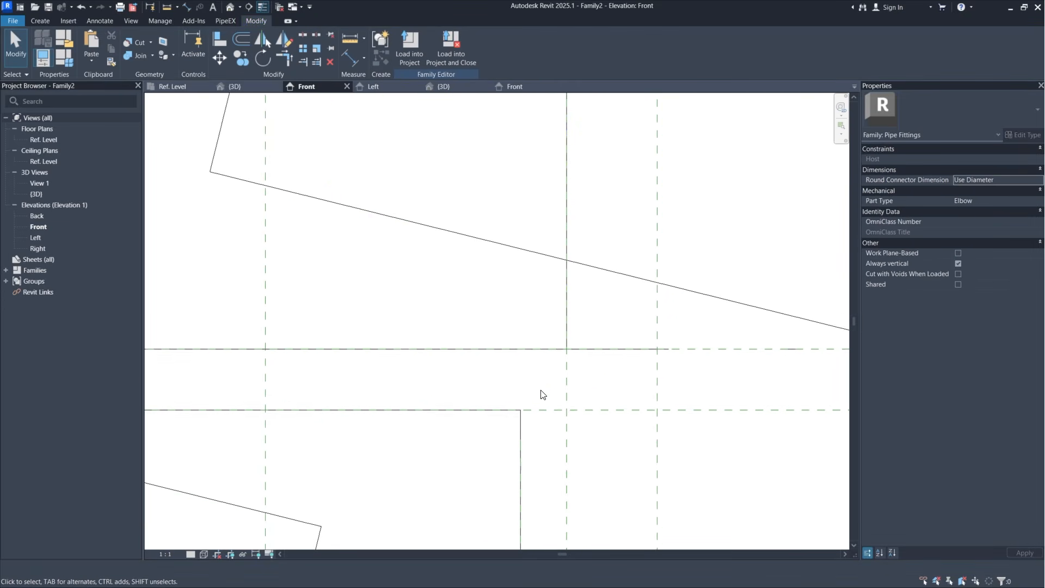
{"action": "middle_click_drag", "start_coordinate": [573, 354], "coordinate": [550, 345]}
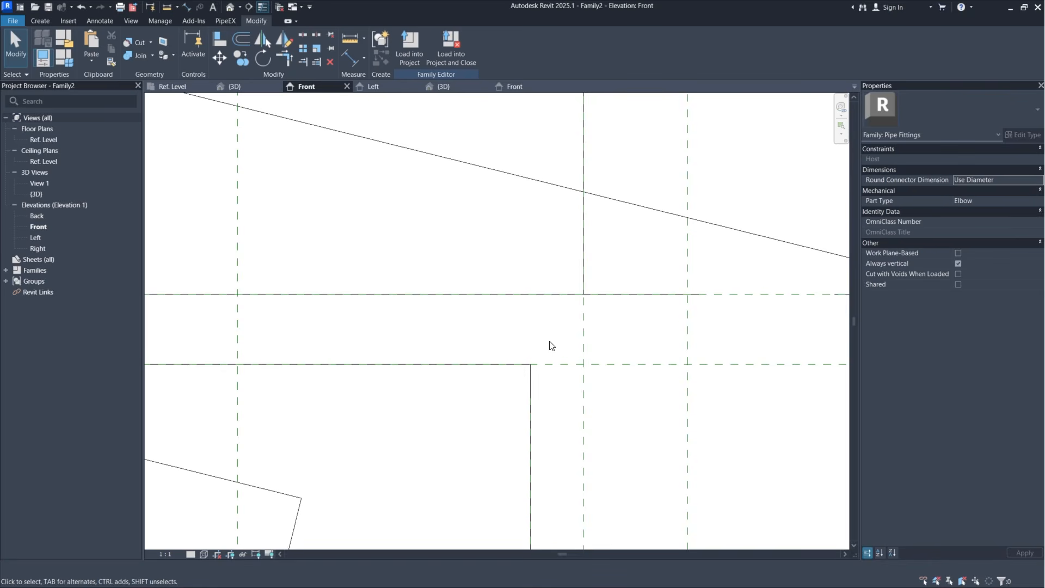
{"action": "left_click", "coordinate": [45, 21]}
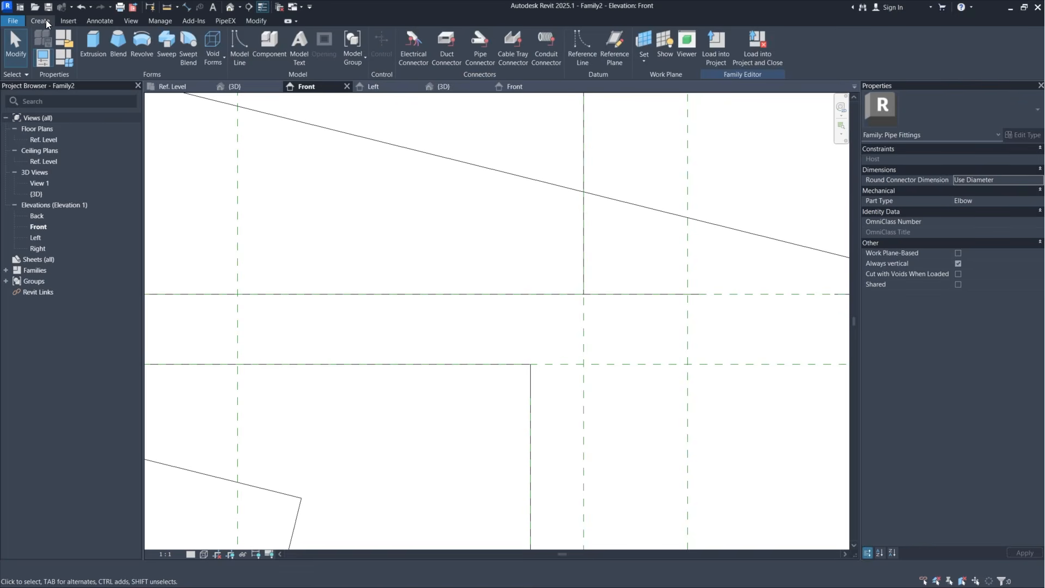
{"action": "left_click", "coordinate": [146, 60]}
{"action": "middle_click_drag", "start_coordinate": [474, 246], "coordinate": [514, 259]}
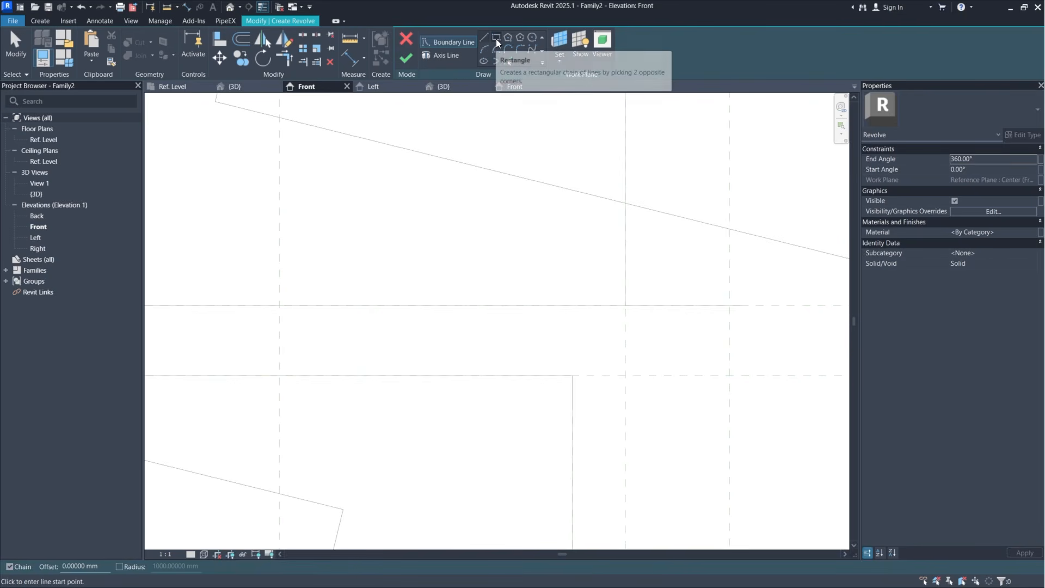
{"action": "left_click", "coordinate": [496, 37]}
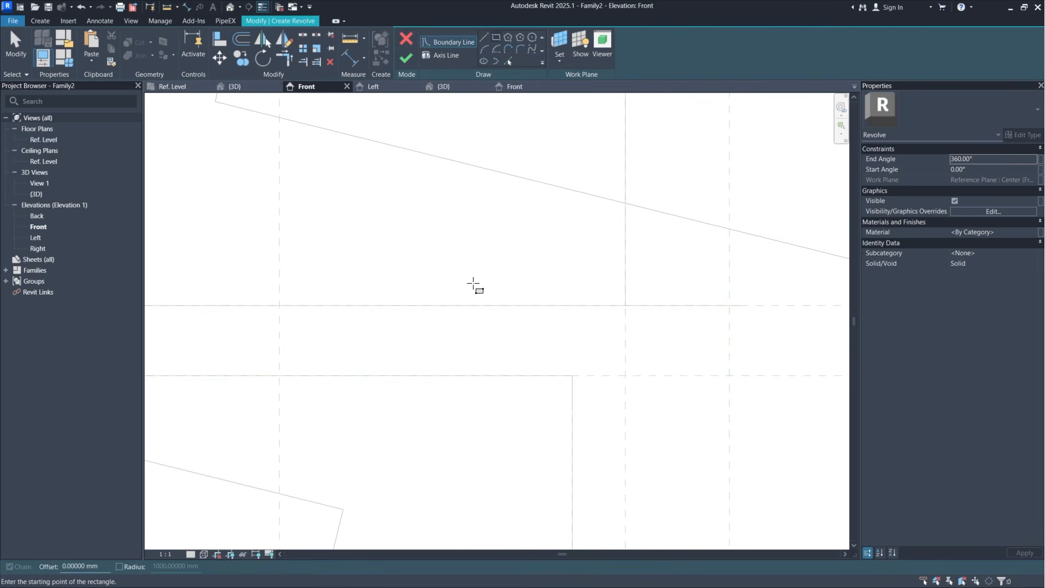
{"action": "left_click", "coordinate": [278, 306]}
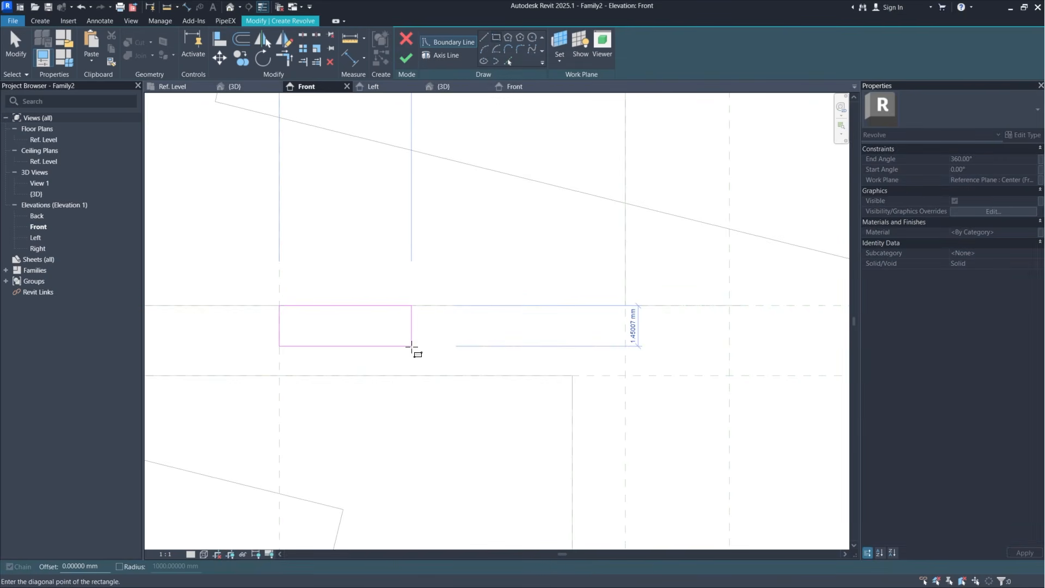
{"action": "left_click", "coordinate": [626, 375]}
Step: Lock all four sides of the revolve's rectangular boundary to their reference planes
{"action": "left_click", "coordinate": [610, 305]}
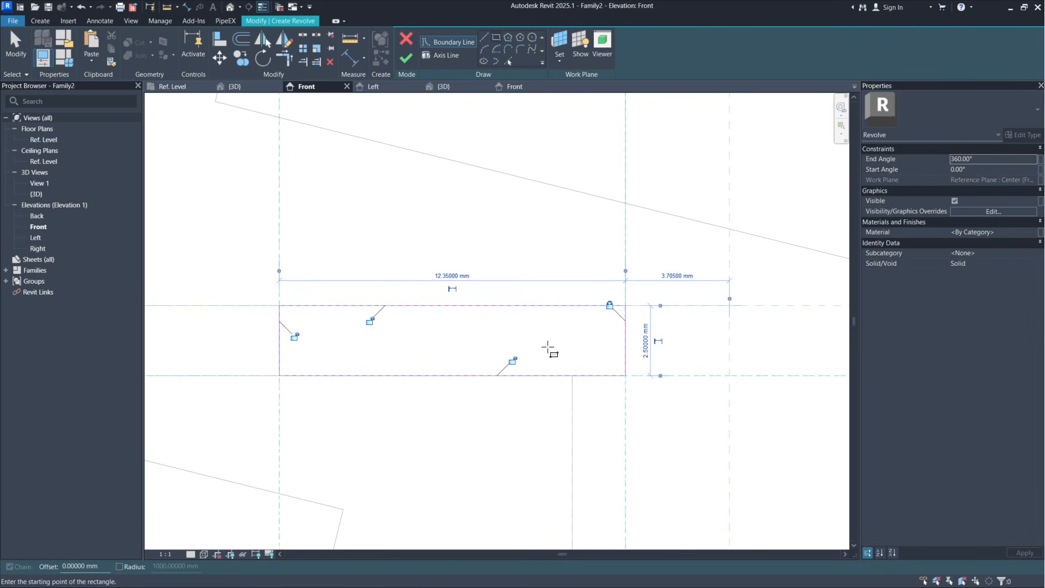
{"action": "left_click", "coordinate": [512, 359]}
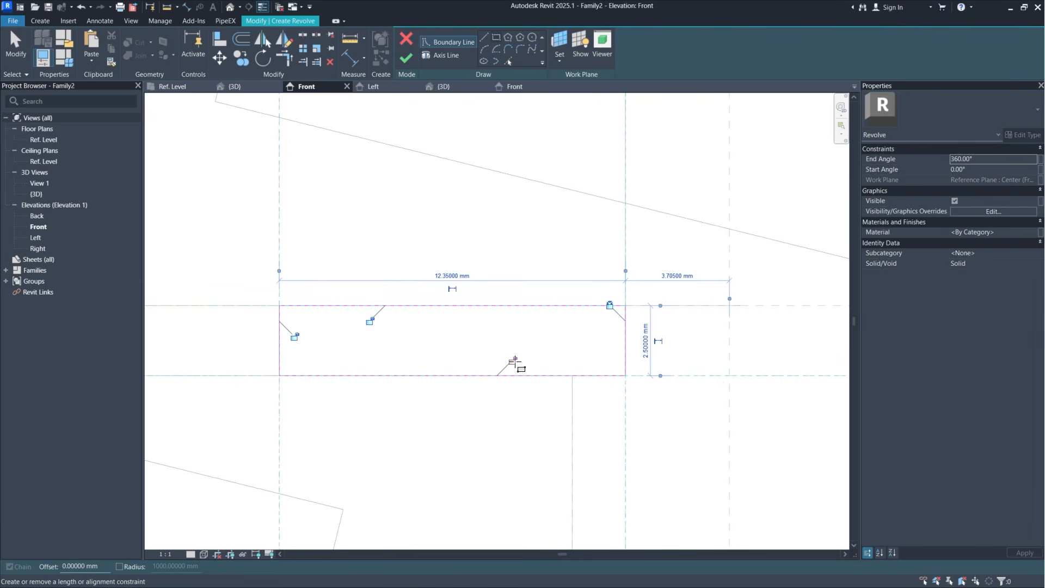
{"action": "left_click", "coordinate": [369, 320]}
{"action": "left_click", "coordinate": [294, 336]}
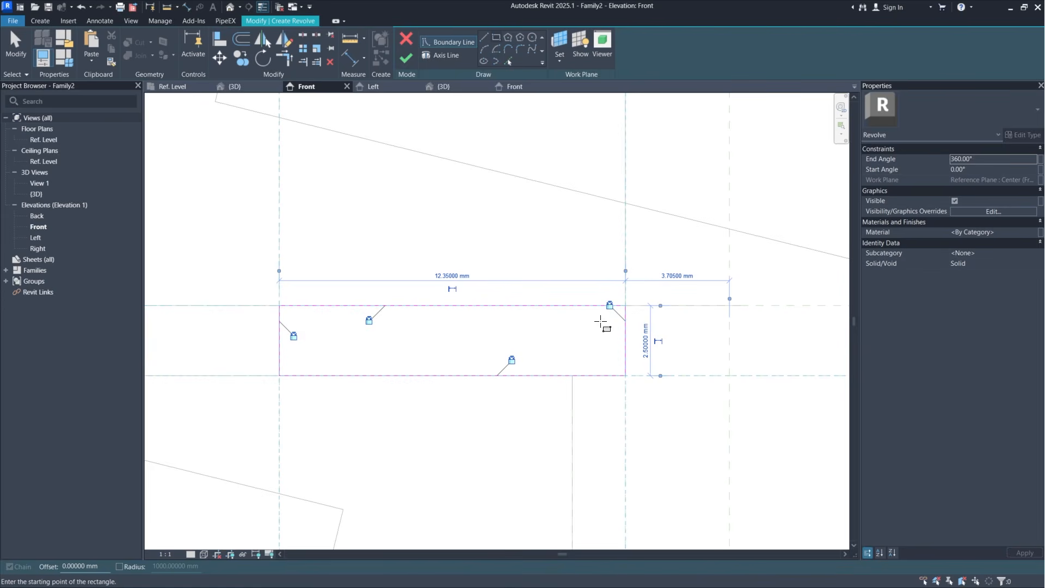
{"action": "key", "text": "Escape"}
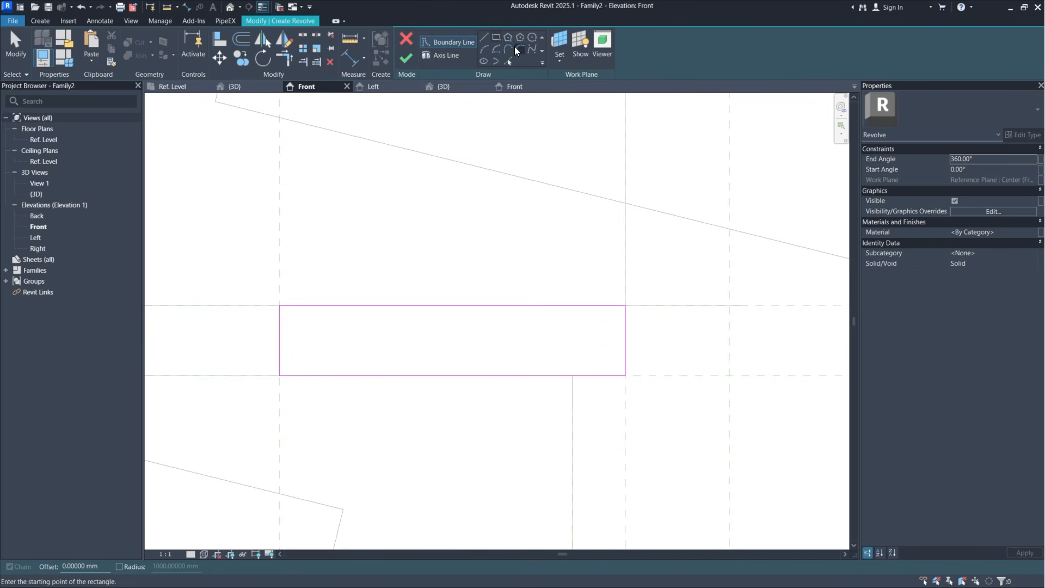
Step: Try to fillet the boundary's lower outer corner with a radius of about 1.83 mm
{"action": "left_click", "coordinate": [515, 48]}
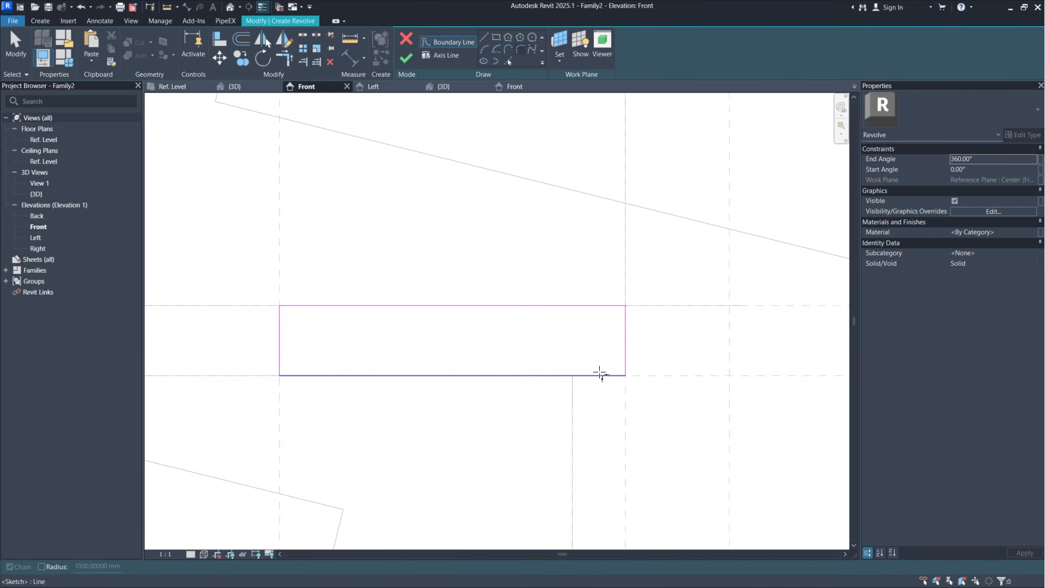
{"action": "left_click", "coordinate": [631, 364]}
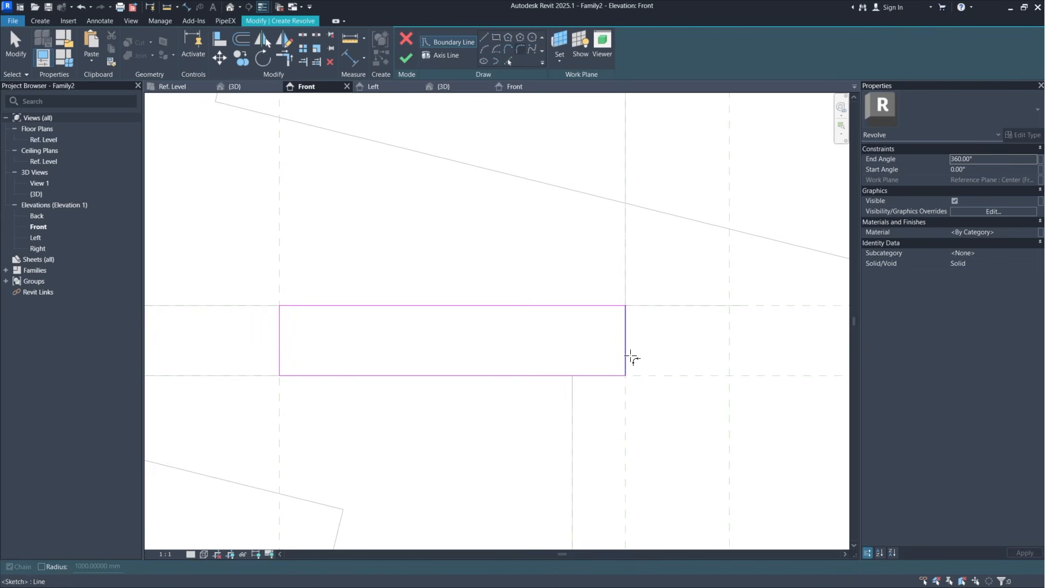
{"action": "left_click", "coordinate": [620, 375]}
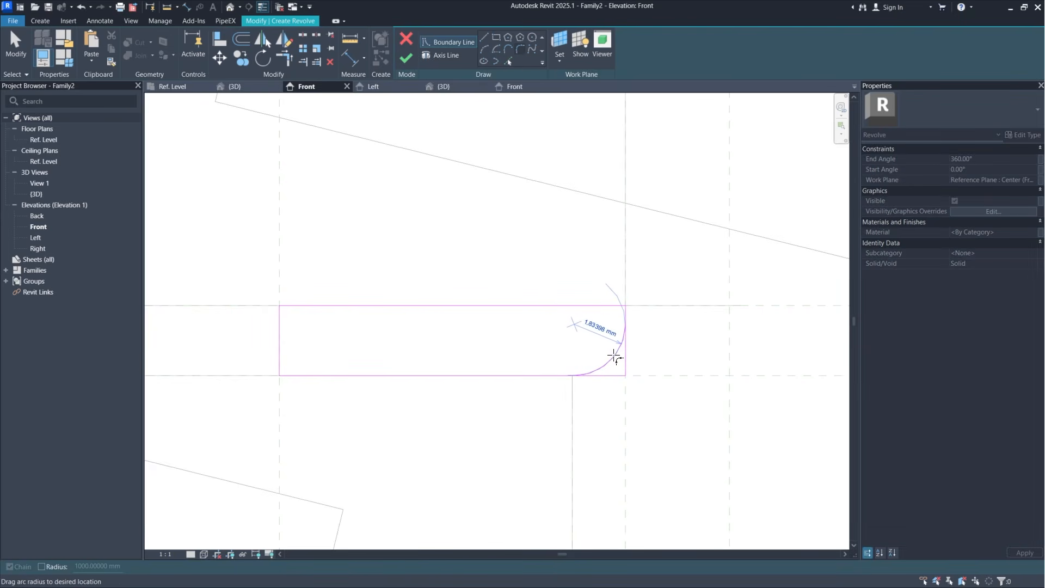
{"action": "left_click", "coordinate": [614, 355]}
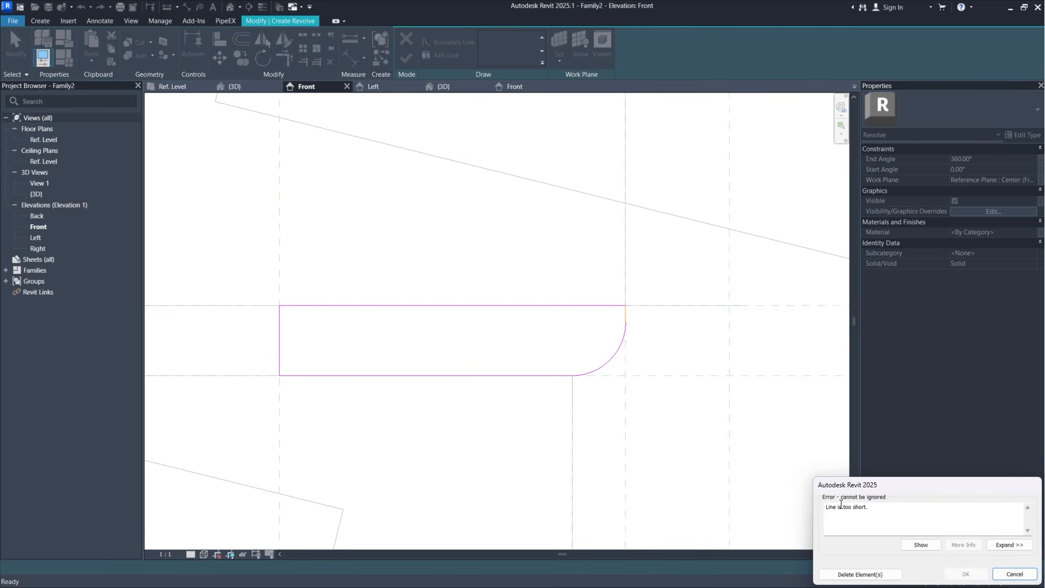
{"action": "left_click", "coordinate": [1010, 575]}
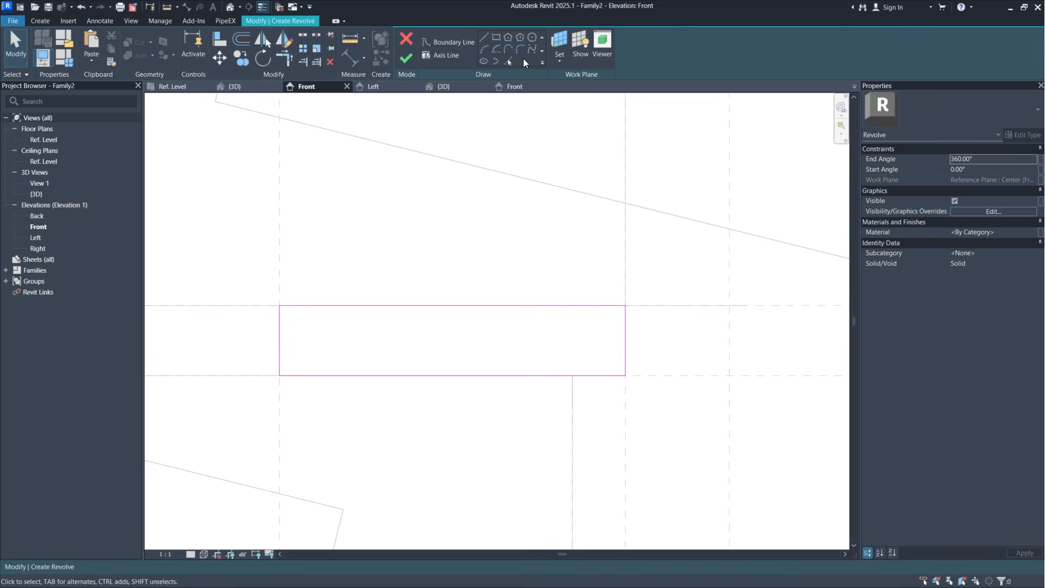
Step: Fillet the boundary's lower outer corner with a radius of about 1.13 mm
{"action": "left_click", "coordinate": [521, 50]}
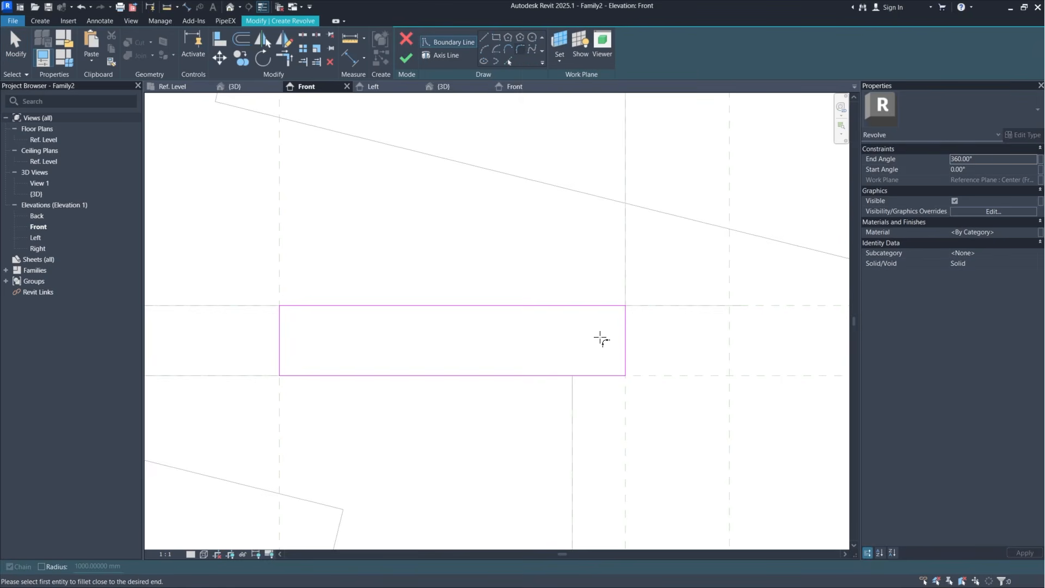
{"action": "left_click", "coordinate": [626, 355]}
{"action": "left_click", "coordinate": [616, 374]}
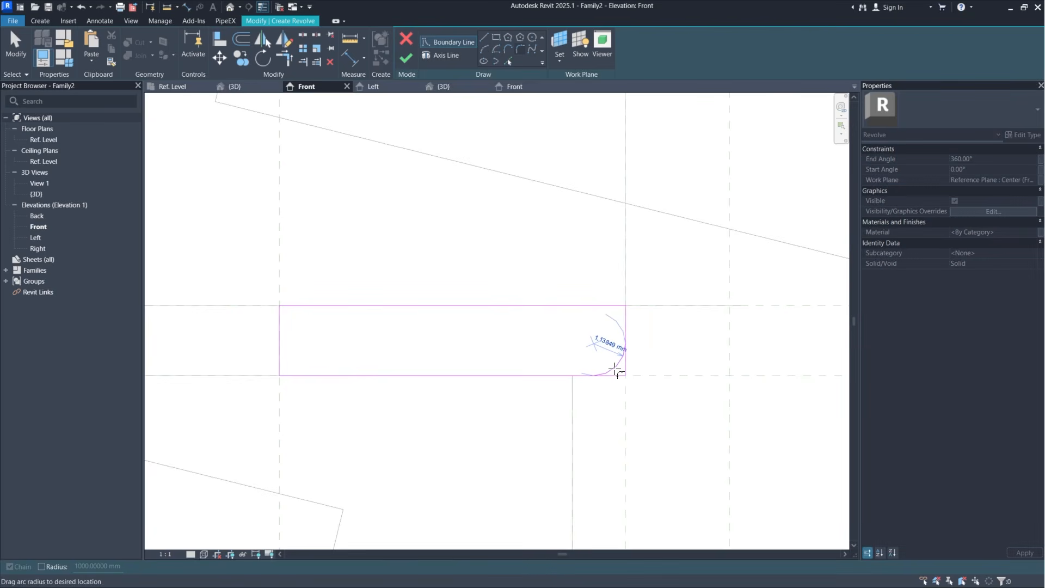
{"action": "scroll", "coordinate": [616, 370], "scroll_direction": "up", "scroll_amount": 2}
{"action": "left_click", "coordinate": [617, 369]}
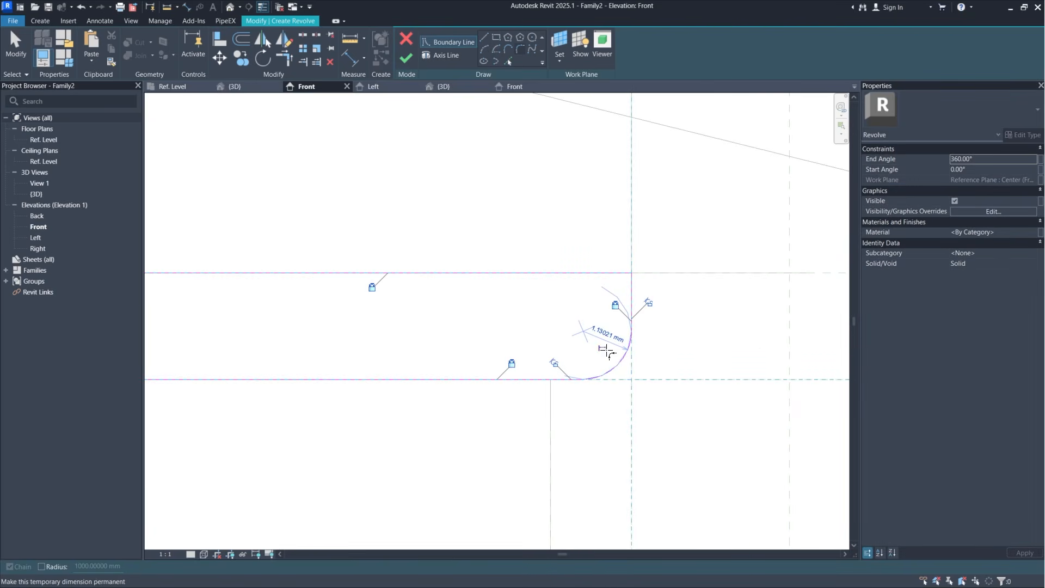
Step: Make the fillet's radius dimension permanent and label it with the _r parameter
{"action": "left_click", "coordinate": [630, 312]}
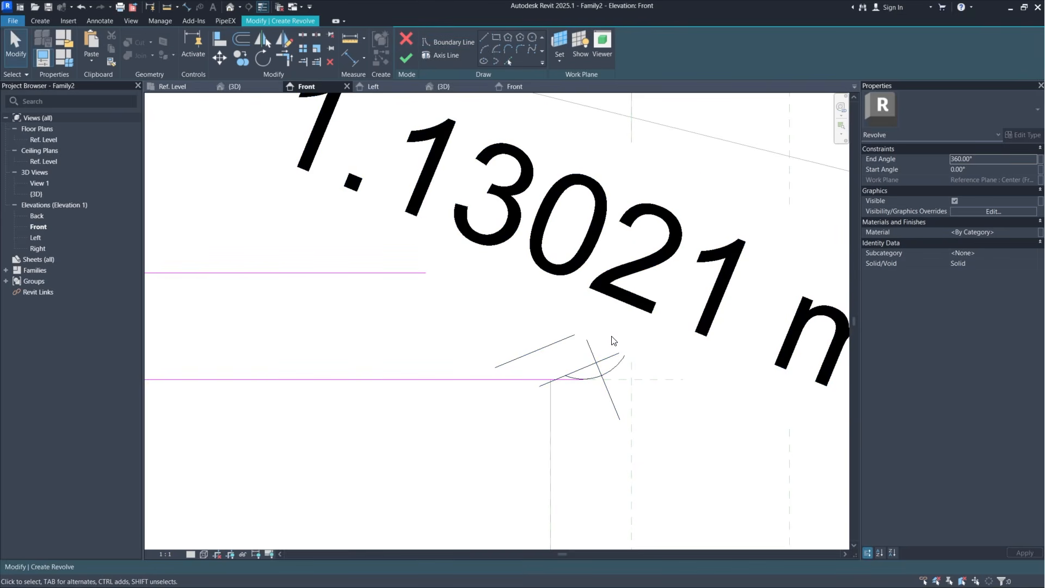
{"action": "scroll", "coordinate": [680, 281], "scroll_direction": "down", "scroll_amount": 2}
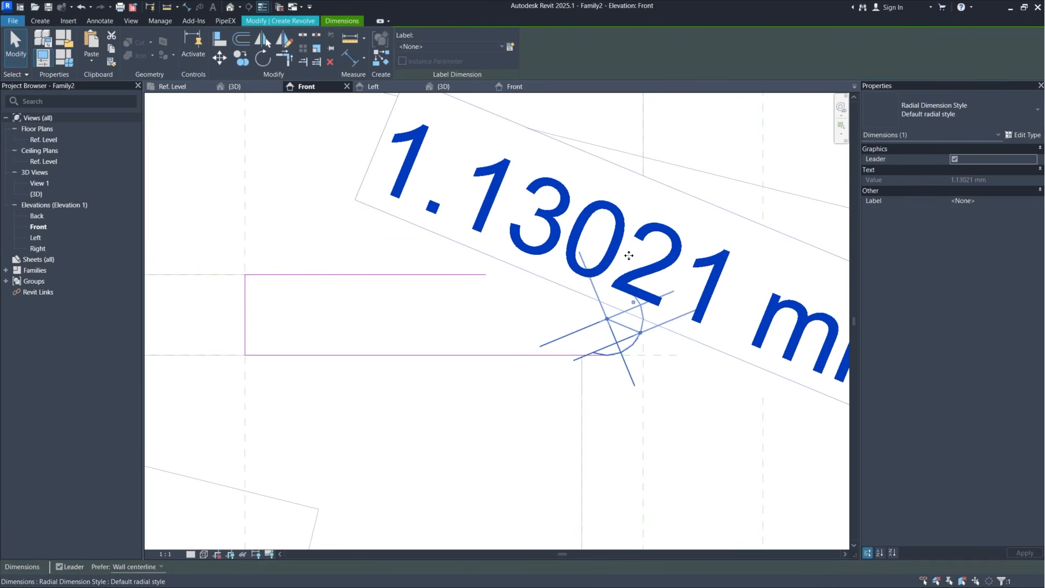
{"action": "middle_click_drag", "start_coordinate": [629, 255], "coordinate": [580, 292]}
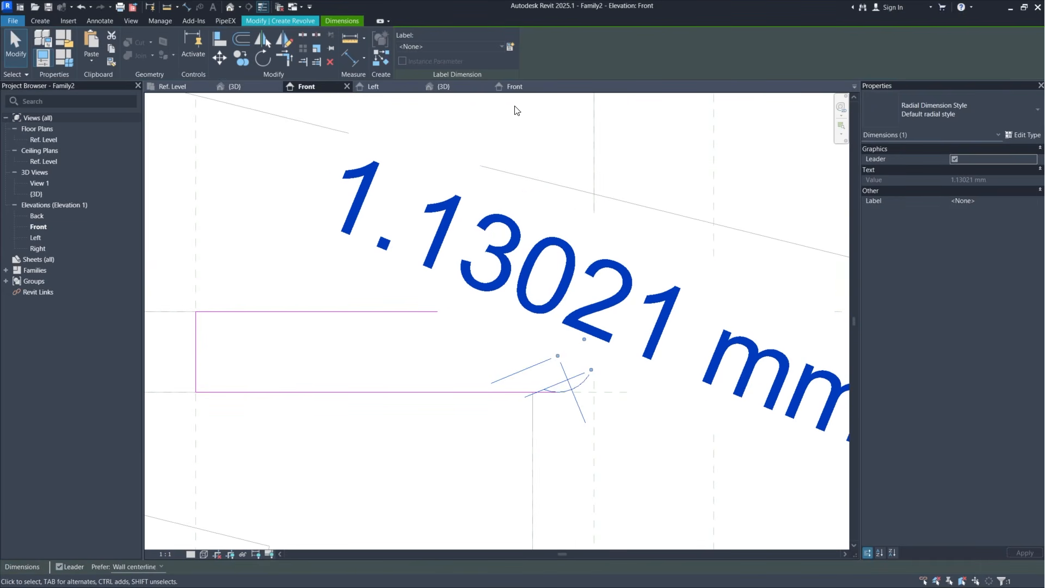
{"action": "left_click", "coordinate": [501, 48]}
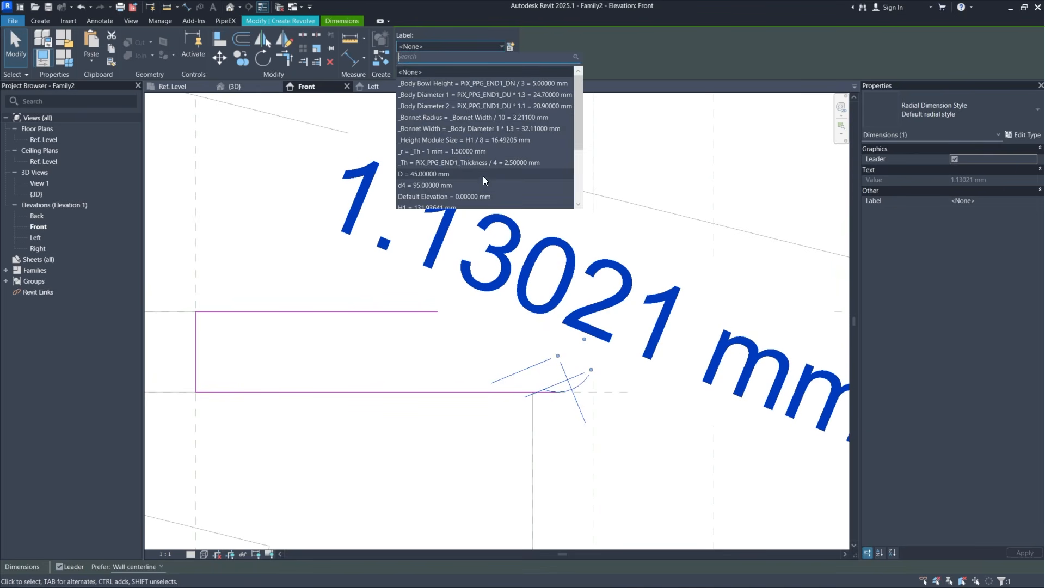
{"action": "scroll", "coordinate": [488, 149], "scroll_direction": "down", "scroll_amount": 4}
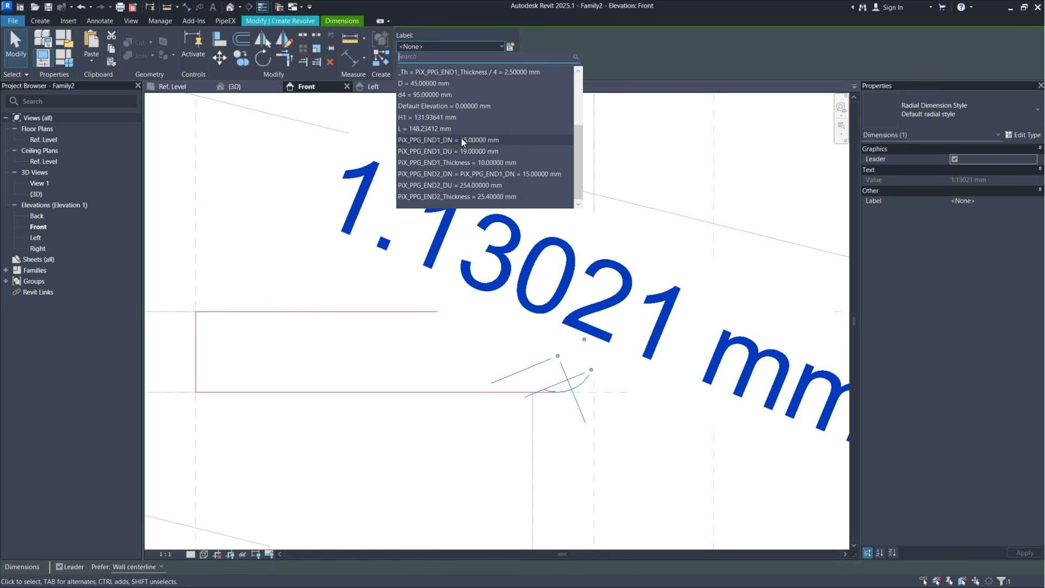
{"action": "scroll", "coordinate": [462, 139], "scroll_direction": "up", "scroll_amount": 4}
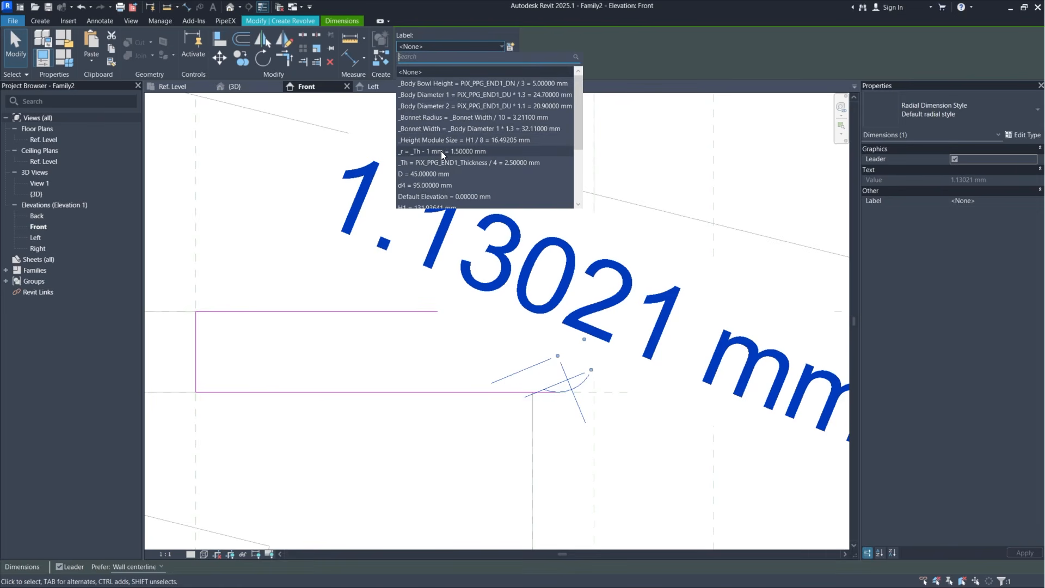
{"action": "left_click", "coordinate": [448, 152]}
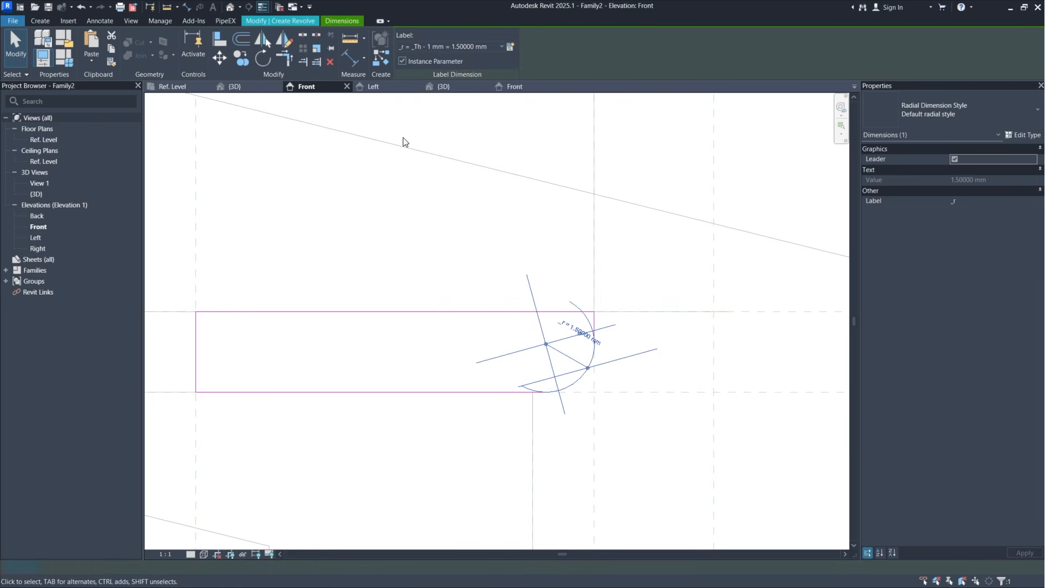
{"action": "left_click", "coordinate": [633, 274]}
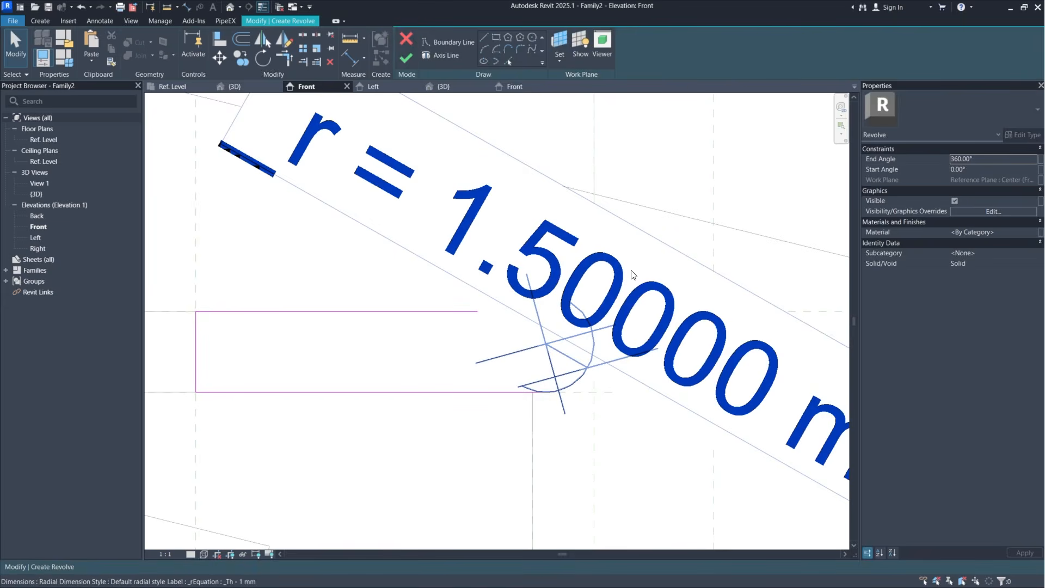
Step: Use the vertical centre reference plane as the revolve's axis line and finish the revolve
{"action": "scroll", "coordinate": [626, 294], "scroll_direction": "down", "scroll_amount": 3}
{"action": "middle_click_drag", "start_coordinate": [632, 335], "coordinate": [590, 360]}
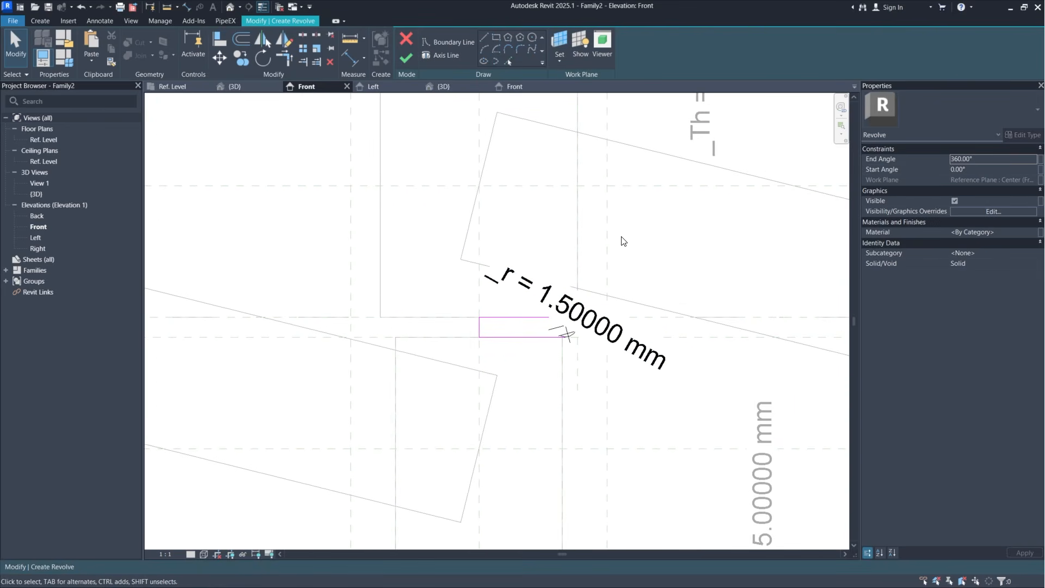
{"action": "left_click", "coordinate": [439, 55]}
{"action": "left_click", "coordinate": [498, 37]}
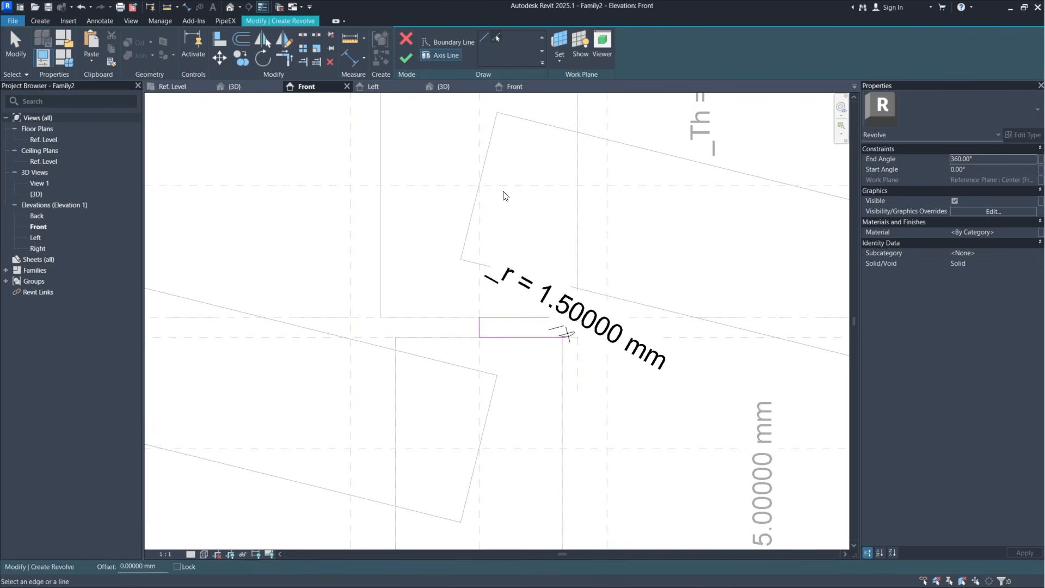
{"action": "left_click", "coordinate": [479, 142]}
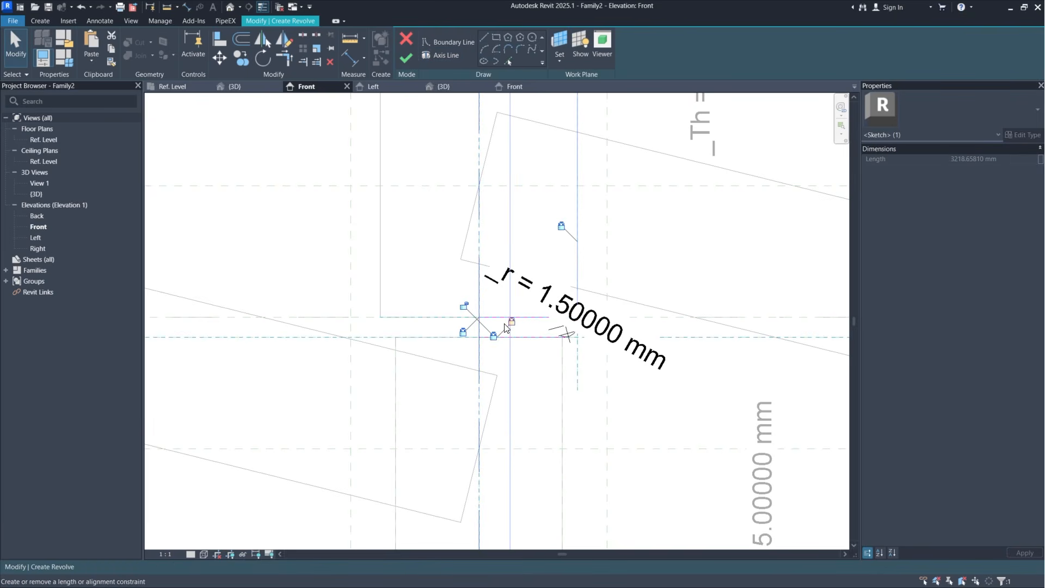
{"action": "left_click", "coordinate": [406, 58]}
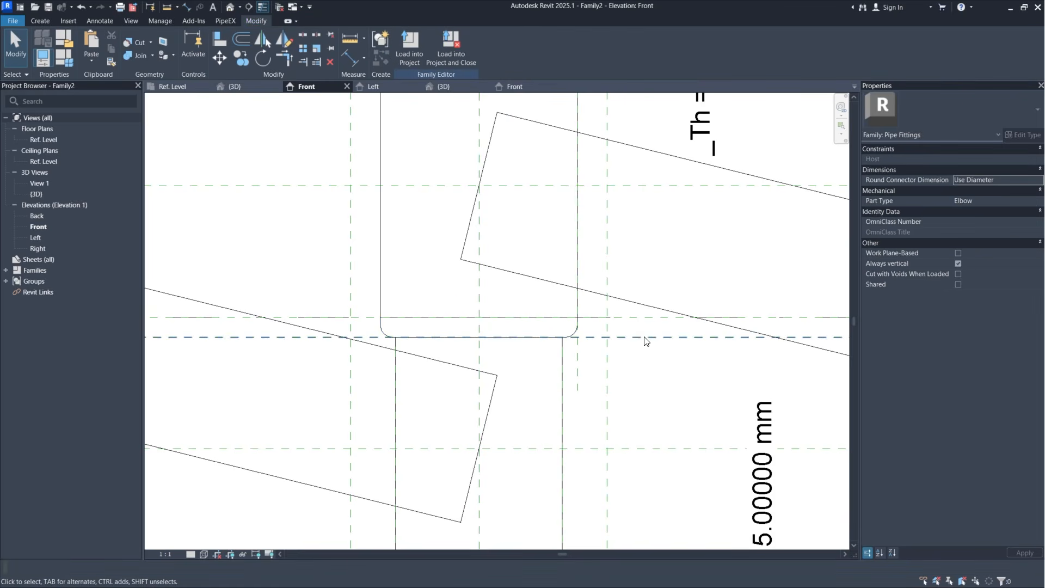
Step: In the Ref. Level plan, start an extrusion and sketch a circle of about 1.6 mm radius centred on the centre planes' intersection
{"action": "scroll", "coordinate": [513, 303], "scroll_direction": "down", "scroll_amount": 2}
{"action": "middle_click_drag", "start_coordinate": [560, 226], "coordinate": [549, 376]}
{"action": "middle_click_drag", "start_coordinate": [578, 204], "coordinate": [624, 343]}
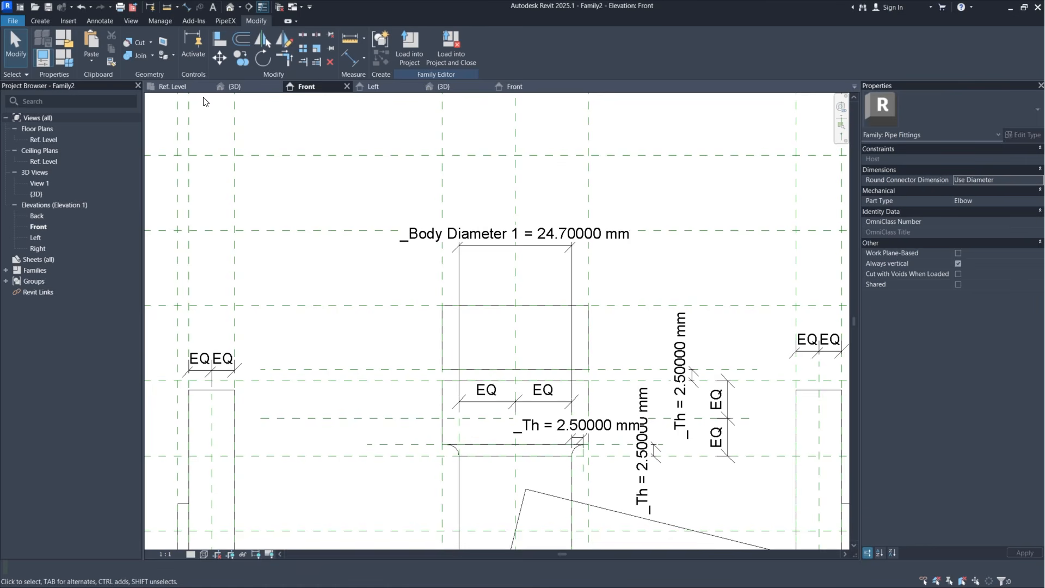
{"action": "left_click", "coordinate": [170, 87]}
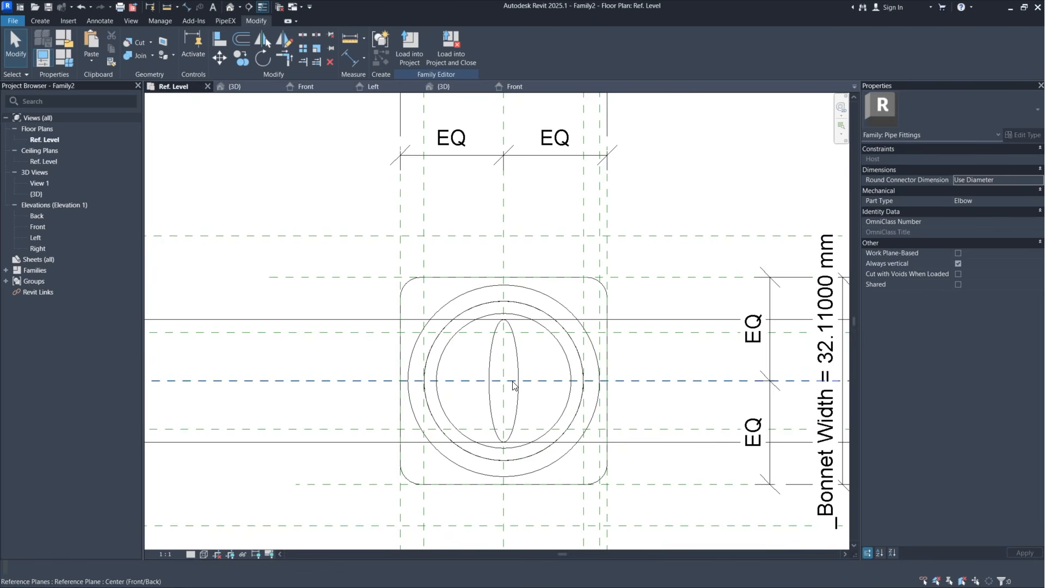
{"action": "scroll", "coordinate": [566, 402], "scroll_direction": "up", "scroll_amount": 2}
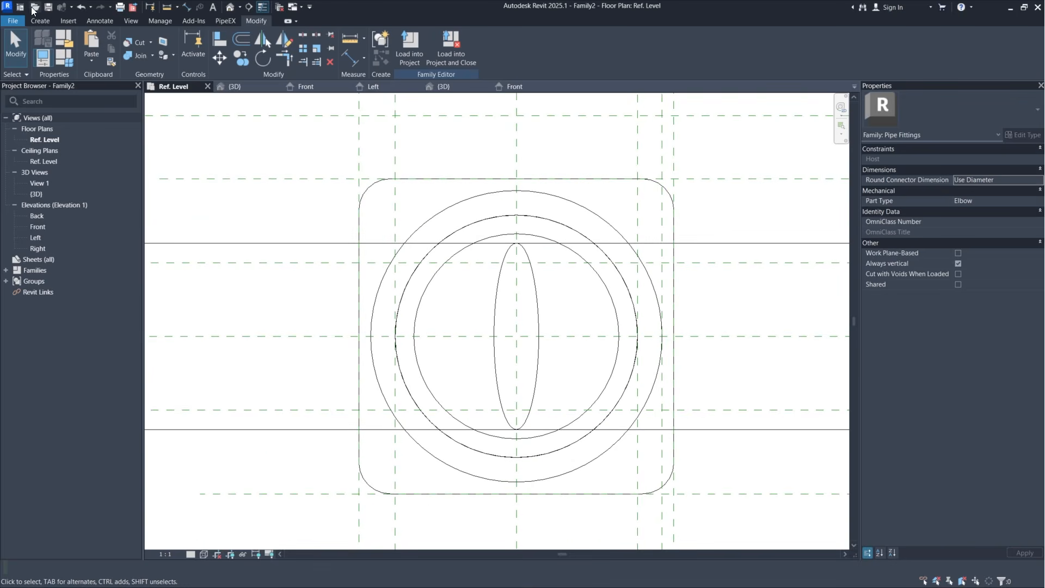
{"action": "left_click", "coordinate": [41, 22]}
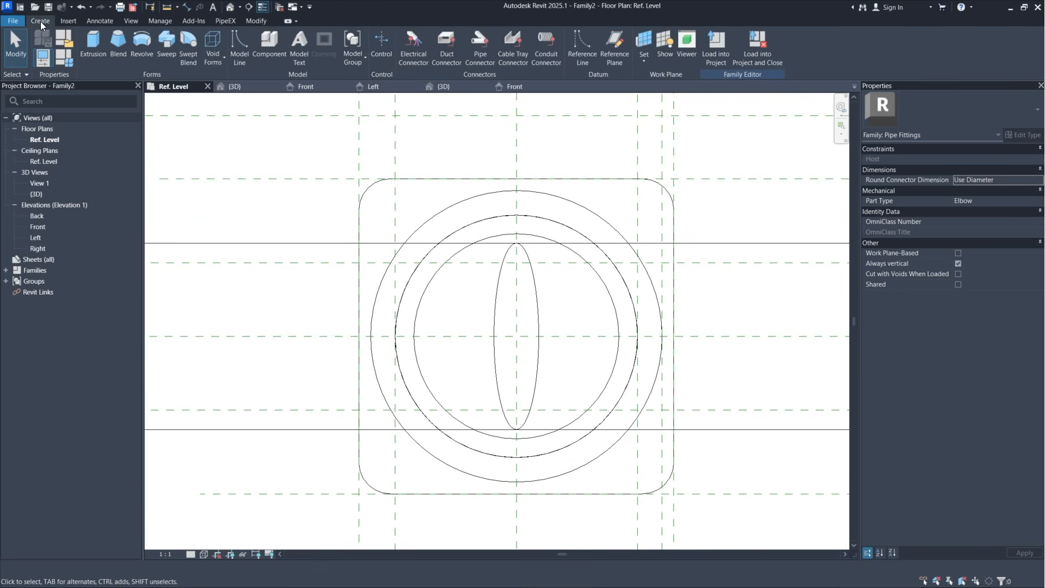
{"action": "left_click", "coordinate": [93, 54]}
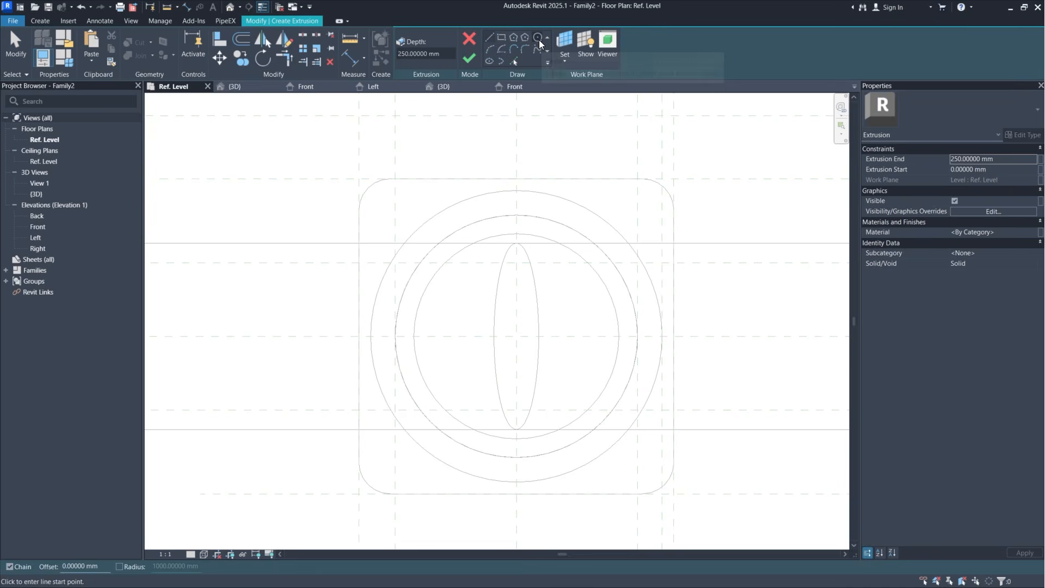
{"action": "left_click", "coordinate": [536, 37]}
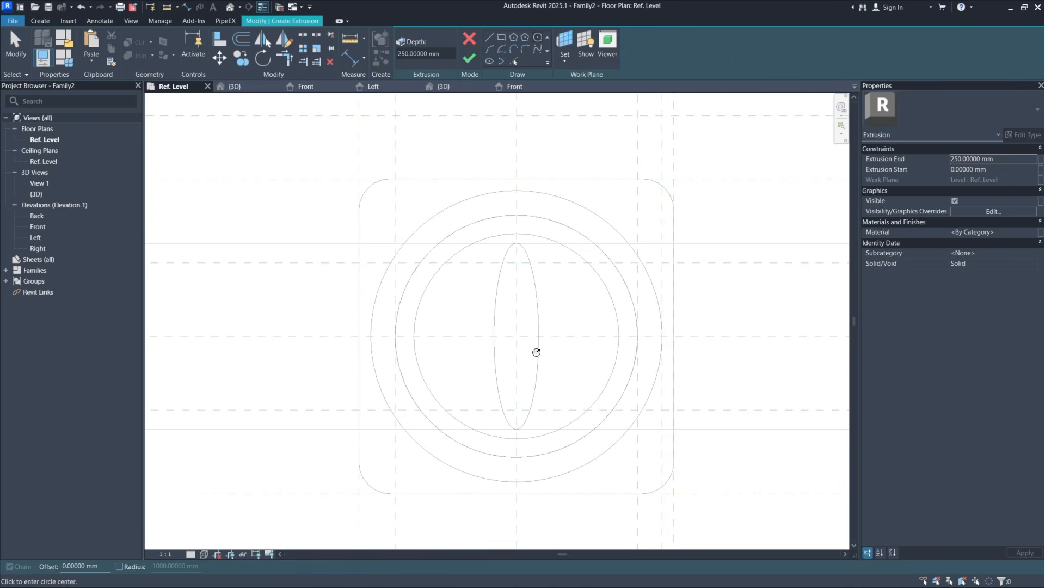
{"action": "left_click", "coordinate": [517, 336]}
{"action": "scroll", "coordinate": [521, 322], "scroll_direction": "up", "scroll_amount": 4}
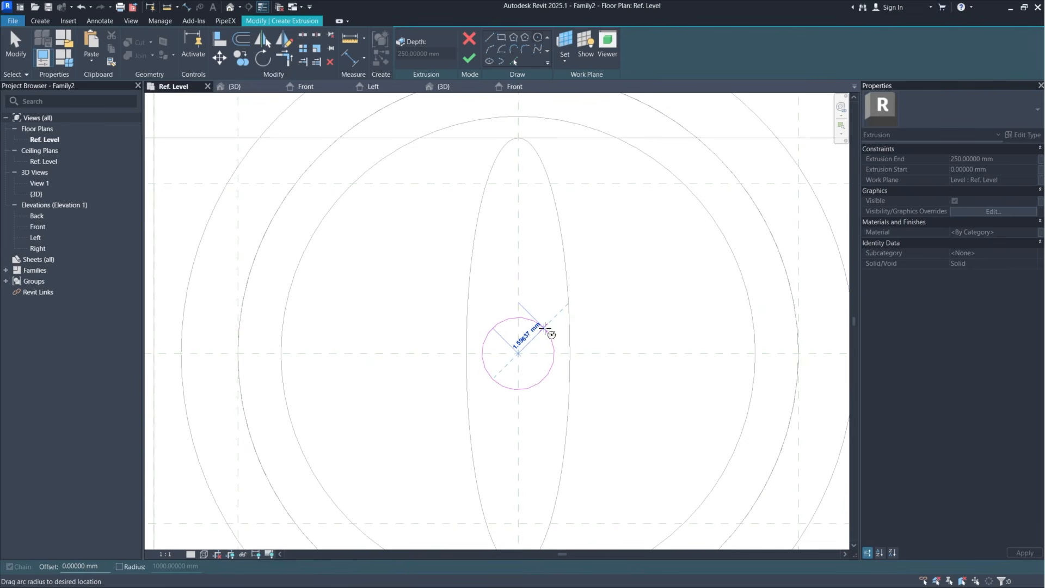
{"action": "left_click", "coordinate": [545, 328]}
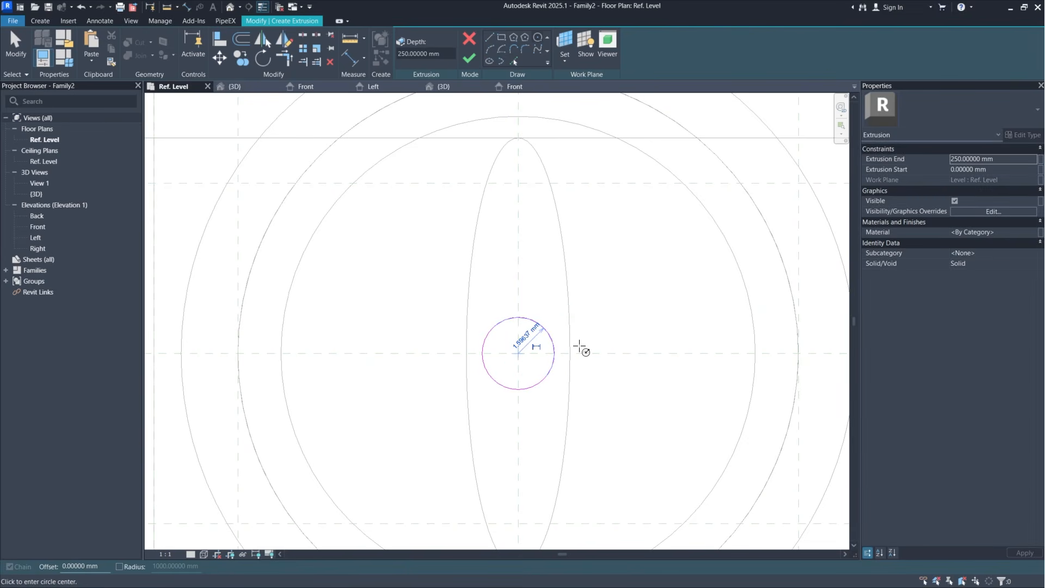
{"action": "key", "text": "Escape"}
Step: Make the circle's radius dimension permanent, label it with a new instance parameter _Stem Radius, and finish the extrusion
{"action": "left_click", "coordinate": [529, 342]}
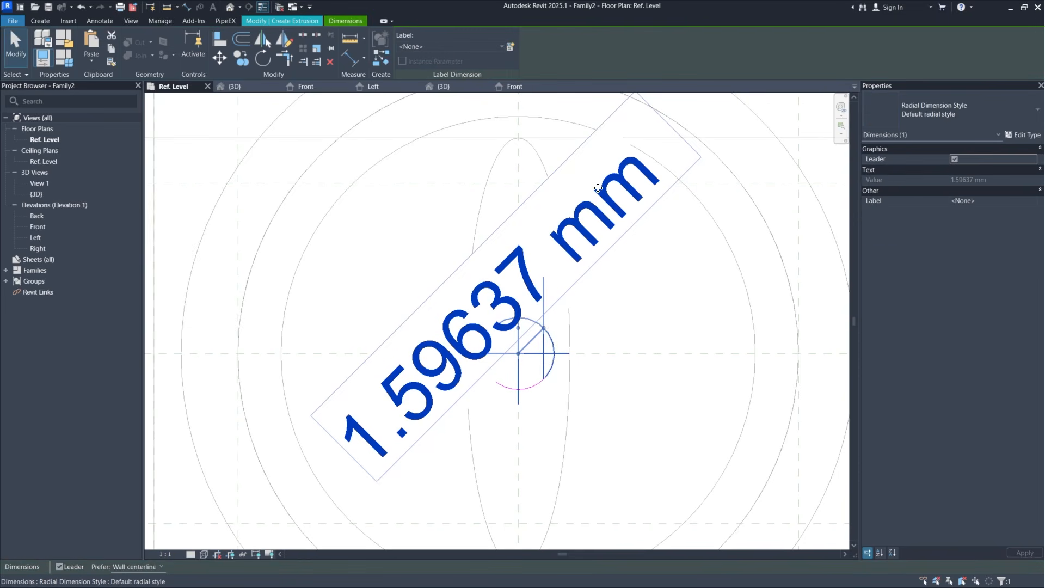
{"action": "left_click", "coordinate": [510, 47]}
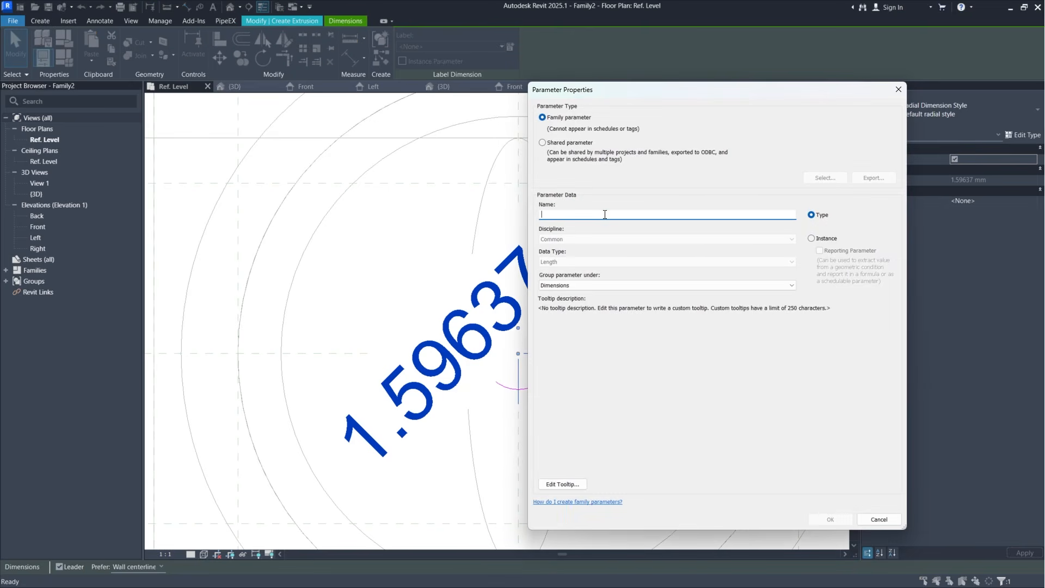
{"action": "type", "text": "_Stem Radius"}
{"action": "left_click", "coordinate": [818, 239]}
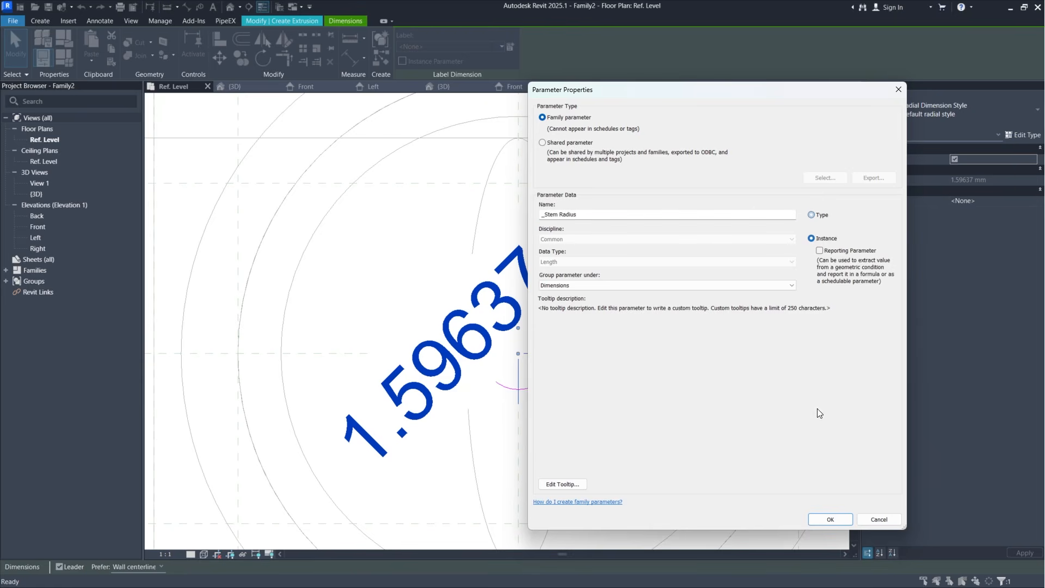
{"action": "left_click", "coordinate": [835, 518]}
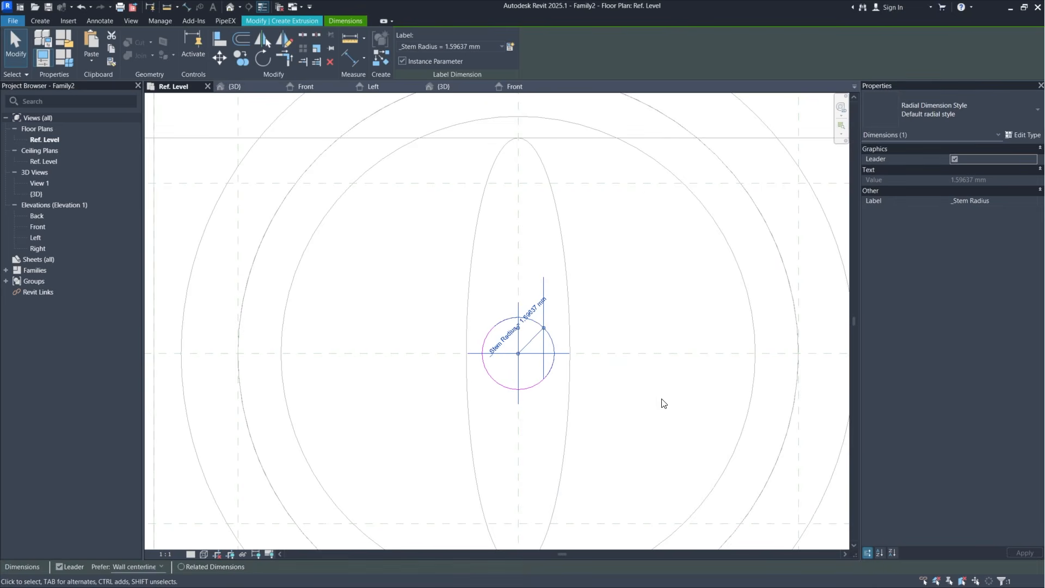
{"action": "left_click", "coordinate": [660, 400]}
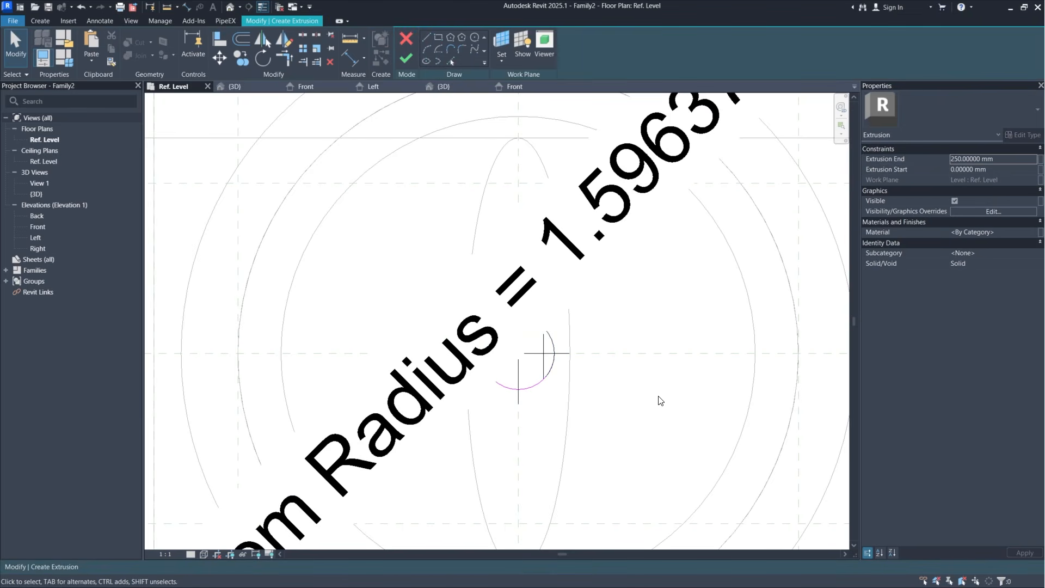
{"action": "left_click", "coordinate": [406, 59]}
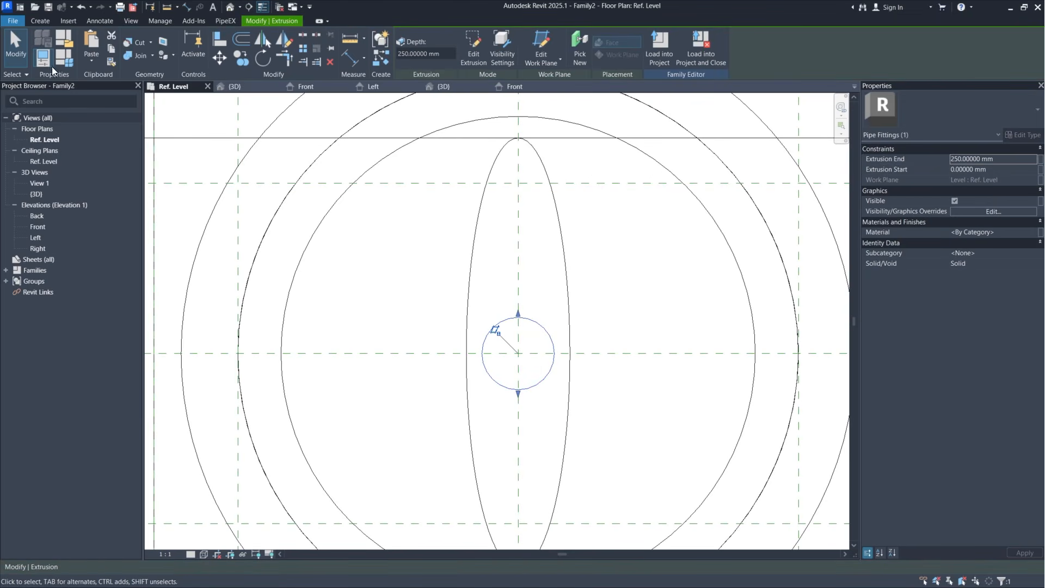
{"action": "left_click", "coordinate": [65, 60]}
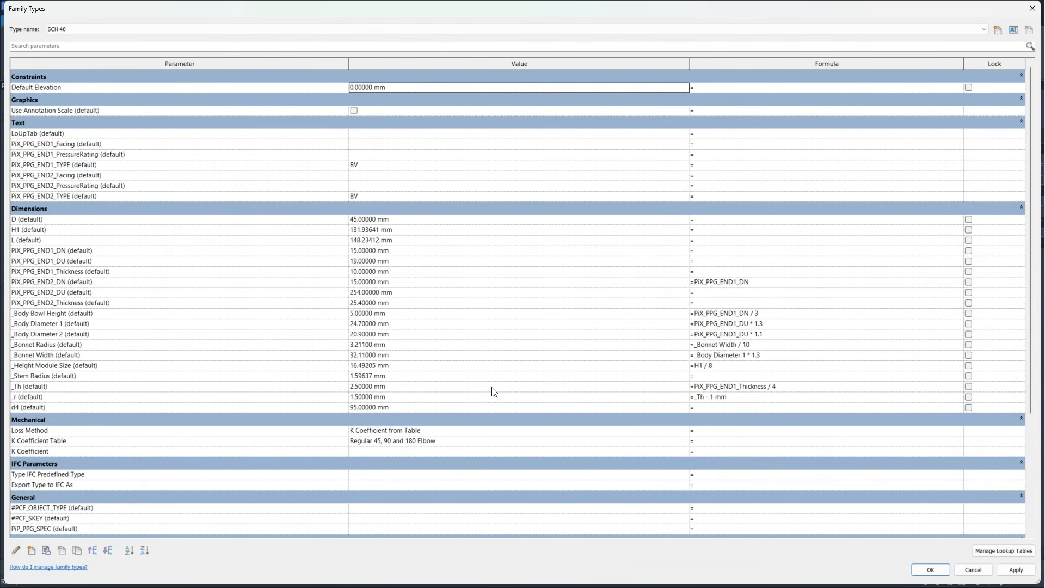
{"action": "left_click", "coordinate": [711, 375]}
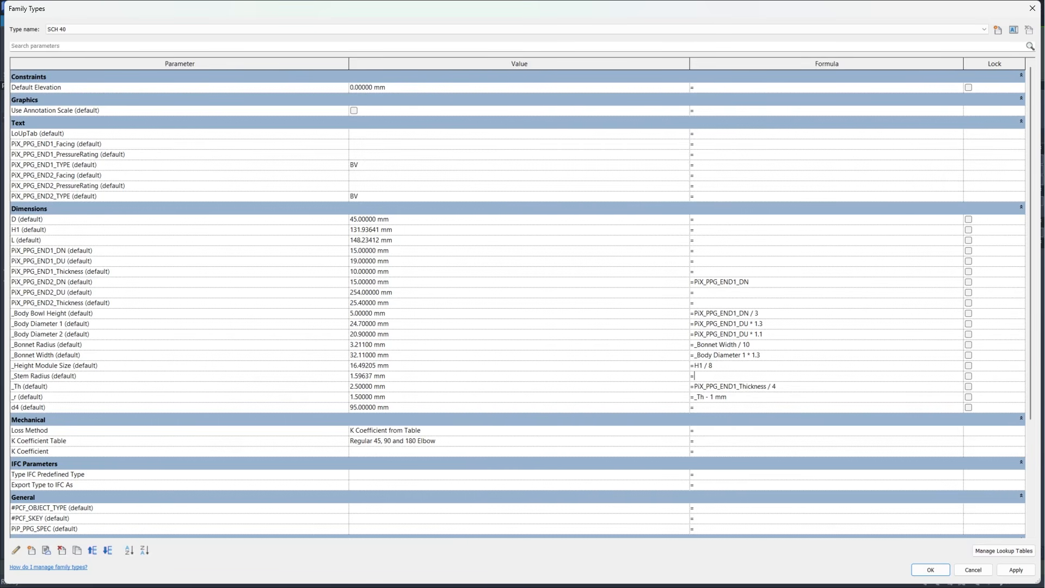
{"action": "left_click", "coordinate": [974, 570]}
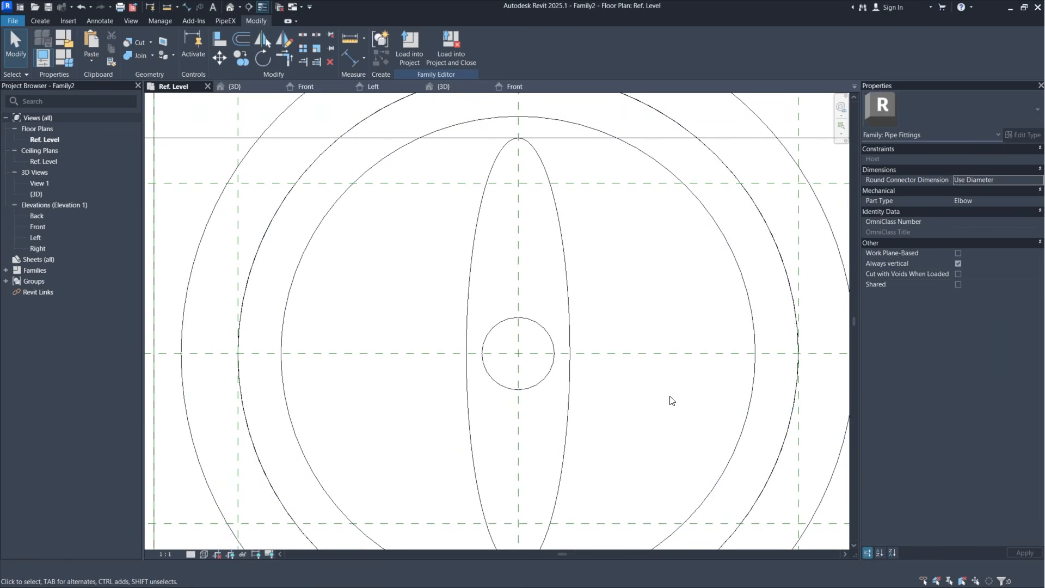
Step: In the Front elevation, raise the stem extrusion's lower end to about 50.25 mm, just above the upper edge of the lower bonnet block
{"action": "left_click", "coordinate": [305, 86]}
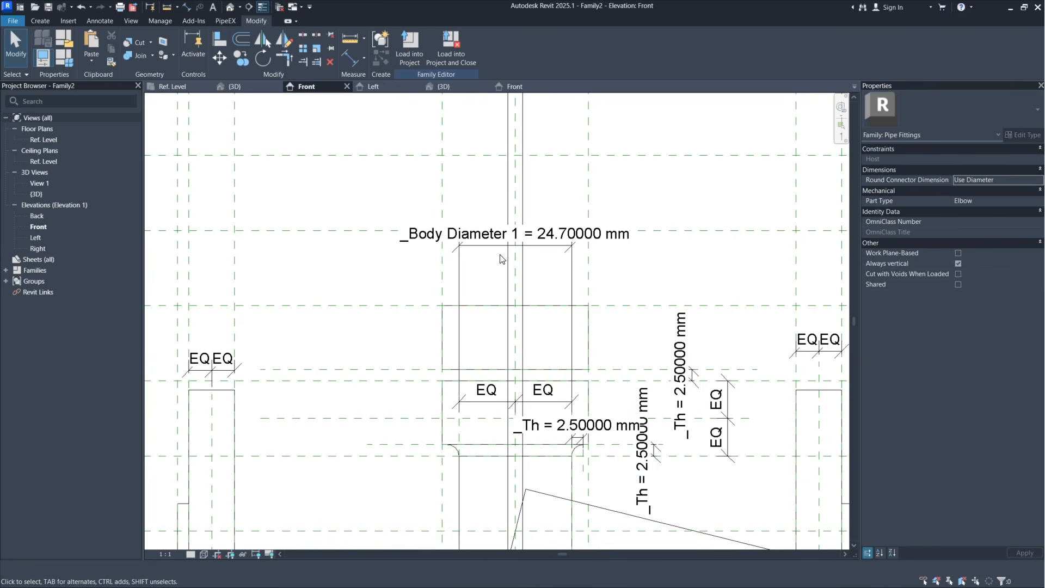
{"action": "scroll", "coordinate": [539, 247], "scroll_direction": "down", "scroll_amount": 3}
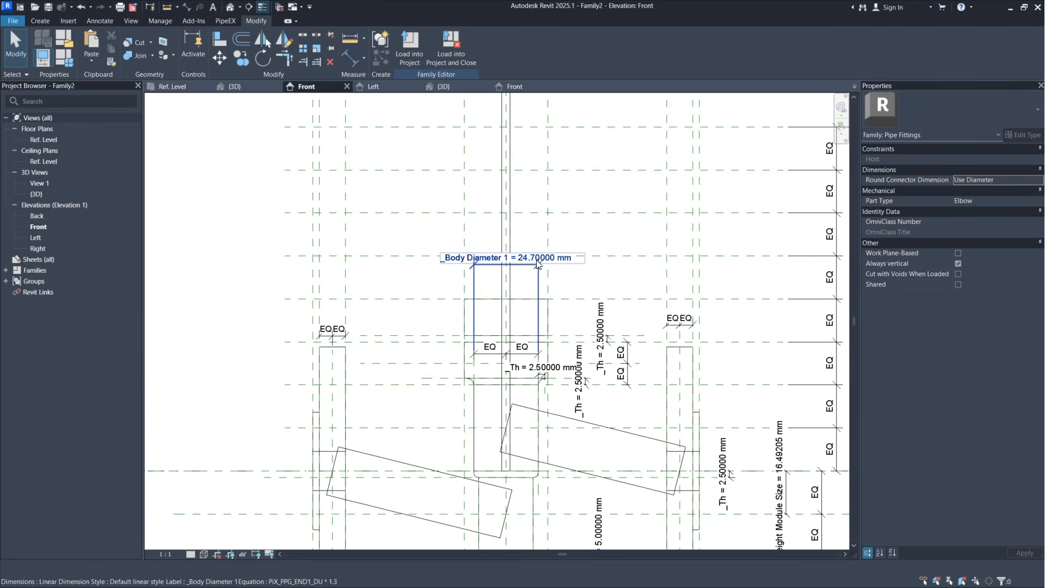
{"action": "scroll", "coordinate": [501, 340], "scroll_direction": "up", "scroll_amount": 2}
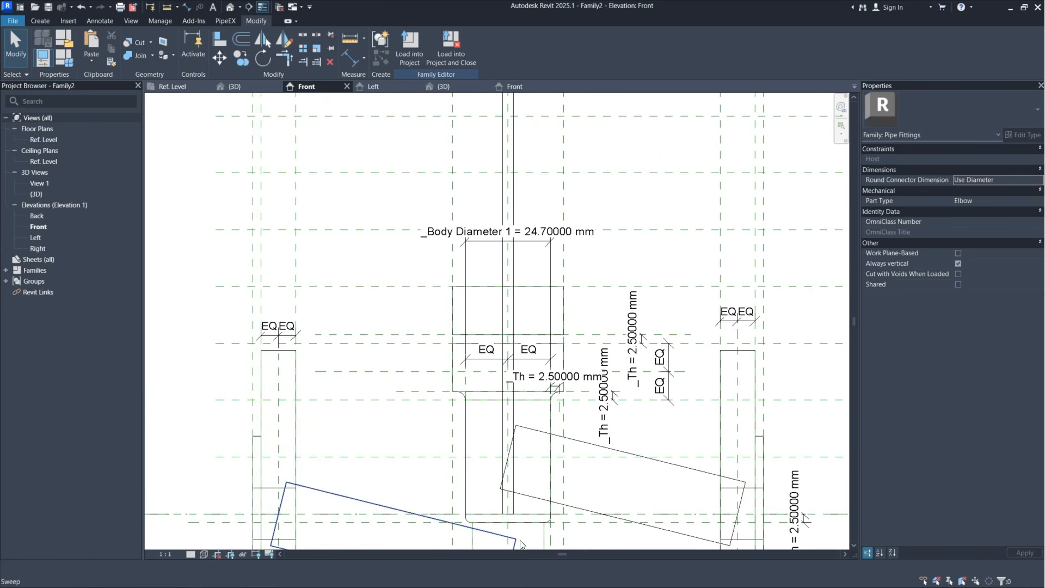
{"action": "left_click", "coordinate": [515, 512]}
{"action": "scroll", "coordinate": [515, 512], "scroll_direction": "up", "scroll_amount": 3}
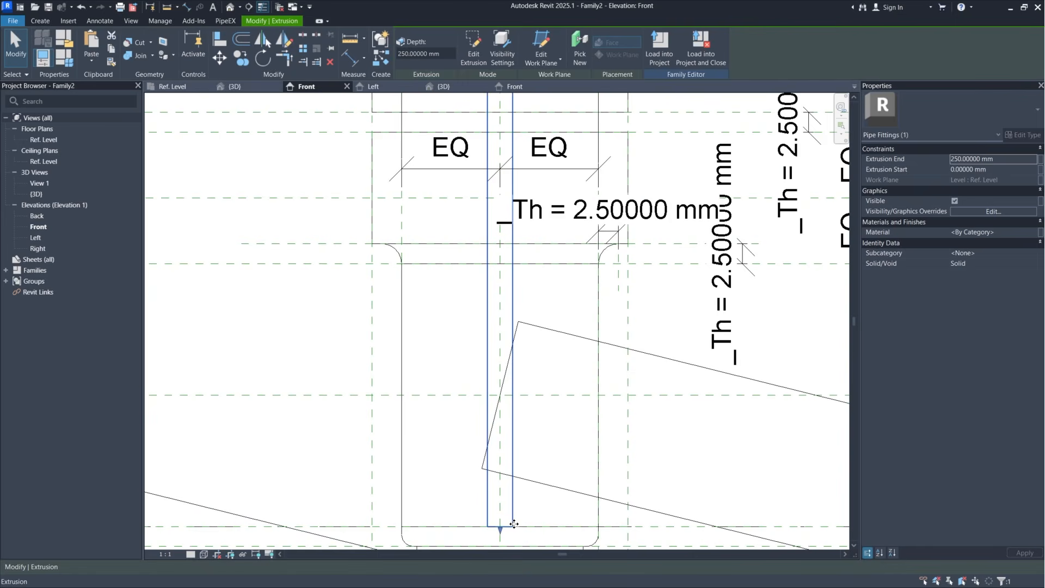
{"action": "left_click_drag", "start_coordinate": [508, 516], "coordinate": [497, 427]}
{"action": "scroll", "coordinate": [492, 313], "scroll_direction": "down", "scroll_amount": 4}
{"action": "left_click_drag", "start_coordinate": [478, 326], "coordinate": [544, 222]}
{"action": "scroll", "coordinate": [466, 187], "scroll_direction": "up", "scroll_amount": 3}
{"action": "scroll", "coordinate": [546, 222], "scroll_direction": "down", "scroll_amount": 1}
{"action": "middle_click_drag", "start_coordinate": [579, 230], "coordinate": [551, 291]}
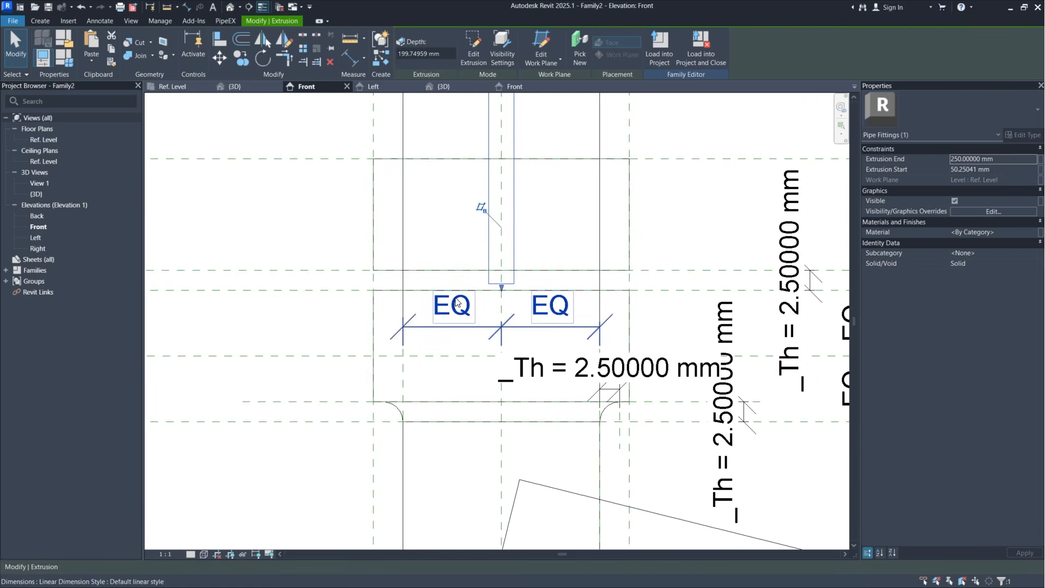
{"action": "scroll", "coordinate": [381, 329], "scroll_direction": "down", "scroll_amount": 2}
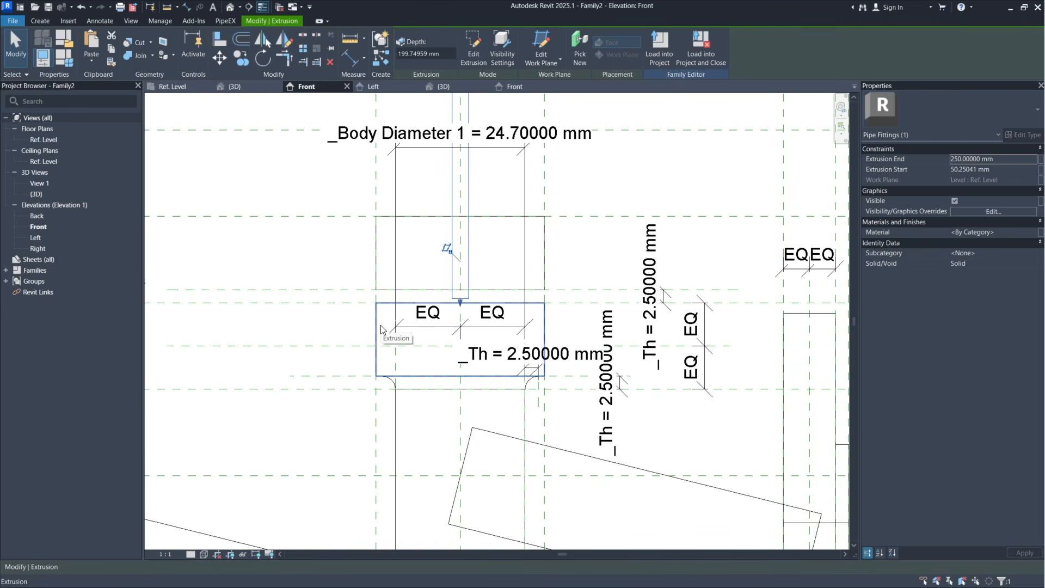
Step: Align the stem's lower end with the reference plane along the lower bonnet block's upper edge and lock it
{"action": "key", "text": "Escape"}
{"action": "scroll", "coordinate": [433, 307], "scroll_direction": "up", "scroll_amount": 2}
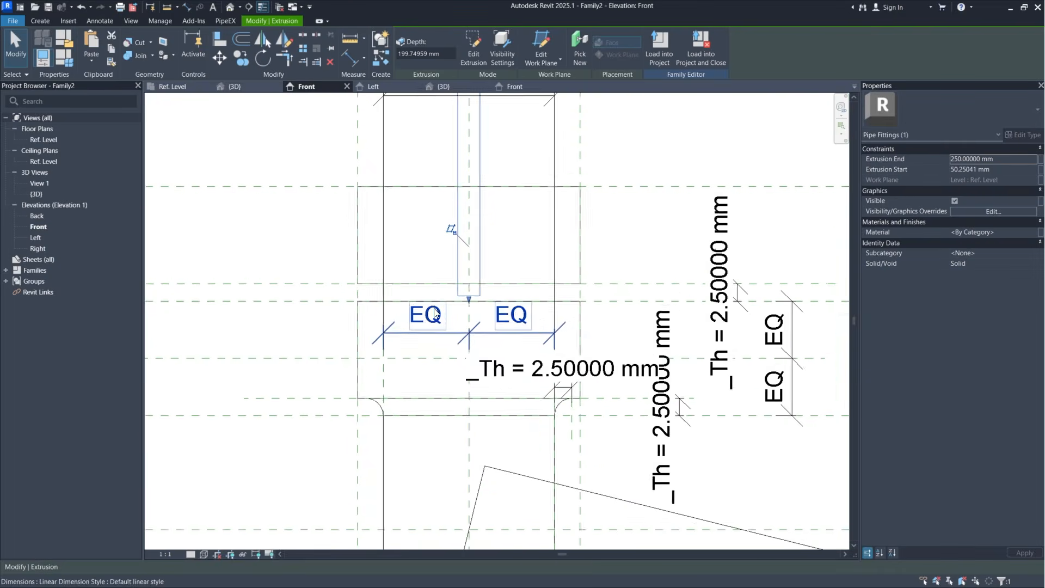
{"action": "key", "text": "a"}
{"action": "key", "text": "l"}
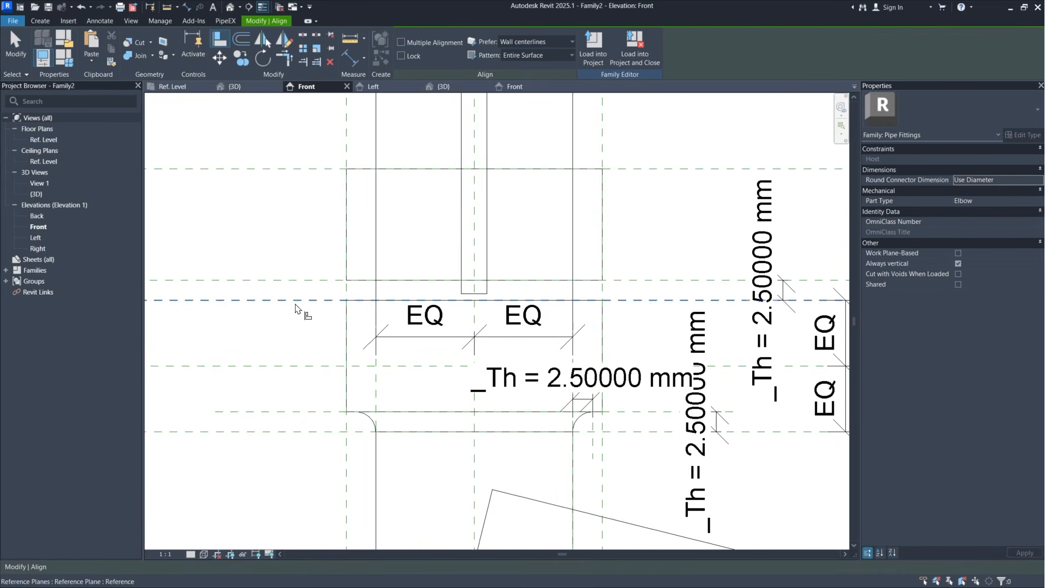
{"action": "left_click", "coordinate": [297, 309]}
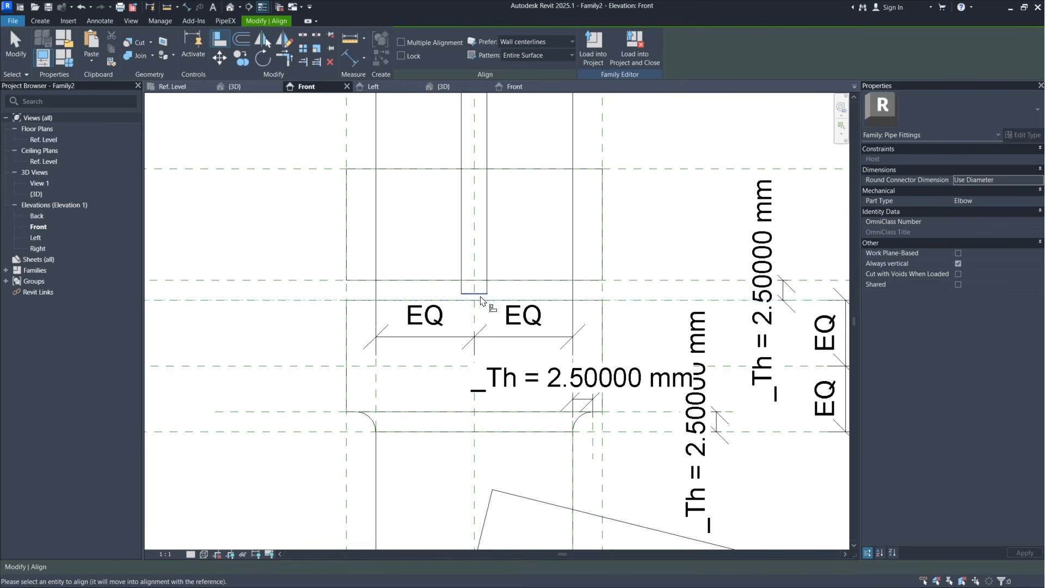
{"action": "scroll", "coordinate": [474, 303], "scroll_direction": "up", "scroll_amount": 2}
{"action": "left_click", "coordinate": [523, 289]}
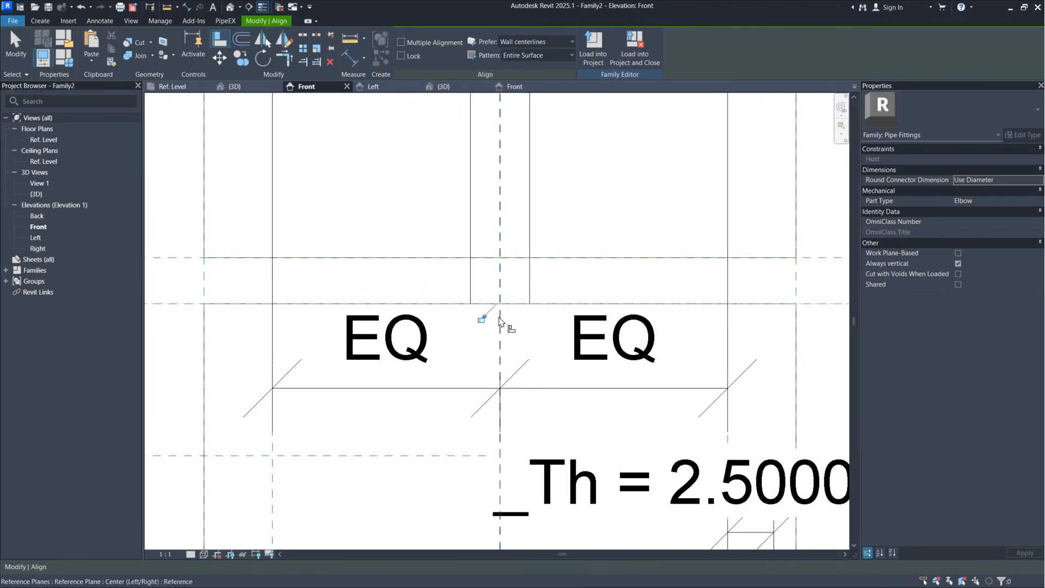
{"action": "left_click", "coordinate": [482, 319]}
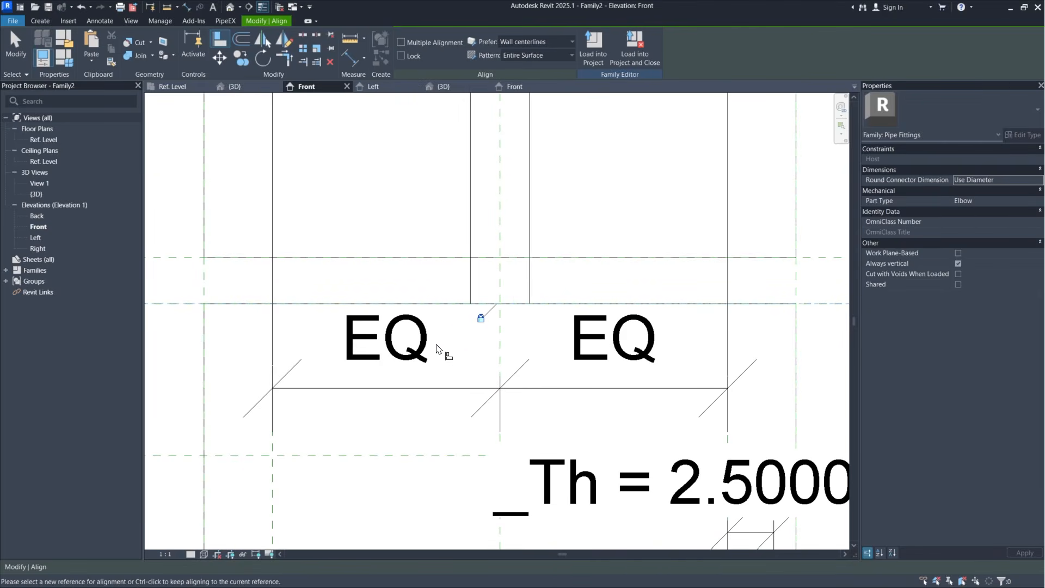
Step: Draw a horizontal reference plane across the stem between the two uppermost horizontal reference planes, about 8.06 mm above the lower one
{"action": "scroll", "coordinate": [438, 335], "scroll_direction": "down", "scroll_amount": 2}
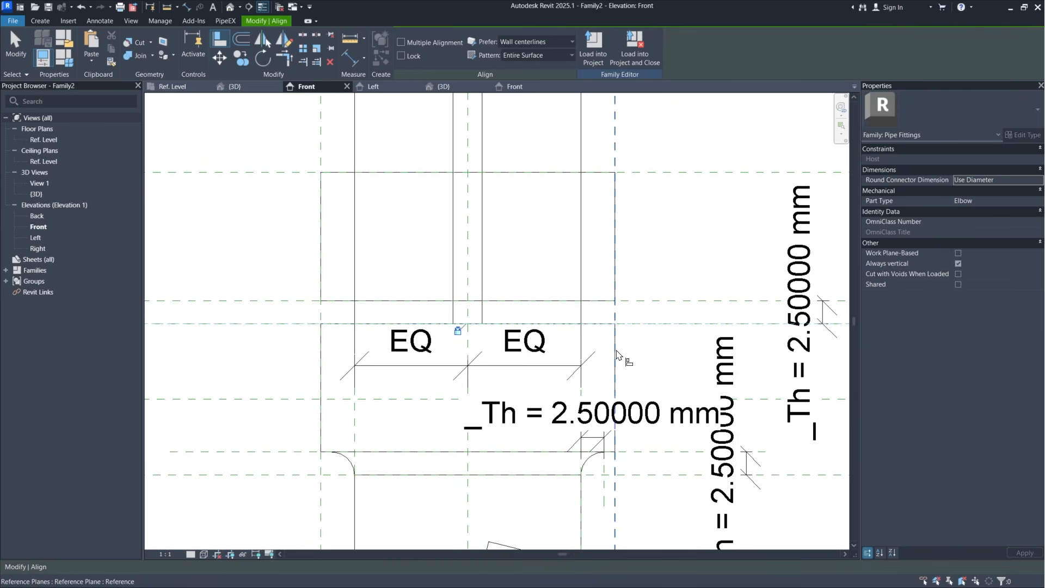
{"action": "scroll", "coordinate": [560, 265], "scroll_direction": "down", "scroll_amount": 3}
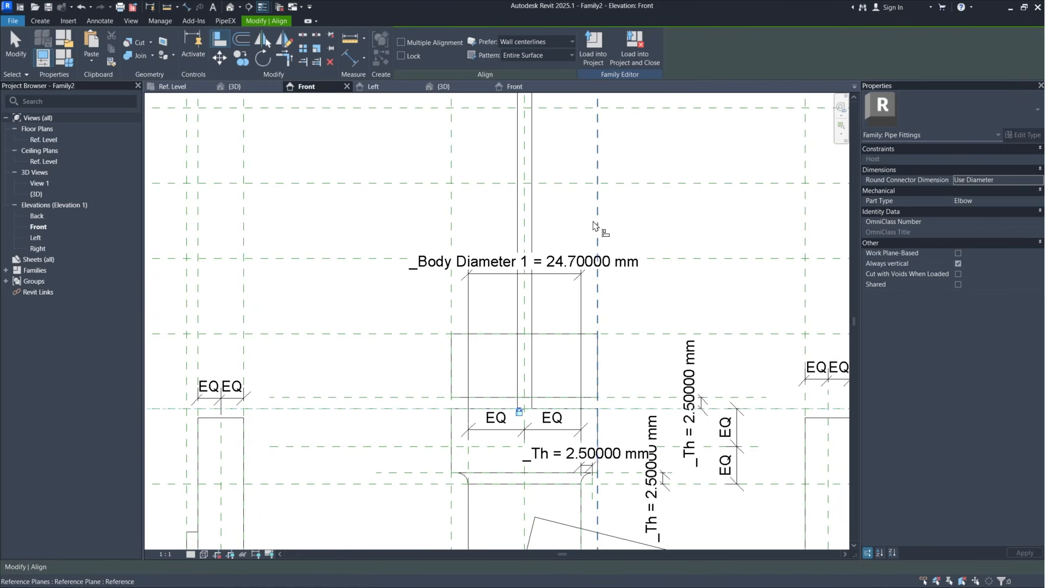
{"action": "scroll", "coordinate": [599, 226], "scroll_direction": "down", "scroll_amount": 2}
{"action": "scroll", "coordinate": [599, 180], "scroll_direction": "down", "scroll_amount": 2}
{"action": "middle_click_drag", "start_coordinate": [626, 192], "coordinate": [568, 363]}
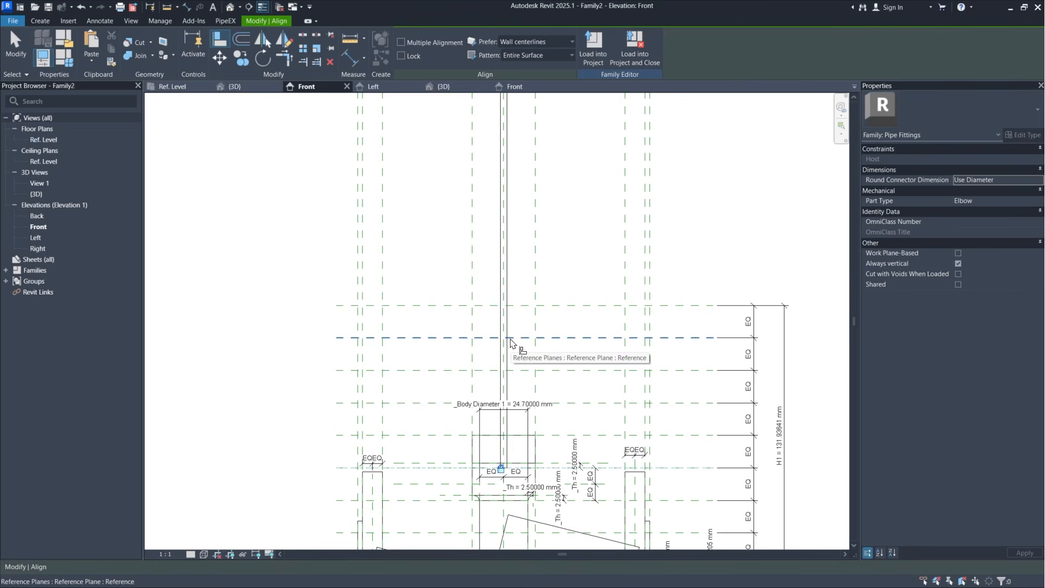
{"action": "scroll", "coordinate": [510, 332], "scroll_direction": "up", "scroll_amount": 3}
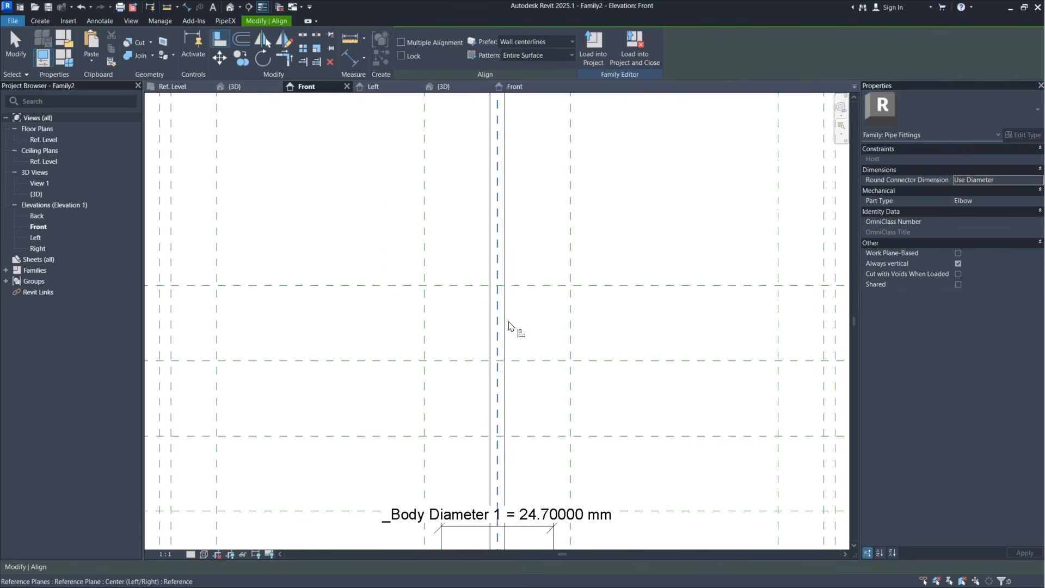
{"action": "key", "text": "Escape"}
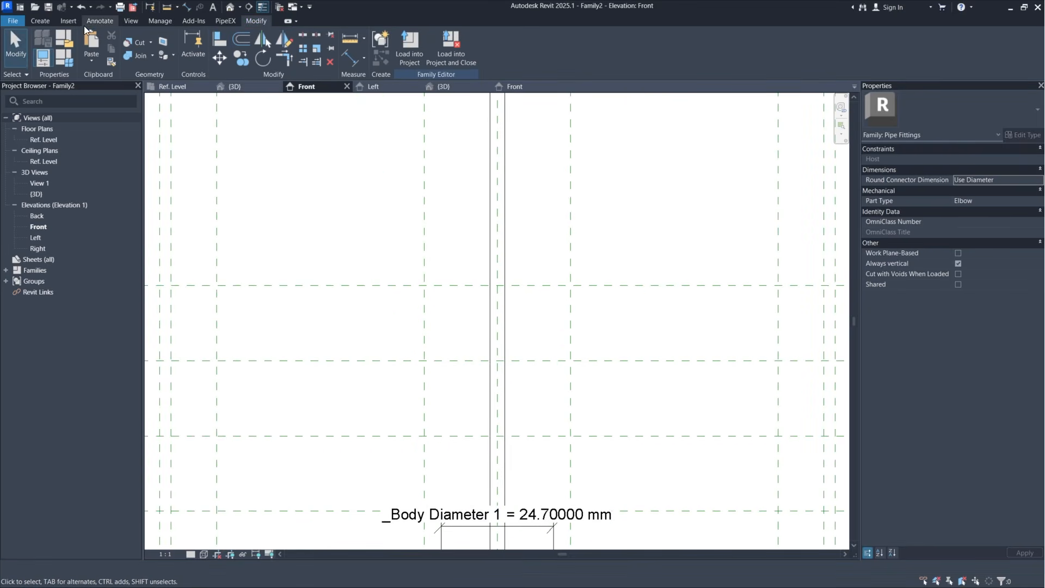
{"action": "left_click", "coordinate": [42, 21]}
{"action": "left_click", "coordinate": [615, 46]}
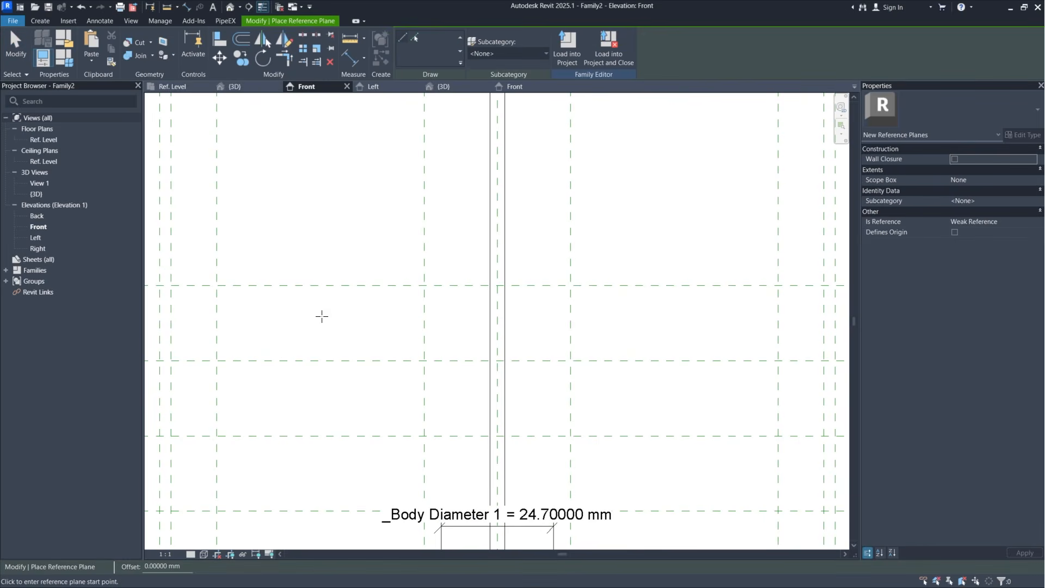
{"action": "left_click", "coordinate": [288, 323]}
{"action": "left_click", "coordinate": [739, 320]}
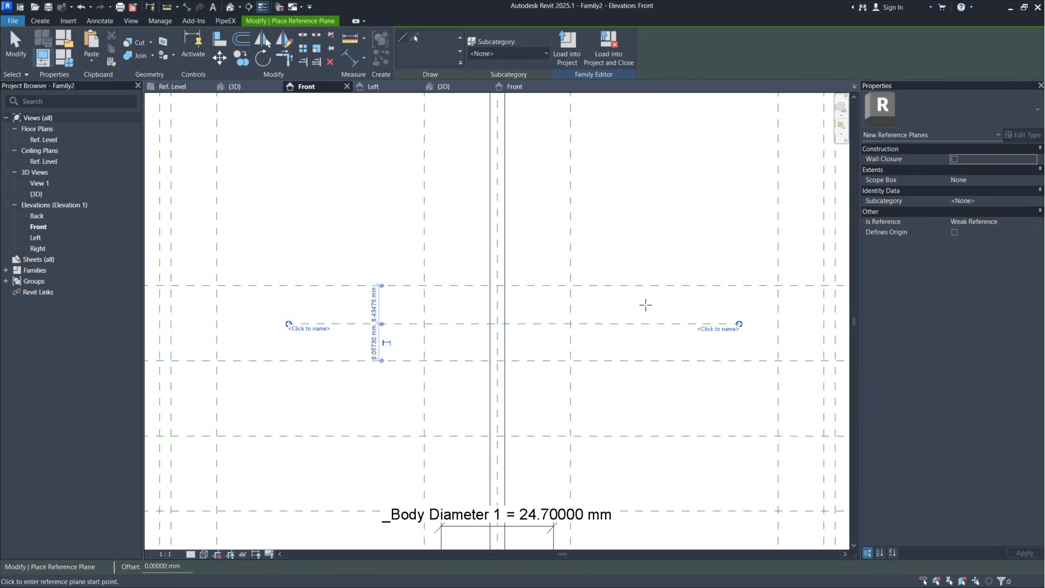
{"action": "key", "text": "Escape"}
Step: Dimension the new reference plane between its upper and lower neighbours and make the two spacings equal (EQ)
{"action": "left_click", "coordinate": [341, 55]}
{"action": "left_click", "coordinate": [659, 285]}
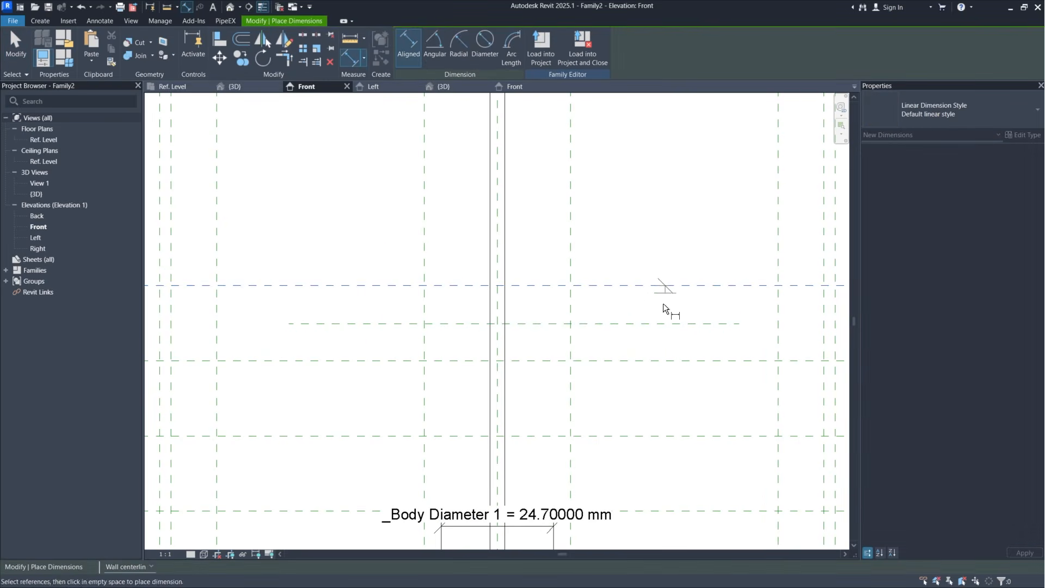
{"action": "left_click", "coordinate": [664, 322]}
{"action": "left_click", "coordinate": [669, 360]}
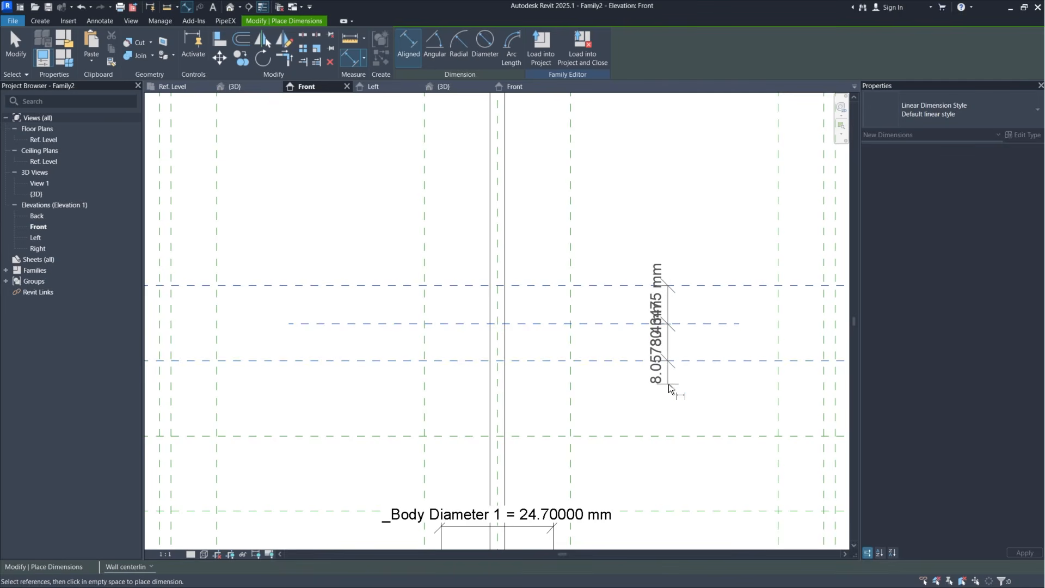
{"action": "left_click", "coordinate": [669, 384]}
{"action": "left_click", "coordinate": [729, 324]}
{"action": "key", "text": "Escape"}
{"action": "key", "text": "Escape"}
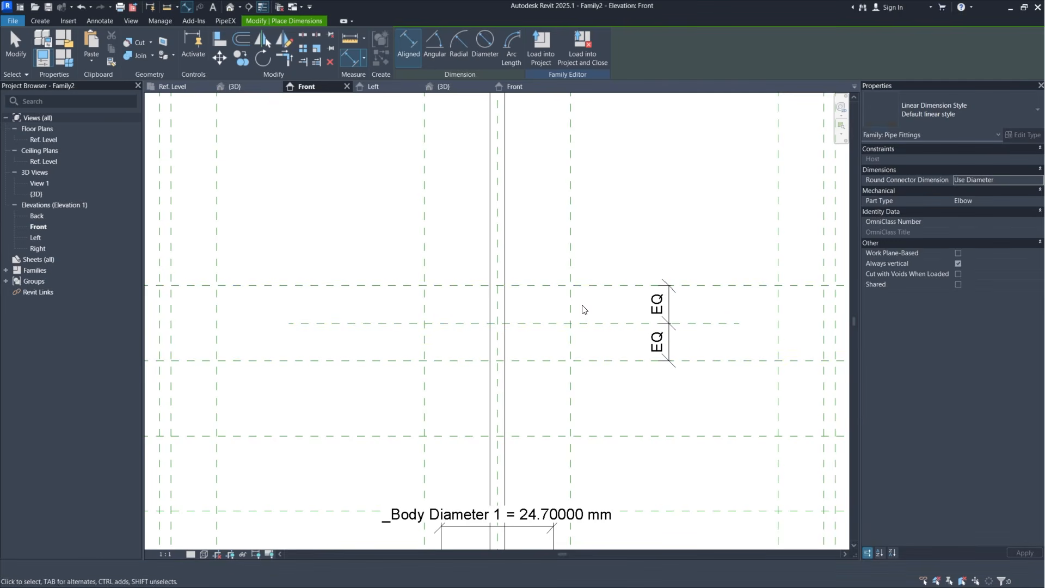
Step: Align the stem extrusion's upper end with the new middle reference plane
{"action": "middle_click_drag", "start_coordinate": [597, 308], "coordinate": [566, 322]}
{"action": "scroll", "coordinate": [503, 199], "scroll_direction": "down", "scroll_amount": 2}
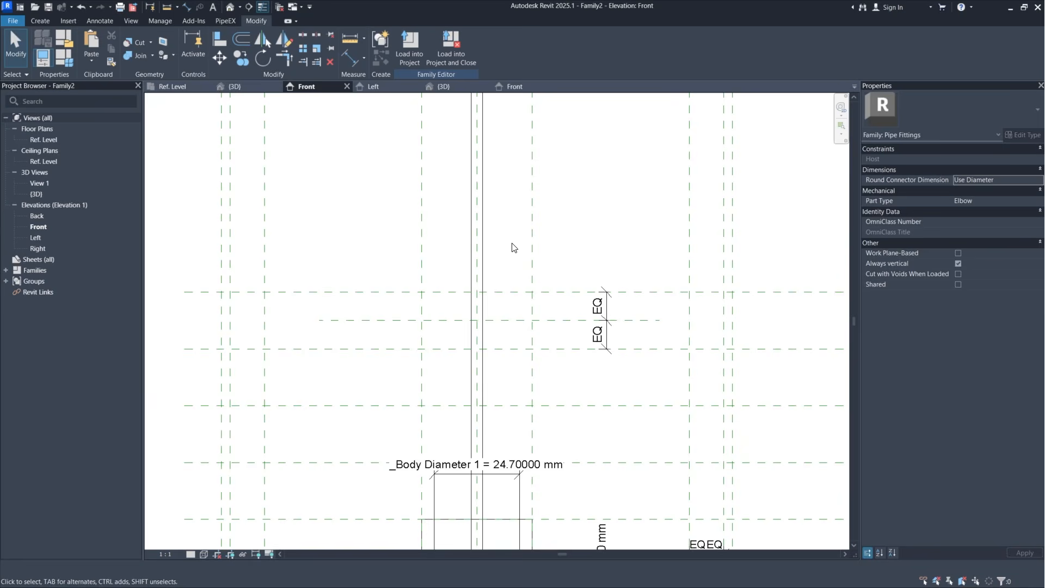
{"action": "left_click", "coordinate": [219, 39]}
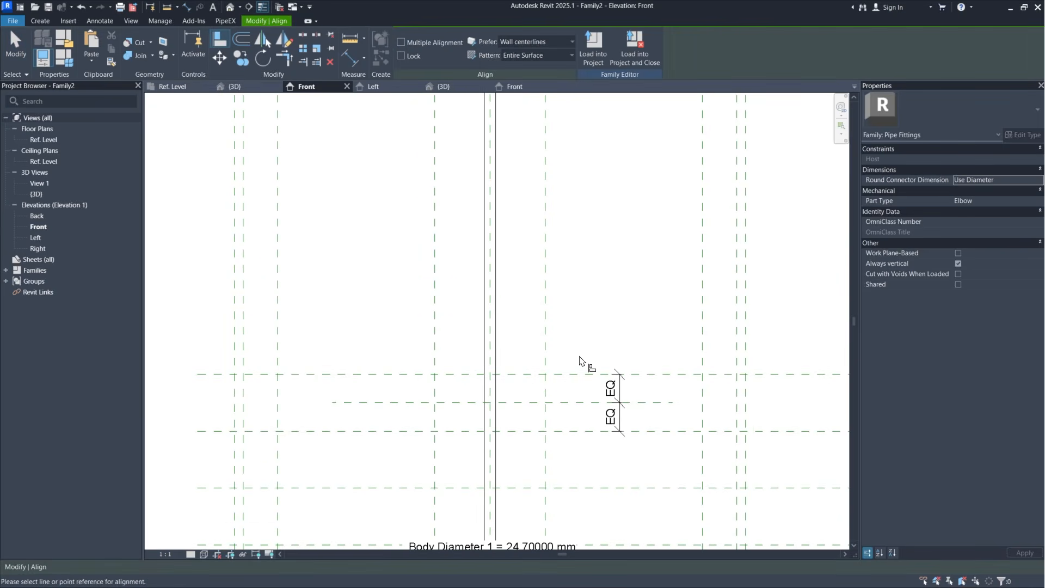
{"action": "scroll", "coordinate": [582, 365], "scroll_direction": "down", "scroll_amount": 2}
{"action": "scroll", "coordinate": [530, 428], "scroll_direction": "up", "scroll_amount": 2}
{"action": "left_click", "coordinate": [563, 408]}
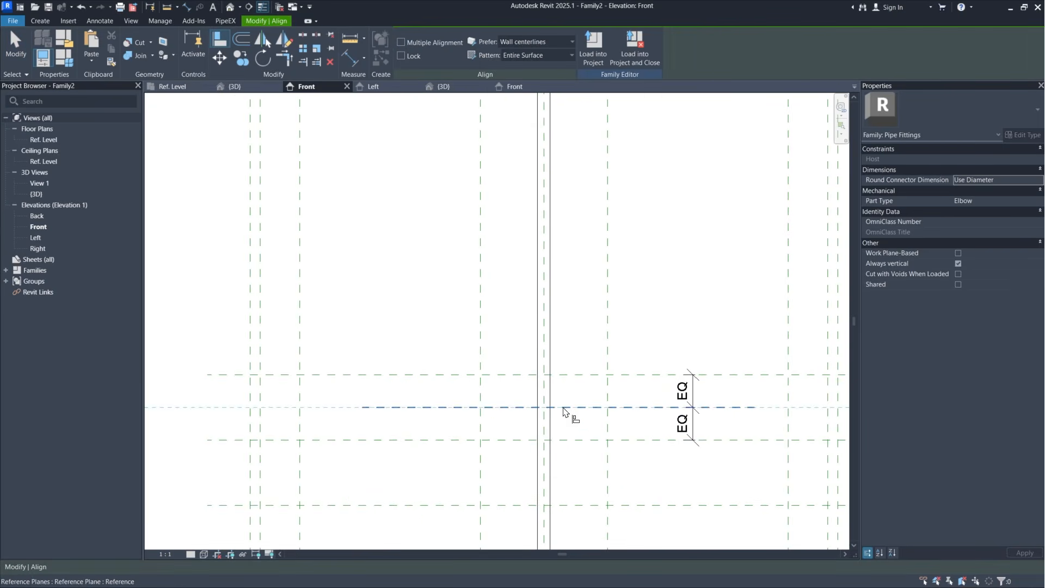
{"action": "scroll", "coordinate": [573, 436], "scroll_direction": "down", "scroll_amount": 2}
{"action": "scroll", "coordinate": [566, 169], "scroll_direction": "up", "scroll_amount": 1}
{"action": "scroll", "coordinate": [568, 213], "scroll_direction": "up", "scroll_amount": 2}
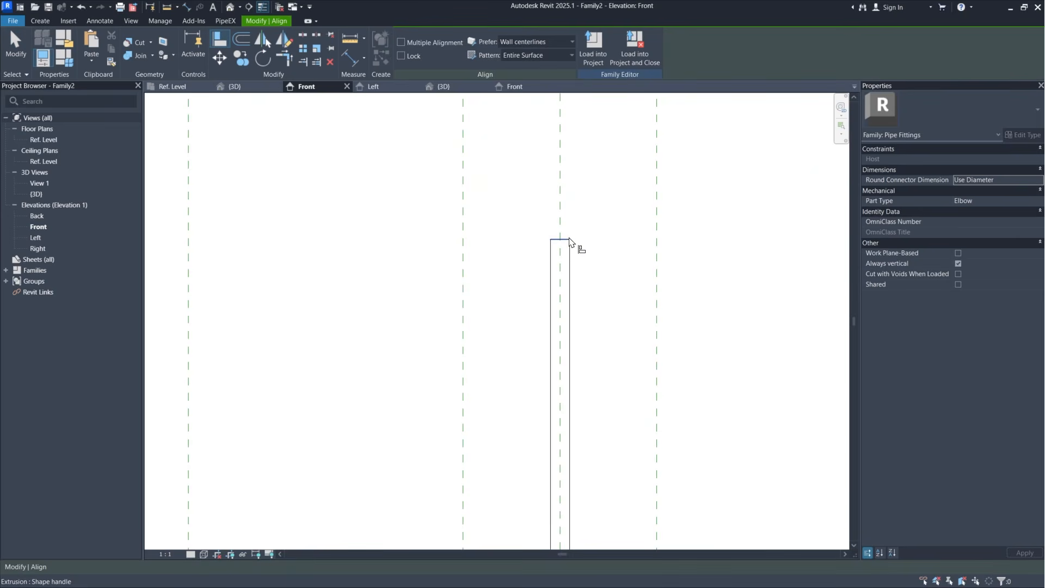
{"action": "left_click", "coordinate": [570, 243]}
{"action": "scroll", "coordinate": [604, 248], "scroll_direction": "down", "scroll_amount": 2}
{"action": "scroll", "coordinate": [609, 496], "scroll_direction": "up", "scroll_amount": 3}
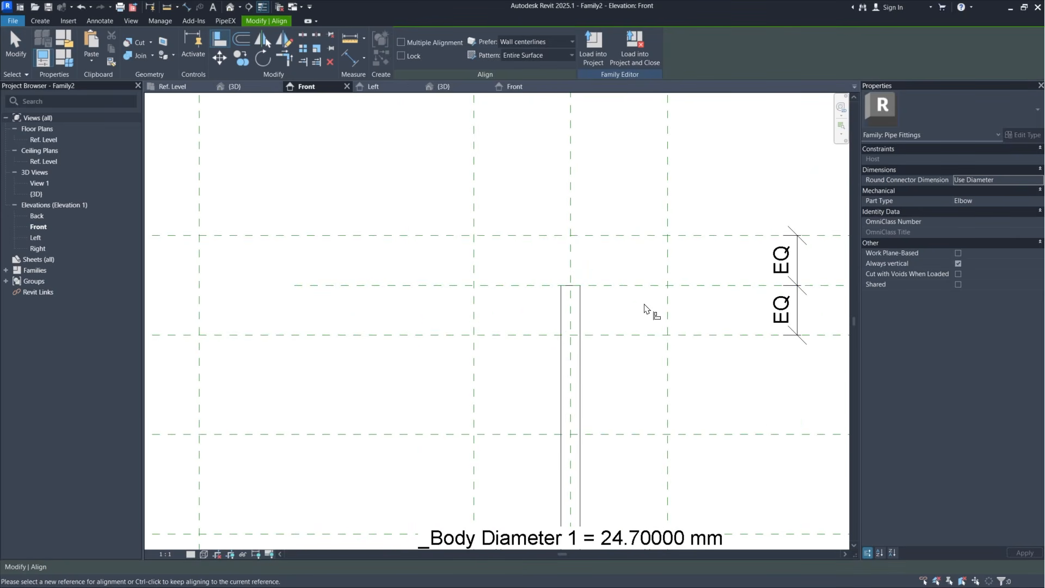
{"action": "scroll", "coordinate": [626, 303], "scroll_direction": "down", "scroll_amount": 2}
{"action": "middle_click_drag", "start_coordinate": [626, 303], "coordinate": [546, 234]}
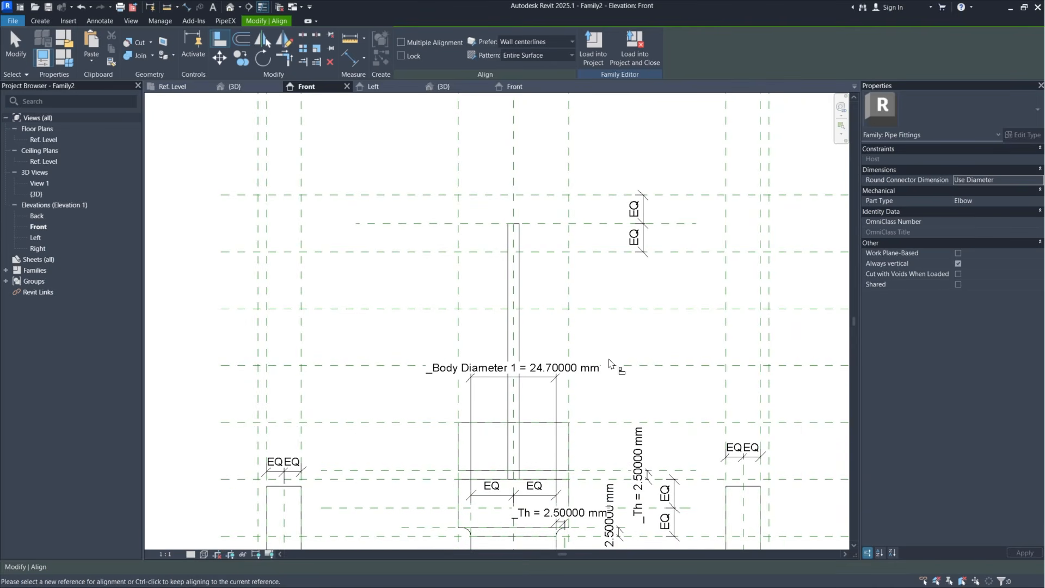
{"action": "key", "text": "Escape"}
{"action": "left_click", "coordinate": [218, 53]}
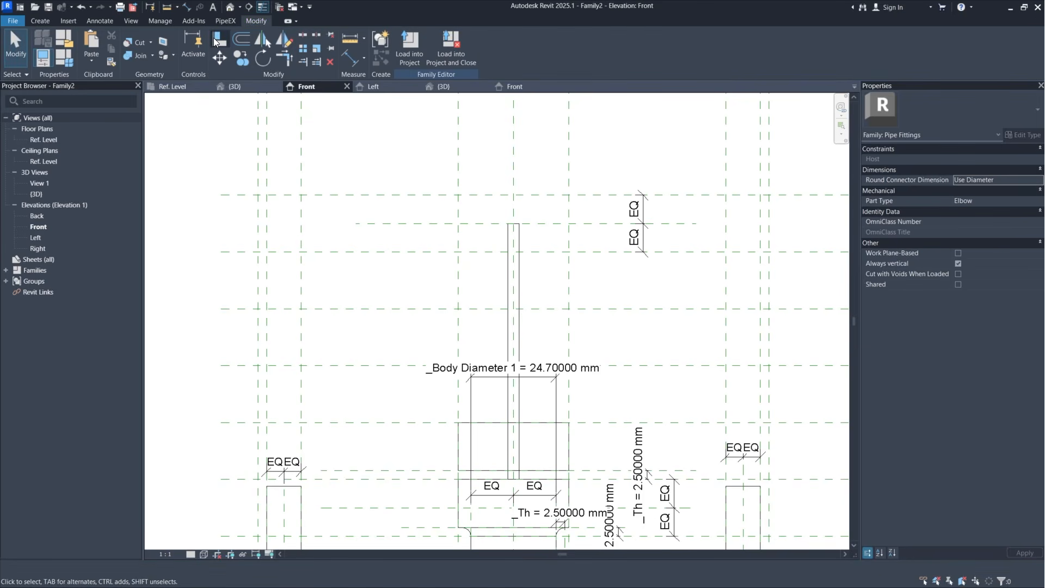
{"action": "left_click", "coordinate": [548, 196]}
{"action": "scroll", "coordinate": [550, 264], "scroll_direction": "down", "scroll_amount": 4}
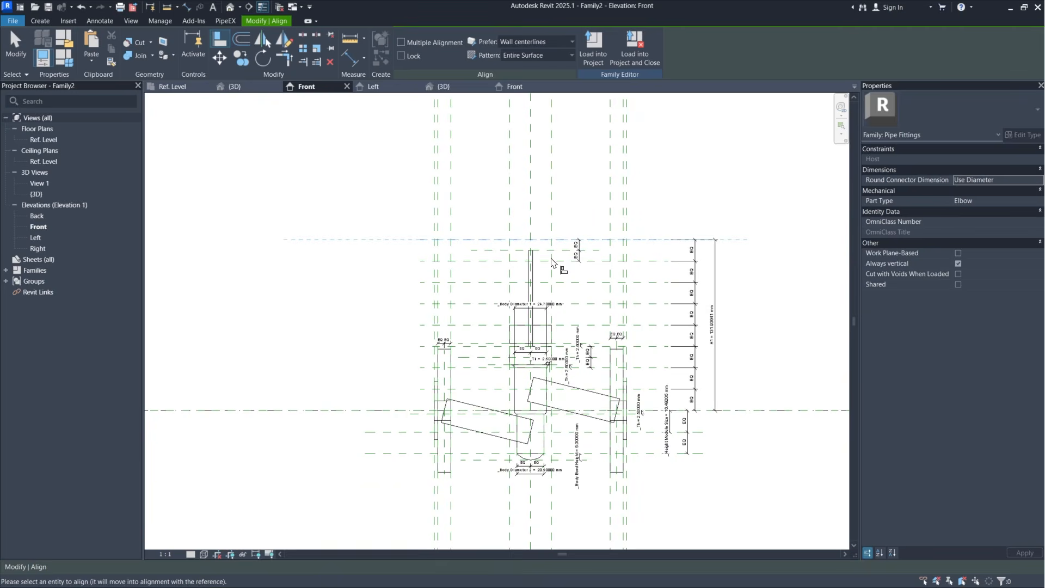
{"action": "scroll", "coordinate": [552, 263], "scroll_direction": "up", "scroll_amount": 4}
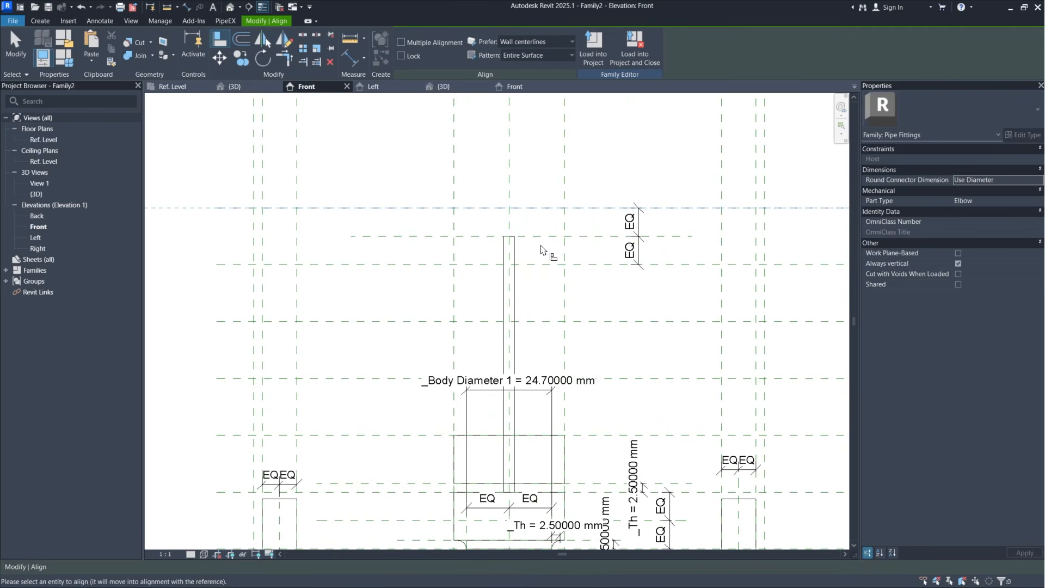
{"action": "key", "text": "Escape"}
{"action": "key", "text": "Escape"}
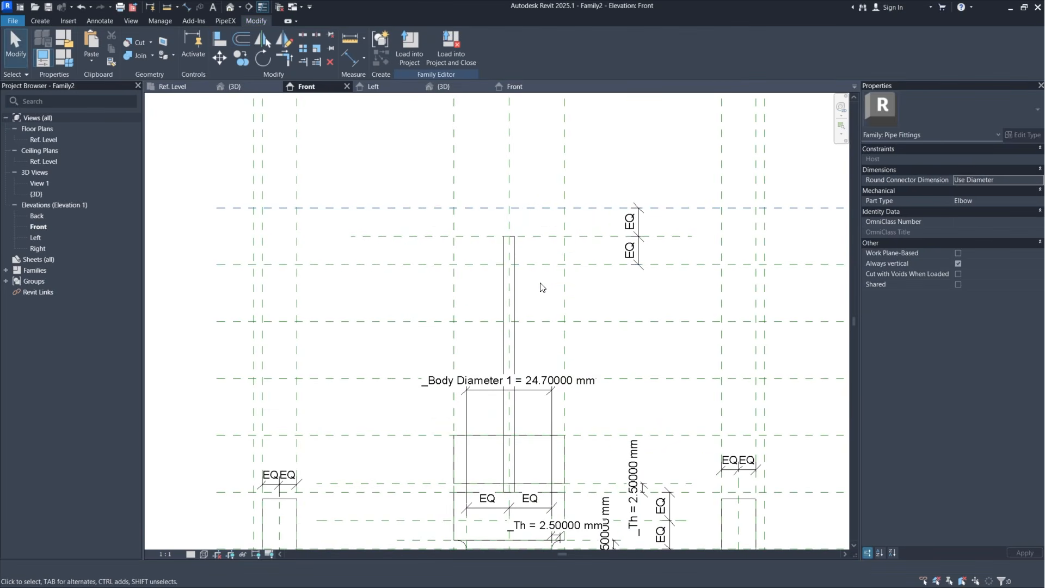
Step: Align the stem's upper end with the plane at the lower end of the EQ dimension, removing conflicting constraints, and lock it
{"action": "left_click", "coordinate": [220, 39]}
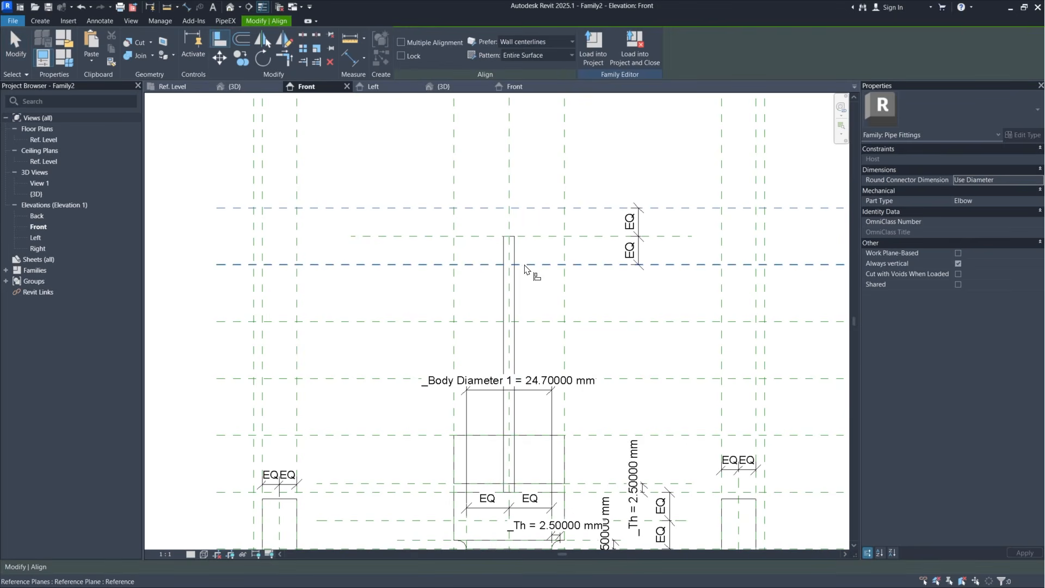
{"action": "scroll", "coordinate": [544, 271], "scroll_direction": "up", "scroll_amount": 2}
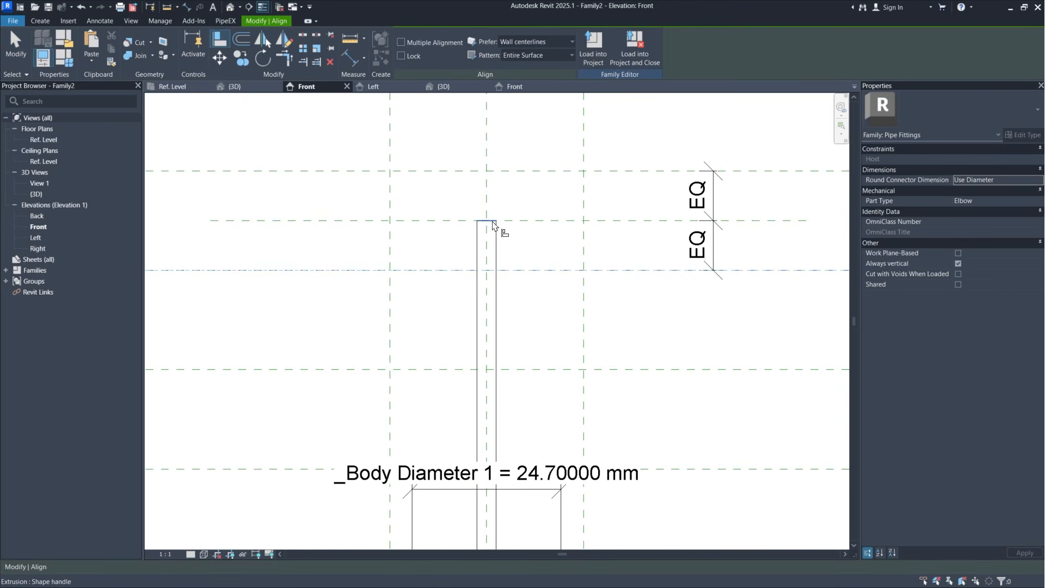
{"action": "left_click", "coordinate": [493, 221]}
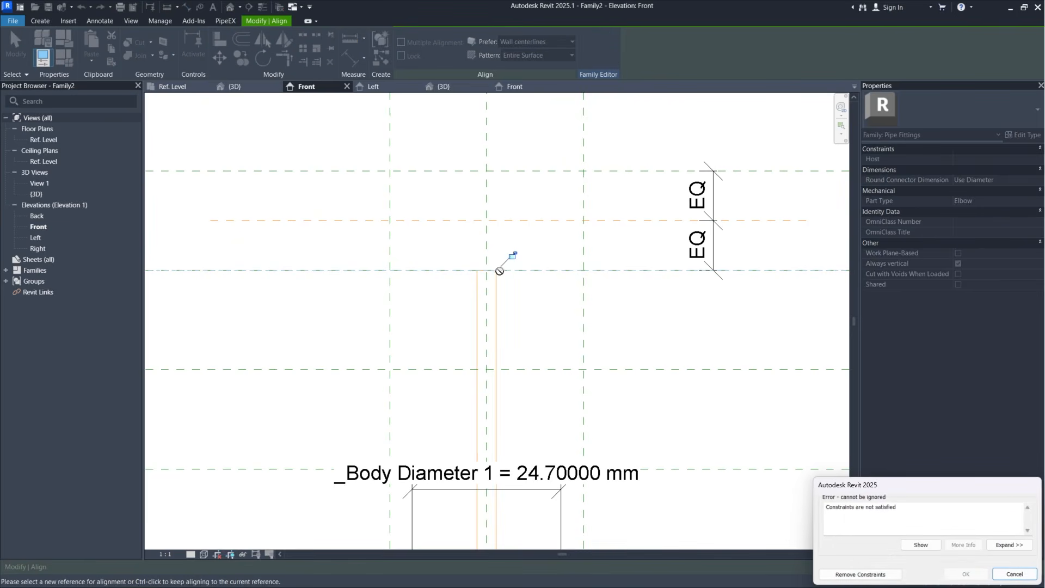
{"action": "left_click", "coordinate": [863, 574]}
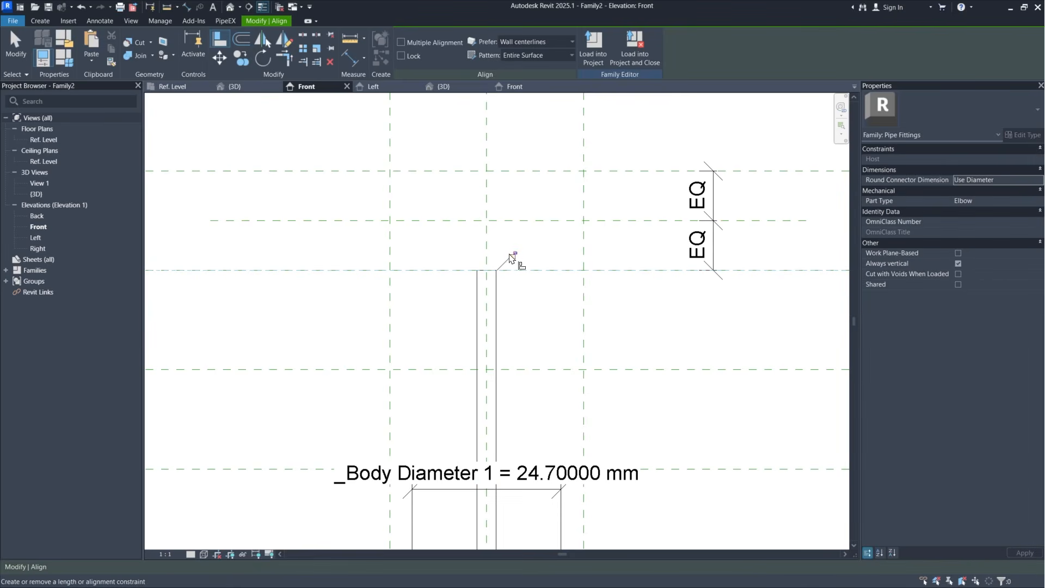
{"action": "left_click", "coordinate": [513, 256]}
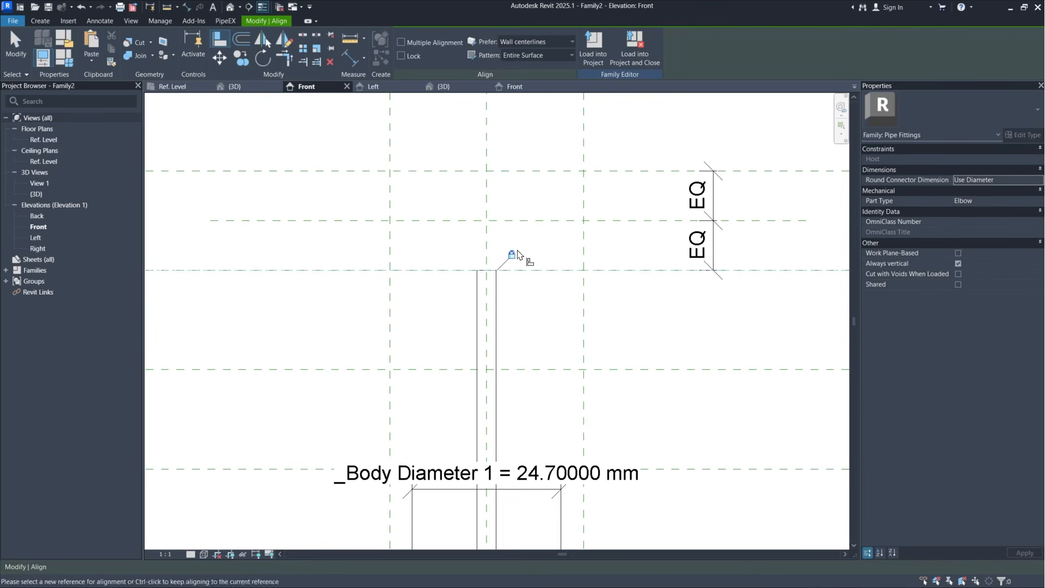
{"action": "key", "text": "Escape"}
Step: Draw two vertical reference planes beside the stem, about 8.95 mm left and 10.04 mm right of the centre plane
{"action": "scroll", "coordinate": [547, 283], "scroll_direction": "down", "scroll_amount": 2}
{"action": "middle_click_drag", "start_coordinate": [549, 271], "coordinate": [502, 246]}
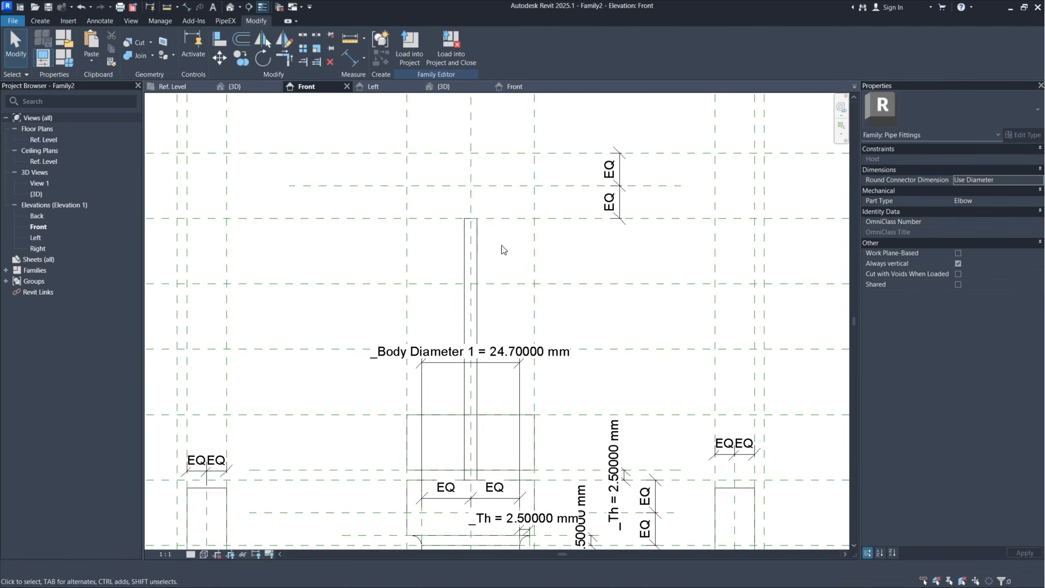
{"action": "scroll", "coordinate": [621, 331], "scroll_direction": "up", "scroll_amount": 3}
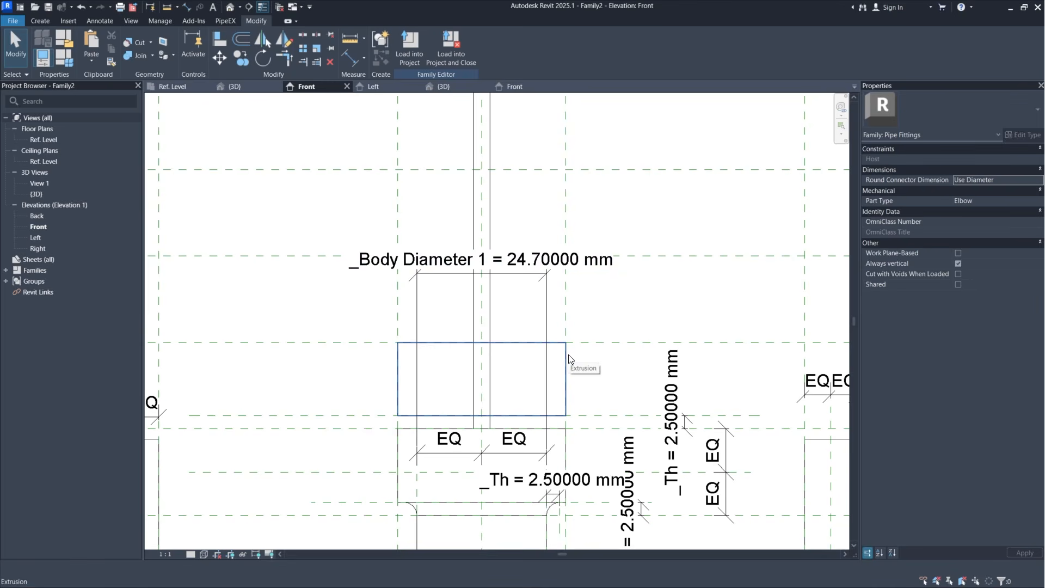
{"action": "middle_click_drag", "start_coordinate": [596, 312], "coordinate": [604, 354]}
{"action": "scroll", "coordinate": [607, 354], "scroll_direction": "up", "scroll_amount": 1}
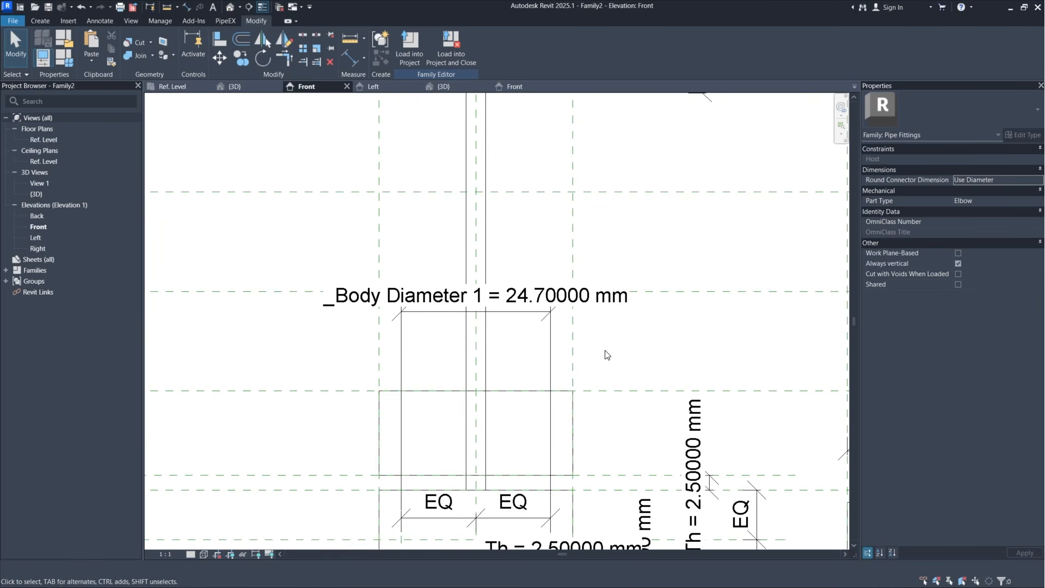
{"action": "left_click", "coordinate": [52, 21]}
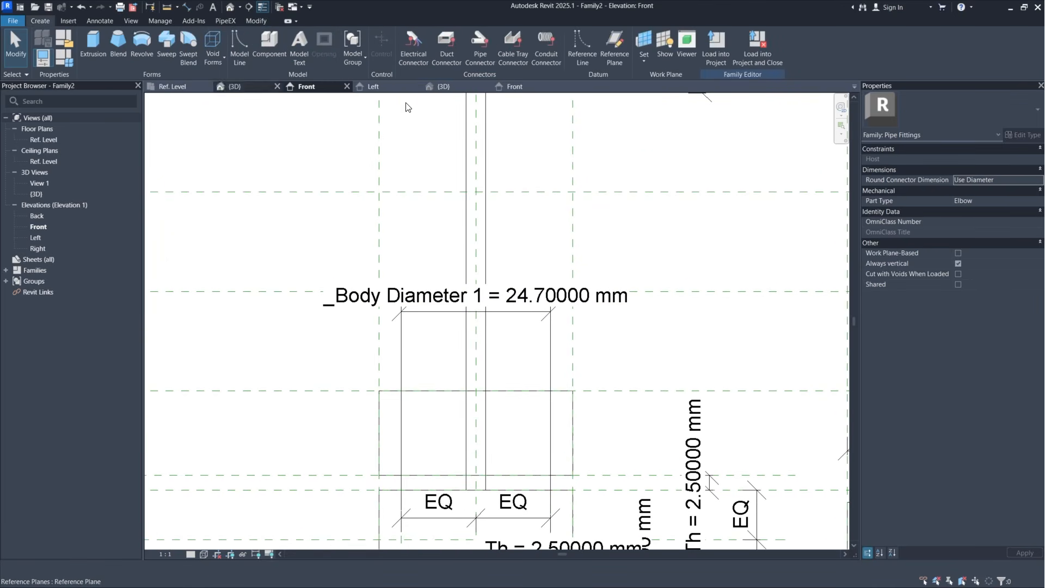
{"action": "key", "text": "r"}
{"action": "key", "text": "p"}
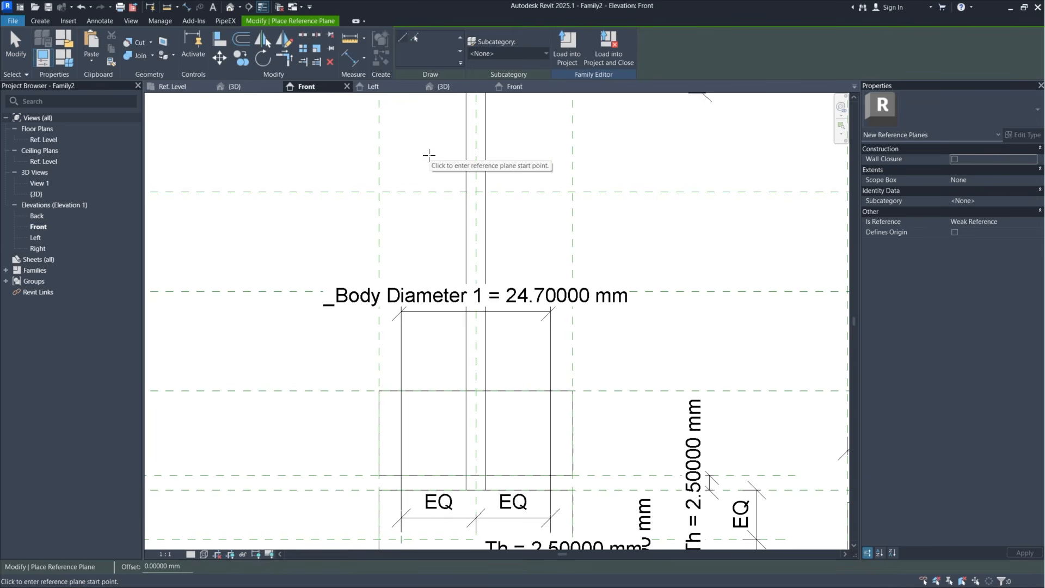
{"action": "left_click", "coordinate": [422, 153]}
{"action": "left_click", "coordinate": [422, 431]}
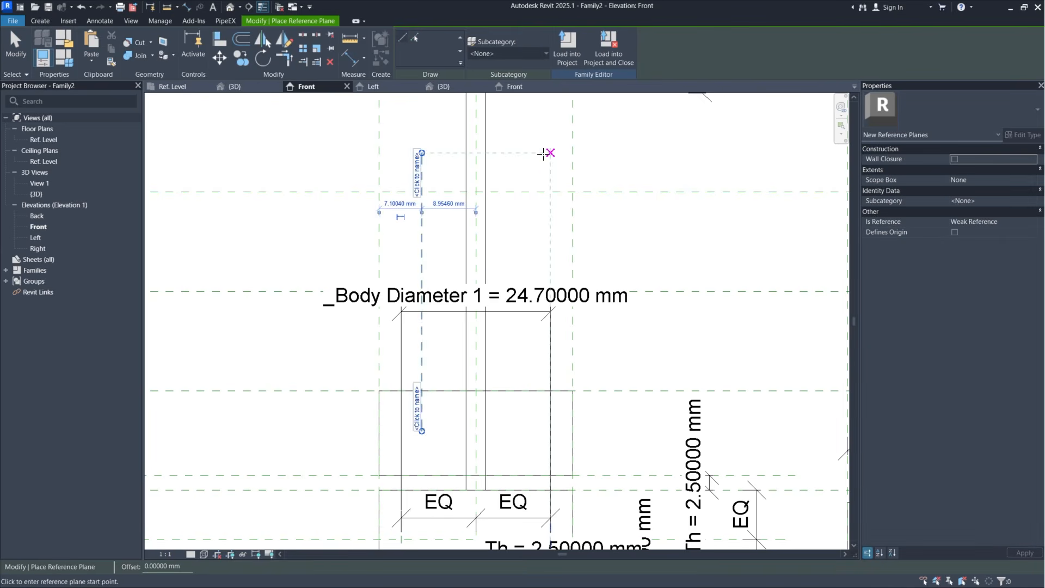
{"action": "left_click", "coordinate": [537, 153]}
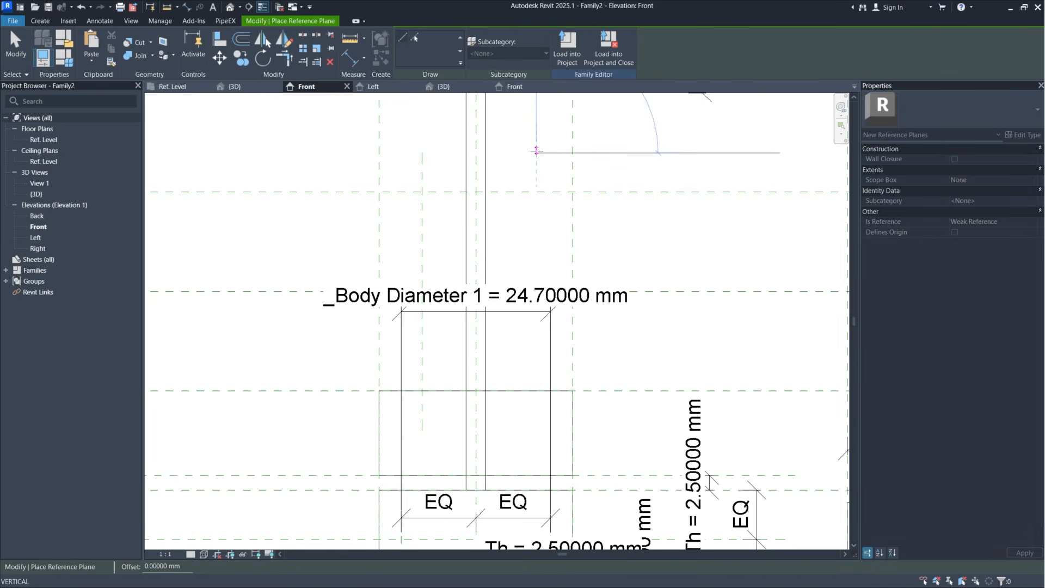
{"action": "left_click", "coordinate": [537, 431]}
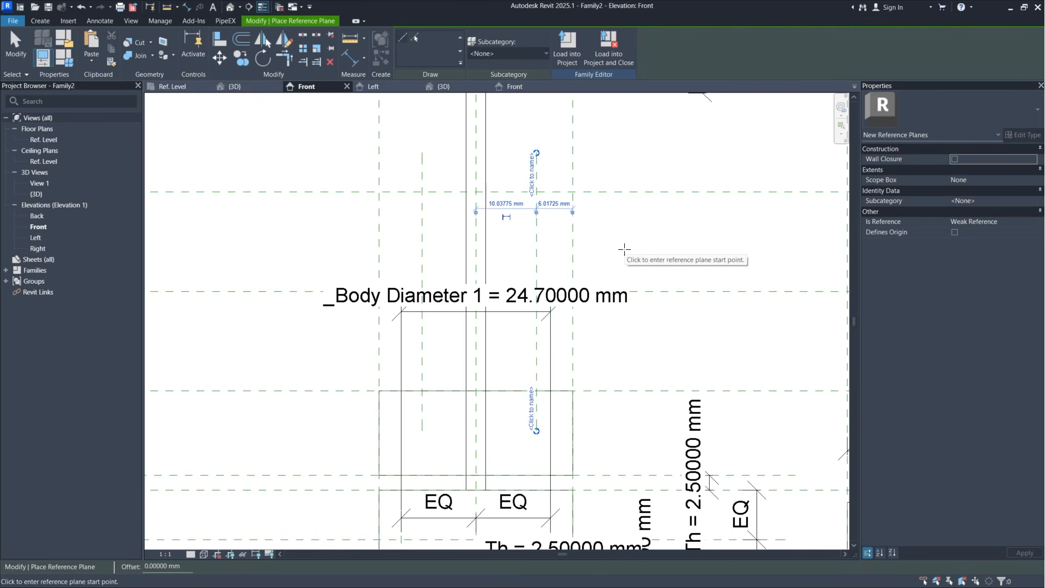
Step: Draw a horizontal reference plane across the stem, about 7.6 mm below the second horizontal plane above the upper bonnet block
{"action": "scroll", "coordinate": [624, 250], "scroll_direction": "down", "scroll_amount": 1}
{"action": "scroll", "coordinate": [625, 250], "scroll_direction": "down", "scroll_amount": 2}
{"action": "middle_click_drag", "start_coordinate": [626, 266], "coordinate": [579, 319]}
{"action": "scroll", "coordinate": [559, 371], "scroll_direction": "up", "scroll_amount": 3}
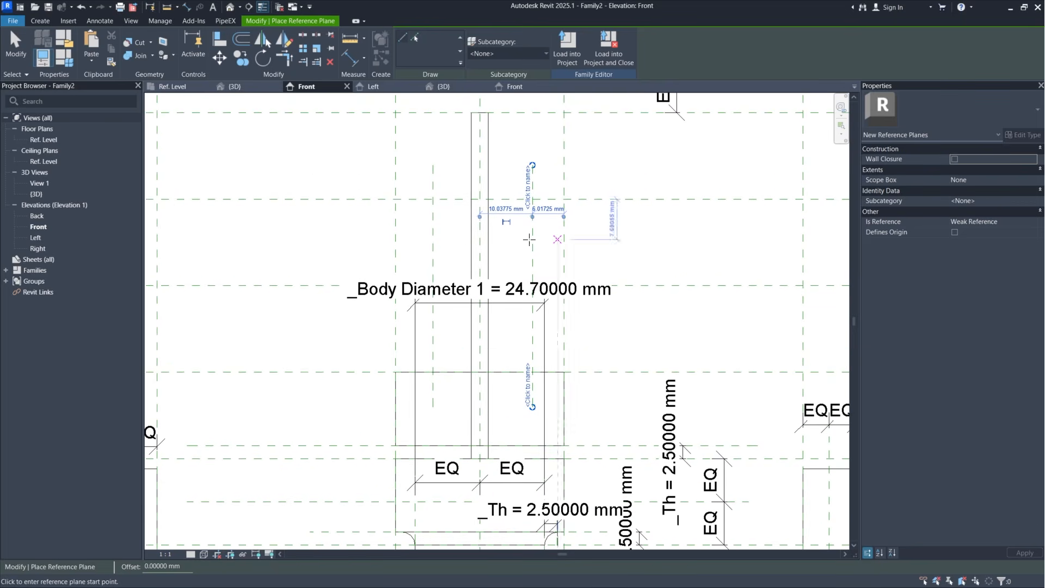
{"action": "left_click", "coordinate": [308, 239]}
{"action": "left_click", "coordinate": [650, 239]}
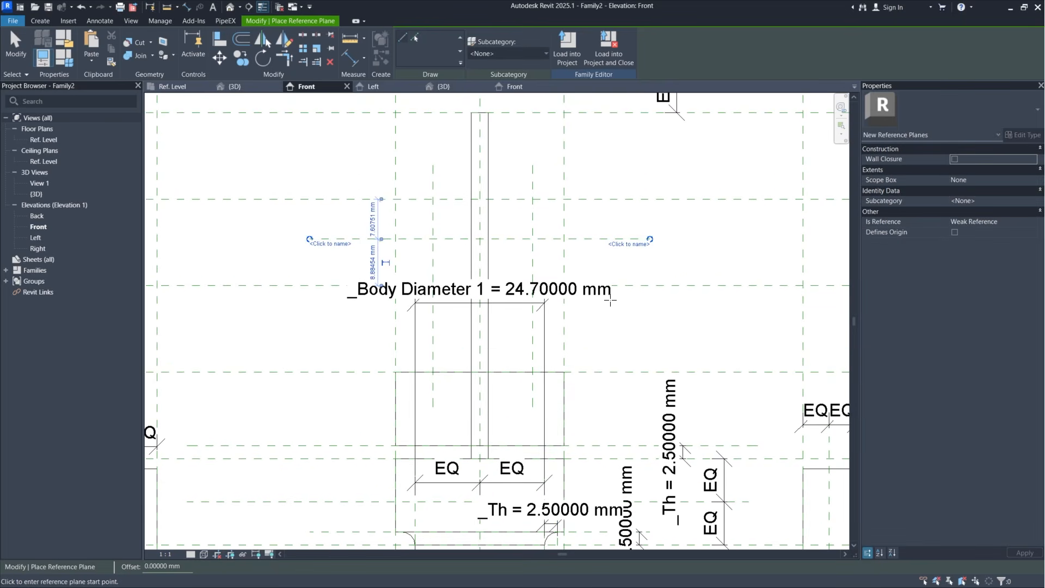
Step: Draw another horizontal reference plane across the stem, about 3.95 mm below the second plane above the upper bonnet block
{"action": "scroll", "coordinate": [324, 202], "scroll_direction": "up", "scroll_amount": 2}
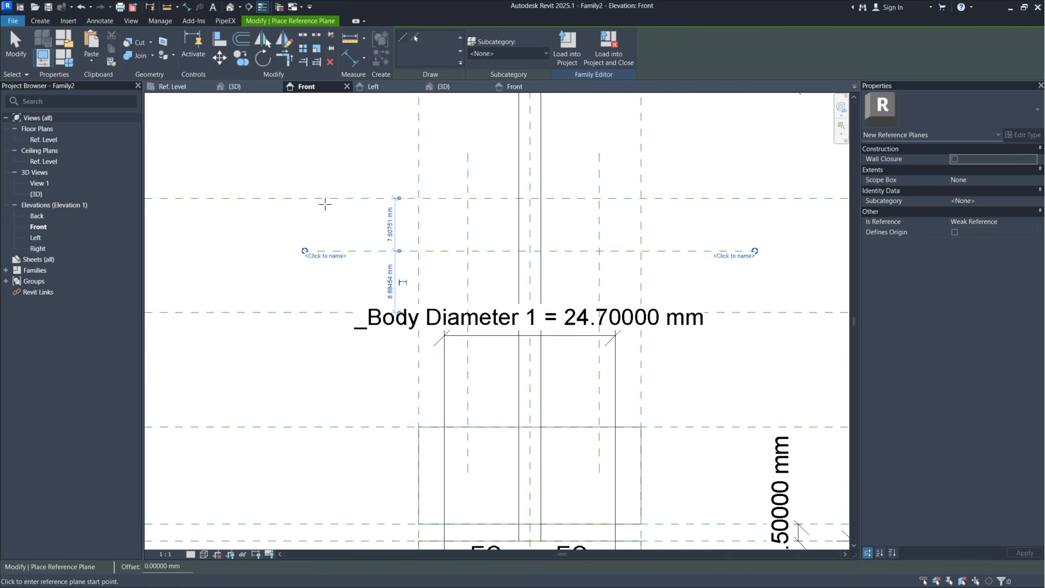
{"action": "left_click", "coordinate": [305, 226]}
{"action": "left_click", "coordinate": [755, 225]}
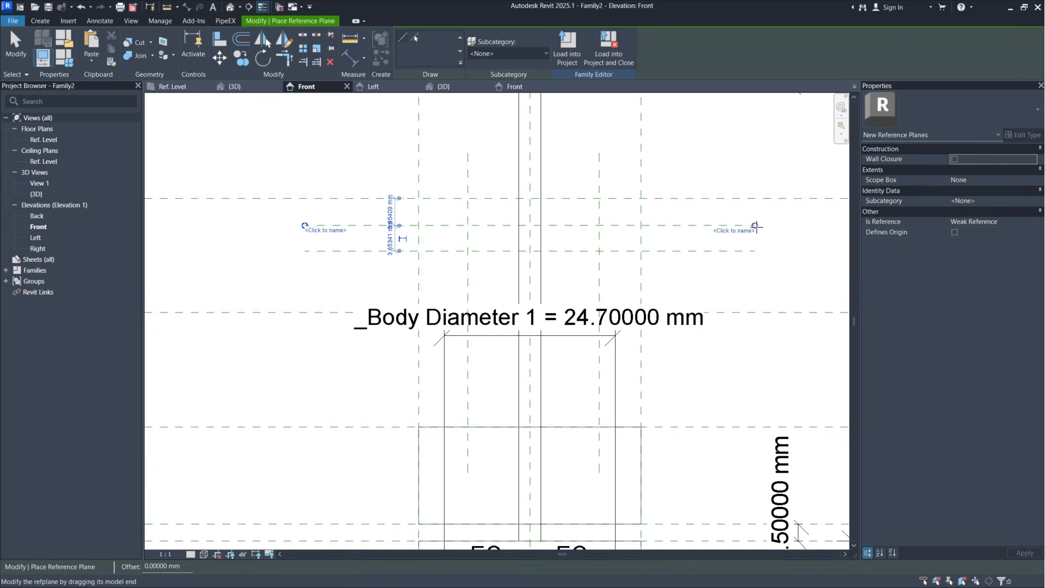
Step: Dimension the lower new horizontal plane between the full-length planes above and below it, and make the spacing equal
{"action": "key", "text": "d"}
{"action": "key", "text": "i"}
{"action": "left_click", "coordinate": [347, 199]}
{"action": "left_click", "coordinate": [347, 251]}
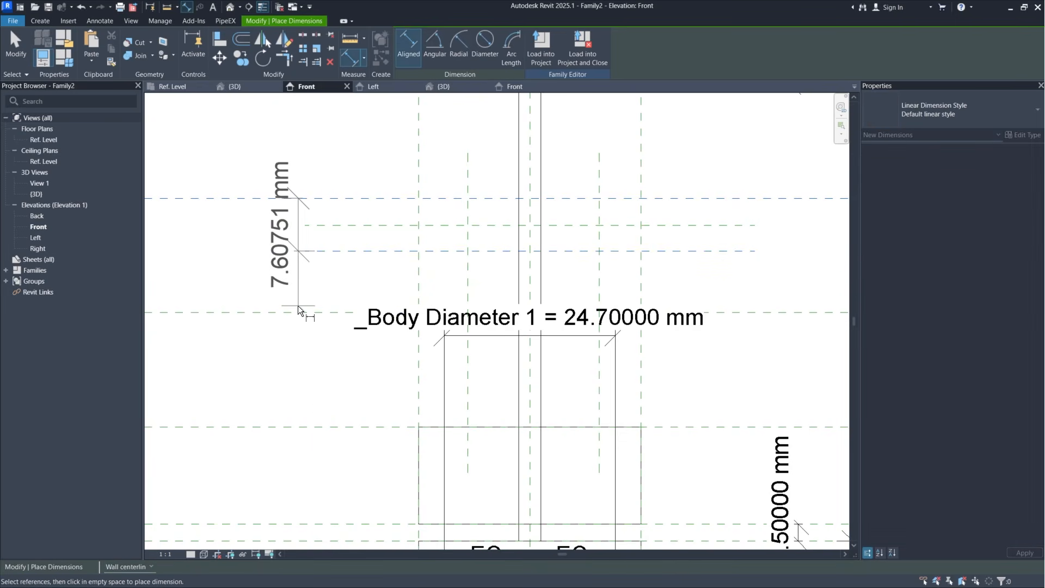
{"action": "left_click", "coordinate": [298, 311]}
{"action": "left_click", "coordinate": [246, 336]}
{"action": "left_click", "coordinate": [333, 255]}
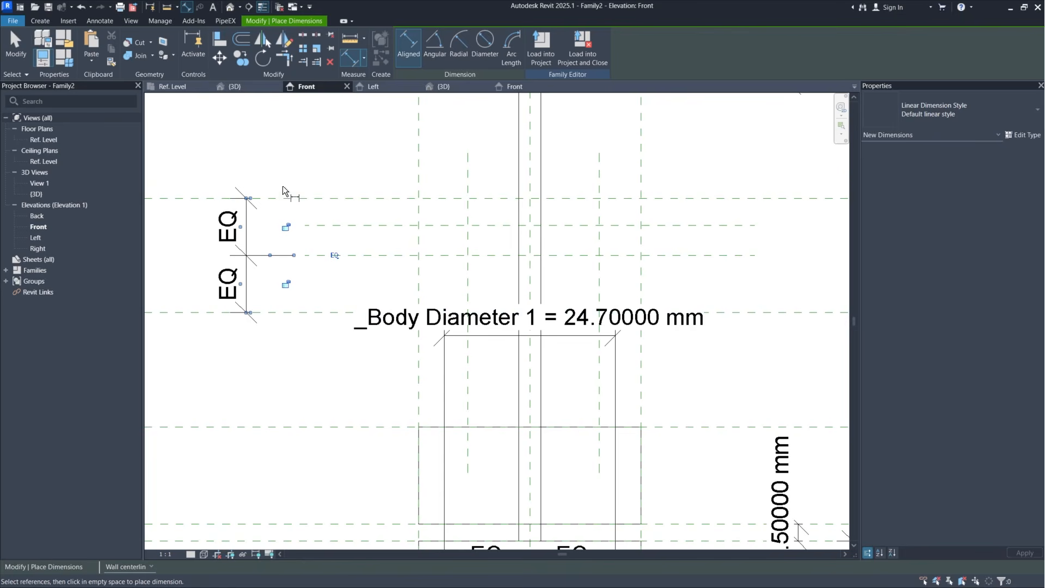
Step: Add an equal-spacing dimension that centres the upper new plane between the full-length plane above it and the lower new plane
{"action": "scroll", "coordinate": [337, 283], "scroll_direction": "down", "scroll_amount": 2}
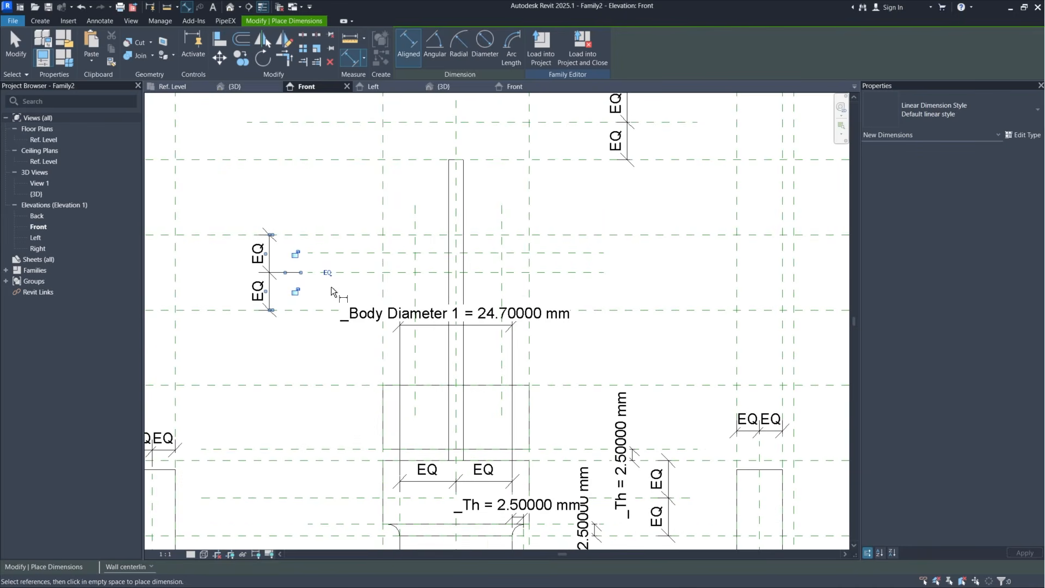
{"action": "scroll", "coordinate": [306, 277], "scroll_direction": "up", "scroll_amount": 2}
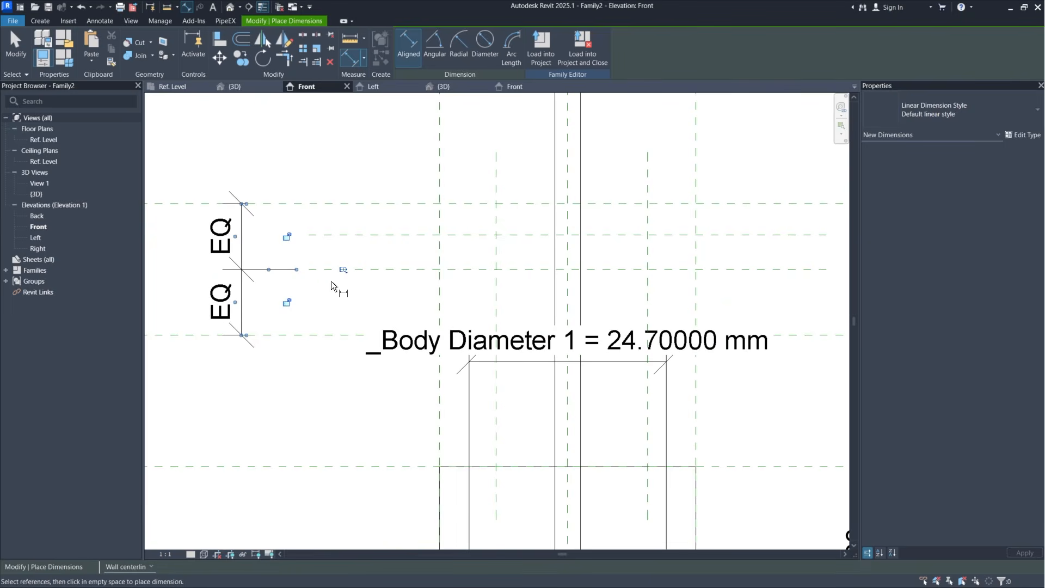
{"action": "left_click", "coordinate": [374, 204]}
{"action": "left_click", "coordinate": [372, 234]}
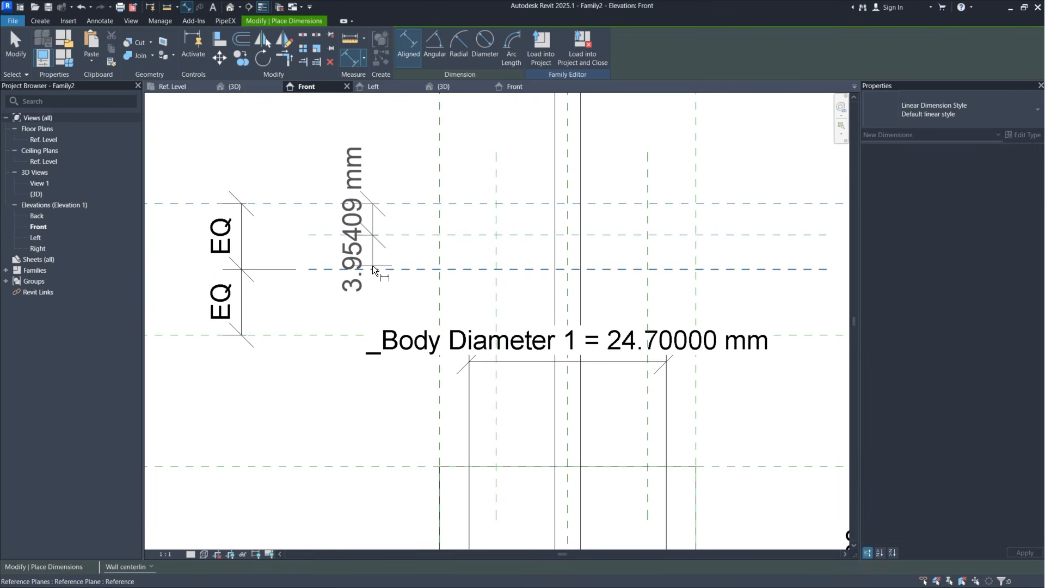
{"action": "left_click", "coordinate": [373, 269]}
{"action": "left_click", "coordinate": [324, 295]}
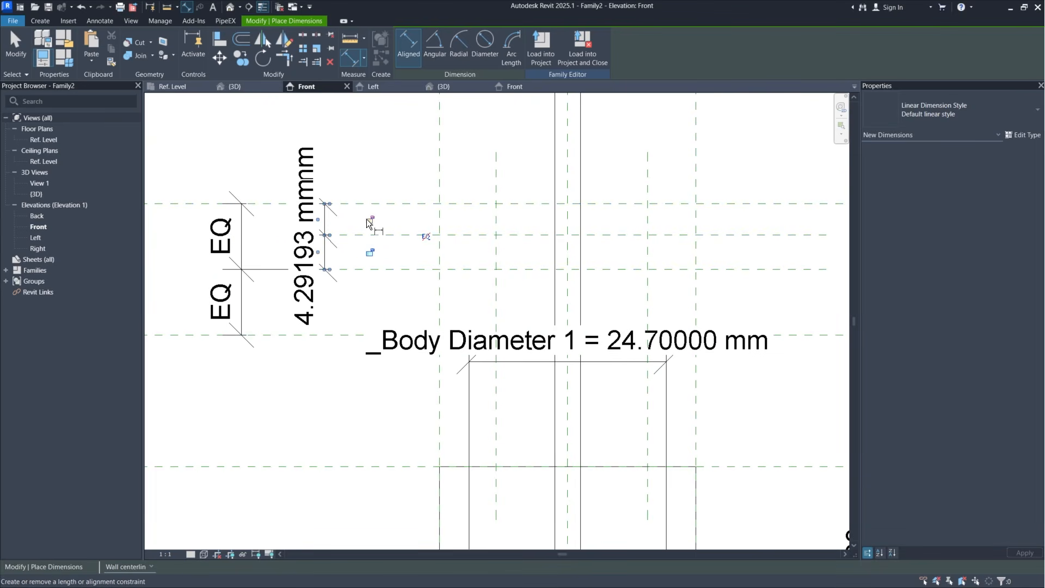
{"action": "left_click", "coordinate": [428, 236]}
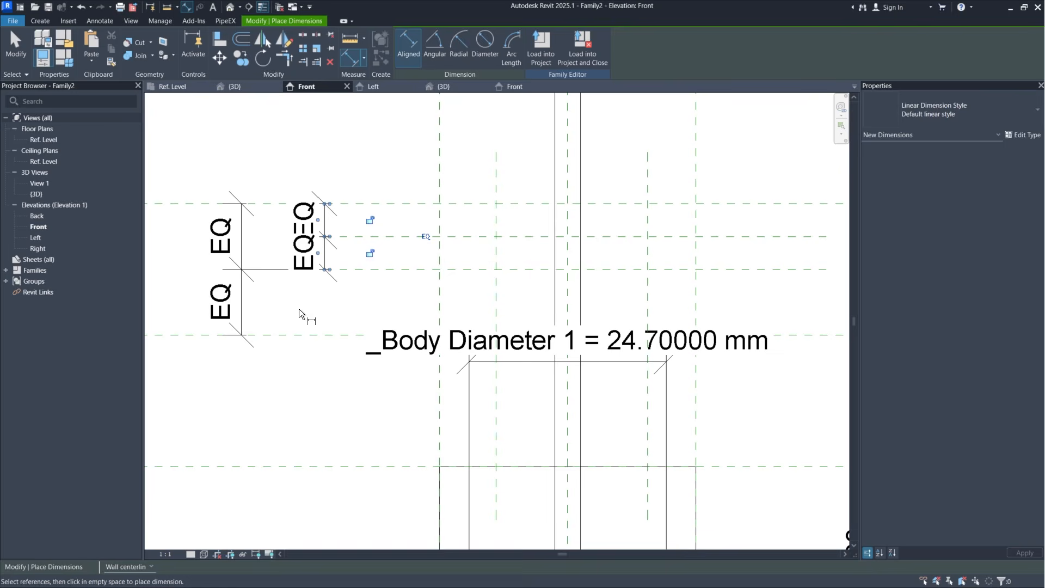
{"action": "key", "text": "Escape"}
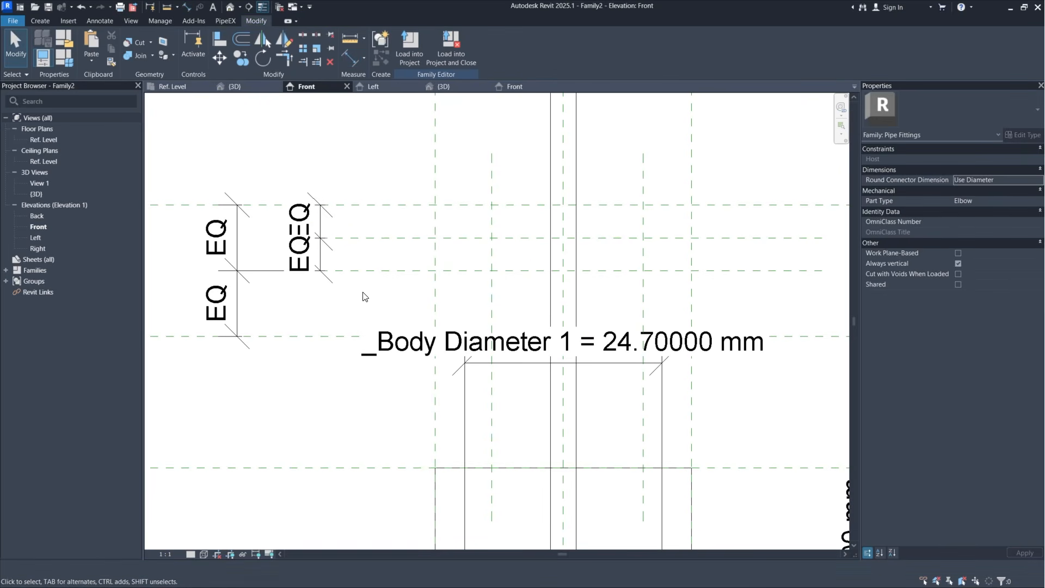
Step: Place a chained dimension across the two vertical planes beside the stem and the centre plane, above the horizontal yoke planes
{"action": "scroll", "coordinate": [364, 294], "scroll_direction": "down", "scroll_amount": 2}
{"action": "middle_click_drag", "start_coordinate": [562, 271], "coordinate": [517, 293]}
{"action": "scroll", "coordinate": [517, 293], "scroll_direction": "up", "scroll_amount": 1}
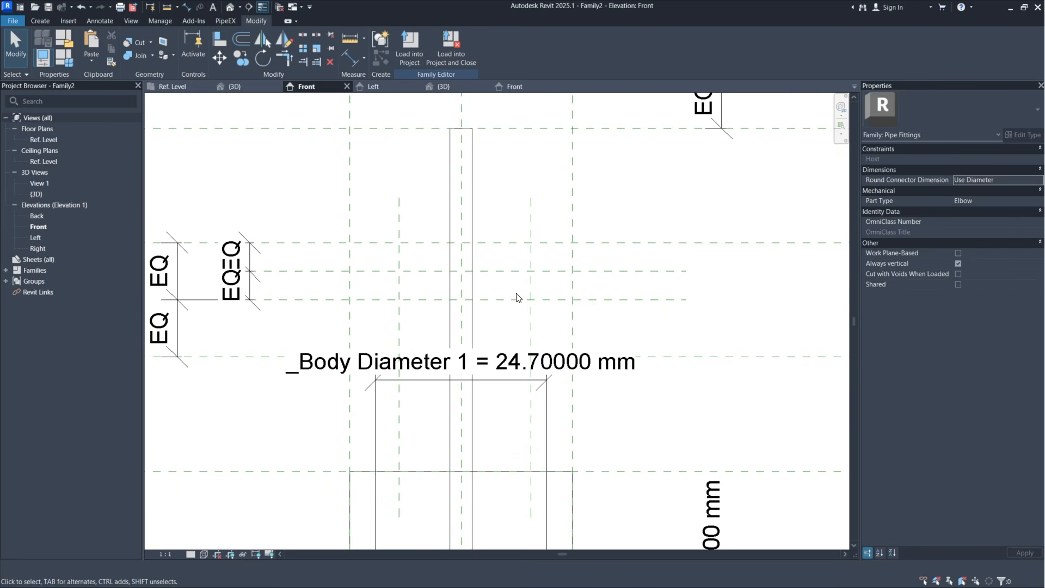
{"action": "left_click", "coordinate": [349, 57]}
{"action": "left_click", "coordinate": [400, 223]}
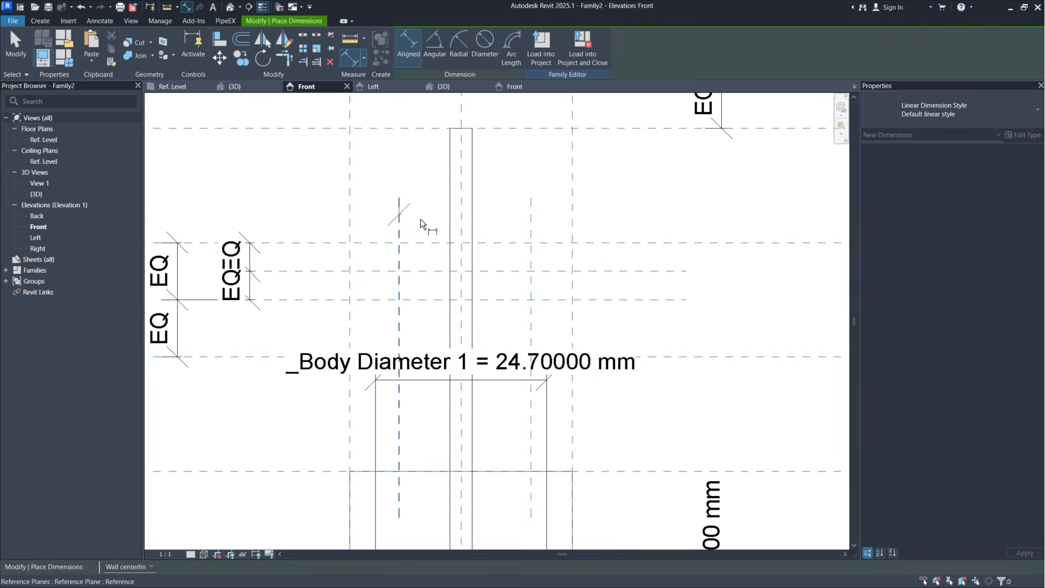
{"action": "left_click", "coordinate": [464, 212]}
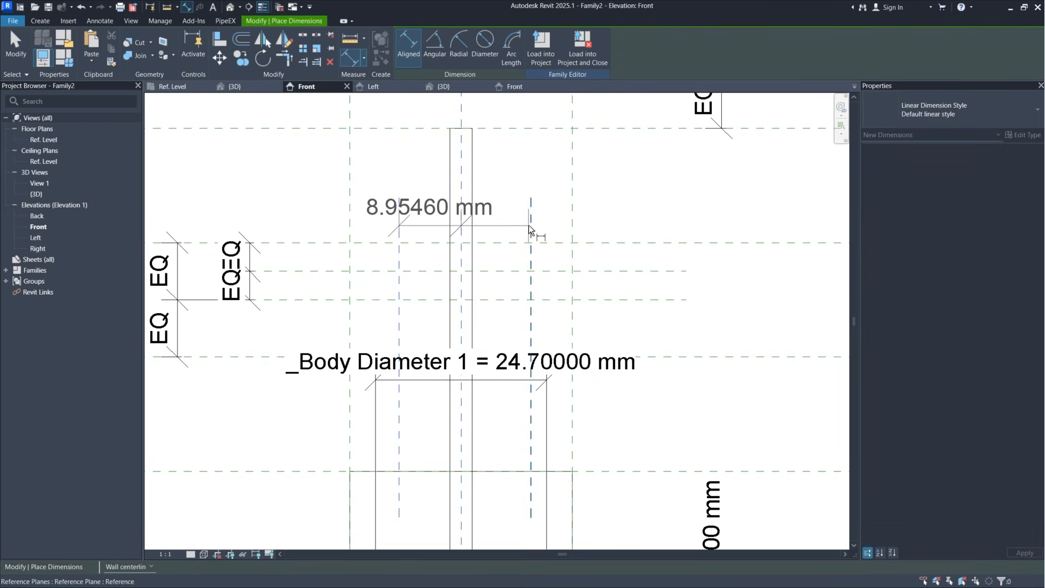
{"action": "left_click", "coordinate": [530, 224]}
{"action": "left_click", "coordinate": [551, 196]}
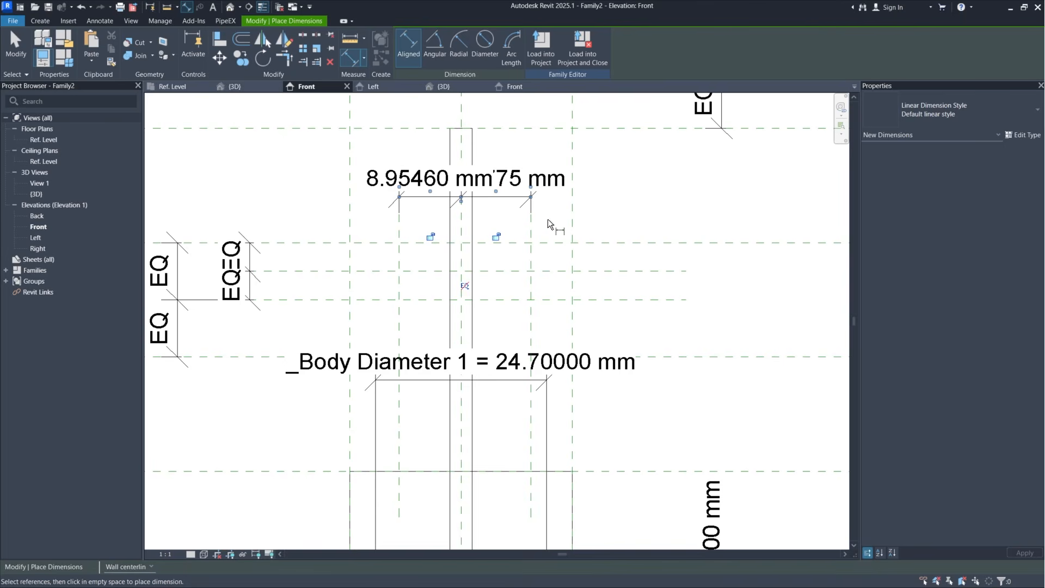
Step: Dimension the overall distance between the two vertical planes beside the stem and label it with a new instance parameter _Yoke Width
{"action": "left_click", "coordinate": [401, 334]}
{"action": "left_click", "coordinate": [530, 324]}
{"action": "left_click", "coordinate": [546, 147]}
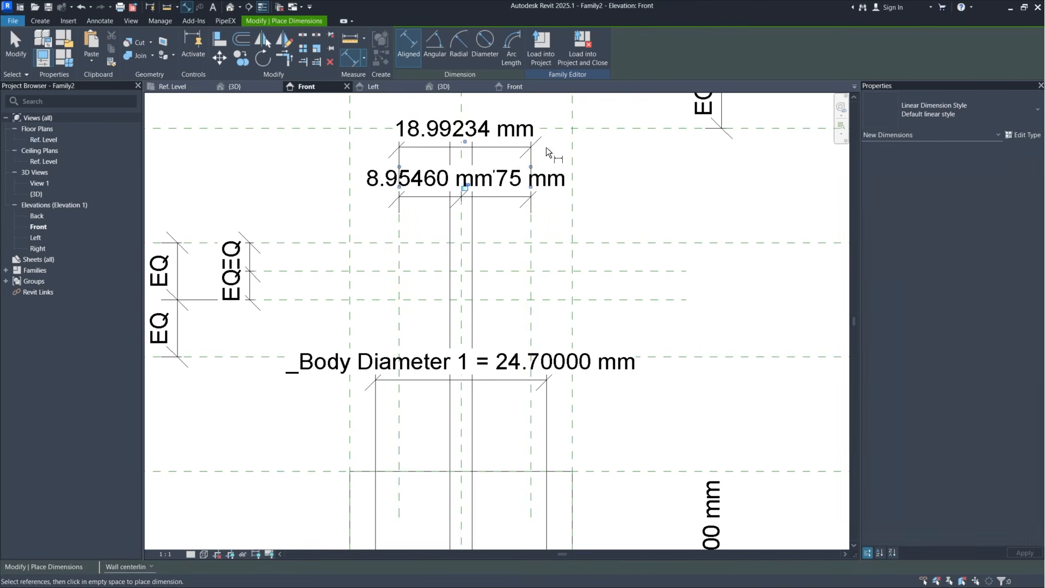
{"action": "key", "text": "Escape"}
{"action": "left_click", "coordinate": [515, 146]}
{"action": "middle_click_drag", "start_coordinate": [529, 126], "coordinate": [526, 177]}
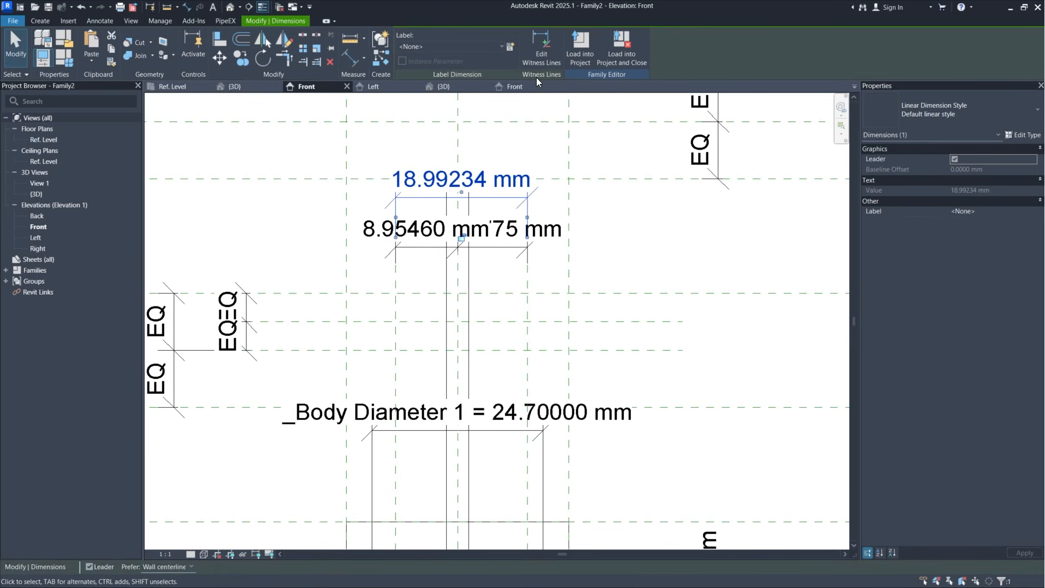
{"action": "left_click", "coordinate": [510, 46]}
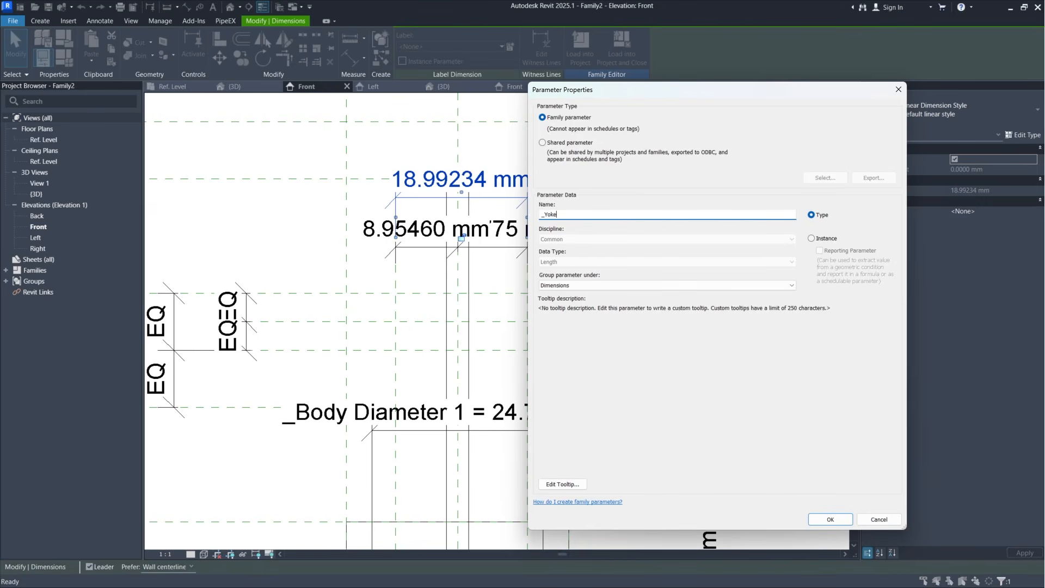
{"action": "left_click", "coordinate": [814, 238]}
{"action": "left_click", "coordinate": [831, 518]}
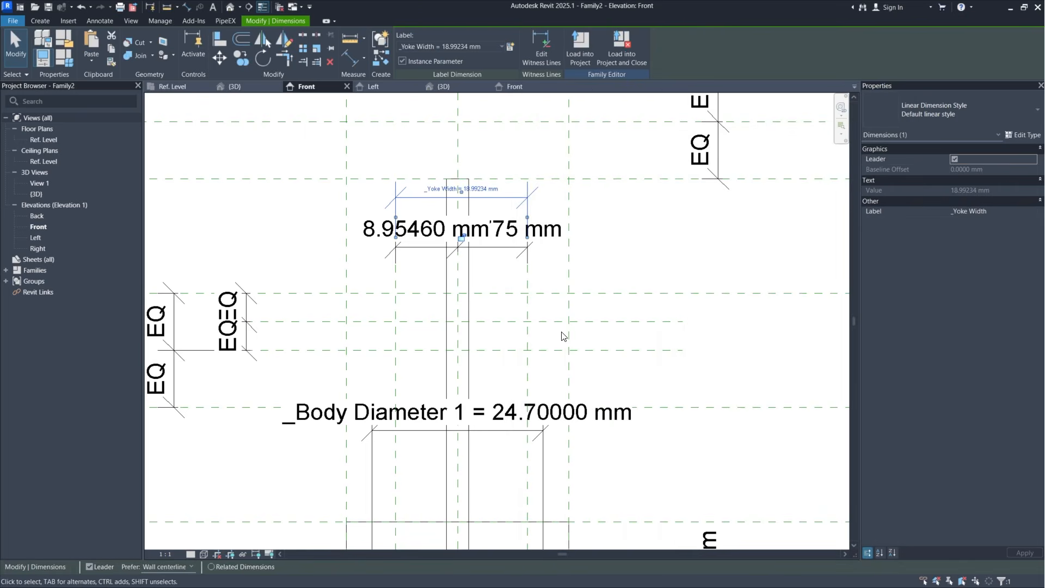
{"action": "key", "text": "Escape"}
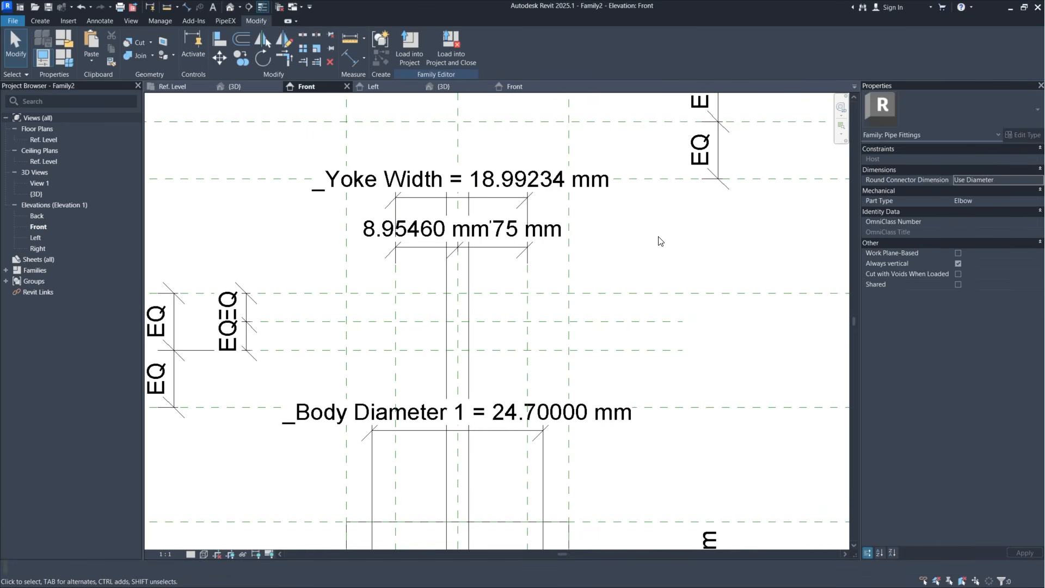
Step: Move the _Yoke Width dimension and the chained dimension below it up, with _Yoke Width well above the stem's upper end
{"action": "scroll", "coordinate": [659, 241], "scroll_direction": "down", "scroll_amount": 2}
{"action": "middle_click_drag", "start_coordinate": [659, 242], "coordinate": [656, 295]}
{"action": "left_click", "coordinate": [552, 266]}
{"action": "scroll", "coordinate": [550, 267], "scroll_direction": "up", "scroll_amount": 2}
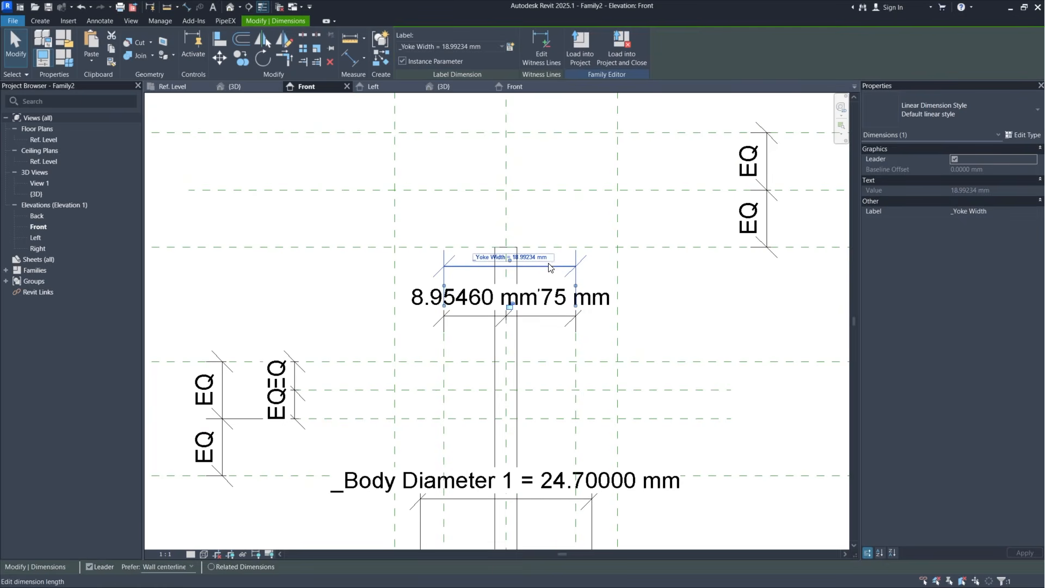
{"action": "left_click_drag", "start_coordinate": [550, 267], "coordinate": [548, 160]}
{"action": "left_click", "coordinate": [544, 315]}
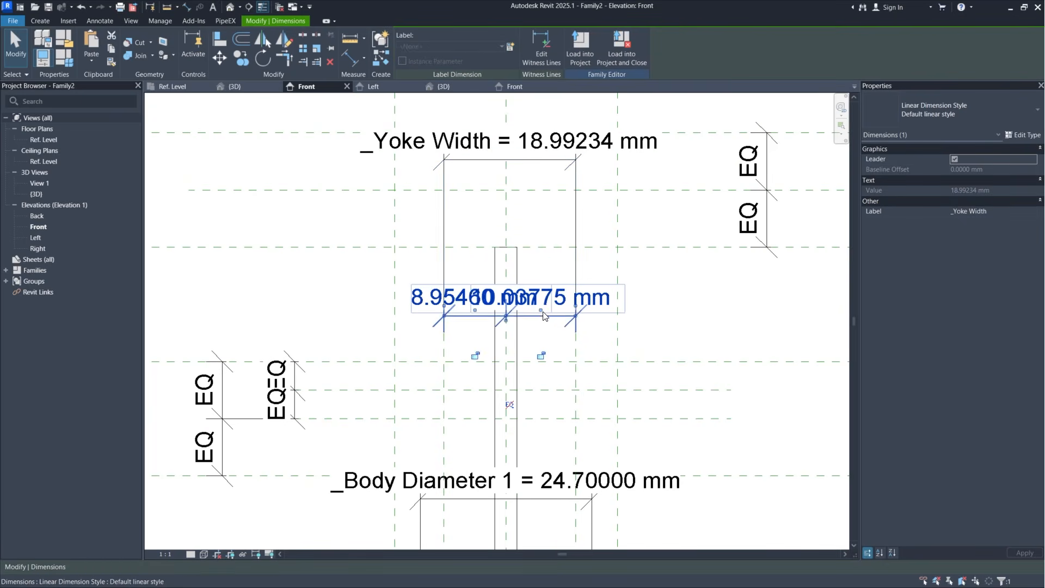
{"action": "left_click_drag", "start_coordinate": [544, 315], "coordinate": [529, 221]}
Step: Move the _Body Diameter 1 dimension down into the upper bonnet block, clear of the yoke area
{"action": "middle_click_drag", "start_coordinate": [542, 332], "coordinate": [561, 216]}
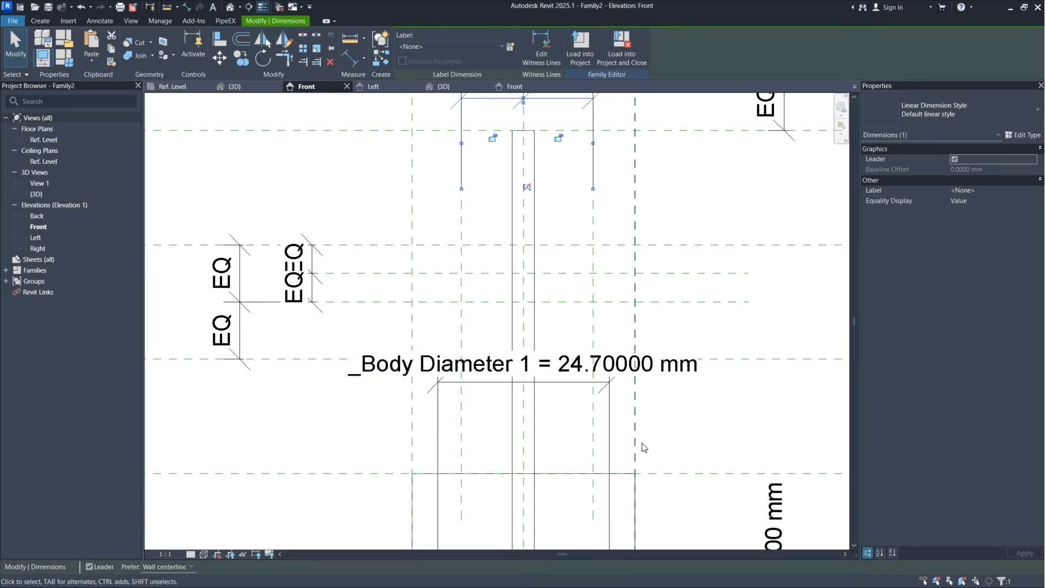
{"action": "middle_click_drag", "start_coordinate": [682, 414], "coordinate": [647, 424]}
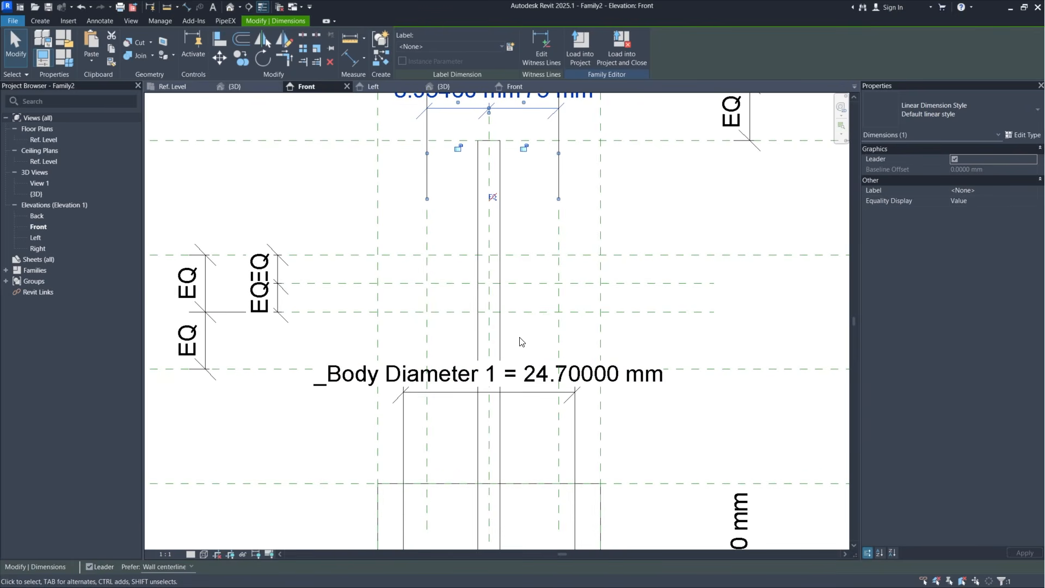
{"action": "left_click", "coordinate": [524, 381]}
{"action": "middle_click_drag", "start_coordinate": [524, 384], "coordinate": [569, 207]}
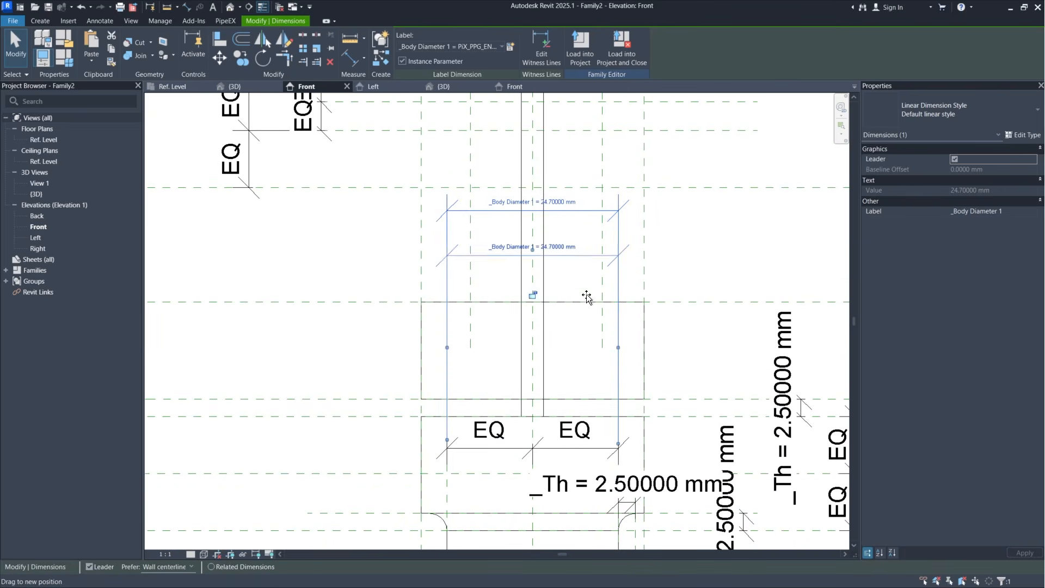
{"action": "left_click_drag", "start_coordinate": [587, 296], "coordinate": [586, 355]}
{"action": "left_click", "coordinate": [688, 354]}
Step: Start an extrusion and sketch a rectangle between the _Yoke Width planes, from the bonnet block's upper edge to the second plane above
{"action": "middle_click_drag", "start_coordinate": [660, 236], "coordinate": [667, 368]}
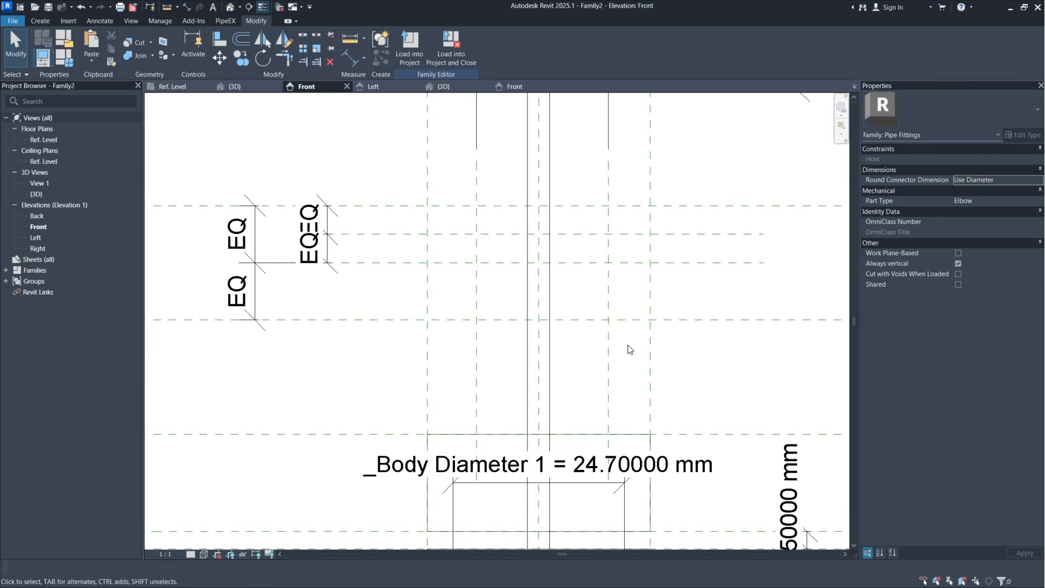
{"action": "middle_click_drag", "start_coordinate": [660, 326], "coordinate": [625, 359]}
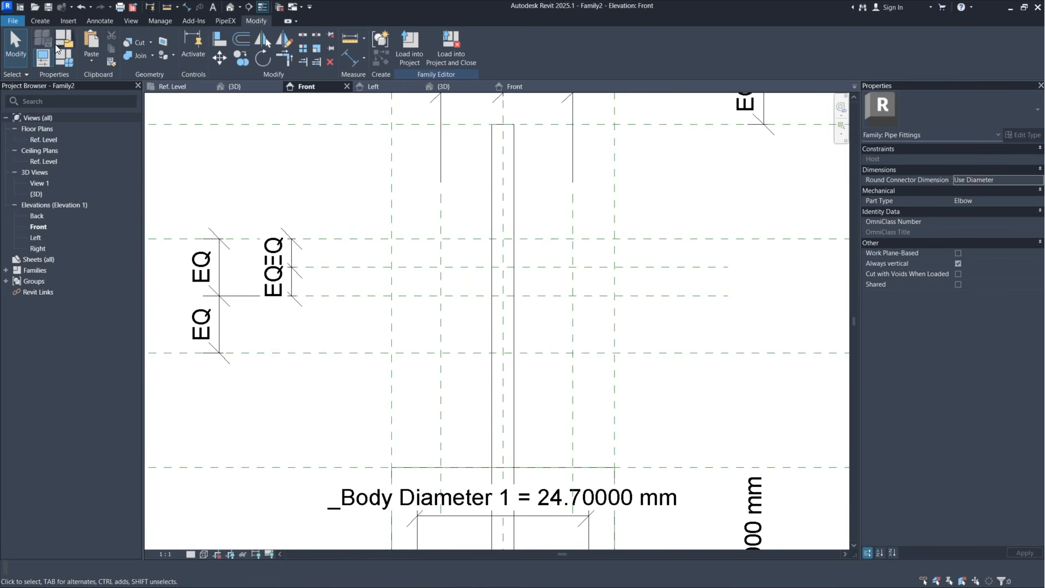
{"action": "left_click", "coordinate": [38, 21]}
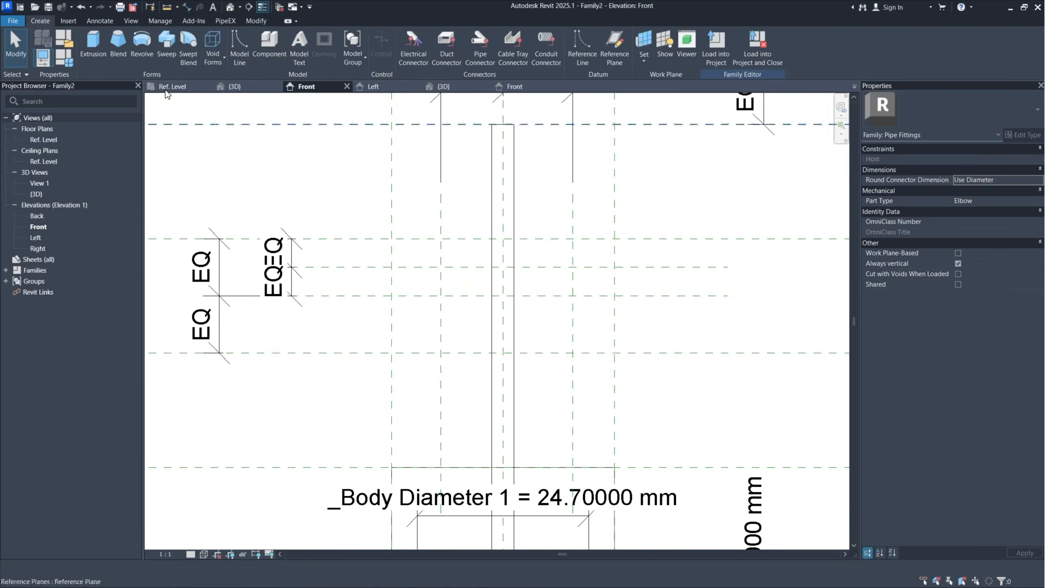
{"action": "left_click", "coordinate": [94, 44]}
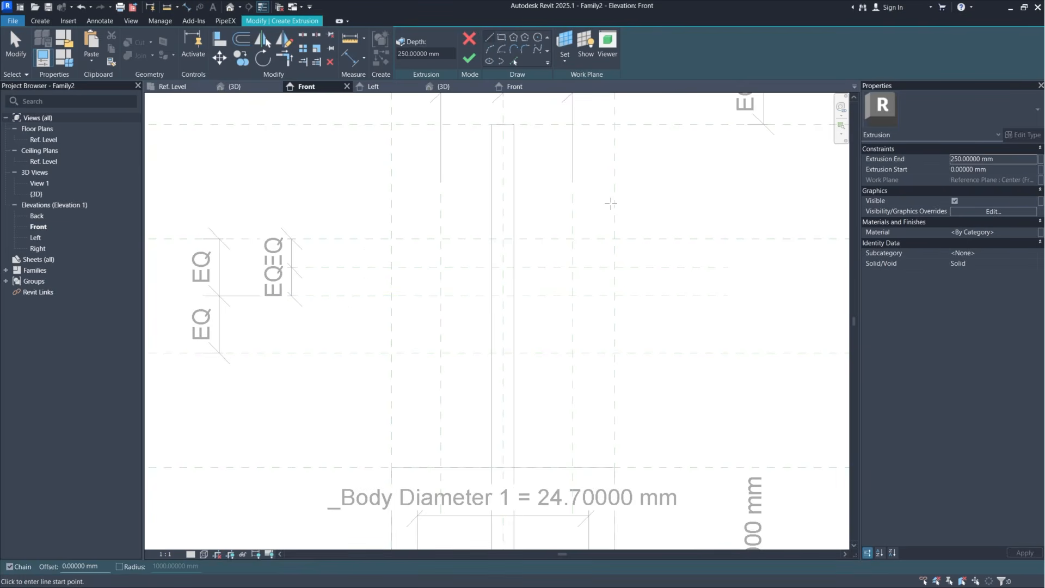
{"action": "left_click", "coordinate": [501, 37]}
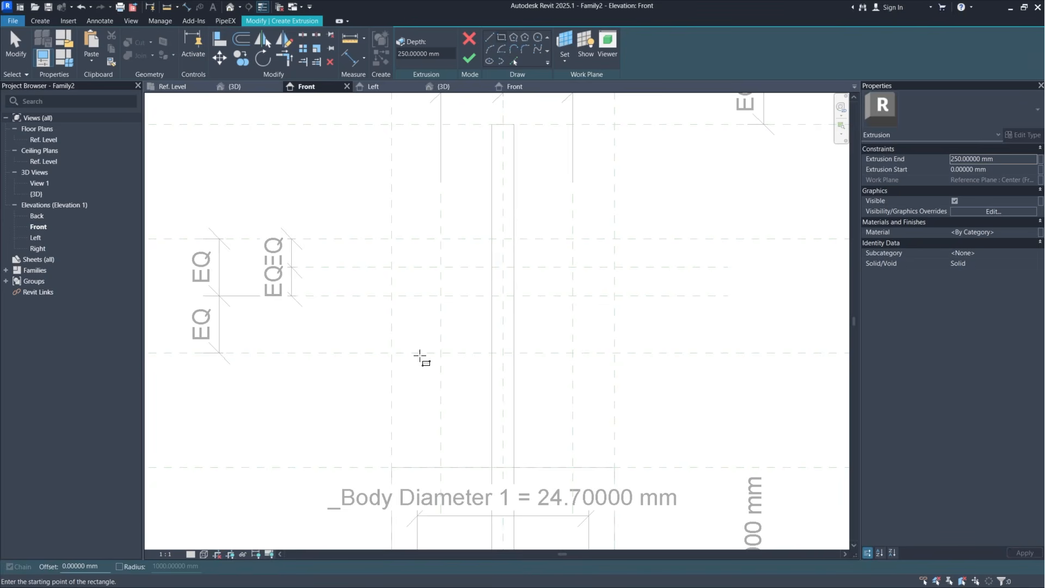
{"action": "left_click", "coordinate": [441, 468]}
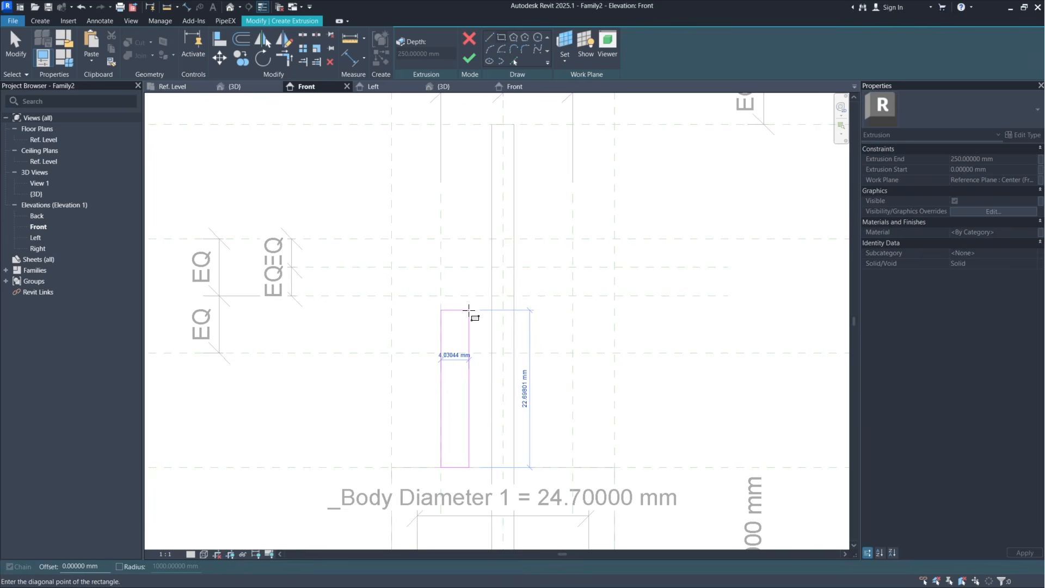
{"action": "left_click", "coordinate": [572, 238]}
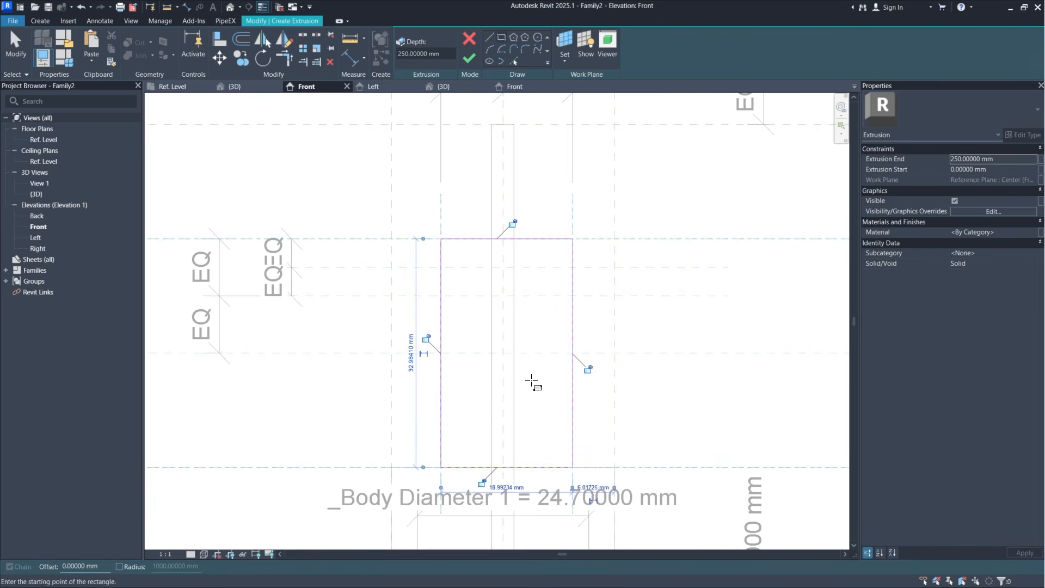
Step: Sketch an inner rectangle about 14.13 by 4.12 mm between the two new horizontal planes and lock its upper and lower edges to them
{"action": "left_click", "coordinate": [456, 295]}
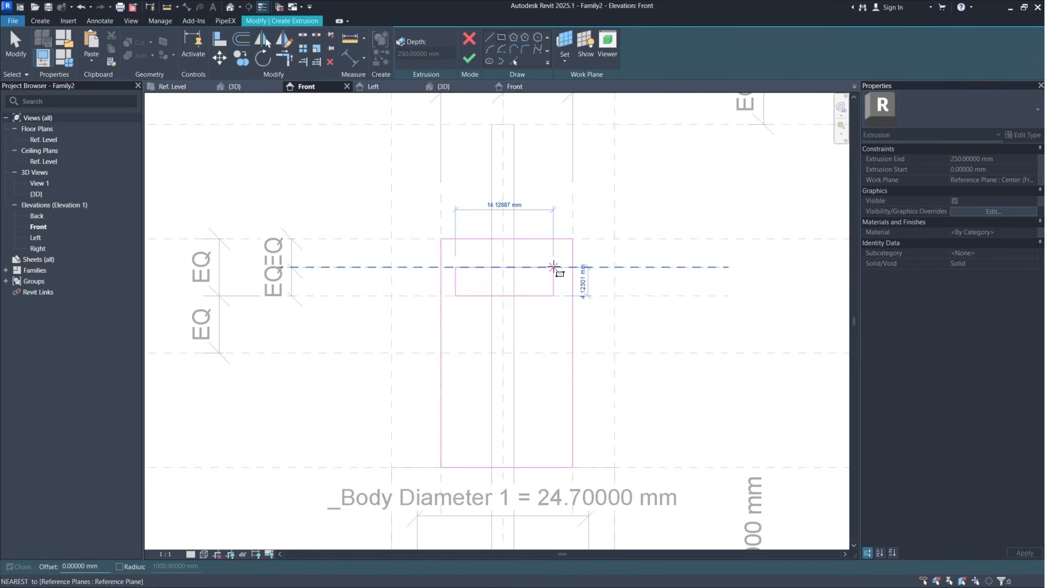
{"action": "left_click", "coordinate": [555, 267]}
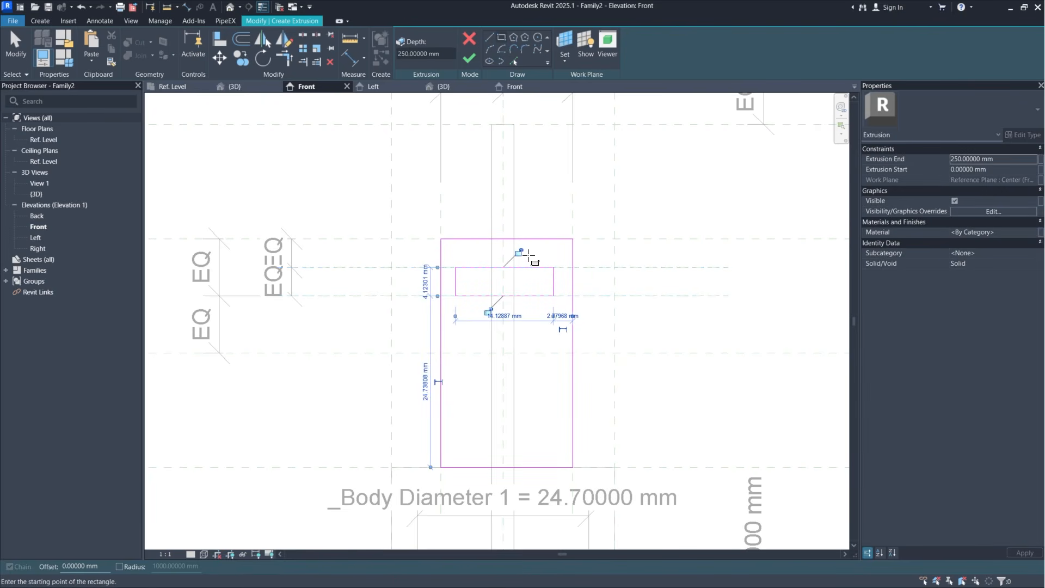
{"action": "left_click", "coordinate": [491, 314]}
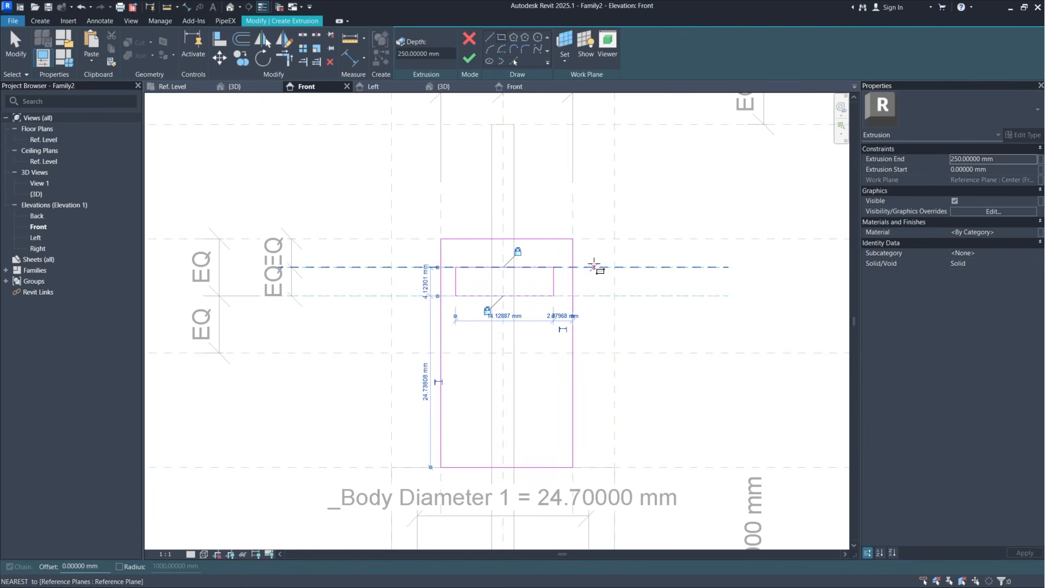
{"action": "key", "text": "Escape"}
{"action": "key", "text": "Escape"}
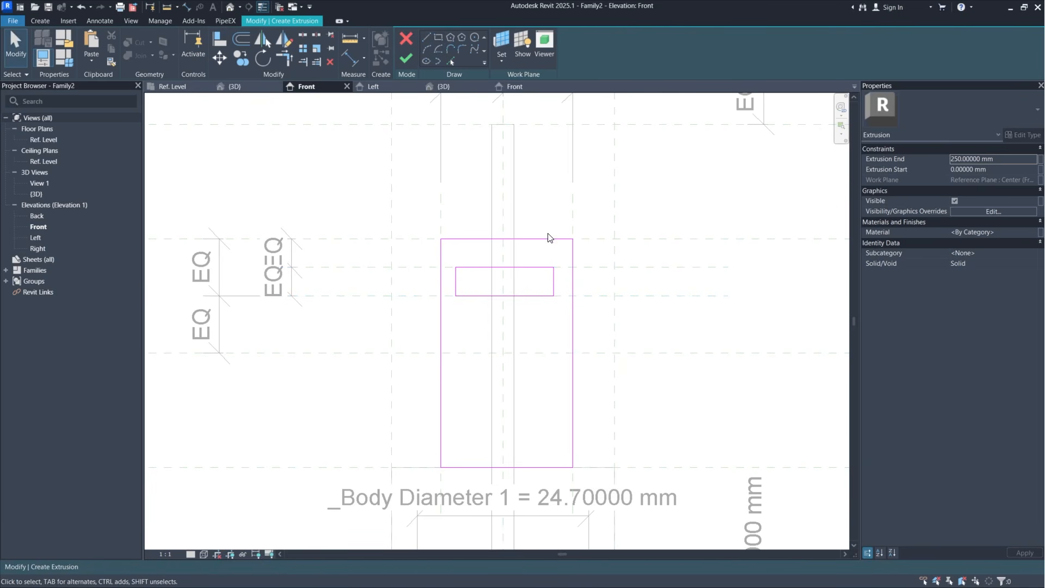
Step: Align the left and right edges of the outer yoke rectangle to the _Yoke Width reference planes and lock them
{"action": "scroll", "coordinate": [547, 238], "scroll_direction": "up", "scroll_amount": 1}
{"action": "scroll", "coordinate": [504, 295], "scroll_direction": "up", "scroll_amount": 1}
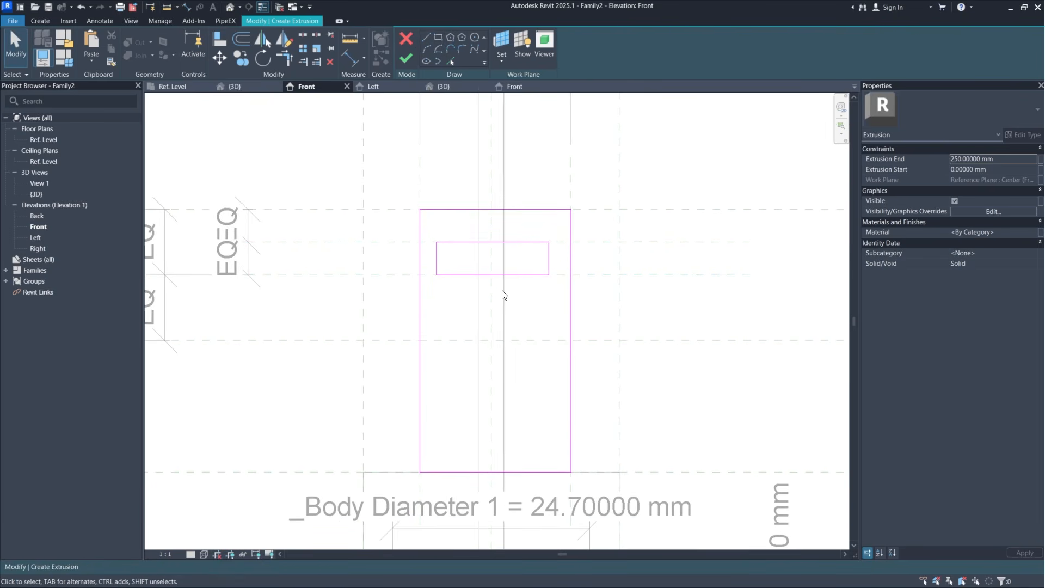
{"action": "left_click", "coordinate": [220, 46]}
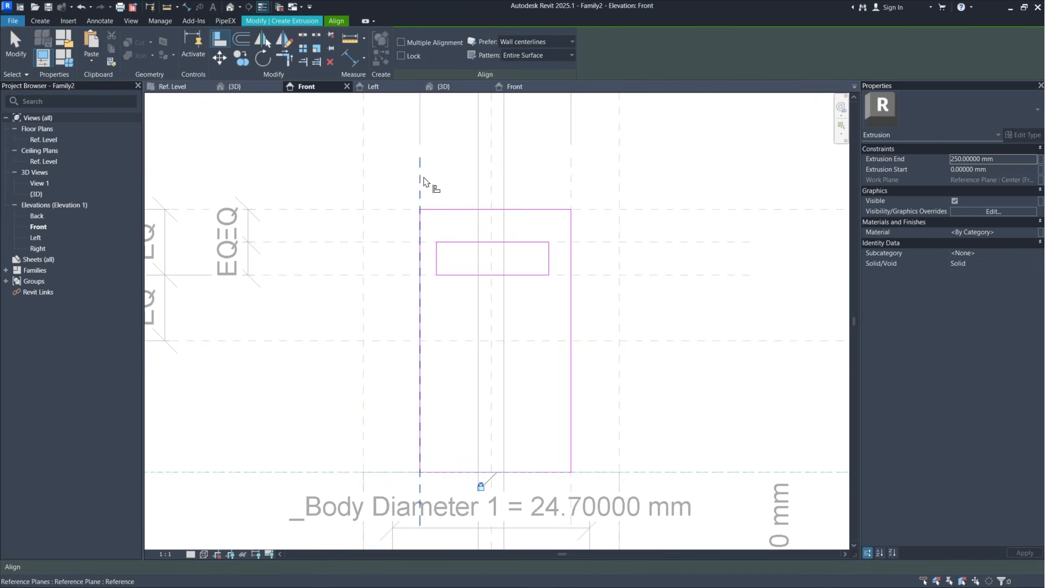
{"action": "left_click", "coordinate": [414, 325]}
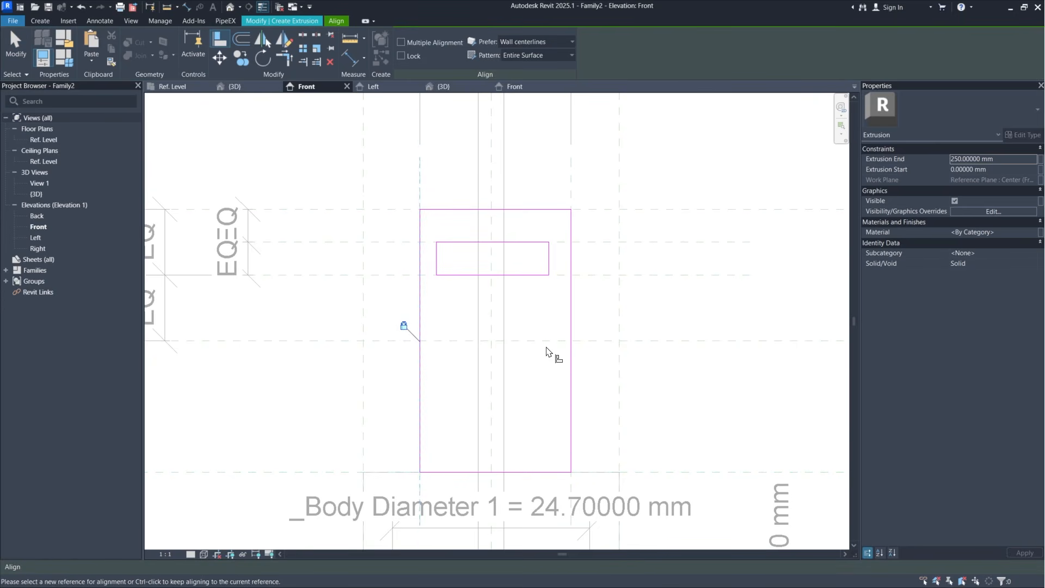
{"action": "left_click", "coordinate": [572, 308]}
{"action": "left_click", "coordinate": [583, 209]}
{"action": "left_click", "coordinate": [549, 210]}
{"action": "key", "text": "Escape"}
Step: Sketch a lower inner rectangle about 14.95 by 16.49 mm from the horizontal plane below the small rectangle to the yoke's bottom edge
{"action": "left_click", "coordinate": [440, 38]}
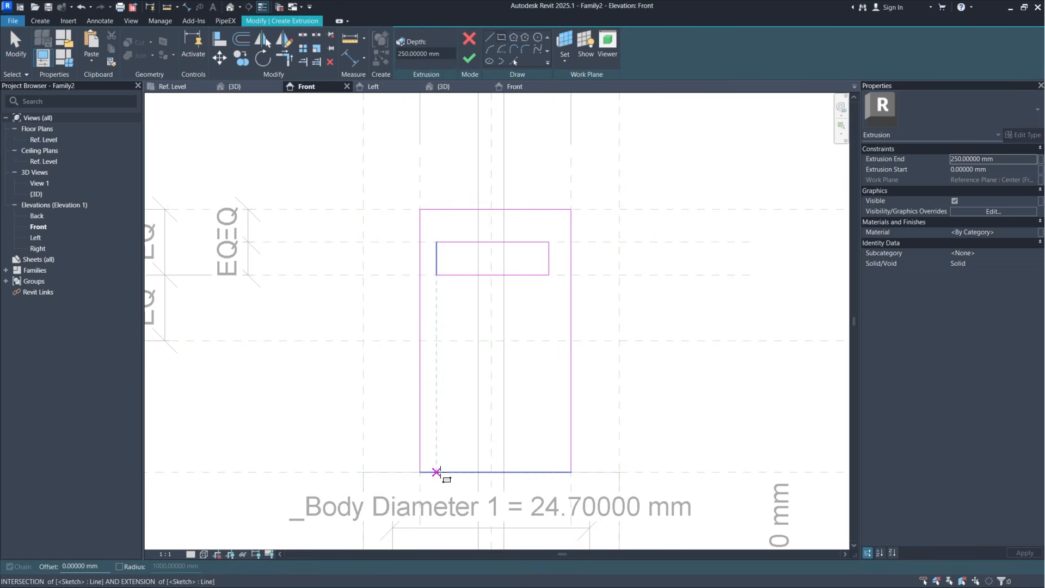
{"action": "left_click", "coordinate": [436, 341]}
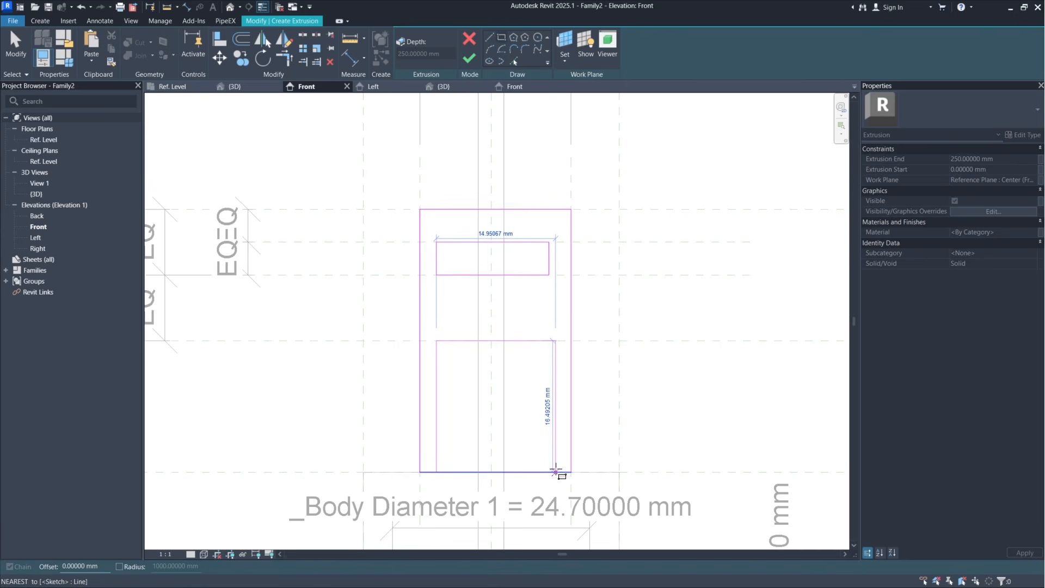
{"action": "left_click", "coordinate": [556, 471]}
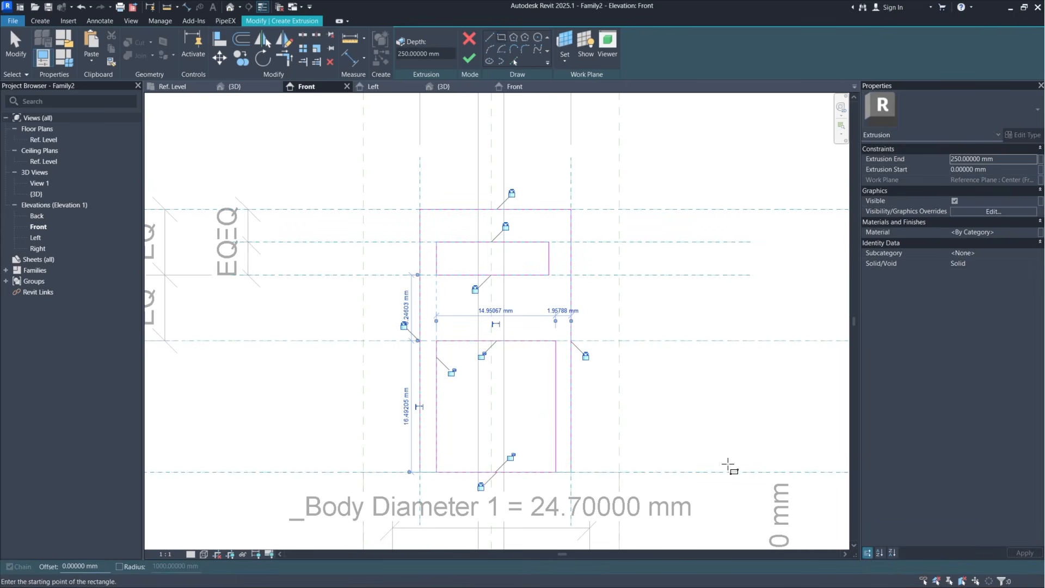
{"action": "key", "text": "Escape"}
Step: Delete the overlapping bottom lines of the lower inner rectangle and the outer rectangle to open the yoke between its legs
{"action": "left_click", "coordinate": [539, 469]}
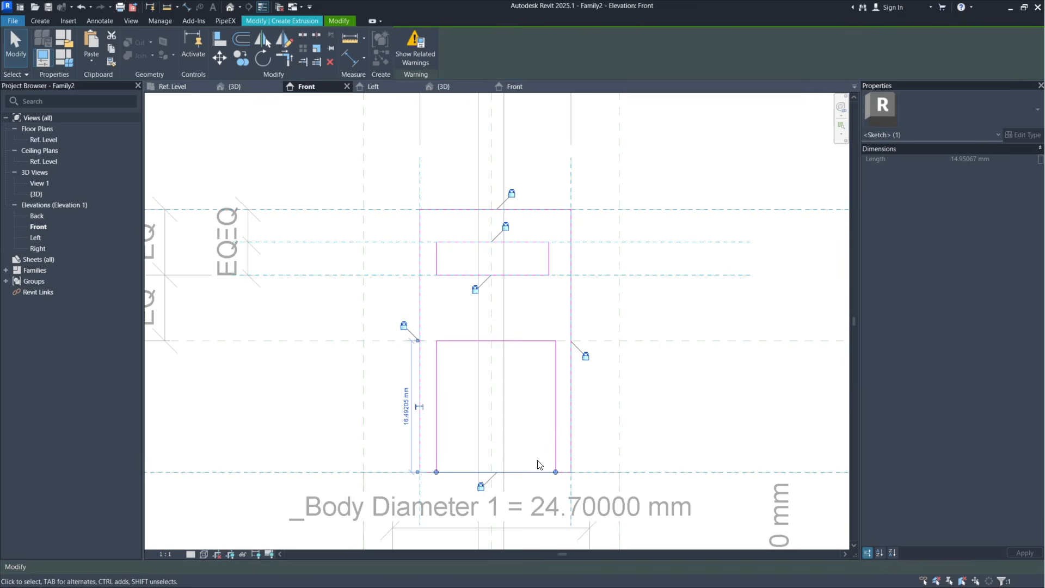
{"action": "key", "text": "Escape"}
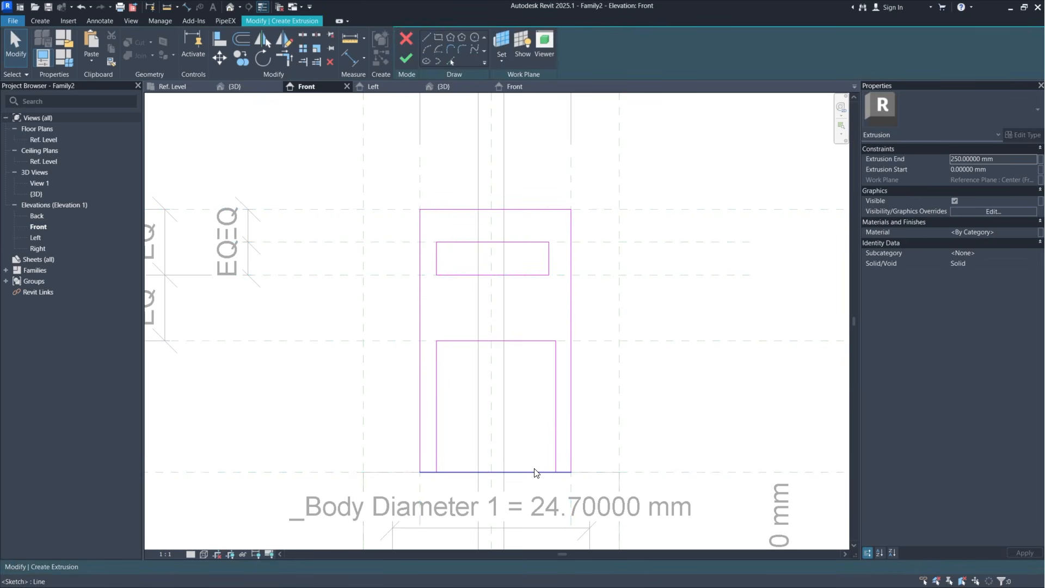
{"action": "left_click", "coordinate": [535, 471]}
{"action": "key", "text": "Delete"}
{"action": "scroll", "coordinate": [516, 472], "scroll_direction": "up", "scroll_amount": 1}
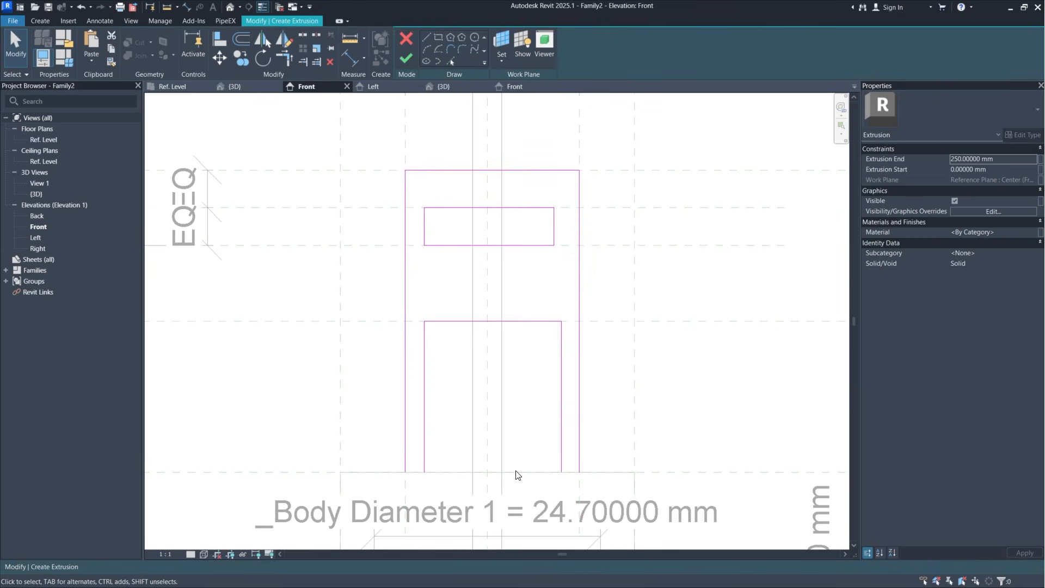
Step: Draw short lines closing the bottoms of both yoke legs and lock them to the plane at the bonnet block's upper edge
{"action": "left_click", "coordinate": [428, 36]}
{"action": "left_click", "coordinate": [406, 472]}
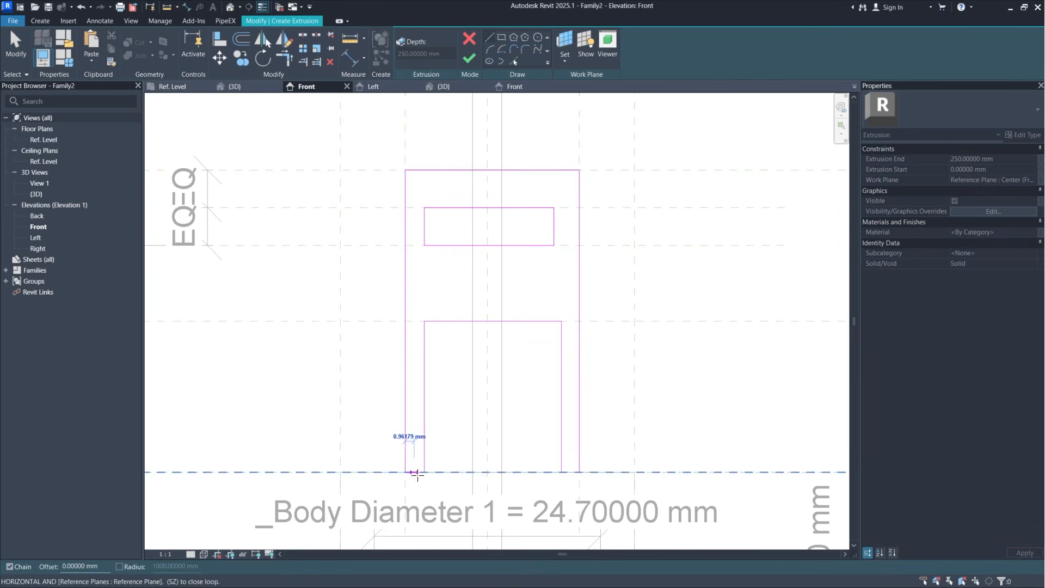
{"action": "left_click", "coordinate": [424, 472]}
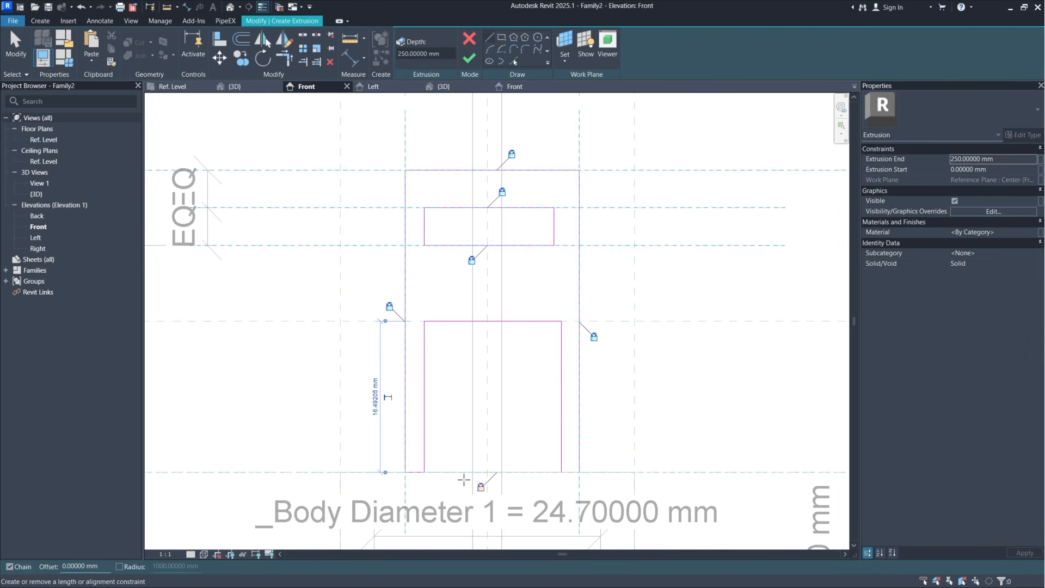
{"action": "left_click", "coordinate": [562, 472]}
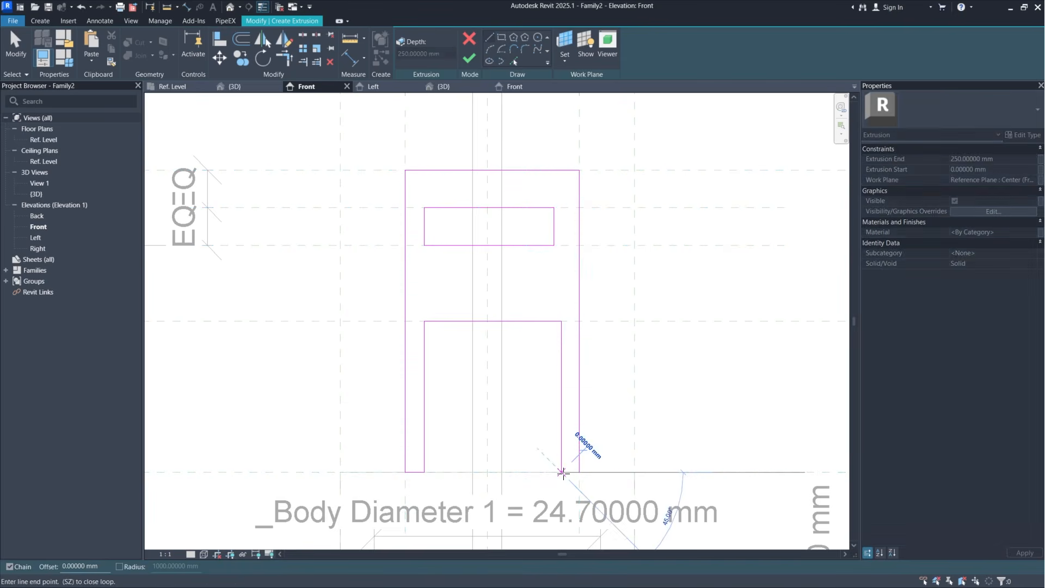
{"action": "left_click", "coordinate": [579, 472]}
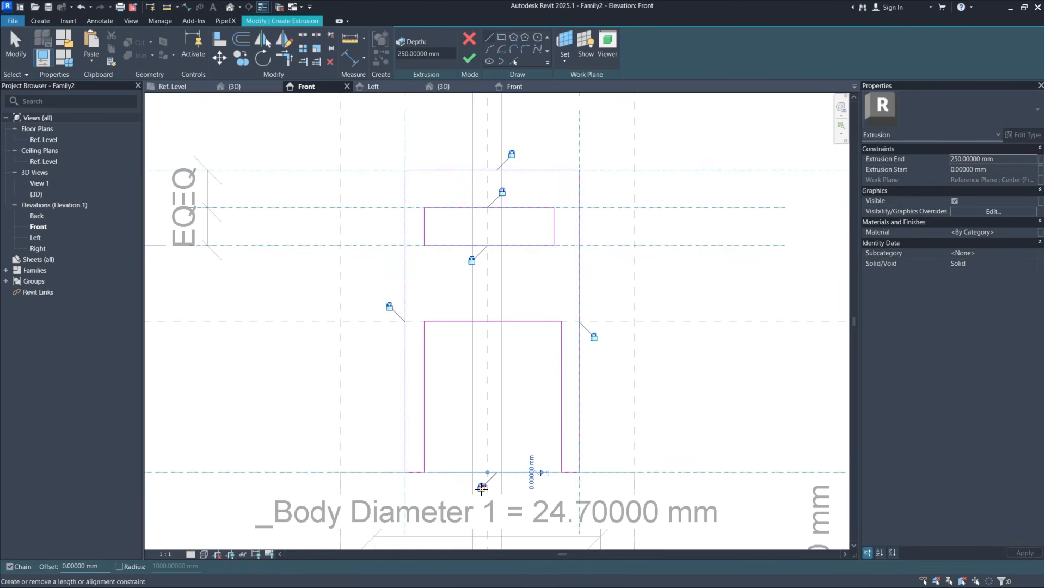
{"action": "scroll", "coordinate": [544, 473], "scroll_direction": "up", "scroll_amount": 3}
{"action": "scroll", "coordinate": [537, 389], "scroll_direction": "down", "scroll_amount": 2}
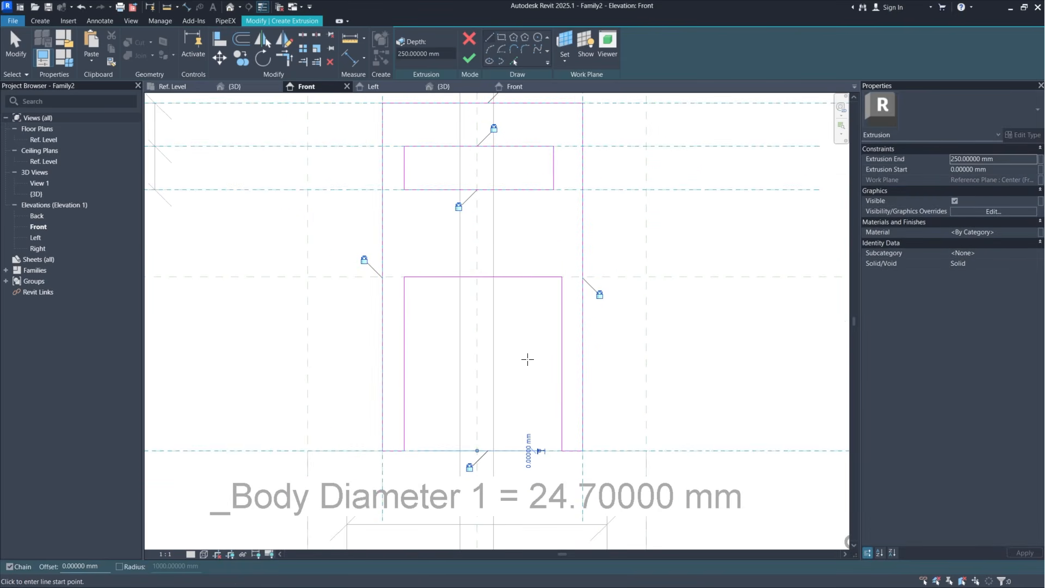
{"action": "key", "text": "Escape"}
{"action": "key", "text": "Escape"}
Step: Place two vertical reference planes through the yoke sketch, one near each leg's inner edge, from above the yoke to below its legs
{"action": "scroll", "coordinate": [525, 354], "scroll_direction": "down", "scroll_amount": 2}
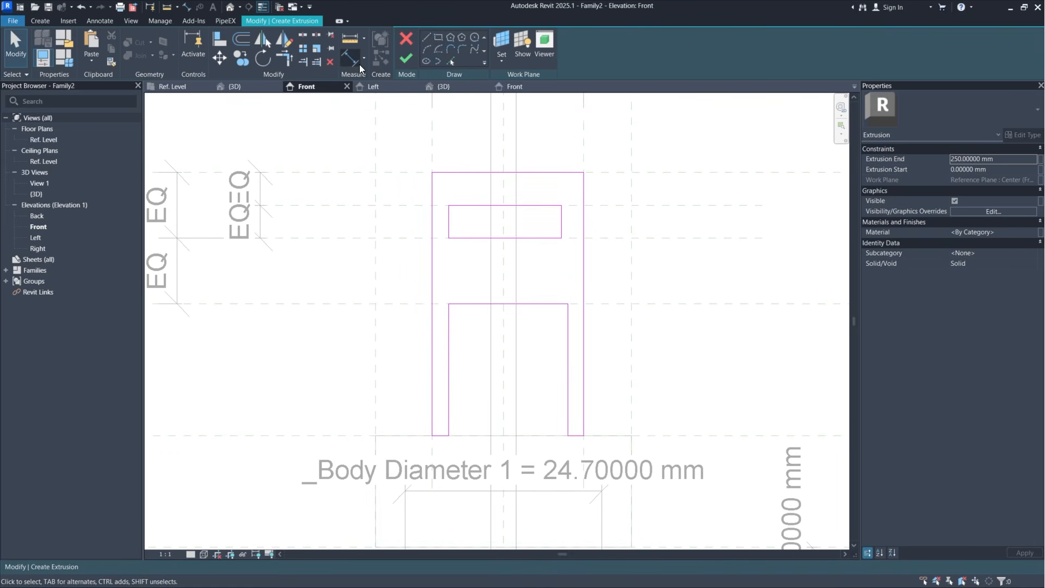
{"action": "left_click", "coordinate": [40, 21]}
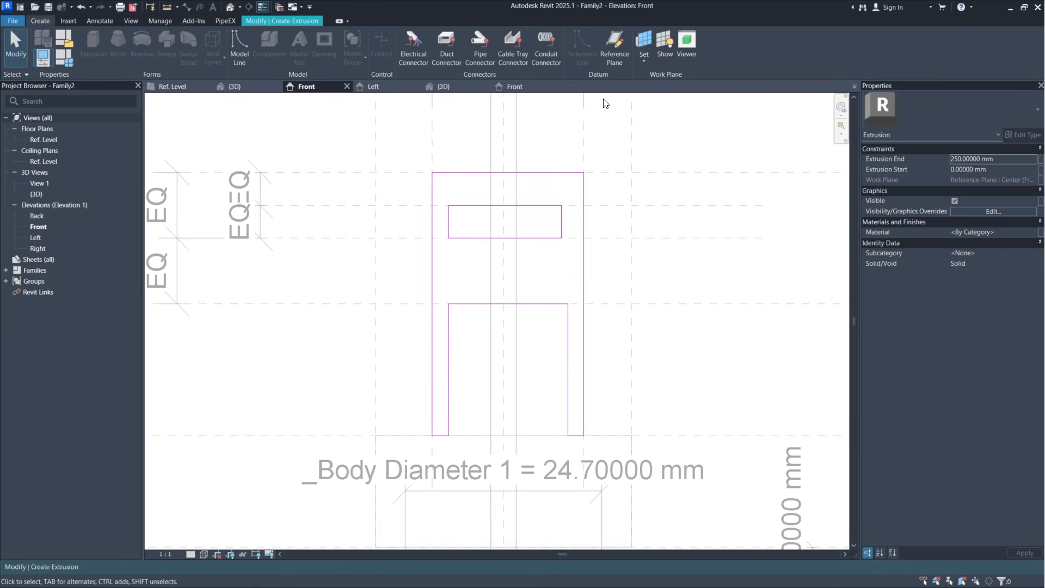
{"action": "left_click", "coordinate": [616, 46]}
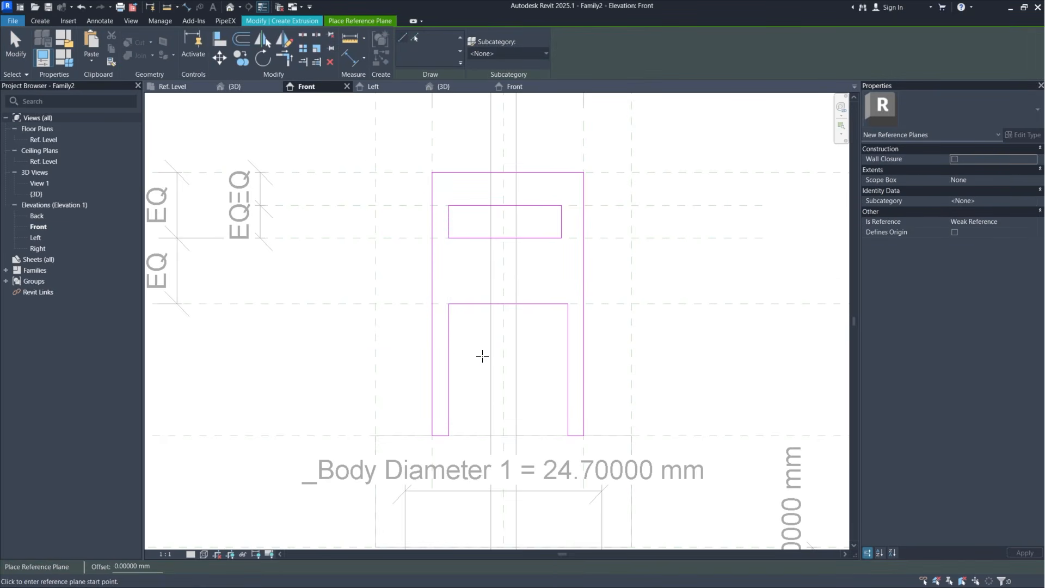
{"action": "left_click", "coordinate": [455, 148]}
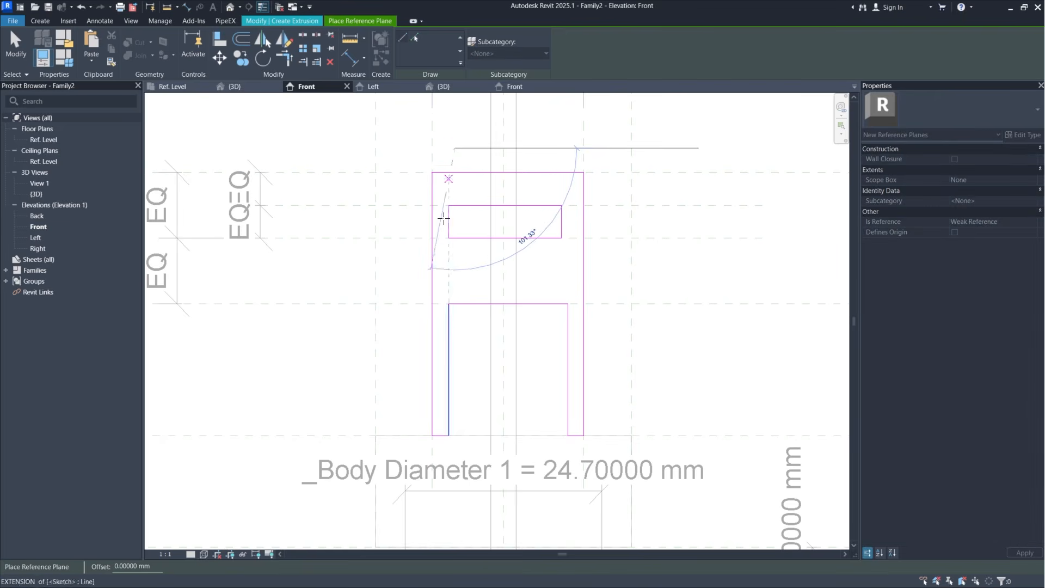
{"action": "left_click", "coordinate": [453, 451]}
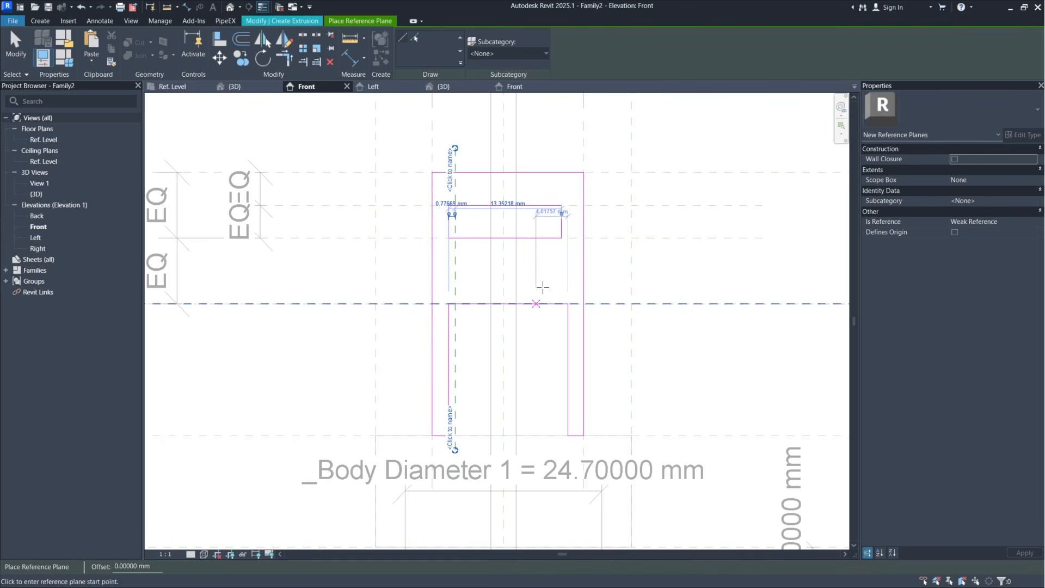
{"action": "left_click", "coordinate": [567, 156]}
{"action": "left_click", "coordinate": [569, 450]}
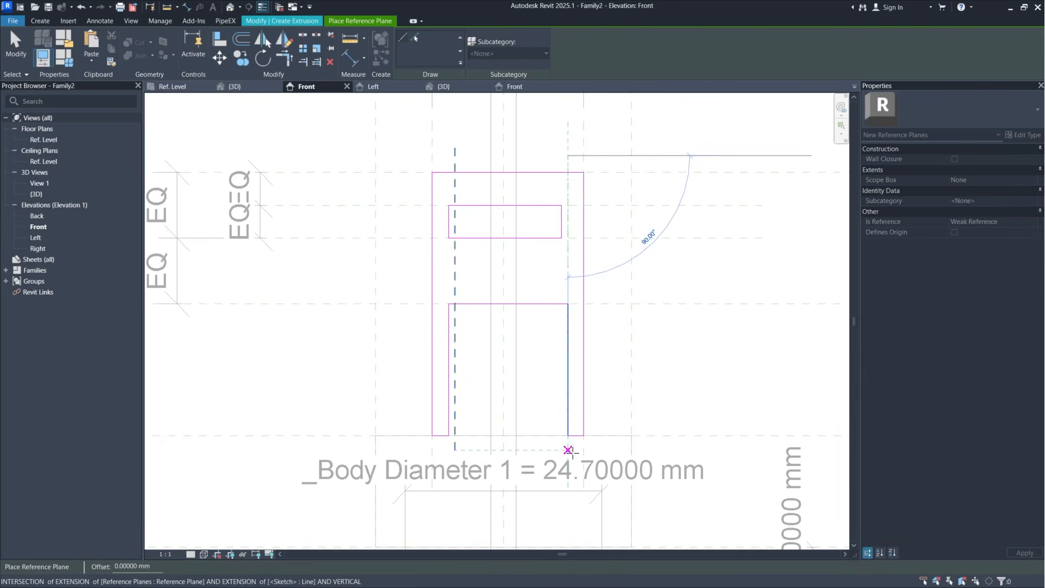
{"action": "key", "text": "Escape"}
{"action": "key", "text": "Escape"}
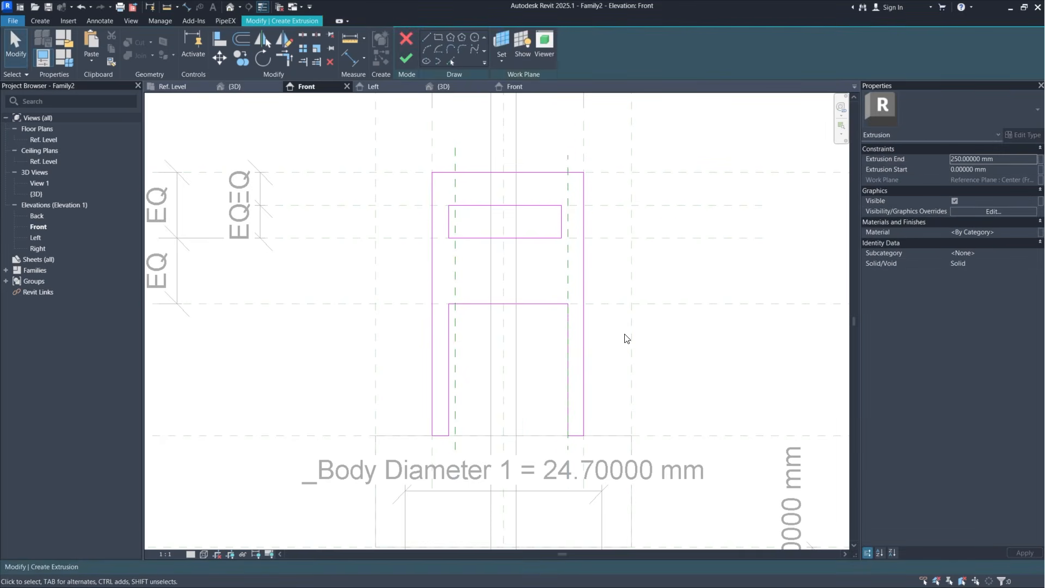
Step: Dimension the new left reference plane from the left _Yoke Width plane and label the dimension with the _Th parameter
{"action": "middle_click_drag", "start_coordinate": [582, 400], "coordinate": [553, 356]}
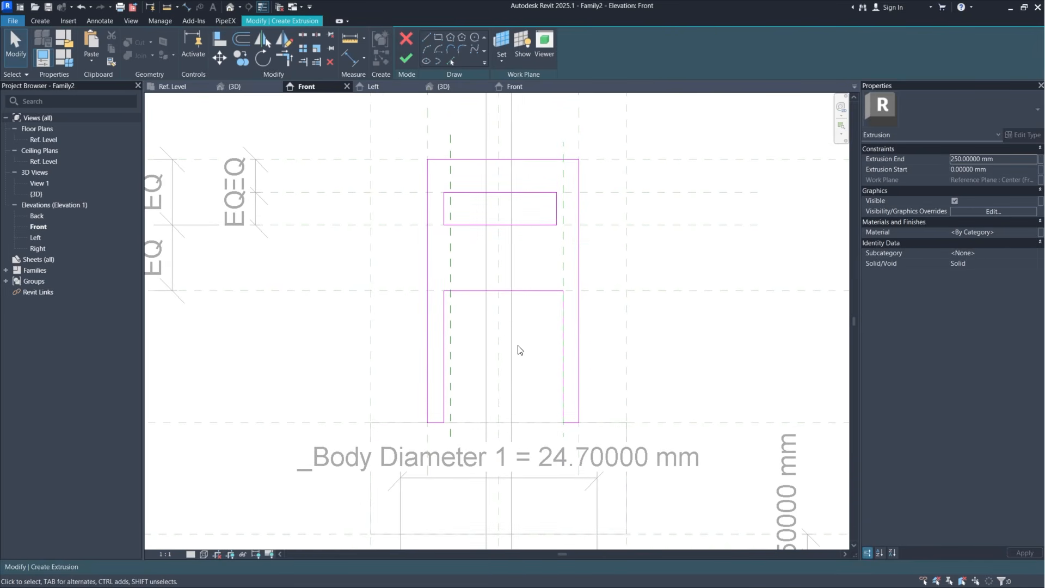
{"action": "left_click", "coordinate": [351, 58]}
{"action": "left_click", "coordinate": [451, 434]}
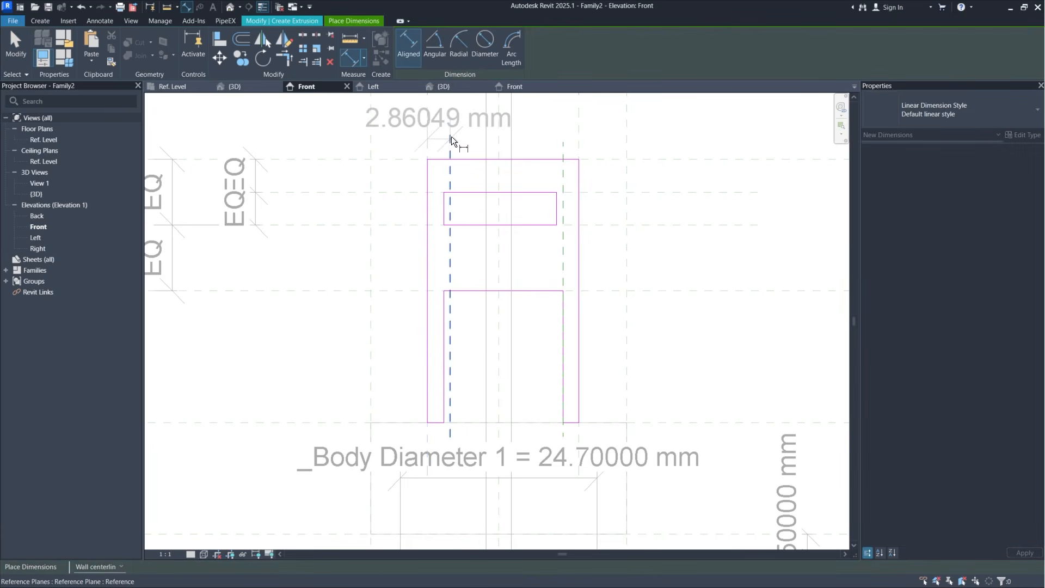
{"action": "left_click", "coordinate": [420, 139]}
{"action": "middle_click_drag", "start_coordinate": [481, 153], "coordinate": [485, 169]}
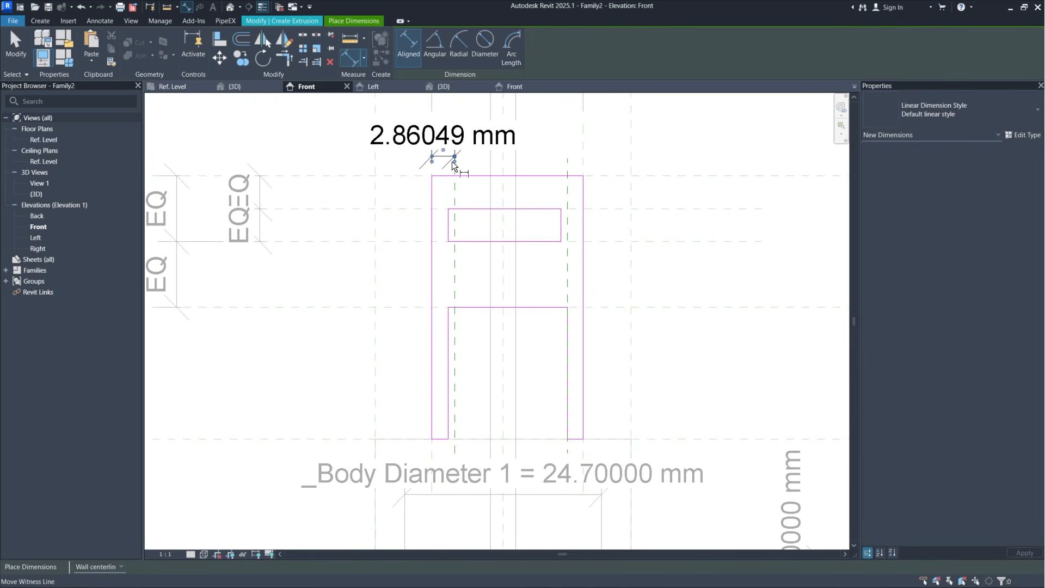
{"action": "key", "text": "Escape"}
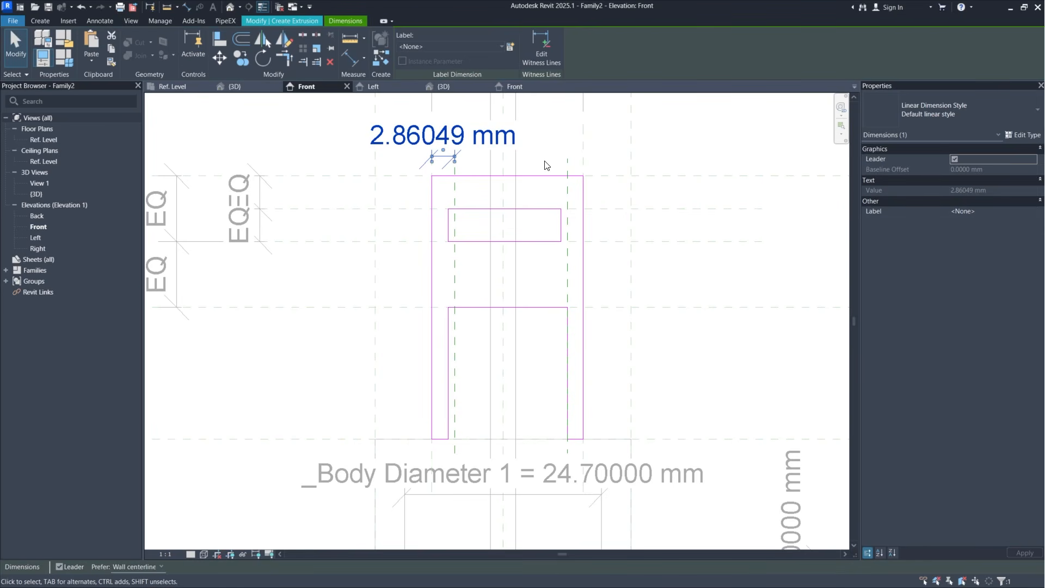
{"action": "left_click", "coordinate": [477, 43]}
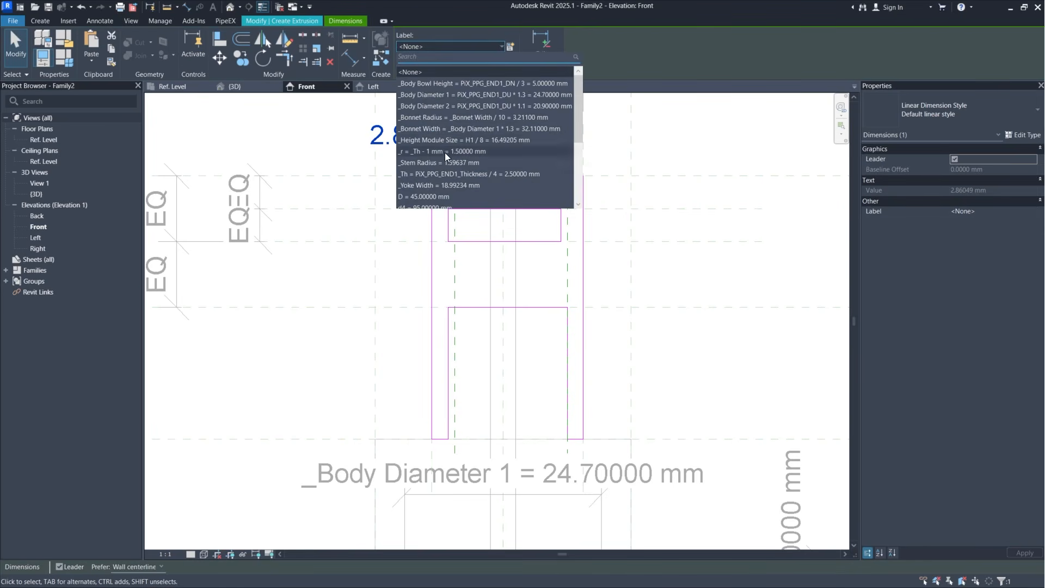
{"action": "left_click", "coordinate": [418, 172]}
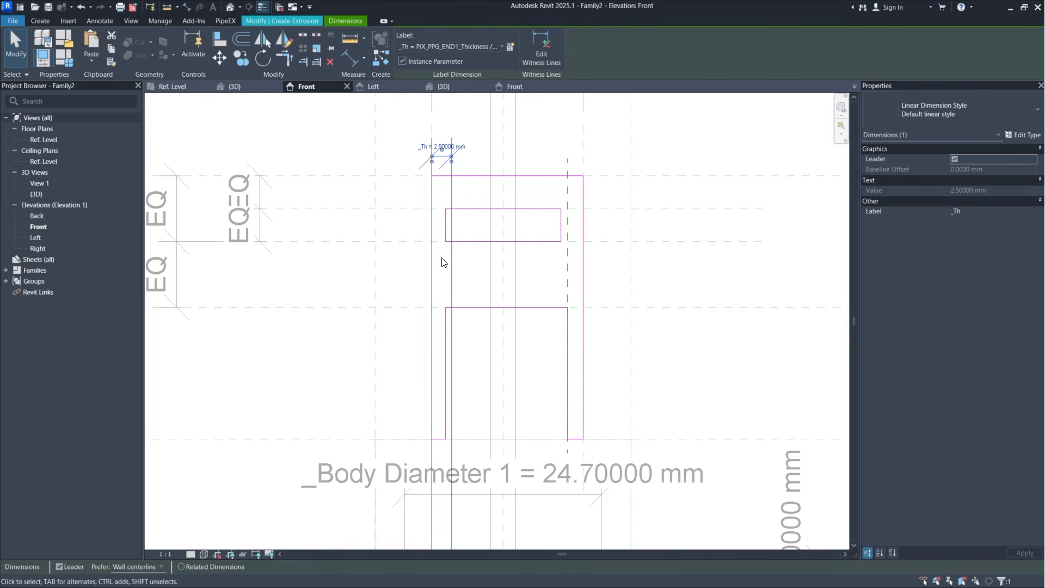
{"action": "left_click", "coordinate": [531, 140]}
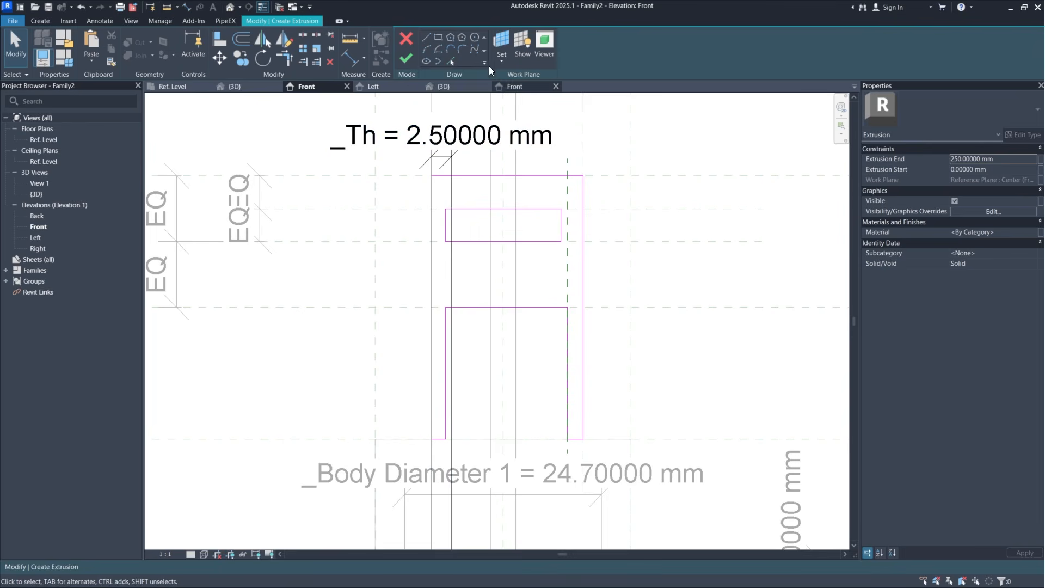
Step: Dimension the new right reference plane from the right _Yoke Width plane and label the dimension with the _Th parameter
{"action": "left_click", "coordinate": [364, 57]}
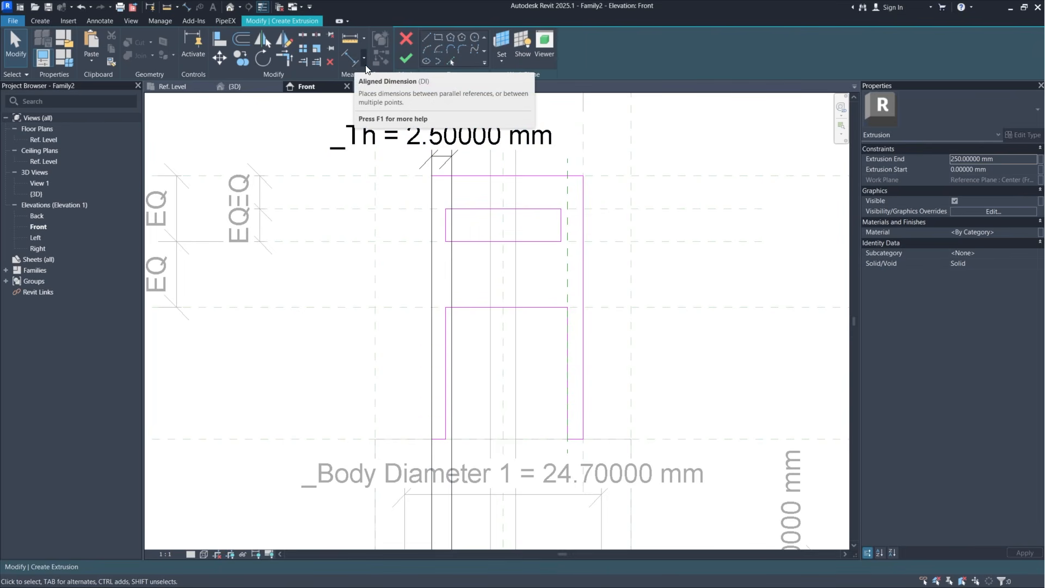
{"action": "left_click", "coordinate": [375, 78]}
{"action": "left_click", "coordinate": [567, 162]}
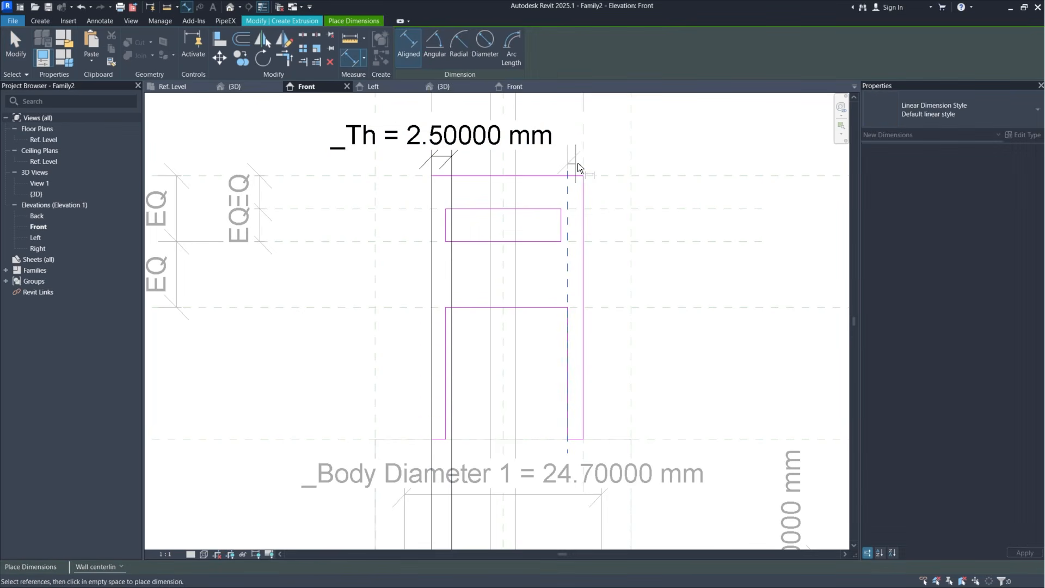
{"action": "left_click", "coordinate": [583, 163]}
{"action": "left_click", "coordinate": [591, 163]}
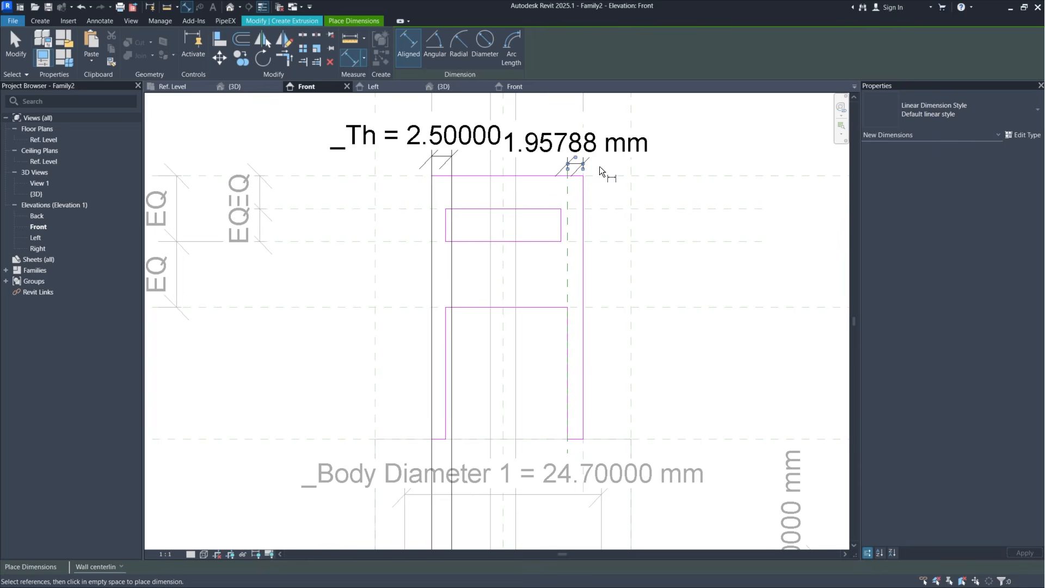
{"action": "key", "text": "Escape"}
{"action": "left_click", "coordinate": [574, 164]}
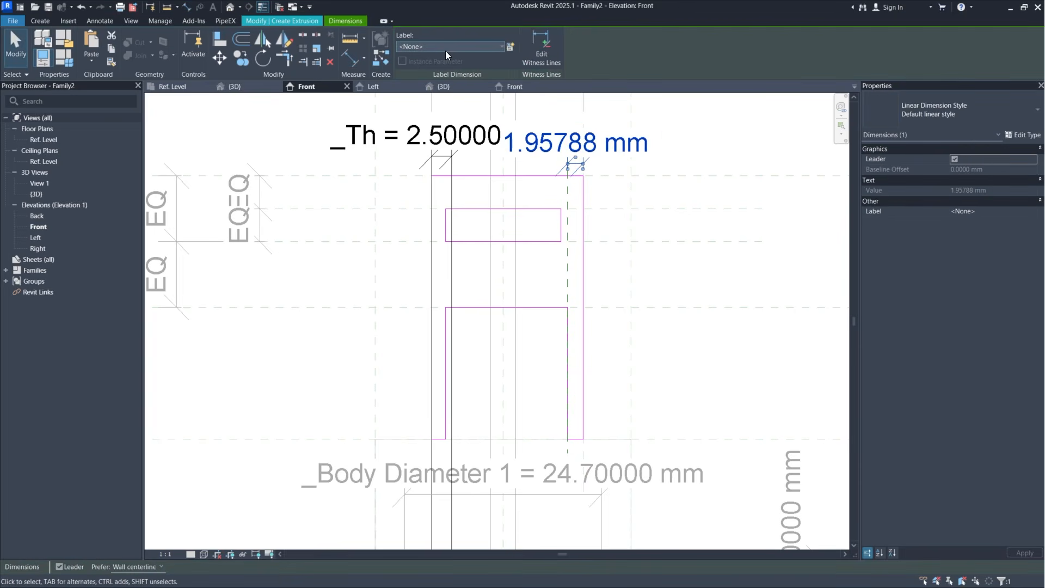
{"action": "left_click", "coordinate": [445, 47]}
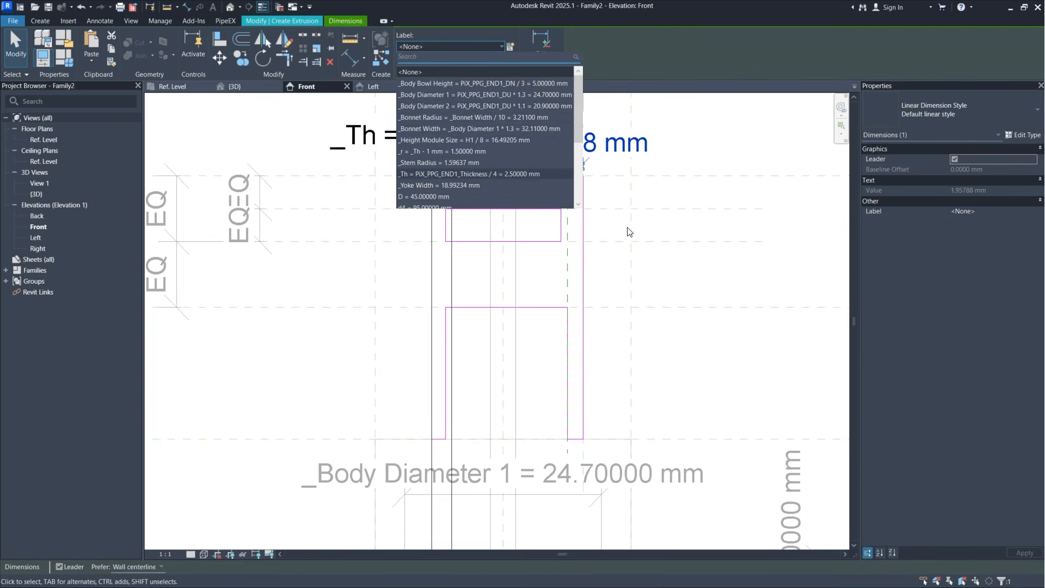
{"action": "left_click", "coordinate": [453, 174]}
{"action": "key", "text": "Escape"}
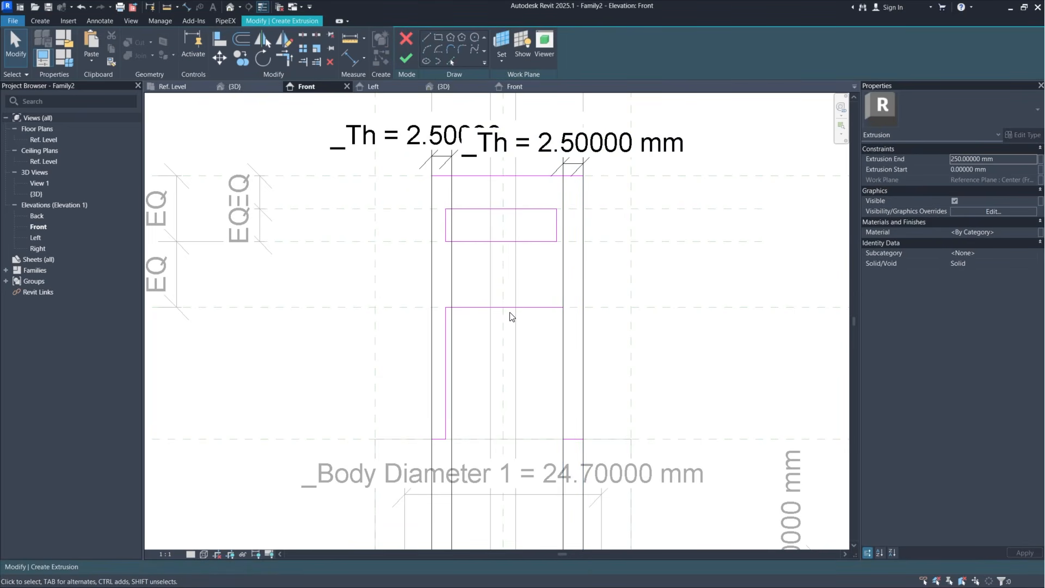
Step: Align the inner edges of both yoke legs to the new _Th reference planes and lock them
{"action": "left_click", "coordinate": [227, 38]}
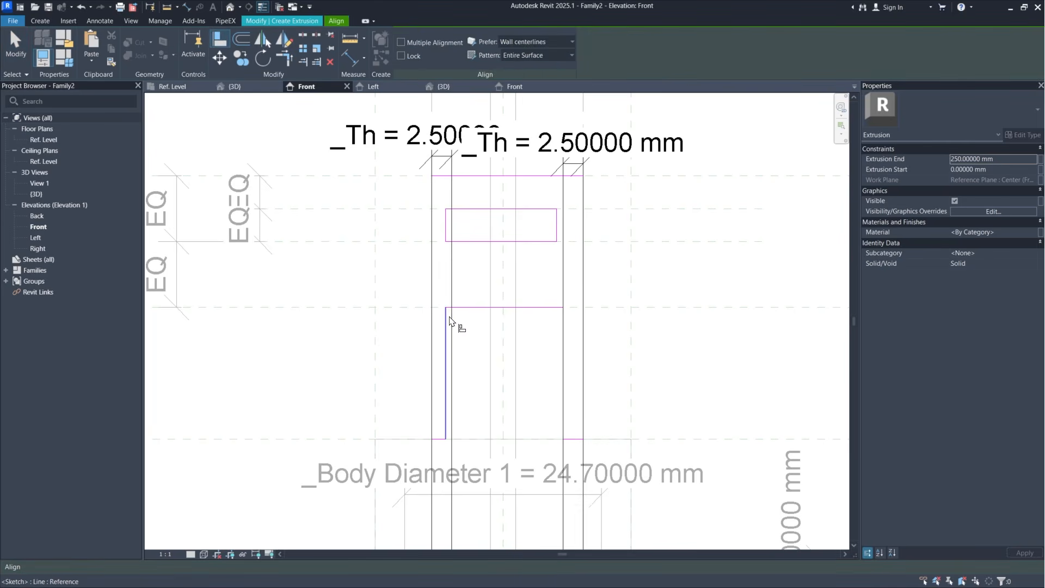
{"action": "scroll", "coordinate": [450, 357], "scroll_direction": "up", "scroll_amount": 2}
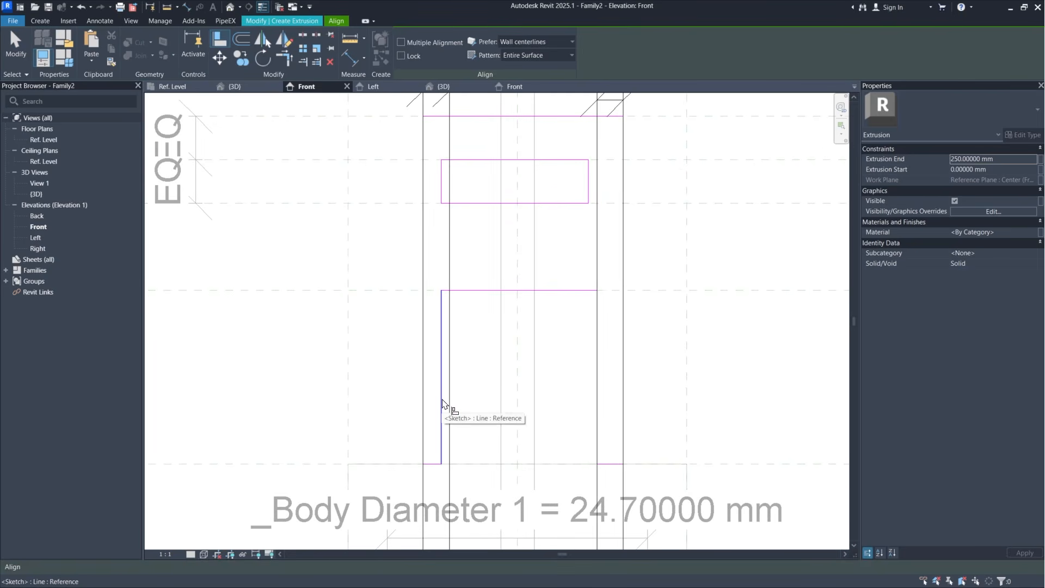
{"action": "left_click", "coordinate": [455, 474]}
{"action": "left_click", "coordinate": [442, 435]}
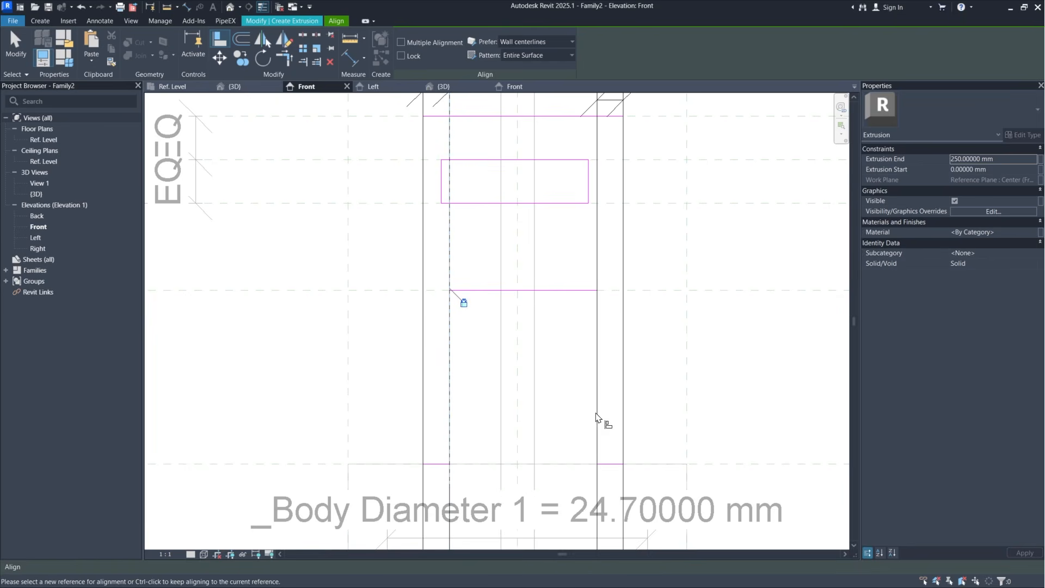
{"action": "left_click", "coordinate": [602, 448]}
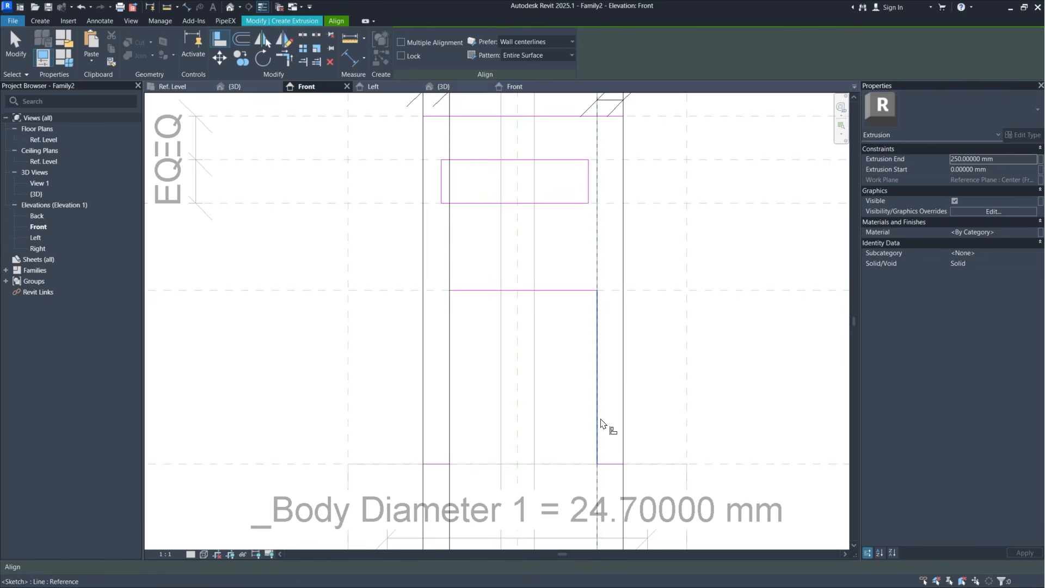
{"action": "left_click", "coordinate": [602, 424]}
Step: Align both vertical sides of the yoke's rectangular window to the _Th reference planes and lock them
{"action": "middle_click_drag", "start_coordinate": [547, 239], "coordinate": [558, 316]}
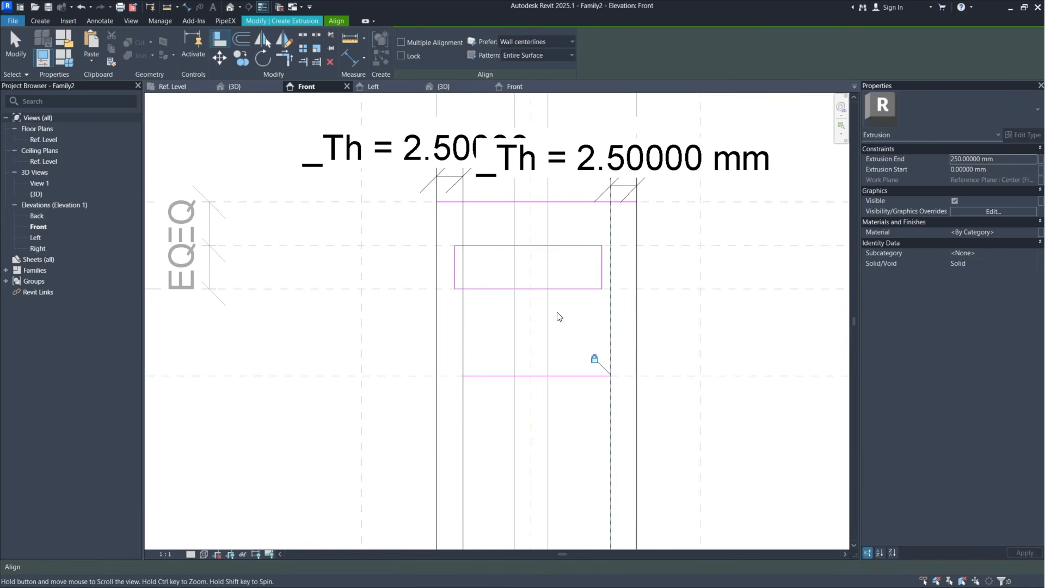
{"action": "left_click", "coordinate": [463, 262]}
{"action": "left_click", "coordinate": [455, 265]}
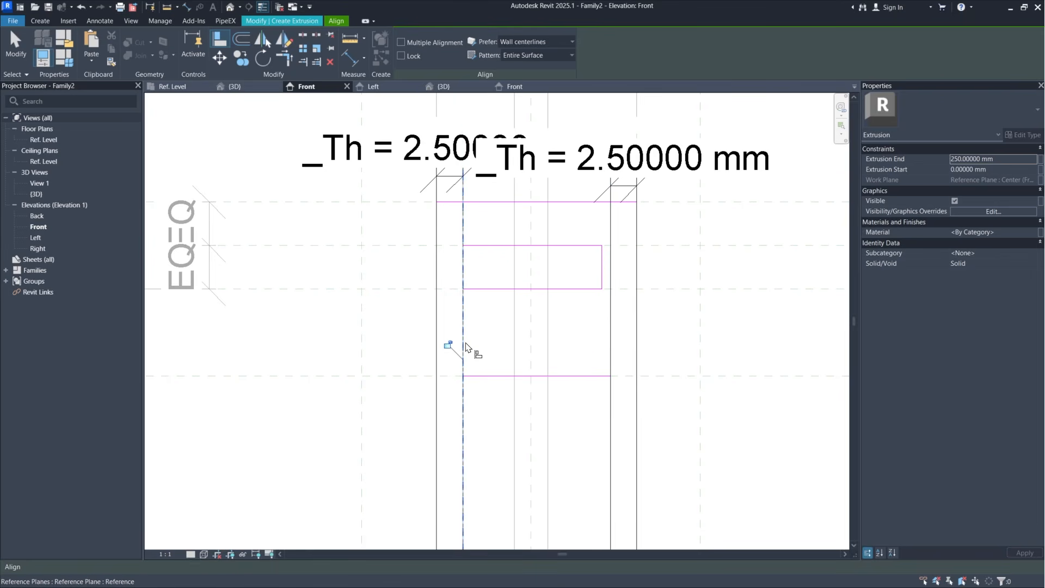
{"action": "left_click", "coordinate": [448, 345]}
{"action": "left_click", "coordinate": [612, 278]}
{"action": "left_click", "coordinate": [603, 269]}
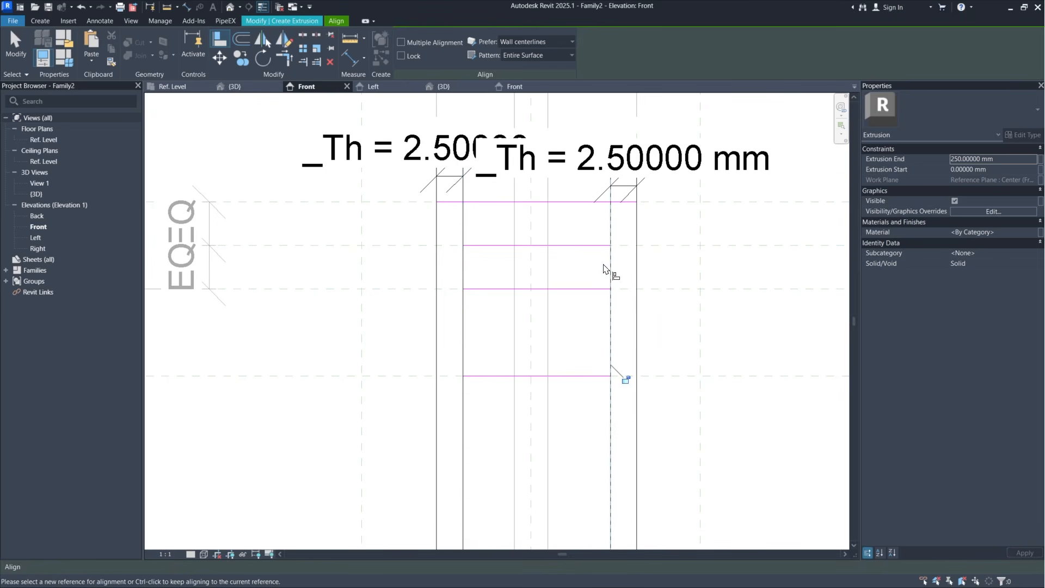
{"action": "left_click", "coordinate": [626, 380]}
Step: Finish the yoke sketch to create the extrusion, and deselect it
{"action": "scroll", "coordinate": [579, 268], "scroll_direction": "down", "scroll_amount": 3}
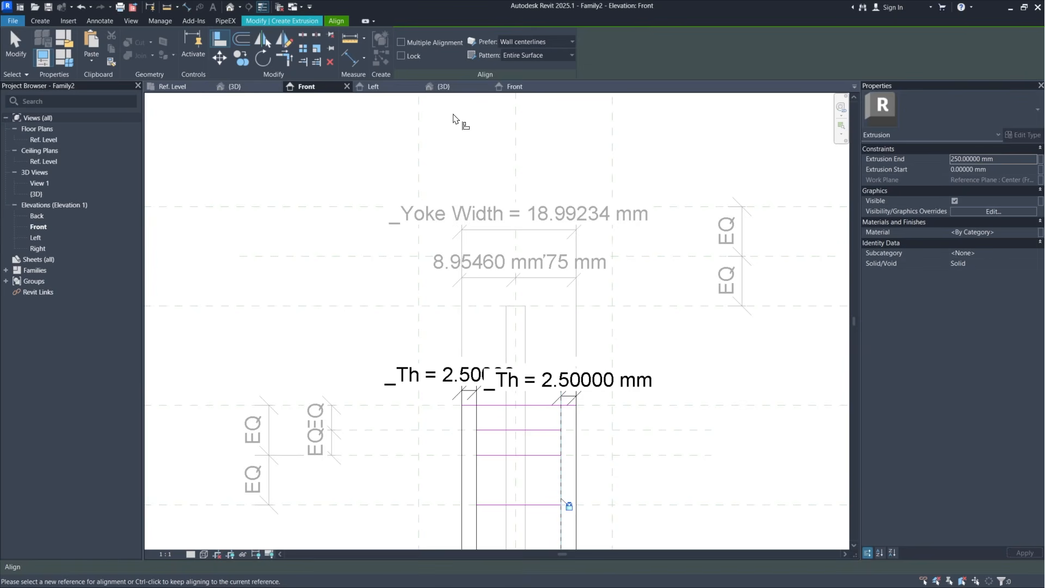
{"action": "left_click", "coordinate": [303, 19]}
{"action": "left_click", "coordinate": [406, 59]}
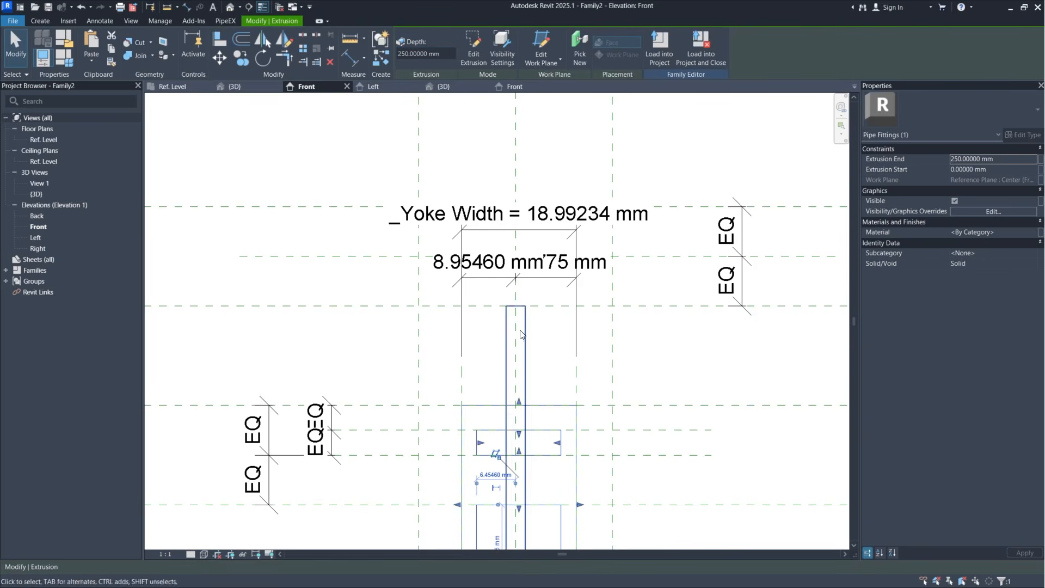
{"action": "left_click", "coordinate": [546, 350]}
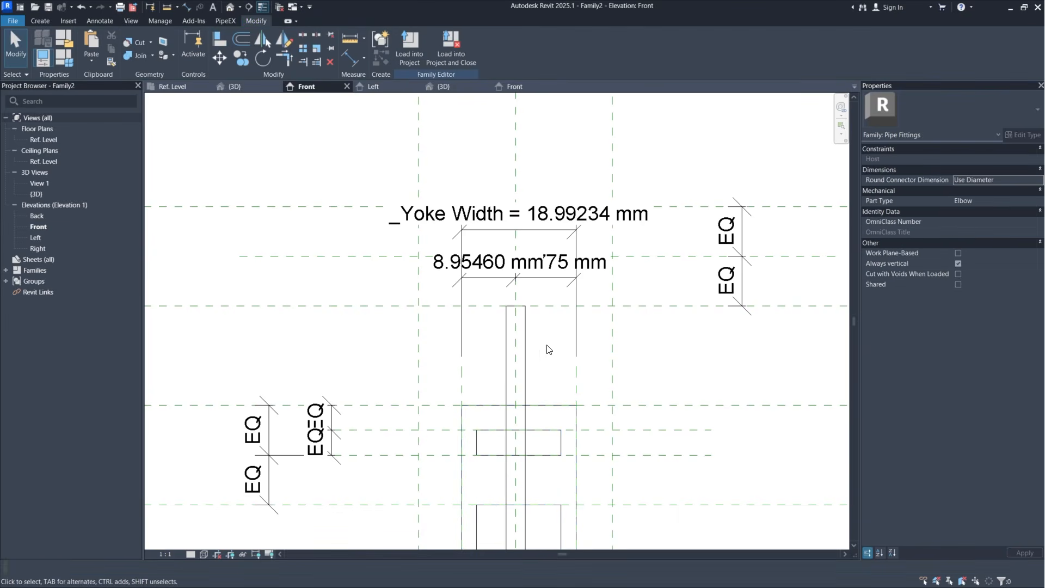
Step: Apply an equality constraint to the two-segment dimension beneath _Yoke Width so the yoke stays centred
{"action": "middle_click_drag", "start_coordinate": [534, 306], "coordinate": [577, 328]}
{"action": "left_click", "coordinate": [570, 299]}
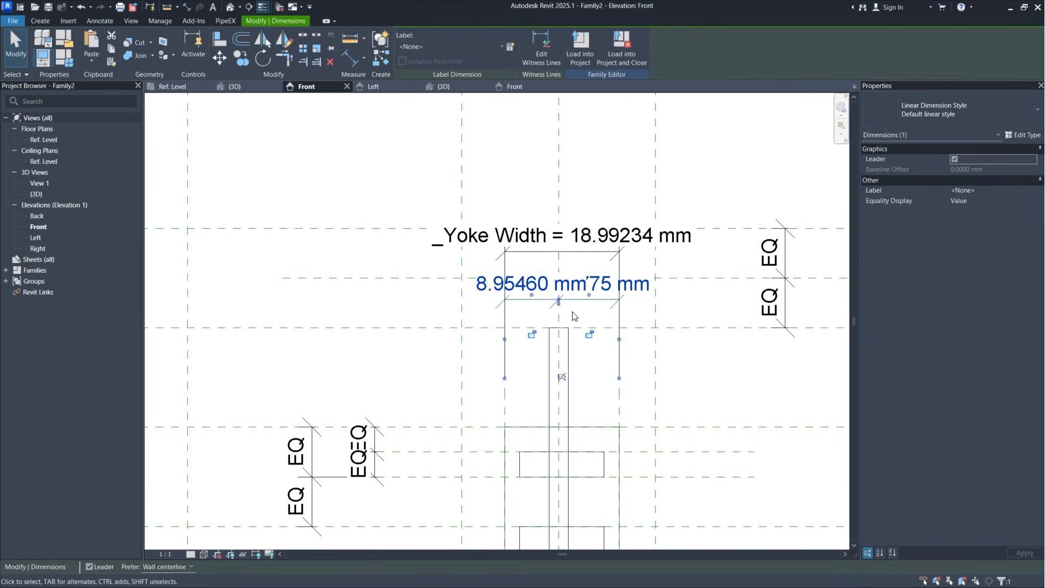
{"action": "left_click", "coordinate": [561, 378]}
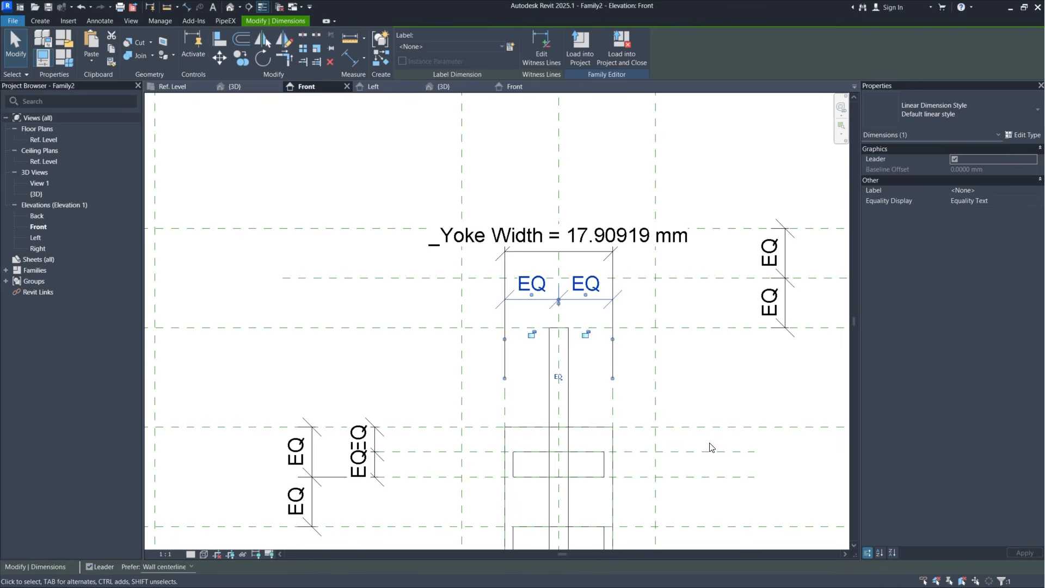
{"action": "left_click", "coordinate": [676, 385]}
Step: Reopen the yoke extrusion's sketch for editing
{"action": "middle_click_drag", "start_coordinate": [619, 448], "coordinate": [650, 299]}
{"action": "scroll", "coordinate": [634, 358], "scroll_direction": "up", "scroll_amount": 1}
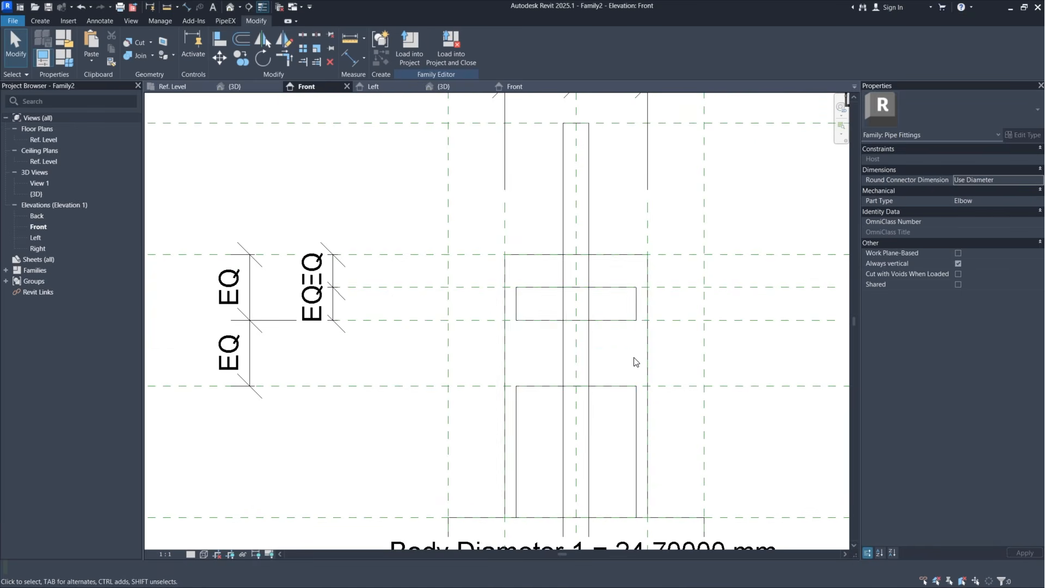
{"action": "left_click", "coordinate": [560, 296]}
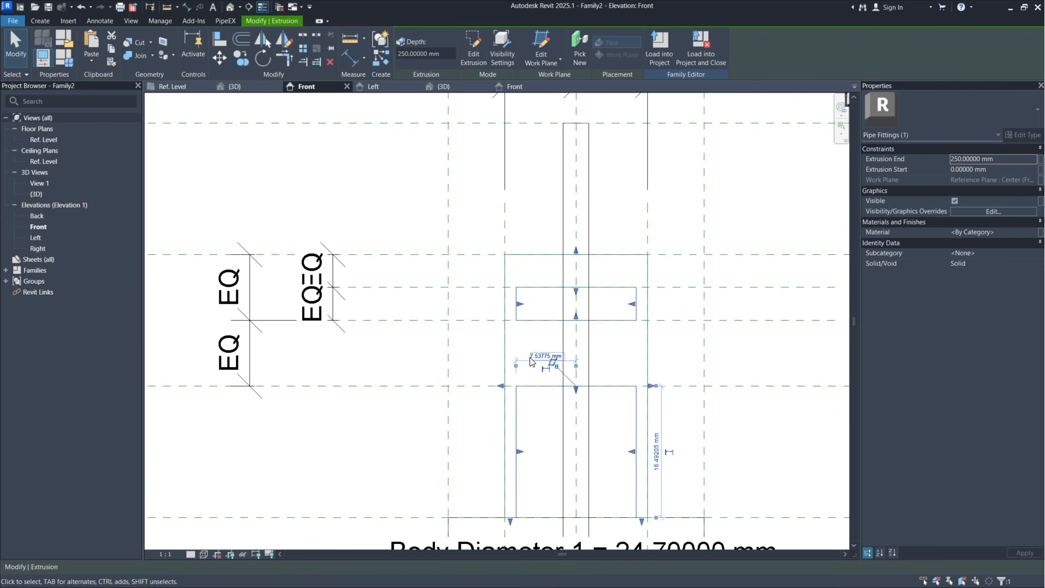
{"action": "scroll", "coordinate": [613, 352], "scroll_direction": "up", "scroll_amount": 2}
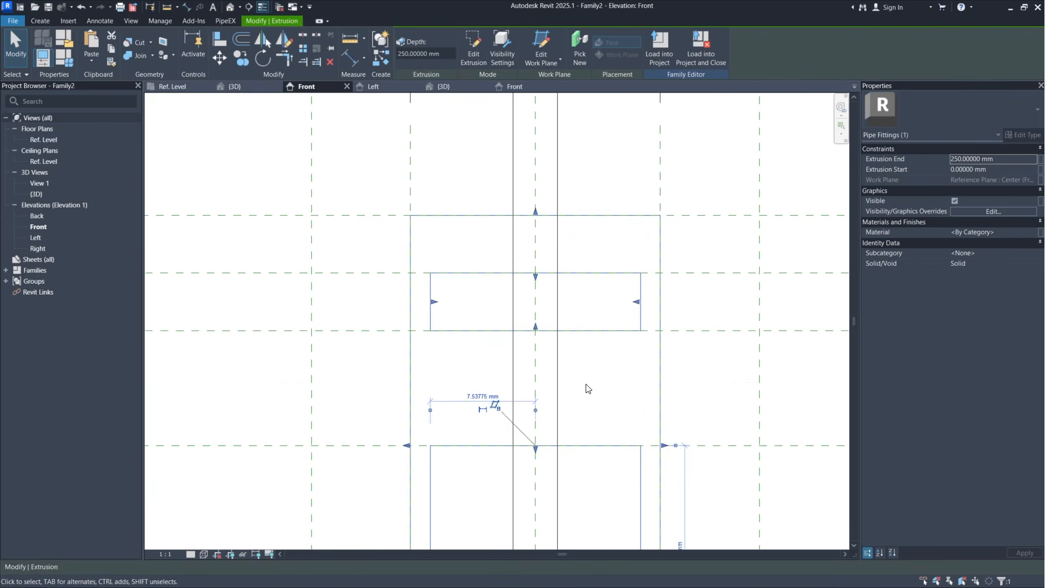
{"action": "middle_click_drag", "start_coordinate": [588, 389], "coordinate": [542, 317]}
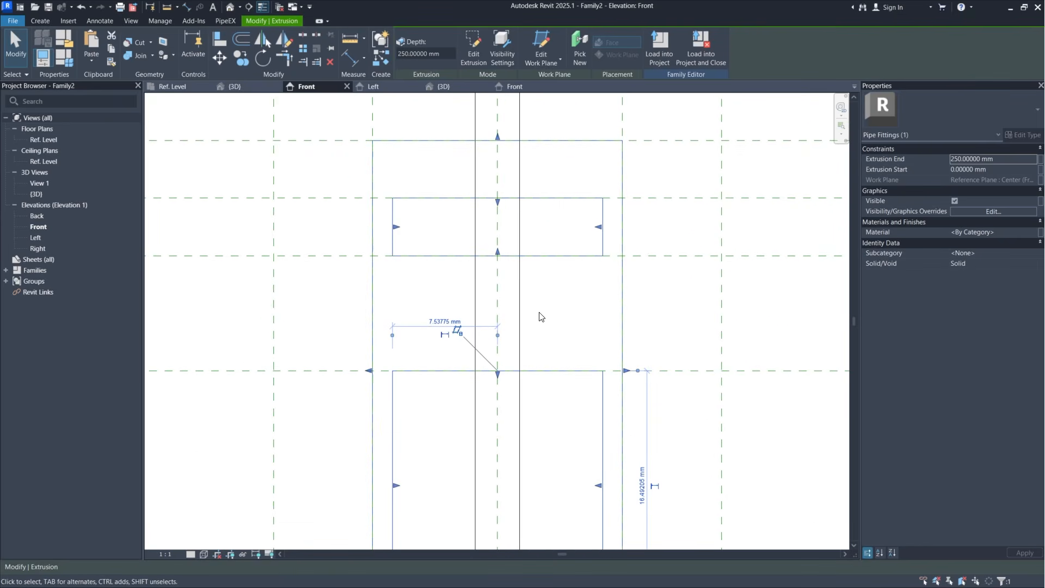
{"action": "left_click", "coordinate": [473, 57]}
{"action": "middle_click_drag", "start_coordinate": [521, 226], "coordinate": [535, 303]}
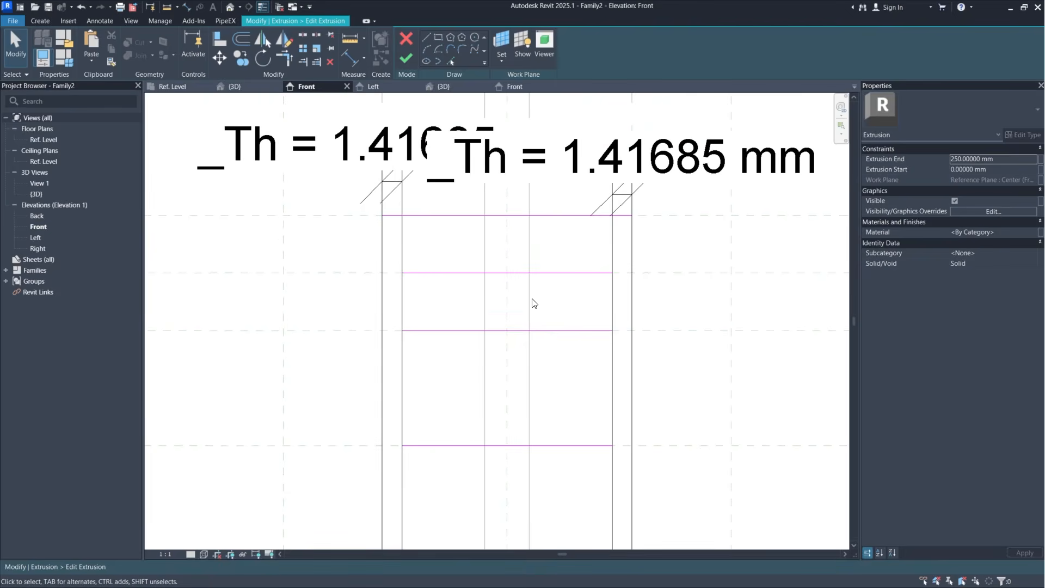
{"action": "scroll", "coordinate": [537, 294], "scroll_direction": "down", "scroll_amount": 1}
{"action": "middle_click_drag", "start_coordinate": [558, 256], "coordinate": [567, 280]}
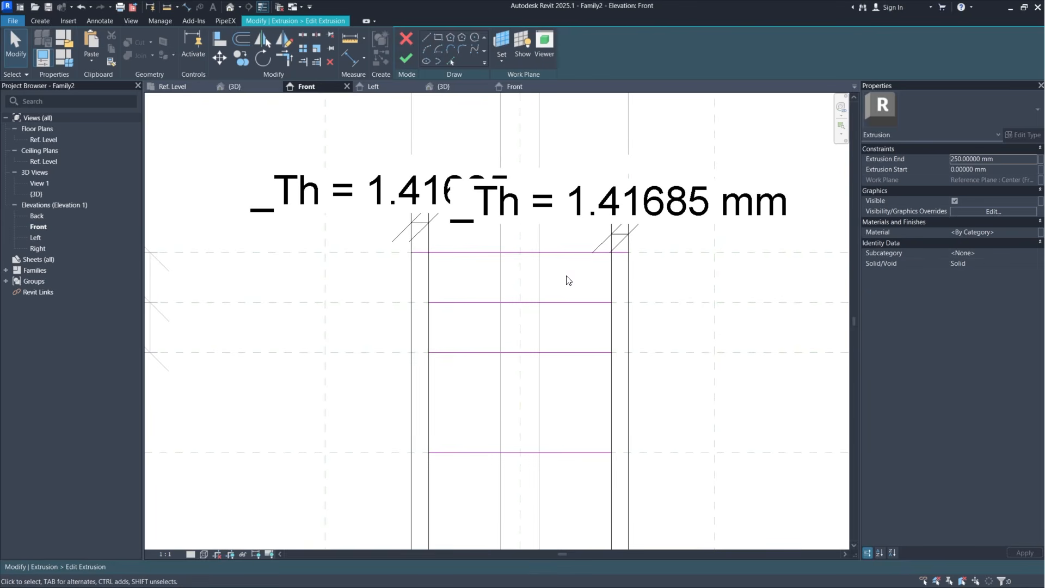
{"action": "scroll", "coordinate": [568, 280], "scroll_direction": "down", "scroll_amount": 1}
{"action": "scroll", "coordinate": [568, 280], "scroll_direction": "up", "scroll_amount": 1}
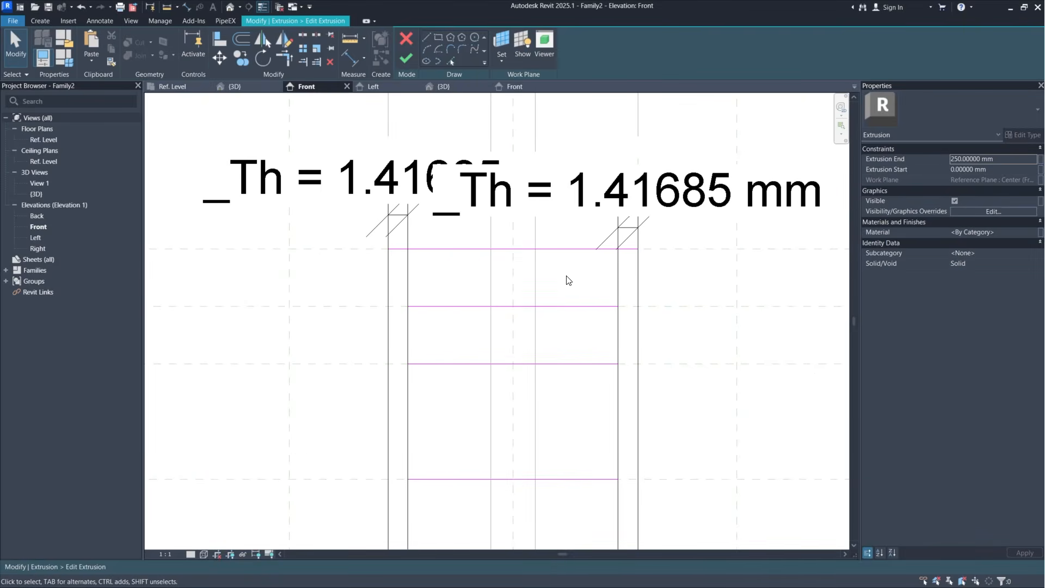
{"action": "scroll", "coordinate": [435, 275], "scroll_direction": "down", "scroll_amount": 5}
{"action": "mouse_move", "coordinate": [539, 386]}
{"action": "middle_mouse_down"}
{"action": "mouse_move", "coordinate": [598, 221]}
{"action": "mouse_move", "coordinate": [591, 422]}
{"action": "middle_mouse_up"}
{"action": "scroll", "coordinate": [522, 284], "scroll_direction": "up", "scroll_amount": 1}
{"action": "scroll", "coordinate": [521, 284], "scroll_direction": "up", "scroll_amount": 1}
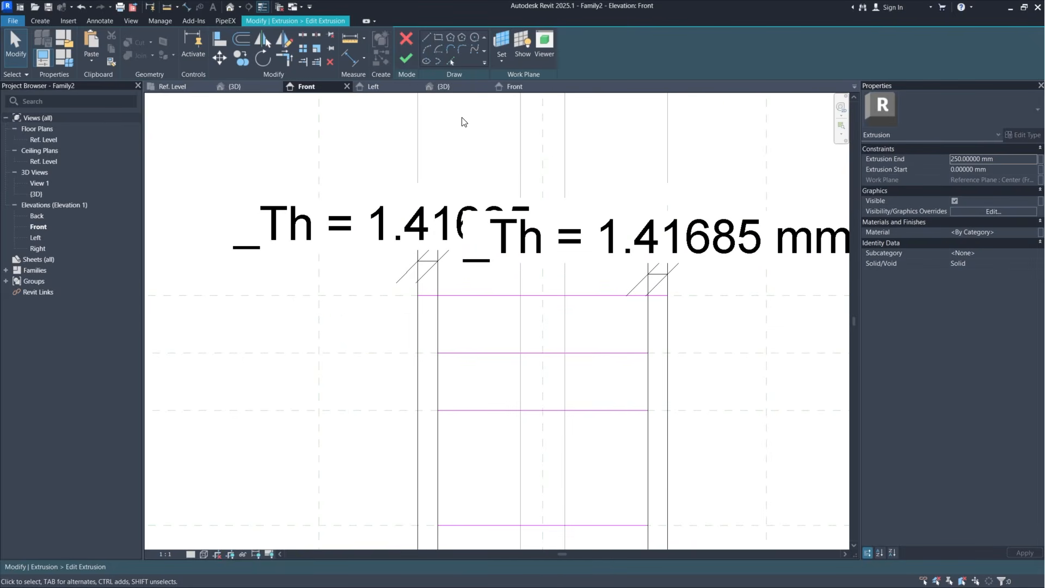
Step: Fillet the yoke window's two upper corners, about 2.9 mm radius on the left and 2.6 mm on the right
{"action": "left_click", "coordinate": [466, 50]}
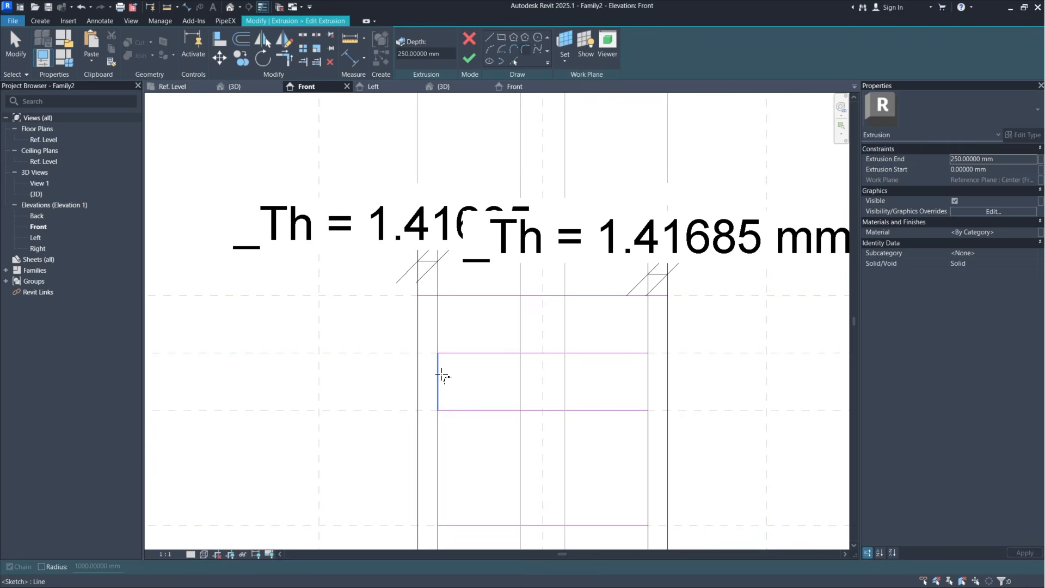
{"action": "left_click", "coordinate": [460, 352]}
{"action": "left_click", "coordinate": [438, 374]}
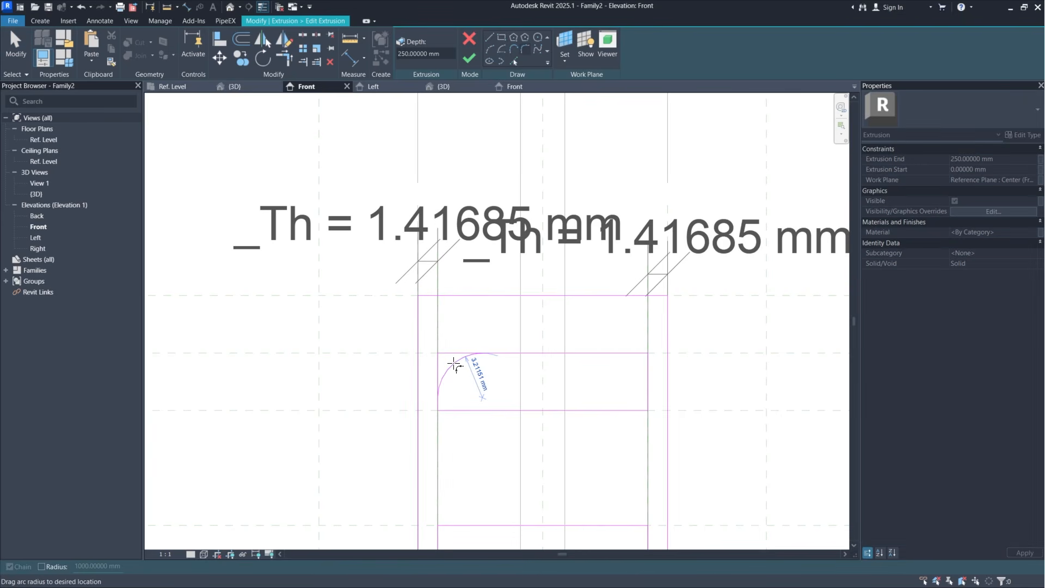
{"action": "left_click", "coordinate": [451, 366]}
{"action": "left_click", "coordinate": [616, 353]}
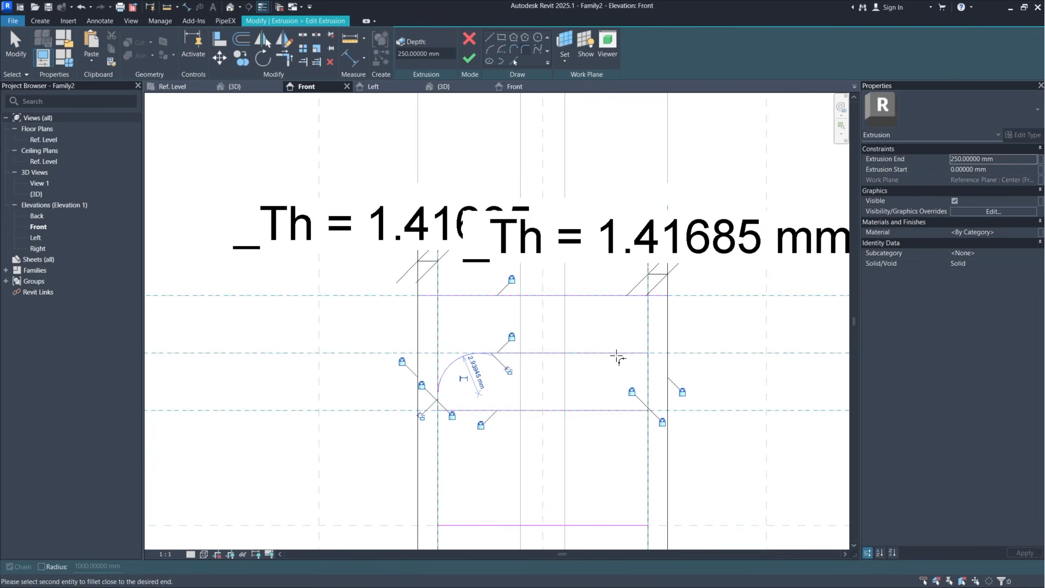
{"action": "left_click", "coordinate": [641, 374]}
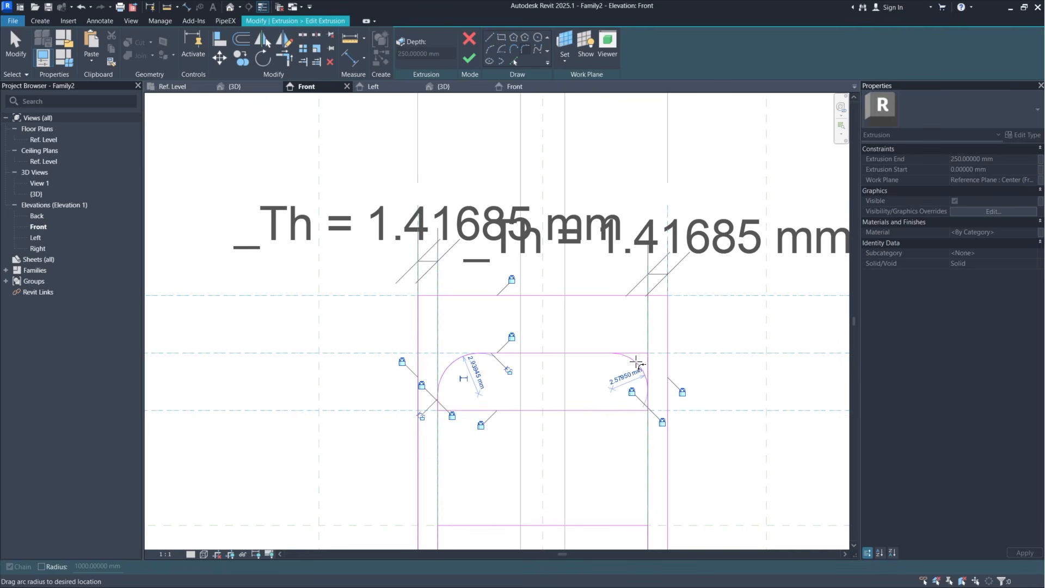
{"action": "left_click", "coordinate": [636, 364]}
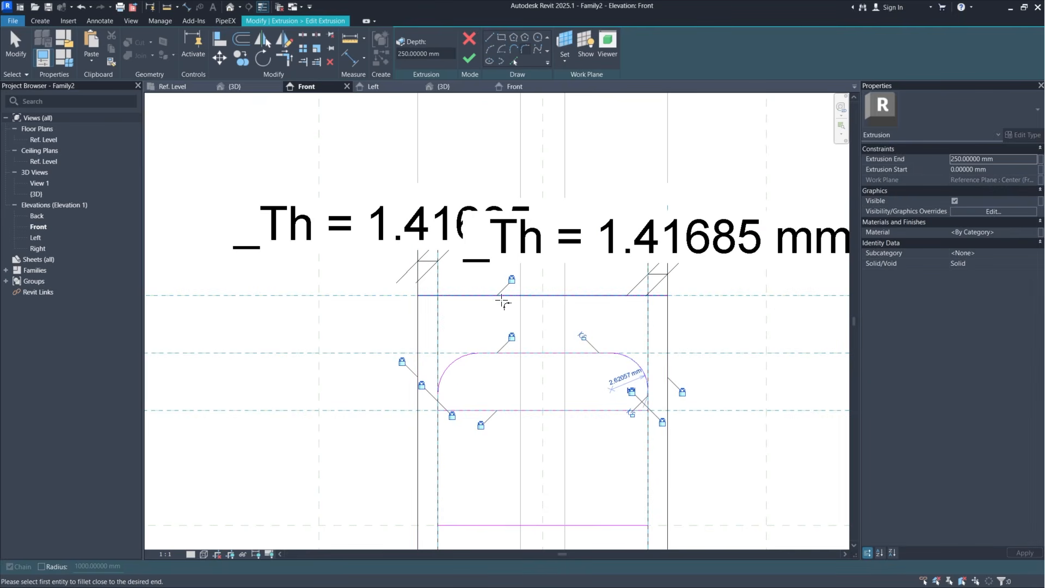
Step: Fillet the yoke's two outer upper corners, about 5 mm radius on the left and 5.5 mm on the right
{"action": "left_click", "coordinate": [444, 296]}
{"action": "left_click", "coordinate": [420, 308]}
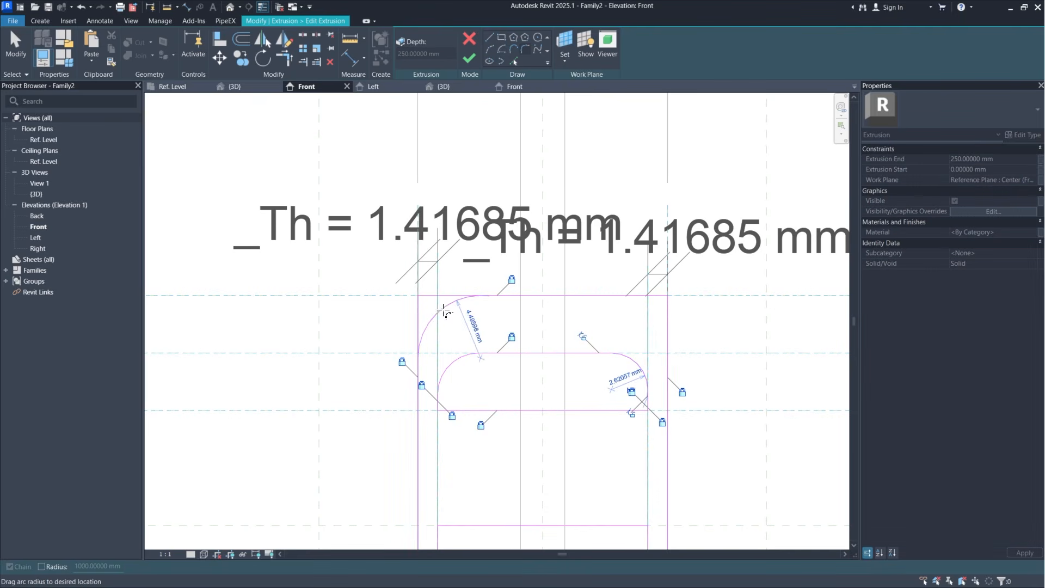
{"action": "left_click", "coordinate": [442, 312]}
{"action": "left_click", "coordinate": [579, 296]}
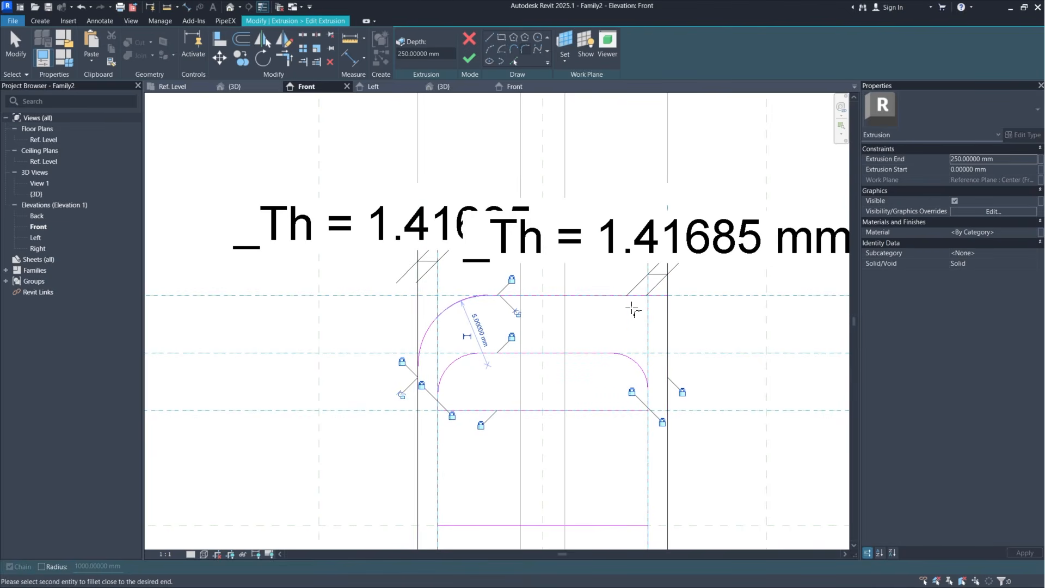
{"action": "left_click", "coordinate": [668, 333]}
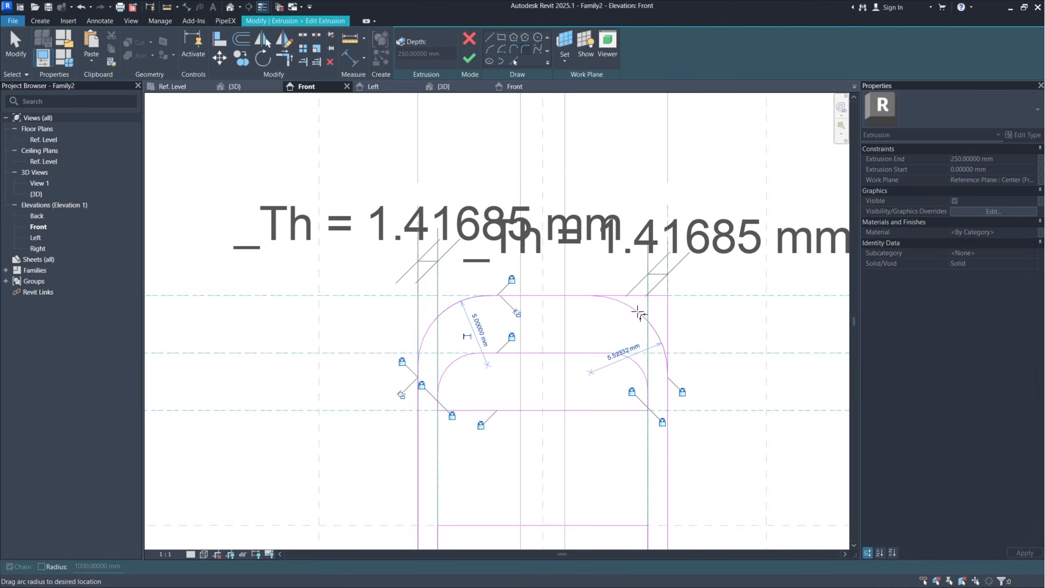
Step: Make the temporary radius dimensions of all four yoke fillet arcs permanent
{"action": "left_click", "coordinate": [623, 356]}
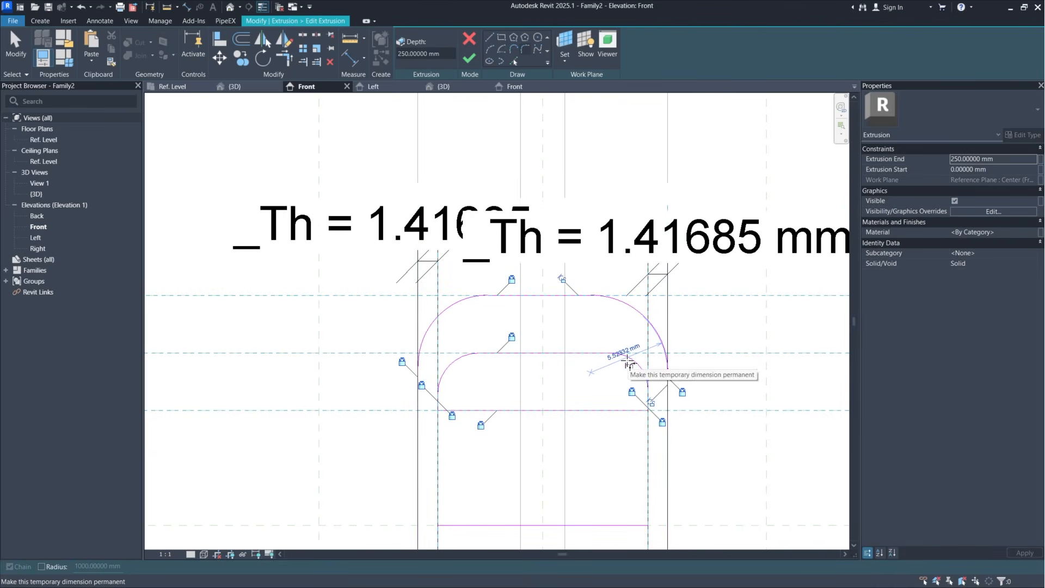
{"action": "key", "text": "Escape"}
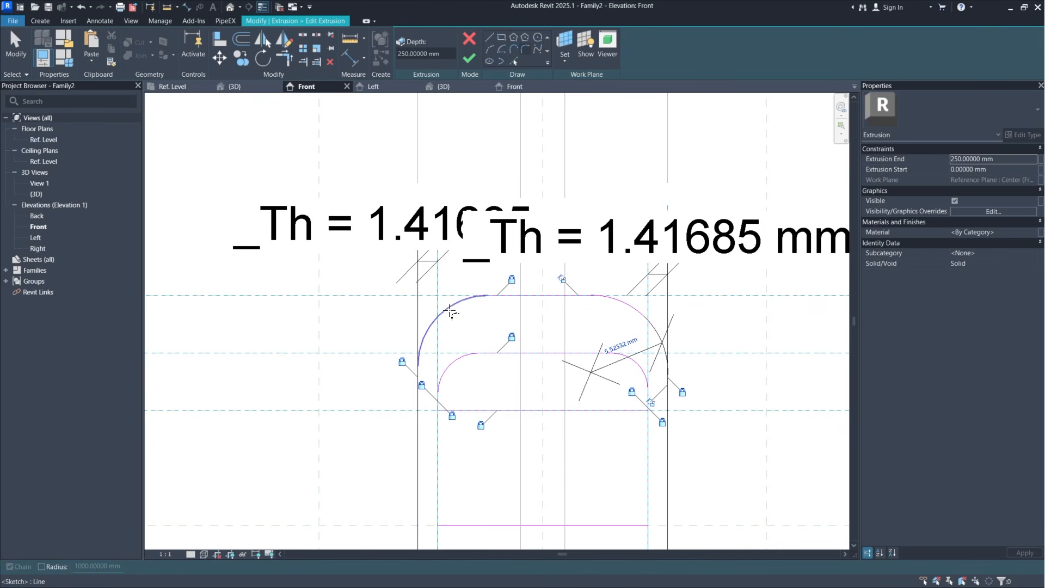
{"action": "left_click", "coordinate": [442, 308]}
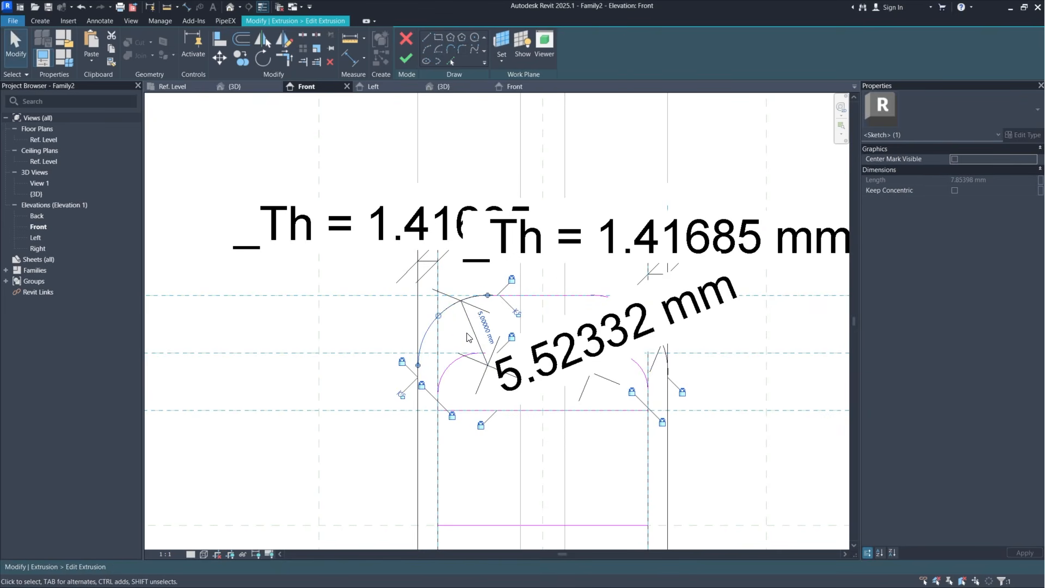
{"action": "left_click", "coordinate": [450, 372]}
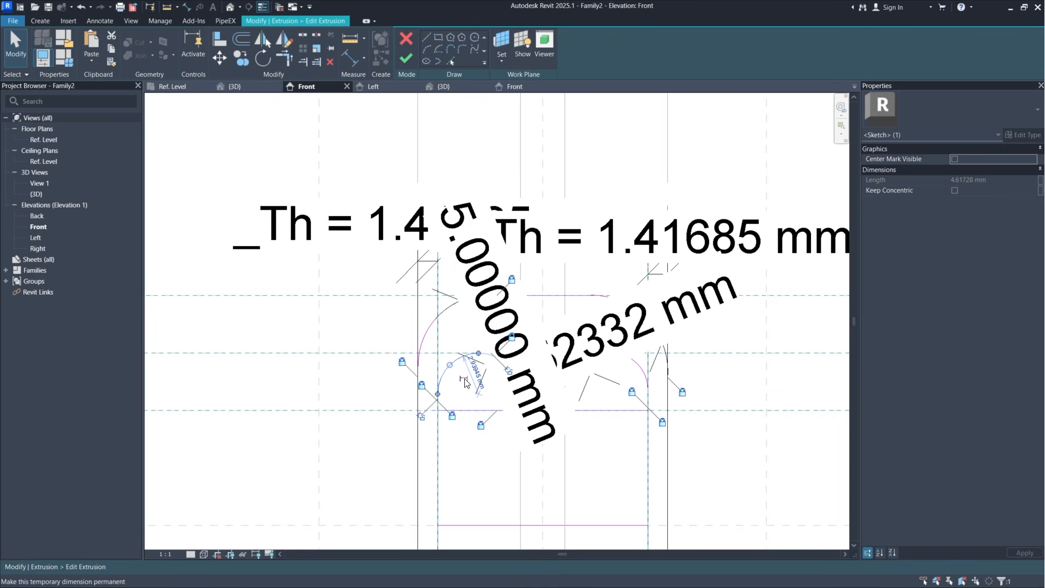
{"action": "left_click", "coordinate": [464, 378]}
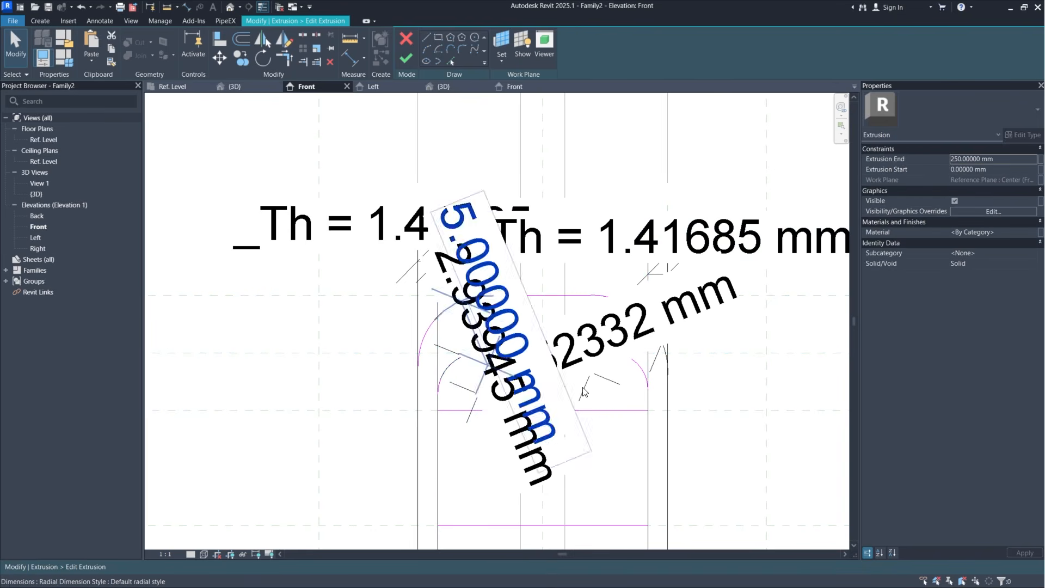
{"action": "left_click", "coordinate": [636, 377]}
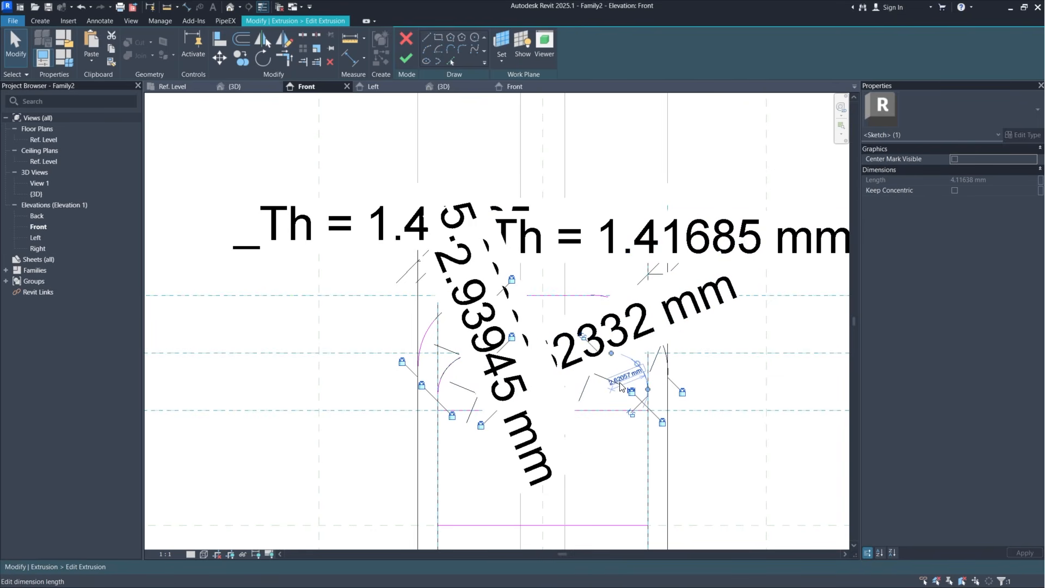
{"action": "scroll", "coordinate": [626, 397], "scroll_direction": "up", "scroll_amount": 3}
{"action": "left_click", "coordinate": [635, 375]}
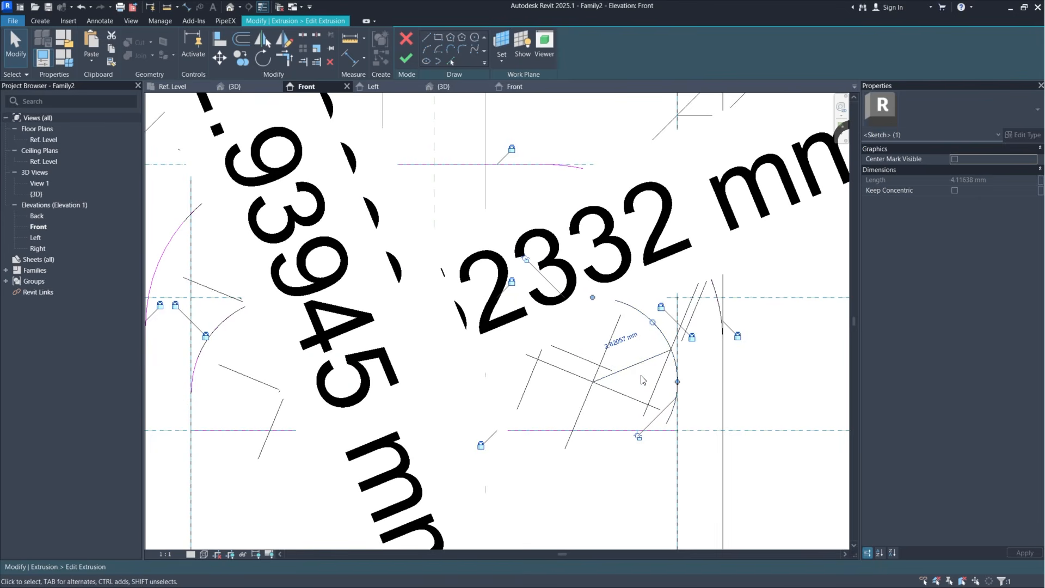
Step: Label both yoke window fillet radii with a new instance family parameter named _Yoke Inner Radius
{"action": "left_click", "coordinate": [589, 481]}
{"action": "scroll", "coordinate": [589, 468], "scroll_direction": "down", "scroll_amount": 3}
{"action": "left_click", "coordinate": [602, 413]}
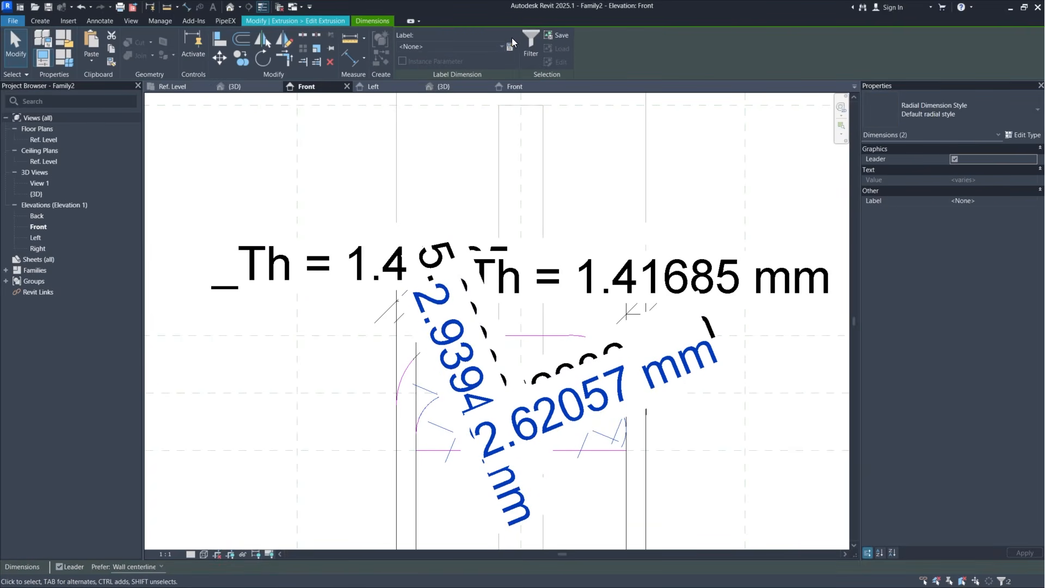
{"action": "left_click", "coordinate": [509, 47]}
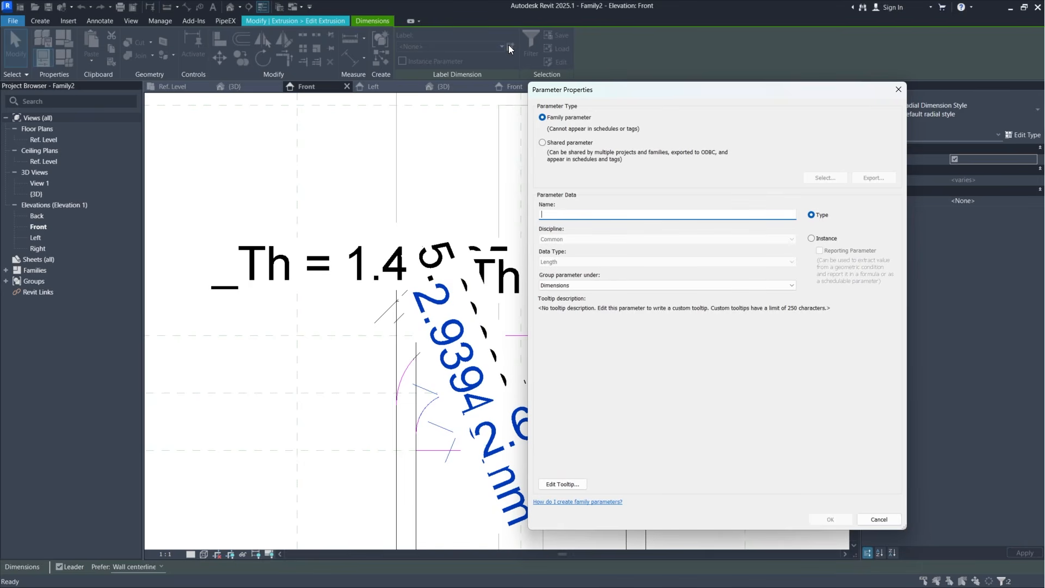
{"action": "type", "text": "_Yoke Inner Radius"}
{"action": "left_click", "coordinate": [812, 237]}
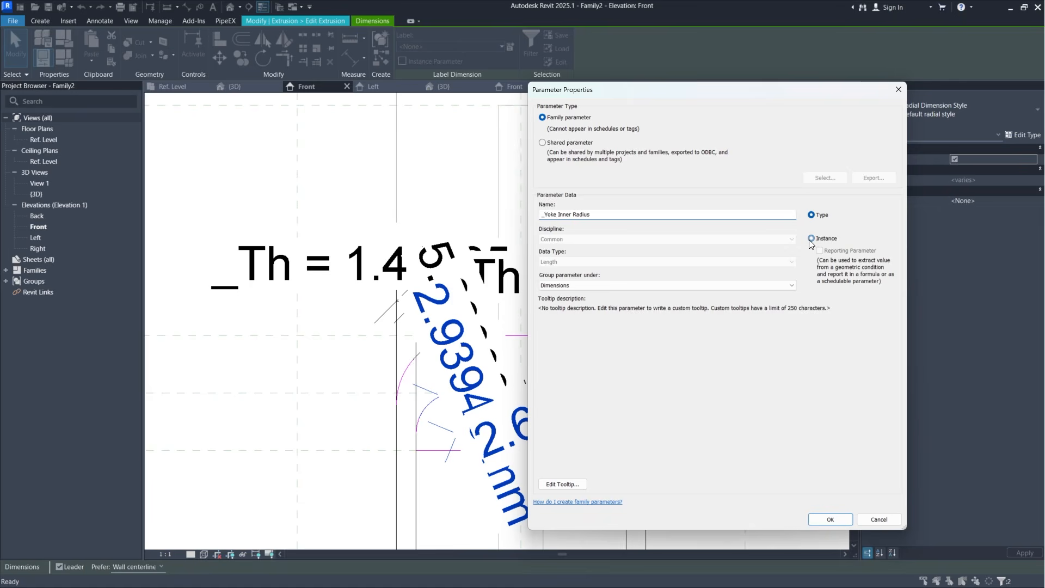
{"action": "left_click", "coordinate": [828, 519]}
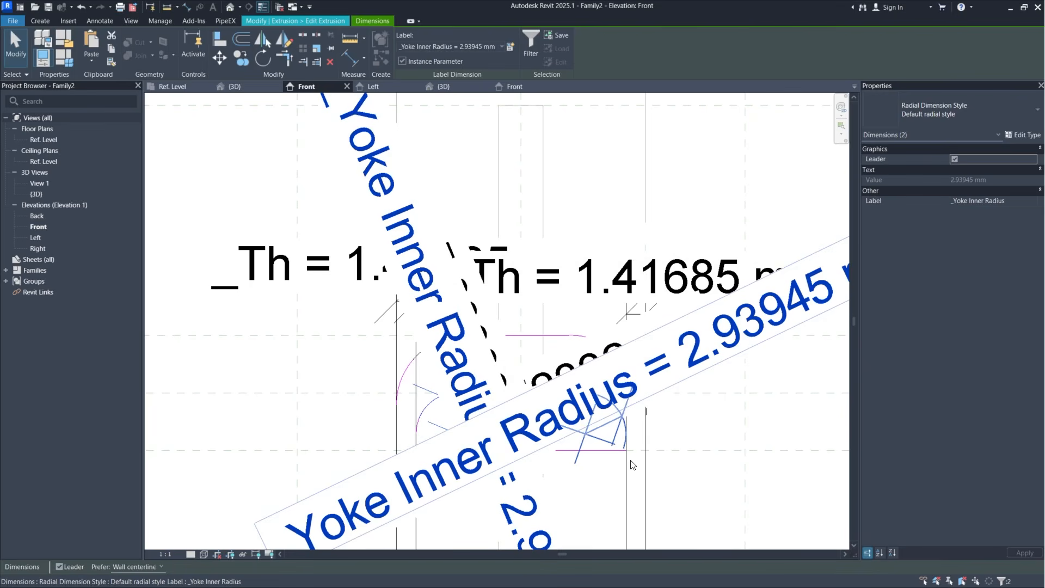
{"action": "left_click", "coordinate": [702, 484]}
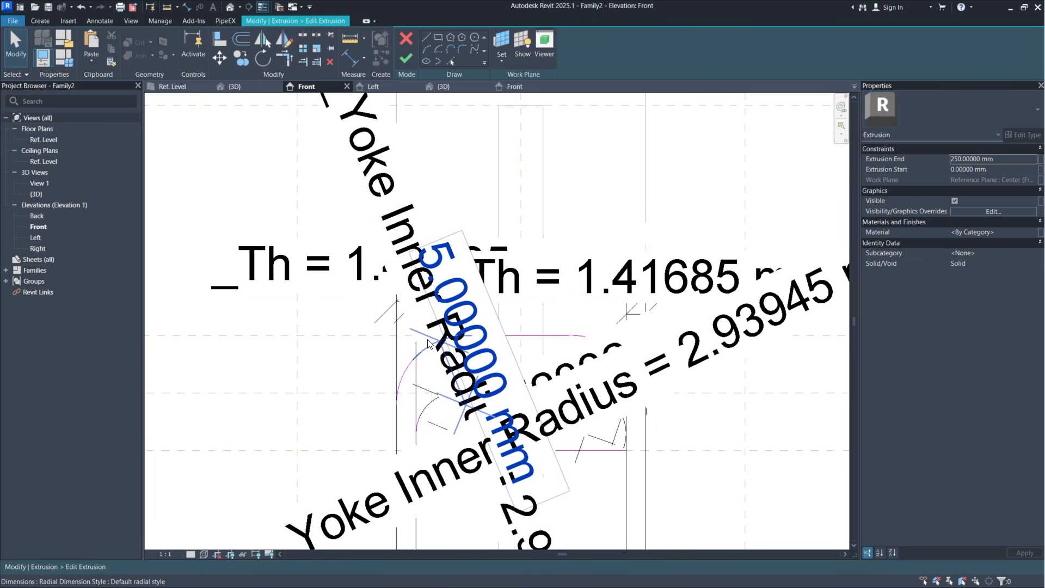
Step: Label both outer yoke fillet radii with a new instance family parameter named _Yoke Outer Radius, and finish the yoke sketch
{"action": "left_click_drag", "start_coordinate": [428, 342], "coordinate": [624, 333]}
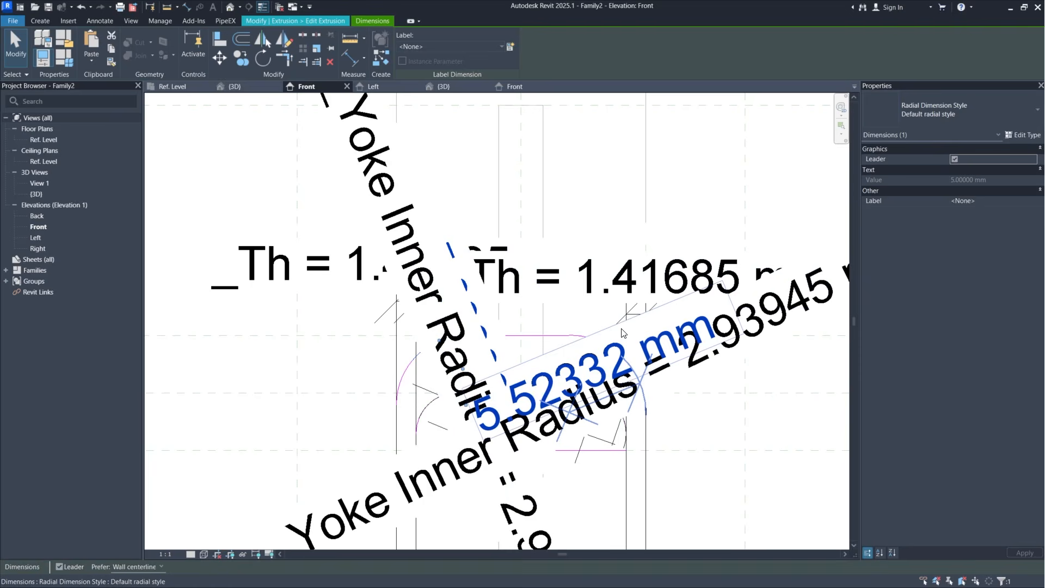
{"action": "left_click", "coordinate": [596, 357], "text": "ctrl"}
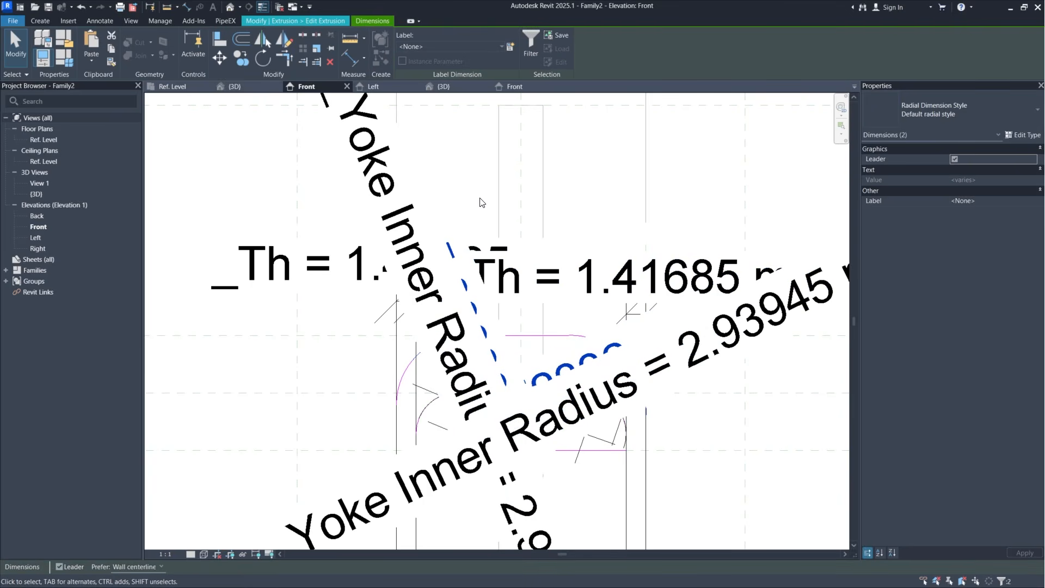
{"action": "left_click", "coordinate": [510, 47]}
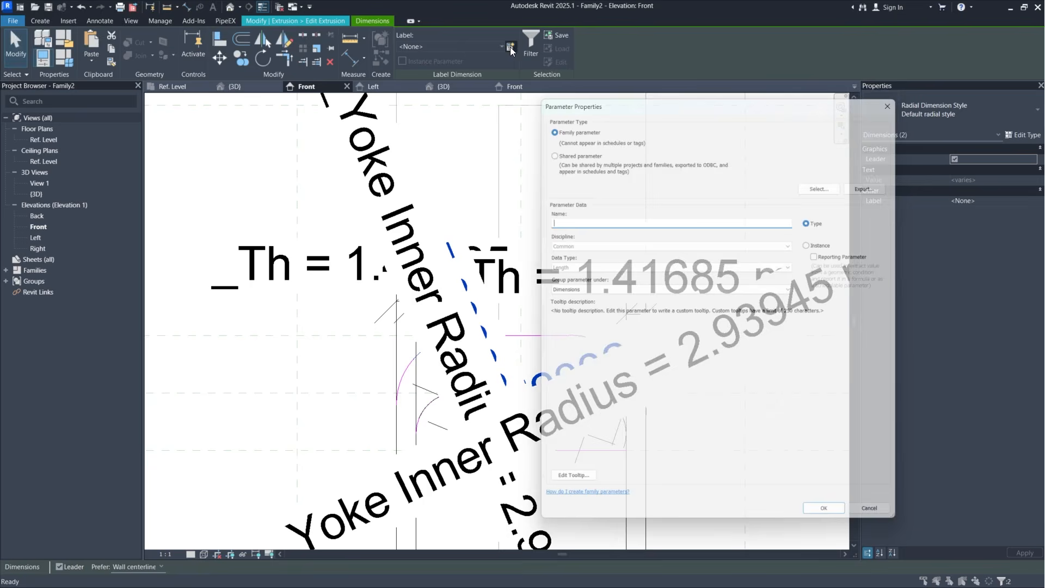
{"action": "type", "text": "_Yoke Outer Radius"}
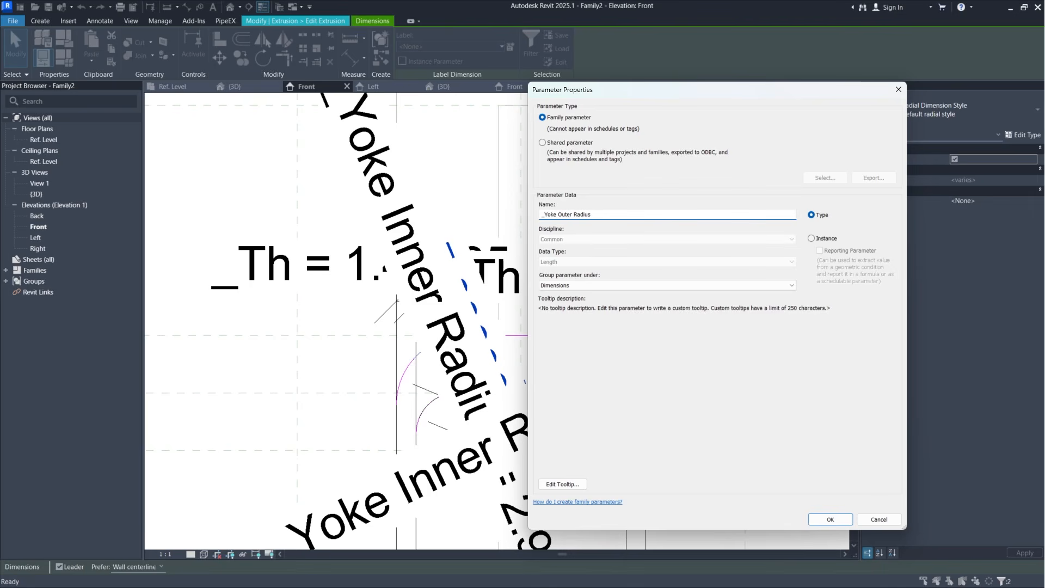
{"action": "left_click", "coordinate": [811, 239]}
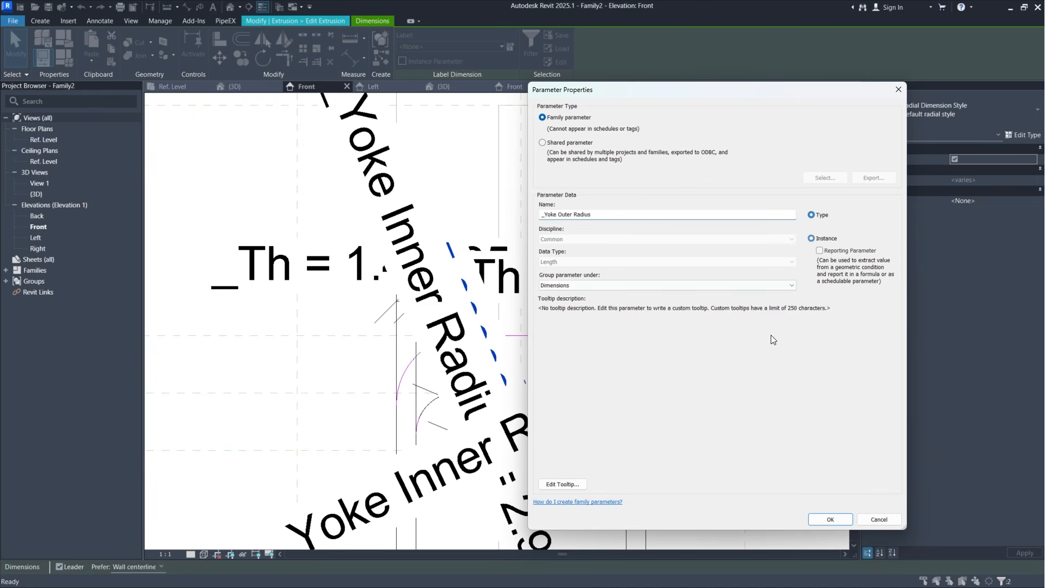
{"action": "left_click", "coordinate": [830, 519]}
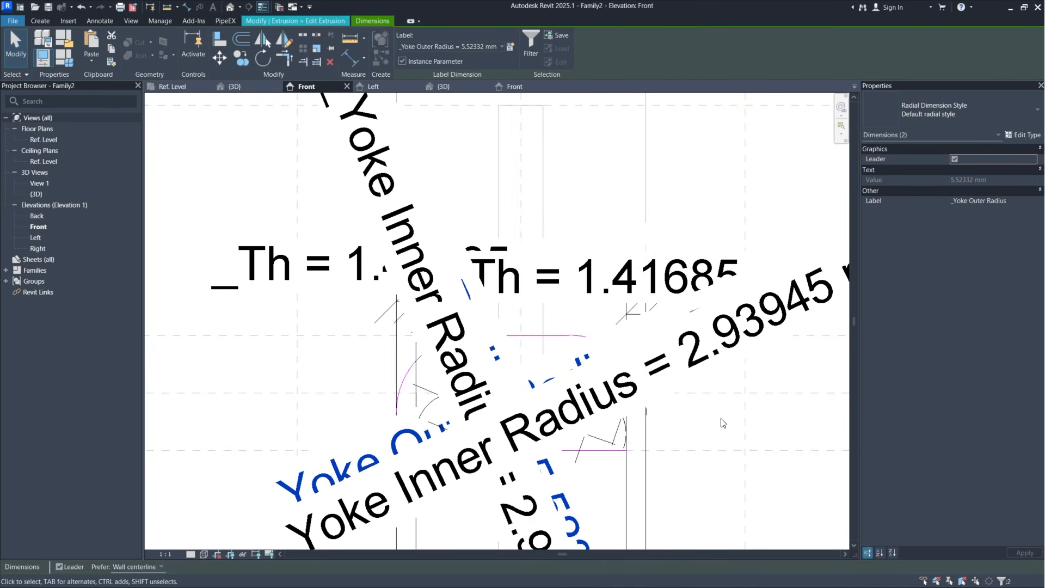
{"action": "left_click", "coordinate": [721, 423]}
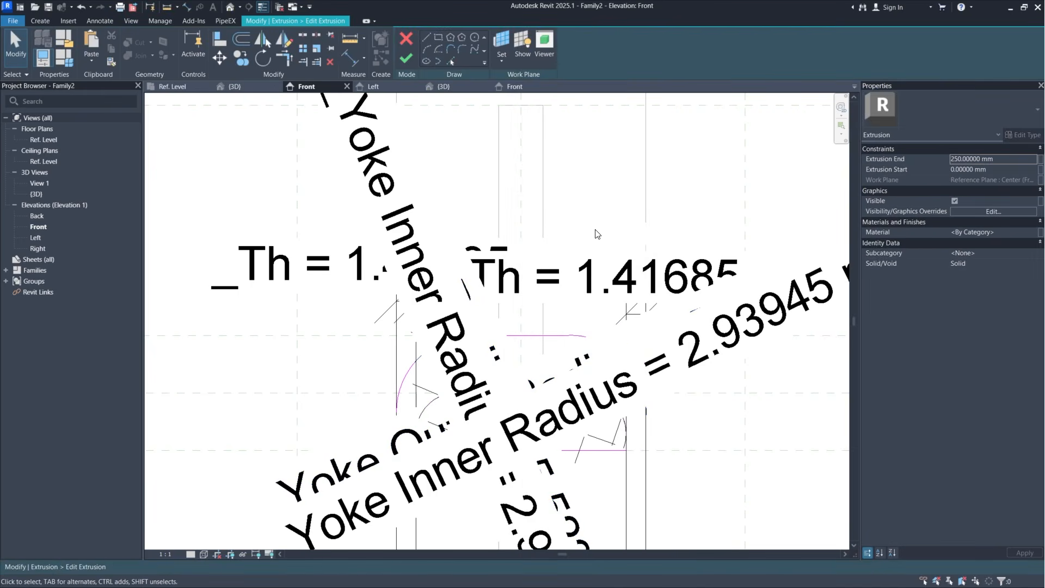
{"action": "left_click", "coordinate": [405, 58]}
{"action": "scroll", "coordinate": [505, 175], "scroll_direction": "down", "scroll_amount": 3}
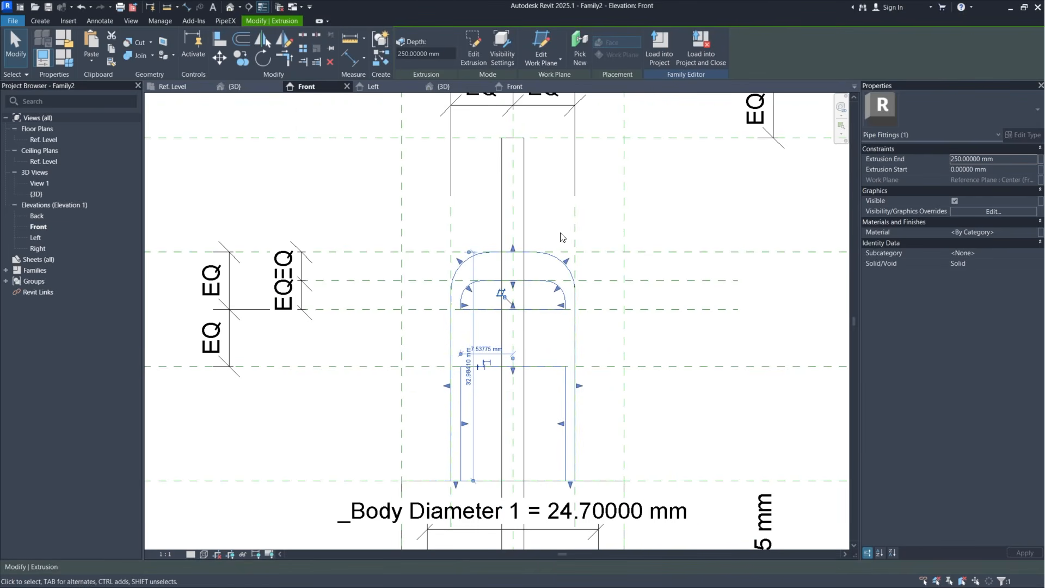
Step: In the family types, set the _Yoke Width formula to _Bonnet Width * 0.7
{"action": "left_click", "coordinate": [64, 56]}
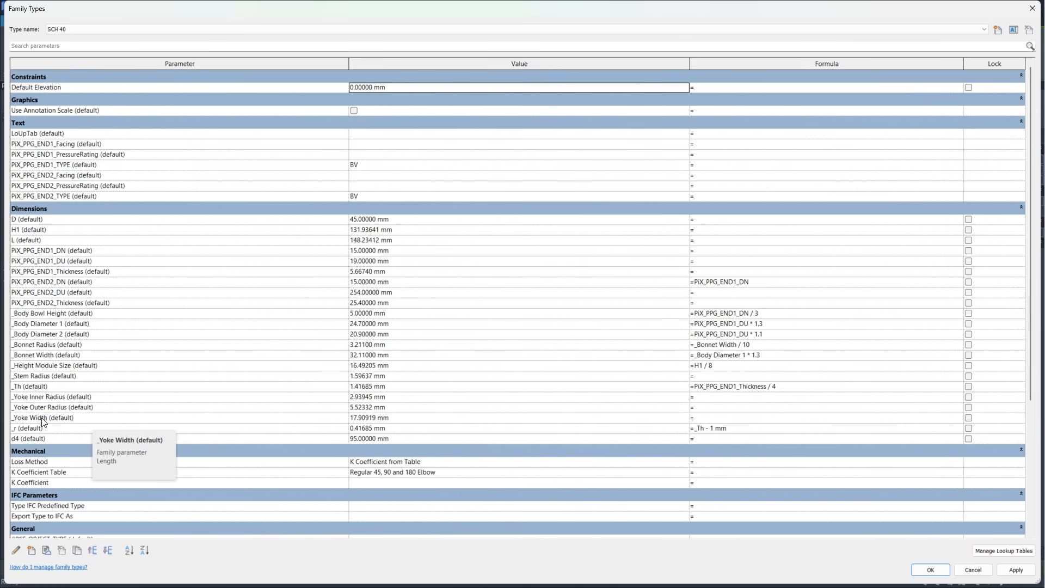
{"action": "left_click", "coordinate": [45, 357]}
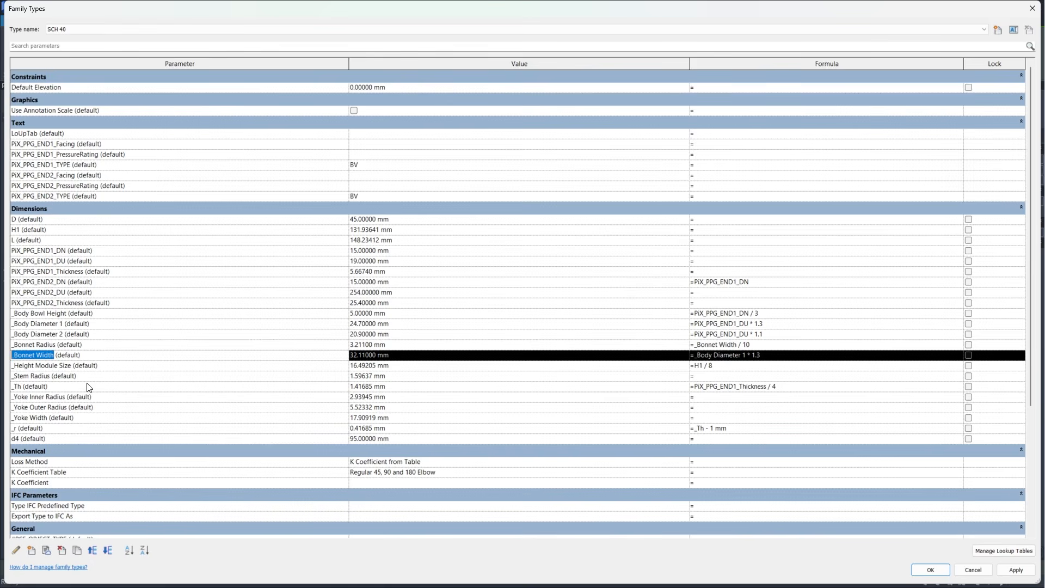
{"action": "left_click", "coordinate": [738, 420]}
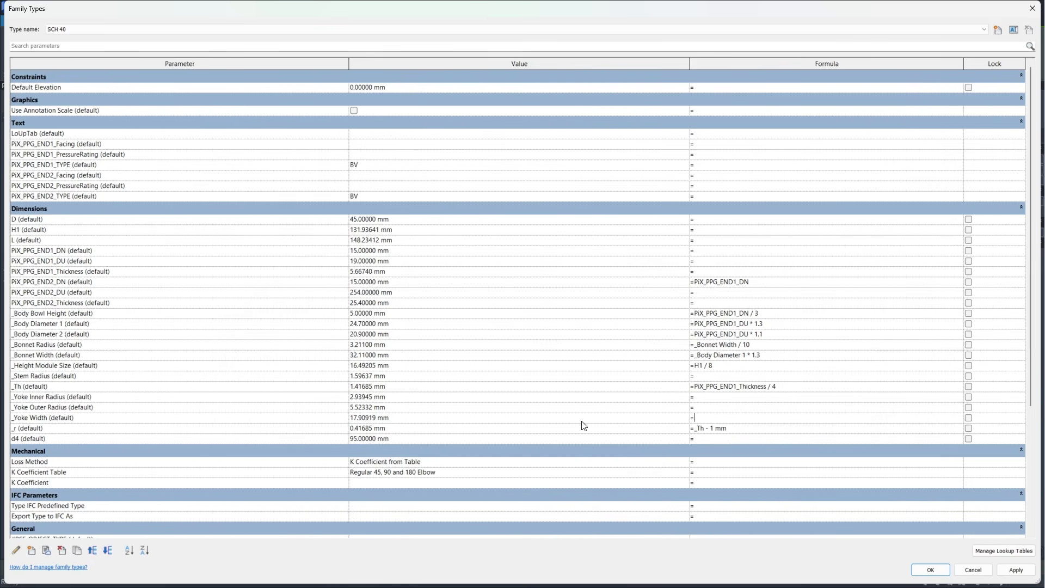
{"action": "type", "text": "_Bonnet Width"}
{"action": "left_click", "coordinate": [853, 408]}
Step: Set the _Yoke Outer Radius formula to _Yoke Width / 3.2
{"action": "left_click", "coordinate": [45, 417]}
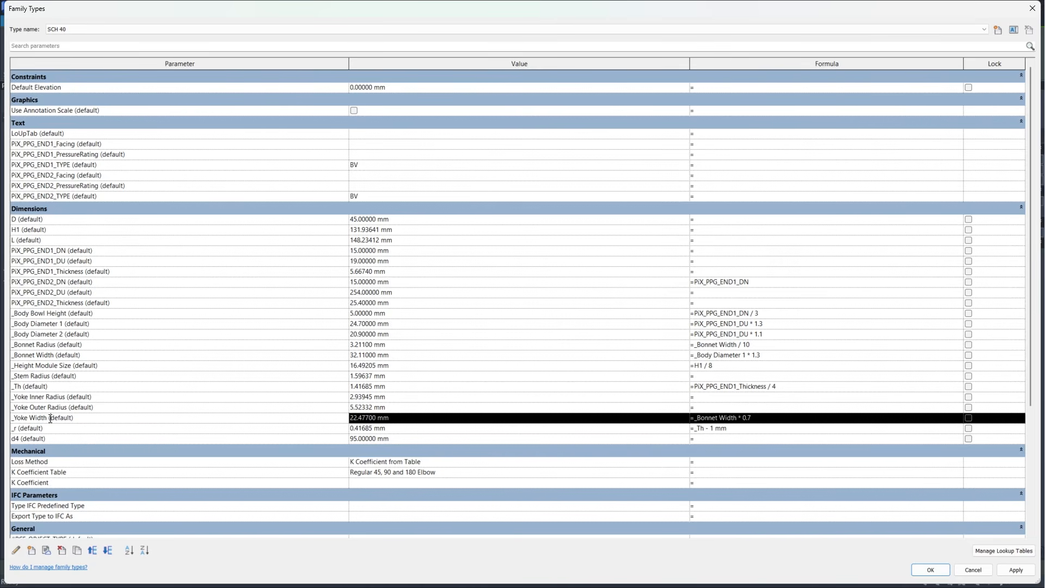
{"action": "left_click_drag", "start_coordinate": [50, 418], "coordinate": [11, 417]}
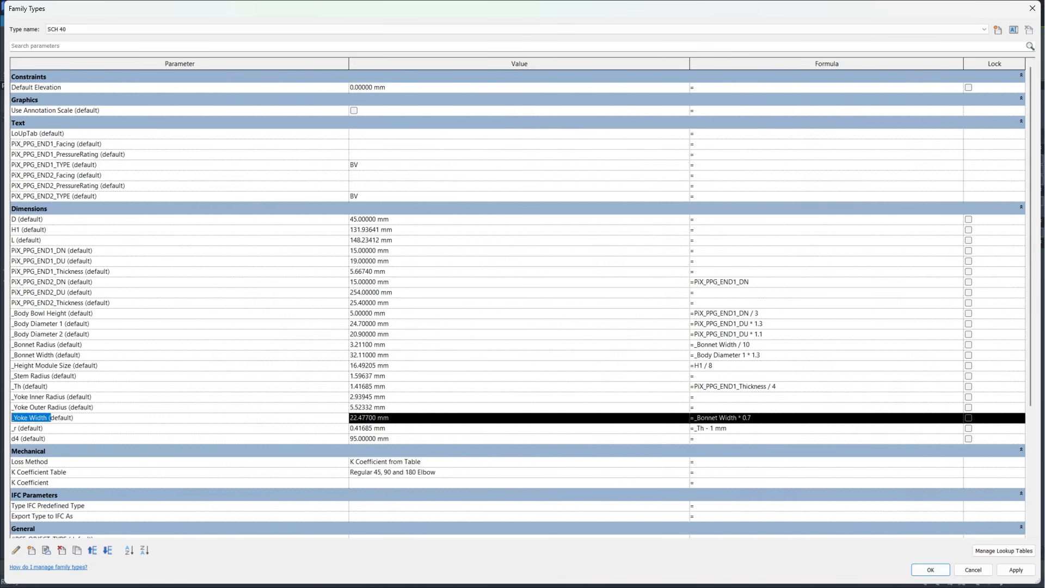
{"action": "left_click", "coordinate": [37, 418]}
{"action": "left_click_drag", "start_coordinate": [48, 418], "coordinate": [12, 418]}
{"action": "key", "text": "ctrl+c"}
{"action": "left_click", "coordinate": [792, 409]}
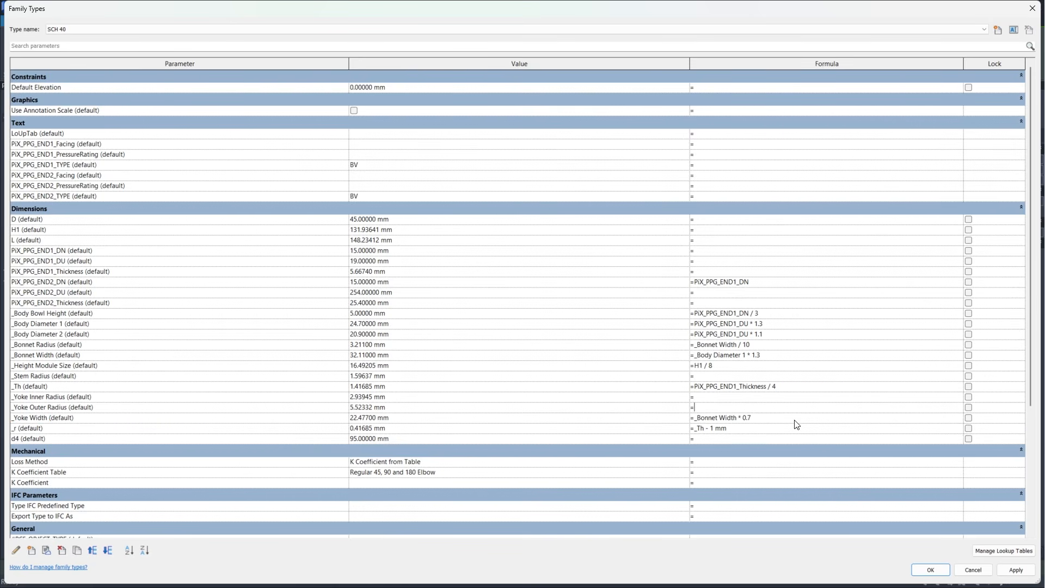
{"action": "key", "text": "ctrl+v"}
{"action": "left_click", "coordinate": [722, 398]}
Step: Set the _Yoke Inner Radius formula to _Yoke Outer Radius / 4, and apply the family type changes
{"action": "left_click", "coordinate": [64, 408]}
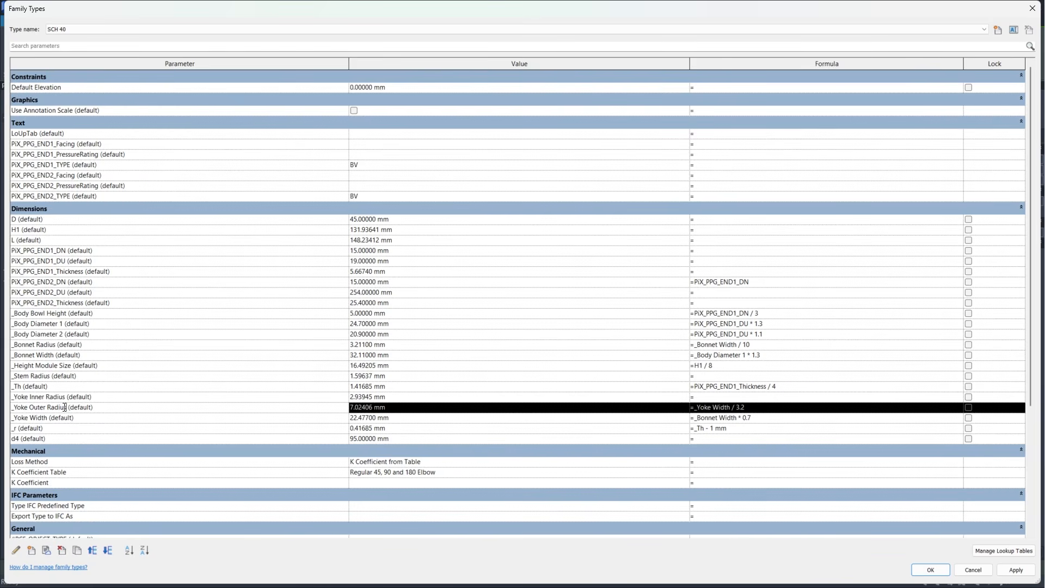
{"action": "left_click", "coordinate": [64, 407]}
{"action": "key", "text": "ctrl+c"}
{"action": "left_click", "coordinate": [736, 396]}
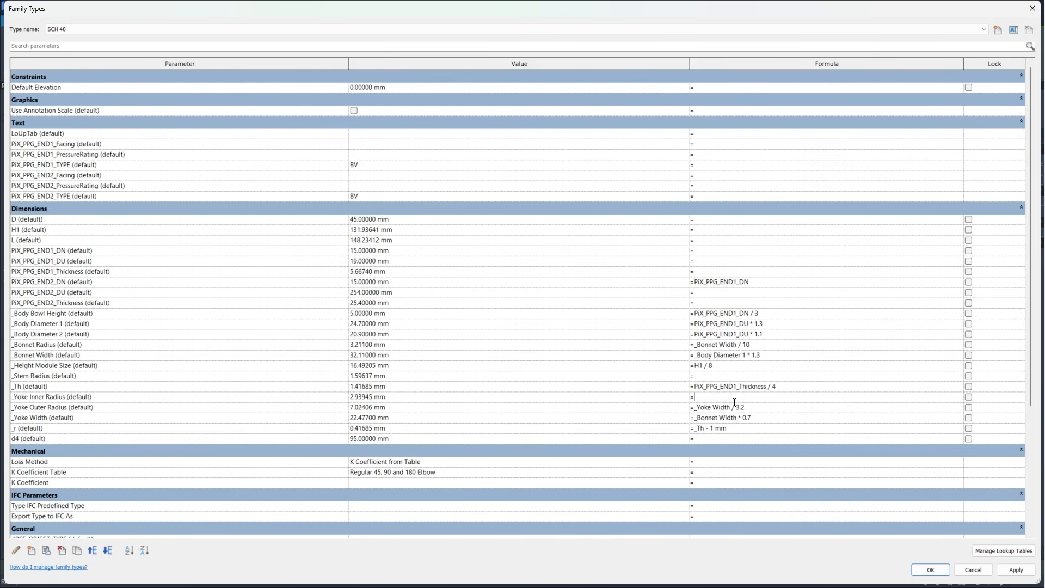
{"action": "key", "text": "ctrl+v"}
{"action": "left_click", "coordinate": [1016, 570]}
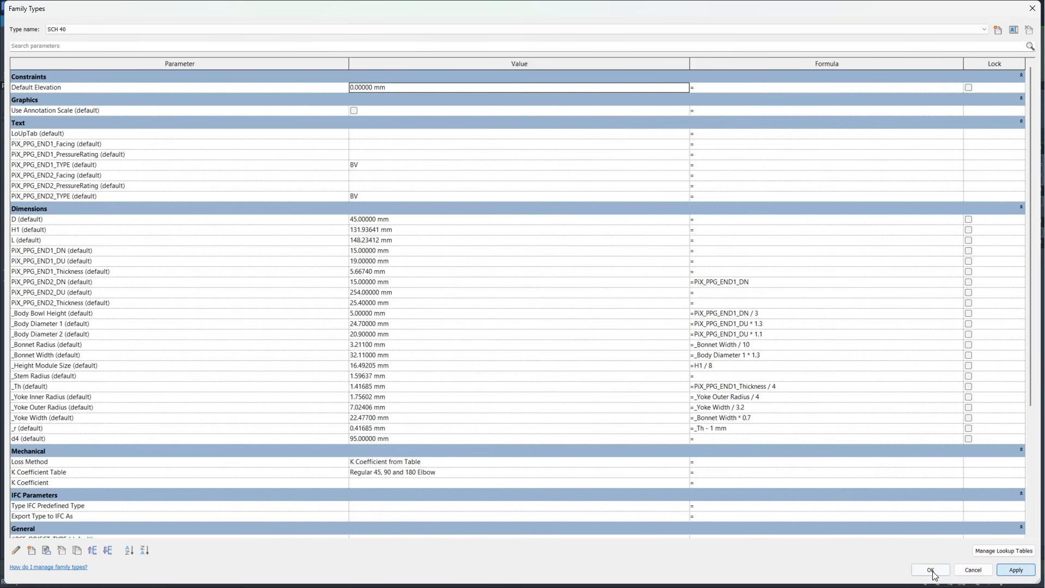
{"action": "left_click", "coordinate": [930, 570]}
Step: Open the Left elevation, select the yoke extrusion and examine its depth relative to the stem and bonnet
{"action": "middle_click_drag", "start_coordinate": [668, 351], "coordinate": [643, 384]}
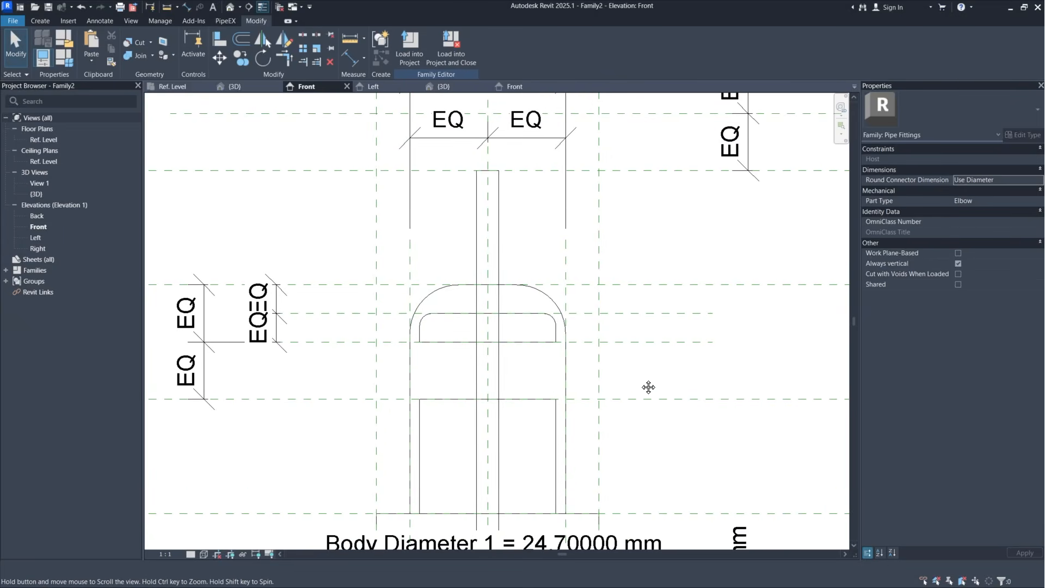
{"action": "left_click", "coordinate": [374, 86]}
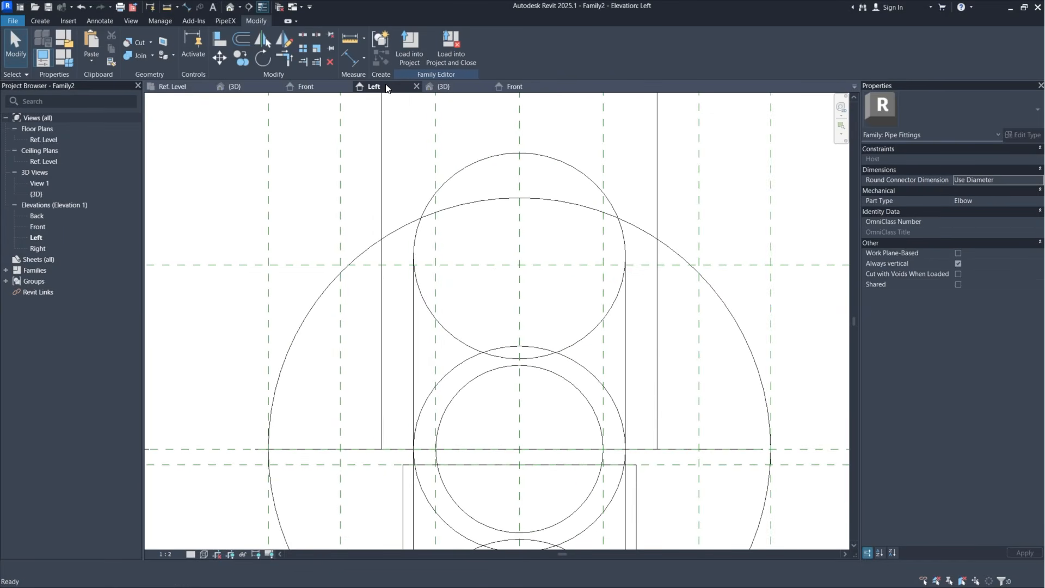
{"action": "scroll", "coordinate": [528, 249], "scroll_direction": "down", "scroll_amount": 8}
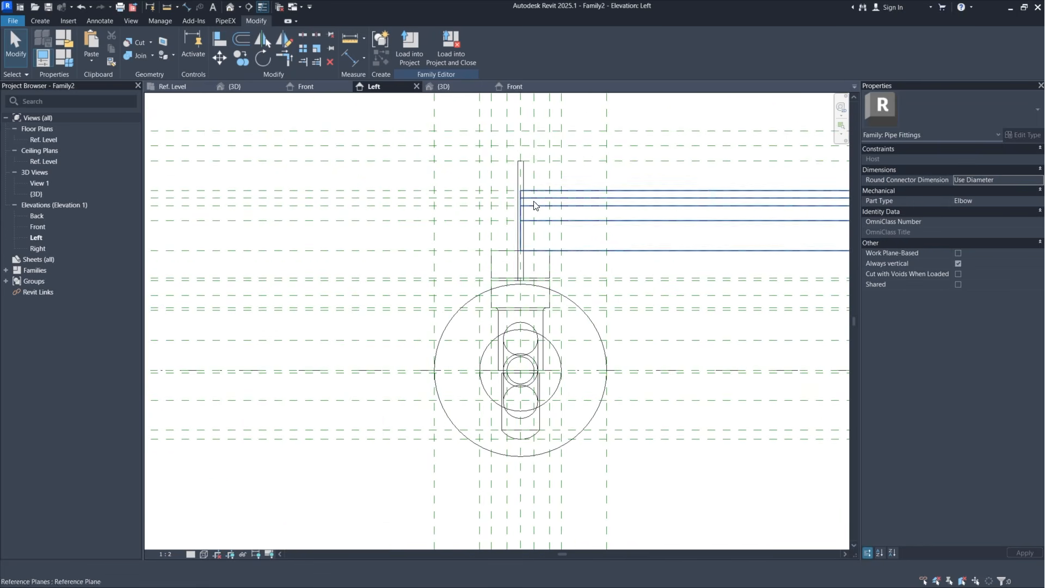
{"action": "left_click", "coordinate": [600, 214]}
{"action": "middle_click_drag", "start_coordinate": [682, 243], "coordinate": [589, 308]}
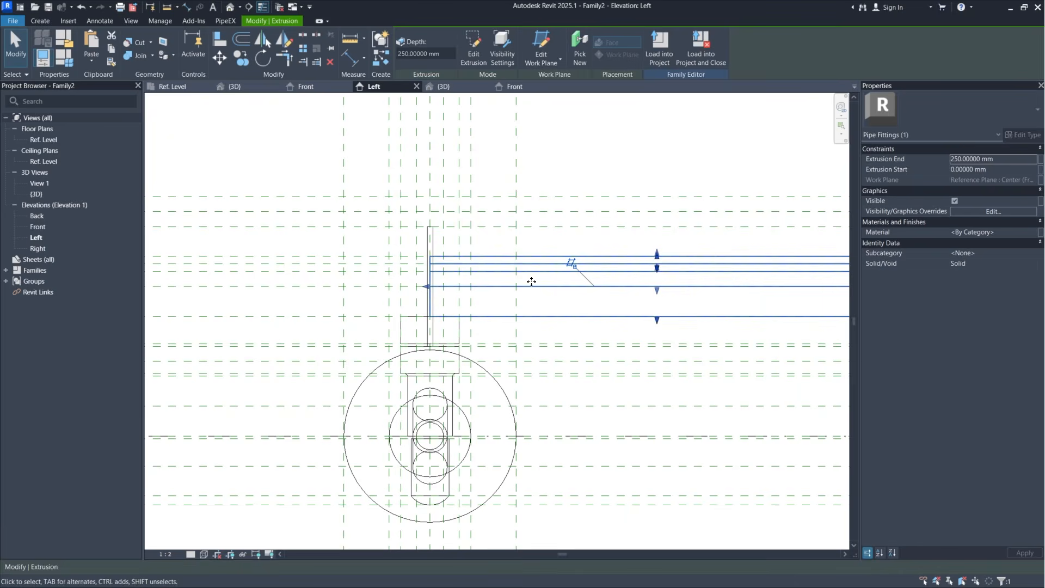
{"action": "scroll", "coordinate": [465, 283], "scroll_direction": "up", "scroll_amount": 2}
{"action": "middle_click_drag", "start_coordinate": [593, 271], "coordinate": [586, 272]}
{"action": "middle_click_drag", "start_coordinate": [472, 298], "coordinate": [562, 287]}
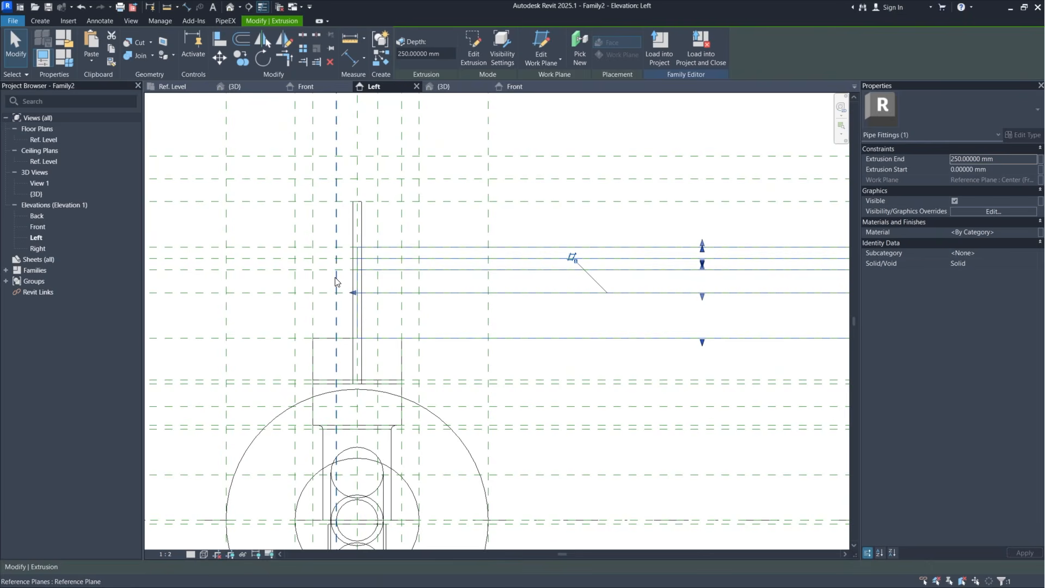
{"action": "middle_click_drag", "start_coordinate": [386, 276], "coordinate": [487, 259]}
{"action": "scroll", "coordinate": [447, 260], "scroll_direction": "up", "scroll_amount": 2}
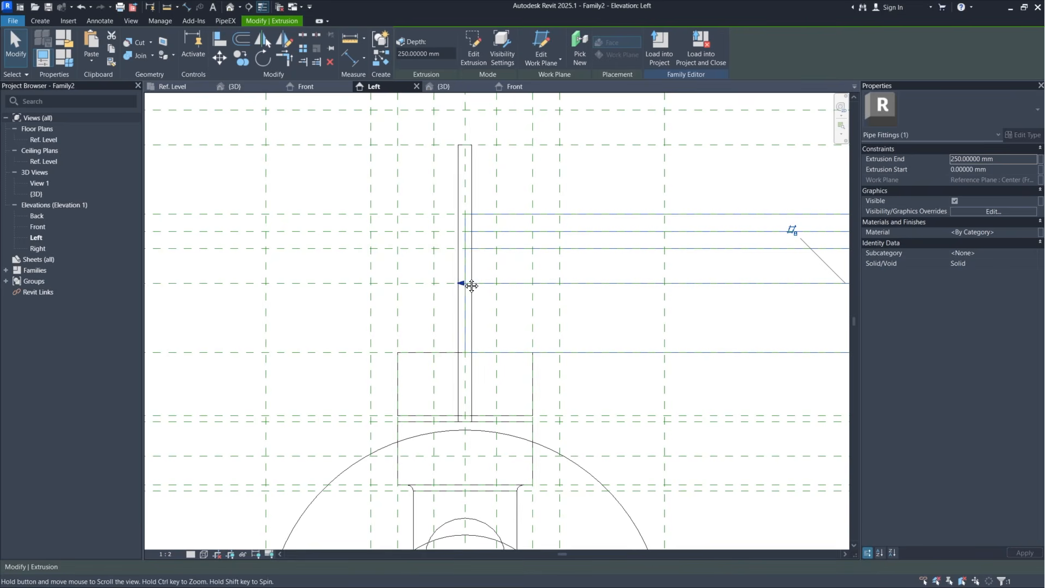
{"action": "middle_click_drag", "start_coordinate": [469, 284], "coordinate": [487, 265]}
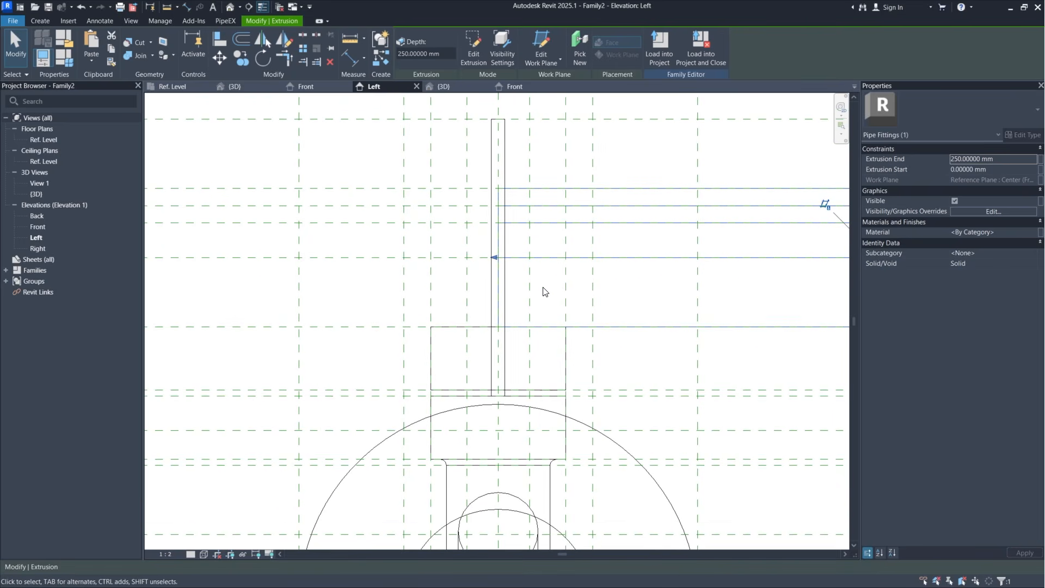
{"action": "middle_click_drag", "start_coordinate": [544, 291], "coordinate": [562, 343]}
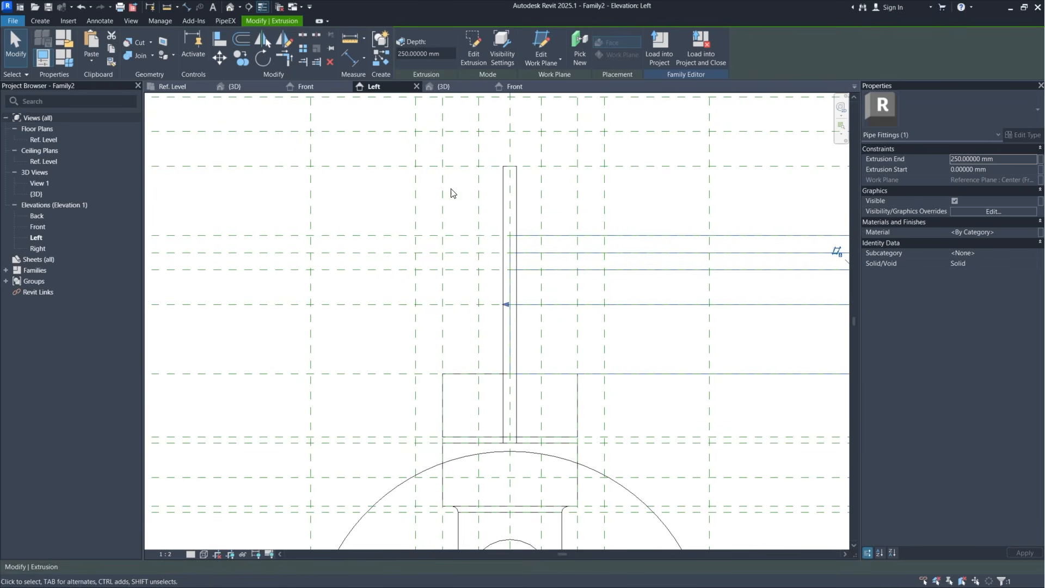
Step: Draw two vertical reference planes flanking the stem, about 5.6 mm inside the bonnet's left edge and about 5 mm inside its right edge
{"action": "left_click", "coordinate": [47, 21]}
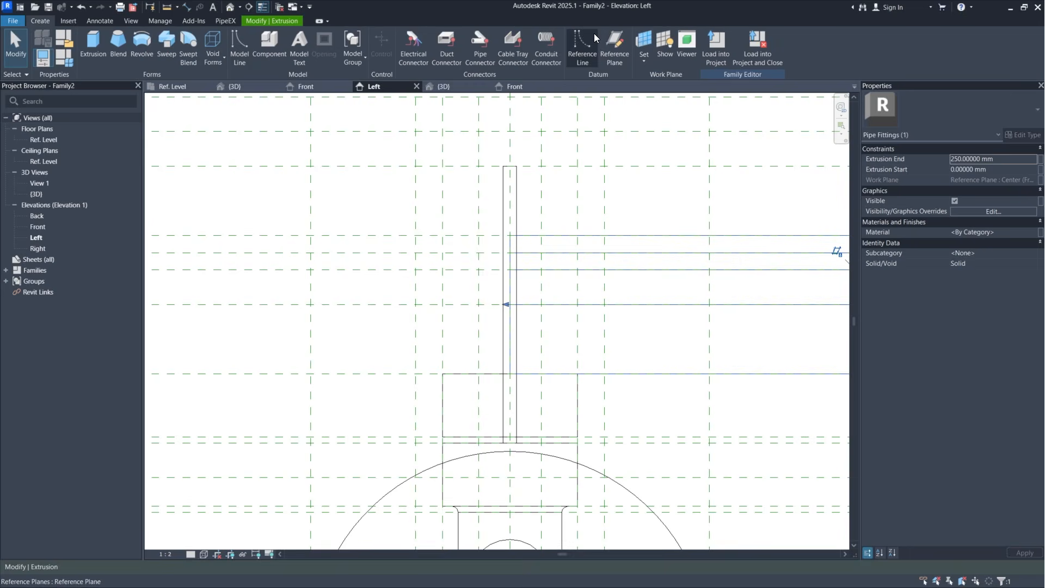
{"action": "left_click", "coordinate": [615, 48]}
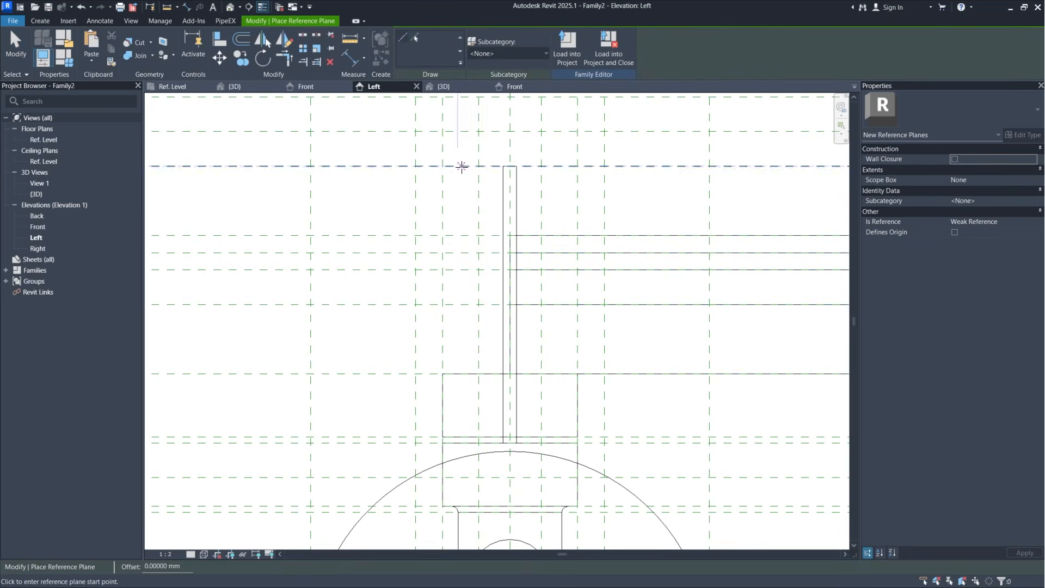
{"action": "left_click", "coordinate": [467, 147]}
{"action": "left_click", "coordinate": [466, 410]}
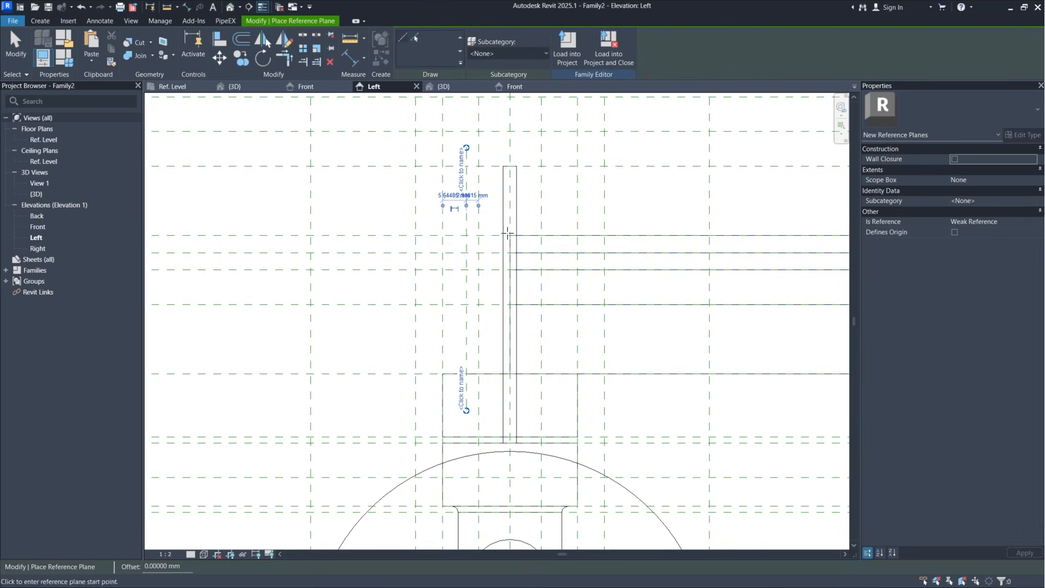
{"action": "left_click", "coordinate": [556, 147]}
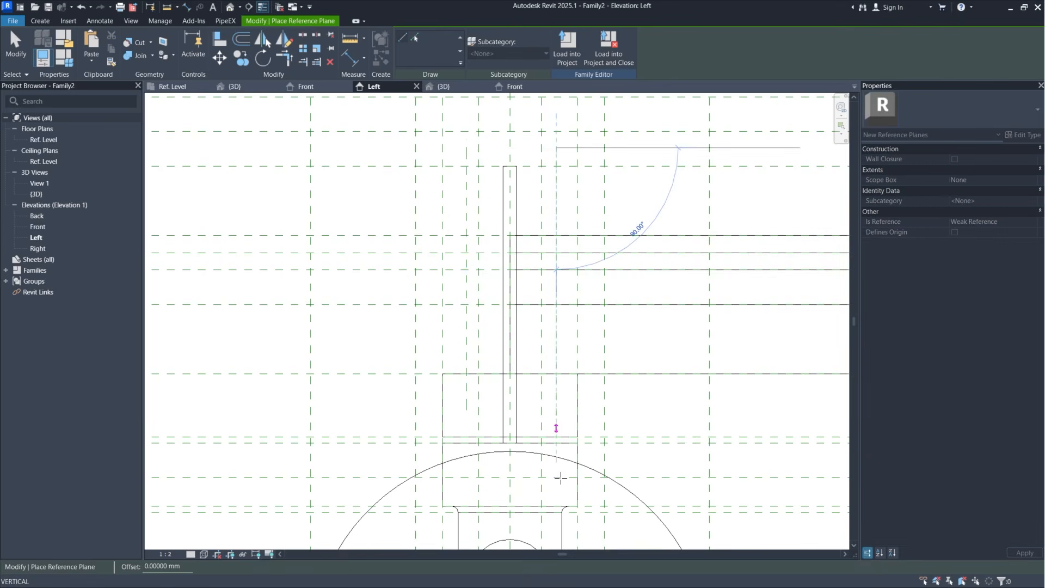
{"action": "left_click", "coordinate": [556, 410]}
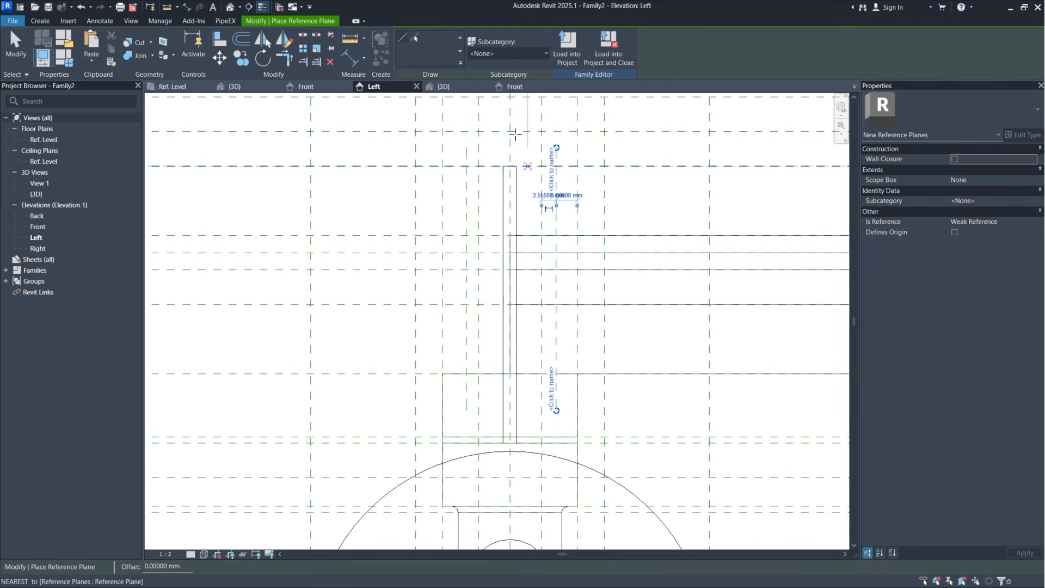
Step: Dimension the two new vertical reference planes to the stem's centre plane with an aligned dimension string and constrain both segments equal
{"action": "left_click", "coordinate": [350, 59]}
{"action": "left_click", "coordinate": [467, 153]}
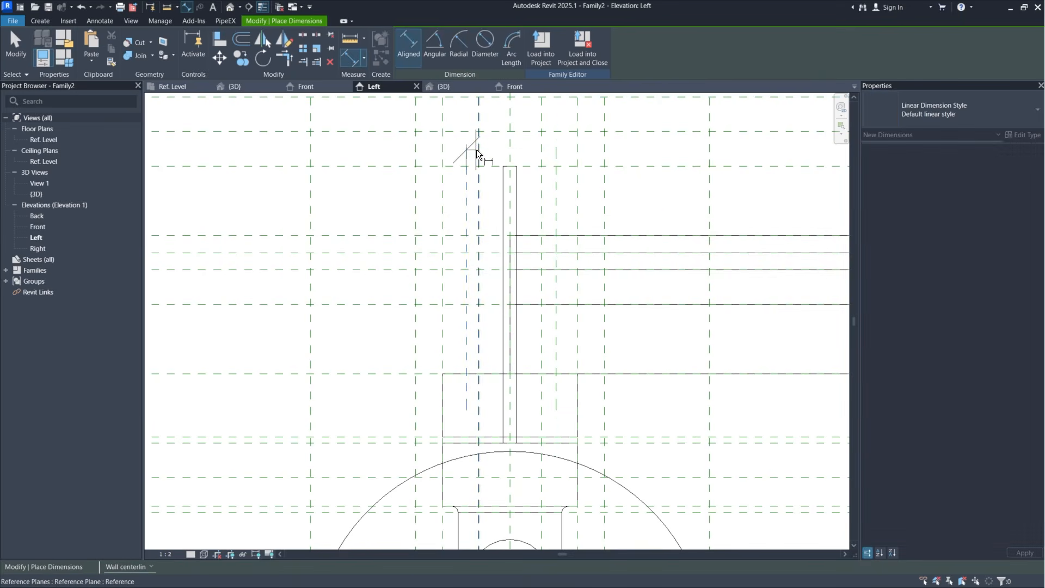
{"action": "left_click", "coordinate": [510, 158]}
{"action": "left_click", "coordinate": [555, 157]}
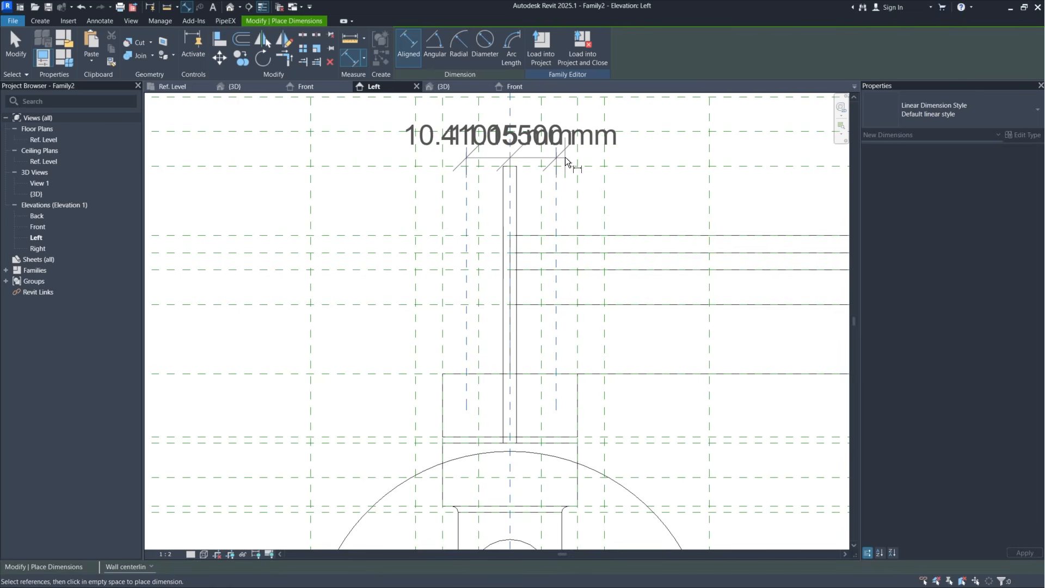
{"action": "middle_click_drag", "start_coordinate": [563, 156], "coordinate": [593, 287]}
{"action": "left_click", "coordinate": [604, 211]}
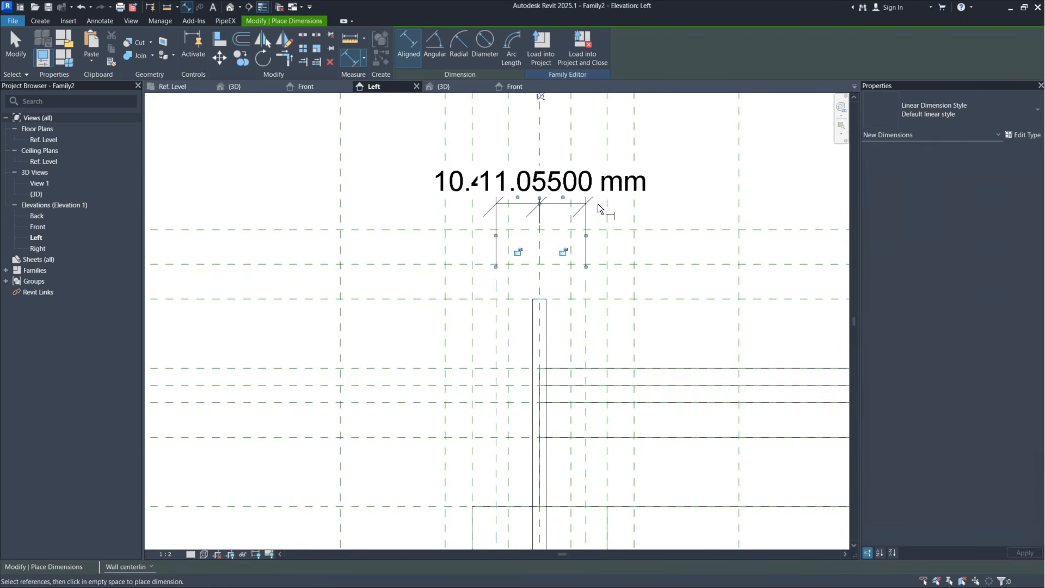
{"action": "left_click", "coordinate": [539, 114]}
Step: Add an overall aligned dimension between the two new outer reference planes, placed above the equality dimension
{"action": "middle_click_drag", "start_coordinate": [587, 250], "coordinate": [583, 121]}
{"action": "middle_click_drag", "start_coordinate": [550, 152], "coordinate": [548, 213]}
{"action": "left_click", "coordinate": [488, 241]}
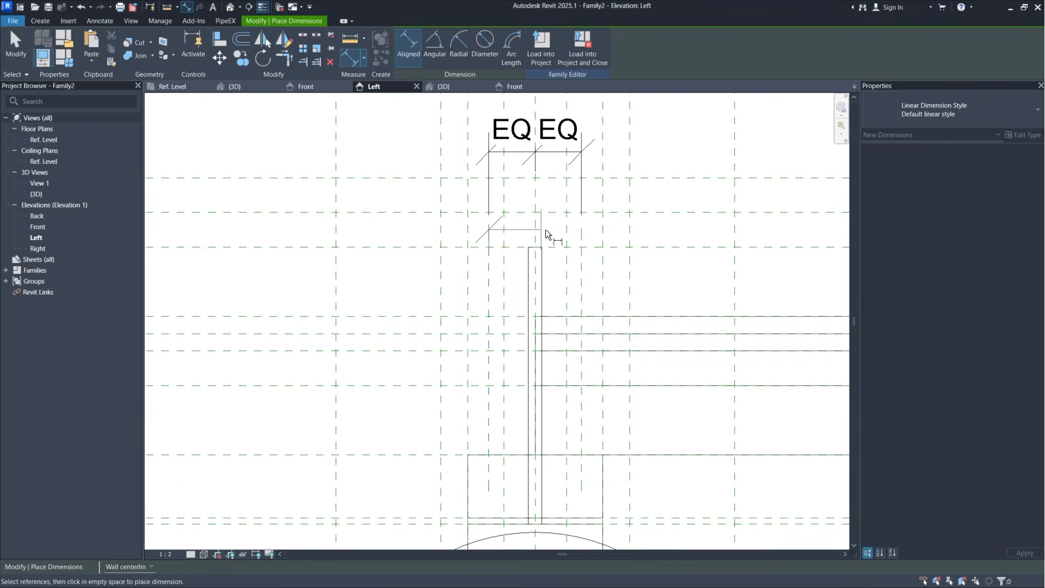
{"action": "left_click", "coordinate": [582, 234]}
{"action": "middle_click_drag", "start_coordinate": [571, 110], "coordinate": [574, 188]}
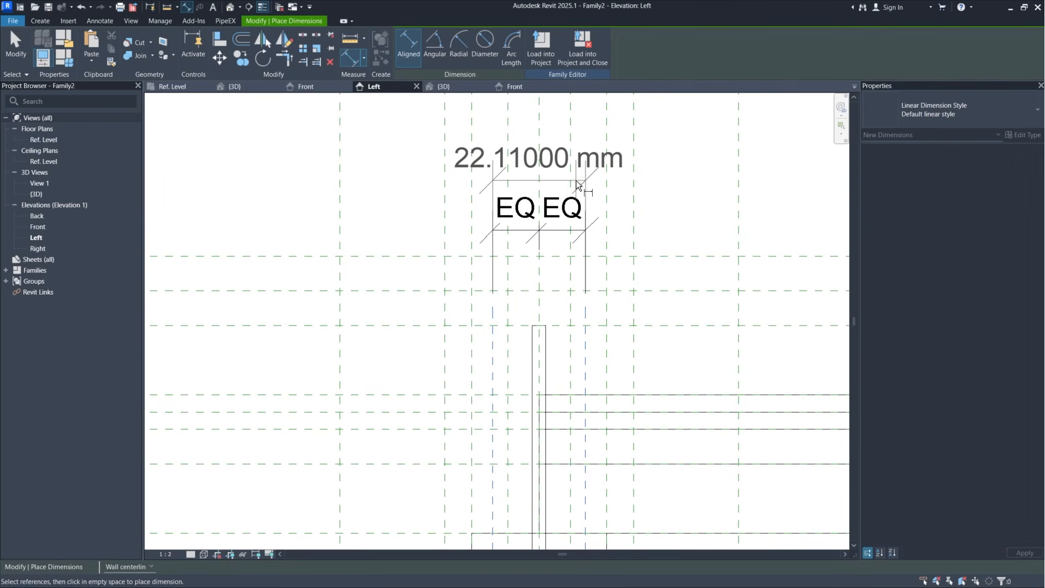
{"action": "left_click", "coordinate": [572, 184]}
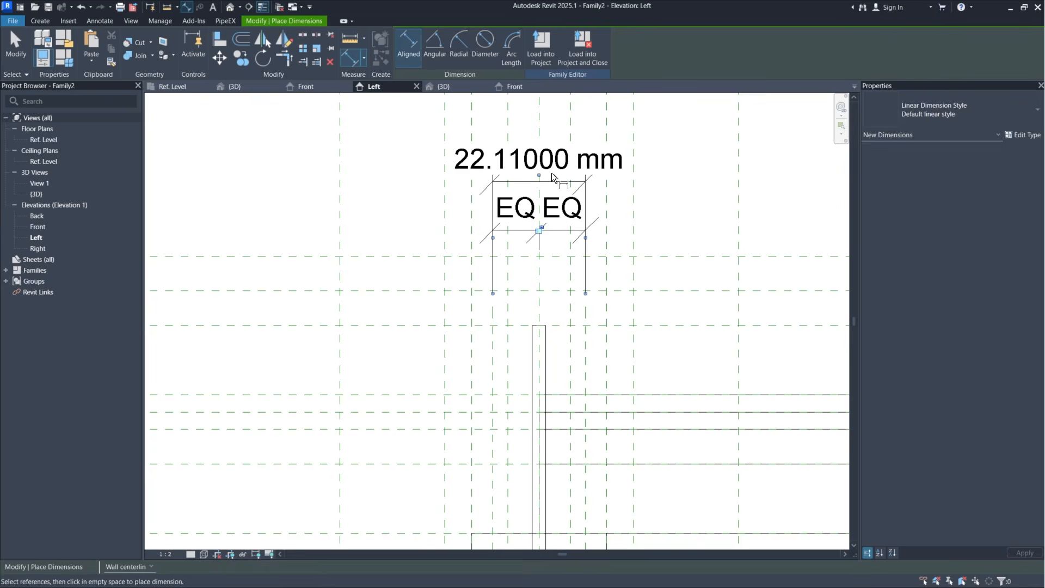
Step: Label the overall dimension between the two outer yoke reference planes with a new instance family parameter named _Yoke Thickness
{"action": "key", "text": "Escape"}
{"action": "left_click", "coordinate": [561, 194]}
{"action": "left_click", "coordinate": [598, 116]}
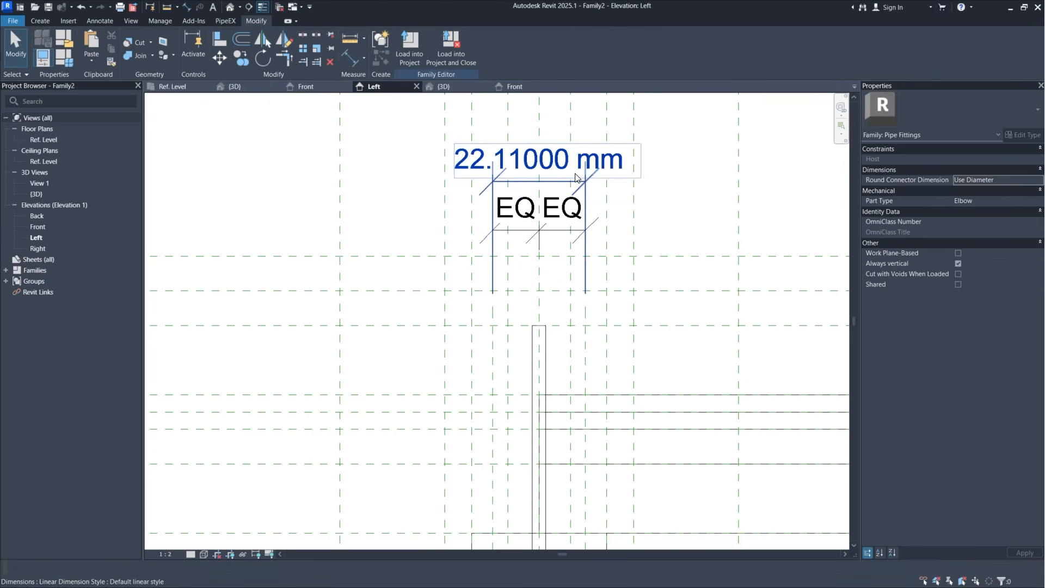
{"action": "left_click", "coordinate": [584, 158]}
{"action": "middle_click_drag", "start_coordinate": [606, 212], "coordinate": [593, 201]}
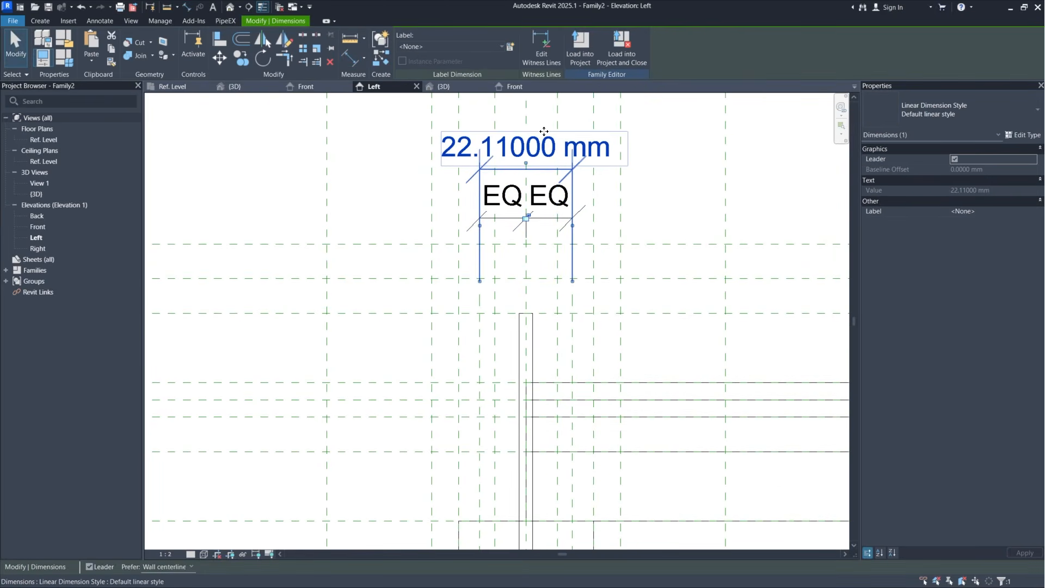
{"action": "left_click", "coordinate": [510, 47]}
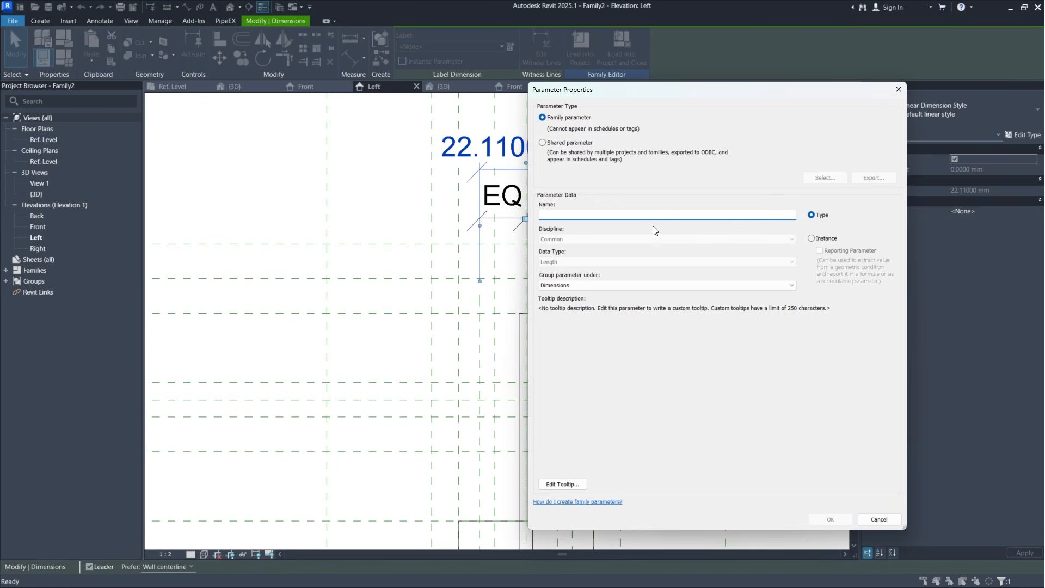
{"action": "type", "text": "_Yoke Thickness"}
{"action": "left_click", "coordinate": [819, 238]}
{"action": "left_click", "coordinate": [830, 519]}
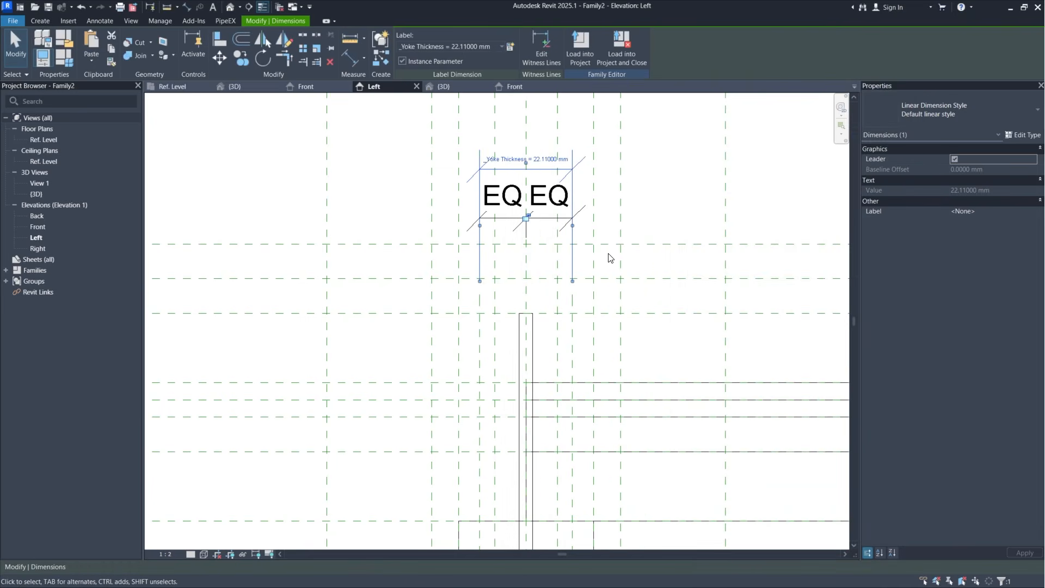
{"action": "key", "text": "Escape"}
Step: Pull the yoke extrusion's start face clear of the stem, and align and lock it to the left yoke thickness reference plane
{"action": "middle_click_drag", "start_coordinate": [575, 404], "coordinate": [583, 304]}
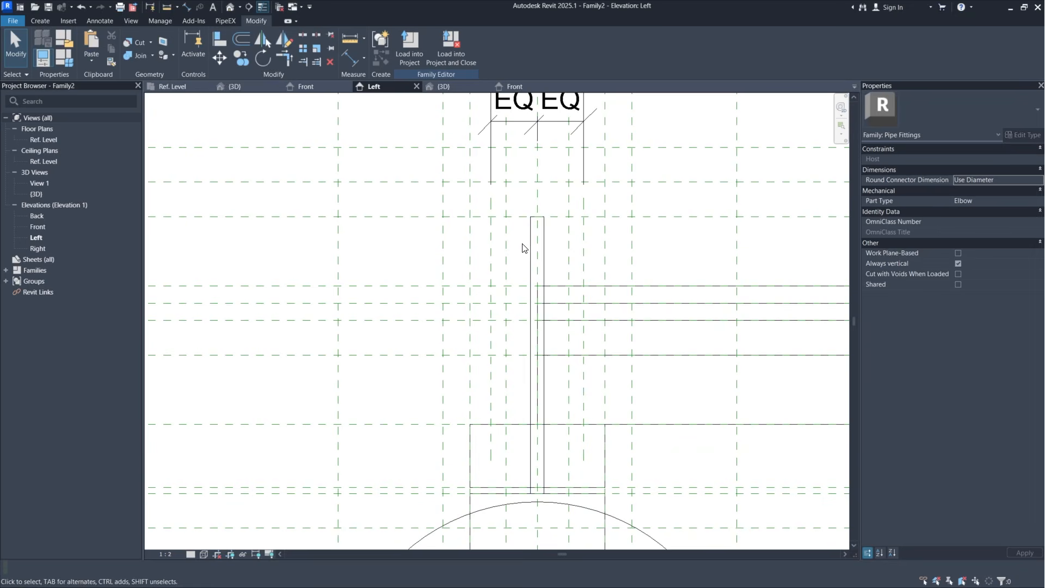
{"action": "left_click", "coordinate": [614, 293]}
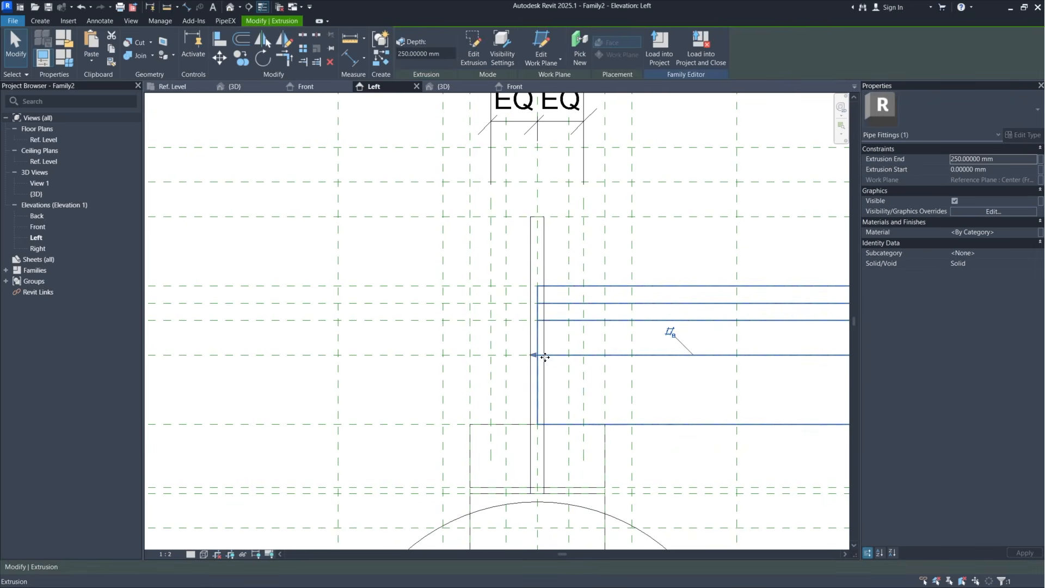
{"action": "left_click_drag", "start_coordinate": [537, 355], "coordinate": [657, 357]}
{"action": "key", "text": "Escape"}
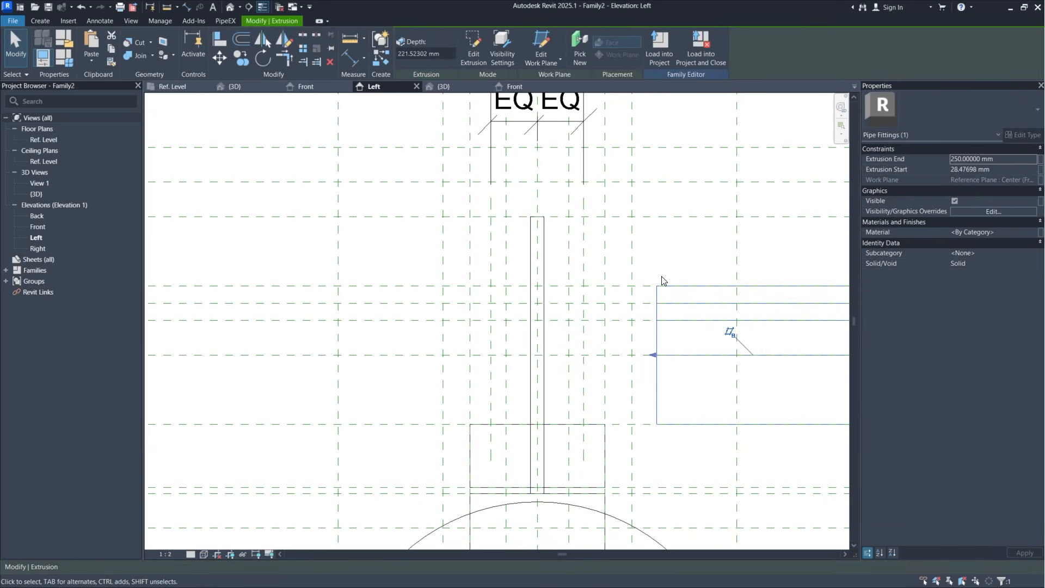
{"action": "left_click", "coordinate": [223, 44]}
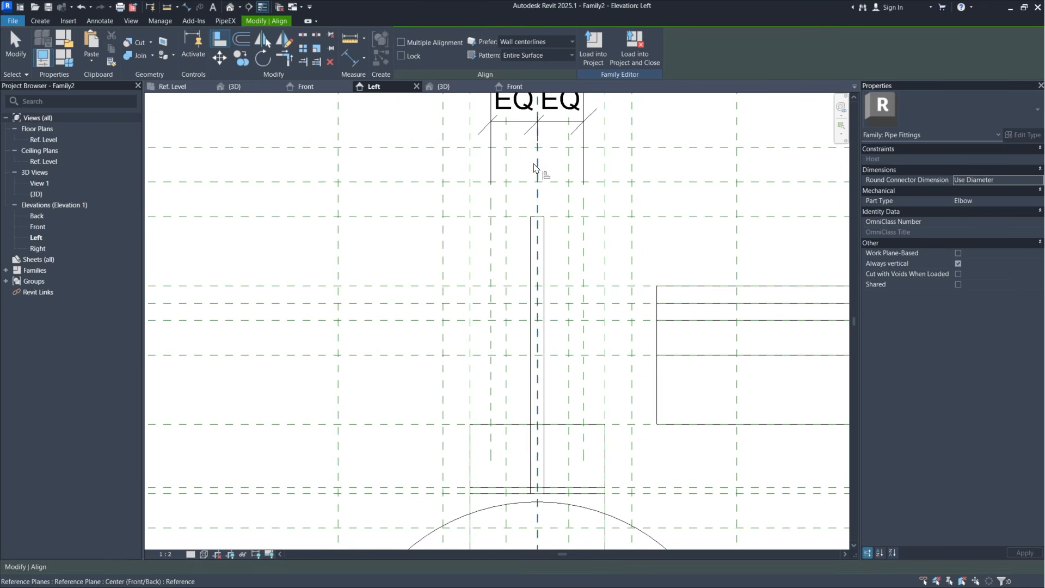
{"action": "left_click", "coordinate": [489, 336]}
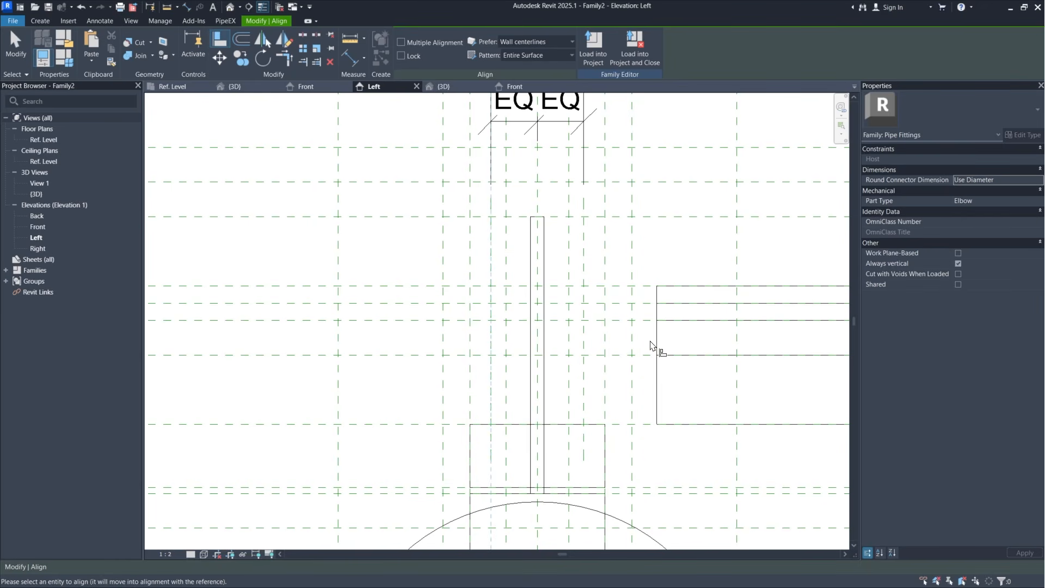
{"action": "left_click", "coordinate": [656, 349]}
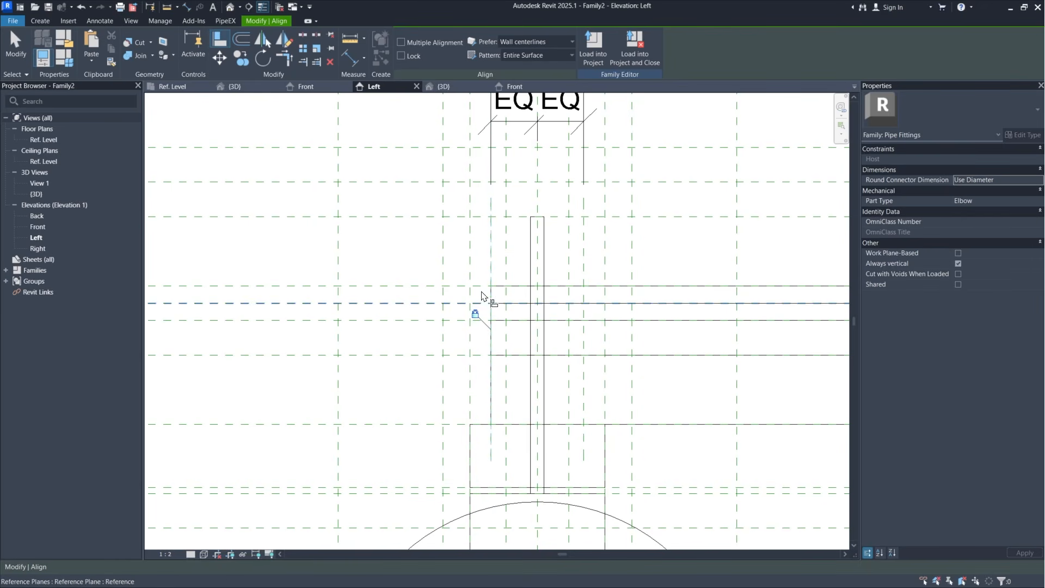
Step: Align and lock the far end face of the yoke extrusion to the right yoke thickness reference plane
{"action": "left_click", "coordinate": [584, 199]}
{"action": "scroll", "coordinate": [470, 284], "scroll_direction": "down", "scroll_amount": 3}
{"action": "scroll", "coordinate": [708, 356], "scroll_direction": "down", "scroll_amount": 3}
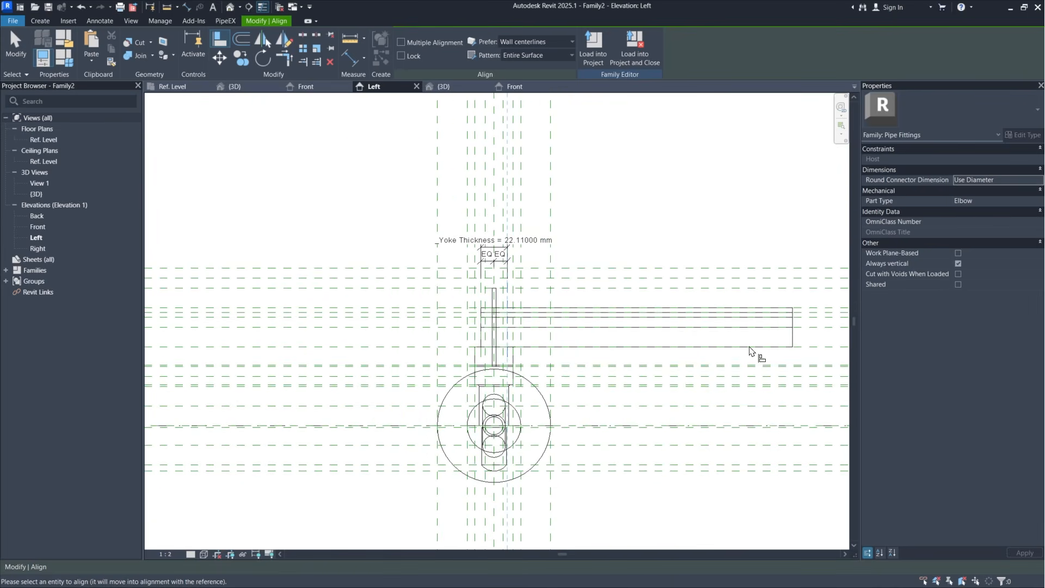
{"action": "scroll", "coordinate": [807, 343], "scroll_direction": "up", "scroll_amount": 3}
{"action": "left_click", "coordinate": [769, 355]}
{"action": "scroll", "coordinate": [769, 356], "scroll_direction": "down", "scroll_amount": 2}
{"action": "scroll", "coordinate": [493, 332], "scroll_direction": "up", "scroll_amount": 5}
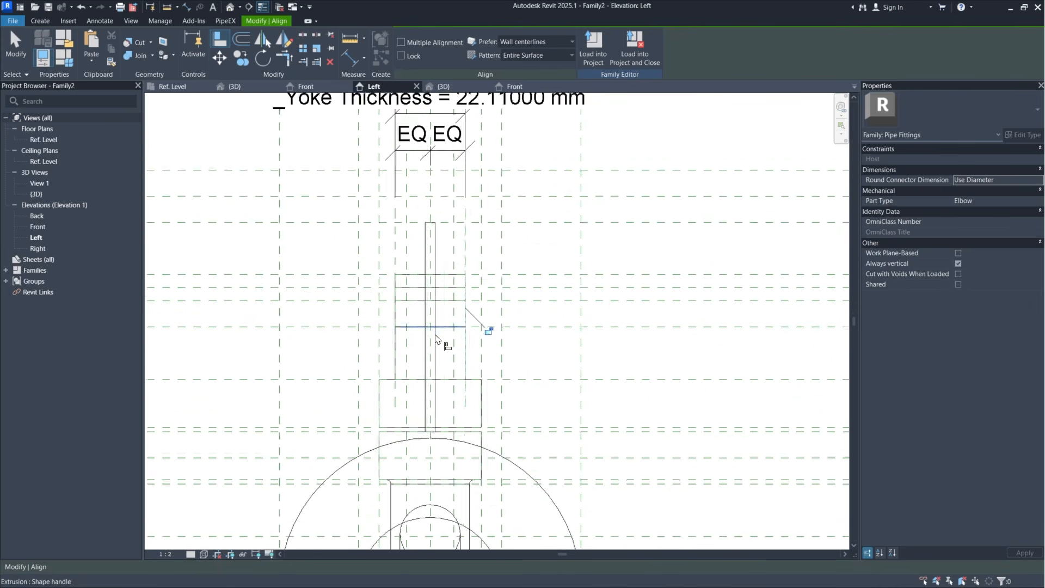
{"action": "scroll", "coordinate": [497, 325], "scroll_direction": "up", "scroll_amount": 2}
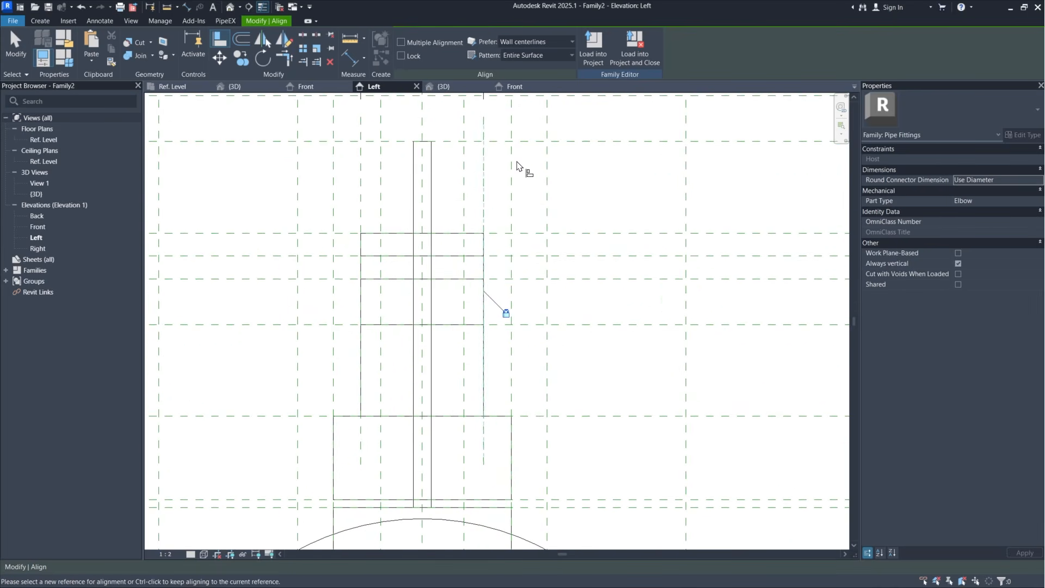
{"action": "key", "text": "Escape"}
Step: Set the _Yoke Thickness formula to D/5 in the family types and inspect the valve in the 3D view
{"action": "left_click", "coordinate": [68, 64]}
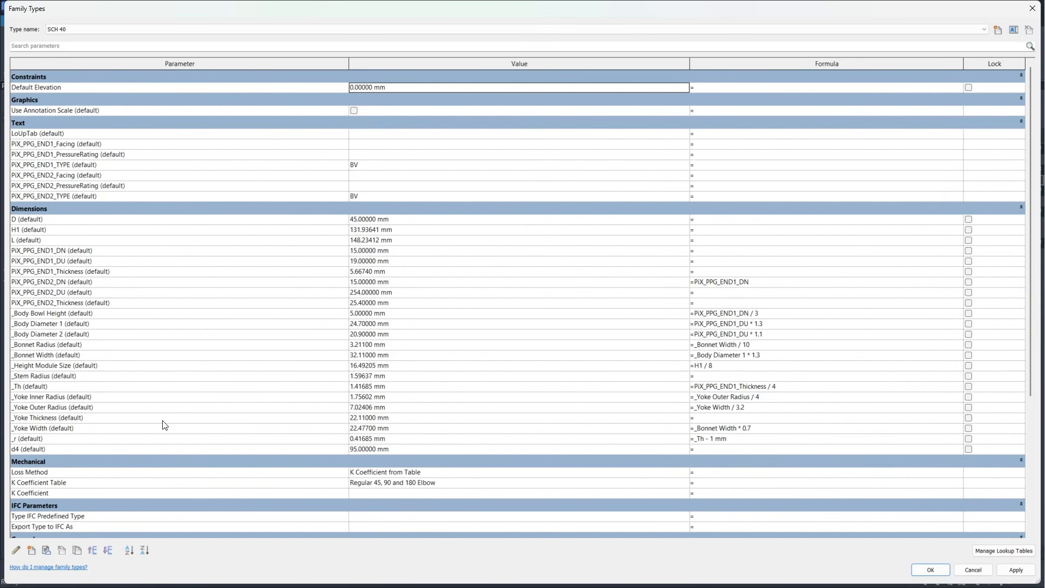
{"action": "left_click", "coordinate": [740, 418]}
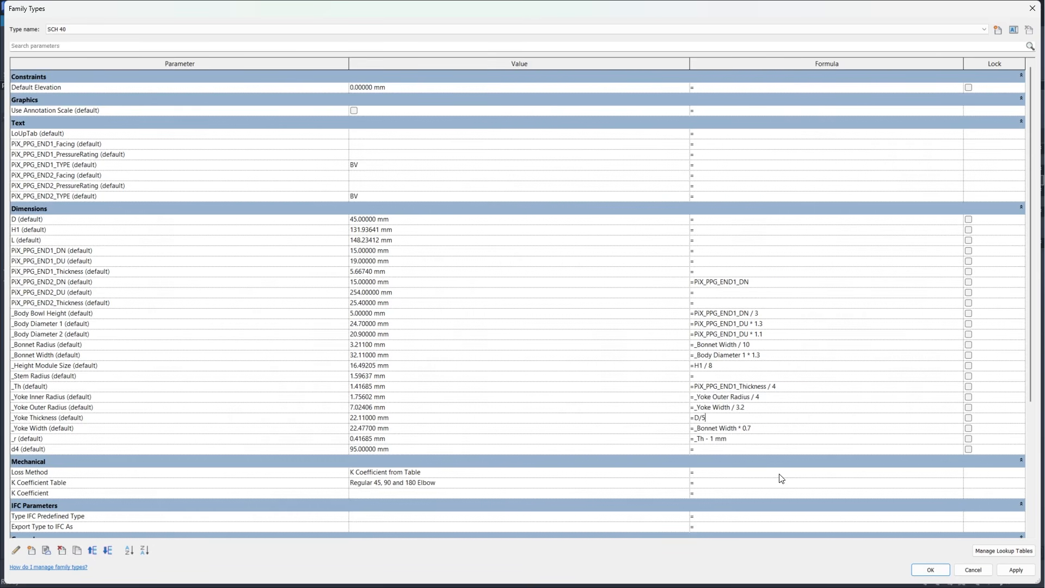
{"action": "left_click", "coordinate": [1016, 570]}
{"action": "left_click", "coordinate": [930, 569]}
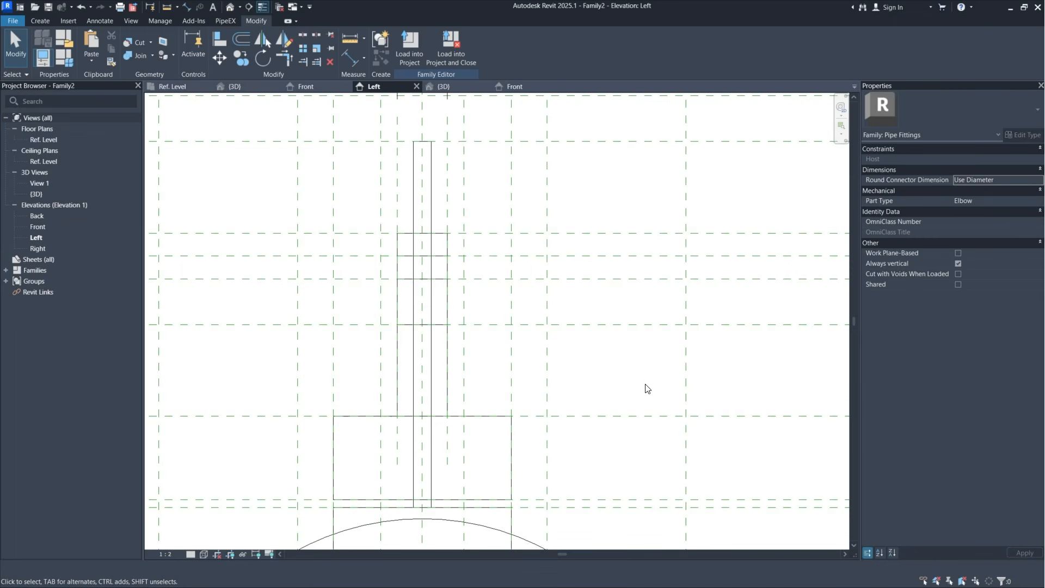
{"action": "left_click", "coordinate": [248, 88]}
{"action": "middle_click_drag", "start_coordinate": [573, 268], "coordinate": [611, 329]}
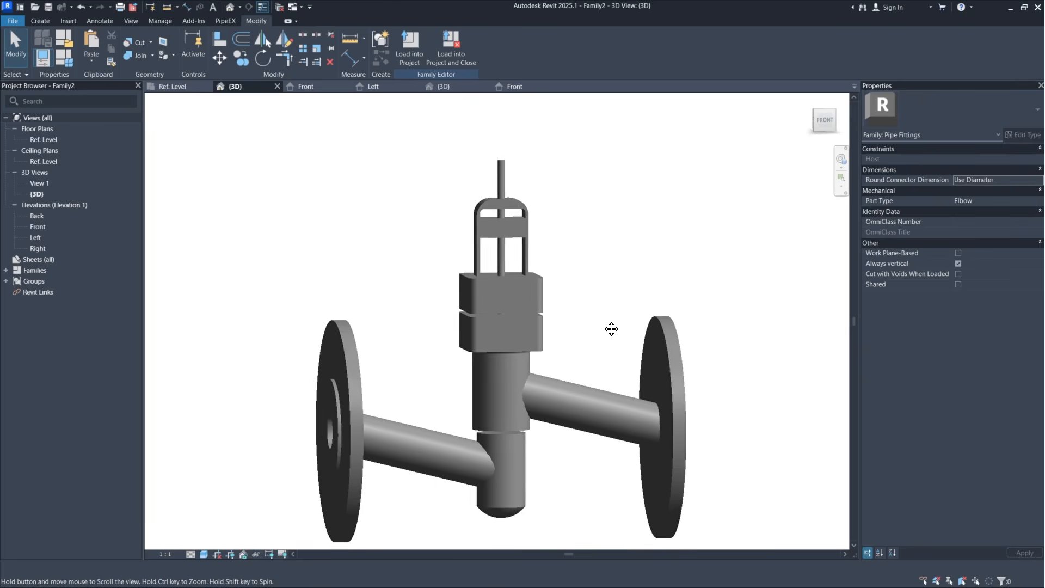
Step: In the Front elevation, draw a horizontal reference plane between the planes at the stem's top and the yoke's top
{"action": "left_click", "coordinate": [307, 87]}
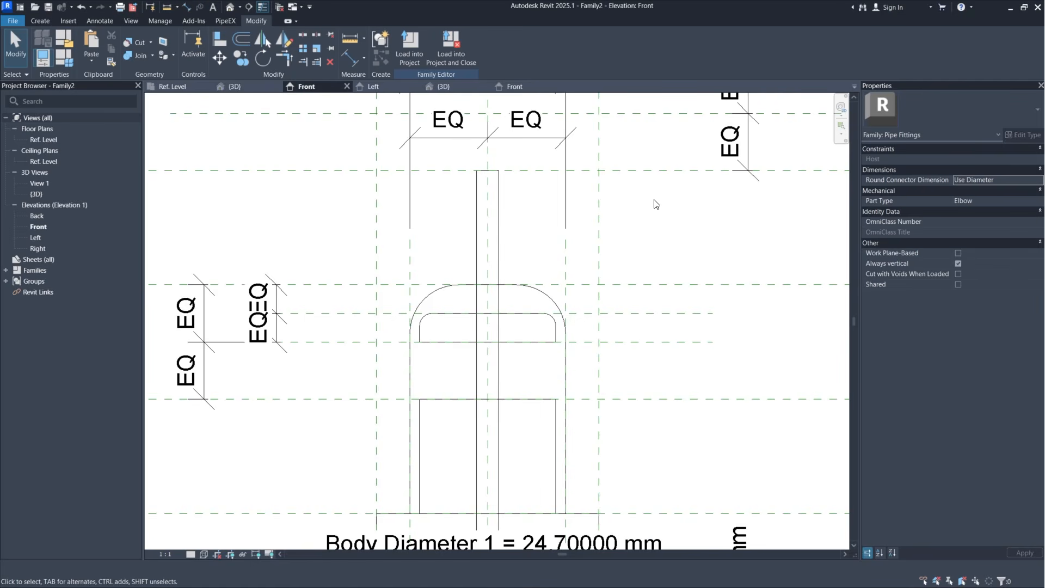
{"action": "middle_click_drag", "start_coordinate": [656, 204], "coordinate": [655, 311]}
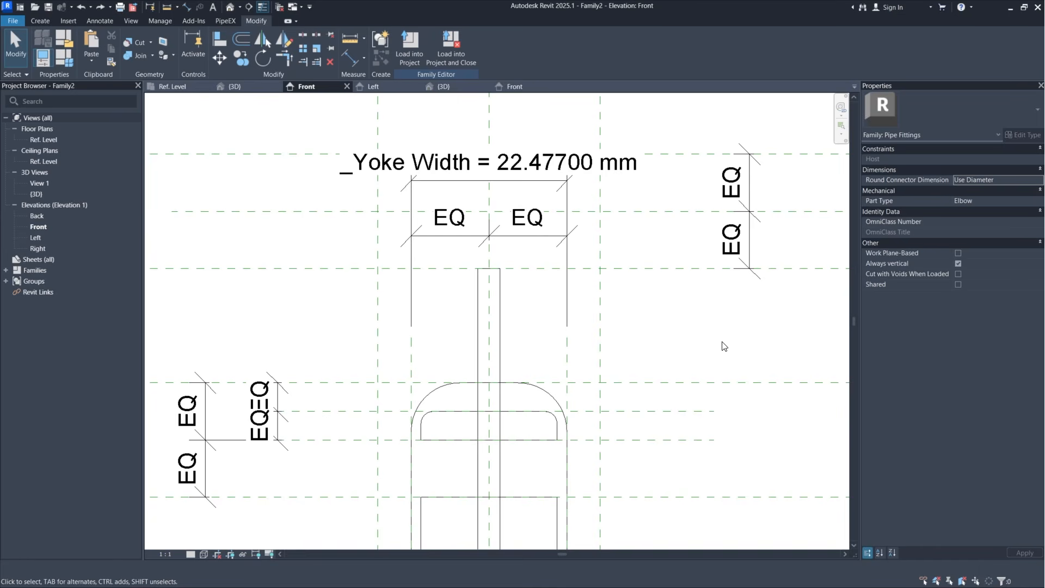
{"action": "left_click", "coordinate": [38, 22]}
{"action": "left_click", "coordinate": [582, 49]}
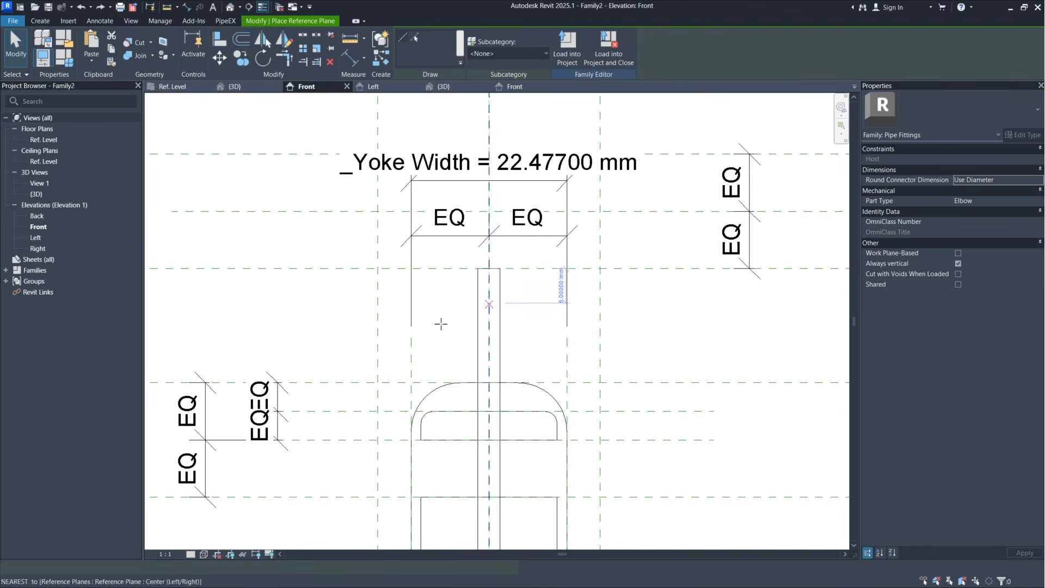
{"action": "left_click", "coordinate": [292, 330]}
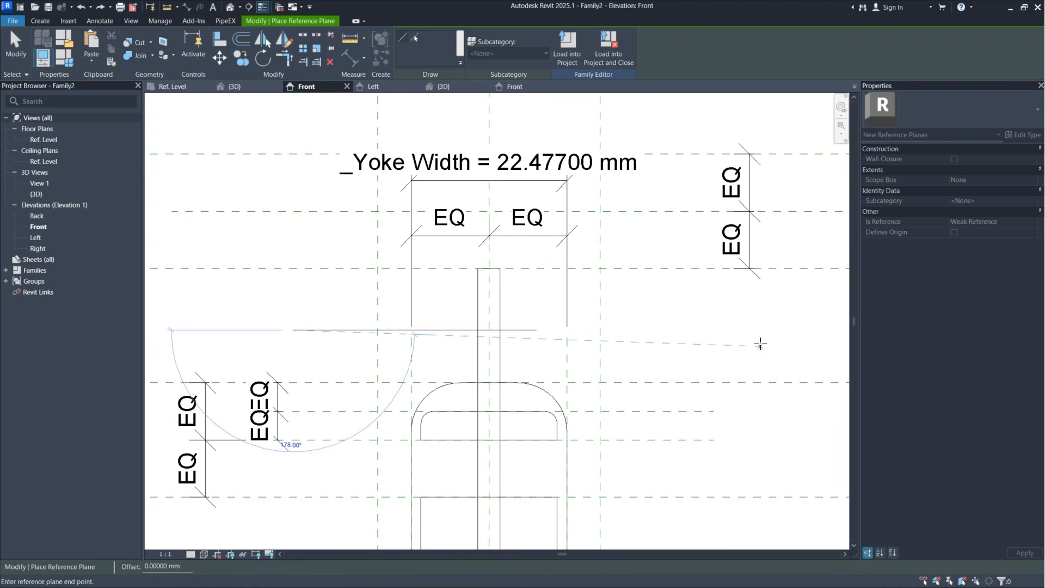
{"action": "left_click", "coordinate": [745, 330]}
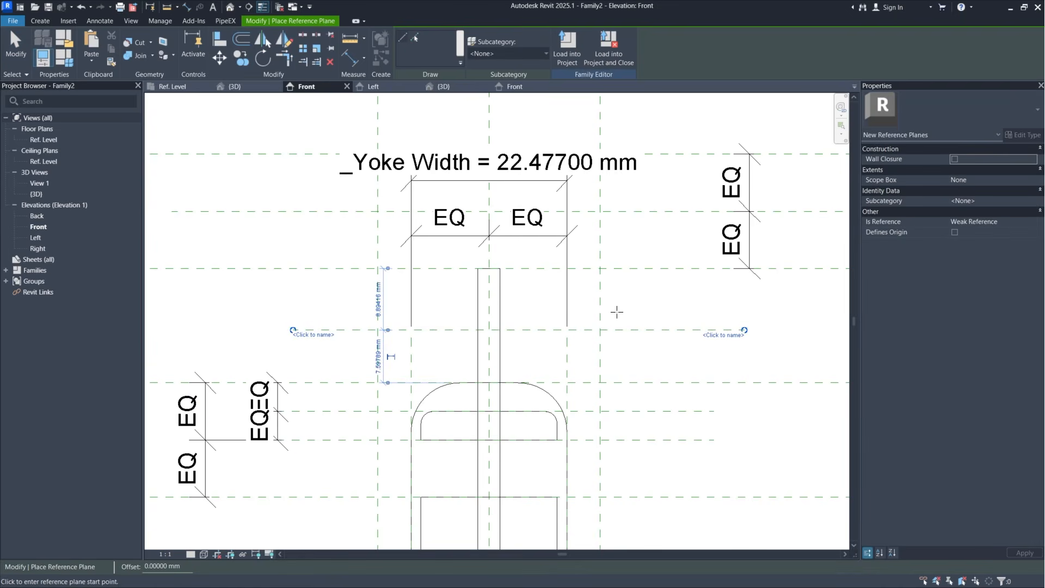
Step: Dimension the stem-top plane, the new reference plane and the yoke-top plane in one string and make the spacings equal
{"action": "left_click", "coordinate": [353, 63]}
{"action": "left_click", "coordinate": [665, 269]}
{"action": "left_click", "coordinate": [641, 330]}
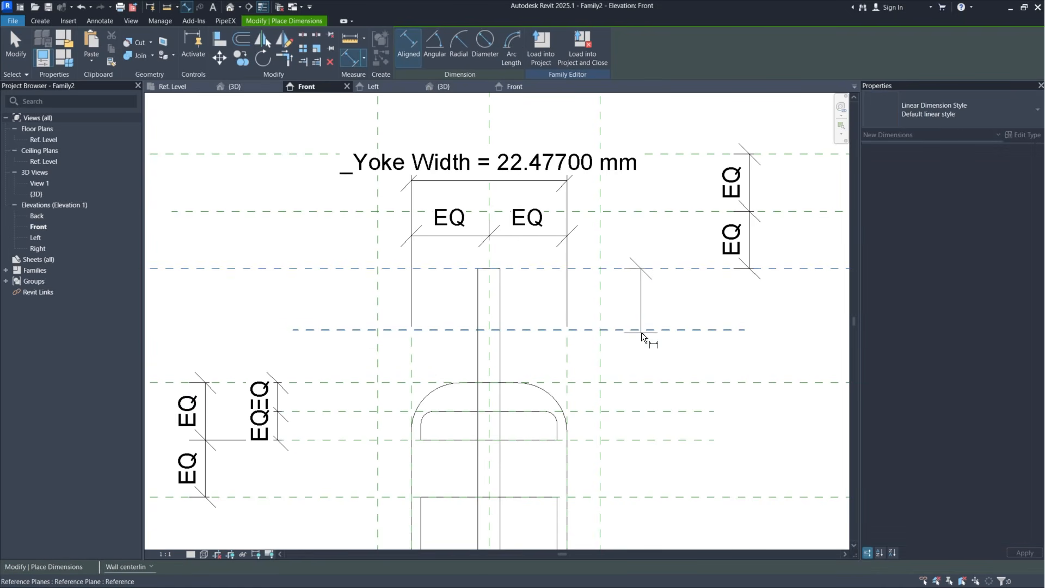
{"action": "left_click", "coordinate": [642, 383]}
{"action": "left_click", "coordinate": [645, 400]}
{"action": "middle_click_drag", "start_coordinate": [735, 343], "coordinate": [565, 338]}
{"action": "scroll", "coordinate": [565, 336], "scroll_direction": "down", "scroll_amount": 2}
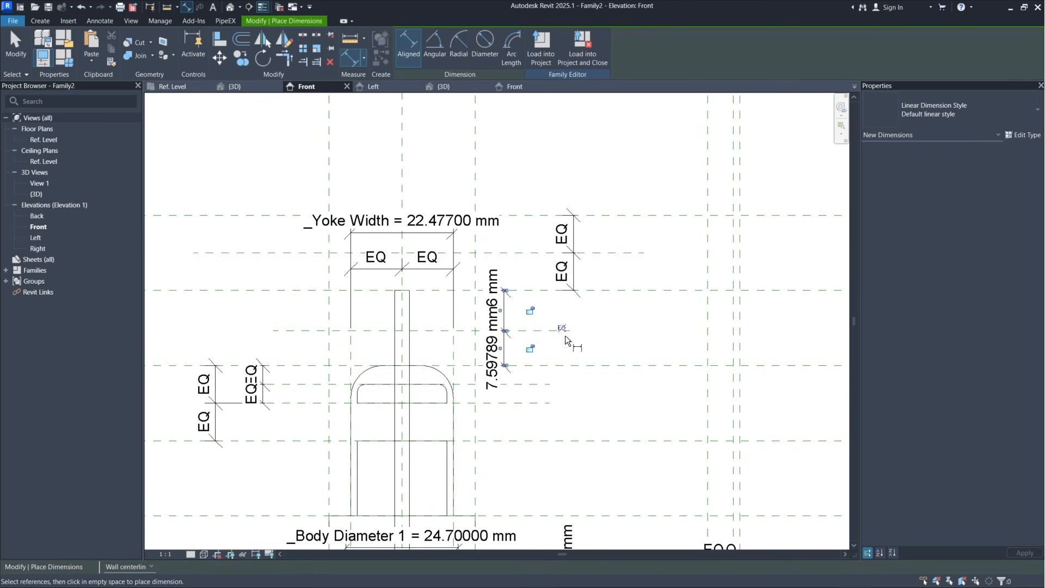
{"action": "middle_click_drag", "start_coordinate": [787, 330], "coordinate": [614, 330]}
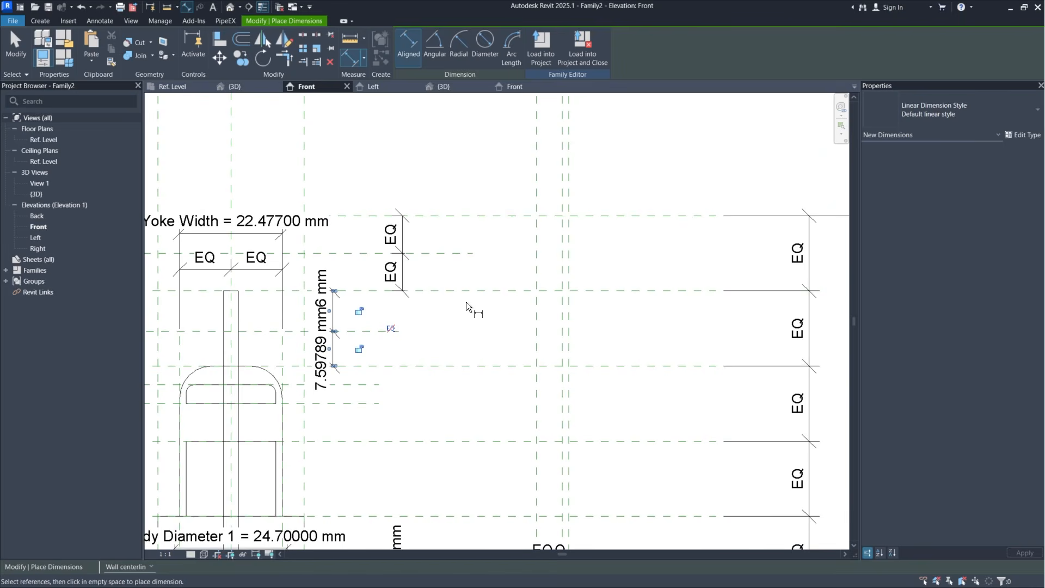
{"action": "middle_click_drag", "start_coordinate": [400, 295], "coordinate": [539, 299]}
{"action": "scroll", "coordinate": [495, 355], "scroll_direction": "up", "scroll_amount": 2}
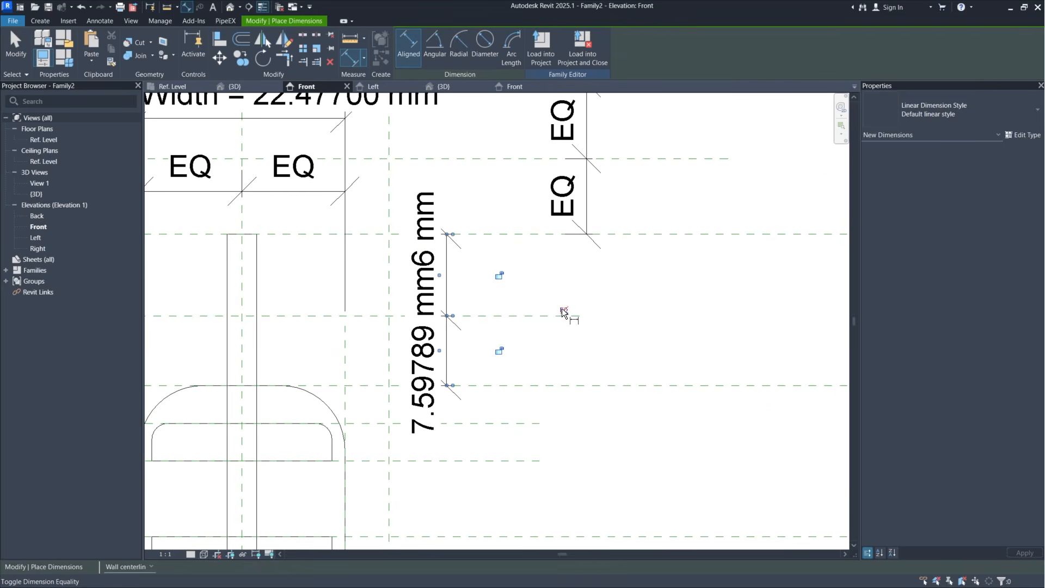
{"action": "left_click", "coordinate": [565, 311]}
{"action": "middle_click_drag", "start_coordinate": [352, 318], "coordinate": [551, 324]}
{"action": "key", "text": "Escape"}
{"action": "key", "text": "Escape"}
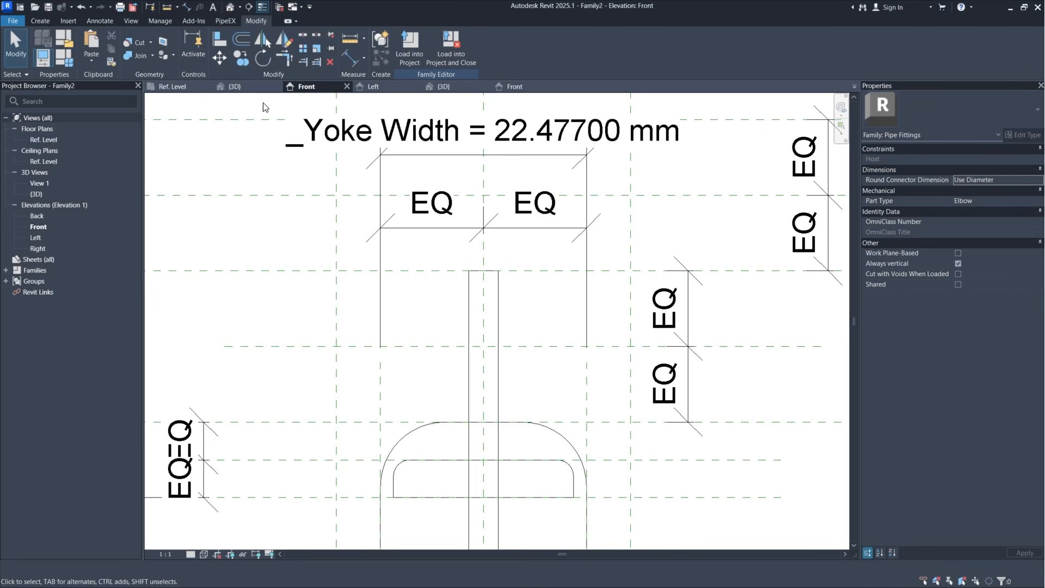
Step: In the Ref. Level plan, start an extrusion and sketch a circle with a radius of about 3.3 mm centred on the stem
{"action": "left_click", "coordinate": [185, 86]}
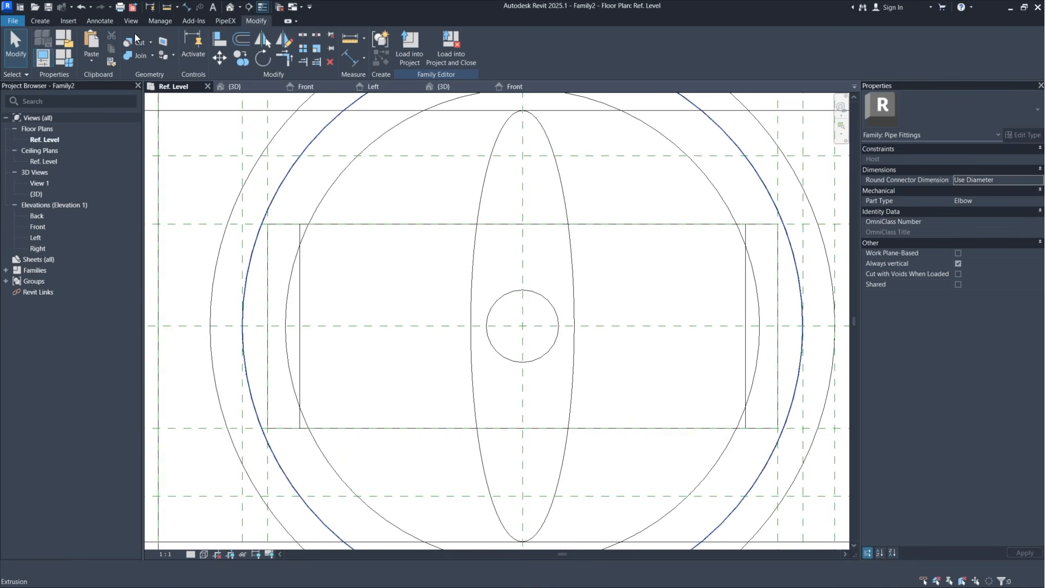
{"action": "key", "text": "Escape"}
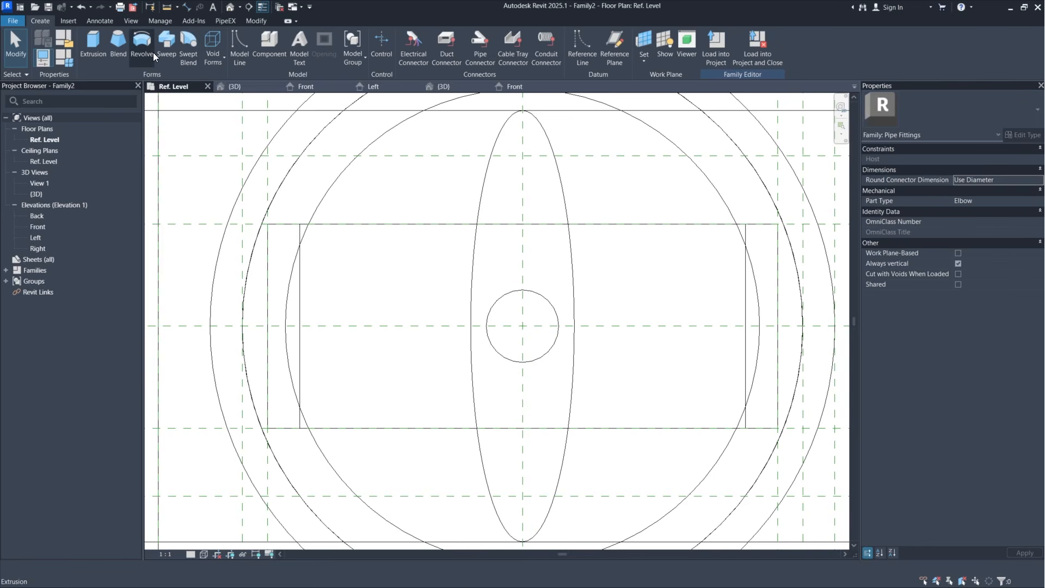
{"action": "left_click", "coordinate": [89, 48]}
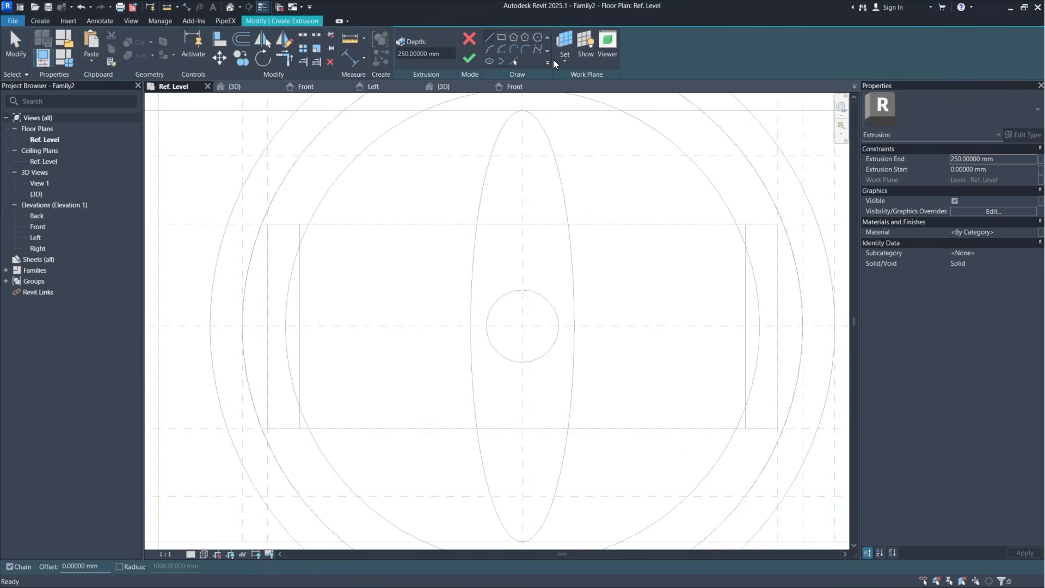
{"action": "left_click", "coordinate": [541, 41]}
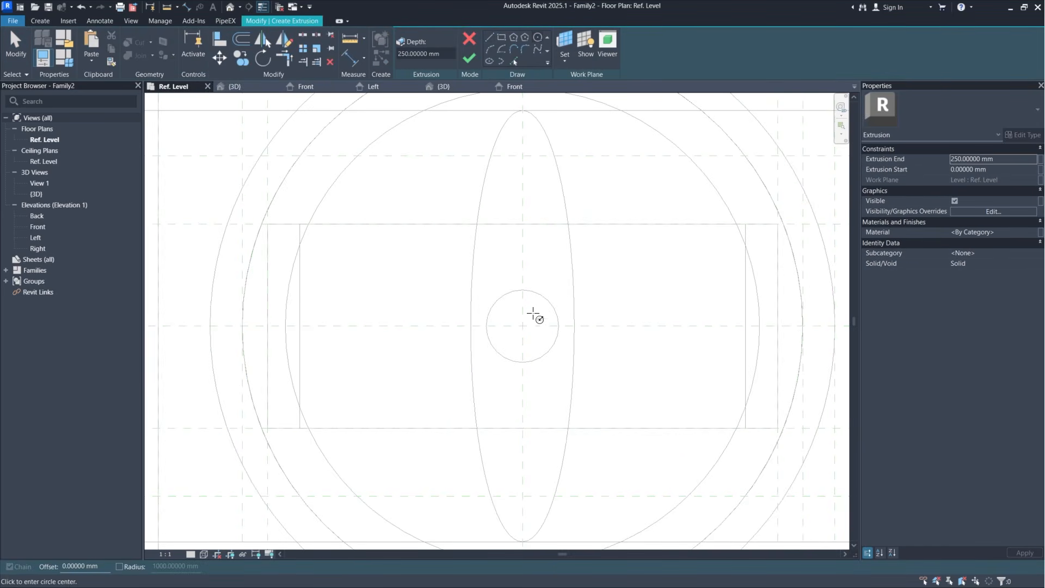
{"action": "left_click", "coordinate": [523, 325]}
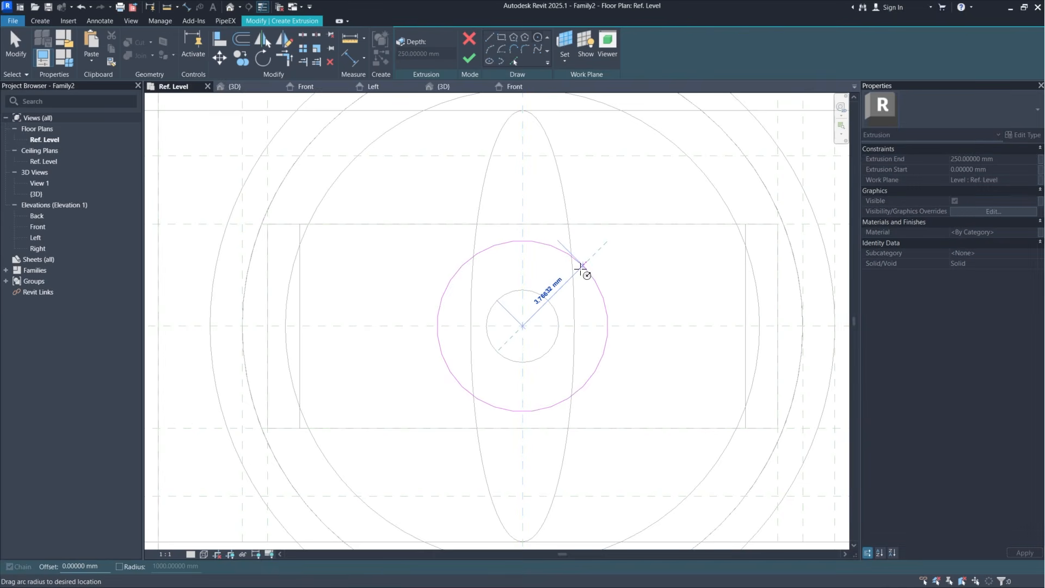
{"action": "left_click", "coordinate": [592, 295]}
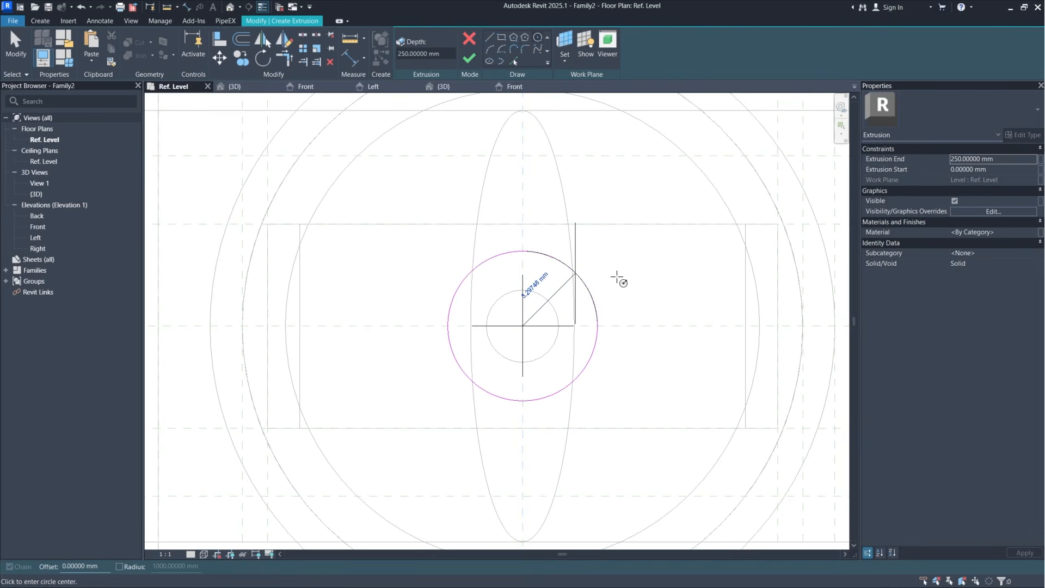
Step: Make the circle's radius dimension permanent, label it with a new instance parameter _Yoke Upper Cylinder Radius, and finish the extrusion
{"action": "left_click", "coordinate": [557, 291]}
{"action": "key", "text": "Escape"}
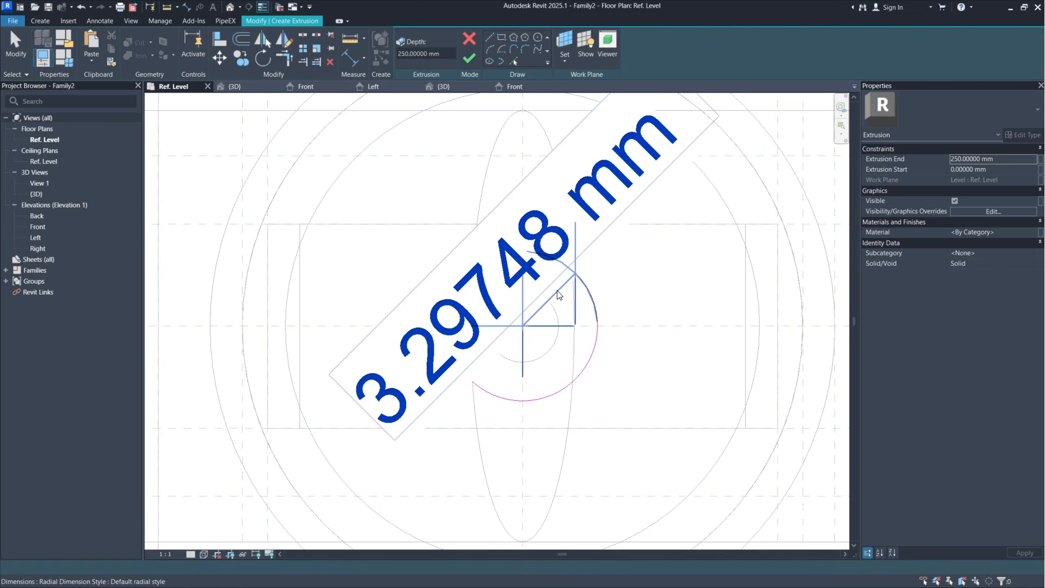
{"action": "left_click", "coordinate": [557, 294]}
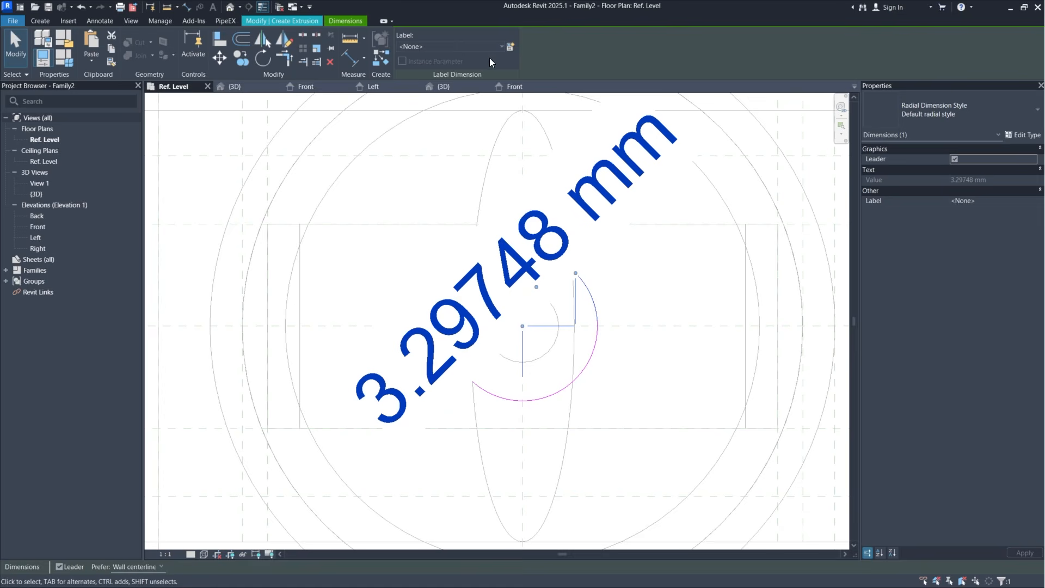
{"action": "left_click", "coordinate": [512, 48]}
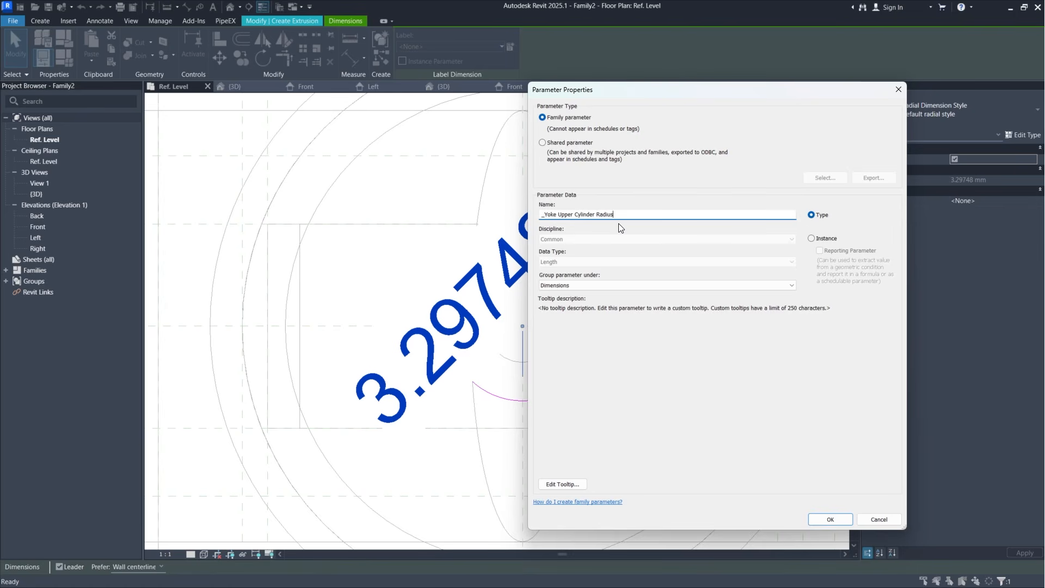
{"action": "left_click", "coordinate": [823, 239]}
{"action": "left_click", "coordinate": [830, 519]}
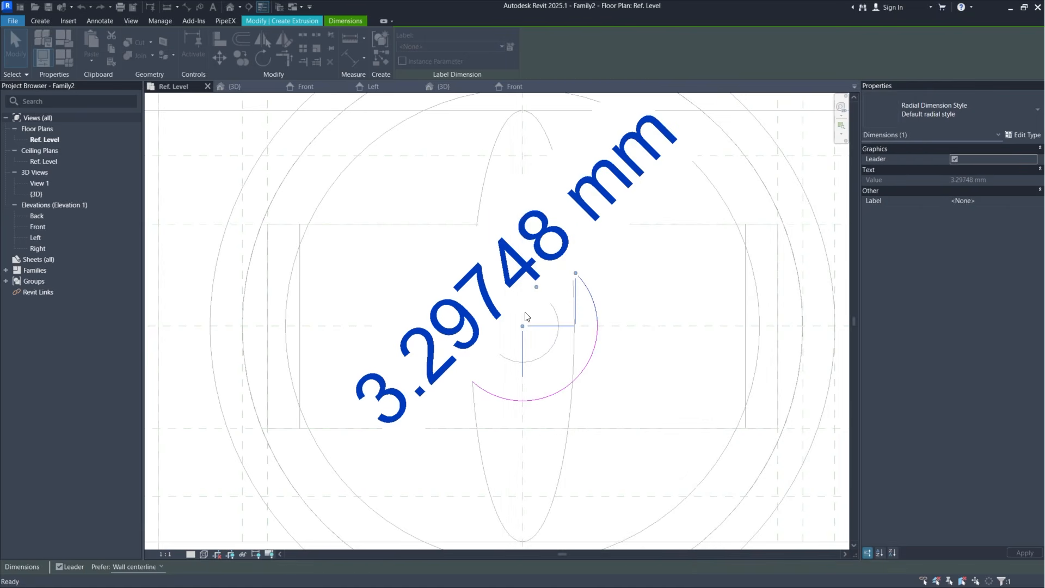
{"action": "middle_click_drag", "start_coordinate": [648, 290], "coordinate": [619, 284]}
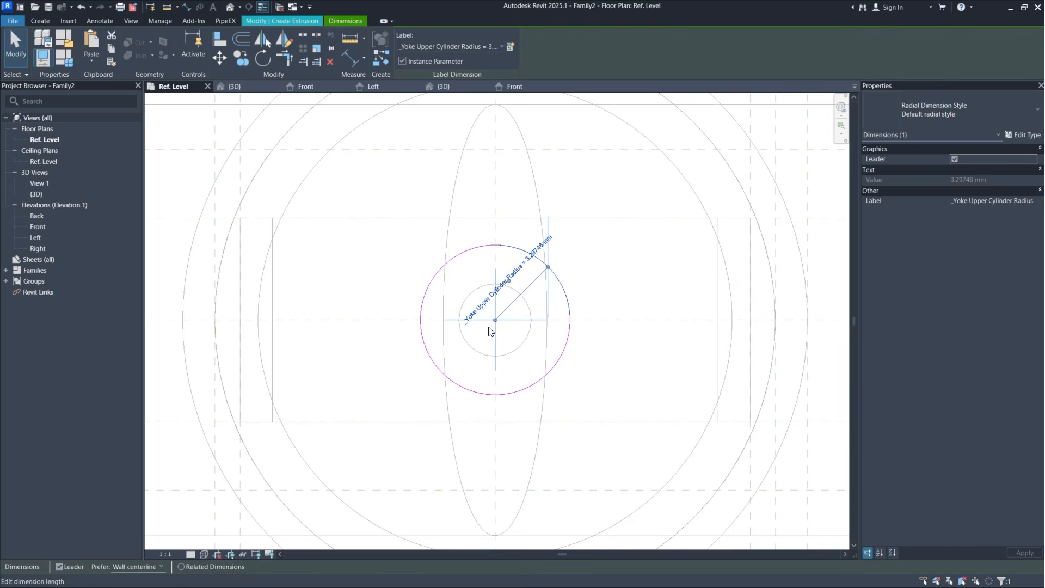
{"action": "left_click", "coordinate": [295, 20]}
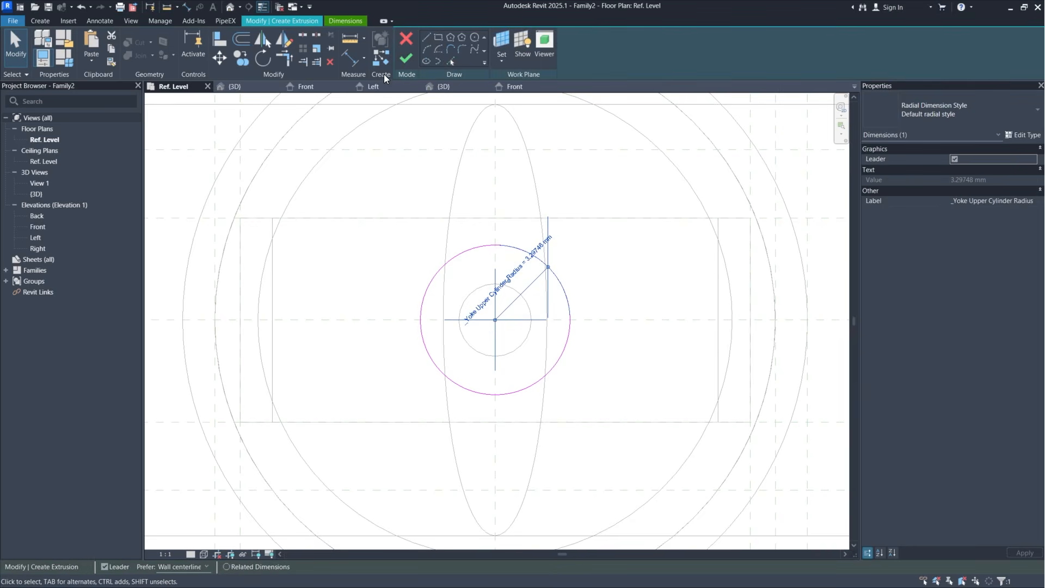
{"action": "left_click", "coordinate": [405, 58]}
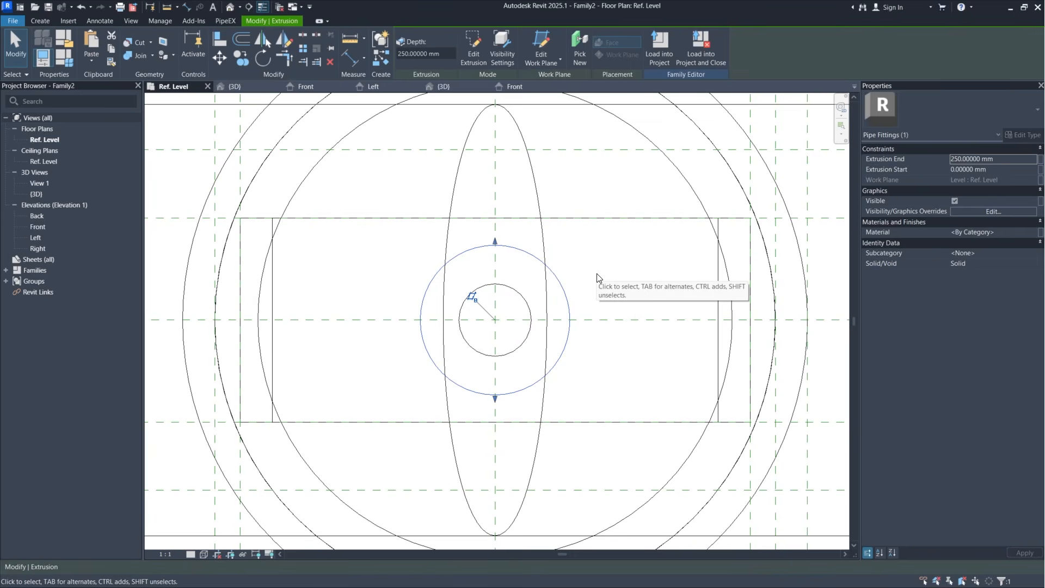
Step: In the Front elevation, raise the new cylinder's lower end to about 79 mm, just below the yoke opening
{"action": "left_click", "coordinate": [380, 135]}
{"action": "left_click", "coordinate": [326, 88]}
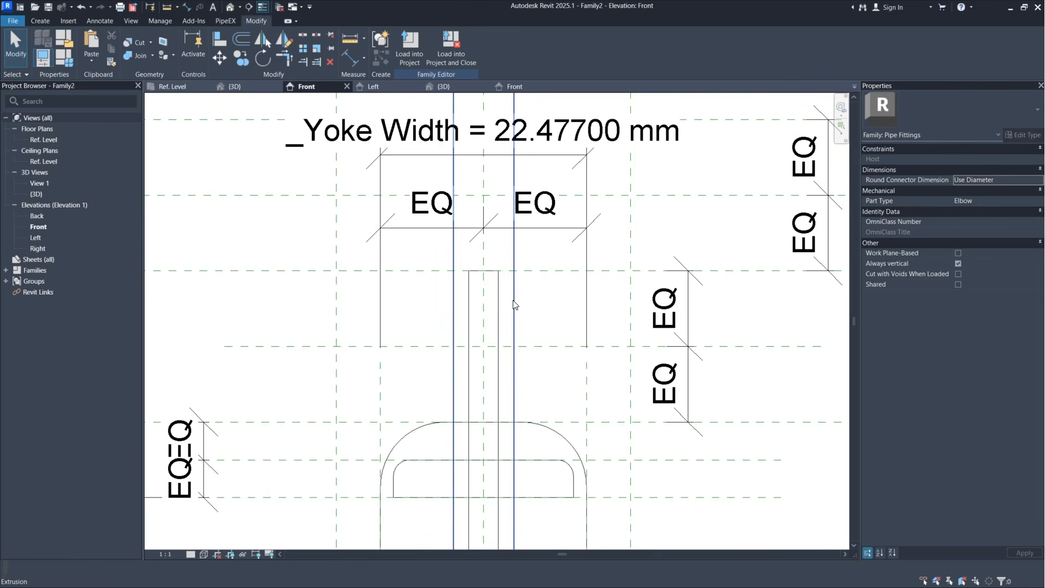
{"action": "scroll", "coordinate": [536, 286], "scroll_direction": "down", "scroll_amount": 3}
{"action": "middle_click_drag", "start_coordinate": [537, 430], "coordinate": [560, 244]}
{"action": "middle_click_drag", "start_coordinate": [559, 406], "coordinate": [551, 221]}
{"action": "left_click", "coordinate": [532, 374]}
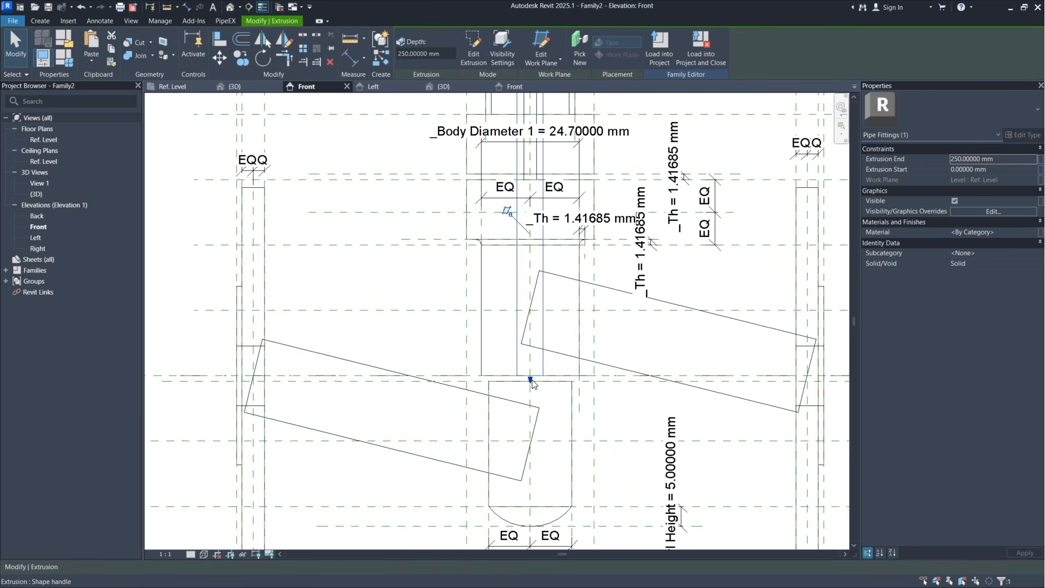
{"action": "left_click_drag", "start_coordinate": [531, 151], "coordinate": [531, 157]}
{"action": "middle_click_drag", "start_coordinate": [558, 224], "coordinate": [566, 400]}
{"action": "scroll", "coordinate": [546, 327], "scroll_direction": "up", "scroll_amount": 5}
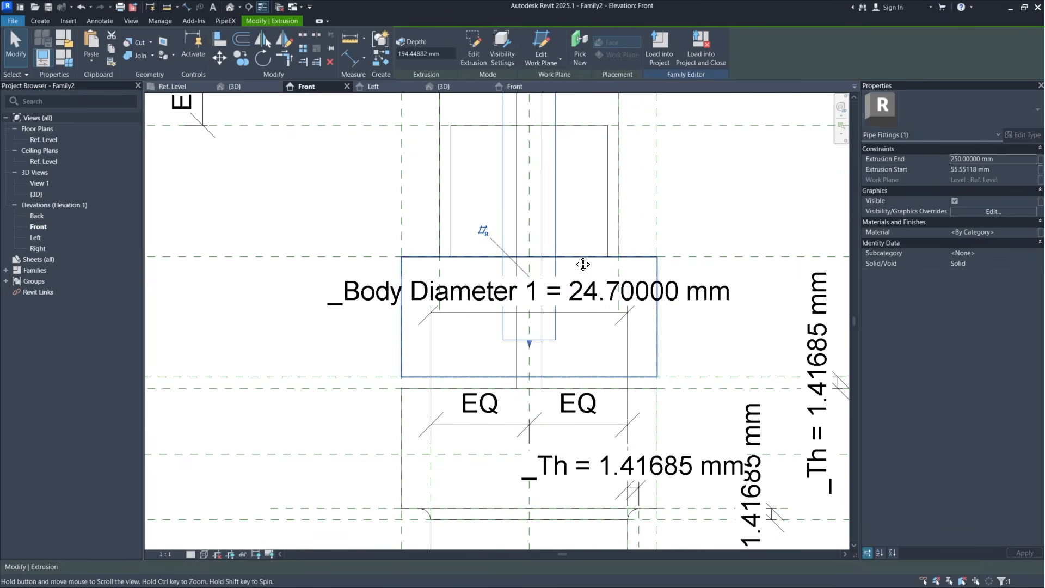
{"action": "middle_click_drag", "start_coordinate": [583, 263], "coordinate": [581, 446]}
{"action": "left_click_drag", "start_coordinate": [527, 524], "coordinate": [556, 368]}
{"action": "middle_click_drag", "start_coordinate": [599, 365], "coordinate": [608, 417]}
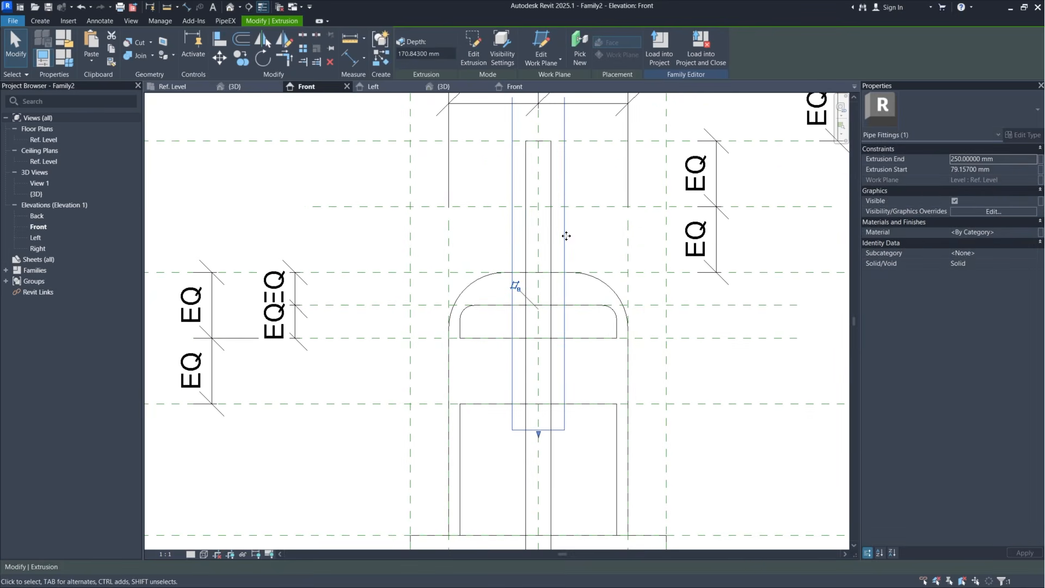
Step: Align the cylinder's bottom face to the reference plane at the yoke opening's upper edge and lock it
{"action": "left_click", "coordinate": [219, 39]}
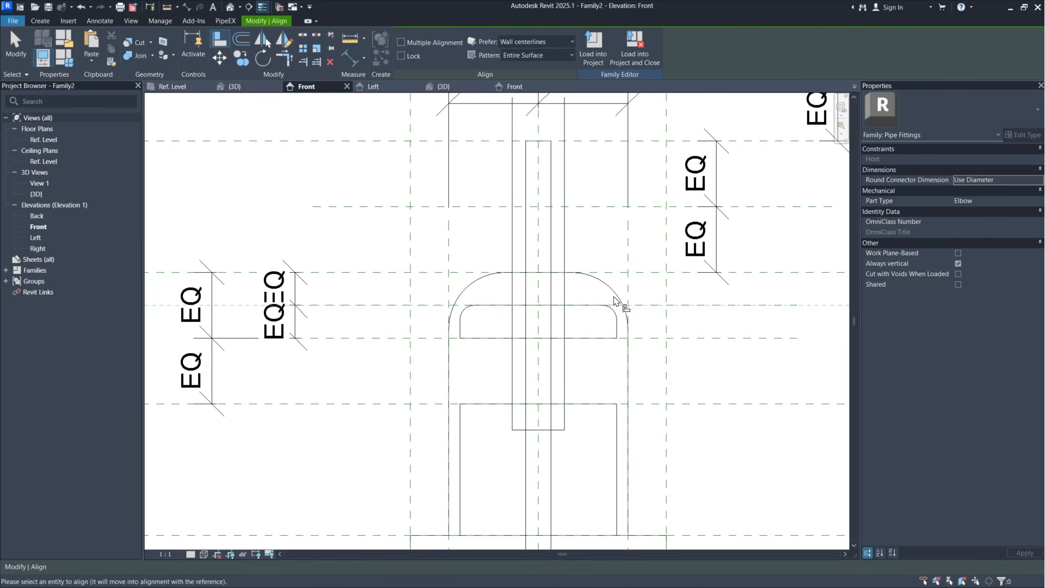
{"action": "left_click", "coordinate": [563, 430]}
{"action": "scroll", "coordinate": [549, 267], "scroll_direction": "up", "scroll_amount": 3}
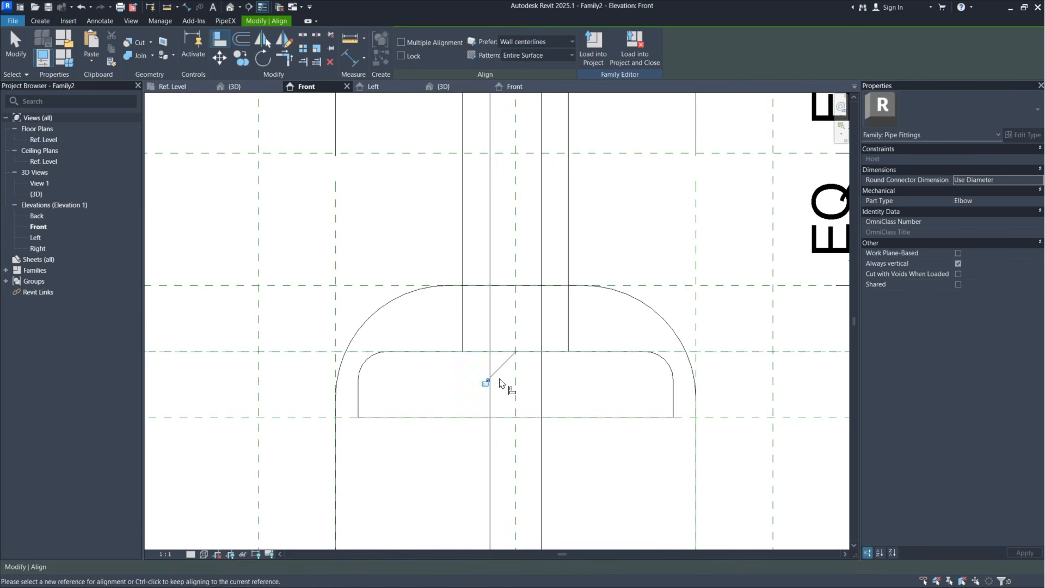
{"action": "scroll", "coordinate": [524, 248], "scroll_direction": "down", "scroll_amount": 4}
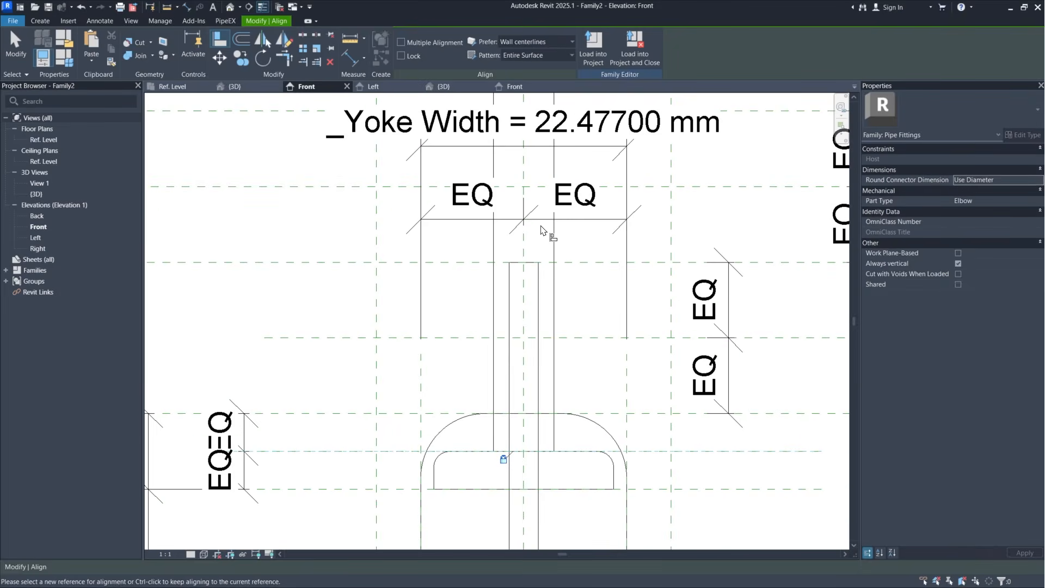
{"action": "key", "text": "Escape"}
{"action": "mouse_move", "coordinate": [567, 277]}
{"action": "middle_mouse_down"}
{"action": "mouse_move", "coordinate": [617, 258]}
{"action": "mouse_move", "coordinate": [564, 294]}
{"action": "middle_mouse_up"}
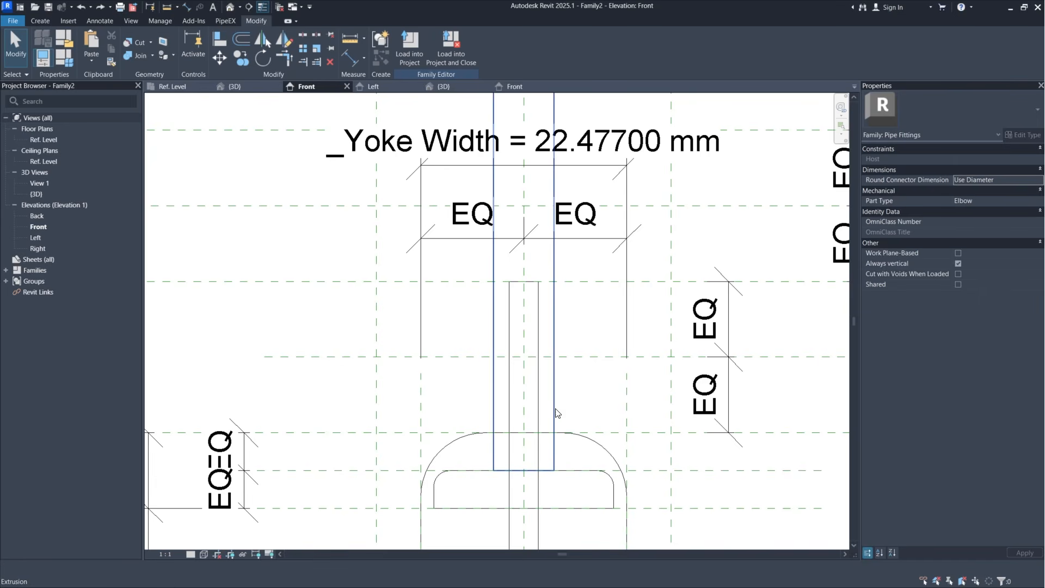
Step: Align the cylinder's top face to the middle reference plane between the stem top and the yoke top and lock it
{"action": "left_click", "coordinate": [230, 44]}
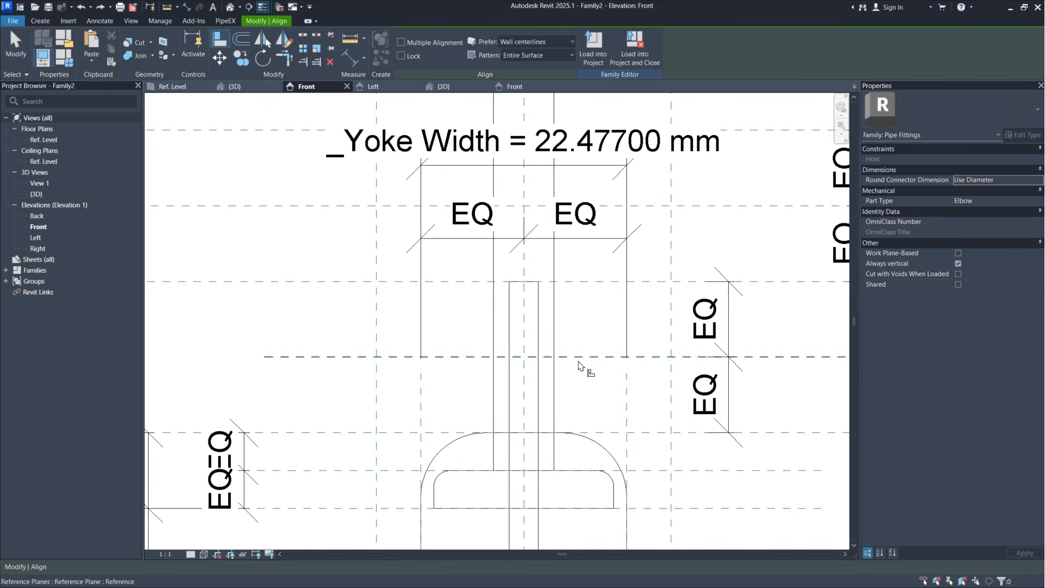
{"action": "scroll", "coordinate": [580, 386], "scroll_direction": "down", "scroll_amount": 2}
{"action": "scroll", "coordinate": [566, 325], "scroll_direction": "down", "scroll_amount": 2}
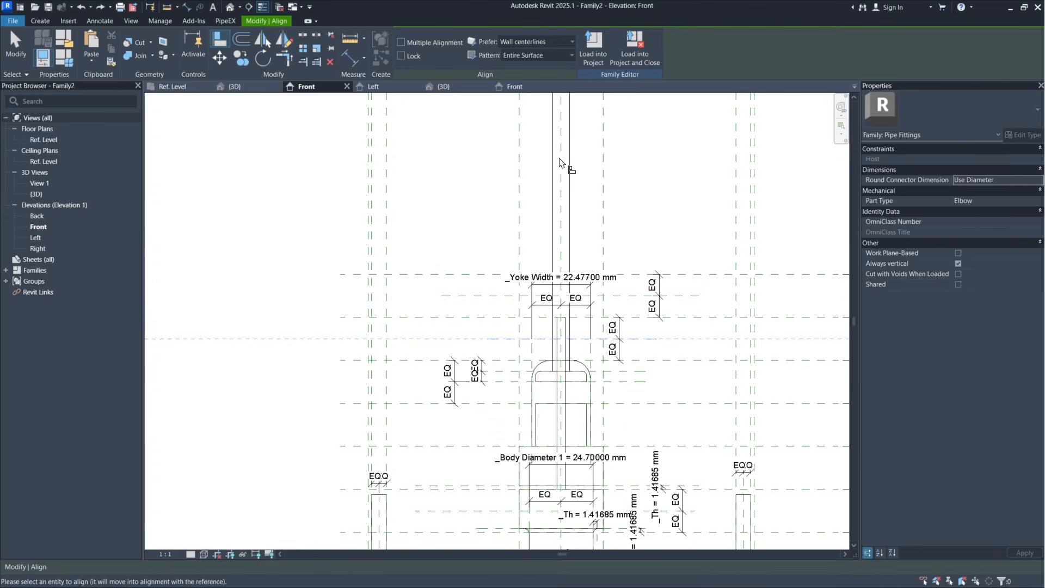
{"action": "scroll", "coordinate": [563, 168], "scroll_direction": "up", "scroll_amount": 5}
{"action": "left_click", "coordinate": [584, 120]}
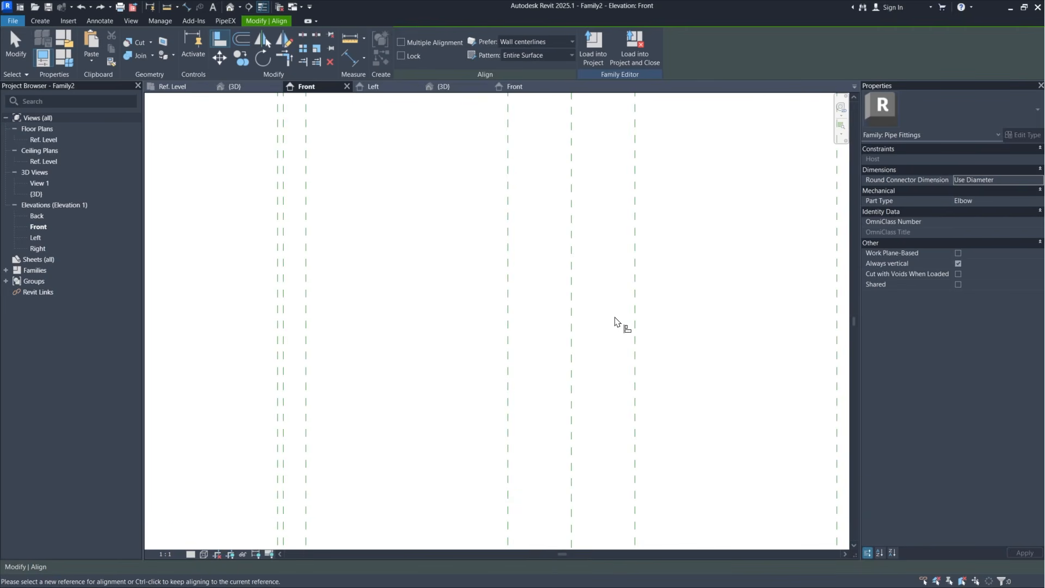
{"action": "scroll", "coordinate": [620, 322], "scroll_direction": "down", "scroll_amount": 3}
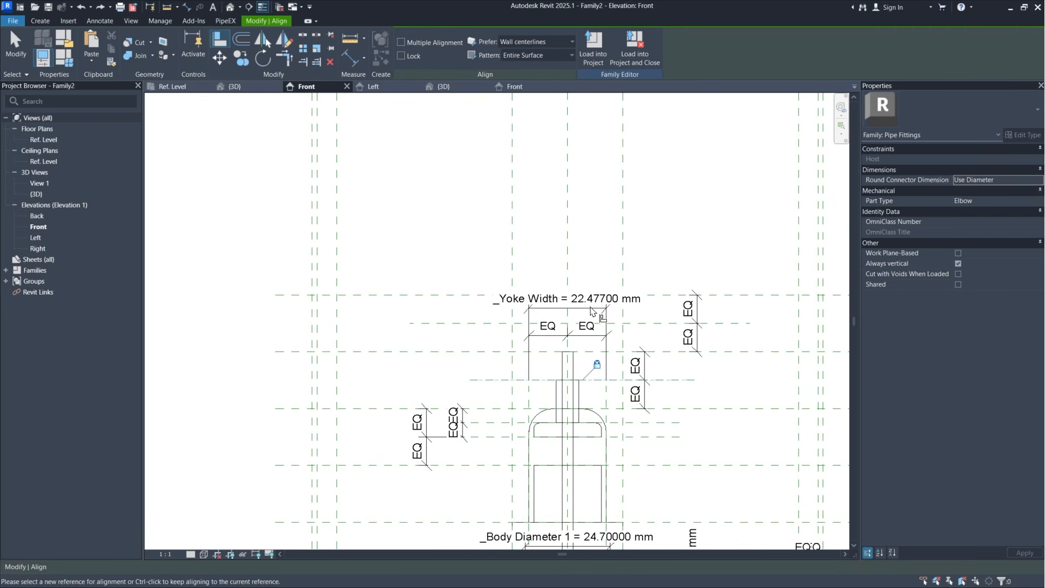
{"action": "scroll", "coordinate": [599, 362], "scroll_direction": "up", "scroll_amount": 3}
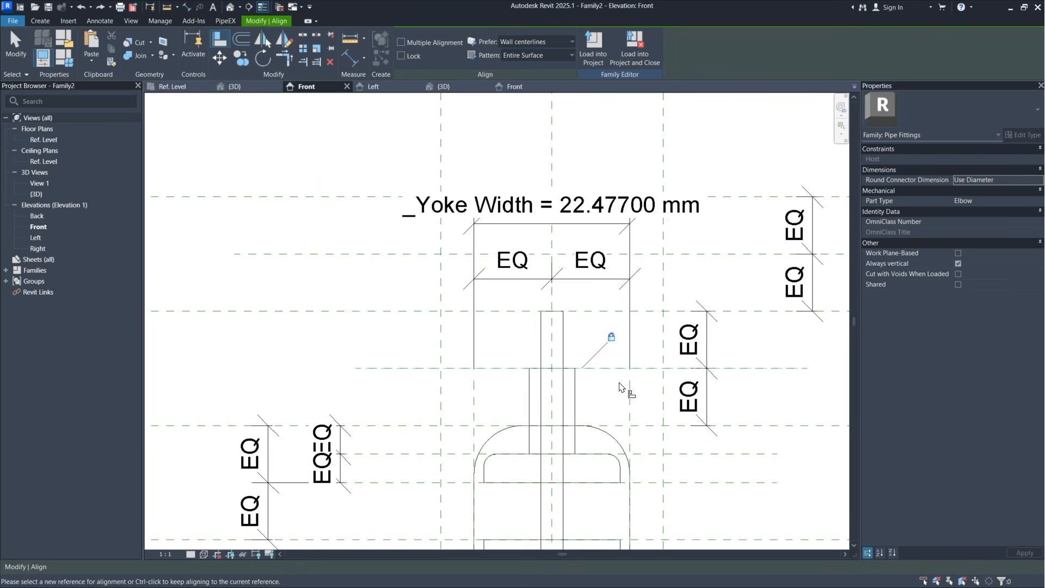
{"action": "key", "text": "Escape"}
{"action": "middle_click_drag", "start_coordinate": [620, 387], "coordinate": [591, 360]}
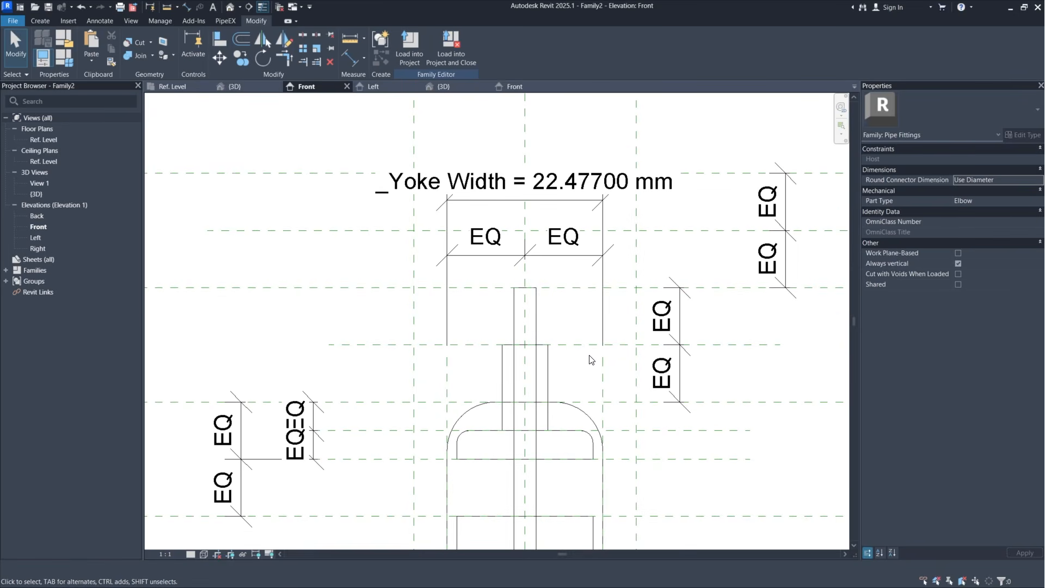
Step: Set the _Yoke Upper Cylinder Radius parameter to 6 mm in the family types and apply it
{"action": "left_click", "coordinate": [68, 61]}
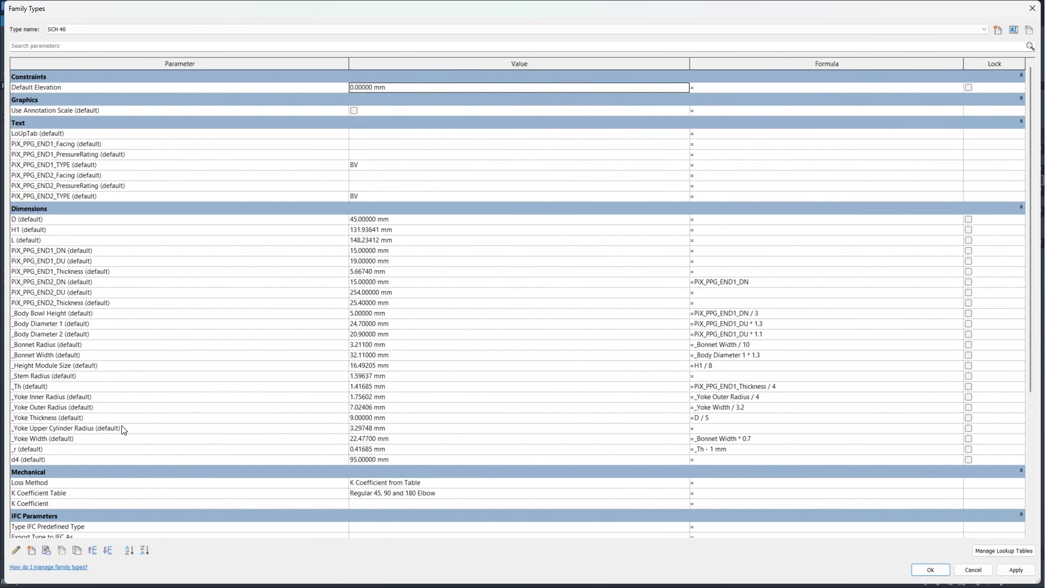
{"action": "left_click", "coordinate": [443, 428]}
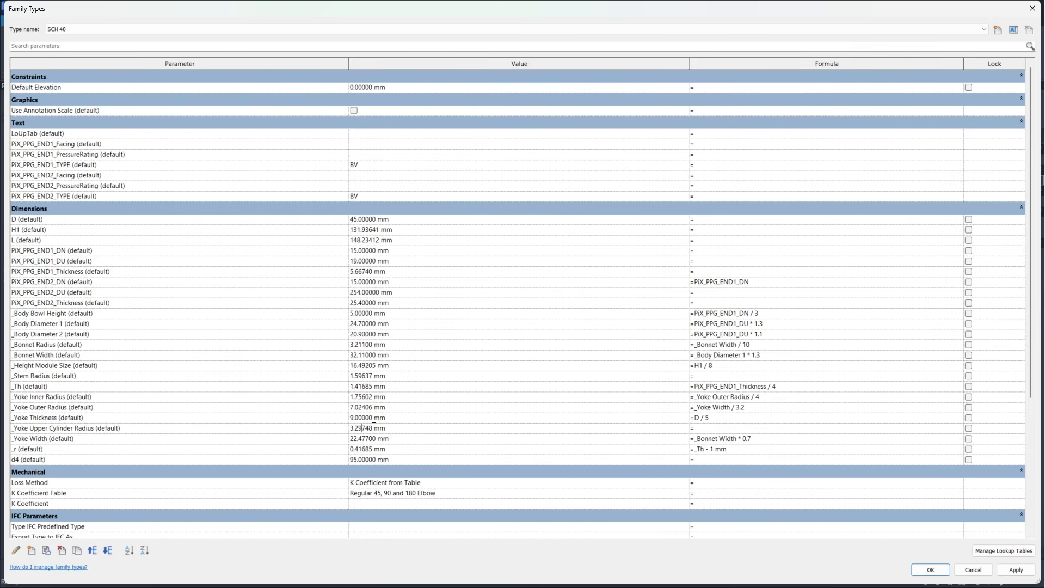
{"action": "left_click_drag", "start_coordinate": [372, 428], "coordinate": [282, 427]}
{"action": "type", "text": "6"}
{"action": "left_click", "coordinate": [1016, 569]}
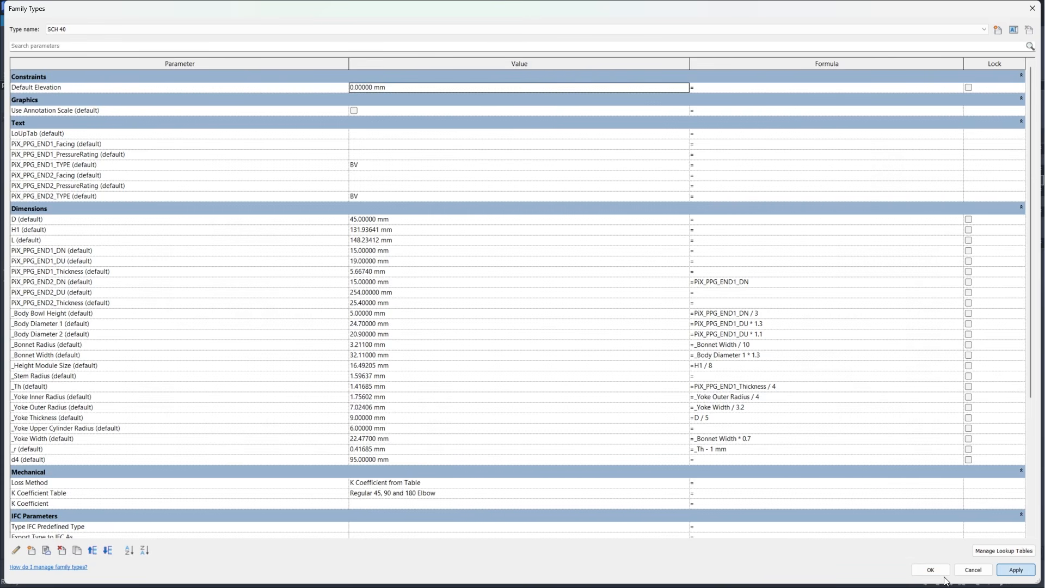
{"action": "left_click", "coordinate": [931, 570]}
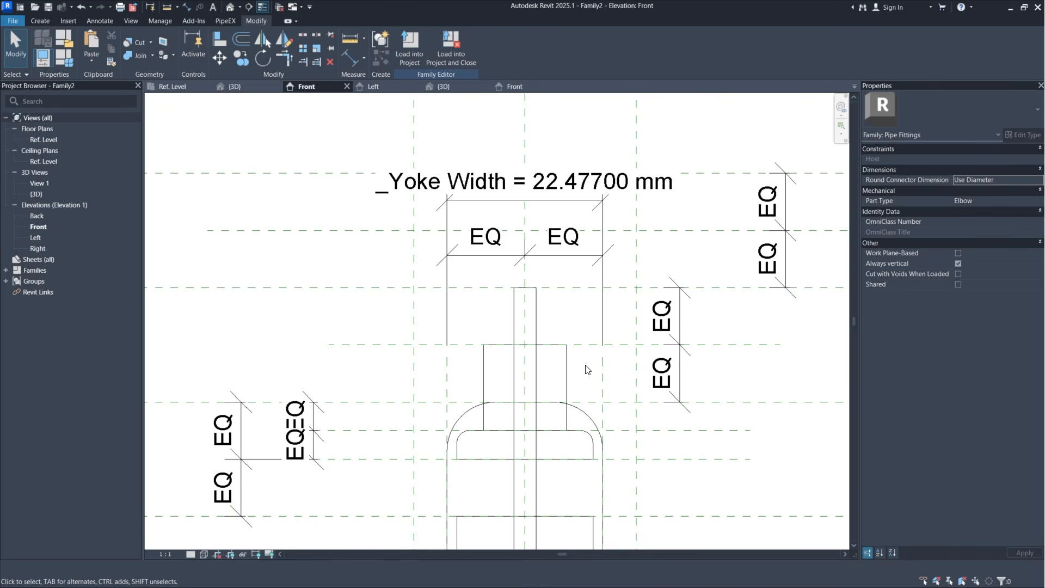
Step: Delete the ELBOW_CS150_SCH40 lookup table from the family
{"action": "left_click", "coordinate": [65, 57]}
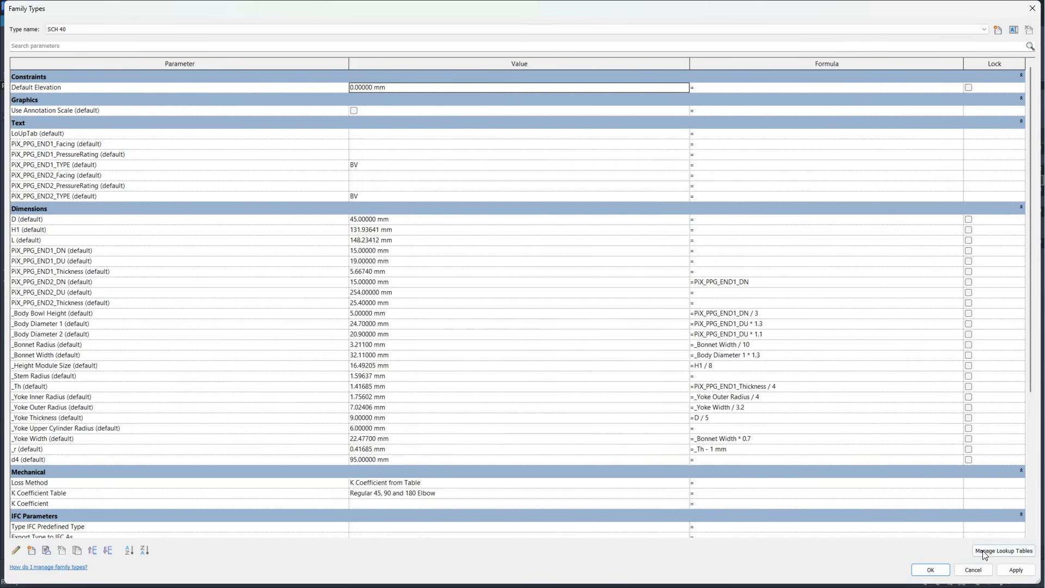
{"action": "left_click", "coordinate": [977, 555]}
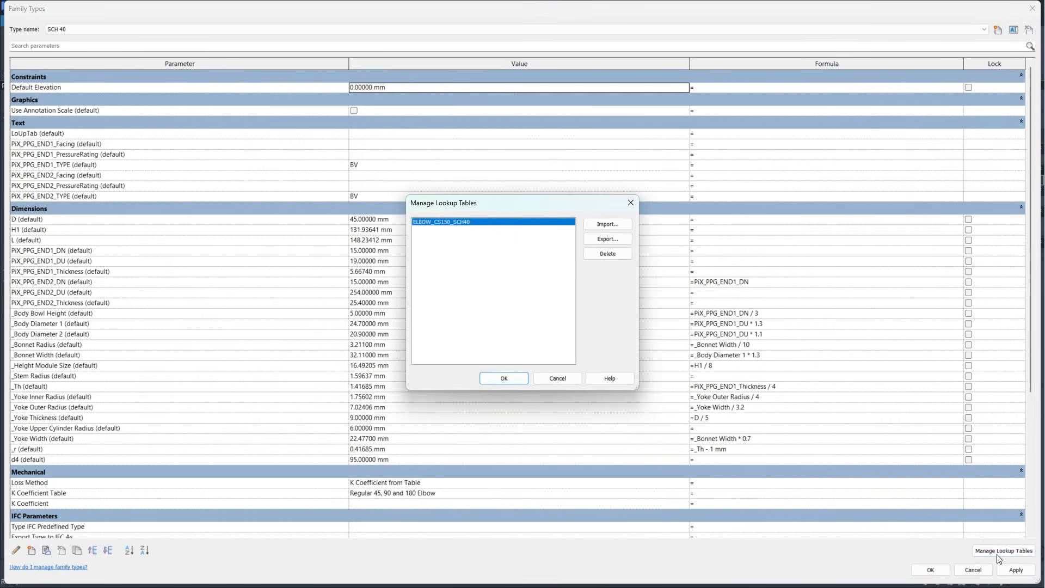
{"action": "left_click", "coordinate": [612, 253]}
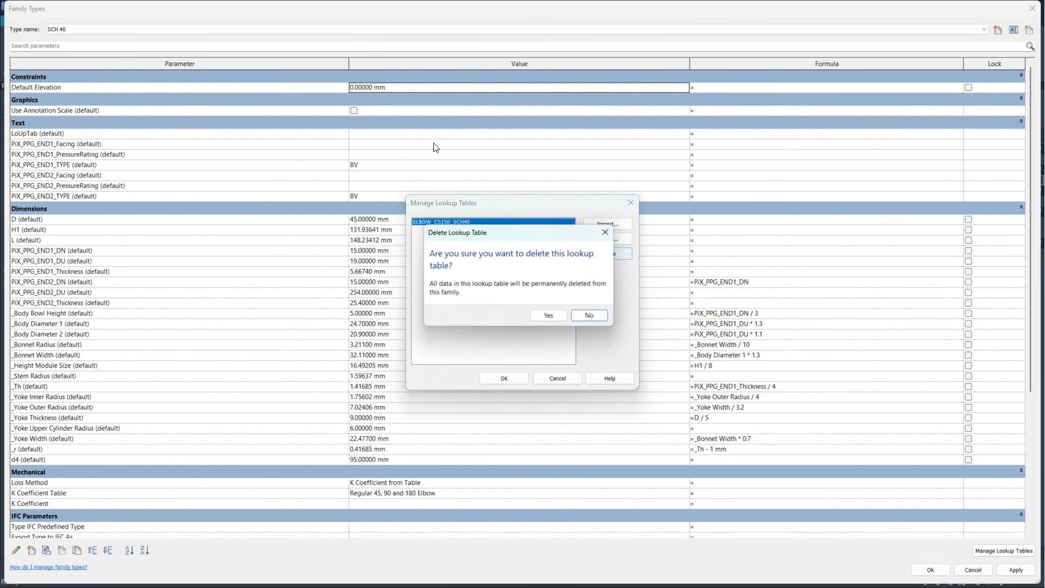
{"action": "left_click", "coordinate": [549, 316]}
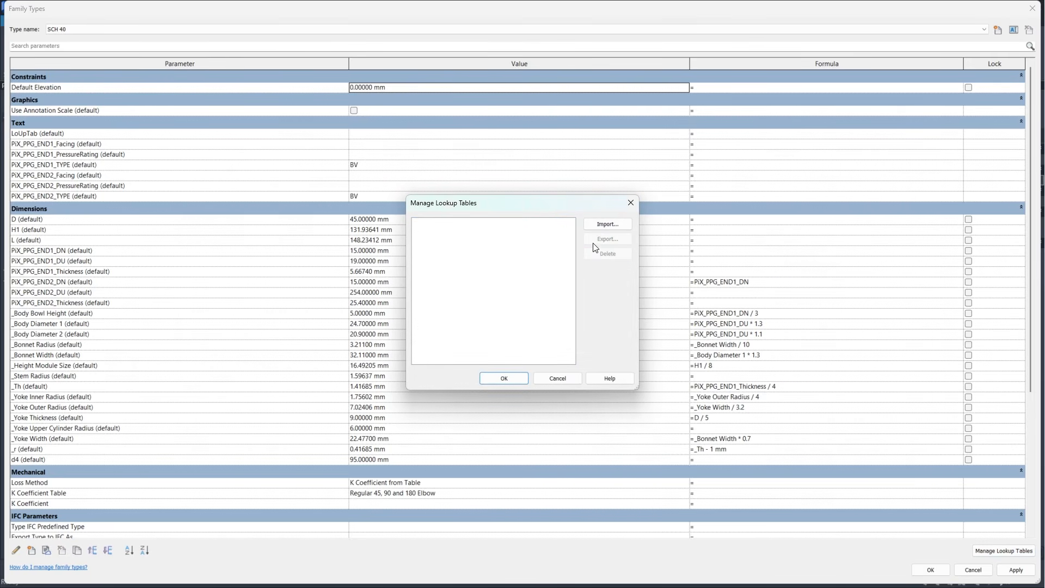
Step: Import Globe Valve.csv from the Globe valve folder as the family's lookup table
{"action": "left_click", "coordinate": [603, 225]}
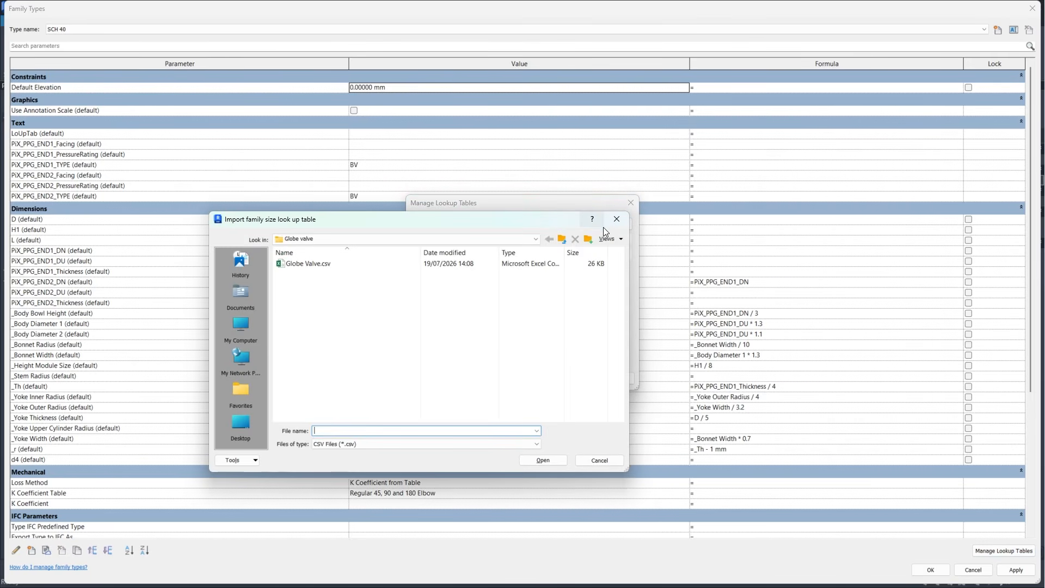
{"action": "left_click", "coordinate": [350, 265]}
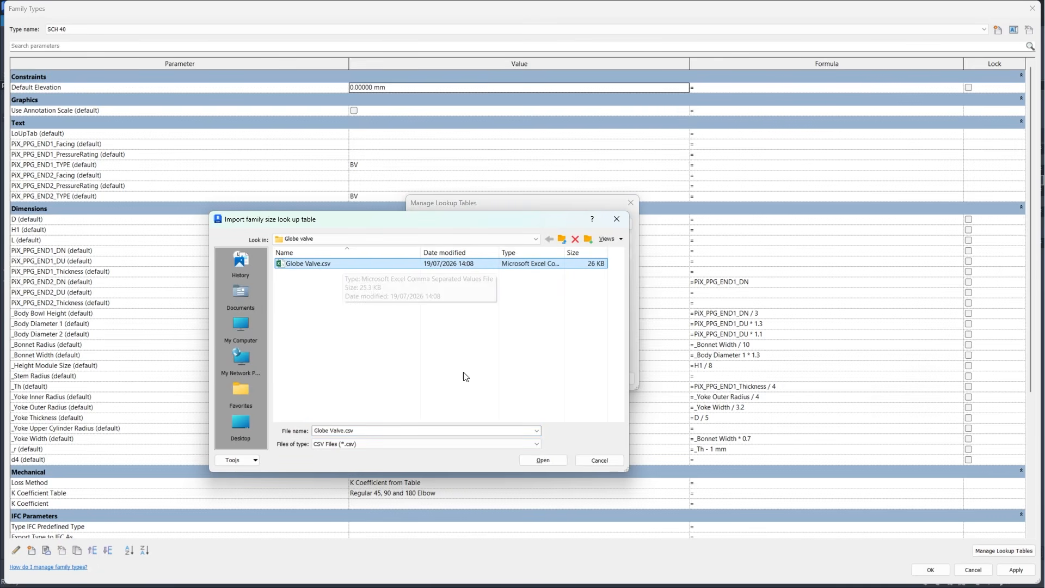
{"action": "left_click", "coordinate": [545, 461]}
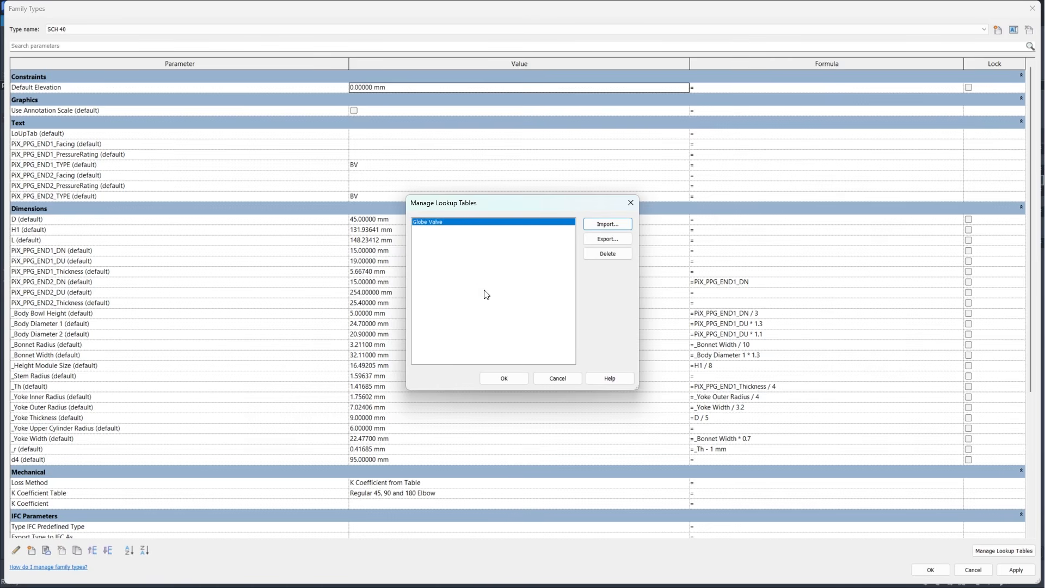
{"action": "left_click", "coordinate": [509, 377]}
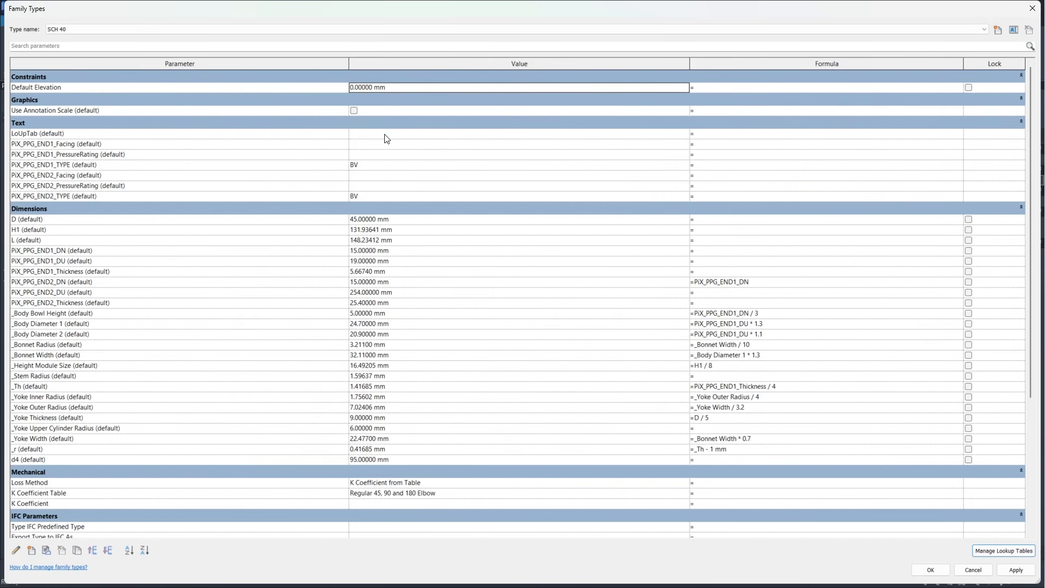
Step: Set LoUpTab to Globe Valve and both PiX_PPG_END1_PressureRating and PiX_PPG_END2_PressureRating to 25, and apply the values
{"action": "left_click", "coordinate": [443, 134]}
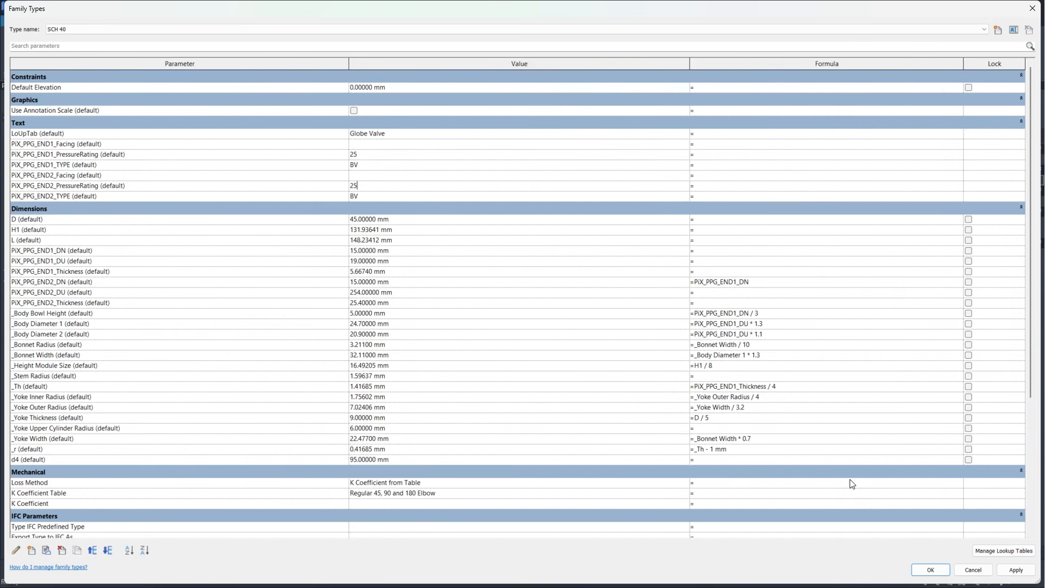
{"action": "left_click", "coordinate": [1016, 570]}
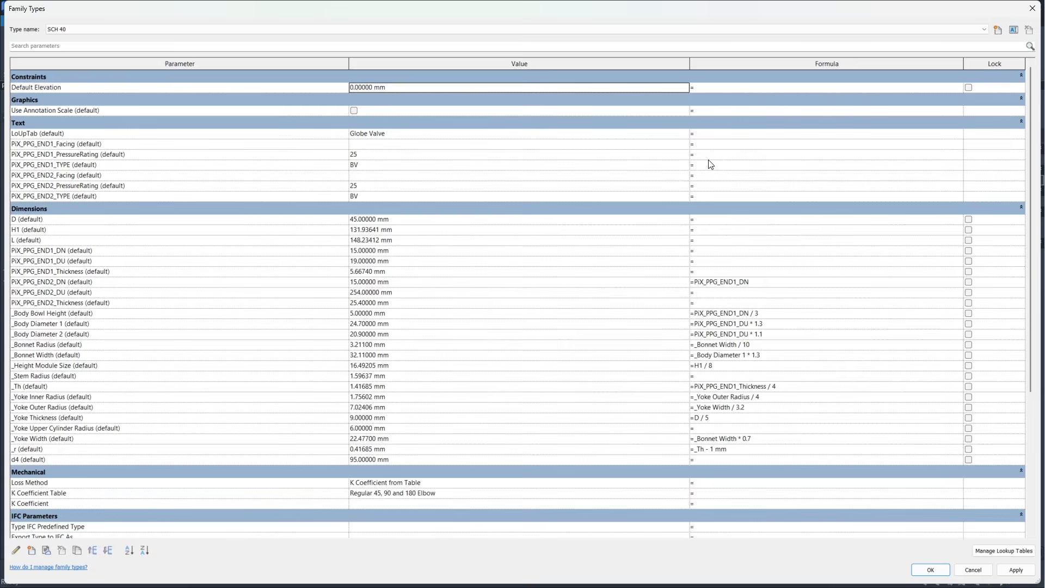
Step: Set the PiX_PPG_END1_Facing and PiX_PPG_END2_Facing formulas to size_lookup on LoUpTab columns END1_FACING and END2_FACING, default "error", keyed by PiX_PPG_END1_DN and PiX_PPG_END2_DN
{"action": "left_click", "coordinate": [724, 144]}
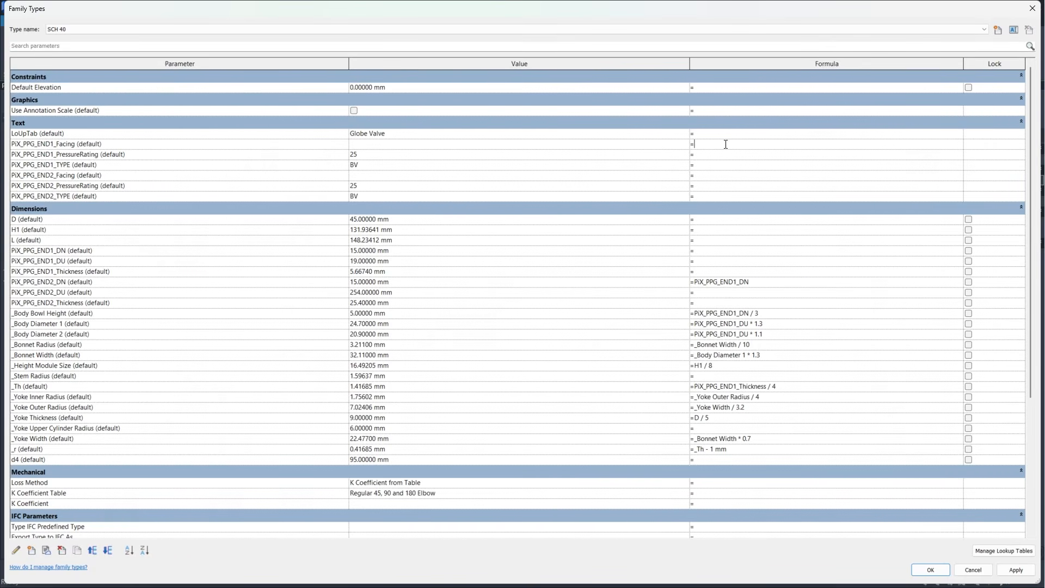
{"action": "type", "text": "size_lookup(LoUpTab, \"END1_FACING\", \"error\", PiX_PPG_END1_DN, PiX_PPG_END2_DN)"}
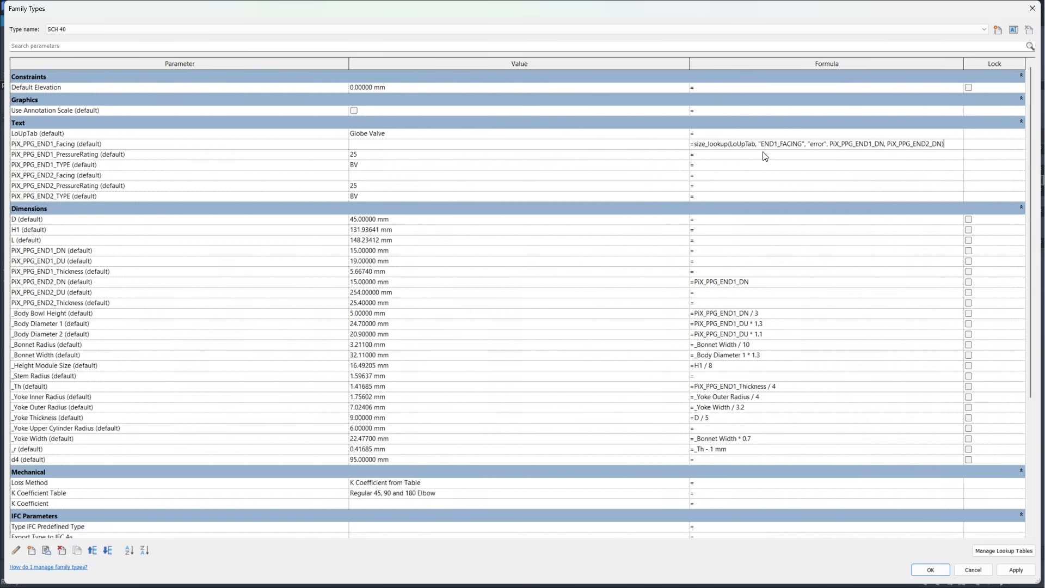
{"action": "key", "text": "Return"}
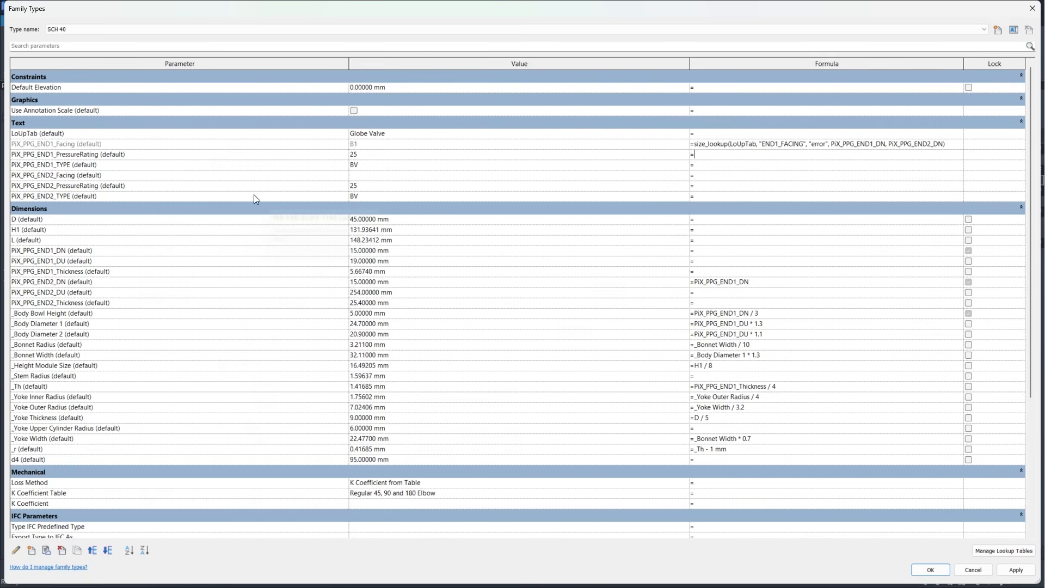
{"action": "type", "text": "size_lookup(LoUpTab, \"END1_FACING\", \"error\", PiX_PPG_END1_DN, PiX_PPG_END2_DN)"}
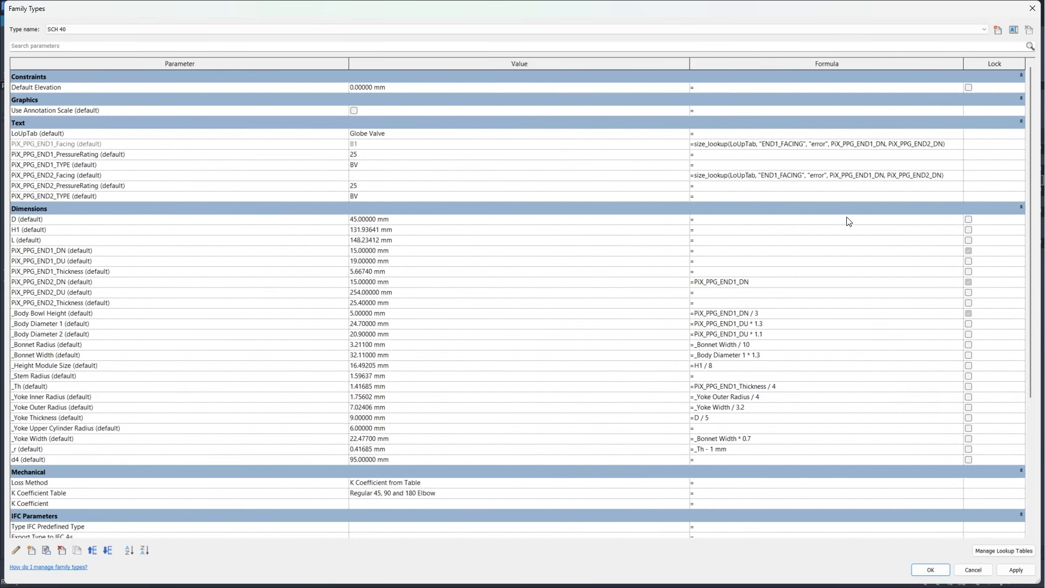
{"action": "key", "text": "BackSpace"}
{"action": "type", "text": "2"}
{"action": "key", "text": "Return"}
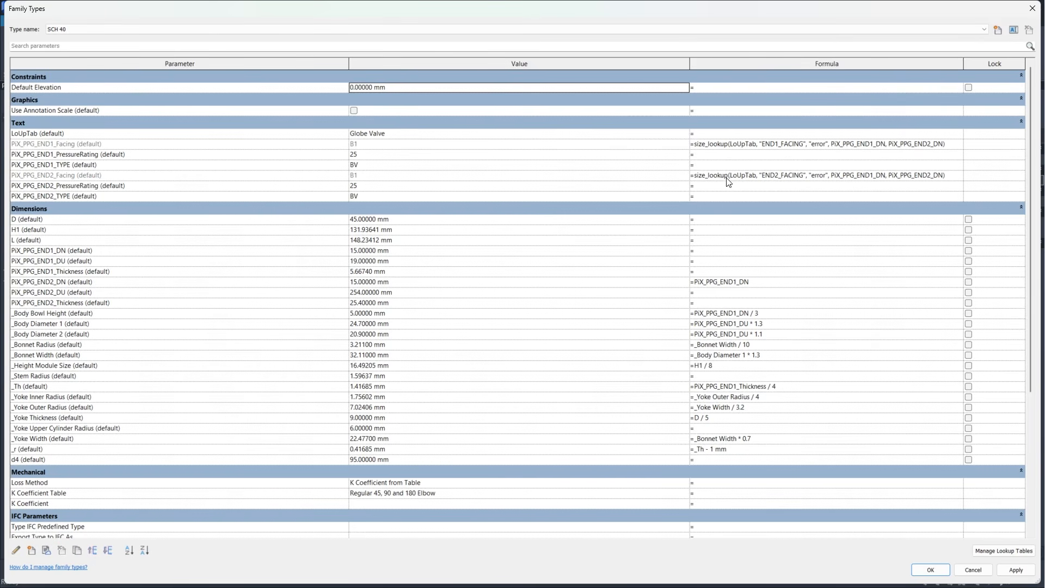
Step: Set the PiX_PPG_END1_TYPE and PiX_PPG_END2_TYPE formulas to size_lookup on LoUpTab columns END1_TYPE and END2_TYPE, default "error", keyed by both end DN parameters
{"action": "left_click", "coordinate": [731, 165]}
{"action": "type", "text": "size_lookup(LoUpTab, \"END1_TYPE\", \"error\", PiX_PPG_END1_DN, PiX_PPG_END2_DN)"}
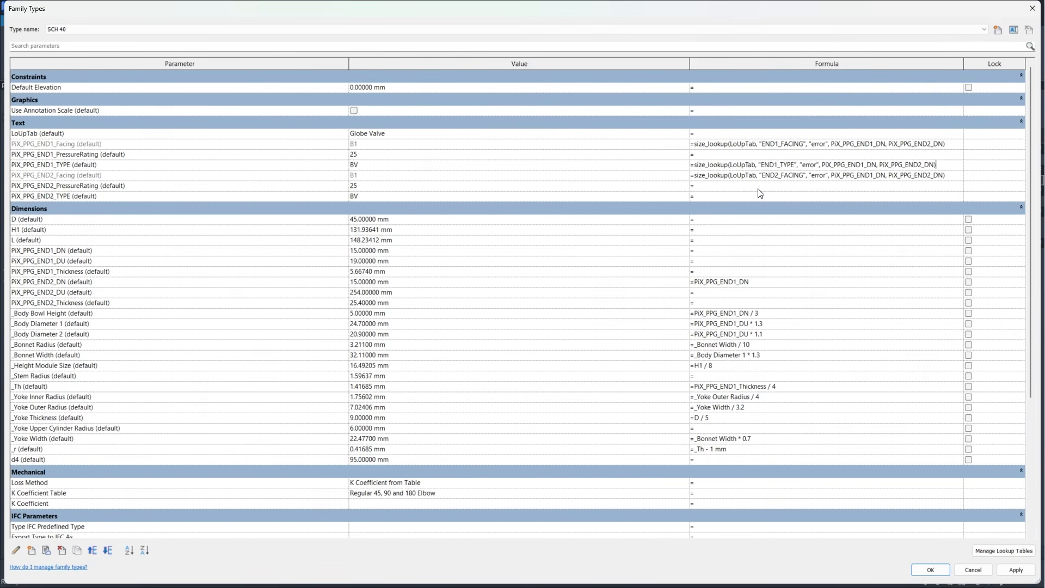
{"action": "left_click", "coordinate": [804, 200]}
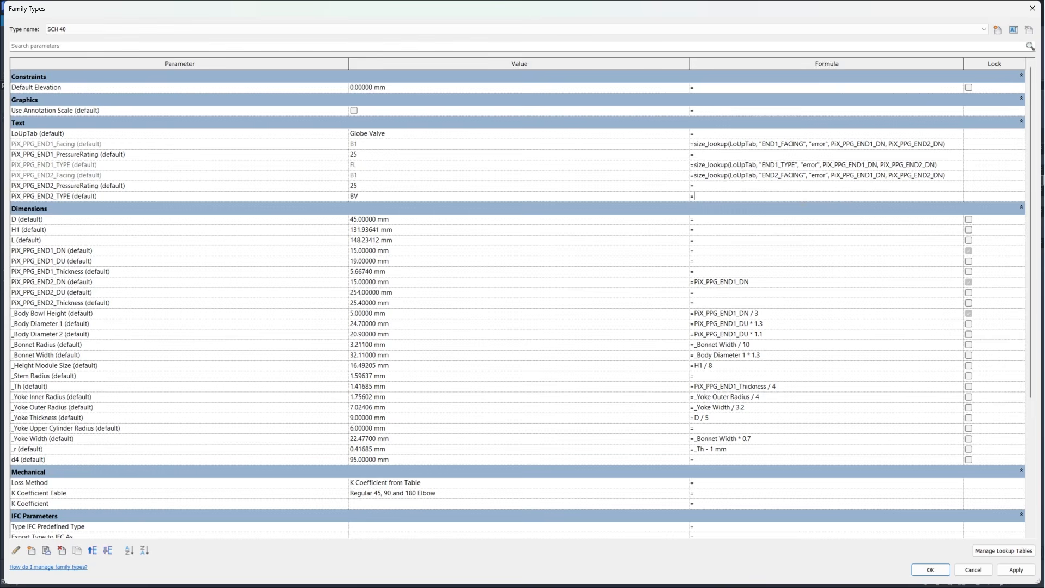
{"action": "type", "text": "size_lookup(LoUpTab, \"END1_TYPE\", \"error\", PiX_PPG_END1_DN, PiX_PPG_END2_DN)"}
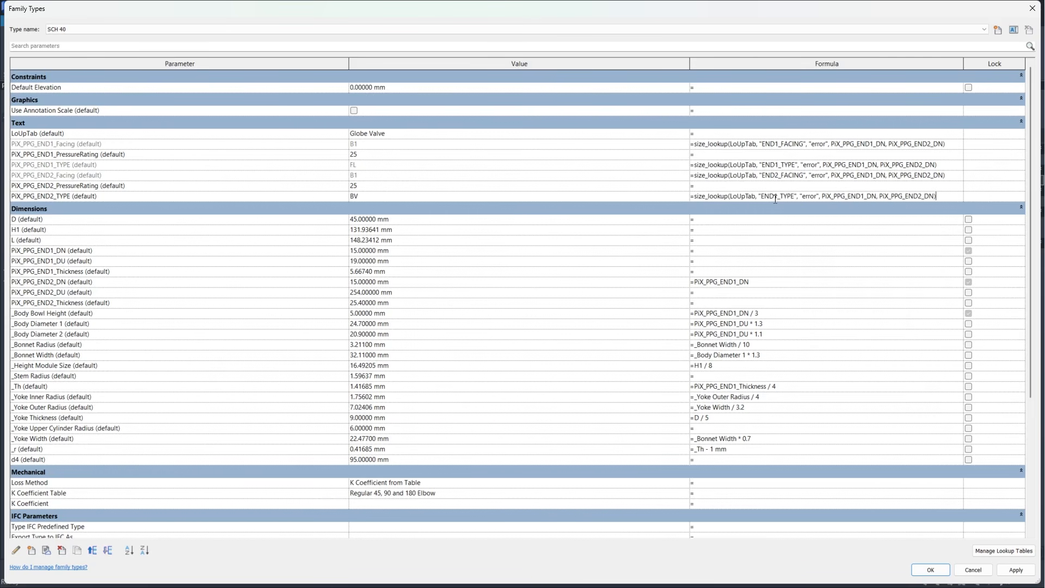
{"action": "left_click", "coordinate": [777, 196]}
{"action": "key", "text": "BackSpace"}
{"action": "type", "text": "2"}
{"action": "key", "text": "Return"}
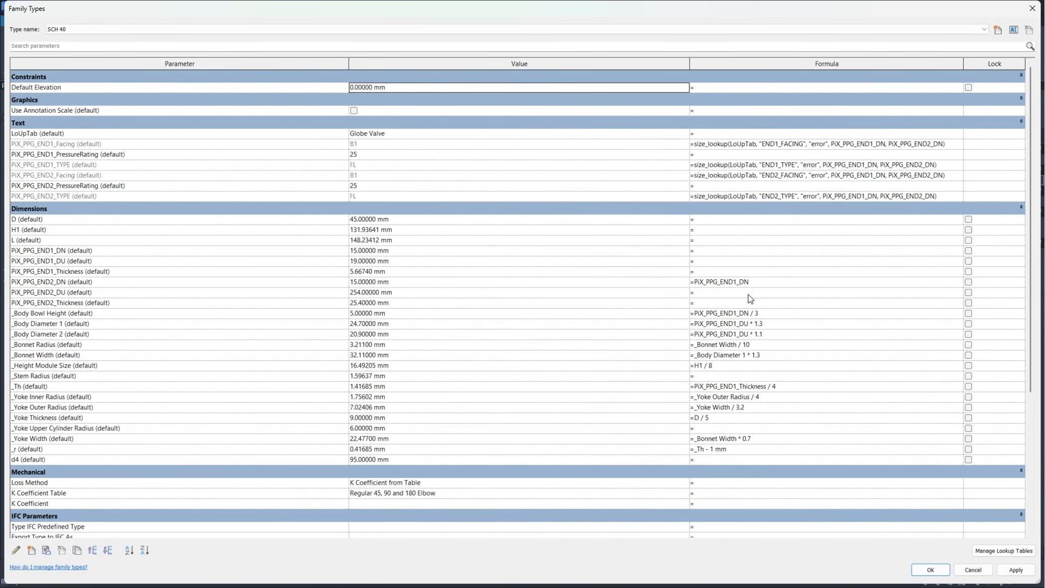
Step: Set the PiX_PPG_END1_DU and L formulas to size_lookup on LoUpTab columns "END1_DU" and "l", default 0 mm, keyed by both end DN parameters
{"action": "left_click", "coordinate": [750, 261]}
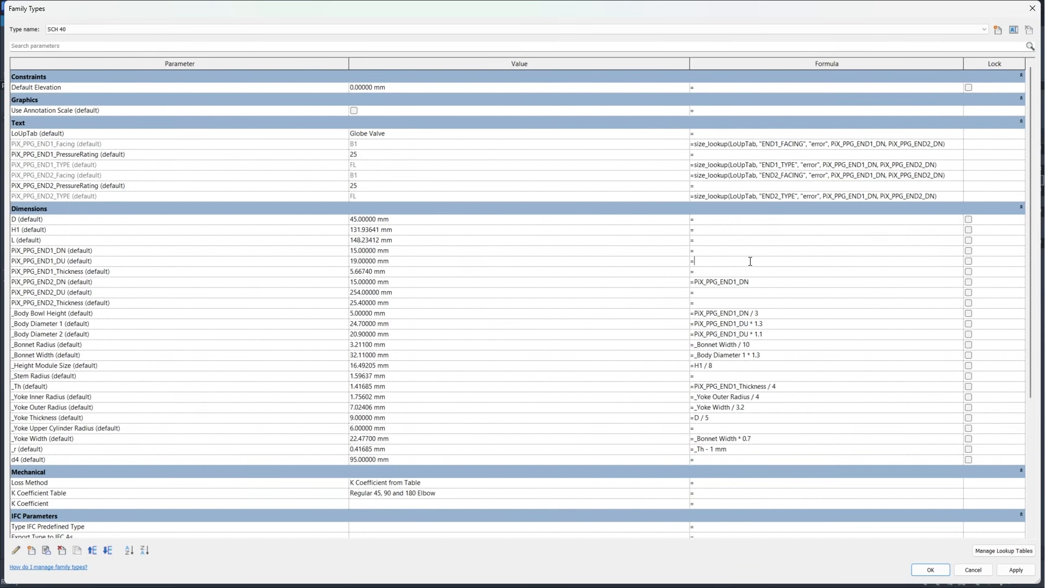
{"action": "type", "text": "size_lookup(LoUpTab, \"END1_DU\", 0 mm, PiX_PPG_END1_DN, PiX_PPG_END2_DN)"}
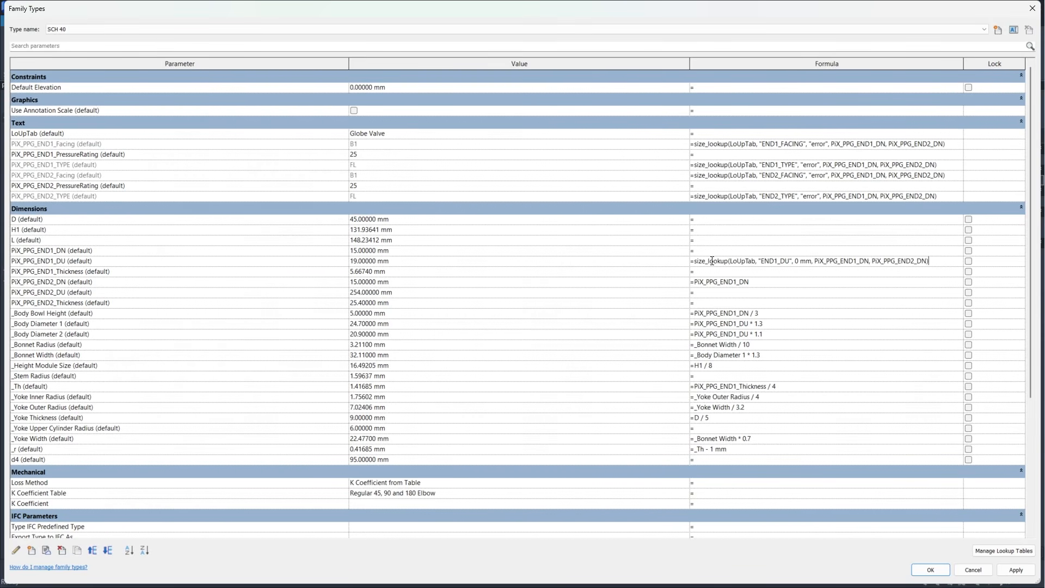
{"action": "left_click", "coordinate": [746, 250]}
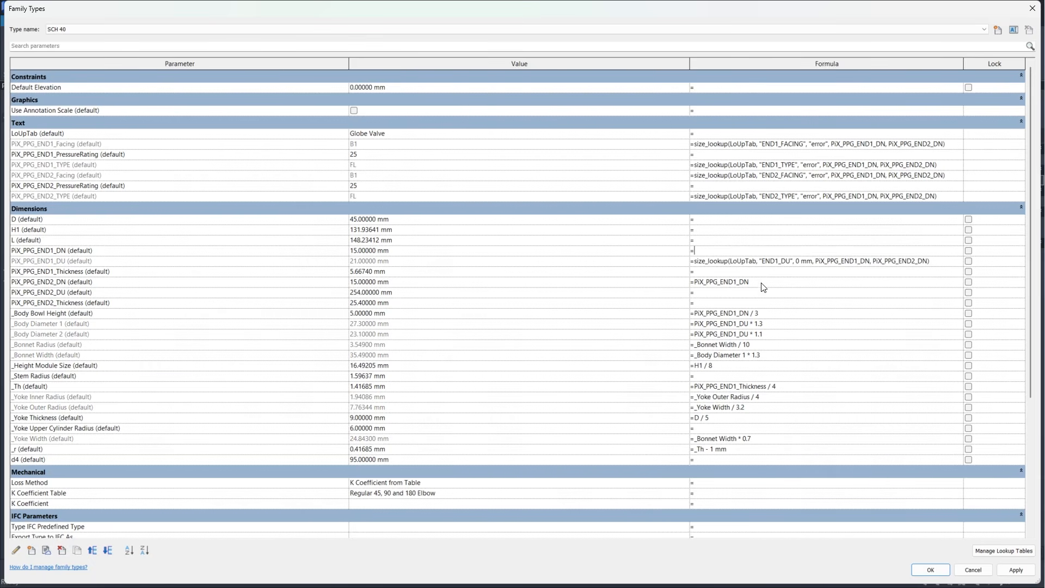
{"action": "left_click", "coordinate": [714, 239]}
{"action": "type", "text": "size_lookup(LoUpTab, \"l\", 0 mm, PiX_PPG_END1_DN, PiX_PPG_END2_DN)"}
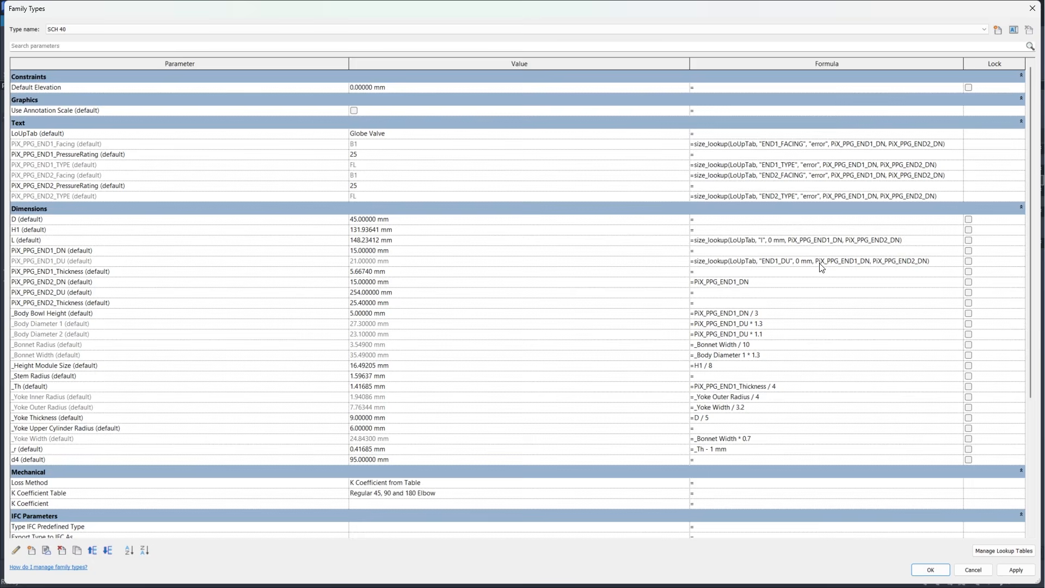
{"action": "key", "text": "Return"}
Step: Copy the PiX_PPG_END1_DU lookup formula to PiX_PPG_END2_DU and change its lookup column to END2_DU
{"action": "left_click", "coordinate": [790, 262]}
{"action": "left_click", "coordinate": [940, 263]}
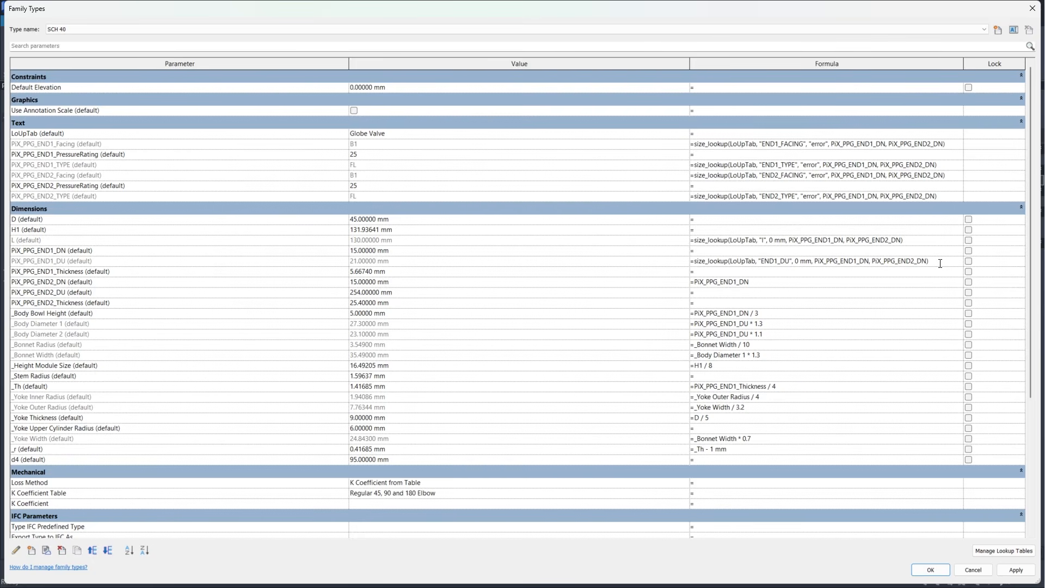
{"action": "key", "text": "shift+Home"}
{"action": "key", "text": "ctrl+c"}
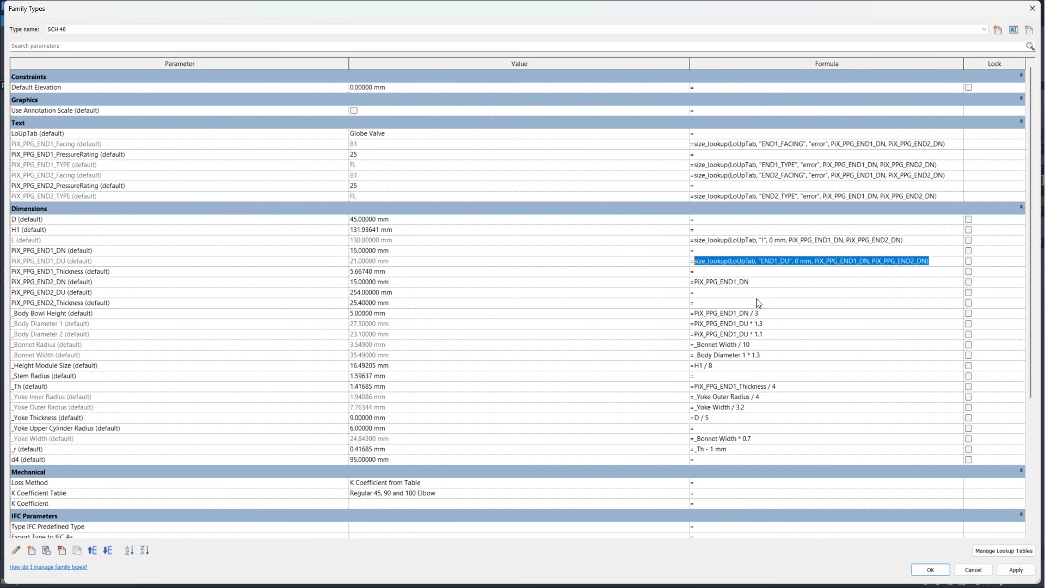
{"action": "left_click", "coordinate": [756, 293]}
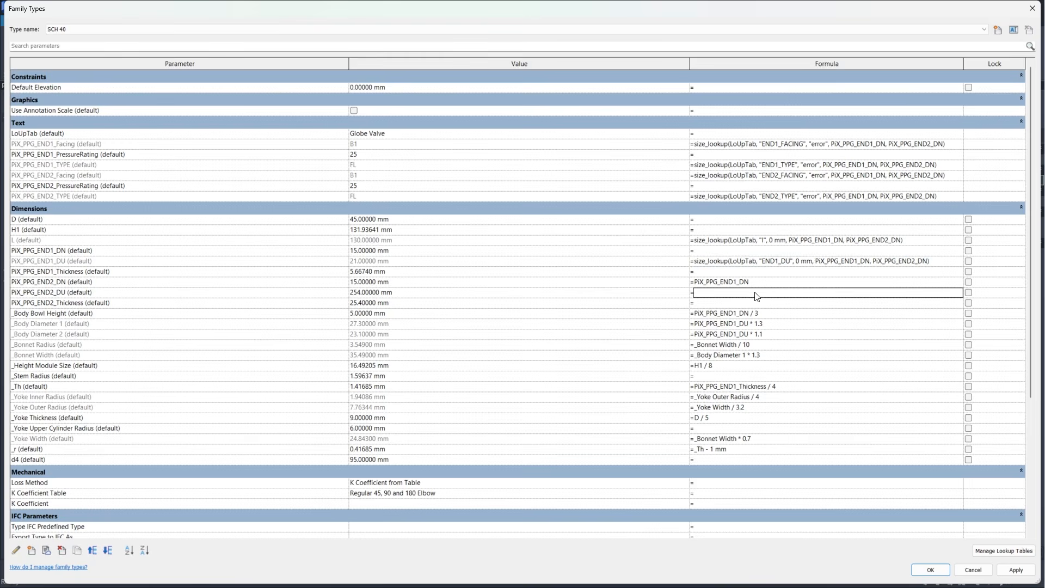
{"action": "key", "text": "ctrl+v"}
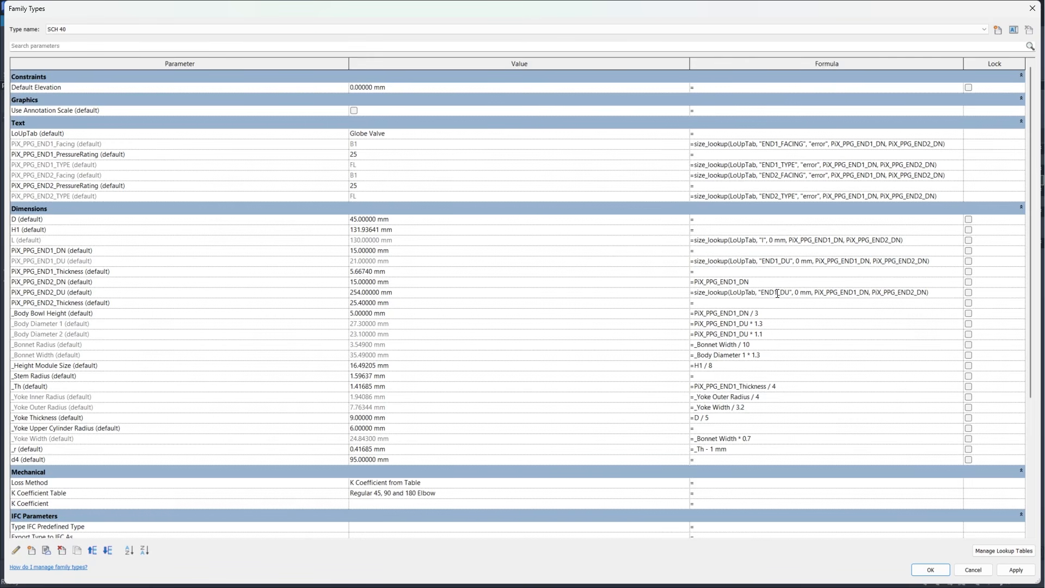
{"action": "key", "text": "BackSpace"}
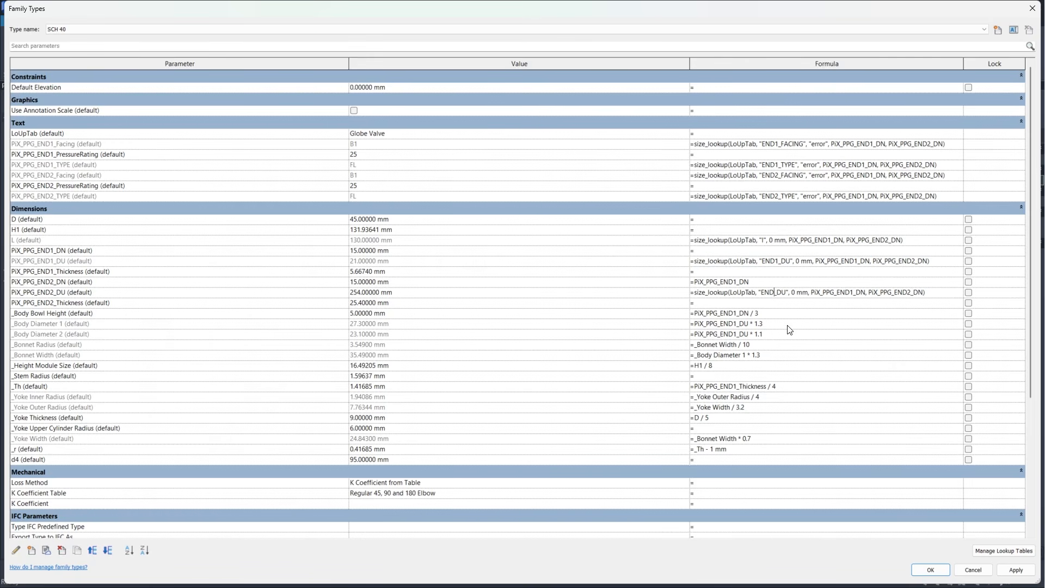
{"action": "type", "text": "2"}
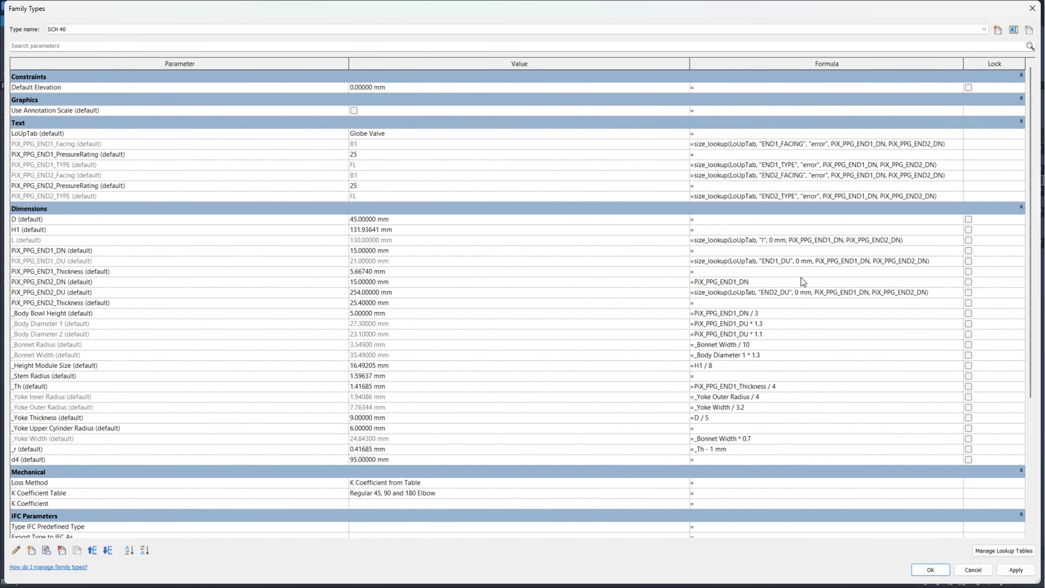
{"action": "key", "text": "Return"}
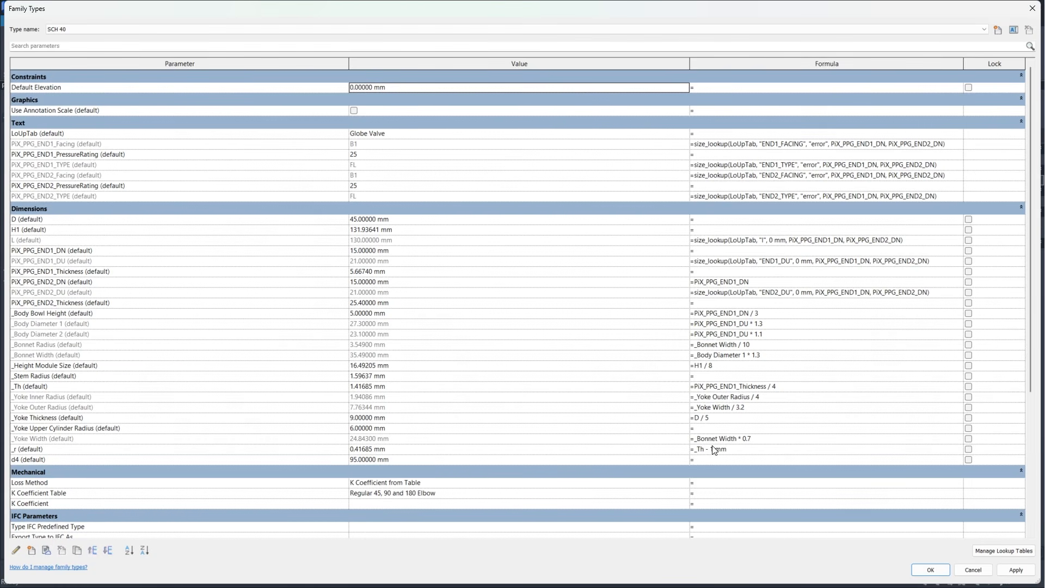
Step: Set the d4 formula to size_lookup(LoUpTab, "D", 0 mm, PiX_PPG_END1_DN, PiX_PPG_END2_DN) and rename that parameter to D_
{"action": "left_click", "coordinate": [740, 459]}
{"action": "type", "text": "size_lookup(LoUpTab, \"D\", 0 mm, PiX_PPG_END1_DN, PiX_PPG_END2_DN)"}
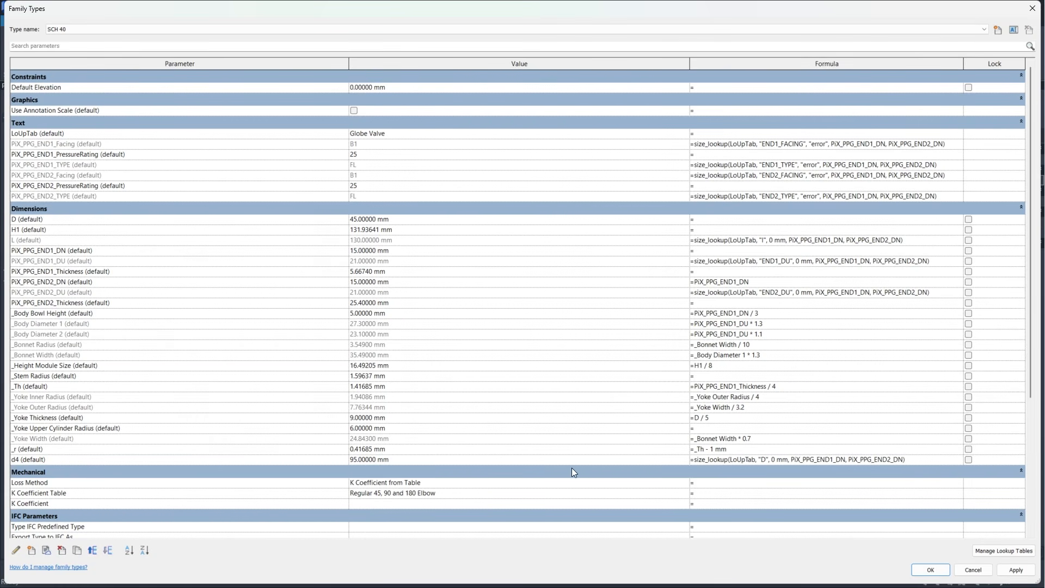
{"action": "left_click", "coordinate": [179, 459]}
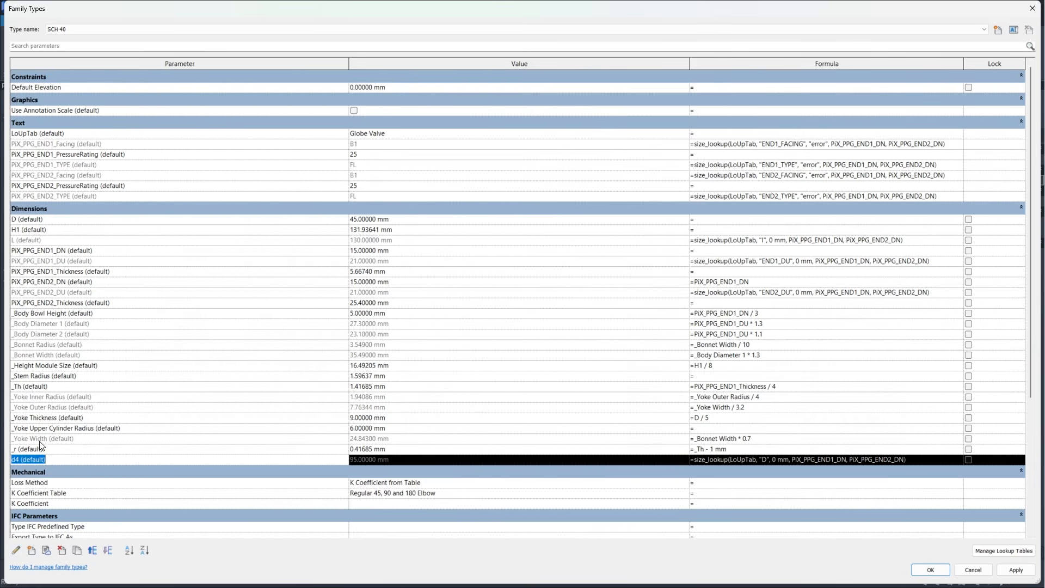
{"action": "left_click", "coordinate": [16, 548]}
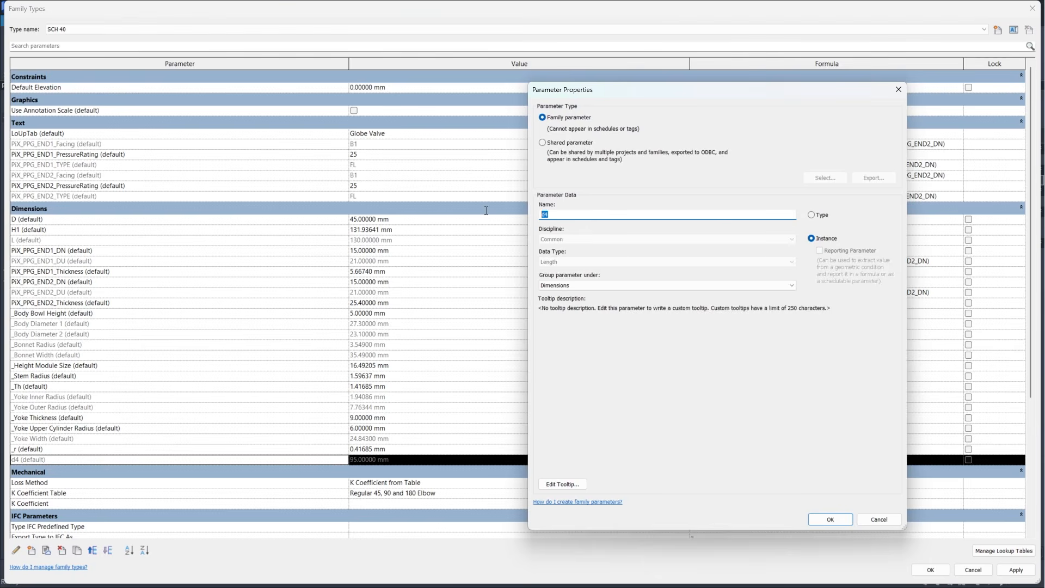
{"action": "type", "text": "D_"}
{"action": "left_click", "coordinate": [830, 519]}
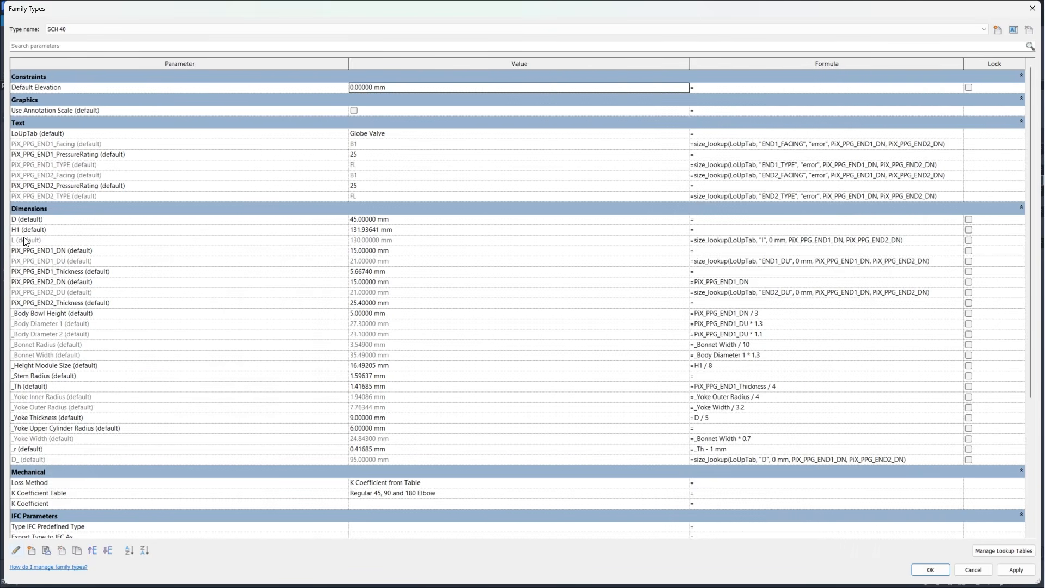
Step: Rename the D length parameter to d4
{"action": "left_click", "coordinate": [40, 218]}
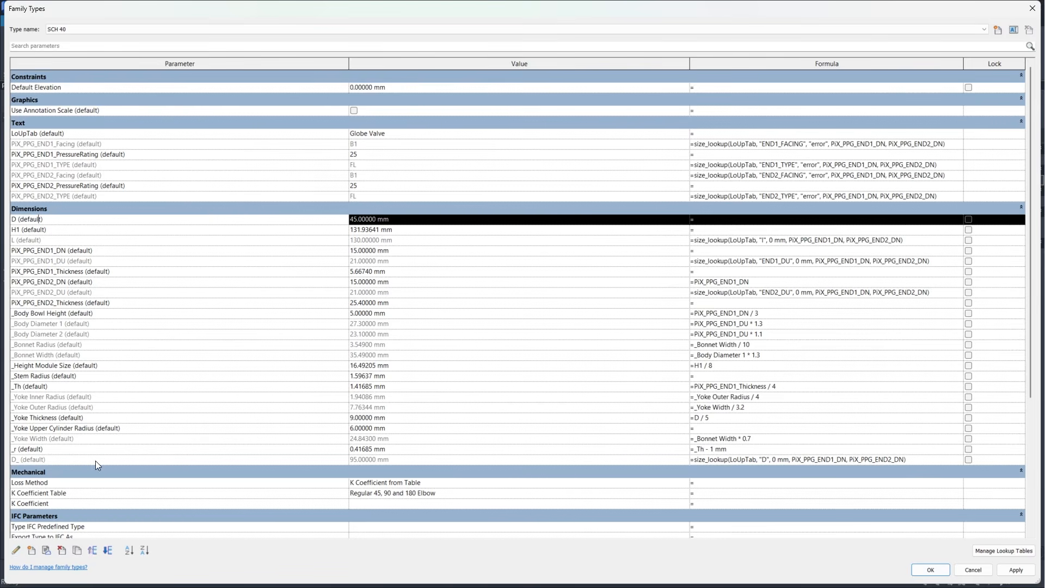
{"action": "left_click", "coordinate": [15, 550]}
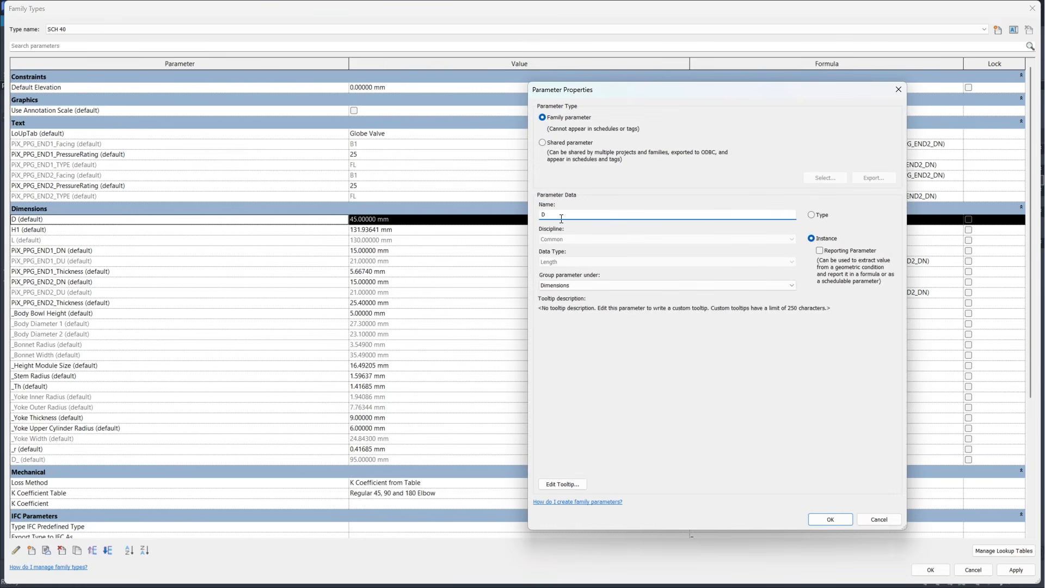
{"action": "key", "text": "BackSpace"}
{"action": "type", "text": "d4"}
{"action": "left_click", "coordinate": [844, 521]}
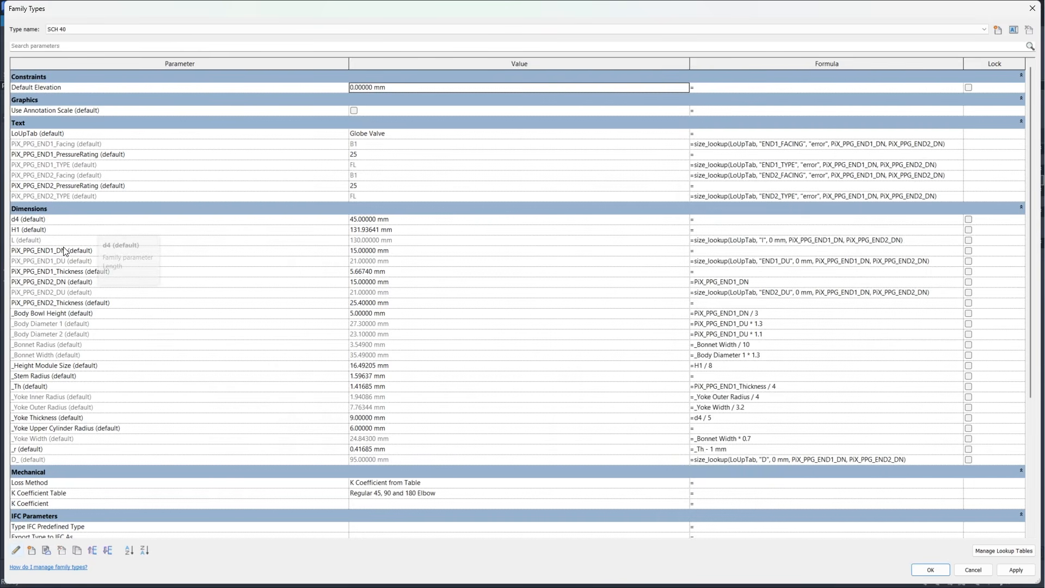
Step: Rename the D_ parameter to D
{"action": "left_click", "coordinate": [133, 461]}
{"action": "left_click", "coordinate": [15, 549]}
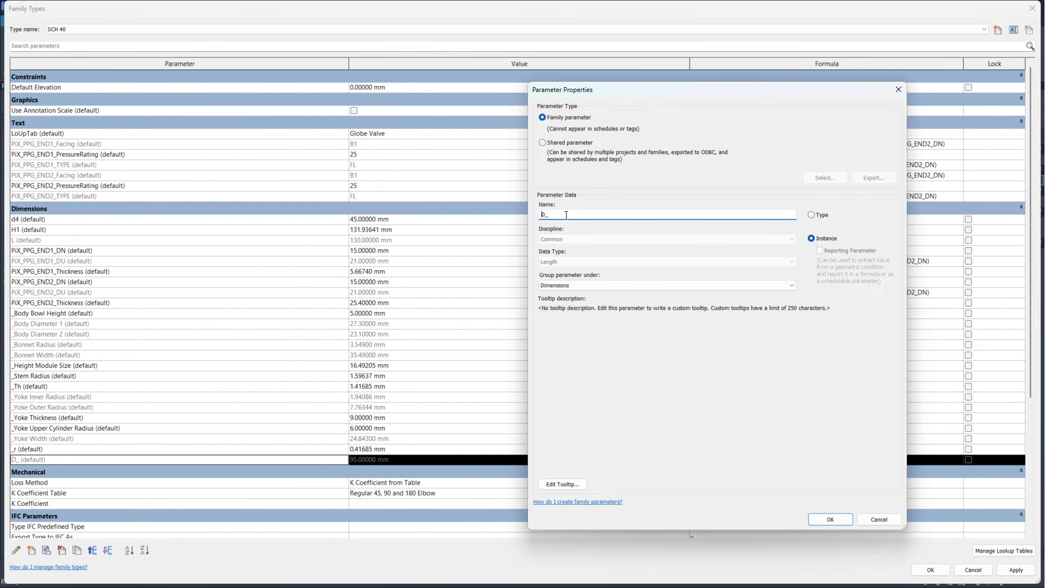
{"action": "left_click", "coordinate": [847, 519]}
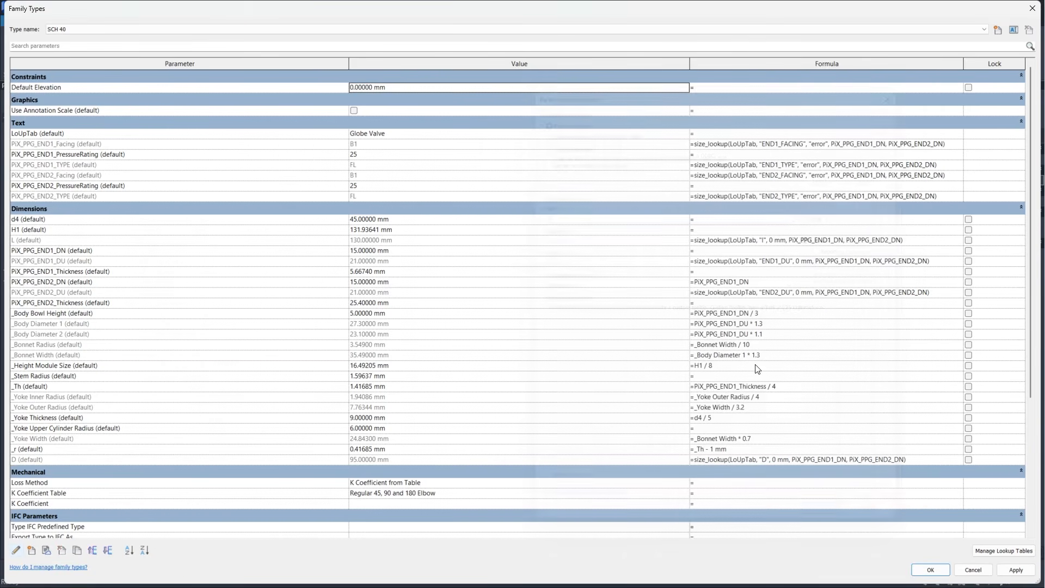
Step: Copy the D parameter's size_lookup formula to d4 and change its lookup column to "d4"
{"action": "left_click", "coordinate": [730, 461]}
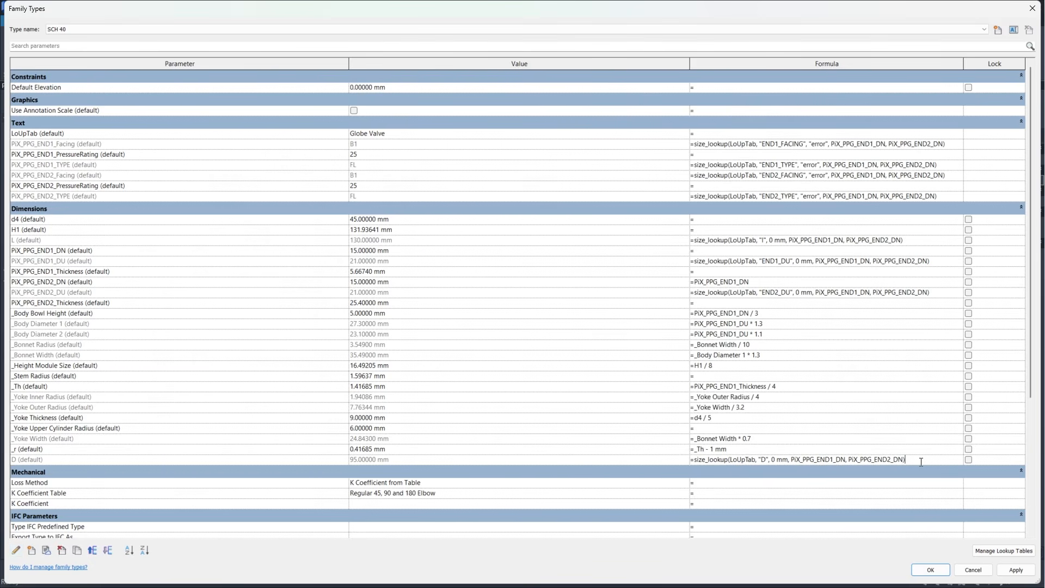
{"action": "left_click_drag", "start_coordinate": [921, 461], "coordinate": [602, 468]}
{"action": "key", "text": "ctrl+c"}
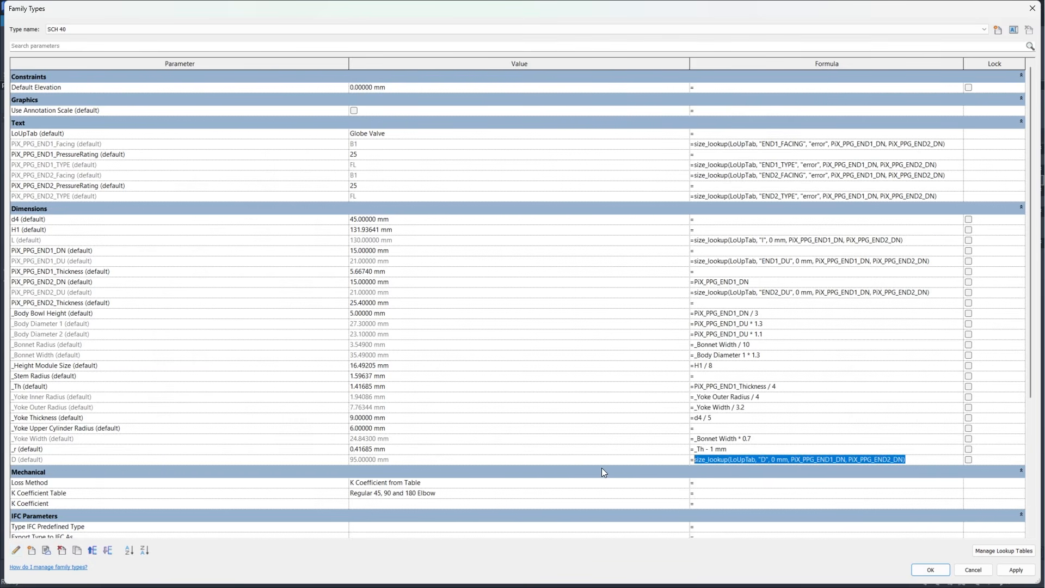
{"action": "left_click", "coordinate": [745, 219]}
{"action": "key", "text": "ctrl+v"}
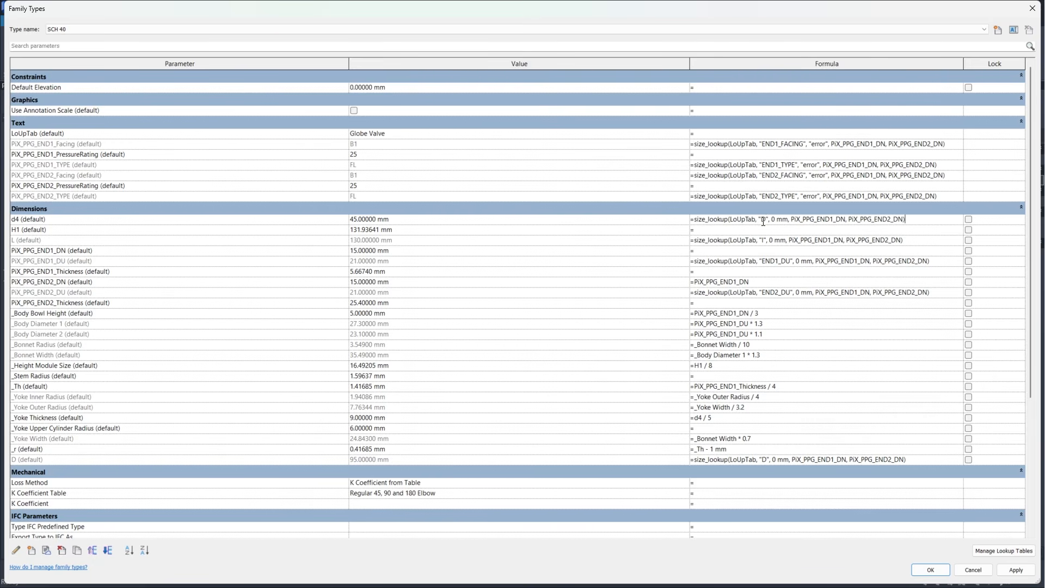
{"action": "left_click", "coordinate": [766, 220]}
{"action": "key", "text": "BackSpace"}
{"action": "type", "text": "d4"}
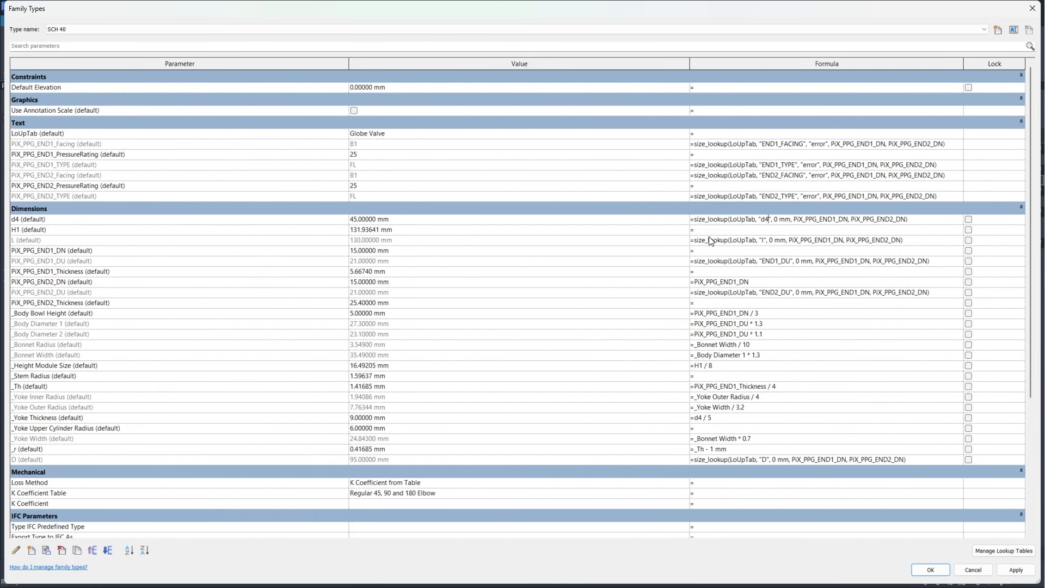
Step: Set the H1 formula to size_lookup(LoUpTab, "h1", 0 mm, PiX_PPG_END1_DN, PiX_PPG_END2_DN)
{"action": "left_click", "coordinate": [775, 230]}
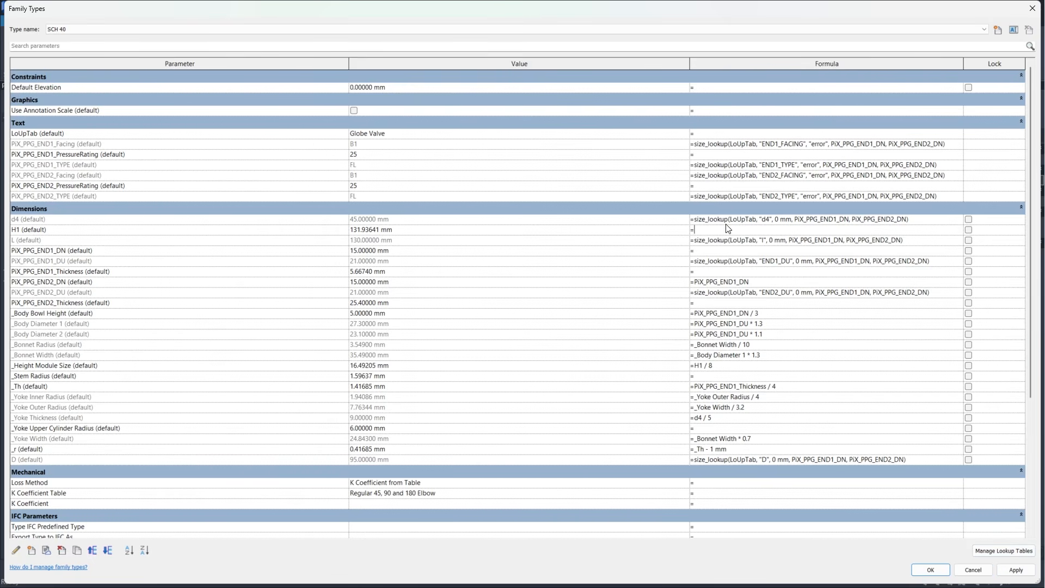
{"action": "key", "text": "ctrl+v"}
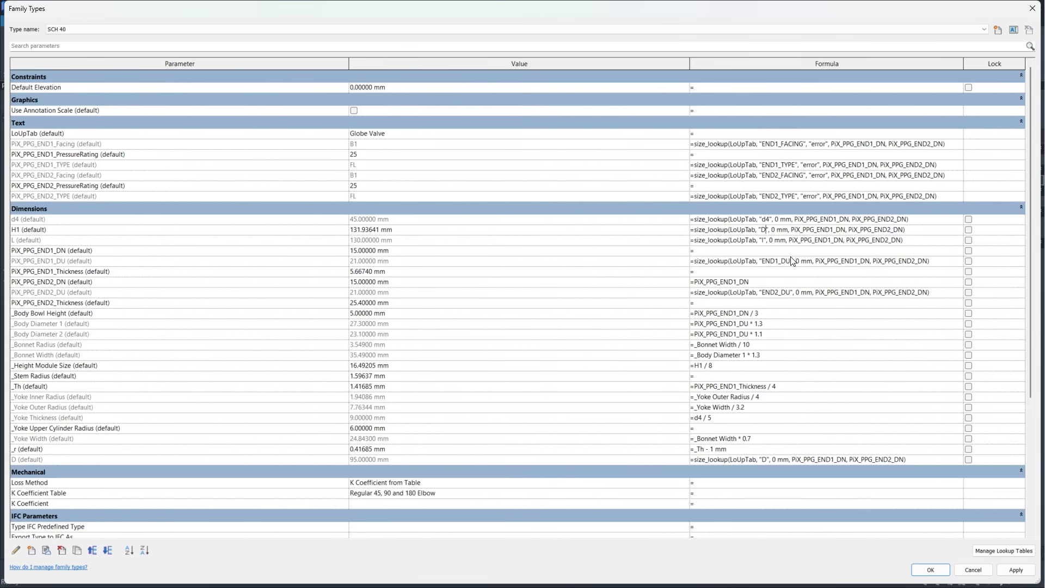
{"action": "key", "text": "BackSpace"}
{"action": "type", "text": "h1"}
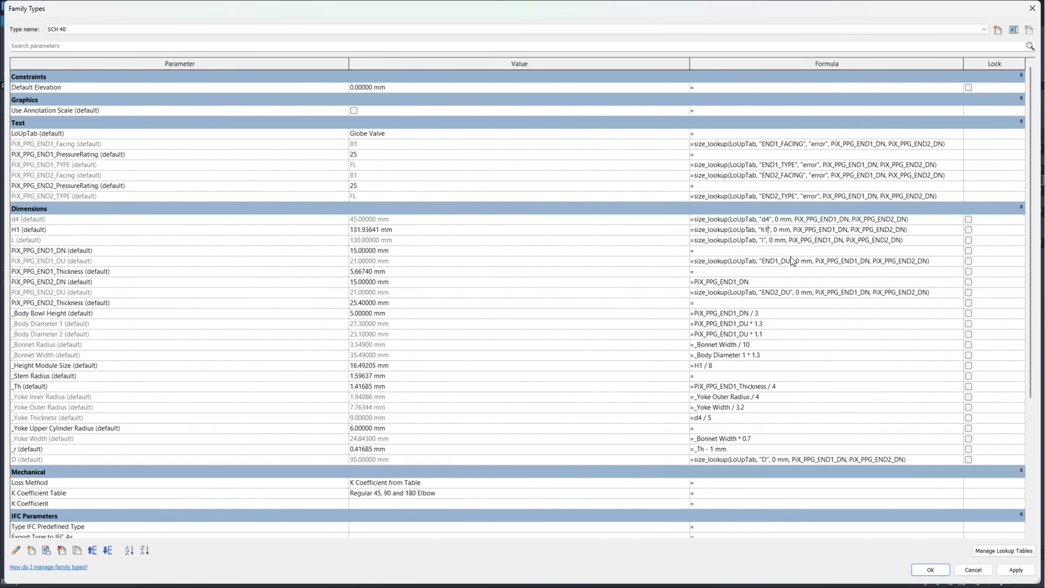
{"action": "left_click", "coordinate": [660, 264]}
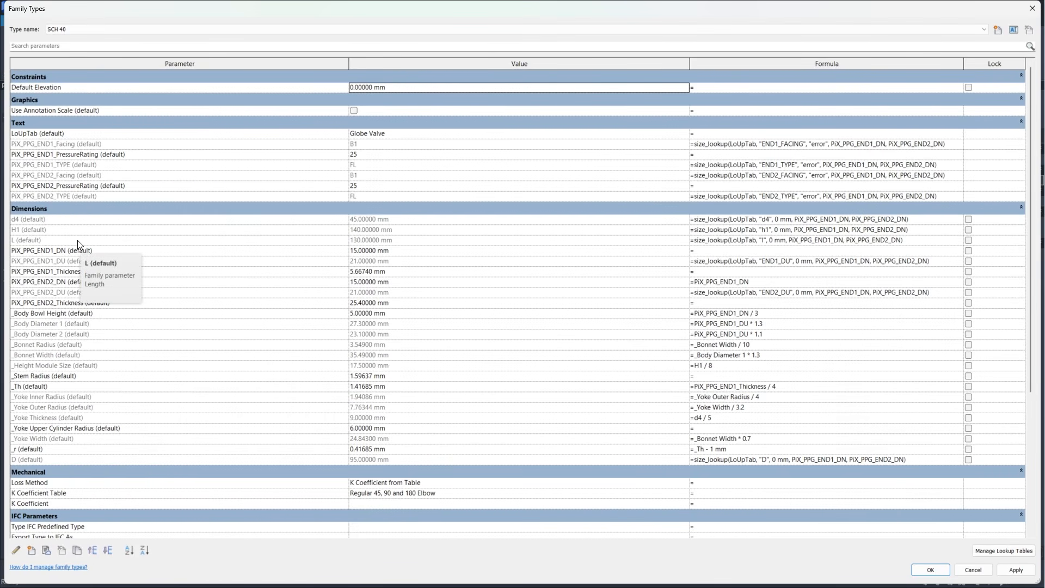
Step: Create a new instance length parameter named d1, grouped under Dimensions
{"action": "left_click", "coordinate": [33, 551]}
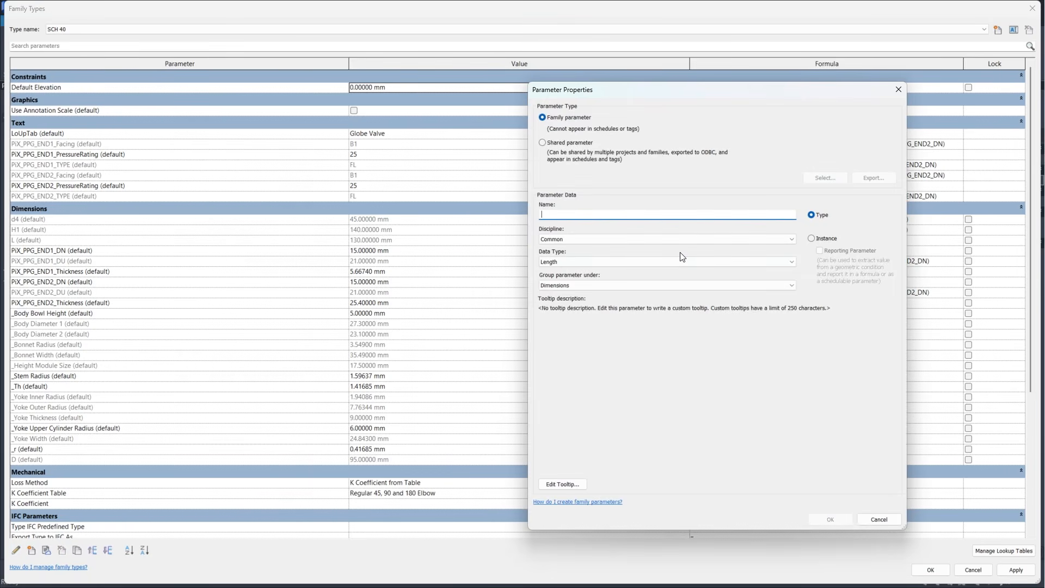
{"action": "type", "text": "D"}
{"action": "key", "text": "BackSpace"}
{"action": "key", "text": "BackSpace"}
{"action": "type", "text": "d1"}
{"action": "left_click", "coordinate": [820, 238]}
{"action": "left_click", "coordinate": [830, 519]}
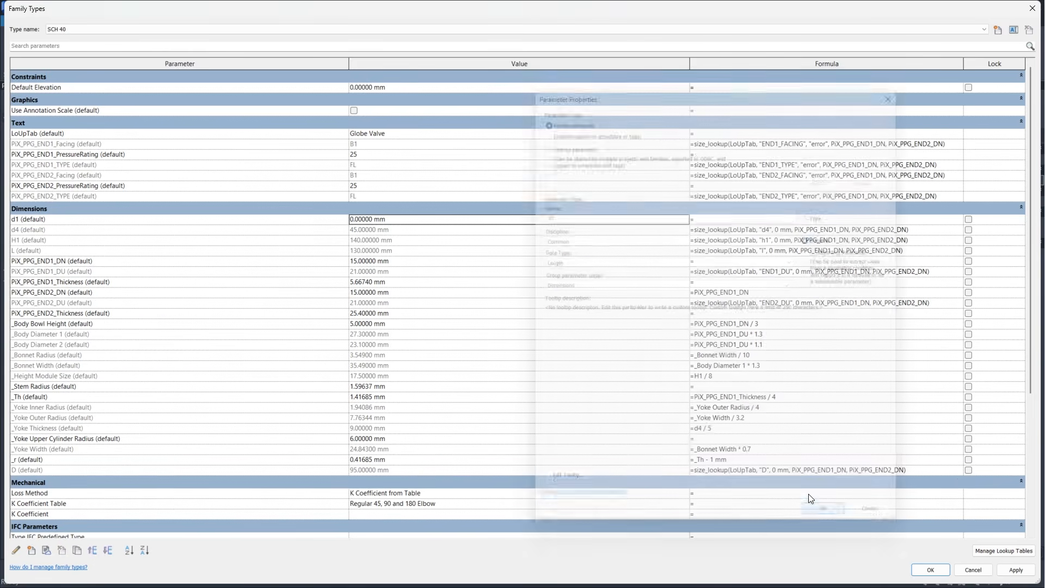
Step: Enter the formula size_lookup(LoUpTab, "d1", 0 mm, PiX_PPG_END1_DN, PiX_PPG_END2_DN) for the d1 parameter
{"action": "left_click", "coordinate": [744, 220]}
{"action": "type", "text": "=size_lookup(LoUpTab, \"h1\", 0 mm, PiX_PPG_END1_DN, PiX_PPG_END2_DN)"}
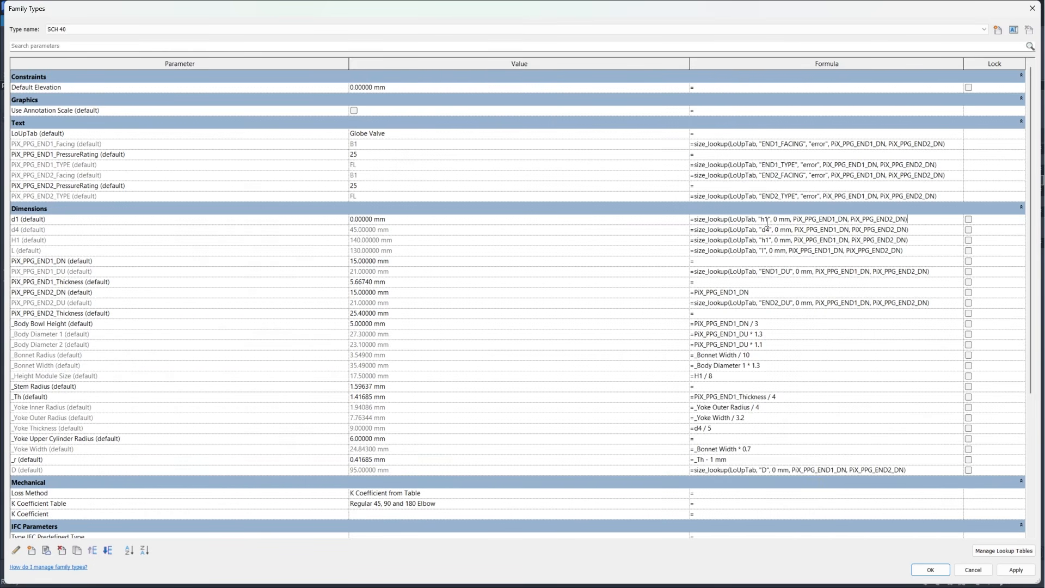
{"action": "left_click", "coordinate": [766, 220]}
{"action": "key", "text": "BackSpace"}
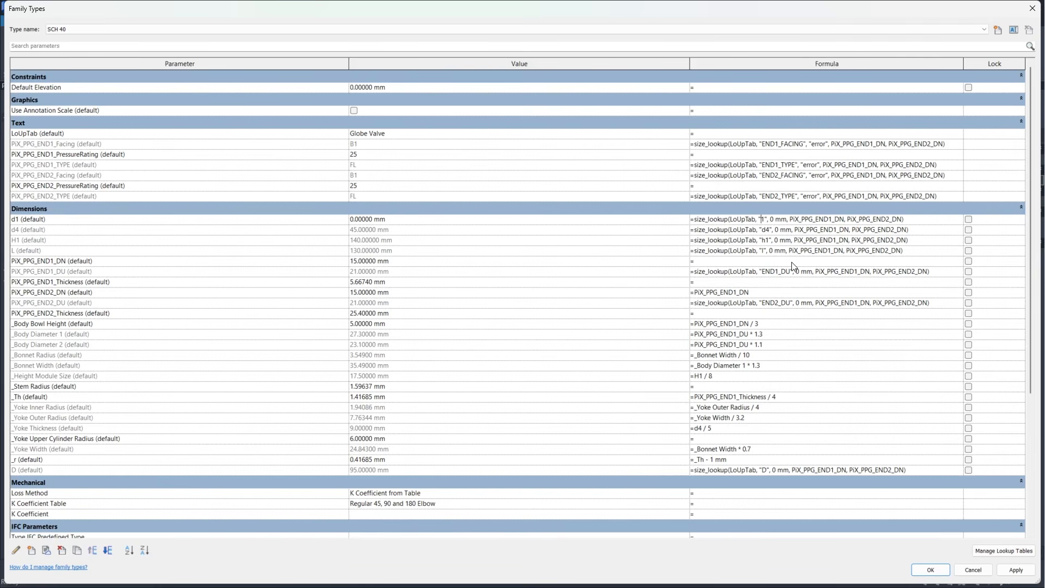
{"action": "type", "text": "d"}
{"action": "left_click", "coordinate": [830, 327]}
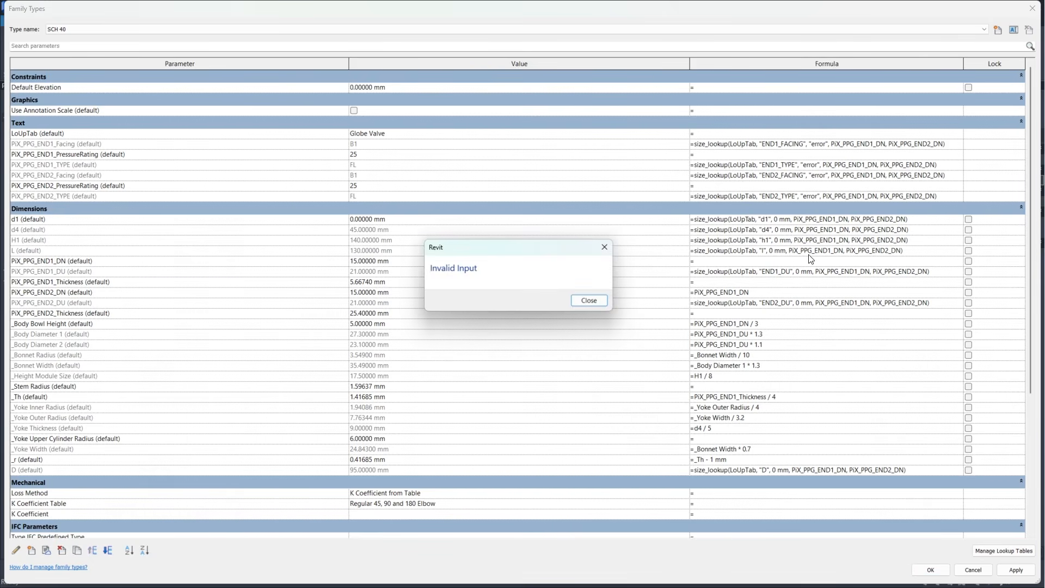
{"action": "left_click", "coordinate": [590, 301]}
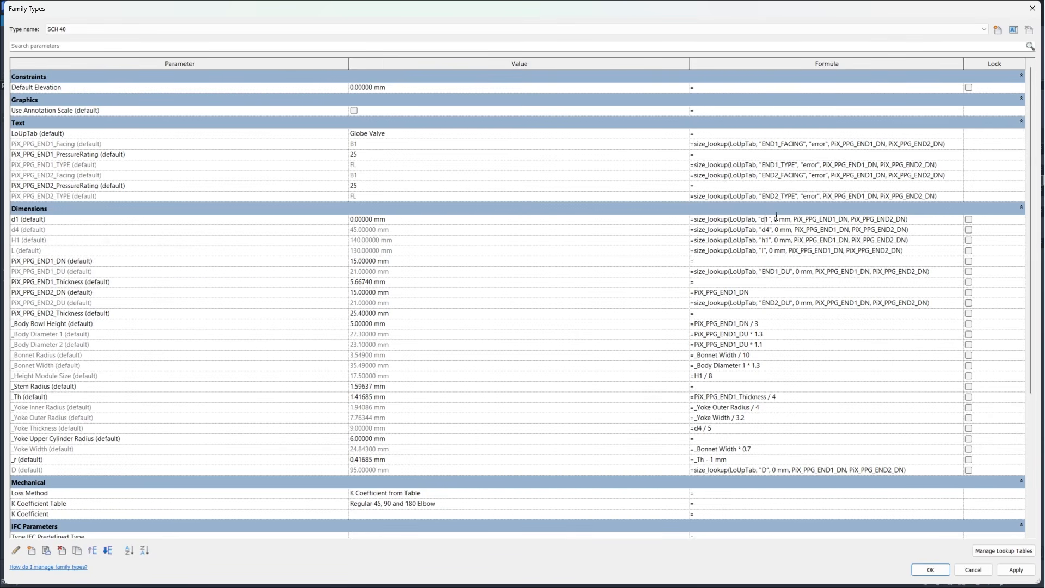
Step: Try "D1" as the lookup column in the d1 parameter's formula
{"action": "key", "text": "BackSpace"}
{"action": "type", "text": "D"}
{"action": "key", "text": "Return"}
{"action": "left_click", "coordinate": [586, 303]}
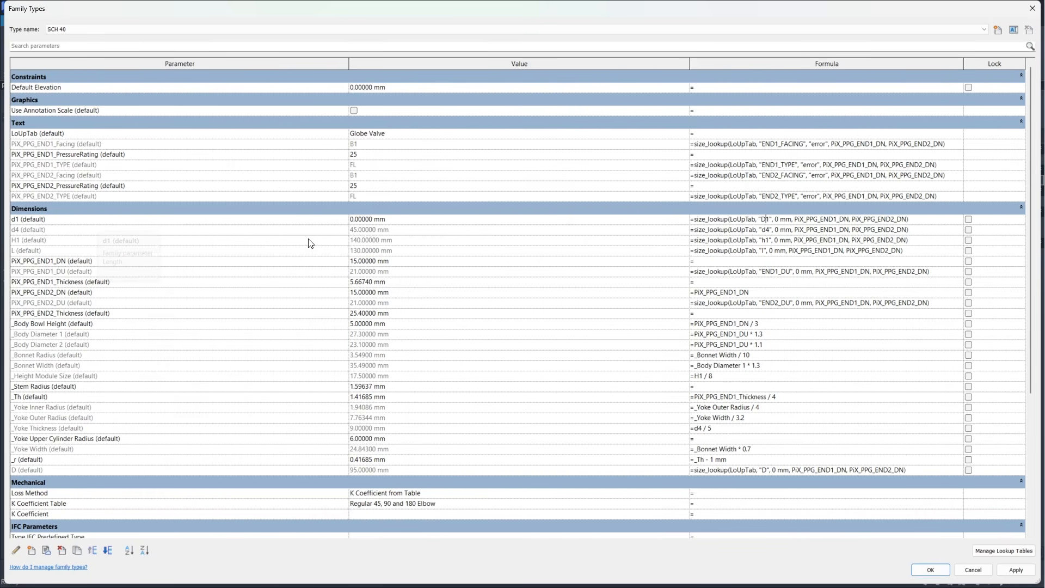
Step: Change the lookup column in the d1 parameter's size_lookup formula to "d"
{"action": "left_click", "coordinate": [768, 220]}
{"action": "key", "text": "BackSpace"}
{"action": "key", "text": "BackSpace"}
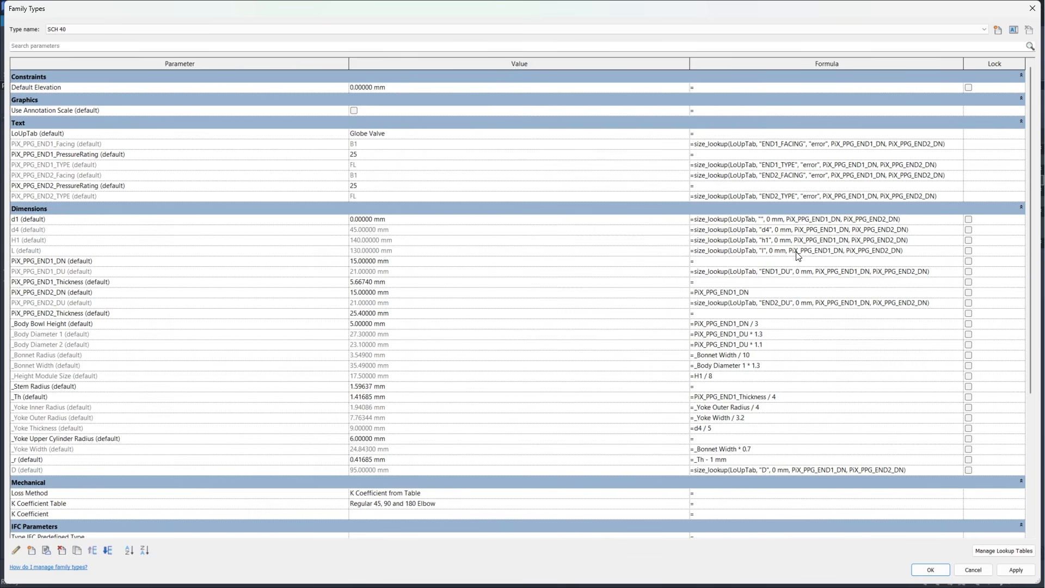
{"action": "type", "text": "d"}
{"action": "left_click", "coordinate": [794, 323]}
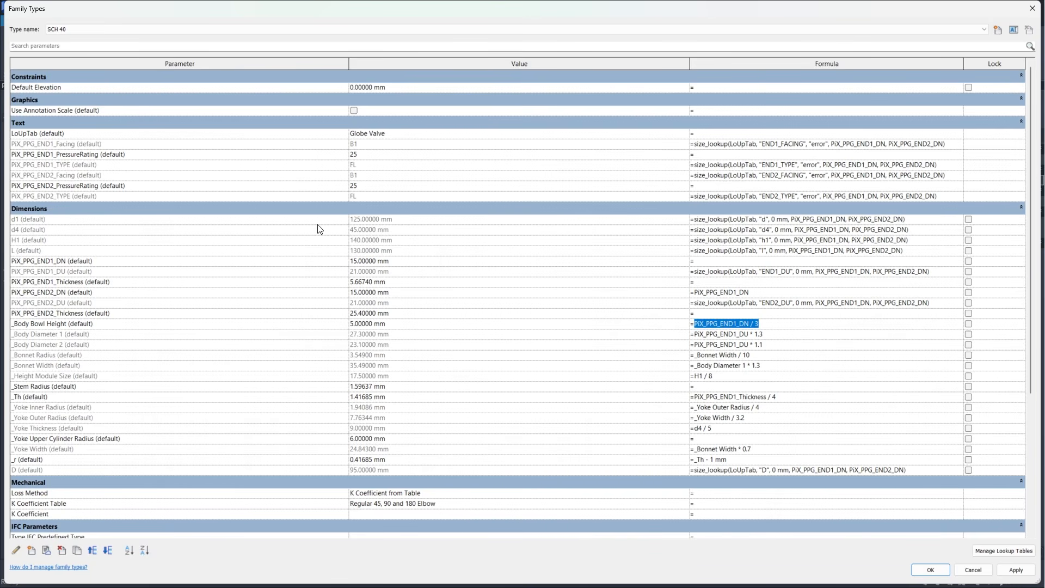
Step: Rename the d1 parameter to d and apply the parameter changes
{"action": "left_click", "coordinate": [224, 219]}
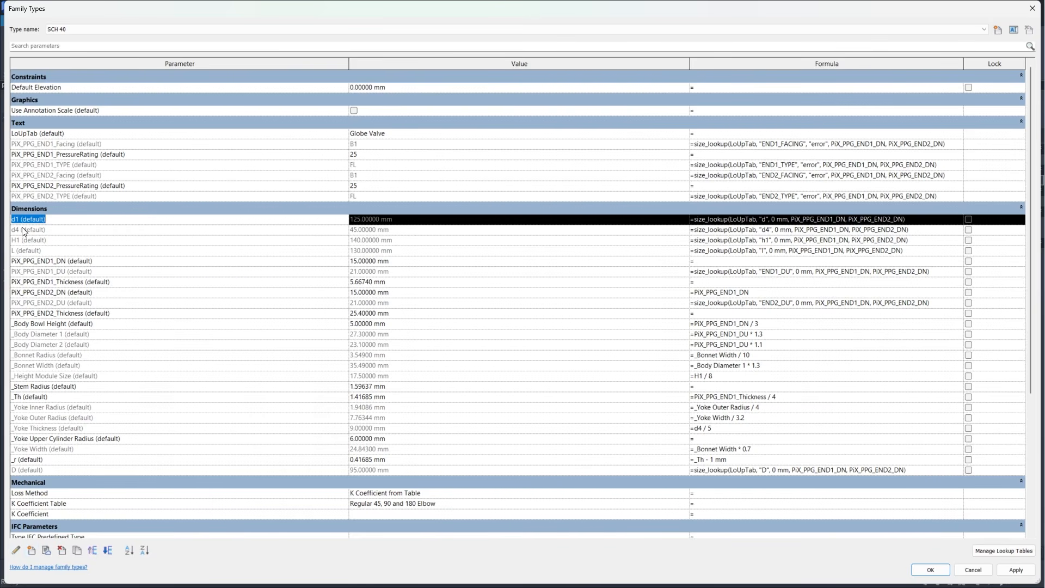
{"action": "left_click", "coordinate": [18, 549]}
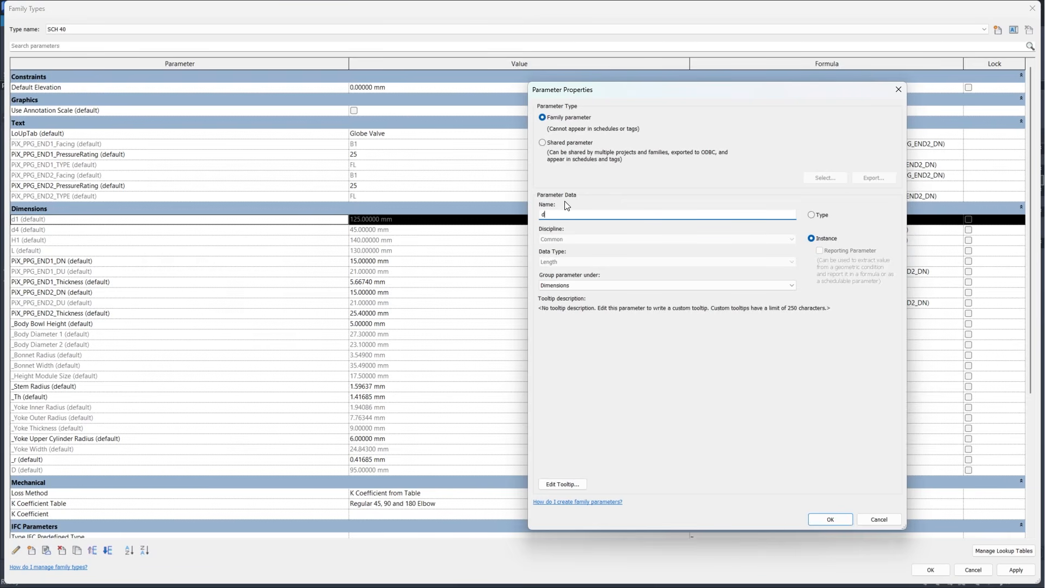
{"action": "left_click", "coordinate": [830, 519]}
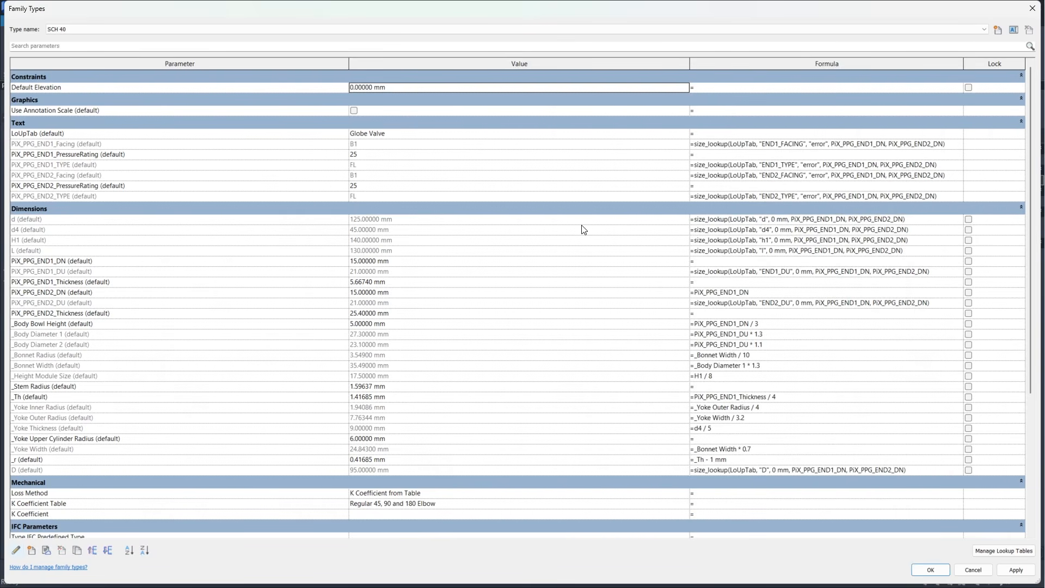
{"action": "left_click", "coordinate": [1016, 570]}
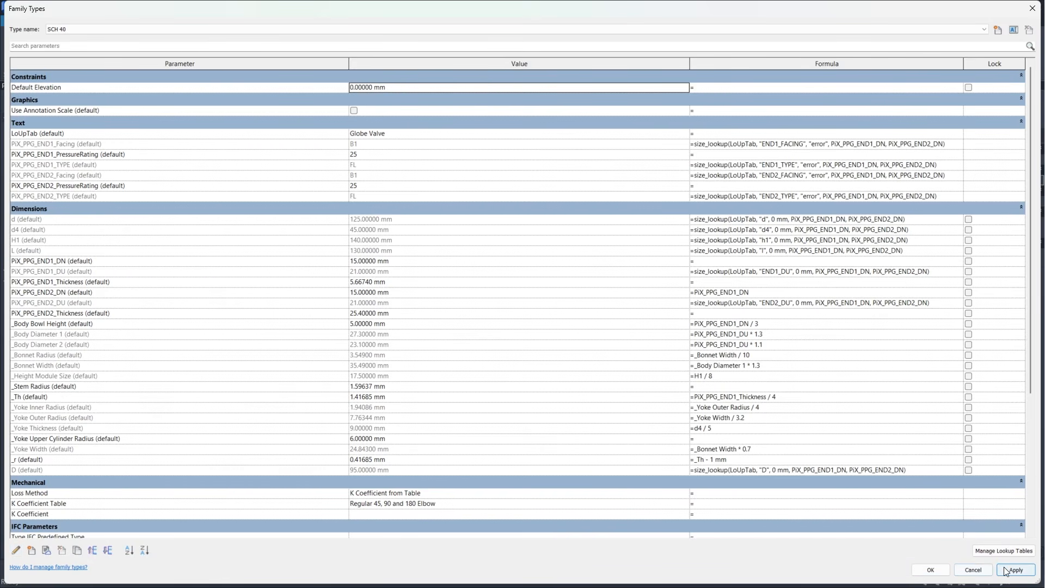
{"action": "left_click", "coordinate": [937, 573]}
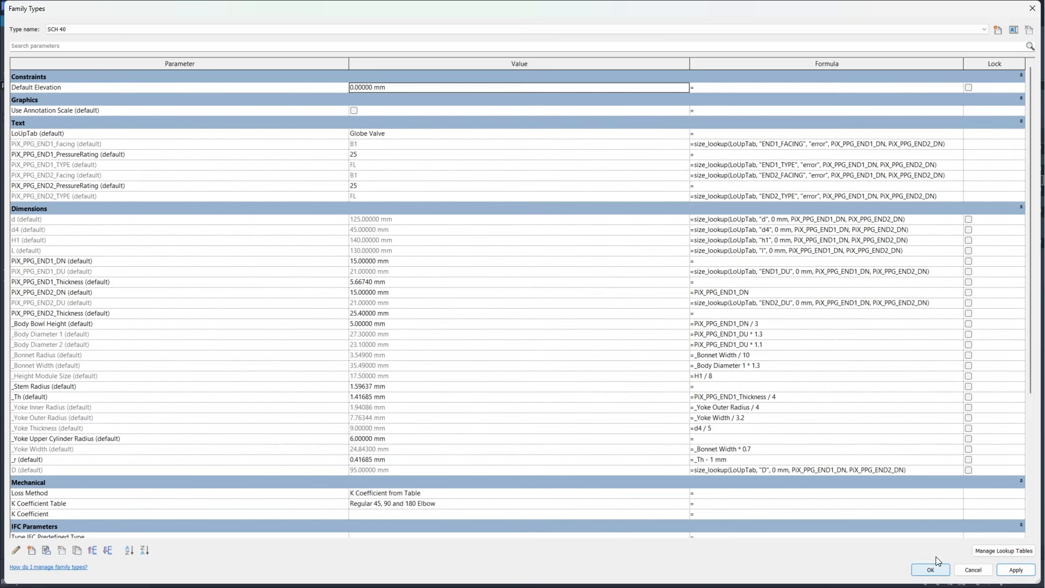
Step: Give #PCF_OBJECT_TYPE, #PCF_SKEY and PiP_PPG_SPEC size_lookup formulas reading columns "PCF-OBJTYPE", "PCF-SKEY" and "PIPESPEC", with "error" as default and both DN parameters as lookup values
{"action": "scroll", "coordinate": [897, 335], "scroll_direction": "down", "scroll_amount": 4}
{"action": "scroll", "coordinate": [897, 334], "scroll_direction": "down", "scroll_amount": 3}
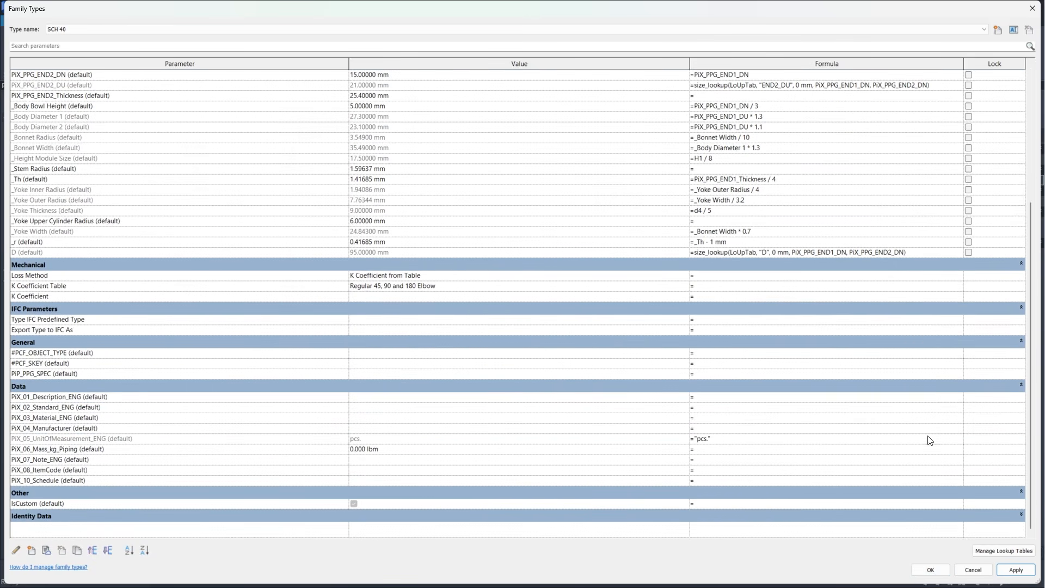
{"action": "left_click", "coordinate": [756, 353]}
{"action": "type", "text": "size_lookup(LoUpTab, \"PCF-OBJTYPE\", \"error\", PiX_PPG_END1_DN, PiX_PPG_END2_DN)"}
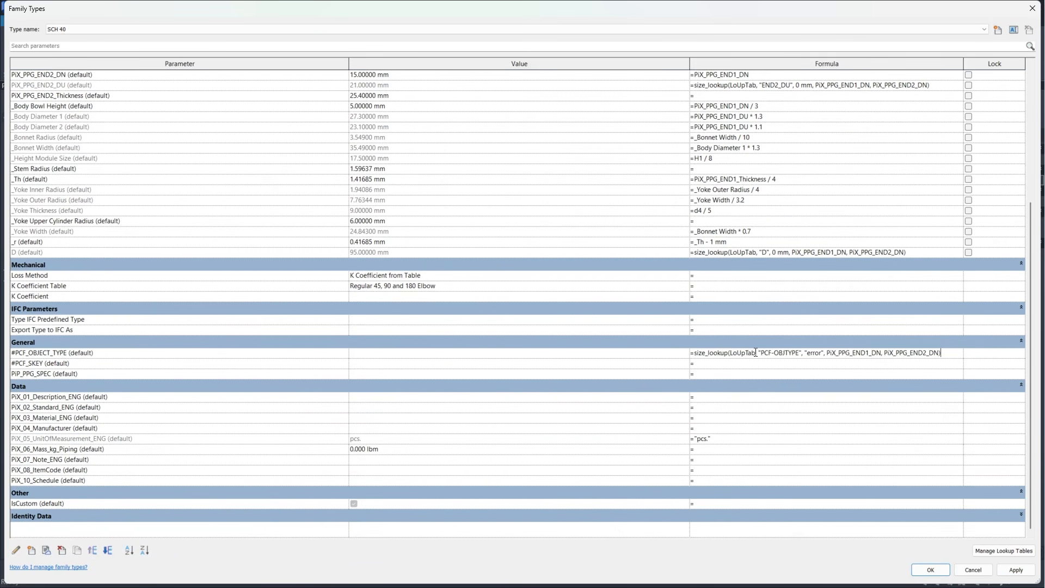
{"action": "left_click", "coordinate": [869, 372]}
{"action": "left_click", "coordinate": [786, 364]}
{"action": "type", "text": "size_lookup(LoUpTab, \"PCF-SKEY\", \"error\", PiX_PPG_END1_DN, PiX_PPG_END2_DN)"}
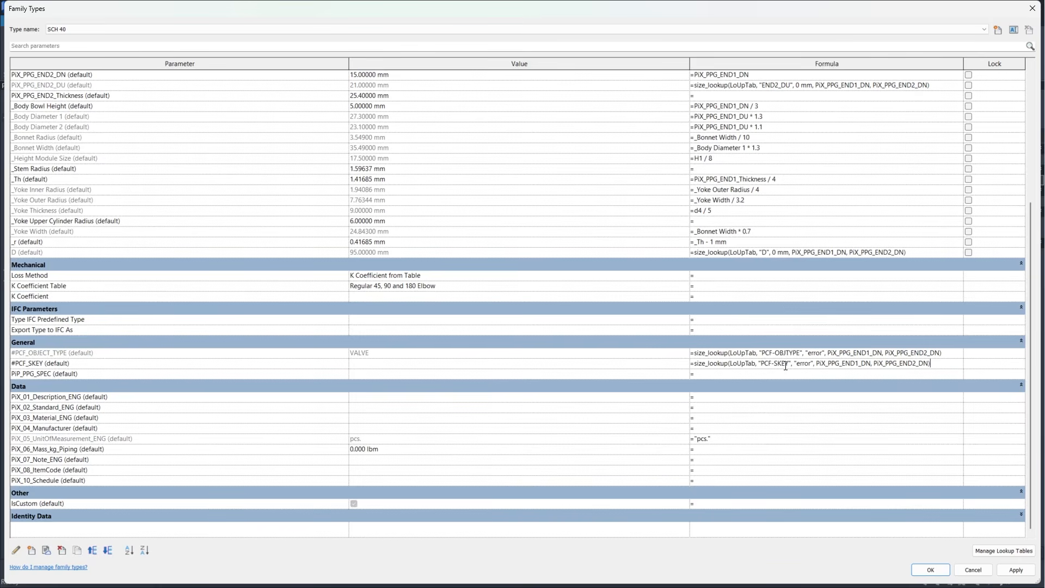
{"action": "left_click", "coordinate": [802, 373]}
{"action": "type", "text": "size_lookup(LoUpTab, \"PIPESPEC\", \"error\", PiX_PPG_END1_DN, PiX_PPG_END2_DN)"}
Step: Give the description, standard and material parameters size_lookup formulas for "NAME_LNG1", "STANDARD_LNG1" and "MATERIAL_LNG1" with default "error", and accept the family types
{"action": "left_click", "coordinate": [803, 397]}
{"action": "type", "text": "size_lookup(LoUpTab, \"NAME_LNG1\", \"error\", PiX_PPG_END1_DN, PiX_PPG_END2_DN)"}
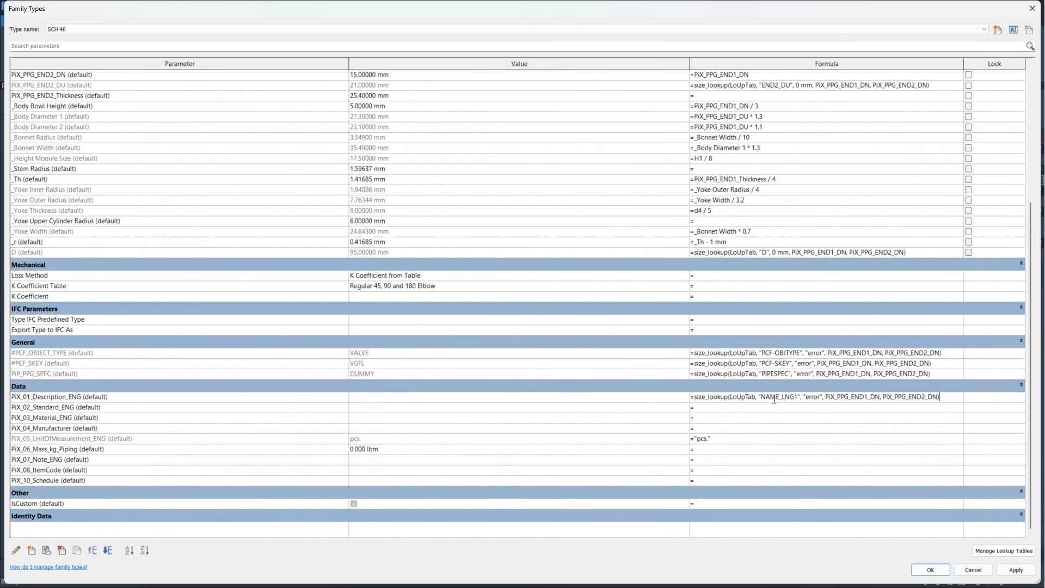
{"action": "left_click", "coordinate": [774, 409]}
{"action": "type", "text": "size_lookup(LoUpTab, \"STANDARD_LNG1\", \"error\", PiX_PPG_END1_DN, PiX_PPG_END2_DN)"}
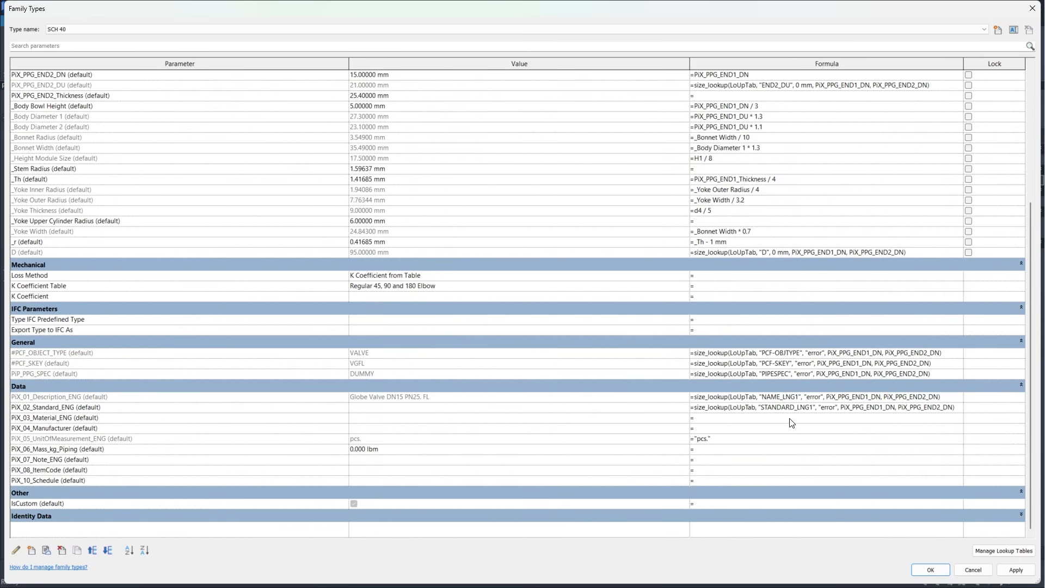
{"action": "left_click", "coordinate": [790, 418]}
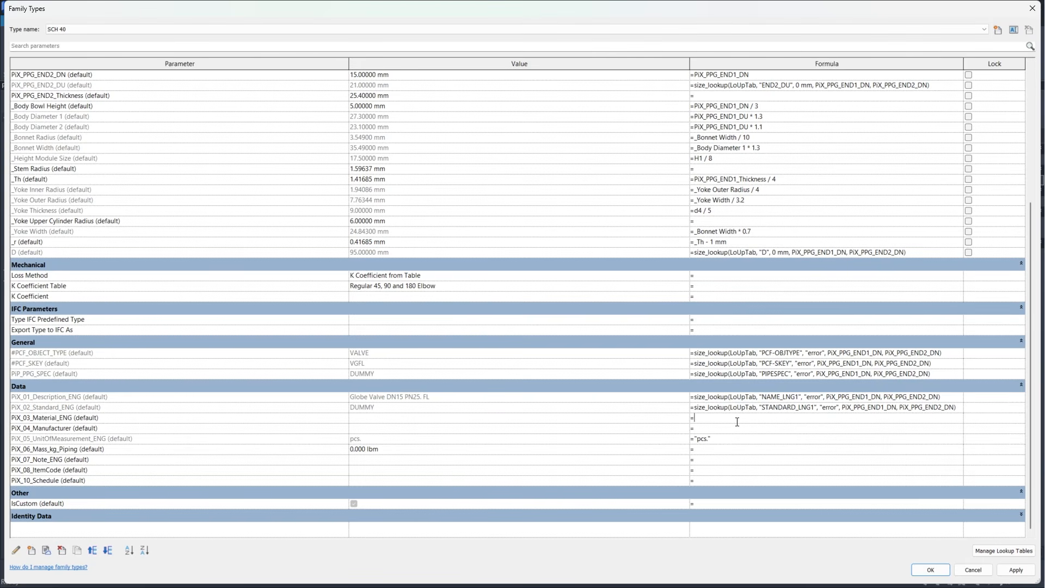
{"action": "type", "text": "size_lookup(LoUpTab, \"MATERIAL_LNG1\", \"error\", PiX_PPG_END1_DN, PiX_PPG_END2_DN)"}
{"action": "left_click", "coordinate": [837, 430]}
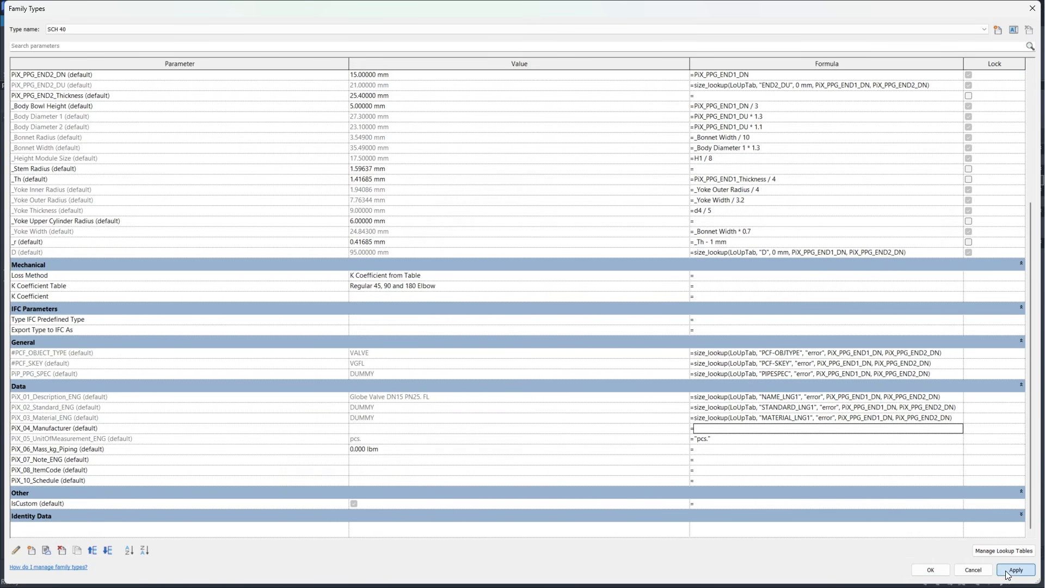
{"action": "left_click", "coordinate": [931, 570]}
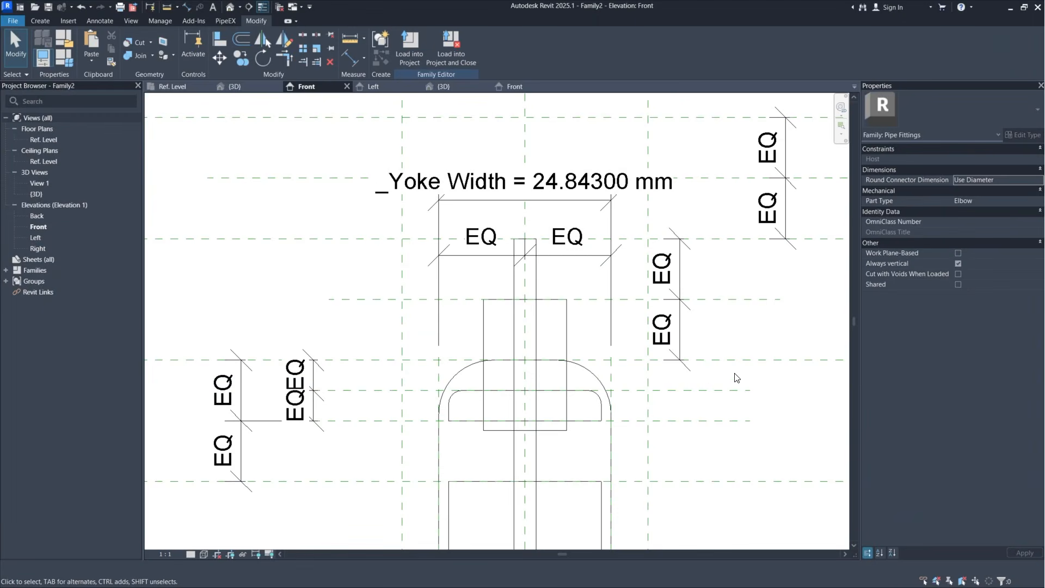
Step: Align the lower edge of the yoke's upper cylinder to the reference plane at the underside of the yoke arch and lock it
{"action": "scroll", "coordinate": [578, 338], "scroll_direction": "up", "scroll_amount": 2}
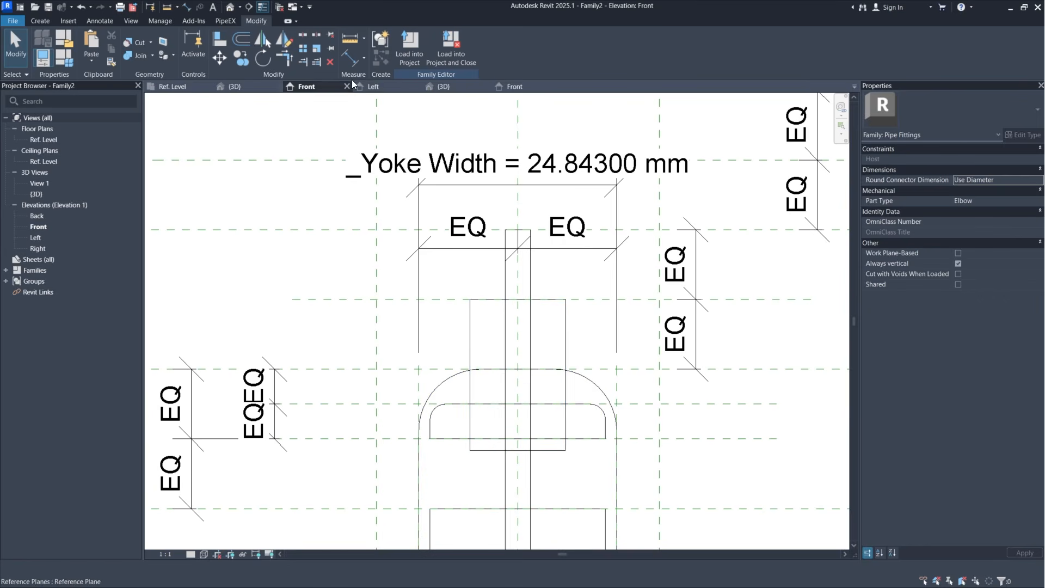
{"action": "left_click", "coordinate": [222, 38]}
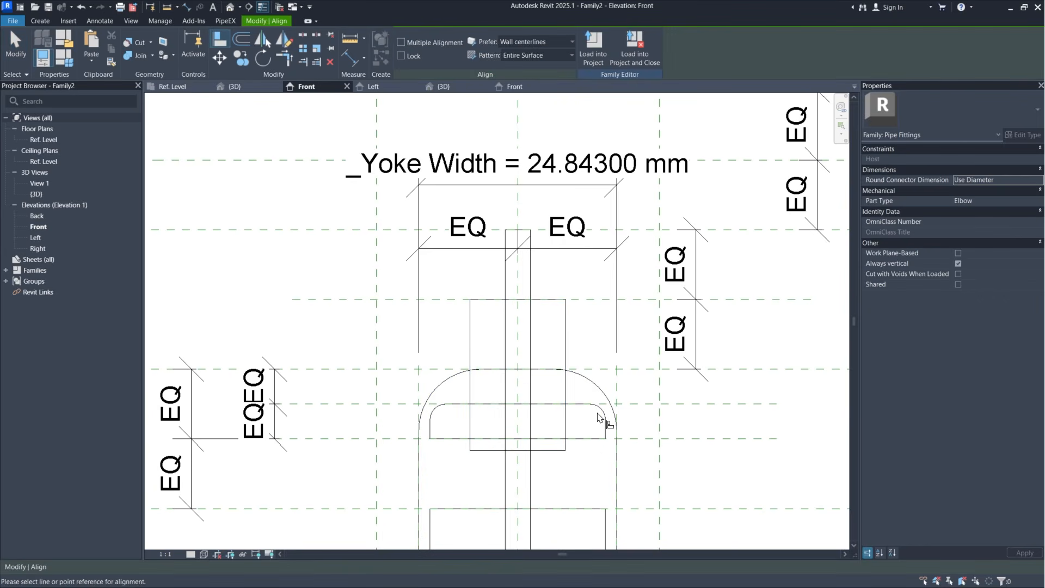
{"action": "left_click", "coordinate": [694, 407]}
{"action": "left_click", "coordinate": [550, 453]}
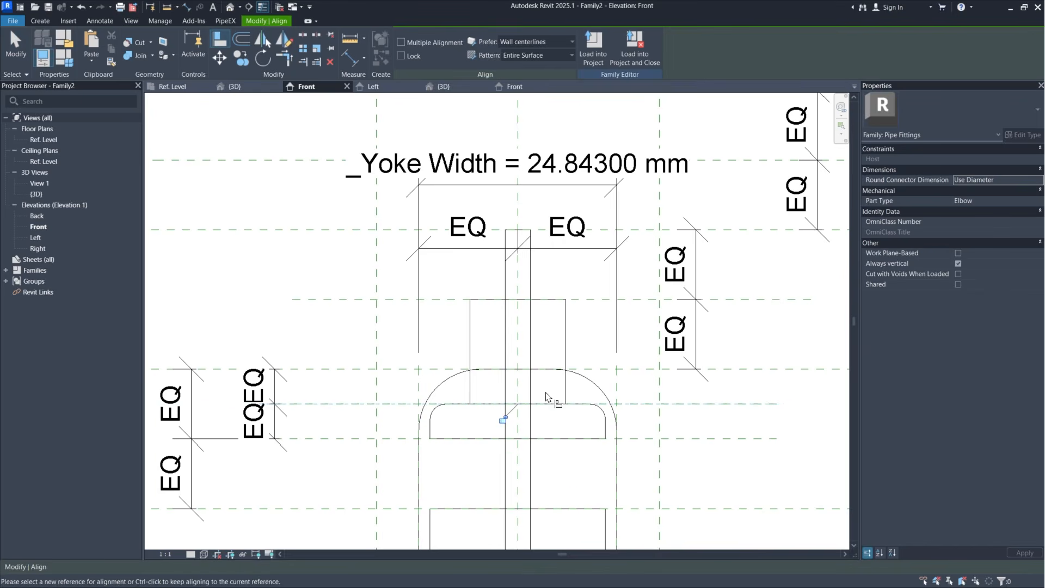
{"action": "scroll", "coordinate": [672, 404], "scroll_direction": "up", "scroll_amount": 2}
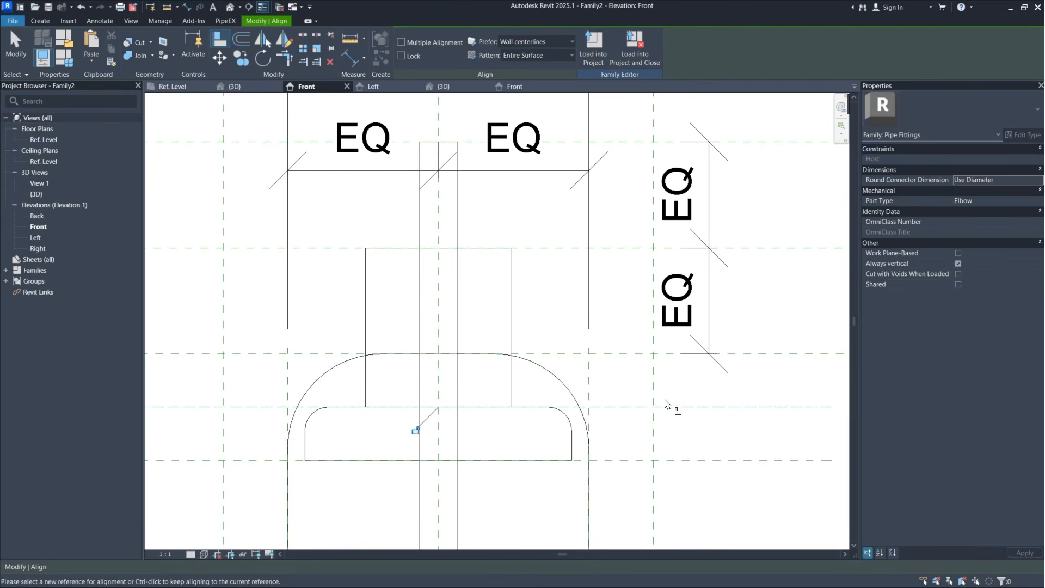
{"action": "left_click", "coordinate": [417, 430]}
{"action": "scroll", "coordinate": [564, 333], "scroll_direction": "down", "scroll_amount": 3}
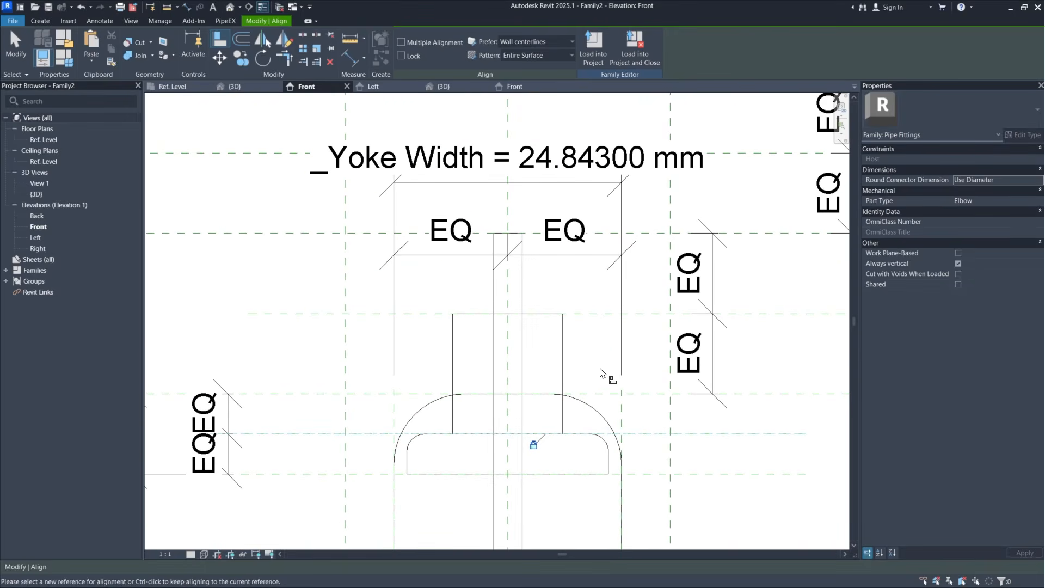
{"action": "key", "text": "Escape"}
{"action": "key", "text": "Escape"}
Step: Switch to the 3D view and inspect the valve body, bonnet and flanges from the front
{"action": "scroll", "coordinate": [602, 373], "scroll_direction": "down", "scroll_amount": 5}
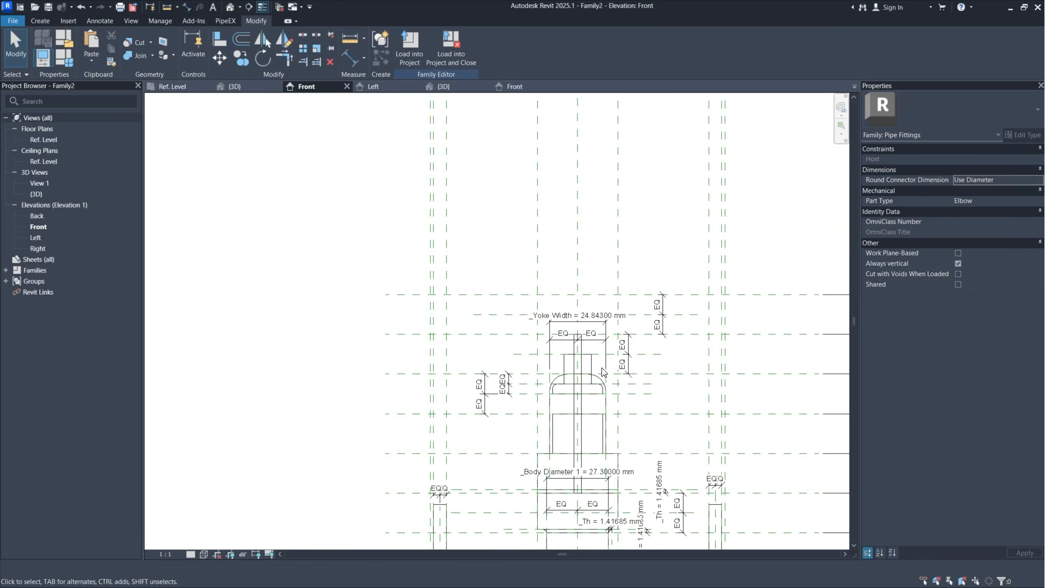
{"action": "left_click", "coordinate": [261, 88]}
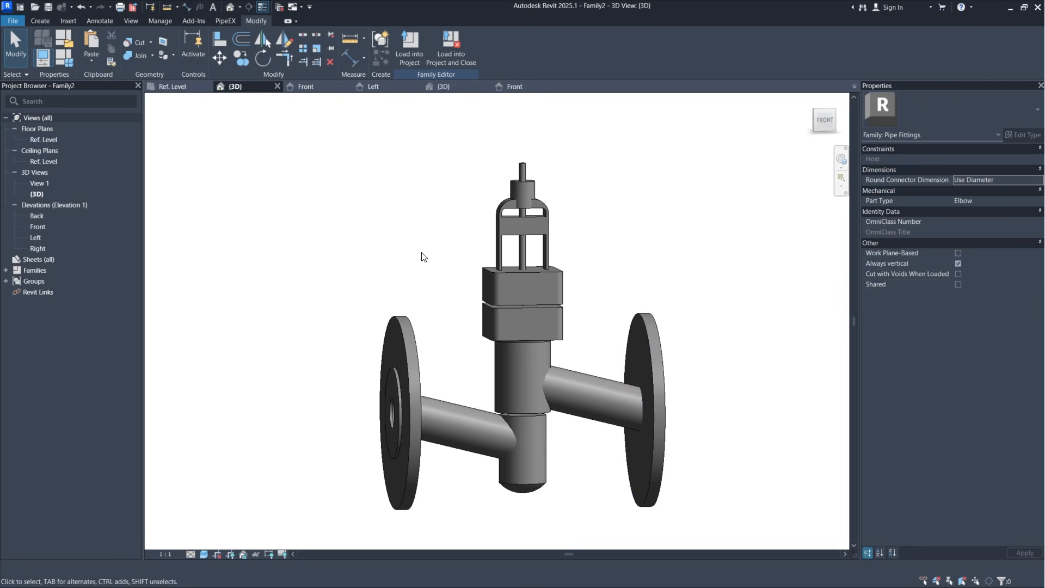
{"action": "middle_click_drag", "start_coordinate": [454, 310], "coordinate": [424, 231]}
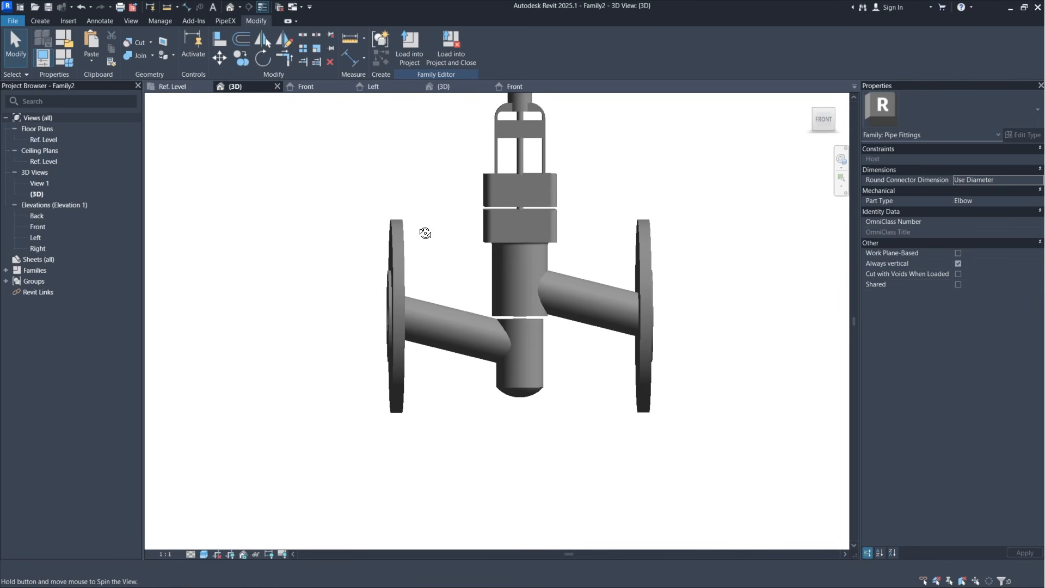
{"action": "middle_click_drag", "start_coordinate": [458, 264], "coordinate": [461, 272], "text": "shift"}
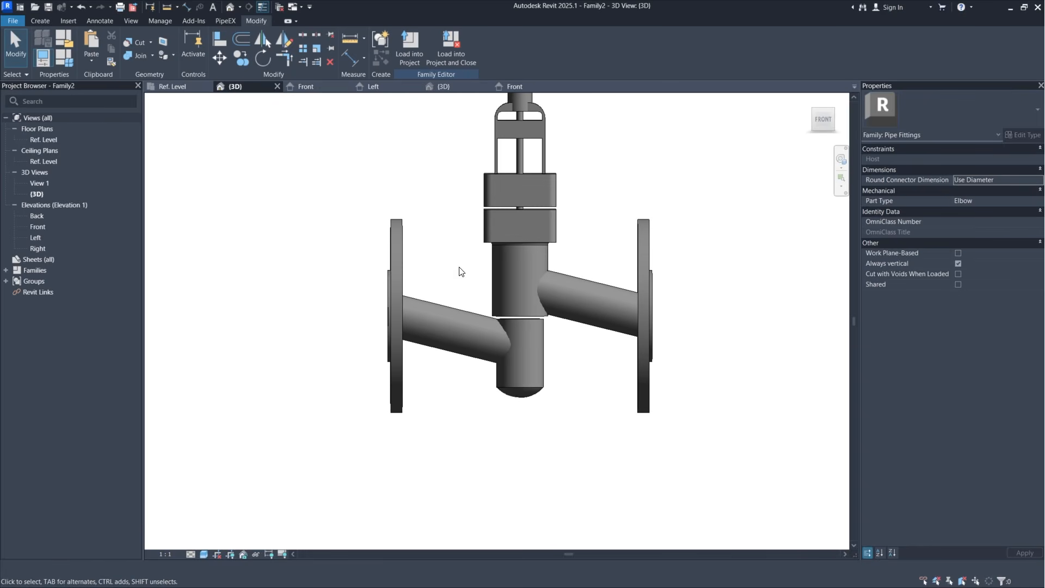
Step: In the Front elevation's family types, set the _r parameter's formula to _Th - 0.8 mm and accept it
{"action": "left_click", "coordinate": [313, 86]}
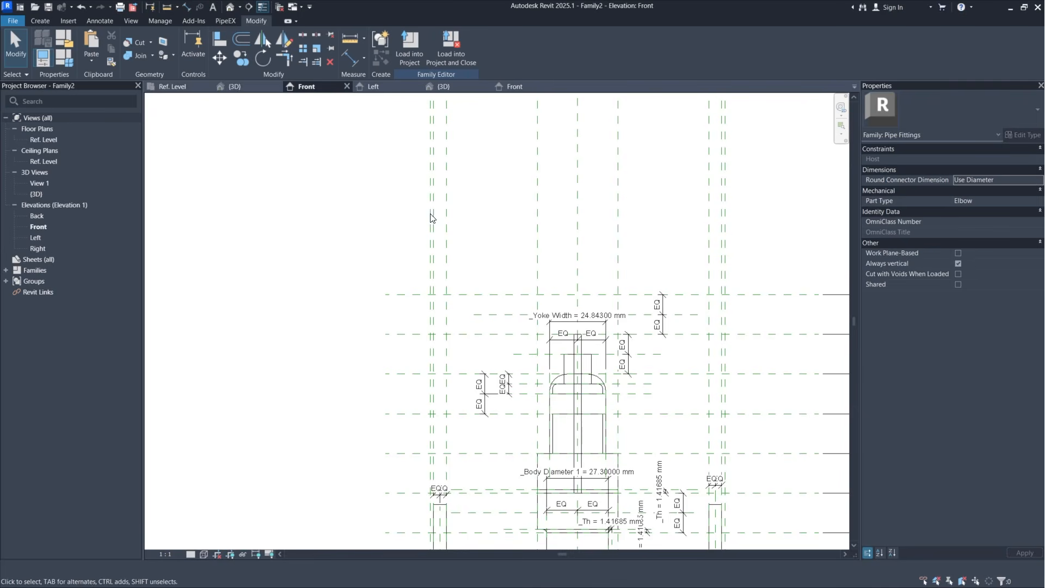
{"action": "scroll", "coordinate": [593, 441], "scroll_direction": "up", "scroll_amount": 8}
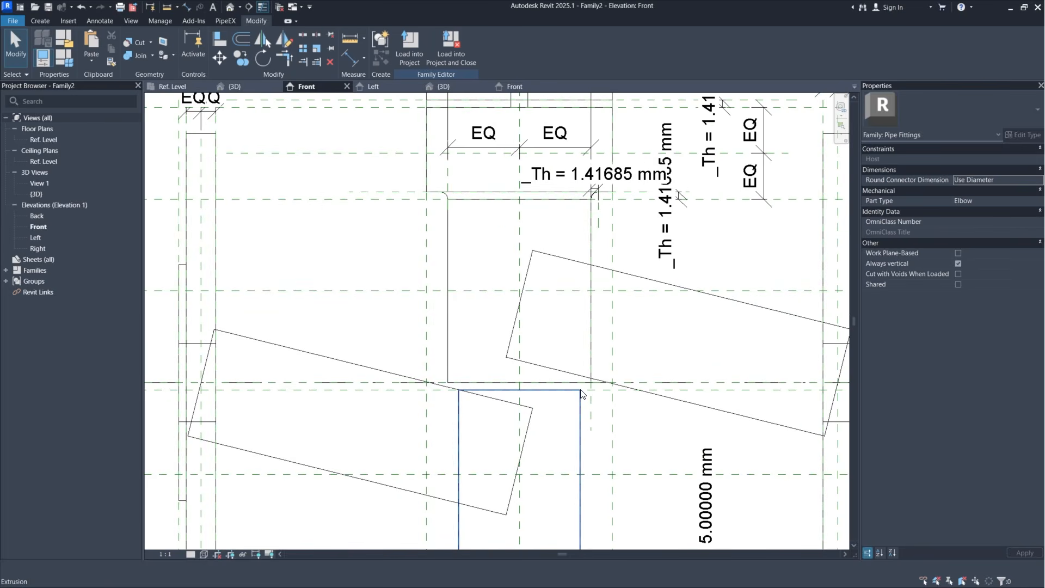
{"action": "scroll", "coordinate": [523, 456], "scroll_direction": "up", "scroll_amount": 3}
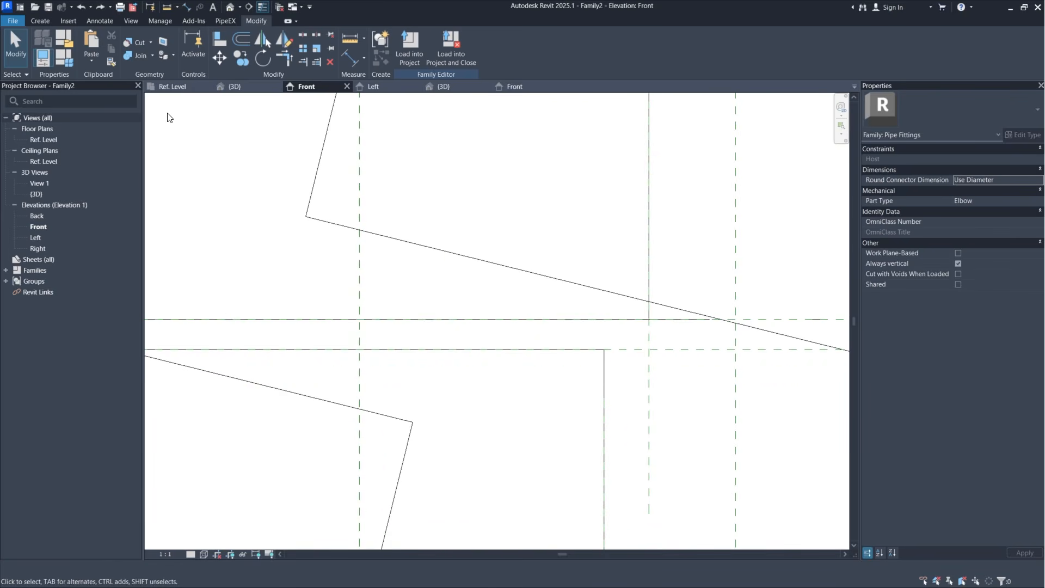
{"action": "left_click", "coordinate": [64, 57]}
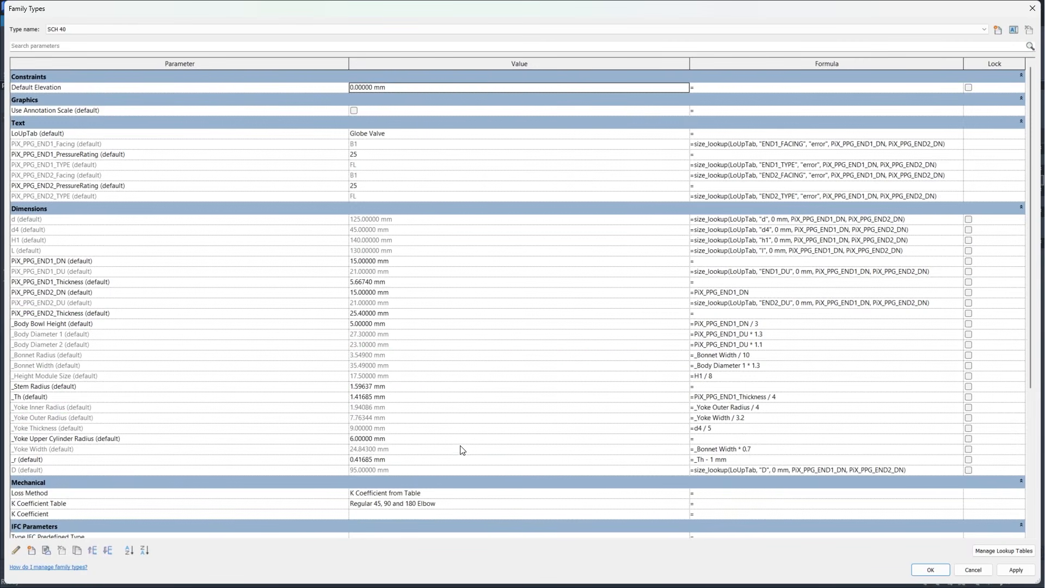
{"action": "left_click", "coordinate": [716, 460]}
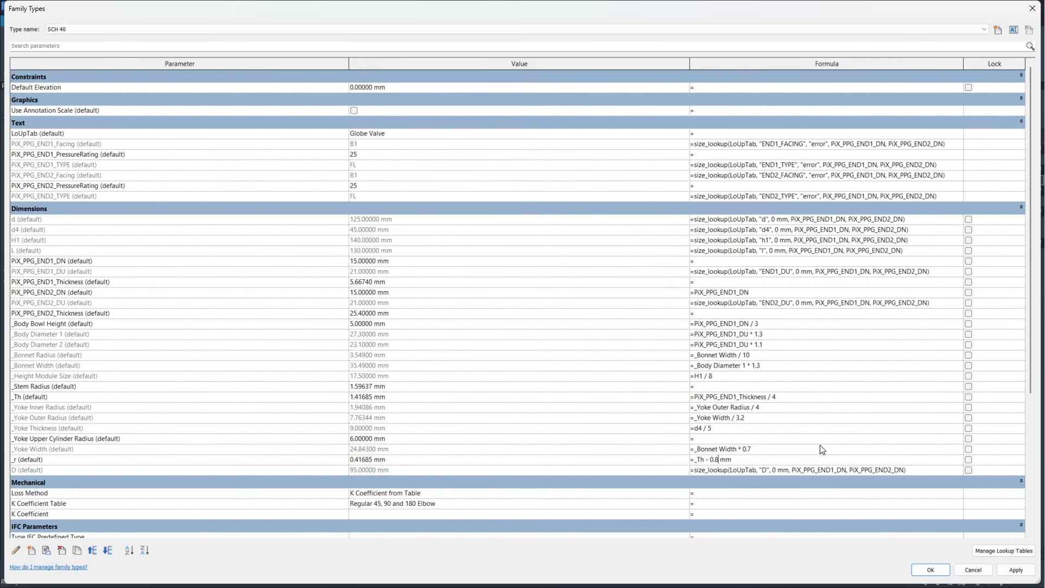
{"action": "left_click", "coordinate": [1017, 571]}
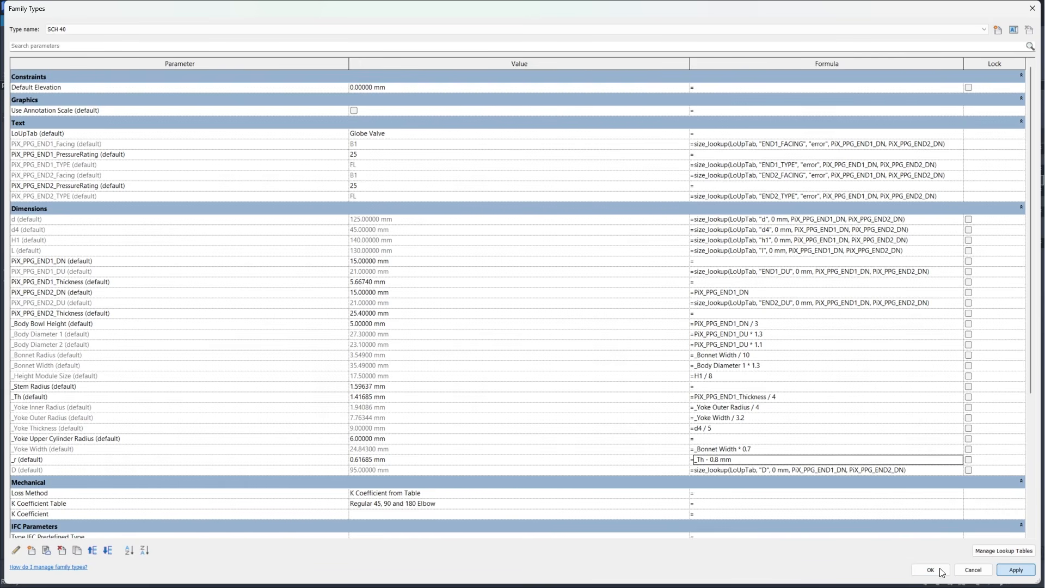
{"action": "left_click", "coordinate": [937, 571]}
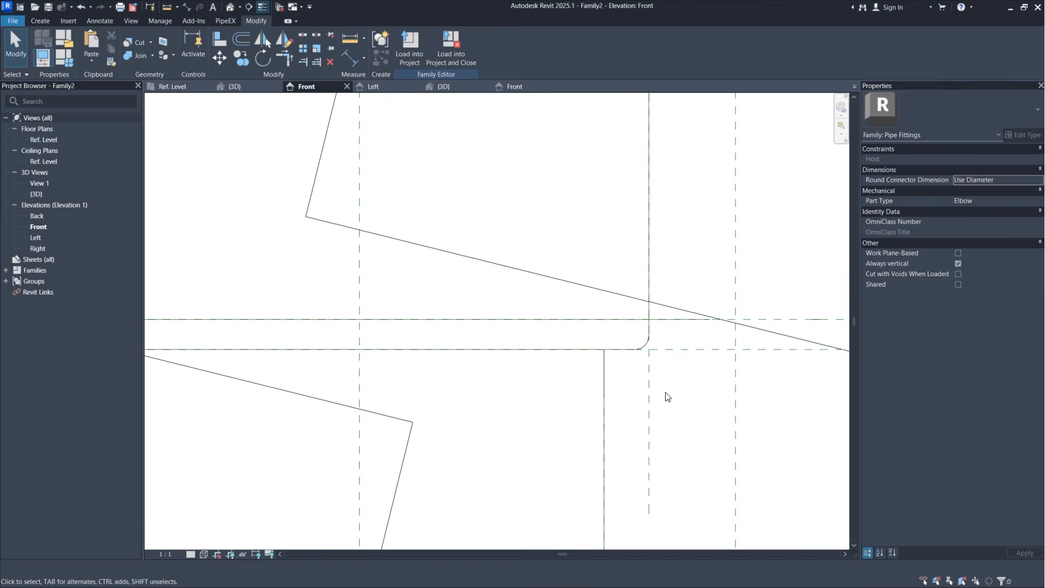
Step: Examine the rounded corner of the revolve beneath the upper body cylinder and recheck the parameter formulas in the family types
{"action": "scroll", "coordinate": [620, 306], "scroll_direction": "up", "scroll_amount": 7}
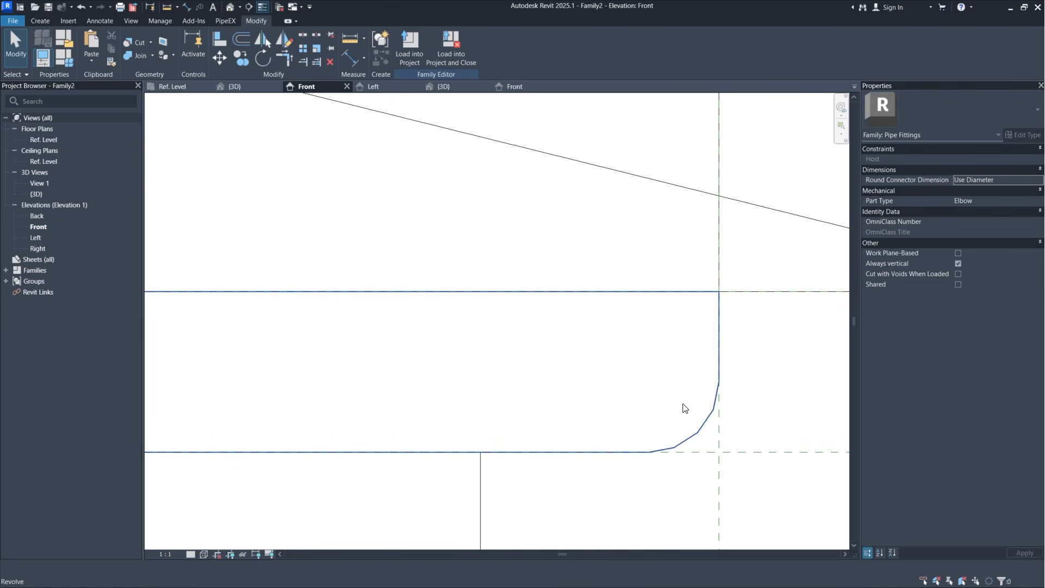
{"action": "scroll", "coordinate": [671, 398], "scroll_direction": "down", "scroll_amount": 5}
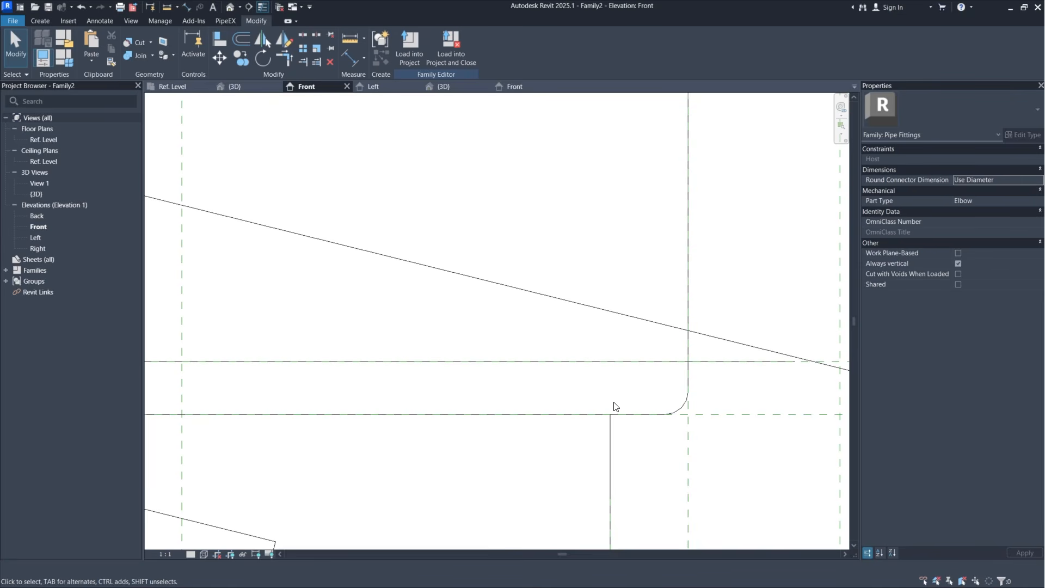
{"action": "scroll", "coordinate": [711, 403], "scroll_direction": "down", "scroll_amount": 4}
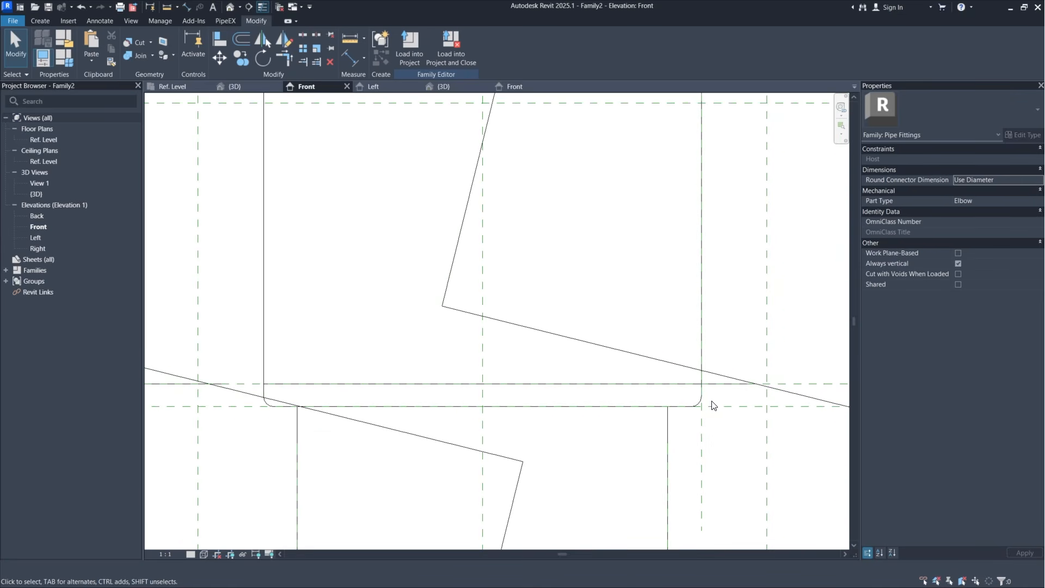
{"action": "middle_click_drag", "start_coordinate": [728, 399], "coordinate": [691, 436]}
{"action": "scroll", "coordinate": [679, 421], "scroll_direction": "up", "scroll_amount": 3}
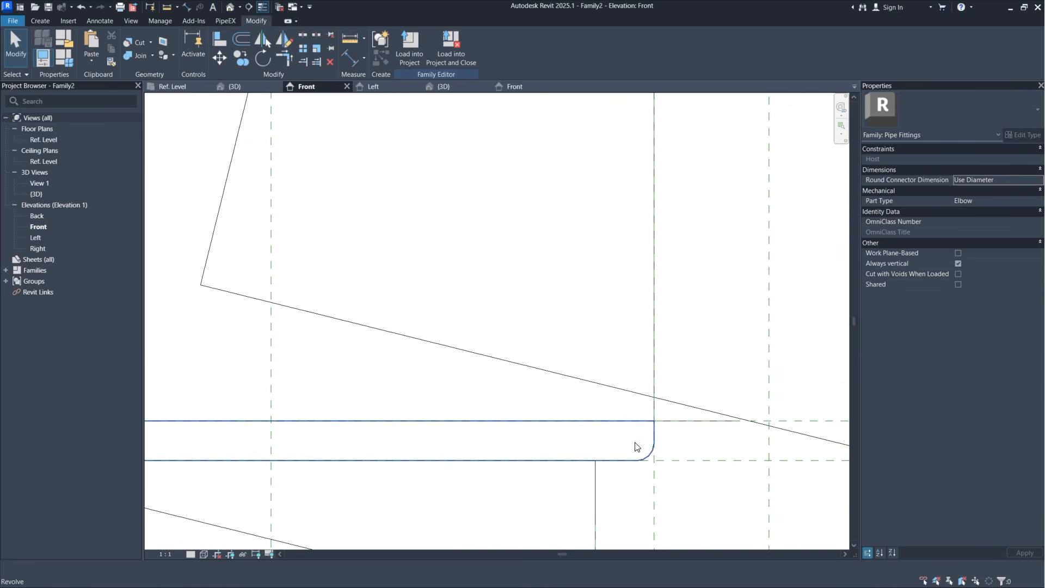
{"action": "left_click", "coordinate": [67, 58]}
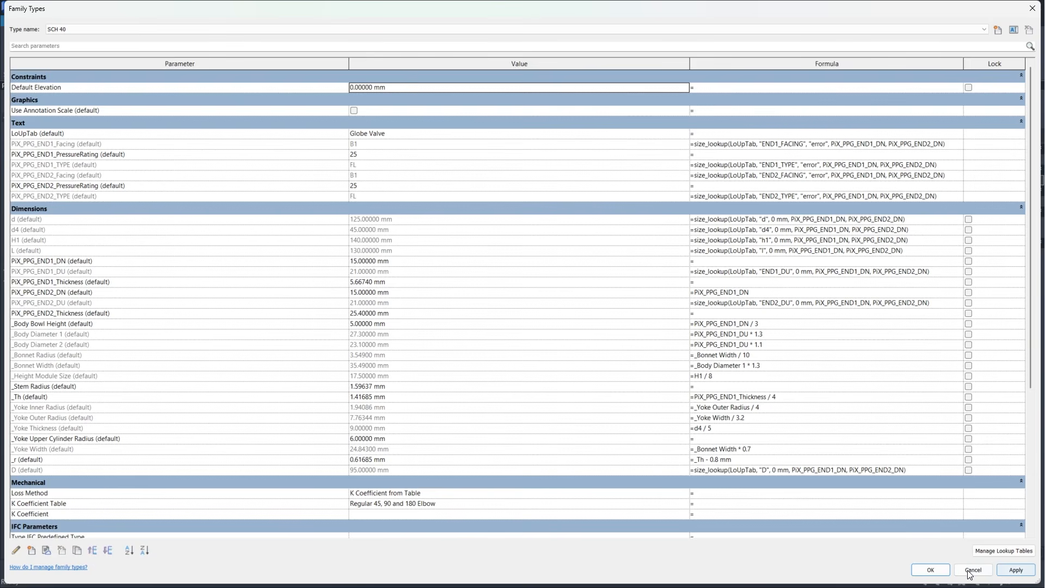
{"action": "left_click", "coordinate": [931, 570]}
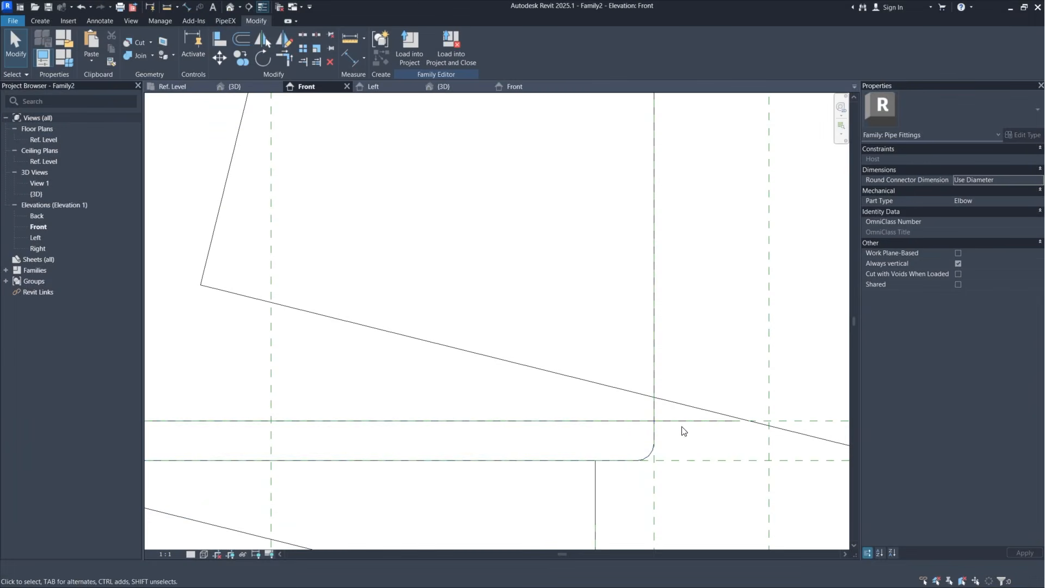
Step: Move the _Yoke Width dimension line up, well above the top of the stem and the uppermost reference planes
{"action": "scroll", "coordinate": [678, 449], "scroll_direction": "down", "scroll_amount": 2}
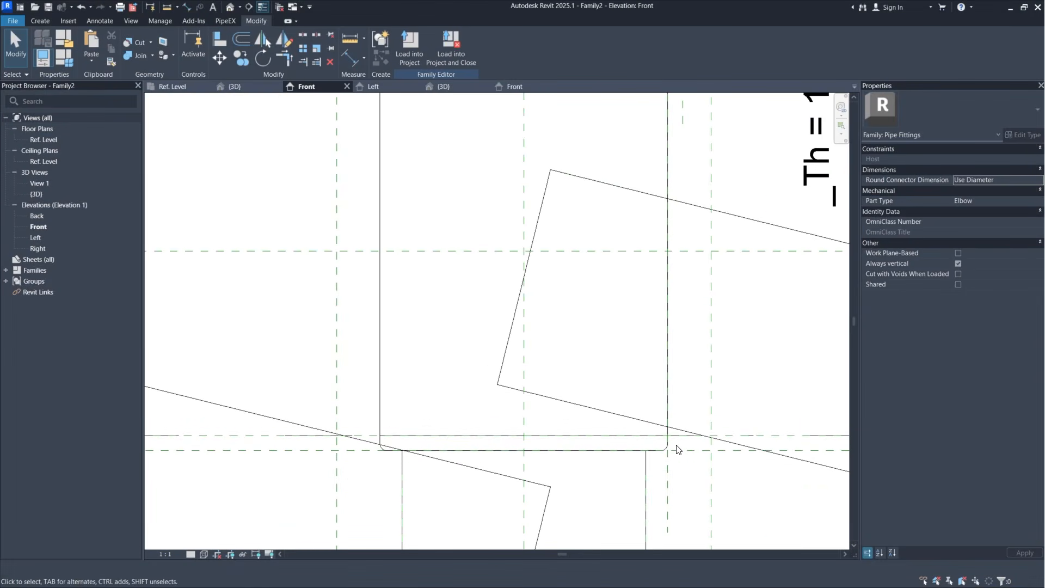
{"action": "scroll", "coordinate": [674, 492], "scroll_direction": "down", "scroll_amount": 3}
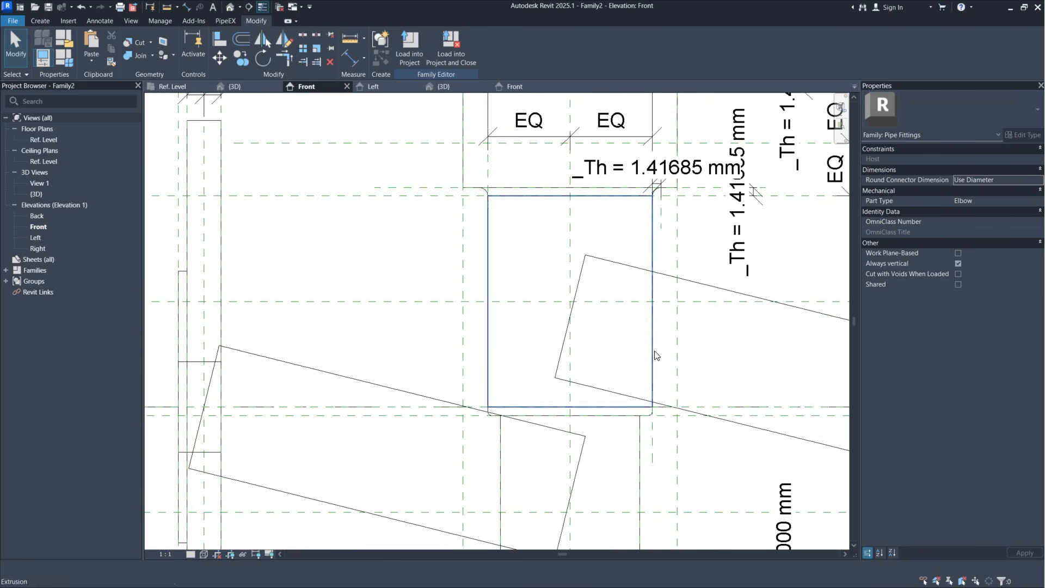
{"action": "middle_click_drag", "start_coordinate": [699, 219], "coordinate": [682, 372]}
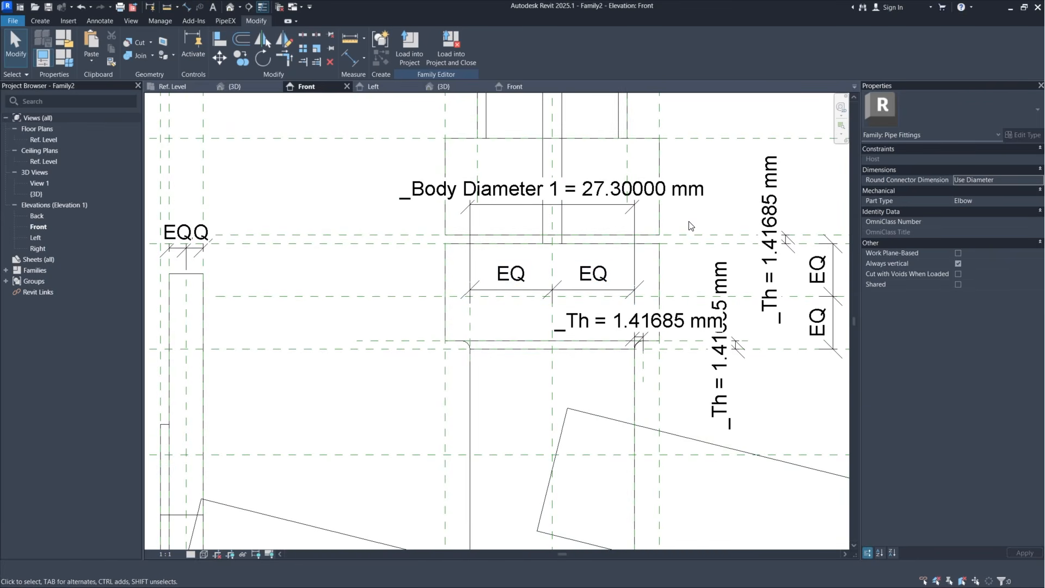
{"action": "middle_click_drag", "start_coordinate": [688, 225], "coordinate": [676, 389]}
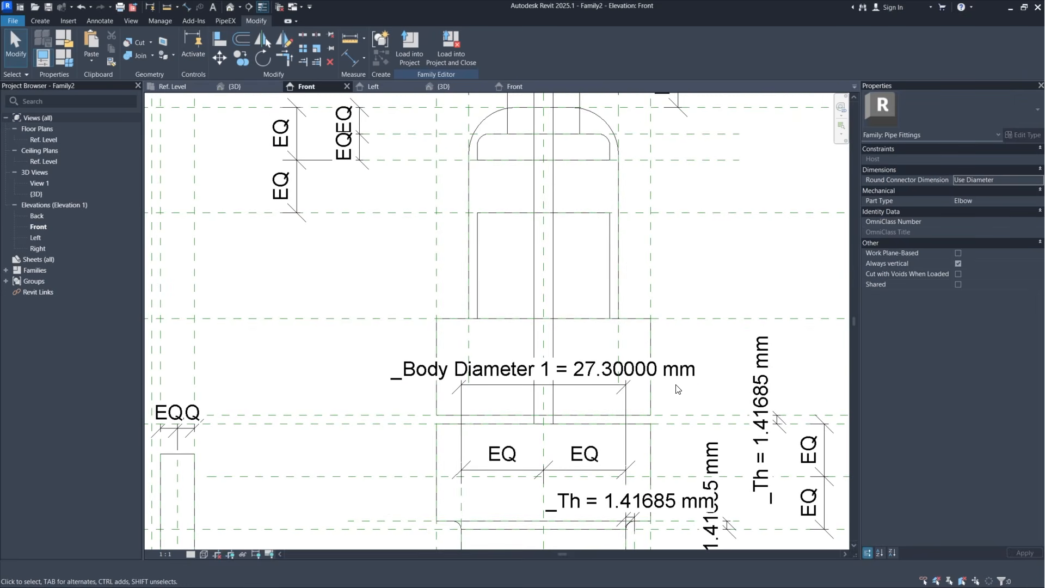
{"action": "middle_click_drag", "start_coordinate": [659, 283], "coordinate": [669, 504]}
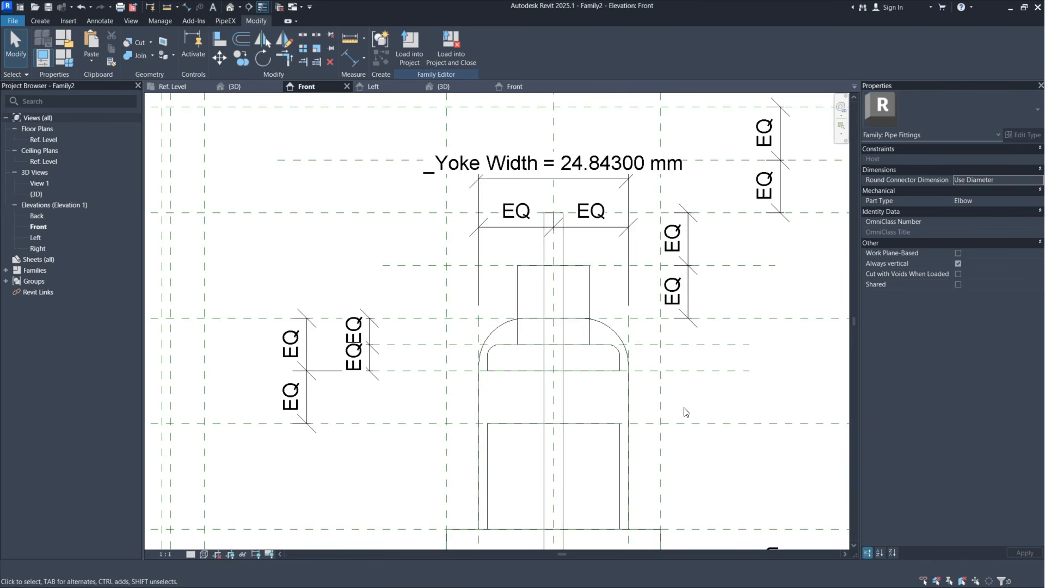
{"action": "middle_click_drag", "start_coordinate": [694, 196], "coordinate": [675, 390]}
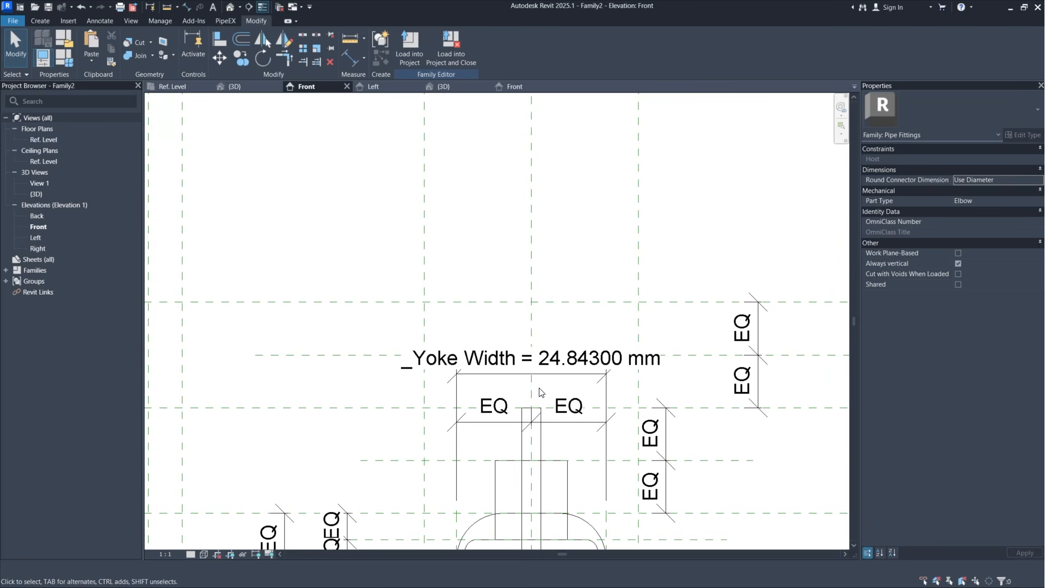
{"action": "left_click", "coordinate": [548, 381]}
{"action": "left_click_drag", "start_coordinate": [548, 376], "coordinate": [535, 169]}
{"action": "left_click", "coordinate": [581, 234]}
Step: Draw a horizontal reference plane between the two uppermost planes above the stem and centre it between them with an EQ dimension
{"action": "scroll", "coordinate": [707, 402], "scroll_direction": "down", "scroll_amount": 3}
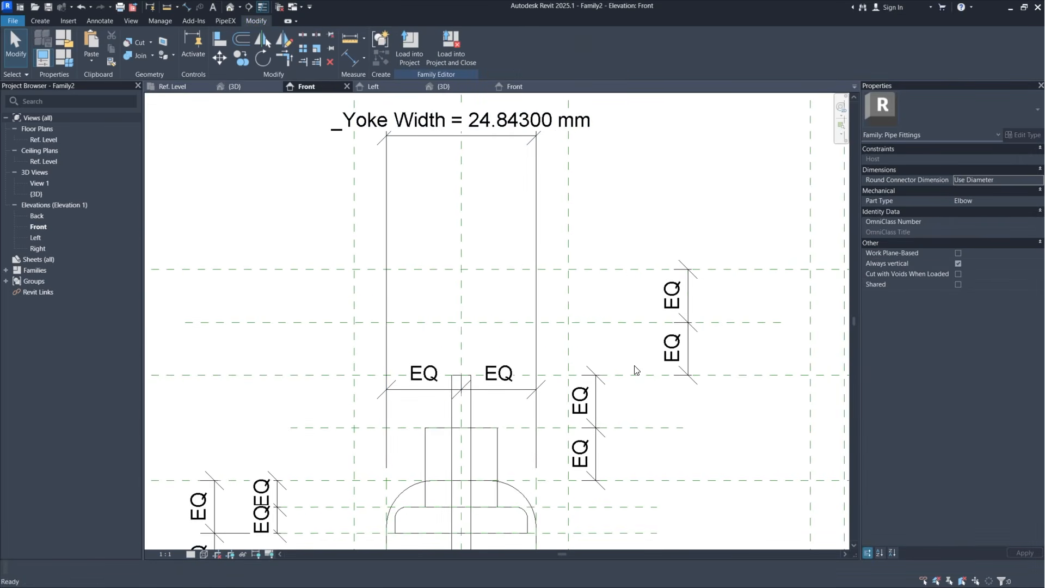
{"action": "left_click", "coordinate": [615, 44]}
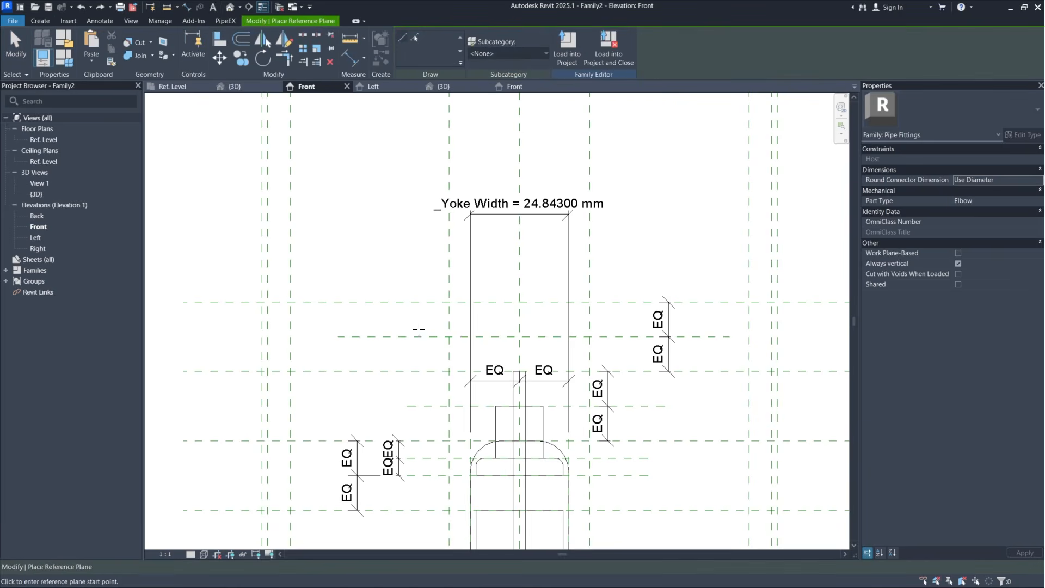
{"action": "left_click", "coordinate": [719, 315]}
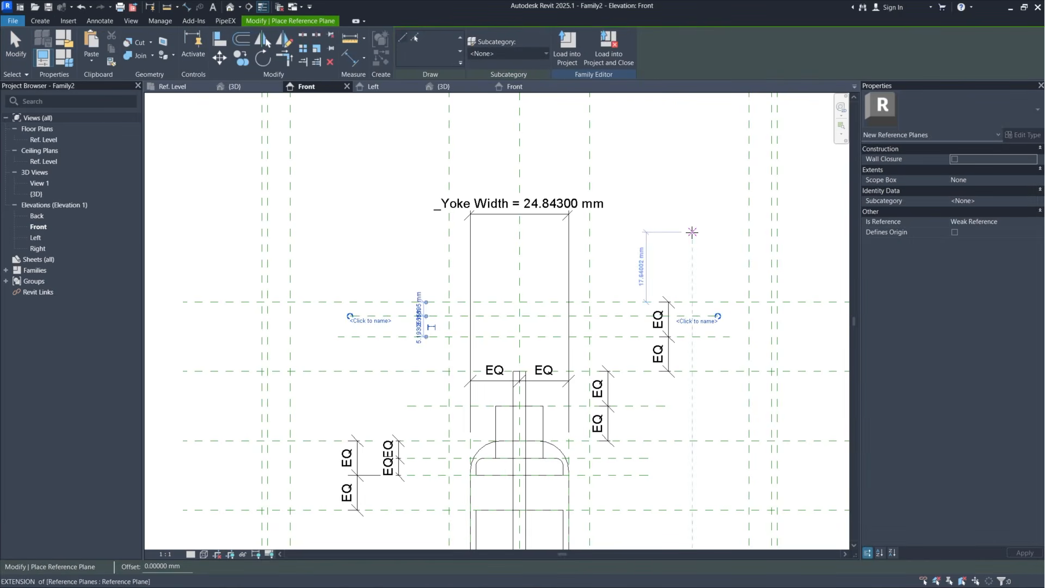
{"action": "left_click", "coordinate": [355, 56]}
{"action": "left_click", "coordinate": [704, 303]}
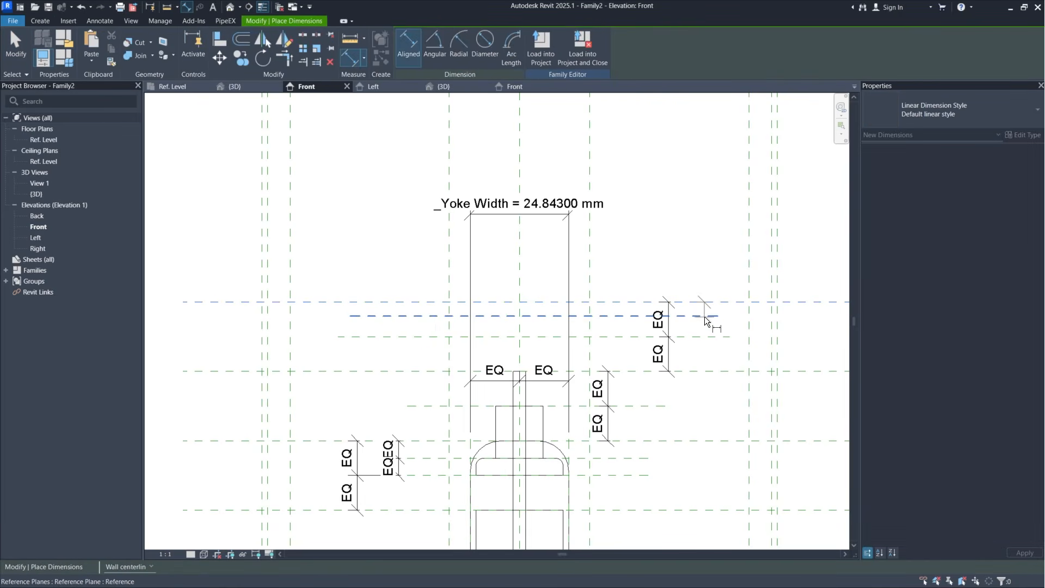
{"action": "left_click", "coordinate": [705, 315]}
{"action": "left_click", "coordinate": [697, 336]}
{"action": "left_click", "coordinate": [707, 352]}
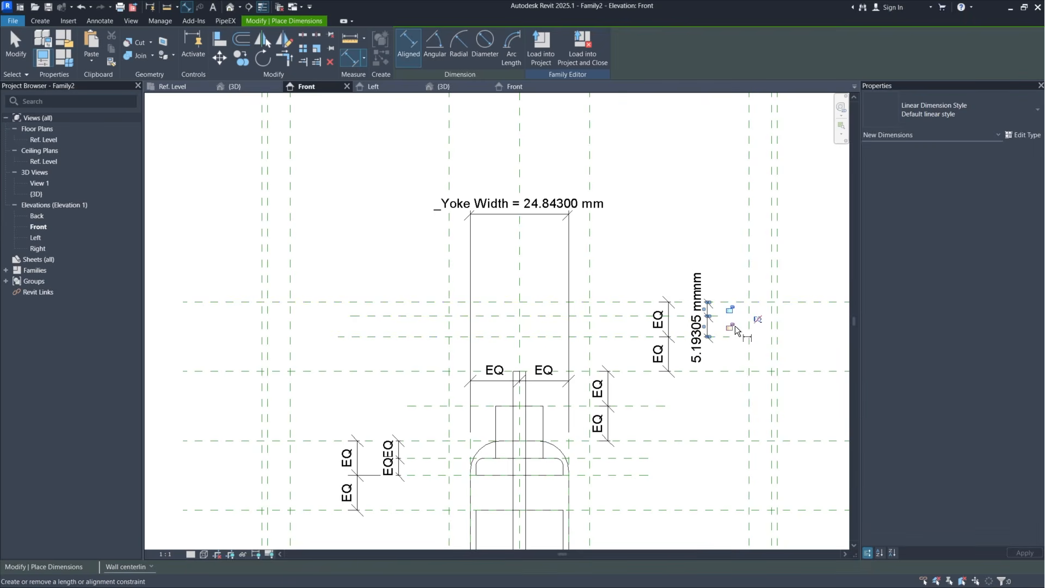
{"action": "left_click", "coordinate": [757, 319]}
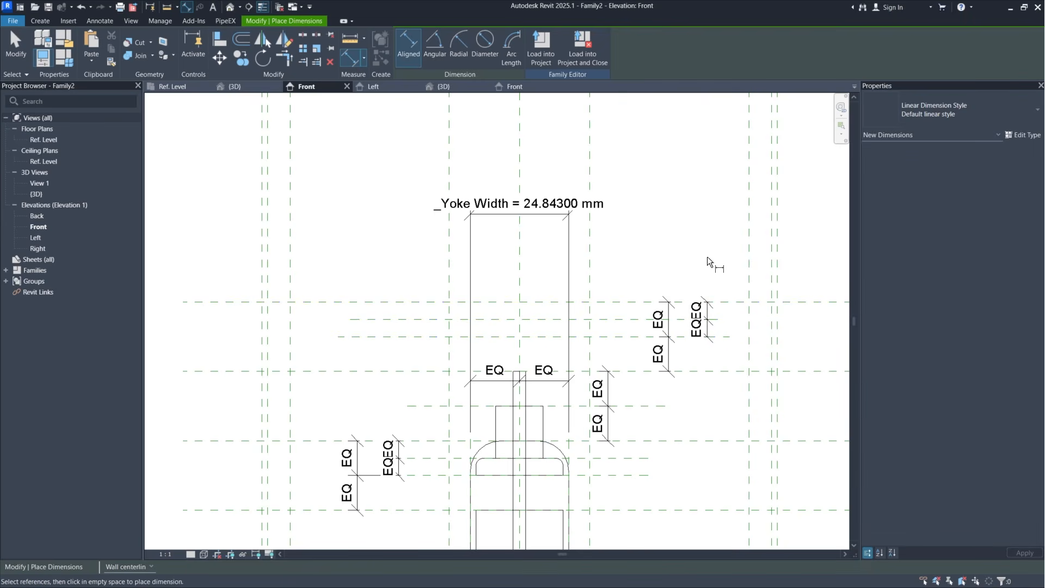
{"action": "key", "text": "Escape"}
{"action": "key", "text": "Escape"}
Step: Extend the left ends of the new horizontal reference plane and the one below it past the left flange's planes
{"action": "middle_click_drag", "start_coordinate": [707, 257], "coordinate": [718, 254]}
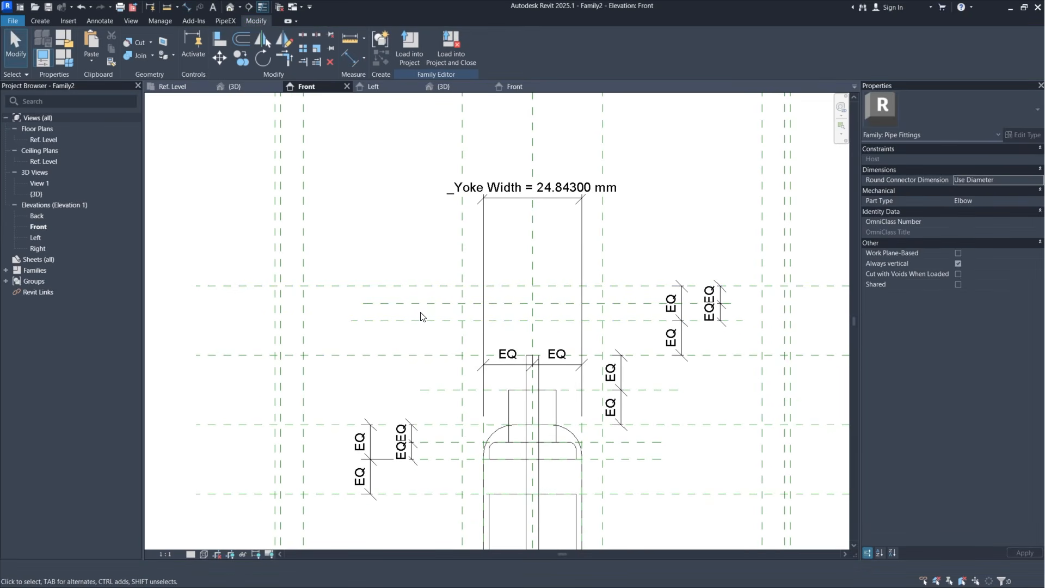
{"action": "left_click", "coordinate": [362, 303]}
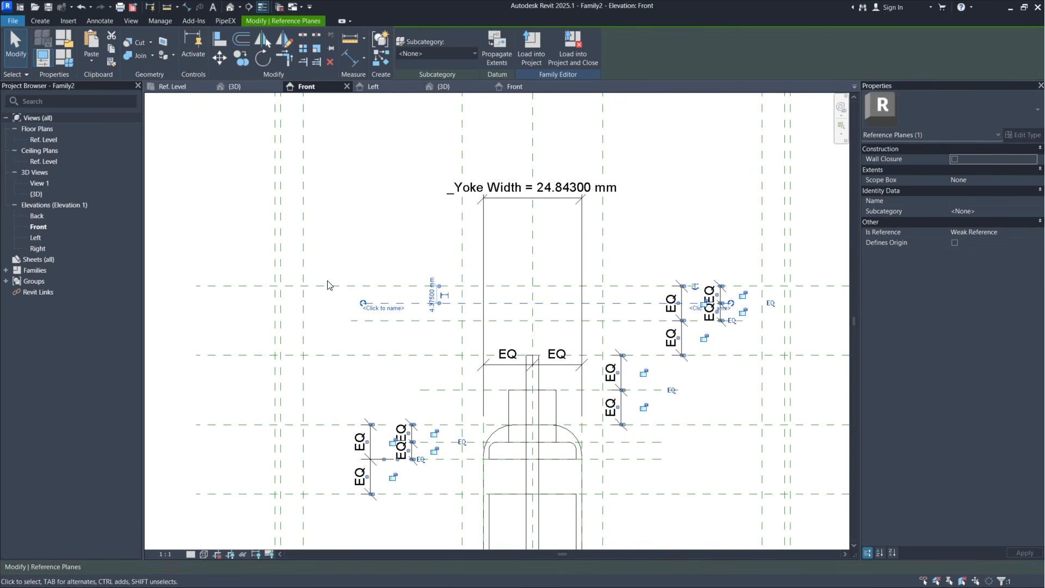
{"action": "scroll", "coordinate": [334, 286], "scroll_direction": "up", "scroll_amount": 2}
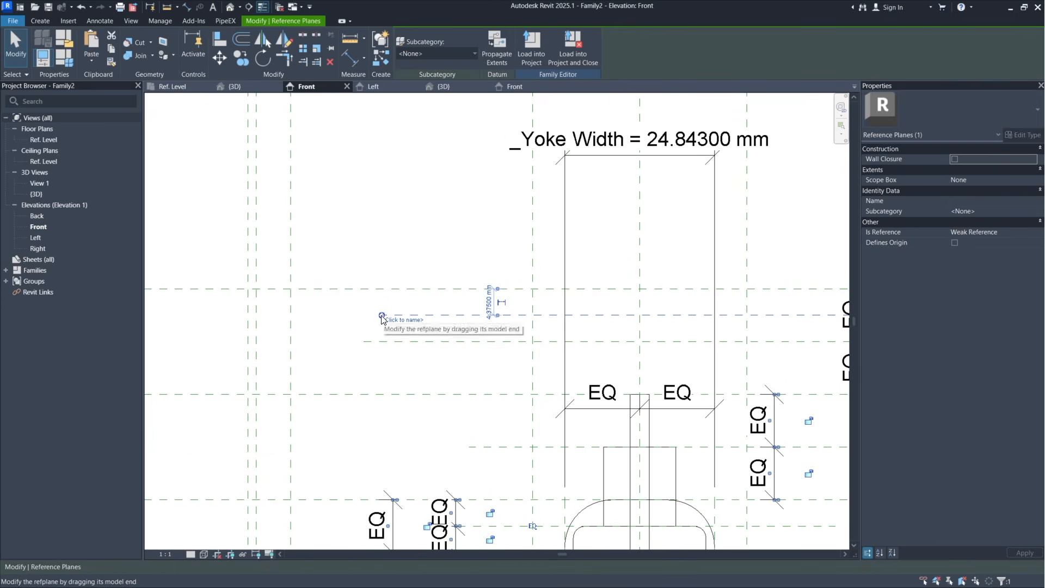
{"action": "left_click_drag", "start_coordinate": [382, 316], "coordinate": [210, 316]}
{"action": "left_click", "coordinate": [363, 342]}
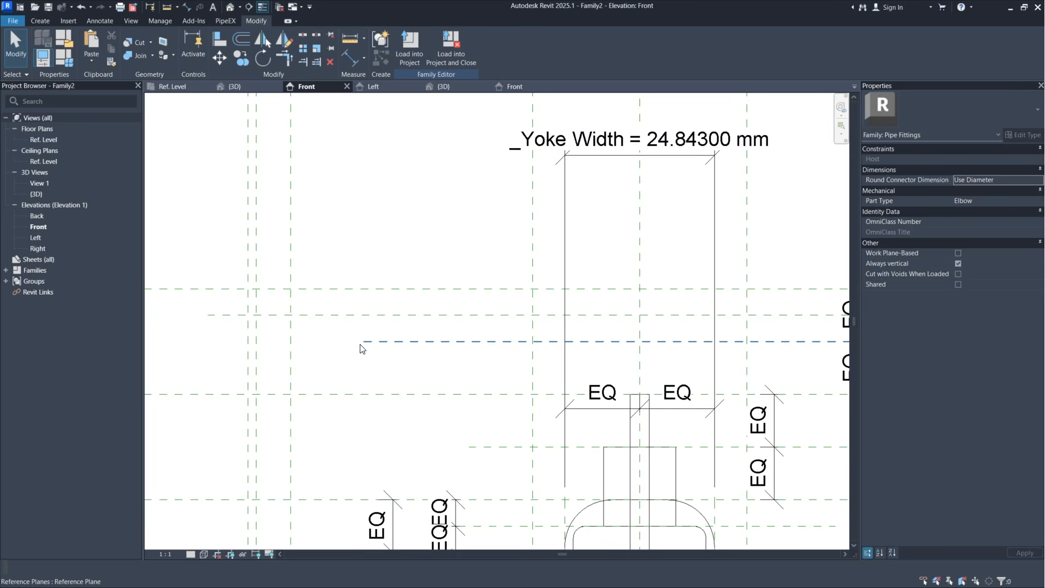
{"action": "left_click_drag", "start_coordinate": [363, 343], "coordinate": [207, 342]}
{"action": "left_click", "coordinate": [413, 367]}
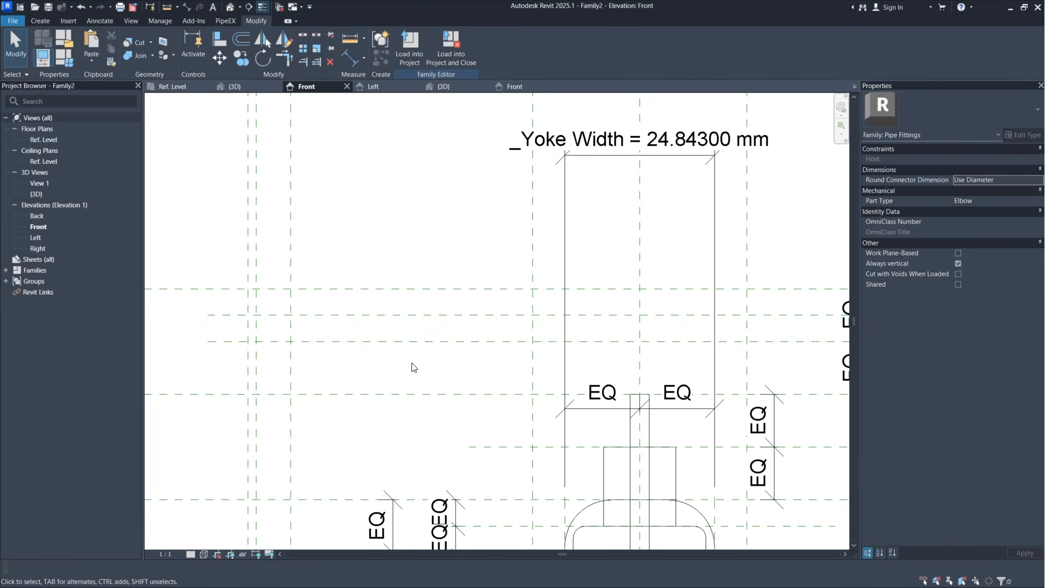
Step: Draw two vertical reference planes across the uppermost horizontal planes, about 54 mm left and 53 mm right of the centre plane
{"action": "scroll", "coordinate": [413, 367], "scroll_direction": "down", "scroll_amount": 2}
{"action": "middle_click_drag", "start_coordinate": [412, 363], "coordinate": [349, 342]}
{"action": "scroll", "coordinate": [350, 341], "scroll_direction": "down", "scroll_amount": 2}
{"action": "middle_click_drag", "start_coordinate": [387, 442], "coordinate": [411, 233]}
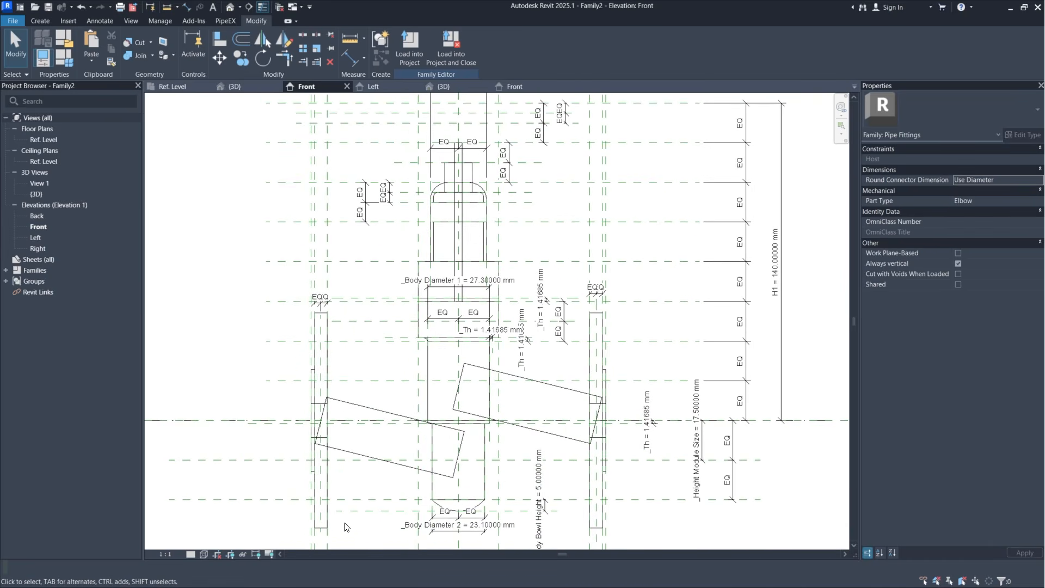
{"action": "middle_click_drag", "start_coordinate": [462, 259], "coordinate": [481, 472]}
{"action": "scroll", "coordinate": [459, 219], "scroll_direction": "up", "scroll_amount": 2}
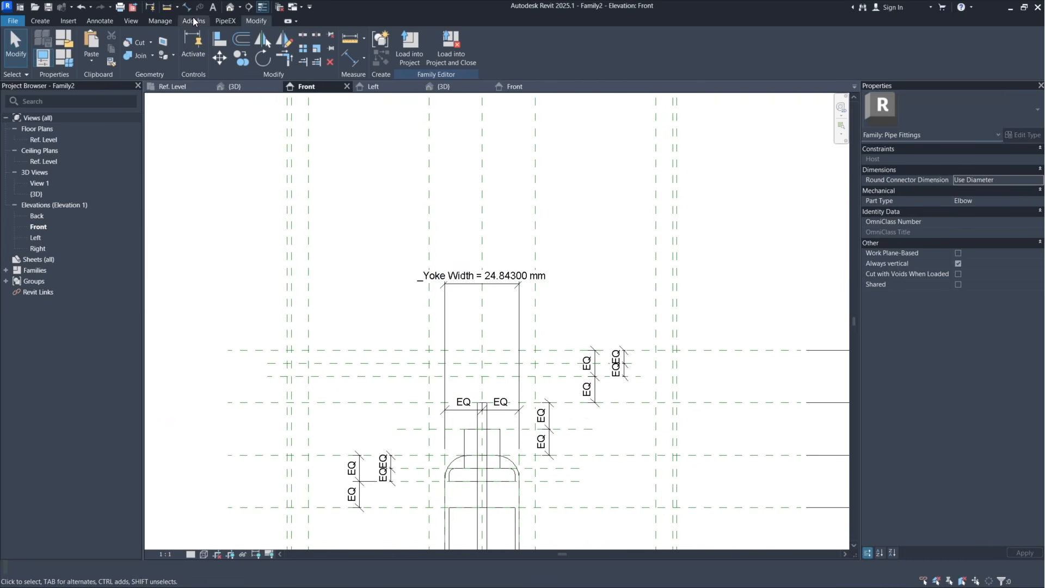
{"action": "left_click", "coordinate": [47, 20]}
{"action": "left_click", "coordinate": [737, 51]}
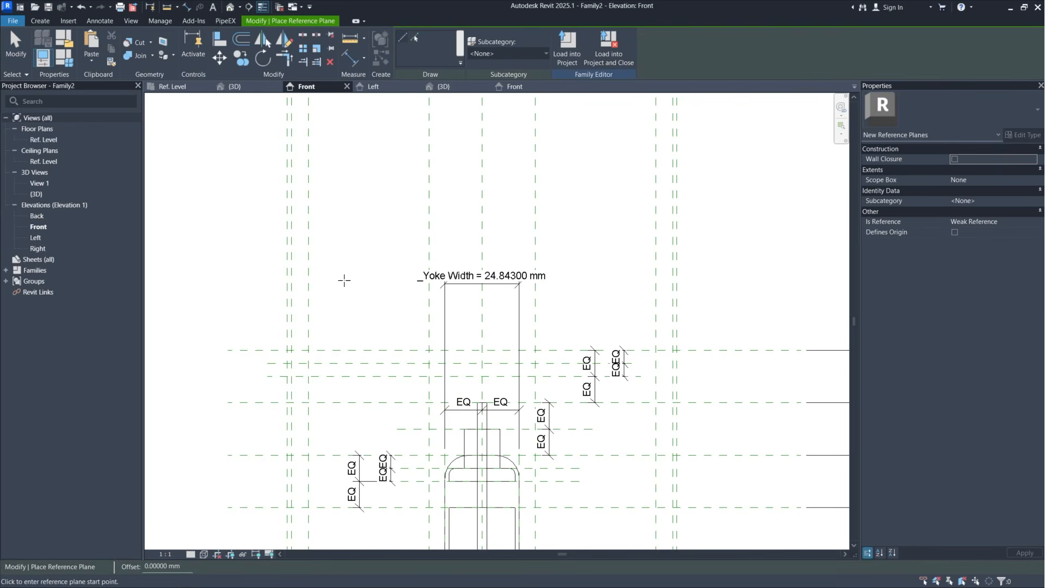
{"action": "left_click", "coordinate": [321, 236]}
{"action": "left_click", "coordinate": [321, 430]}
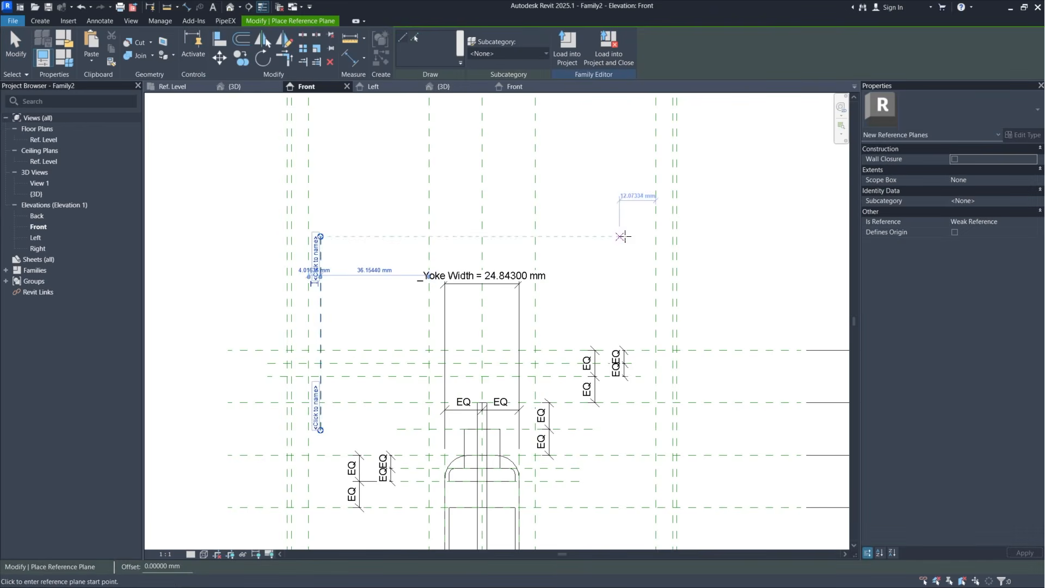
{"action": "left_click", "coordinate": [641, 236]}
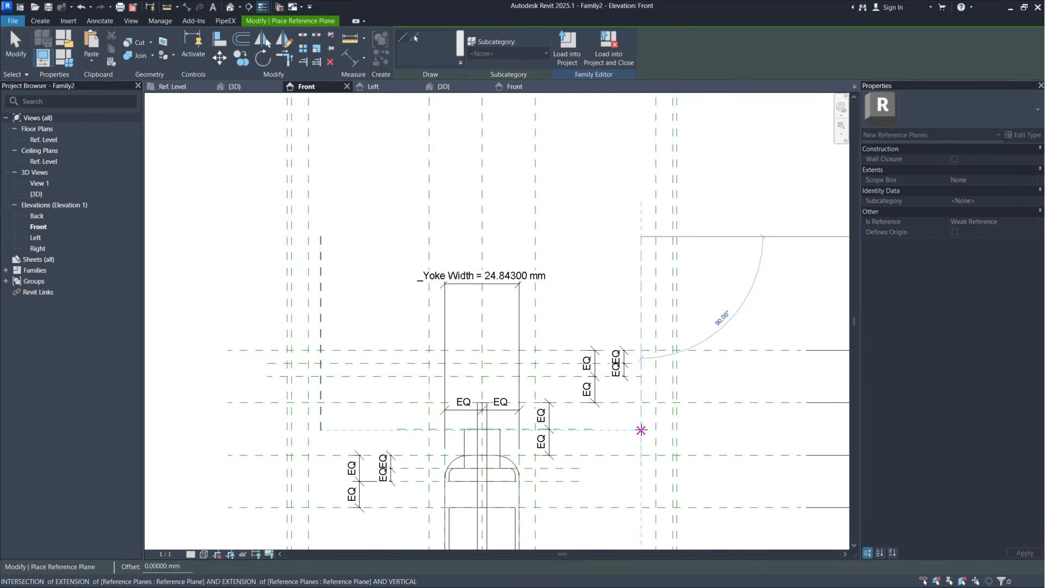
{"action": "left_click", "coordinate": [642, 430]}
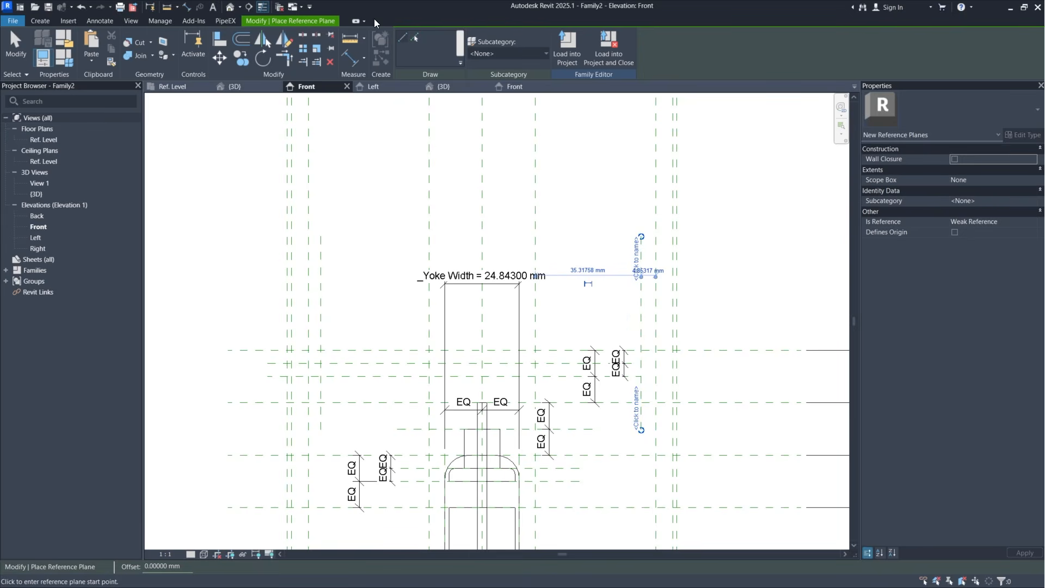
Step: Dimension the two new vertical planes together with the centre plane and make the spacing equal (EQ)
{"action": "left_click", "coordinate": [350, 58]}
{"action": "left_click", "coordinate": [326, 262]}
{"action": "left_click", "coordinate": [481, 243]}
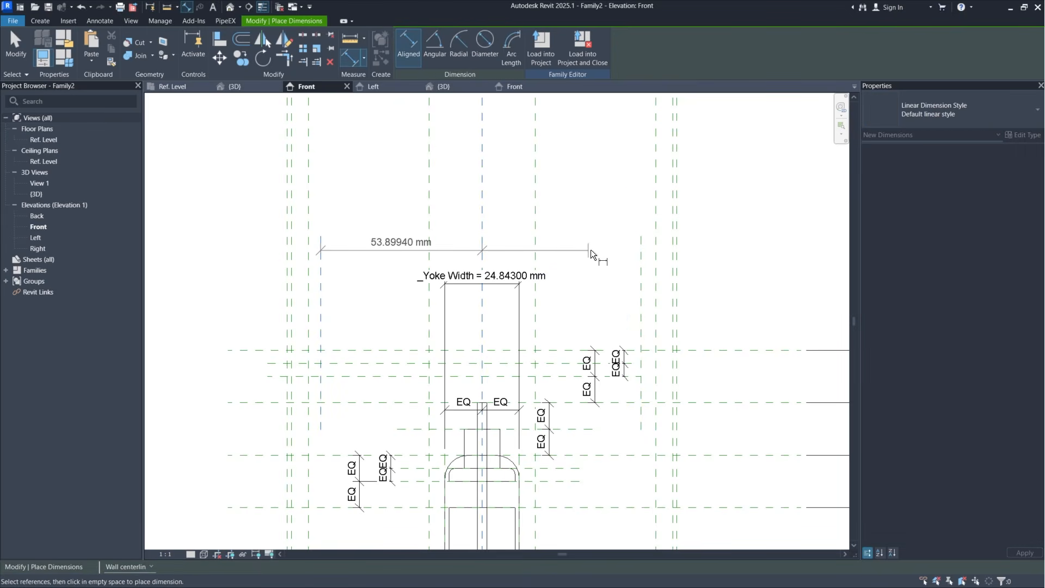
{"action": "left_click", "coordinate": [637, 257]}
{"action": "left_click", "coordinate": [609, 208]}
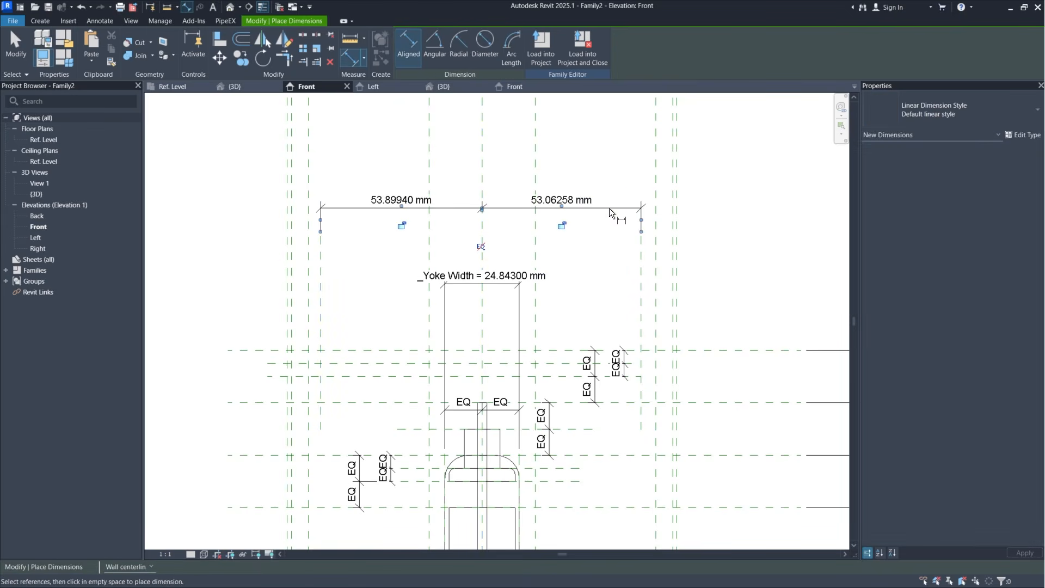
{"action": "left_click", "coordinate": [481, 246]}
Step: Add an overall dimension between the two new vertical planes above the EQ dimension and label it with parameter d
{"action": "left_click", "coordinate": [323, 261]}
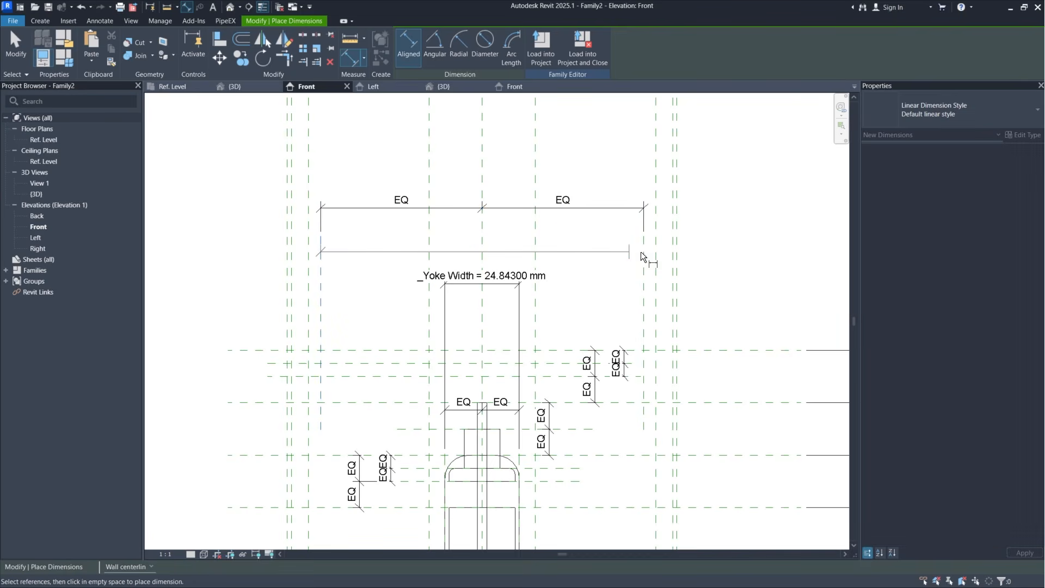
{"action": "left_click", "coordinate": [644, 257]}
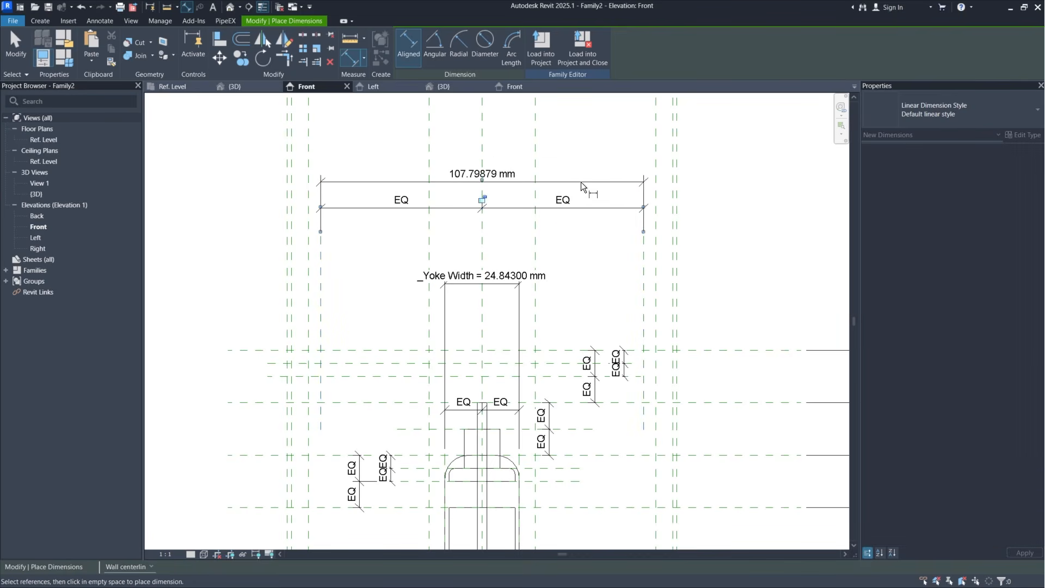
{"action": "left_click", "coordinate": [580, 181]}
{"action": "key", "text": "Escape"}
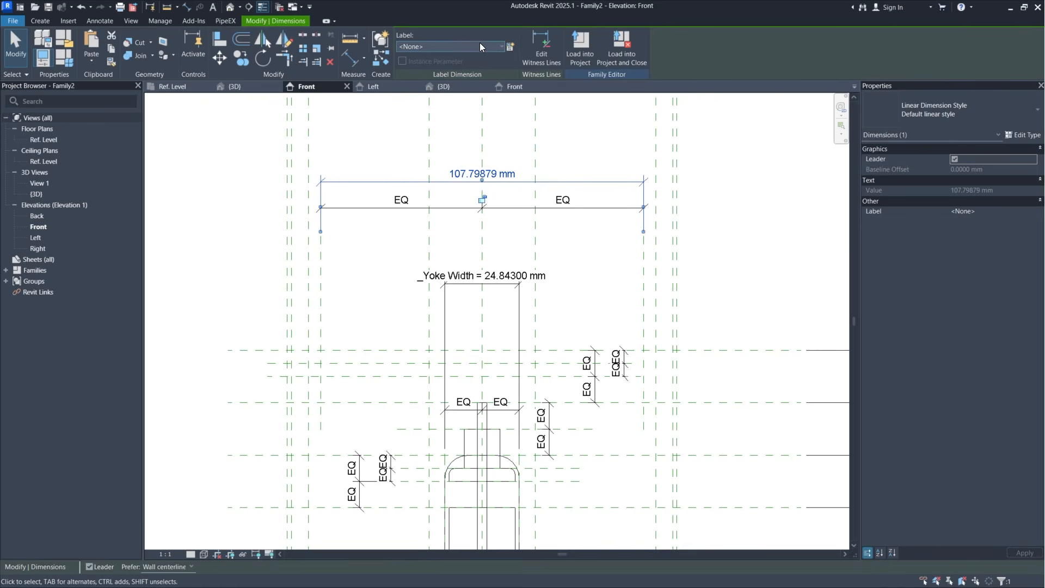
{"action": "left_click", "coordinate": [479, 44]}
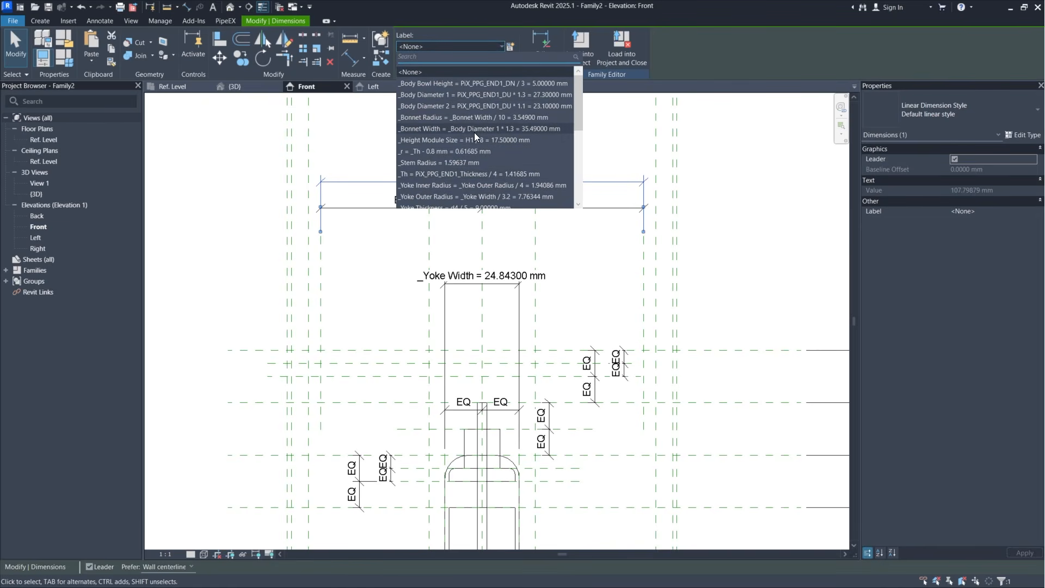
{"action": "scroll", "coordinate": [475, 132], "scroll_direction": "down", "scroll_amount": 3}
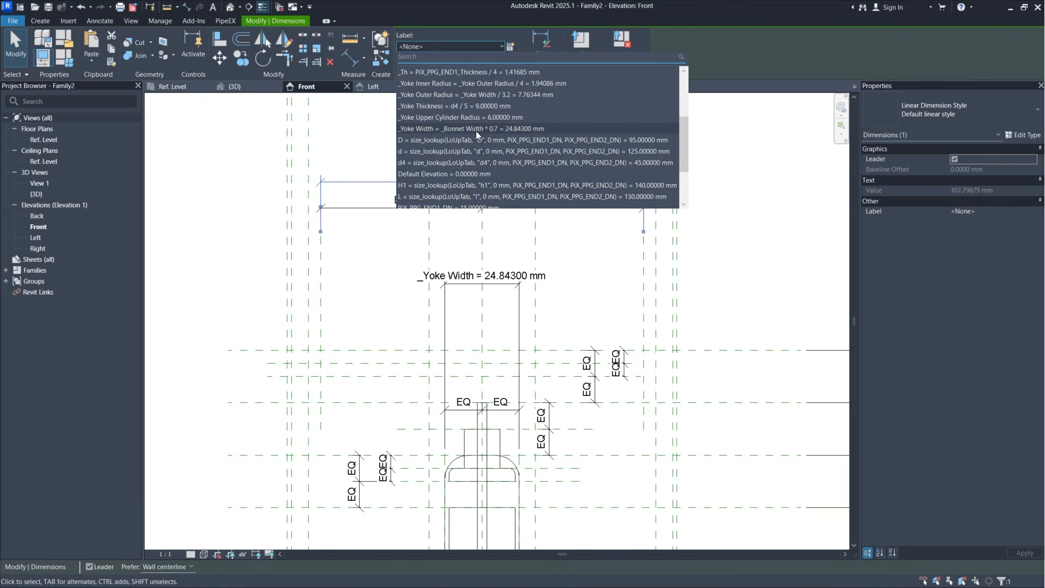
{"action": "scroll", "coordinate": [476, 131], "scroll_direction": "down", "scroll_amount": 2}
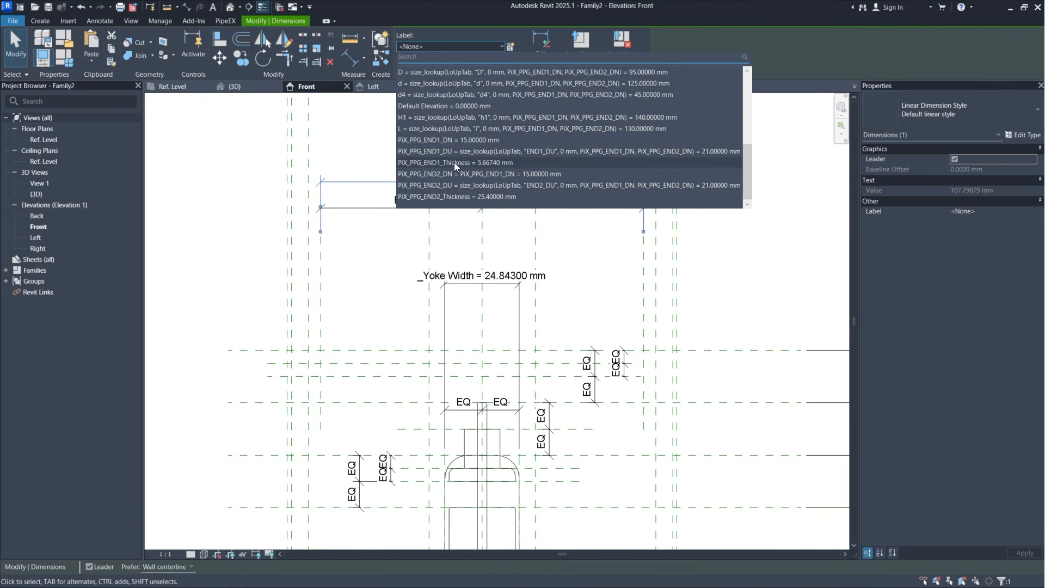
{"action": "left_click", "coordinate": [436, 85]}
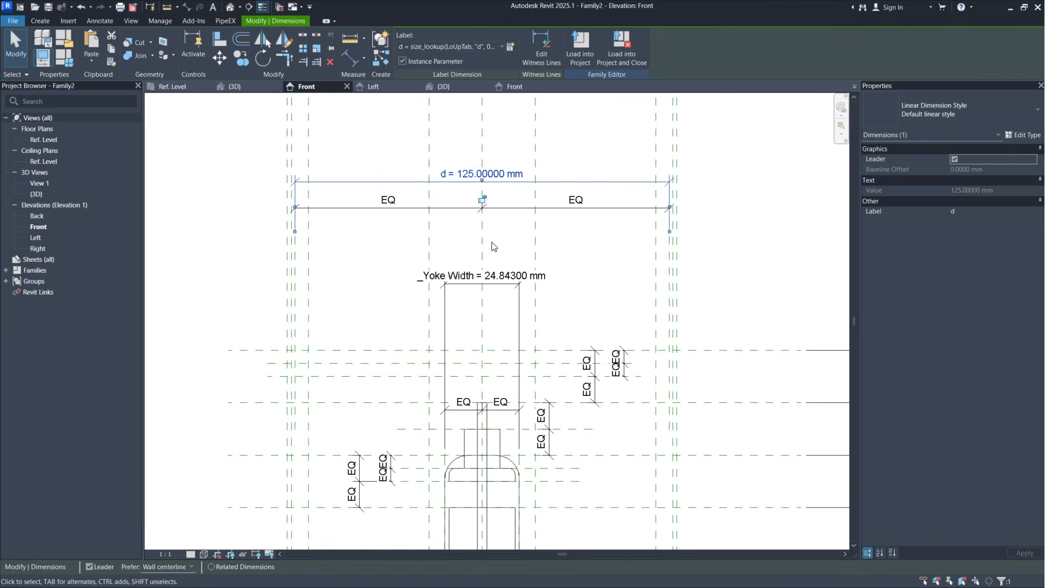
{"action": "left_click", "coordinate": [569, 156]}
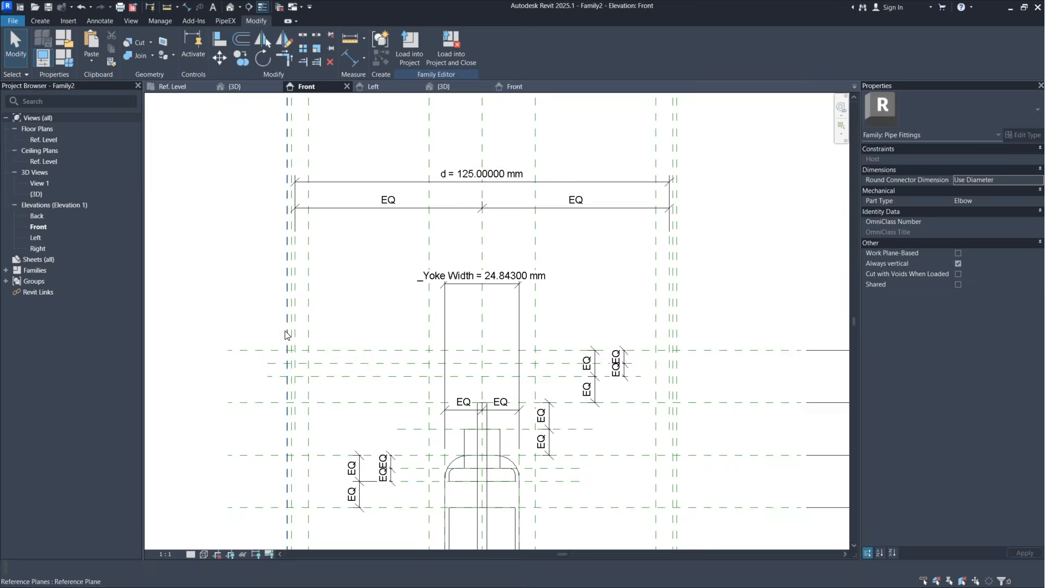
Step: Draw a short vertical reference plane about 6.6 mm right of the left d plane, crossing the three uppermost horizontal planes
{"action": "scroll", "coordinate": [337, 338], "scroll_direction": "up", "scroll_amount": 2}
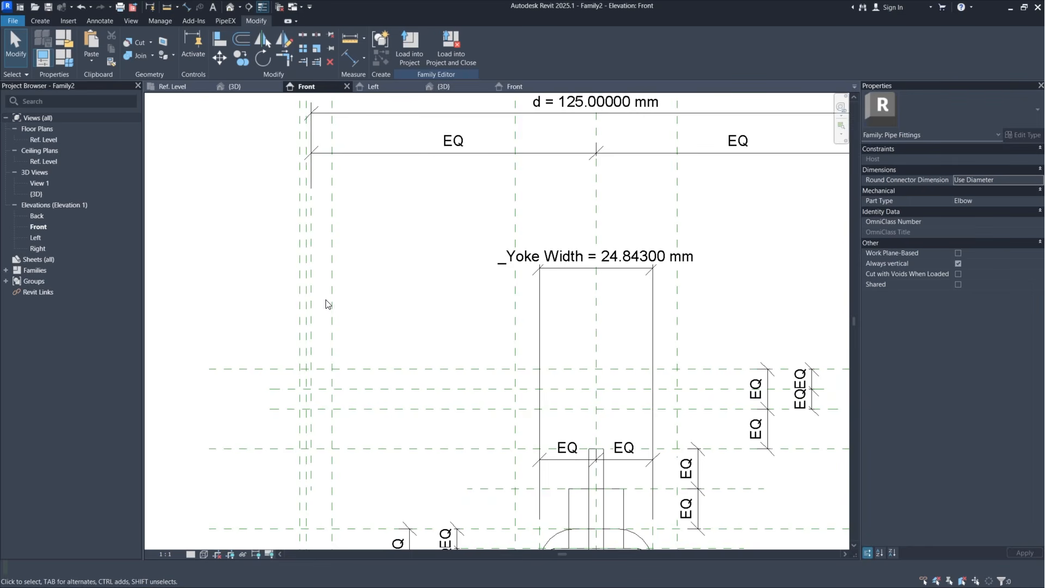
{"action": "scroll", "coordinate": [362, 326], "scroll_direction": "down", "scroll_amount": 3}
{"action": "middle_click_drag", "start_coordinate": [368, 324], "coordinate": [367, 263]}
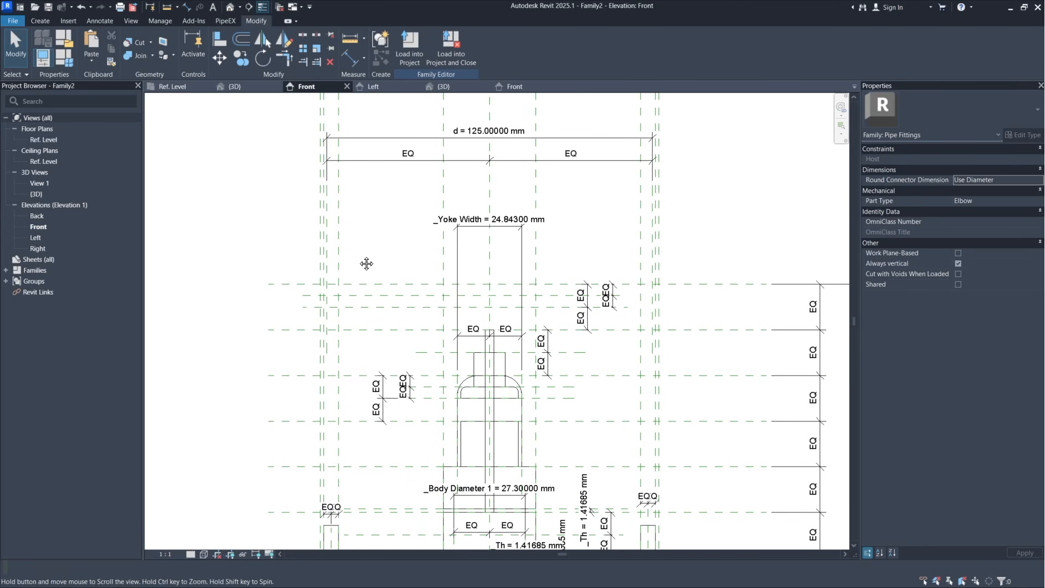
{"action": "scroll", "coordinate": [338, 299], "scroll_direction": "up", "scroll_amount": 8}
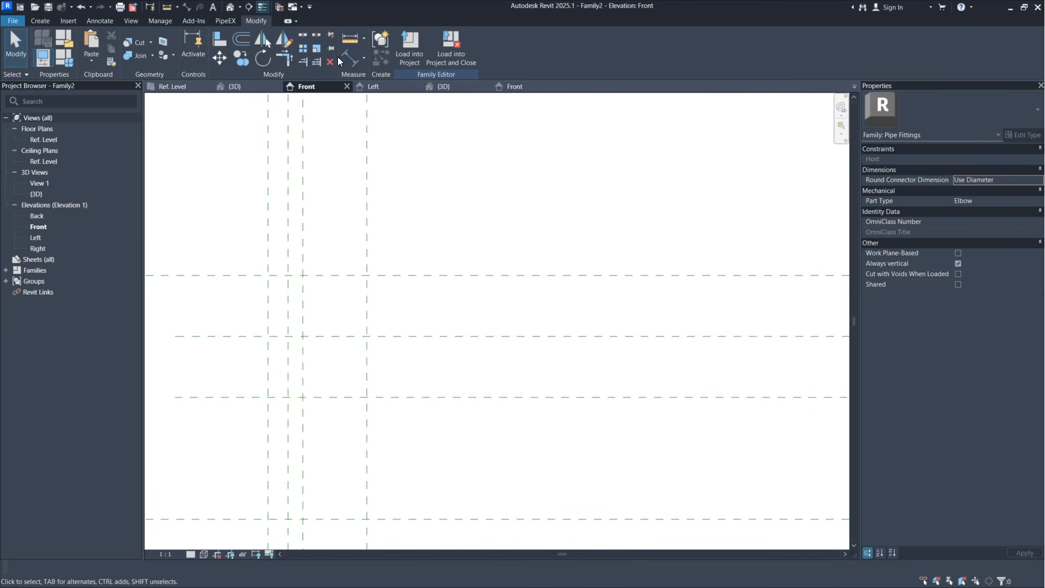
{"action": "left_click", "coordinate": [43, 22]}
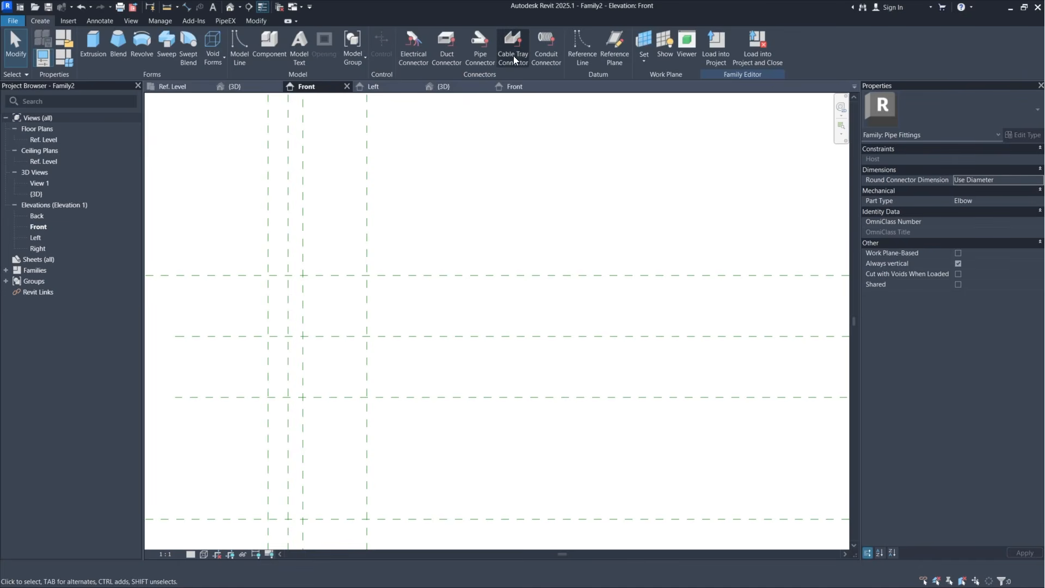
{"action": "left_click", "coordinate": [612, 50]}
{"action": "scroll", "coordinate": [424, 270], "scroll_direction": "down", "scroll_amount": 2}
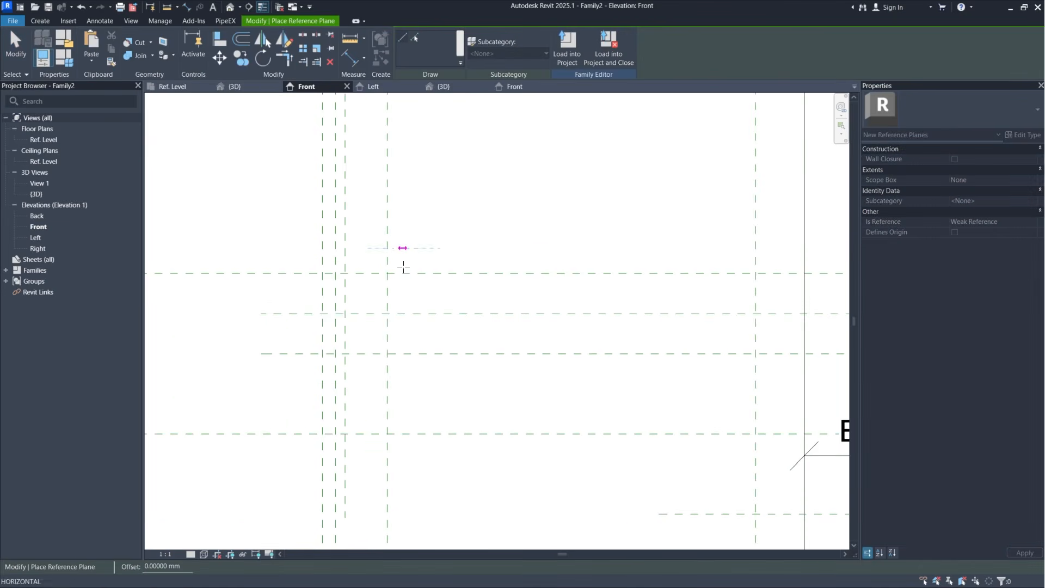
{"action": "left_click", "coordinate": [406, 249]}
{"action": "left_click", "coordinate": [404, 374]}
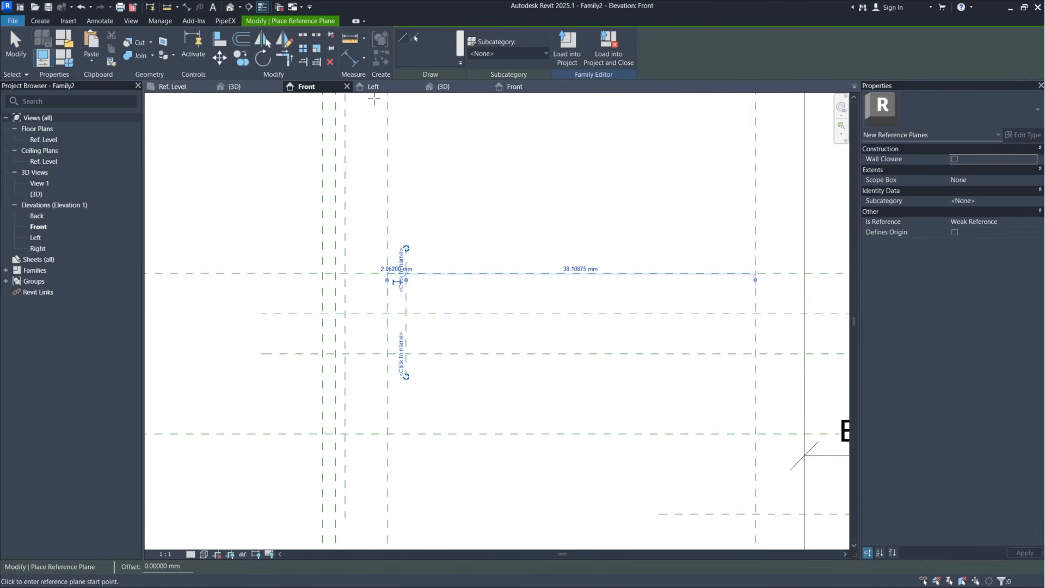
Step: Dimension the distance between the left d plane and the new short vertical reference plane
{"action": "left_click", "coordinate": [350, 58]}
{"action": "left_click", "coordinate": [346, 360]}
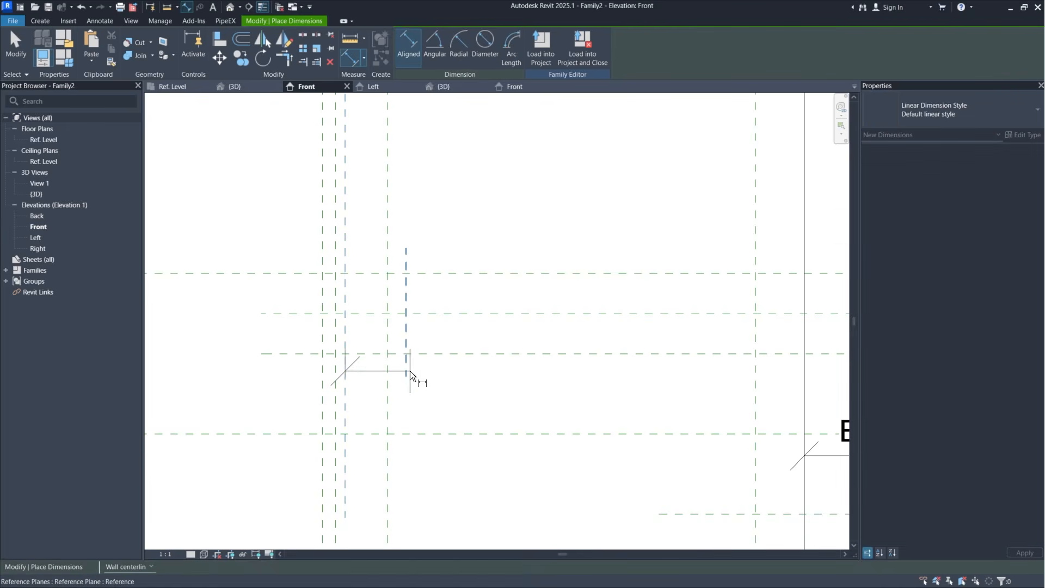
{"action": "left_click", "coordinate": [410, 371]}
{"action": "left_click", "coordinate": [396, 389]}
{"action": "key", "text": "Escape"}
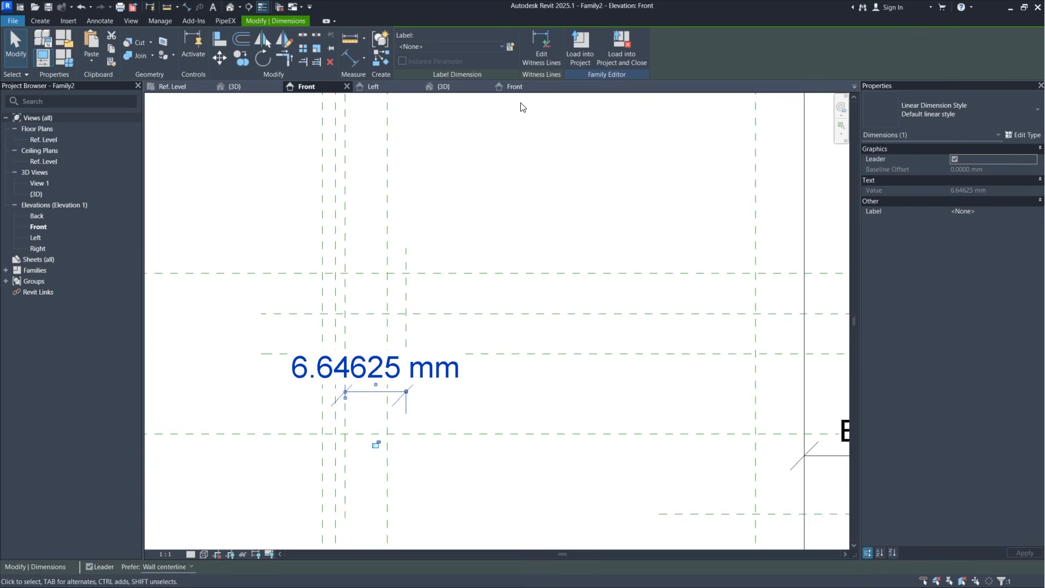
Step: Label this dimension with a new instance family parameter named _Handwheel Profile Radius
{"action": "left_click", "coordinate": [510, 47]}
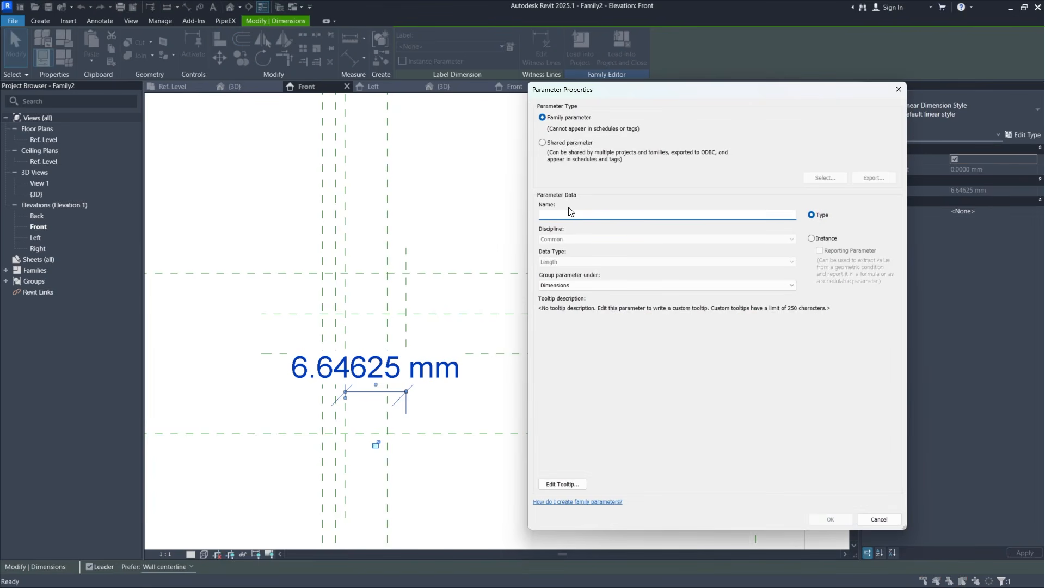
{"action": "type", "text": "_Handwheel Profile Radius"}
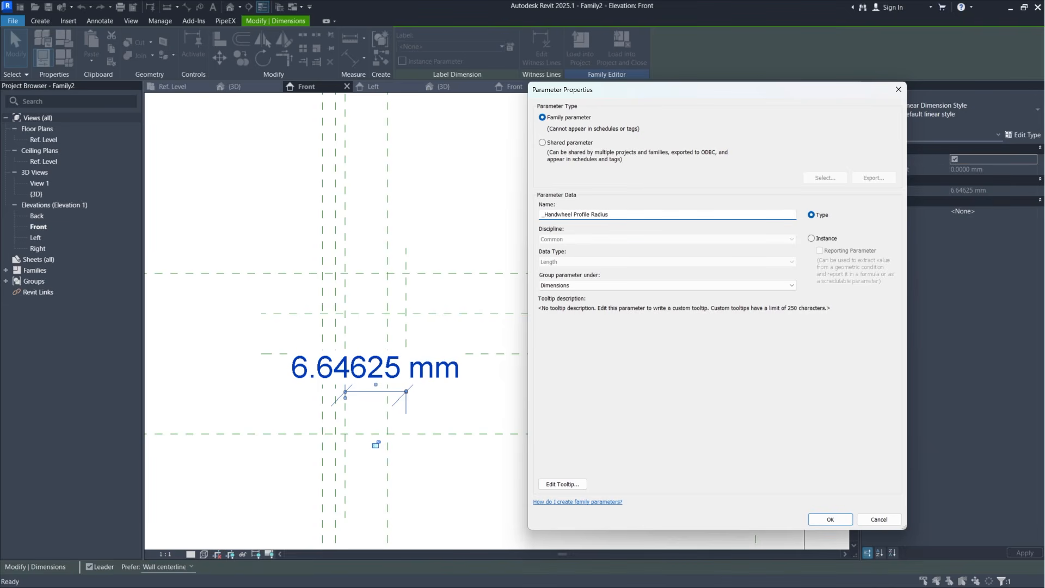
{"action": "left_click", "coordinate": [812, 239]}
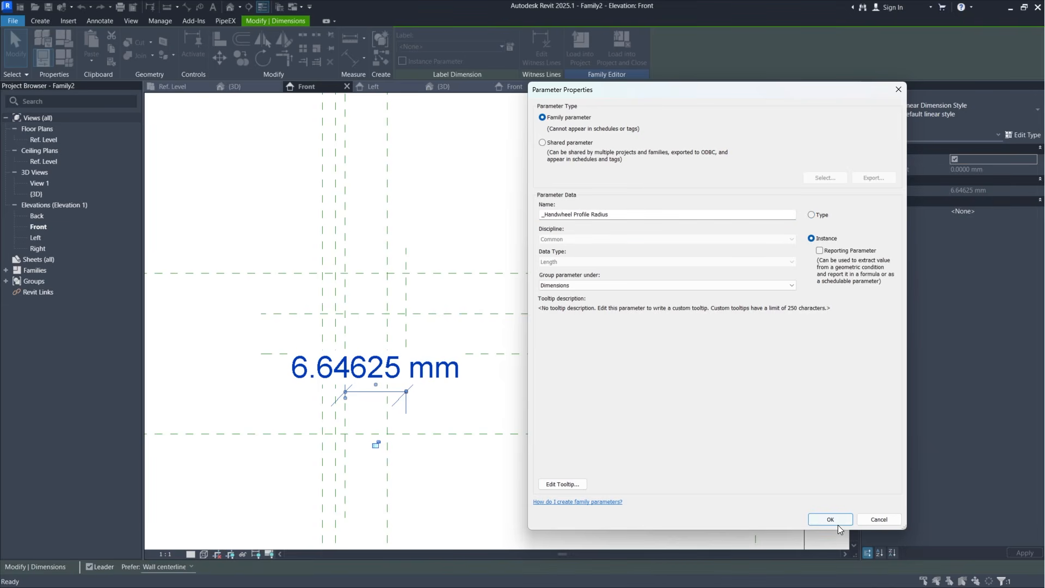
{"action": "left_click", "coordinate": [830, 519]}
{"action": "left_click", "coordinate": [493, 395]}
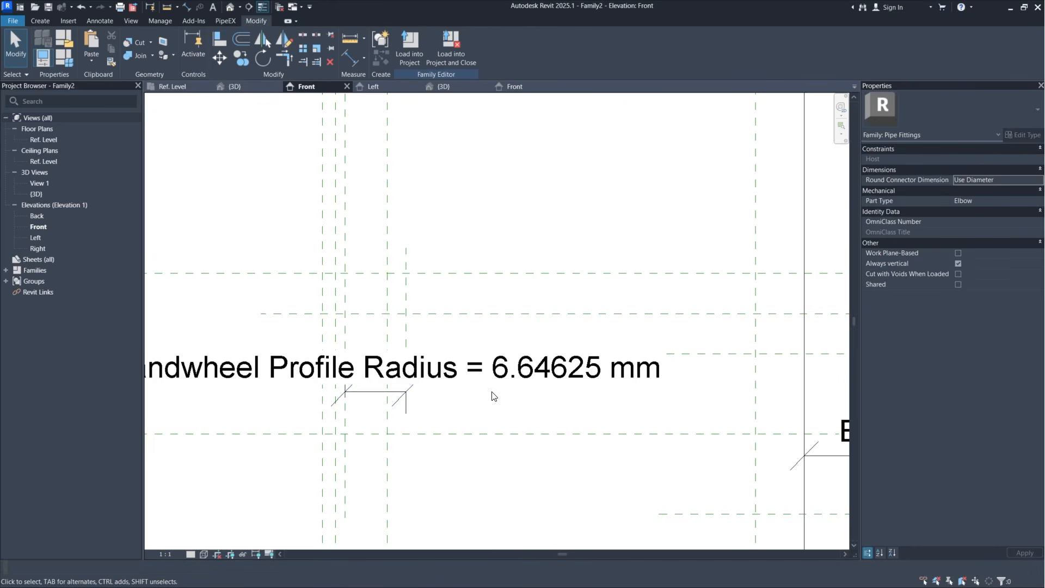
Step: Set the formula of _Handwheel Profile Radius to H1/16/2 in the family types
{"action": "left_click", "coordinate": [64, 56]}
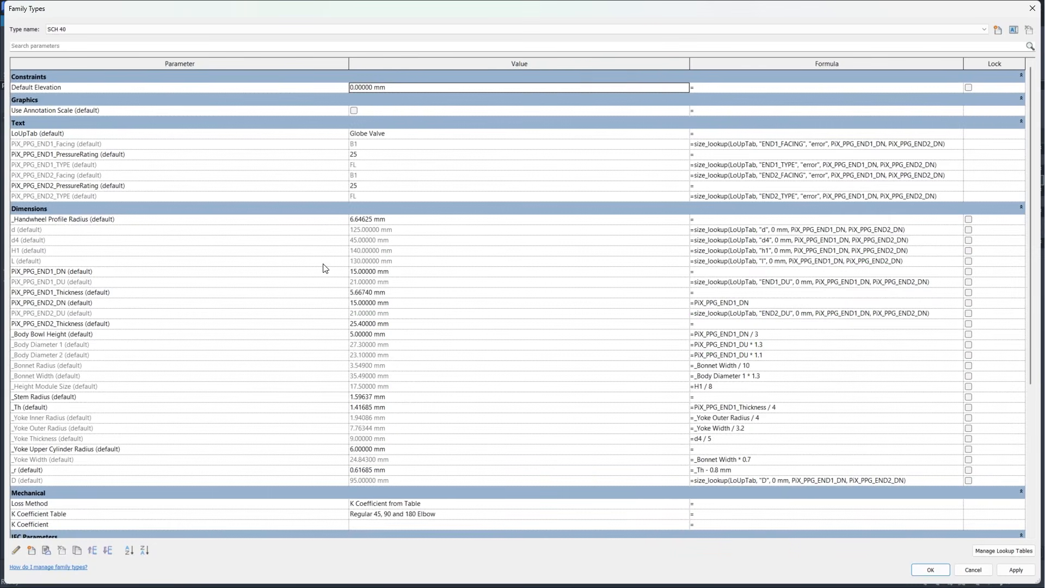
{"action": "left_click", "coordinate": [761, 219]}
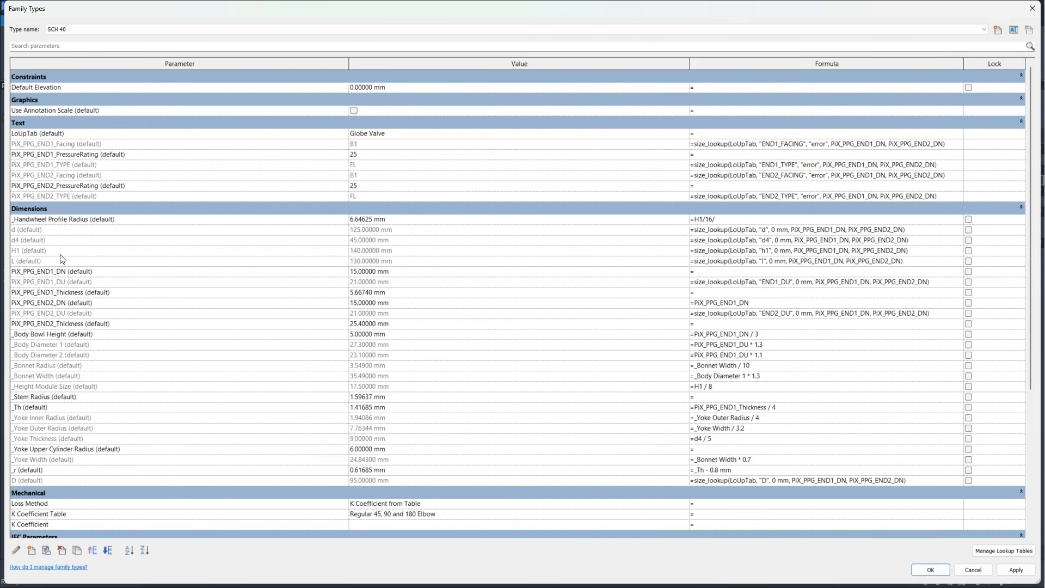
{"action": "left_click", "coordinate": [932, 569]}
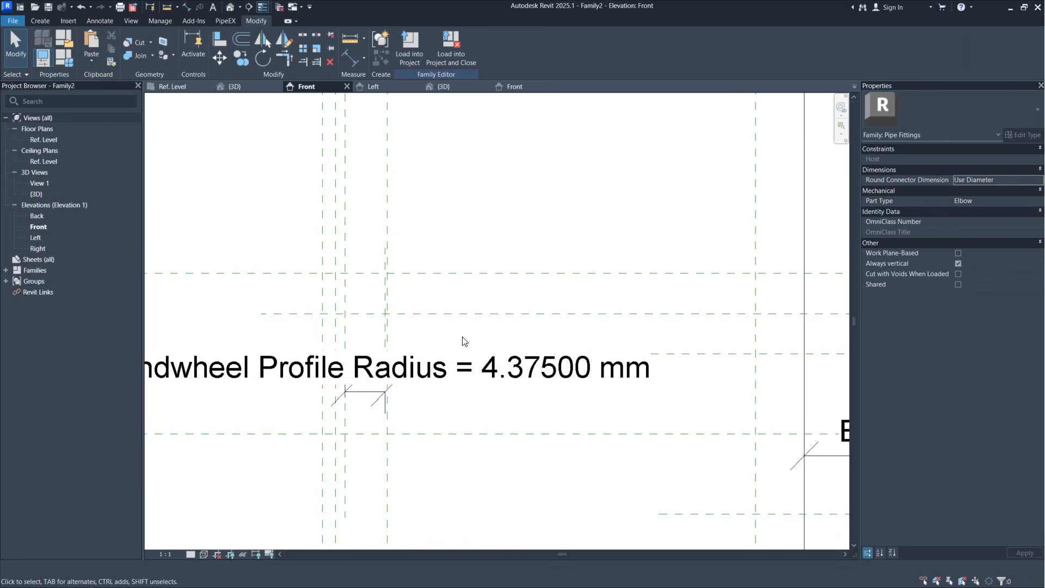
Step: Start a revolve and sketch a 4.375 mm radius circle centred where the short vertical plane meets the handwheel's middle horizontal plane
{"action": "scroll", "coordinate": [404, 299], "scroll_direction": "down", "scroll_amount": 2}
{"action": "middle_click_drag", "start_coordinate": [408, 276], "coordinate": [392, 292]}
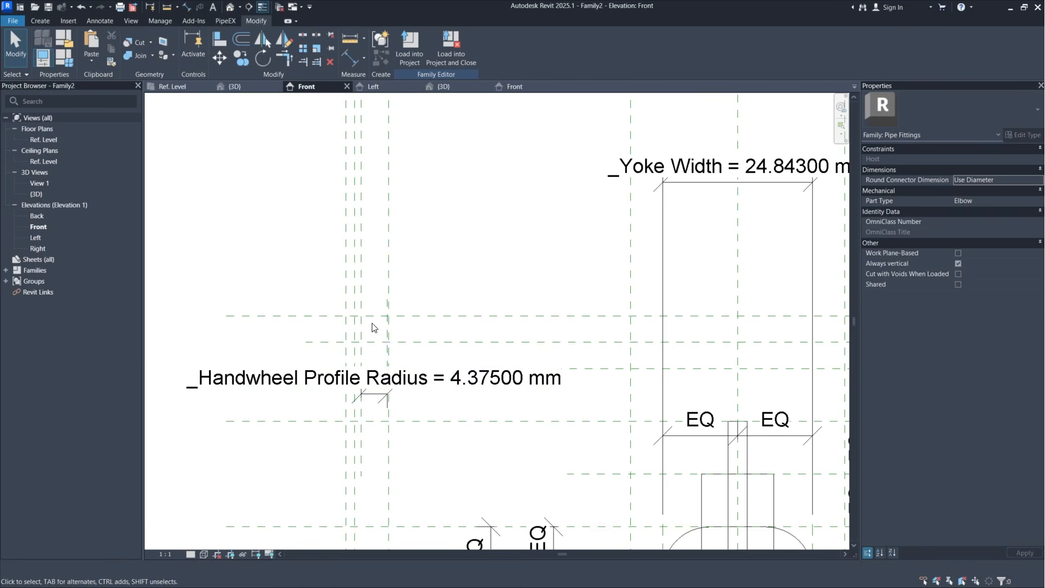
{"action": "scroll", "coordinate": [374, 327], "scroll_direction": "up", "scroll_amount": 1}
{"action": "scroll", "coordinate": [374, 327], "scroll_direction": "up", "scroll_amount": 1}
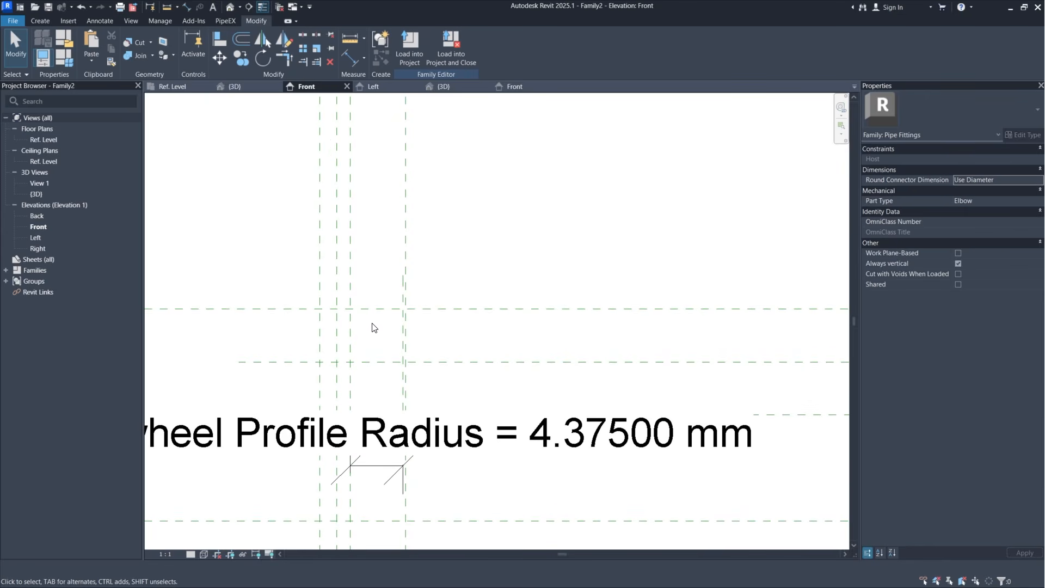
{"action": "left_click", "coordinate": [43, 22]}
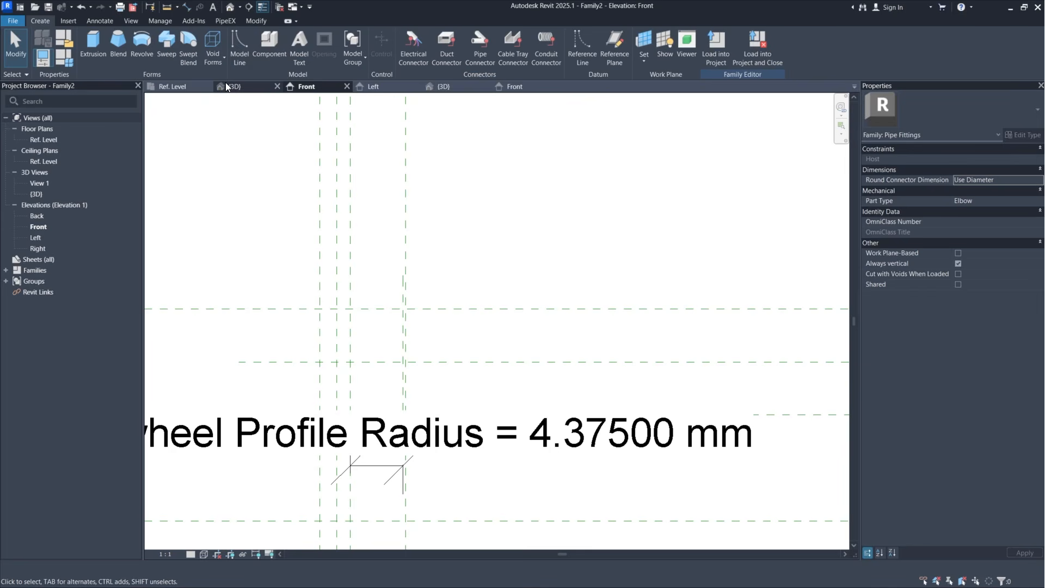
{"action": "left_click", "coordinate": [142, 42]}
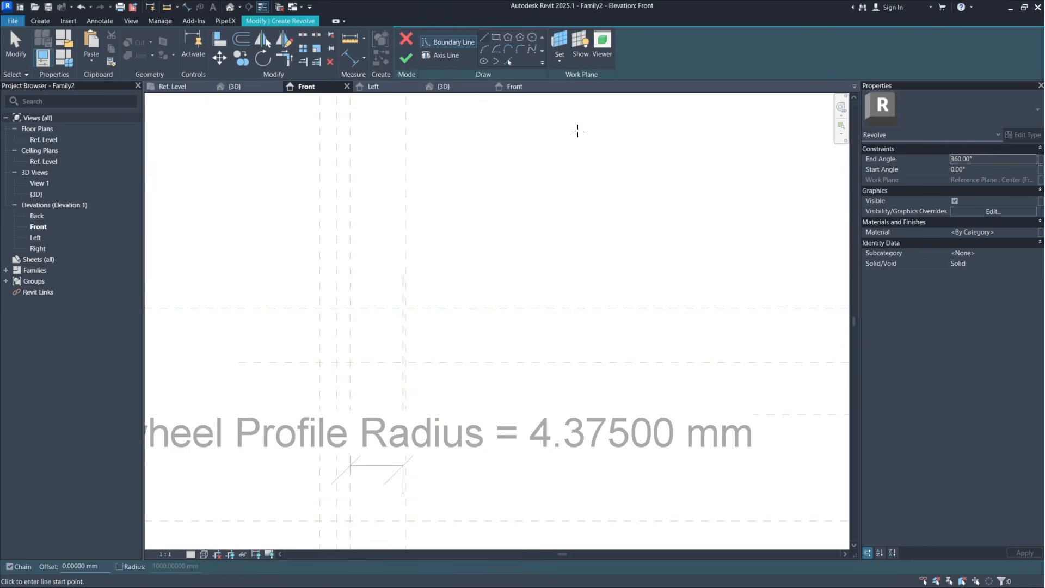
{"action": "left_click", "coordinate": [532, 38]}
{"action": "scroll", "coordinate": [396, 348], "scroll_direction": "up", "scroll_amount": 3}
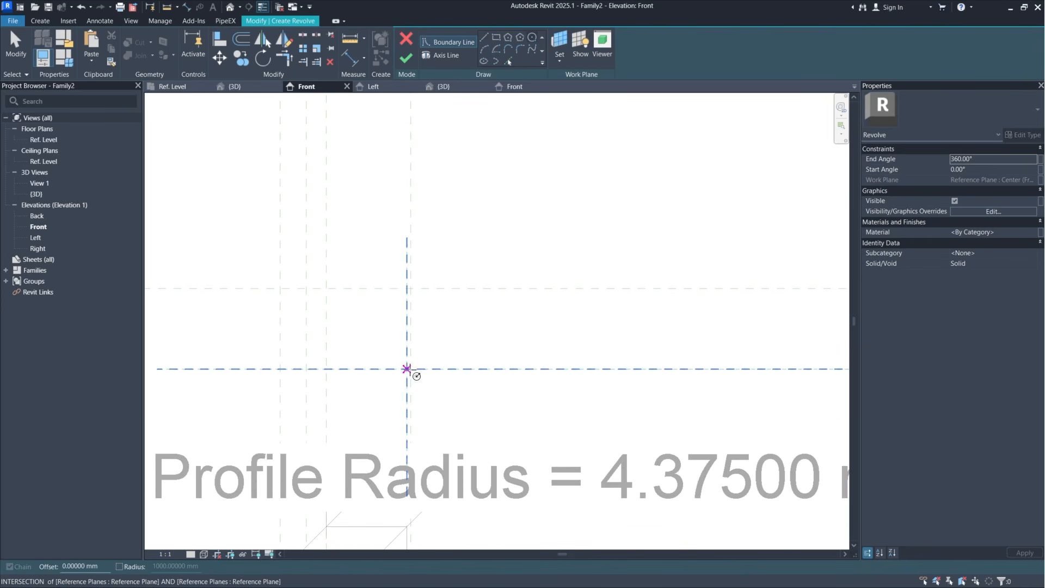
{"action": "left_click", "coordinate": [407, 370]}
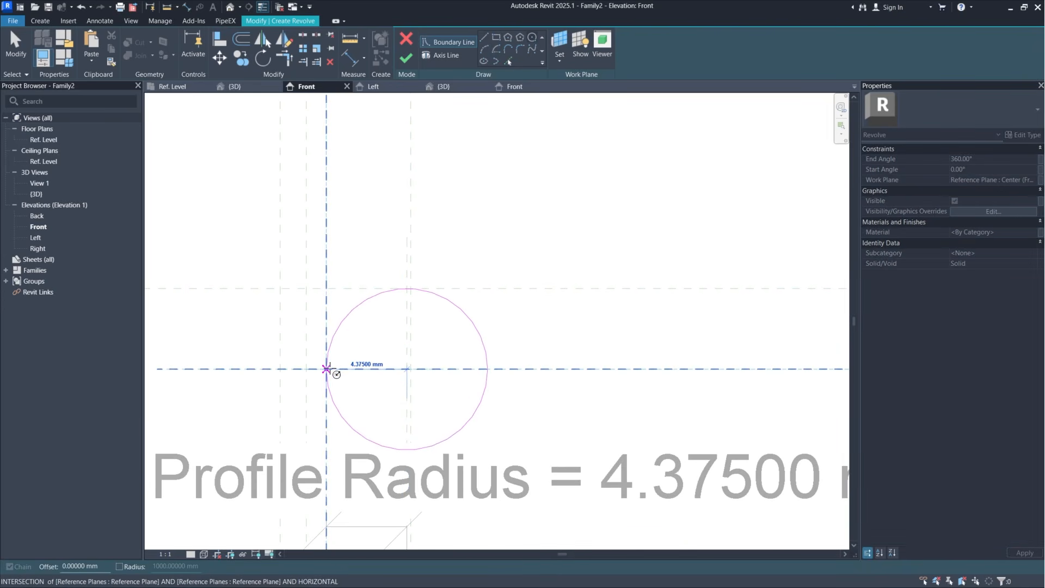
{"action": "left_click", "coordinate": [326, 369]}
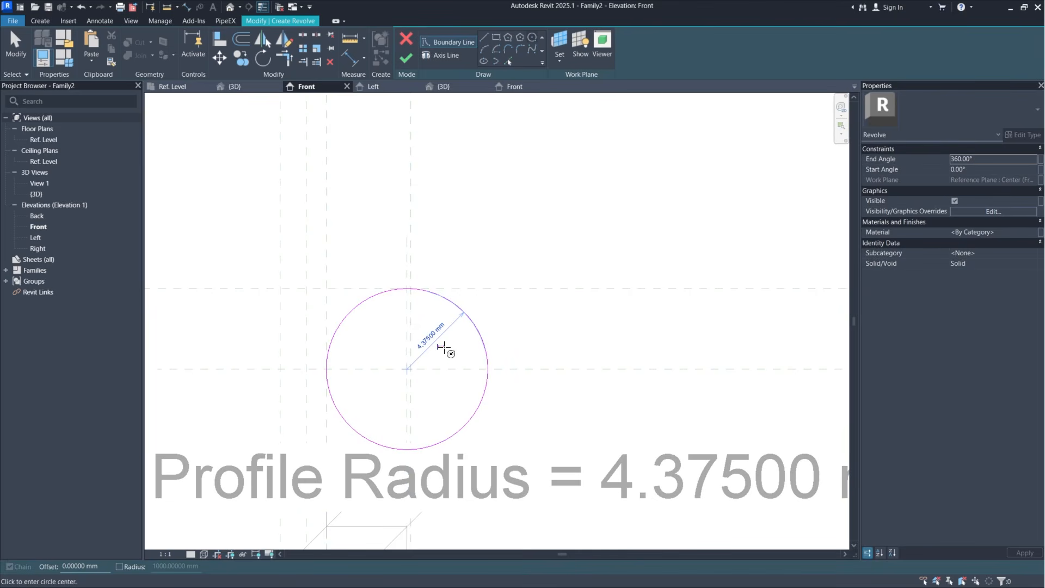
Step: Make the circle's radius dimension permanent and label it with the _Handwheel Profile Radius parameter
{"action": "left_click", "coordinate": [463, 331]}
{"action": "key", "text": "Escape"}
{"action": "left_click", "coordinate": [511, 265]}
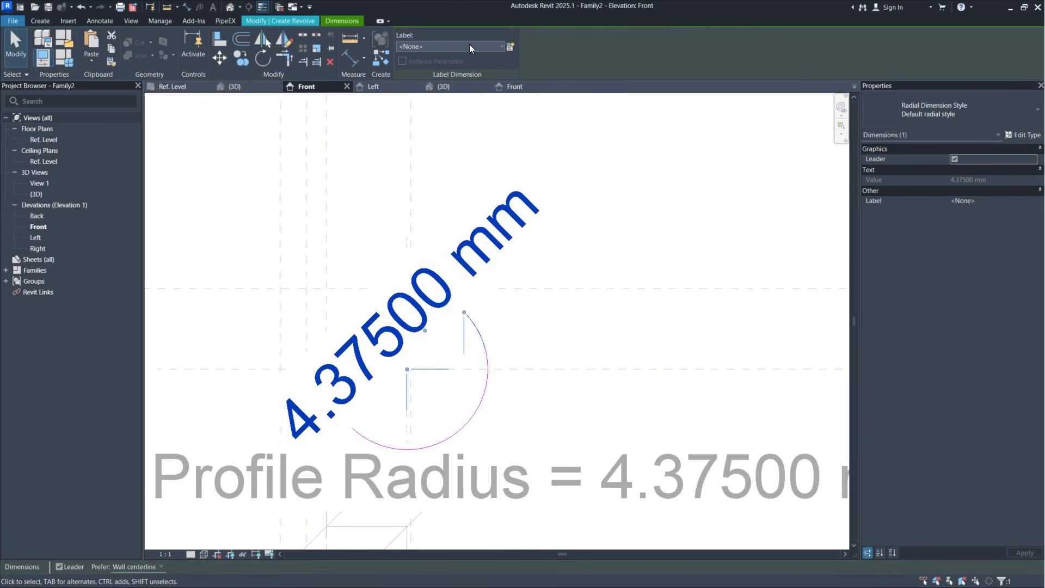
{"action": "left_click", "coordinate": [467, 46]}
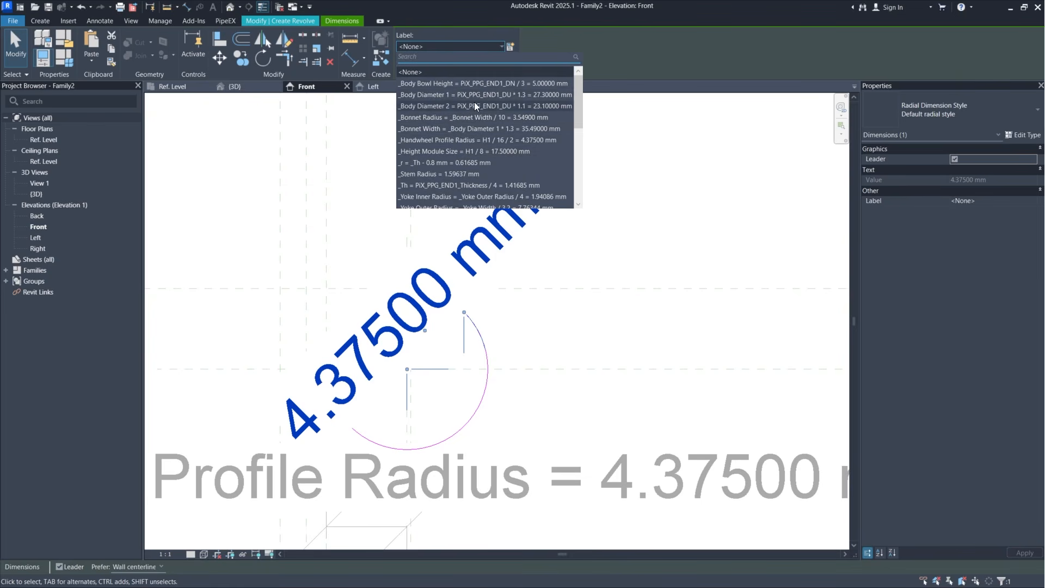
{"action": "left_click", "coordinate": [476, 140]}
{"action": "left_click", "coordinate": [630, 224]}
{"action": "scroll", "coordinate": [630, 223], "scroll_direction": "down", "scroll_amount": 2}
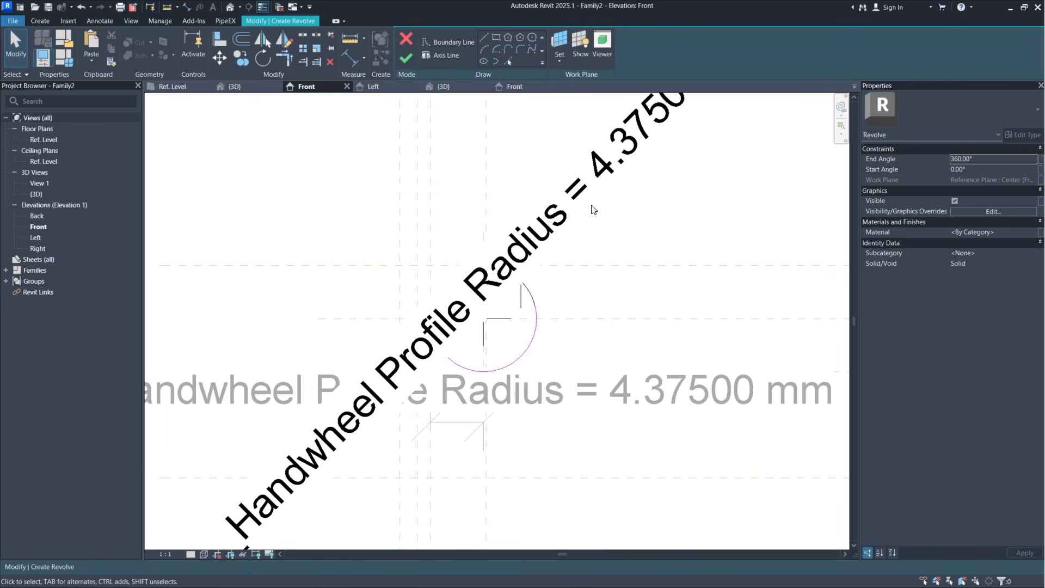
Step: Complete the handwheel revolve around a vertical axis line about 35 mm long drawn on the valve's centre plane
{"action": "left_click", "coordinate": [436, 59]}
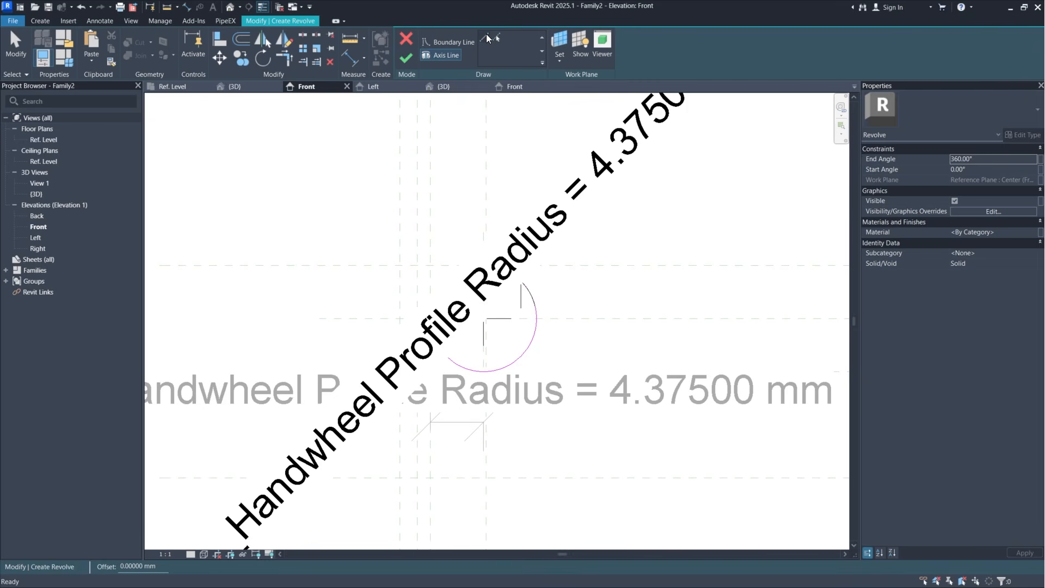
{"action": "scroll", "coordinate": [417, 201], "scroll_direction": "down", "scroll_amount": 4}
{"action": "left_click", "coordinate": [582, 123]}
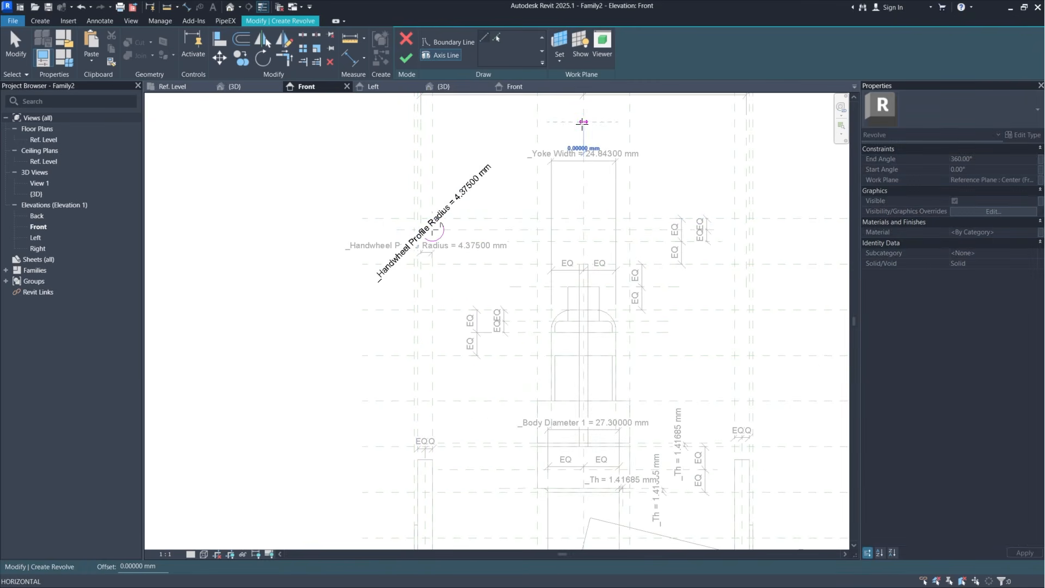
{"action": "left_click", "coordinate": [584, 213]}
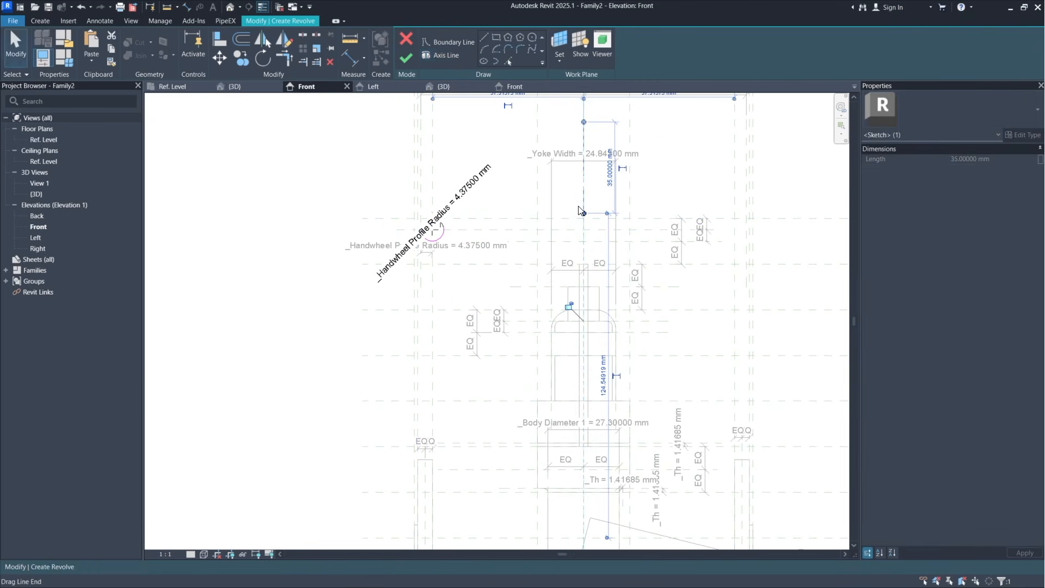
{"action": "left_click", "coordinate": [406, 58]}
{"action": "left_click", "coordinate": [501, 193]}
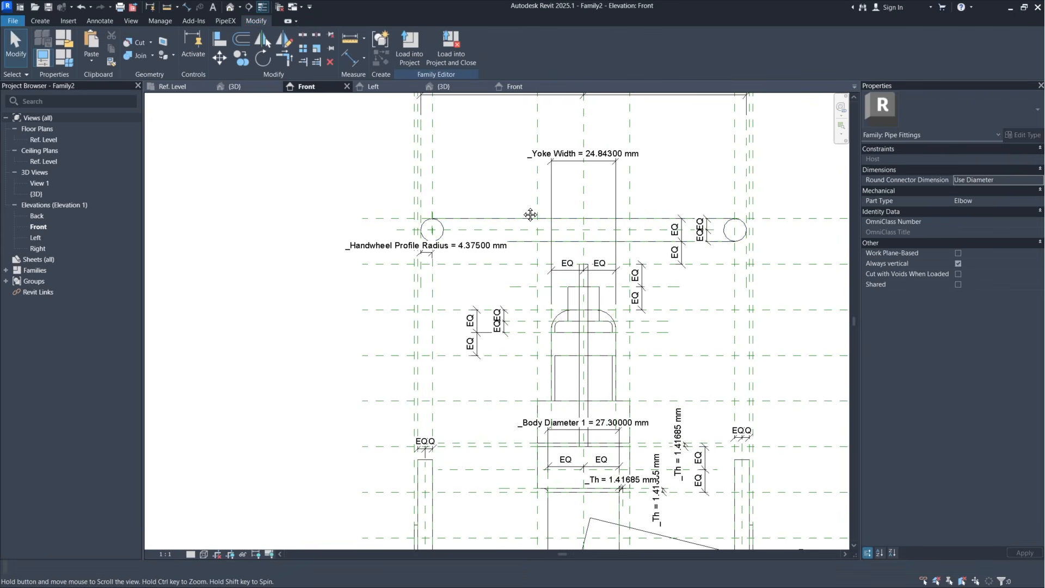
{"action": "middle_click_drag", "start_coordinate": [524, 210], "coordinate": [456, 314]}
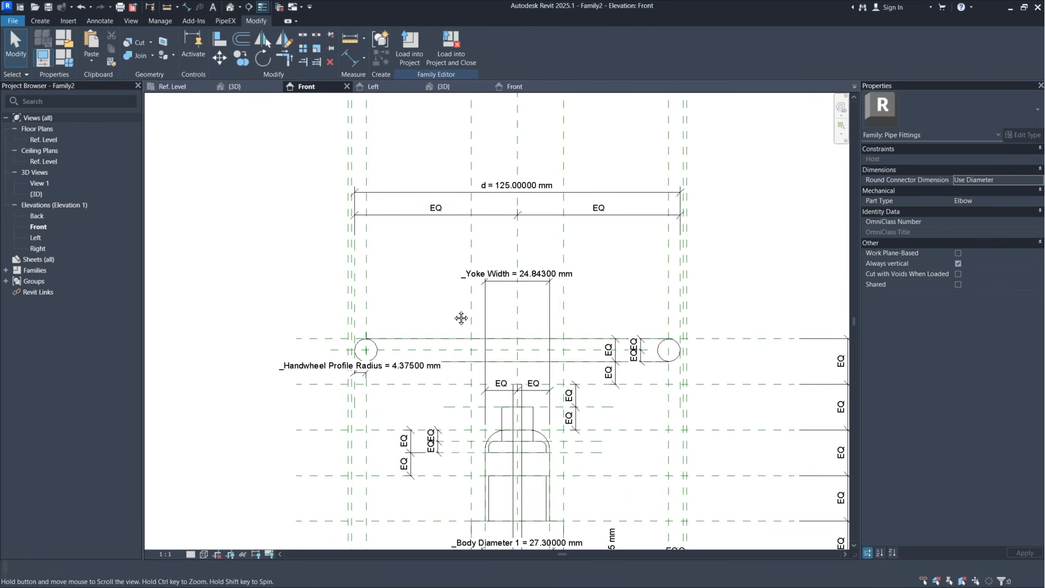
{"action": "left_click", "coordinate": [235, 86]}
{"action": "scroll", "coordinate": [514, 276], "scroll_direction": "down", "scroll_amount": 3}
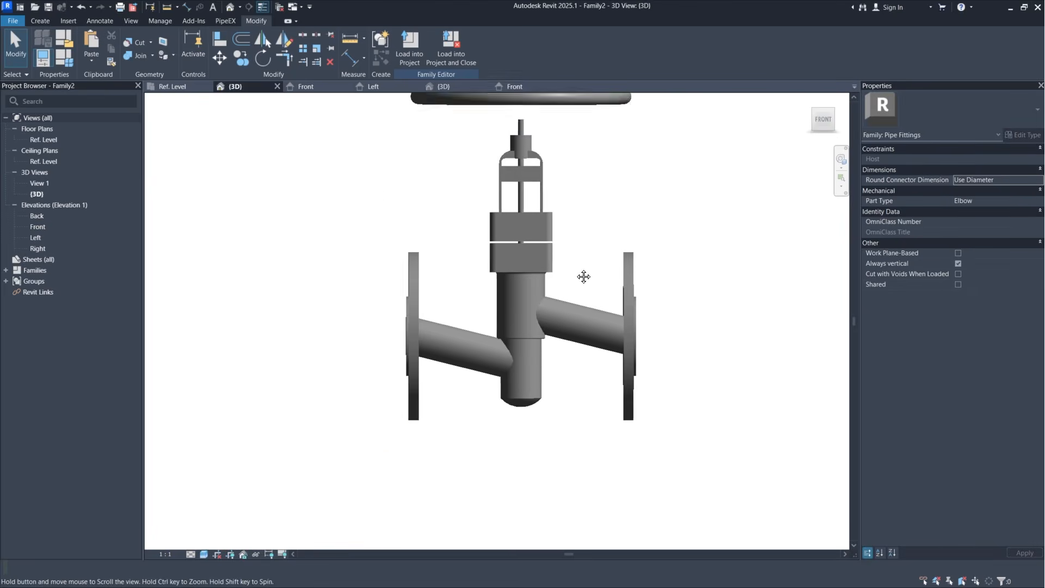
{"action": "middle_click_drag", "start_coordinate": [547, 283], "coordinate": [580, 333], "text": "shift"}
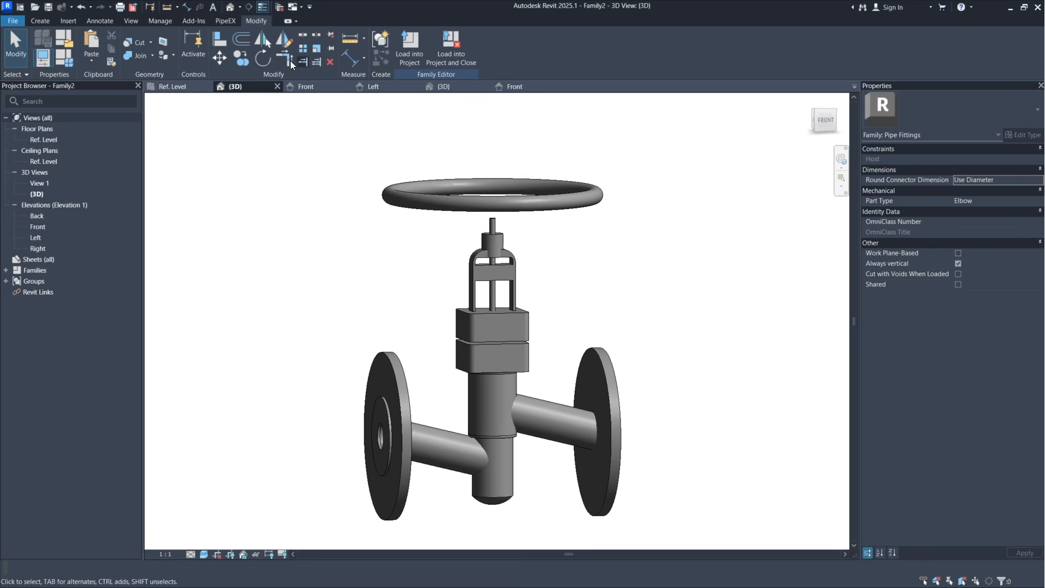
Step: In the Ref. Level plan, start an extrusion and sketch a circle of about 3.57 mm radius at the centre planes' intersection
{"action": "left_click", "coordinate": [172, 86]}
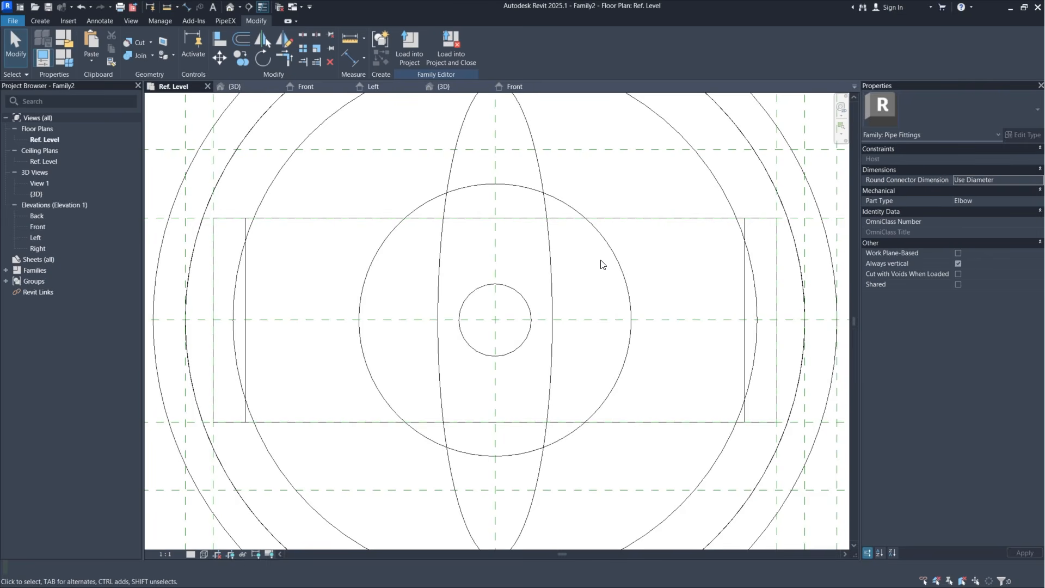
{"action": "scroll", "coordinate": [595, 261], "scroll_direction": "down", "scroll_amount": 5}
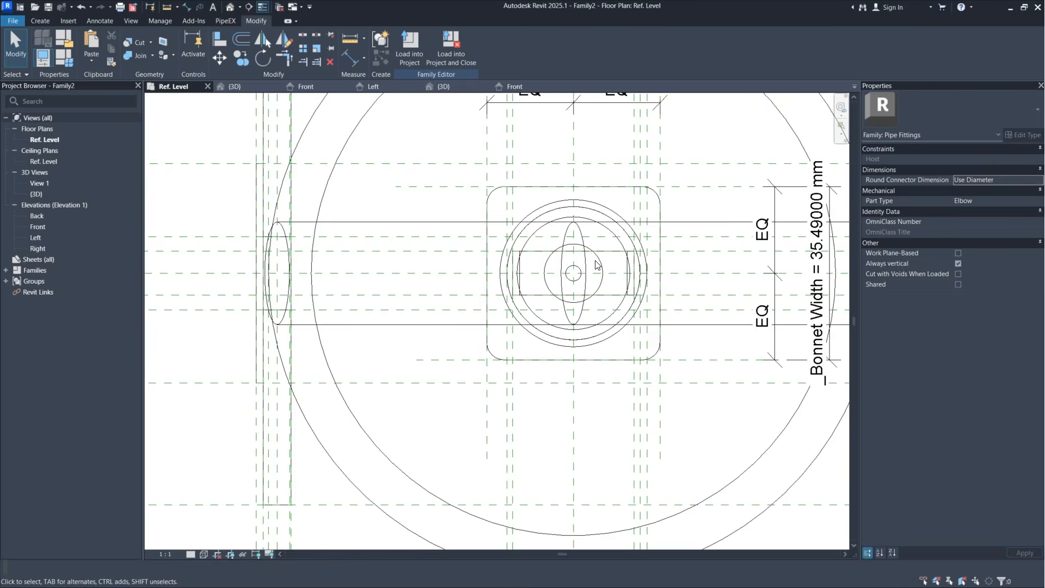
{"action": "scroll", "coordinate": [594, 262], "scroll_direction": "up", "scroll_amount": 3}
{"action": "left_click", "coordinate": [39, 21]}
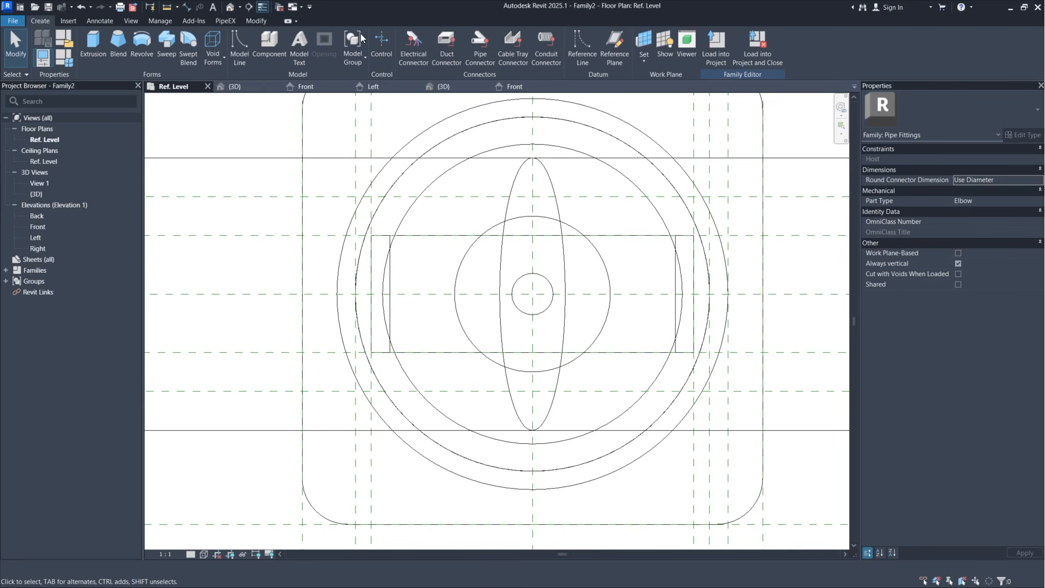
{"action": "left_click", "coordinate": [90, 51]}
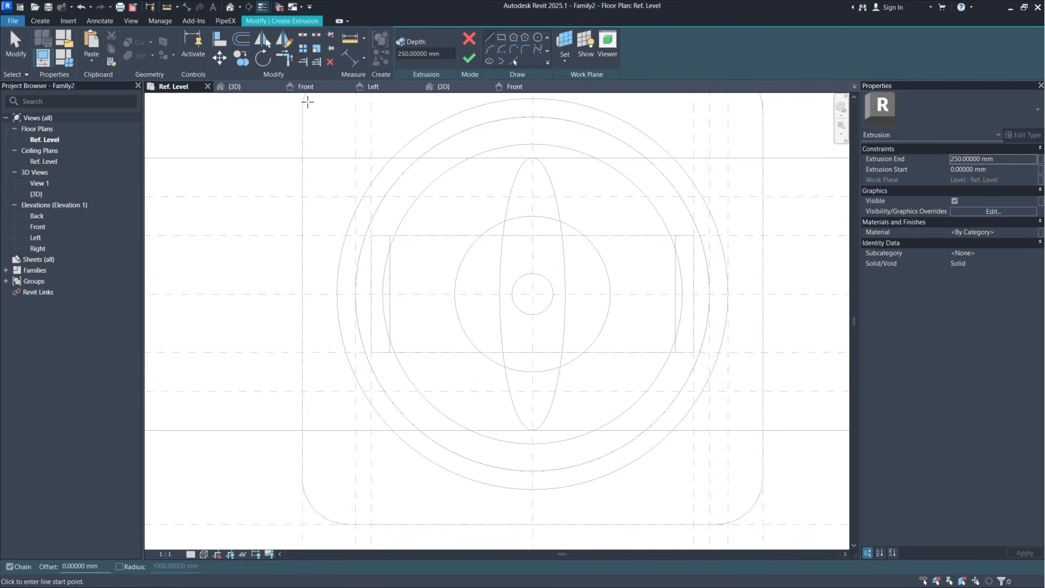
{"action": "left_click", "coordinate": [537, 41]}
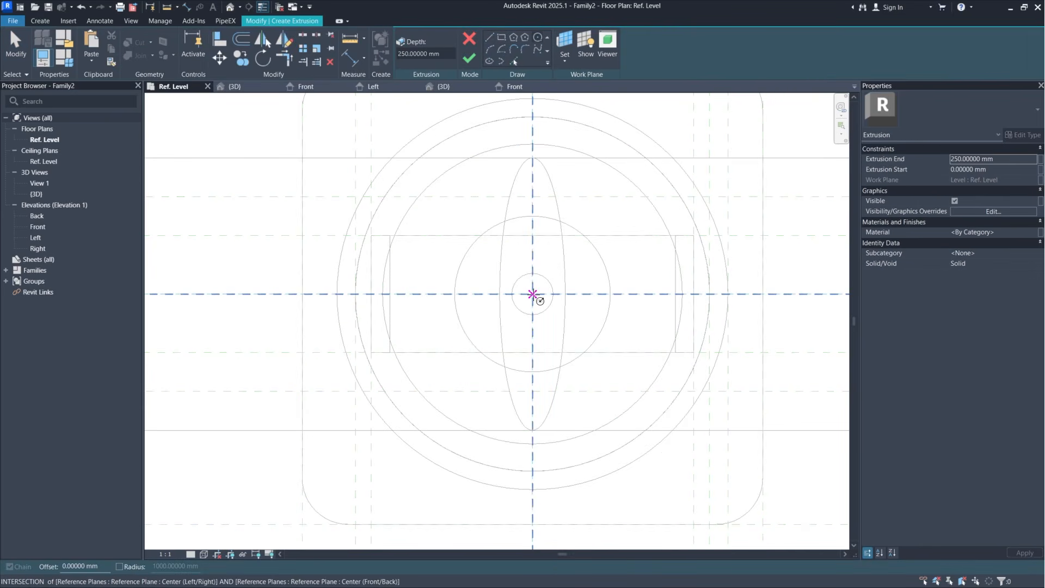
{"action": "left_click", "coordinate": [532, 294]}
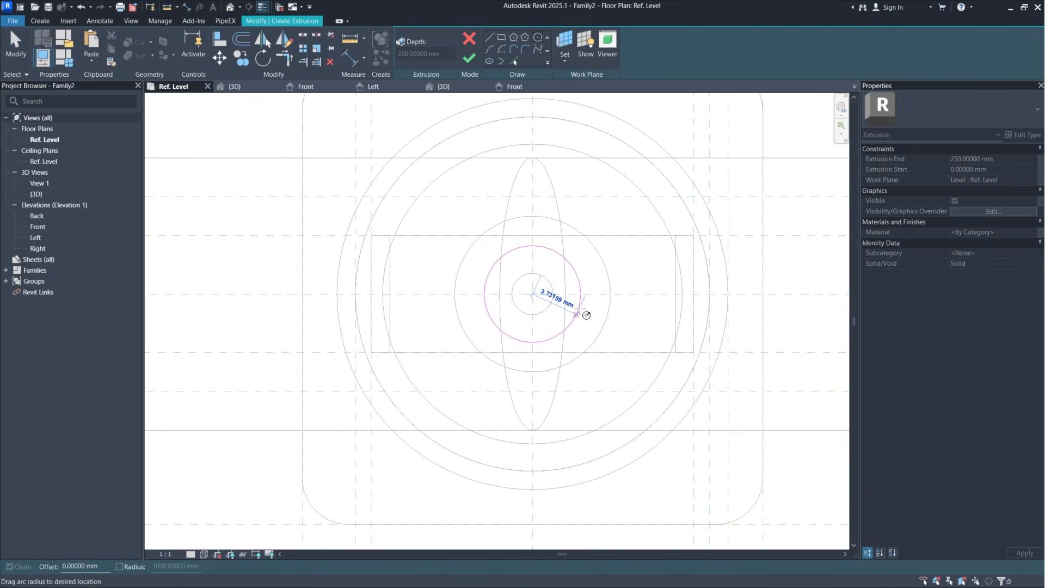
{"action": "left_click", "coordinate": [574, 313]}
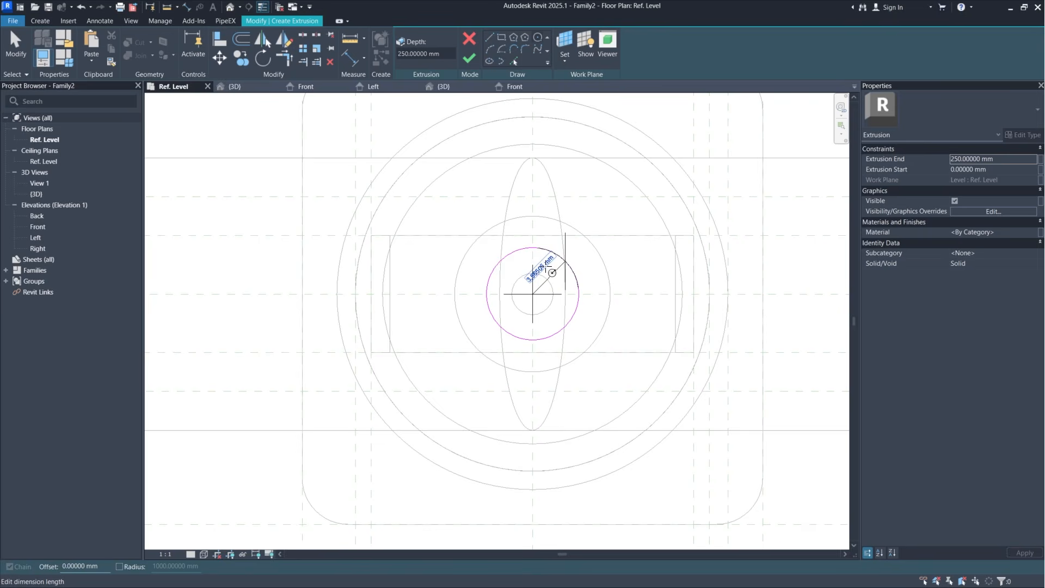
Step: Label the circle's permanent radius dimension with the _Yoke Upper Cylinder Radius parameter and finish the extrusion
{"action": "left_click", "coordinate": [552, 273]}
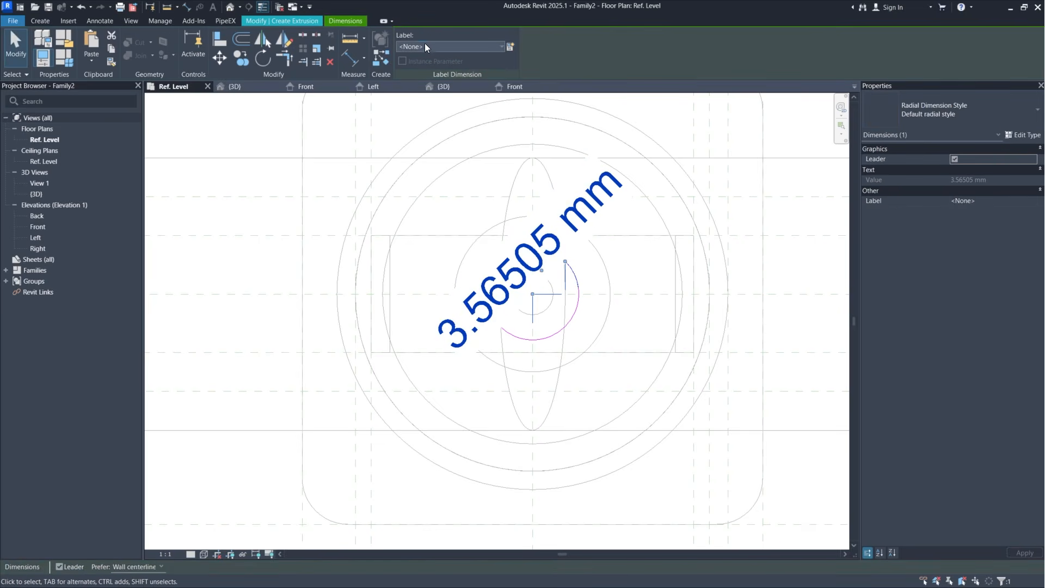
{"action": "left_click", "coordinate": [425, 46]}
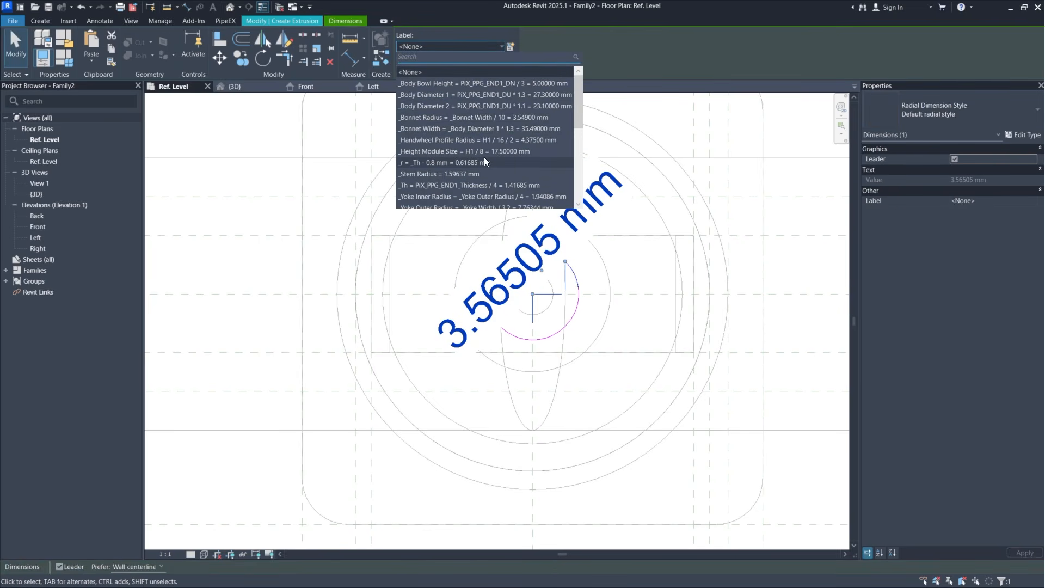
{"action": "scroll", "coordinate": [484, 162], "scroll_direction": "down", "scroll_amount": 1}
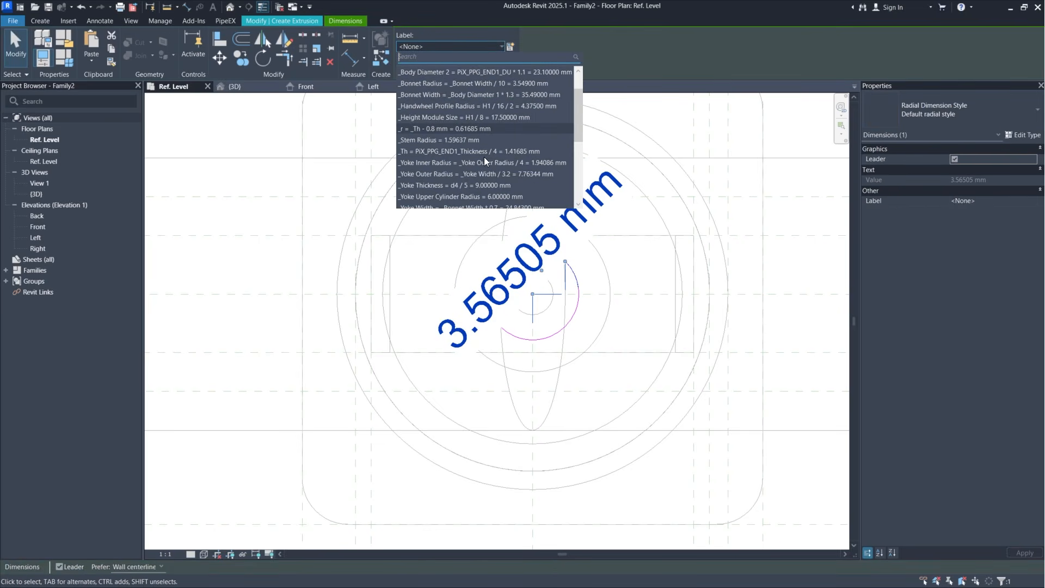
{"action": "left_click", "coordinate": [507, 197]}
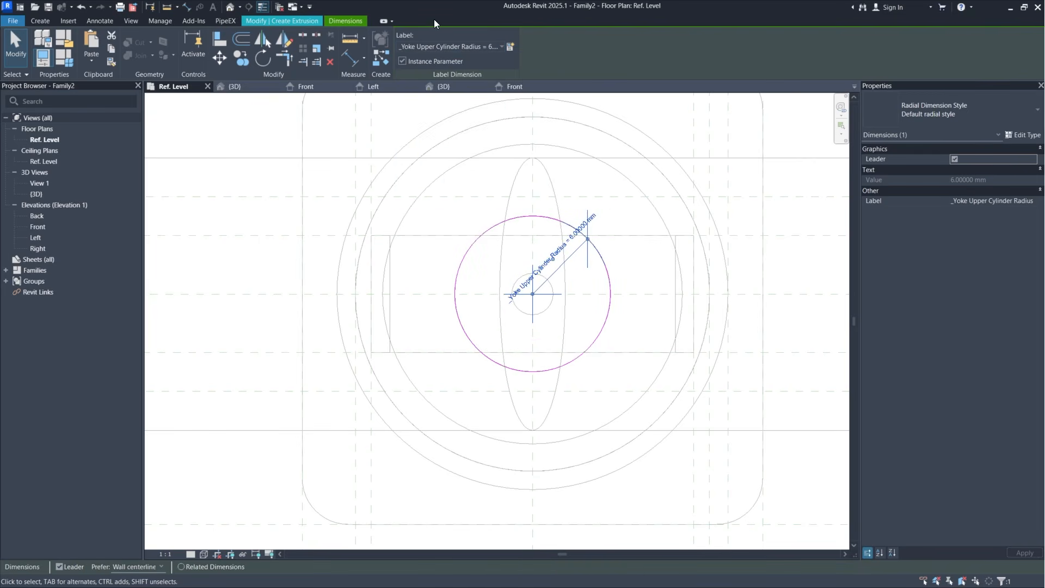
{"action": "left_click", "coordinate": [310, 23]}
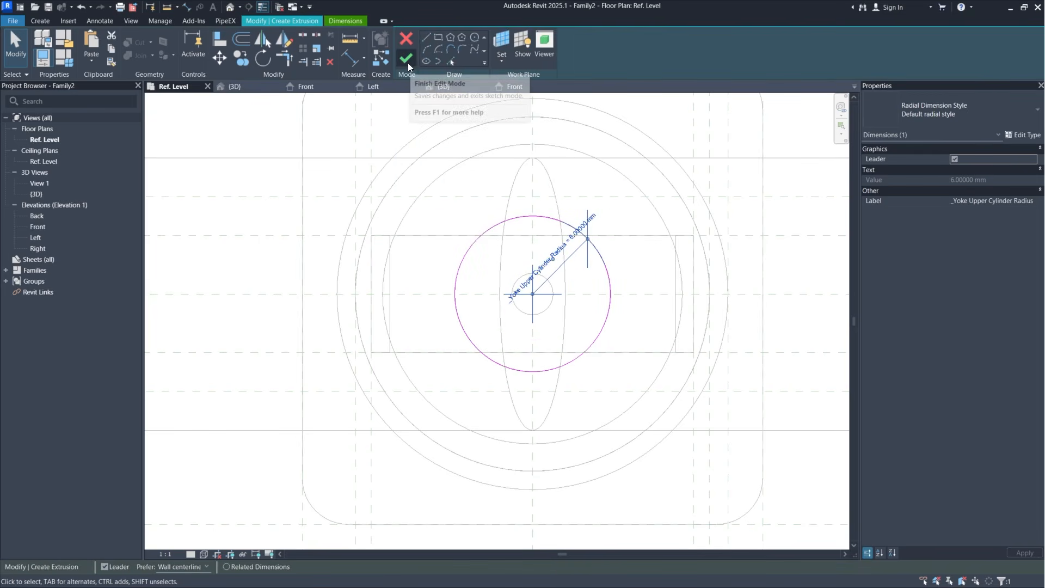
{"action": "left_click", "coordinate": [407, 63]}
{"action": "left_click", "coordinate": [405, 112]}
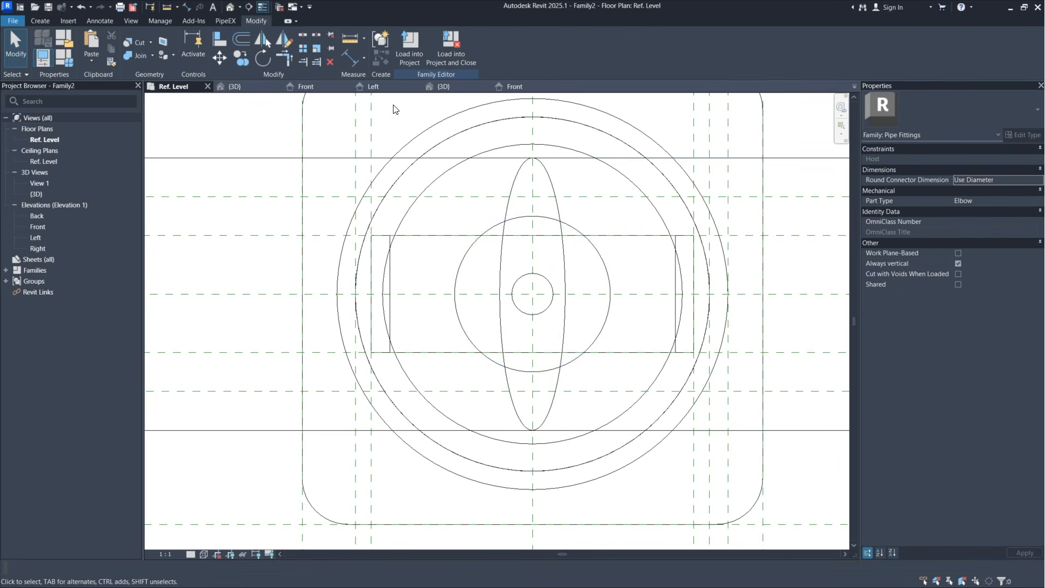
Step: In the Left elevation, raise the hub cylinder's bottom face above the handwheel, to an extrusion start of about 174 mm
{"action": "left_click", "coordinate": [373, 88]}
{"action": "scroll", "coordinate": [531, 306], "scroll_direction": "down", "scroll_amount": 3}
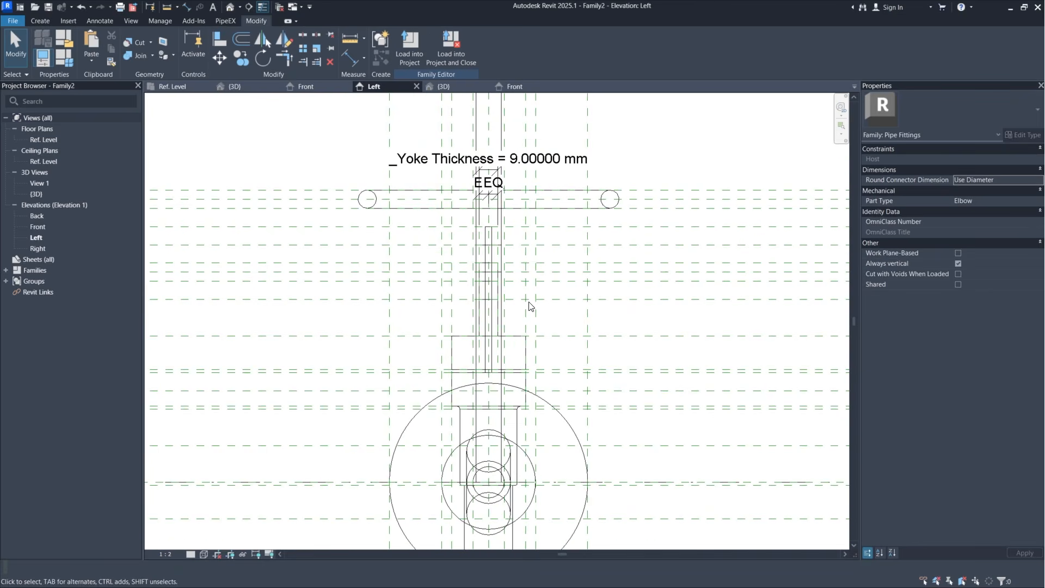
{"action": "left_click", "coordinate": [494, 420]}
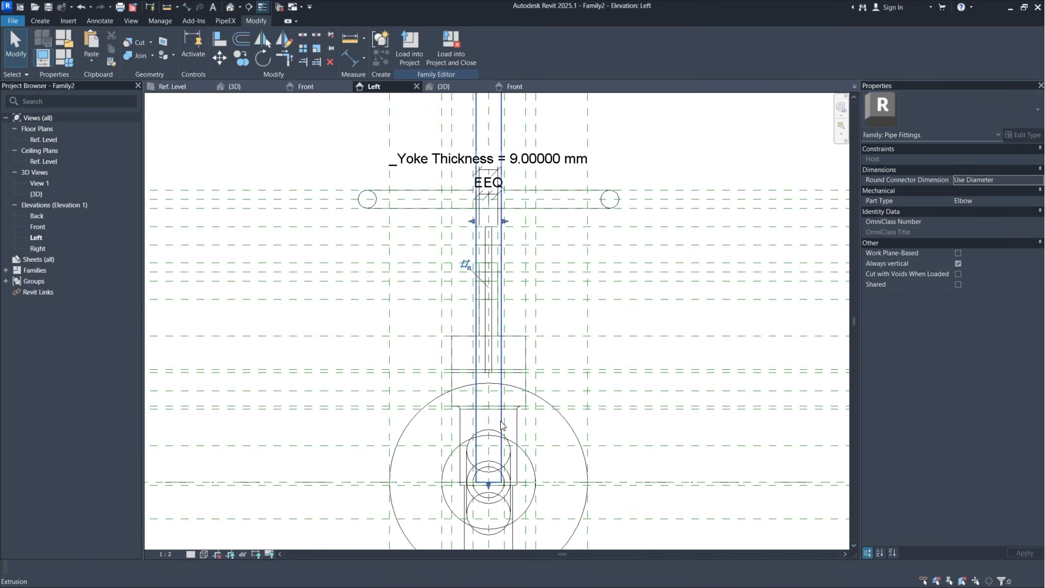
{"action": "left_click_drag", "start_coordinate": [492, 493], "coordinate": [483, 121]}
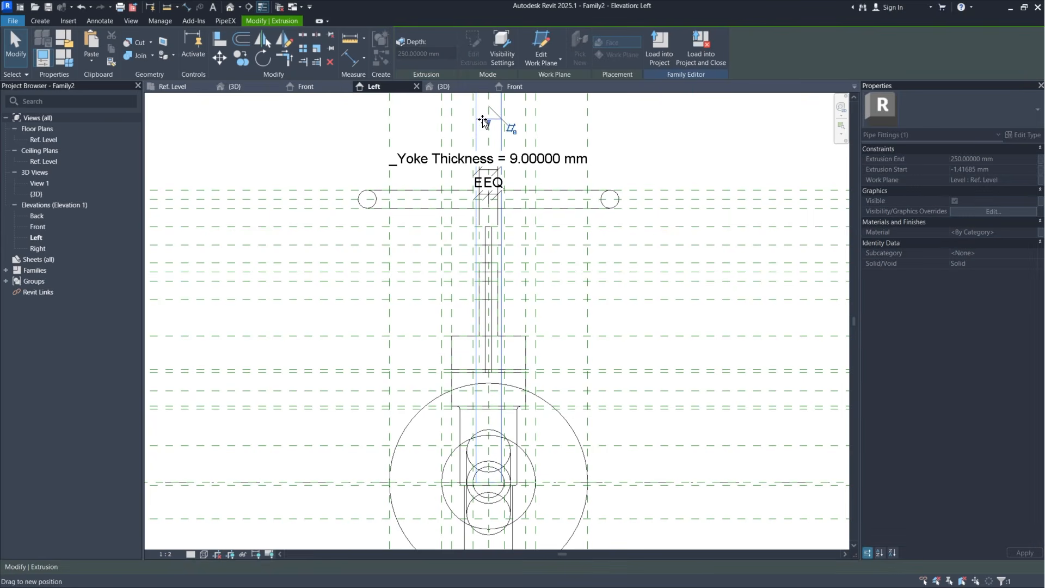
{"action": "middle_click_drag", "start_coordinate": [506, 162], "coordinate": [547, 363]}
{"action": "scroll", "coordinate": [554, 432], "scroll_direction": "up", "scroll_amount": 3}
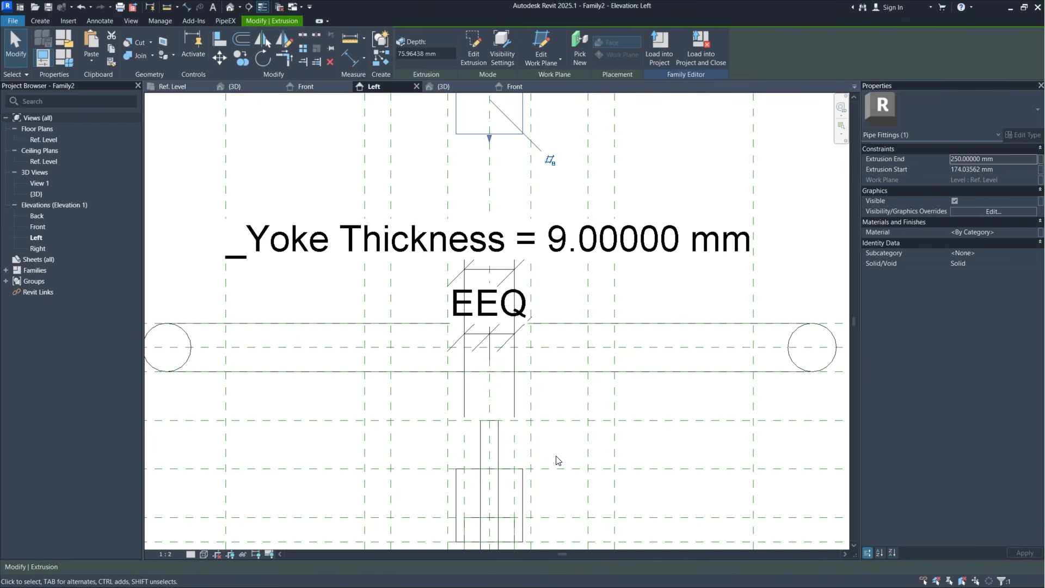
Step: Lower the hub cylinder's top face to an extrusion end of about 194 mm, keeping it above the handwheel
{"action": "scroll", "coordinate": [558, 460], "scroll_direction": "down", "scroll_amount": 2}
{"action": "middle_click_drag", "start_coordinate": [569, 266], "coordinate": [570, 393]}
{"action": "scroll", "coordinate": [570, 393], "scroll_direction": "down", "scroll_amount": 2}
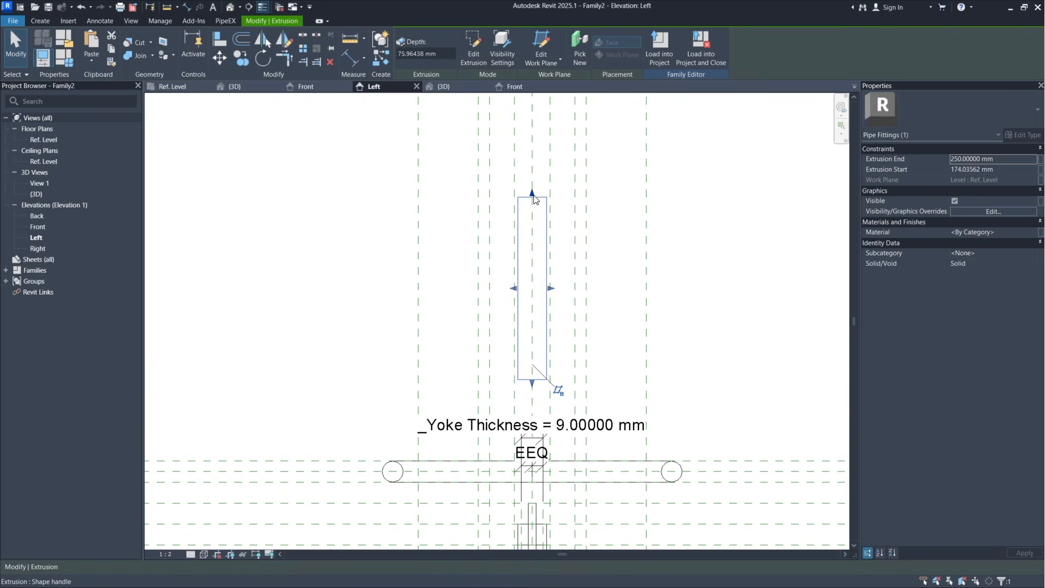
{"action": "left_click_drag", "start_coordinate": [534, 200], "coordinate": [534, 333]}
{"action": "middle_click_drag", "start_coordinate": [538, 504], "coordinate": [588, 454]}
{"action": "scroll", "coordinate": [573, 355], "scroll_direction": "up", "scroll_amount": 1}
{"action": "scroll", "coordinate": [573, 355], "scroll_direction": "up", "scroll_amount": 2}
{"action": "scroll", "coordinate": [599, 362], "scroll_direction": "down", "scroll_amount": 1}
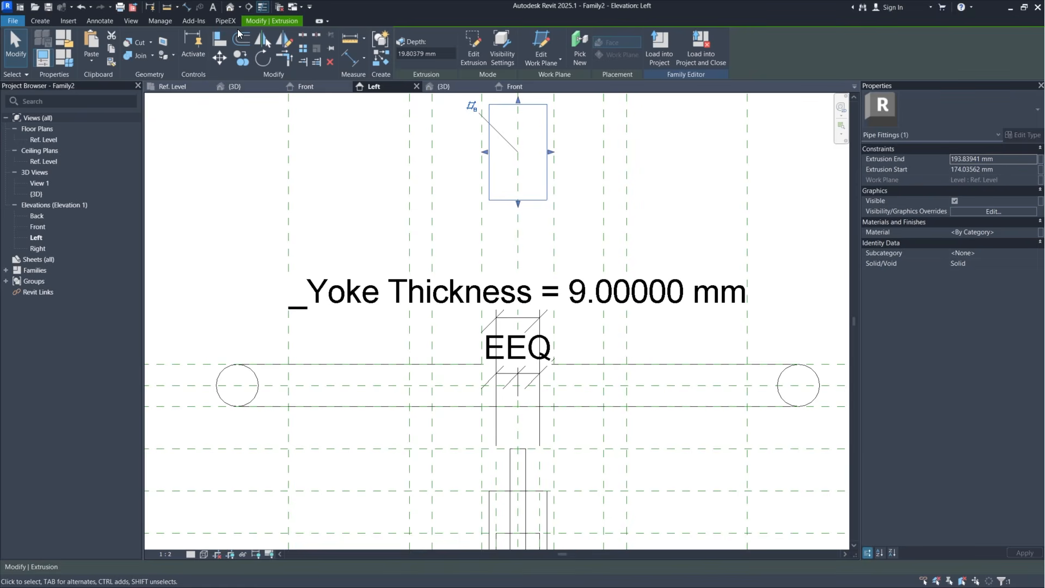
Step: Align the hub cylinder's bottom face to the horizontal reference plane at the stem's top and lock it
{"action": "left_click", "coordinate": [224, 41]}
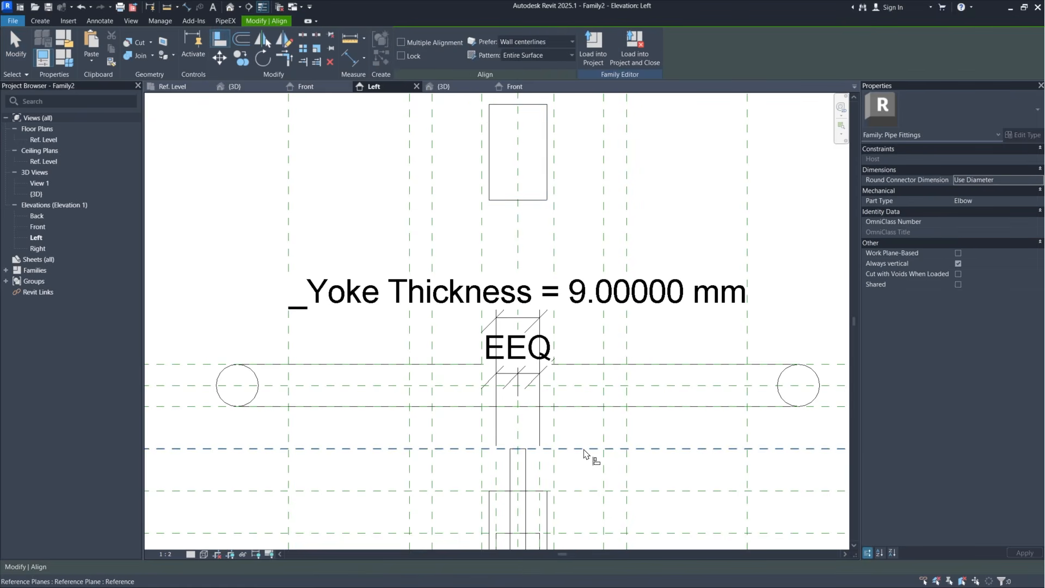
{"action": "scroll", "coordinate": [577, 436], "scroll_direction": "up", "scroll_amount": 1}
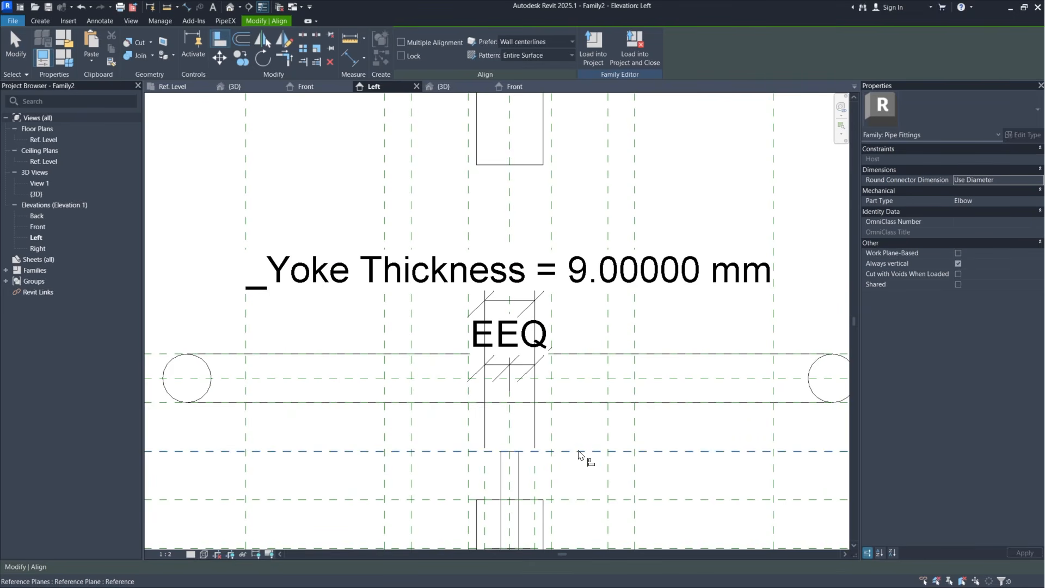
{"action": "left_click", "coordinate": [579, 452]}
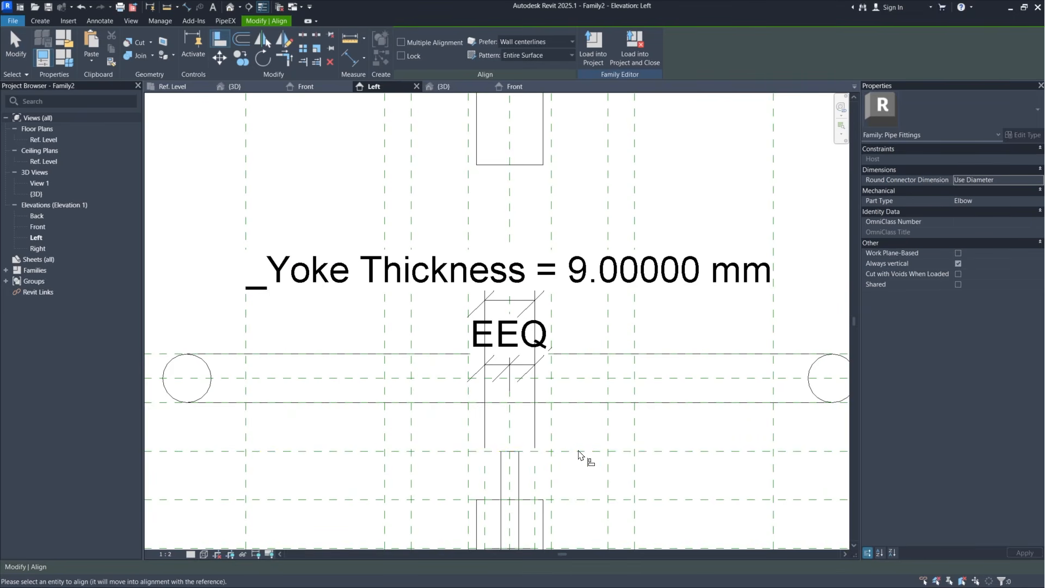
{"action": "left_click", "coordinate": [537, 165]}
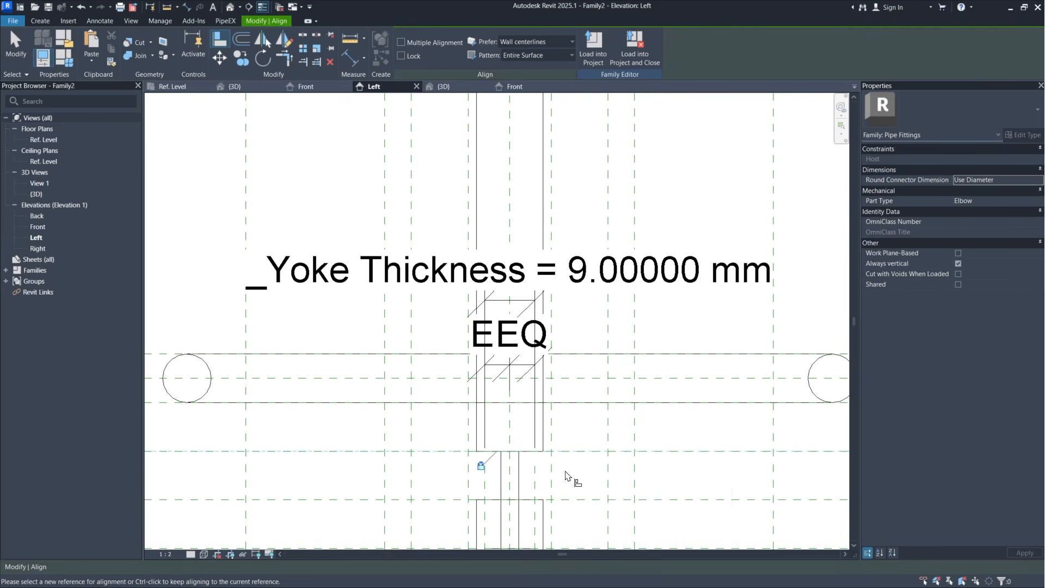
Step: Align the hub cylinder's top face to the horizontal reference plane at the handwheel rim's upper edge and lock it
{"action": "scroll", "coordinate": [637, 457], "scroll_direction": "down", "scroll_amount": 4}
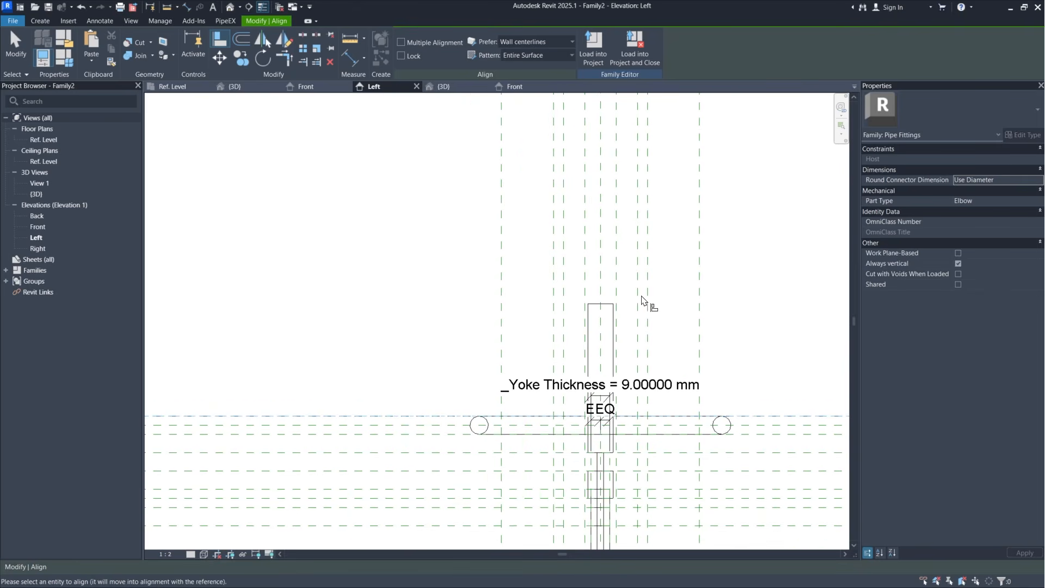
{"action": "scroll", "coordinate": [630, 299], "scroll_direction": "up", "scroll_amount": 3}
{"action": "left_click", "coordinate": [592, 314]}
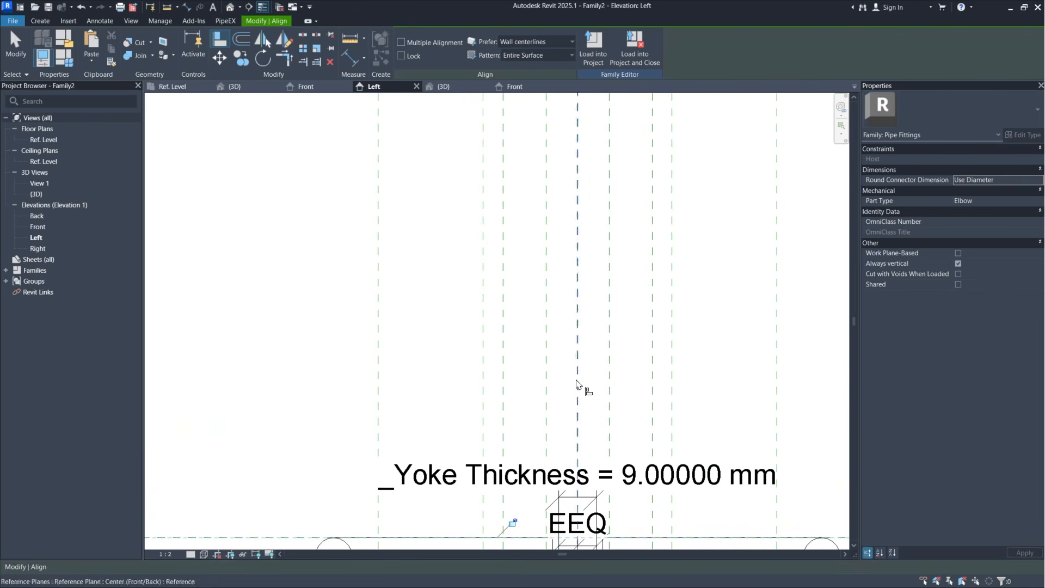
{"action": "scroll", "coordinate": [578, 384], "scroll_direction": "down", "scroll_amount": 3}
{"action": "scroll", "coordinate": [537, 472], "scroll_direction": "up", "scroll_amount": 2}
{"action": "left_click", "coordinate": [526, 438]}
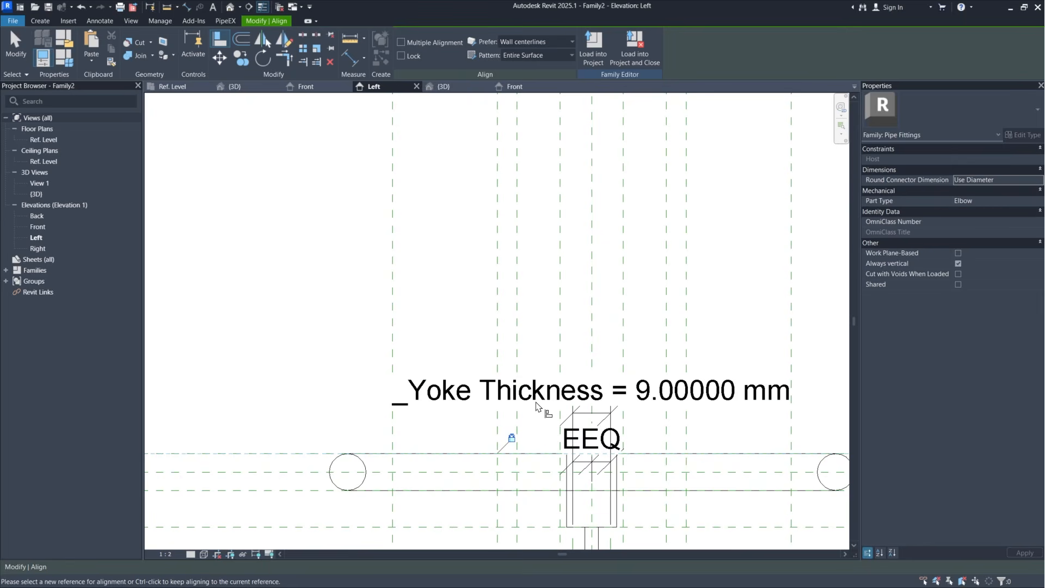
{"action": "middle_click_drag", "start_coordinate": [630, 303], "coordinate": [485, 165]}
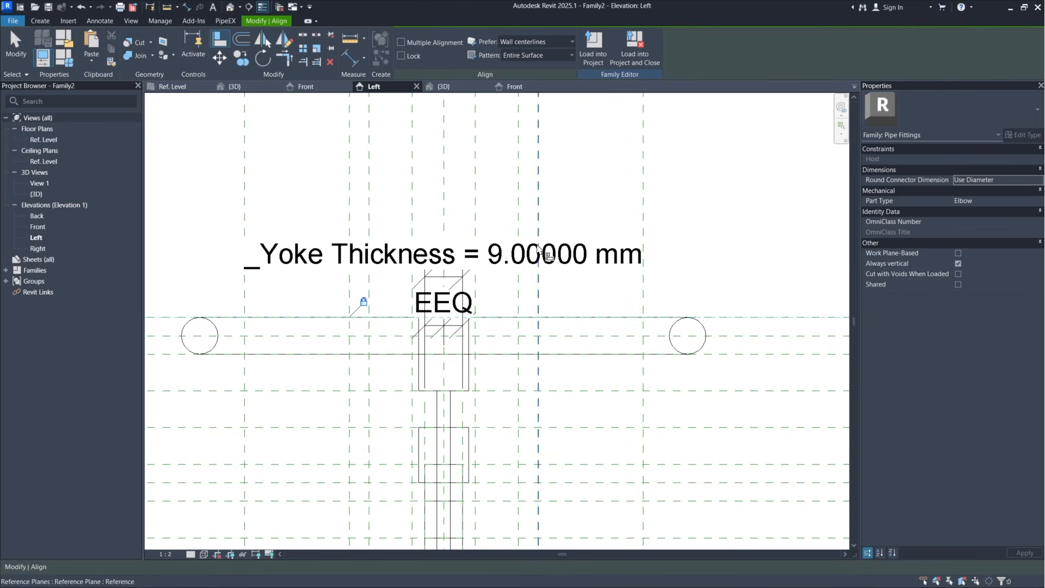
{"action": "key", "text": "Escape"}
{"action": "key", "text": "Escape"}
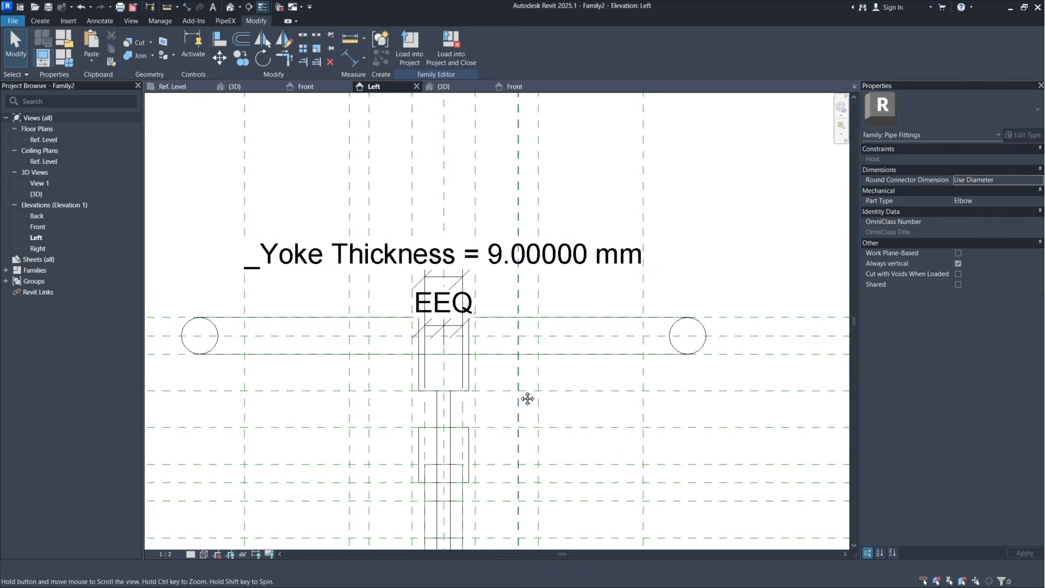
Step: In the Ref. Level plan, draw a horizontal reference plane about 1.57 mm above the front/back centre plane, across the valve centre
{"action": "middle_click_drag", "start_coordinate": [528, 397], "coordinate": [567, 395]}
{"action": "left_click", "coordinate": [192, 89]}
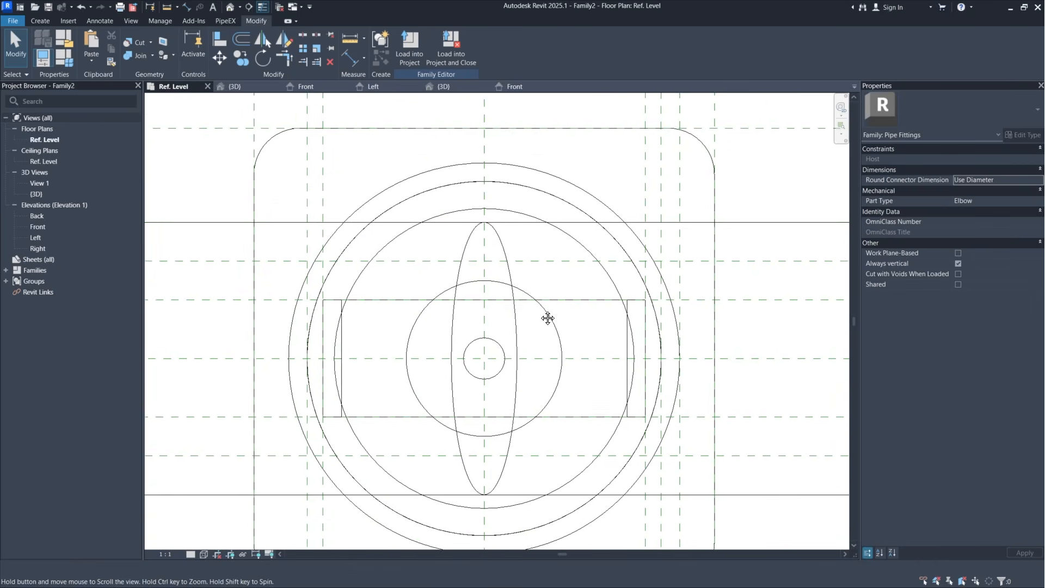
{"action": "scroll", "coordinate": [544, 313], "scroll_direction": "down", "scroll_amount": 3}
{"action": "scroll", "coordinate": [538, 299], "scroll_direction": "up", "scroll_amount": 2}
{"action": "scroll", "coordinate": [497, 401], "scroll_direction": "up", "scroll_amount": 2}
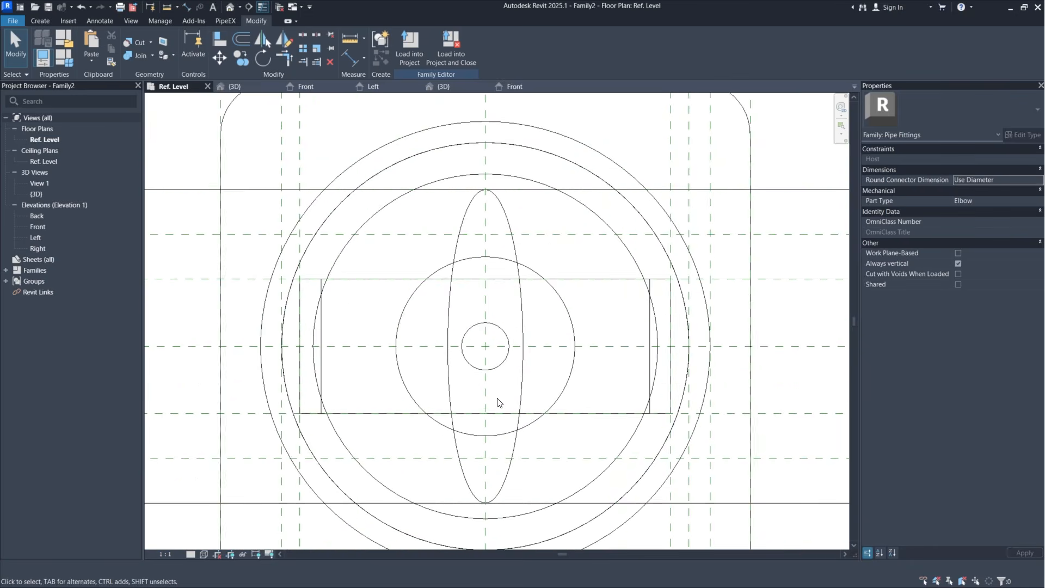
{"action": "scroll", "coordinate": [534, 392], "scroll_direction": "up", "scroll_amount": 2}
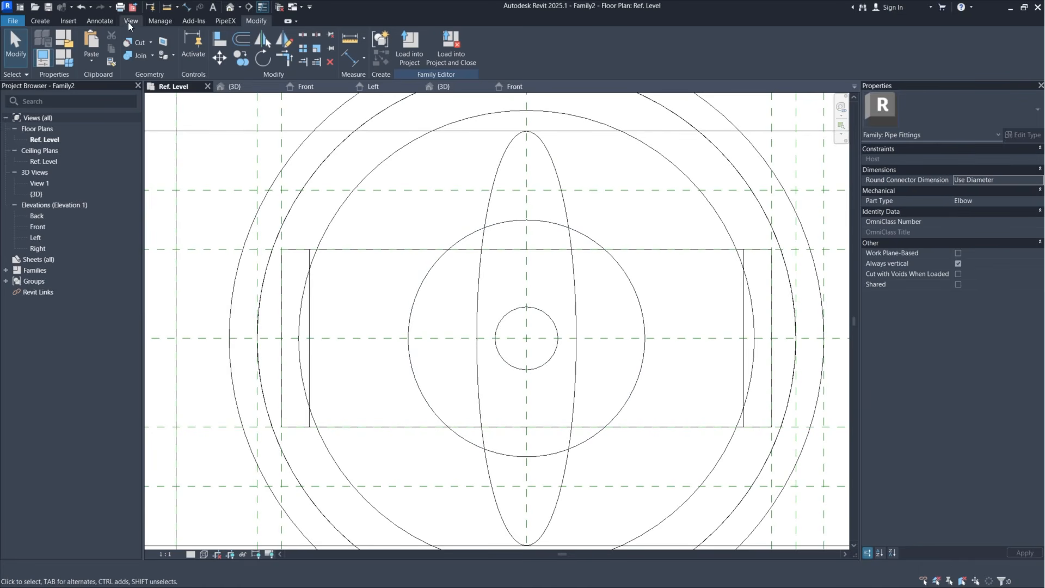
{"action": "left_click", "coordinate": [43, 21]}
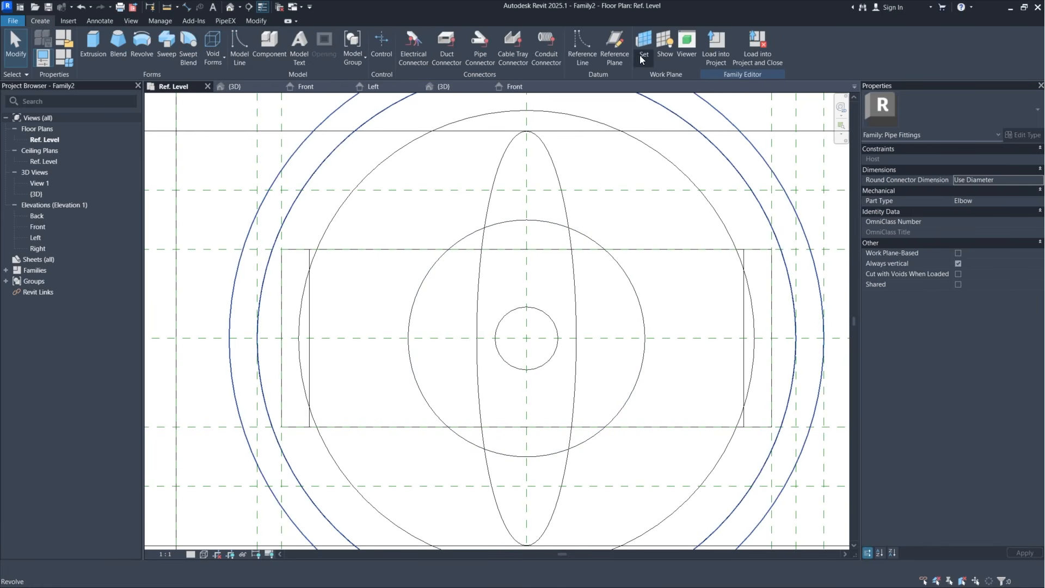
{"action": "left_click", "coordinate": [615, 48]}
{"action": "left_click", "coordinate": [201, 307]}
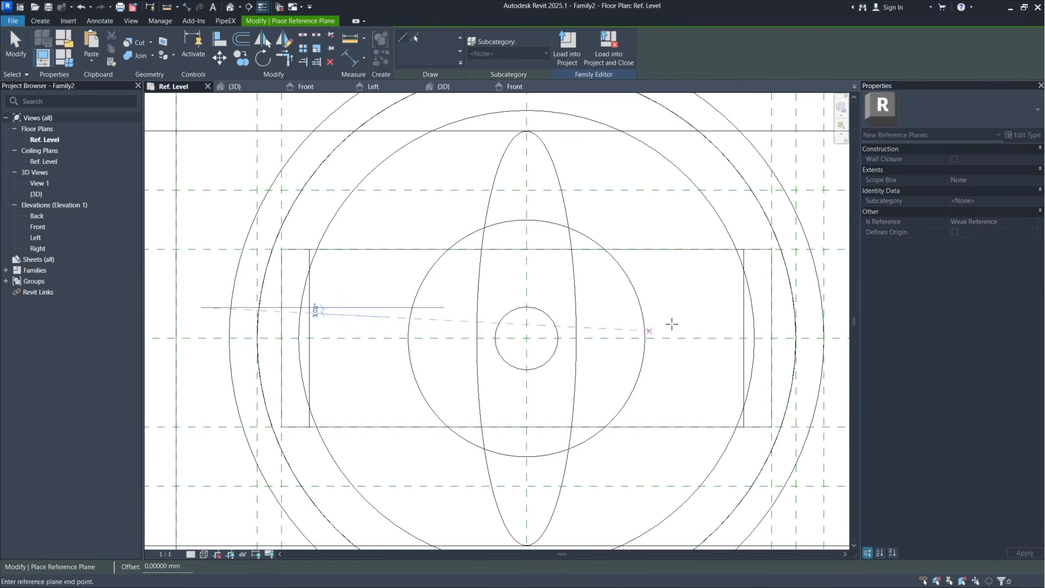
{"action": "left_click", "coordinate": [675, 308]}
{"action": "key", "text": "Escape"}
{"action": "key", "text": "Escape"}
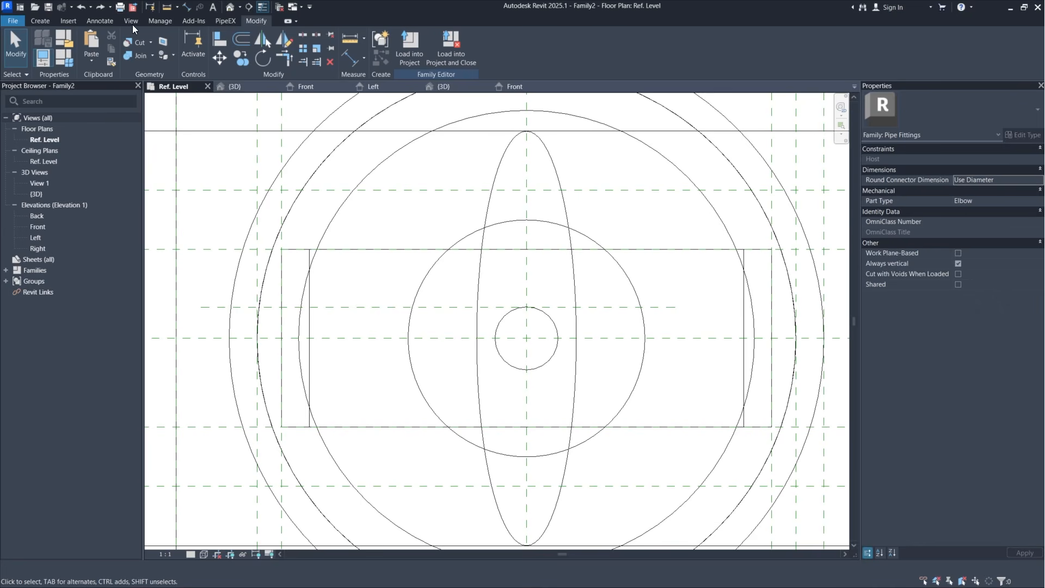
Step: Start a revolve and sketch a rectangular boundary about 13.65 by 1.57 mm leftward from the centre planes' intersection to the new reference plane
{"action": "left_click", "coordinate": [41, 21]}
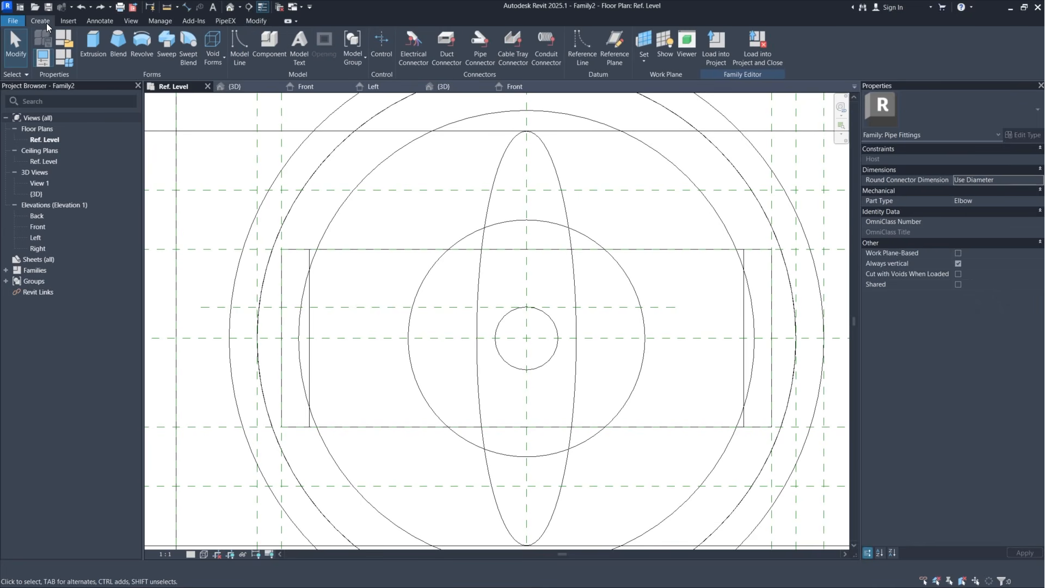
{"action": "left_click", "coordinate": [144, 57]}
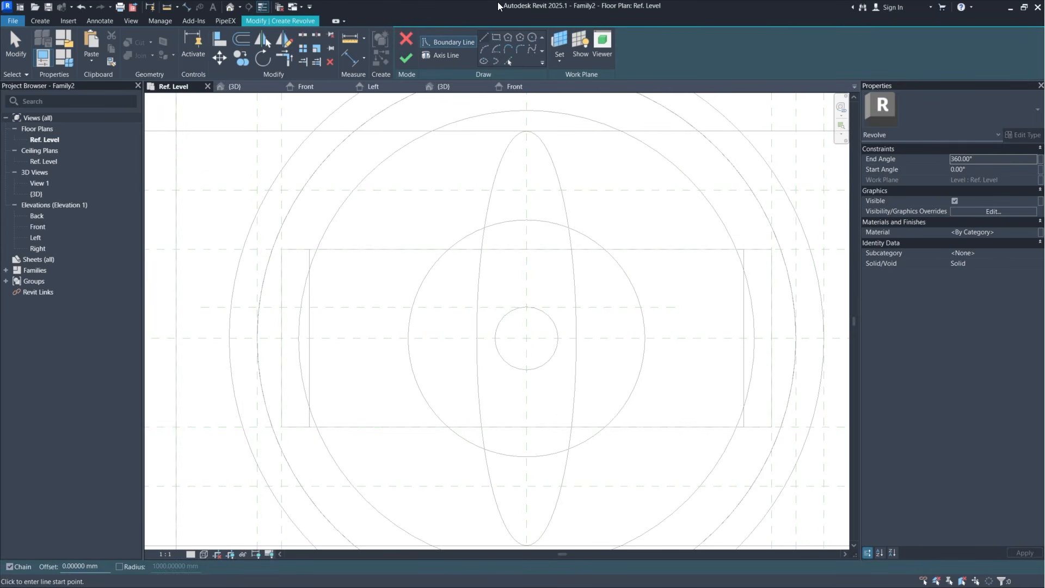
{"action": "left_click", "coordinate": [501, 41]}
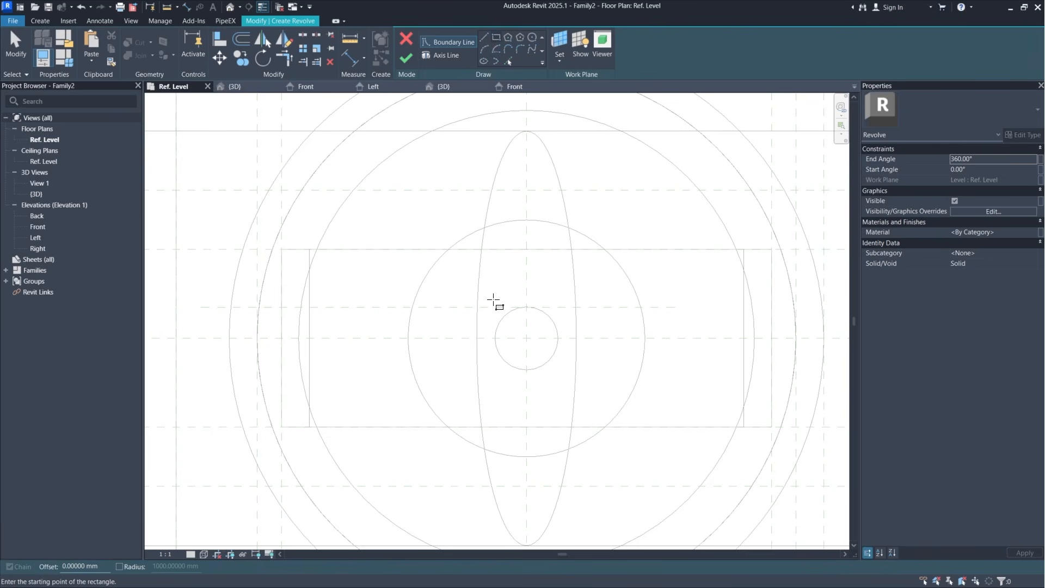
{"action": "left_click", "coordinate": [526, 338]}
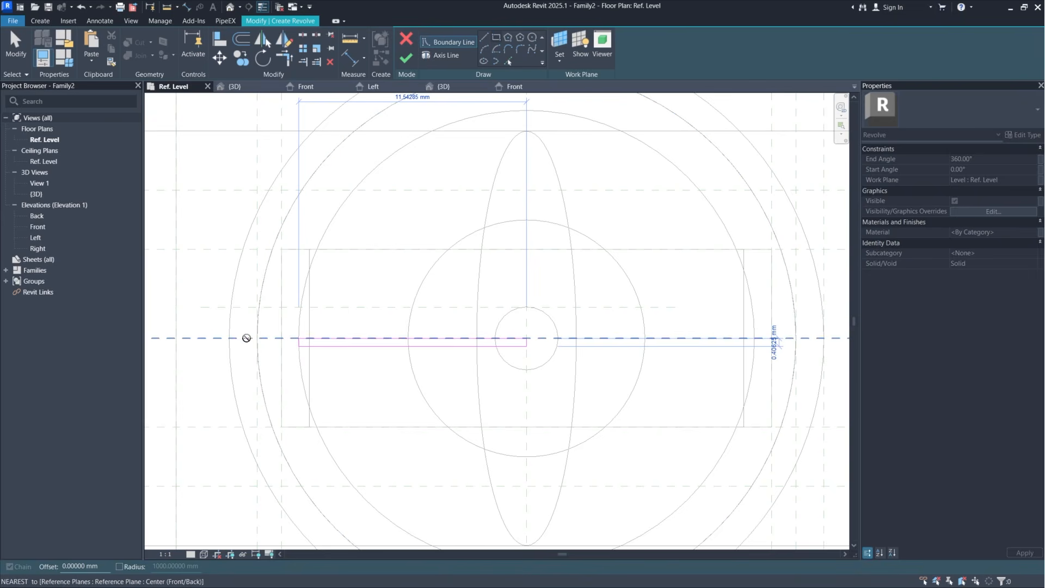
{"action": "left_click", "coordinate": [257, 307]}
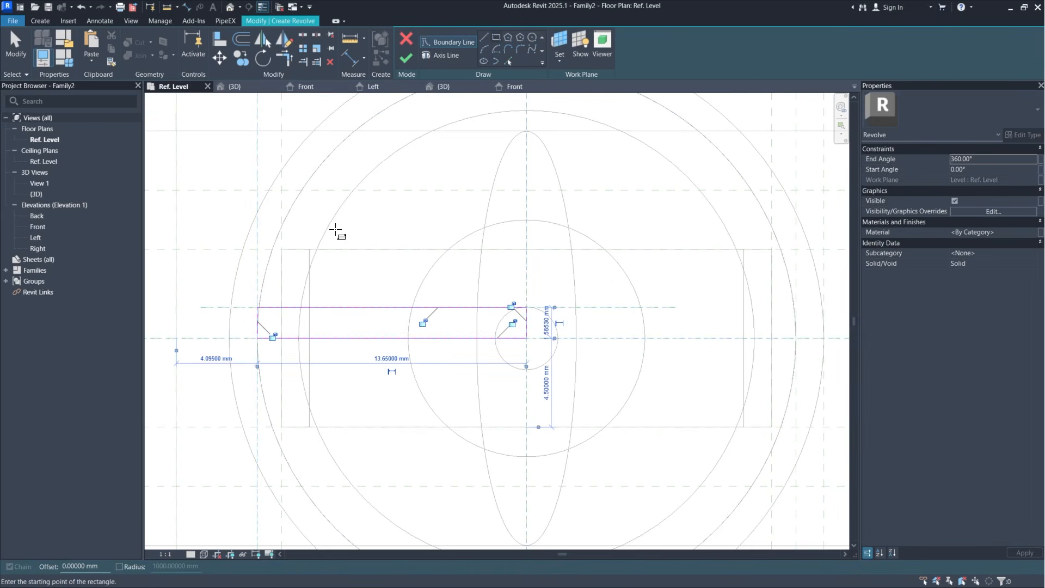
Step: Lock the rectangle's upper edge to the new reference plane and its lower edge to the front/back centre plane
{"action": "left_click", "coordinate": [425, 322]}
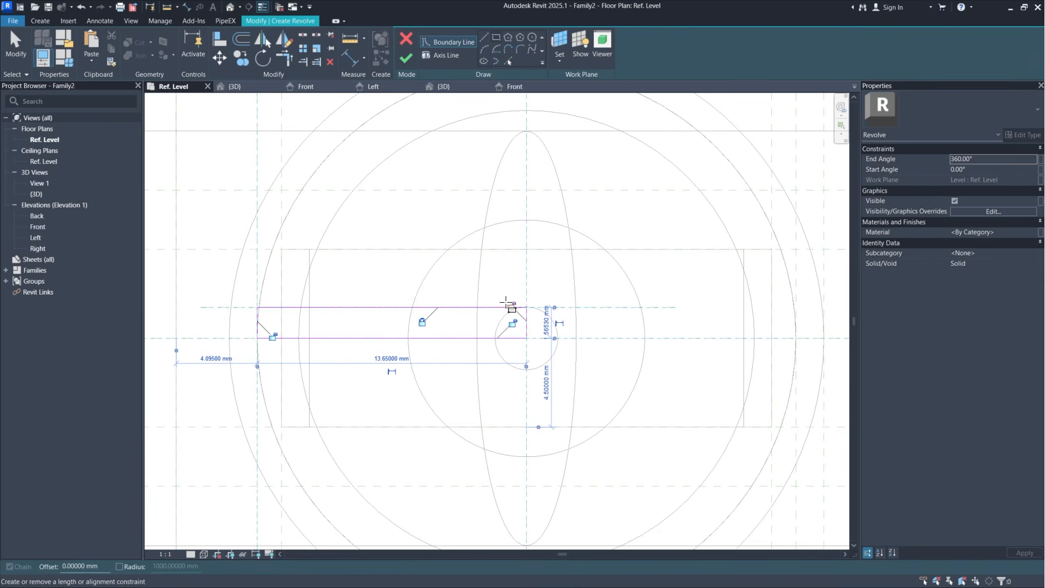
{"action": "left_click", "coordinate": [510, 324]}
{"action": "key", "text": "Escape"}
Step: Align the rectangle's left short edge to the vertical reference plane through the centre of the handwheel rim's left cross-section
{"action": "scroll", "coordinate": [397, 313], "scroll_direction": "down", "scroll_amount": 2}
{"action": "middle_click_drag", "start_coordinate": [402, 318], "coordinate": [701, 333]}
{"action": "scroll", "coordinate": [650, 332], "scroll_direction": "down", "scroll_amount": 2}
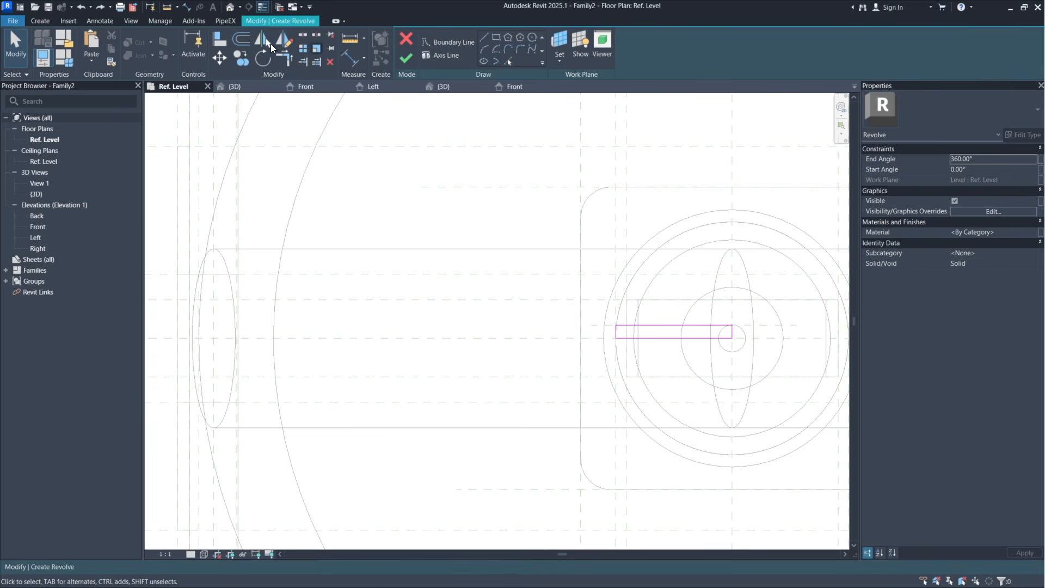
{"action": "left_click", "coordinate": [227, 42]}
{"action": "middle_click_drag", "start_coordinate": [493, 282], "coordinate": [585, 293]}
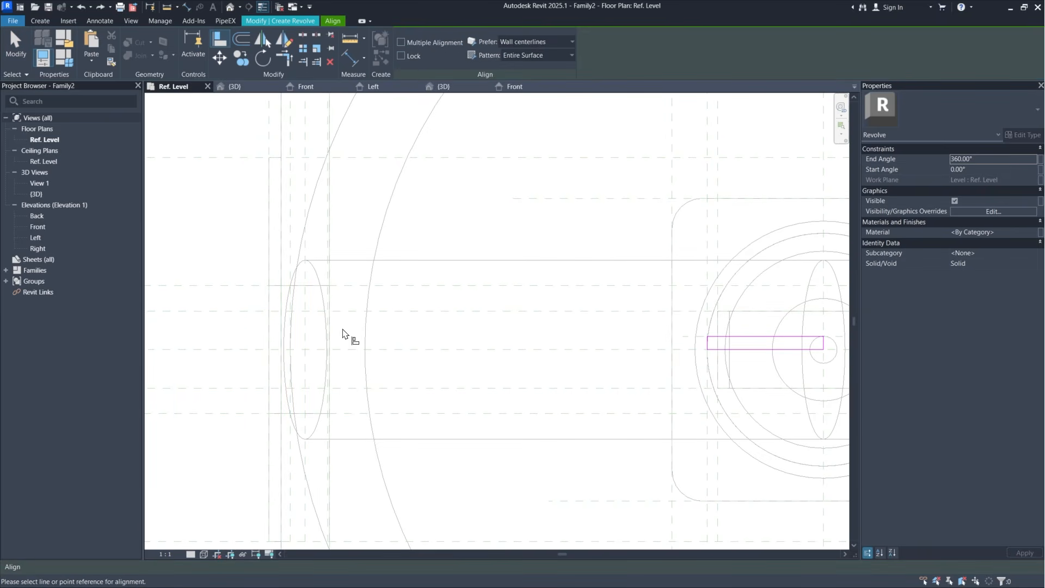
{"action": "scroll", "coordinate": [343, 256], "scroll_direction": "up", "scroll_amount": 5}
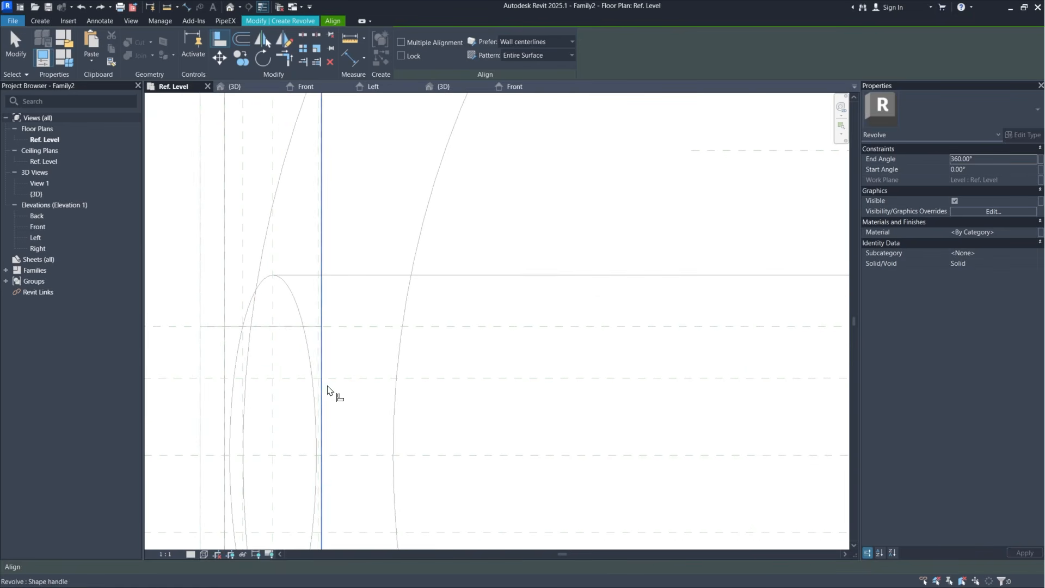
{"action": "scroll", "coordinate": [357, 400], "scroll_direction": "up", "scroll_amount": 2}
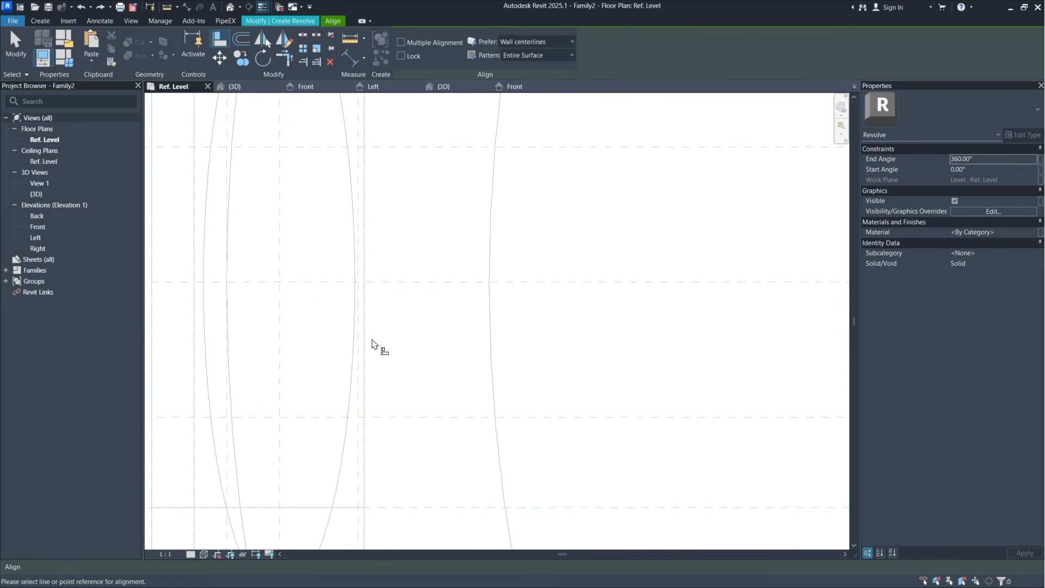
{"action": "left_click", "coordinate": [359, 384]}
{"action": "scroll", "coordinate": [364, 375], "scroll_direction": "down", "scroll_amount": 3}
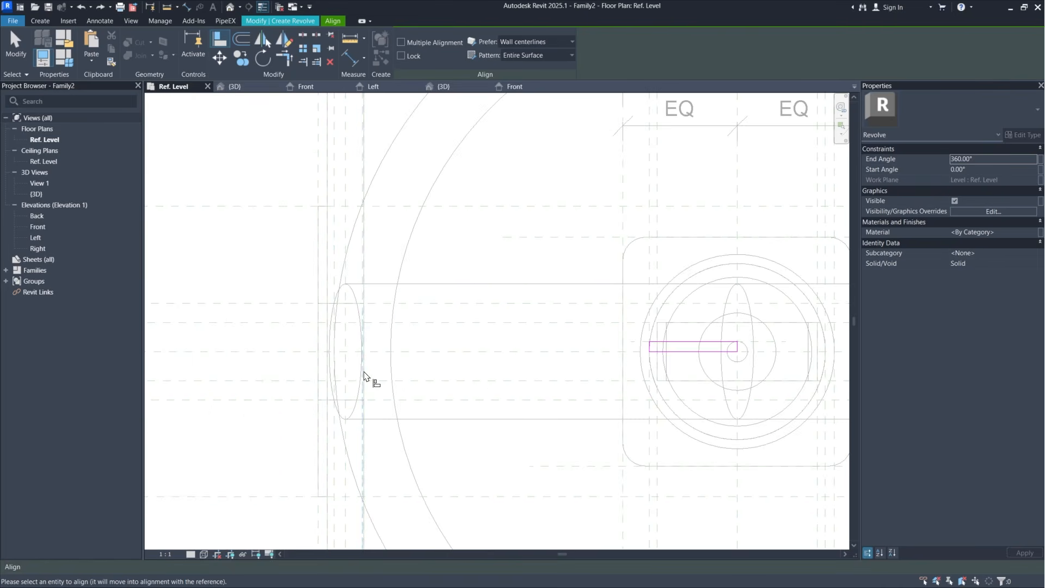
{"action": "scroll", "coordinate": [380, 378], "scroll_direction": "up", "scroll_amount": 2}
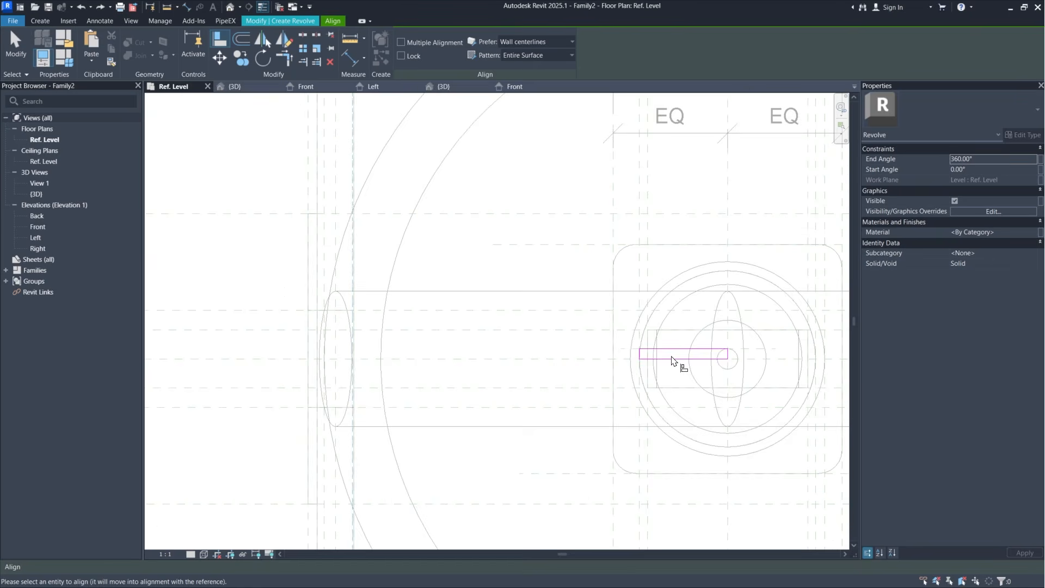
{"action": "scroll", "coordinate": [642, 355], "scroll_direction": "up", "scroll_amount": 4}
{"action": "scroll", "coordinate": [560, 340], "scroll_direction": "up", "scroll_amount": 2}
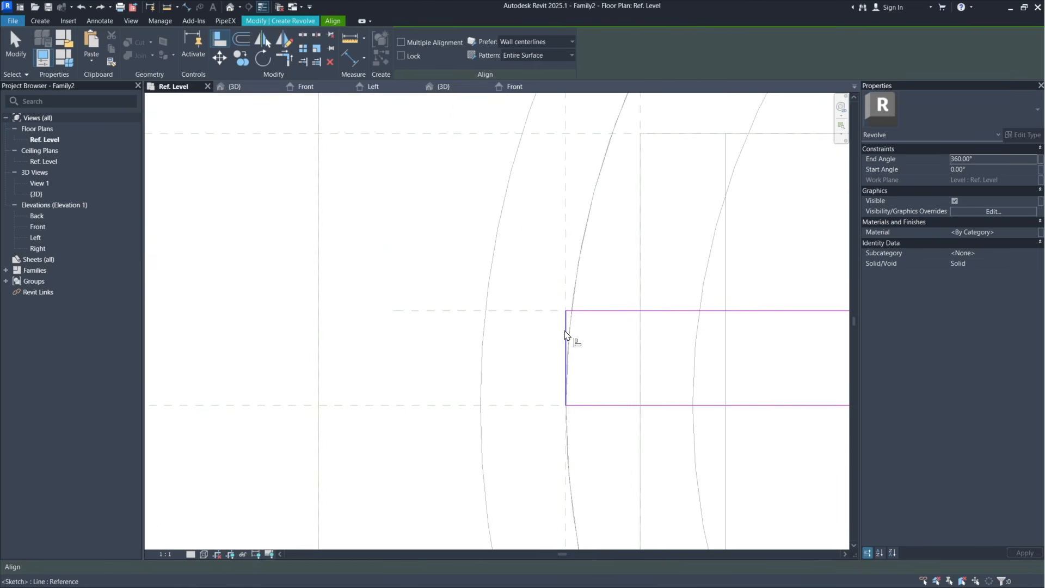
{"action": "left_click", "coordinate": [567, 331]}
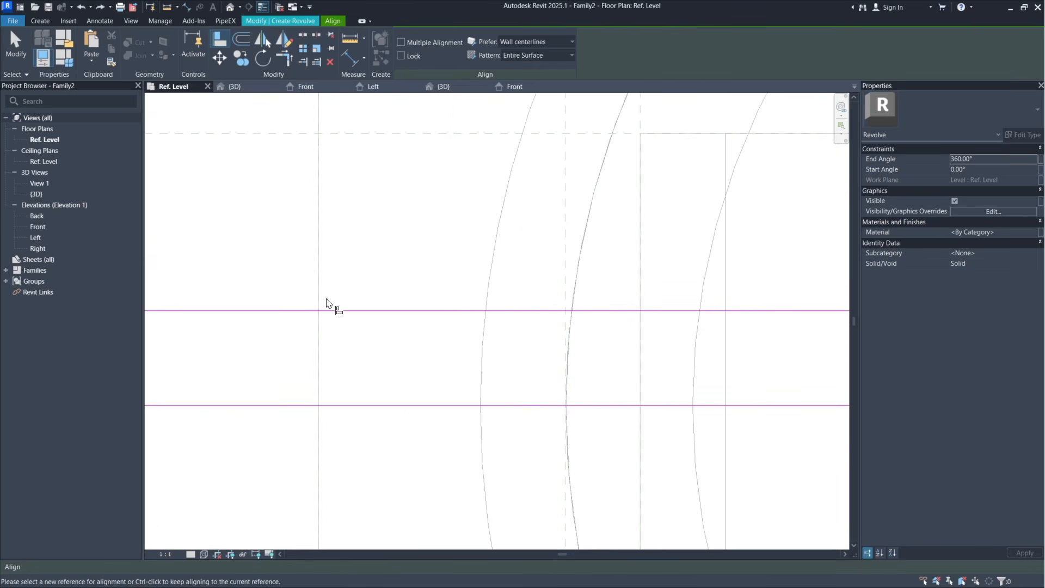
Step: Set the front/back centre plane as the spoke revolve's axis line and finish the revolve
{"action": "left_click", "coordinate": [309, 21]}
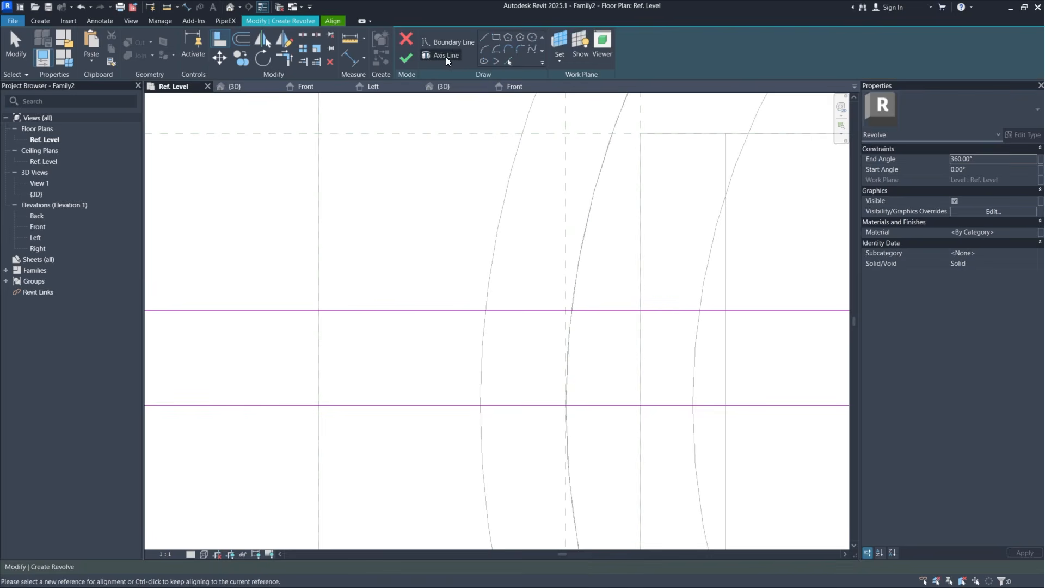
{"action": "key", "text": "Escape"}
{"action": "left_click", "coordinate": [496, 37]}
{"action": "scroll", "coordinate": [504, 99], "scroll_direction": "down", "scroll_amount": 6}
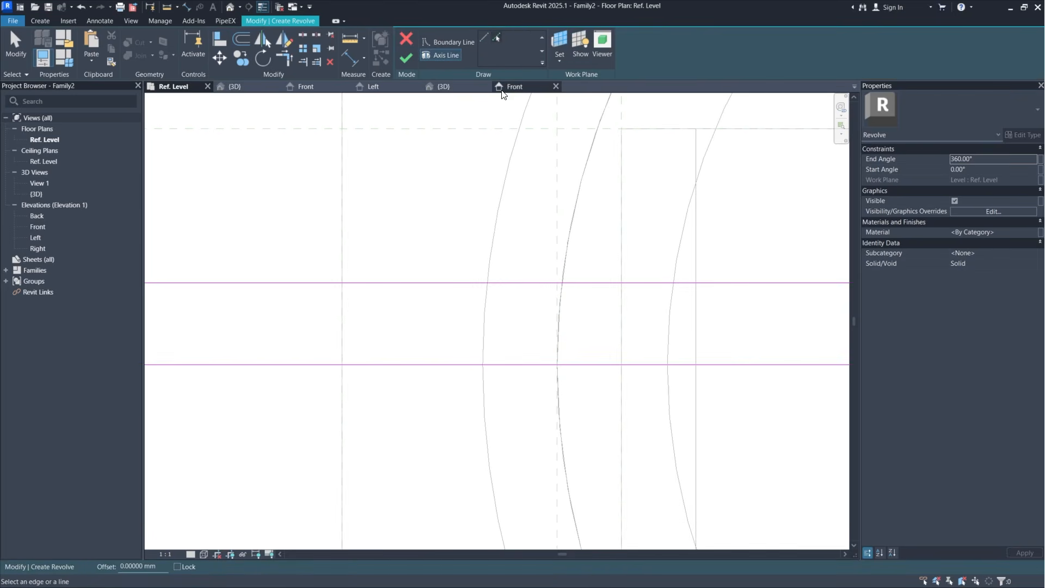
{"action": "middle_click_drag", "start_coordinate": [444, 236], "coordinate": [494, 271]}
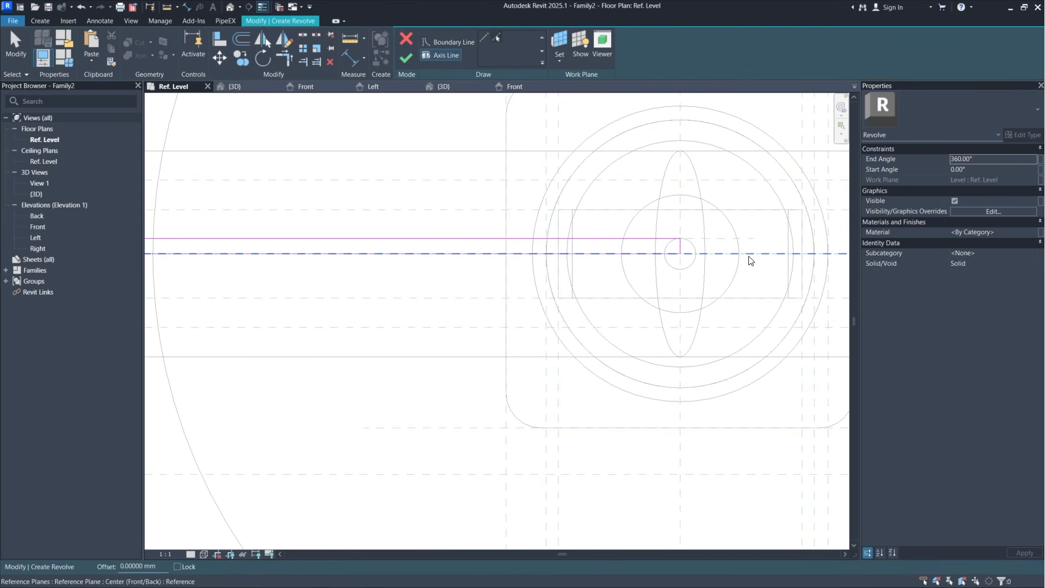
{"action": "left_click", "coordinate": [749, 260]}
{"action": "key", "text": "Escape"}
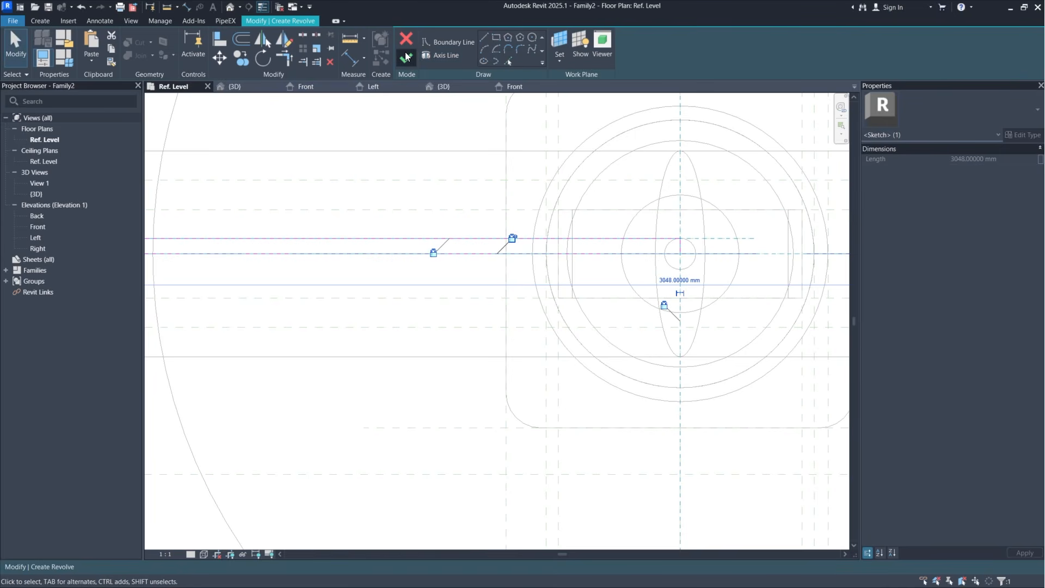
{"action": "left_click", "coordinate": [406, 53]}
{"action": "middle_click_drag", "start_coordinate": [455, 323], "coordinate": [629, 358]}
{"action": "scroll", "coordinate": [339, 295], "scroll_direction": "down", "scroll_amount": 1}
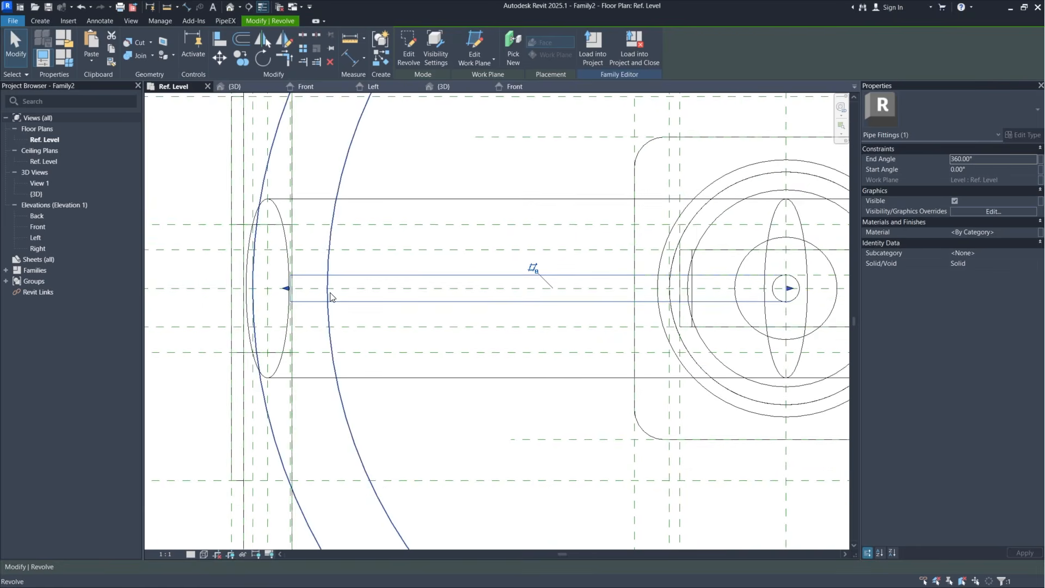
{"action": "scroll", "coordinate": [331, 296], "scroll_direction": "down", "scroll_amount": 2}
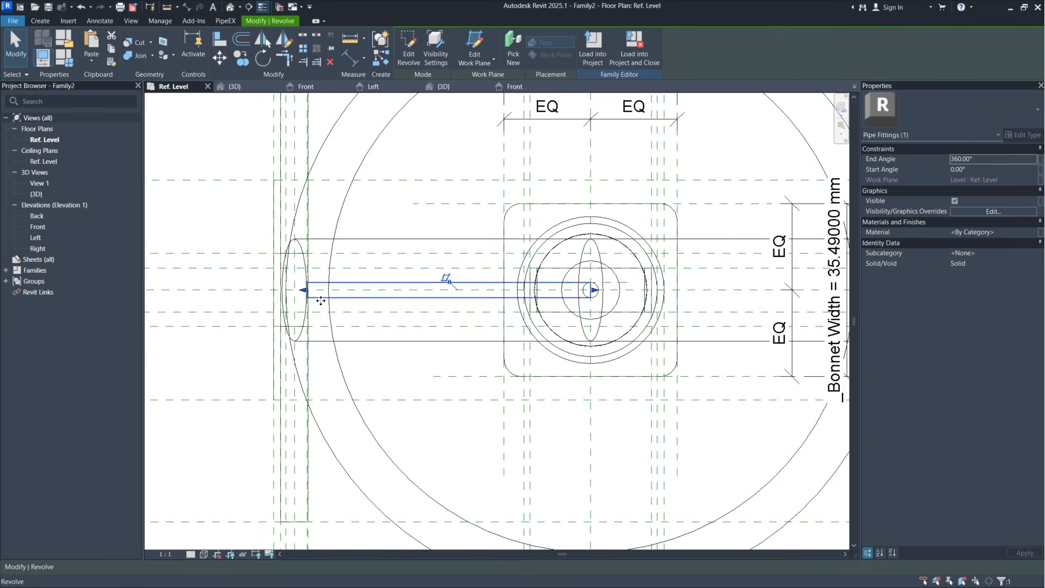
{"action": "scroll", "coordinate": [348, 308], "scroll_direction": "up", "scroll_amount": 2}
{"action": "left_click", "coordinate": [377, 305]}
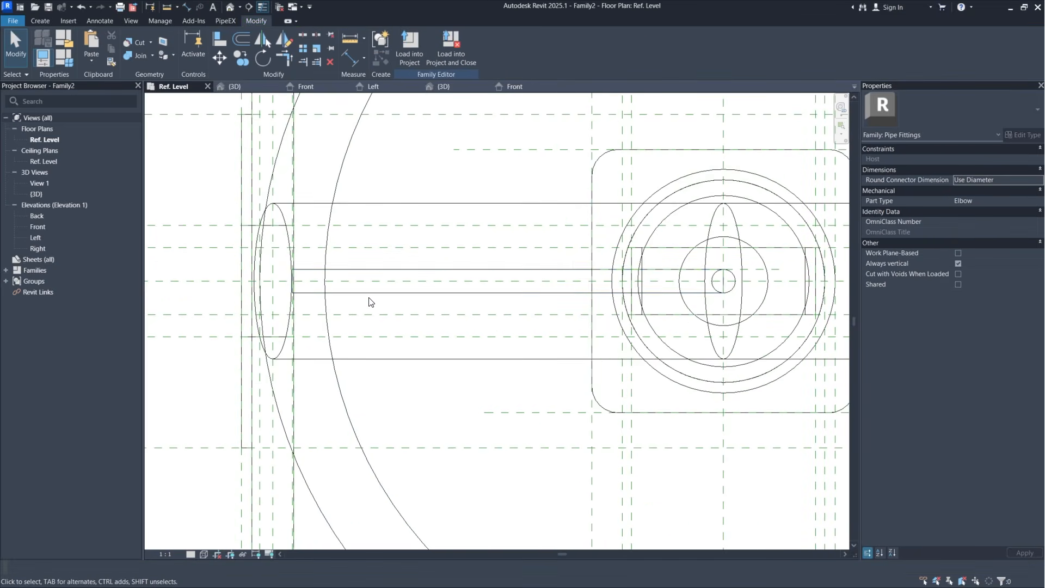
Step: Add an aligned dimension between the spoke's upper reference plane and the front/back centre plane
{"action": "middle_click_drag", "start_coordinate": [386, 298], "coordinate": [423, 303]}
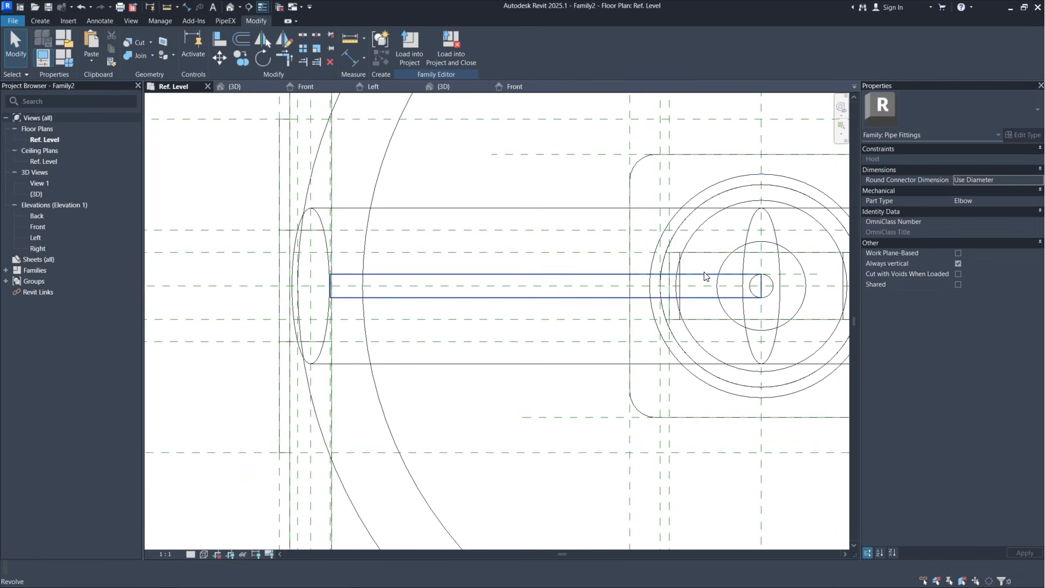
{"action": "left_click", "coordinate": [794, 283]}
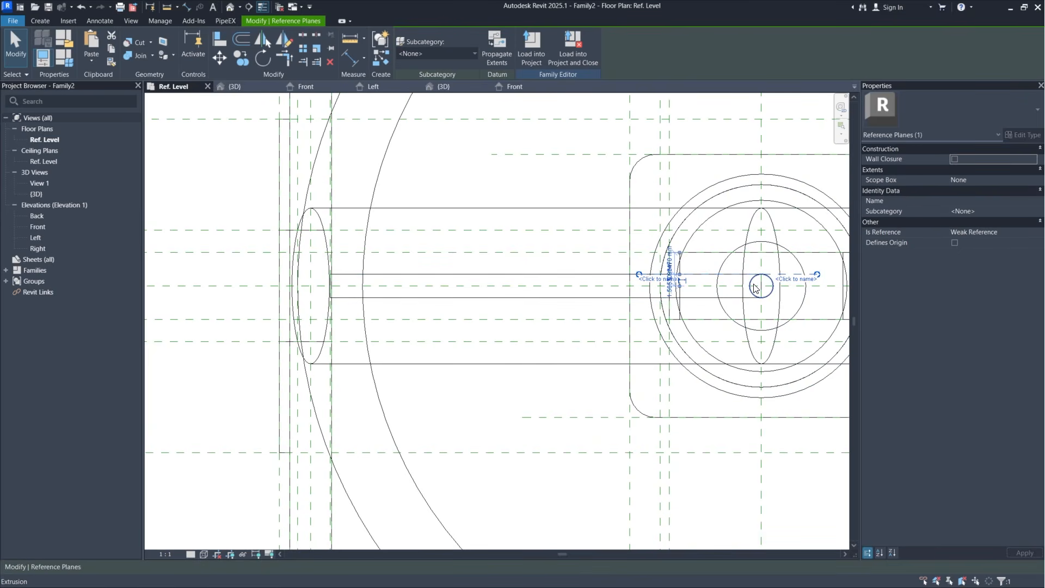
{"action": "scroll", "coordinate": [754, 288], "scroll_direction": "up", "scroll_amount": 3}
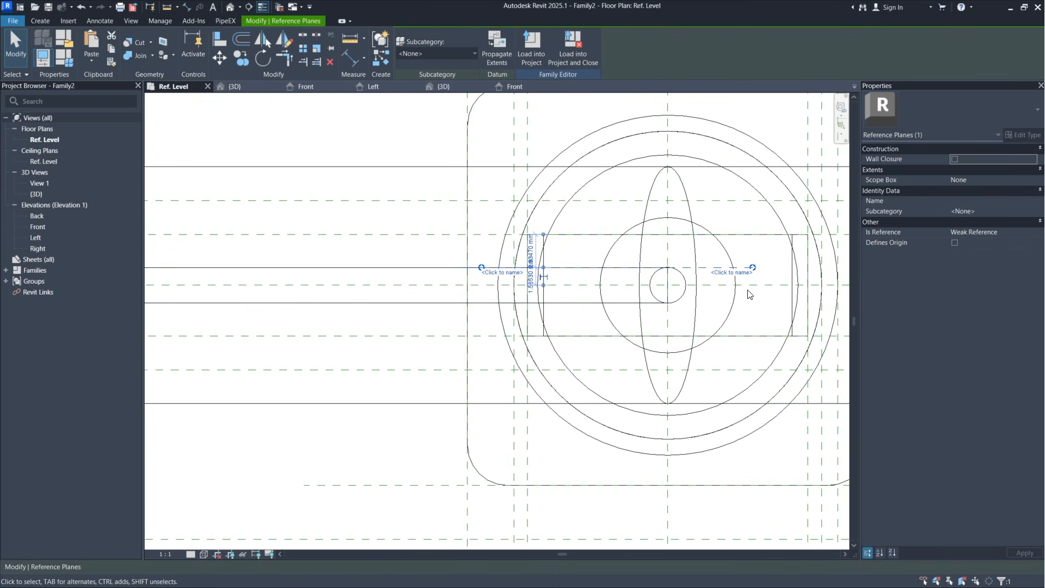
{"action": "key", "text": "Escape"}
{"action": "scroll", "coordinate": [675, 310], "scroll_direction": "up", "scroll_amount": 3}
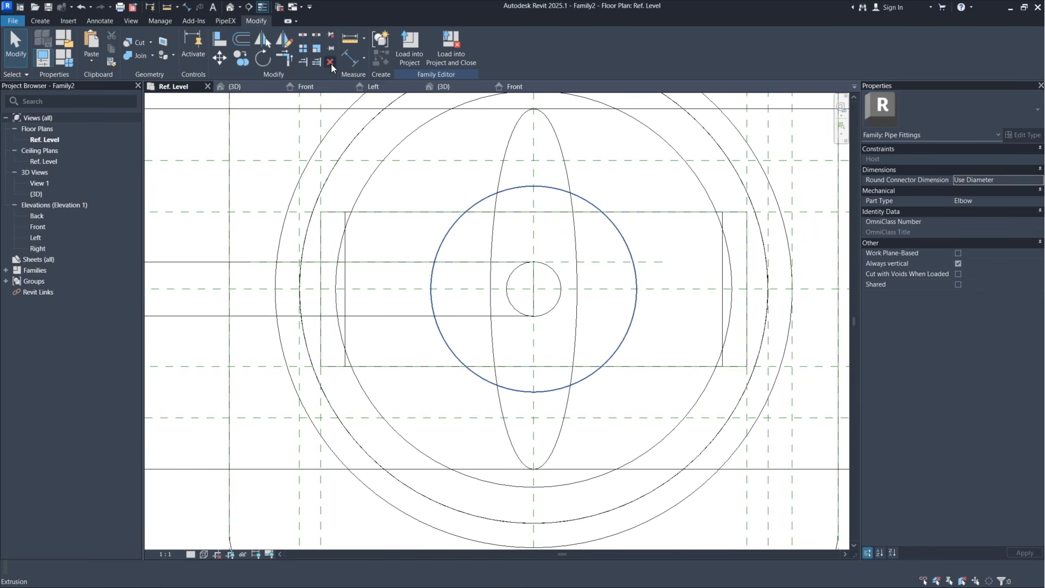
{"action": "left_click", "coordinate": [351, 63]}
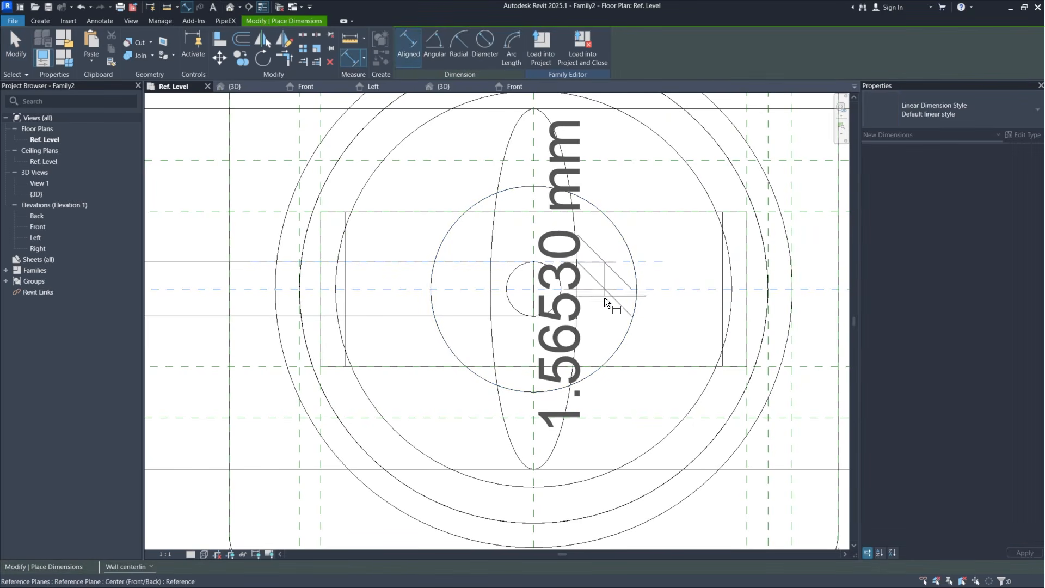
{"action": "key", "text": "Escape"}
{"action": "key", "text": "Escape"}
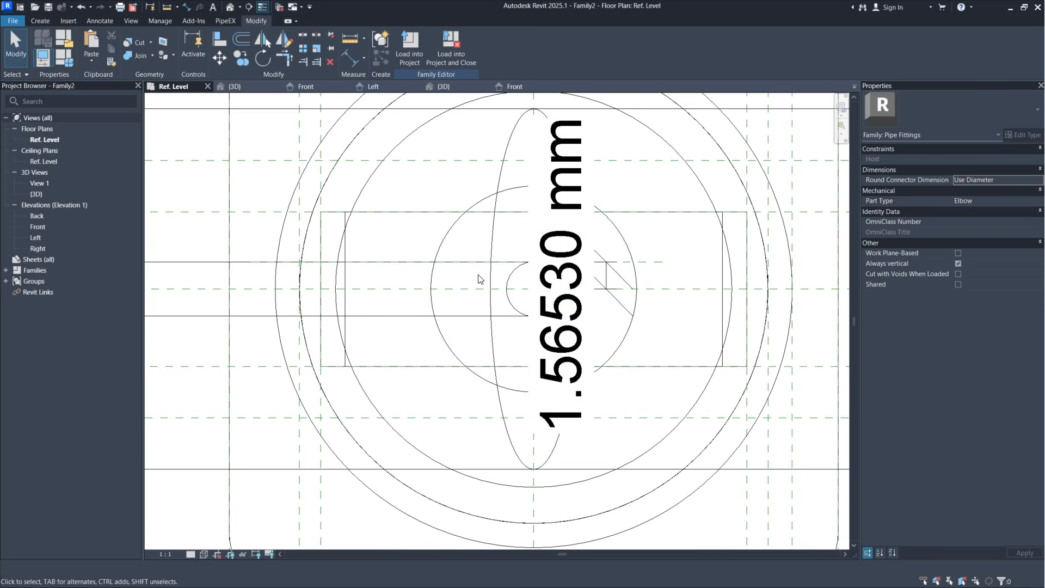
Step: Label the spoke's half-width dimension with the _Handwheel Profile Radius parameter
{"action": "left_click", "coordinate": [607, 278]}
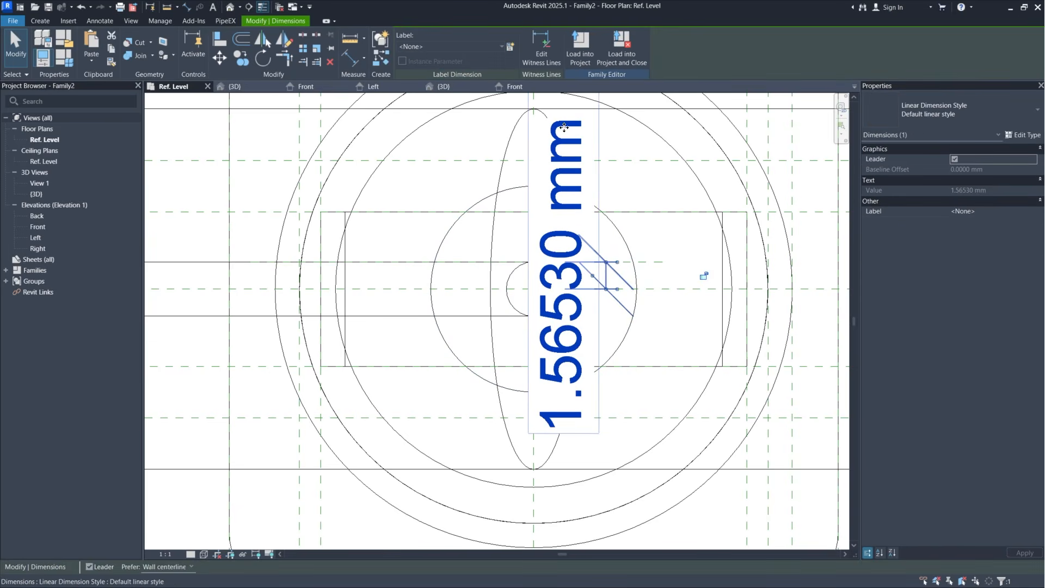
{"action": "left_click", "coordinate": [449, 47]}
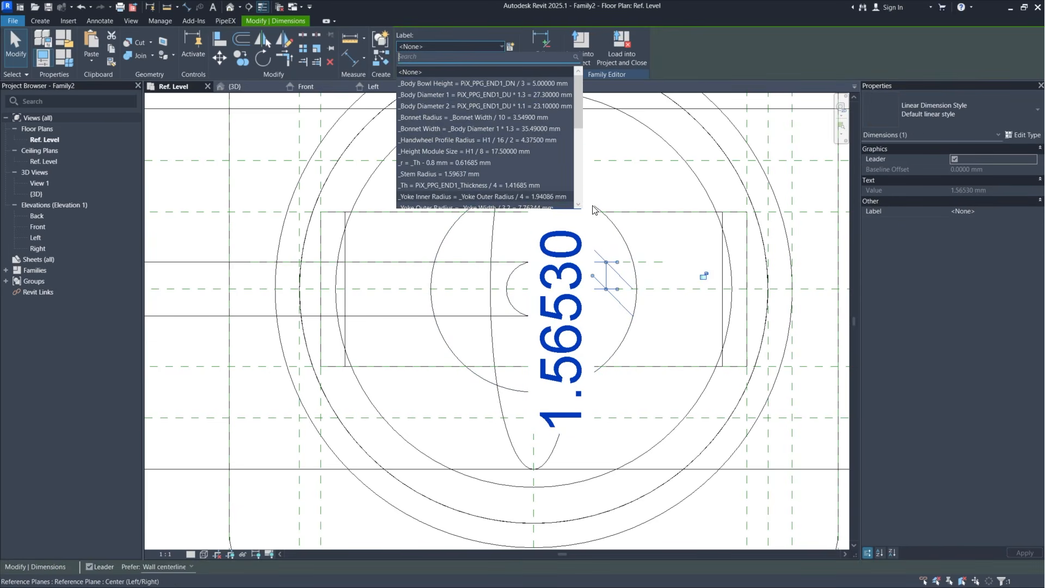
{"action": "left_click", "coordinate": [456, 142]}
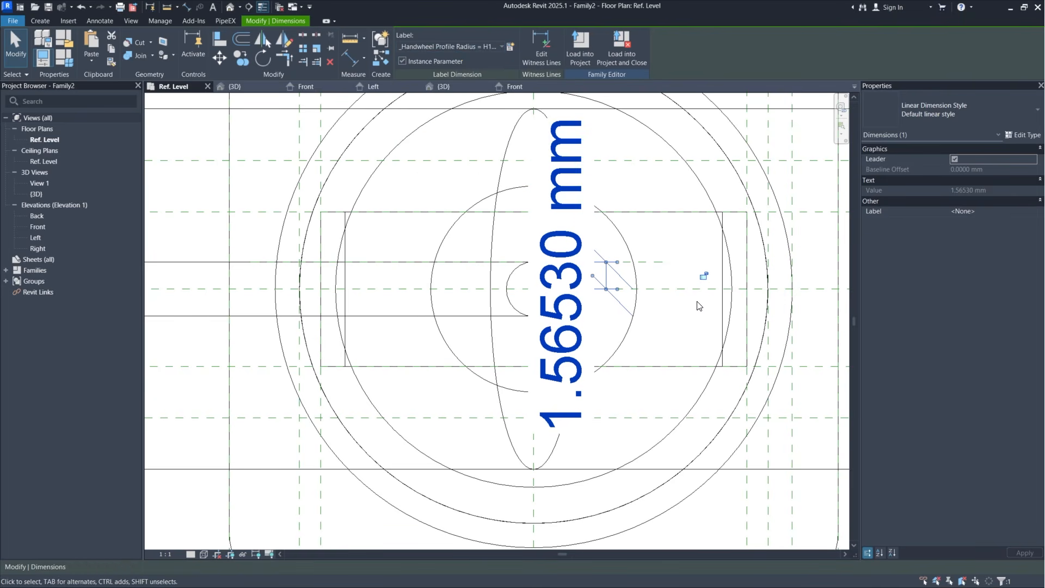
{"action": "scroll", "coordinate": [689, 306], "scroll_direction": "down", "scroll_amount": 3}
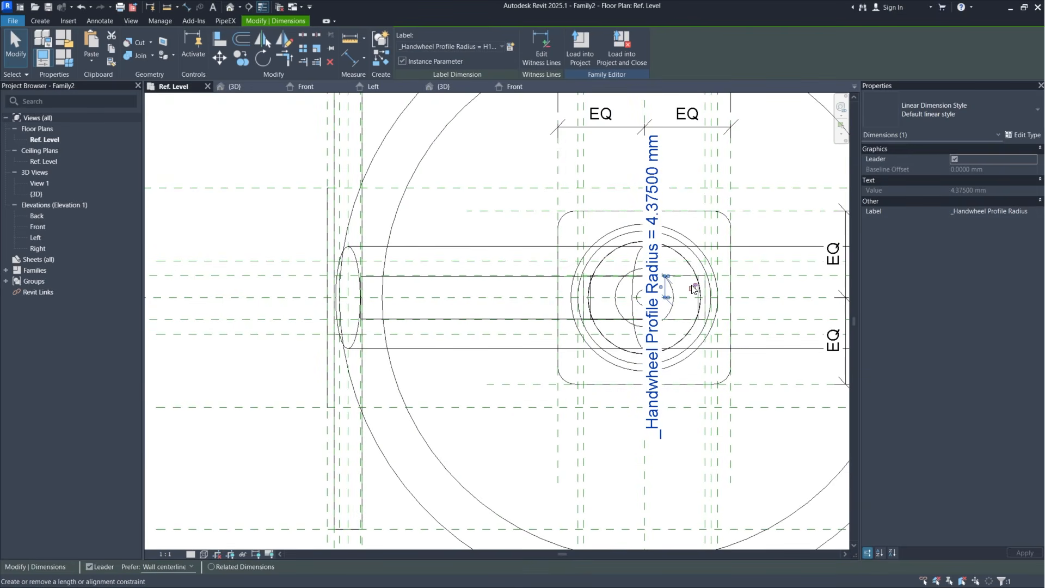
{"action": "left_click", "coordinate": [460, 224]}
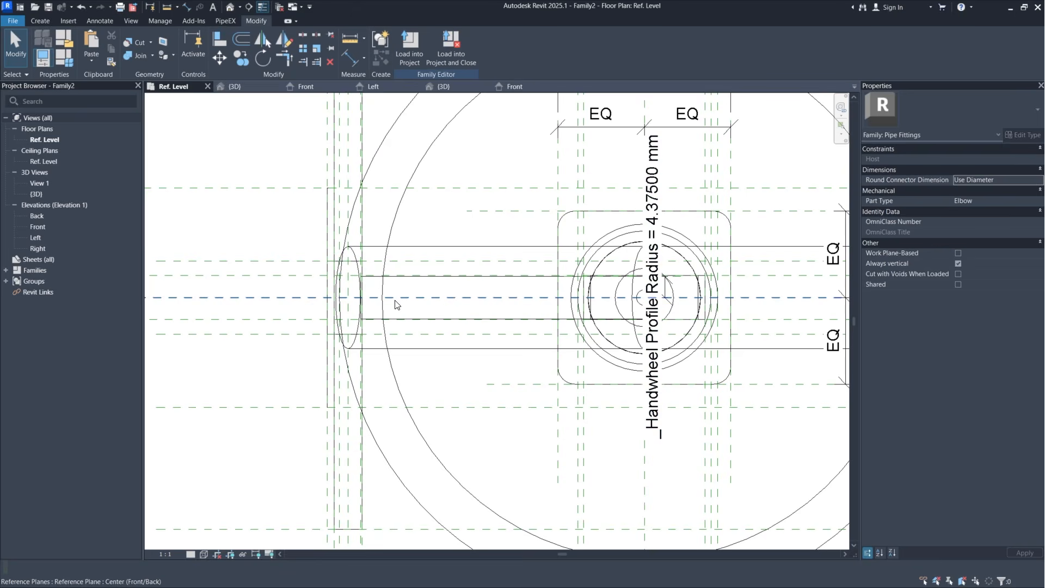
Step: In the Front elevation, move the spoke revolve's work plane to the horizontal reference plane through the handwheel rim's centre
{"action": "left_click", "coordinate": [235, 86]}
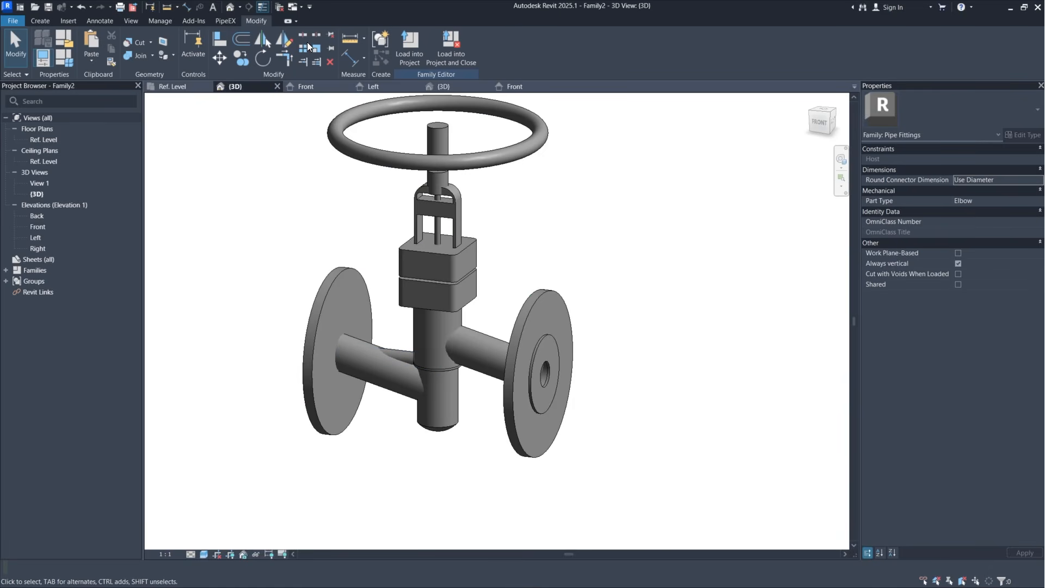
{"action": "left_click", "coordinate": [304, 86]}
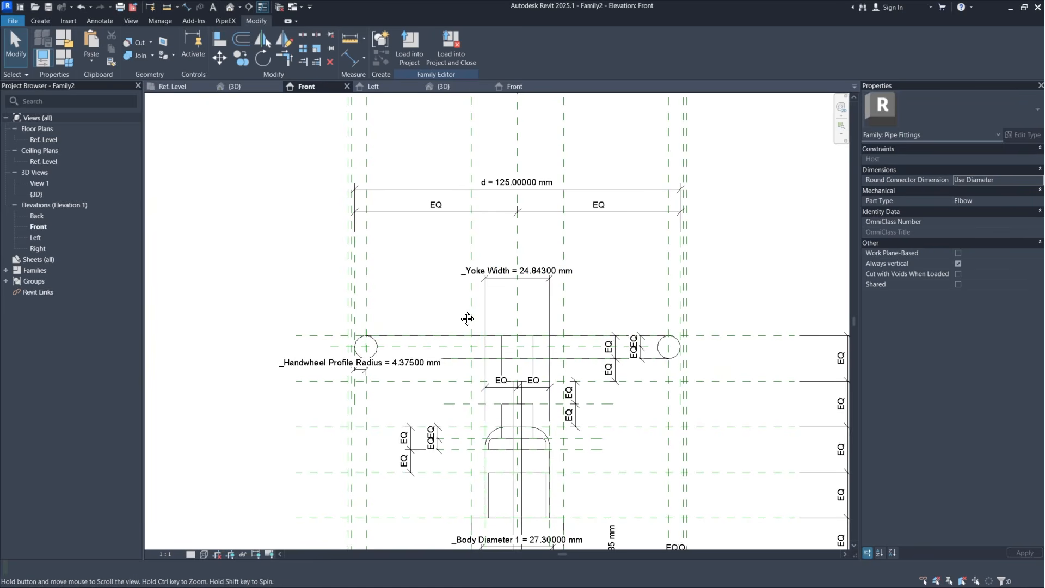
{"action": "middle_click_drag", "start_coordinate": [467, 317], "coordinate": [491, 217]}
{"action": "middle_click_drag", "start_coordinate": [526, 431], "coordinate": [532, 232]}
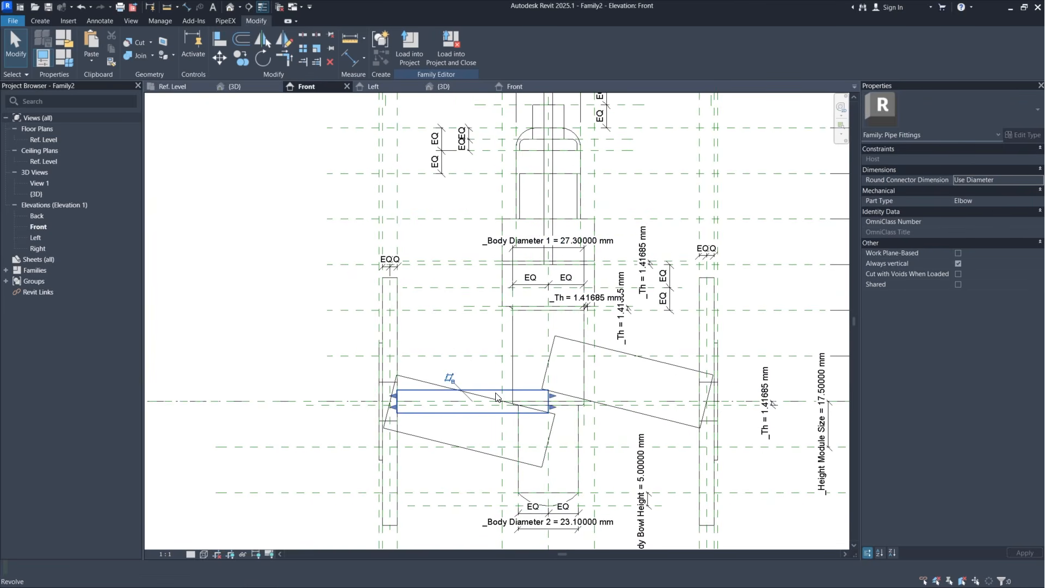
{"action": "left_click", "coordinate": [463, 391]}
{"action": "left_click", "coordinate": [486, 65]}
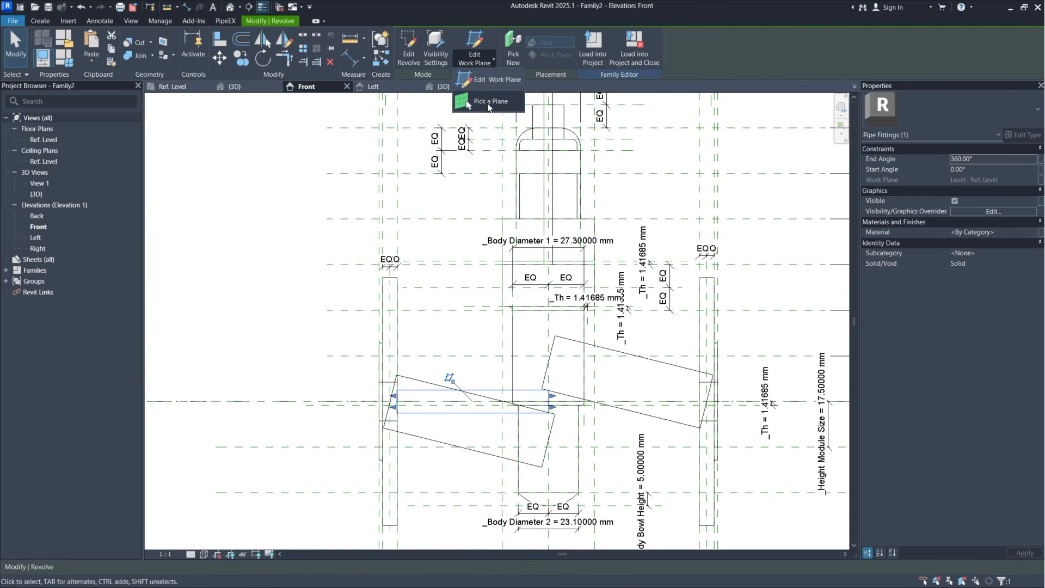
{"action": "left_click", "coordinate": [489, 103]}
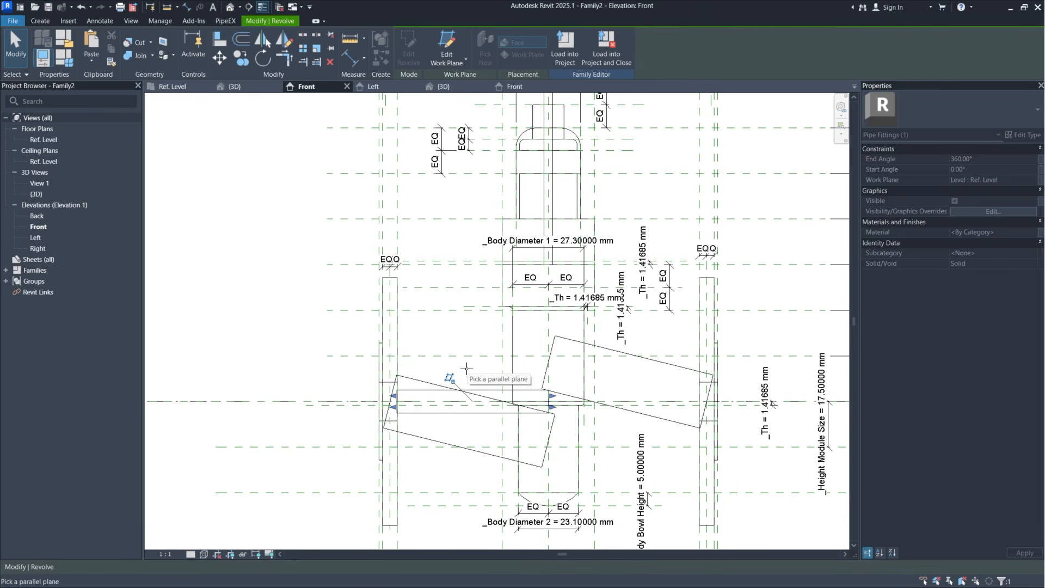
{"action": "scroll", "coordinate": [467, 369], "scroll_direction": "down", "scroll_amount": 2}
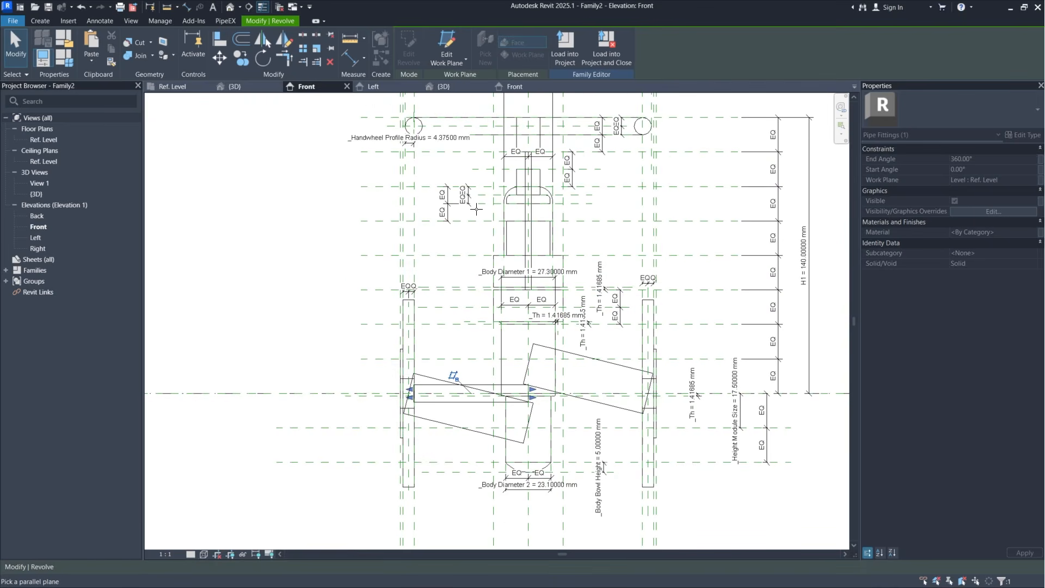
{"action": "left_click", "coordinate": [453, 131]}
{"action": "middle_click_drag", "start_coordinate": [468, 131], "coordinate": [479, 257]}
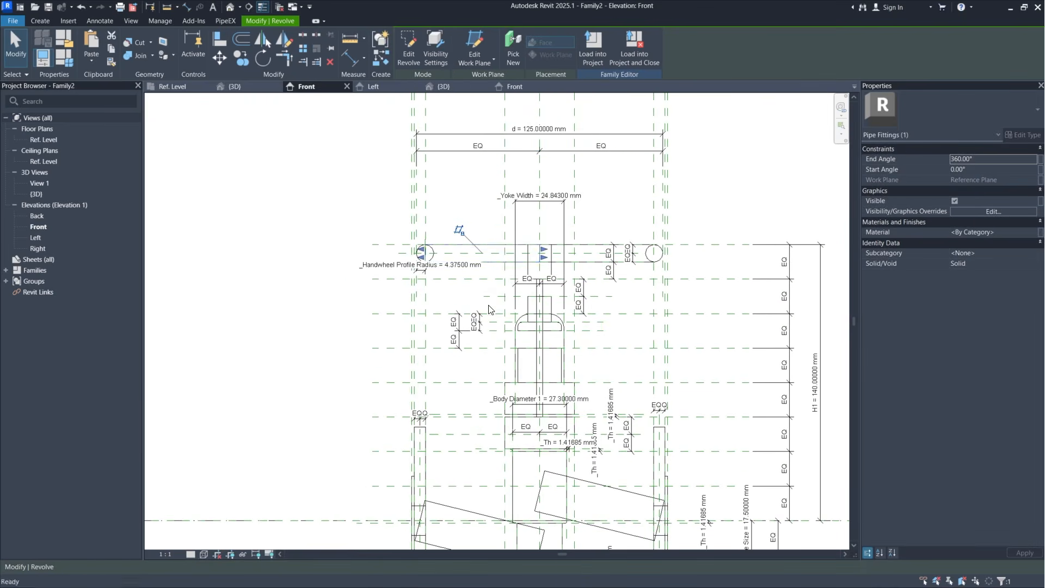
{"action": "left_click", "coordinate": [479, 209]}
{"action": "scroll", "coordinate": [479, 216], "scroll_direction": "up", "scroll_amount": 3}
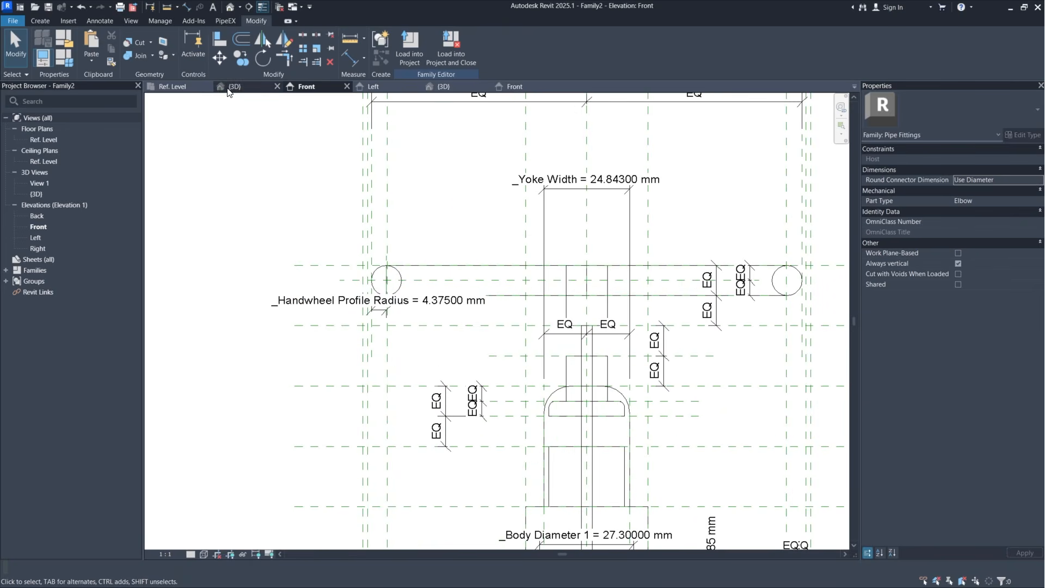
Step: In the Ref. Level plan, edit the spoke revolve and align and lock its left short edge to the rim cross-section's vertical centre plane
{"action": "left_click", "coordinate": [172, 86]}
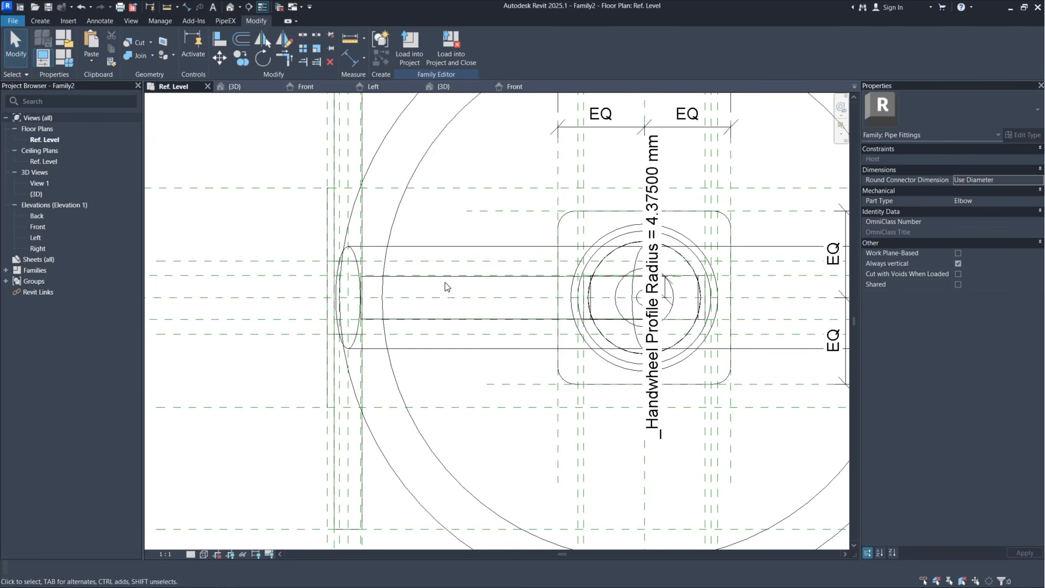
{"action": "double_click", "coordinate": [478, 275]}
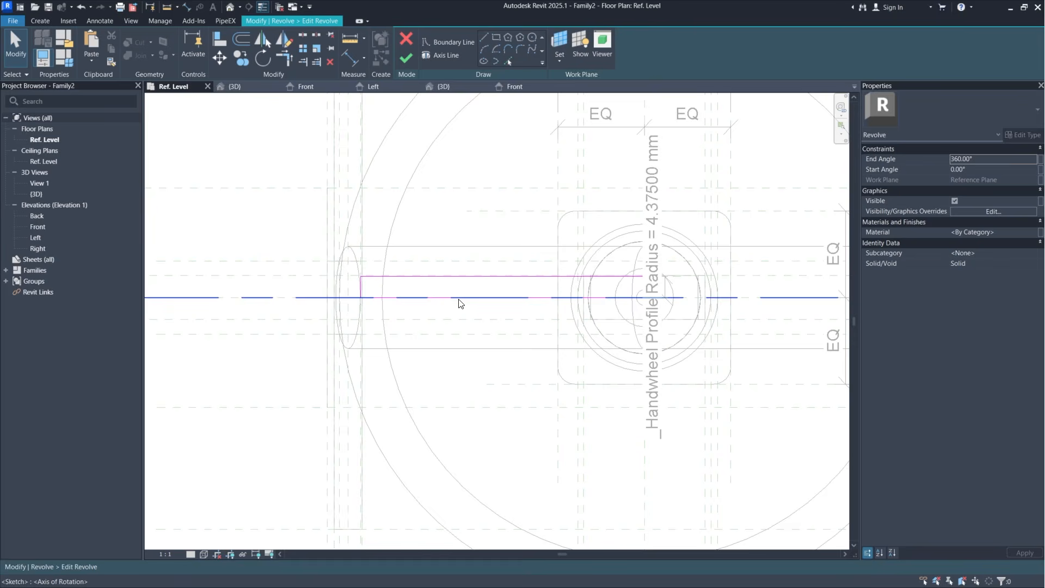
{"action": "mouse_move", "coordinate": [466, 327]}
{"action": "middle_mouse_down"}
{"action": "mouse_move", "coordinate": [459, 363]}
{"action": "mouse_move", "coordinate": [307, 325]}
{"action": "middle_mouse_up"}
{"action": "scroll", "coordinate": [422, 277], "scroll_direction": "up", "scroll_amount": 5}
{"action": "scroll", "coordinate": [407, 279], "scroll_direction": "down", "scroll_amount": 2}
{"action": "middle_click_drag", "start_coordinate": [418, 295], "coordinate": [697, 321]}
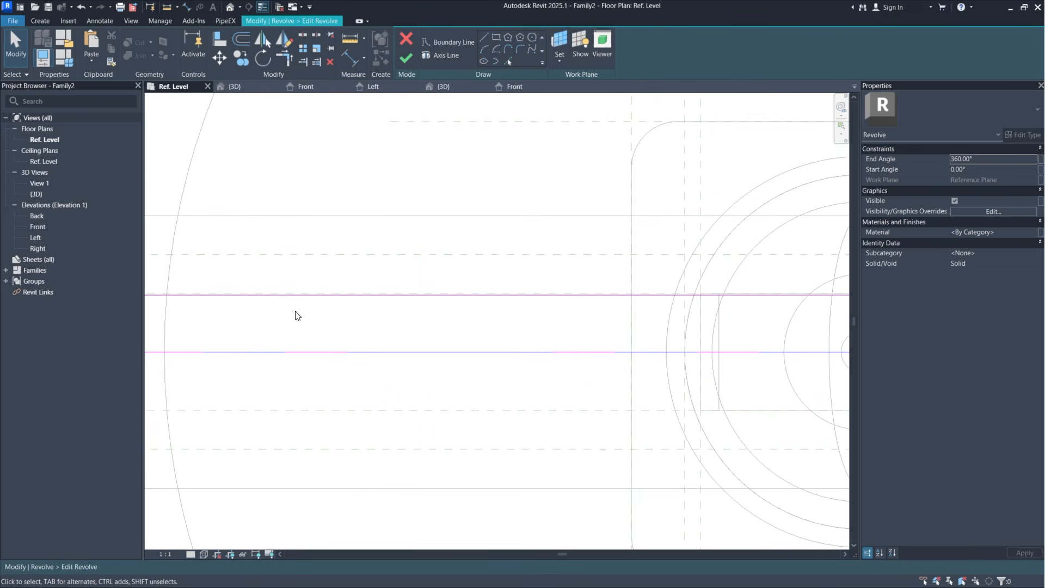
{"action": "middle_click_drag", "start_coordinate": [295, 315], "coordinate": [648, 301]}
{"action": "scroll", "coordinate": [407, 280], "scroll_direction": "up", "scroll_amount": 3}
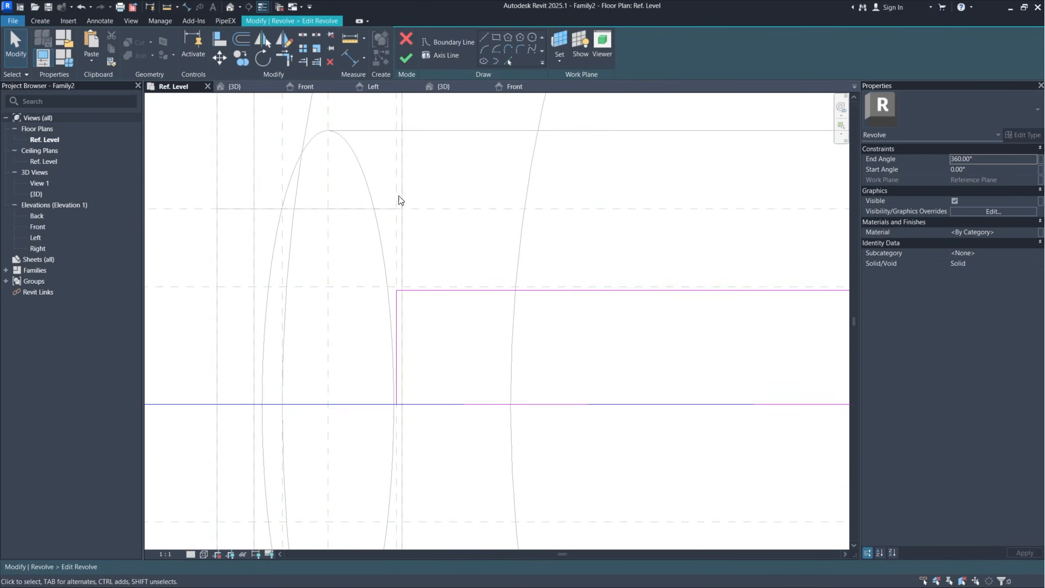
{"action": "left_click", "coordinate": [220, 38]}
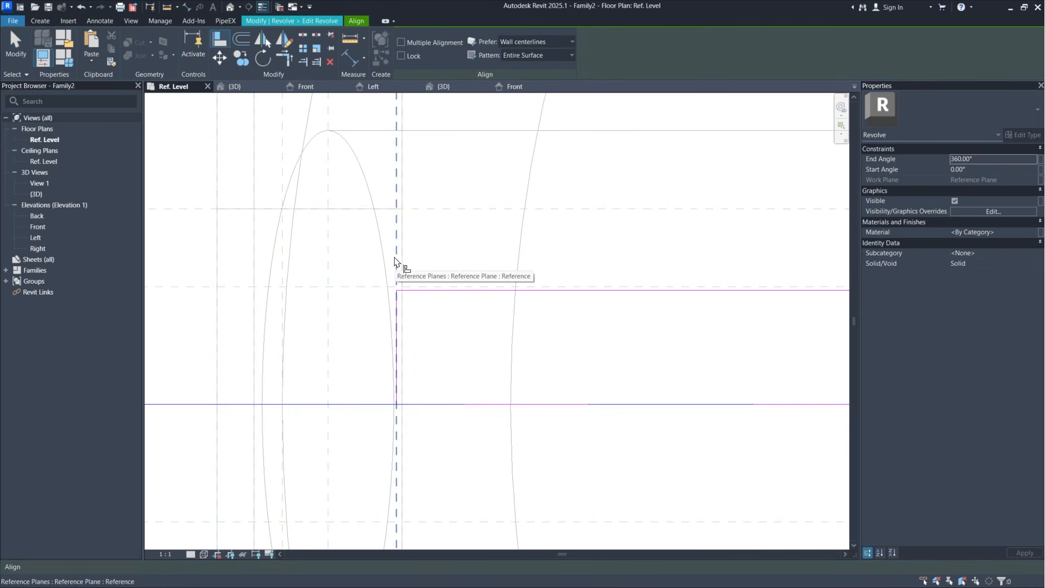
{"action": "left_click", "coordinate": [395, 261]}
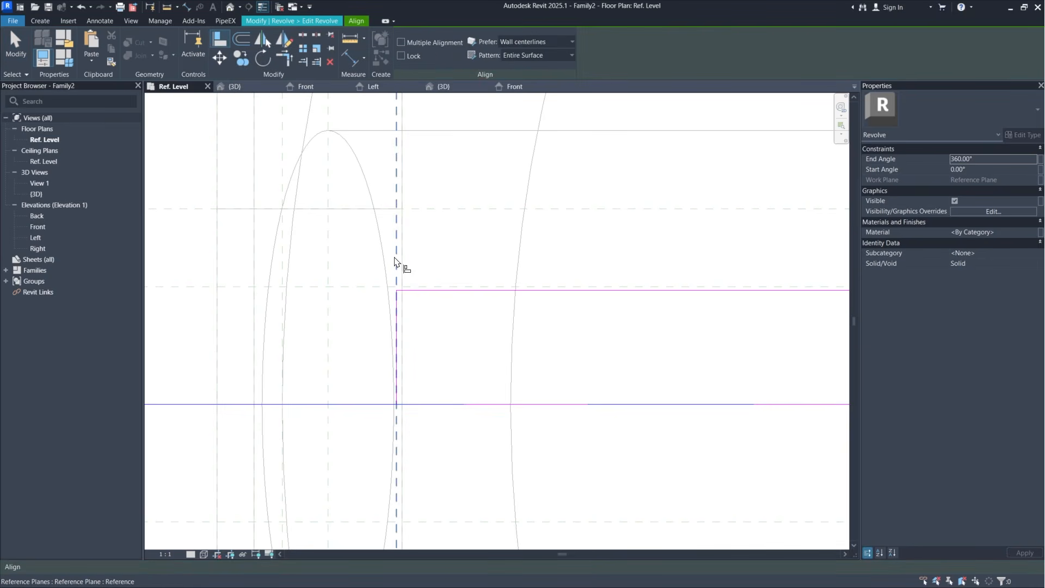
{"action": "left_click", "coordinate": [397, 322]}
{"action": "scroll", "coordinate": [408, 337], "scroll_direction": "down", "scroll_amount": 3}
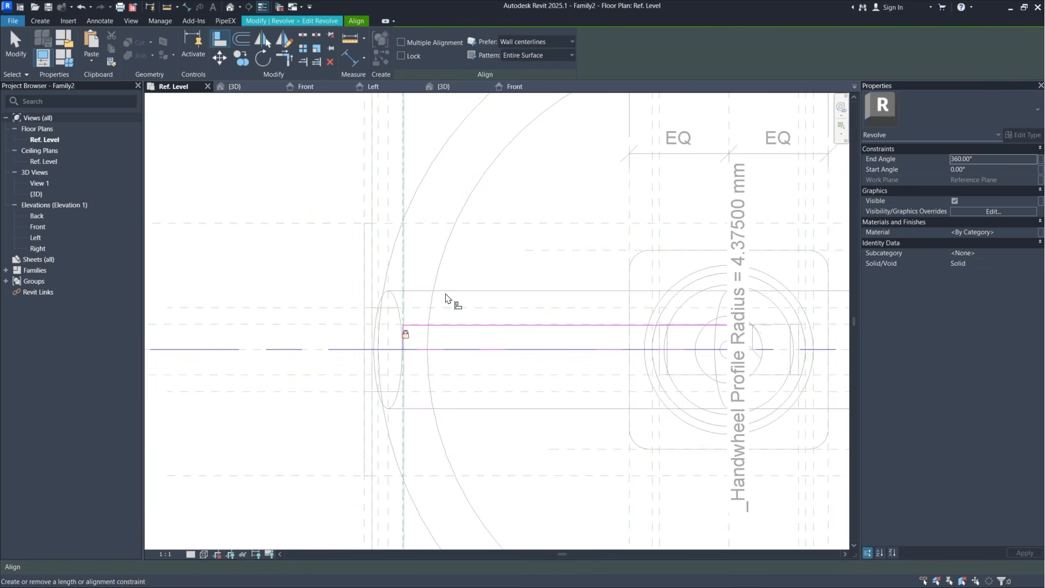
Step: Redefine the spoke revolve's axis along the horizontal centre plane, finish the sketch without saving the project, and inspect the spoke in 3D
{"action": "left_click", "coordinate": [317, 20]}
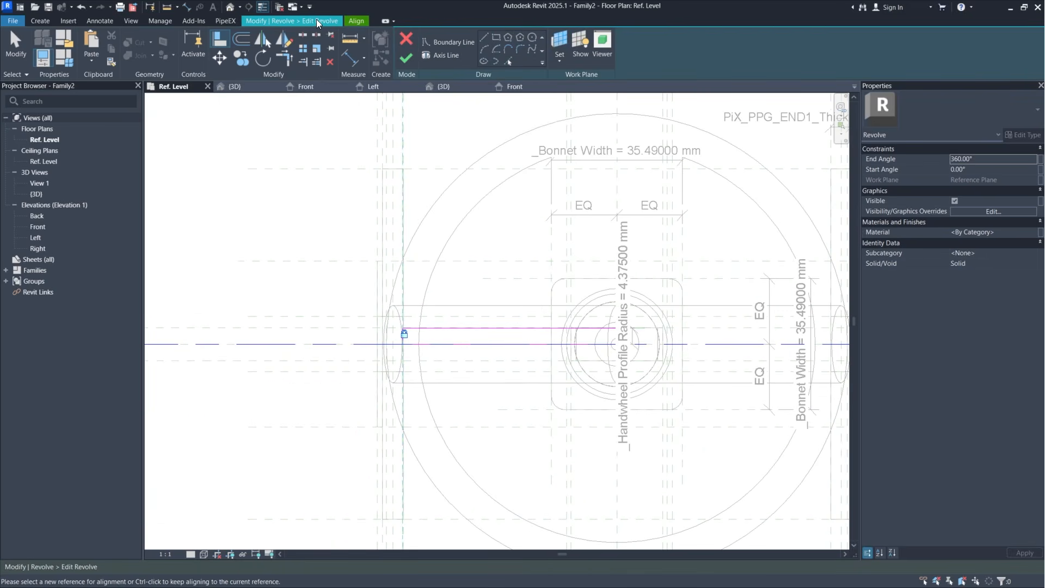
{"action": "left_click", "coordinate": [457, 56]}
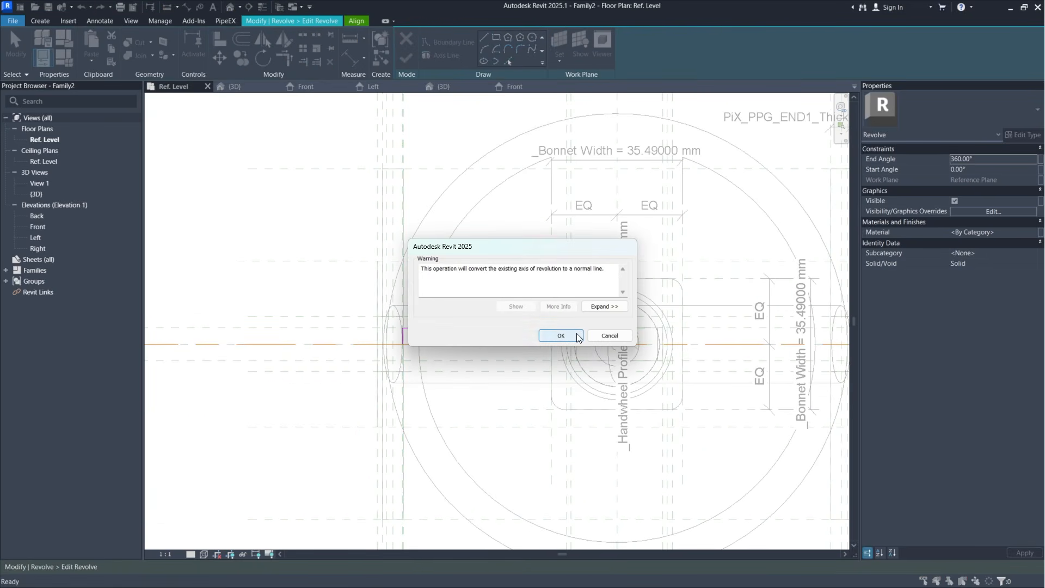
{"action": "left_click", "coordinate": [561, 336]}
{"action": "left_click", "coordinate": [408, 61]}
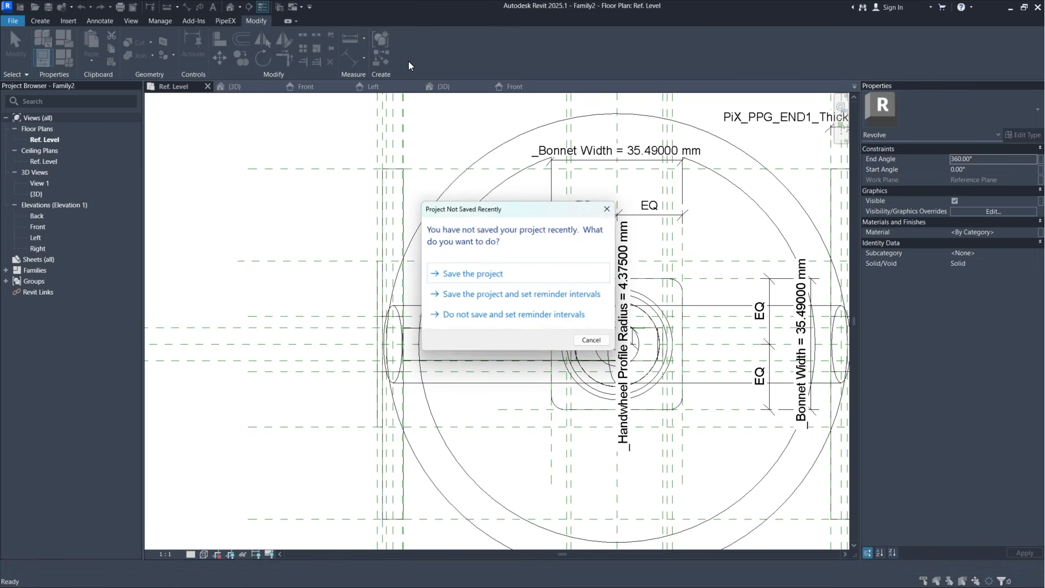
{"action": "left_click", "coordinate": [592, 342]}
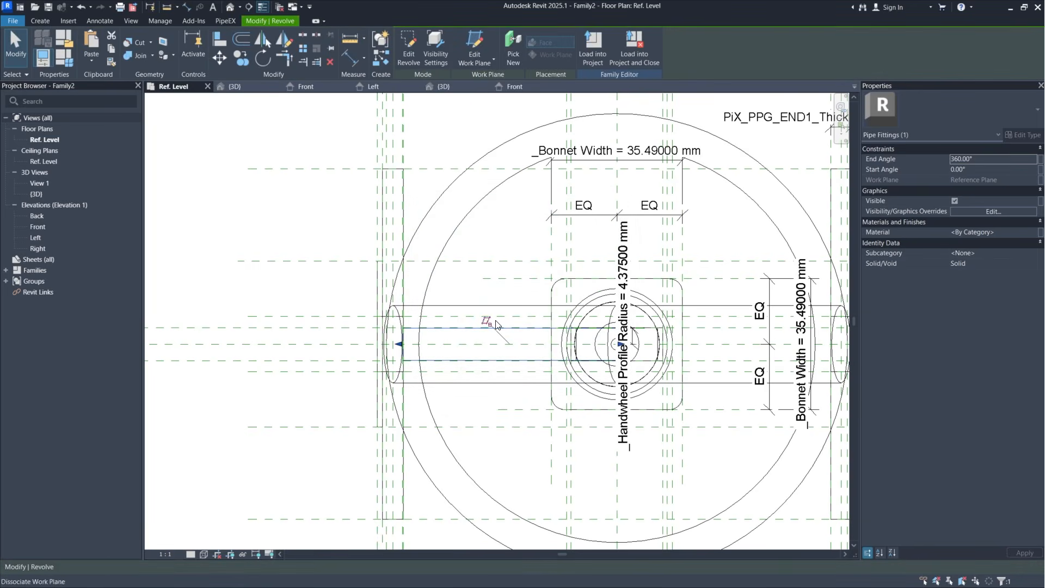
{"action": "left_click", "coordinate": [483, 291]}
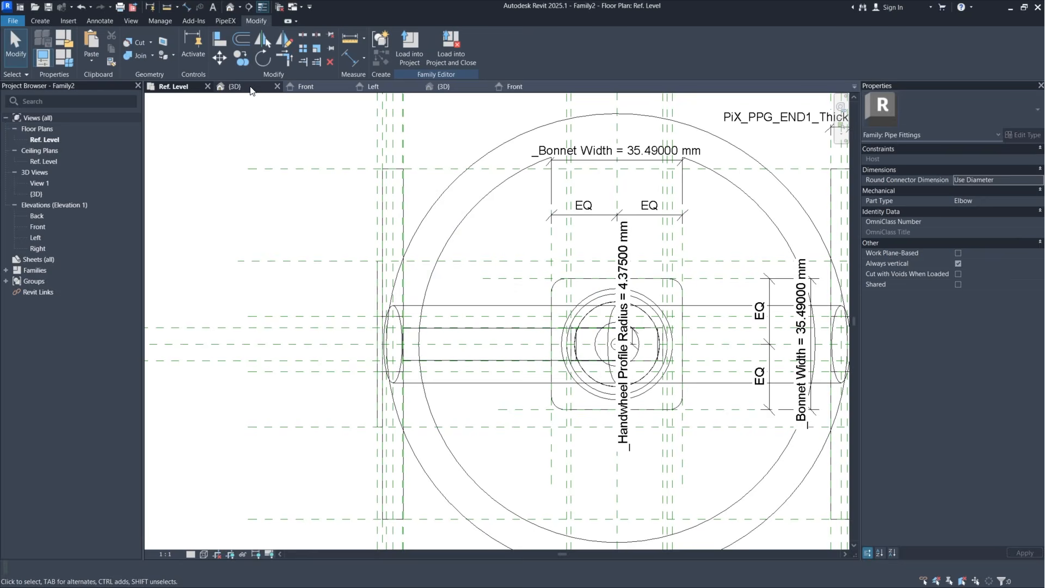
{"action": "left_click", "coordinate": [234, 86]}
{"action": "middle_click_drag", "start_coordinate": [513, 228], "coordinate": [521, 297]}
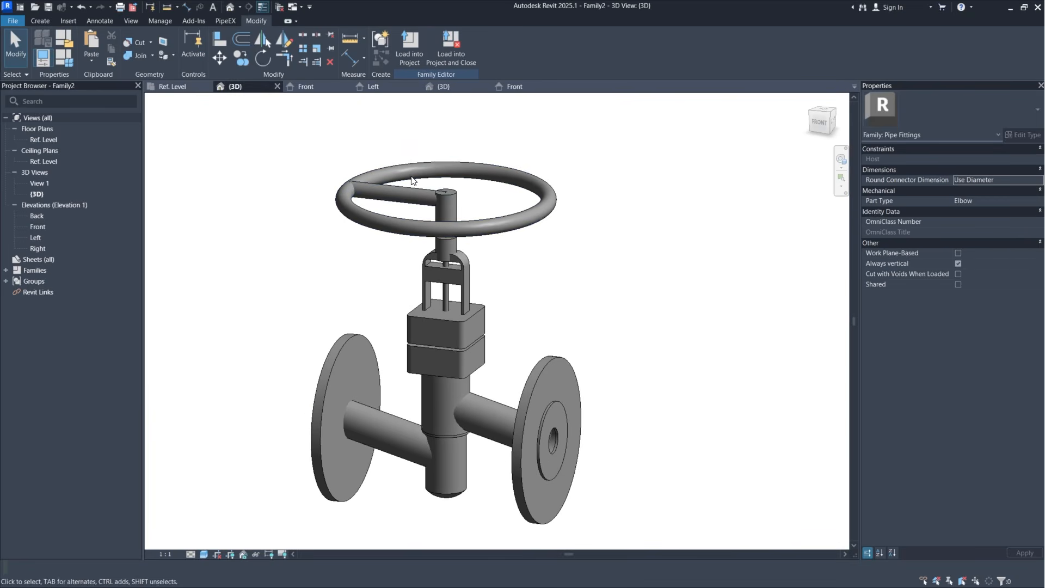
{"action": "scroll", "coordinate": [393, 171], "scroll_direction": "up", "scroll_amount": 3}
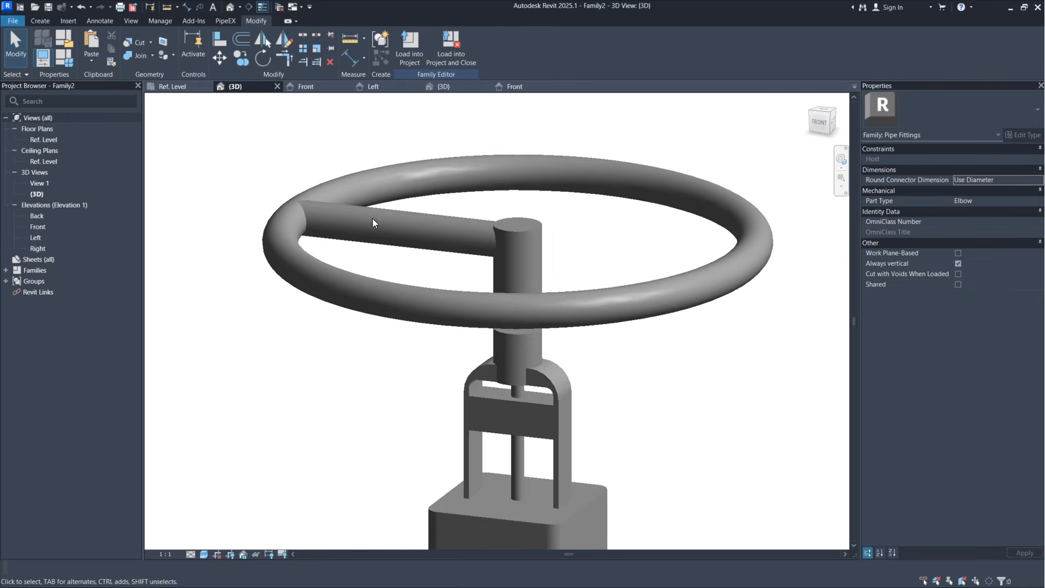
Step: In the Ref. Level plan, draw a reference plane from the handwheel centre toward the rim, about 12° clockwise from the vertical centre plane
{"action": "left_click", "coordinate": [172, 86]}
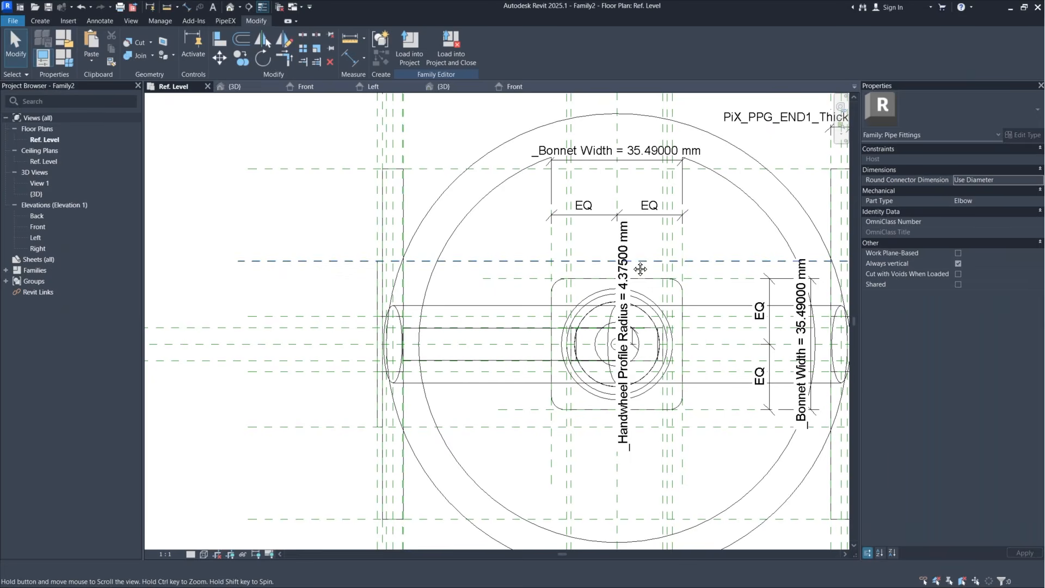
{"action": "middle_click_drag", "start_coordinate": [640, 269], "coordinate": [565, 274]}
{"action": "middle_click_drag", "start_coordinate": [631, 238], "coordinate": [616, 233]}
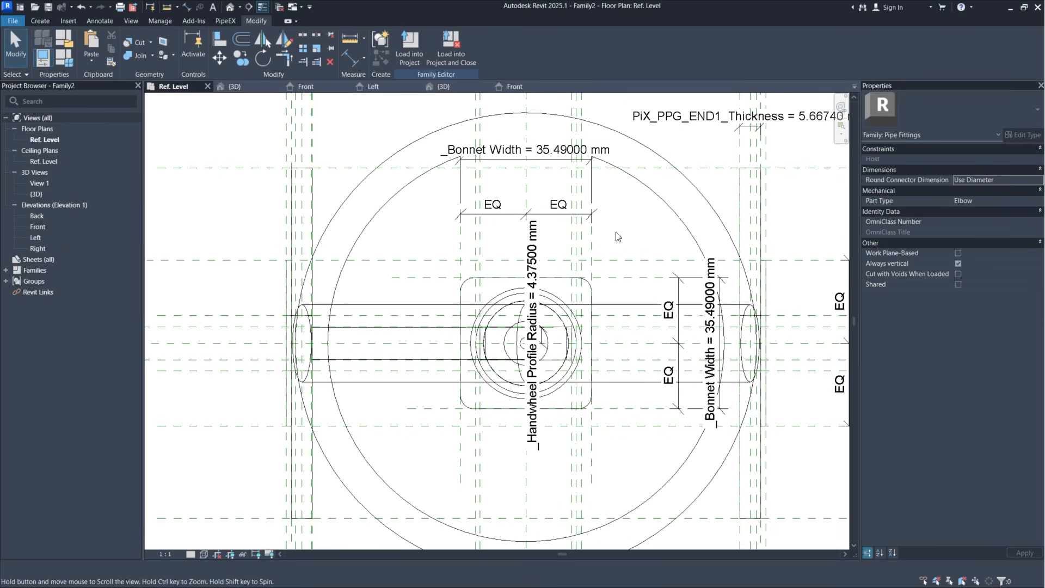
{"action": "left_click", "coordinate": [42, 20]}
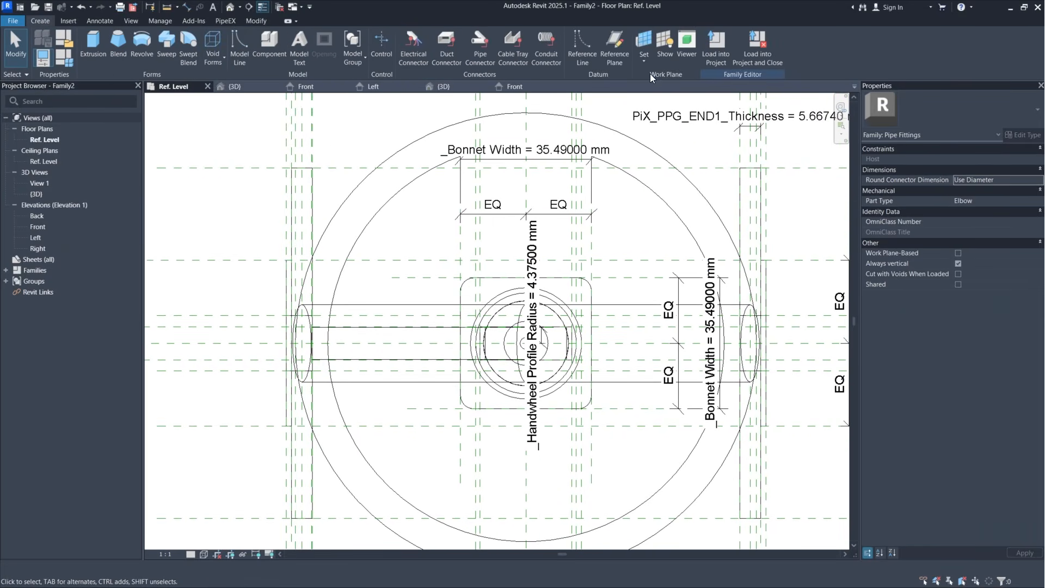
{"action": "left_click", "coordinate": [619, 45]}
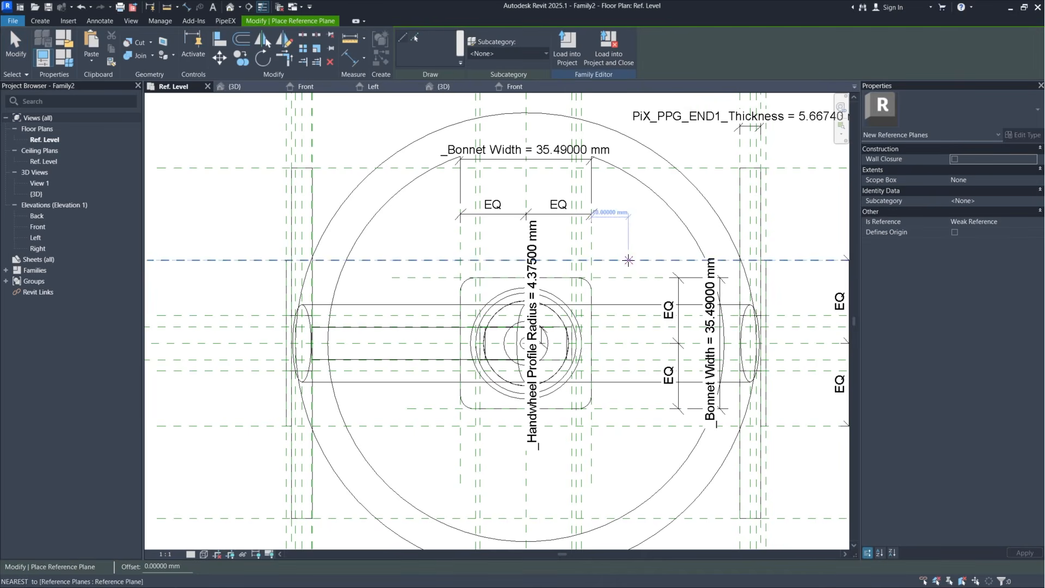
{"action": "scroll", "coordinate": [629, 258], "scroll_direction": "up", "scroll_amount": 2}
{"action": "scroll", "coordinate": [472, 386], "scroll_direction": "up", "scroll_amount": 4}
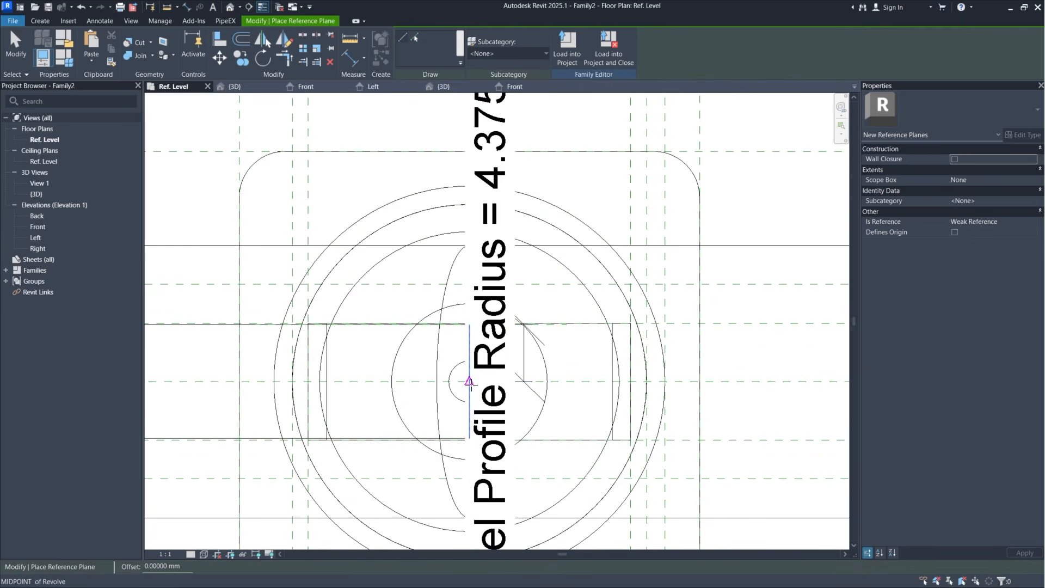
{"action": "left_click", "coordinate": [471, 383]}
{"action": "scroll", "coordinate": [473, 405], "scroll_direction": "down", "scroll_amount": 4}
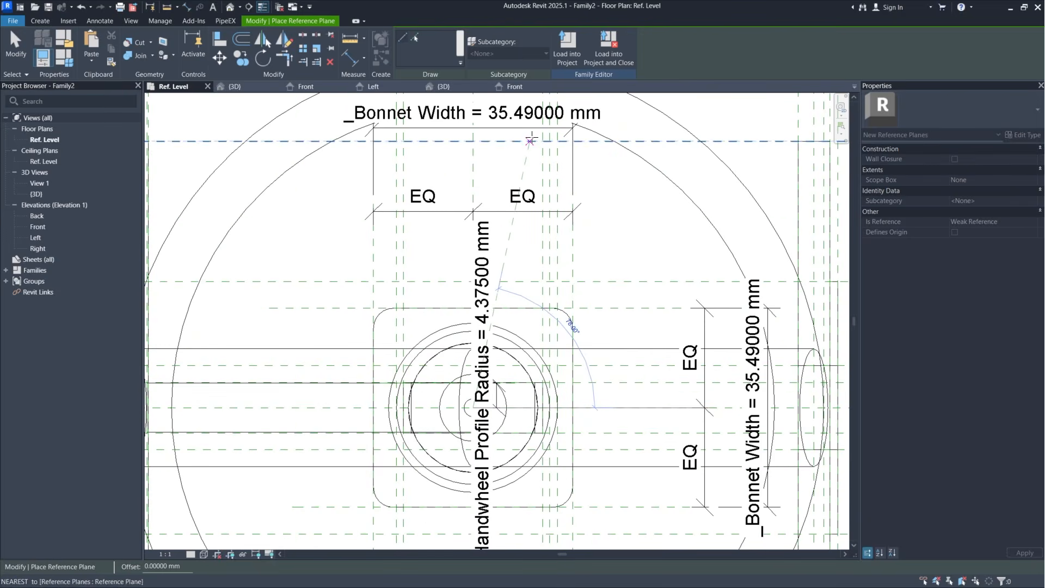
{"action": "left_click", "coordinate": [526, 155]}
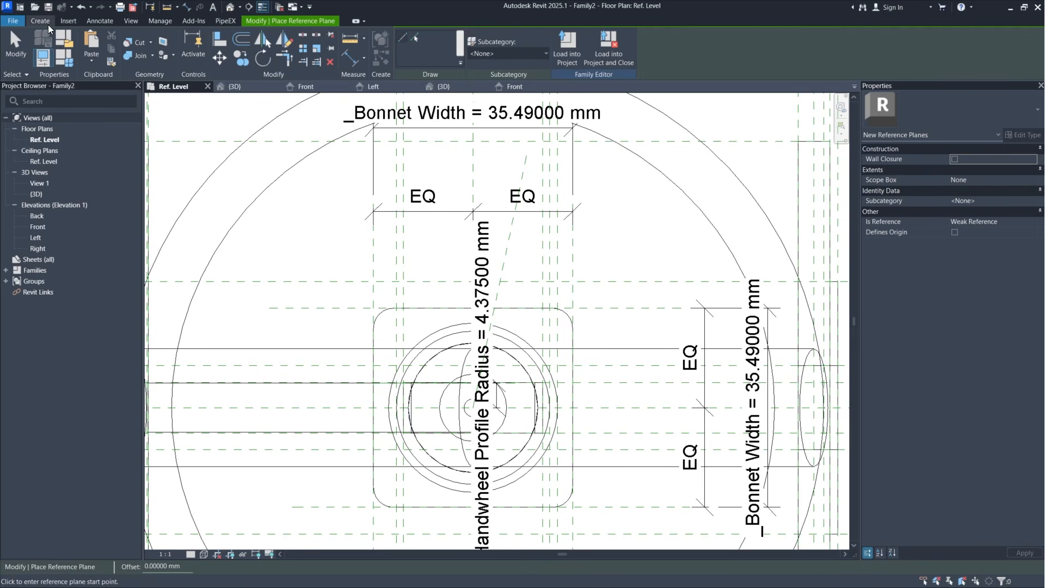
Step: Add an angular dimension between the slanted reference plane and the left/right centre plane
{"action": "left_click", "coordinate": [93, 22]}
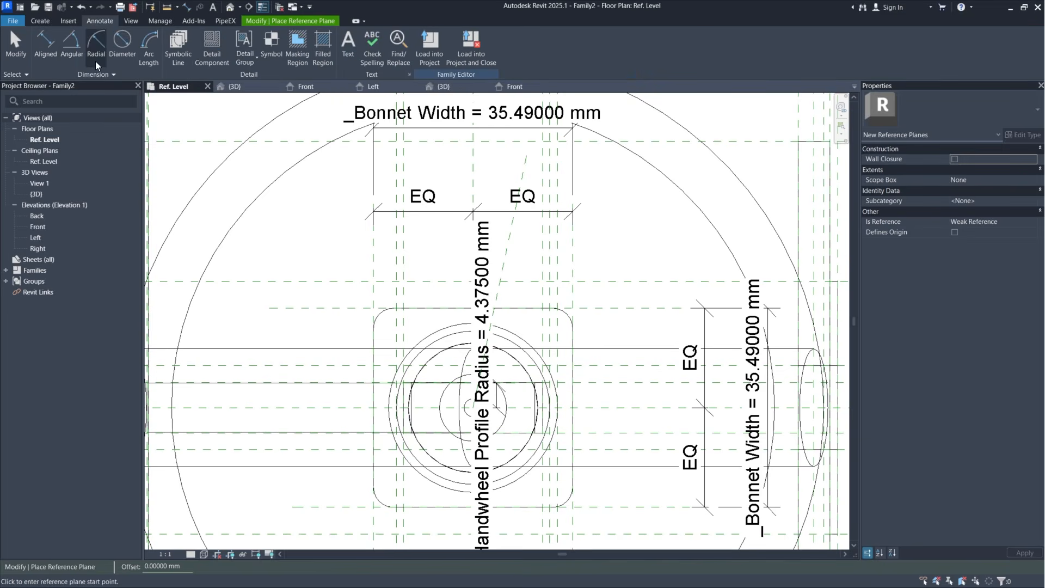
{"action": "left_click", "coordinate": [72, 44]}
{"action": "left_click", "coordinate": [524, 165]}
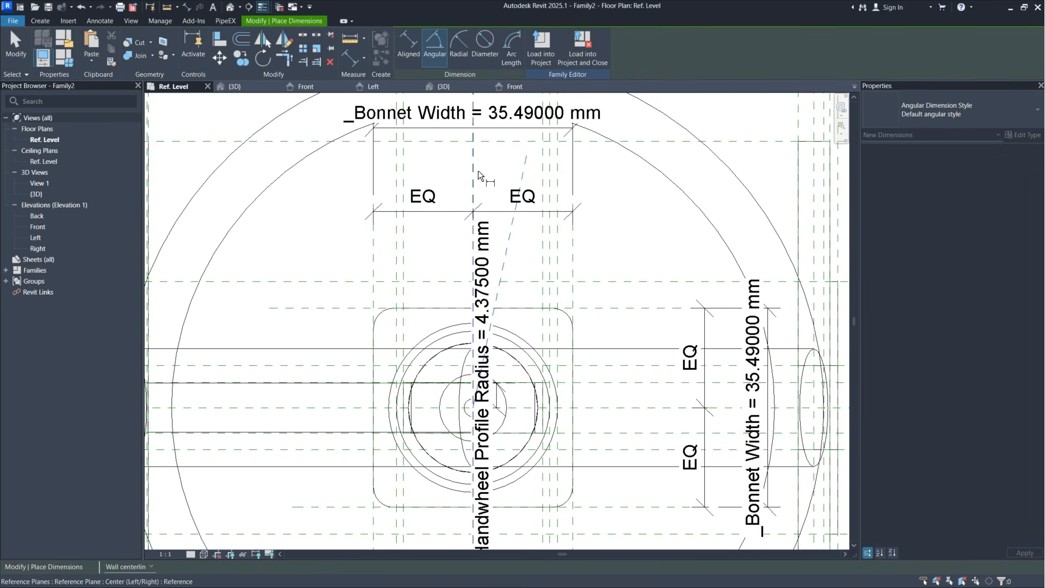
{"action": "left_click", "coordinate": [475, 172]}
{"action": "left_click", "coordinate": [492, 180]}
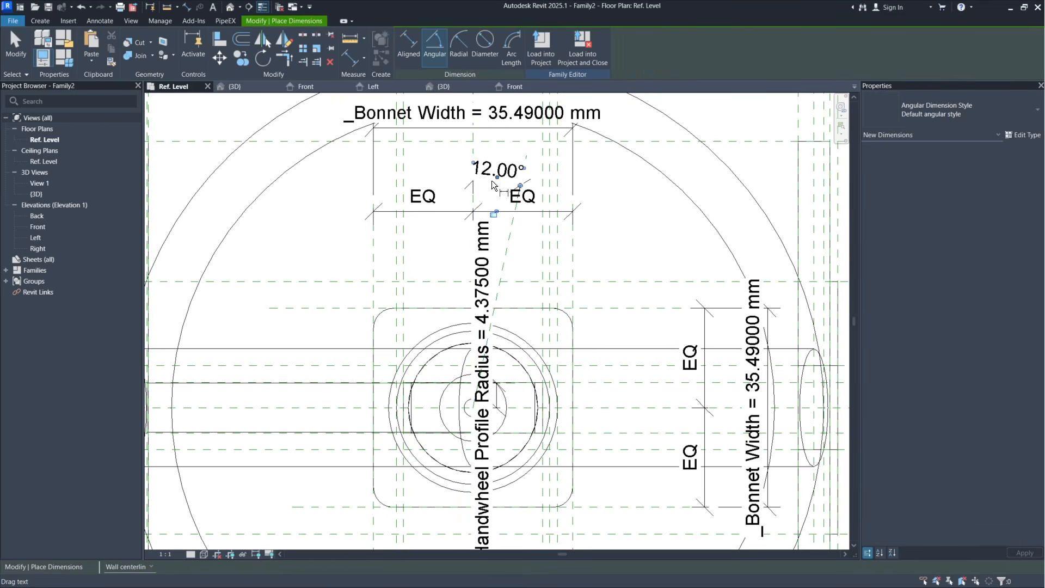
{"action": "scroll", "coordinate": [620, 193], "scroll_direction": "down", "scroll_amount": 2}
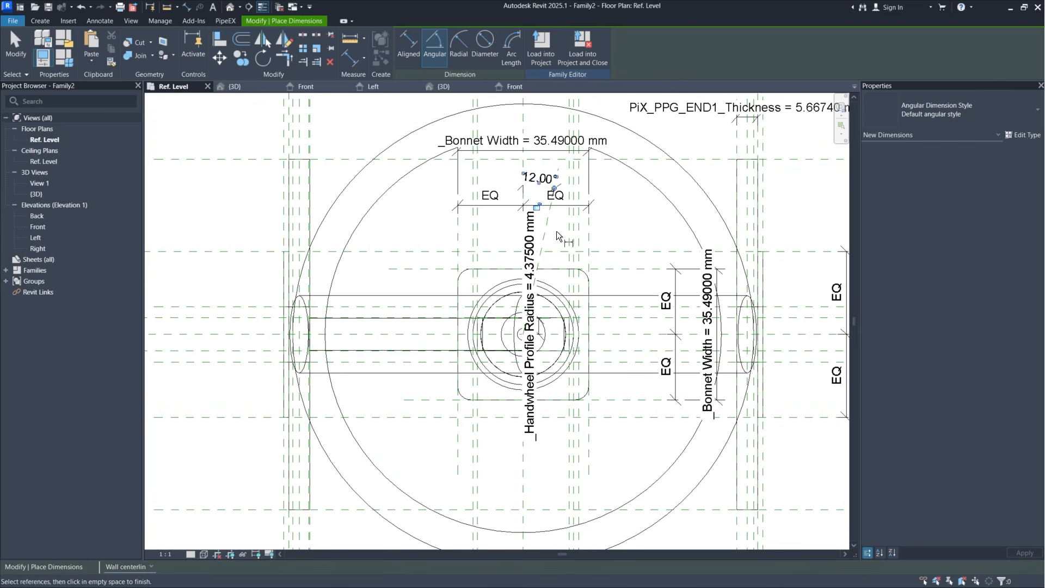
{"action": "key", "text": "Escape"}
{"action": "key", "text": "Escape"}
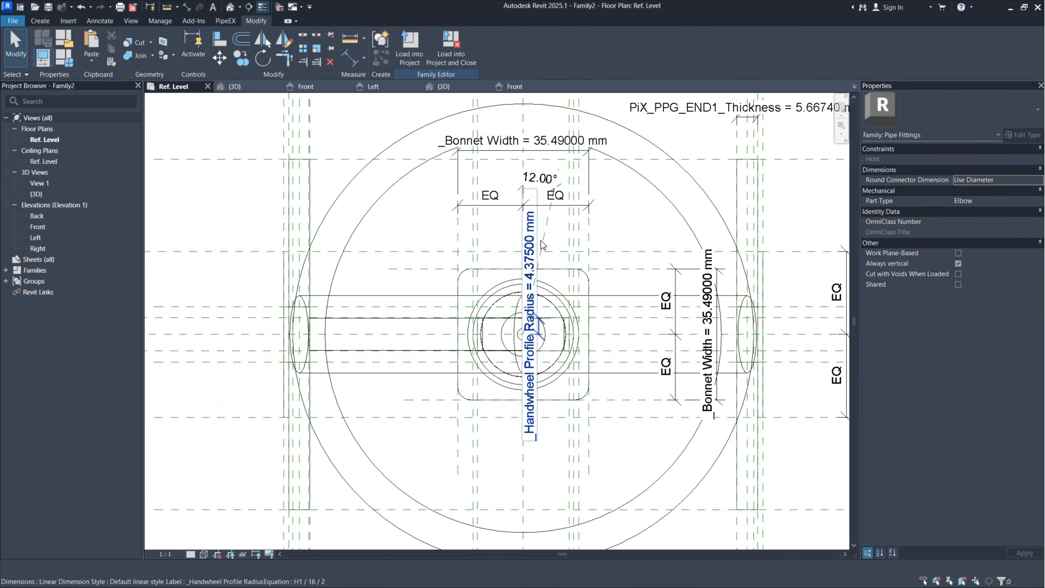
Step: Set the slanted reference plane's angle from the vertical centre plane to 30°
{"action": "left_click", "coordinate": [542, 245]}
{"action": "left_click", "coordinate": [536, 178]}
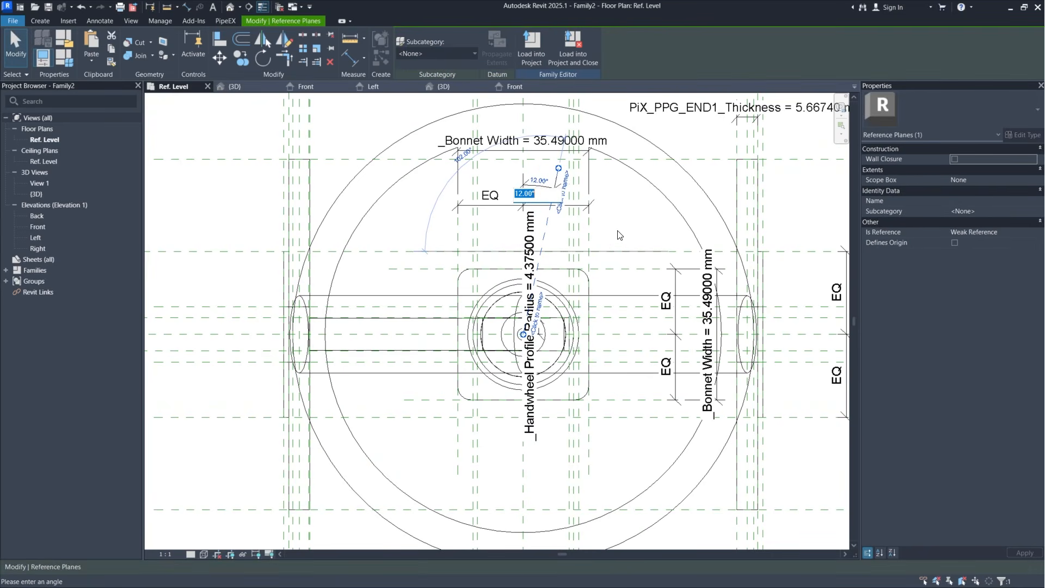
{"action": "type", "text": "30"}
{"action": "key", "text": "Return"}
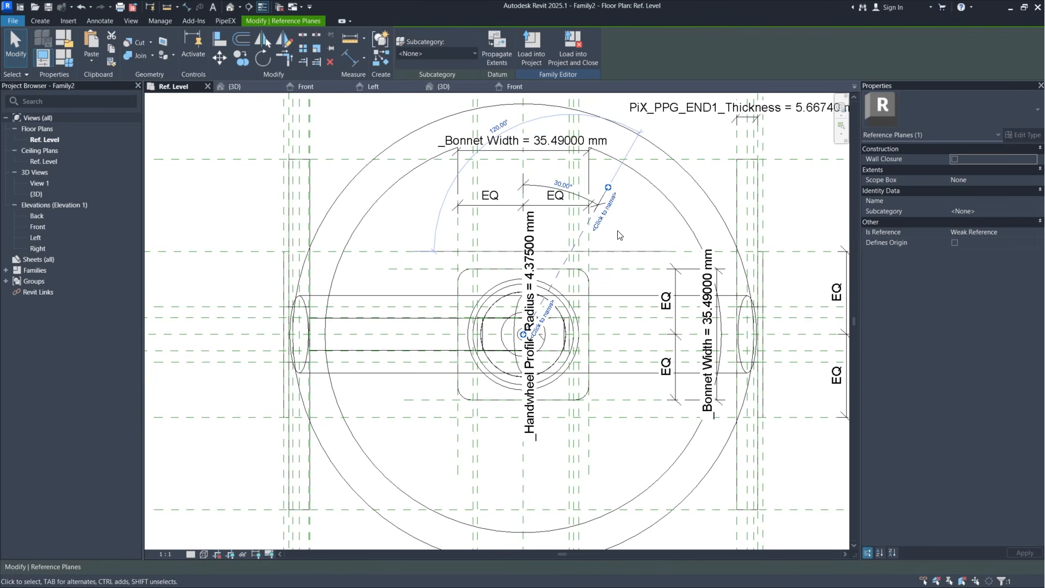
{"action": "key", "text": "Escape"}
Step: Lock the 30° angular dimension and extend the slanted reference plane's outer end just past the handwheel rim
{"action": "middle_click_drag", "start_coordinate": [626, 217], "coordinate": [625, 188]}
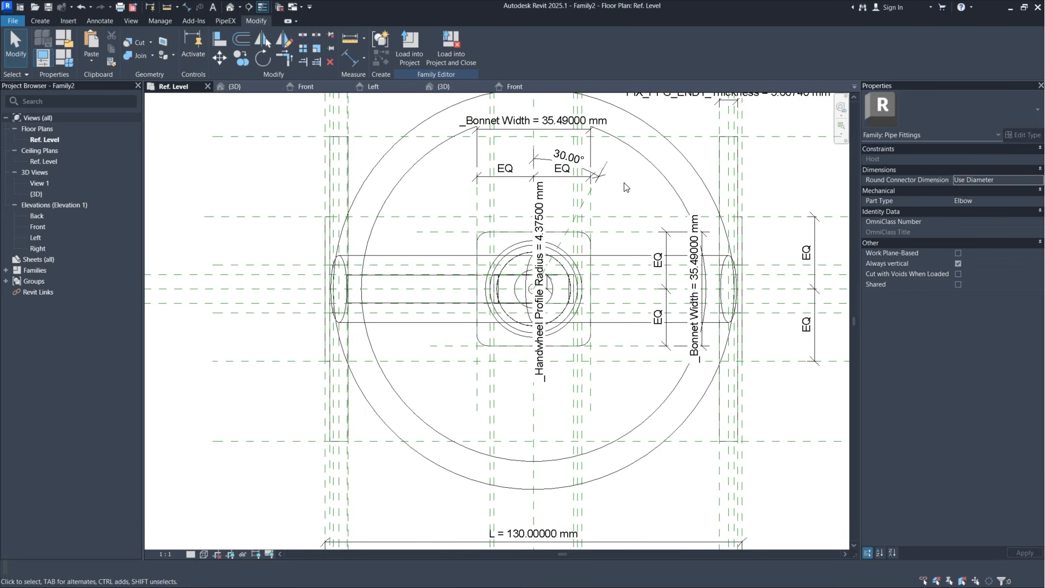
{"action": "left_click", "coordinate": [574, 167]}
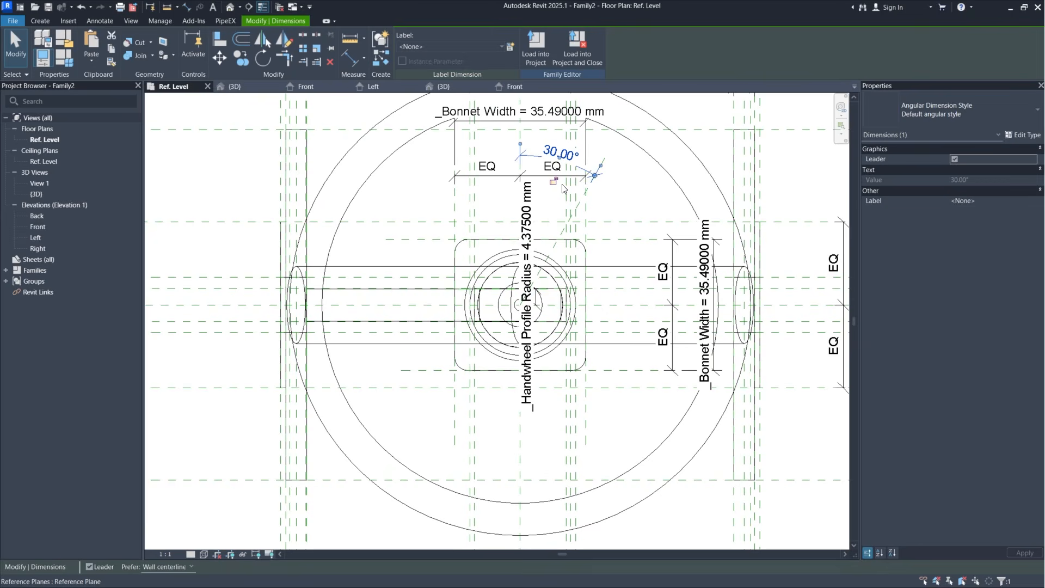
{"action": "left_click", "coordinate": [636, 192]}
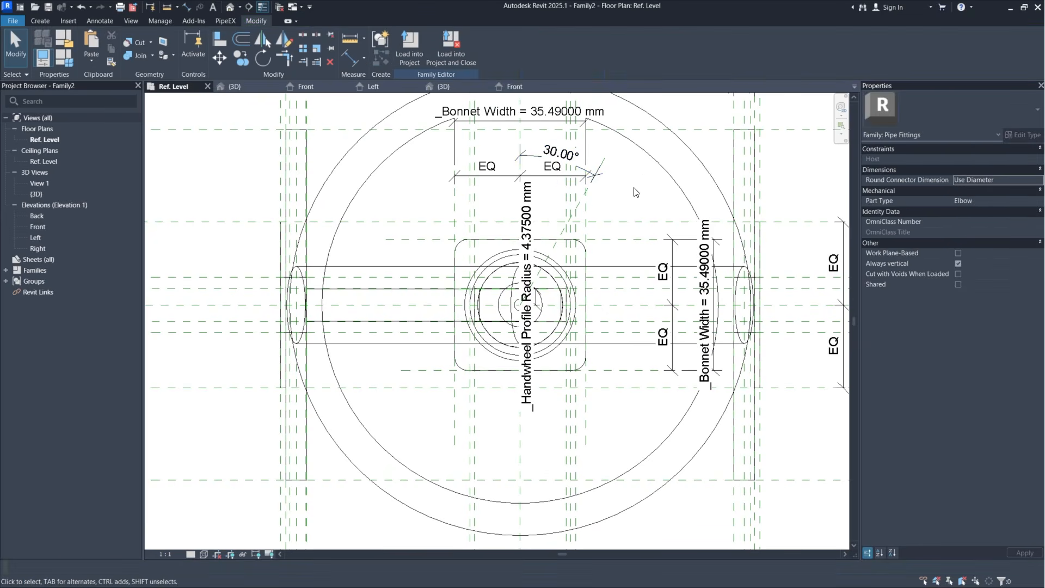
{"action": "middle_click_drag", "start_coordinate": [636, 192], "coordinate": [619, 229]}
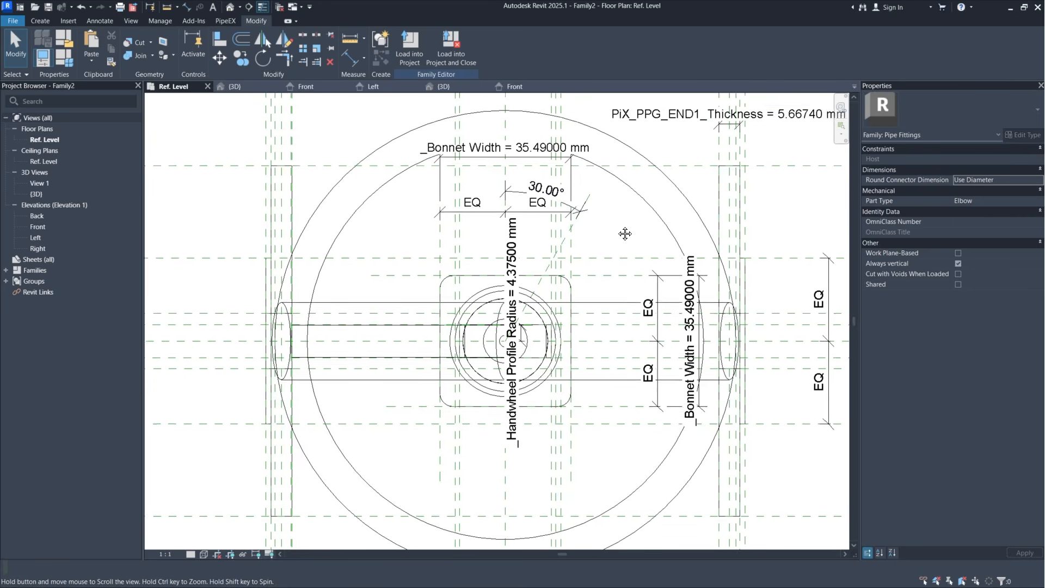
{"action": "left_click", "coordinate": [594, 202]}
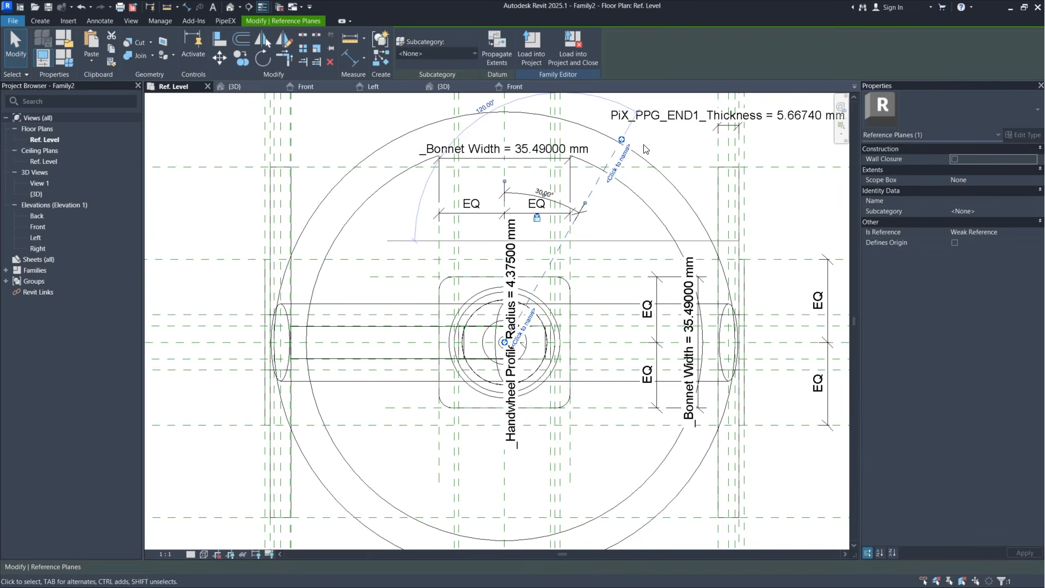
{"action": "left_click", "coordinate": [646, 149]}
Step: Draw a second reference plane parallel to the 30° plane, slightly offset on its upper-left side, from the hub area to the rim
{"action": "middle_click_drag", "start_coordinate": [604, 206], "coordinate": [596, 245]}
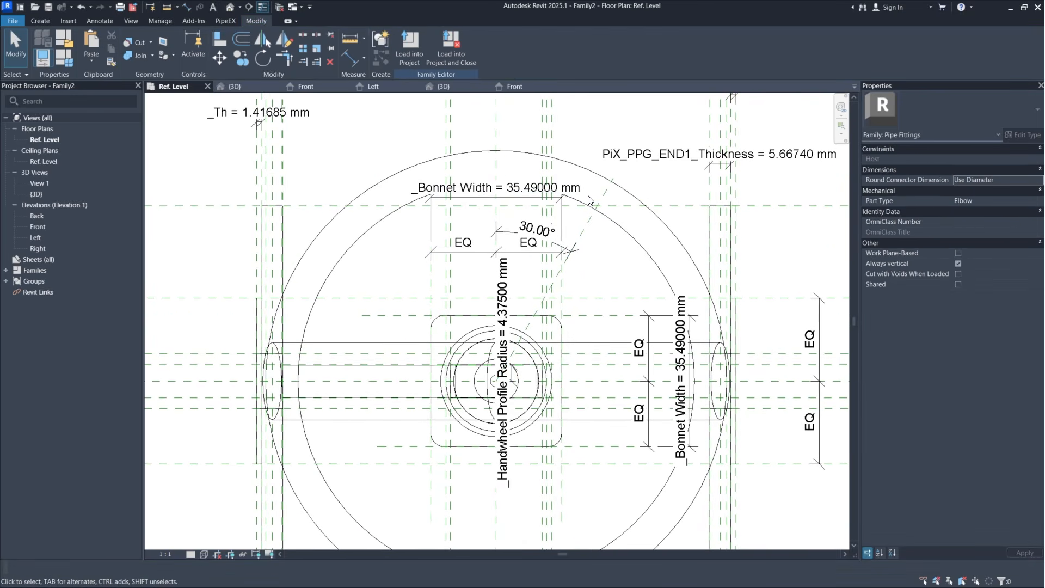
{"action": "scroll", "coordinate": [587, 200], "scroll_direction": "up", "scroll_amount": 1}
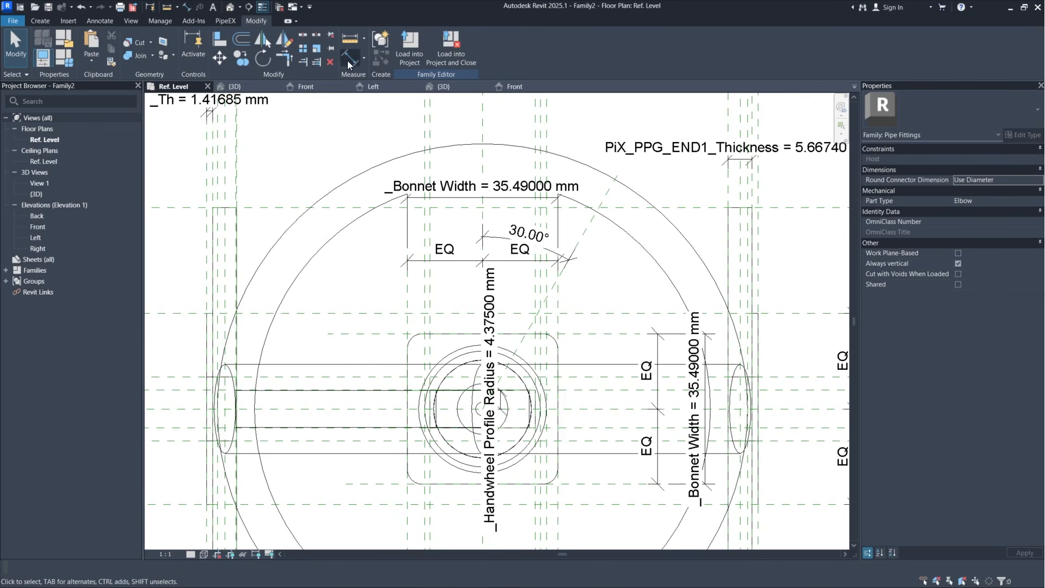
{"action": "left_click", "coordinate": [43, 22]}
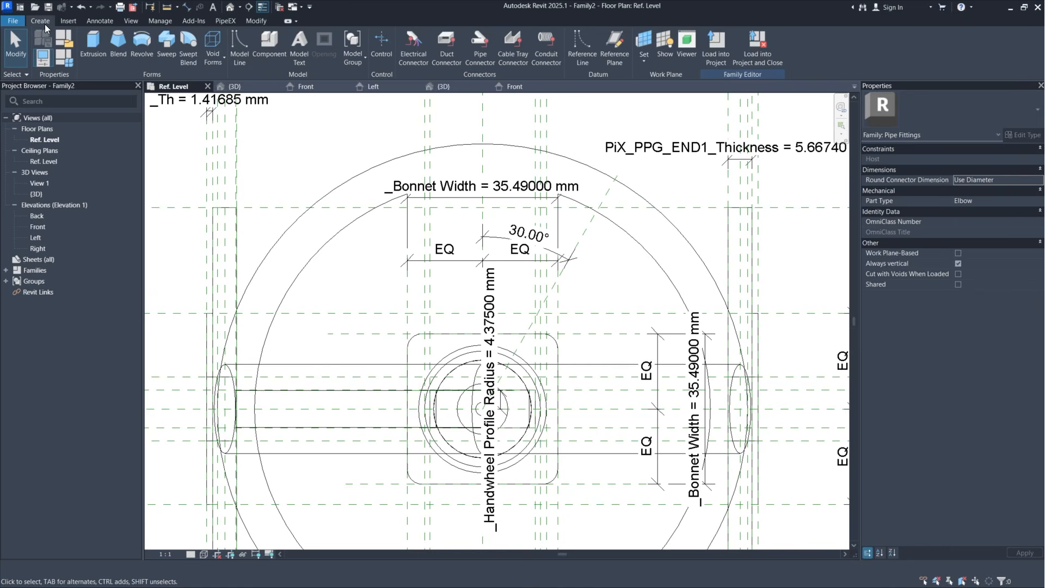
{"action": "left_click", "coordinate": [614, 55]}
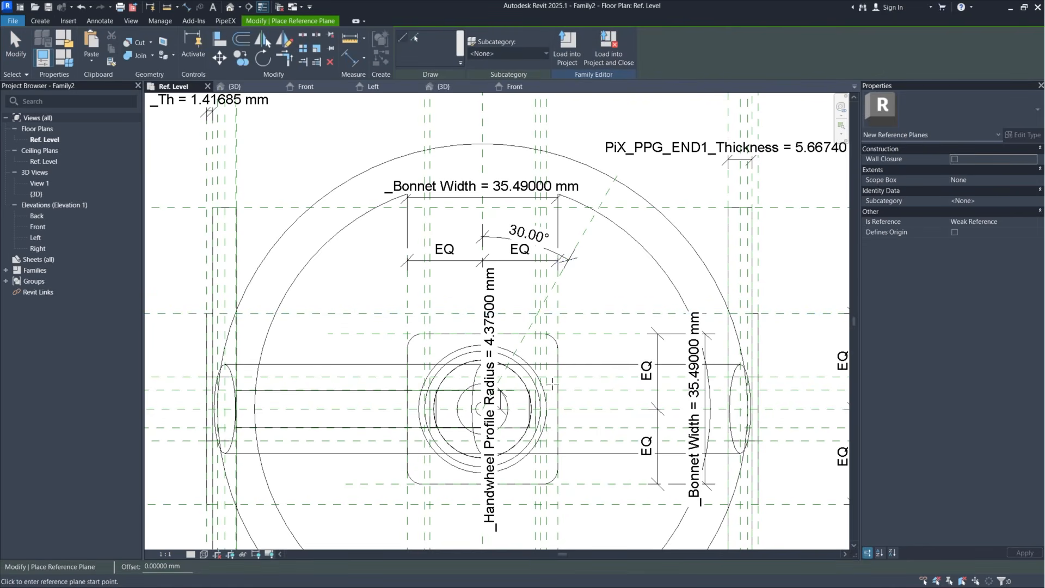
{"action": "scroll", "coordinate": [489, 404], "scroll_direction": "up", "scroll_amount": 3}
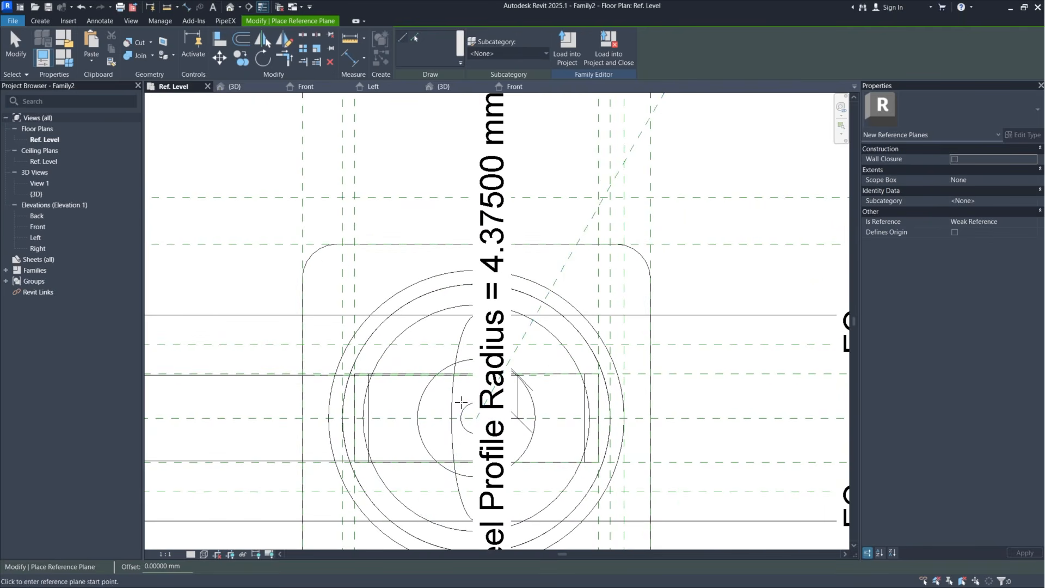
{"action": "middle_click_drag", "start_coordinate": [583, 159], "coordinate": [479, 401]}
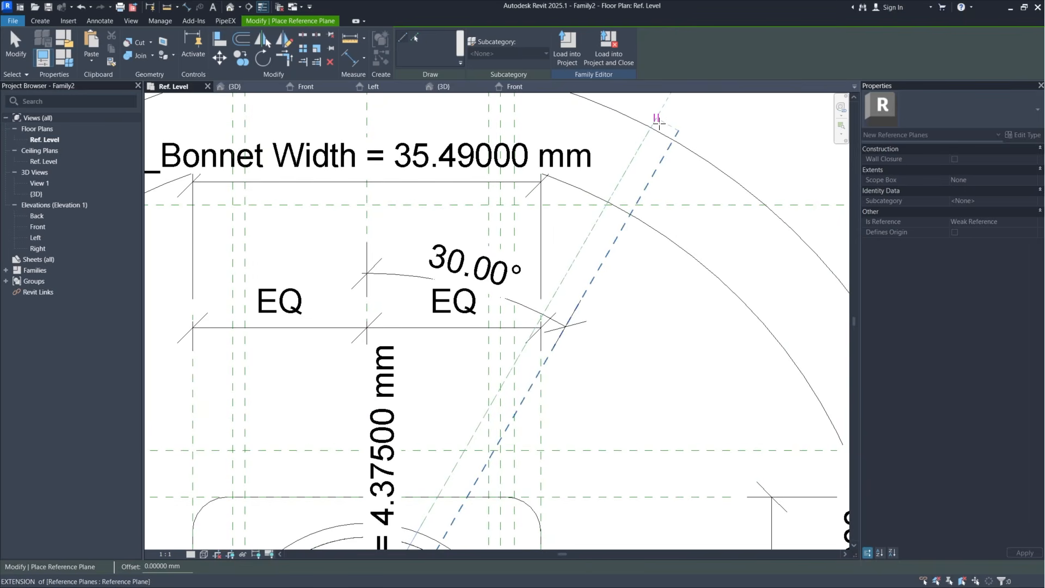
{"action": "left_click", "coordinate": [658, 137]}
Step: Draw a short reference plane perpendicular to the 30° plane across both slanted planes inside the handwheel rim
{"action": "scroll", "coordinate": [649, 193], "scroll_direction": "down", "scroll_amount": 2}
{"action": "left_click", "coordinate": [627, 161]}
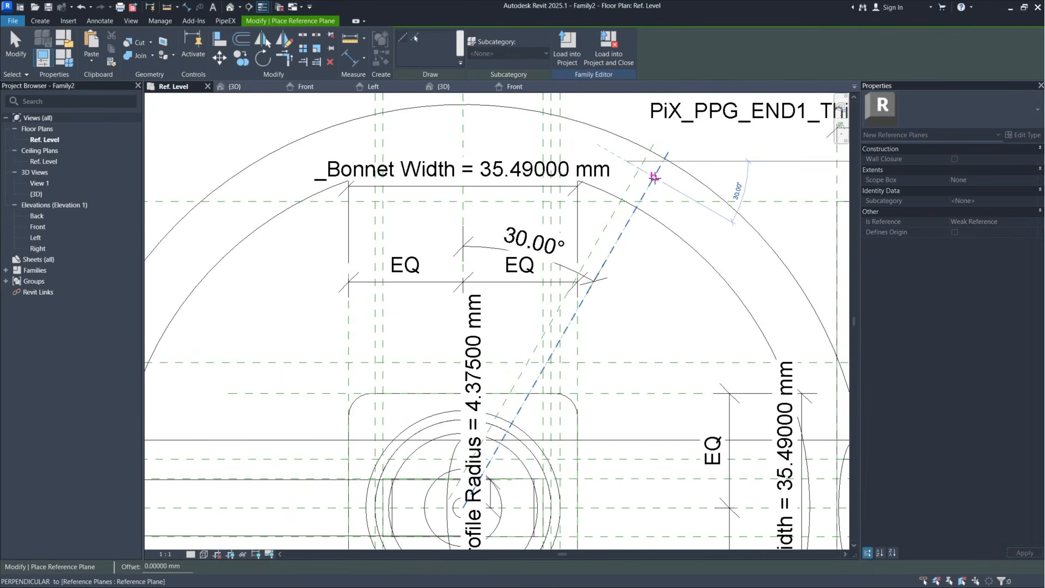
{"action": "left_click", "coordinate": [654, 177]}
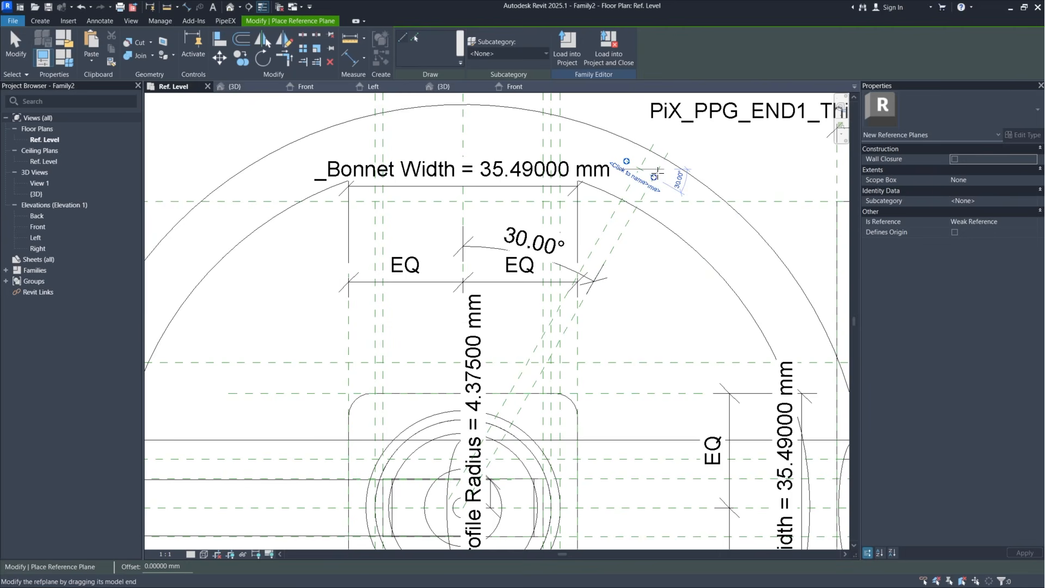
{"action": "key", "text": "Escape"}
{"action": "key", "text": "Escape"}
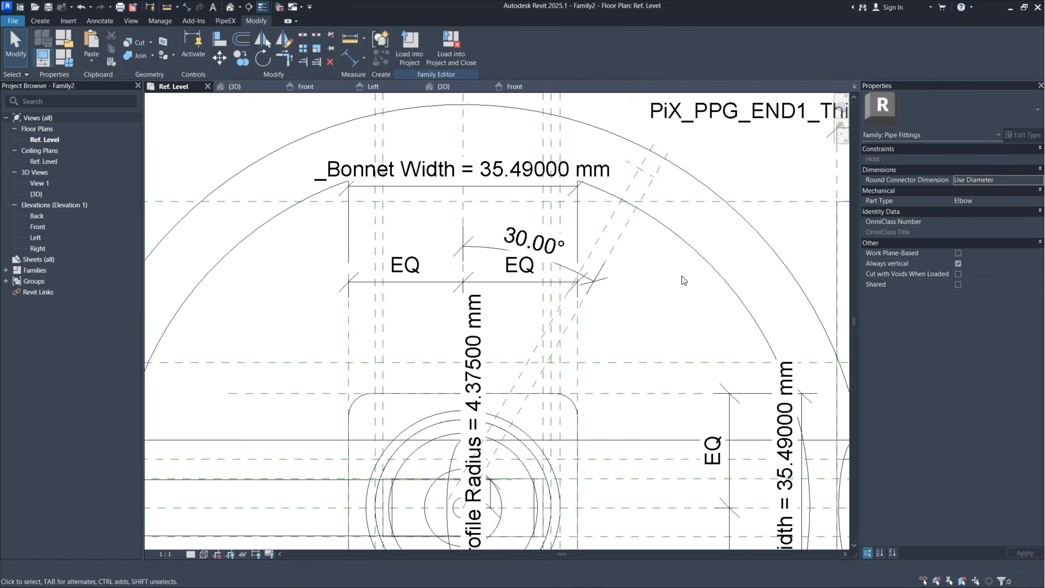
Step: Draw a short reference plane perpendicular to the 30° plane, from its hub-centre end to the inner endpoint of the parallel offset plane
{"action": "left_click", "coordinate": [40, 21]}
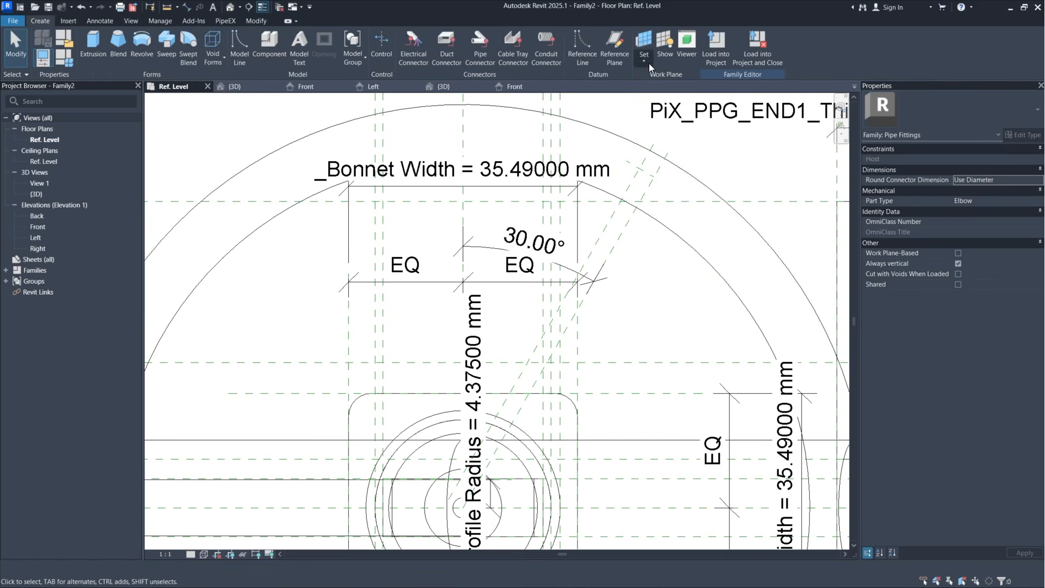
{"action": "left_click", "coordinate": [605, 47]}
{"action": "scroll", "coordinate": [457, 501], "scroll_direction": "up", "scroll_amount": 5}
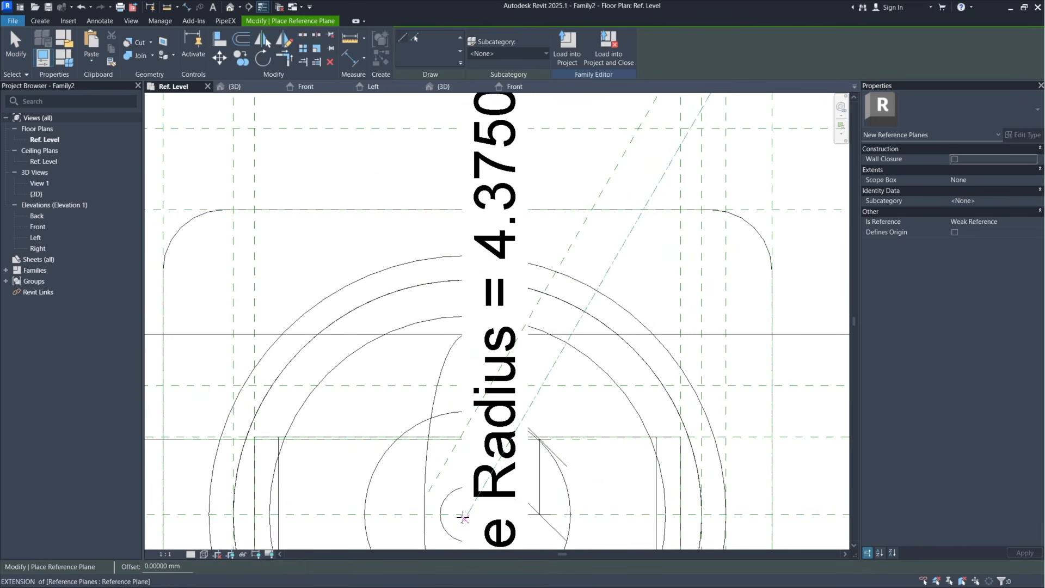
{"action": "left_click", "coordinate": [465, 514]}
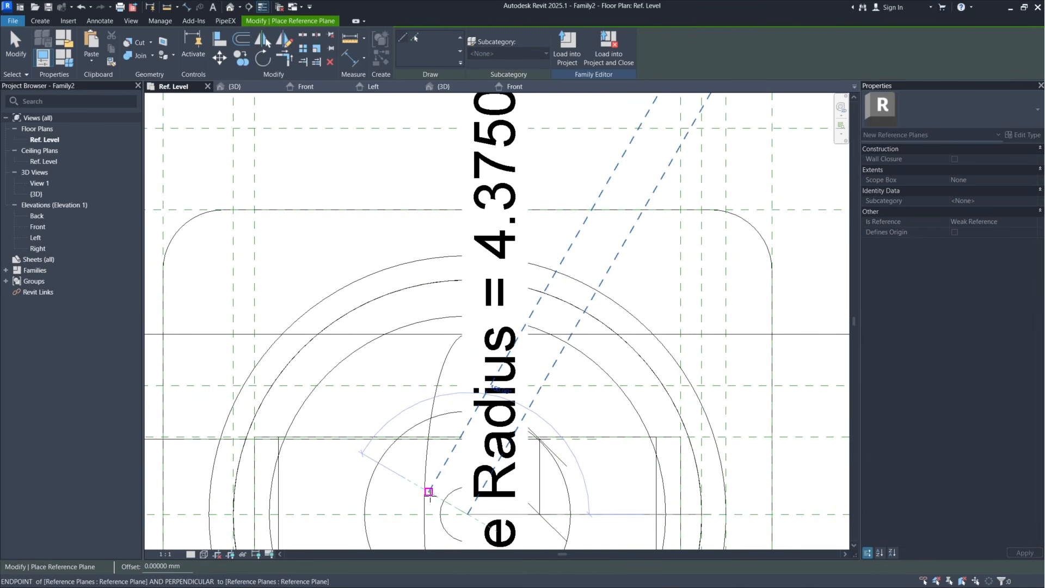
{"action": "left_click", "coordinate": [429, 493]}
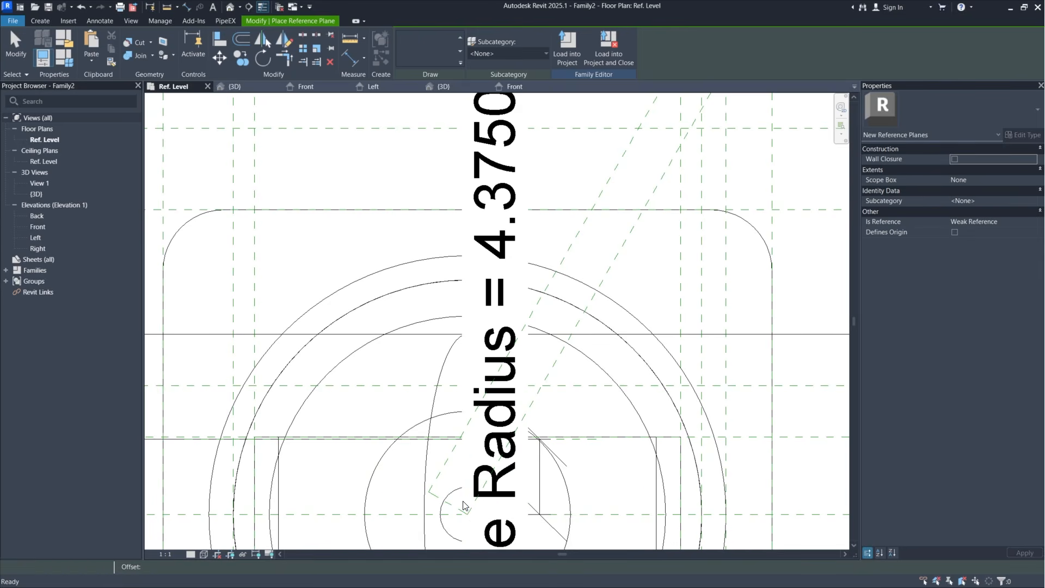
{"action": "scroll", "coordinate": [464, 528], "scroll_direction": "up", "scroll_amount": 2}
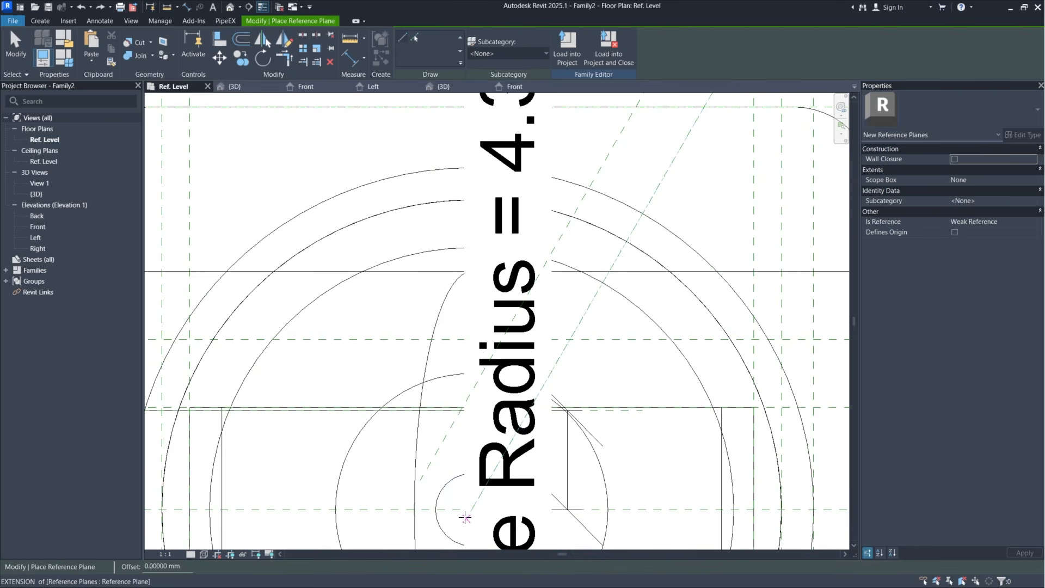
{"action": "left_click", "coordinate": [473, 509]}
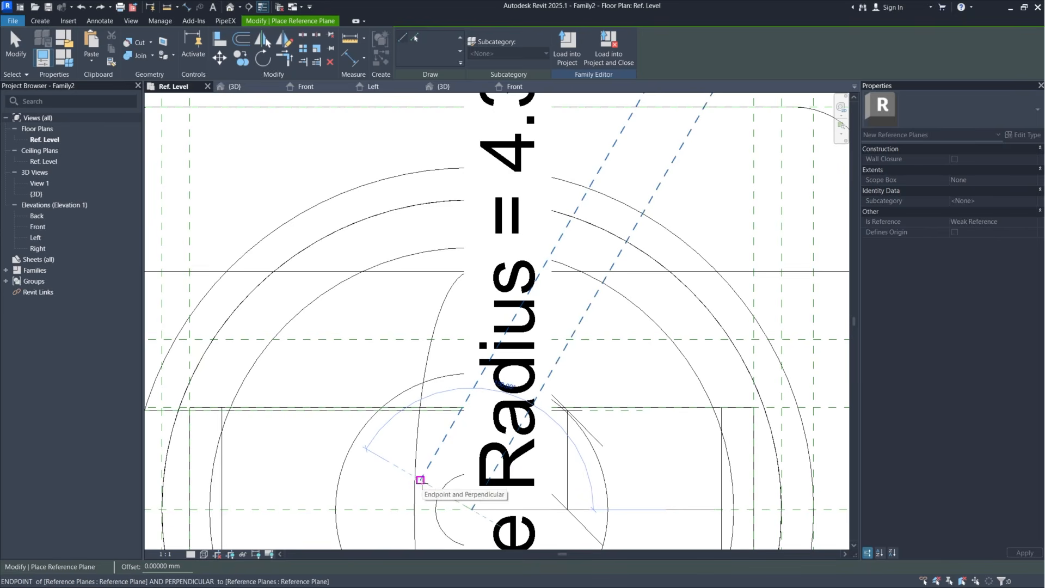
{"action": "scroll", "coordinate": [418, 484], "scroll_direction": "up", "scroll_amount": 4}
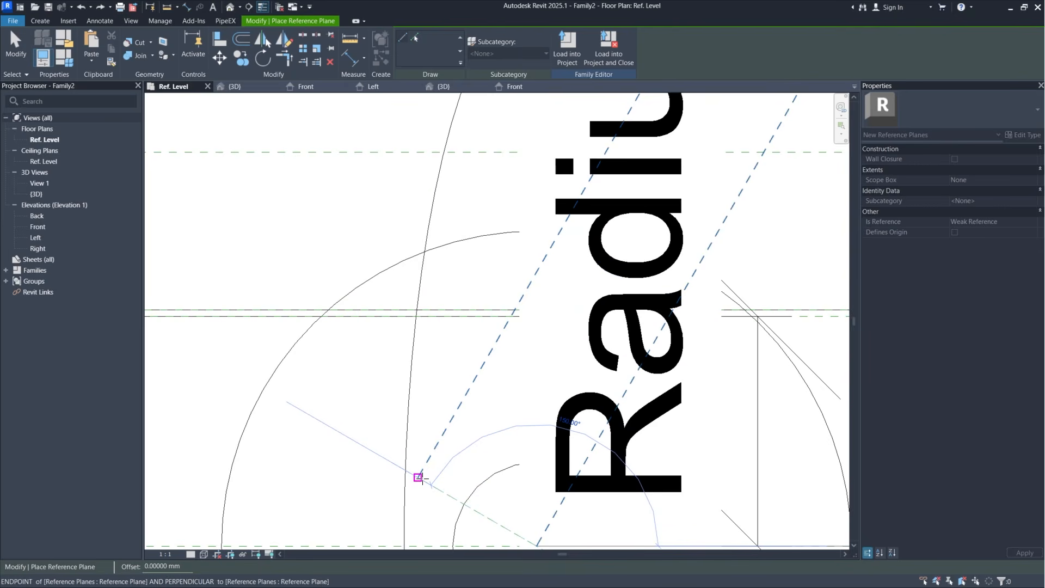
{"action": "left_click", "coordinate": [418, 478]}
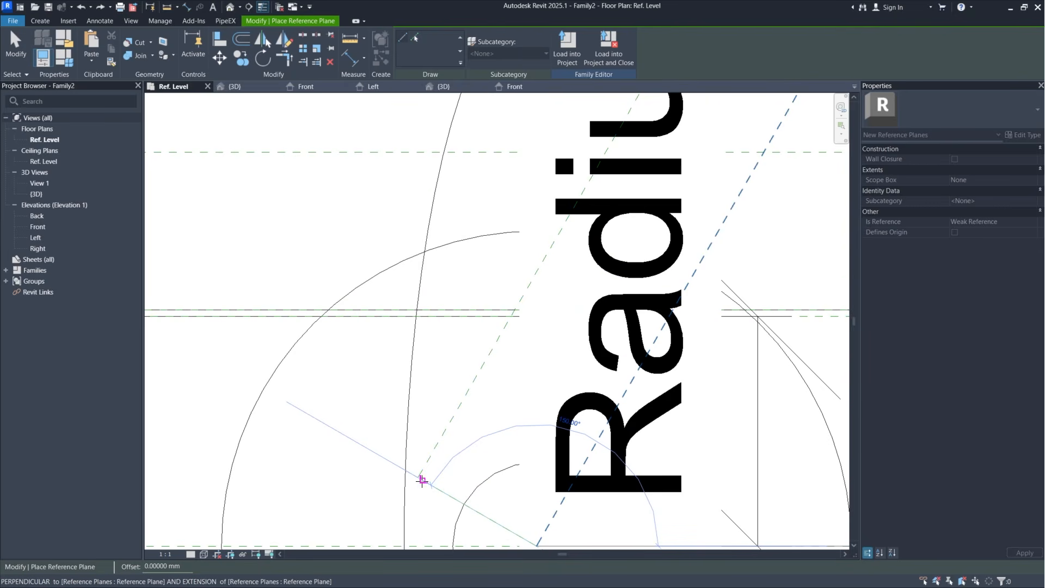
{"action": "left_click", "coordinate": [422, 480]}
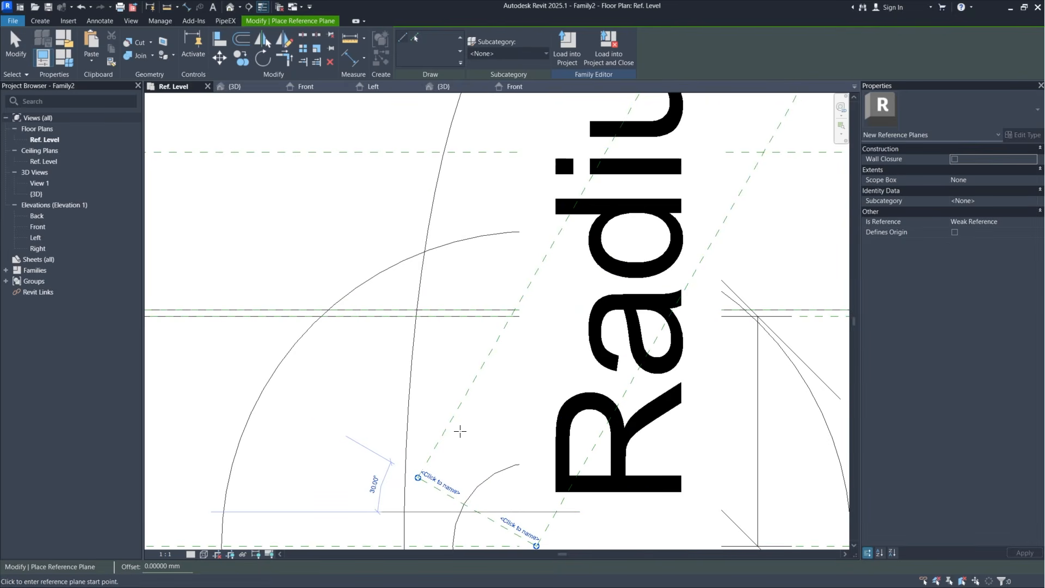
{"action": "key", "text": "Escape"}
Step: Add an angular dimension between the short perpendicular reference plane at the hub centre and the 30° slanted plane
{"action": "scroll", "coordinate": [460, 431], "scroll_direction": "down", "scroll_amount": 2}
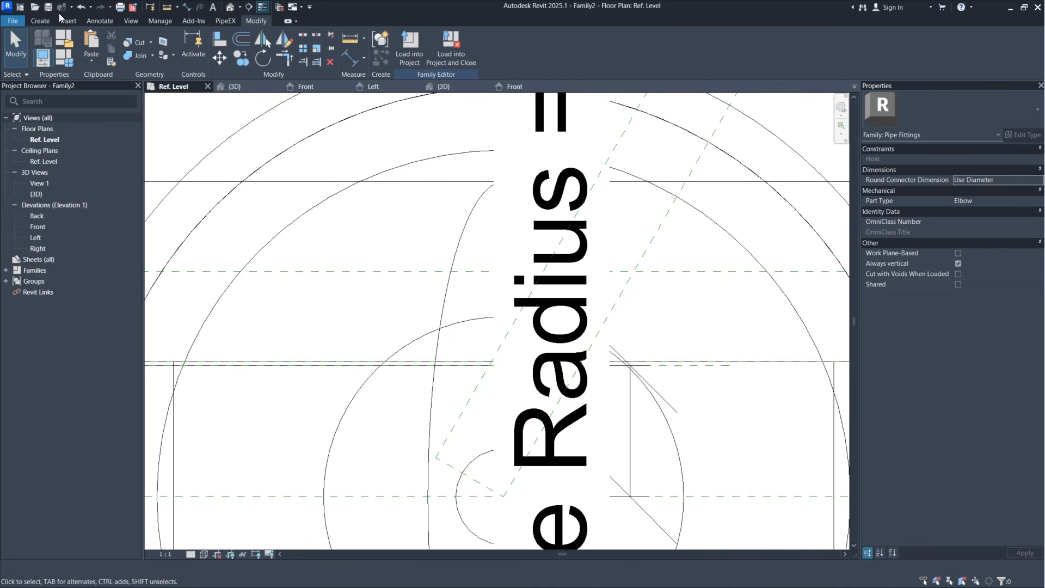
{"action": "left_click", "coordinate": [90, 22]}
{"action": "left_click", "coordinate": [80, 44]}
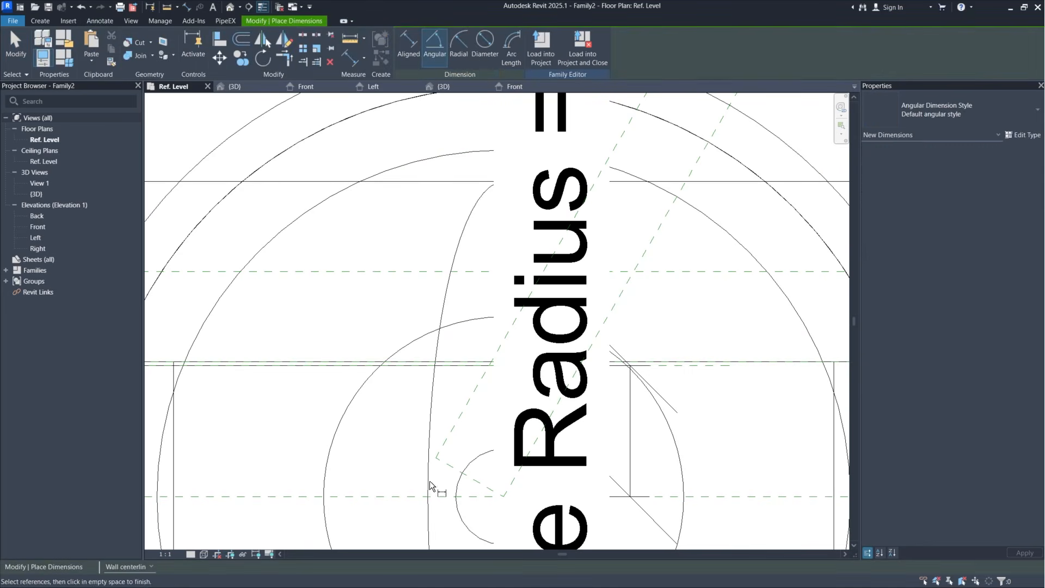
{"action": "left_click", "coordinate": [512, 482]}
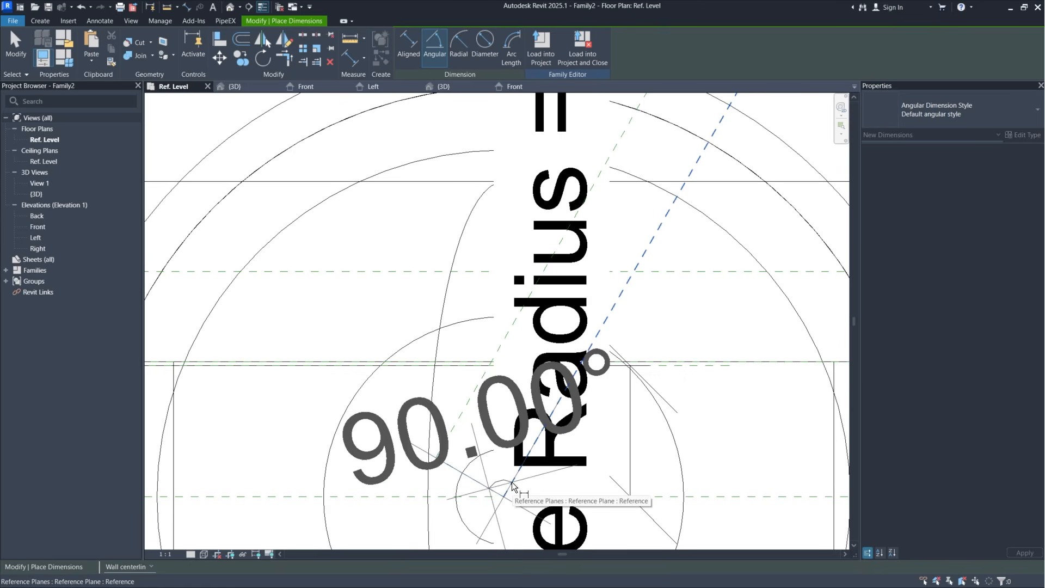
{"action": "left_click", "coordinate": [495, 455]}
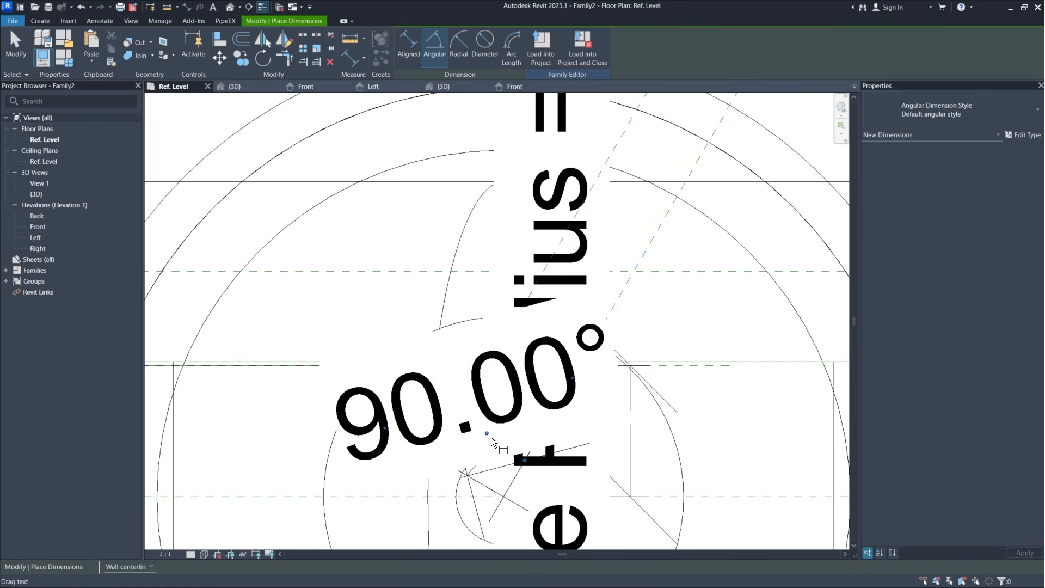
Step: Add an angular dimension between the short perpendicular reference plane near the handwheel rim and the slanted plane it crosses
{"action": "scroll", "coordinate": [493, 452], "scroll_direction": "down", "scroll_amount": 4}
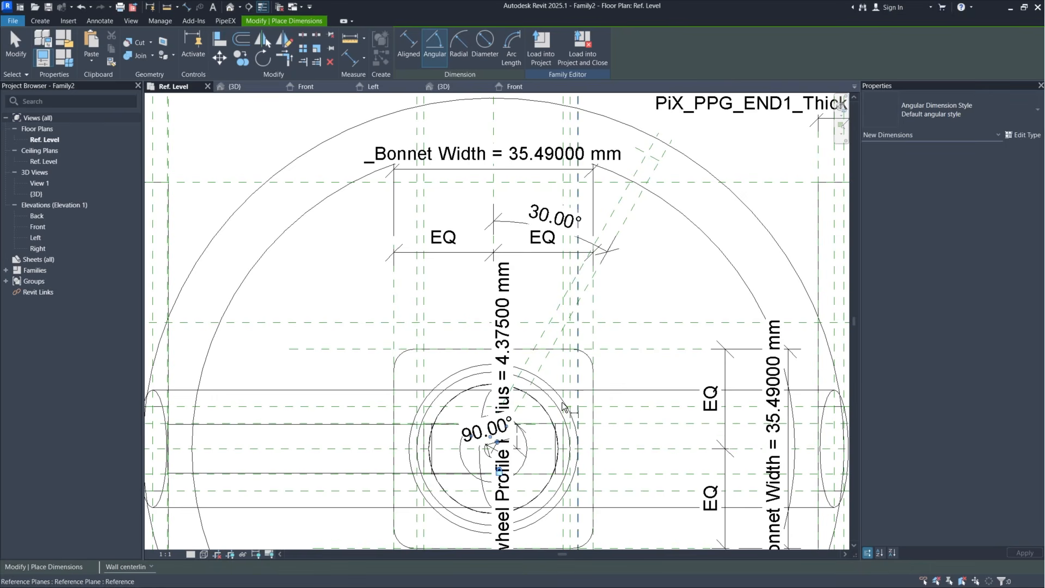
{"action": "scroll", "coordinate": [478, 474], "scroll_direction": "up", "scroll_amount": 4}
{"action": "scroll", "coordinate": [490, 430], "scroll_direction": "down", "scroll_amount": 4}
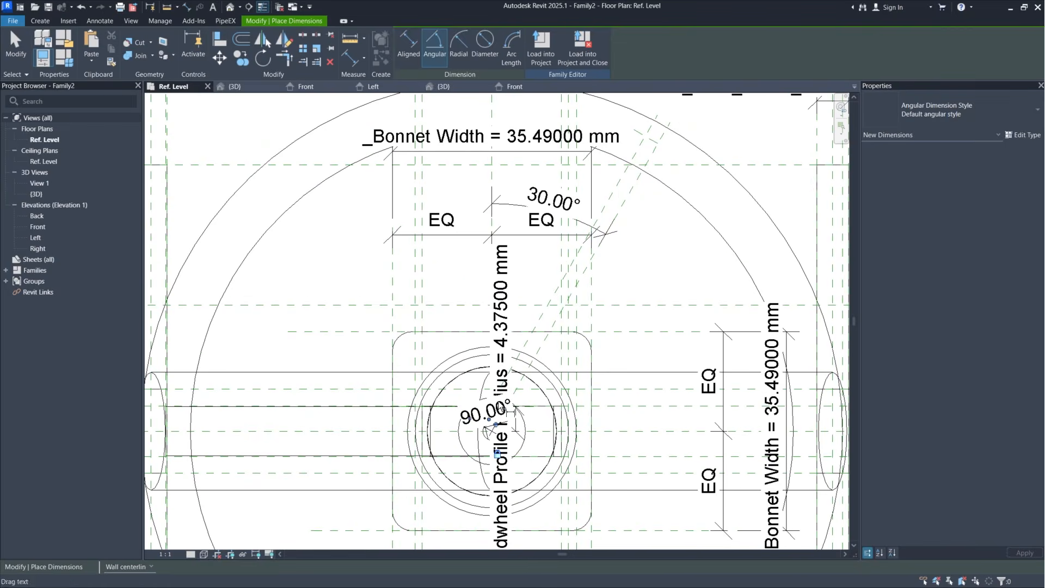
{"action": "scroll", "coordinate": [653, 121], "scroll_direction": "up", "scroll_amount": 6}
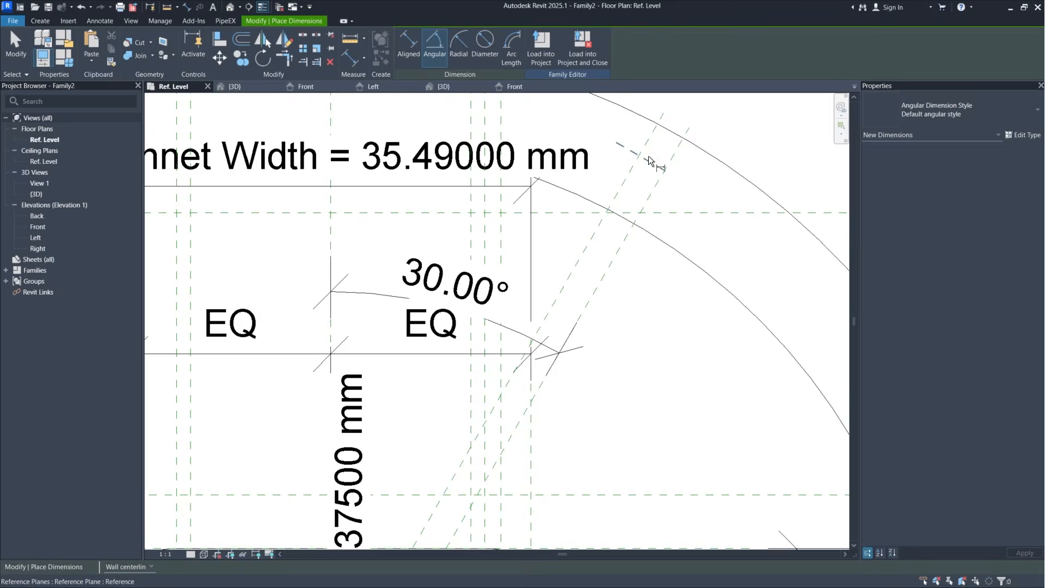
{"action": "left_click", "coordinate": [632, 172]}
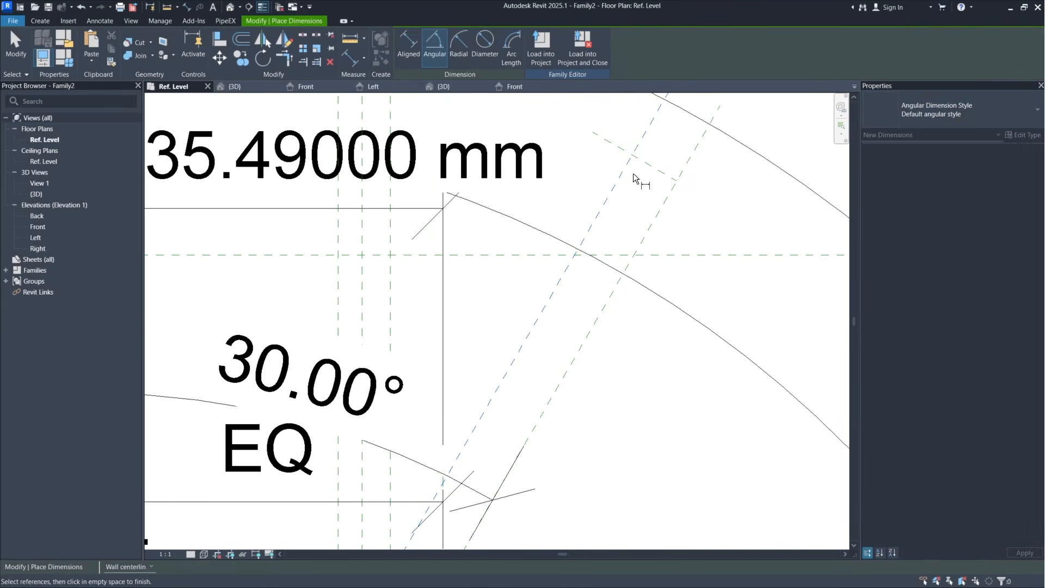
Step: Place a 90° angular dimension between the short outer reference plane and the slanted reference plane beside it
{"action": "left_click", "coordinate": [652, 164]}
{"action": "left_click", "coordinate": [634, 185]}
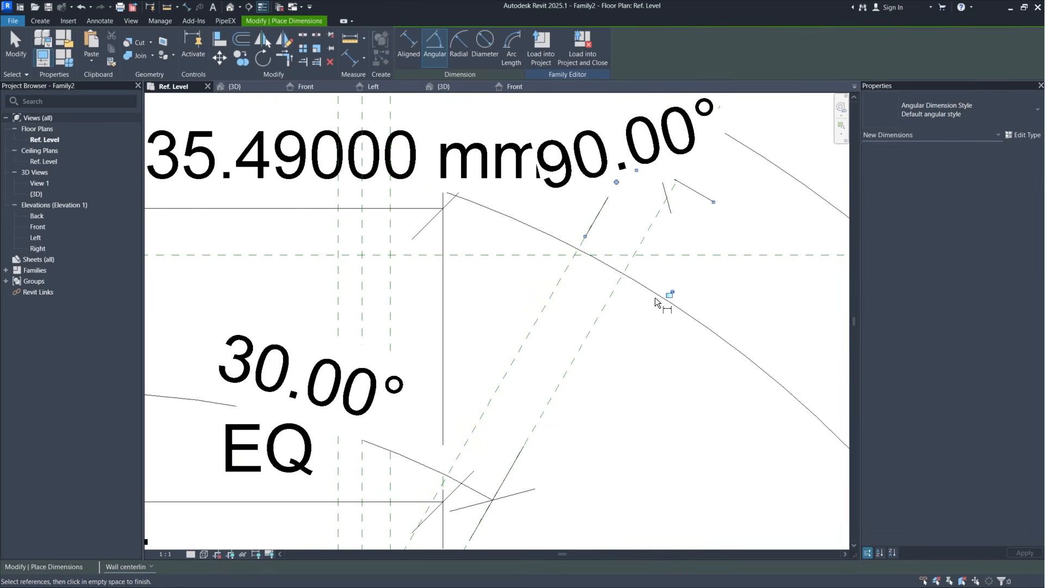
{"action": "key", "text": "Escape"}
{"action": "key", "text": "Escape"}
{"action": "scroll", "coordinate": [607, 221], "scroll_direction": "down", "scroll_amount": 3}
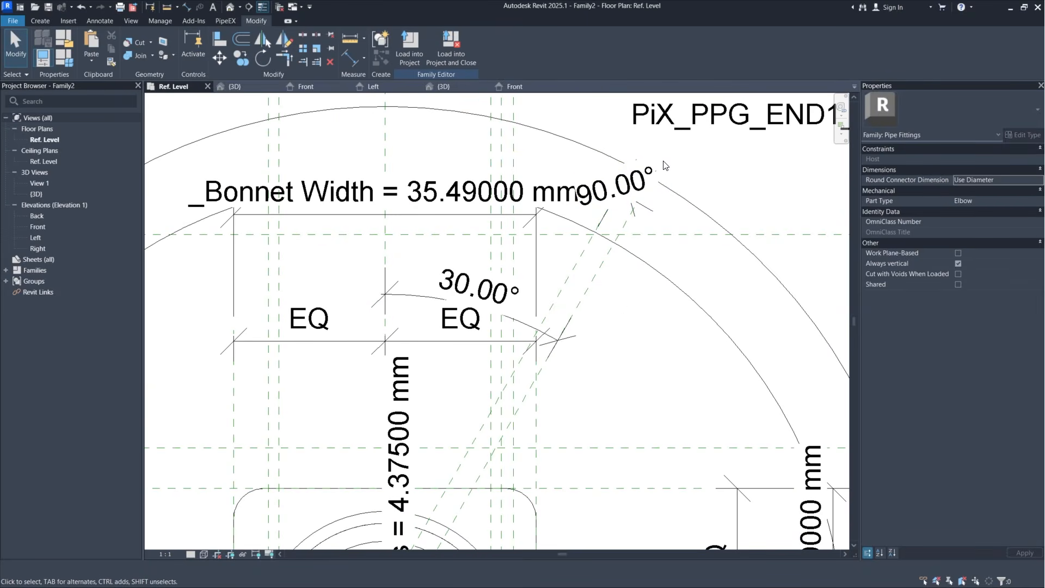
{"action": "scroll", "coordinate": [664, 165], "scroll_direction": "down", "scroll_amount": 2}
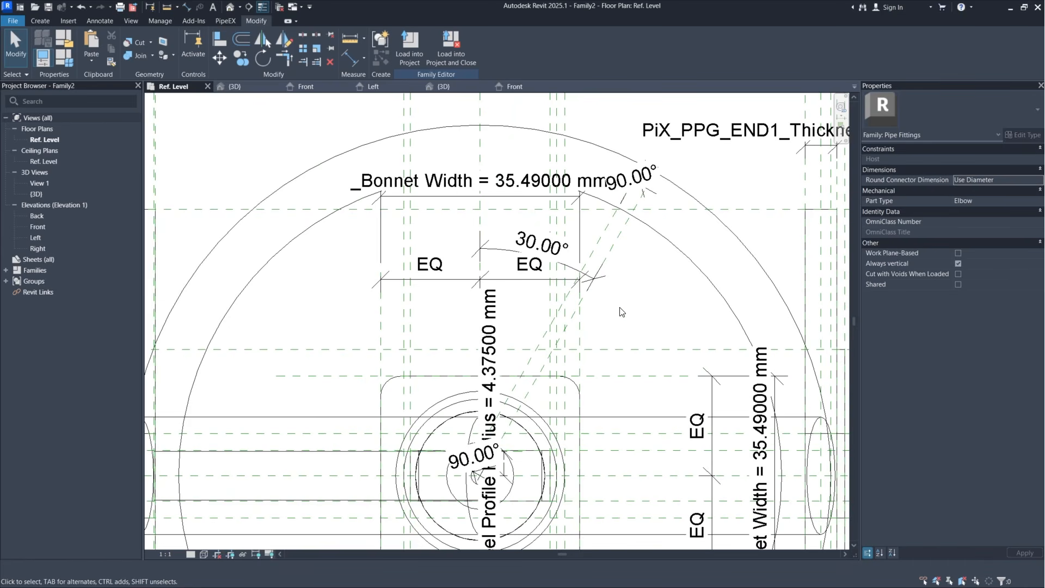
Step: Add an aligned dimension between the two parallel slanted reference planes and label it with the _Handwheel Profile Radius parameter
{"action": "middle_click_drag", "start_coordinate": [620, 307], "coordinate": [602, 297]}
{"action": "left_click", "coordinate": [350, 65]}
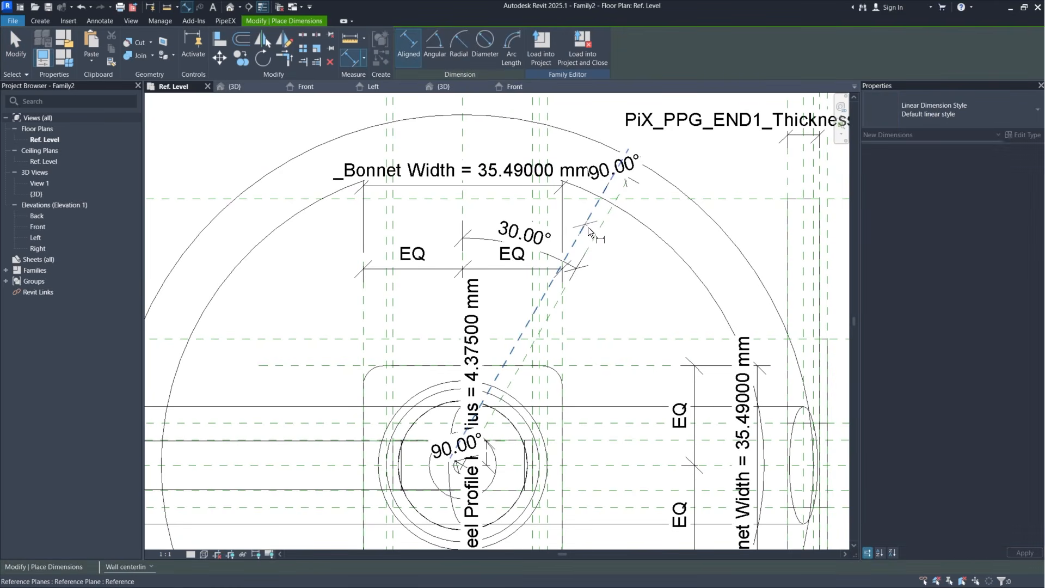
{"action": "middle_click_drag", "start_coordinate": [632, 152], "coordinate": [646, 239]}
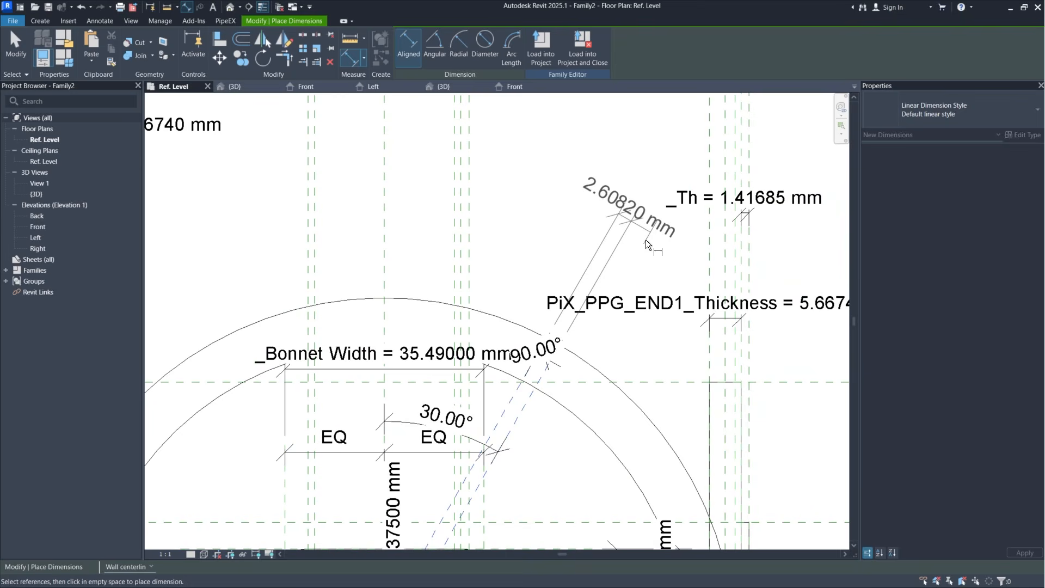
{"action": "left_click", "coordinate": [626, 276]}
{"action": "key", "text": "Escape"}
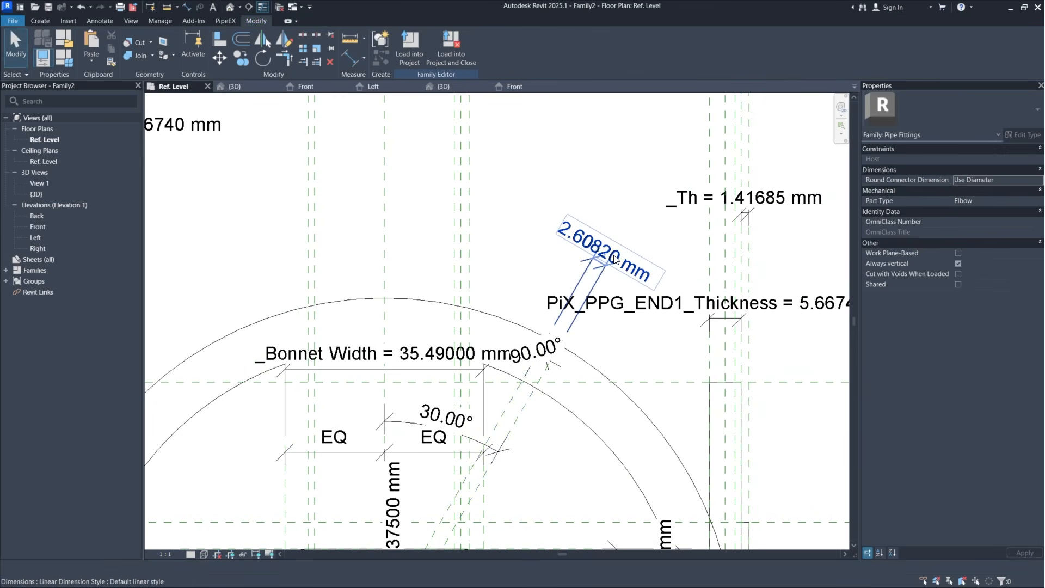
{"action": "left_click", "coordinate": [480, 46]}
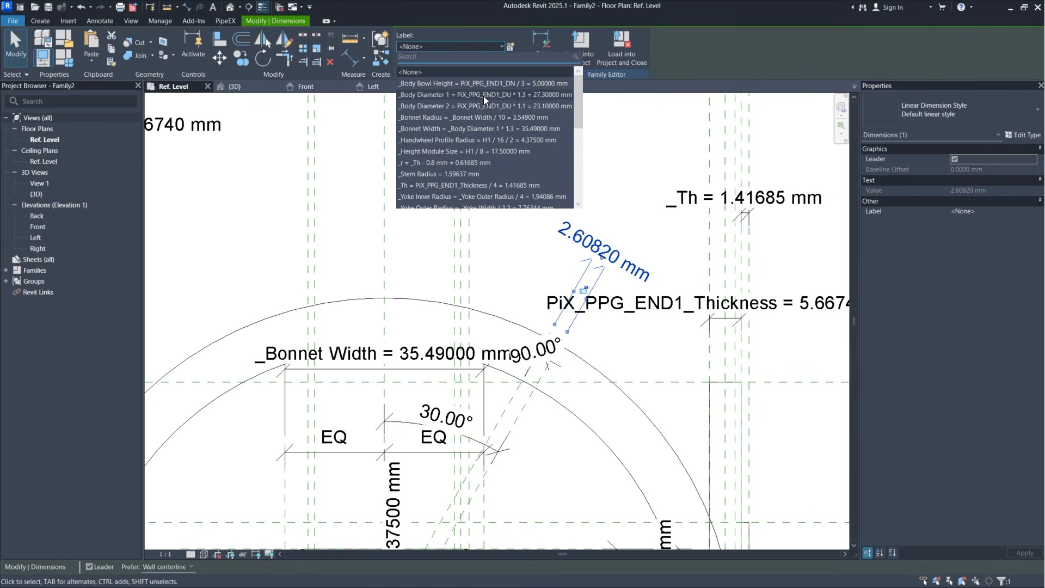
{"action": "left_click", "coordinate": [491, 142]}
{"action": "left_click", "coordinate": [595, 197]}
Step: Move the vertical _Handwheel Profile Radius dimension away from the handwheel centre, clear of the circles
{"action": "middle_click_drag", "start_coordinate": [625, 389], "coordinate": [670, 224]}
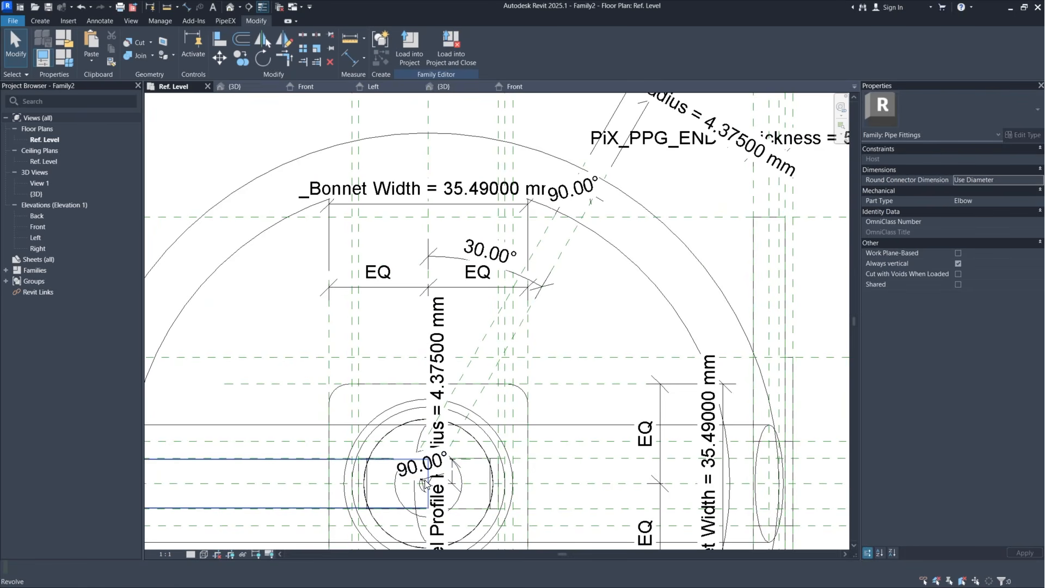
{"action": "scroll", "coordinate": [425, 484], "scroll_direction": "up", "scroll_amount": 2}
{"action": "scroll", "coordinate": [425, 483], "scroll_direction": "up", "scroll_amount": 1}
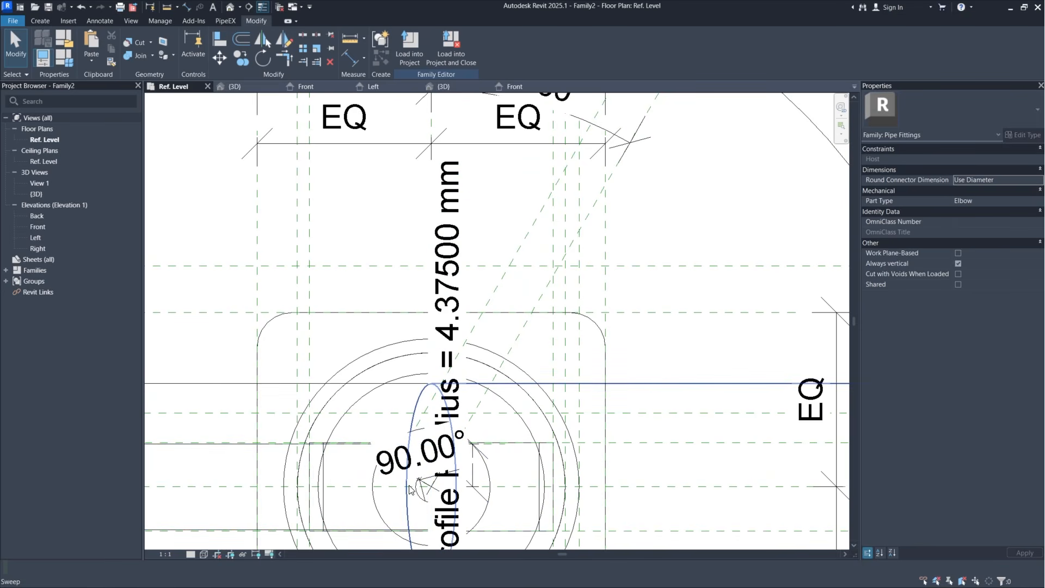
{"action": "scroll", "coordinate": [430, 489], "scroll_direction": "up", "scroll_amount": 2}
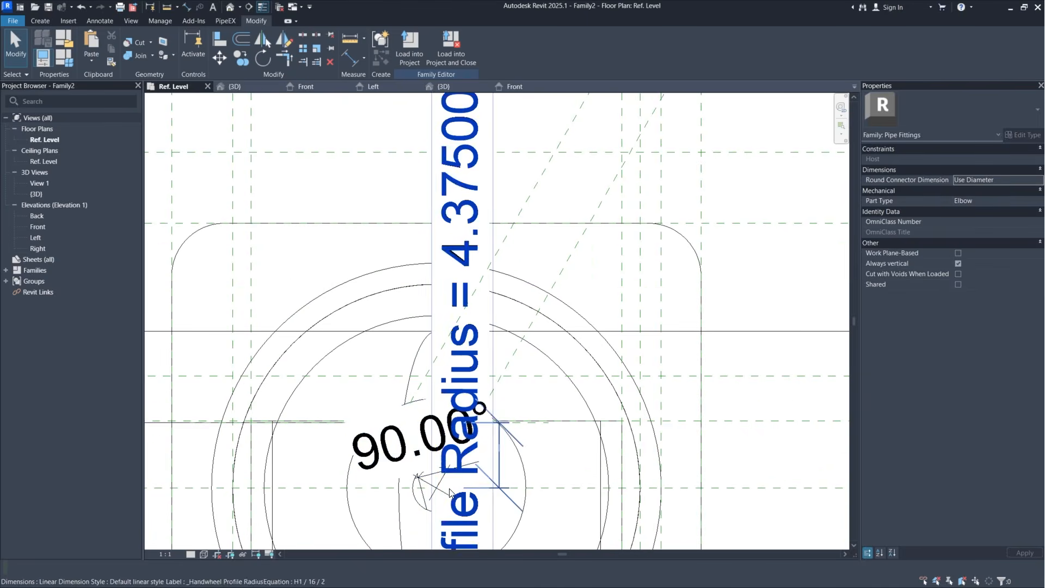
{"action": "left_click", "coordinate": [482, 506]}
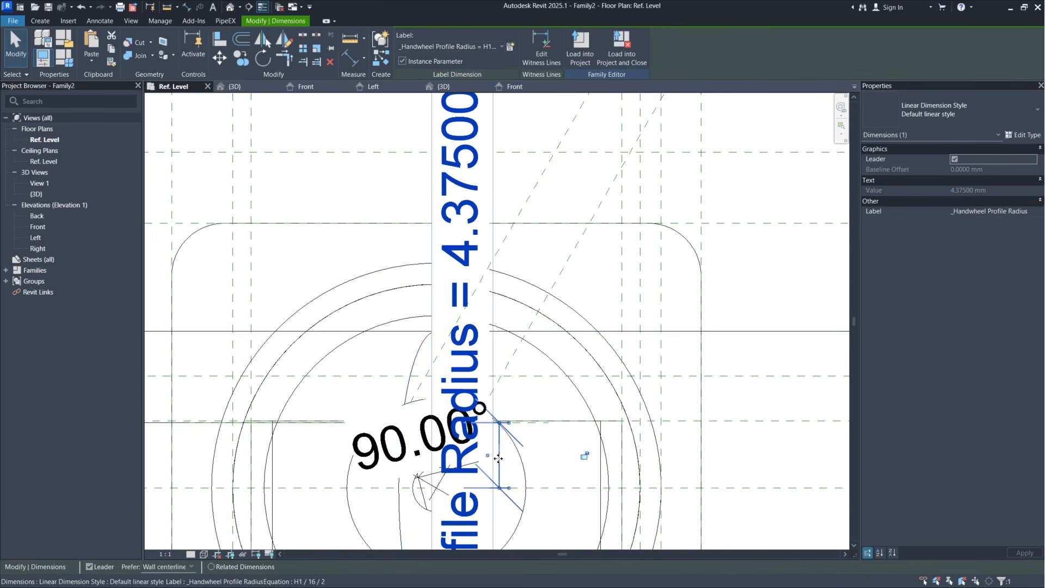
{"action": "left_click_drag", "start_coordinate": [499, 458], "coordinate": [755, 453]}
{"action": "left_click", "coordinate": [551, 459]}
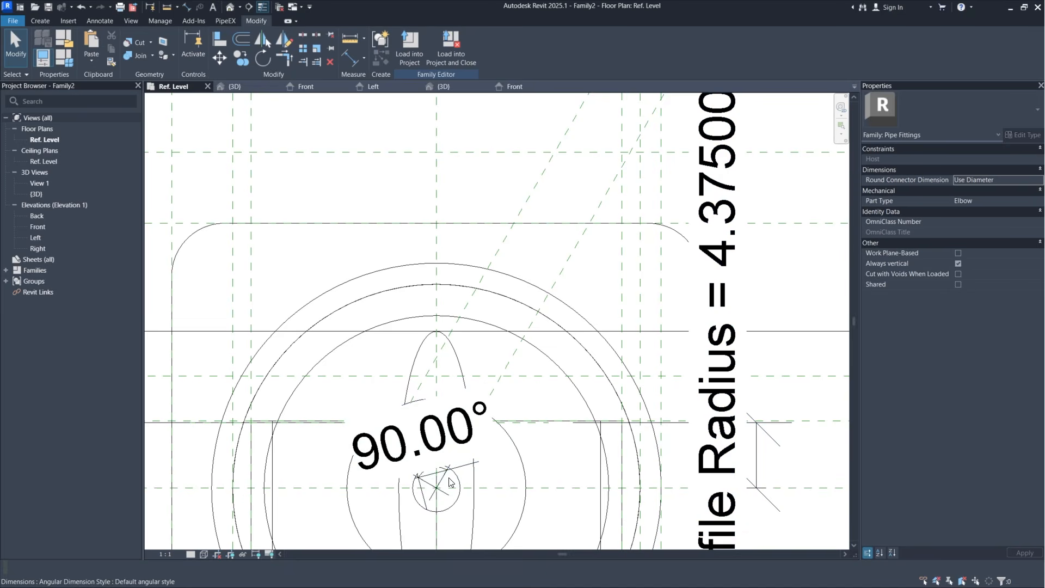
Step: Examine the 90° angular dimension and the slanted reference plane at the handwheel centre
{"action": "left_click", "coordinate": [447, 439]}
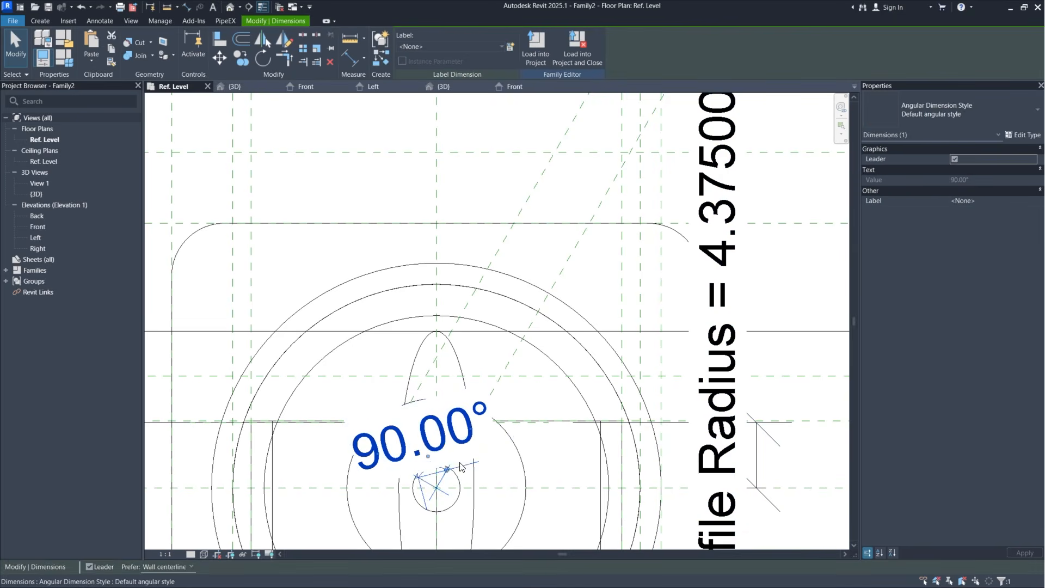
{"action": "left_click", "coordinate": [544, 473]}
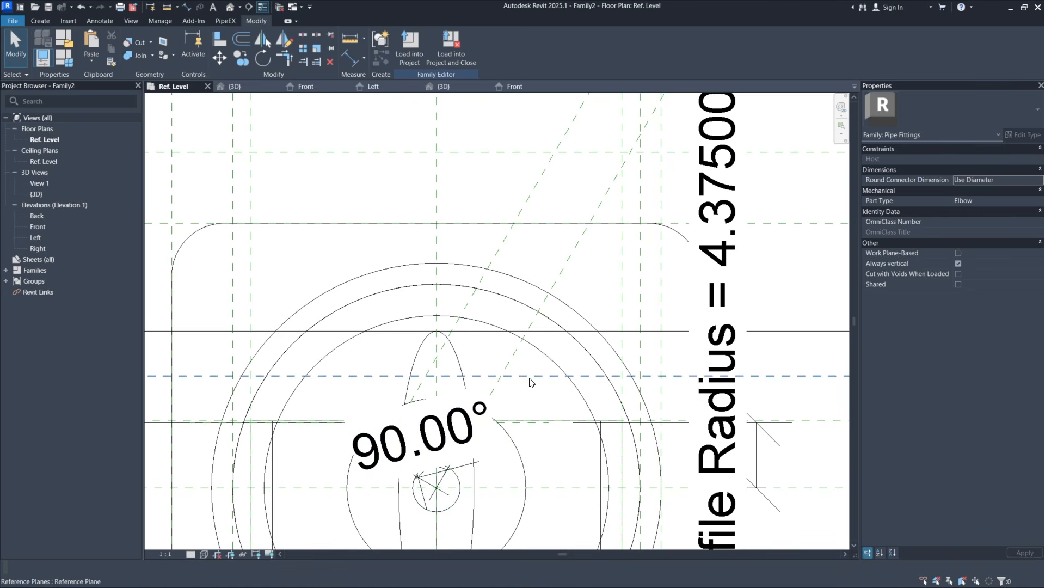
{"action": "left_click", "coordinate": [495, 393]}
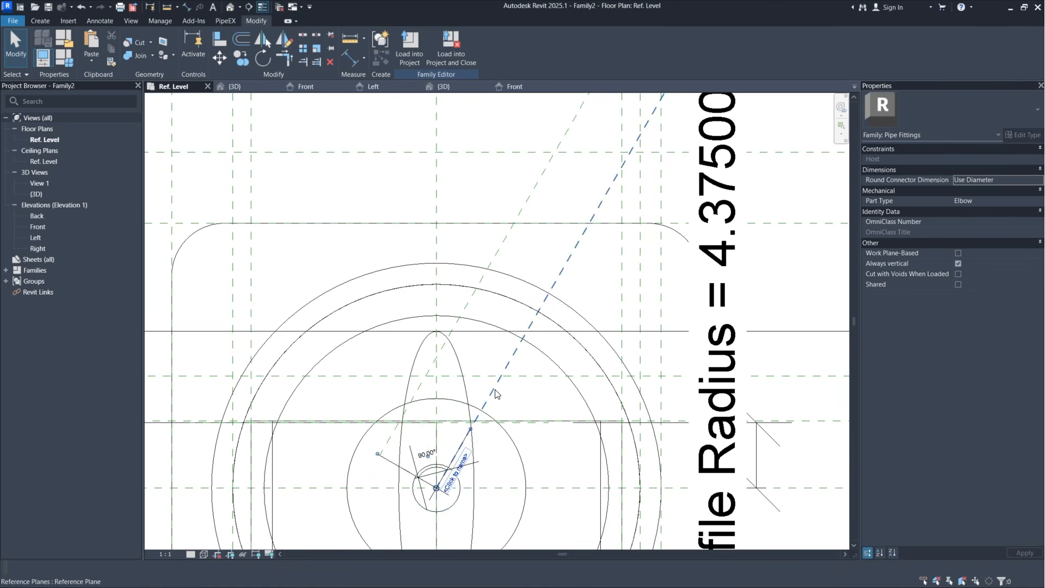
{"action": "left_click", "coordinate": [543, 460]}
{"action": "scroll", "coordinate": [546, 395], "scroll_direction": "up", "scroll_amount": 3}
{"action": "scroll", "coordinate": [547, 396], "scroll_direction": "up", "scroll_amount": 2}
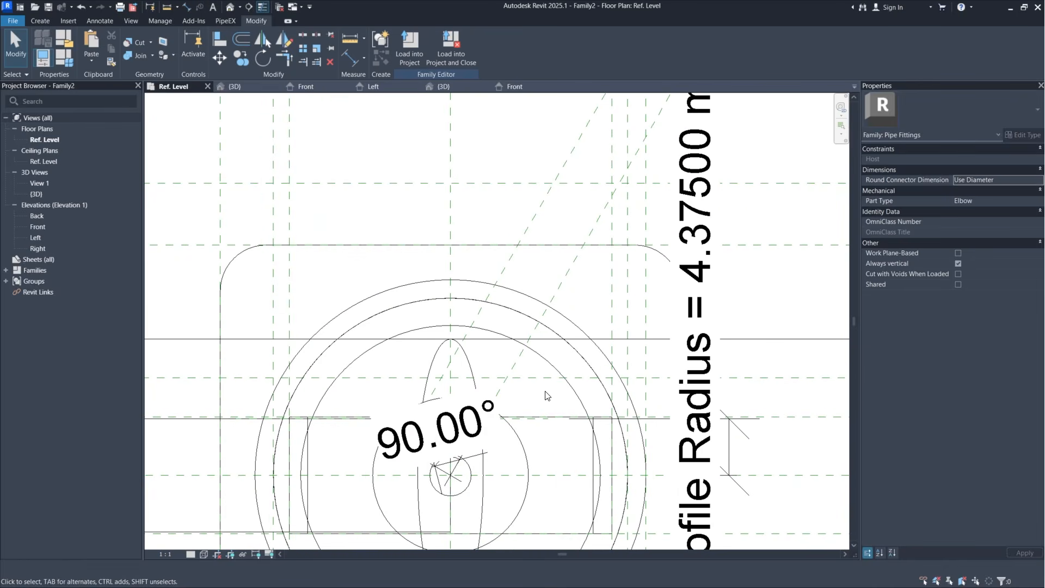
Step: Start a Revolve and sketch a closed four-line boundary 4.375 mm wide along the slanted reference planes, starting at the handwheel centre
{"action": "left_click", "coordinate": [39, 22]}
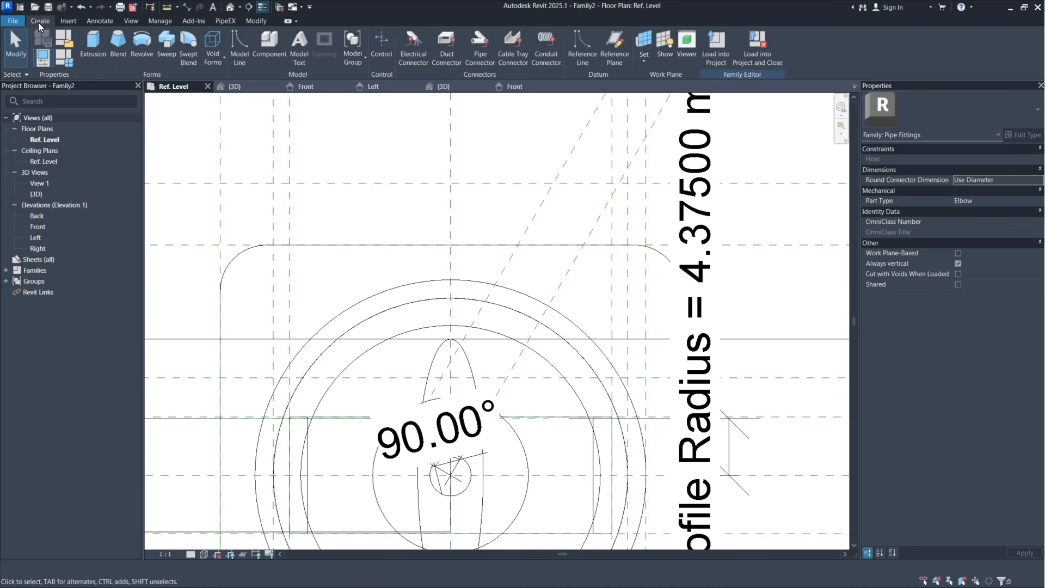
{"action": "left_click", "coordinate": [141, 49]}
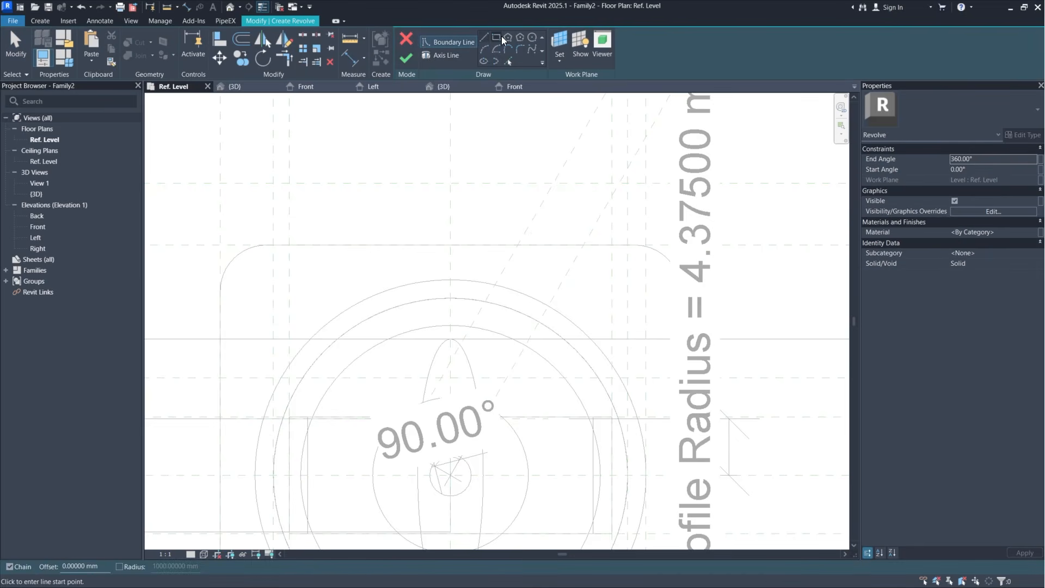
{"action": "scroll", "coordinate": [465, 477], "scroll_direction": "up", "scroll_amount": 3}
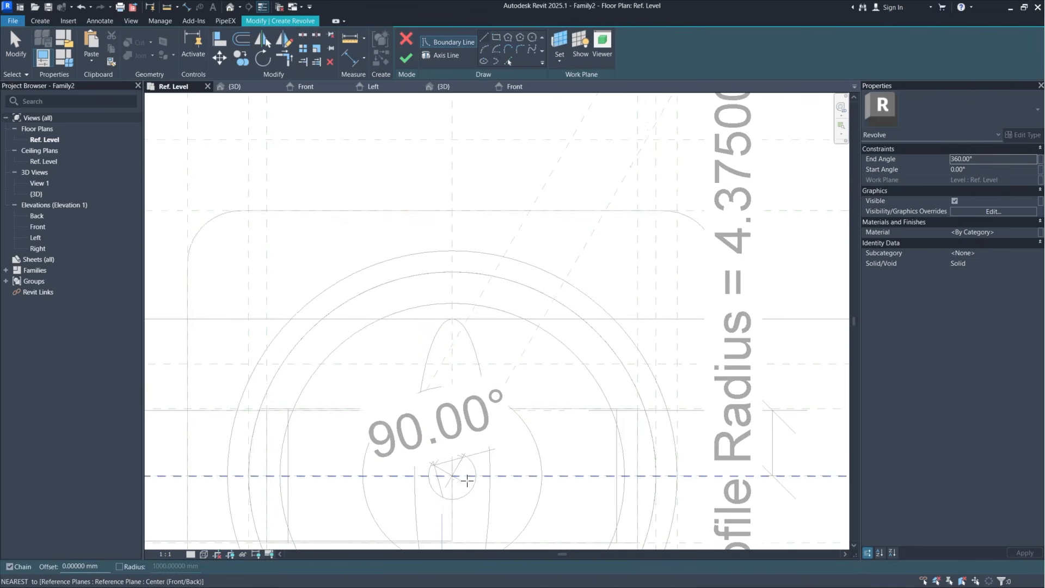
{"action": "left_click", "coordinate": [456, 475]}
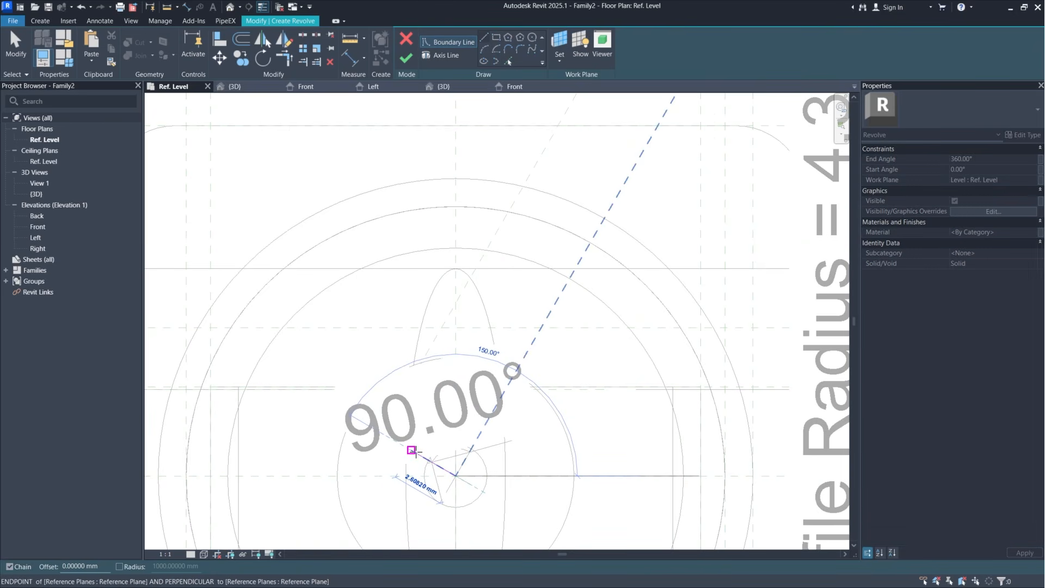
{"action": "left_click", "coordinate": [382, 434]}
{"action": "scroll", "coordinate": [490, 256], "scroll_direction": "down", "scroll_amount": 4}
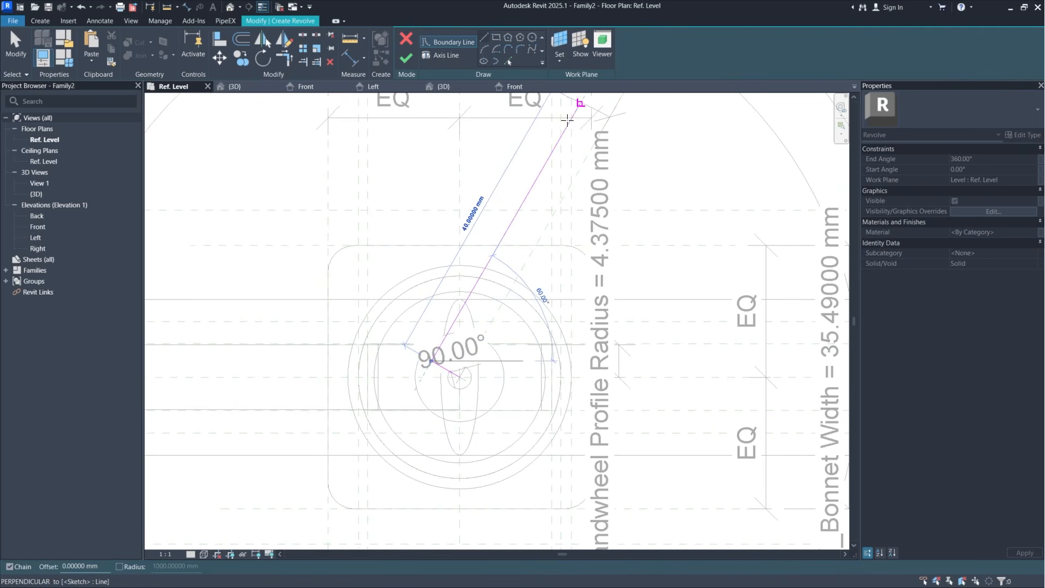
{"action": "middle_click_drag", "start_coordinate": [564, 129], "coordinate": [477, 294]}
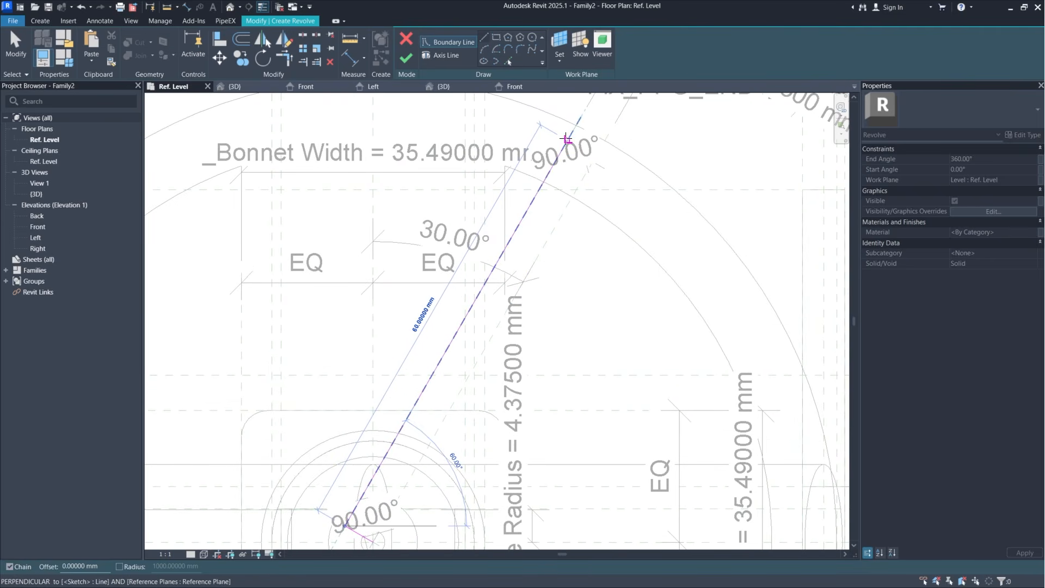
{"action": "scroll", "coordinate": [563, 147], "scroll_direction": "up", "scroll_amount": 3}
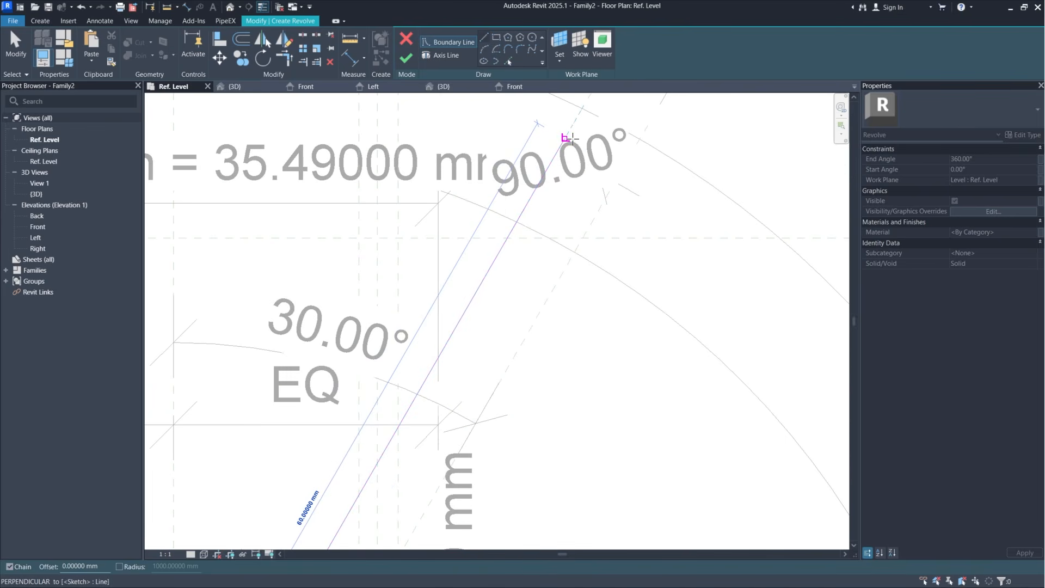
{"action": "left_click", "coordinate": [557, 148]}
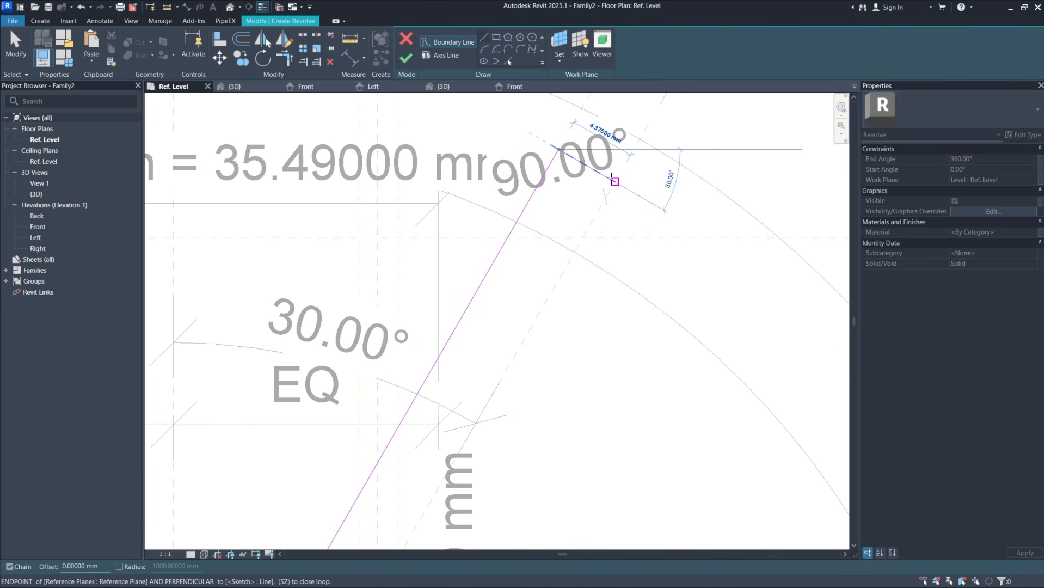
{"action": "scroll", "coordinate": [545, 305], "scroll_direction": "down", "scroll_amount": 5}
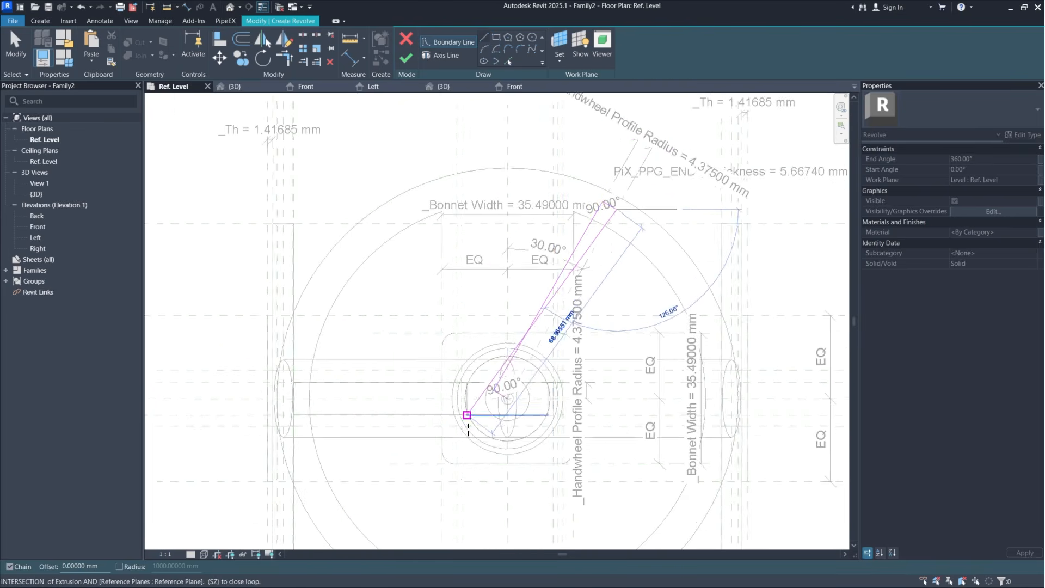
{"action": "scroll", "coordinate": [569, 351], "scroll_direction": "up", "scroll_amount": 3}
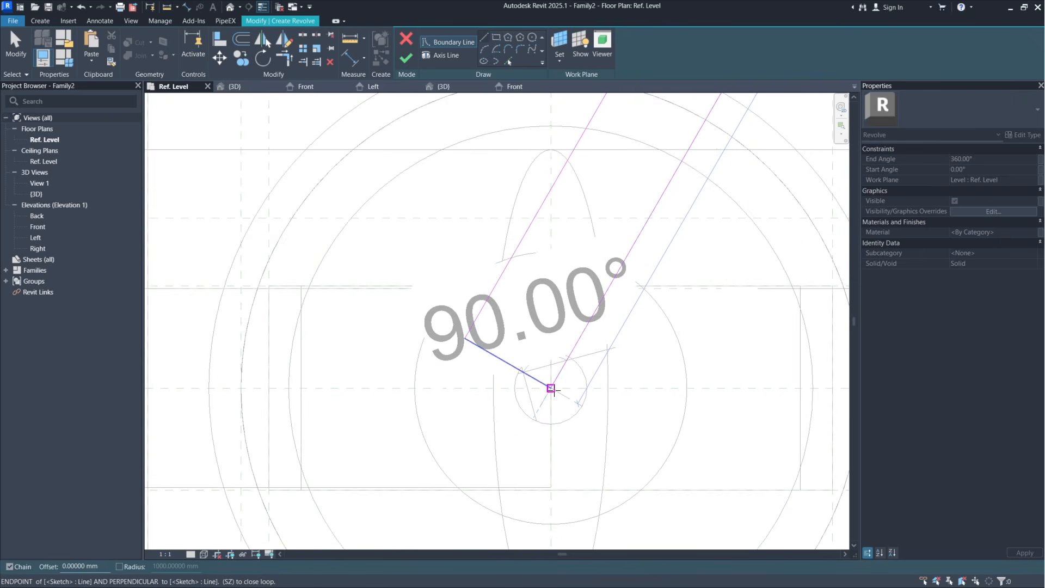
{"action": "left_click", "coordinate": [551, 389]}
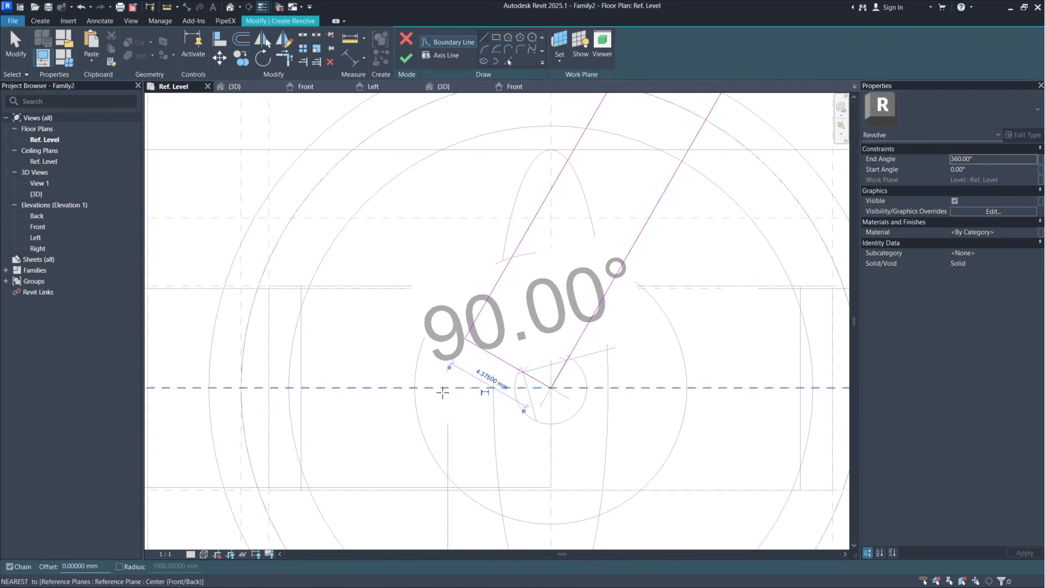
Step: Align the two long boundary lines with their slanted reference planes and lock them
{"action": "scroll", "coordinate": [435, 390], "scroll_direction": "down", "scroll_amount": 2}
{"action": "left_click", "coordinate": [219, 39]}
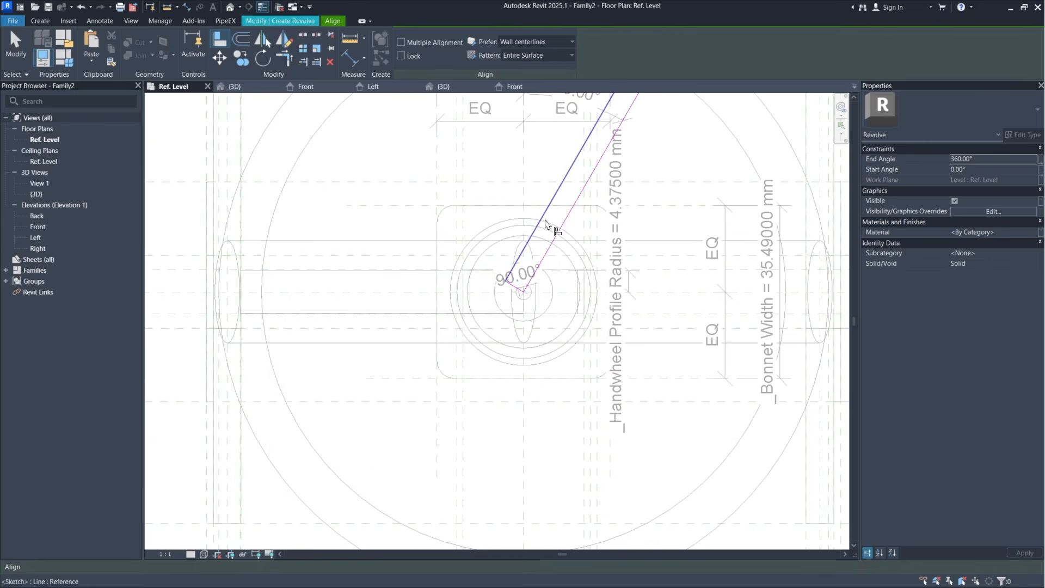
{"action": "scroll", "coordinate": [551, 224], "scroll_direction": "down", "scroll_amount": 4}
{"action": "mouse_move", "coordinate": [551, 224]}
{"action": "middle_mouse_down"}
{"action": "mouse_move", "coordinate": [575, 273]}
{"action": "mouse_move", "coordinate": [599, 220]}
{"action": "middle_mouse_up"}
{"action": "scroll", "coordinate": [597, 219], "scroll_direction": "up", "scroll_amount": 3}
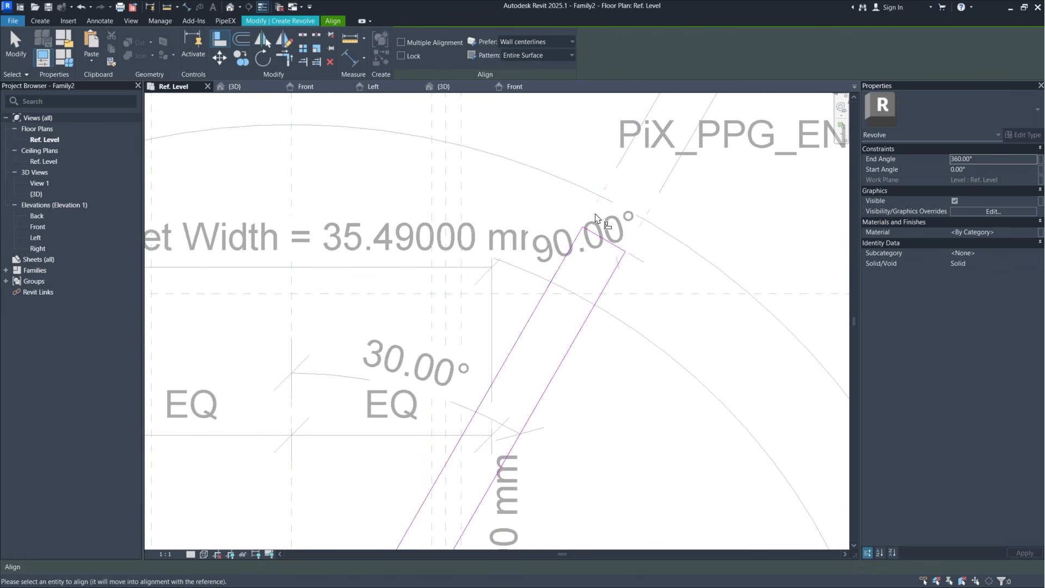
{"action": "left_click", "coordinate": [509, 375]}
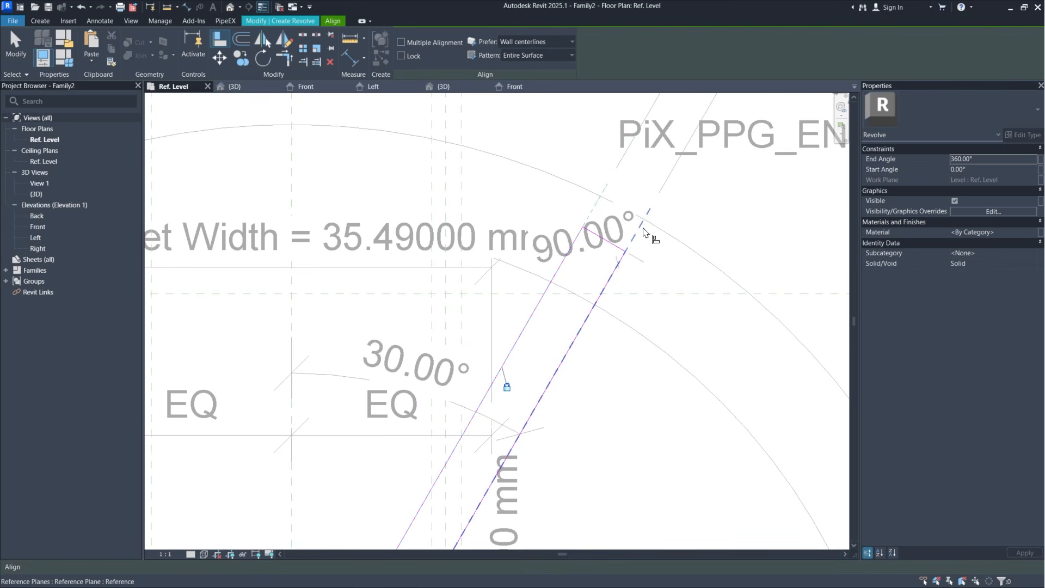
{"action": "left_click", "coordinate": [638, 243]}
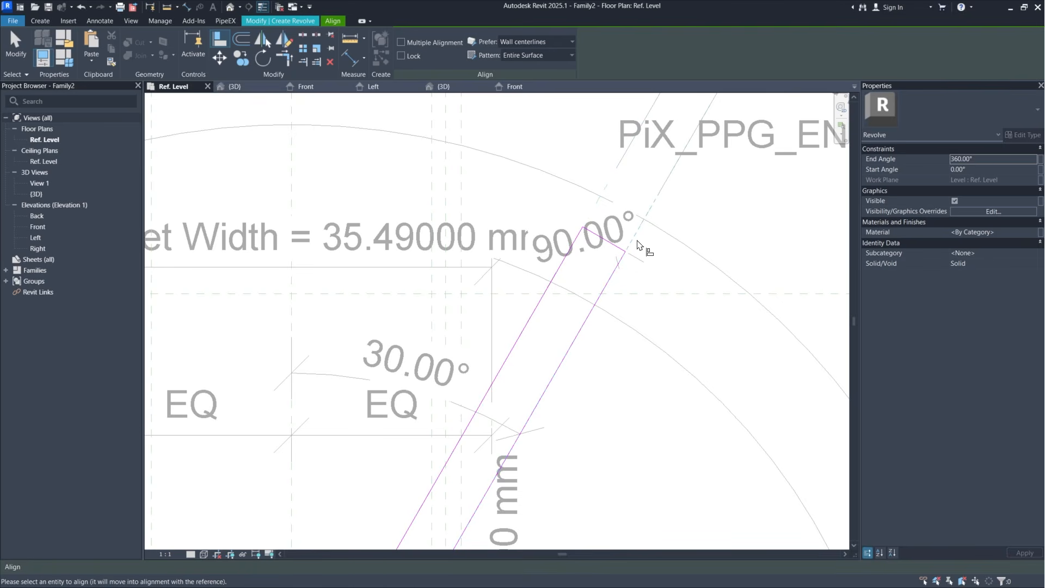
{"action": "left_click", "coordinate": [594, 312]}
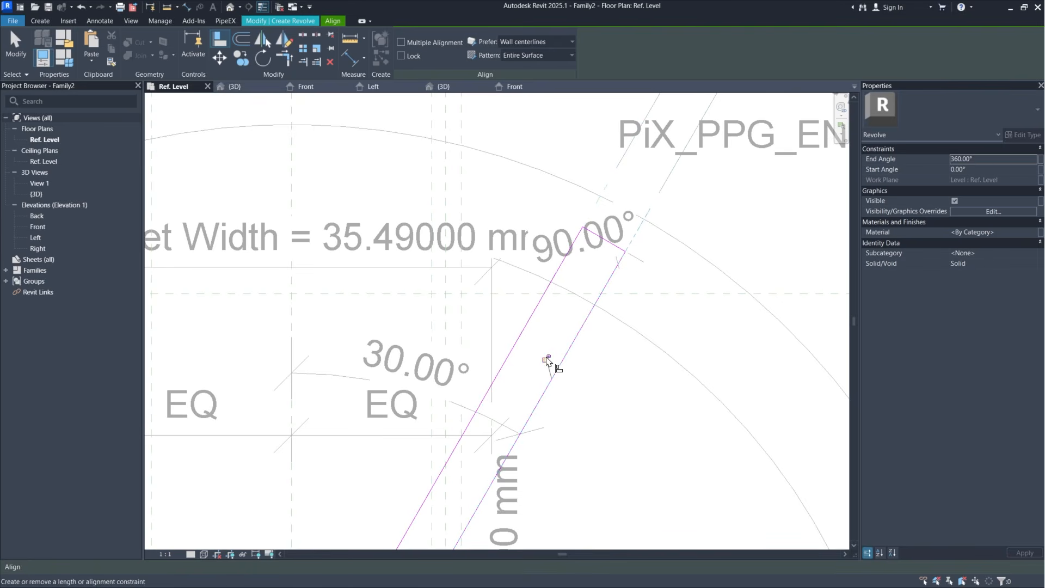
Step: Align the short boundary lines at the spoke's outer and inner ends with their reference planes and lock them
{"action": "left_click", "coordinate": [611, 245]}
{"action": "scroll", "coordinate": [658, 226], "scroll_direction": "down", "scroll_amount": 3}
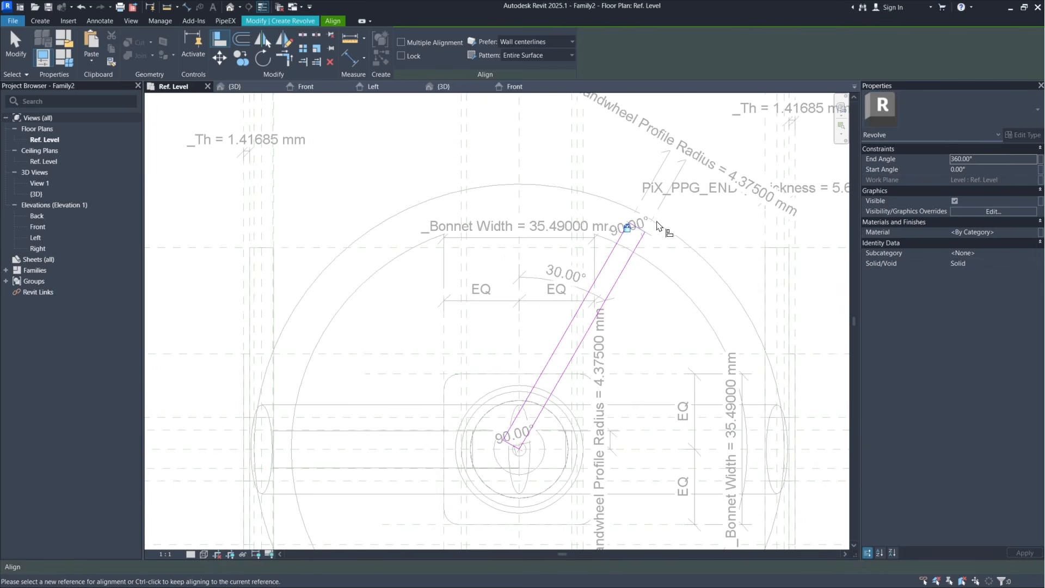
{"action": "scroll", "coordinate": [503, 405], "scroll_direction": "up", "scroll_amount": 6}
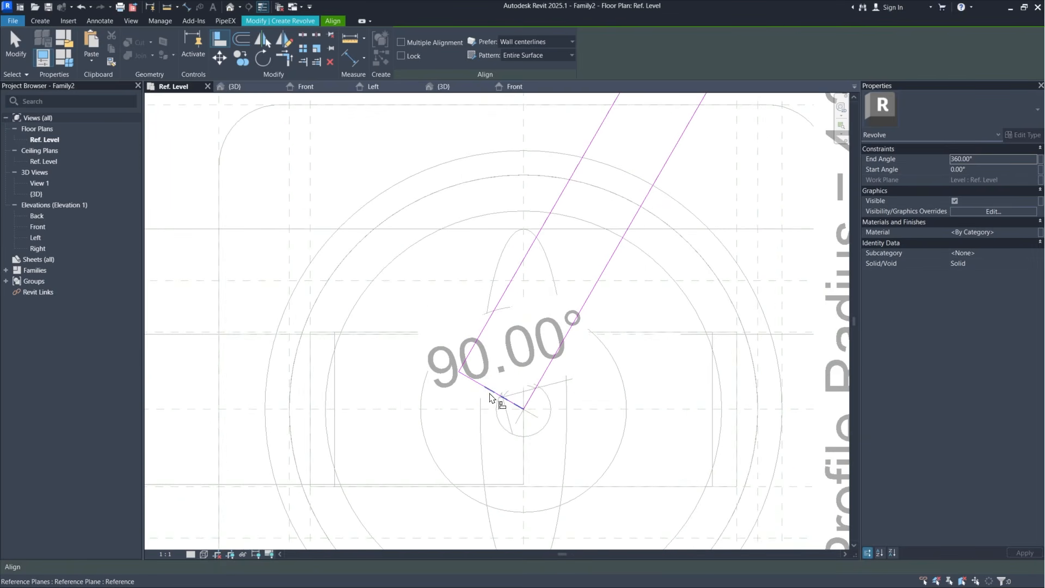
{"action": "left_click", "coordinate": [480, 384]}
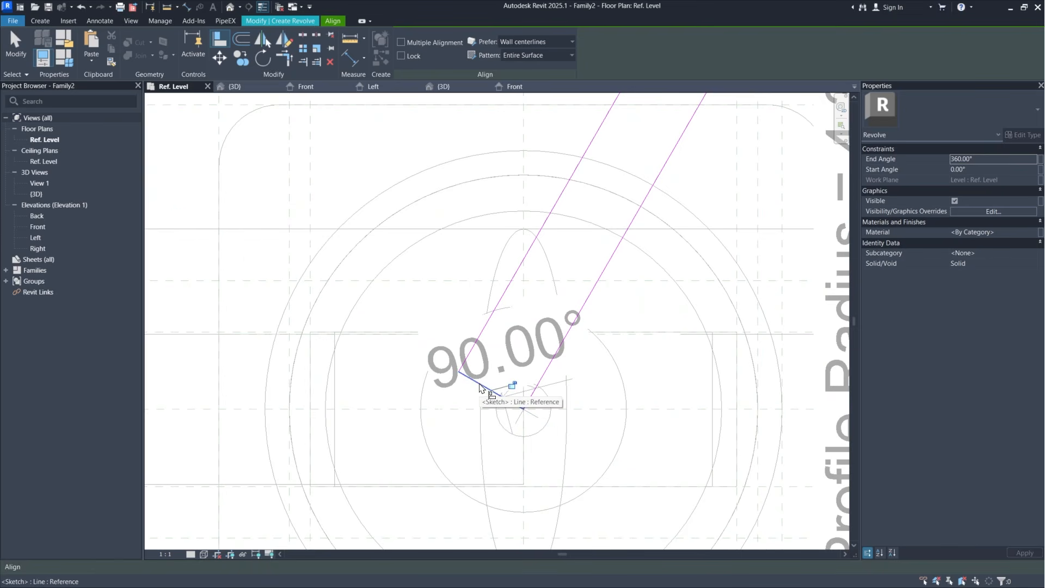
{"action": "left_click", "coordinate": [514, 387]}
Step: Add an aligned dimension for the spoke's length between the inner and outer short ends of the boundary
{"action": "scroll", "coordinate": [475, 455], "scroll_direction": "down", "scroll_amount": 3}
{"action": "scroll", "coordinate": [475, 455], "scroll_direction": "down", "scroll_amount": 2}
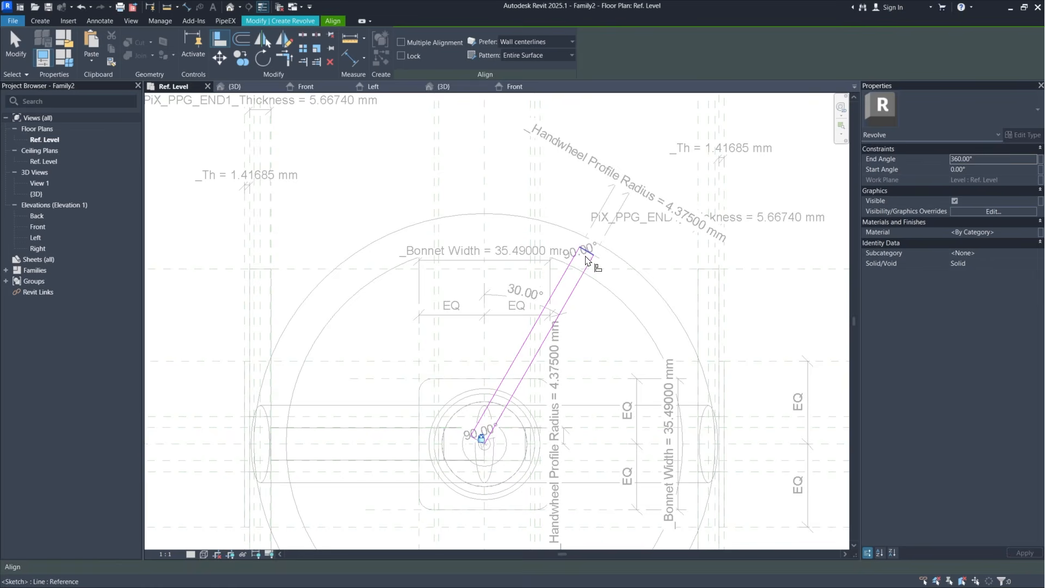
{"action": "scroll", "coordinate": [585, 260], "scroll_direction": "up", "scroll_amount": 1}
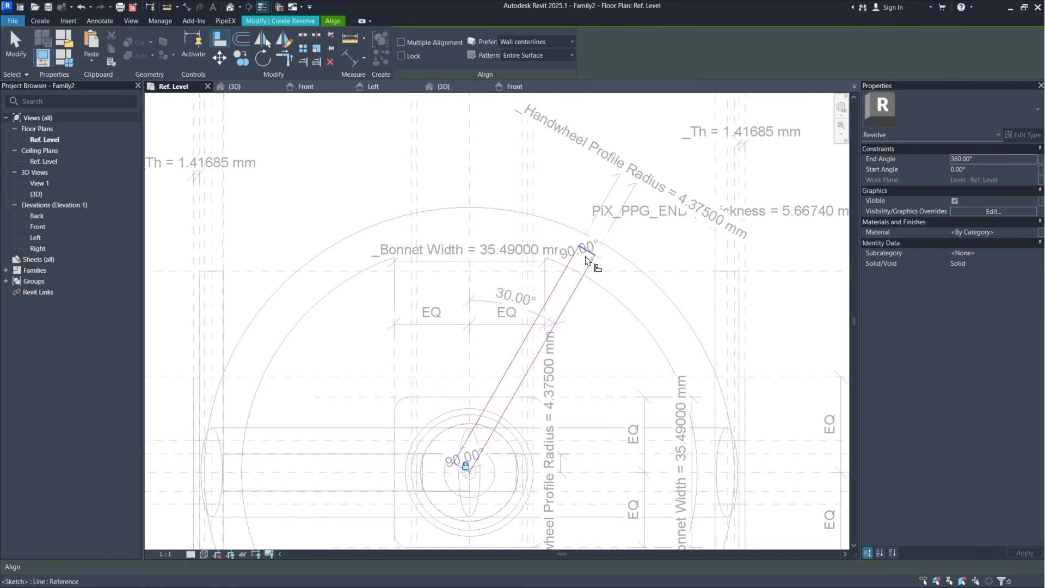
{"action": "left_click", "coordinate": [349, 59]}
{"action": "scroll", "coordinate": [479, 468], "scroll_direction": "up", "scroll_amount": 1}
{"action": "scroll", "coordinate": [479, 468], "scroll_direction": "up", "scroll_amount": 4}
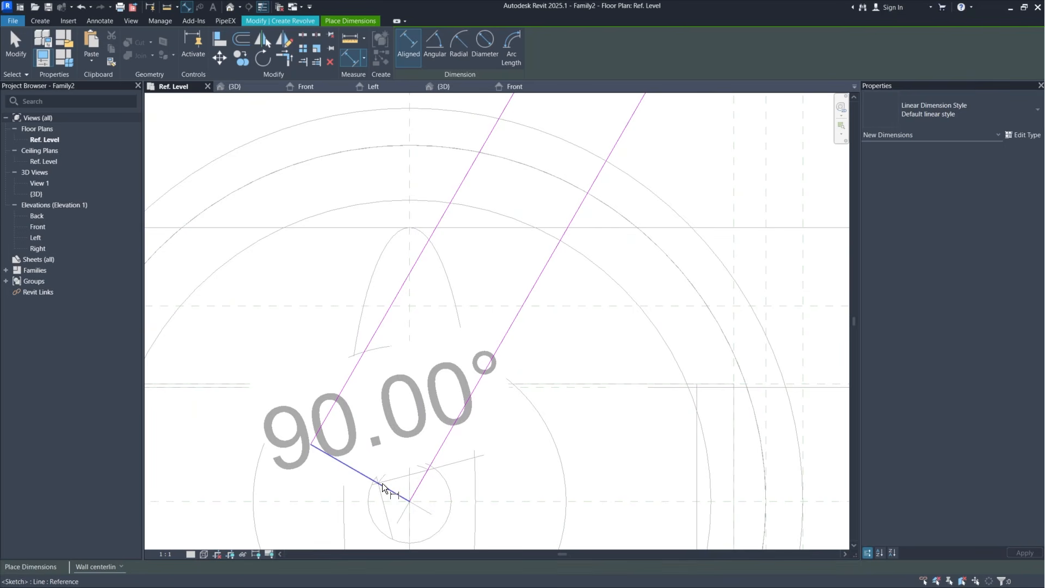
{"action": "scroll", "coordinate": [381, 488], "scroll_direction": "down", "scroll_amount": 2}
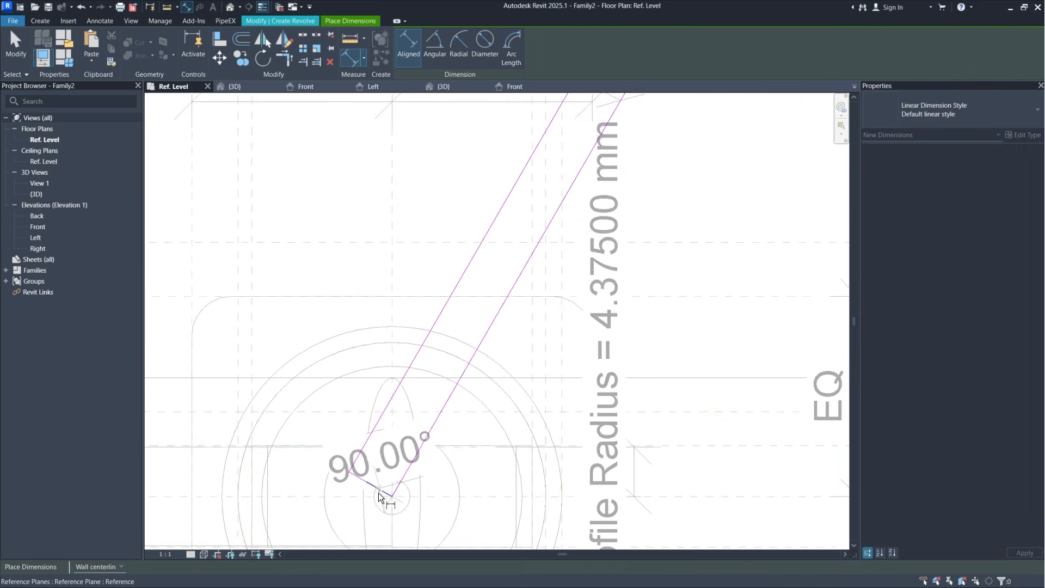
{"action": "scroll", "coordinate": [380, 496], "scroll_direction": "down", "scroll_amount": 2}
{"action": "scroll", "coordinate": [552, 174], "scroll_direction": "down", "scroll_amount": 2}
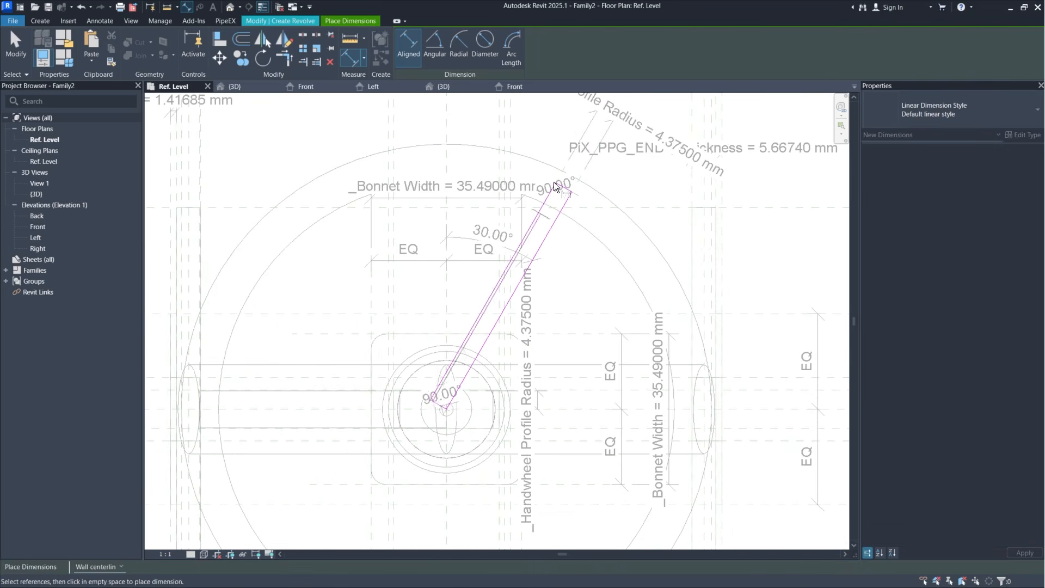
{"action": "scroll", "coordinate": [554, 182], "scroll_direction": "up", "scroll_amount": 5}
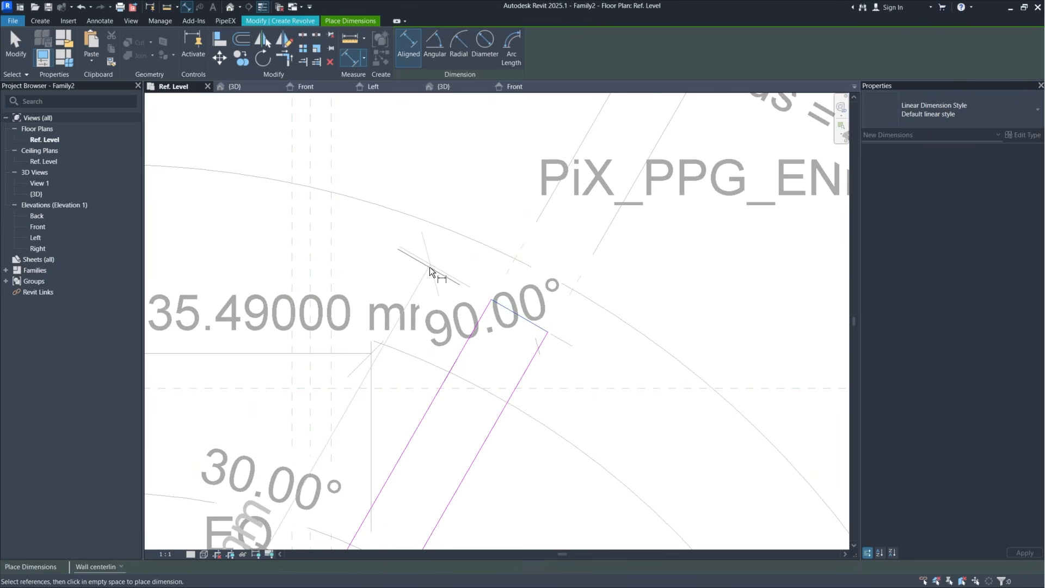
{"action": "scroll", "coordinate": [430, 267], "scroll_direction": "down", "scroll_amount": 5}
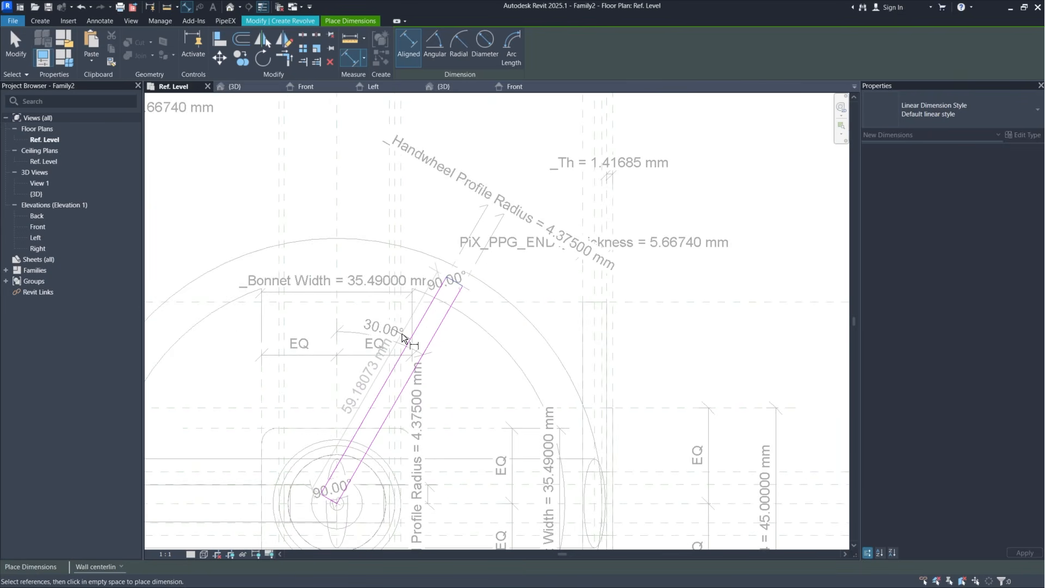
{"action": "key", "text": "Escape"}
{"action": "key", "text": "Escape"}
Step: Label the spoke length dimension with a new instance family parameter named _Handwheel Spoke Length
{"action": "left_click", "coordinate": [344, 380]}
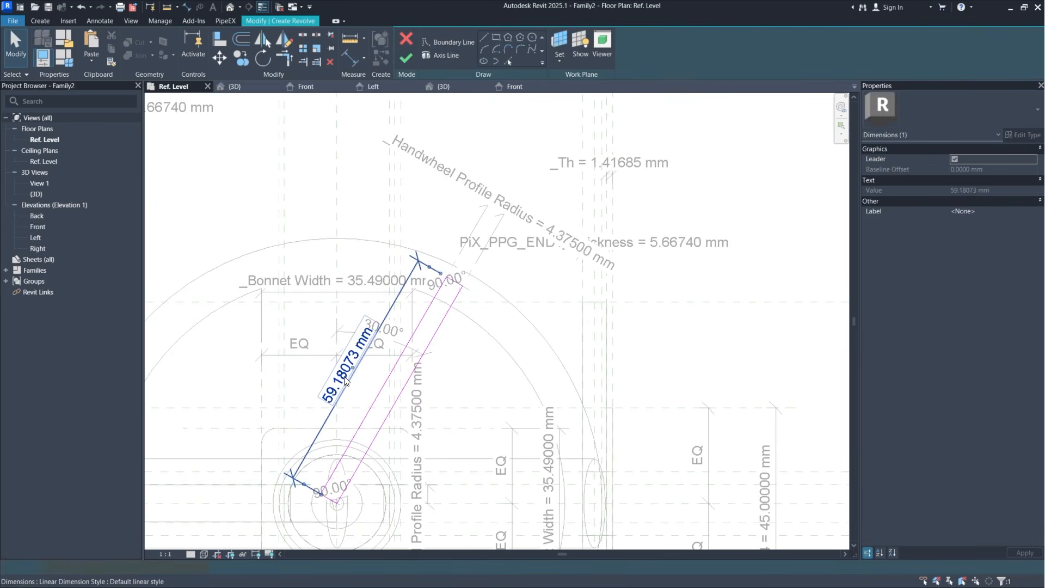
{"action": "left_click", "coordinate": [510, 48]}
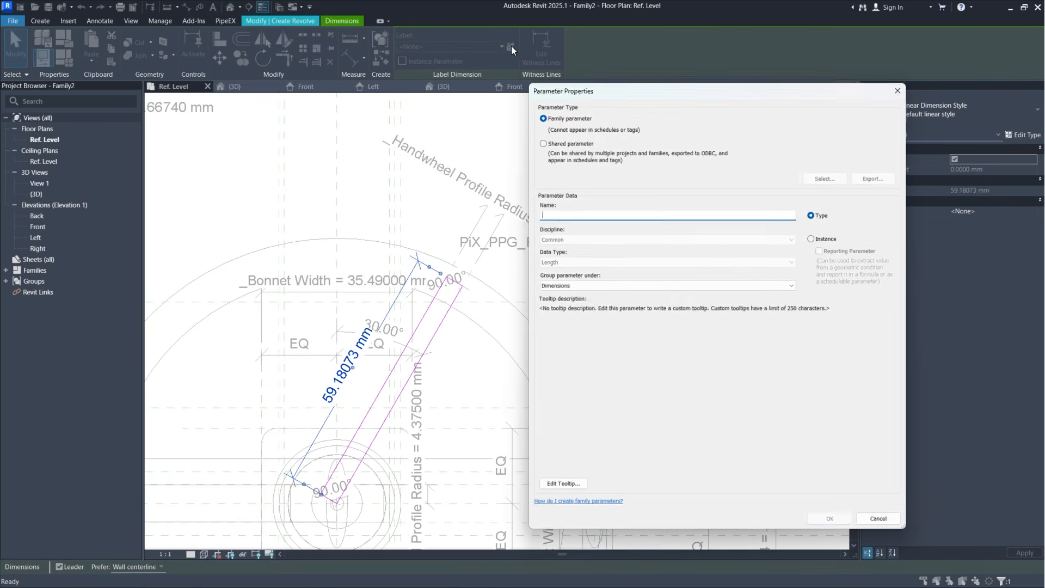
{"action": "type", "text": "_Handwheel Spoke Length"}
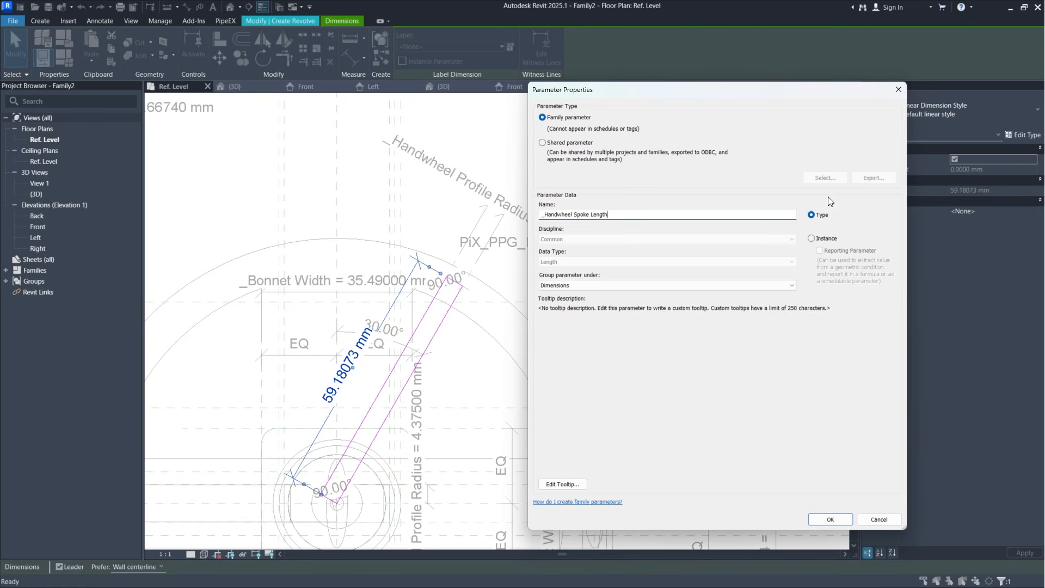
{"action": "left_click", "coordinate": [812, 238]}
{"action": "left_click", "coordinate": [827, 519]}
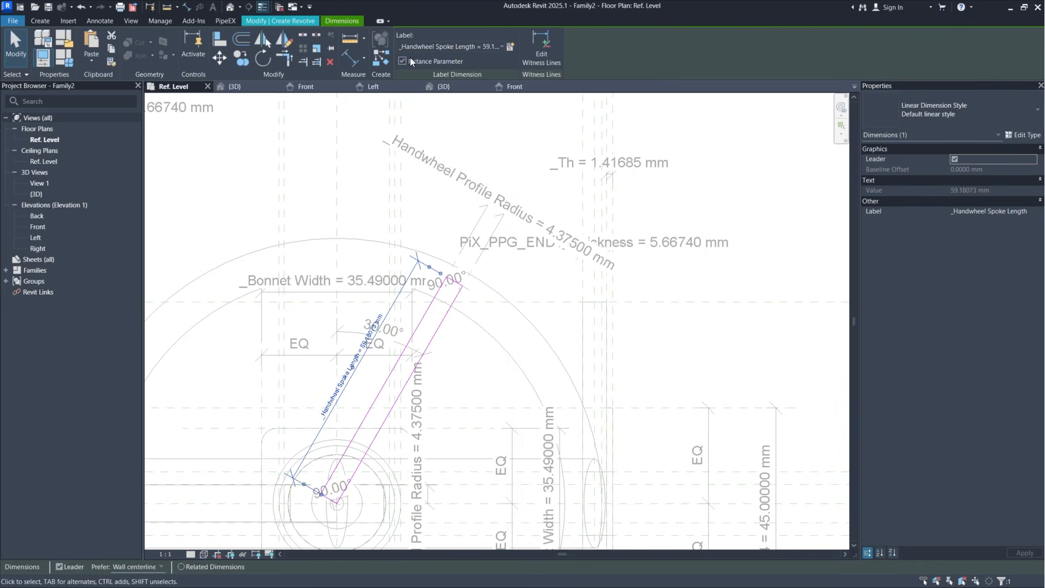
Step: Pick the long boundary side starting at the handwheel centre as the axis line and finish the revolve
{"action": "left_click", "coordinate": [314, 19]}
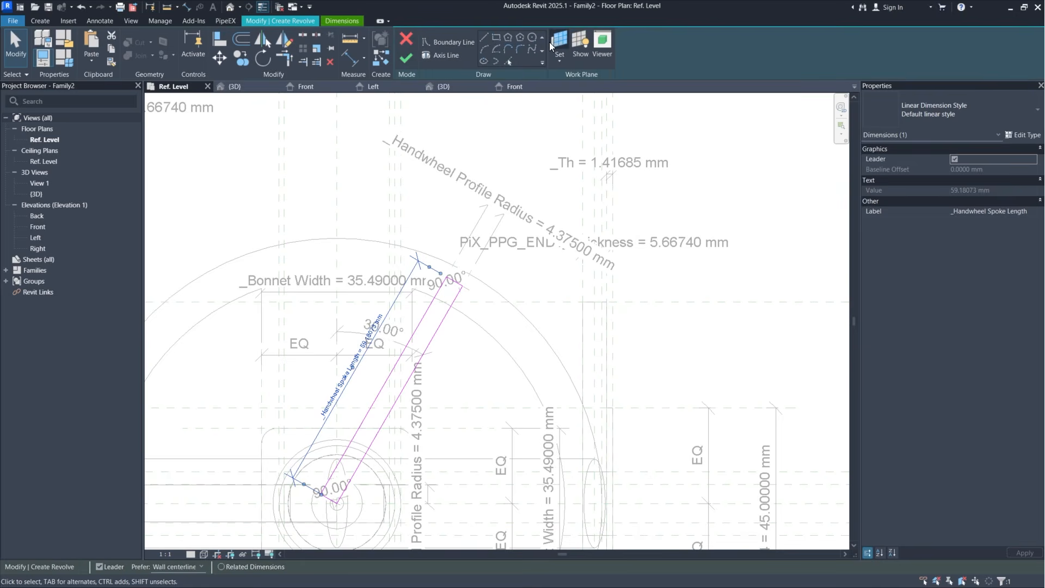
{"action": "left_click", "coordinate": [433, 53]}
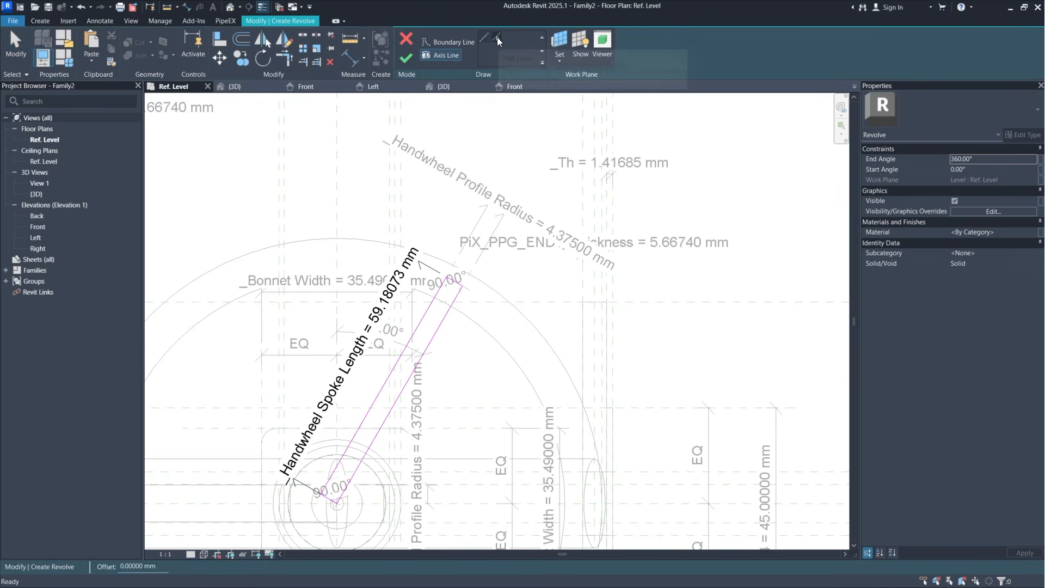
{"action": "left_click", "coordinate": [495, 37]}
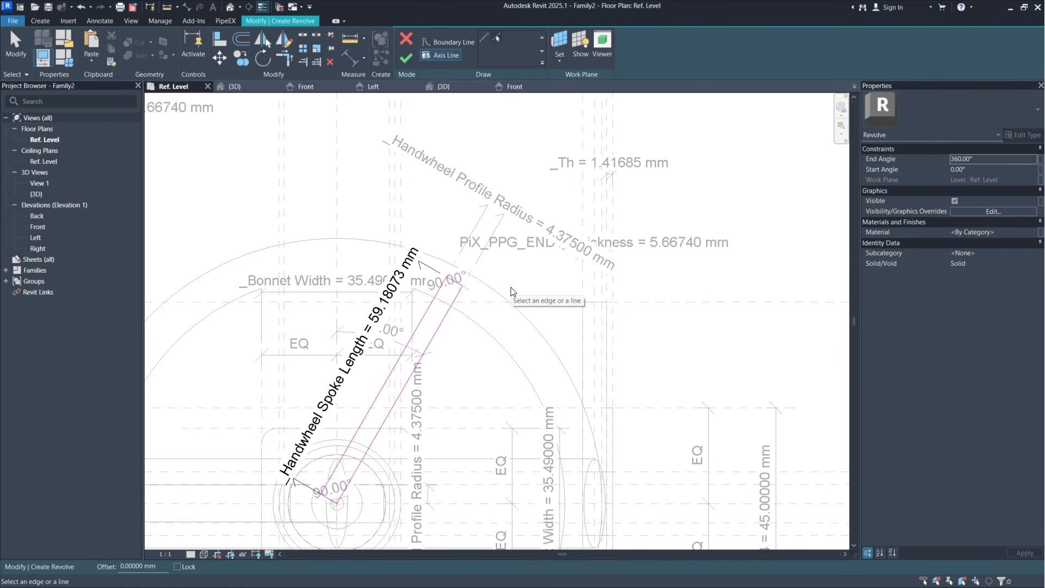
{"action": "left_click", "coordinate": [407, 382]}
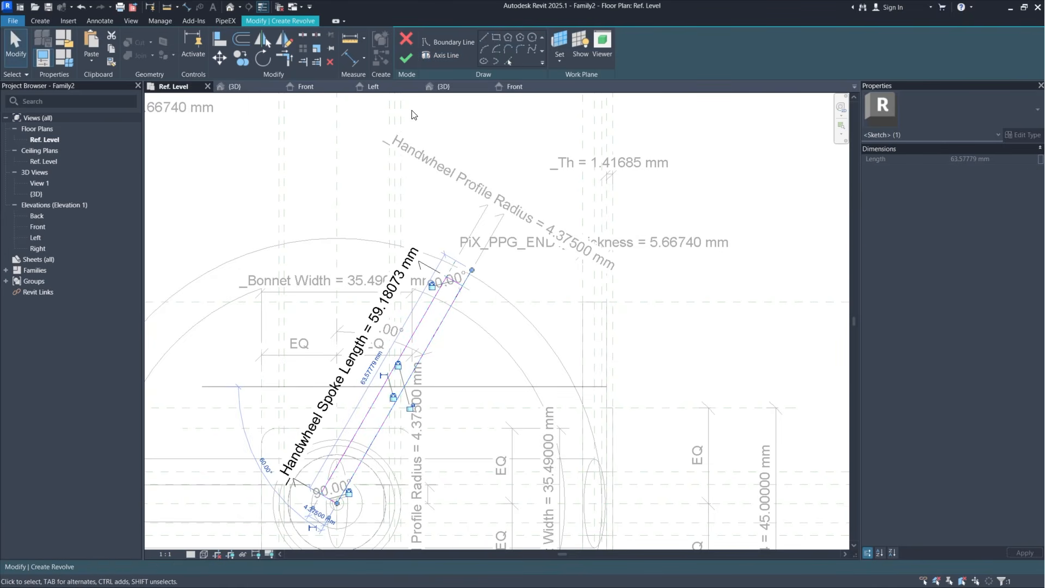
{"action": "left_click", "coordinate": [406, 58]}
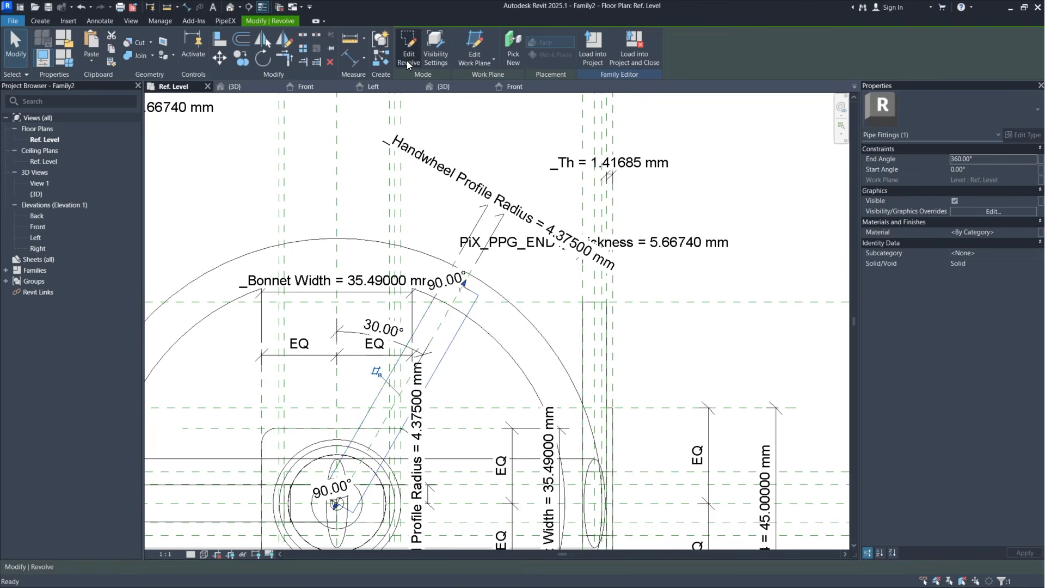
{"action": "left_click", "coordinate": [631, 290]}
Step: Draw a slanted reference plane from the handwheel centre down toward the lower rim, at about 76° to the horizontal
{"action": "middle_click_drag", "start_coordinate": [490, 366], "coordinate": [623, 256]}
{"action": "middle_click_drag", "start_coordinate": [627, 465], "coordinate": [653, 339]}
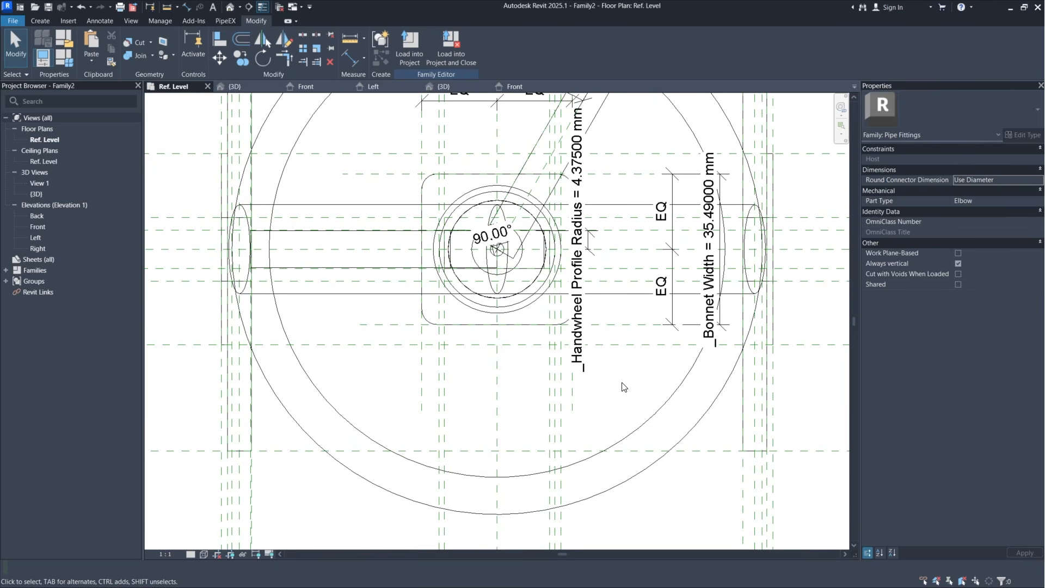
{"action": "left_click", "coordinate": [48, 21]}
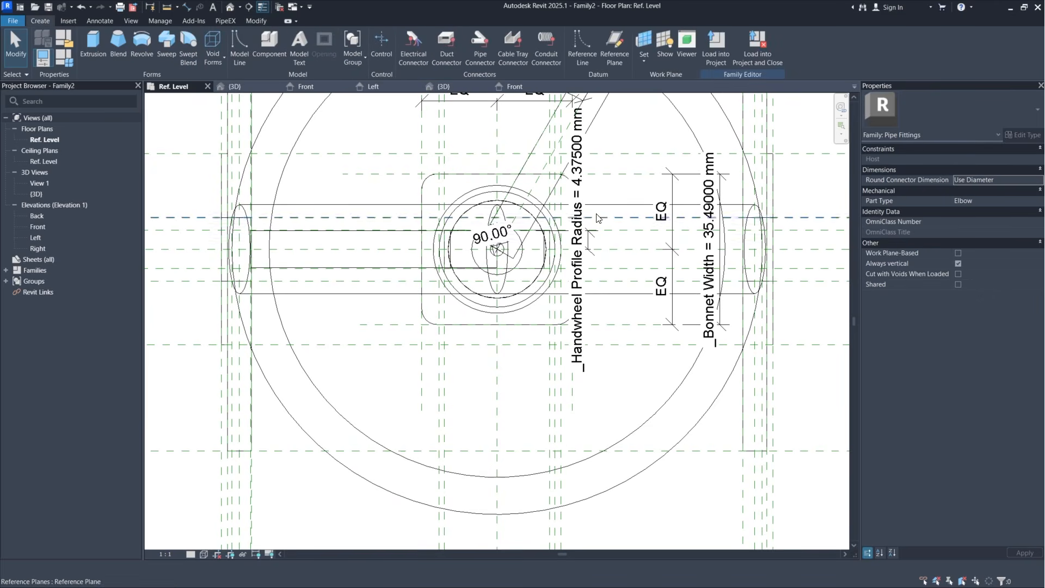
{"action": "left_click", "coordinate": [615, 54]}
{"action": "scroll", "coordinate": [442, 295], "scroll_direction": "up", "scroll_amount": 6}
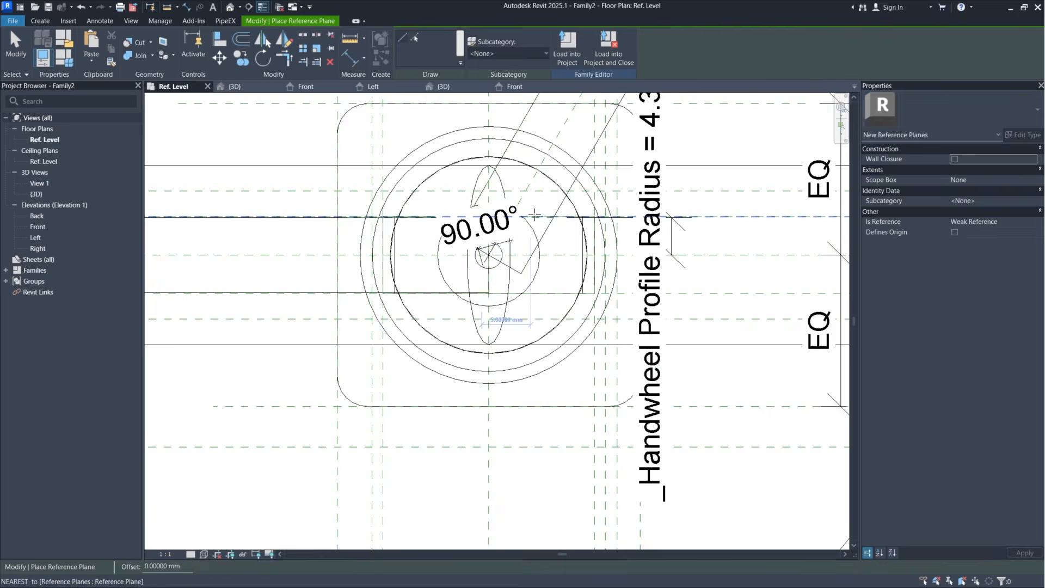
{"action": "left_click", "coordinate": [442, 295]}
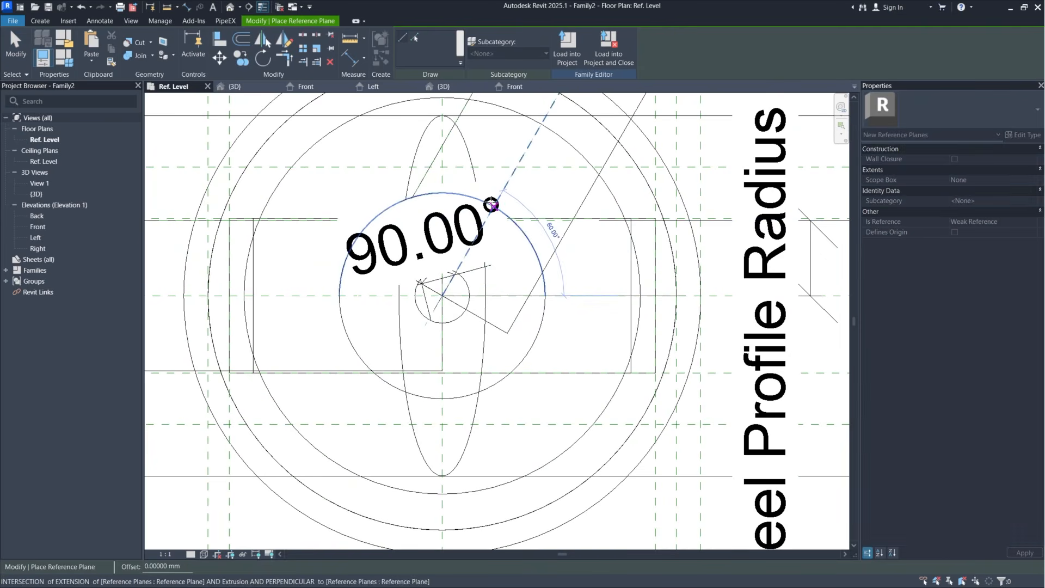
{"action": "scroll", "coordinate": [493, 204], "scroll_direction": "down", "scroll_amount": 4}
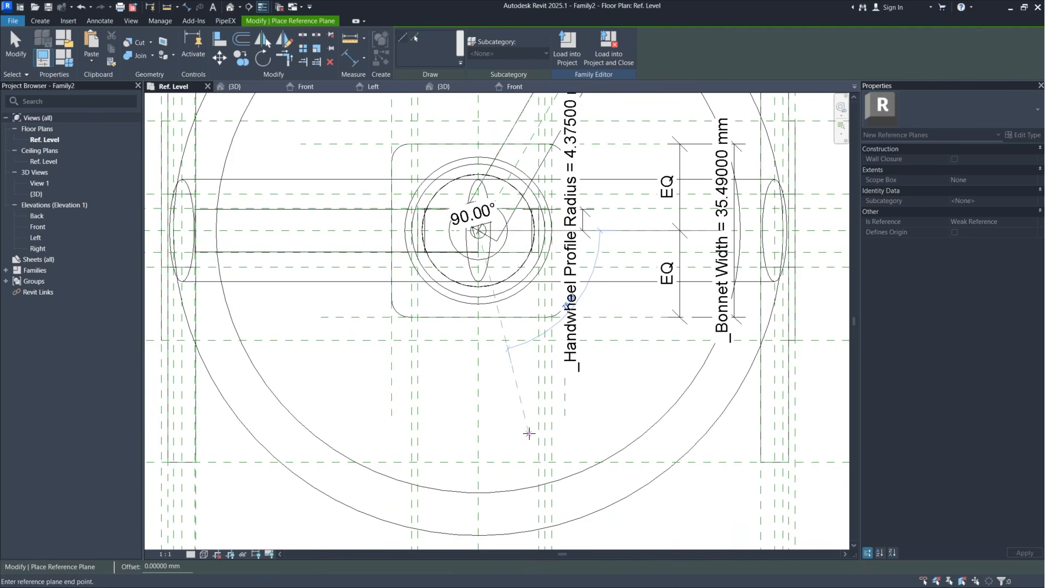
{"action": "left_click", "coordinate": [530, 433]}
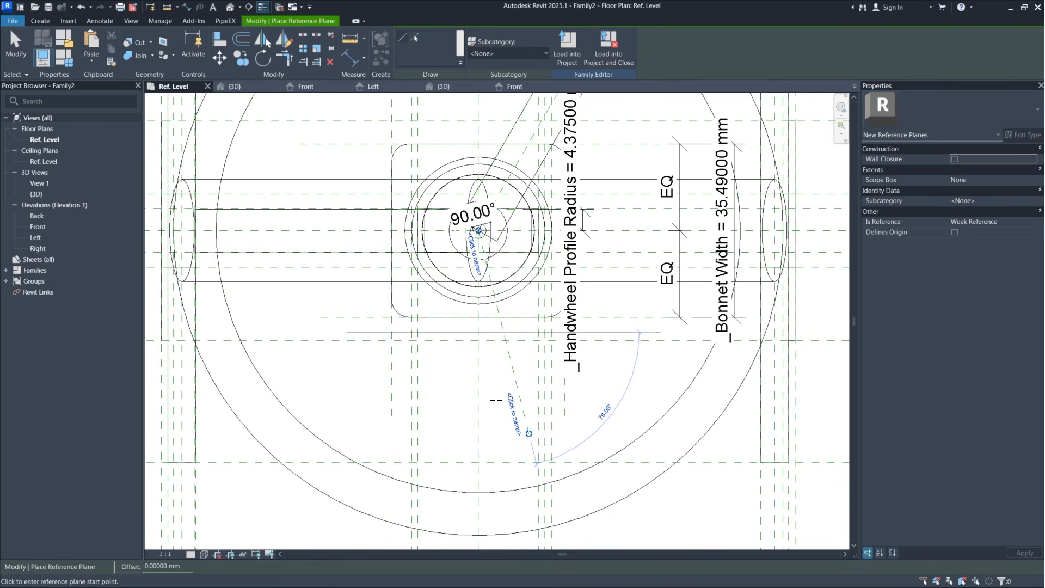
{"action": "key", "text": "Escape"}
{"action": "key", "text": "Escape"}
Step: Add an angular dimension between the vertical centre plane and the new slanted reference plane below the handwheel centre
{"action": "scroll", "coordinate": [506, 421], "scroll_direction": "up", "scroll_amount": 2}
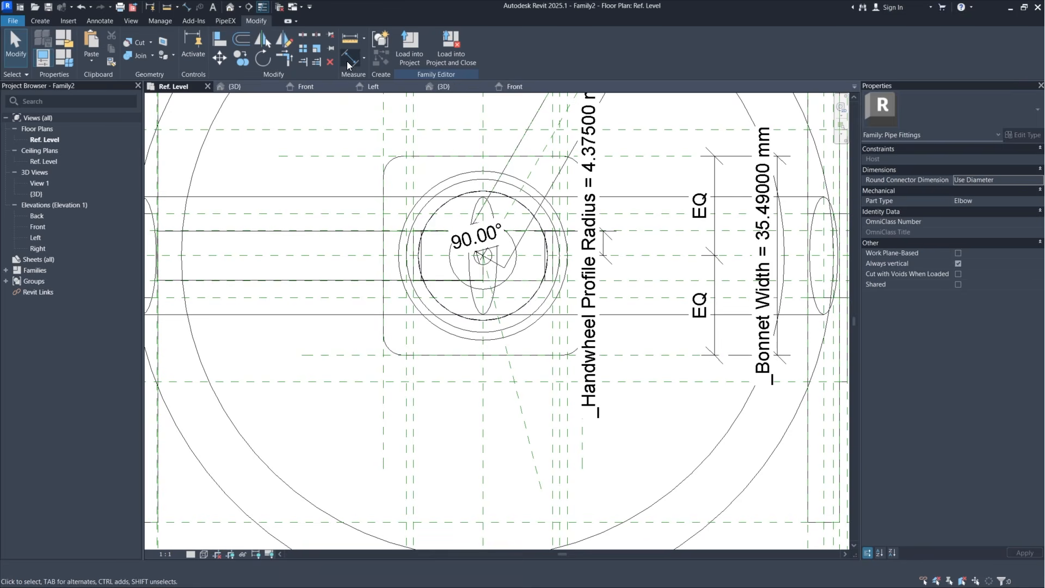
{"action": "left_click", "coordinate": [111, 23]}
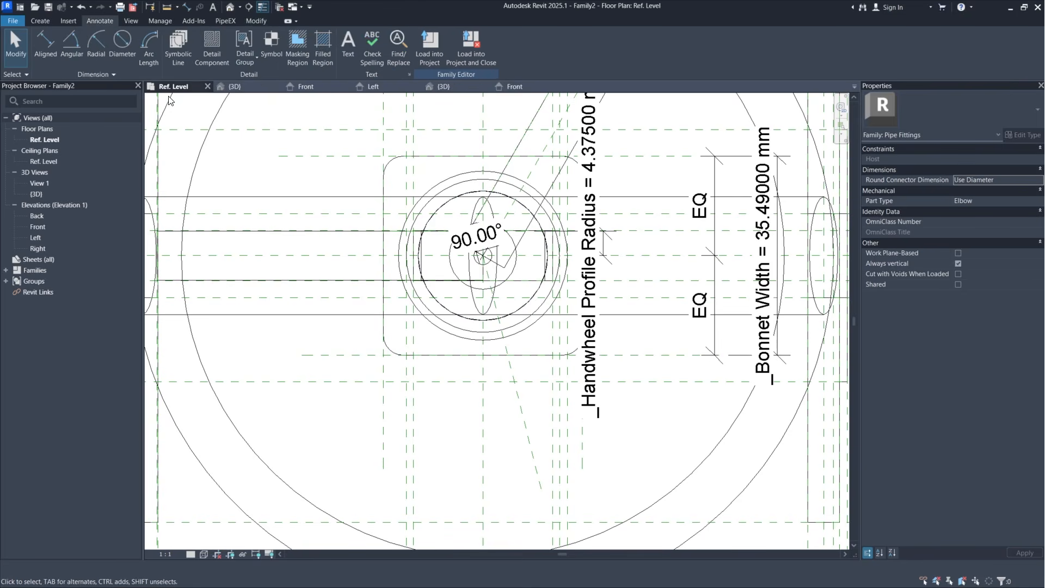
{"action": "scroll", "coordinate": [501, 217], "scroll_direction": "up", "scroll_amount": 1}
{"action": "scroll", "coordinate": [502, 217], "scroll_direction": "up", "scroll_amount": 1}
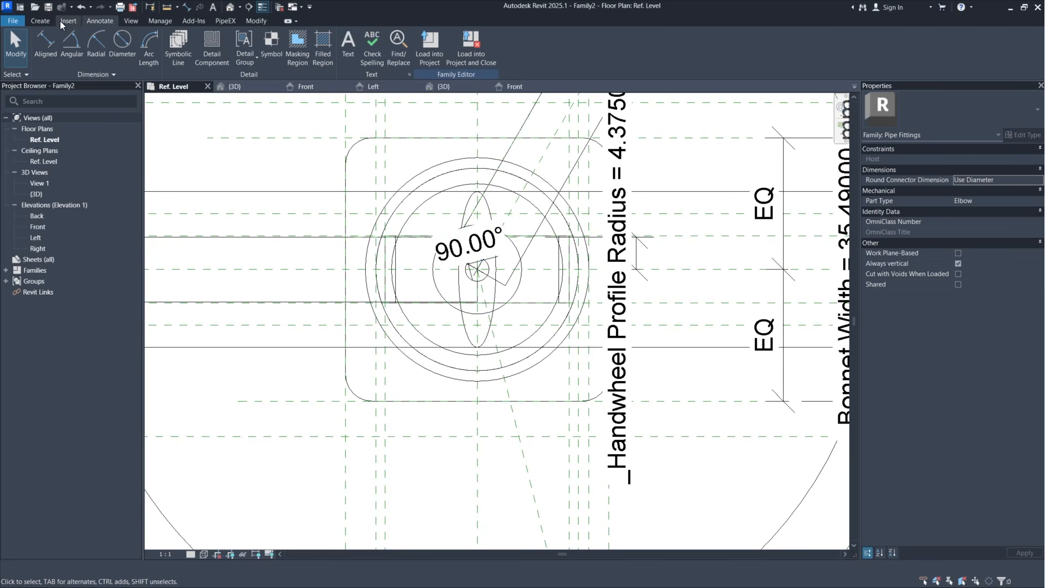
{"action": "left_click", "coordinate": [40, 21]}
{"action": "left_click", "coordinate": [255, 21]}
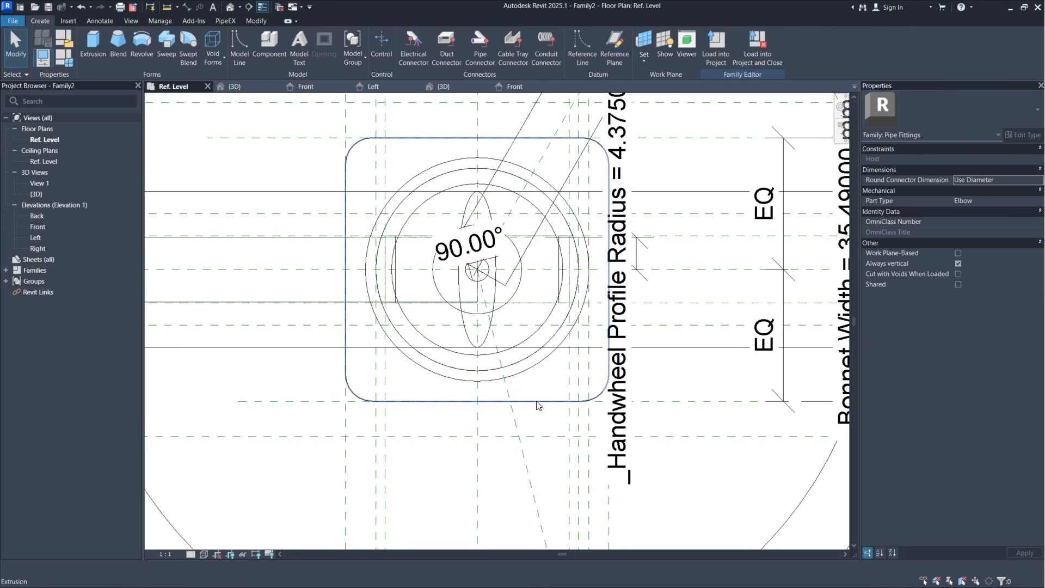
{"action": "middle_click_drag", "start_coordinate": [529, 360], "coordinate": [524, 314]}
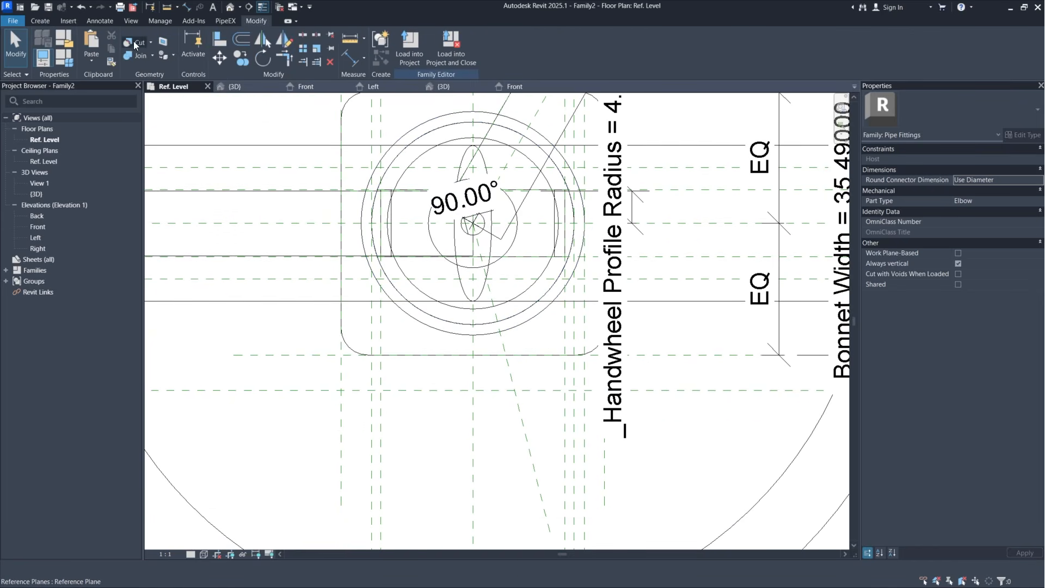
{"action": "left_click", "coordinate": [100, 21]}
{"action": "left_click", "coordinate": [80, 46]}
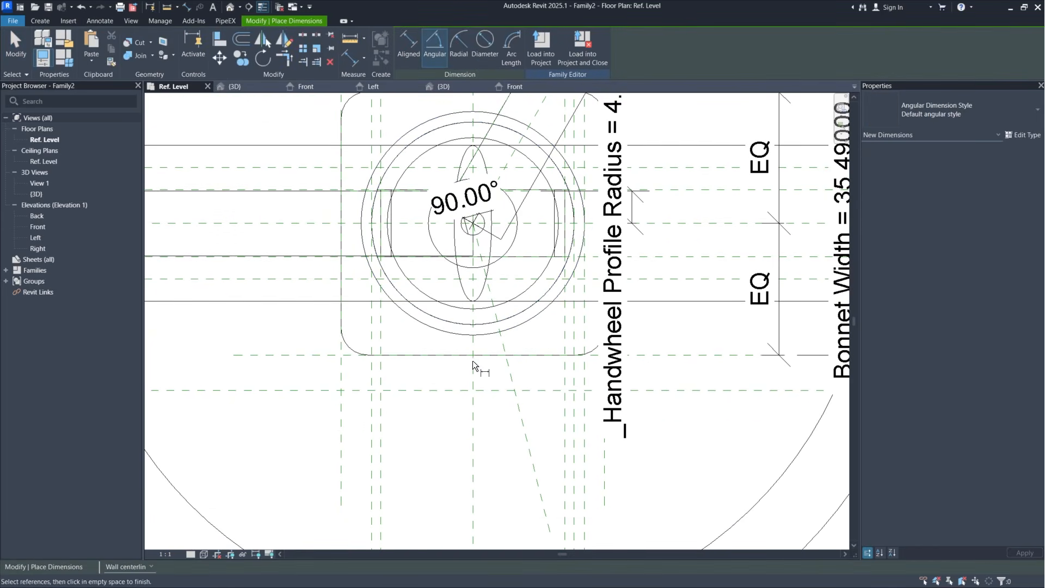
{"action": "left_click", "coordinate": [474, 345]}
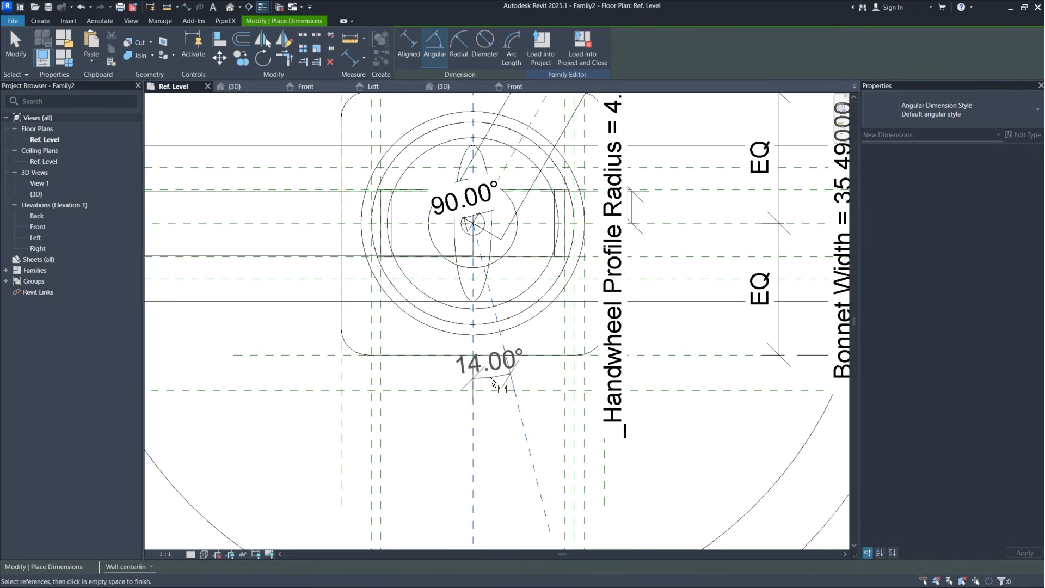
{"action": "left_click", "coordinate": [490, 377]}
{"action": "key", "text": "Escape"}
{"action": "key", "text": "Escape"}
Step: Set the angle between the lower slanted reference plane and the vertical centre plane to 30°
{"action": "left_click", "coordinate": [524, 421]}
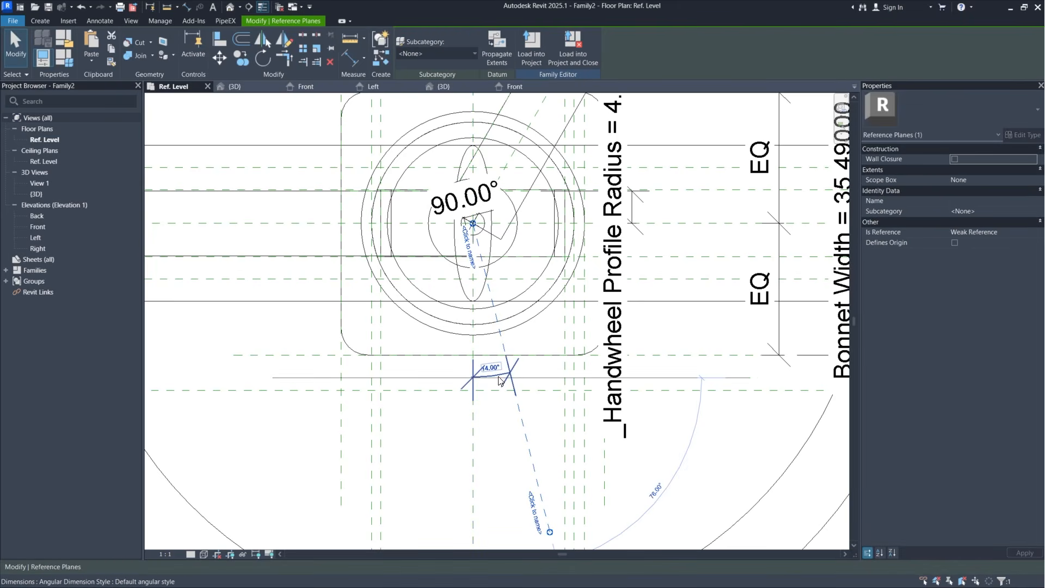
{"action": "left_click", "coordinate": [498, 375]}
{"action": "left_click", "coordinate": [513, 384]}
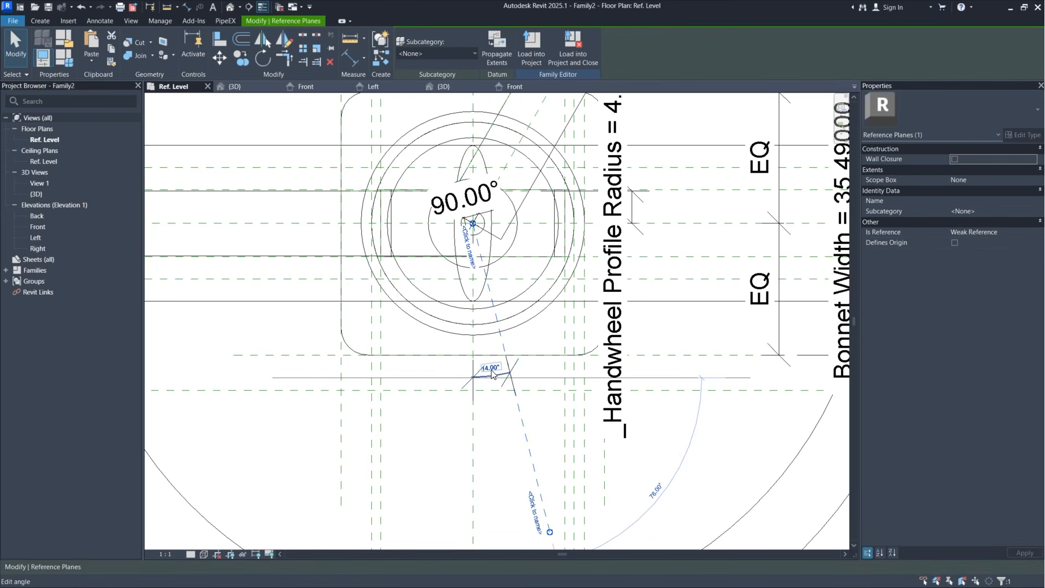
{"action": "left_click", "coordinate": [489, 368]}
{"action": "type", "text": "30"}
{"action": "key", "text": "Return"}
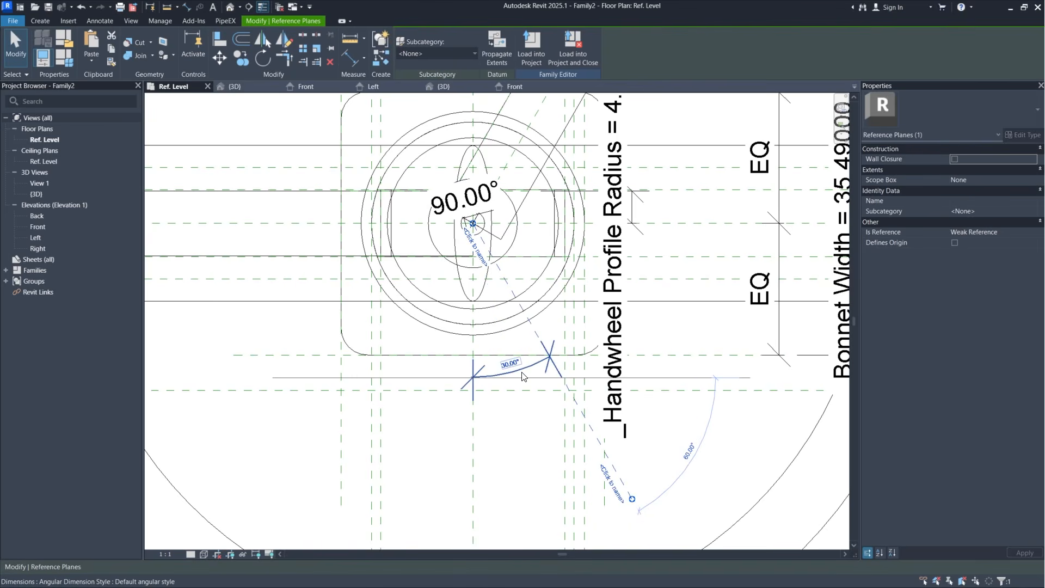
Step: Lock the 30° angular dimension between the vertical centre plane and the lower slanted reference plane
{"action": "key", "text": "Escape"}
{"action": "left_click", "coordinate": [527, 380]}
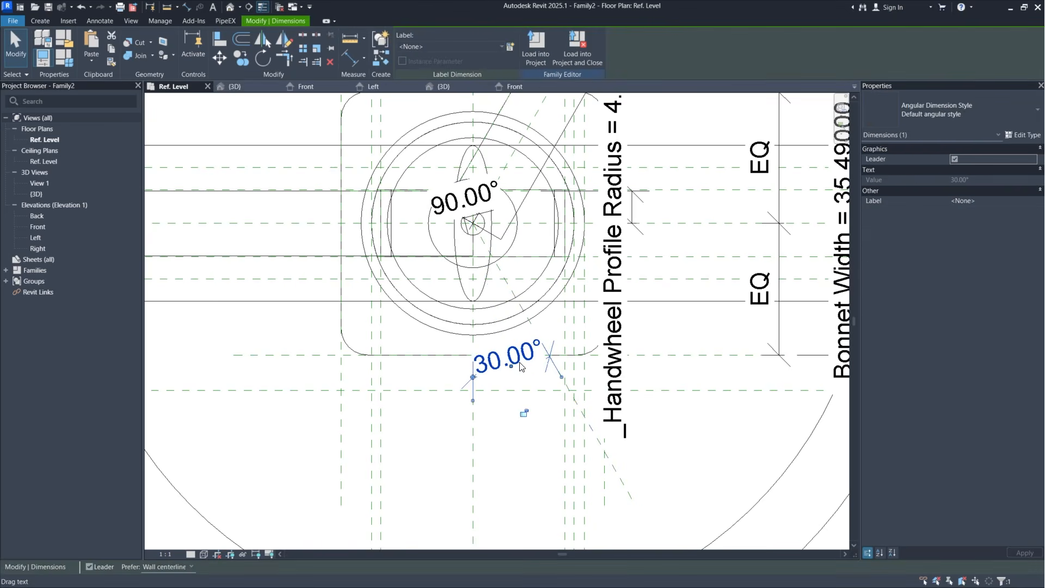
{"action": "left_click", "coordinate": [539, 453]}
{"action": "scroll", "coordinate": [522, 408], "scroll_direction": "down", "scroll_amount": 2}
{"action": "middle_click_drag", "start_coordinate": [516, 426], "coordinate": [498, 417]}
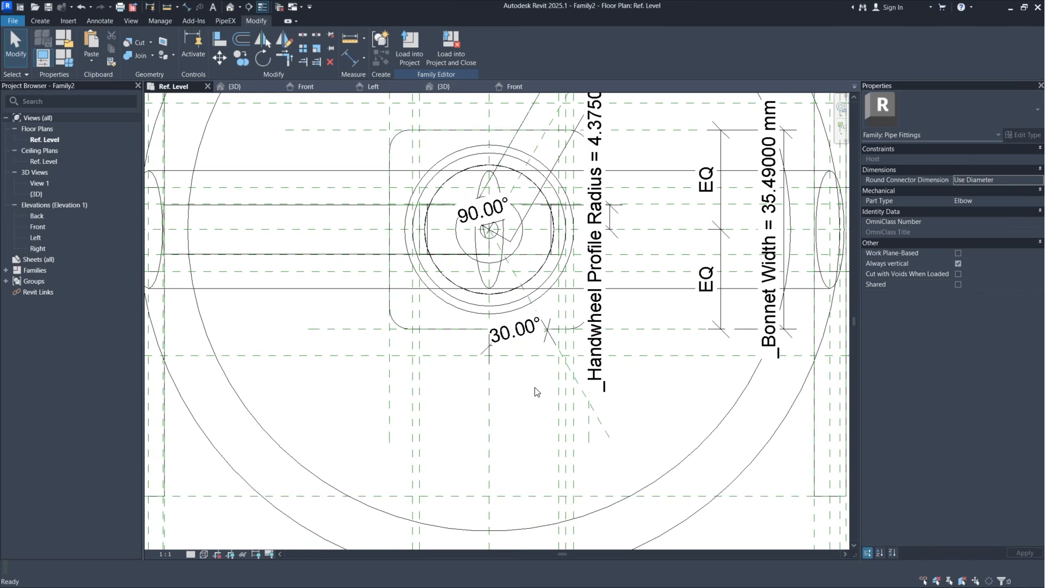
Step: Extend the lower end of the slanted reference plane out to the handwheel rim's outer circle
{"action": "left_click", "coordinate": [609, 435]}
{"action": "left_click_drag", "start_coordinate": [610, 438], "coordinate": [679, 520]}
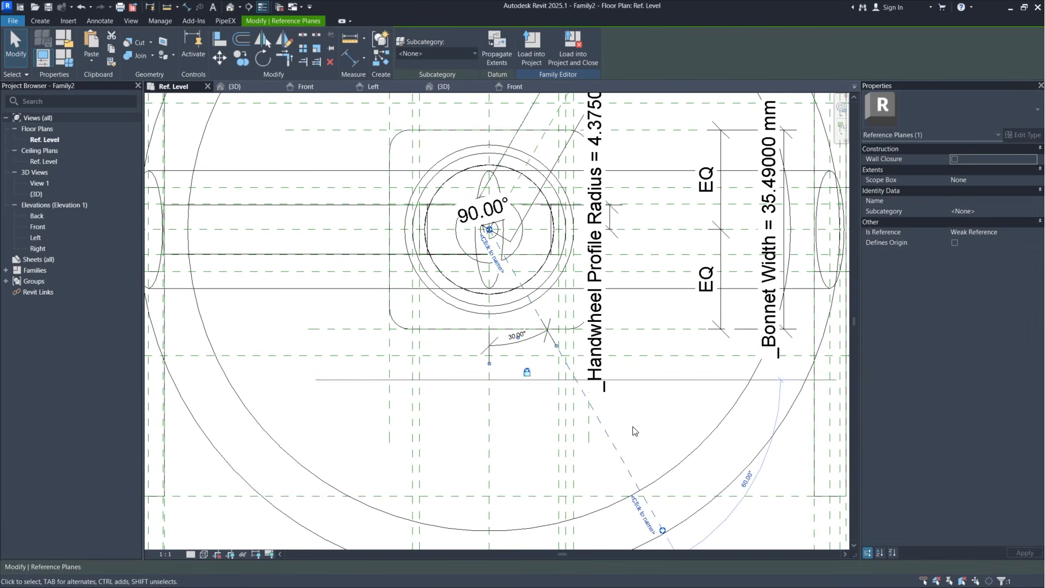
{"action": "left_click", "coordinate": [636, 429]}
{"action": "middle_click_drag", "start_coordinate": [638, 430], "coordinate": [648, 405]}
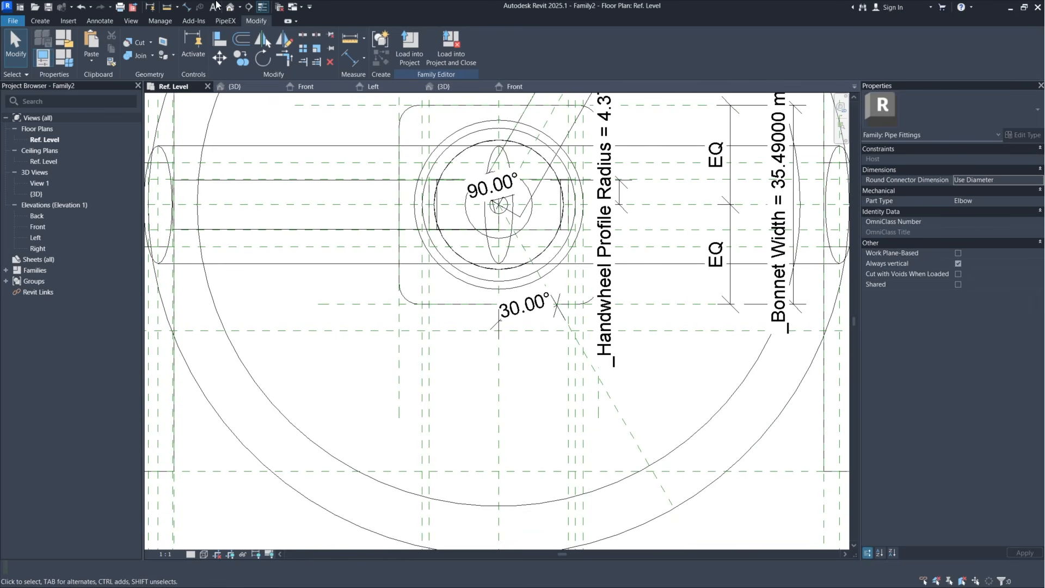
Step: Draw a second reference plane parallel to the lower slanted one, about 3.4 mm beside it, from near the handwheel centre to the outer rim
{"action": "left_click", "coordinate": [43, 22]}
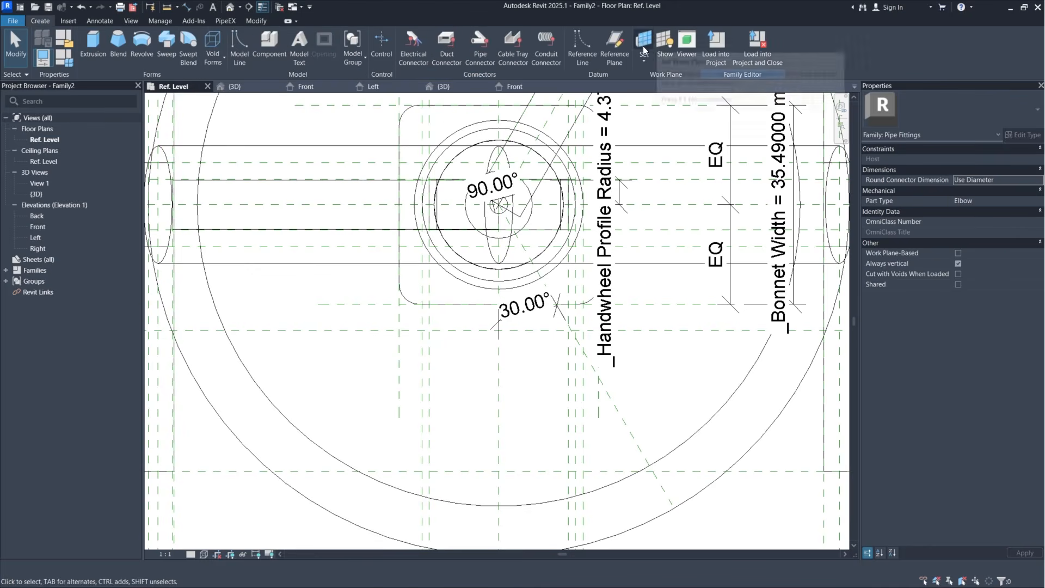
{"action": "left_click", "coordinate": [665, 46]}
{"action": "scroll", "coordinate": [512, 197], "scroll_direction": "up", "scroll_amount": 3}
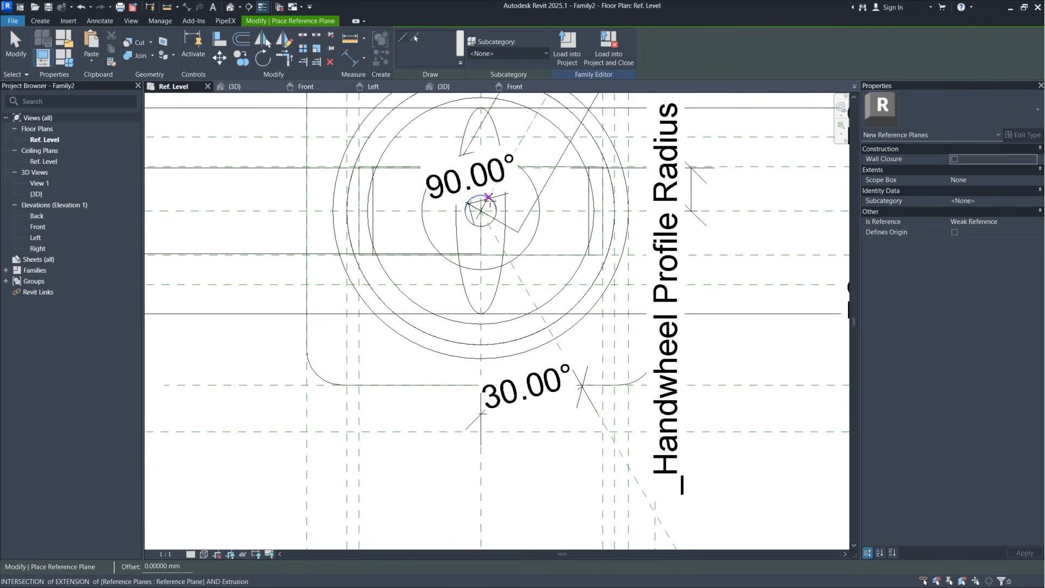
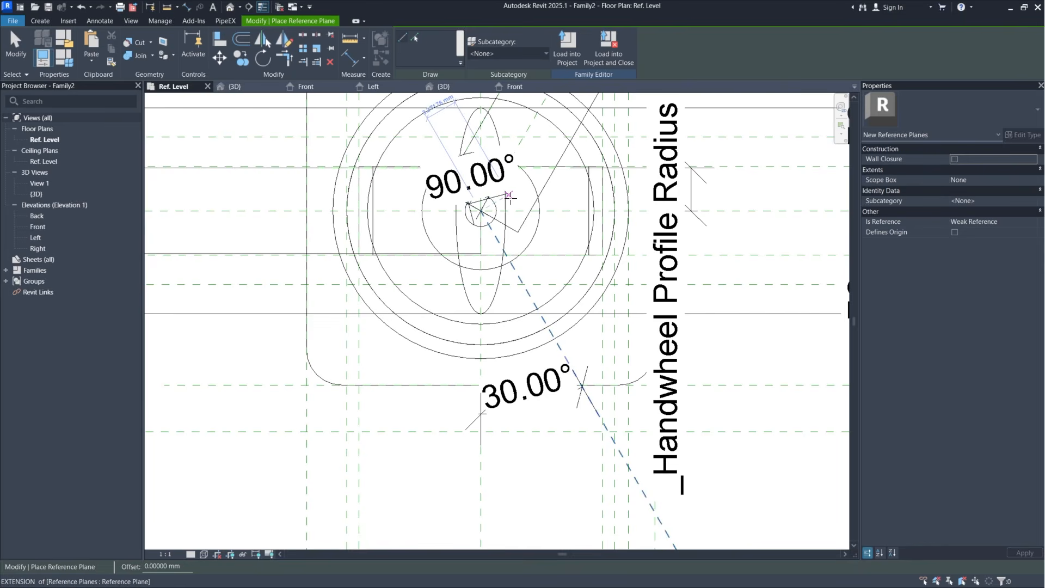
{"action": "left_click", "coordinate": [510, 195]}
{"action": "scroll", "coordinate": [553, 256], "scroll_direction": "down", "scroll_amount": 2}
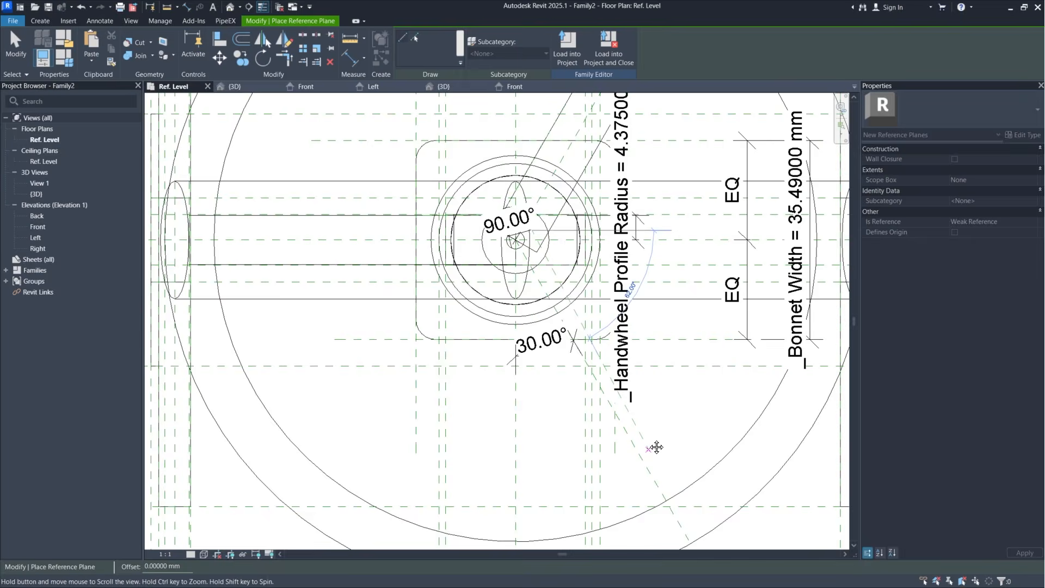
{"action": "middle_click_drag", "start_coordinate": [656, 443], "coordinate": [619, 336]}
{"action": "scroll", "coordinate": [619, 335], "scroll_direction": "up", "scroll_amount": 2}
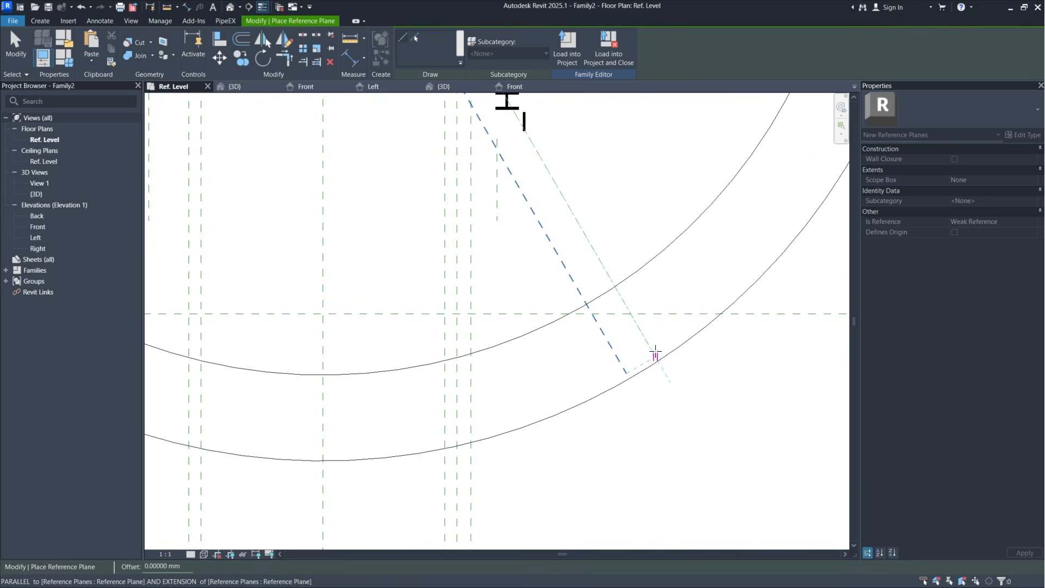
{"action": "left_click", "coordinate": [656, 356]}
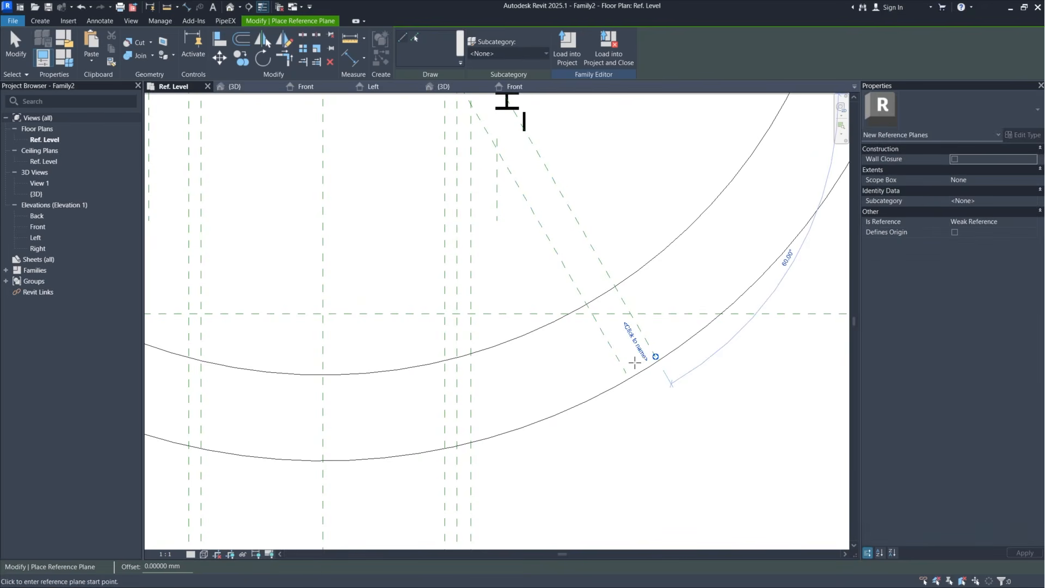
Step: Draw a short reference plane across both slanted planes near the outer rim, perpendicular to them
{"action": "left_click", "coordinate": [619, 376]}
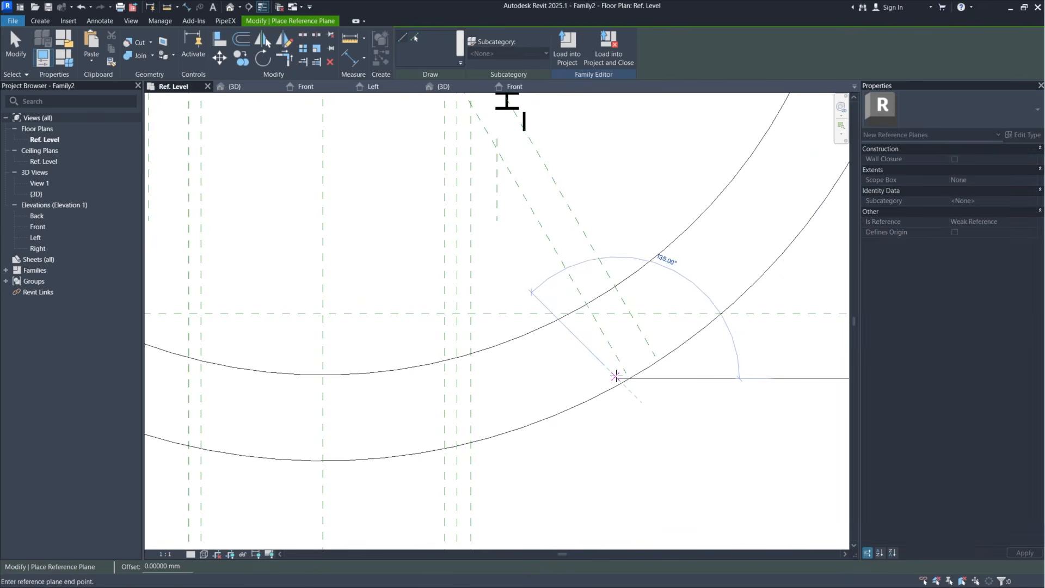
{"action": "key", "text": "Escape"}
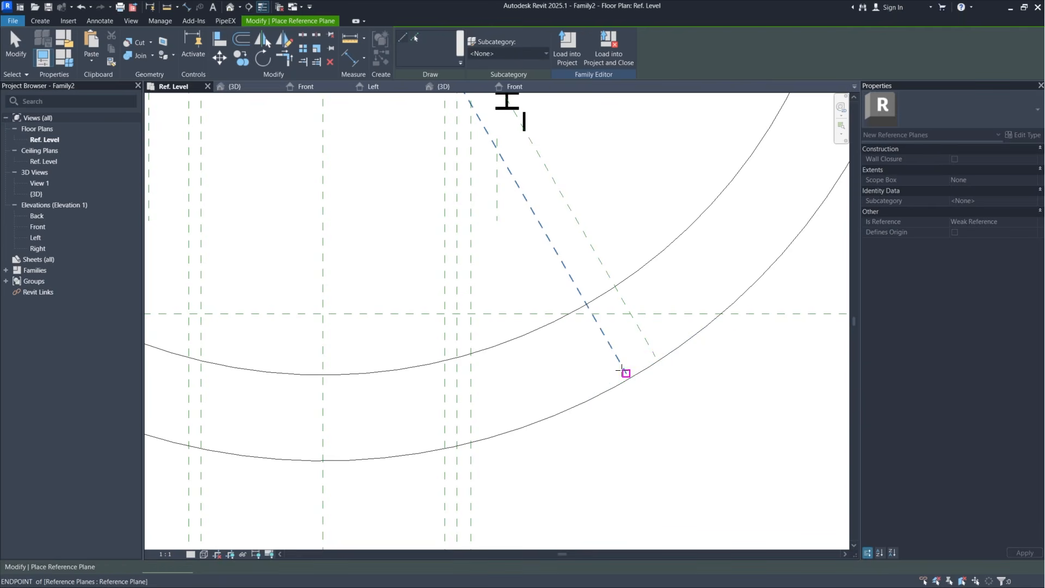
{"action": "left_click", "coordinate": [608, 376]}
{"action": "scroll", "coordinate": [653, 350], "scroll_direction": "up", "scroll_amount": 3}
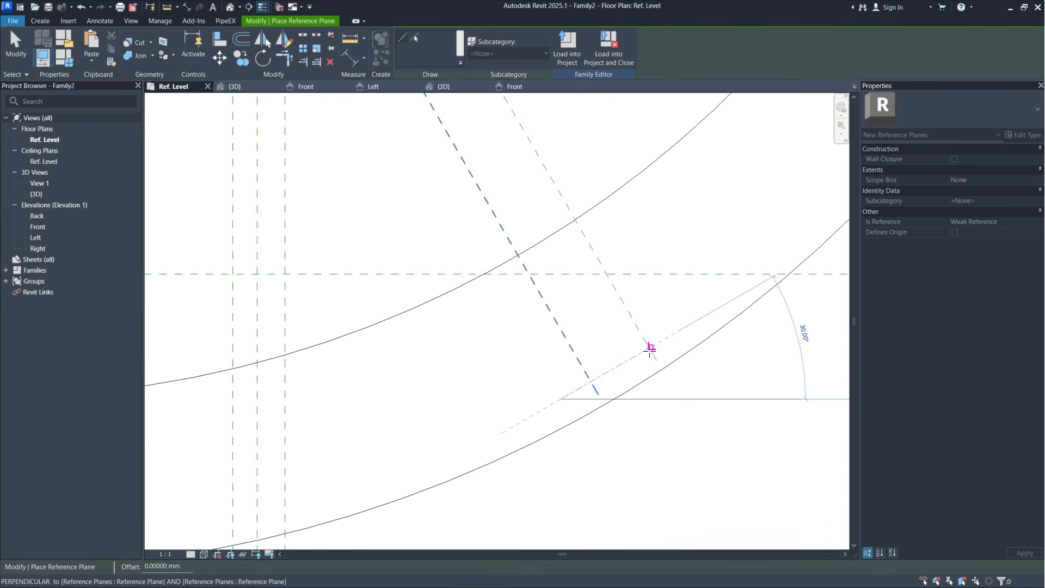
{"action": "left_click", "coordinate": [649, 349]}
{"action": "scroll", "coordinate": [652, 337], "scroll_direction": "up", "scroll_amount": 3}
{"action": "scroll", "coordinate": [661, 356], "scroll_direction": "down", "scroll_amount": 8}
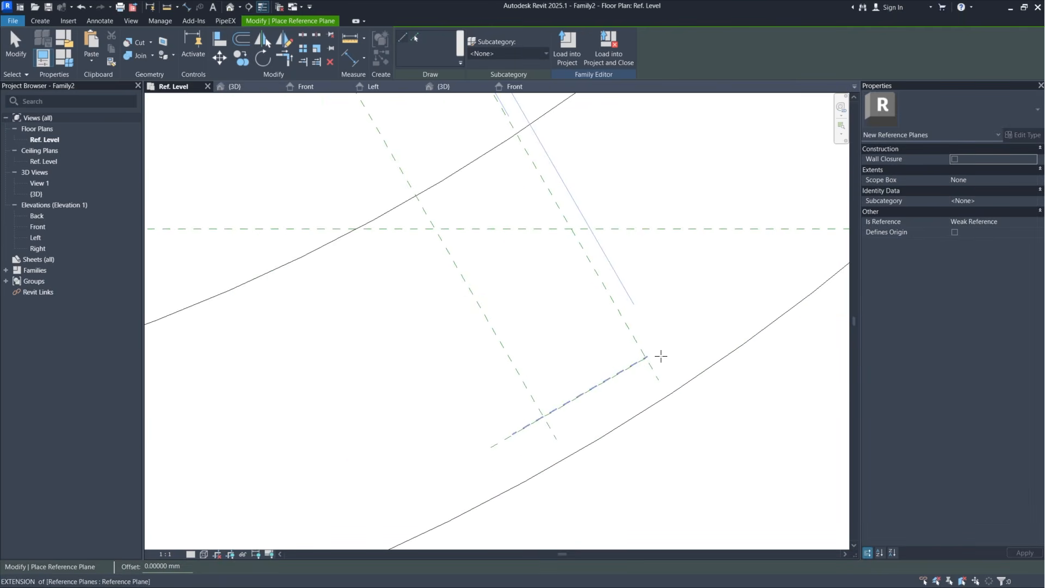
Step: Draw a short perpendicular reference plane from the handwheel centre to the start of the parallel slanted plane, at 30° to the horizontal
{"action": "middle_click_drag", "start_coordinate": [650, 311], "coordinate": [620, 392]}
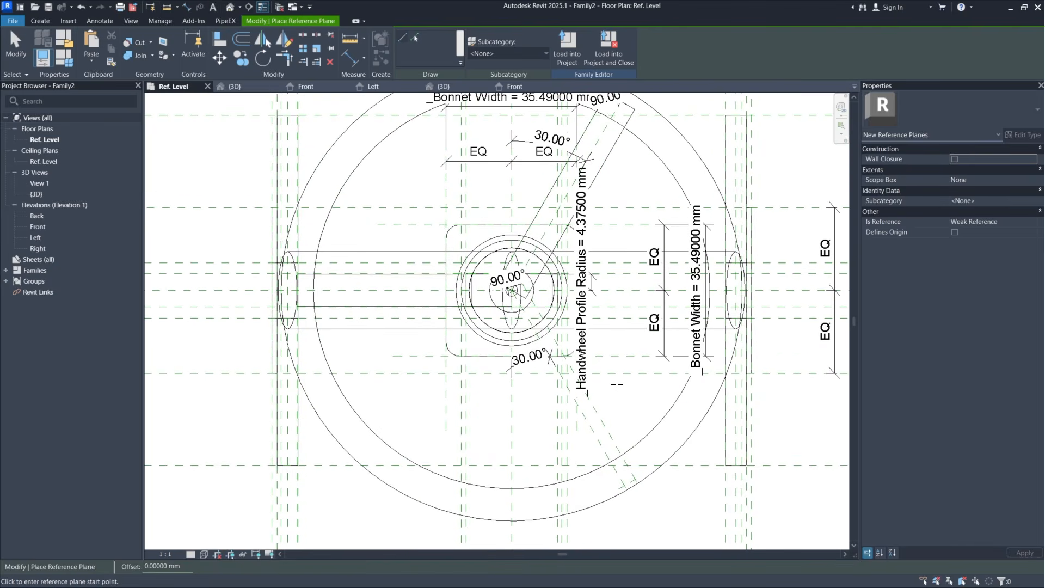
{"action": "scroll", "coordinate": [506, 263], "scroll_direction": "up", "scroll_amount": 3}
{"action": "scroll", "coordinate": [506, 264], "scroll_direction": "up", "scroll_amount": 3}
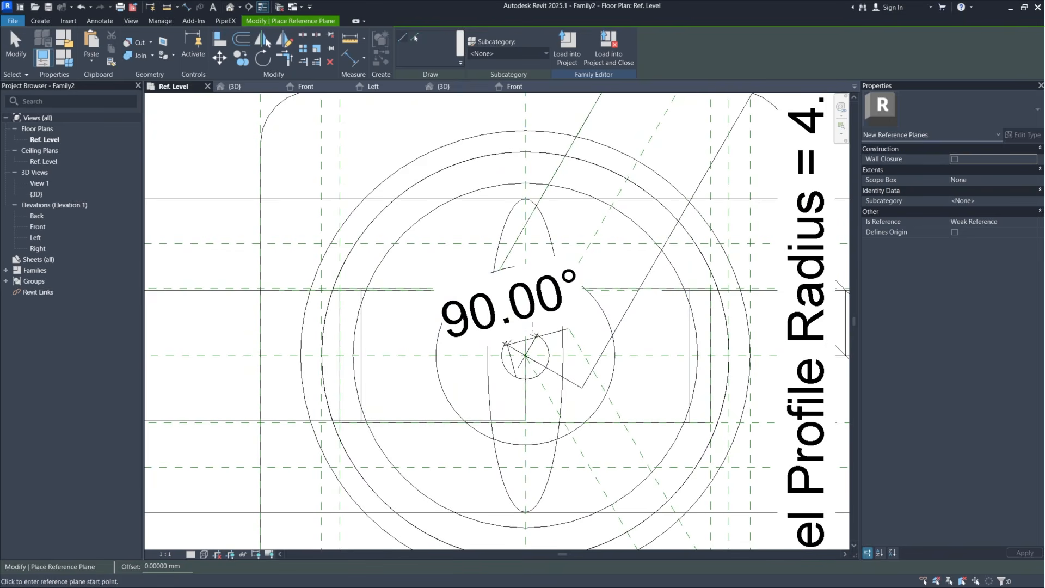
{"action": "left_click", "coordinate": [525, 356]}
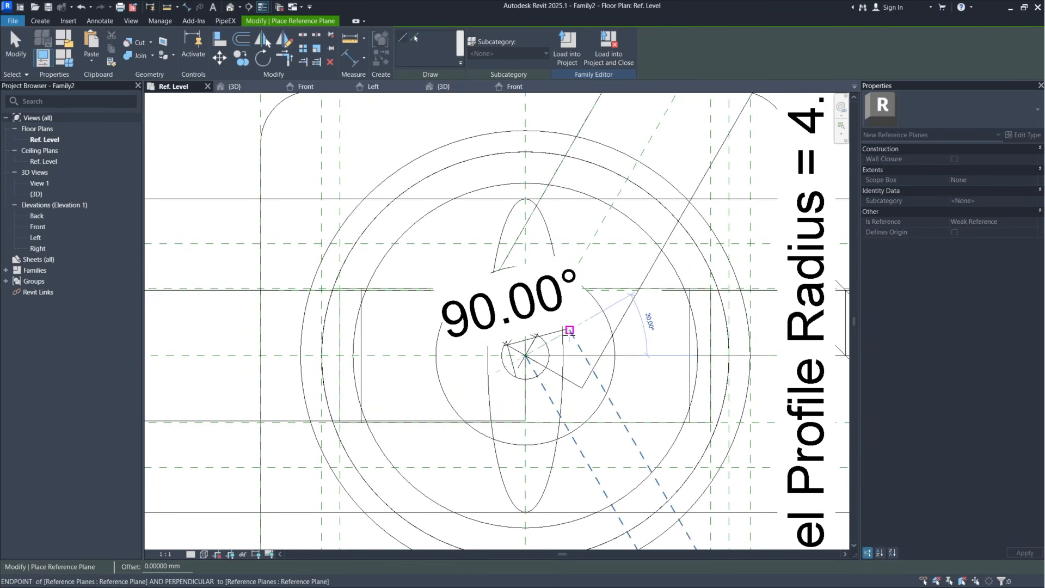
{"action": "left_click", "coordinate": [570, 330]}
{"action": "scroll", "coordinate": [575, 338], "scroll_direction": "up", "scroll_amount": 3}
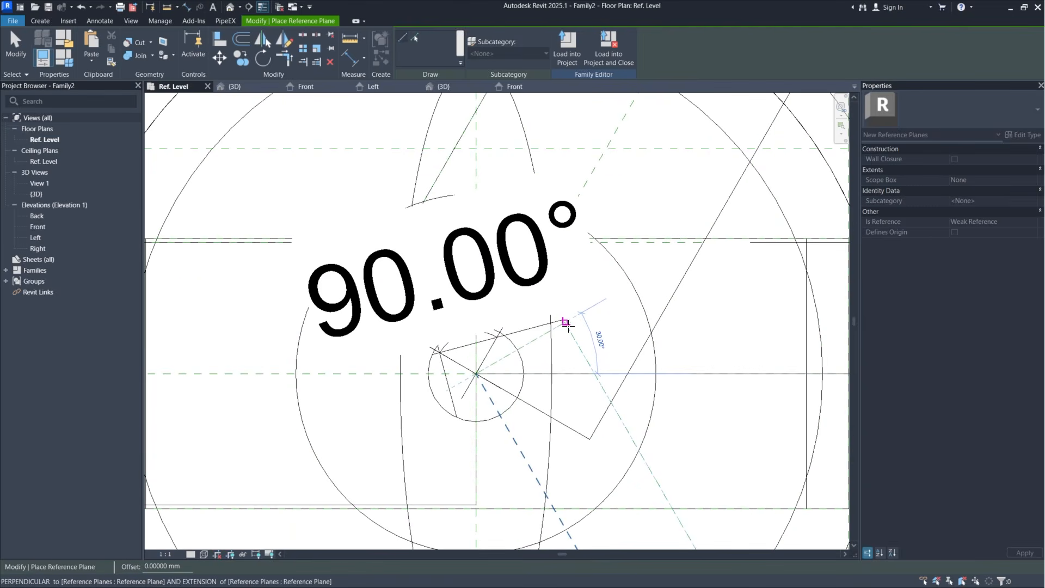
{"action": "key", "text": "Escape"}
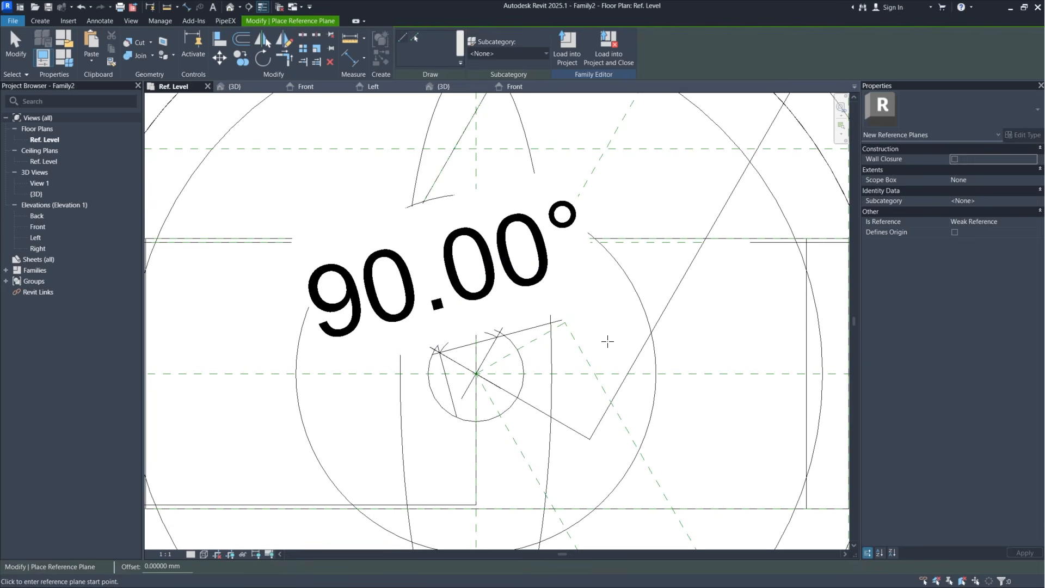
{"action": "key", "text": "Escape"}
Step: Add an angular dimension between the short perpendicular plane at the handwheel centre and the slanted plane through the centre, and lock it
{"action": "left_click", "coordinate": [99, 21]}
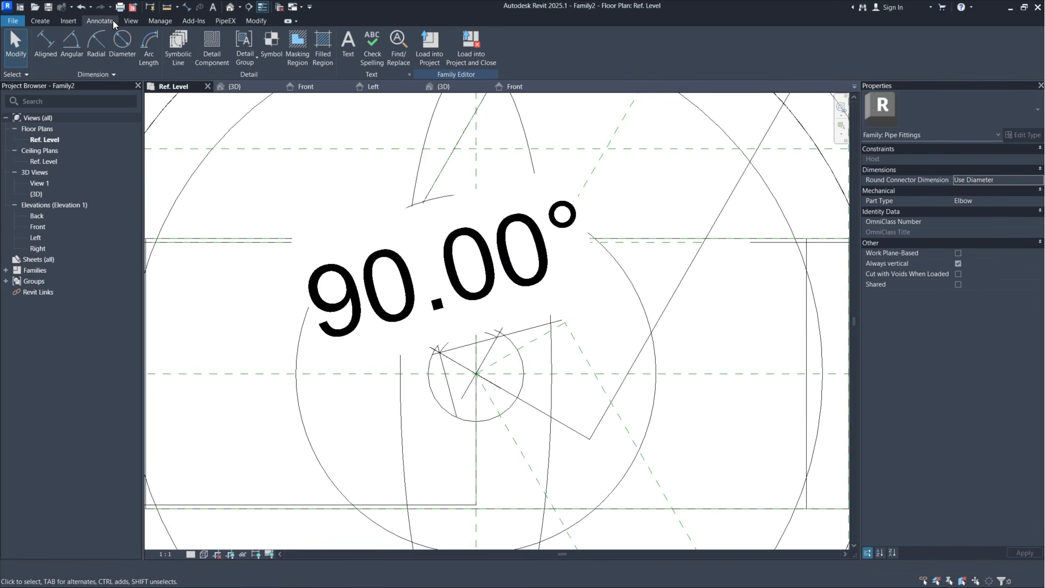
{"action": "left_click", "coordinate": [75, 51]}
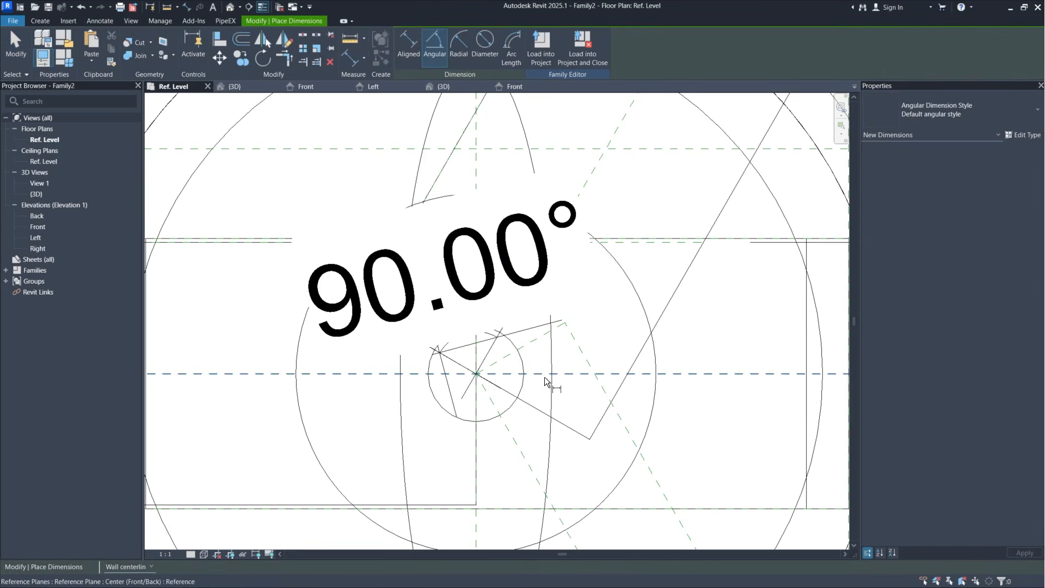
{"action": "left_click", "coordinate": [513, 359]}
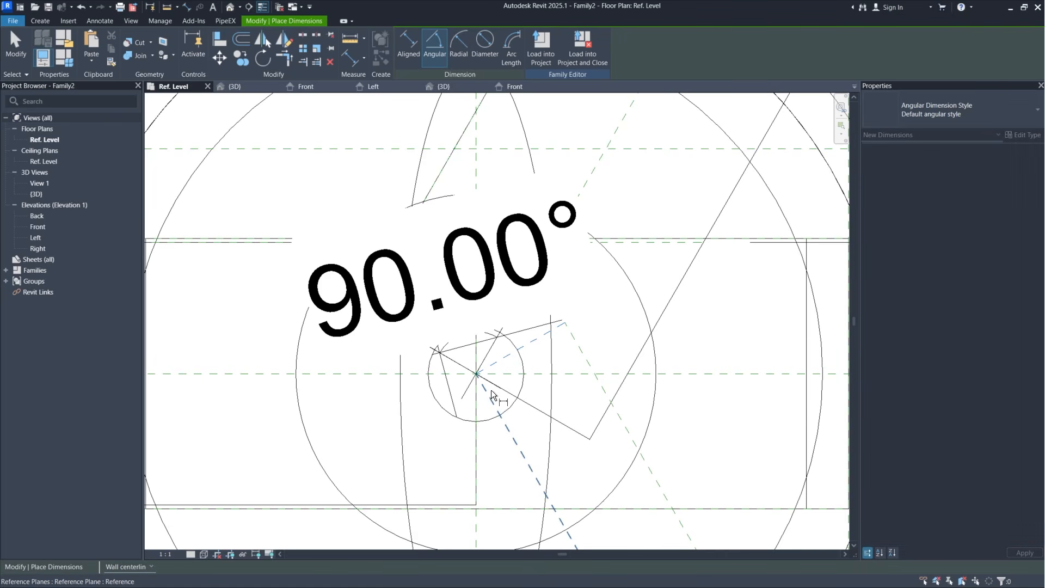
{"action": "left_click", "coordinate": [510, 435]}
{"action": "left_click", "coordinate": [522, 428]}
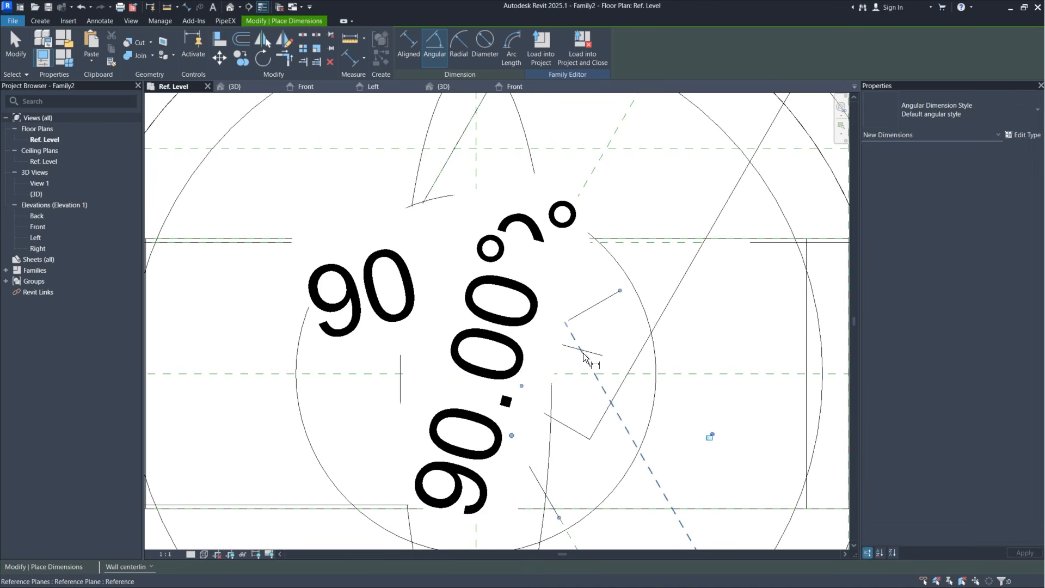
{"action": "scroll", "coordinate": [583, 353], "scroll_direction": "down", "scroll_amount": 2}
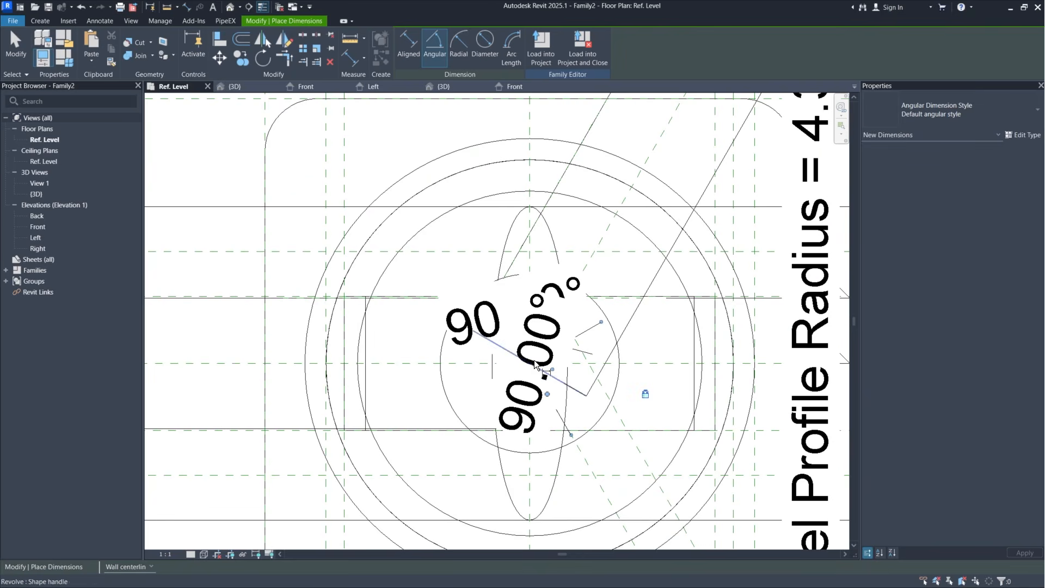
{"action": "scroll", "coordinate": [550, 306], "scroll_direction": "up", "scroll_amount": 4}
{"action": "key", "text": "Escape"}
{"action": "key", "text": "Escape"}
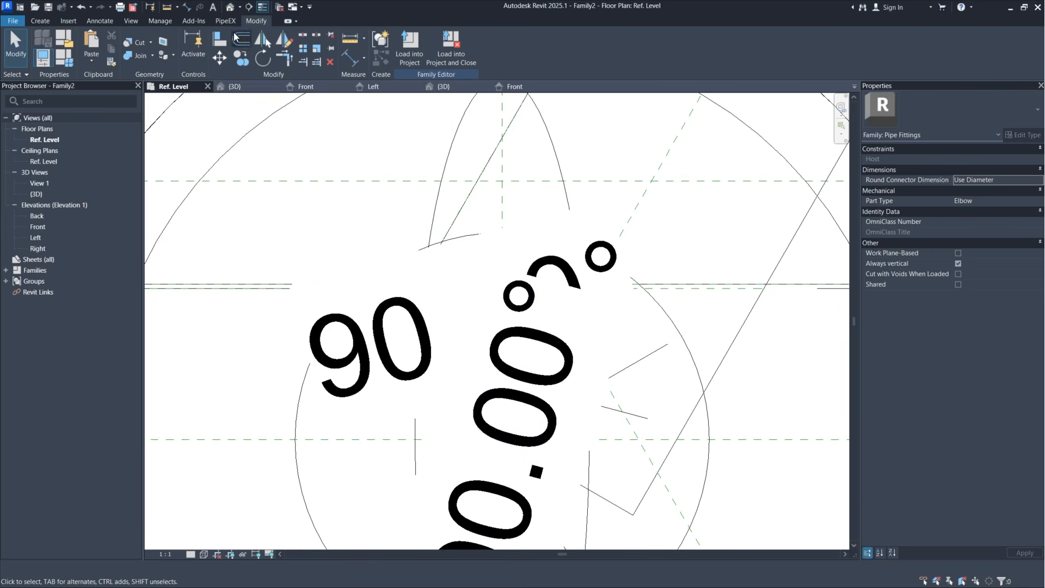
Step: Add an angular dimension between the short perpendicular plane at the centre and the offset parallel slanted plane
{"action": "left_click", "coordinate": [89, 22]}
{"action": "left_click", "coordinate": [83, 50]}
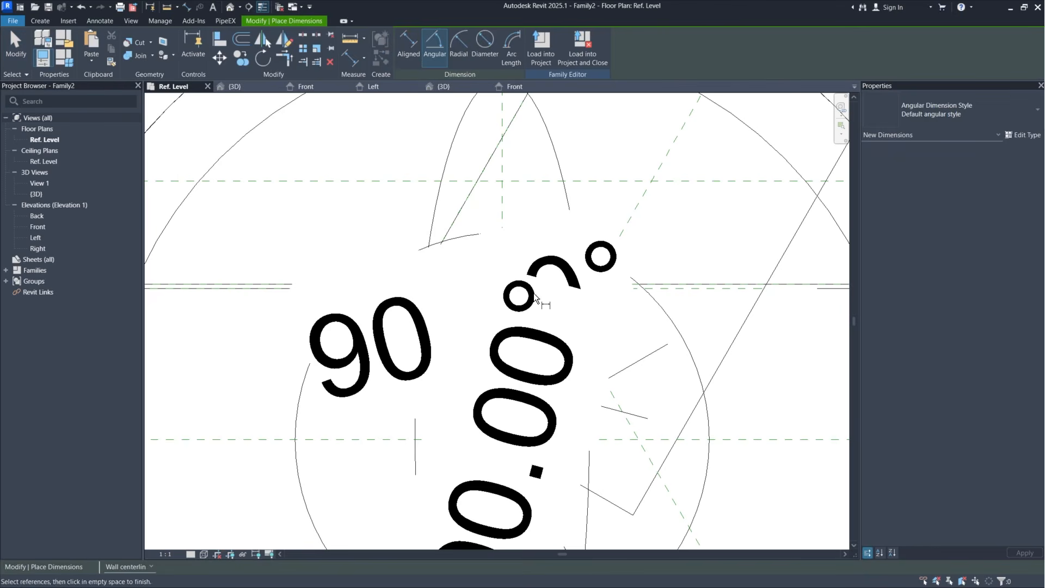
{"action": "left_click", "coordinate": [625, 419]}
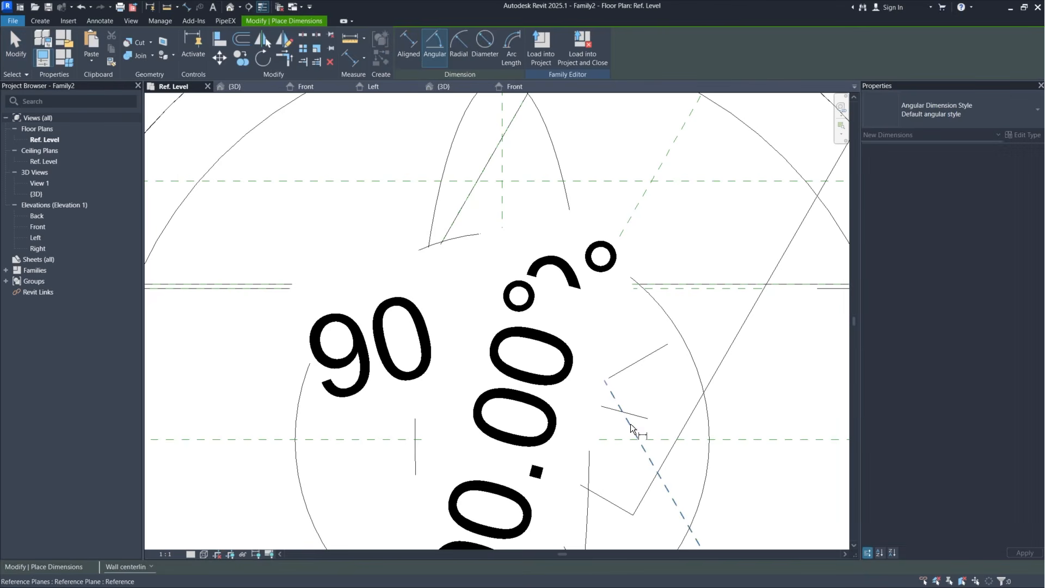
{"action": "left_click", "coordinate": [571, 404]}
{"action": "left_click", "coordinate": [598, 427]}
{"action": "scroll", "coordinate": [587, 395], "scroll_direction": "down", "scroll_amount": 4}
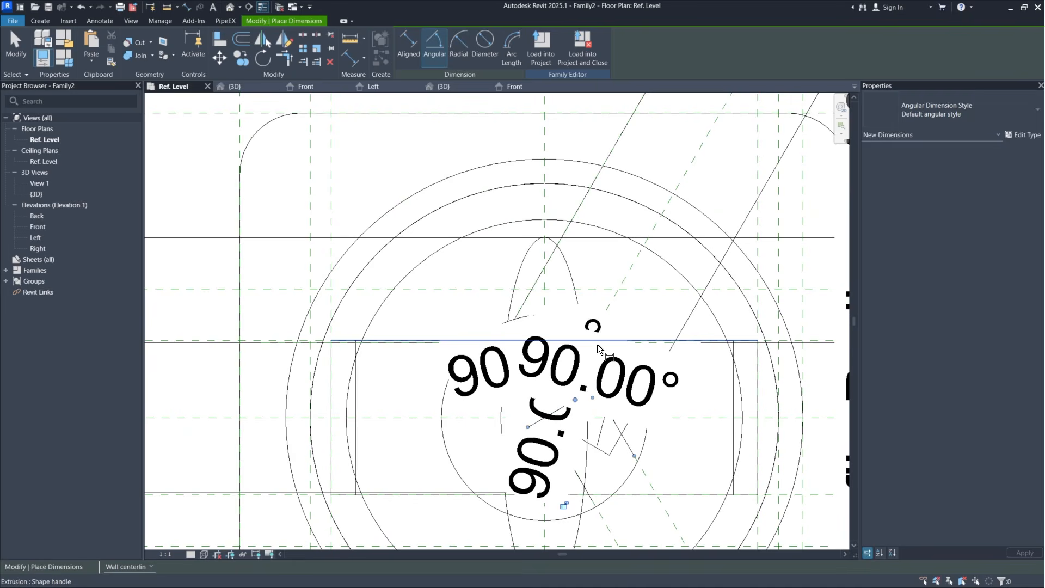
Step: Lock the angular dimension between the short perpendicular plane and the offset parallel slanted plane
{"action": "key", "text": "Escape"}
{"action": "left_click", "coordinate": [619, 395]}
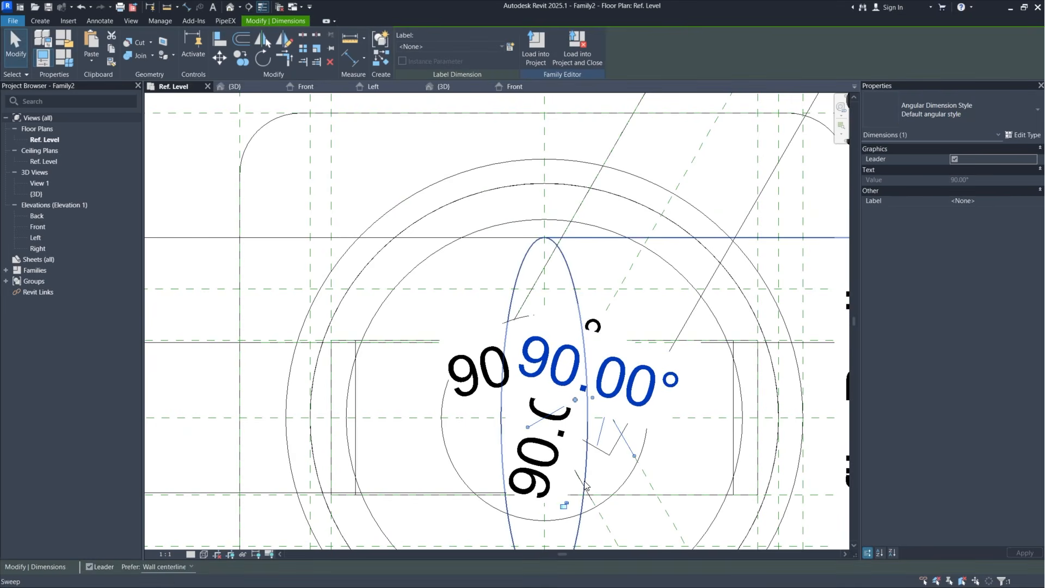
{"action": "left_click", "coordinate": [565, 505]}
{"action": "left_click", "coordinate": [503, 490]}
{"action": "key", "text": "Escape"}
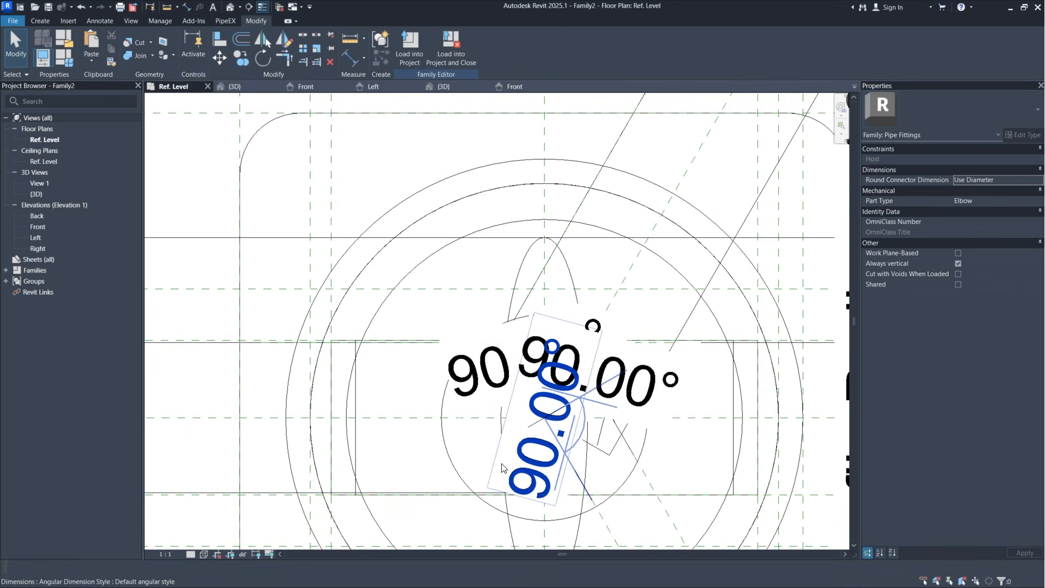
{"action": "left_click", "coordinate": [503, 464]}
{"action": "left_click", "coordinate": [712, 456]}
Step: Add an aligned dimension between the two parallel slanted reference planes near the lower handwheel rim
{"action": "middle_click_drag", "start_coordinate": [694, 452], "coordinate": [616, 294]}
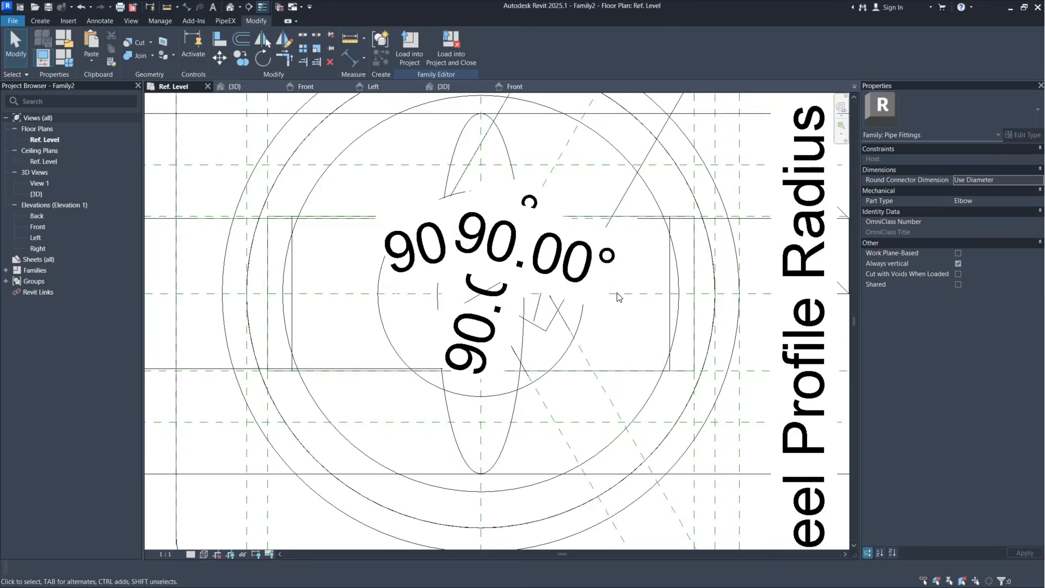
{"action": "scroll", "coordinate": [617, 293], "scroll_direction": "down", "scroll_amount": 2}
{"action": "middle_click_drag", "start_coordinate": [660, 373], "coordinate": [512, 152]}
{"action": "scroll", "coordinate": [513, 151], "scroll_direction": "down", "scroll_amount": 2}
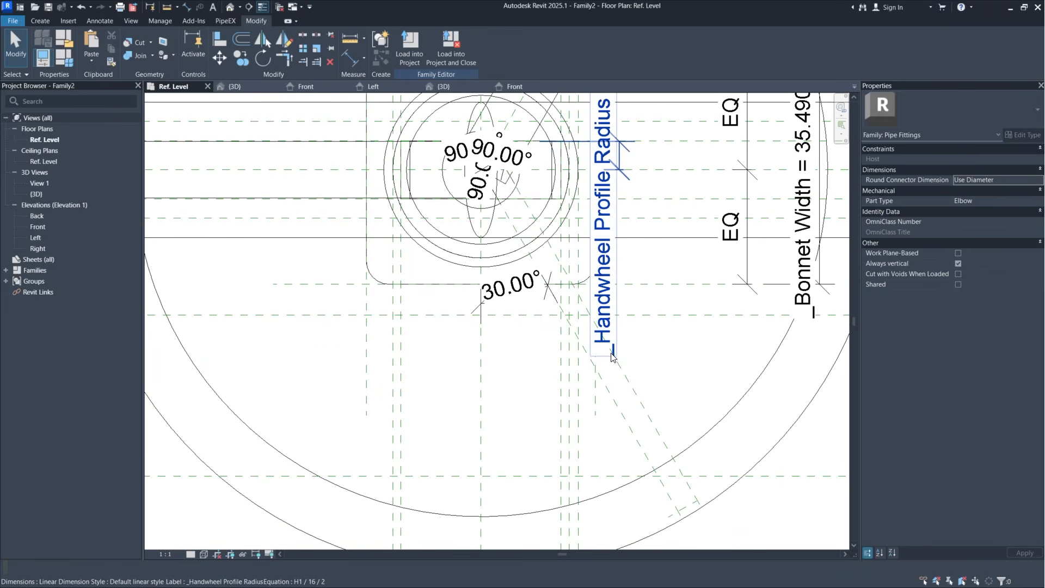
{"action": "left_click", "coordinate": [343, 57]}
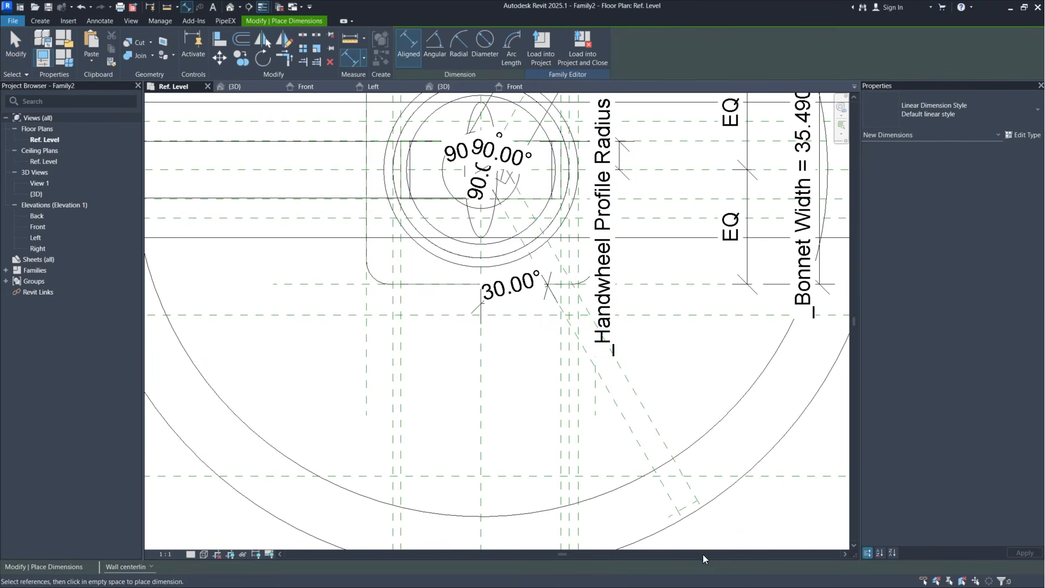
{"action": "left_click", "coordinate": [658, 436]}
{"action": "left_click", "coordinate": [682, 413]}
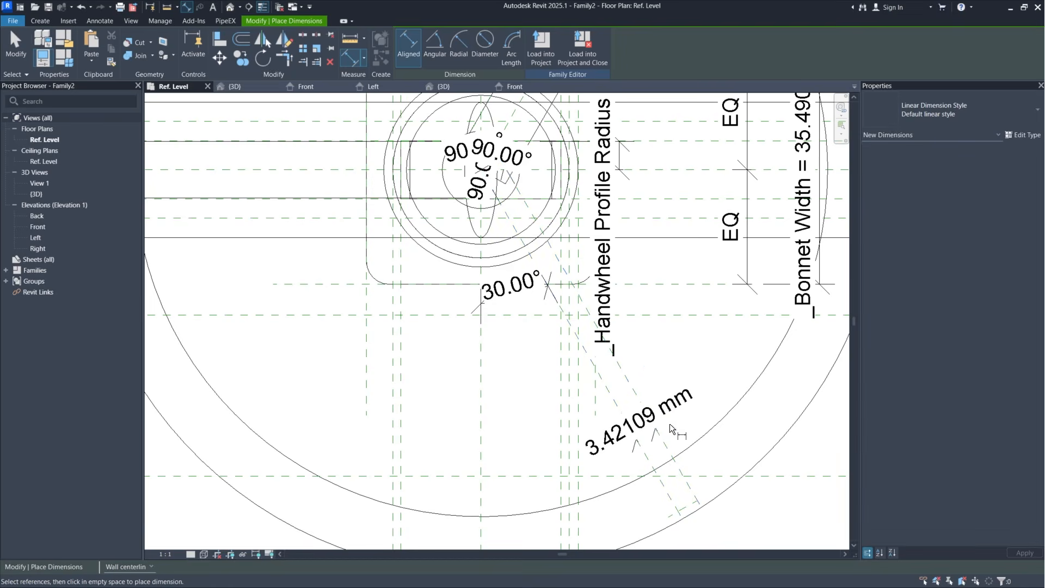
{"action": "key", "text": "Escape"}
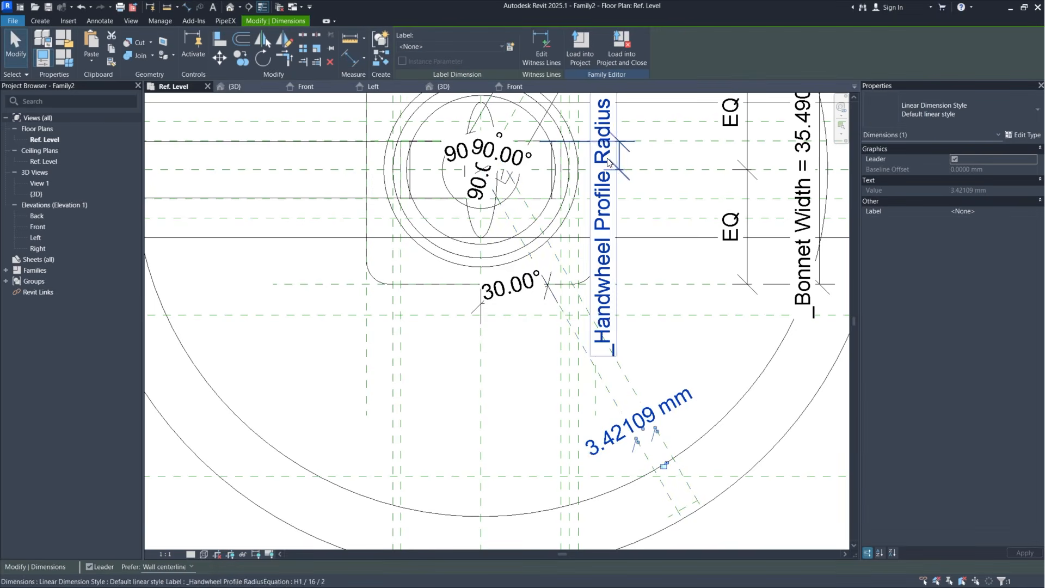
Step: Label the aligned dimension between the two parallel slanted planes with the _Handwheel Profile Radius parameter
{"action": "left_click", "coordinate": [475, 47]}
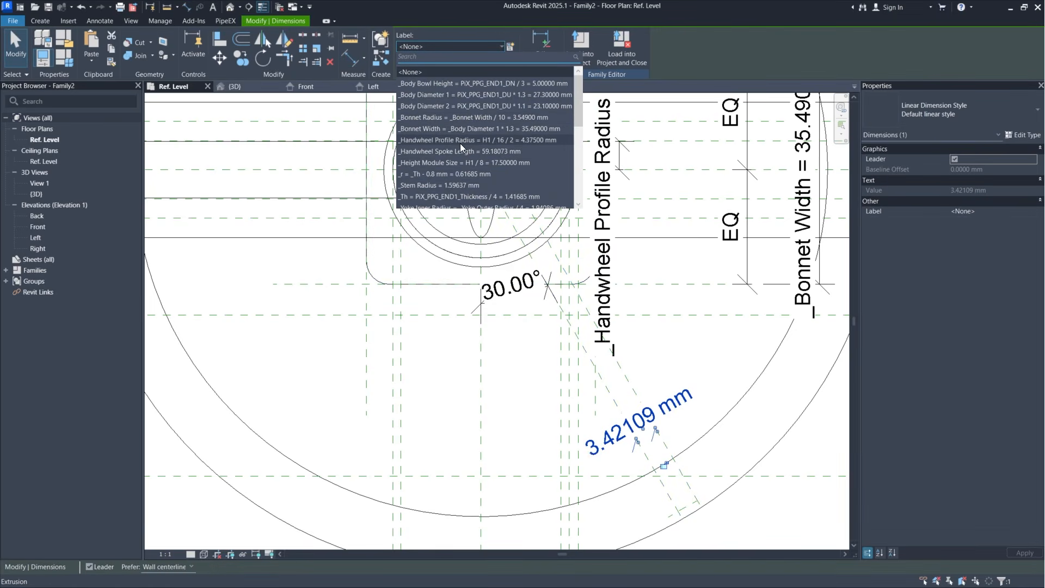
{"action": "left_click", "coordinate": [446, 141]}
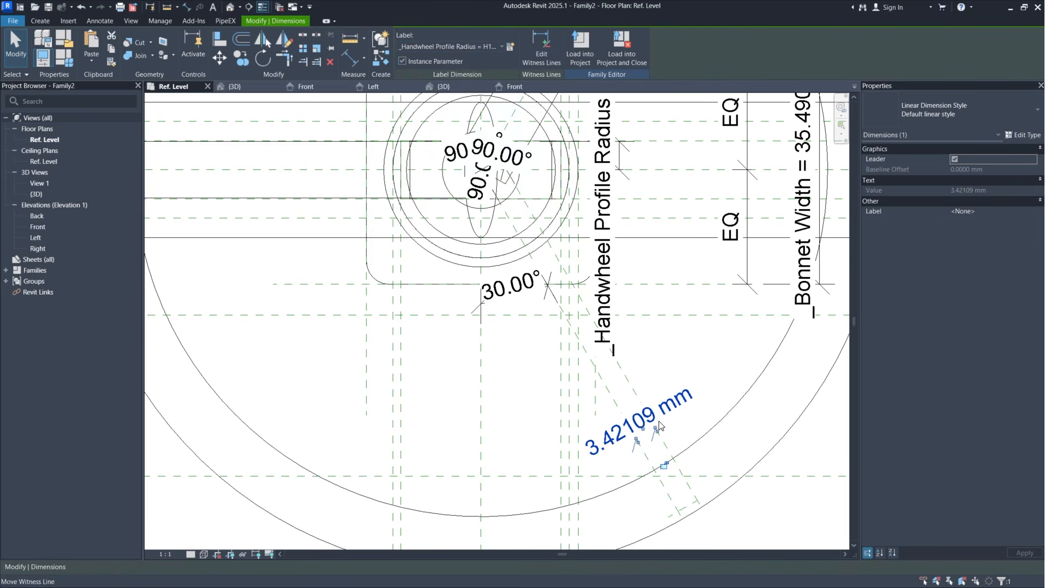
{"action": "left_click", "coordinate": [679, 365]}
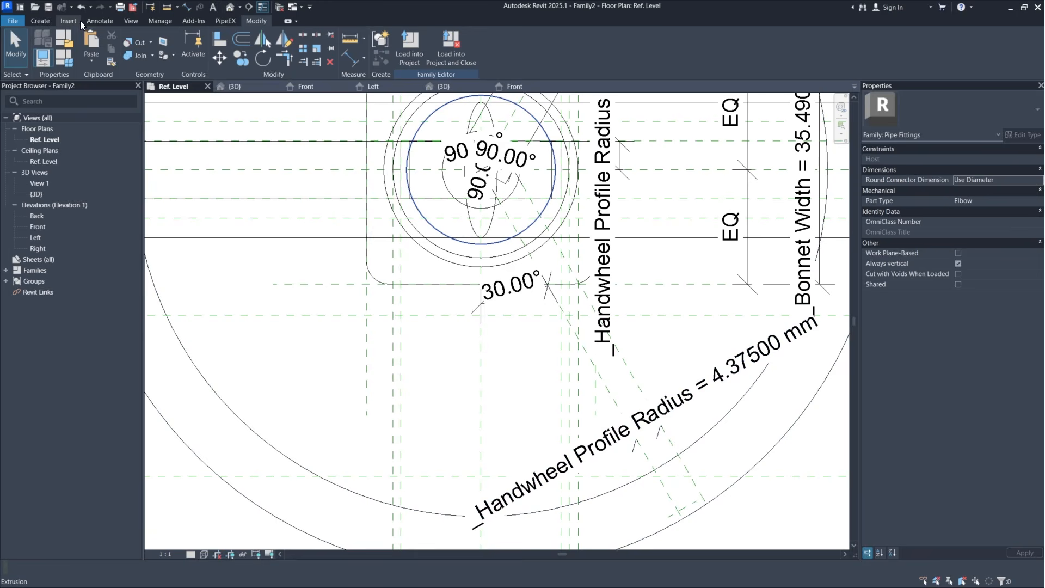
Step: Add an angular dimension between the short perpendicular plane near the outer rim and the offset parallel slanted plane
{"action": "left_click", "coordinate": [98, 21]}
{"action": "left_click", "coordinate": [71, 42]}
{"action": "scroll", "coordinate": [689, 501], "scroll_direction": "up", "scroll_amount": 4}
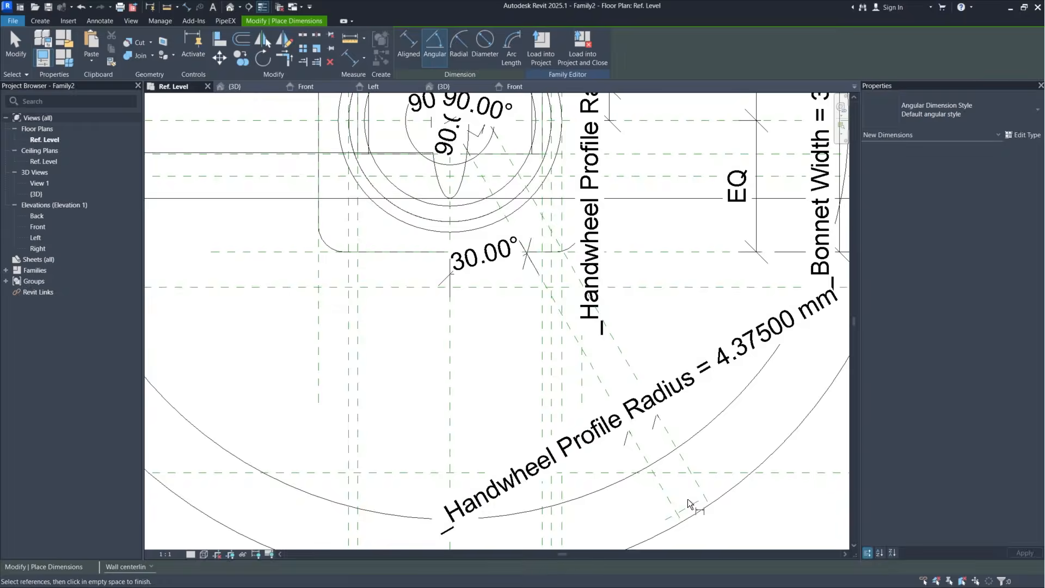
{"action": "left_click", "coordinate": [692, 508]}
{"action": "left_click", "coordinate": [707, 472]}
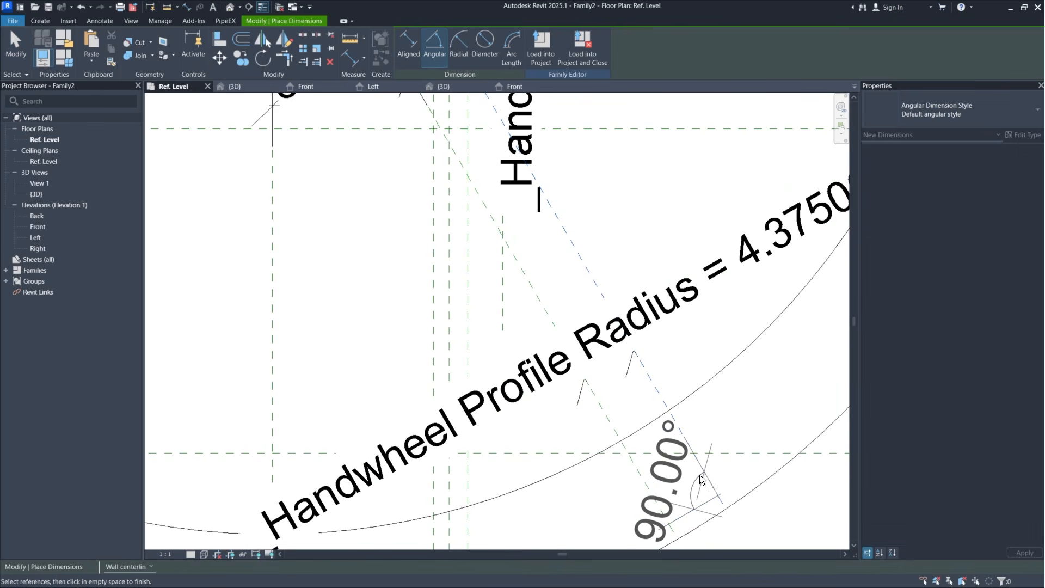
{"action": "left_click", "coordinate": [700, 475]}
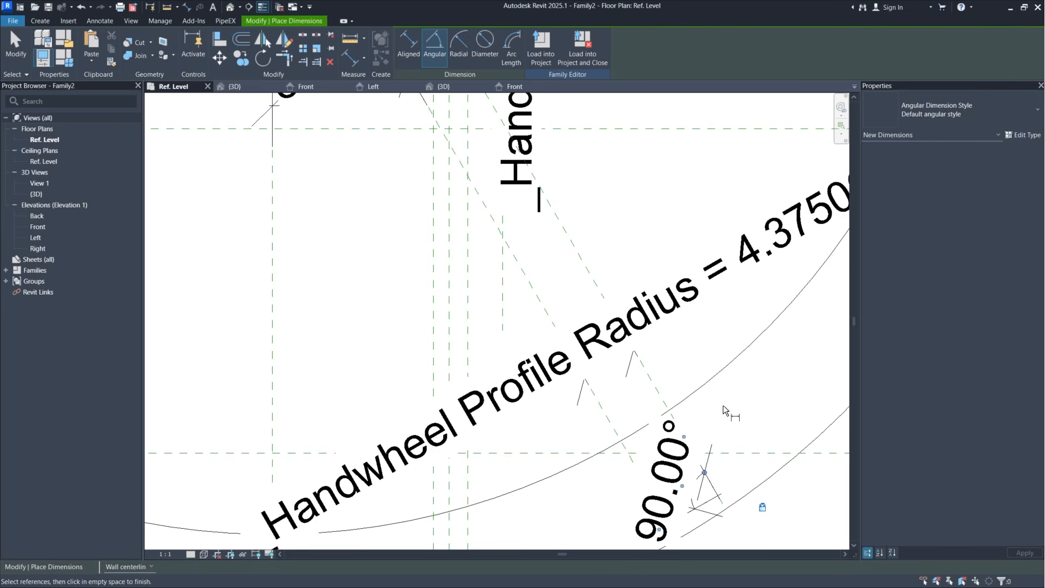
{"action": "scroll", "coordinate": [700, 436], "scroll_direction": "down", "scroll_amount": 3}
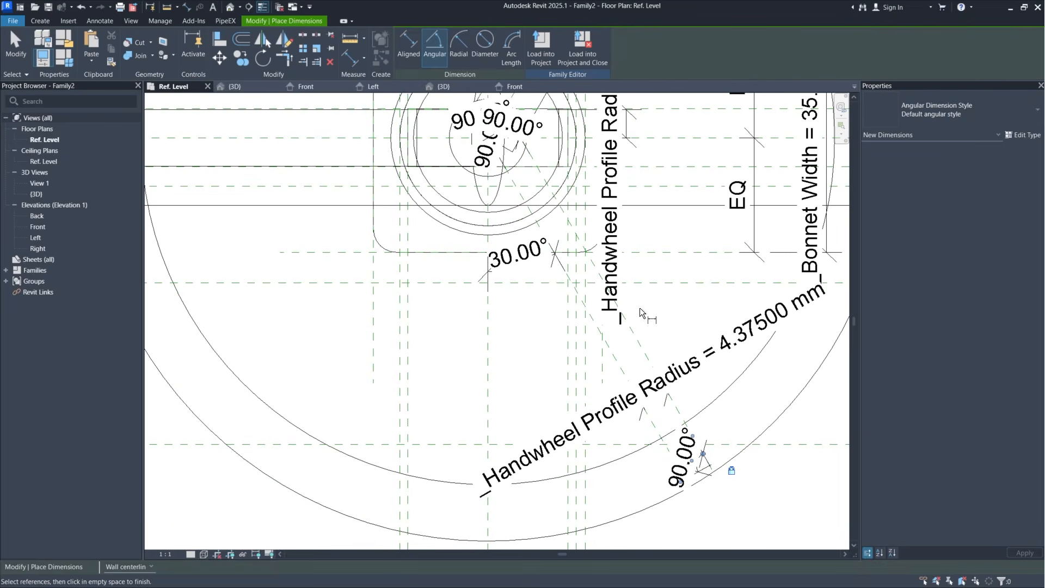
{"action": "key", "text": "Escape"}
{"action": "key", "text": "Escape"}
{"action": "middle_click_drag", "start_coordinate": [674, 338], "coordinate": [664, 340]}
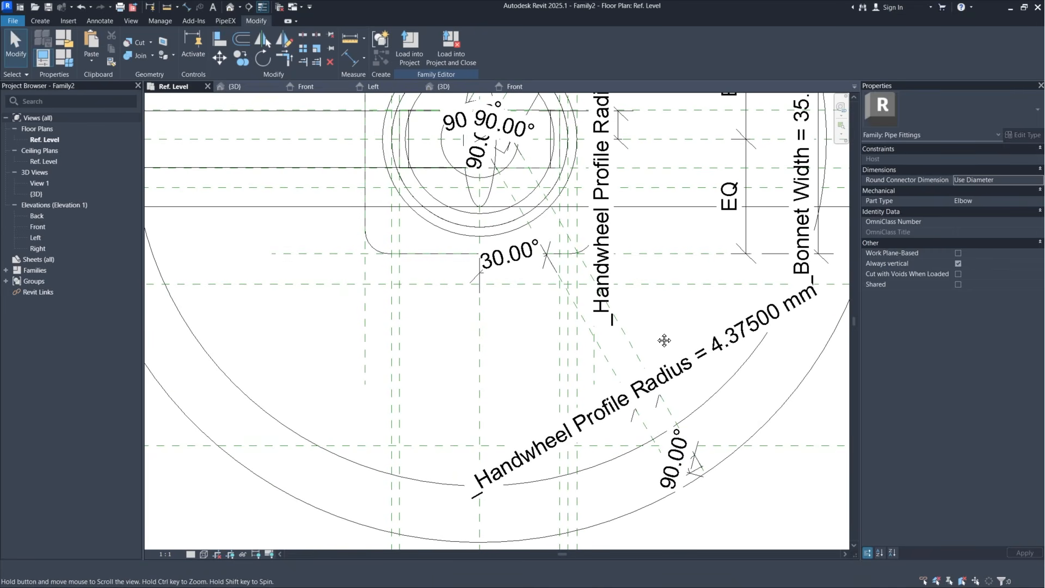
Step: Start a Revolve and sketch its short boundary edge from the handwheel centre and its long edge along the offset slanted plane to the outer perpendicular plane
{"action": "left_click", "coordinate": [45, 21]}
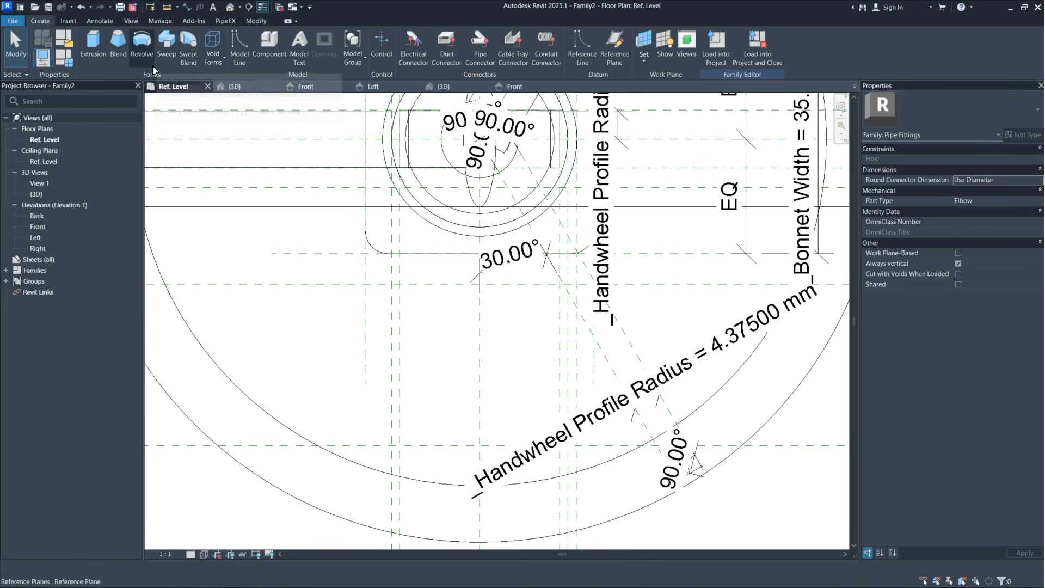
{"action": "left_click", "coordinate": [139, 44]}
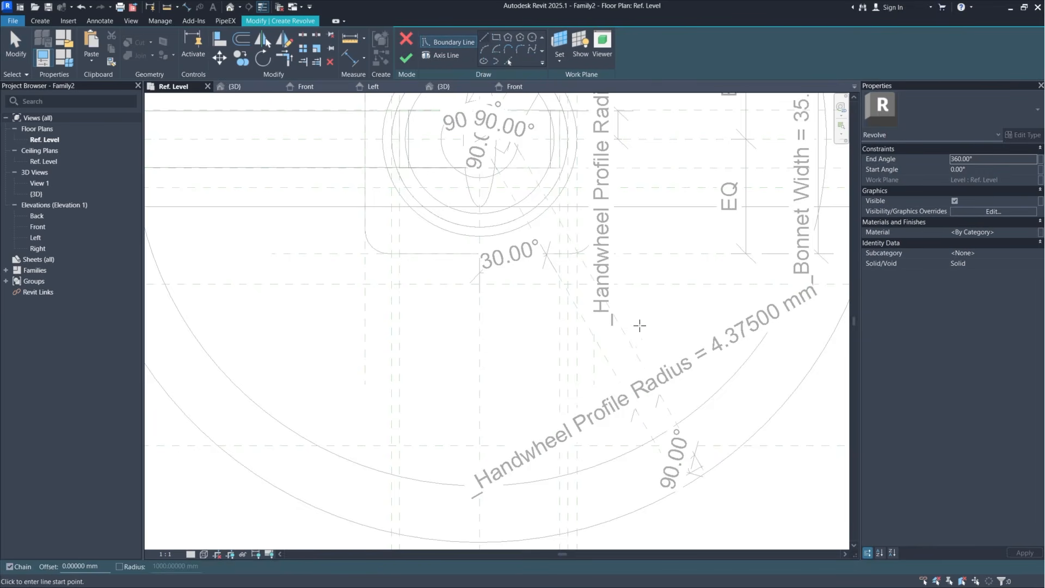
{"action": "scroll", "coordinate": [513, 244], "scroll_direction": "up", "scroll_amount": 3}
{"action": "scroll", "coordinate": [513, 244], "scroll_direction": "down", "scroll_amount": 2}
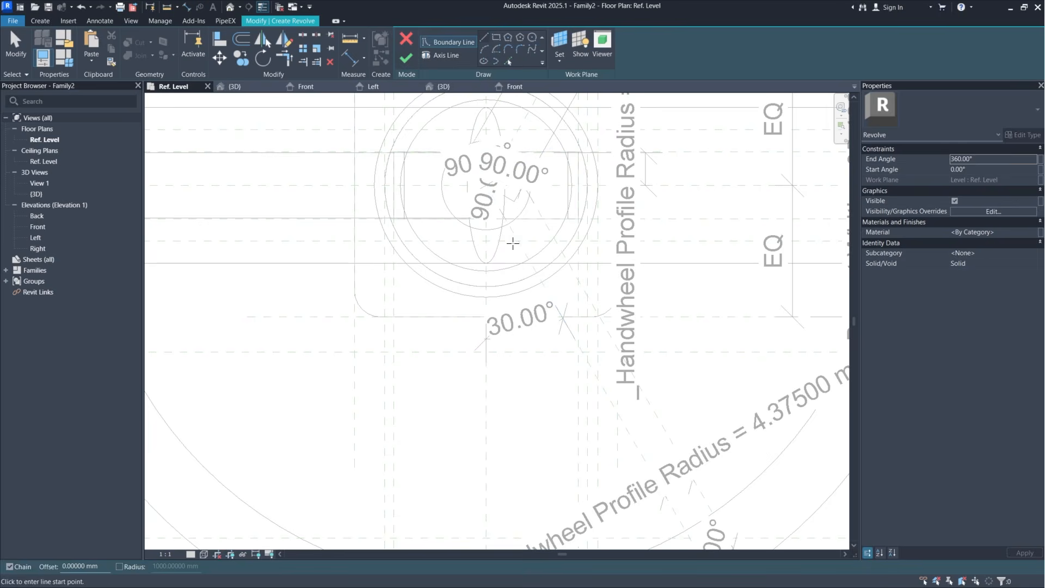
{"action": "scroll", "coordinate": [486, 120], "scroll_direction": "up", "scroll_amount": 3}
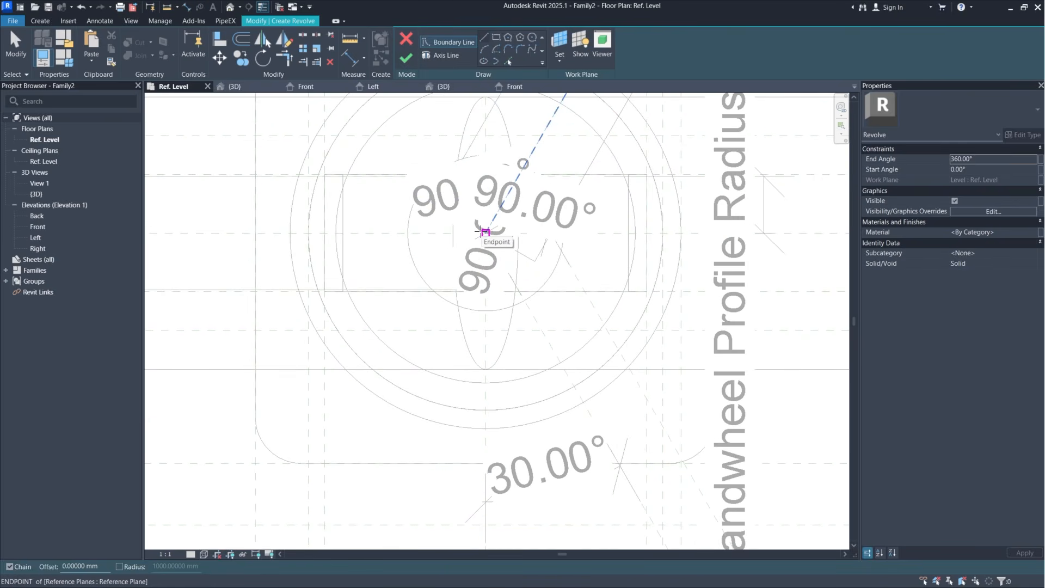
{"action": "left_click", "coordinate": [481, 231]}
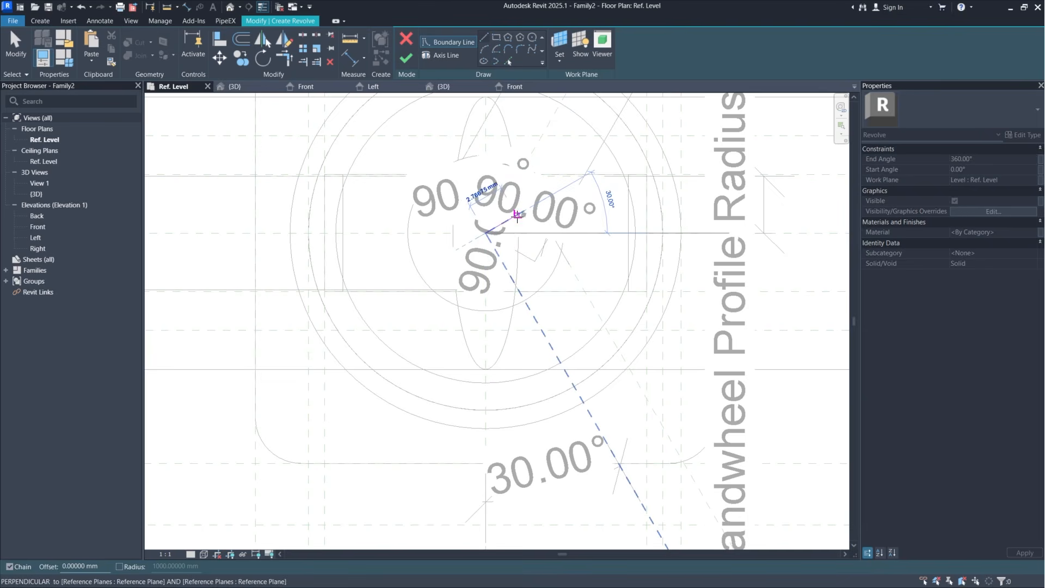
{"action": "scroll", "coordinate": [534, 206], "scroll_direction": "down", "scroll_amount": 4}
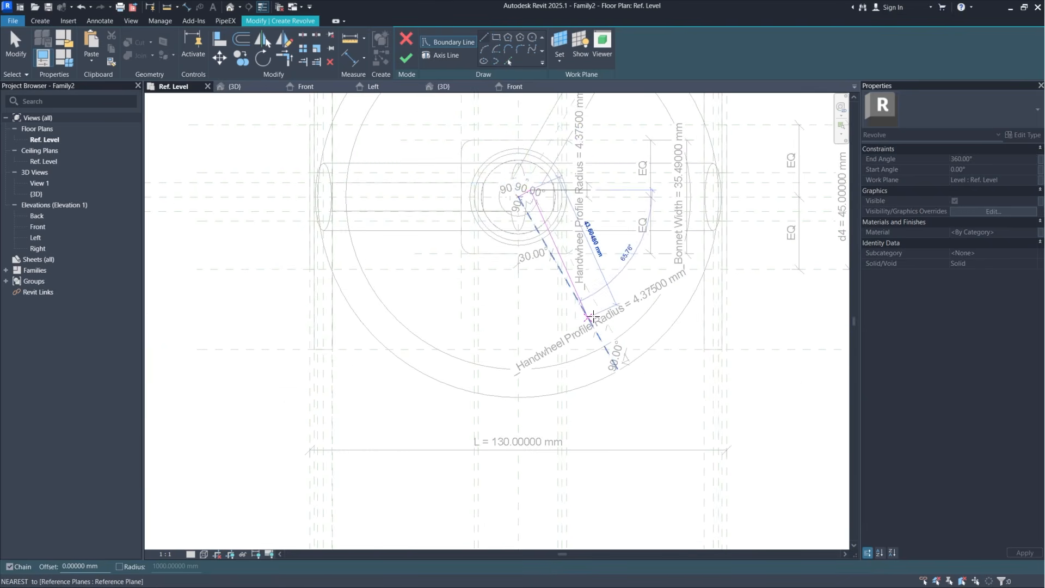
{"action": "scroll", "coordinate": [673, 391], "scroll_direction": "up", "scroll_amount": 5}
{"action": "scroll", "coordinate": [680, 376], "scroll_direction": "up", "scroll_amount": 2}
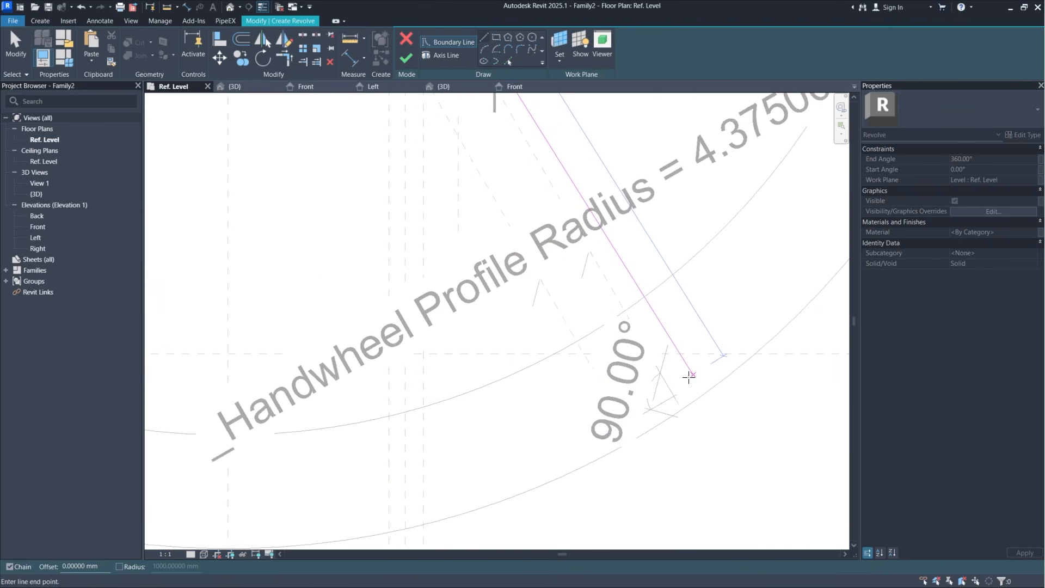
{"action": "left_click", "coordinate": [657, 372]}
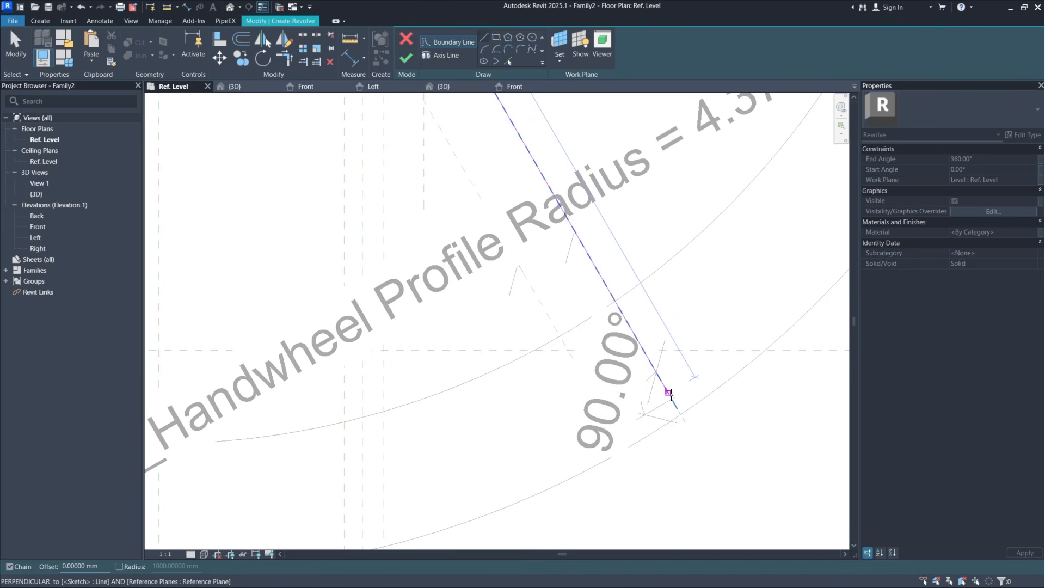
{"action": "left_click", "coordinate": [672, 399]}
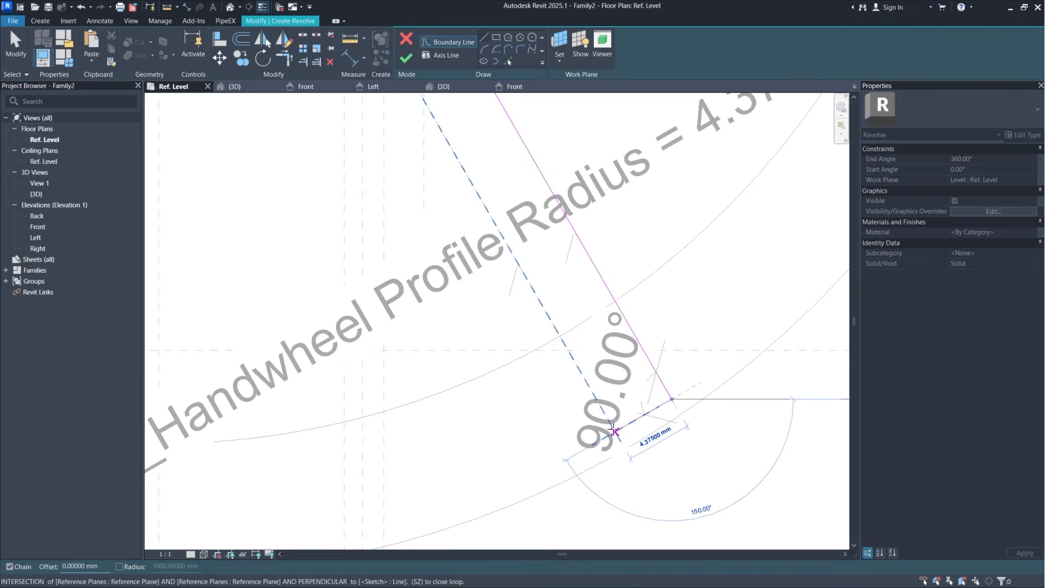
Step: Close the revolve boundary with a 4.375 mm outer short edge and a long edge back along the slanted plane to the handwheel centre
{"action": "left_click", "coordinate": [613, 430]}
{"action": "scroll", "coordinate": [613, 430], "scroll_direction": "down", "scroll_amount": 3}
{"action": "scroll", "coordinate": [544, 240], "scroll_direction": "up", "scroll_amount": 3}
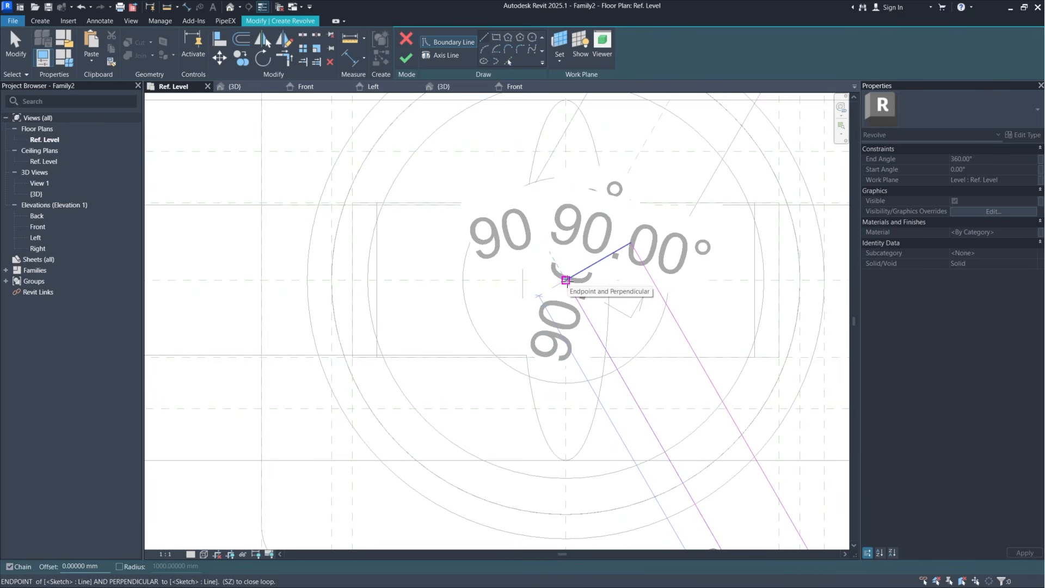
{"action": "left_click", "coordinate": [566, 280]}
{"action": "key", "text": "Escape"}
{"action": "key", "text": "Escape"}
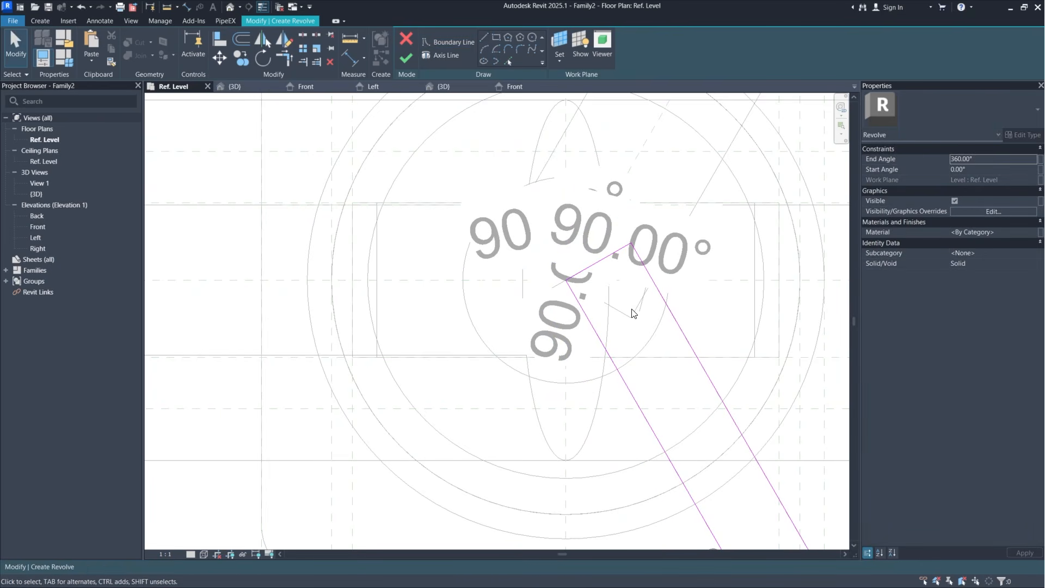
Step: Align the boundary's short edge at the handwheel centre with the short perpendicular reference plane
{"action": "middle_click_drag", "start_coordinate": [632, 312], "coordinate": [585, 321]}
{"action": "left_click", "coordinate": [219, 39]}
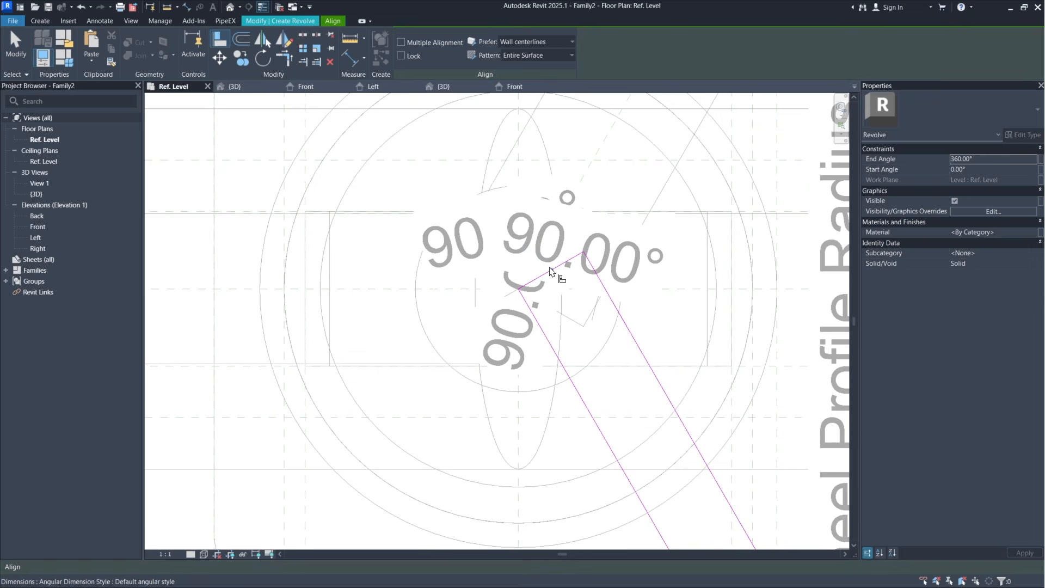
{"action": "key", "text": "Tab"}
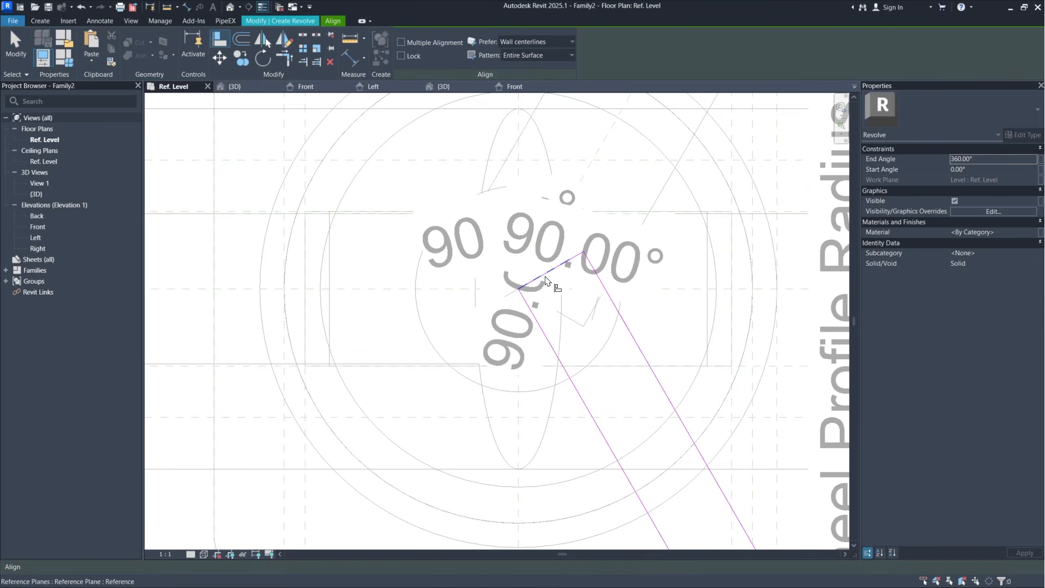
{"action": "left_click", "coordinate": [545, 277]}
{"action": "key", "text": "Tab"}
{"action": "left_click", "coordinate": [546, 279]}
Step: Align the two long boundary edges with the parallel slanted reference planes and lock the alignments
{"action": "scroll", "coordinate": [553, 283], "scroll_direction": "down", "scroll_amount": 5}
{"action": "scroll", "coordinate": [644, 368], "scroll_direction": "up", "scroll_amount": 4}
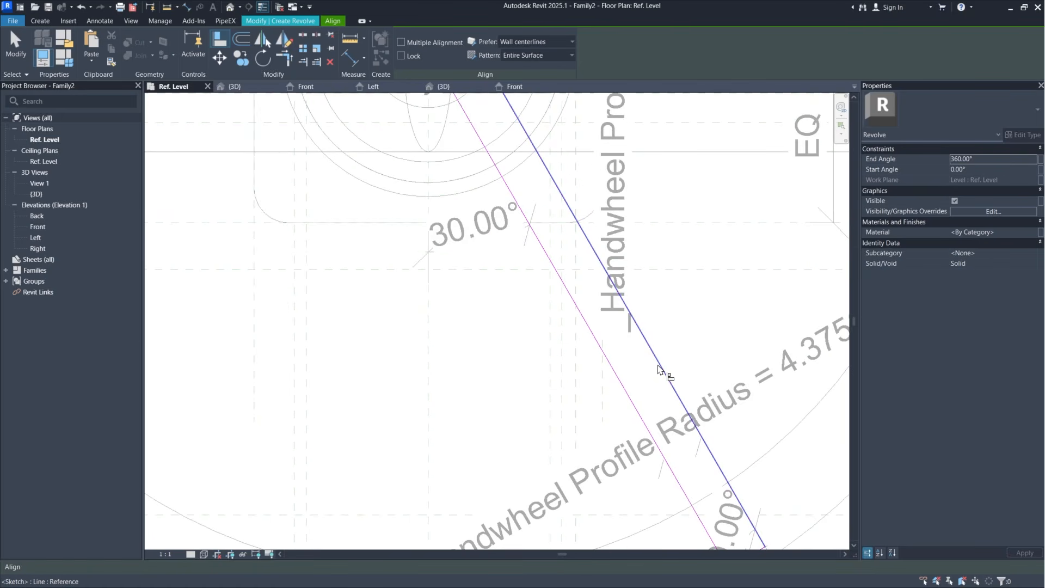
{"action": "left_click", "coordinate": [659, 368]}
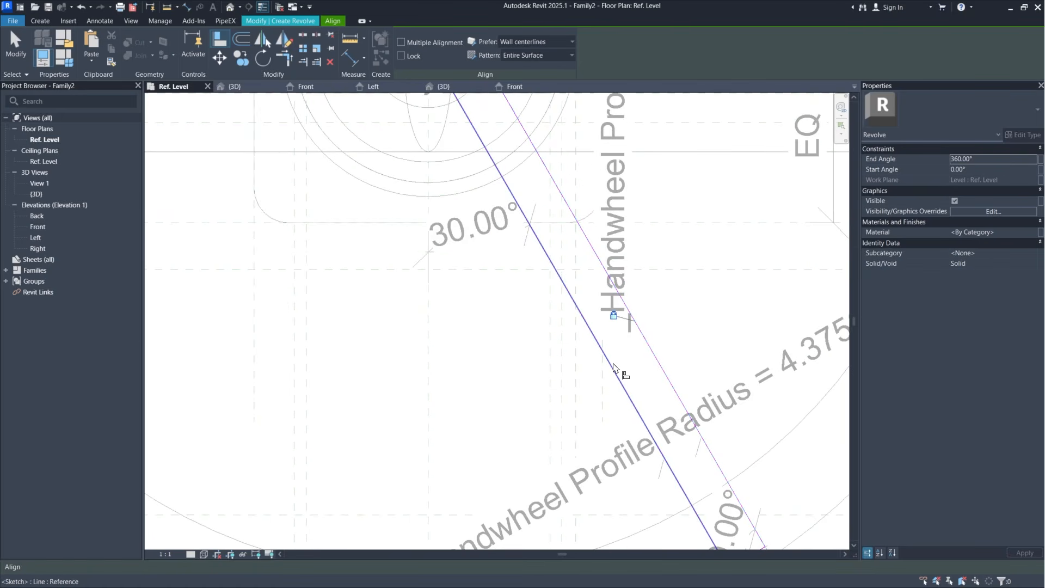
{"action": "left_click", "coordinate": [601, 349]}
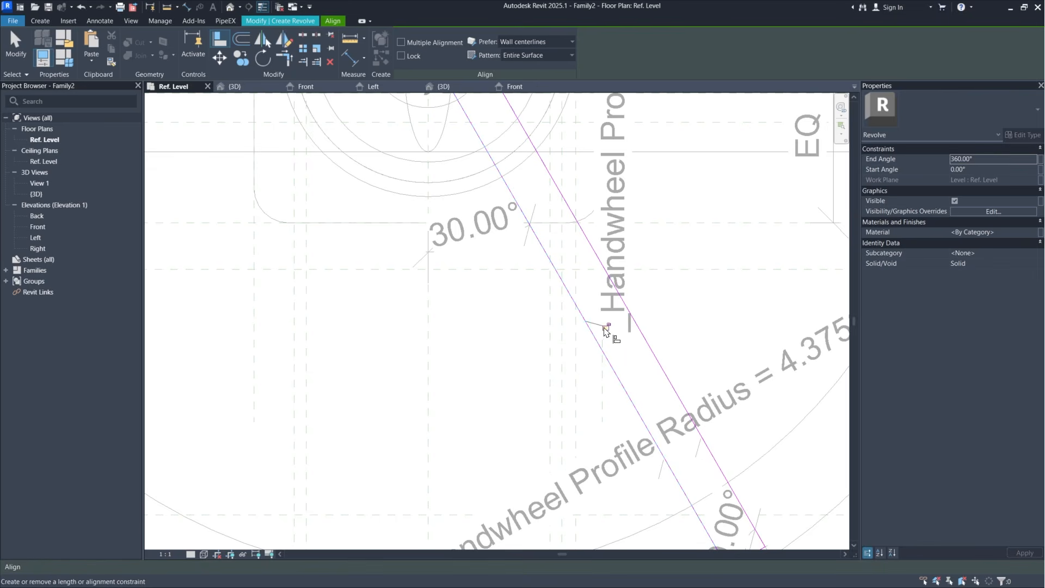
Step: Align the boundary's outer short edge with the perpendicular reference plane near the rim and lock the alignment
{"action": "scroll", "coordinate": [605, 348], "scroll_direction": "down", "scroll_amount": 4}
{"action": "scroll", "coordinate": [680, 406], "scroll_direction": "up", "scroll_amount": 4}
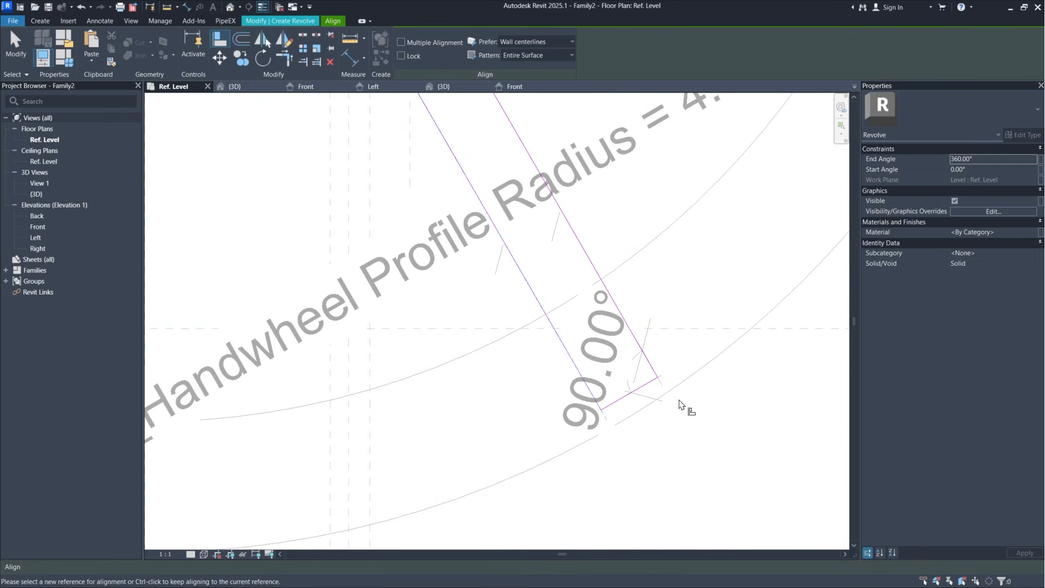
{"action": "left_click", "coordinate": [618, 403]}
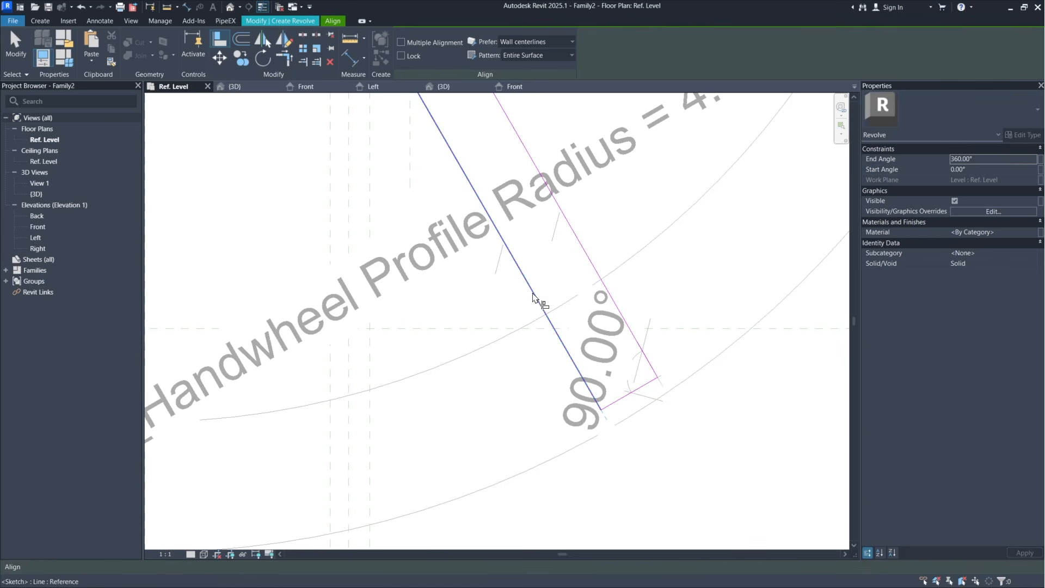
{"action": "left_click", "coordinate": [614, 406]}
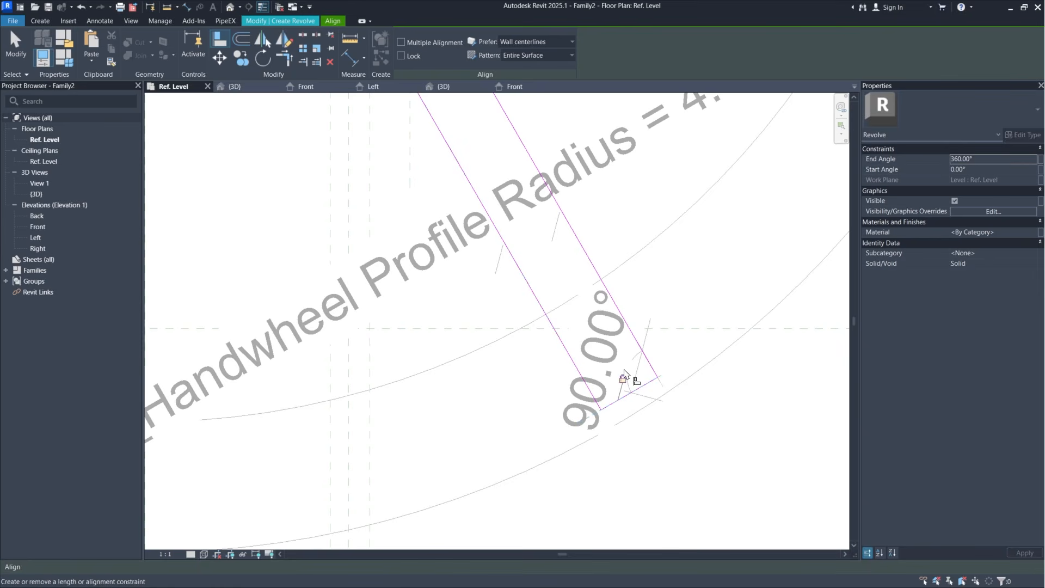
{"action": "key", "text": "Escape"}
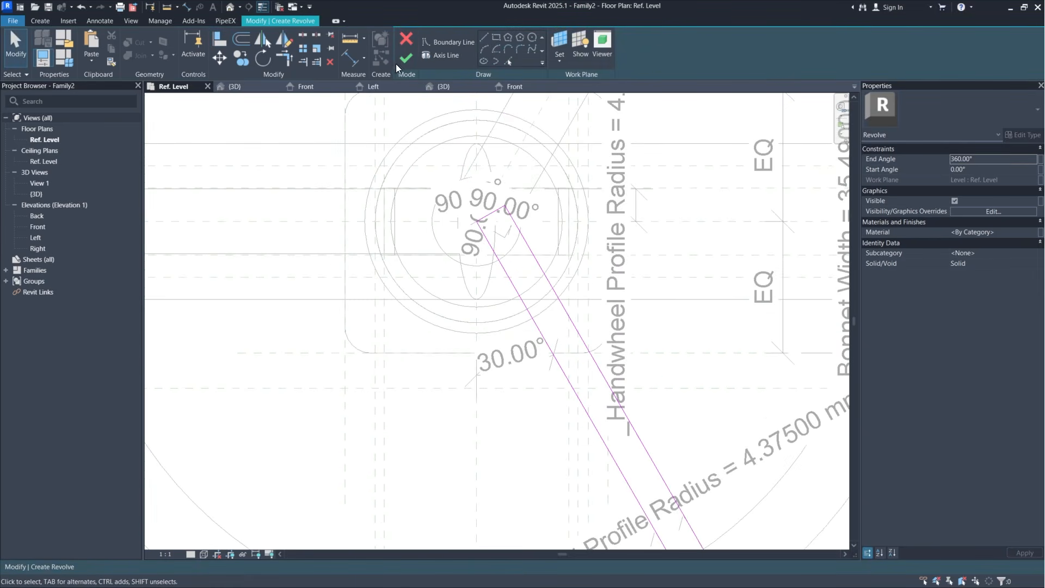
Step: Add an aligned dimension along the spoke between the centre and outer perpendicular reference planes, and try to finish the revolve sketch
{"action": "left_click", "coordinate": [347, 63]}
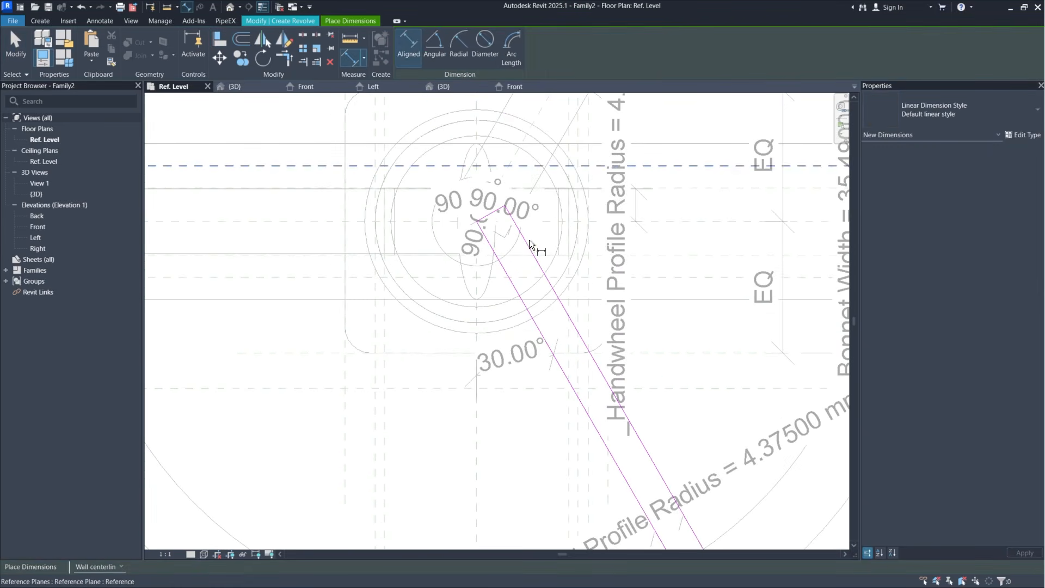
{"action": "scroll", "coordinate": [506, 224], "scroll_direction": "up", "scroll_amount": 3}
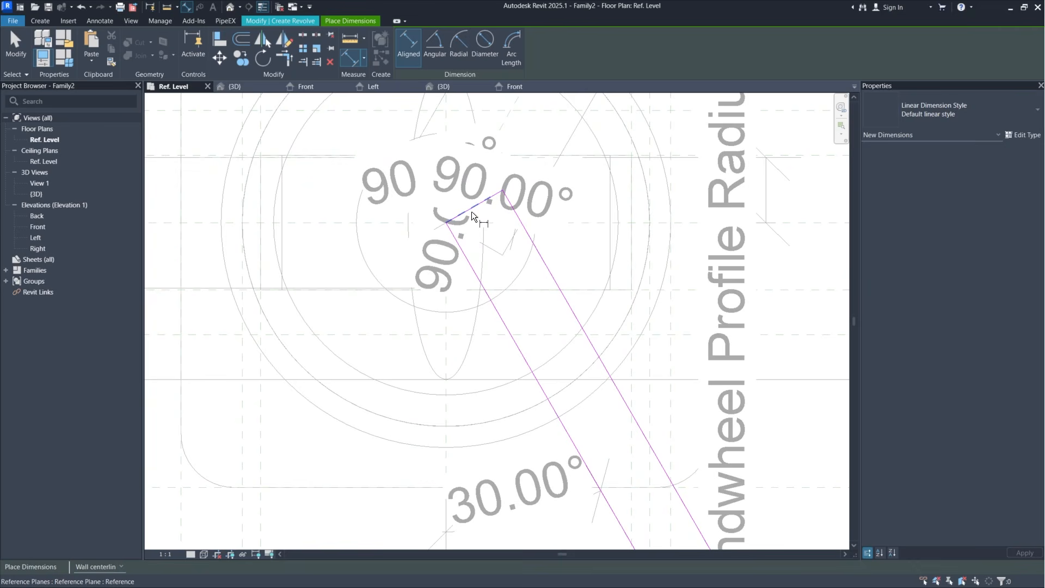
{"action": "left_click", "coordinate": [472, 211]}
{"action": "scroll", "coordinate": [471, 211], "scroll_direction": "down", "scroll_amount": 4}
{"action": "scroll", "coordinate": [583, 358], "scroll_direction": "down", "scroll_amount": 2}
{"action": "scroll", "coordinate": [677, 532], "scroll_direction": "up", "scroll_amount": 2}
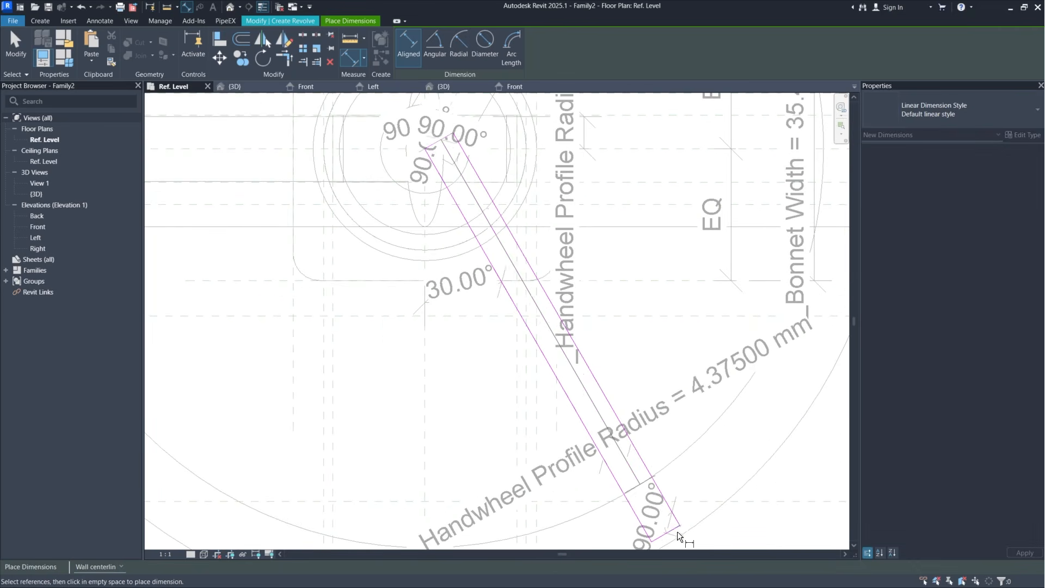
{"action": "scroll", "coordinate": [675, 533], "scroll_direction": "up", "scroll_amount": 2}
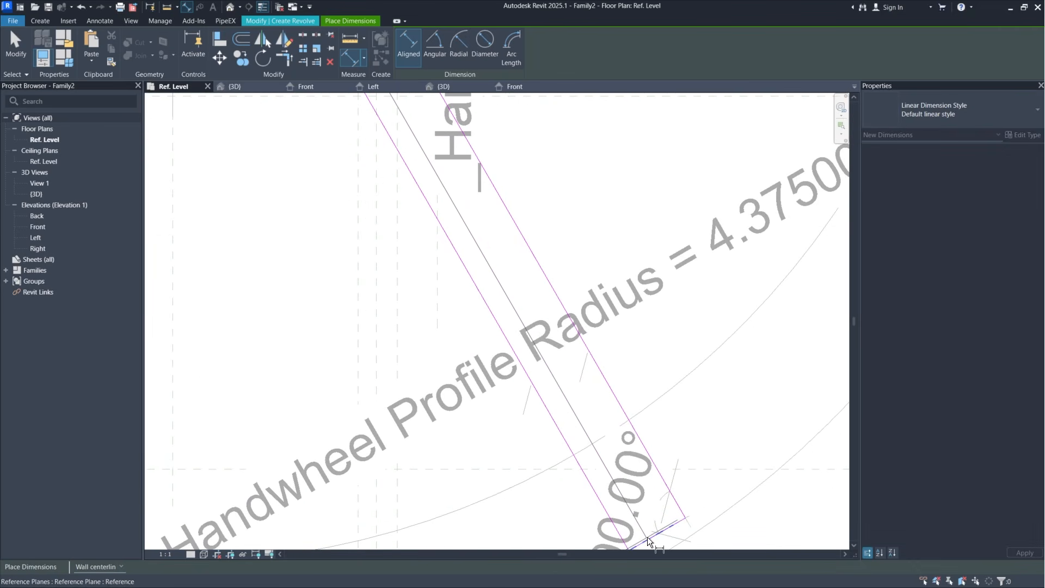
{"action": "left_click", "coordinate": [647, 536]}
{"action": "scroll", "coordinate": [583, 242], "scroll_direction": "down", "scroll_amount": 2}
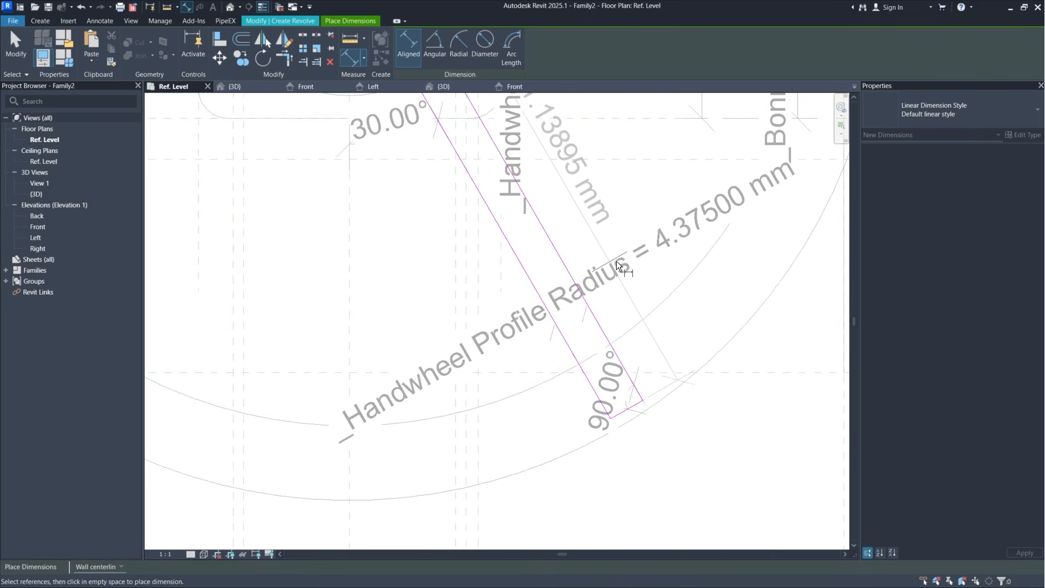
{"action": "left_click", "coordinate": [648, 285]}
{"action": "middle_click_drag", "start_coordinate": [598, 166], "coordinate": [609, 272]}
{"action": "key", "text": "Escape"}
{"action": "key", "text": "Escape"}
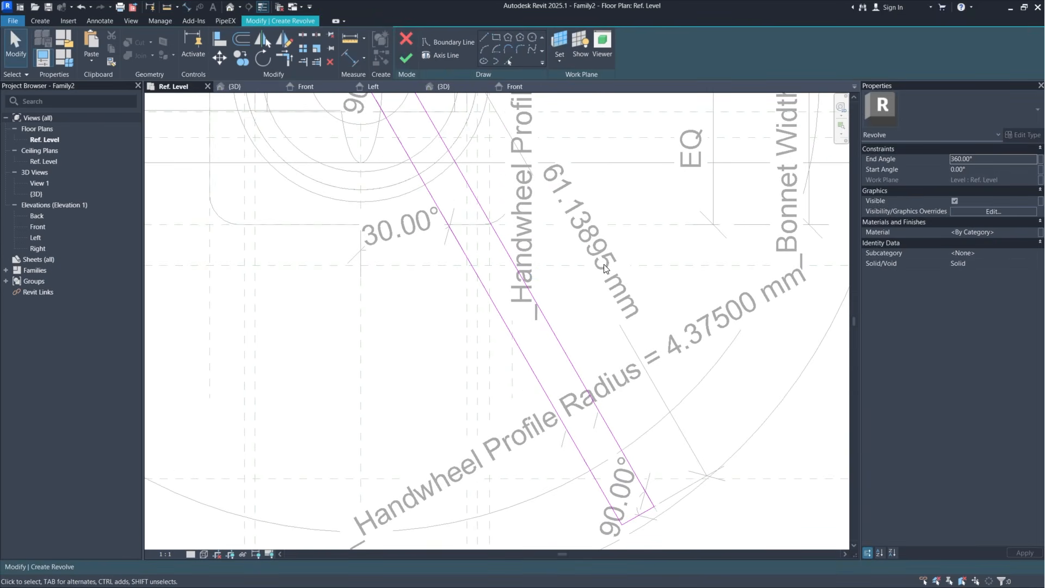
{"action": "left_click", "coordinate": [407, 59]}
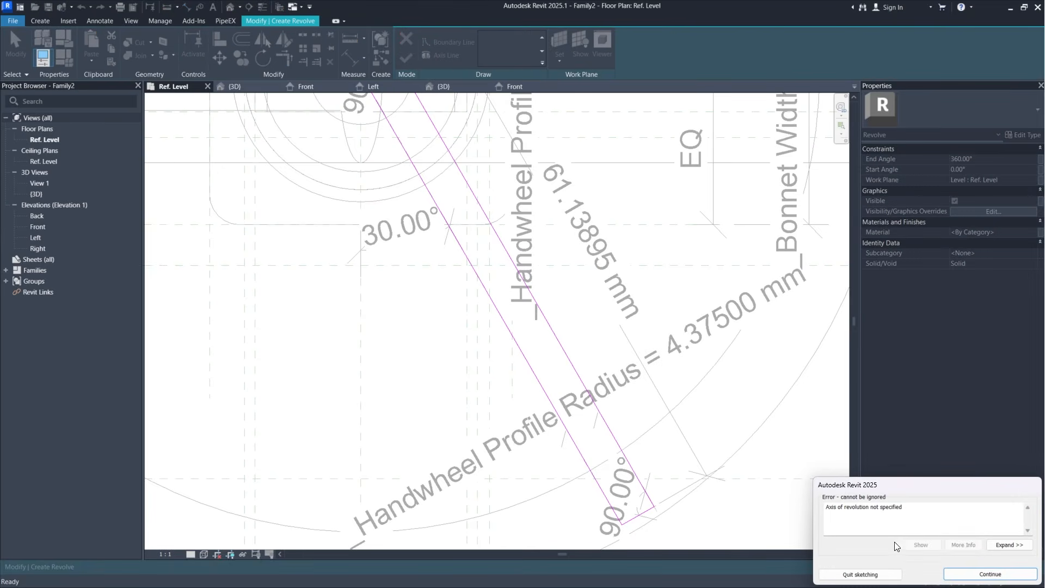
Step: Set the second spoke's axis of revolution along the boundary's lower long edge and finish the revolve
{"action": "left_click", "coordinate": [990, 574]}
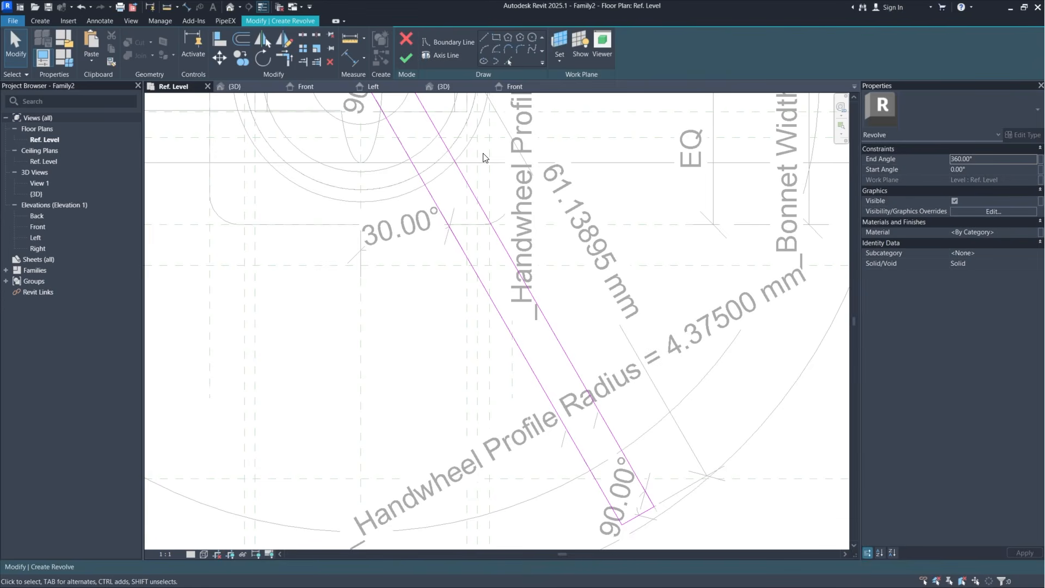
{"action": "left_click", "coordinate": [452, 60]}
{"action": "left_click", "coordinate": [500, 37]}
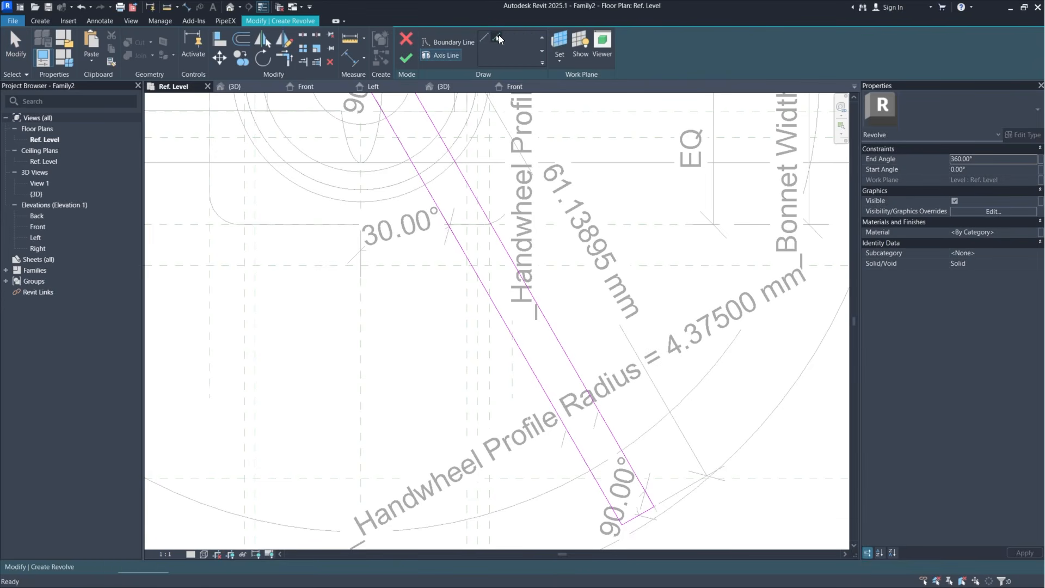
{"action": "left_click", "coordinate": [586, 392]}
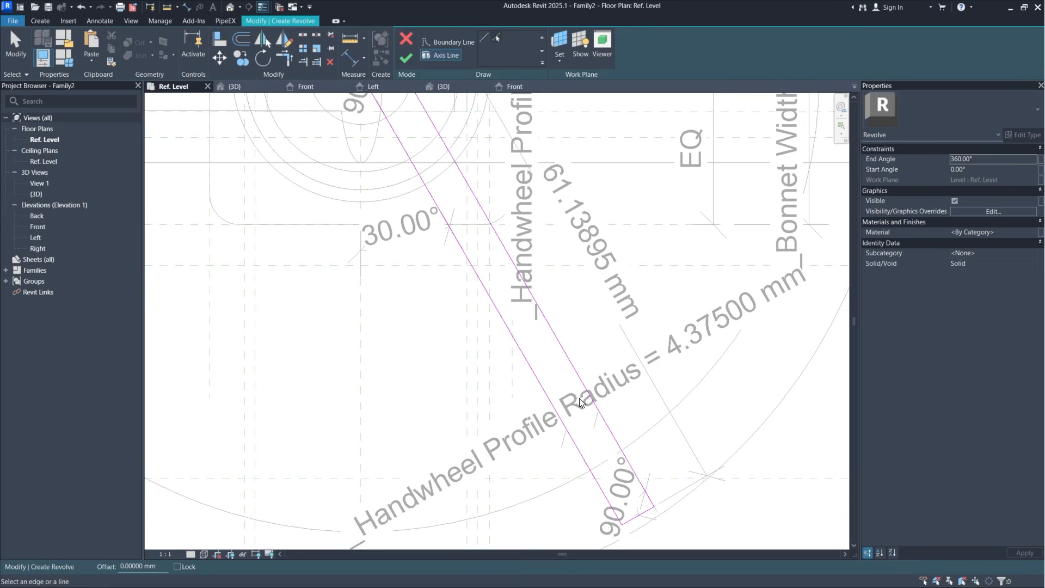
{"action": "left_click", "coordinate": [533, 368]}
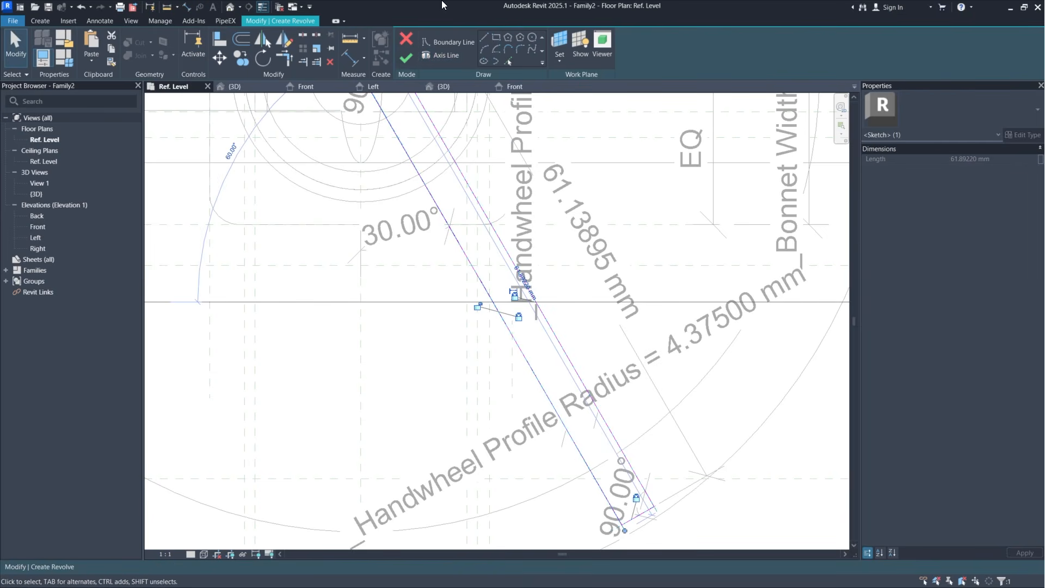
{"action": "left_click", "coordinate": [409, 58]}
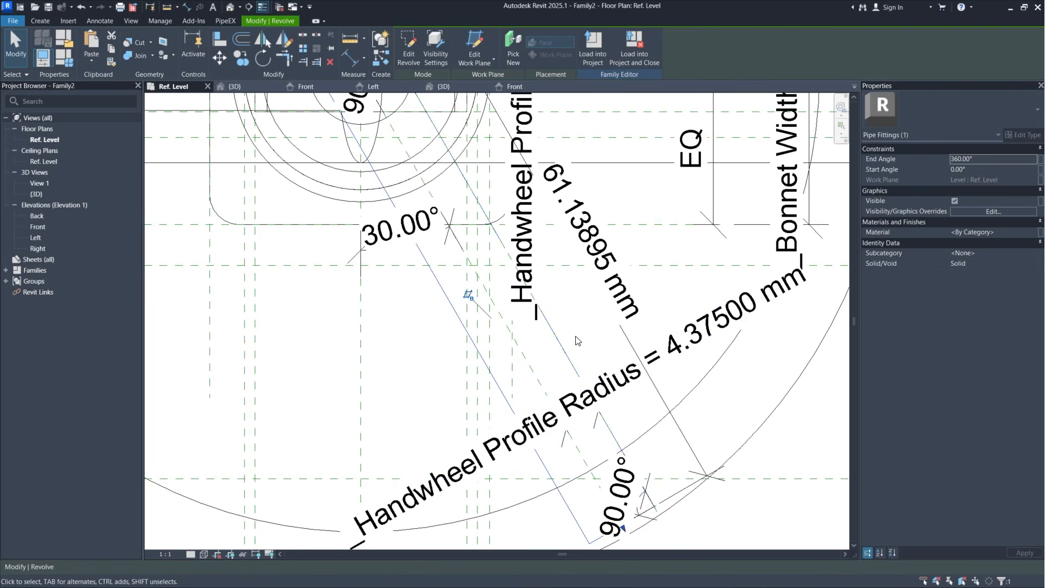
Step: Label the aligned dimension along the second spoke with the _Handwheel Spoke Length parameter
{"action": "left_click", "coordinate": [593, 256]}
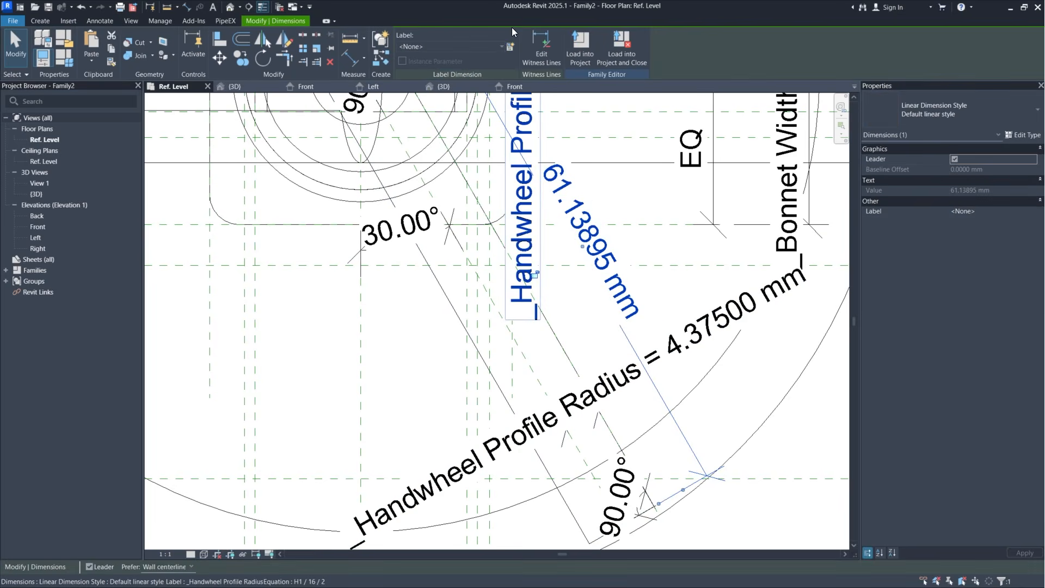
{"action": "left_click", "coordinate": [489, 46]}
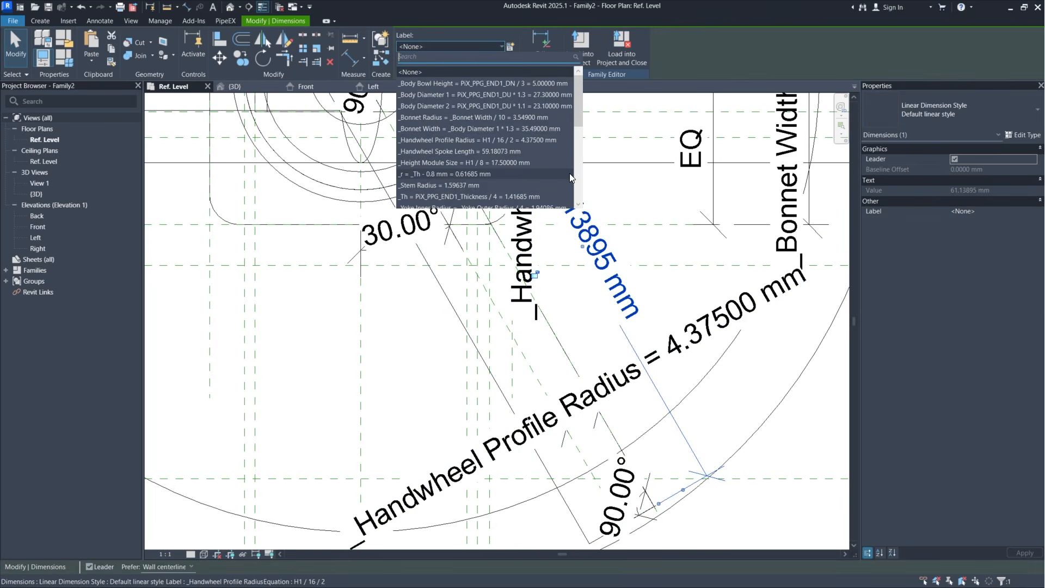
{"action": "left_click", "coordinate": [505, 151]}
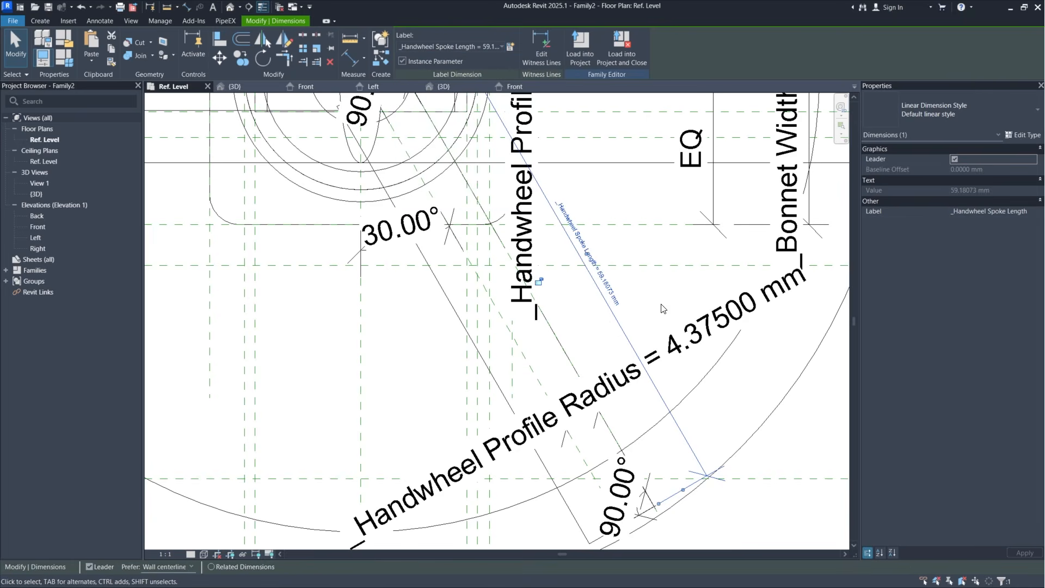
{"action": "left_click", "coordinate": [645, 303]}
Step: Inspect the labelled length dimension in the upper spoke's revolve sketch, and leave the sketch without saving changes
{"action": "middle_click_drag", "start_coordinate": [553, 290], "coordinate": [682, 435]}
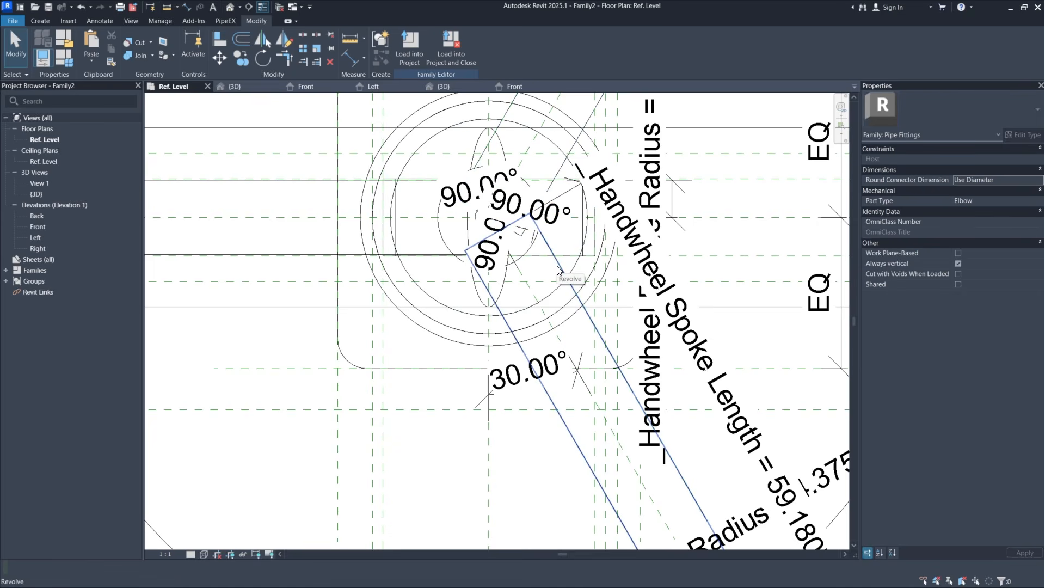
{"action": "scroll", "coordinate": [558, 269], "scroll_direction": "down", "scroll_amount": 5}
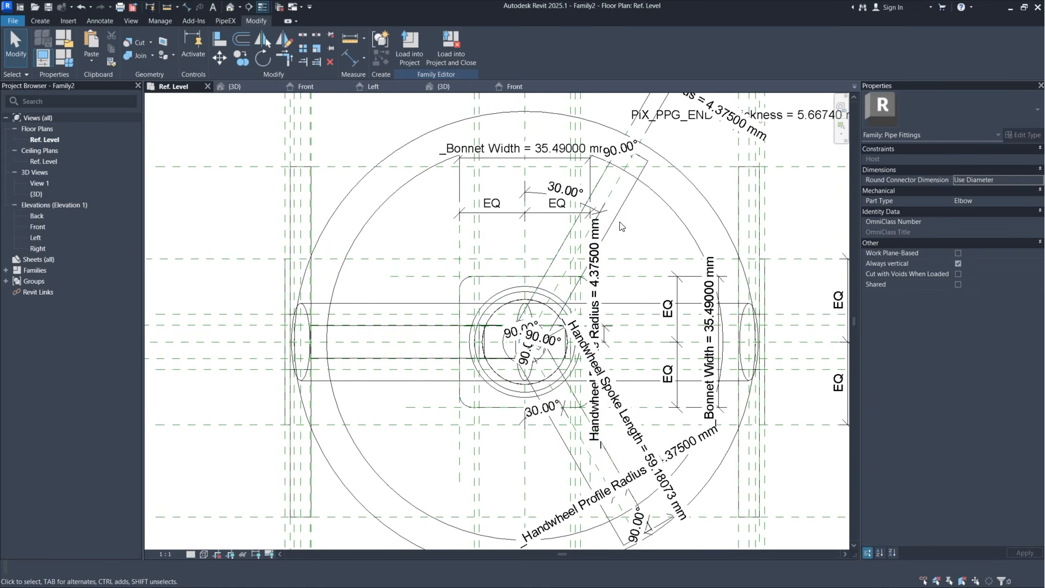
{"action": "left_click", "coordinate": [620, 222]}
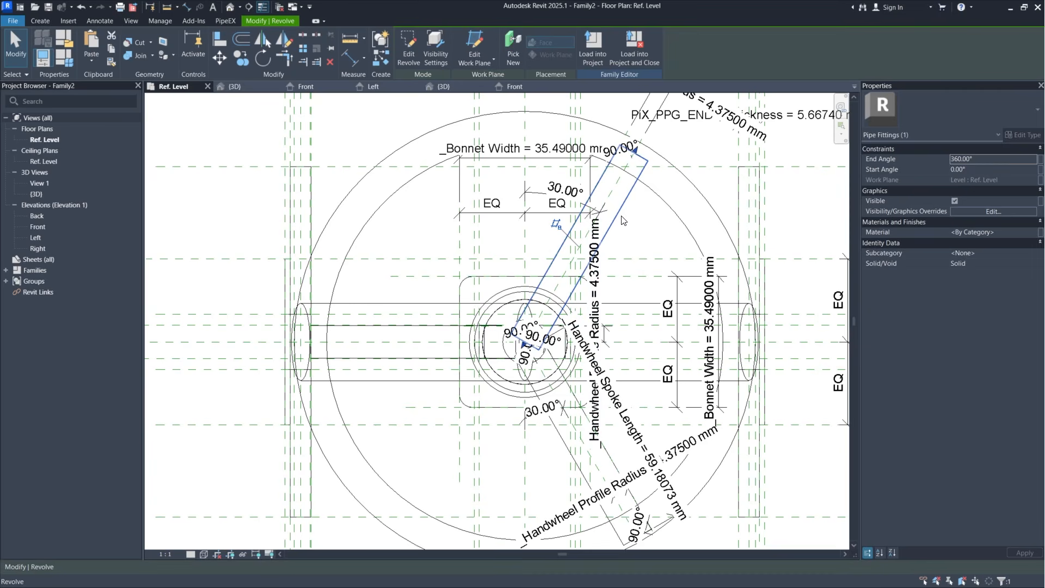
{"action": "left_click", "coordinate": [420, 48]}
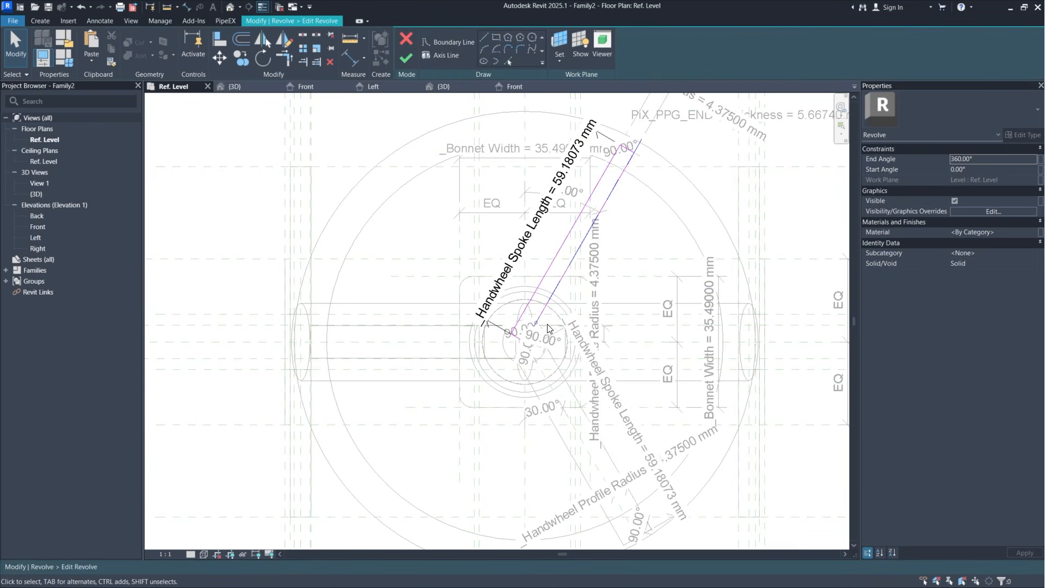
{"action": "scroll", "coordinate": [548, 329], "scroll_direction": "up", "scroll_amount": 4}
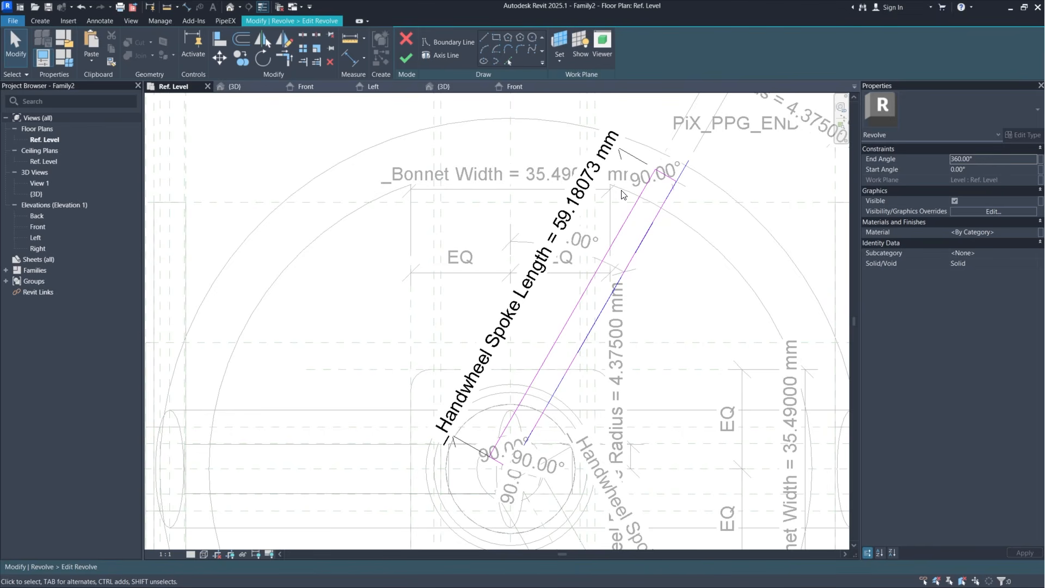
{"action": "left_click", "coordinate": [410, 39]}
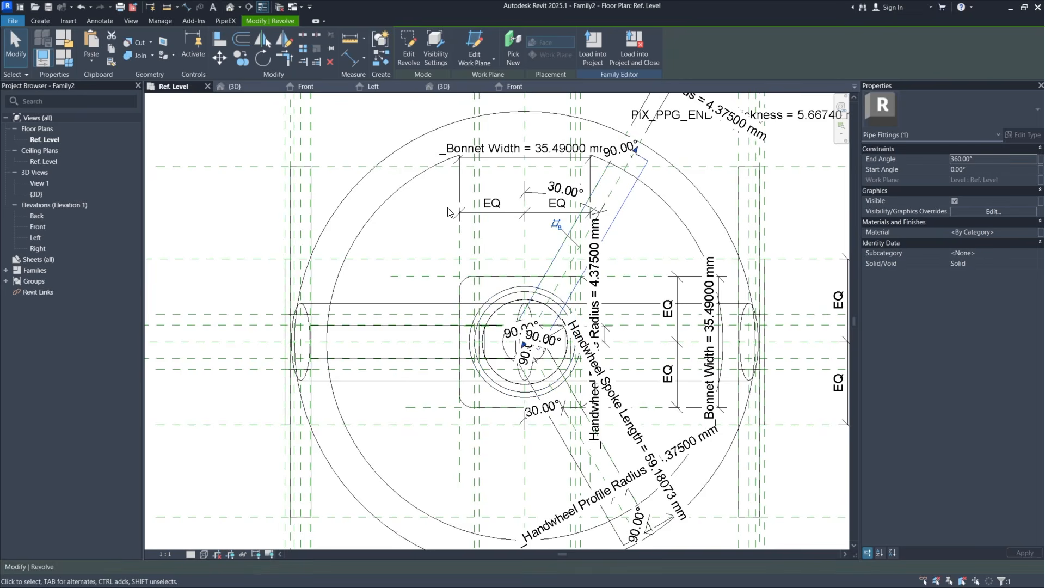
Step: In the family types, set the formula of _Handwheel Spoke Length to d / 2
{"action": "left_click", "coordinate": [64, 58]}
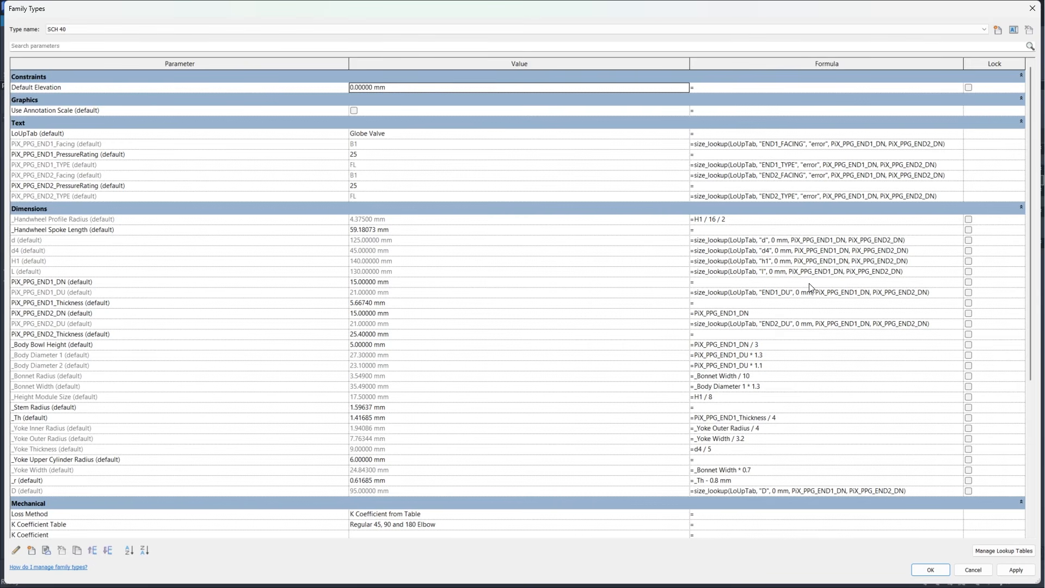
{"action": "left_click", "coordinate": [705, 230]}
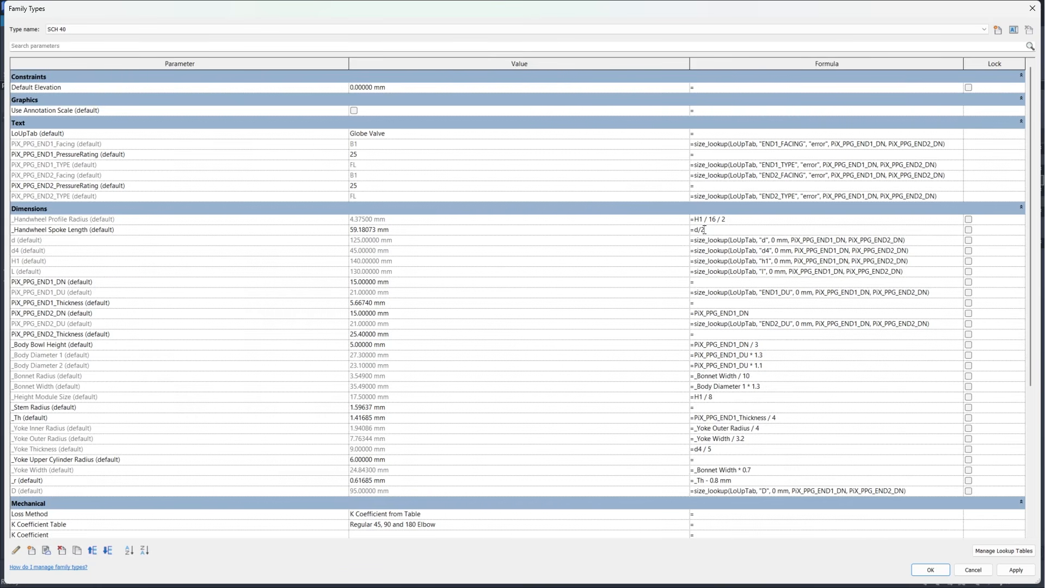
{"action": "key", "text": "Return"}
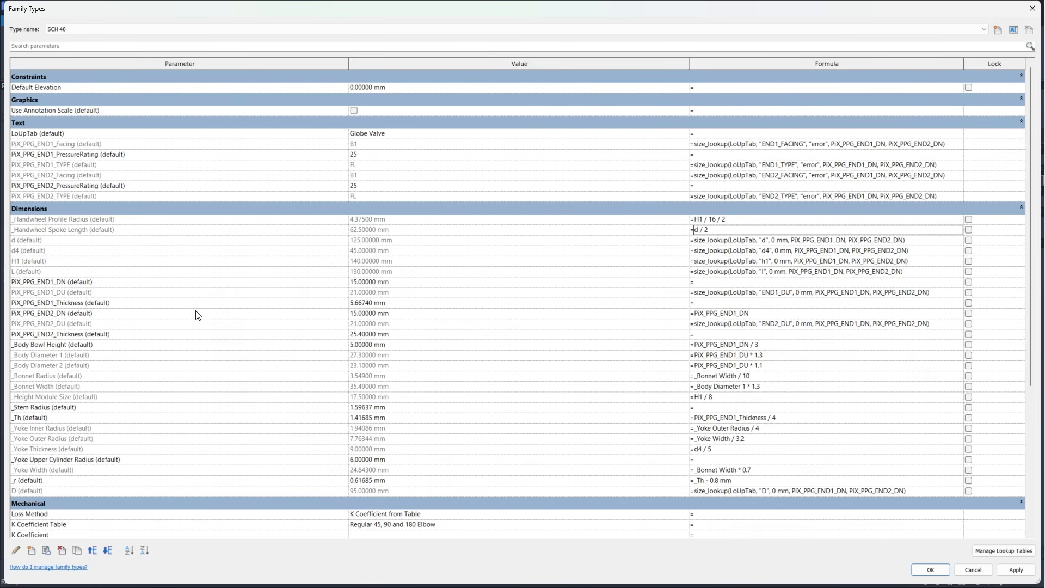
Step: Extend the _Handwheel Spoke Length formula to d / 2 - _Handwheel Profile Radius and try to apply it
{"action": "left_click", "coordinate": [83, 219]}
{"action": "left_click_drag", "start_coordinate": [89, 219], "coordinate": [11, 219]}
{"action": "key", "text": "ctrl+c"}
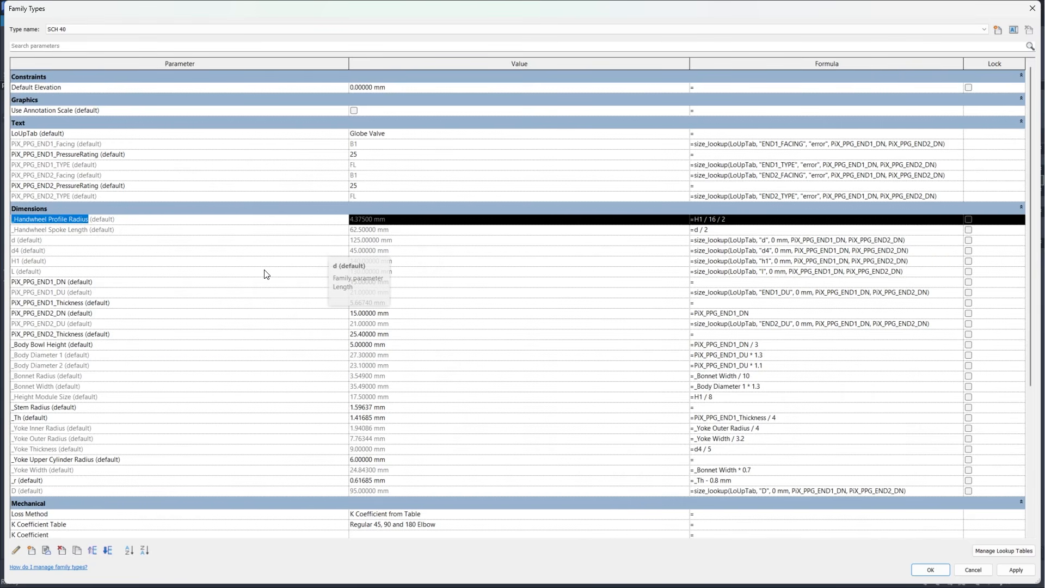
{"action": "left_click", "coordinate": [716, 230]}
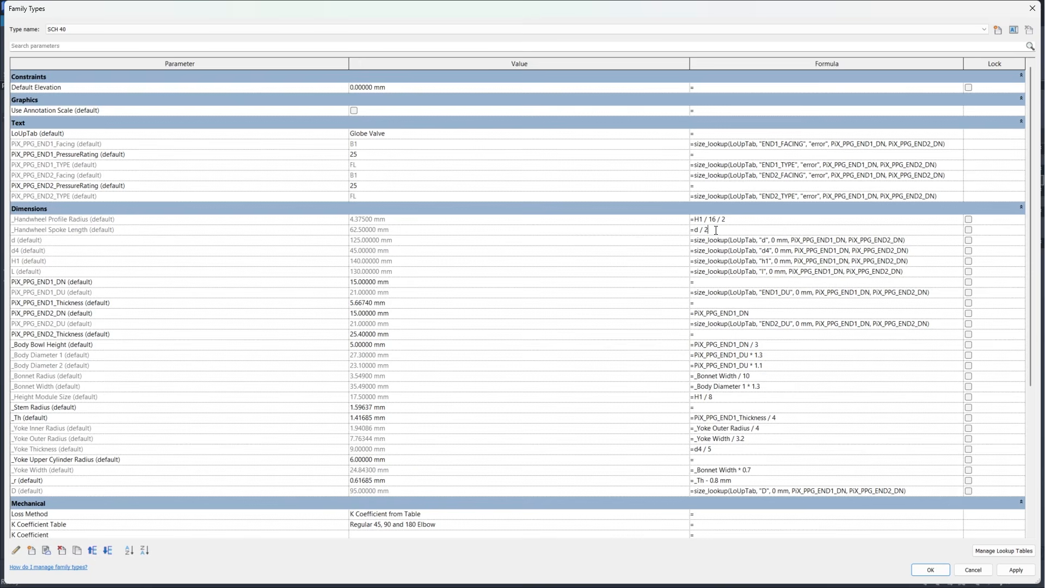
{"action": "type", "text": "-"}
{"action": "key", "text": "ctrl+v"}
{"action": "left_click", "coordinate": [1016, 570]}
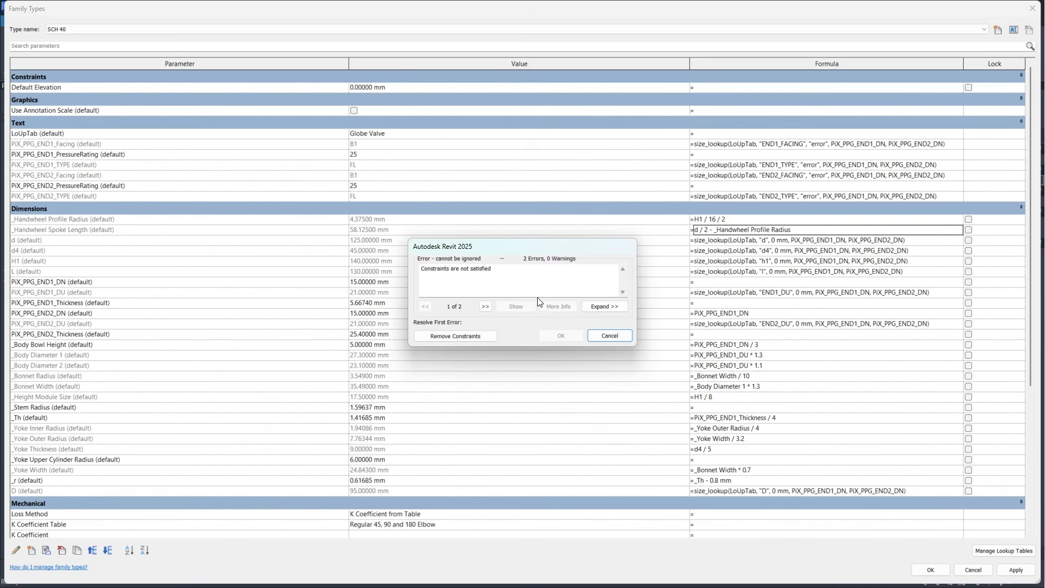
{"action": "left_click", "coordinate": [600, 335]}
Step: Accept the parameter changes, removing the conflicting constraints, and close the family types
{"action": "left_click", "coordinate": [709, 240]}
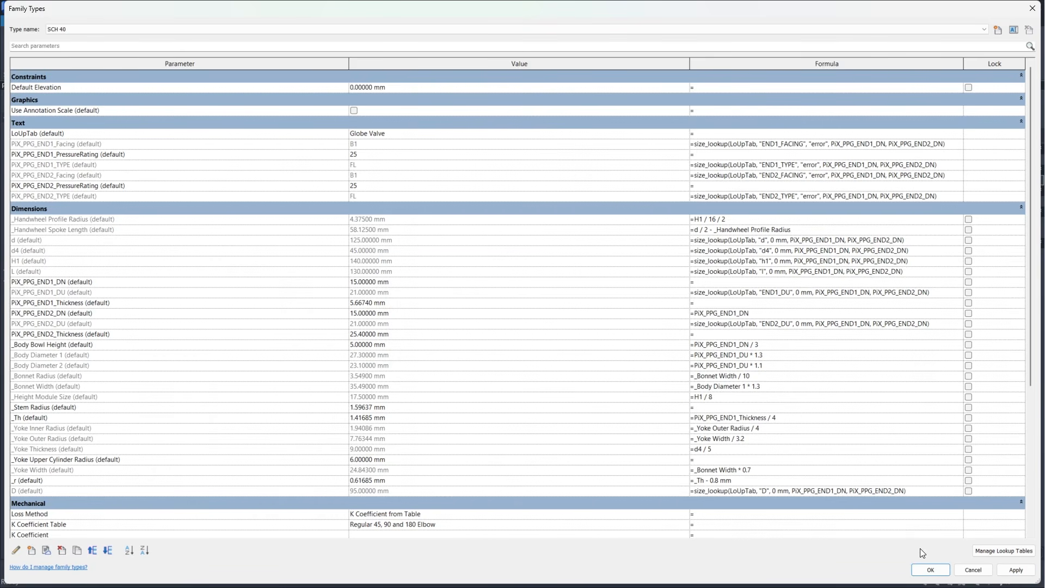
{"action": "left_click", "coordinate": [932, 569]}
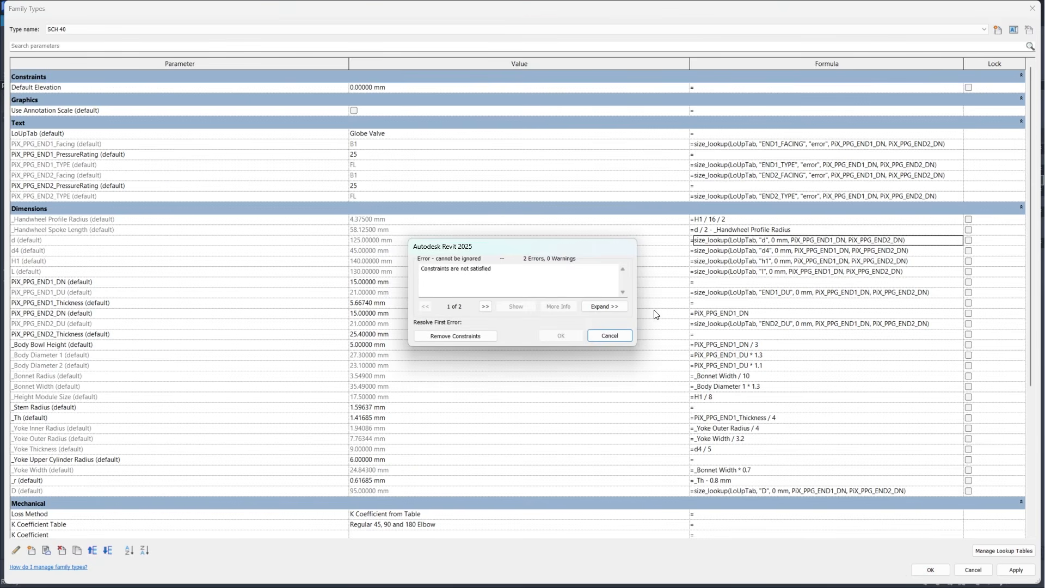
{"action": "left_click", "coordinate": [475, 338]}
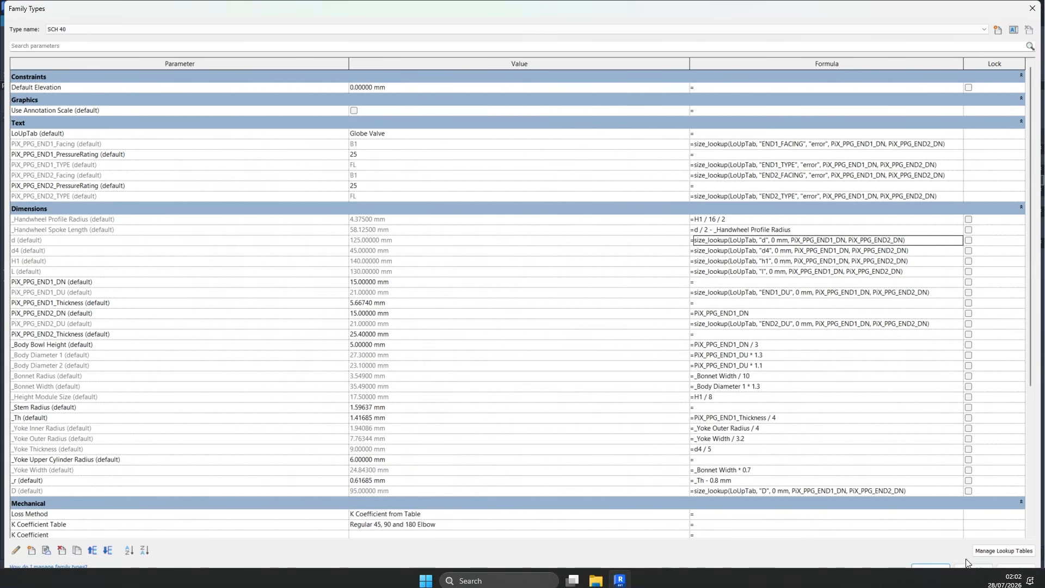
{"action": "left_click", "coordinate": [933, 569]}
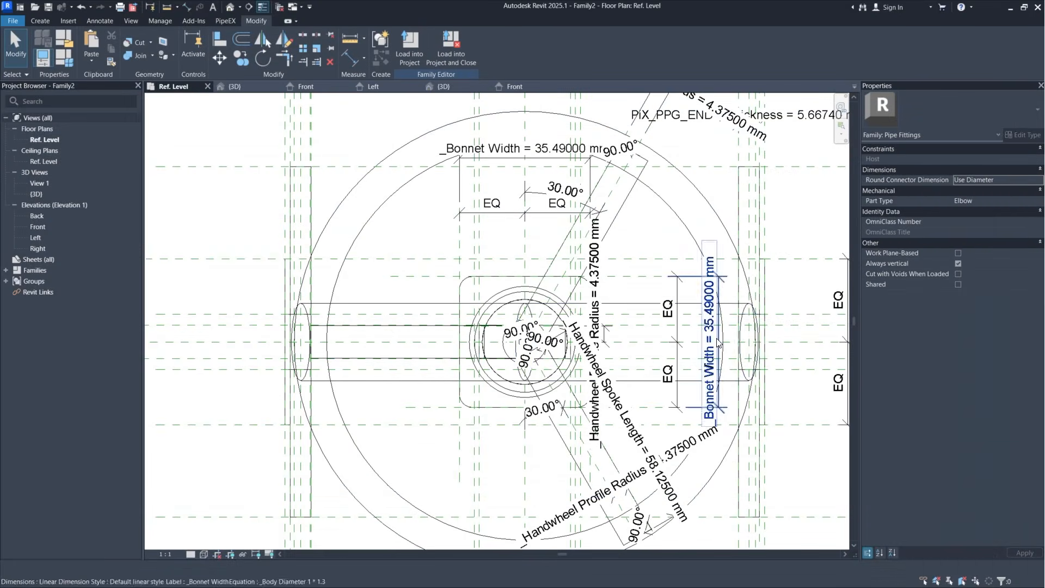
Step: Reopen the upper spoke's revolve sketch to check its boundary and length dimension, and leave it without saving changes
{"action": "scroll", "coordinate": [632, 260], "scroll_direction": "up", "scroll_amount": 1}
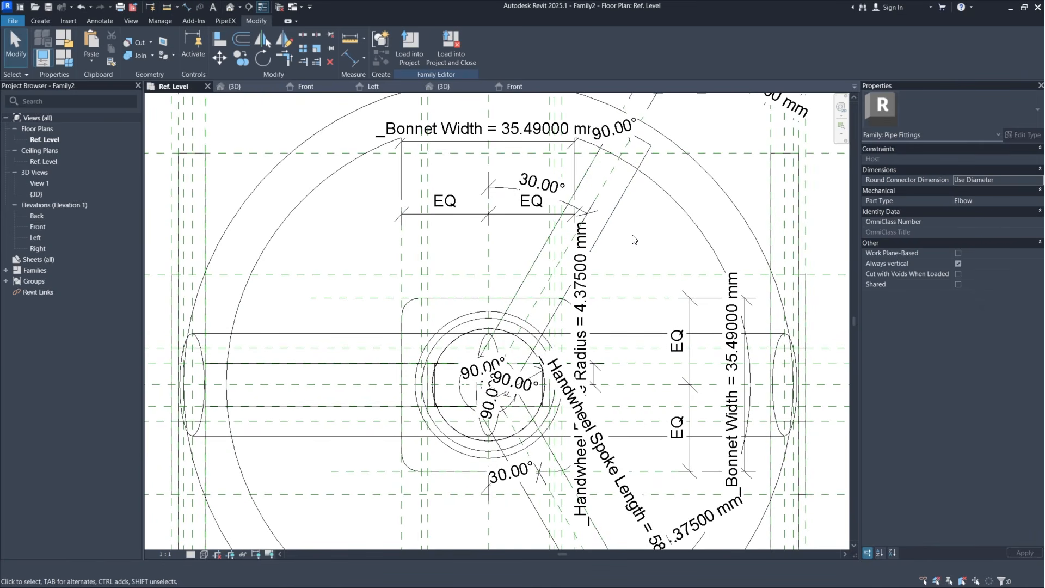
{"action": "middle_click_drag", "start_coordinate": [658, 228], "coordinate": [665, 251]}
{"action": "left_click", "coordinate": [630, 221]}
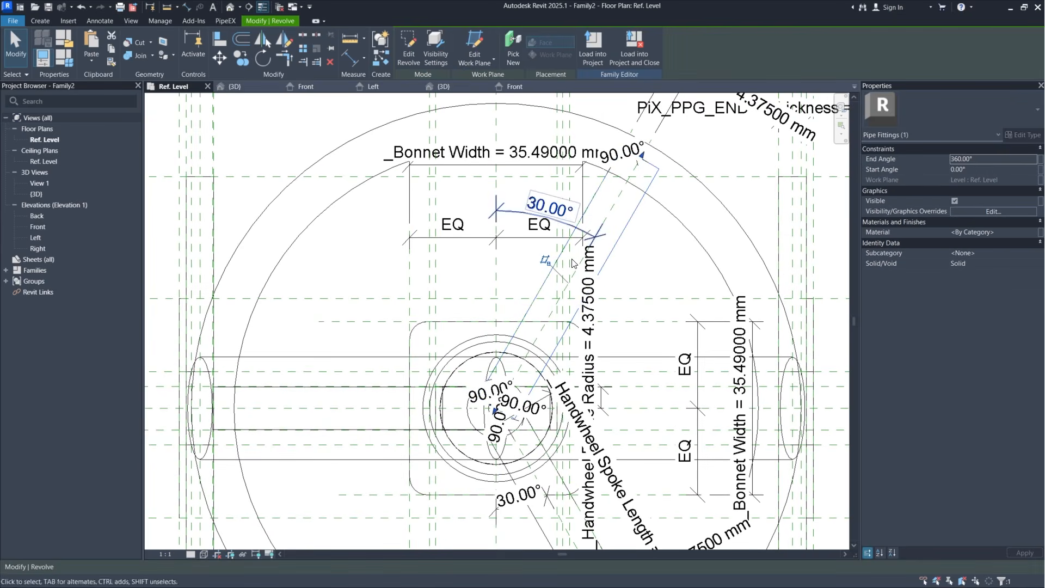
{"action": "left_click", "coordinate": [409, 53]}
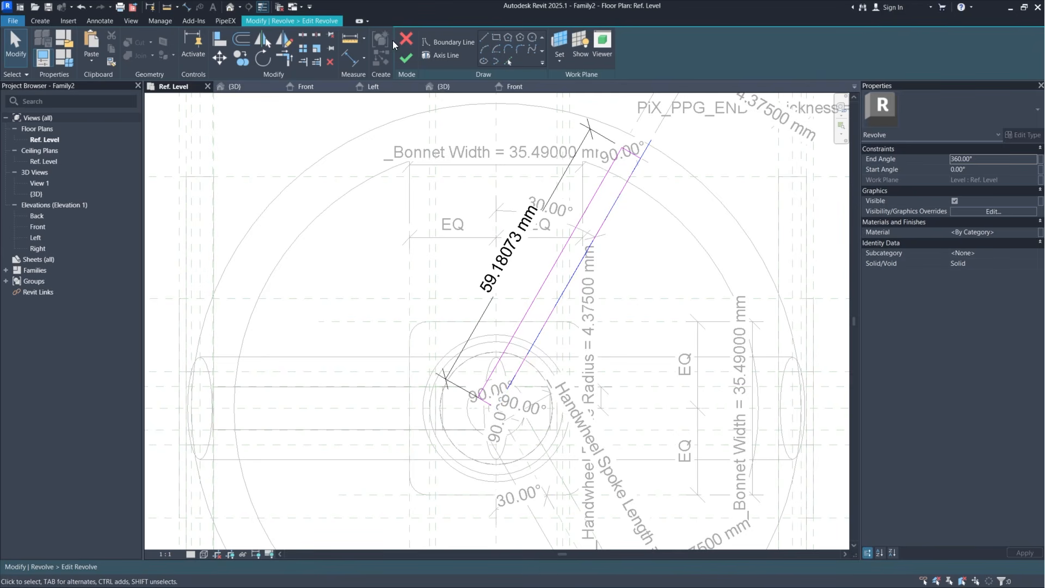
{"action": "left_click", "coordinate": [406, 38]}
Step: Delete the 90° angular dimension and the short perpendicular reference plane at the upper spoke's outer end
{"action": "scroll", "coordinate": [535, 351], "scroll_direction": "up", "scroll_amount": 3}
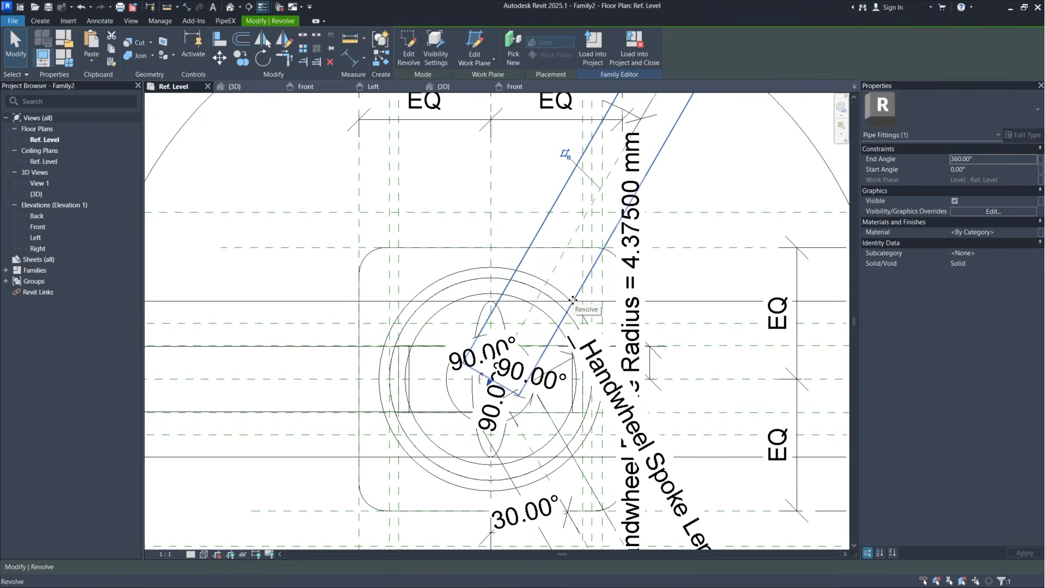
{"action": "middle_click_drag", "start_coordinate": [594, 268], "coordinate": [518, 426]}
{"action": "middle_click_drag", "start_coordinate": [640, 177], "coordinate": [641, 228]}
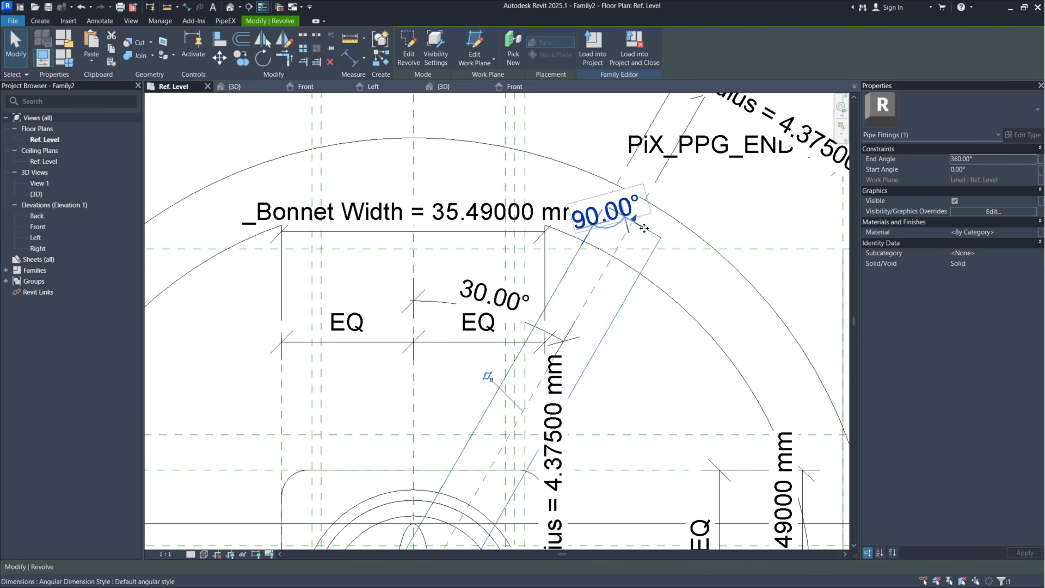
{"action": "left_click", "coordinate": [644, 228]}
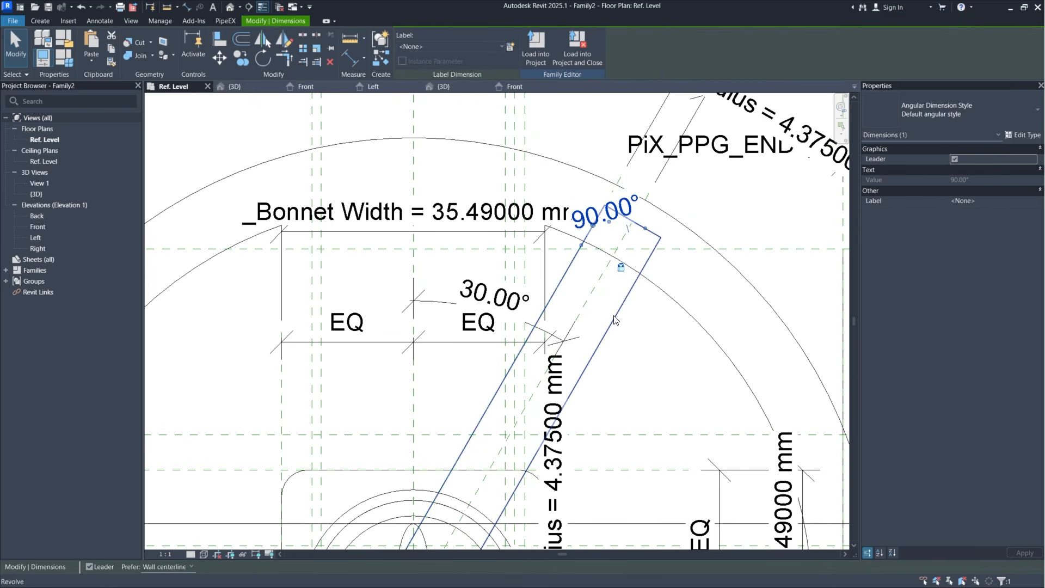
{"action": "key", "text": "Delete"}
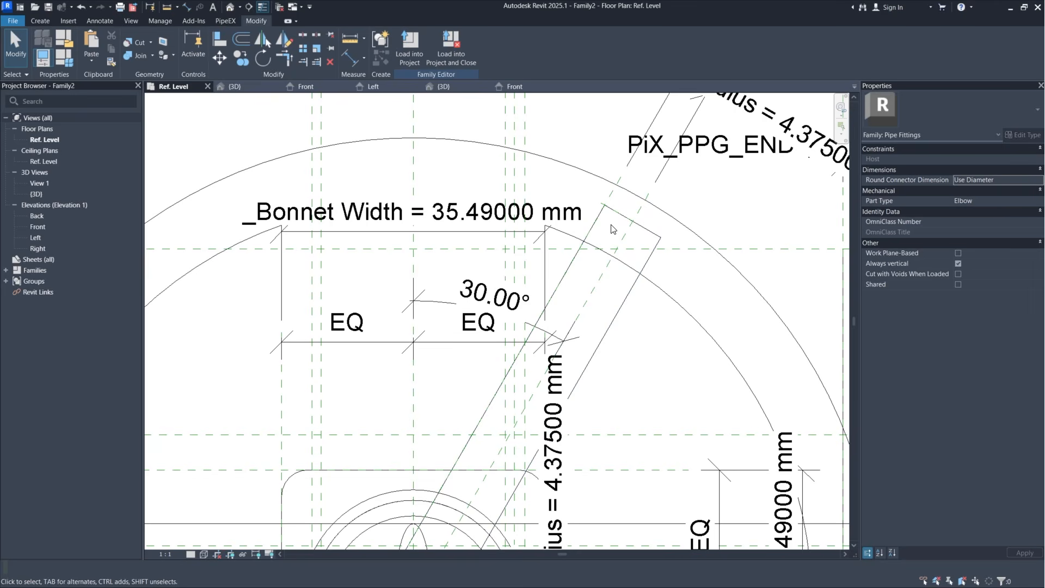
{"action": "left_click", "coordinate": [621, 214]}
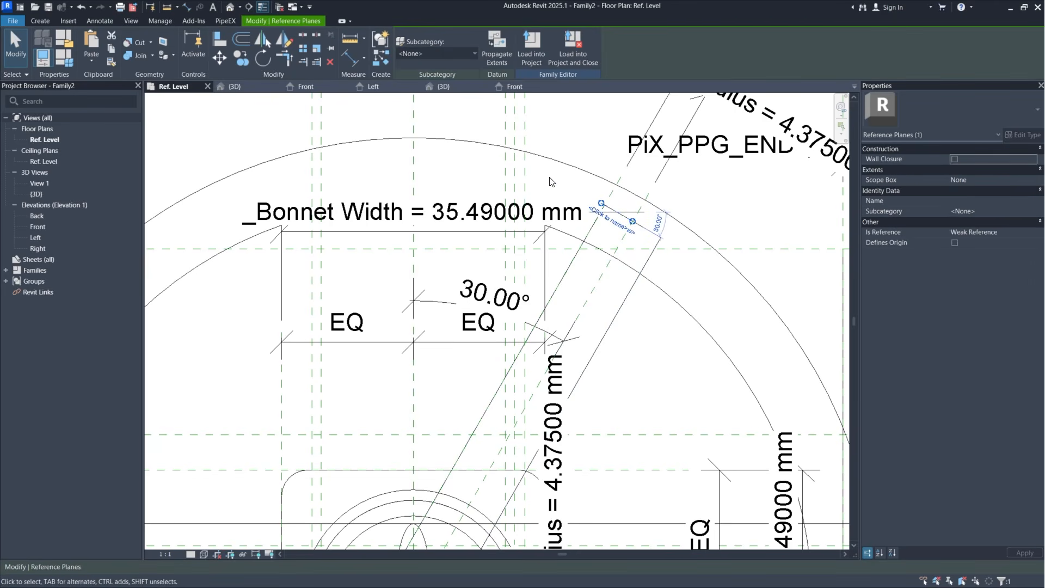
{"action": "key", "text": "Delete"}
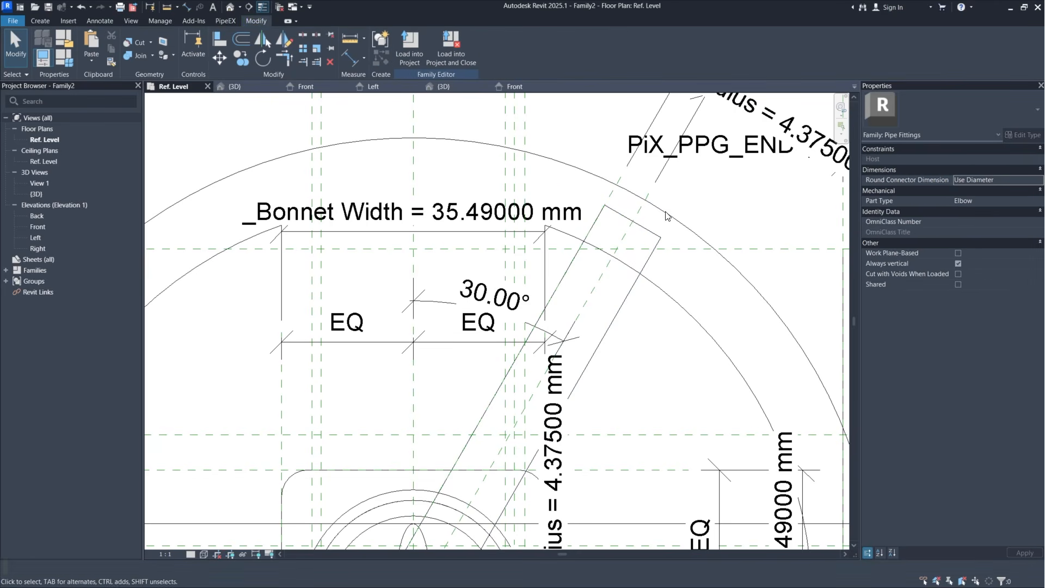
{"action": "middle_click_drag", "start_coordinate": [604, 413], "coordinate": [649, 262]}
{"action": "scroll", "coordinate": [640, 273], "scroll_direction": "down", "scroll_amount": 1}
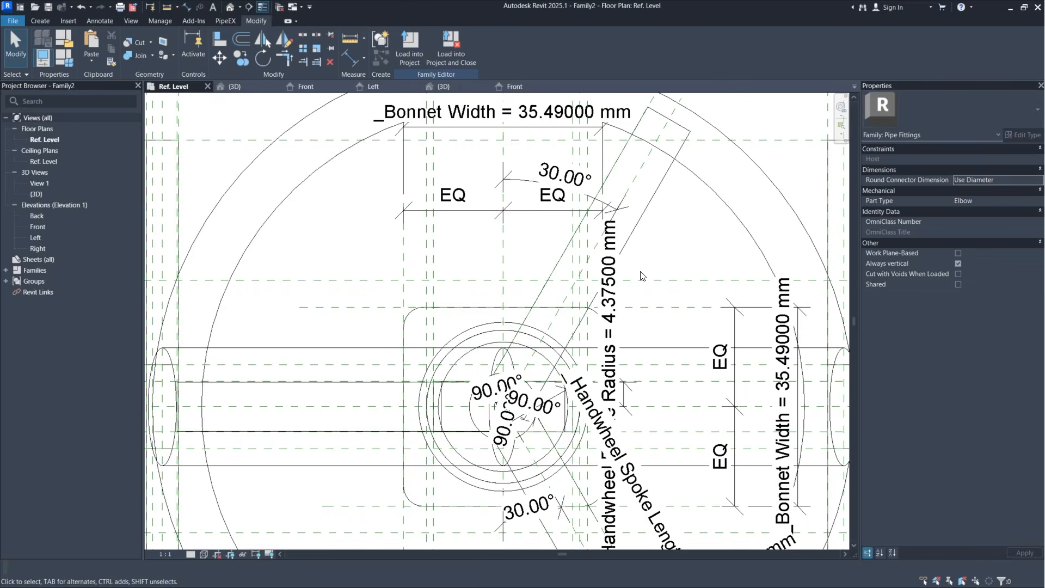
{"action": "scroll", "coordinate": [552, 360], "scroll_direction": "up", "scroll_amount": 1}
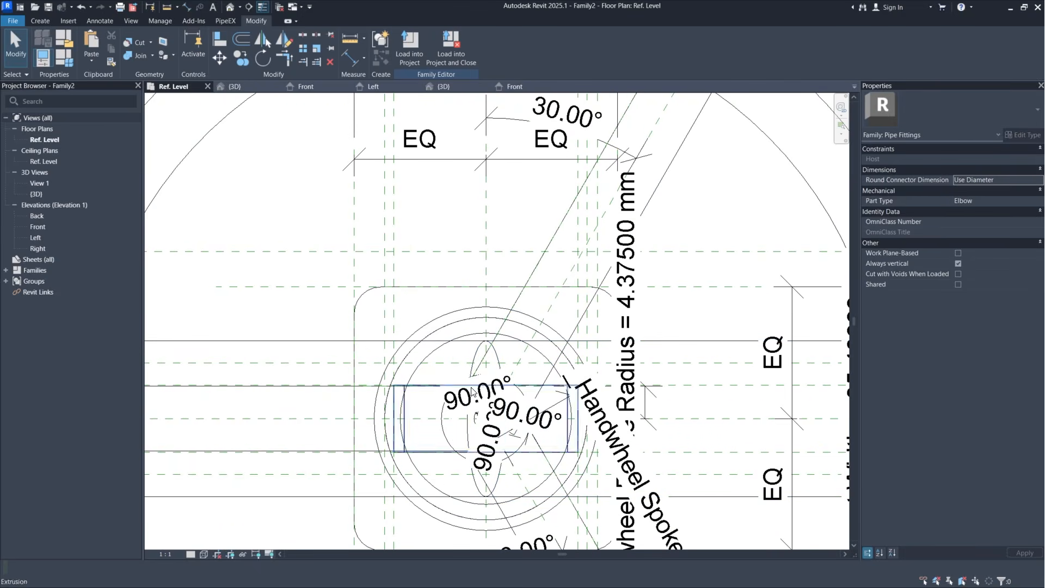
Step: Delete the 90° angular dimension beside the handwheel's centre, at the inner end of the slanted spokes
{"action": "left_click", "coordinate": [455, 402]}
{"action": "scroll", "coordinate": [533, 367], "scroll_direction": "up", "scroll_amount": 1}
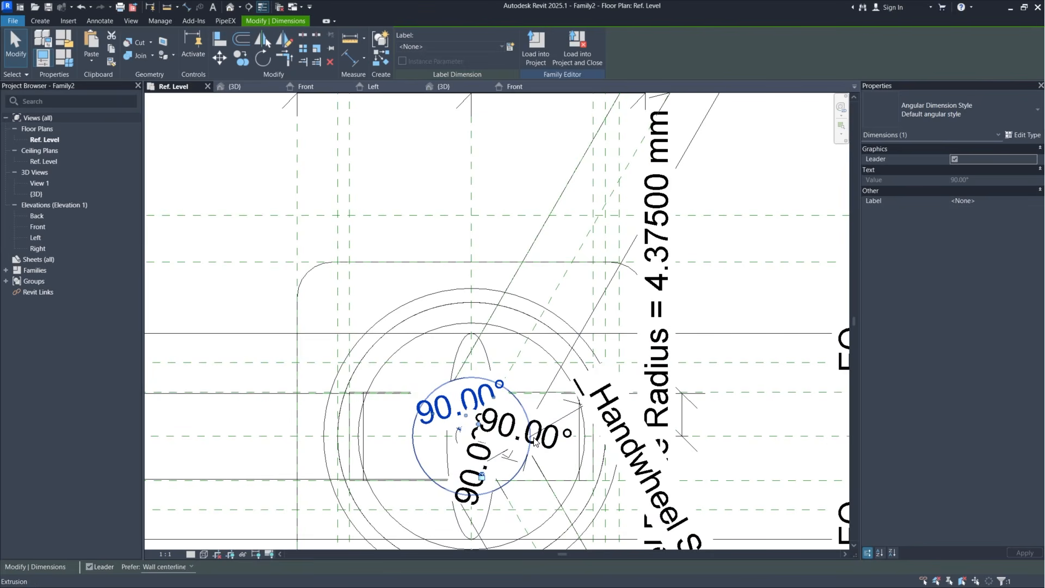
{"action": "left_click", "coordinate": [521, 423]}
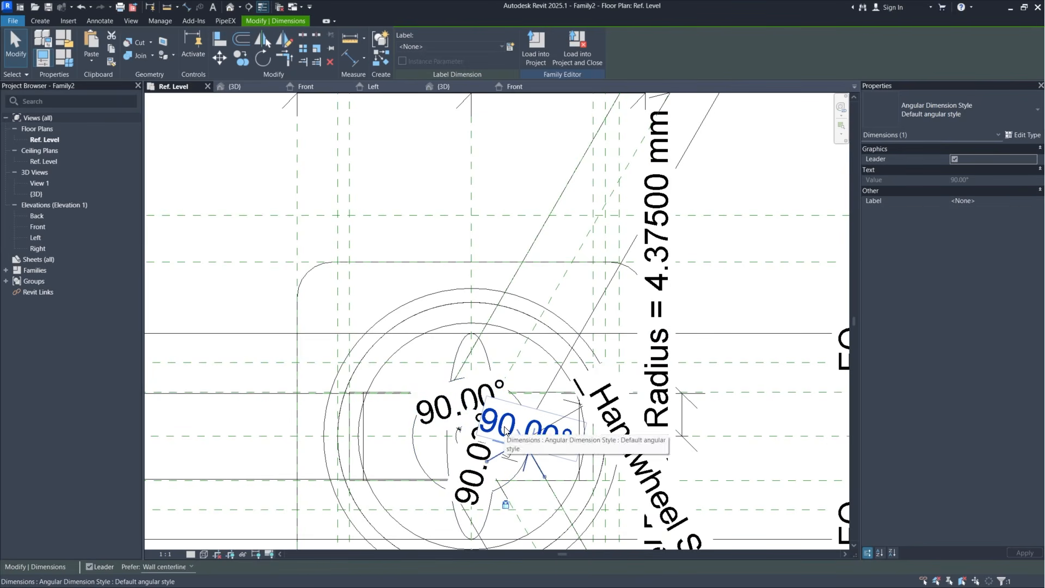
{"action": "key", "text": "Delete"}
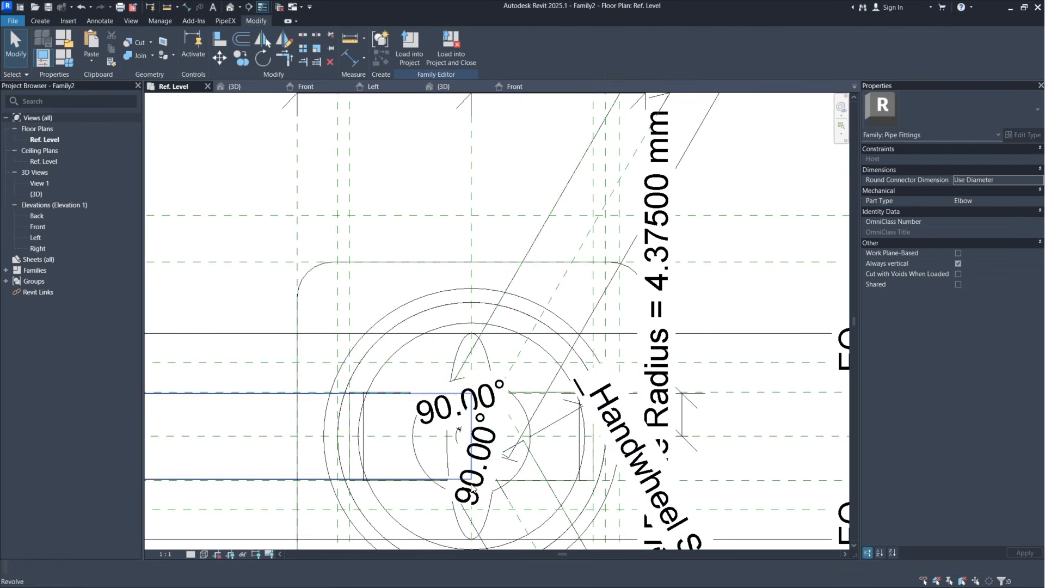
Step: Delete the 90° angular dimension and the short perpendicular reference plane at the lower spoke's outer end
{"action": "left_click", "coordinate": [486, 490]}
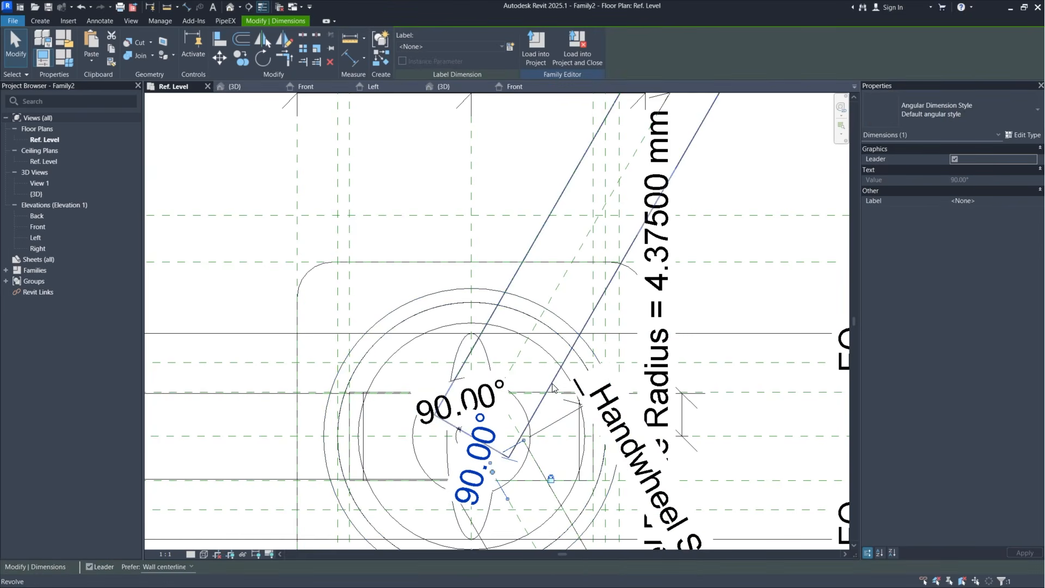
{"action": "scroll", "coordinate": [503, 402], "scroll_direction": "down", "scroll_amount": 1}
{"action": "scroll", "coordinate": [503, 403], "scroll_direction": "down", "scroll_amount": 1}
{"action": "middle_click_drag", "start_coordinate": [503, 403], "coordinate": [480, 228]}
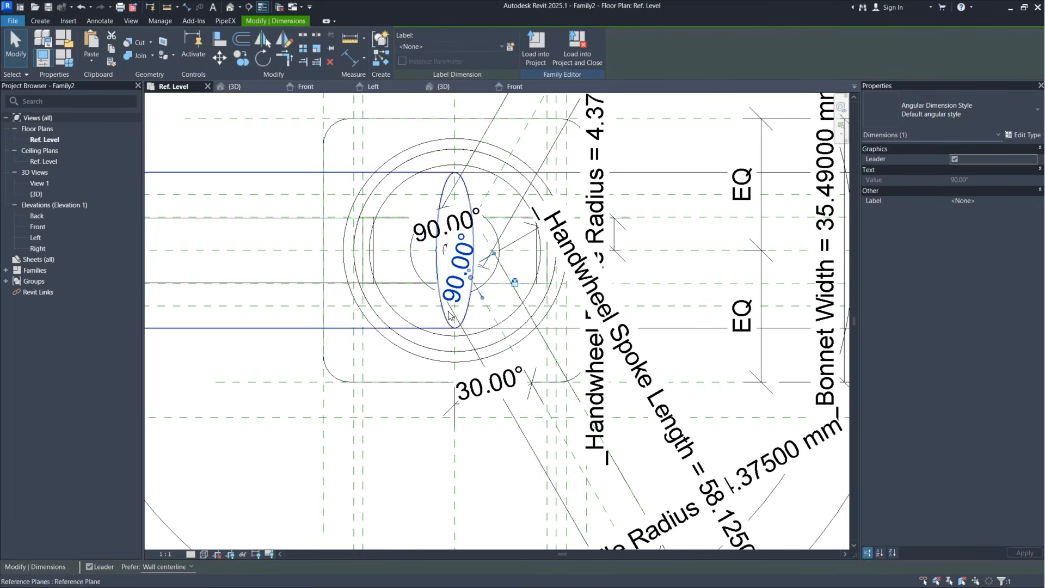
{"action": "middle_click_drag", "start_coordinate": [561, 396], "coordinate": [518, 276]}
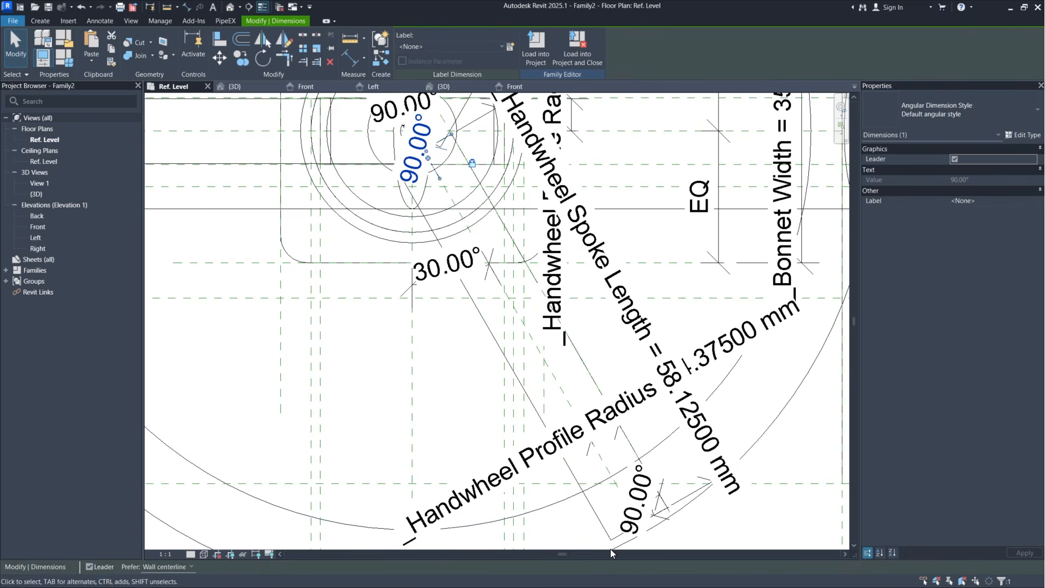
{"action": "left_click", "coordinate": [650, 507]}
{"action": "key", "text": "Escape"}
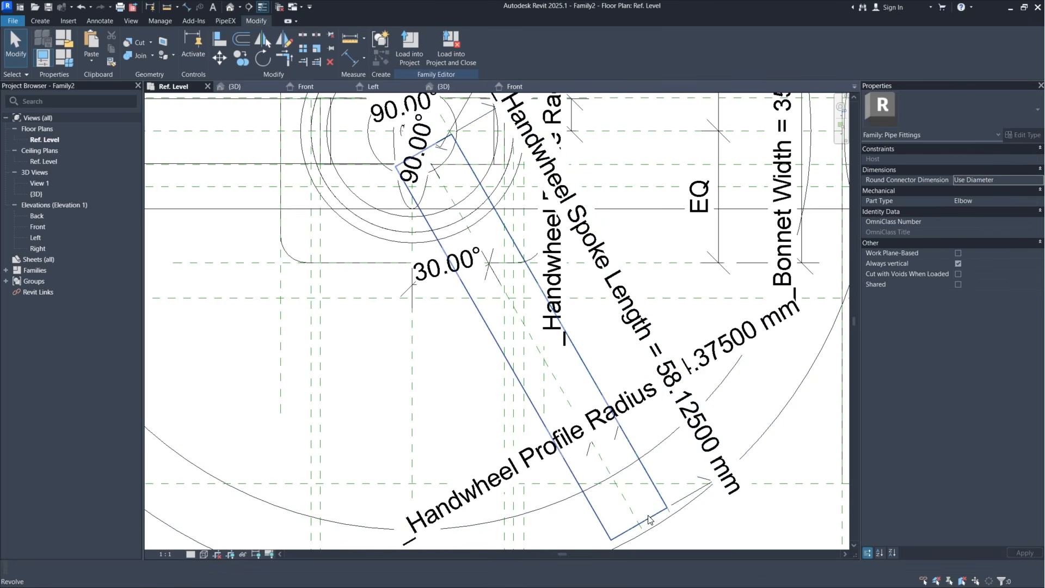
{"action": "left_click", "coordinate": [651, 521]}
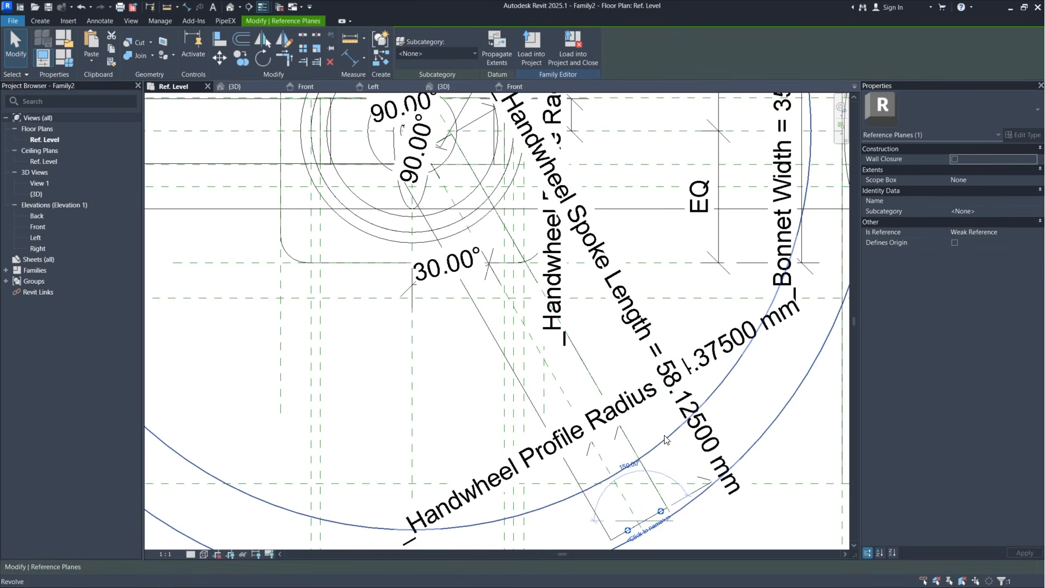
{"action": "key", "text": "Delete"}
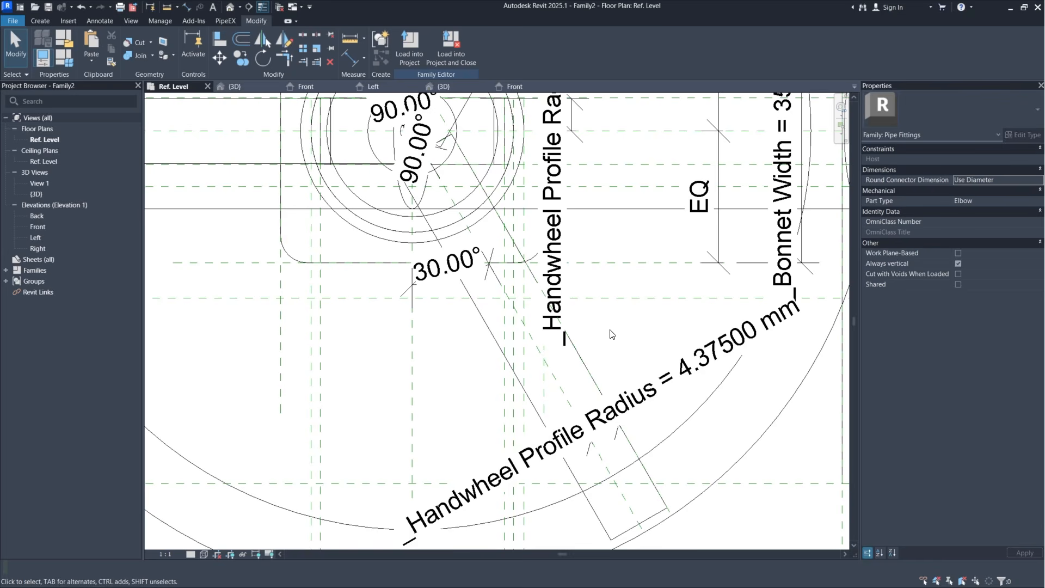
Step: Open the upper slanted spoke's revolve sketch for editing
{"action": "middle_click_drag", "start_coordinate": [648, 417], "coordinate": [650, 520]}
{"action": "middle_click_drag", "start_coordinate": [599, 180], "coordinate": [610, 357]}
{"action": "middle_click_drag", "start_coordinate": [626, 120], "coordinate": [662, 218]}
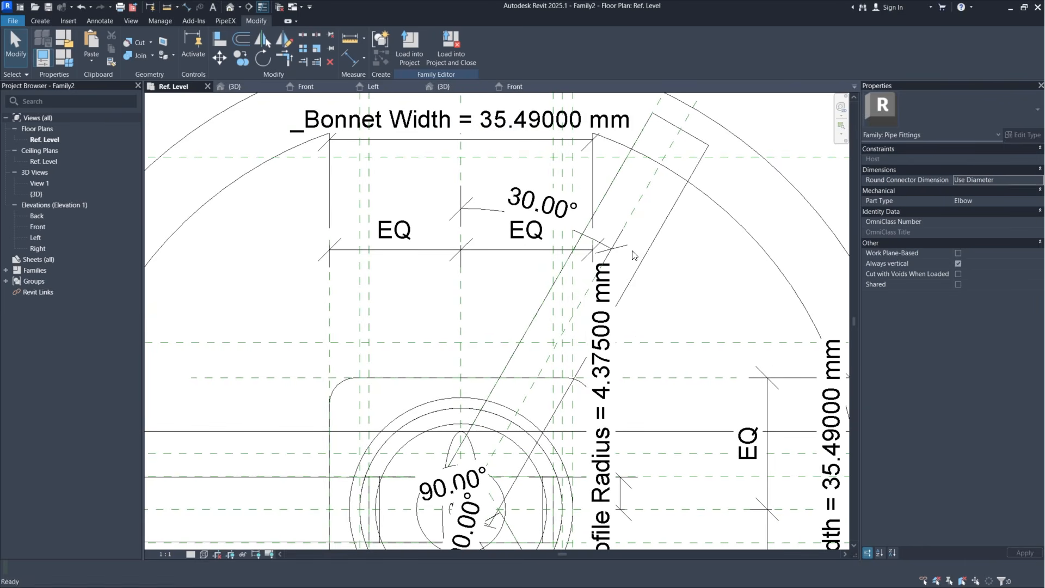
{"action": "left_click", "coordinate": [663, 219]}
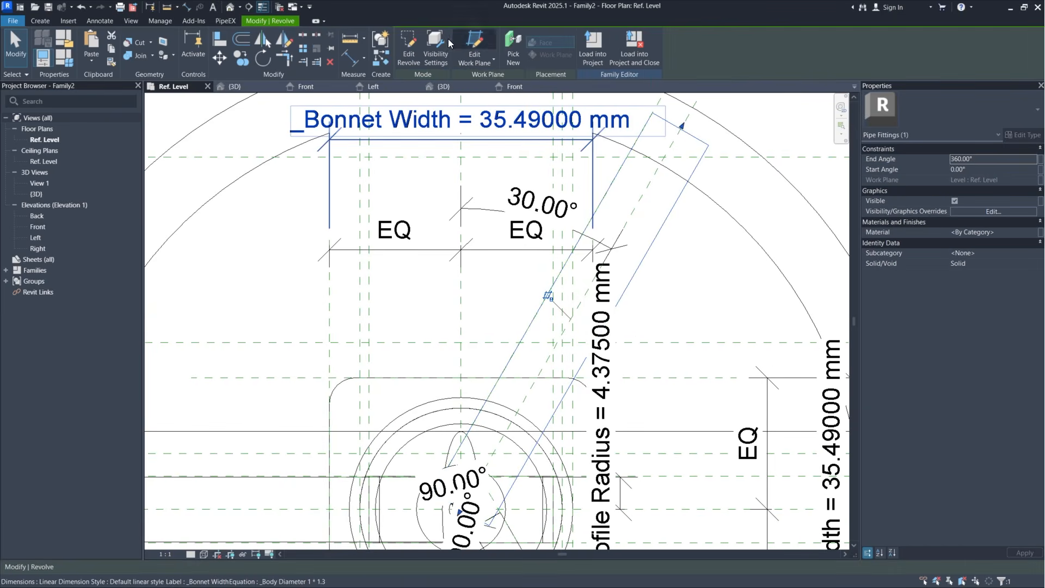
{"action": "left_click", "coordinate": [402, 50]}
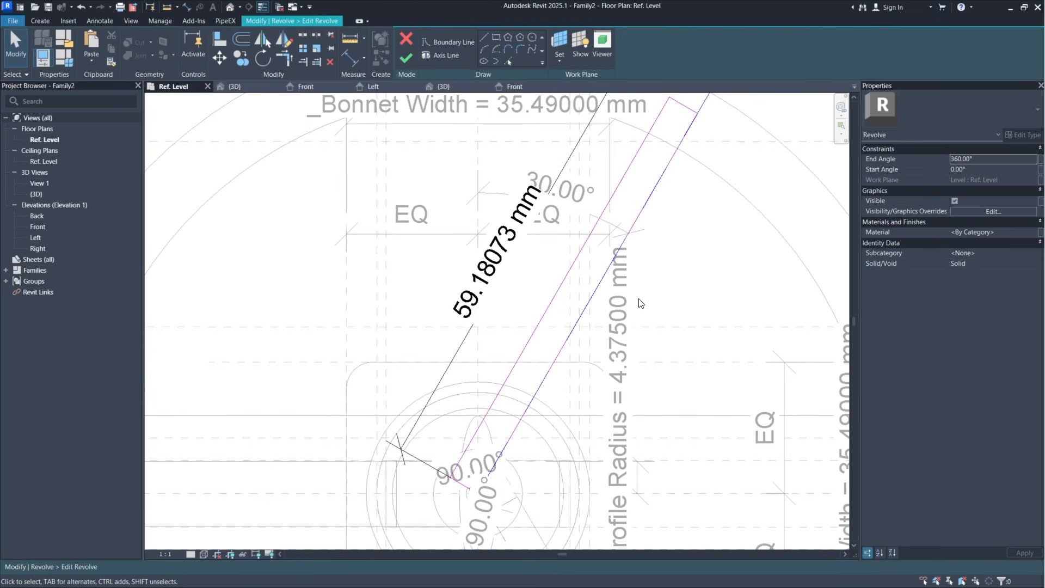
{"action": "middle_click_drag", "start_coordinate": [556, 245], "coordinate": [549, 308]}
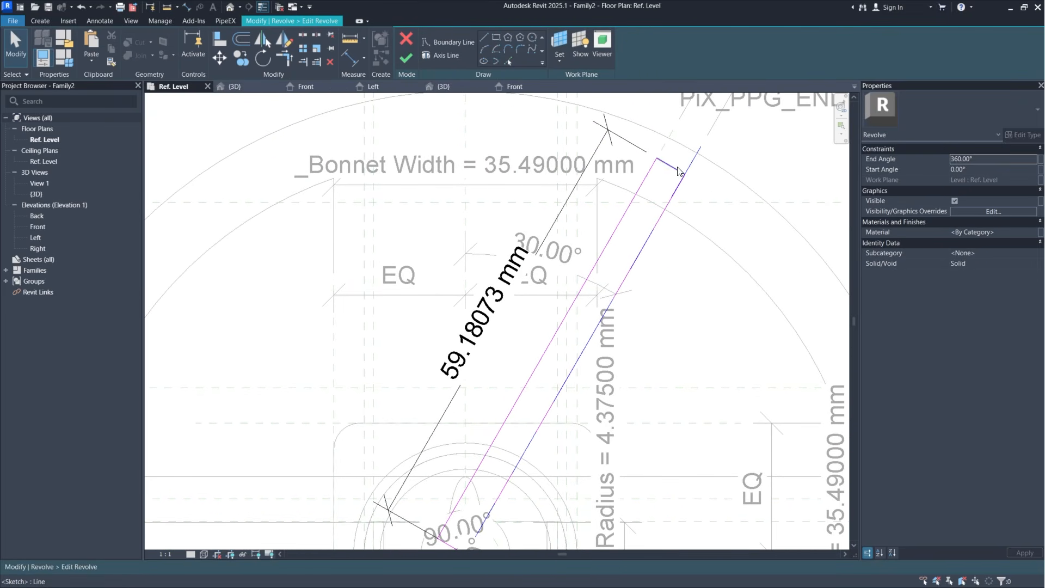
{"action": "left_click", "coordinate": [220, 39]}
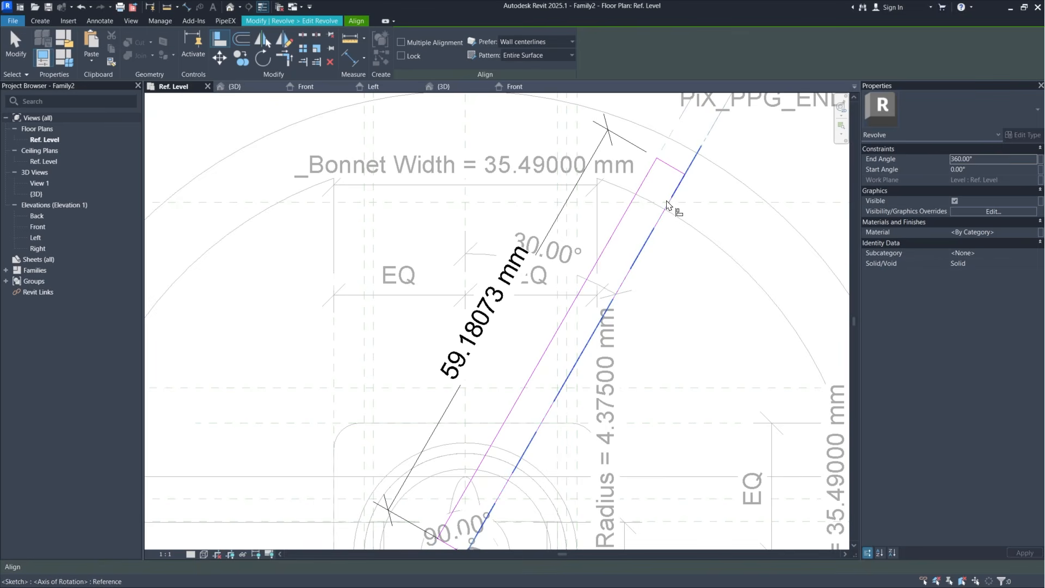
{"action": "left_click", "coordinate": [651, 235]}
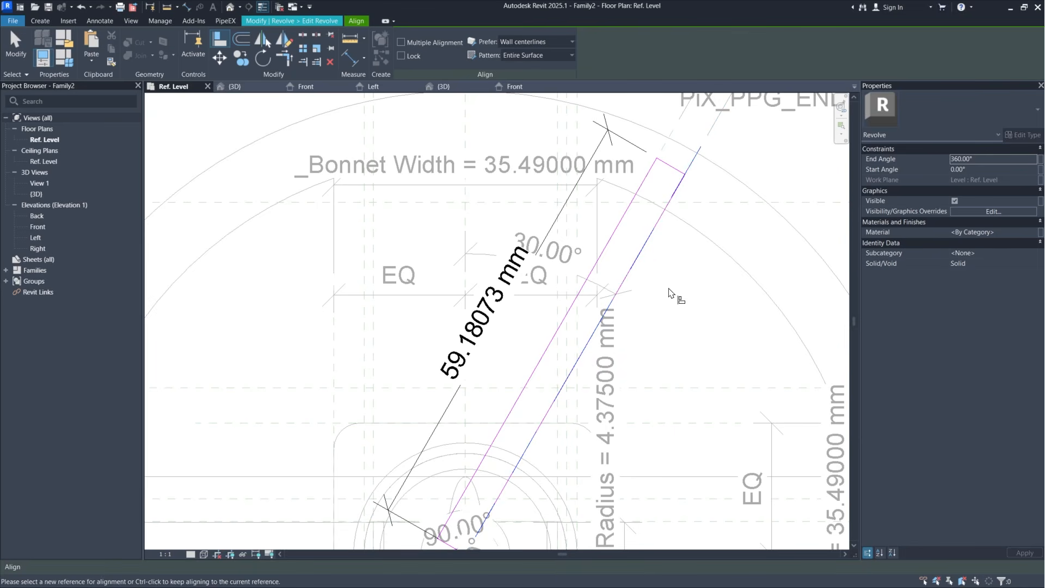
{"action": "key", "text": "Escape"}
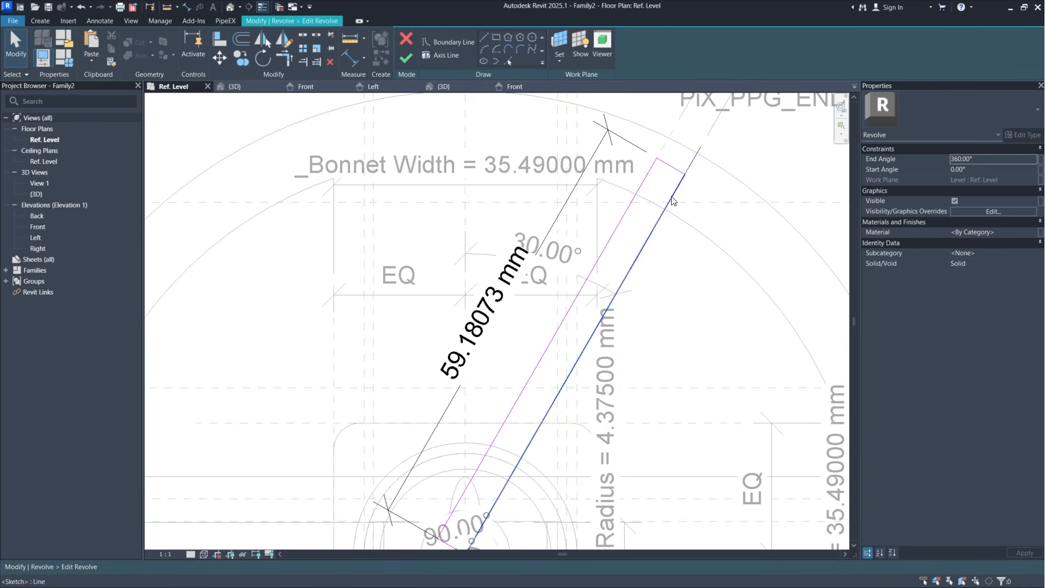
{"action": "left_click", "coordinate": [673, 201]}
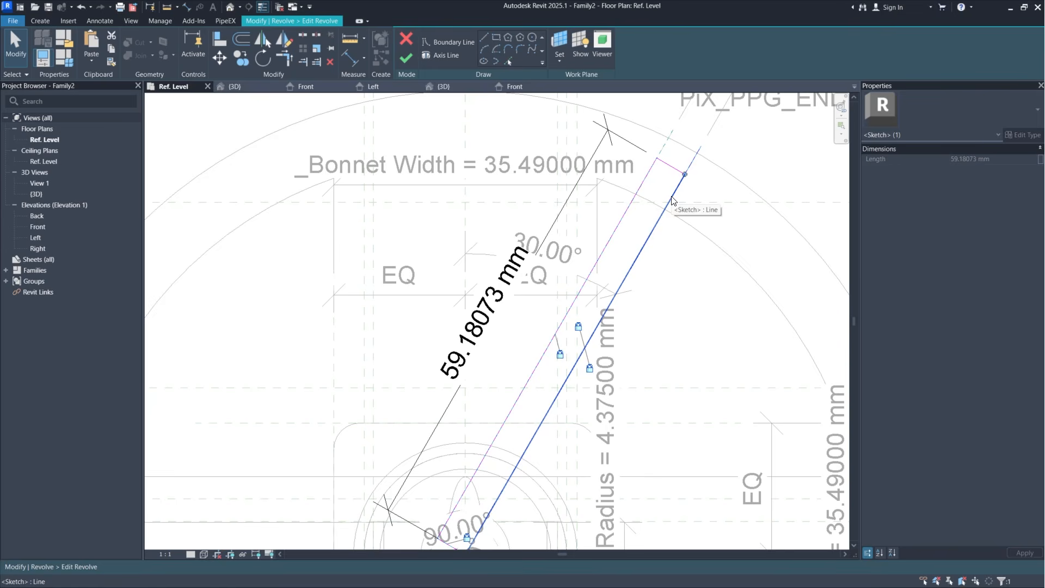
{"action": "key", "text": "Escape"}
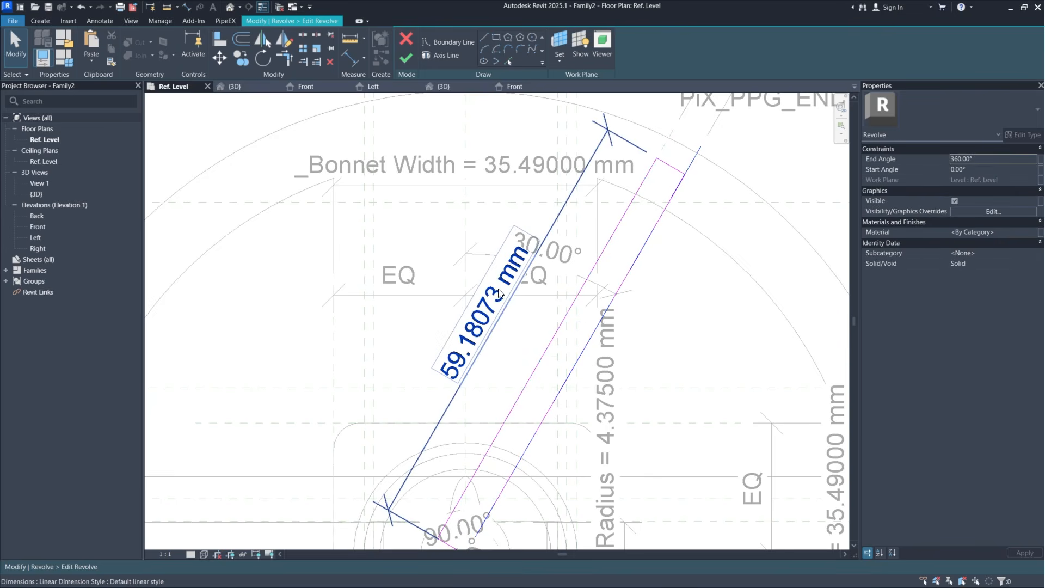
Step: Label the upper spoke's sketch length dimension with the _Handwheel Spoke Length parameter
{"action": "left_click", "coordinate": [500, 294]}
{"action": "left_click", "coordinate": [468, 47]}
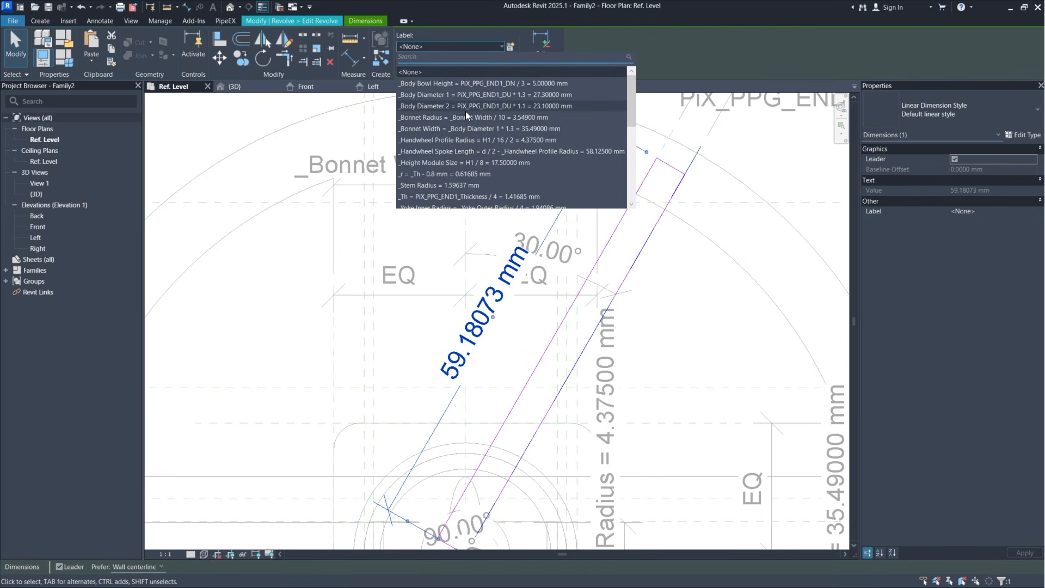
{"action": "left_click", "coordinate": [478, 152]}
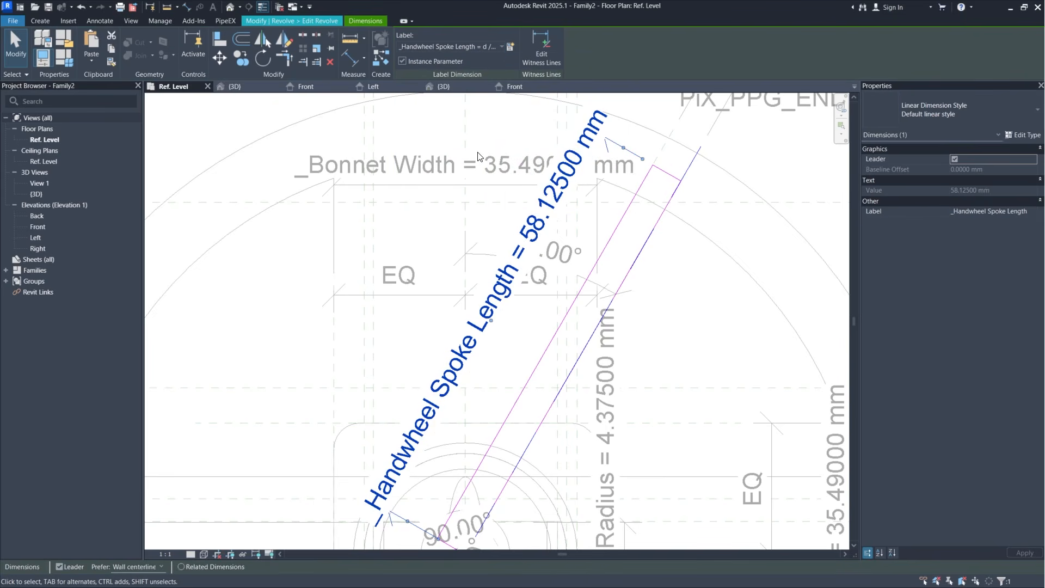
Step: Redefine the upper spoke's axis of rotation by picking its slanted axis line, and finish the revolve sketch
{"action": "left_click", "coordinate": [317, 21]}
{"action": "left_click", "coordinate": [454, 55]}
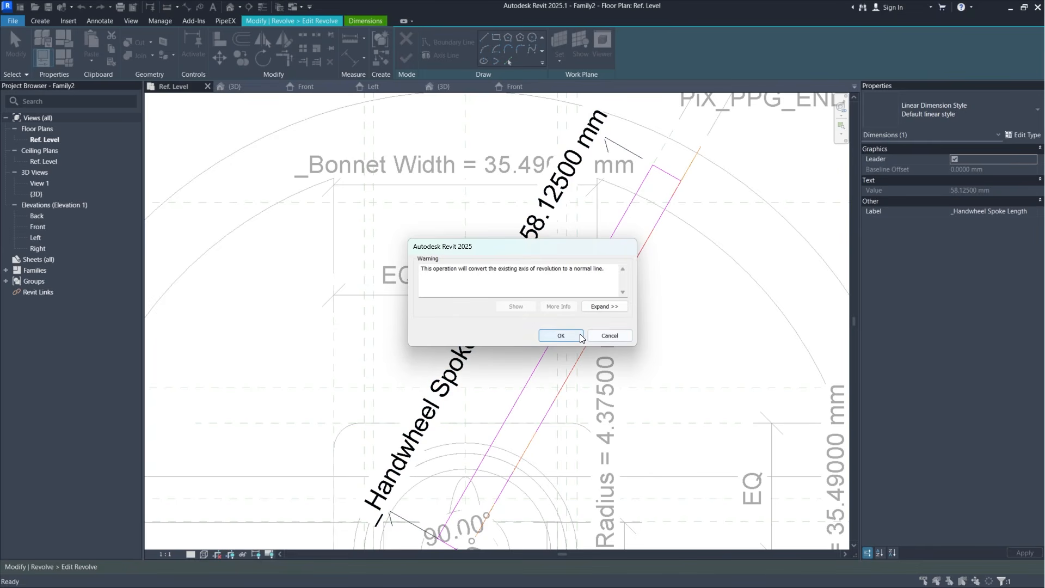
{"action": "left_click", "coordinate": [562, 335]}
{"action": "left_click", "coordinate": [498, 37]}
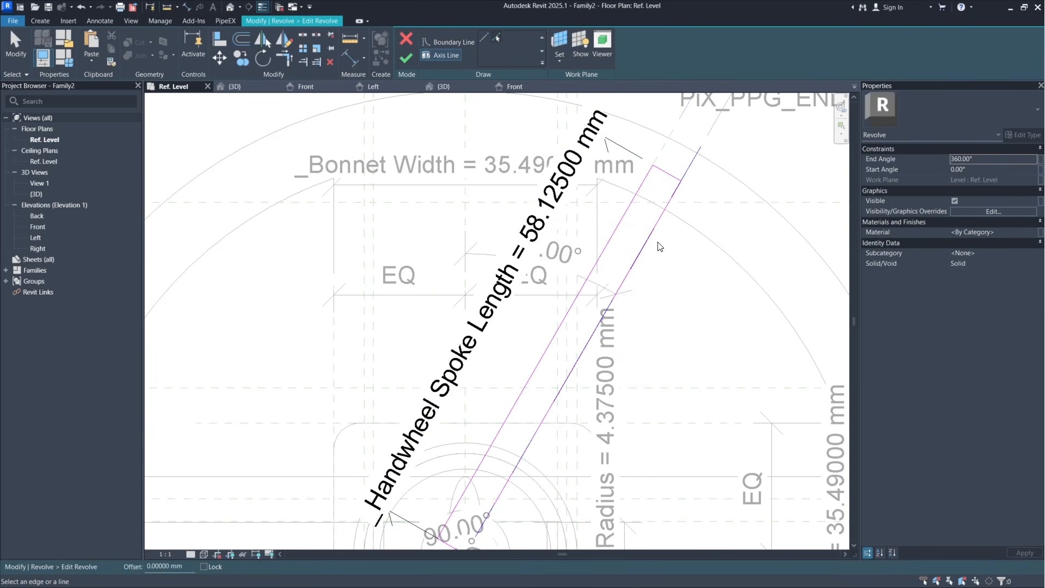
{"action": "left_click", "coordinate": [658, 240]}
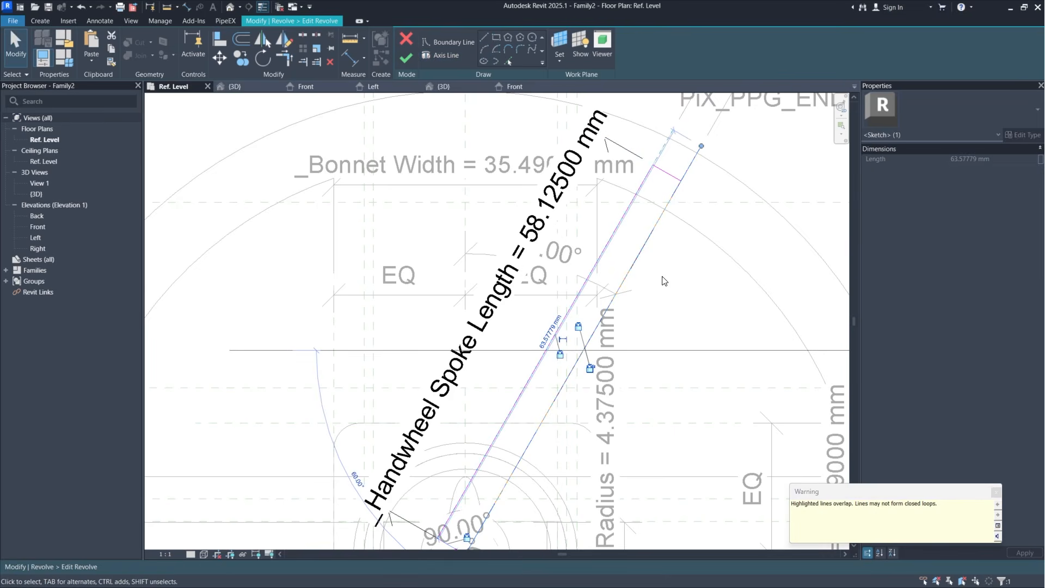
{"action": "left_click", "coordinate": [996, 491]}
{"action": "scroll", "coordinate": [655, 231], "scroll_direction": "down", "scroll_amount": 1}
{"action": "scroll", "coordinate": [655, 232], "scroll_direction": "down", "scroll_amount": 1}
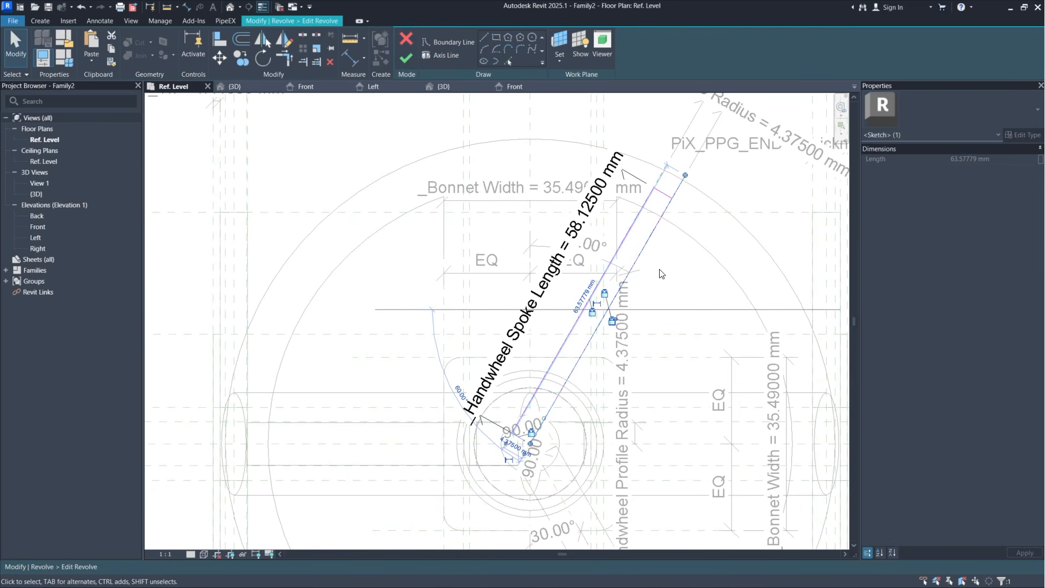
{"action": "left_click", "coordinate": [661, 273]}
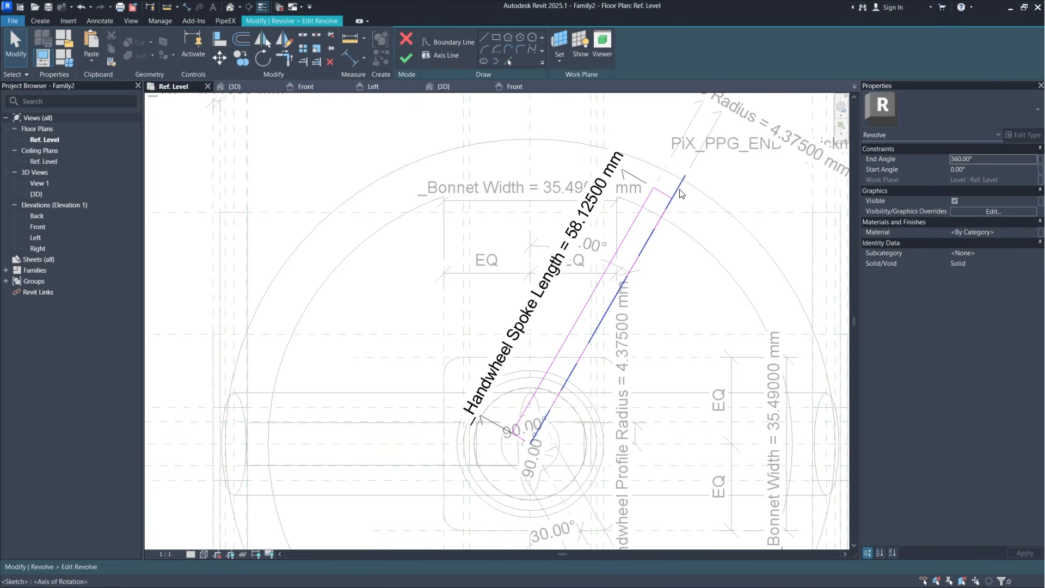
{"action": "left_click", "coordinate": [412, 61]}
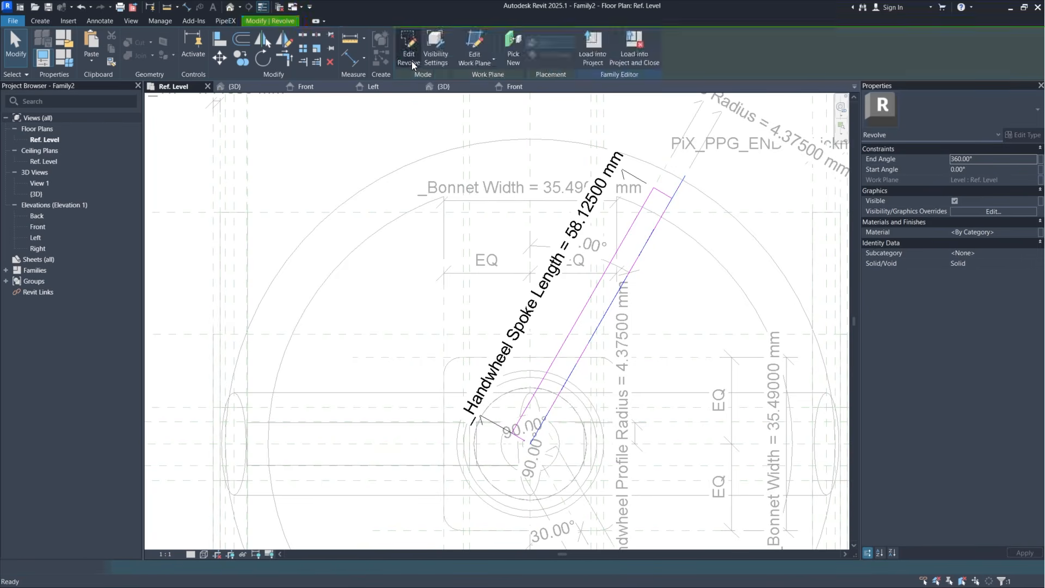
Step: Examine the upper spoke's ends and reopen its revolve sketch to check the labelled length dimension, leaving it without changes
{"action": "middle_click_drag", "start_coordinate": [700, 293], "coordinate": [712, 250]}
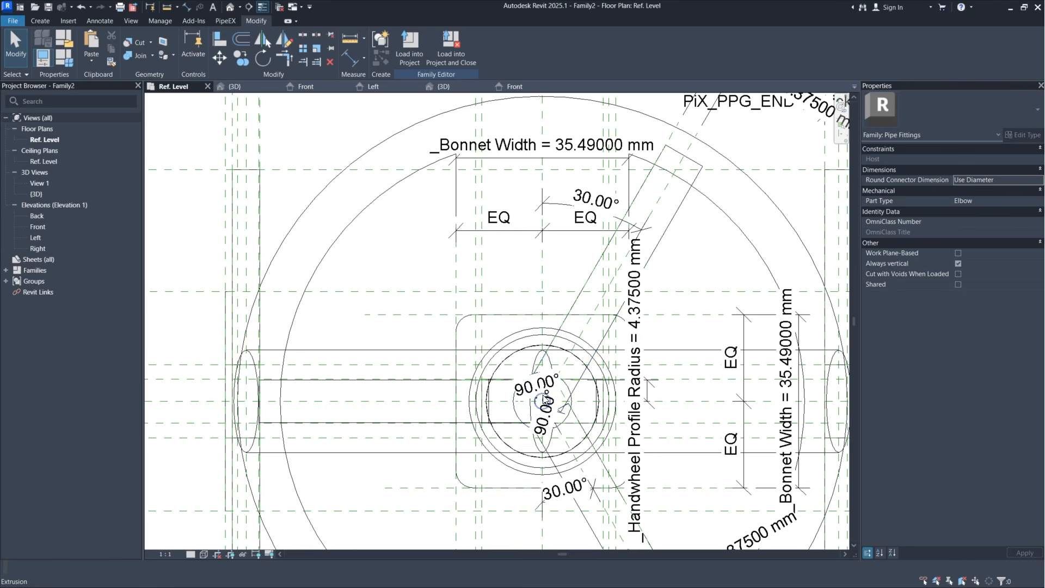
{"action": "scroll", "coordinate": [531, 395], "scroll_direction": "up", "scroll_amount": 3}
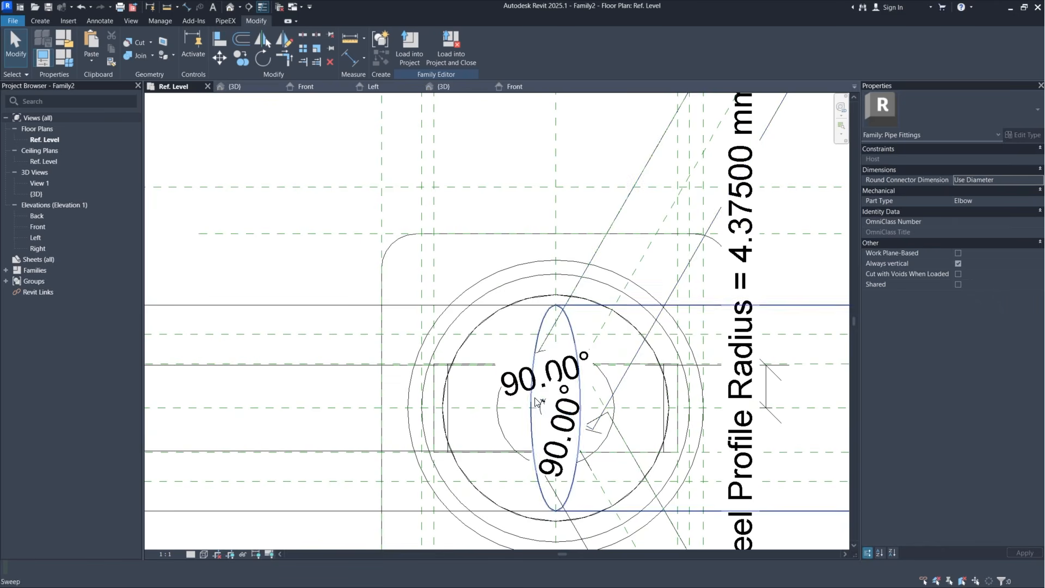
{"action": "left_click", "coordinate": [627, 385]}
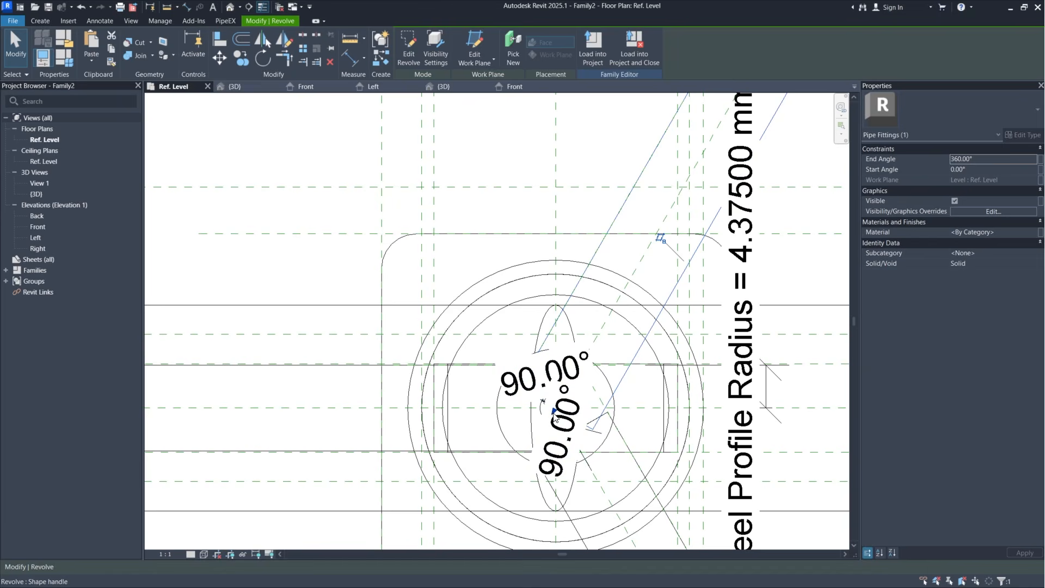
{"action": "scroll", "coordinate": [554, 421], "scroll_direction": "down", "scroll_amount": 2}
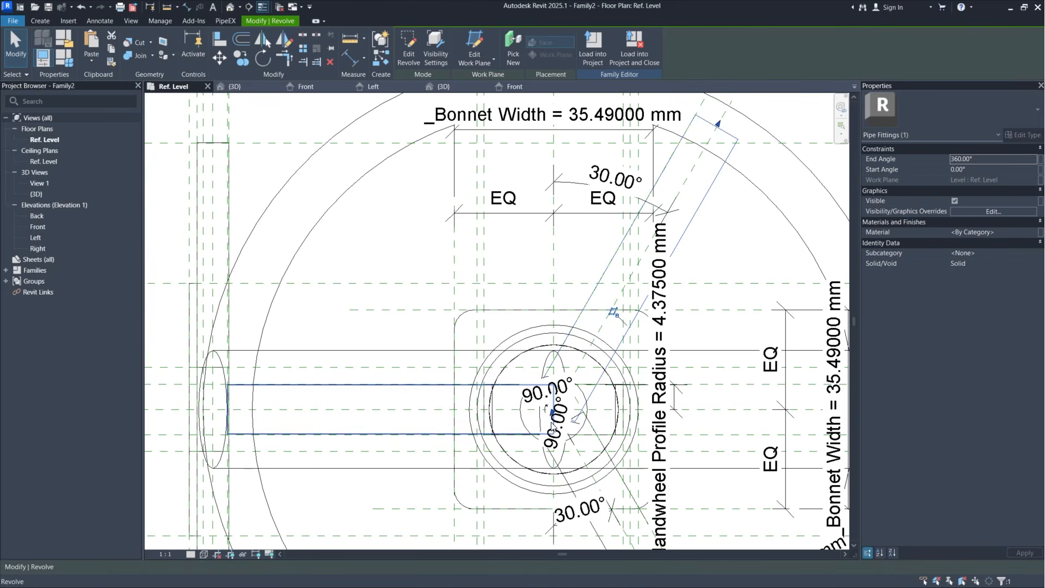
{"action": "middle_click_drag", "start_coordinate": [752, 299], "coordinate": [722, 400]}
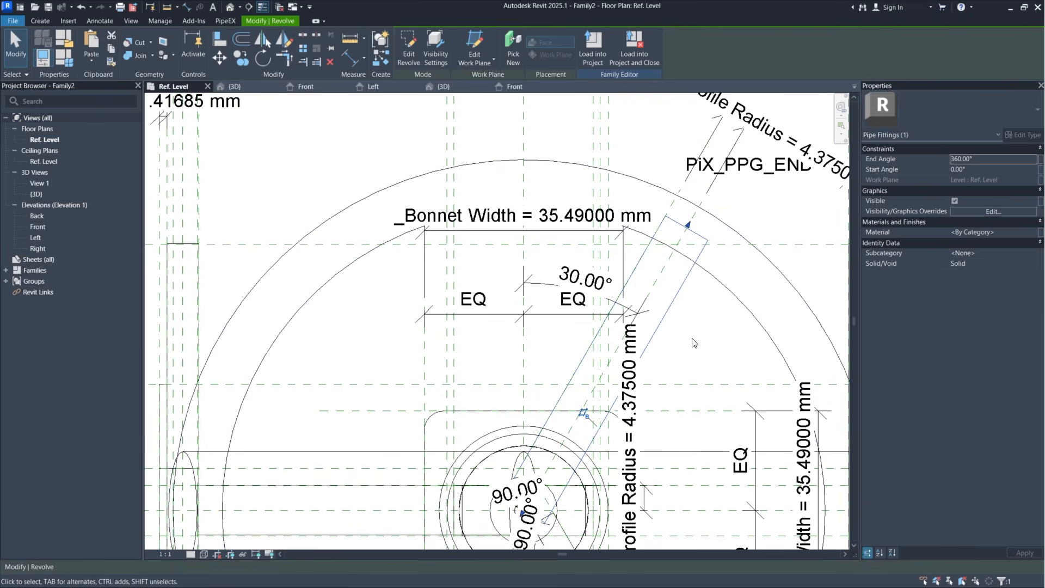
{"action": "left_click", "coordinate": [699, 318]}
{"action": "left_click", "coordinate": [680, 291]}
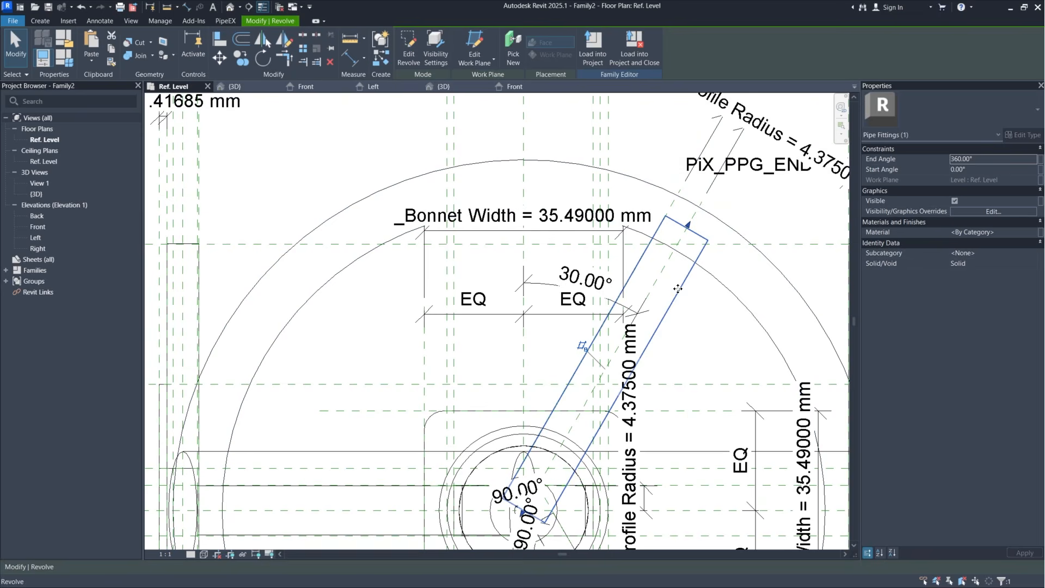
{"action": "left_click", "coordinate": [410, 52]}
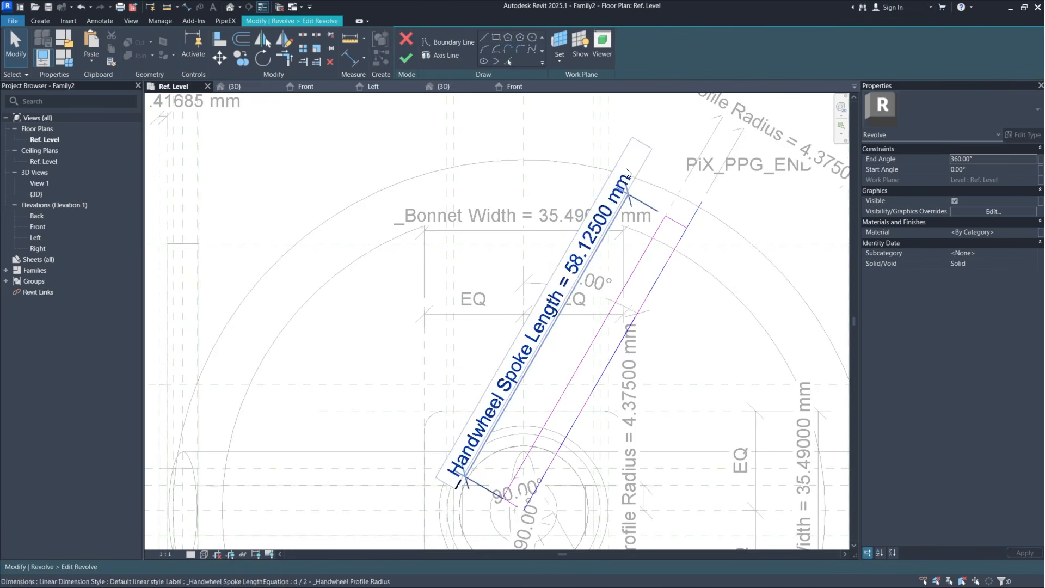
{"action": "key", "text": "Escape"}
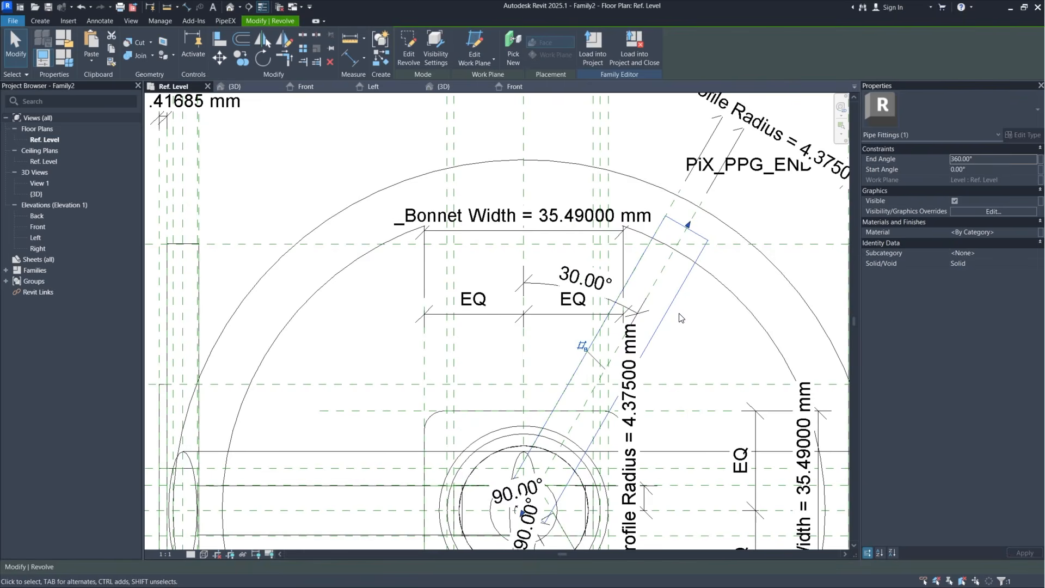
{"action": "middle_click_drag", "start_coordinate": [666, 499], "coordinate": [643, 176]}
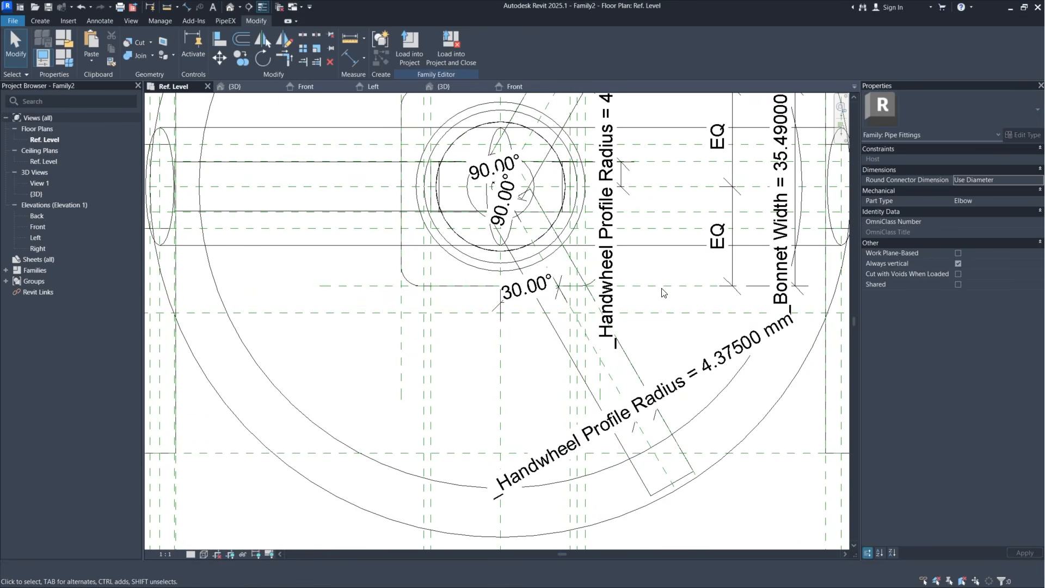
Step: Move the reference plane across the lower slanted spoke's inner end onto the handwheel's centre point
{"action": "left_click", "coordinate": [626, 353]}
{"action": "middle_click_drag", "start_coordinate": [522, 196], "coordinate": [566, 259]}
{"action": "scroll", "coordinate": [567, 258], "scroll_direction": "up", "scroll_amount": 3}
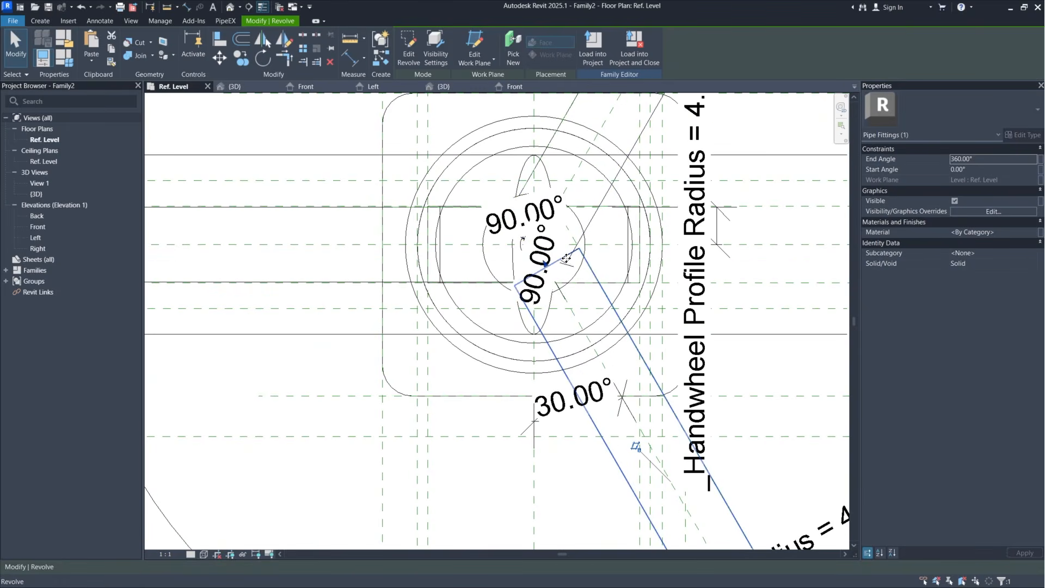
{"action": "scroll", "coordinate": [595, 368], "scroll_direction": "up", "scroll_amount": 3}
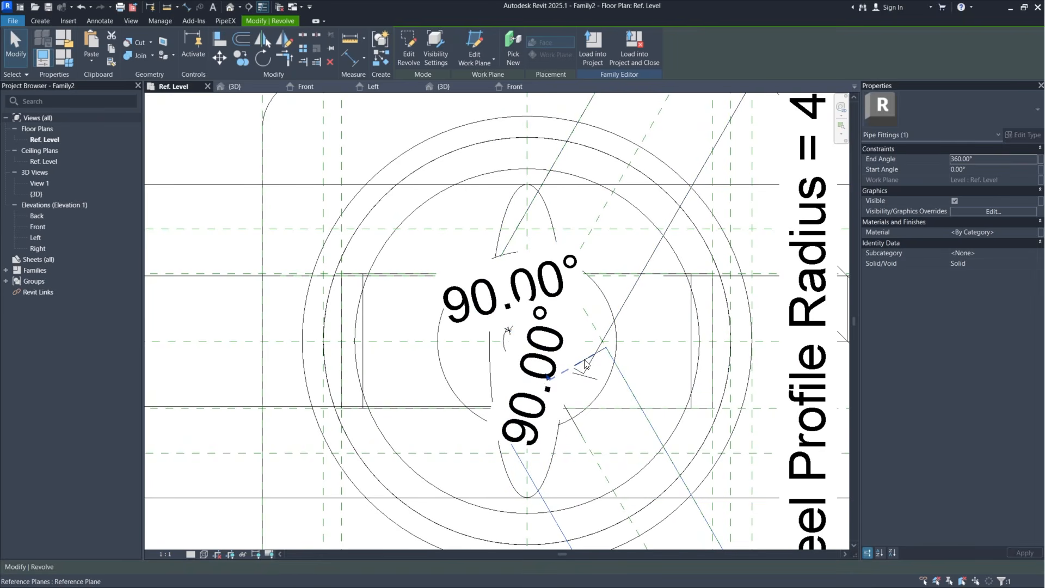
{"action": "left_click", "coordinate": [586, 365]}
{"action": "scroll", "coordinate": [585, 364], "scroll_direction": "up", "scroll_amount": 2}
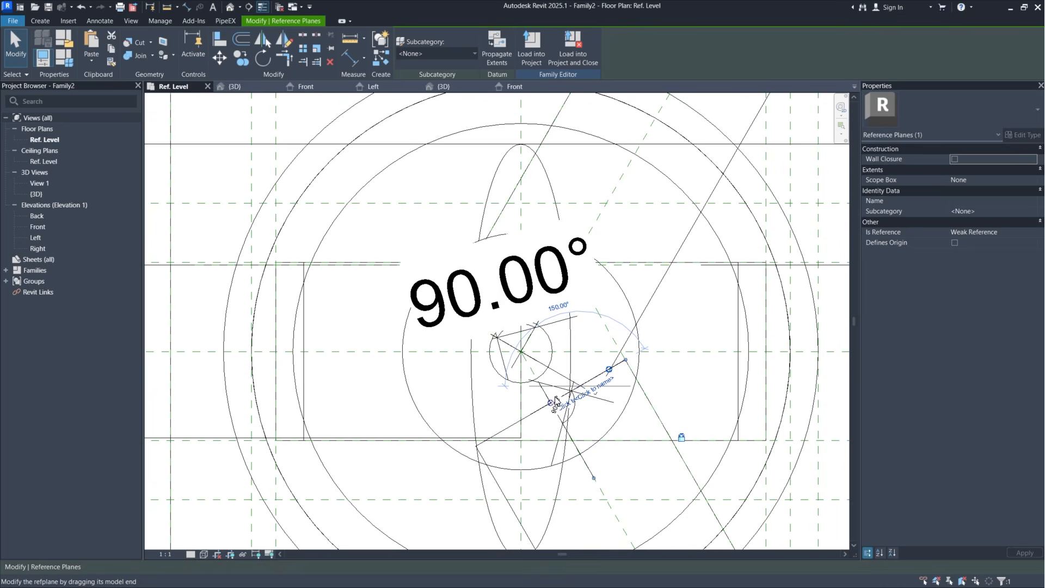
{"action": "left_click", "coordinate": [224, 58]}
{"action": "left_click", "coordinate": [510, 380]}
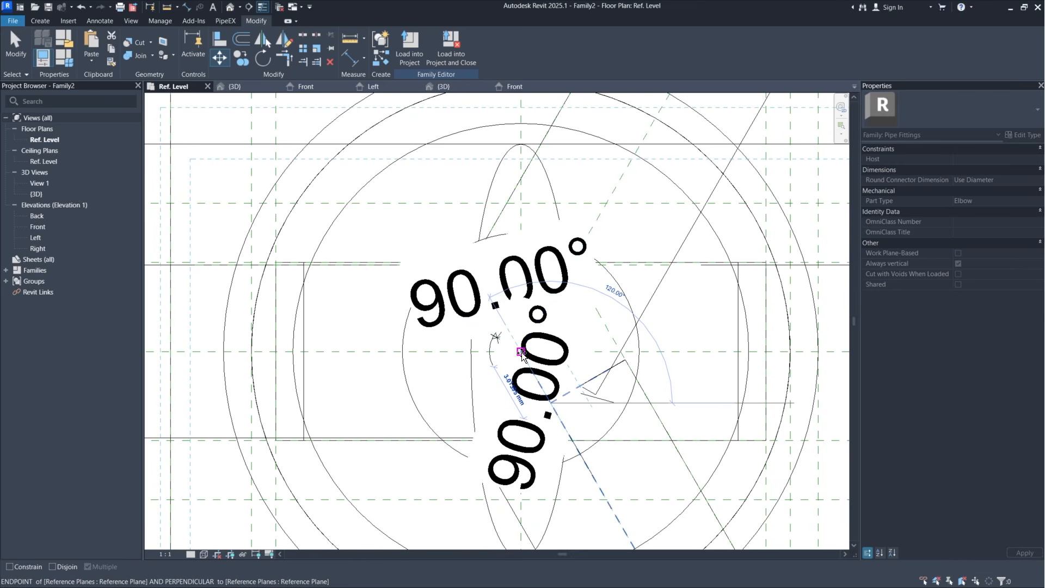
{"action": "left_click", "coordinate": [522, 352]}
{"action": "scroll", "coordinate": [562, 349], "scroll_direction": "down", "scroll_amount": 2}
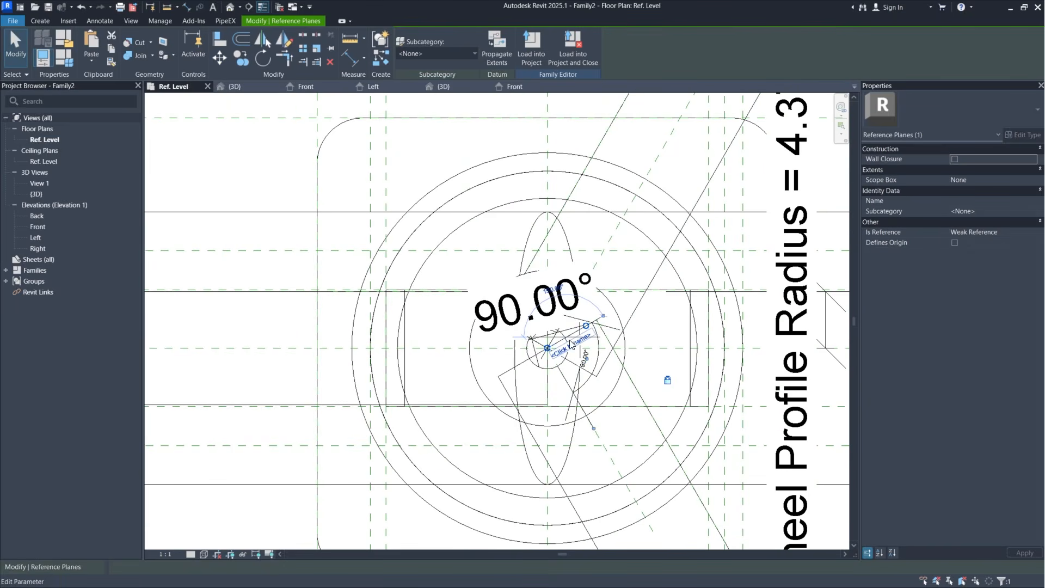
Step: Check the 90° angular dimension and its lock between the lower spoke's axis and its inner end reference plane
{"action": "left_click", "coordinate": [590, 380]}
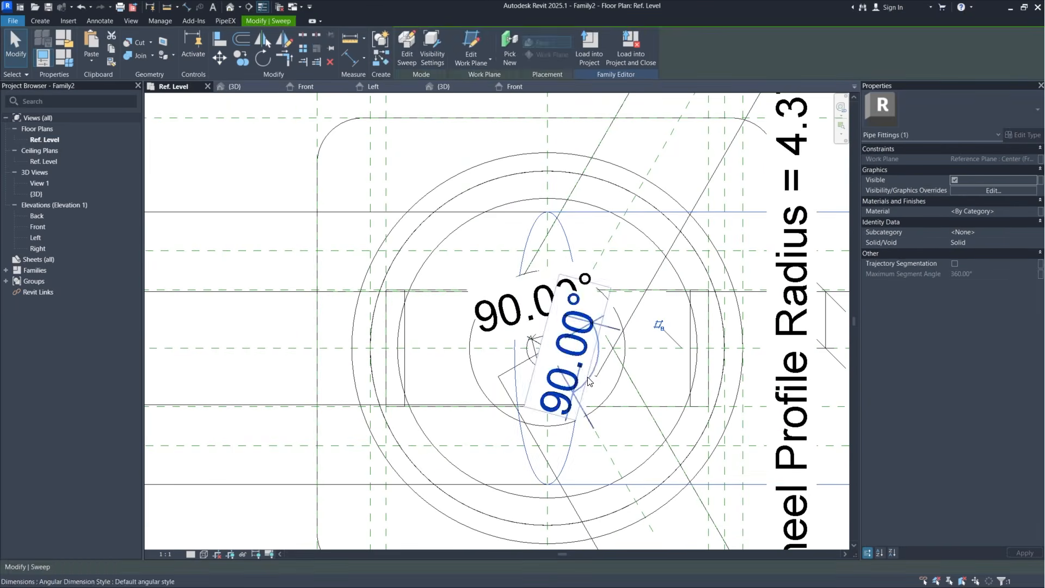
{"action": "key", "text": "Escape"}
{"action": "left_click", "coordinate": [580, 375]}
{"action": "left_click", "coordinate": [673, 380]}
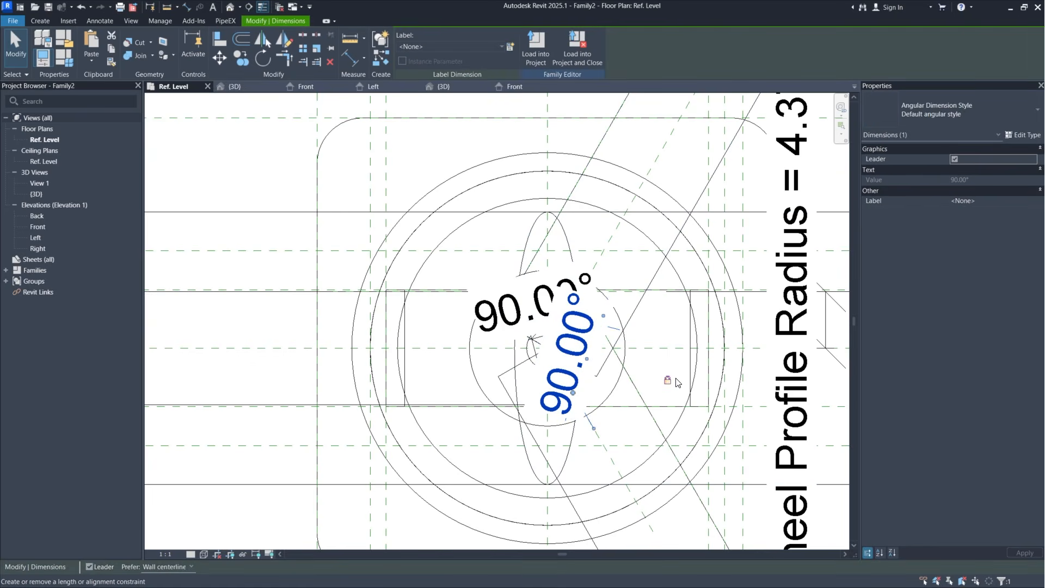
{"action": "key", "text": "Escape"}
{"action": "scroll", "coordinate": [605, 392], "scroll_direction": "up", "scroll_amount": 1}
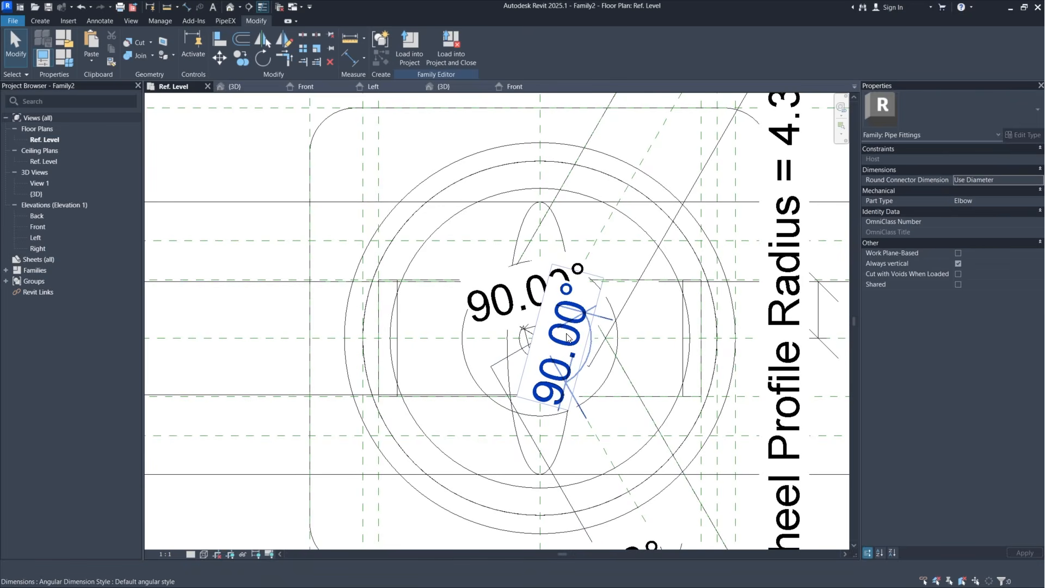
{"action": "scroll", "coordinate": [561, 342], "scroll_direction": "up", "scroll_amount": 1}
{"action": "scroll", "coordinate": [561, 341], "scroll_direction": "up", "scroll_amount": 1}
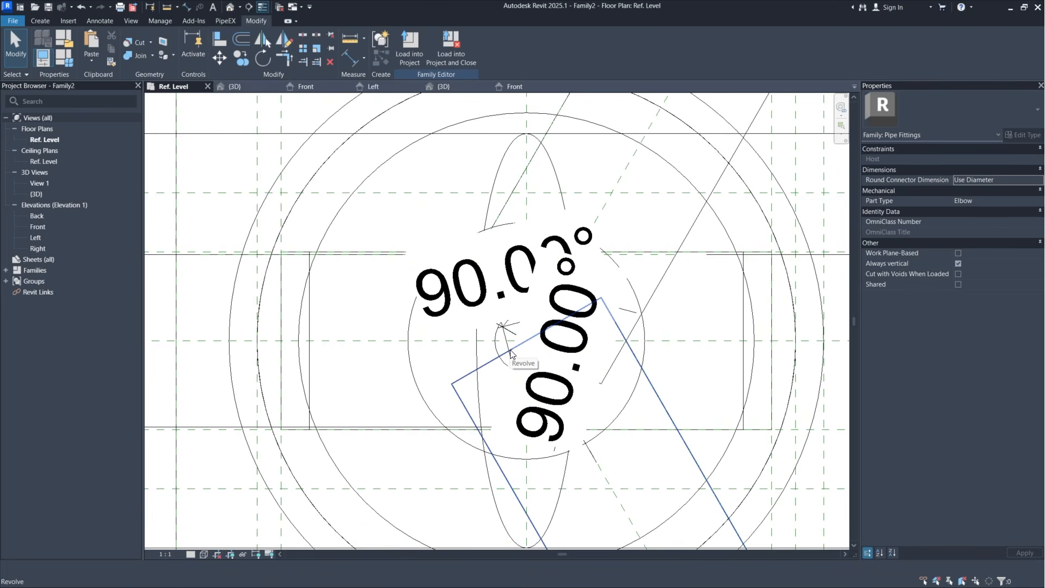
Step: Open the lower slanted spoke's revolve sketch for editing
{"action": "scroll", "coordinate": [510, 350], "scroll_direction": "down", "scroll_amount": 3}
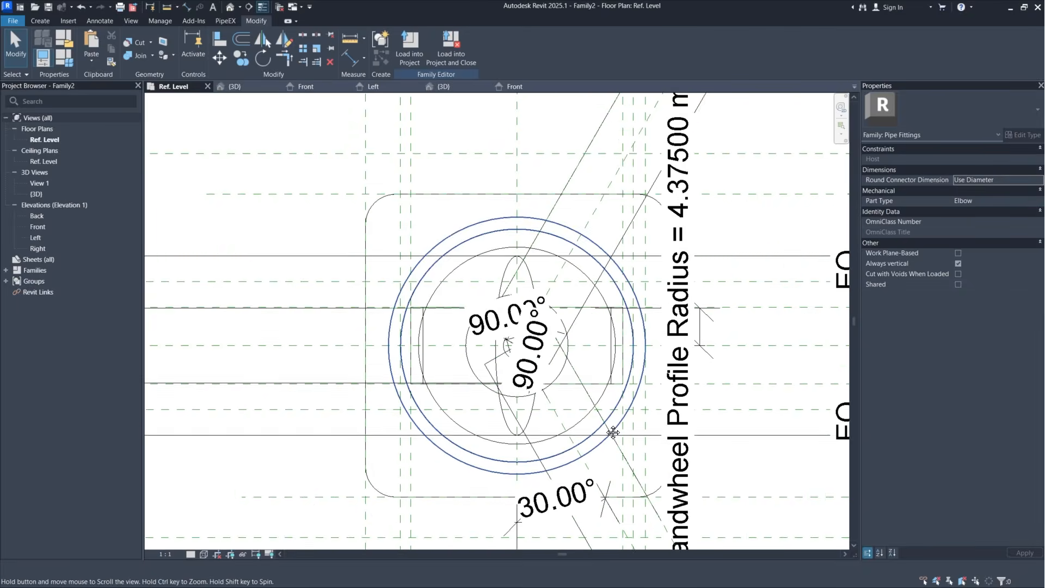
{"action": "middle_click_drag", "start_coordinate": [614, 432], "coordinate": [593, 271]}
{"action": "left_click", "coordinate": [642, 502]}
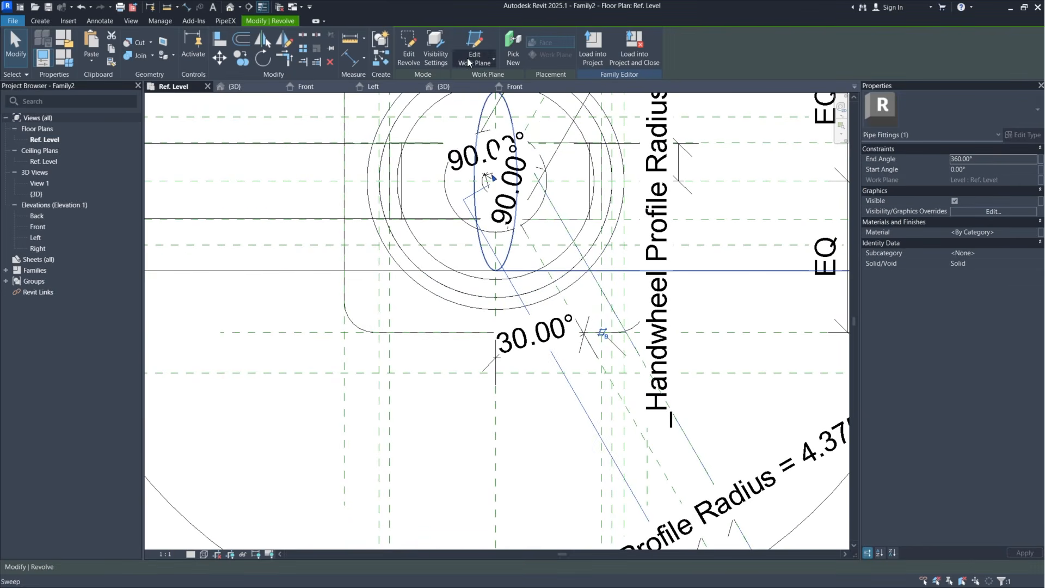
{"action": "left_click", "coordinate": [402, 50]}
{"action": "middle_click_drag", "start_coordinate": [601, 328], "coordinate": [483, 188]}
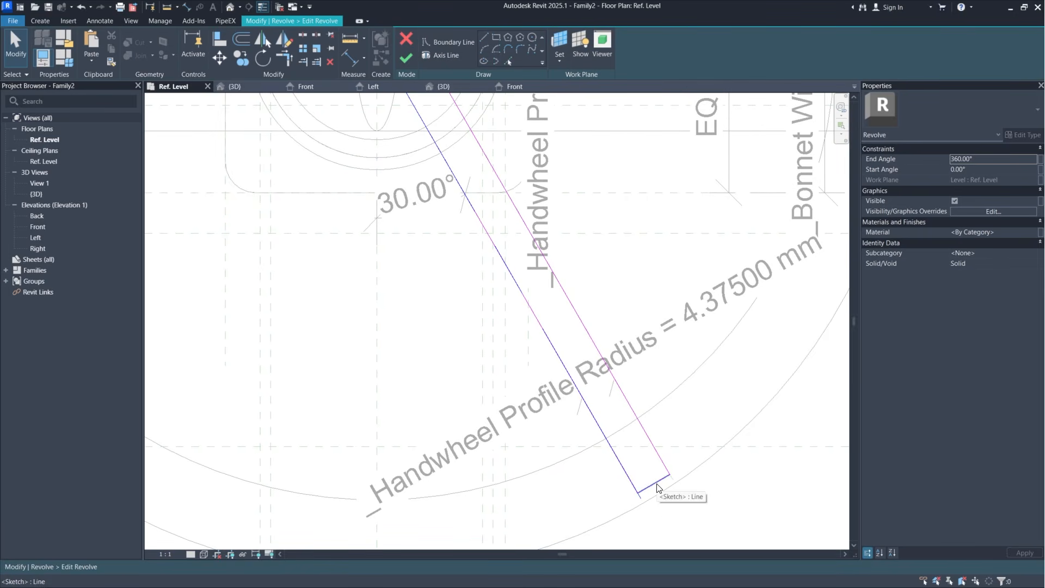
{"action": "middle_click_drag", "start_coordinate": [630, 333], "coordinate": [657, 416]}
{"action": "scroll", "coordinate": [657, 416], "scroll_direction": "down", "scroll_amount": 1}
Step: Place an aligned dimension along the lower spoke, from the perpendicular reference plane at the centre to the sketch's outer end line
{"action": "left_click", "coordinate": [350, 63]}
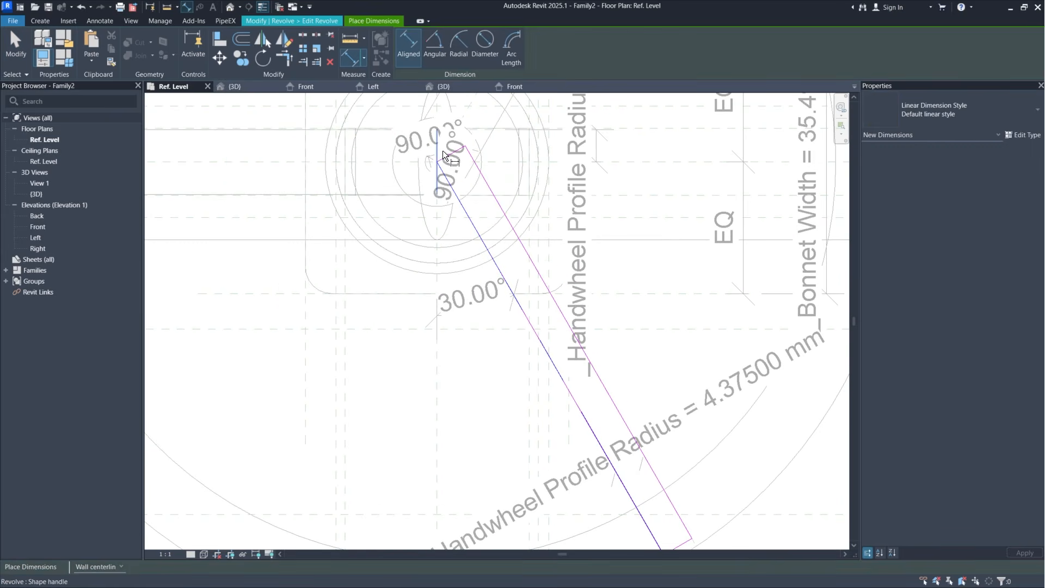
{"action": "scroll", "coordinate": [442, 151], "scroll_direction": "up", "scroll_amount": 2}
{"action": "left_click", "coordinate": [461, 156]}
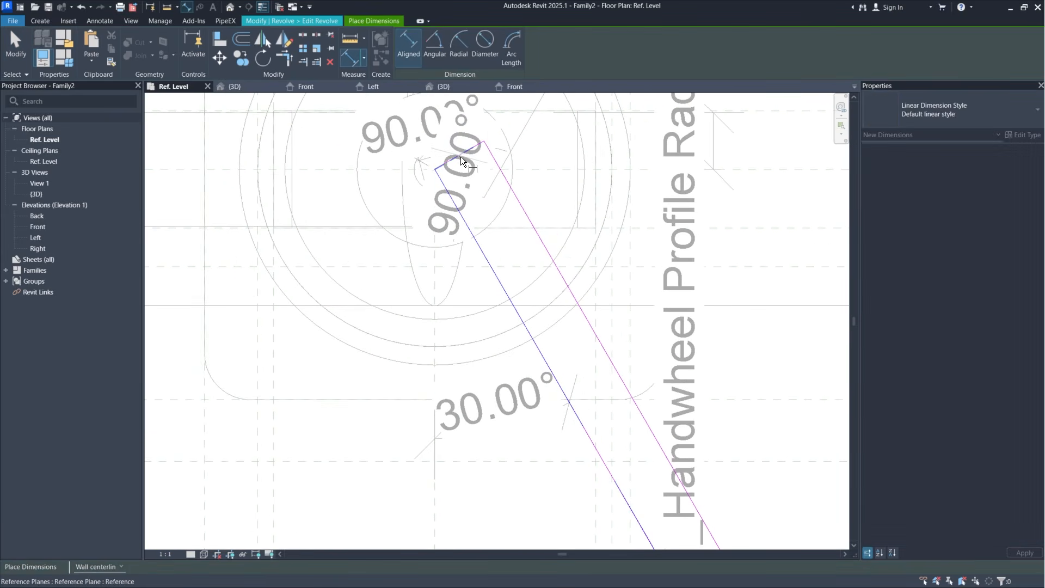
{"action": "scroll", "coordinate": [462, 158], "scroll_direction": "down", "scroll_amount": 4}
{"action": "scroll", "coordinate": [593, 370], "scroll_direction": "up", "scroll_amount": 4}
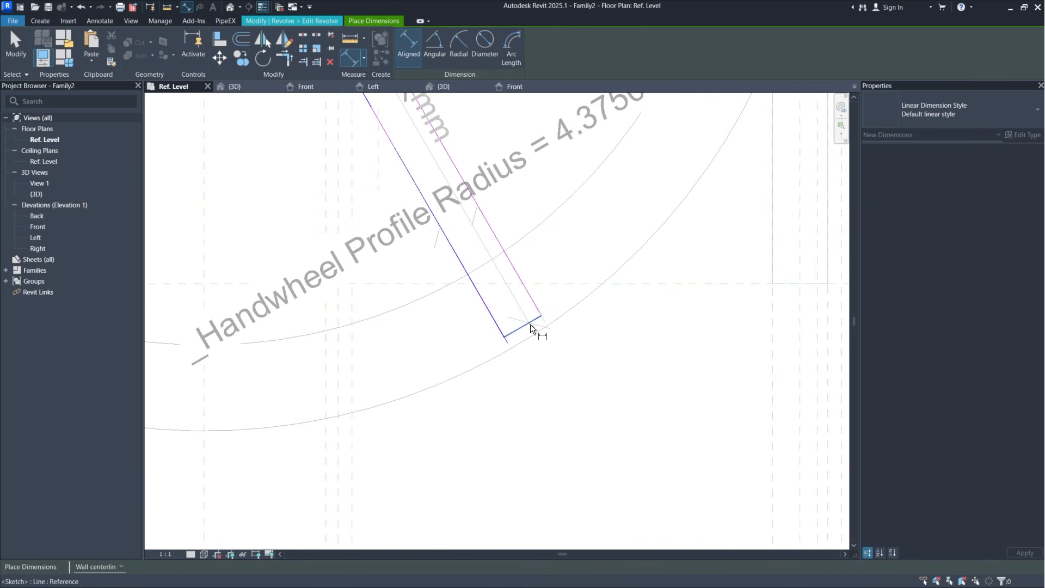
{"action": "scroll", "coordinate": [530, 324], "scroll_direction": "down", "scroll_amount": 3}
{"action": "left_click", "coordinate": [506, 202]}
{"action": "scroll", "coordinate": [607, 315], "scroll_direction": "down", "scroll_amount": 3}
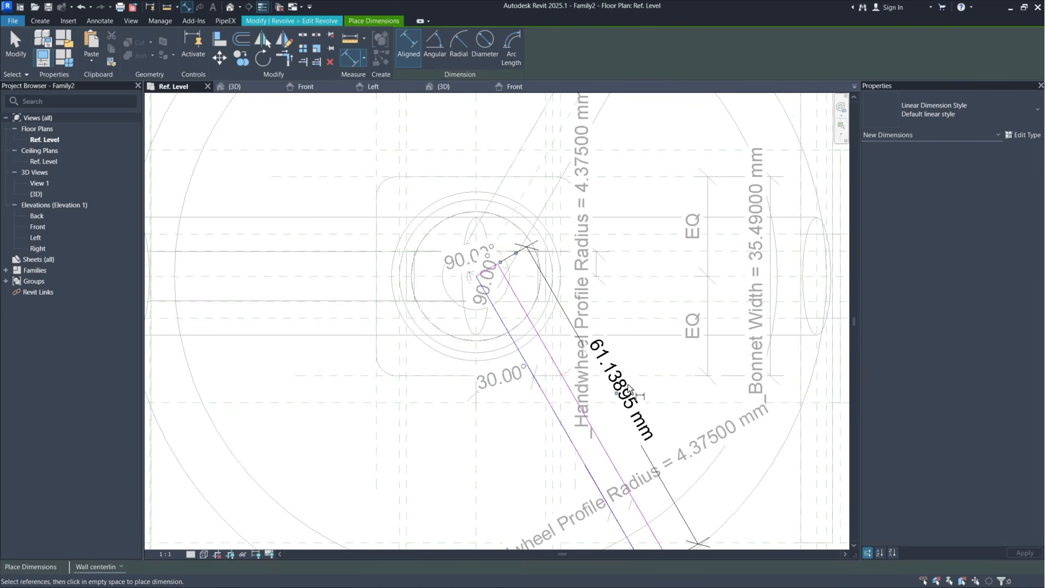
{"action": "key", "text": "Escape"}
Step: Label the lower spoke's sketch length dimension with the _Handwheel Spoke Length parameter and finish the revolve sketch
{"action": "left_click", "coordinate": [470, 47]}
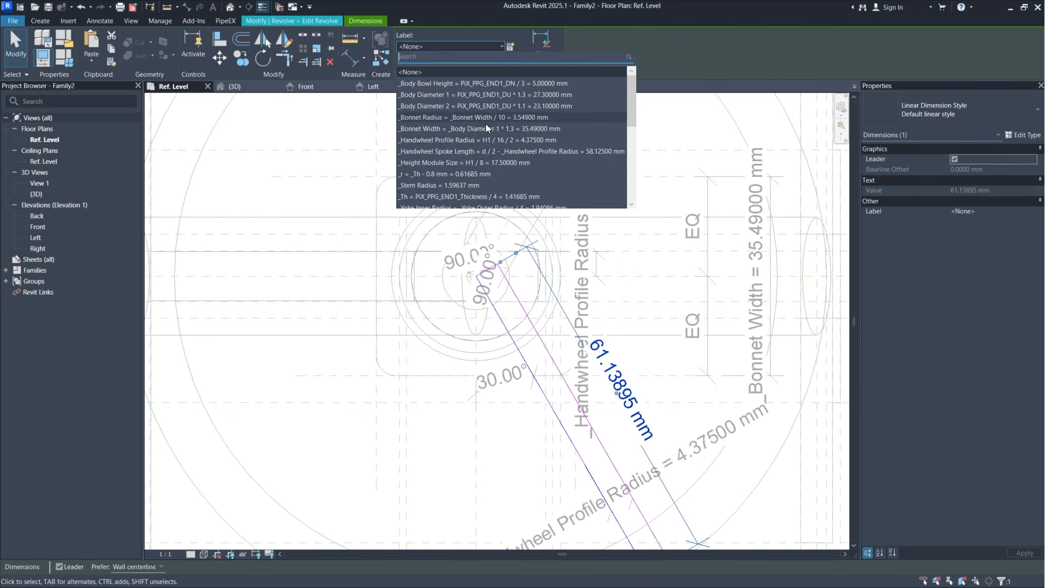
{"action": "left_click", "coordinate": [483, 151]}
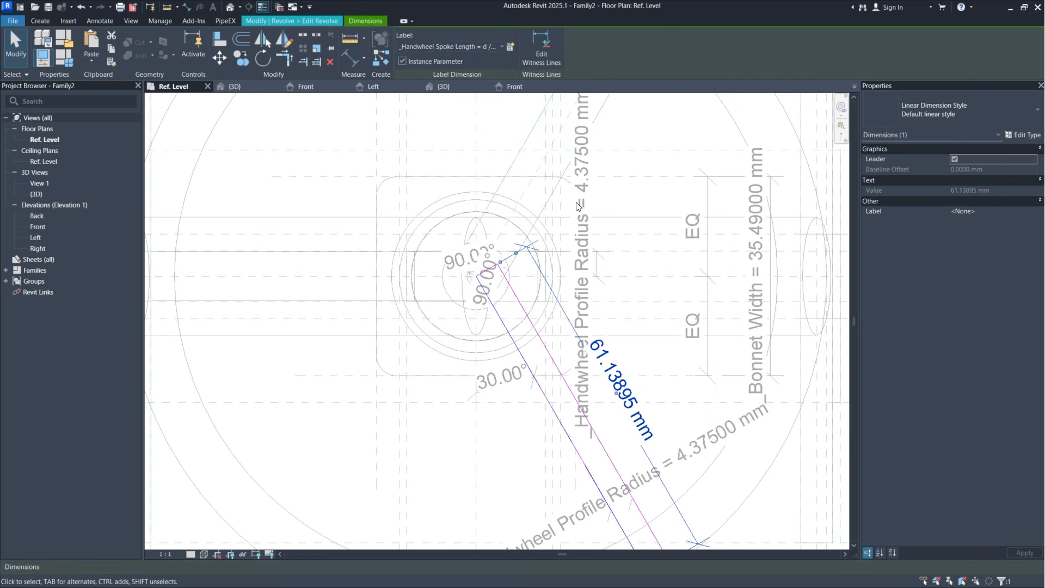
{"action": "scroll", "coordinate": [574, 275], "scroll_direction": "down", "scroll_amount": 1}
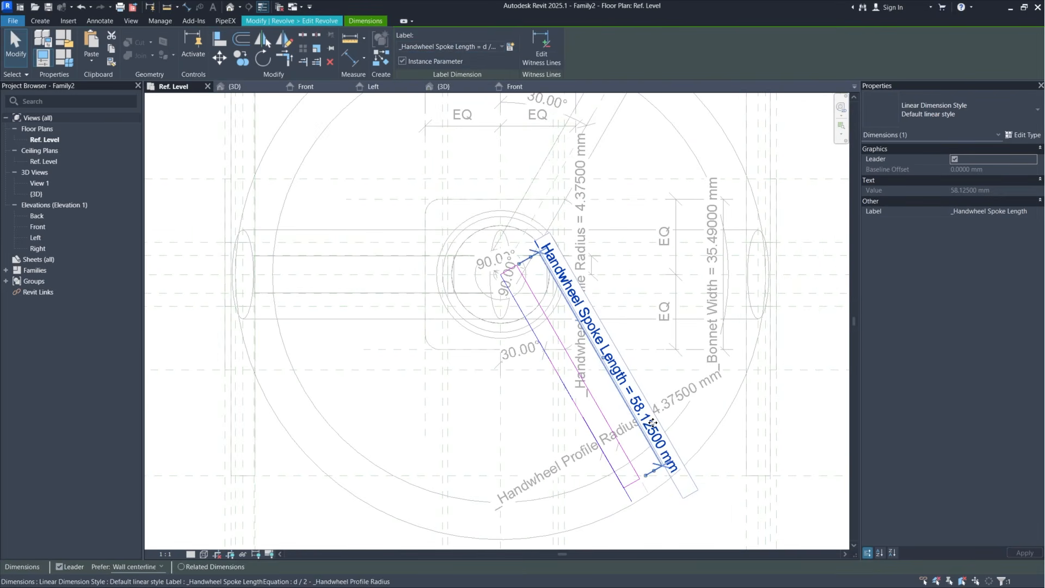
{"action": "scroll", "coordinate": [505, 218], "scroll_direction": "up", "scroll_amount": 1}
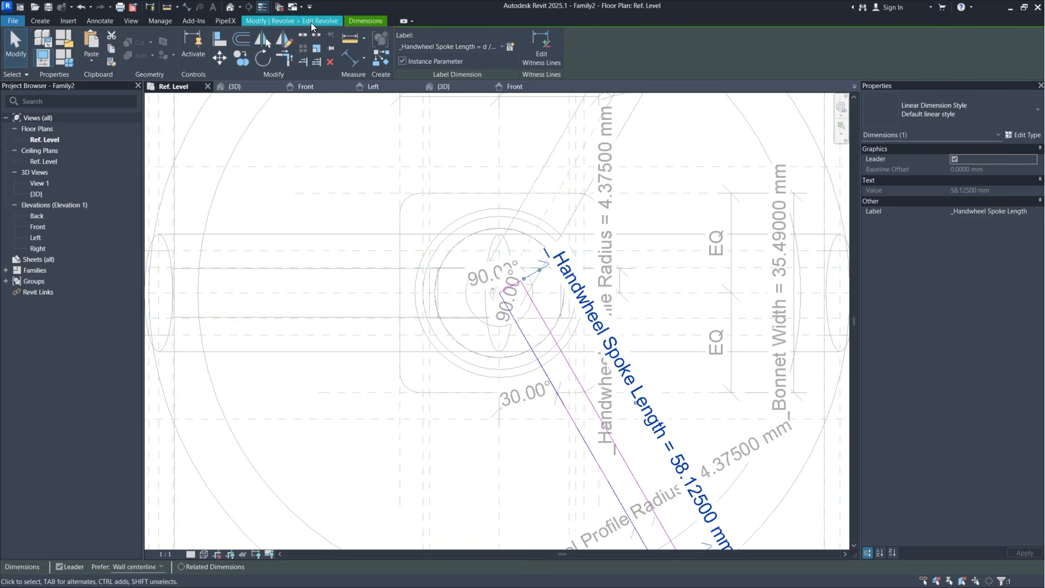
{"action": "left_click", "coordinate": [312, 22]}
{"action": "left_click", "coordinate": [414, 57]}
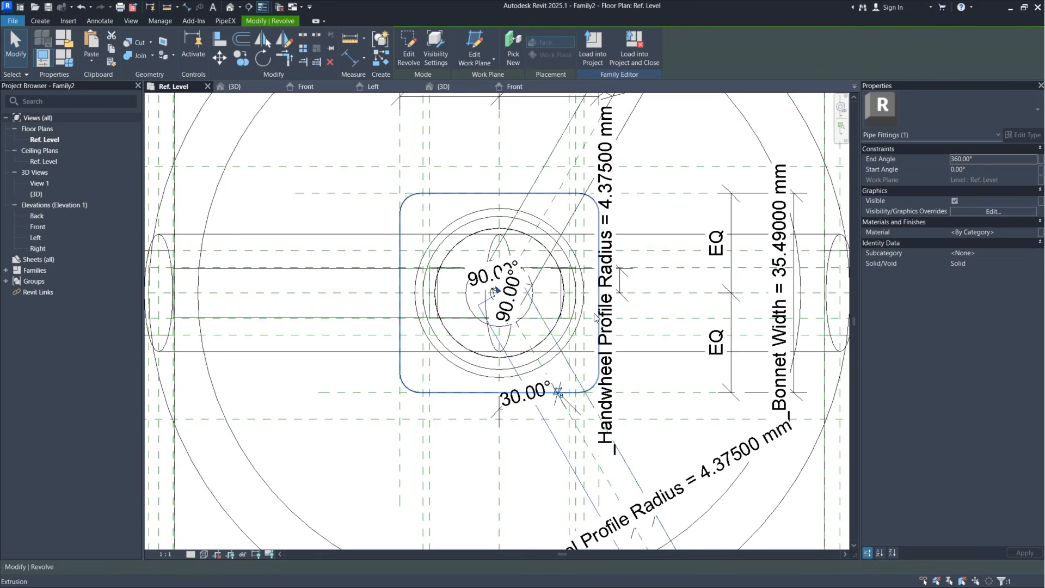
{"action": "middle_click_drag", "start_coordinate": [559, 393], "coordinate": [536, 253]}
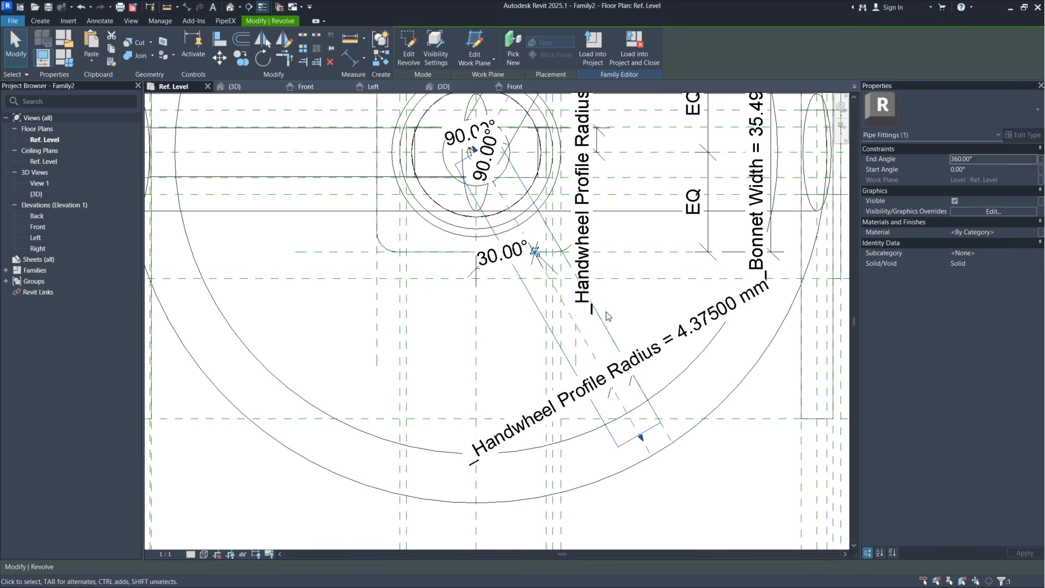
{"action": "middle_click_drag", "start_coordinate": [582, 283], "coordinate": [643, 376]}
{"action": "scroll", "coordinate": [570, 249], "scroll_direction": "up", "scroll_amount": 5}
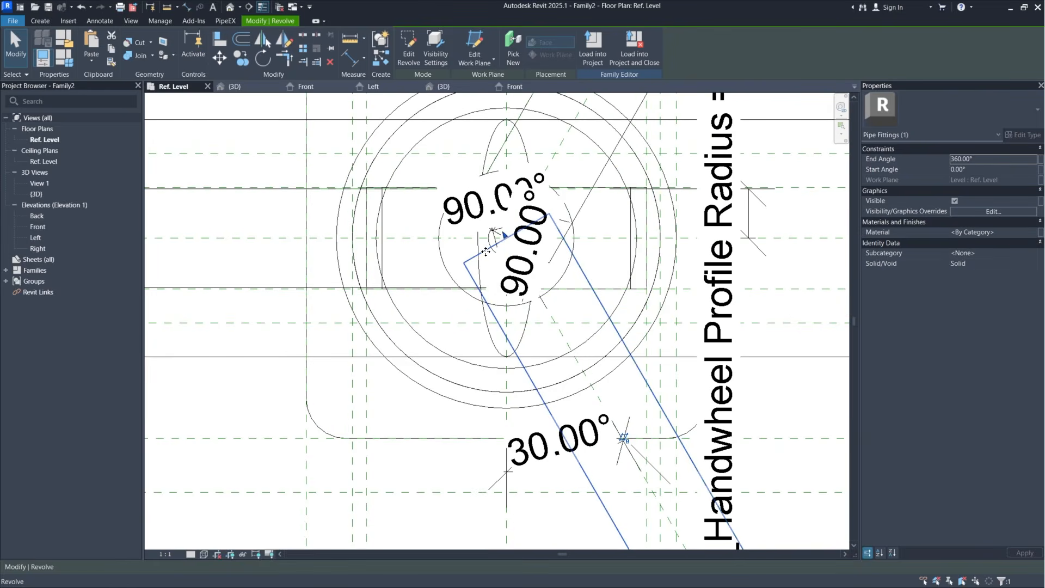
Step: In the Front elevation, move the lower spoke's work plane to the horizontal reference plane through the handwheel rim's centre
{"action": "left_click", "coordinate": [308, 88]}
{"action": "scroll", "coordinate": [481, 220], "scroll_direction": "down", "scroll_amount": 2}
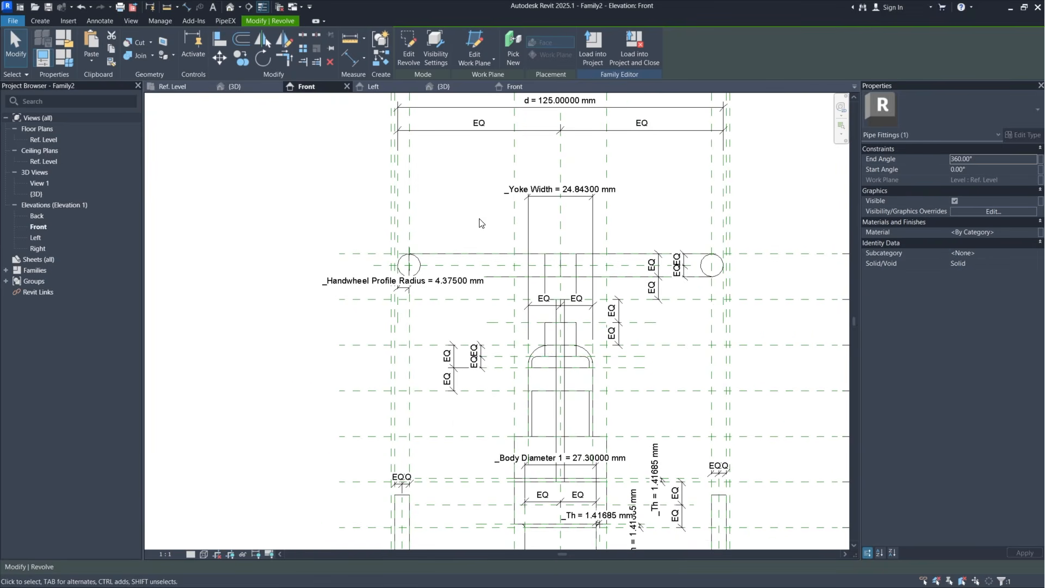
{"action": "middle_click_drag", "start_coordinate": [603, 350], "coordinate": [593, 209]}
{"action": "middle_click_drag", "start_coordinate": [624, 432], "coordinate": [613, 298]}
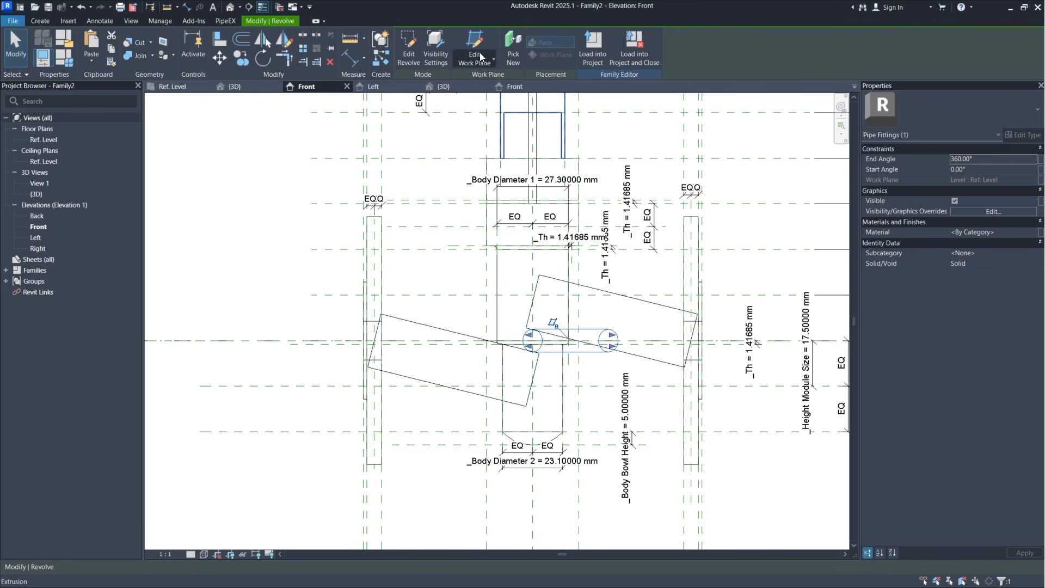
{"action": "left_click", "coordinate": [492, 60]}
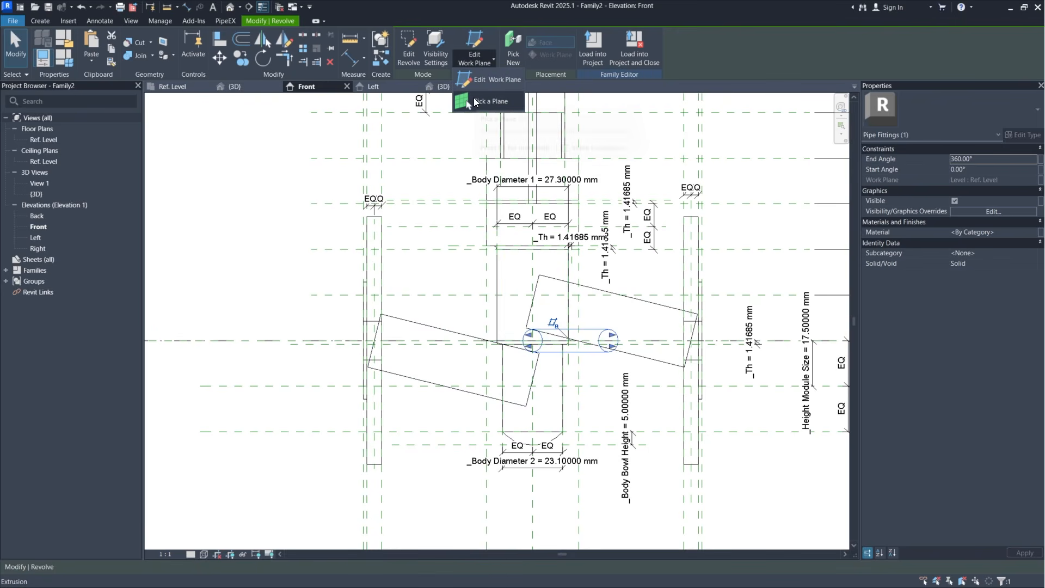
{"action": "left_click", "coordinate": [480, 102]}
{"action": "scroll", "coordinate": [606, 403], "scroll_direction": "down", "scroll_amount": 3}
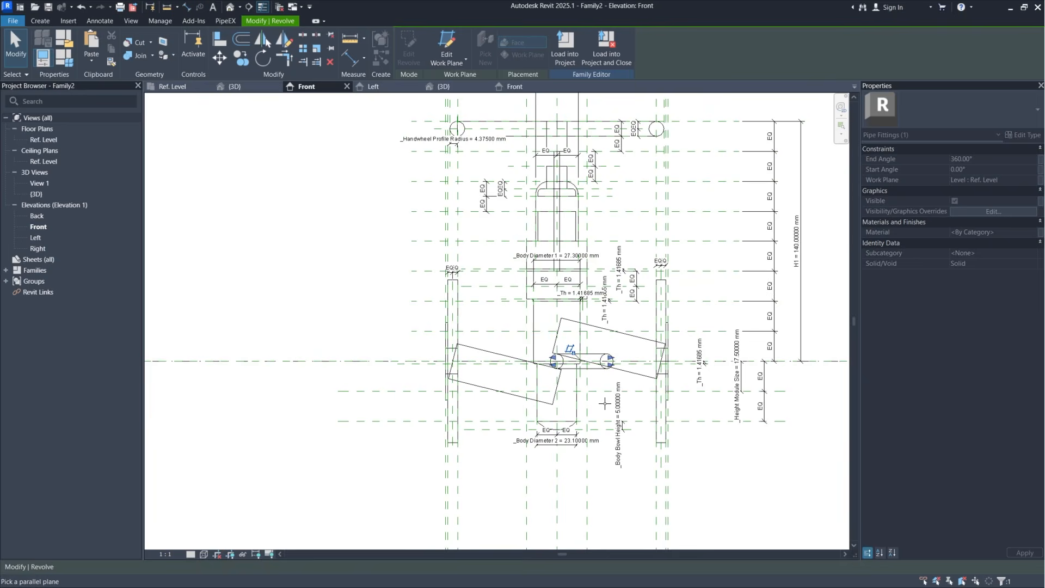
{"action": "scroll", "coordinate": [615, 125], "scroll_direction": "up", "scroll_amount": 5}
{"action": "left_click", "coordinate": [592, 131]}
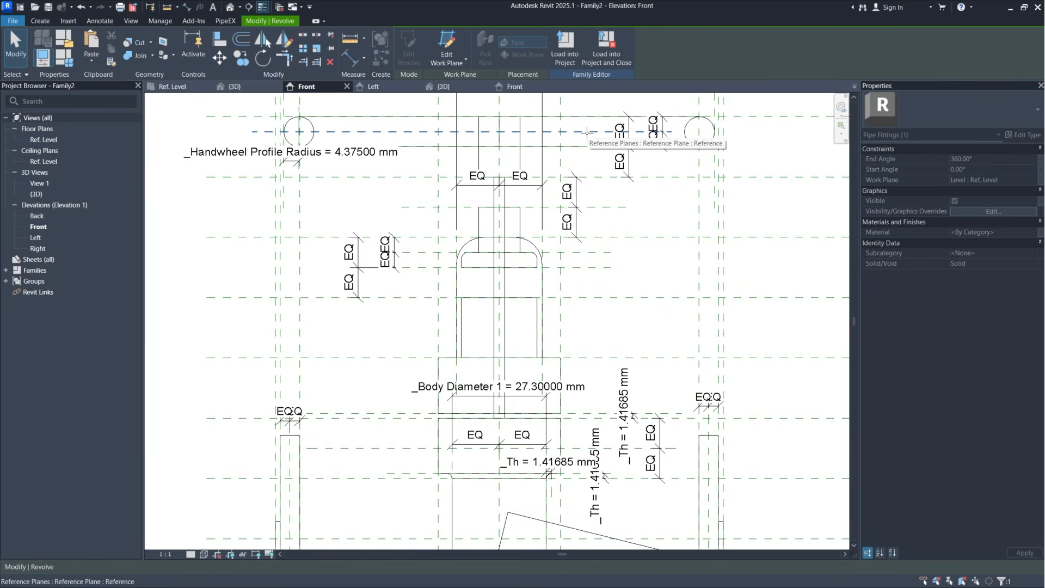
{"action": "scroll", "coordinate": [613, 205], "scroll_direction": "down", "scroll_amount": 3}
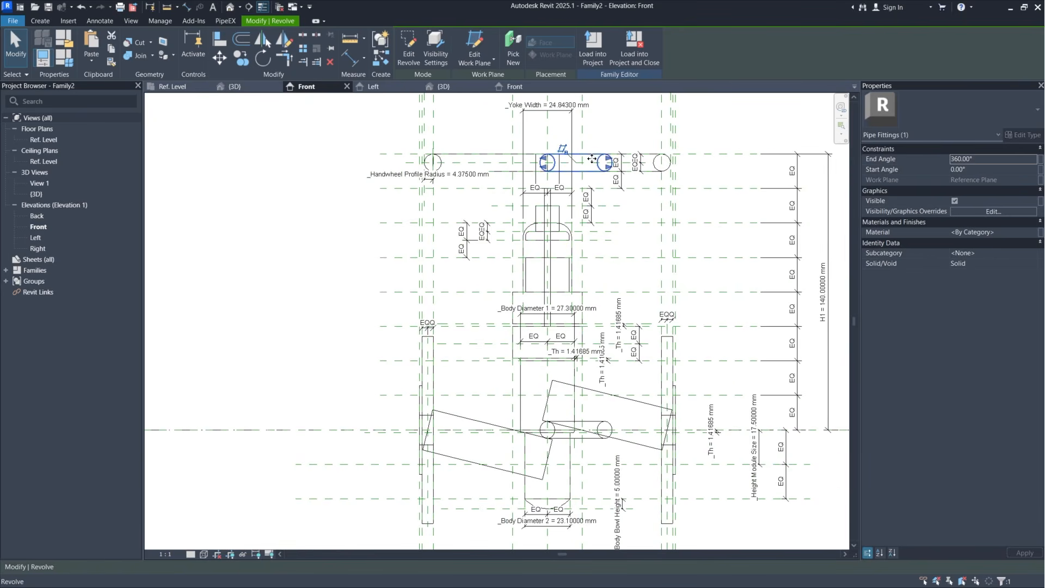
Step: Move the upper slanted spoke's work plane to the same horizontal reference plane at the handwheel rim's centre
{"action": "key", "text": "Escape"}
{"action": "left_click", "coordinate": [592, 438]}
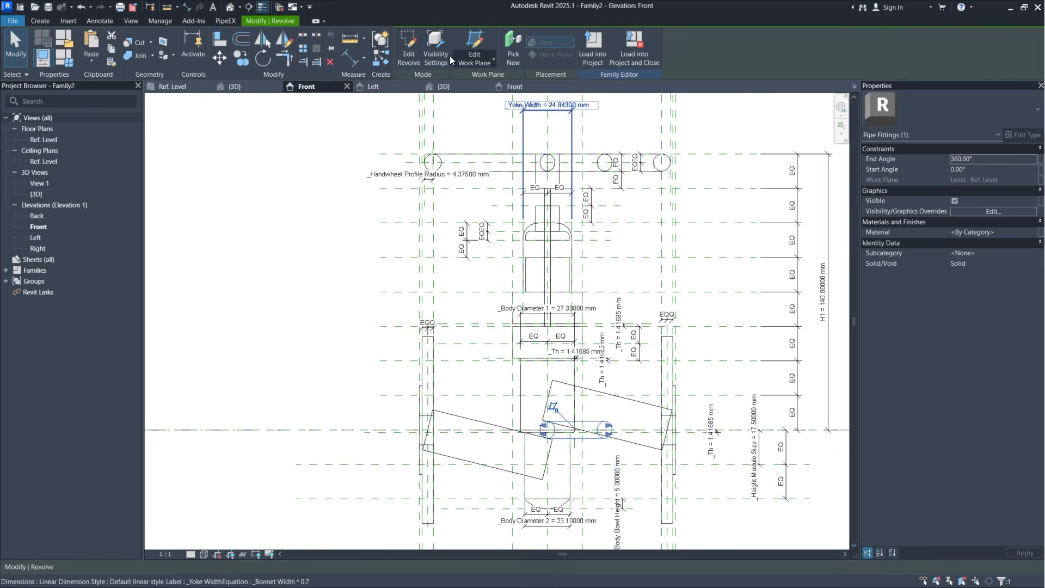
{"action": "left_click", "coordinate": [479, 58]}
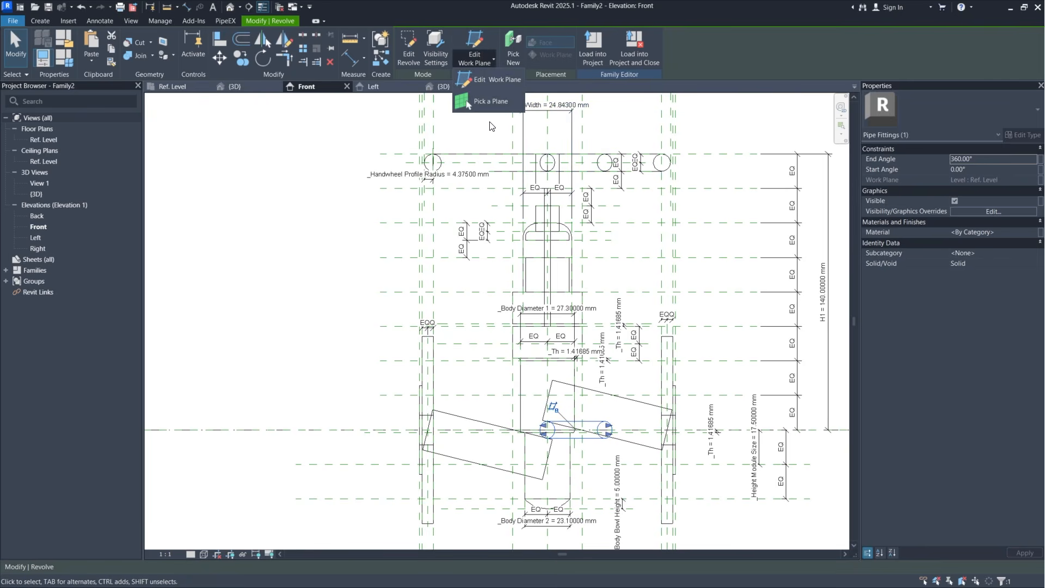
{"action": "left_click", "coordinate": [491, 102]}
{"action": "scroll", "coordinate": [664, 145], "scroll_direction": "up", "scroll_amount": 2}
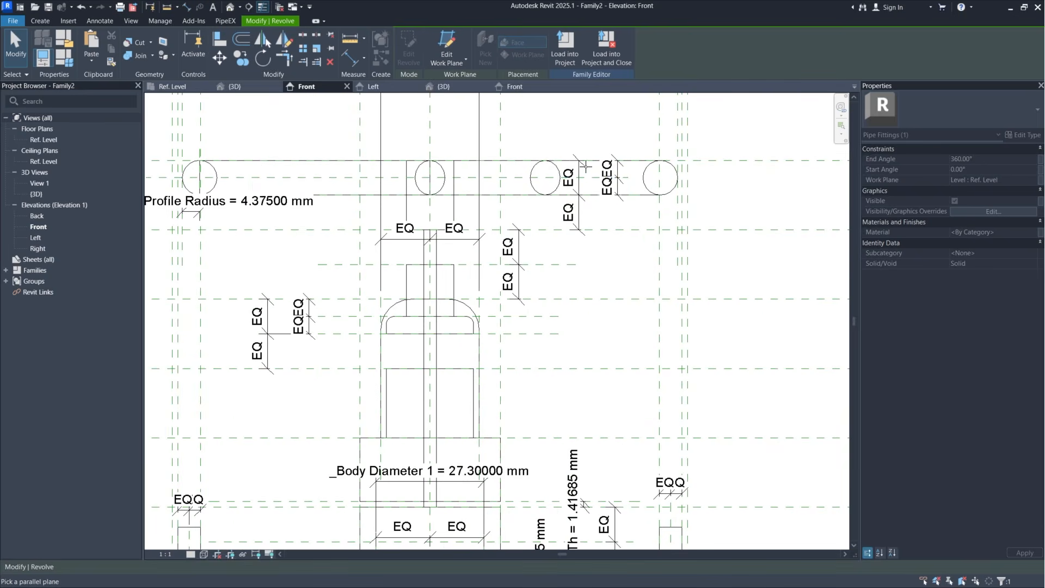
{"action": "left_click", "coordinate": [521, 180]}
{"action": "scroll", "coordinate": [669, 212], "scroll_direction": "down", "scroll_amount": 2}
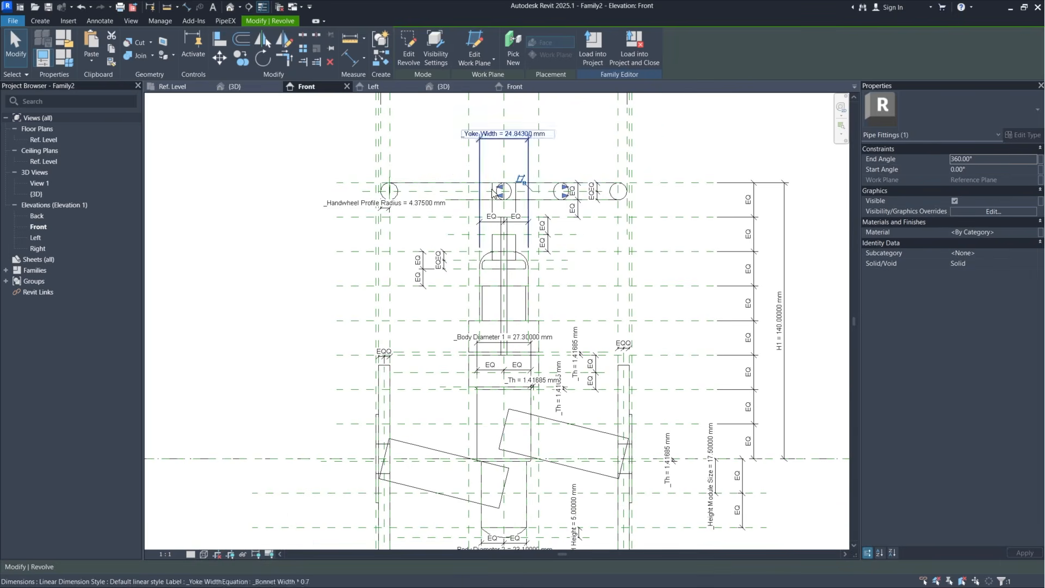
{"action": "left_click", "coordinate": [668, 212]}
Step: Examine the handwheel and its three spokes in the 3D view
{"action": "middle_click_drag", "start_coordinate": [670, 335], "coordinate": [699, 260]}
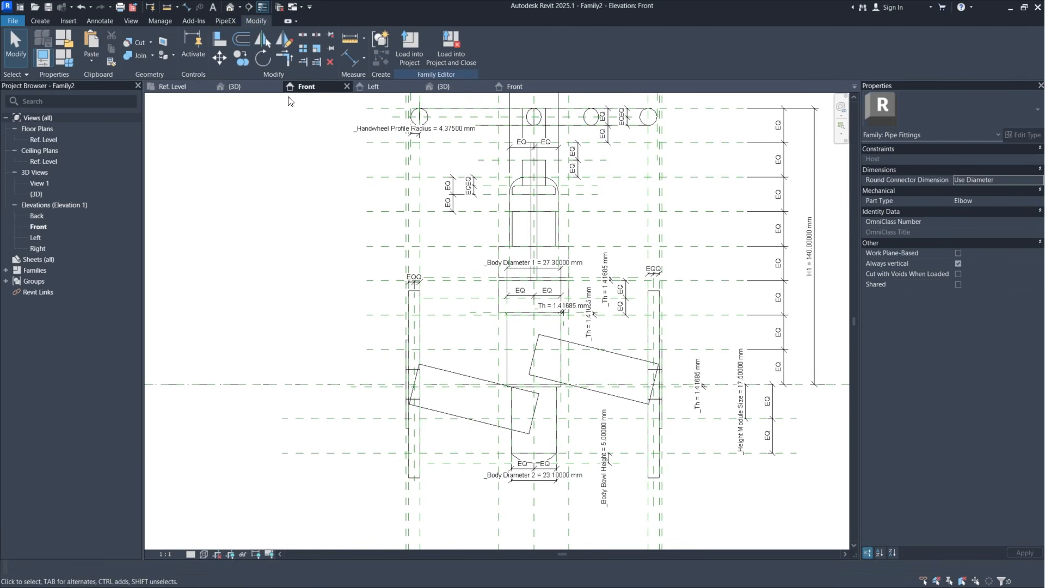
{"action": "left_click", "coordinate": [245, 89]}
{"action": "scroll", "coordinate": [633, 209], "scroll_direction": "down", "scroll_amount": 3}
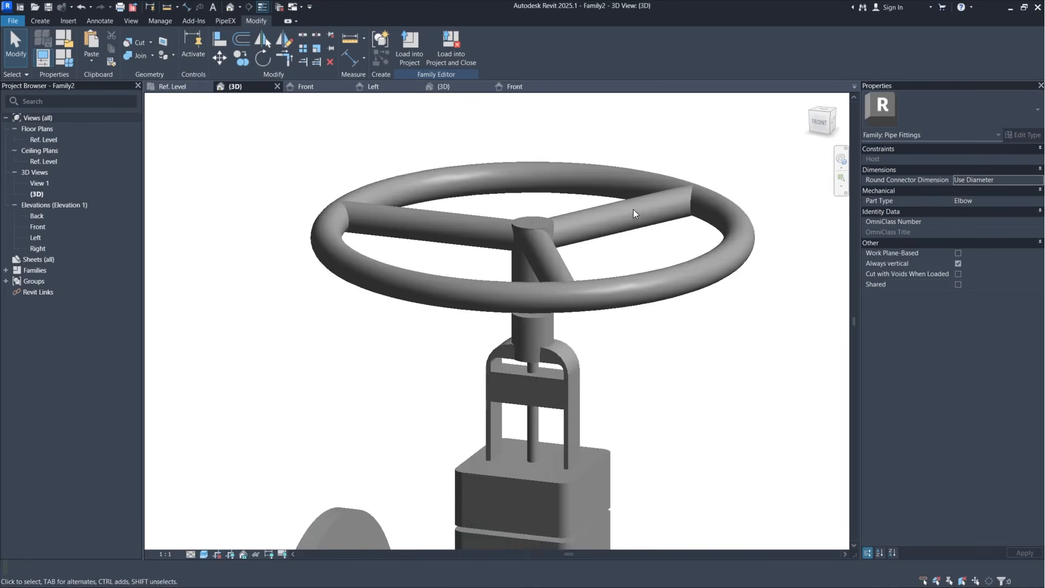
Step: In the family types, set the _Stem Radius formula to _Handwheel Profile Radius and apply it
{"action": "middle_click_drag", "start_coordinate": [687, 322], "coordinate": [413, 163], "text": "shift"}
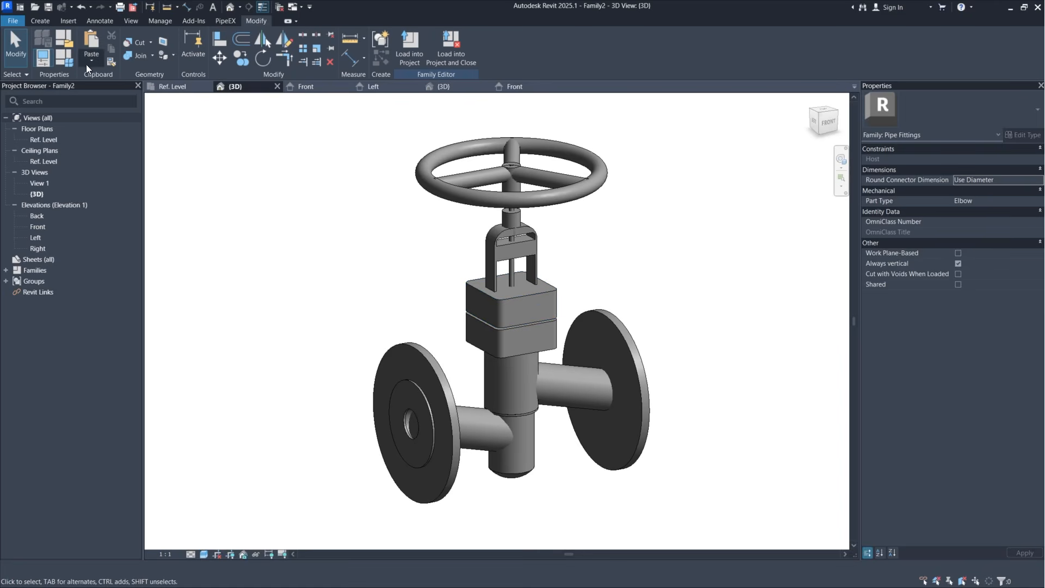
{"action": "left_click", "coordinate": [64, 57]}
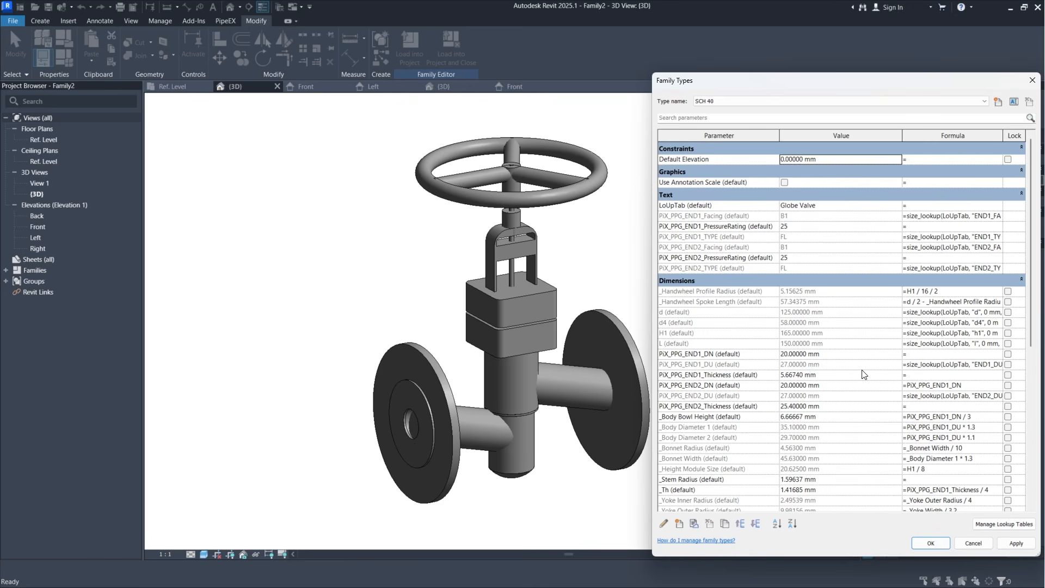
{"action": "left_click", "coordinate": [745, 292]}
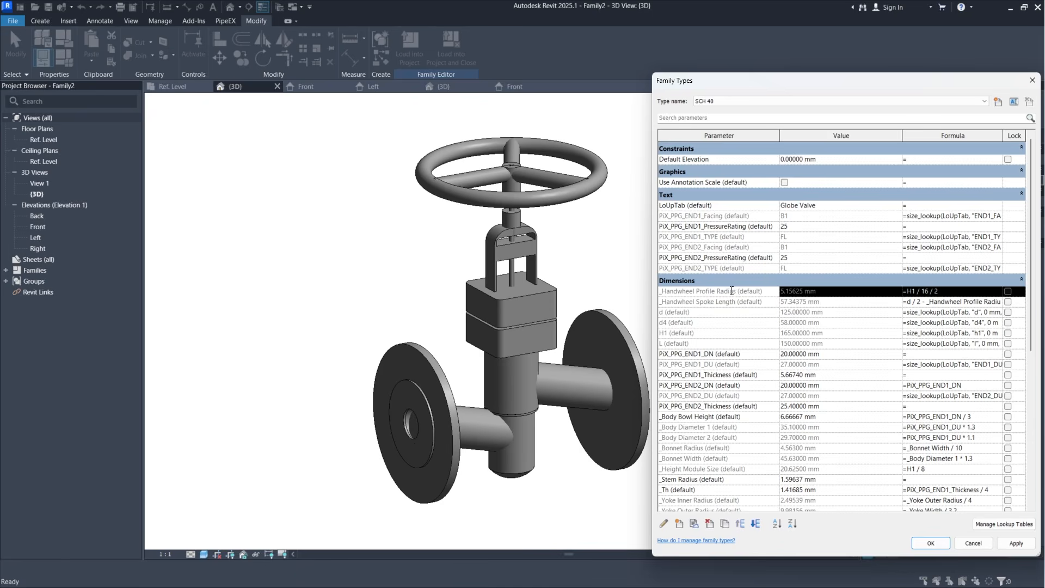
{"action": "left_click_drag", "start_coordinate": [737, 293], "coordinate": [657, 291]}
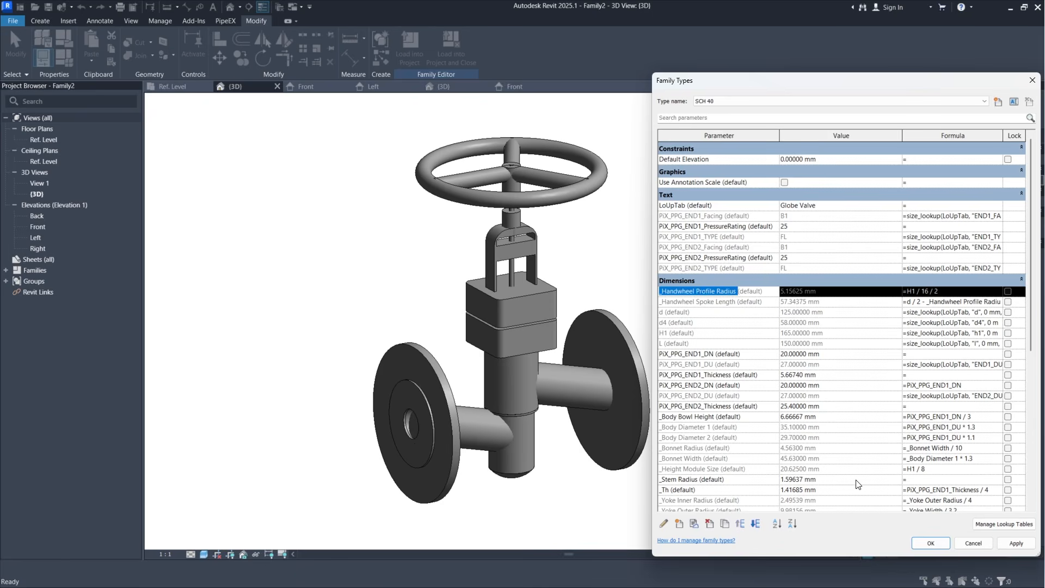
{"action": "left_click", "coordinate": [962, 480]}
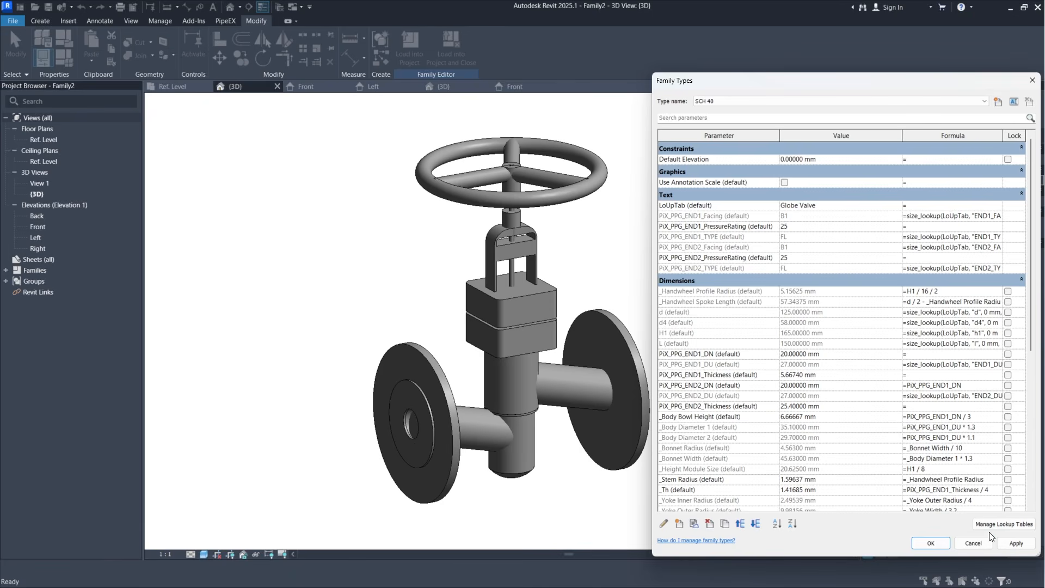
{"action": "left_click", "coordinate": [1009, 547]}
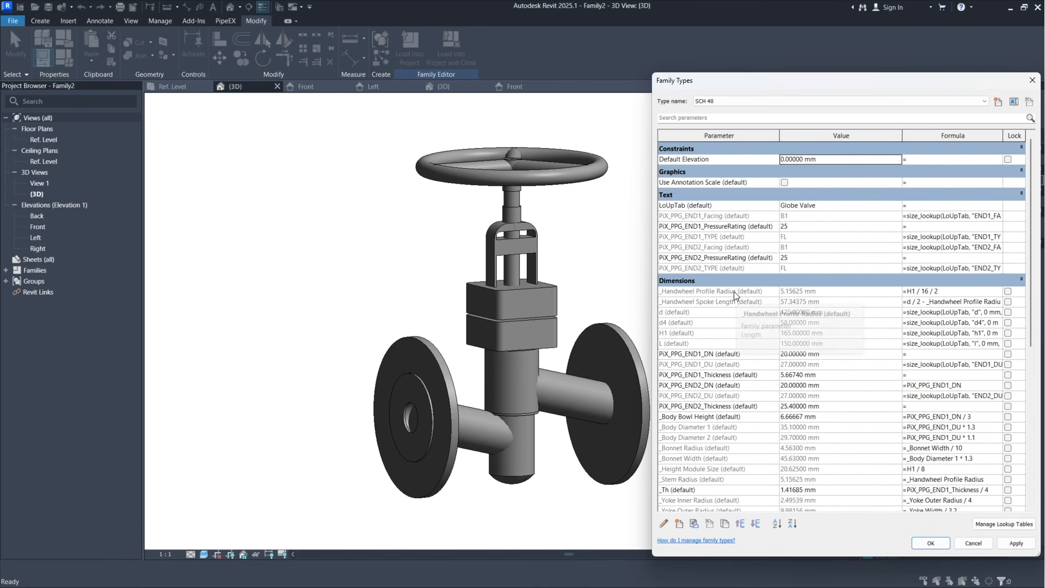
Step: Set the _Yoke Upper Cylinder Radius formula to _Handwheel Profile Radius * 2, apply it and close the family types
{"action": "scroll", "coordinate": [801, 477], "scroll_direction": "down", "scroll_amount": 2}
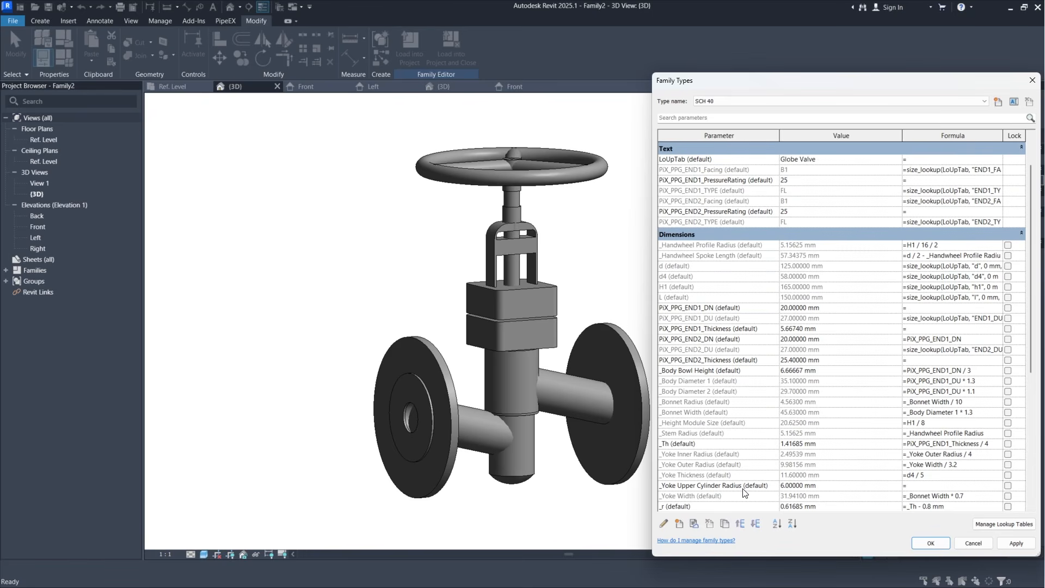
{"action": "left_click", "coordinate": [948, 486]}
{"action": "scroll", "coordinate": [945, 463], "scroll_direction": "down", "scroll_amount": 1}
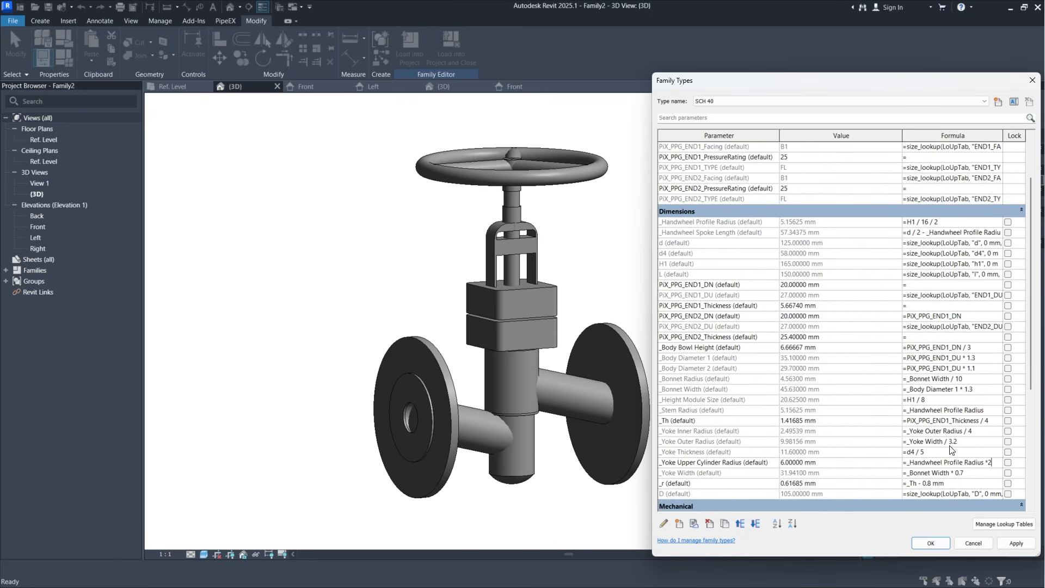
{"action": "left_click", "coordinate": [1010, 544]}
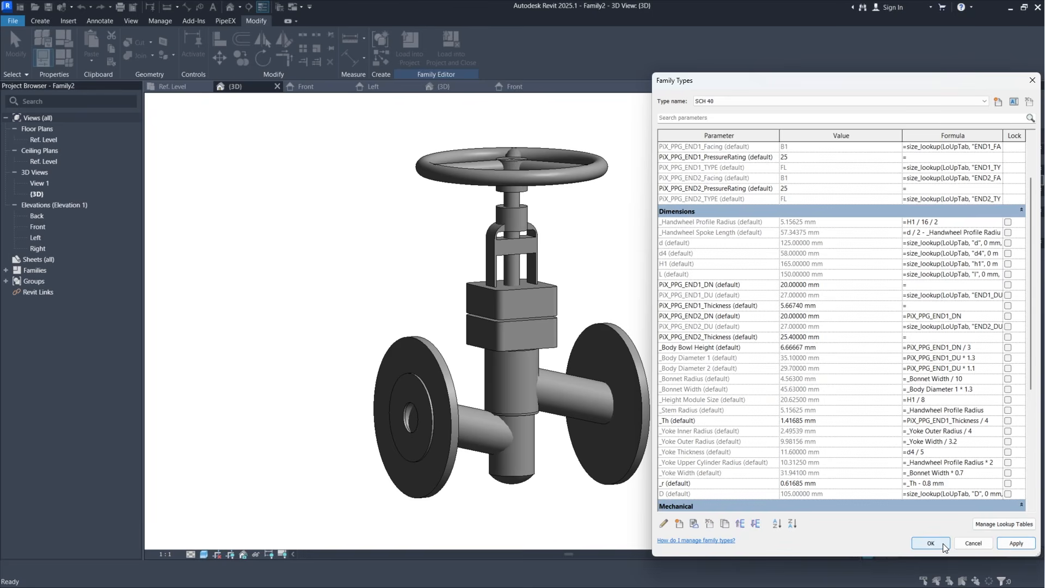
{"action": "left_click", "coordinate": [943, 543]}
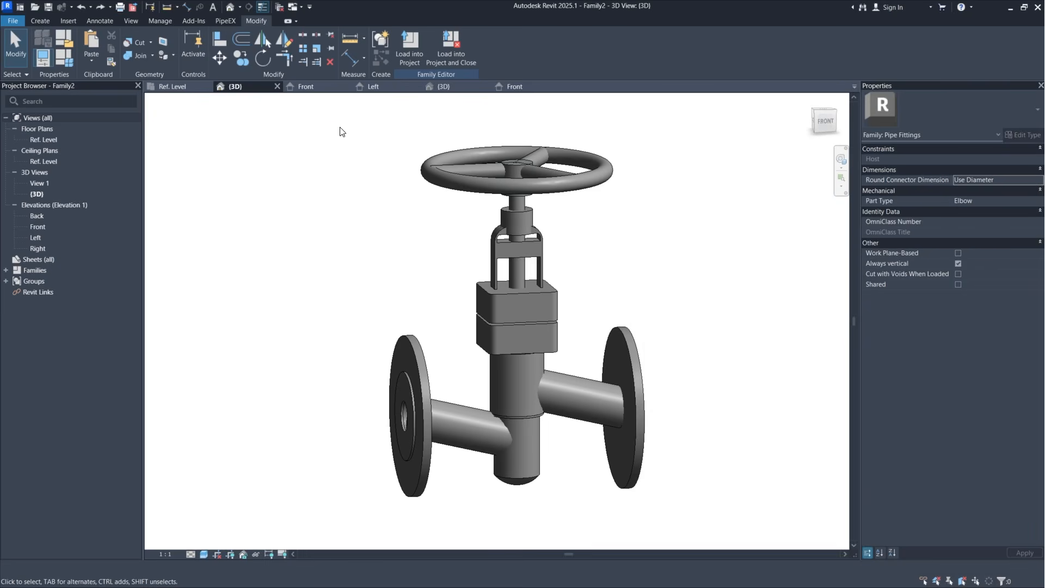
Step: In the Front elevation, edit the yoke extrusion's sketch and label the left leg's thickness dimension with the _Handwheel Profile Radius parameter
{"action": "left_click", "coordinate": [302, 86]}
{"action": "middle_click_drag", "start_coordinate": [695, 306], "coordinate": [694, 350]}
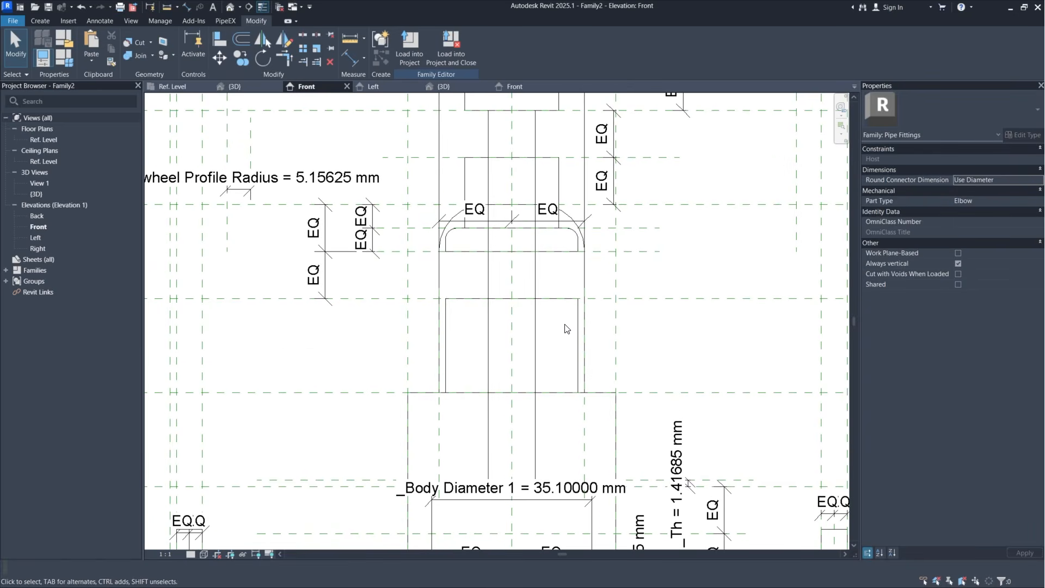
{"action": "scroll", "coordinate": [564, 323], "scroll_direction": "up", "scroll_amount": 2}
{"action": "left_click", "coordinate": [542, 350]}
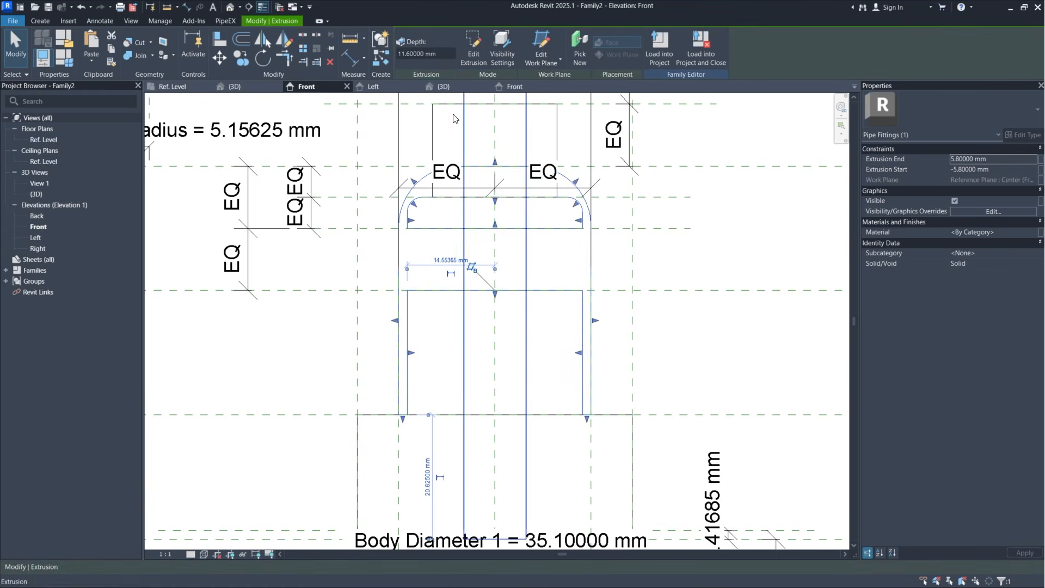
{"action": "left_click", "coordinate": [473, 49]}
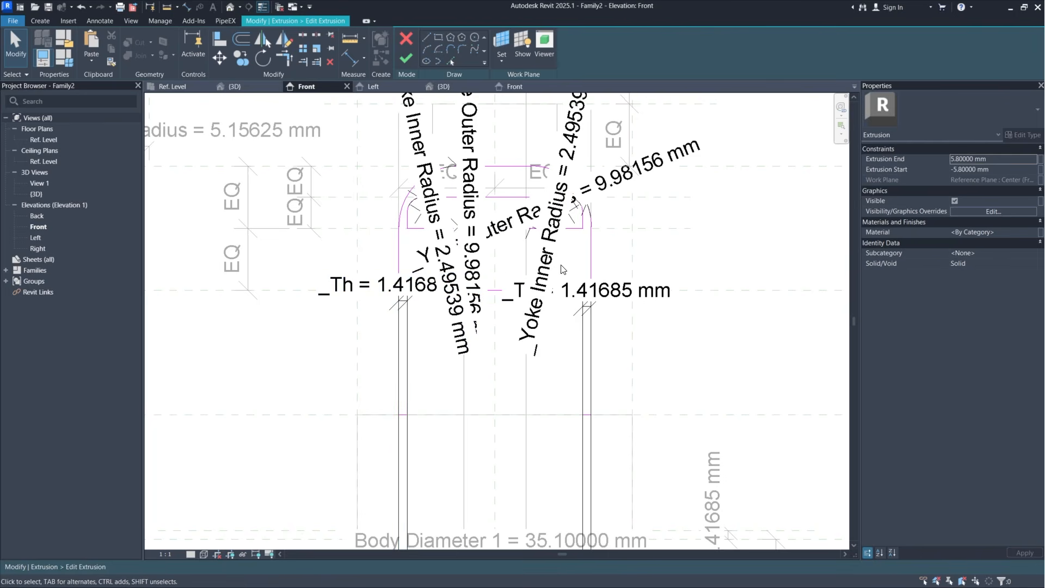
{"action": "left_click", "coordinate": [376, 284]}
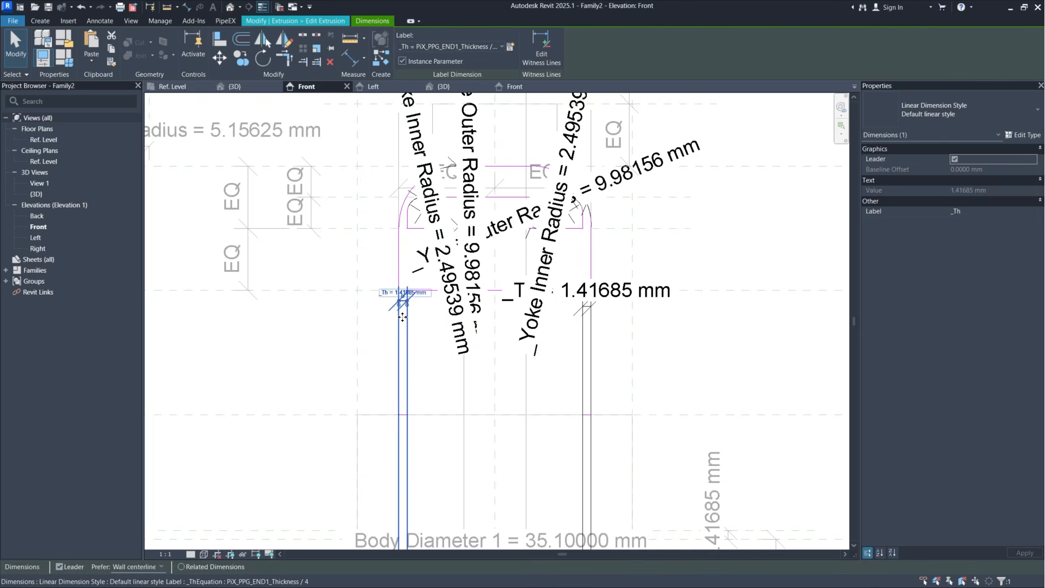
{"action": "left_click", "coordinate": [452, 47]}
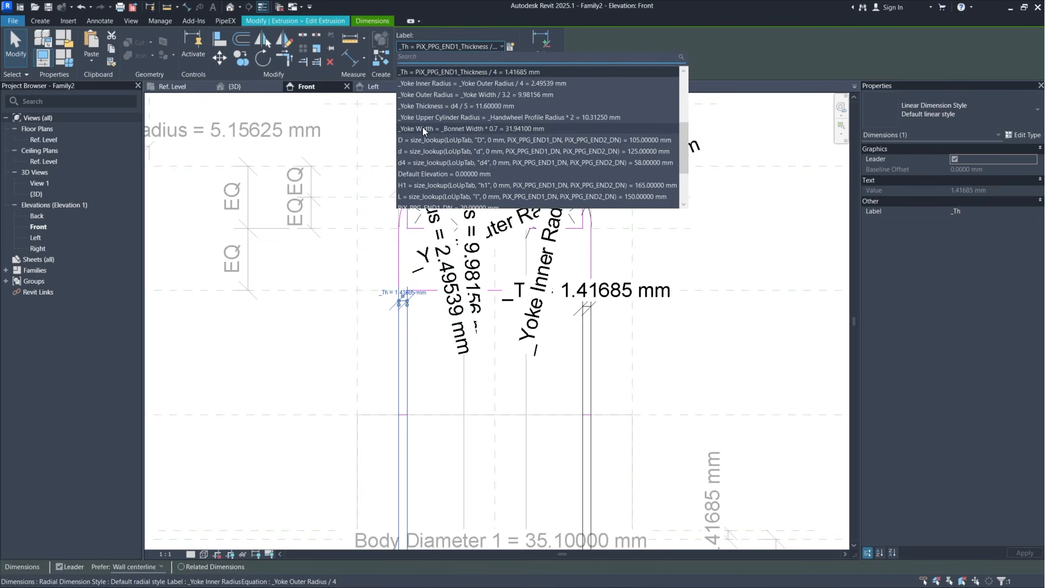
{"action": "scroll", "coordinate": [521, 105], "scroll_direction": "up", "scroll_amount": 1}
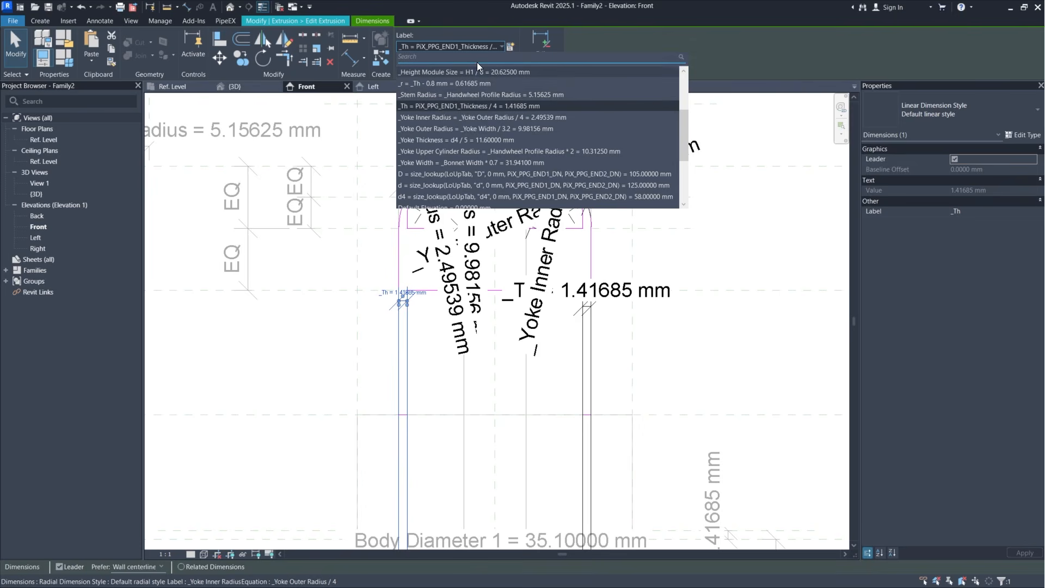
{"action": "scroll", "coordinate": [466, 106], "scroll_direction": "down", "scroll_amount": 3}
{"action": "scroll", "coordinate": [439, 114], "scroll_direction": "up", "scroll_amount": 2}
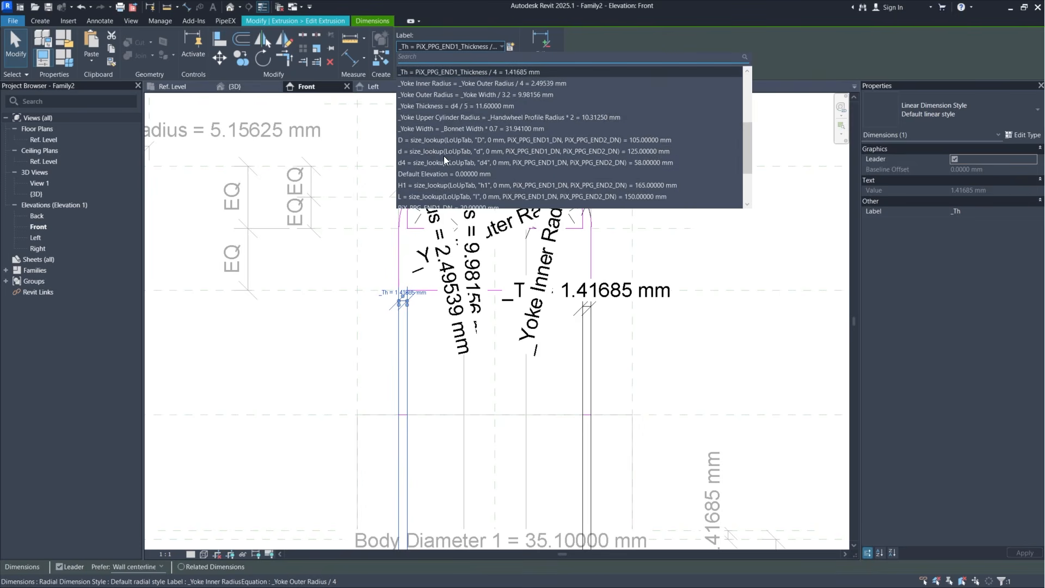
{"action": "scroll", "coordinate": [435, 136], "scroll_direction": "up", "scroll_amount": 2}
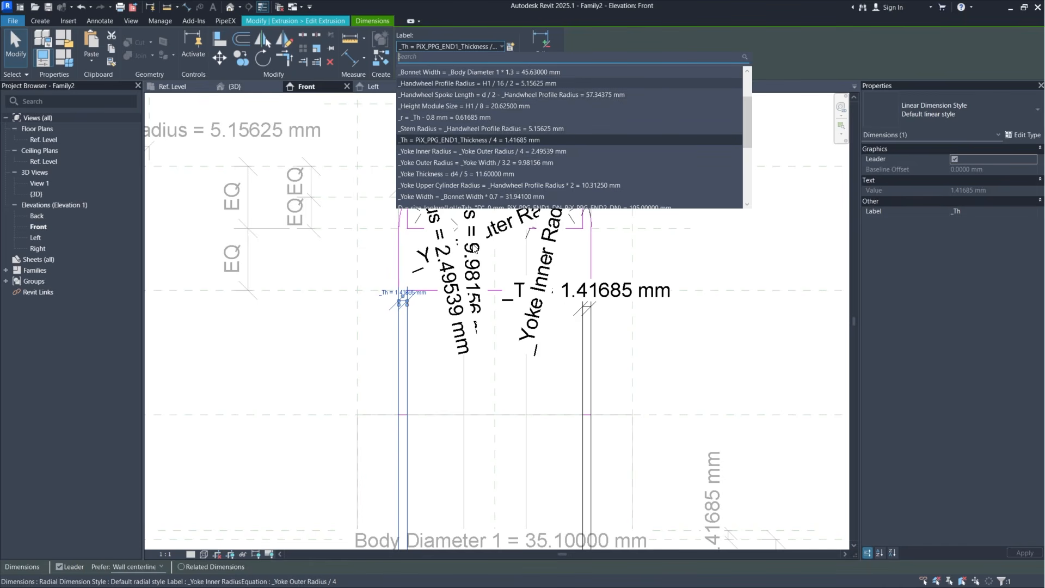
{"action": "left_click", "coordinate": [458, 83]}
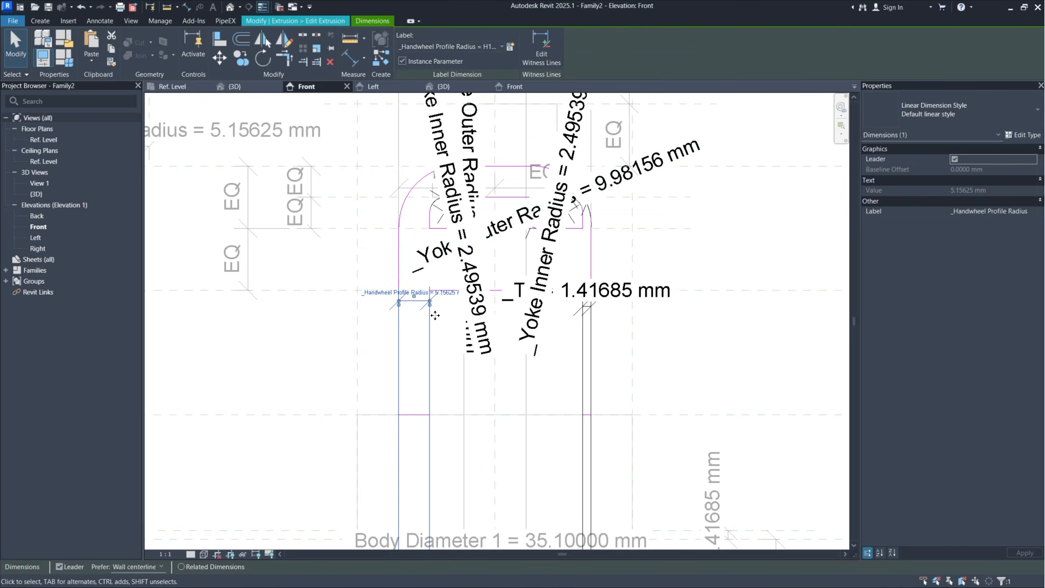
Step: Label the yoke's right leg thickness dimension with the _Handwheel Profile Radius parameter and finish the extrusion sketch
{"action": "left_click", "coordinate": [587, 305]}
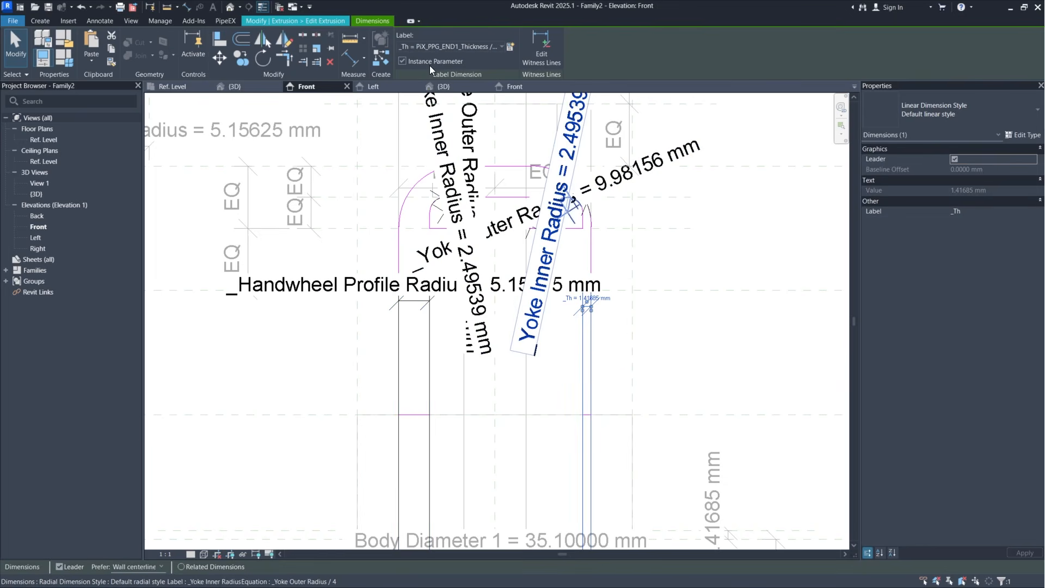
{"action": "left_click", "coordinate": [448, 48]}
{"action": "scroll", "coordinate": [482, 117], "scroll_direction": "up", "scroll_amount": 4}
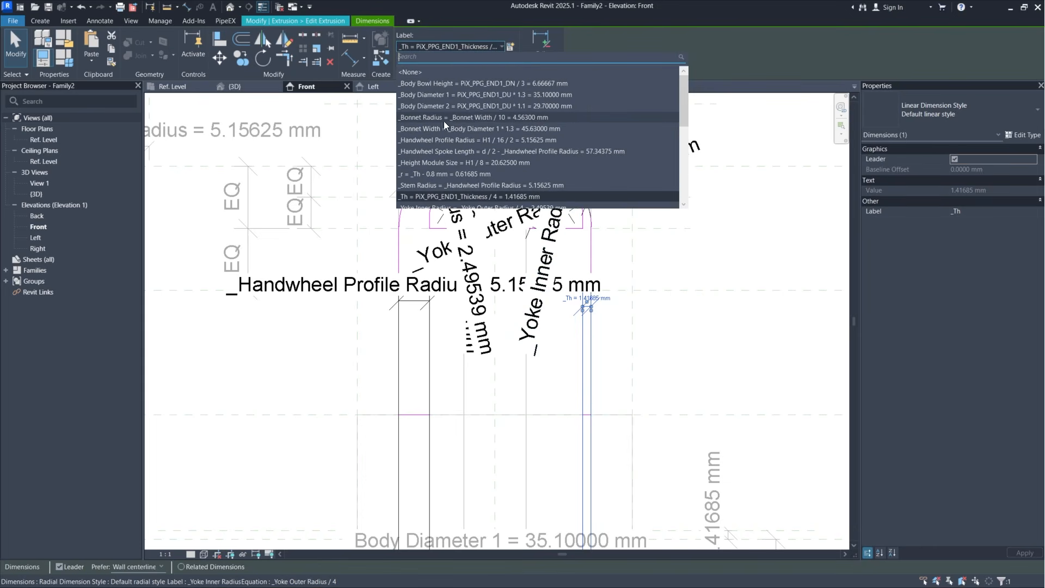
{"action": "left_click", "coordinate": [489, 140]}
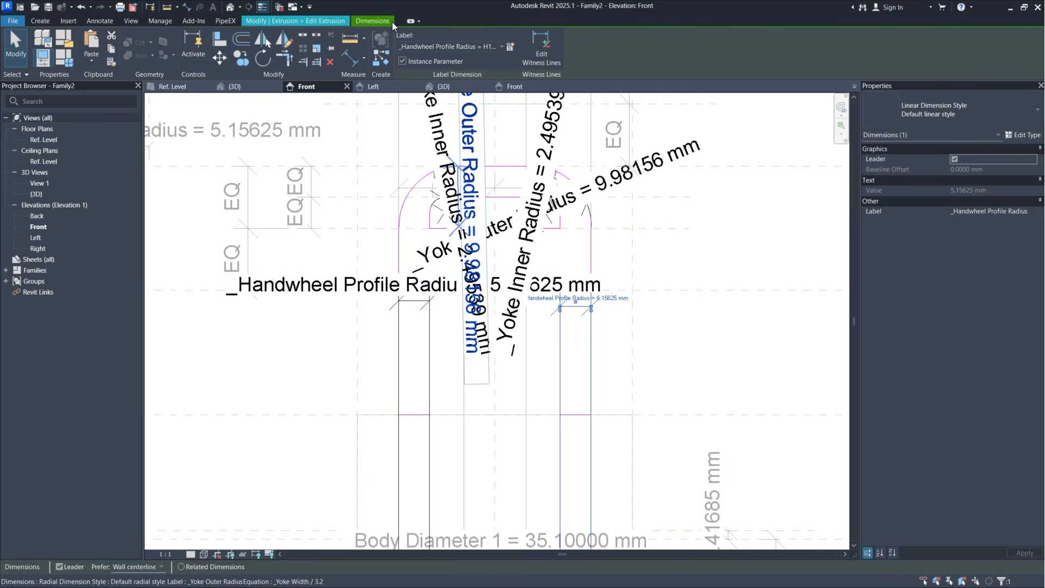
{"action": "scroll", "coordinate": [478, 225], "scroll_direction": "down", "scroll_amount": 3}
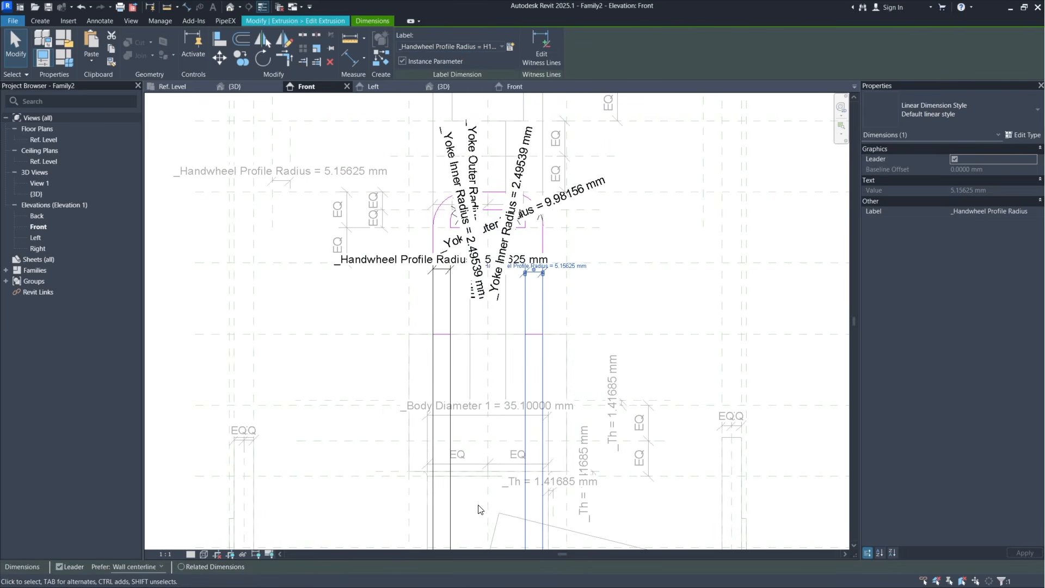
{"action": "left_click", "coordinate": [339, 22]}
{"action": "left_click", "coordinate": [411, 60]}
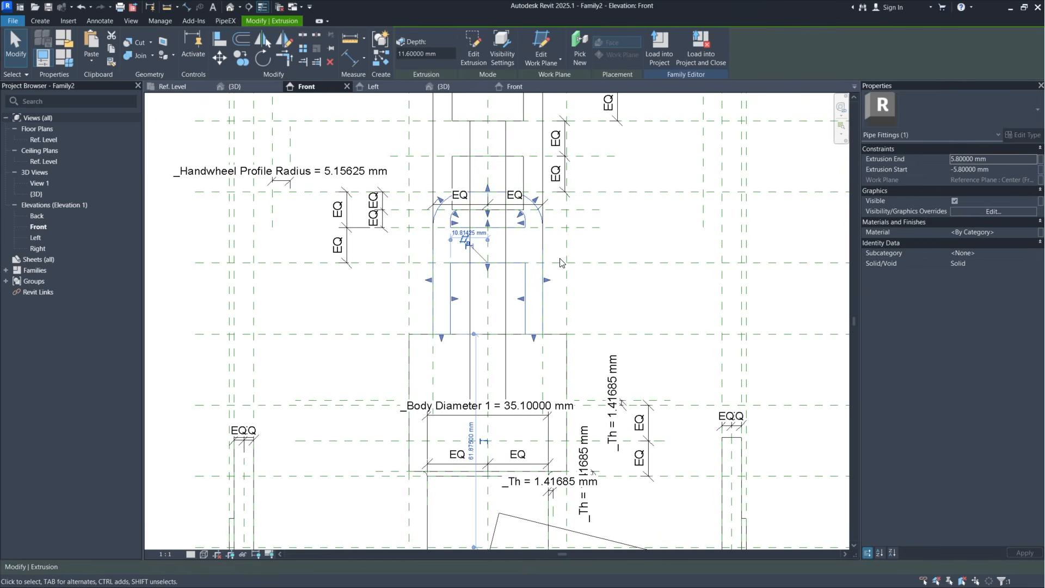
{"action": "left_click", "coordinate": [595, 250]}
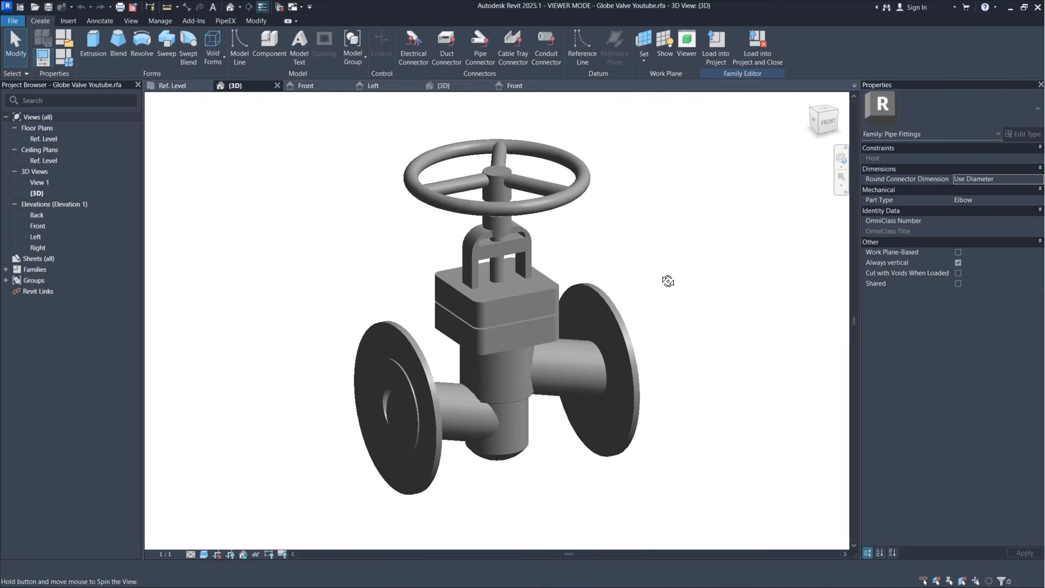
{"action": "middle_click_drag", "start_coordinate": [668, 281], "coordinate": [288, 273], "text": "shift"}
{"action": "middle_click_drag", "start_coordinate": [139, 272], "coordinate": [656, 287], "text": "shift"}
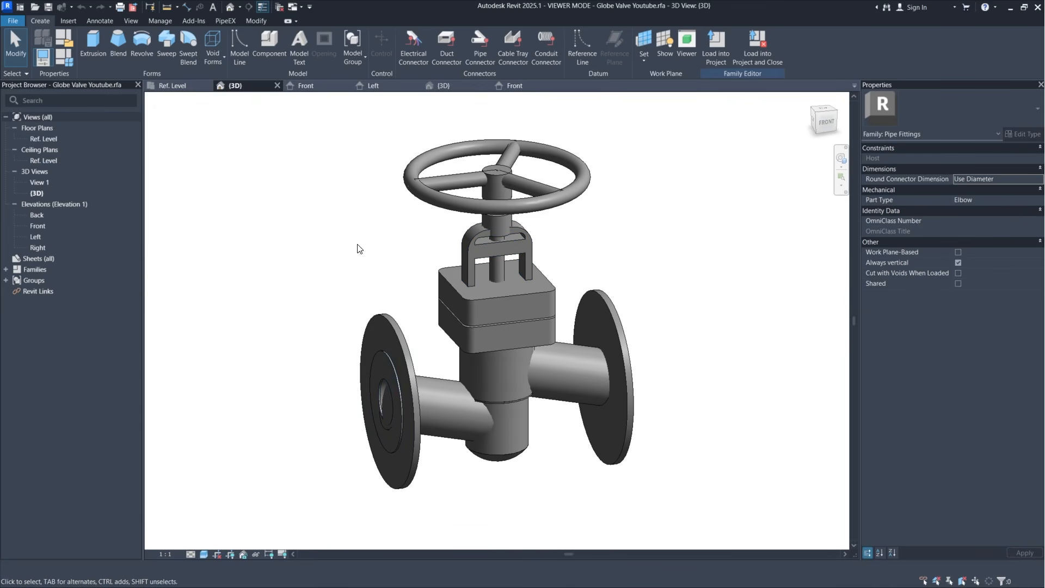
Step: In the Ref. Level plan, place a pipe connector on a picked work plane, the vertical reference plane at the right flange's outer face
{"action": "left_click", "coordinate": [173, 86]}
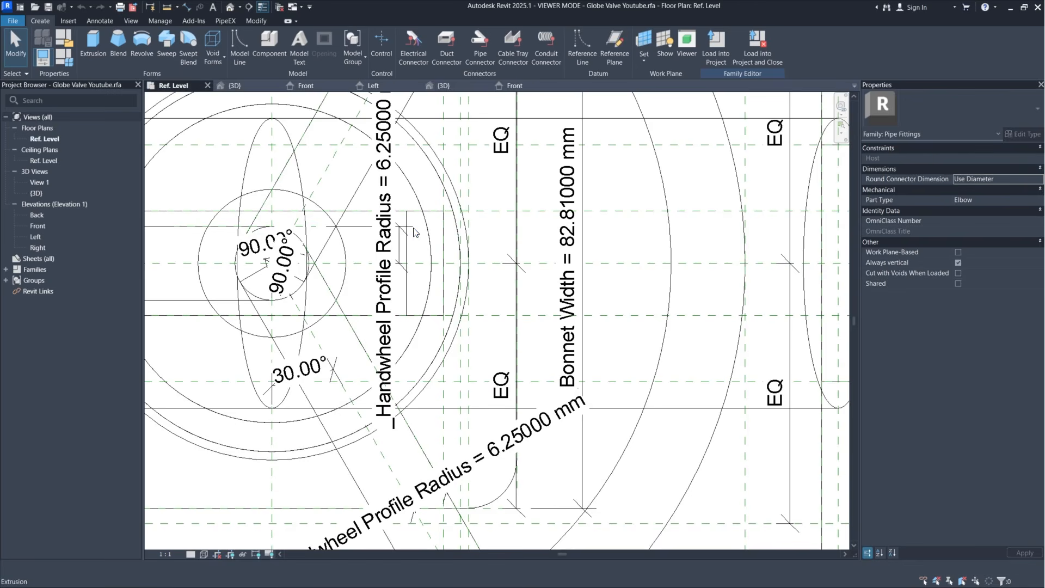
{"action": "scroll", "coordinate": [403, 287], "scroll_direction": "down", "scroll_amount": 5}
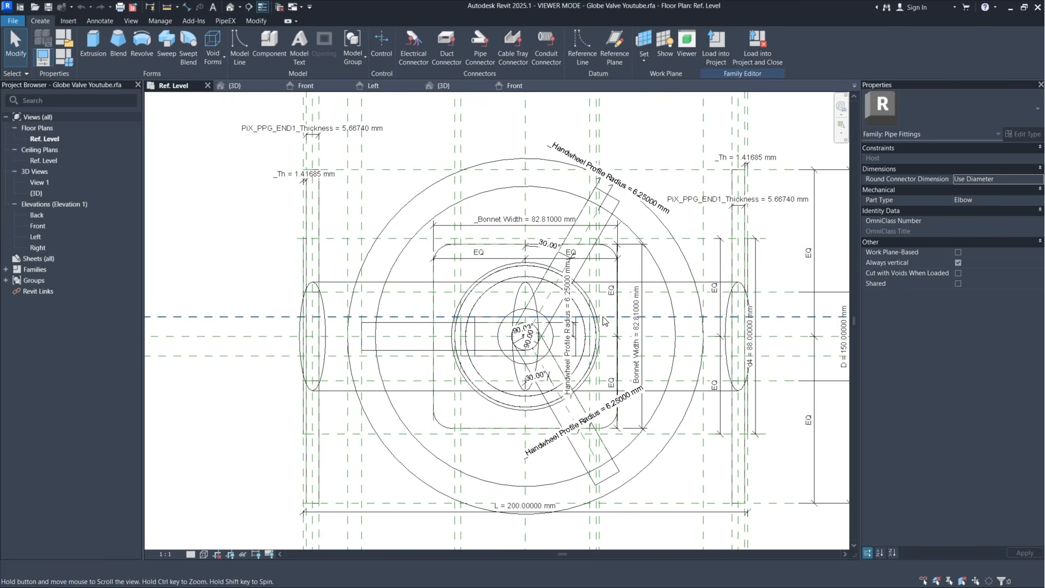
{"action": "middle_click_drag", "start_coordinate": [587, 326], "coordinate": [527, 365]}
{"action": "scroll", "coordinate": [527, 365], "scroll_direction": "up", "scroll_amount": 2}
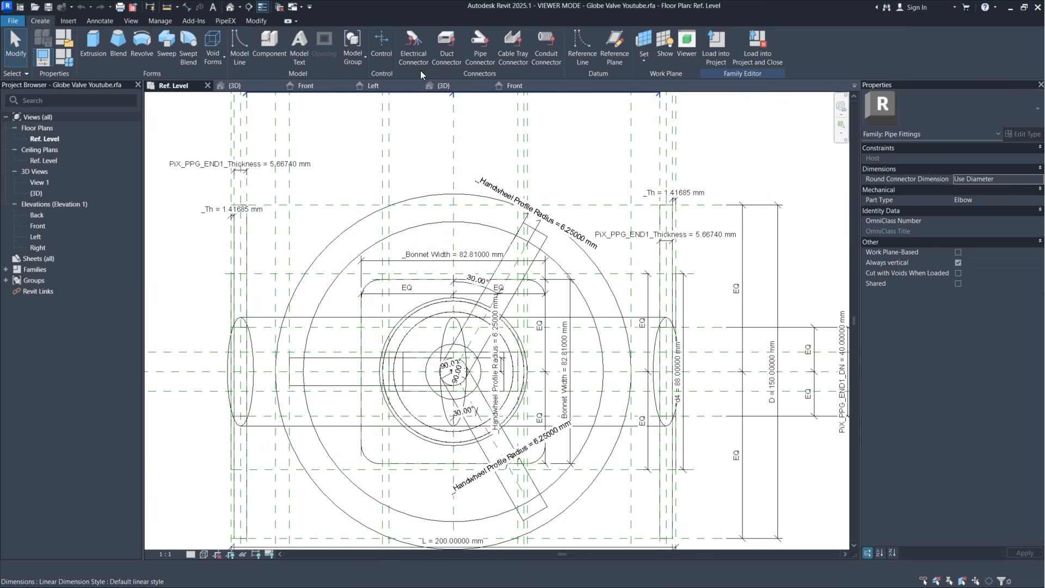
{"action": "left_click", "coordinate": [482, 41]}
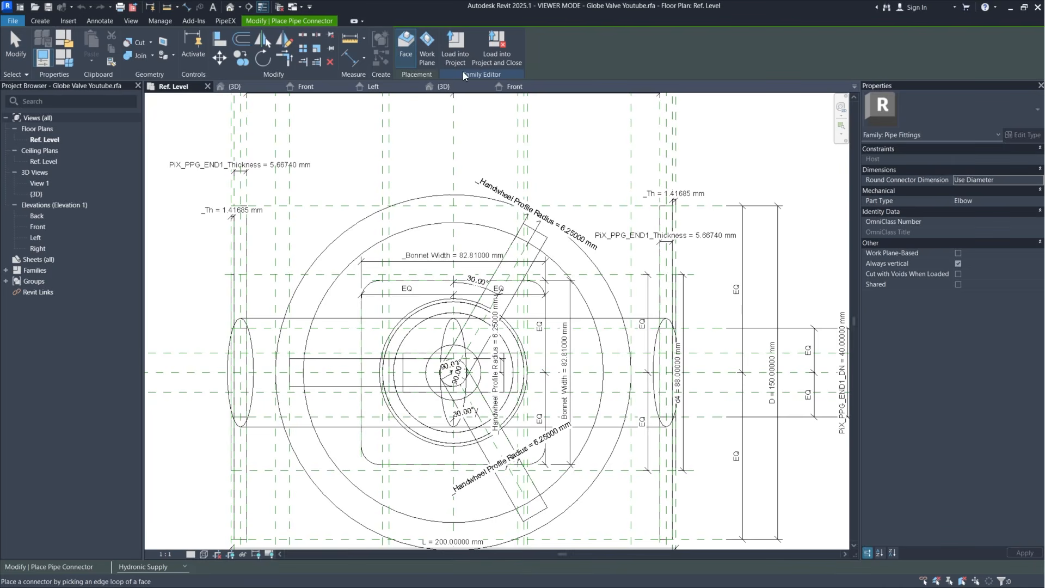
{"action": "left_click", "coordinate": [426, 61]}
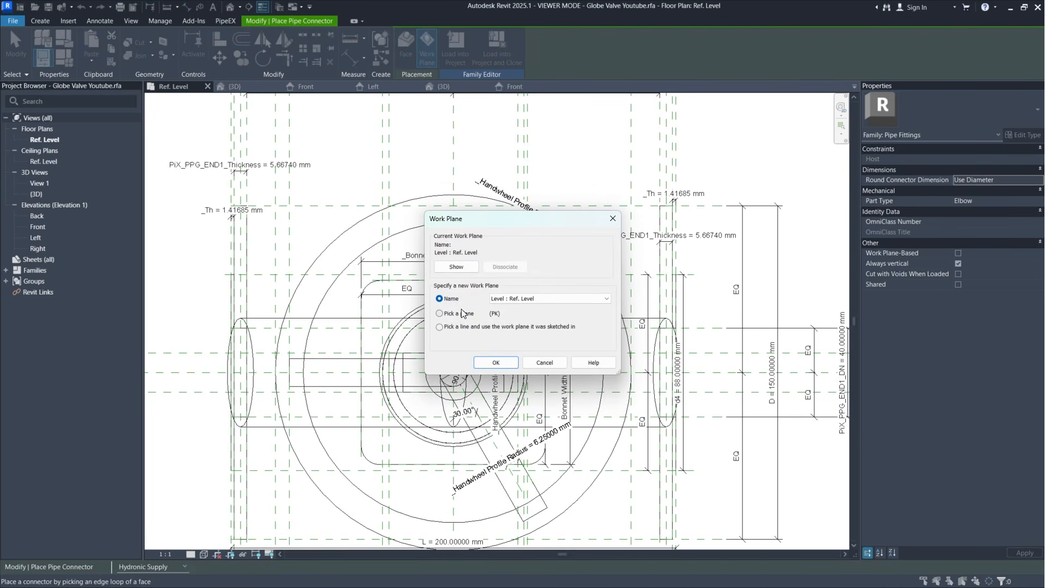
{"action": "left_click", "coordinate": [470, 314]}
{"action": "left_click", "coordinate": [493, 363]}
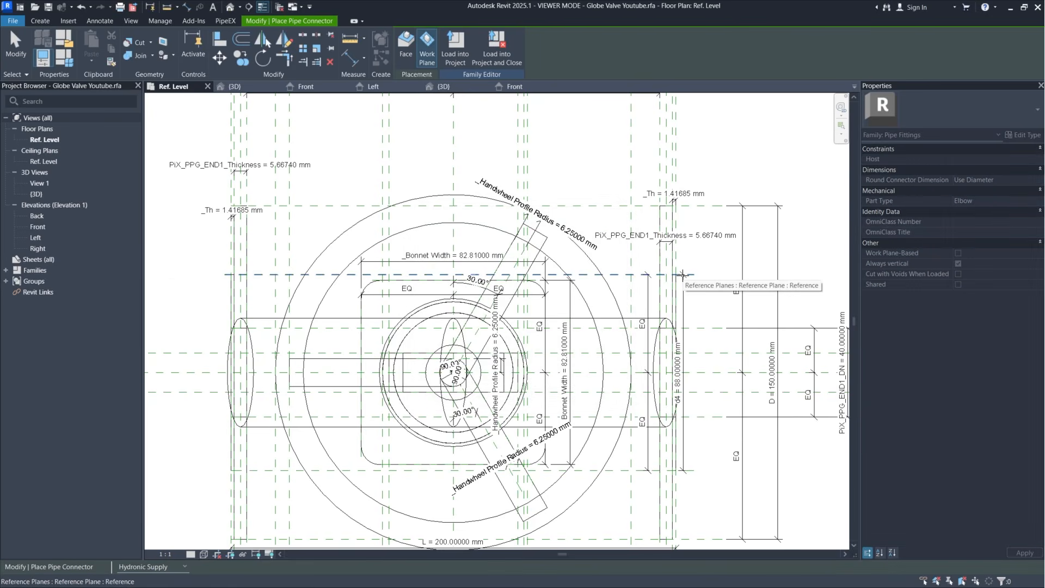
{"action": "left_click", "coordinate": [679, 169]}
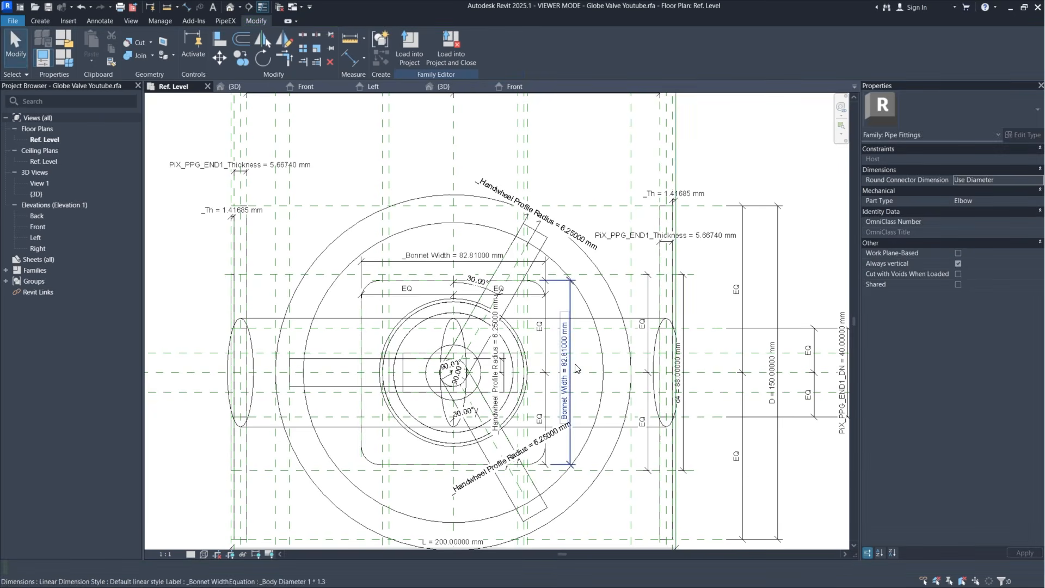
Step: Move the right pipe connector's offset reference to the valve's horizontal centre plane in plan and set the distance to 0
{"action": "scroll", "coordinate": [654, 233], "scroll_direction": "down", "scroll_amount": 3}
{"action": "left_click", "coordinate": [665, 197]}
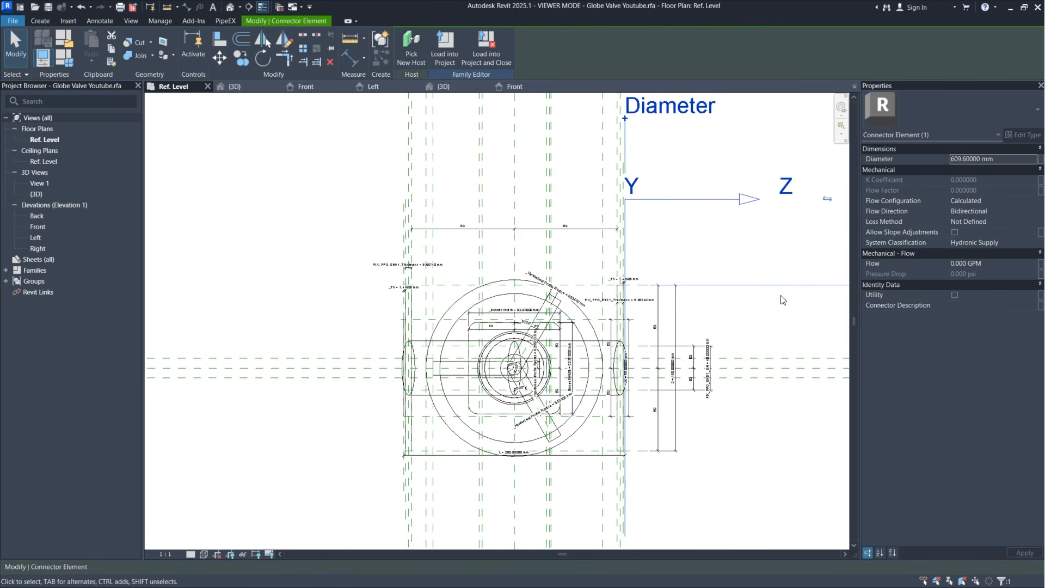
{"action": "middle_click_drag", "start_coordinate": [790, 243], "coordinate": [641, 246]}
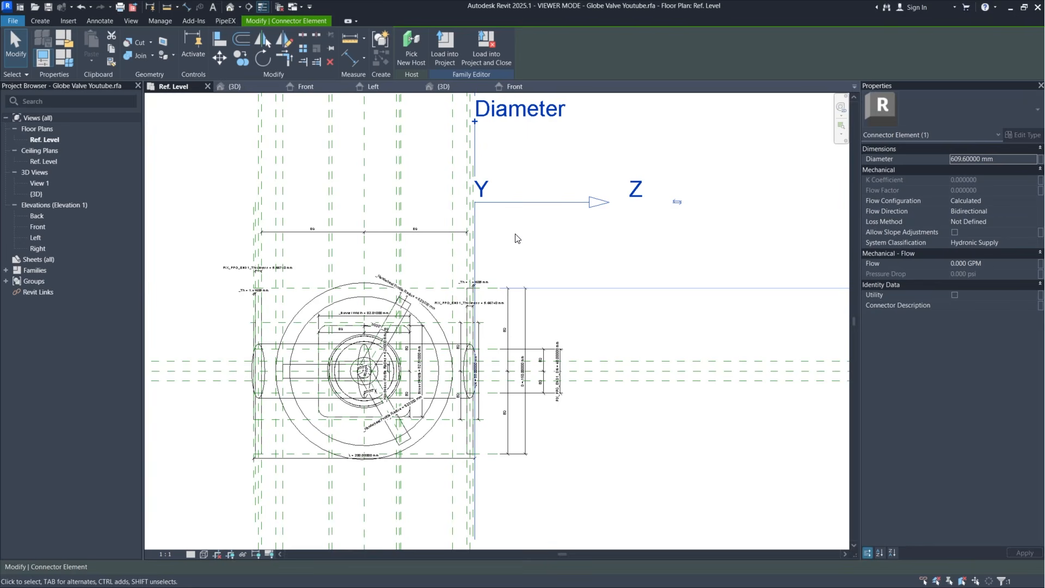
{"action": "scroll", "coordinate": [518, 249], "scroll_direction": "down", "scroll_amount": 2}
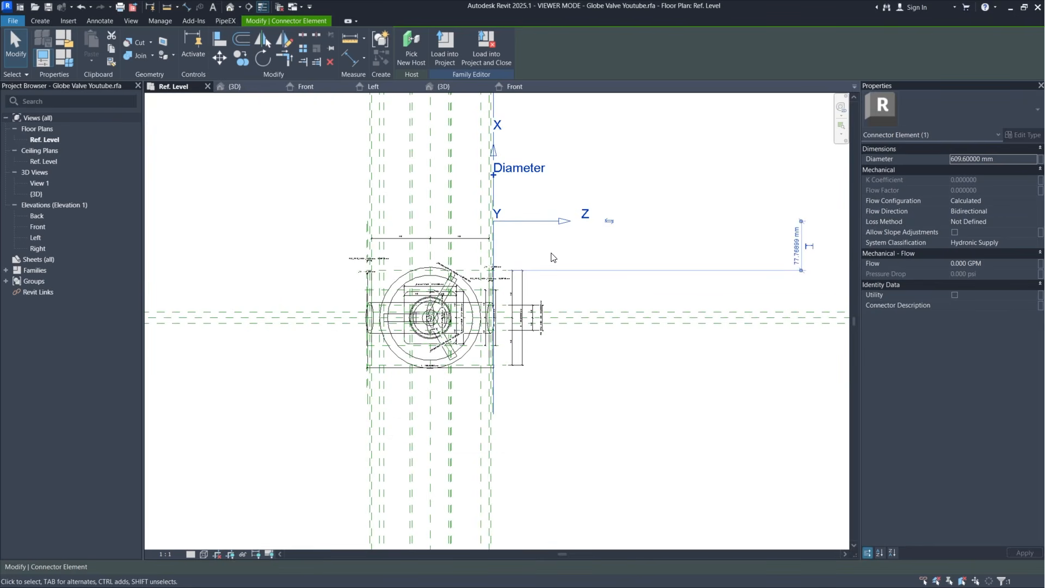
{"action": "scroll", "coordinate": [630, 238], "scroll_direction": "up", "scroll_amount": 4}
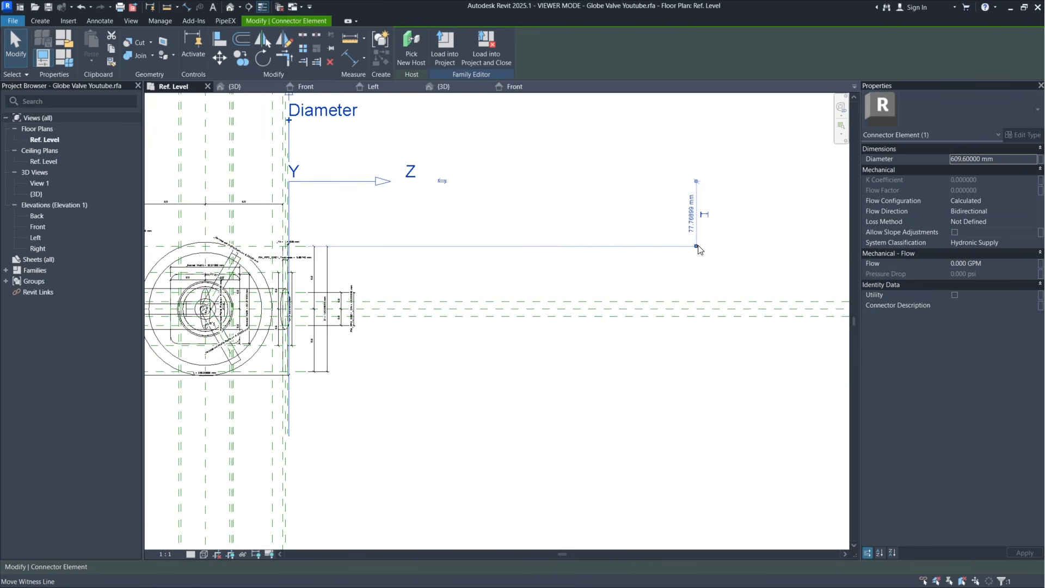
{"action": "left_click_drag", "start_coordinate": [699, 248], "coordinate": [692, 312]}
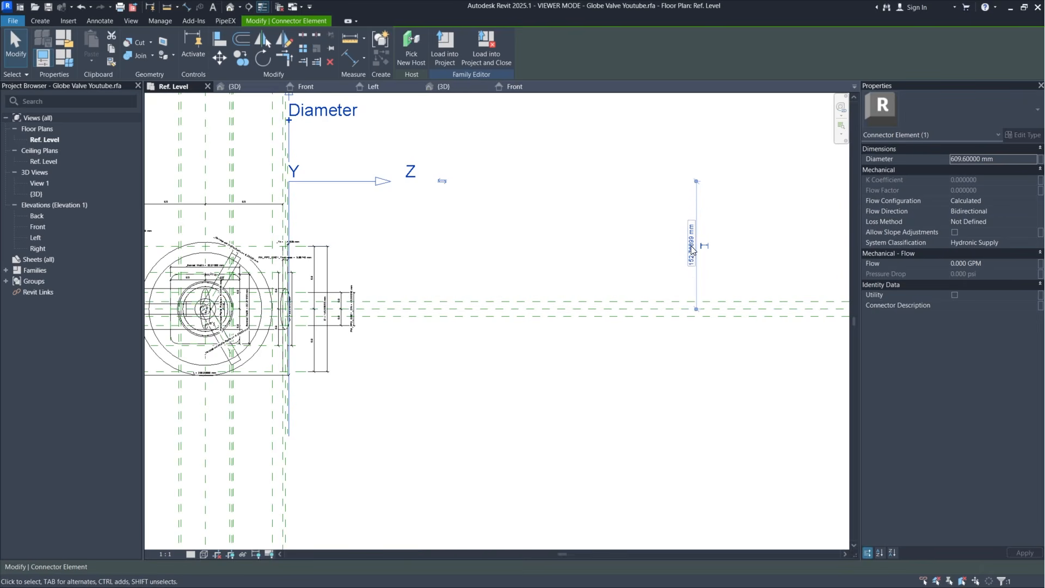
{"action": "left_click", "coordinate": [692, 246]}
{"action": "type", "text": "0"}
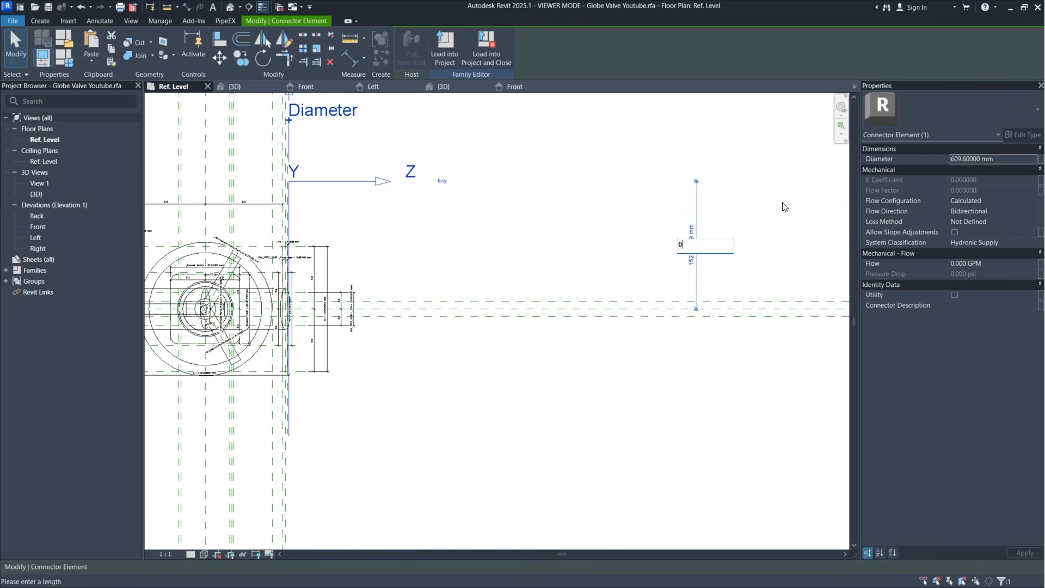
{"action": "key", "text": "Return"}
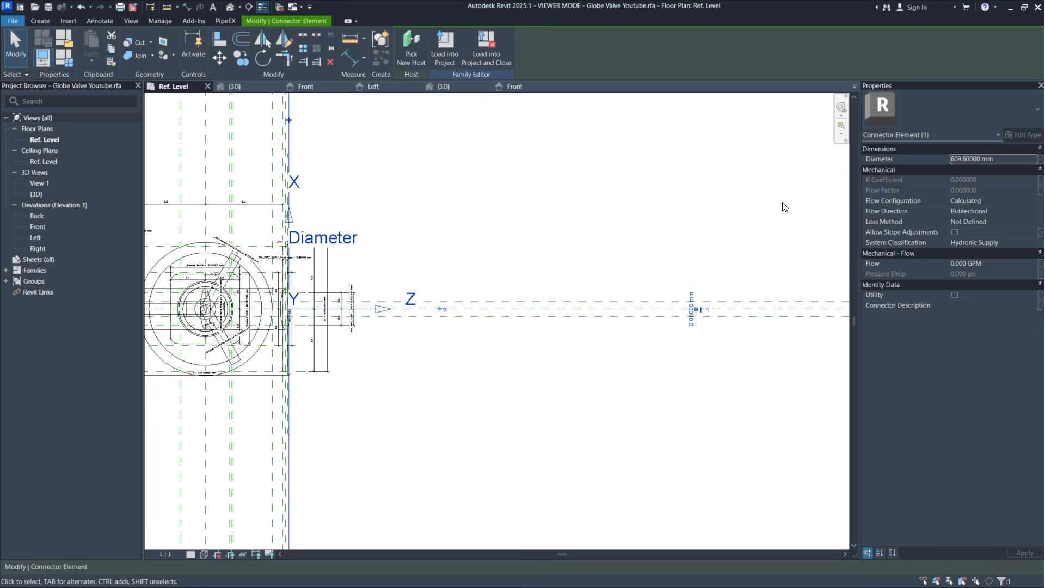
{"action": "left_click", "coordinate": [648, 268]}
{"action": "scroll", "coordinate": [307, 308], "scroll_direction": "up", "scroll_amount": 5}
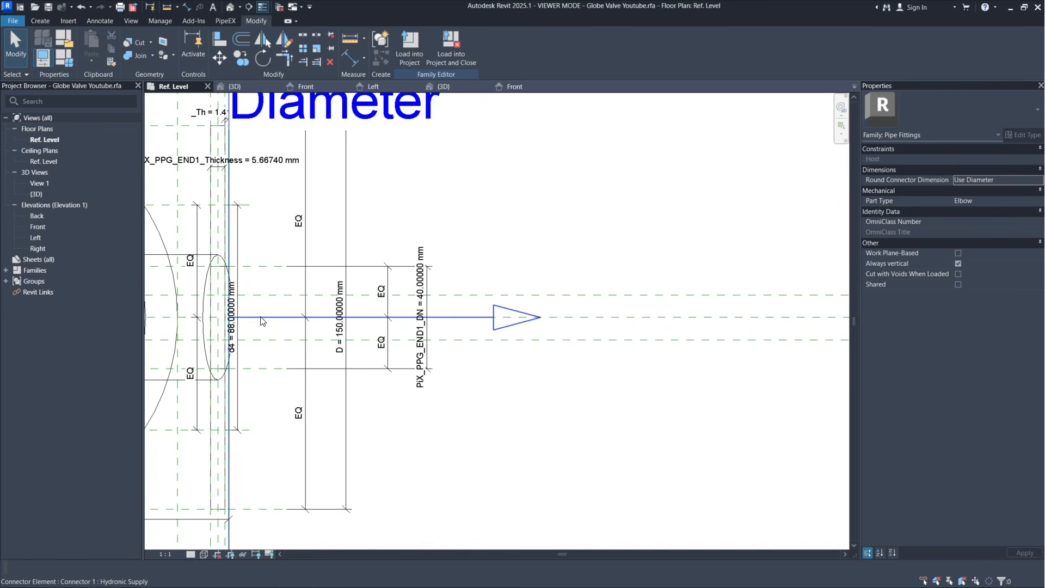
Step: Place a second pipe connector on a picked work plane, the vertical reference plane at the left flange's outer face
{"action": "scroll", "coordinate": [260, 321], "scroll_direction": "down", "scroll_amount": 5}
{"action": "scroll", "coordinate": [320, 327], "scroll_direction": "up", "scroll_amount": 5}
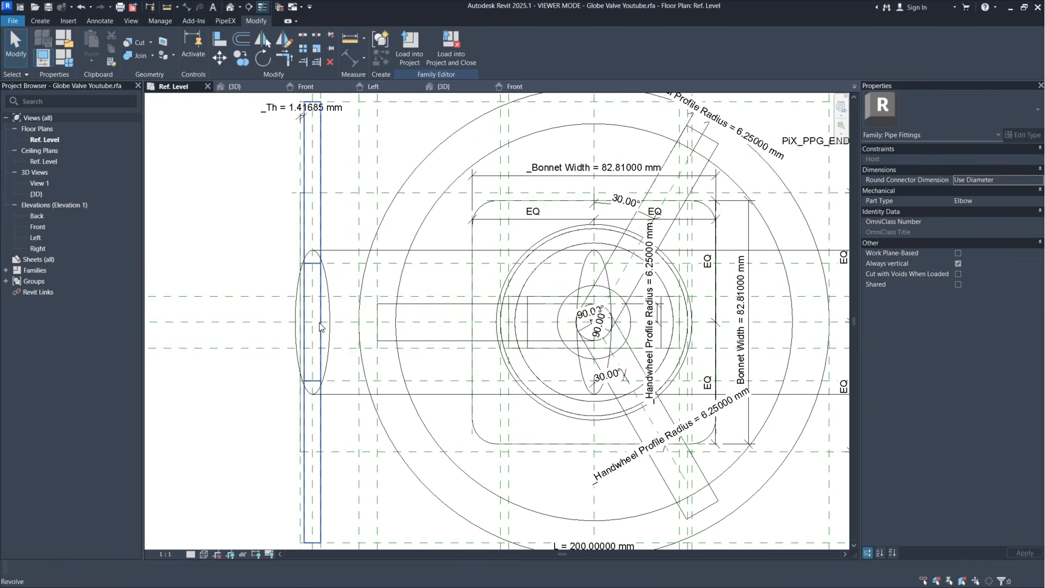
{"action": "middle_click_drag", "start_coordinate": [319, 327], "coordinate": [329, 318]}
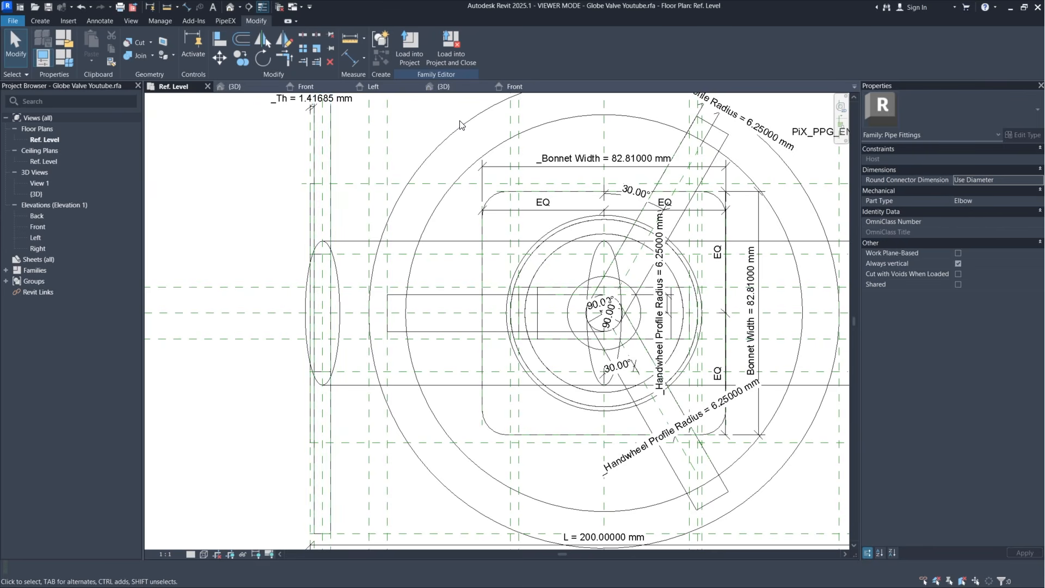
{"action": "left_click", "coordinate": [47, 20]}
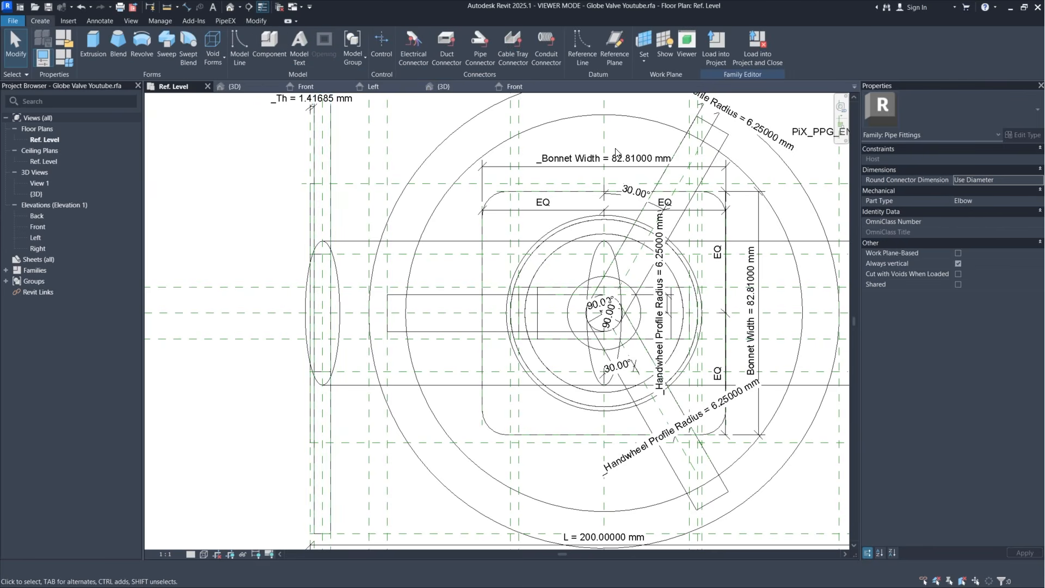
{"action": "left_click", "coordinate": [490, 54]}
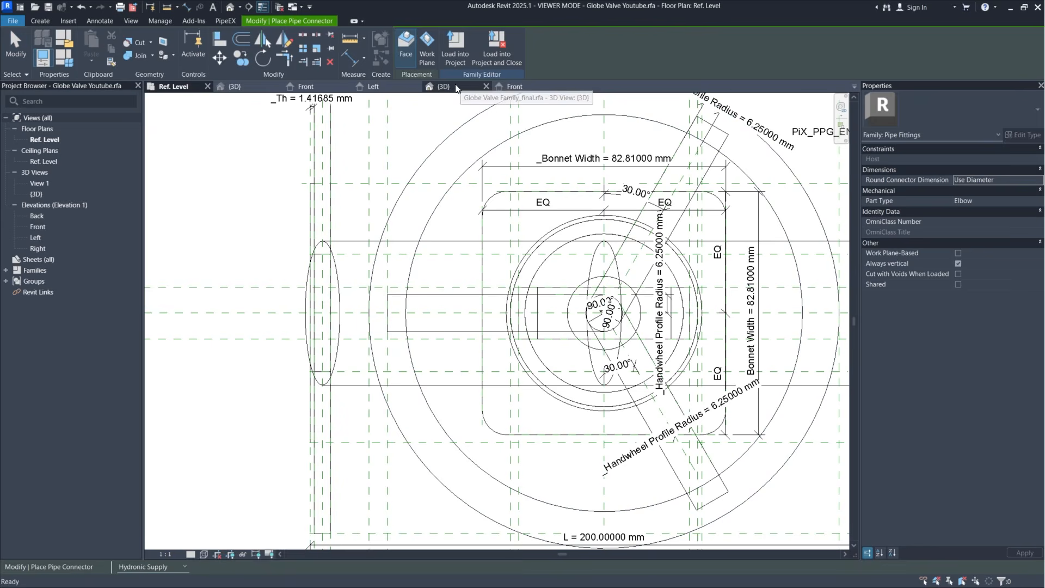
{"action": "left_click", "coordinate": [429, 41]}
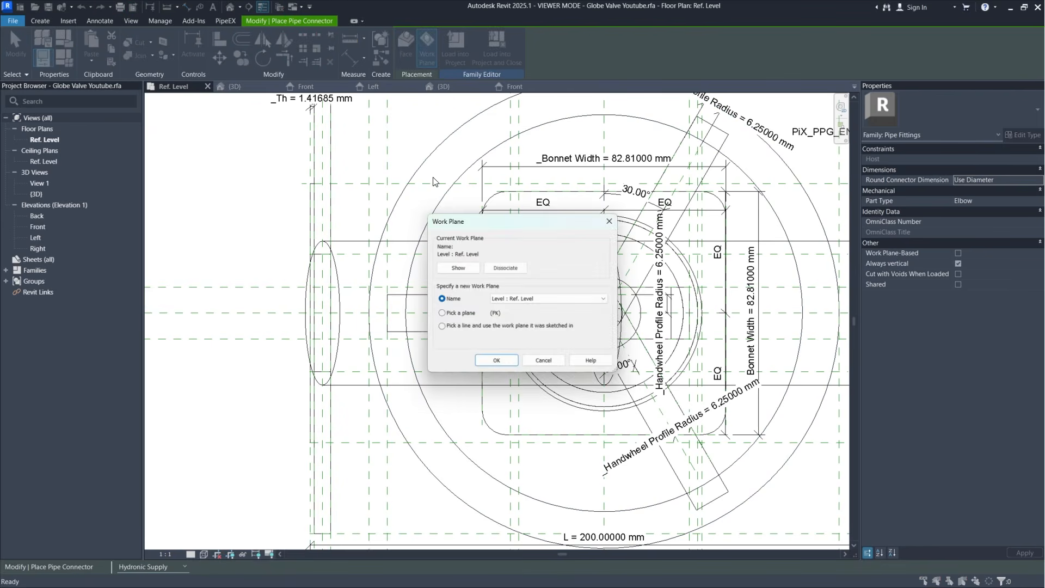
{"action": "left_click", "coordinate": [463, 315]}
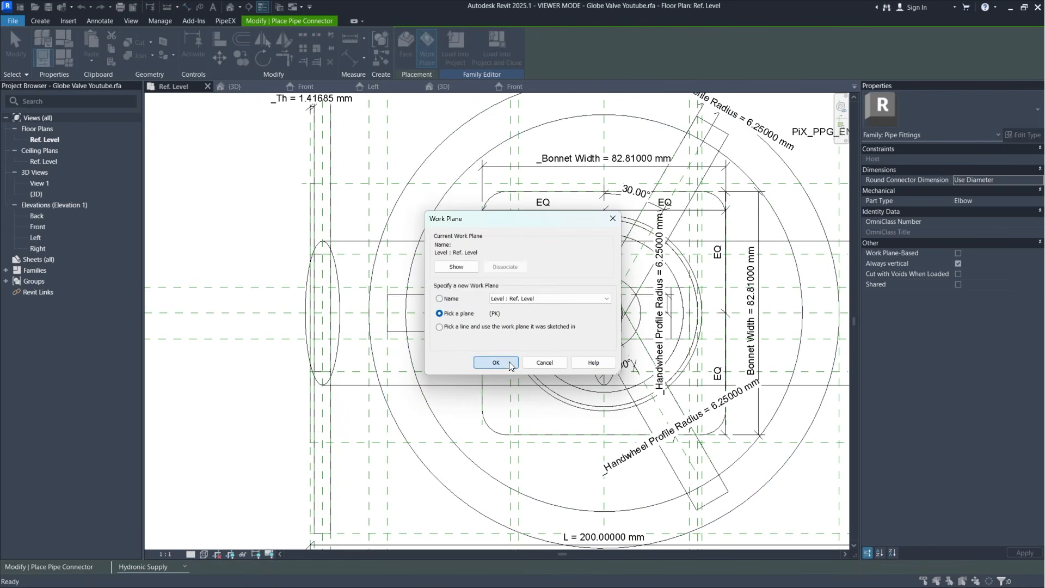
{"action": "left_click", "coordinate": [496, 363]}
{"action": "scroll", "coordinate": [444, 402], "scroll_direction": "down", "scroll_amount": 3}
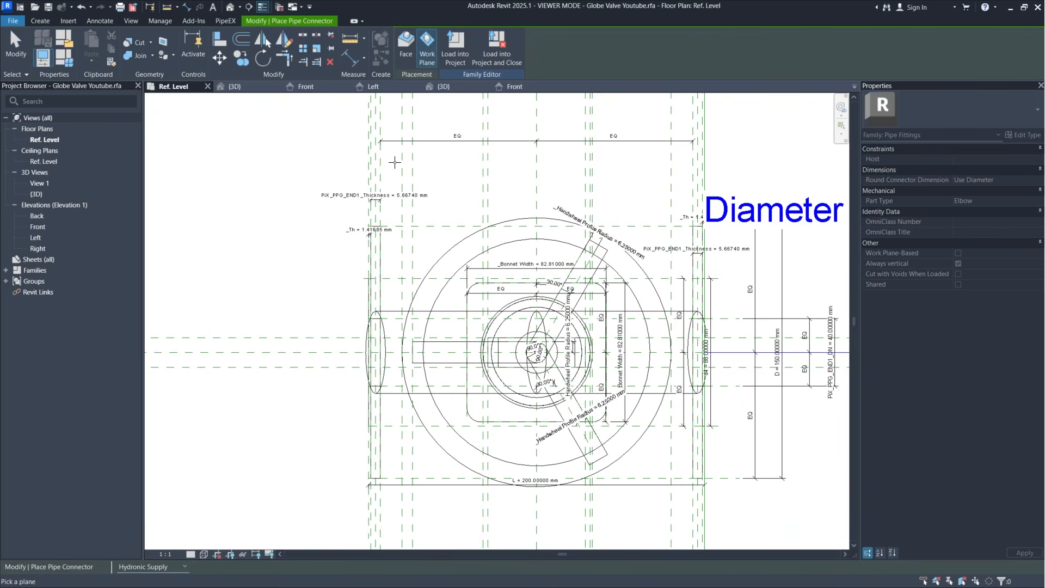
{"action": "scroll", "coordinate": [383, 316], "scroll_direction": "up", "scroll_amount": 2}
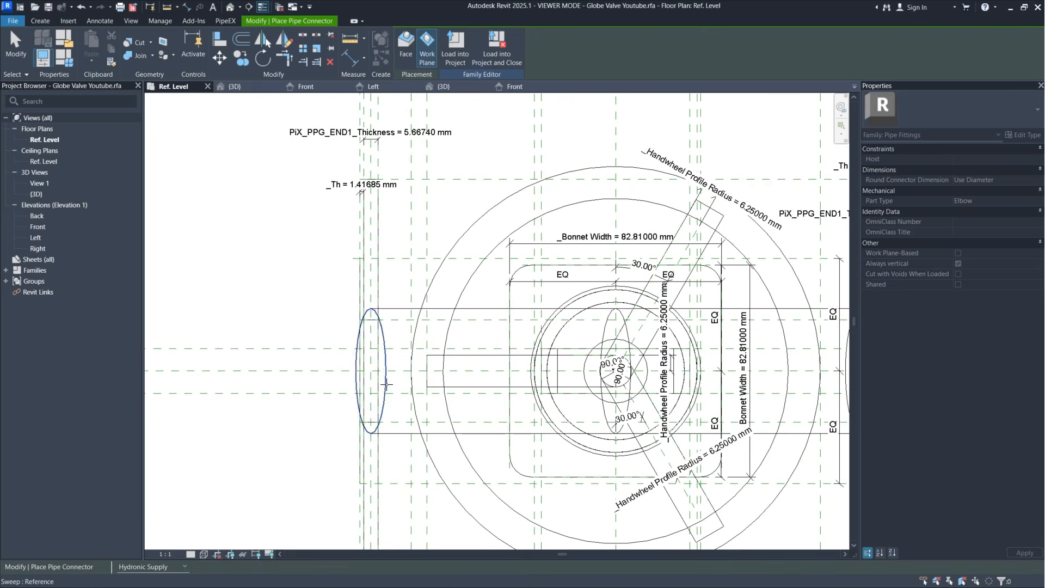
{"action": "scroll", "coordinate": [360, 162], "scroll_direction": "up", "scroll_amount": 2}
{"action": "left_click", "coordinate": [365, 171]}
{"action": "scroll", "coordinate": [365, 171], "scroll_direction": "down", "scroll_amount": 2}
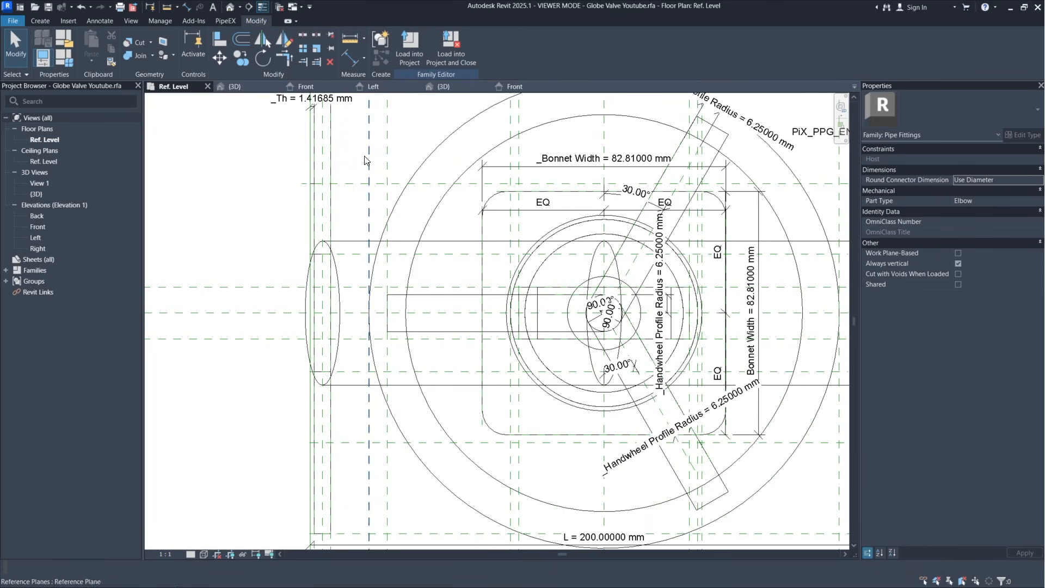
Step: Flip the left pipe connector's direction so its Z axis points outward, away from the valve body
{"action": "scroll", "coordinate": [366, 264], "scroll_direction": "down", "scroll_amount": 2}
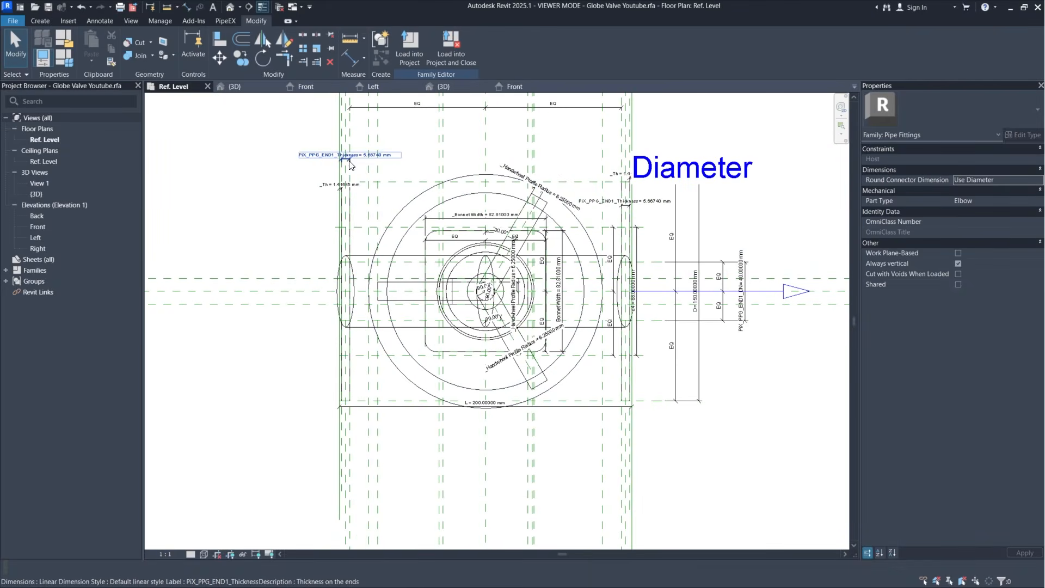
{"action": "middle_click_drag", "start_coordinate": [357, 183], "coordinate": [360, 301]}
{"action": "left_click", "coordinate": [364, 195]}
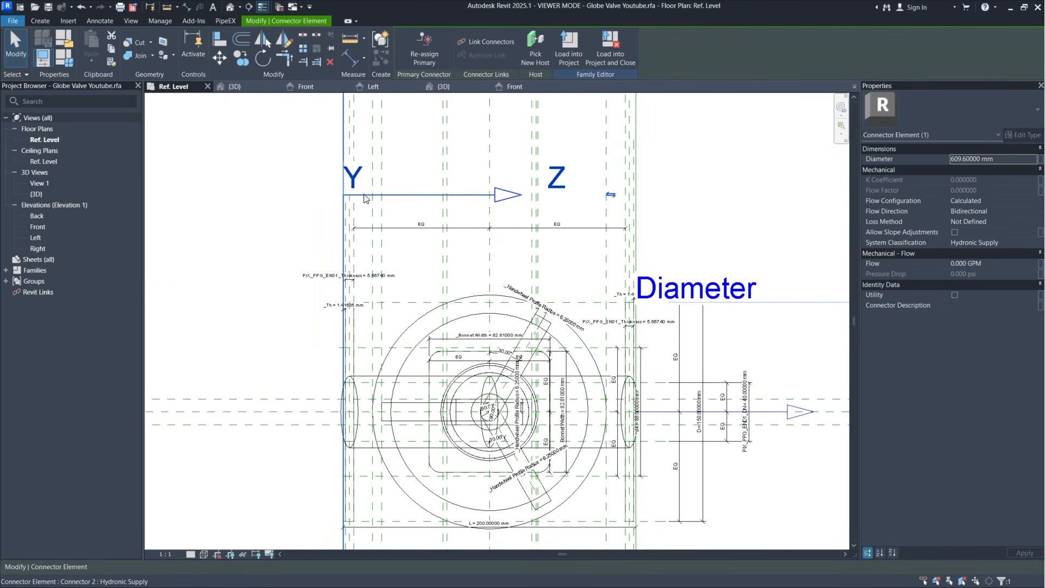
{"action": "left_click", "coordinate": [611, 196]}
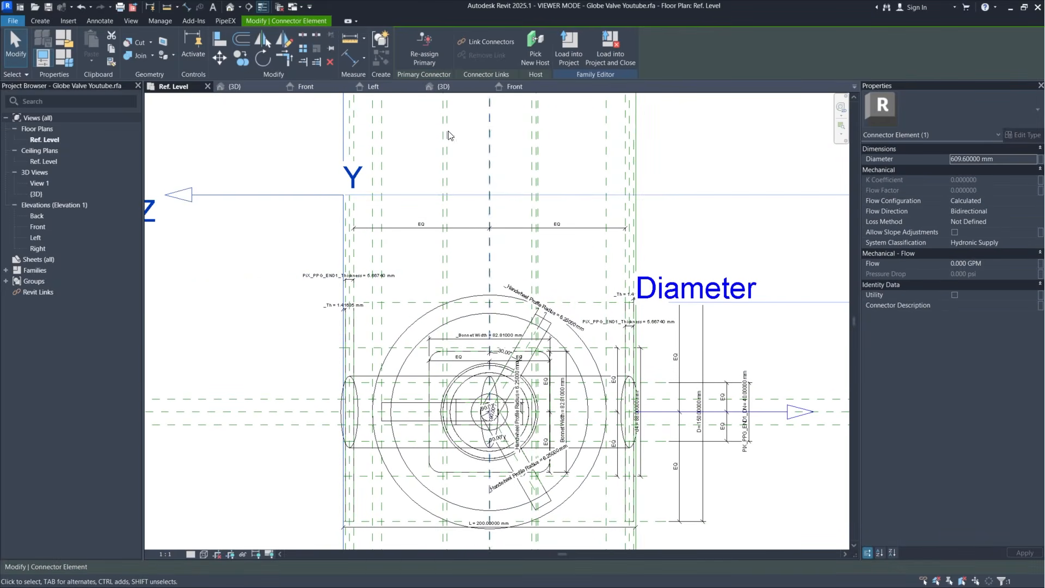
Step: Move the left pipe connector's offset reference to the horizontal centre plane in plan and set the distance to 0
{"action": "middle_click_drag", "start_coordinate": [311, 194], "coordinate": [396, 197]}
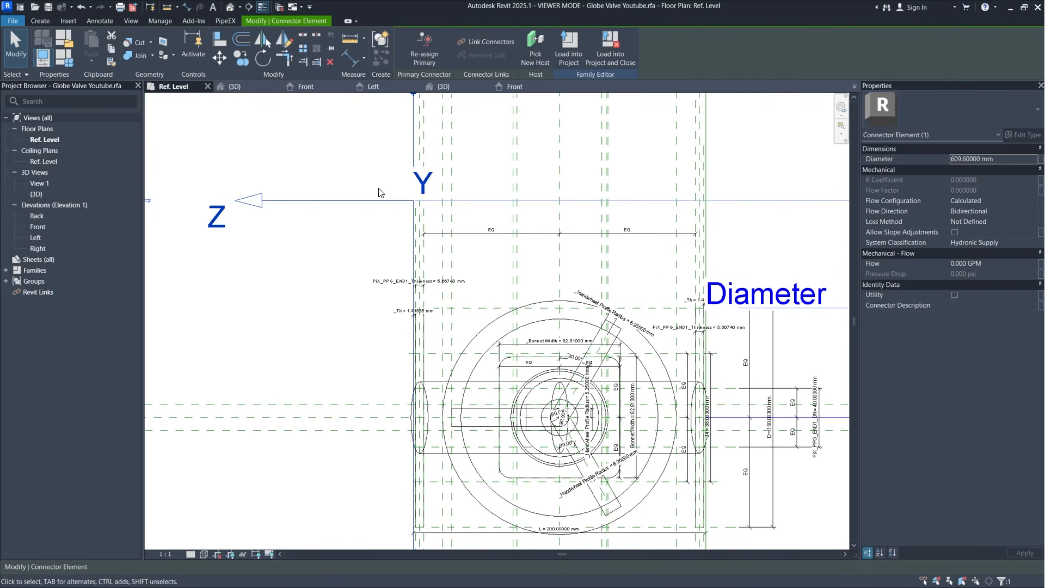
{"action": "middle_click_drag", "start_coordinate": [304, 287], "coordinate": [436, 262]}
{"action": "scroll", "coordinate": [430, 253], "scroll_direction": "down", "scroll_amount": 1}
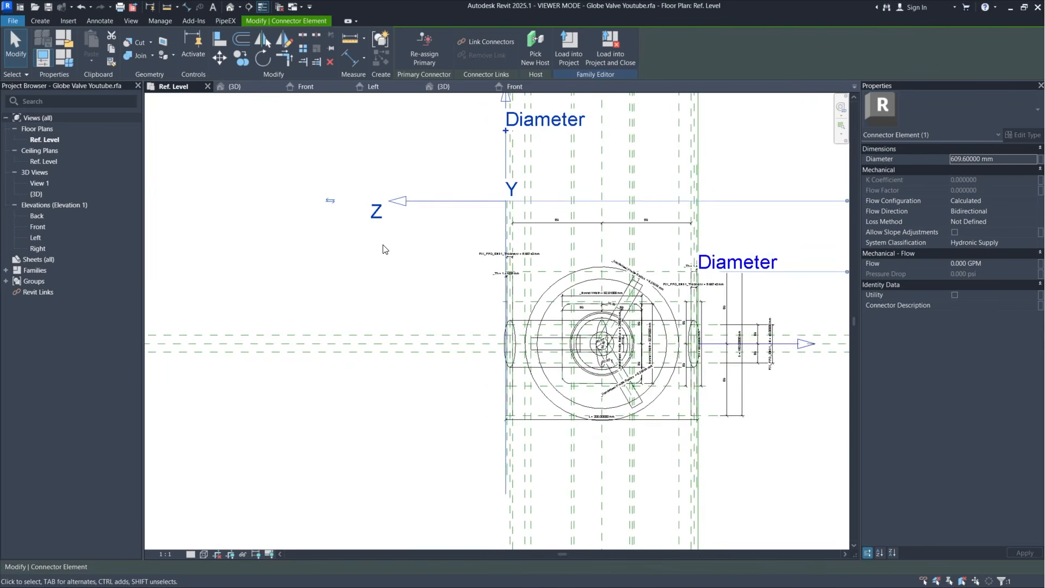
{"action": "scroll", "coordinate": [382, 244], "scroll_direction": "down", "scroll_amount": 1}
{"action": "scroll", "coordinate": [814, 274], "scroll_direction": "up", "scroll_amount": 1}
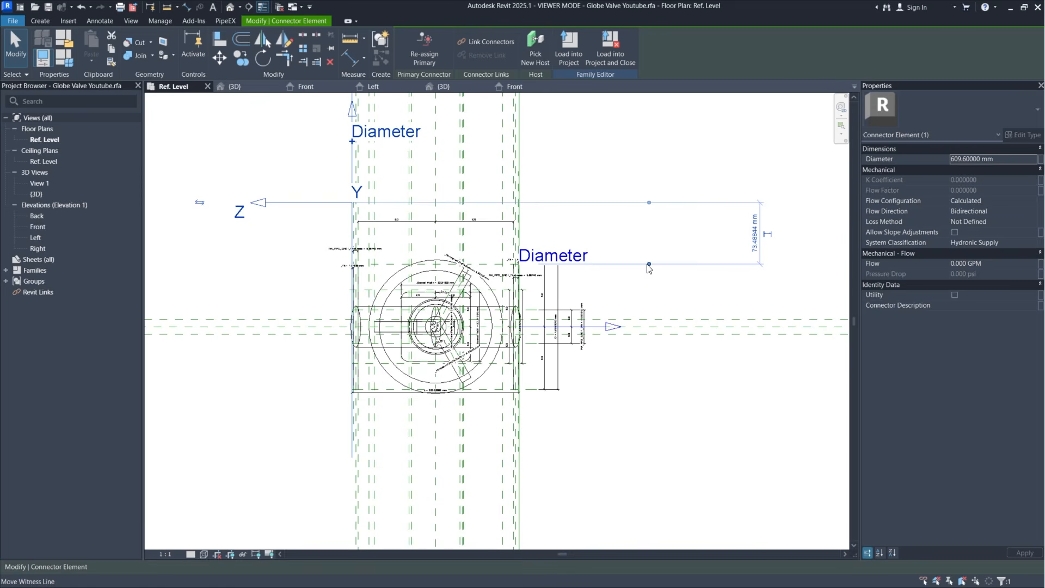
{"action": "left_click_drag", "start_coordinate": [649, 265], "coordinate": [650, 326]}
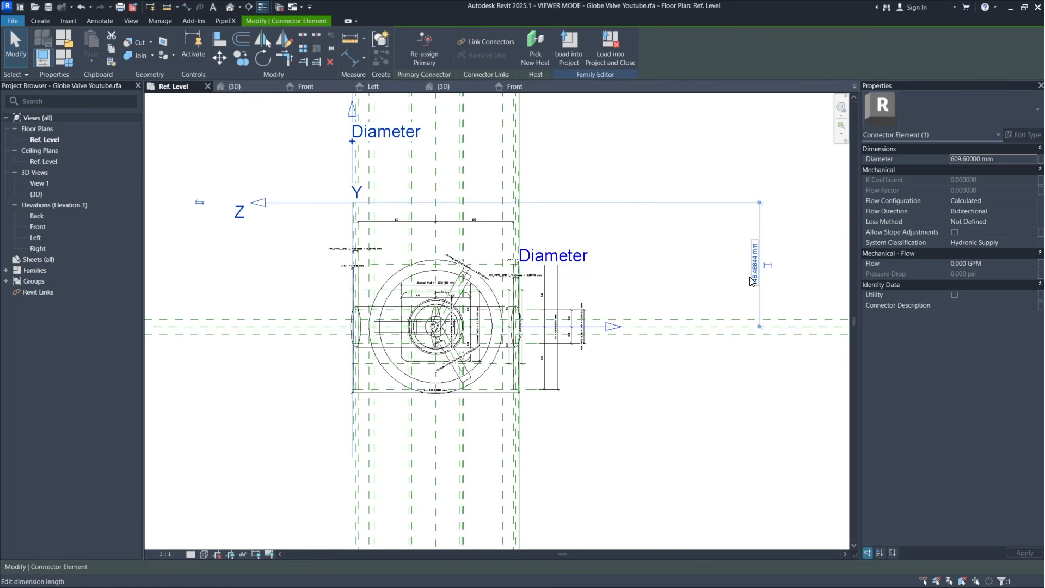
{"action": "left_click", "coordinate": [752, 280]}
{"action": "type", "text": "0"}
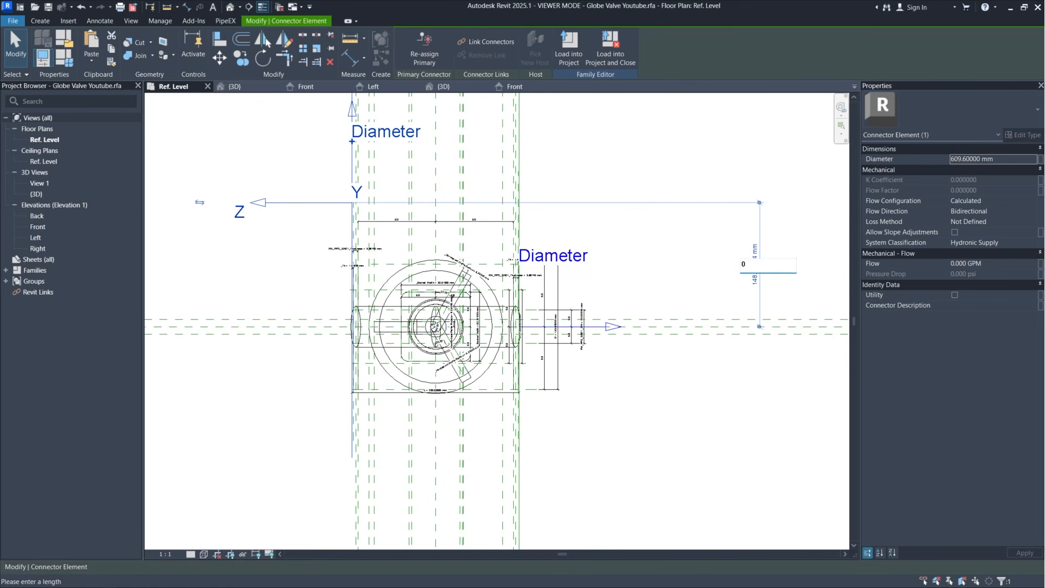
{"action": "key", "text": "Return"}
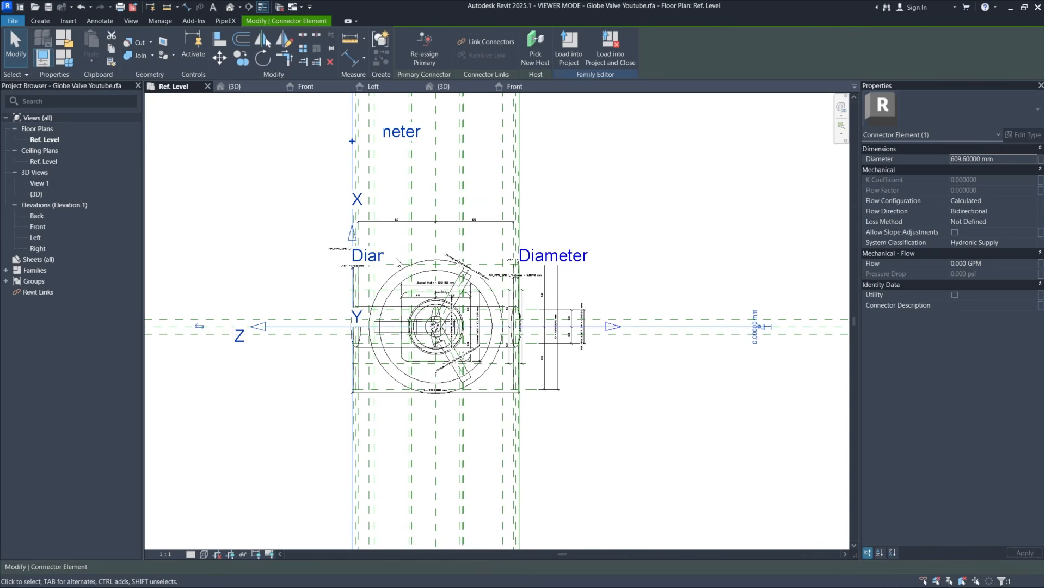
{"action": "key", "text": "Escape"}
{"action": "scroll", "coordinate": [352, 342], "scroll_direction": "up", "scroll_amount": 3}
{"action": "scroll", "coordinate": [351, 342], "scroll_direction": "up", "scroll_amount": 3}
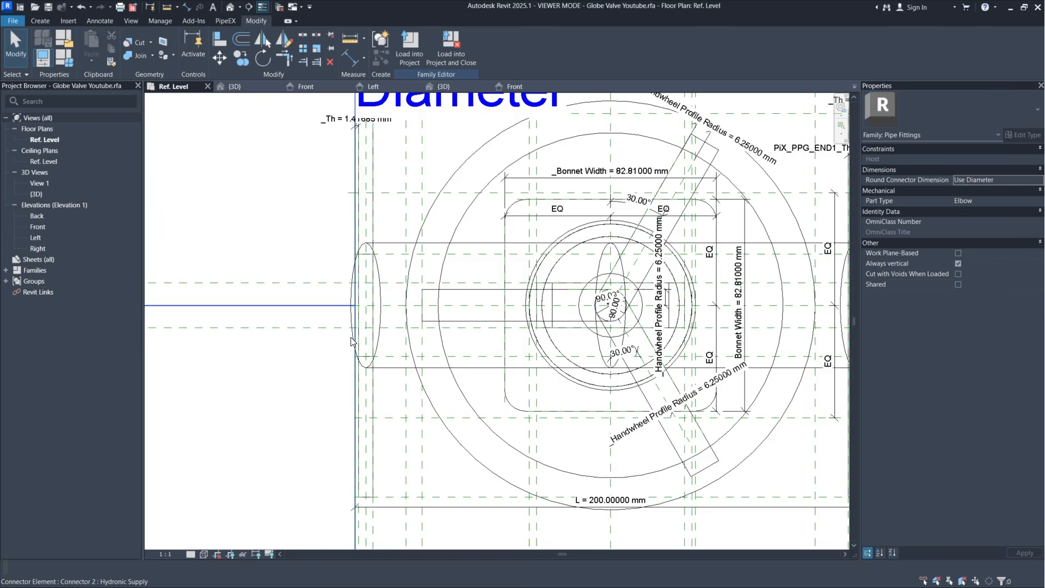
{"action": "middle_click_drag", "start_coordinate": [361, 300], "coordinate": [357, 291]}
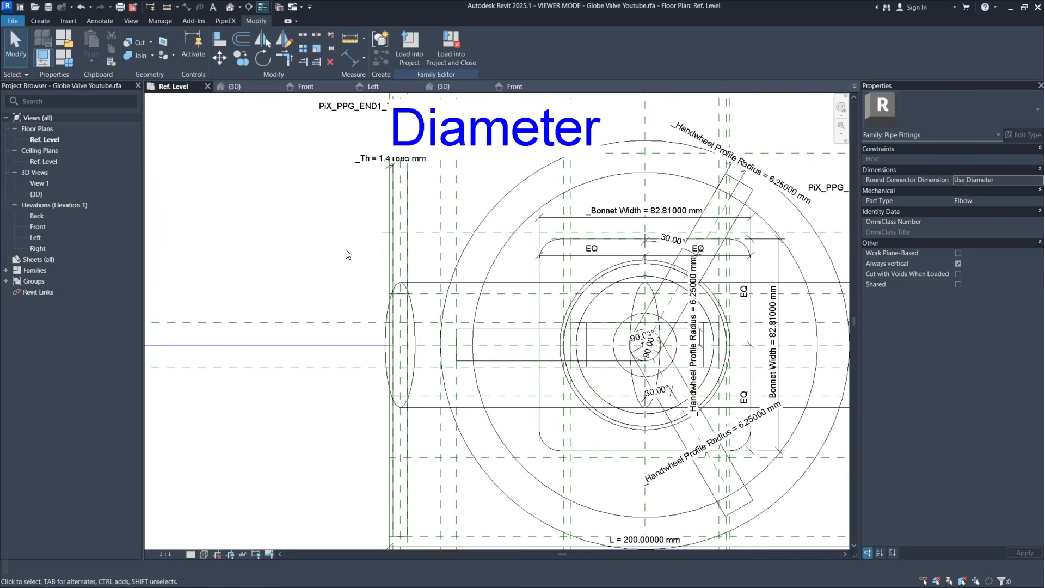
Step: In the Front elevation, move the right pipe connector's vertical offset reference to the valve's horizontal pipe axis plane and set the distance to 0
{"action": "left_click", "coordinate": [304, 87]}
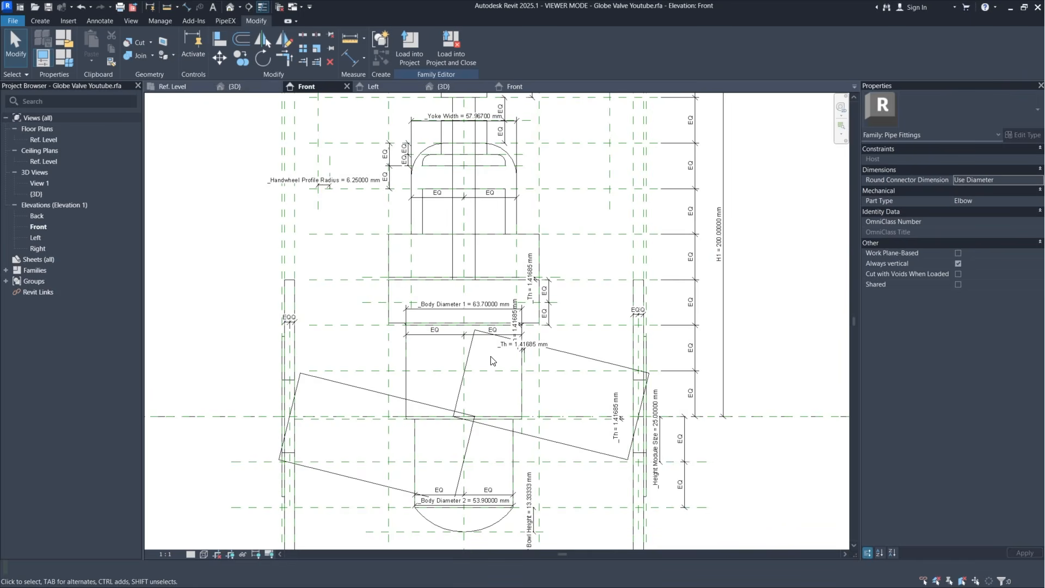
{"action": "scroll", "coordinate": [492, 357], "scroll_direction": "down", "scroll_amount": 8}
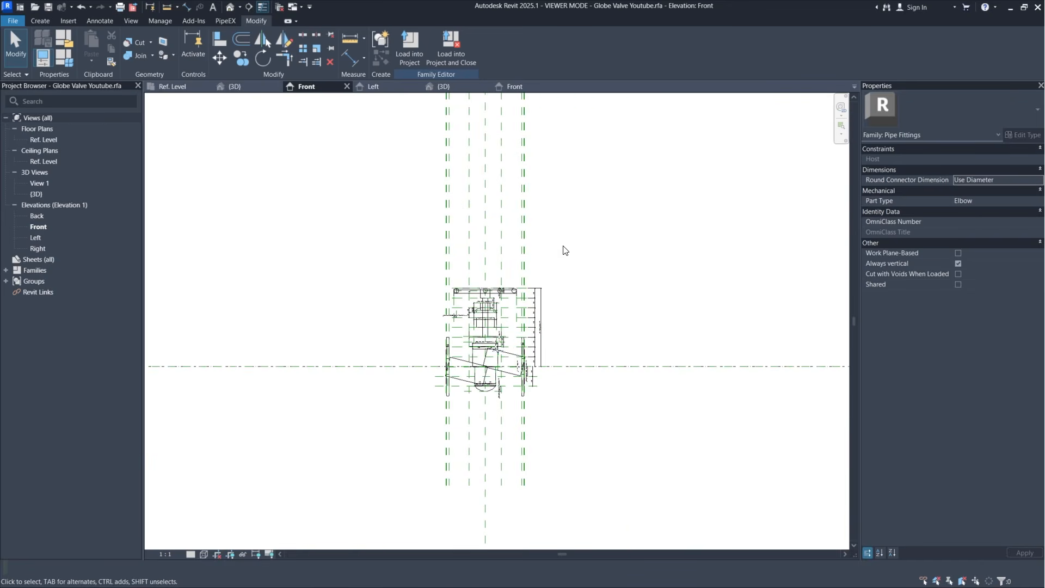
{"action": "middle_click_drag", "start_coordinate": [563, 247], "coordinate": [538, 429]}
{"action": "scroll", "coordinate": [538, 429], "scroll_direction": "down", "scroll_amount": 2}
{"action": "left_click", "coordinate": [510, 195]}
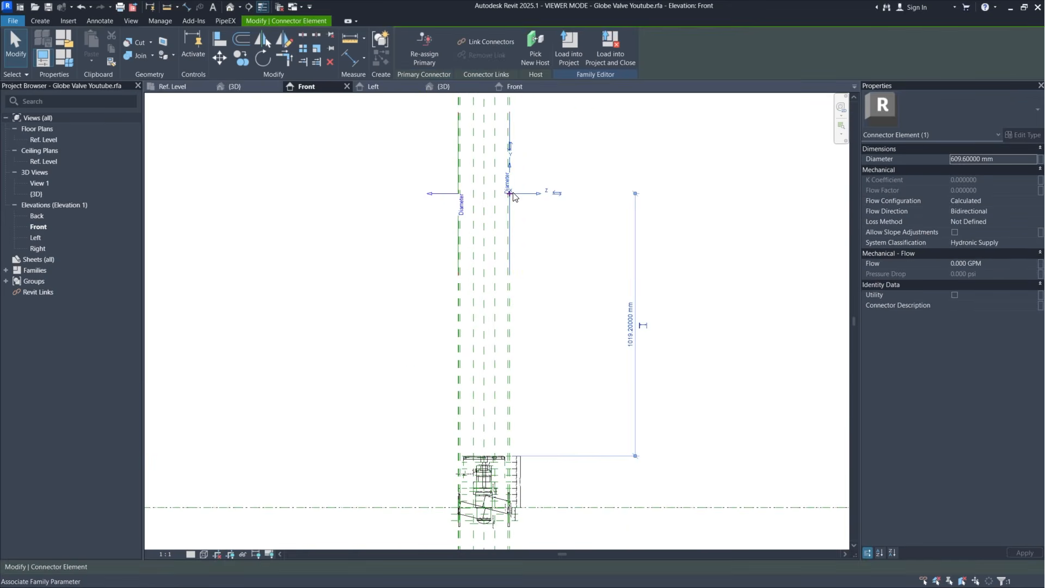
{"action": "middle_click_drag", "start_coordinate": [662, 492], "coordinate": [640, 466]}
{"action": "scroll", "coordinate": [639, 466], "scroll_direction": "up", "scroll_amount": 1}
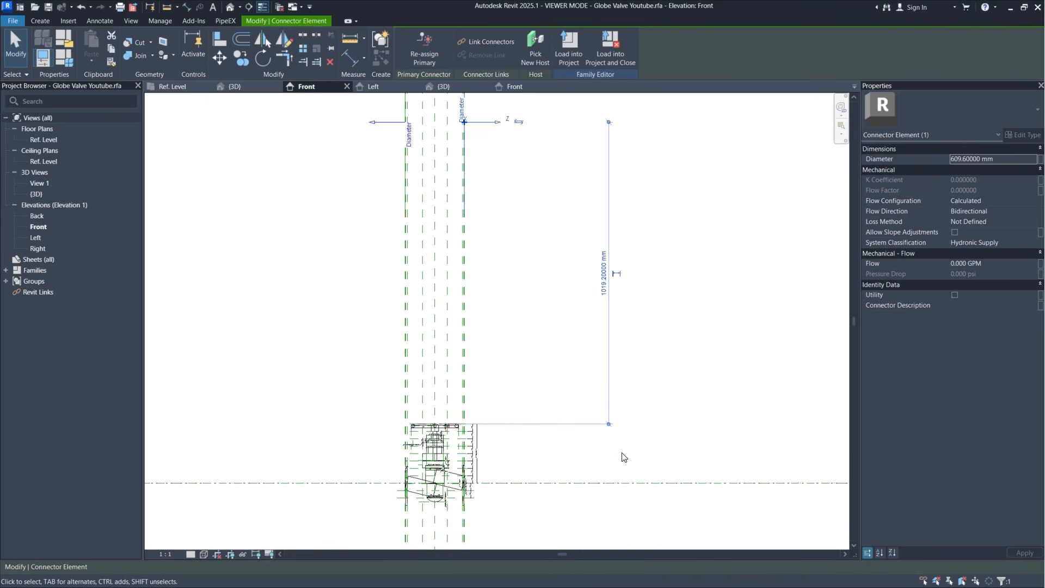
{"action": "left_click_drag", "start_coordinate": [609, 425], "coordinate": [609, 485]}
{"action": "scroll", "coordinate": [609, 484], "scroll_direction": "up", "scroll_amount": 5}
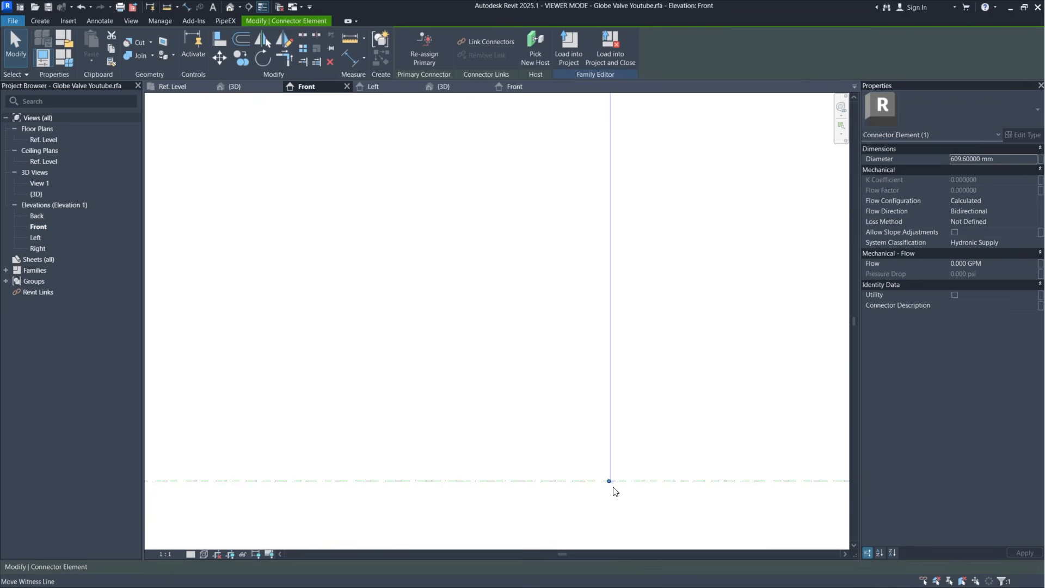
{"action": "scroll", "coordinate": [577, 478], "scroll_direction": "down", "scroll_amount": 5}
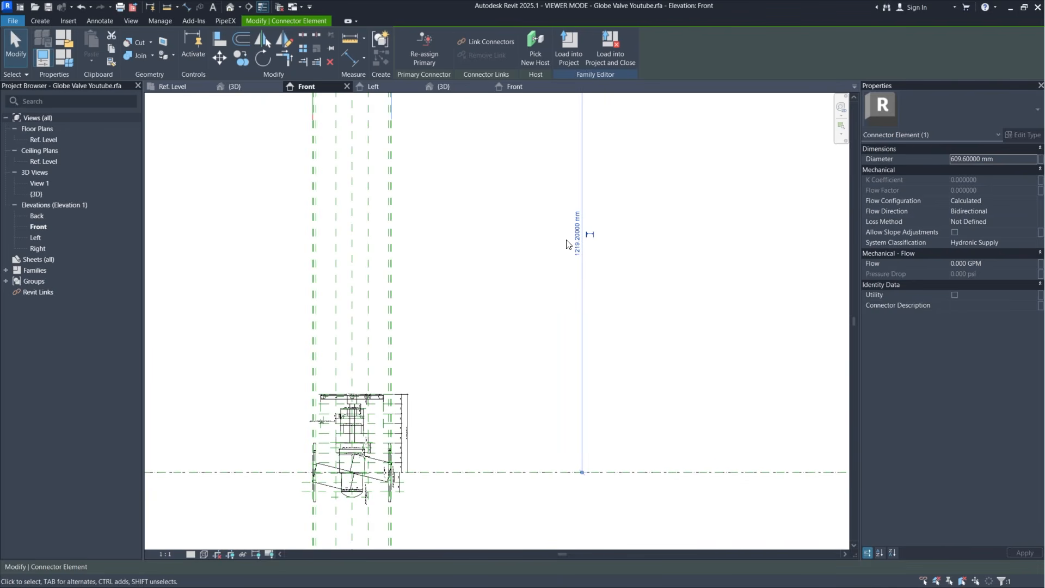
{"action": "left_click", "coordinate": [576, 237]}
{"action": "type", "text": "0"}
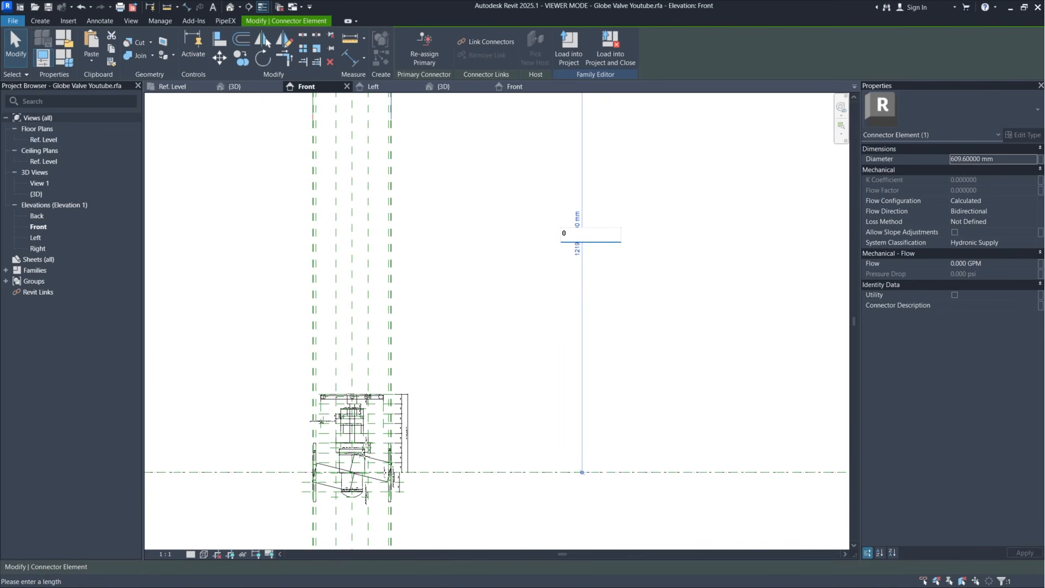
{"action": "key", "text": "Return"}
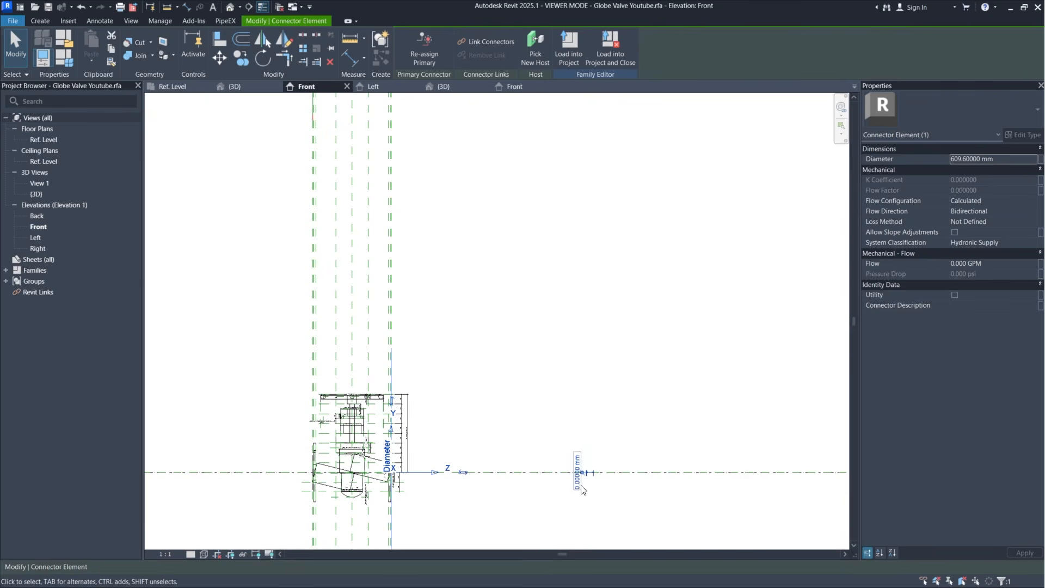
{"action": "middle_click_drag", "start_coordinate": [475, 508], "coordinate": [533, 413]}
{"action": "scroll", "coordinate": [533, 412], "scroll_direction": "up", "scroll_amount": 3}
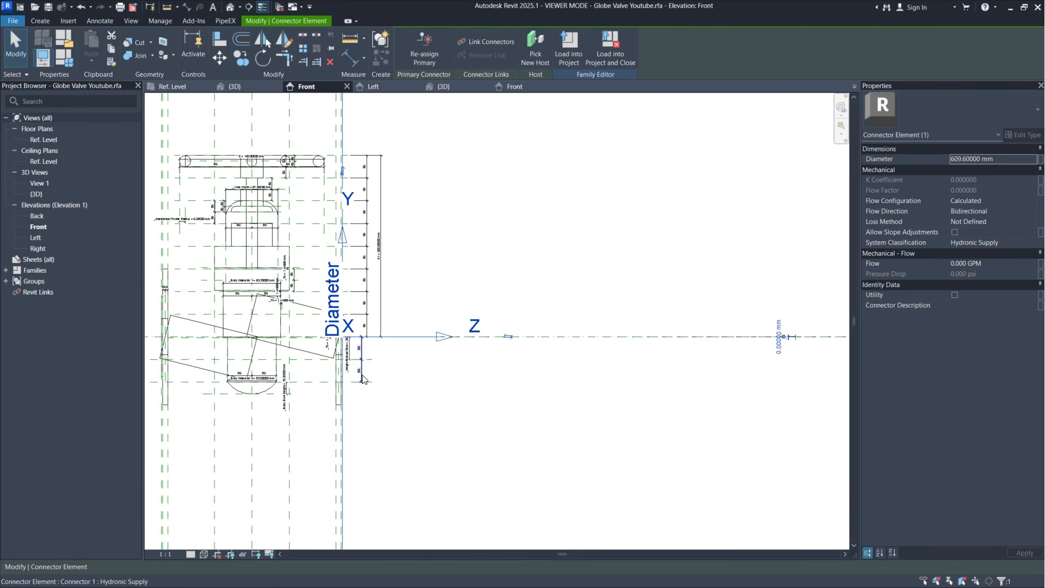
{"action": "middle_click_drag", "start_coordinate": [599, 372], "coordinate": [571, 388]}
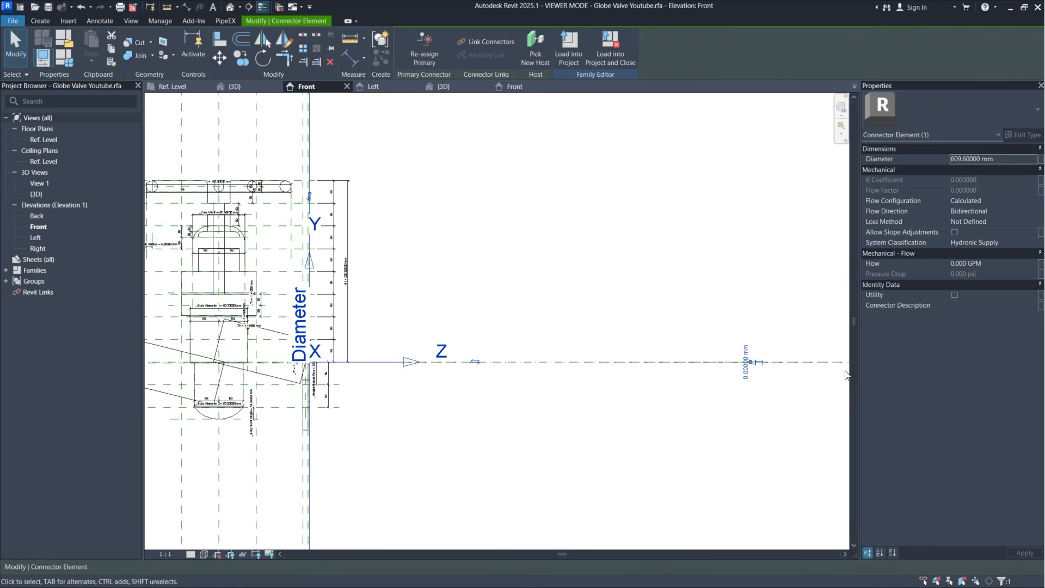
Step: Set the left pipe connector's vertical distance from the horizontal pipe axis plane to 0 in the Front elevation
{"action": "scroll", "coordinate": [563, 320], "scroll_direction": "down", "scroll_amount": 2}
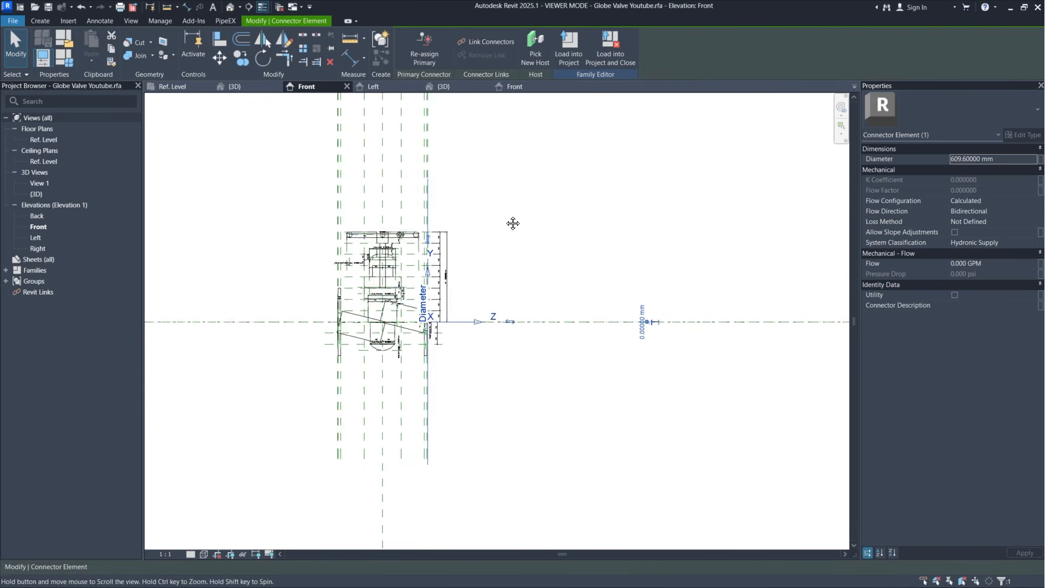
{"action": "middle_click_drag", "start_coordinate": [514, 224], "coordinate": [600, 352]}
{"action": "scroll", "coordinate": [600, 352], "scroll_direction": "down", "scroll_amount": 2}
{"action": "middle_click_drag", "start_coordinate": [526, 177], "coordinate": [517, 268]}
{"action": "left_click", "coordinate": [495, 197]}
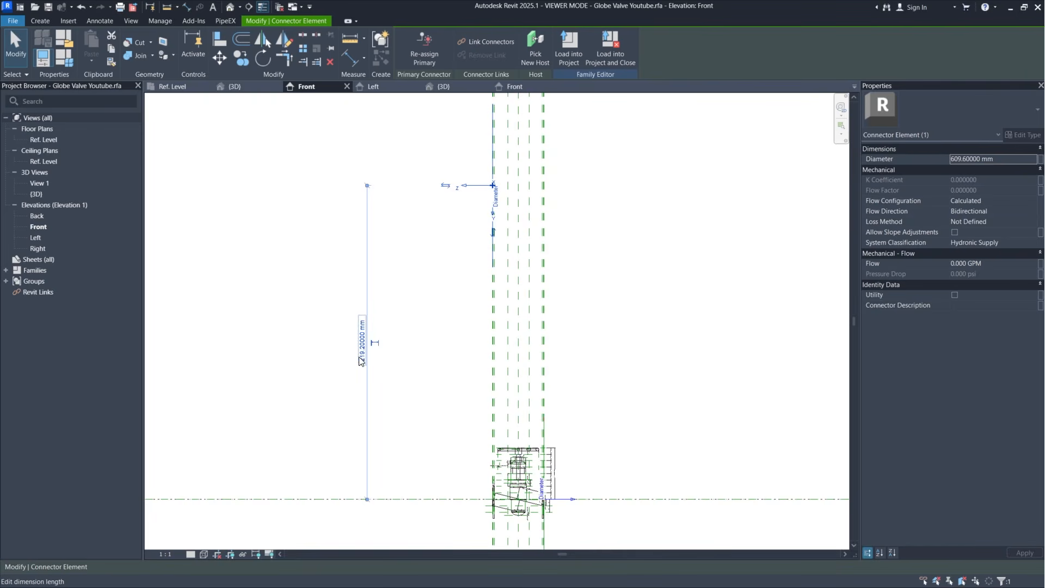
{"action": "left_click", "coordinate": [360, 356]}
{"action": "type", "text": "0"}
{"action": "key", "text": "Return"}
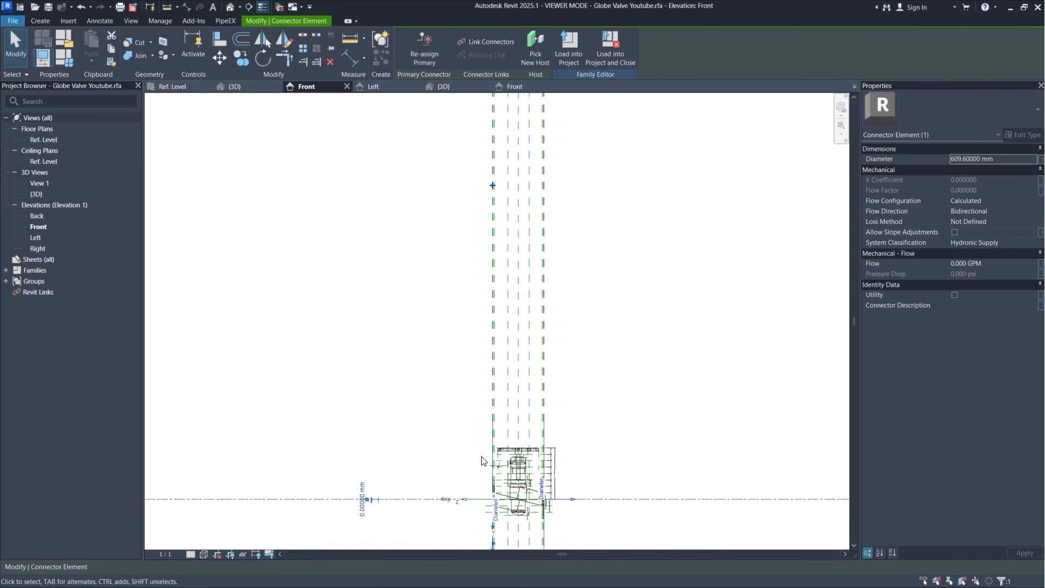
{"action": "scroll", "coordinate": [542, 517], "scroll_direction": "up", "scroll_amount": 5}
{"action": "left_click", "coordinate": [664, 397]}
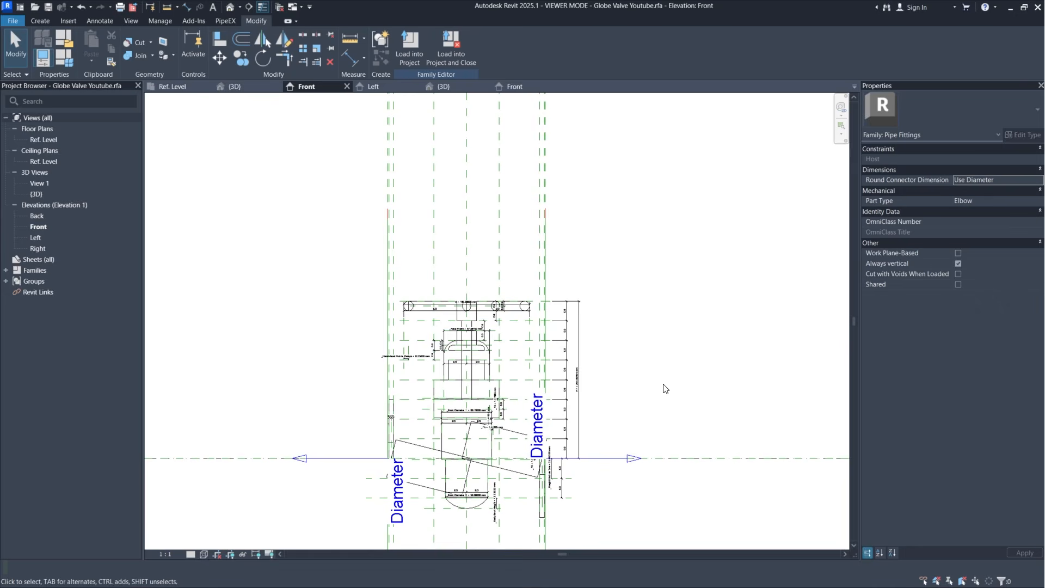
Step: Associate the right pipe connector's Diameter with the family parameter PiX_PPG_END1_DN
{"action": "left_click", "coordinate": [617, 462]}
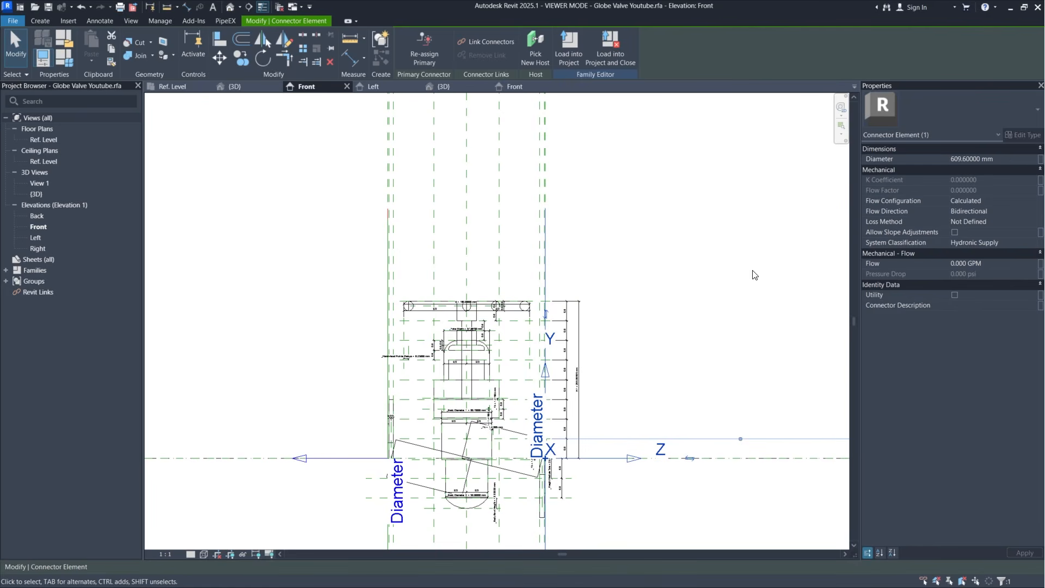
{"action": "left_click", "coordinate": [1041, 159]}
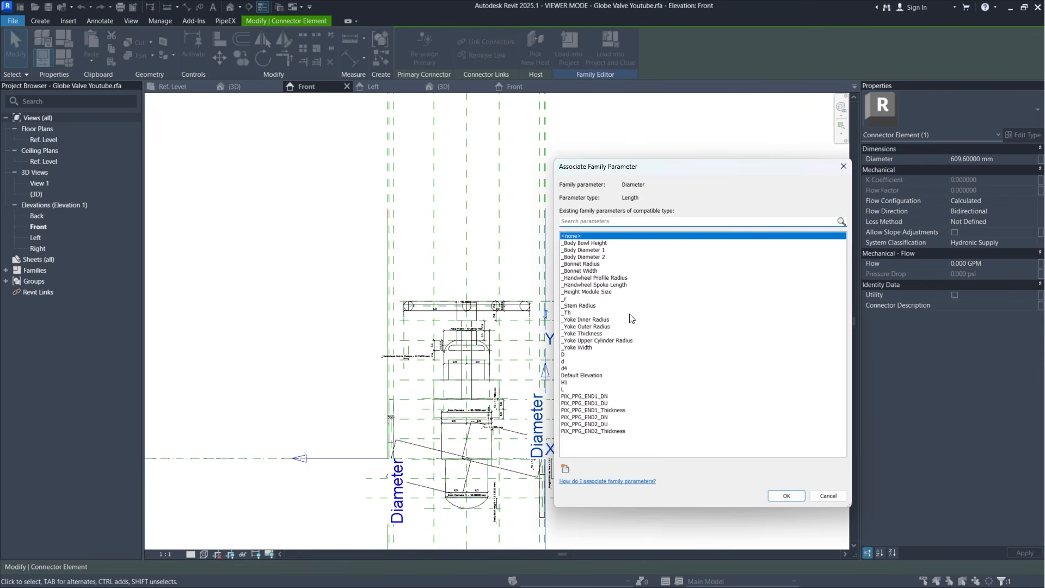
{"action": "left_click", "coordinate": [607, 396]}
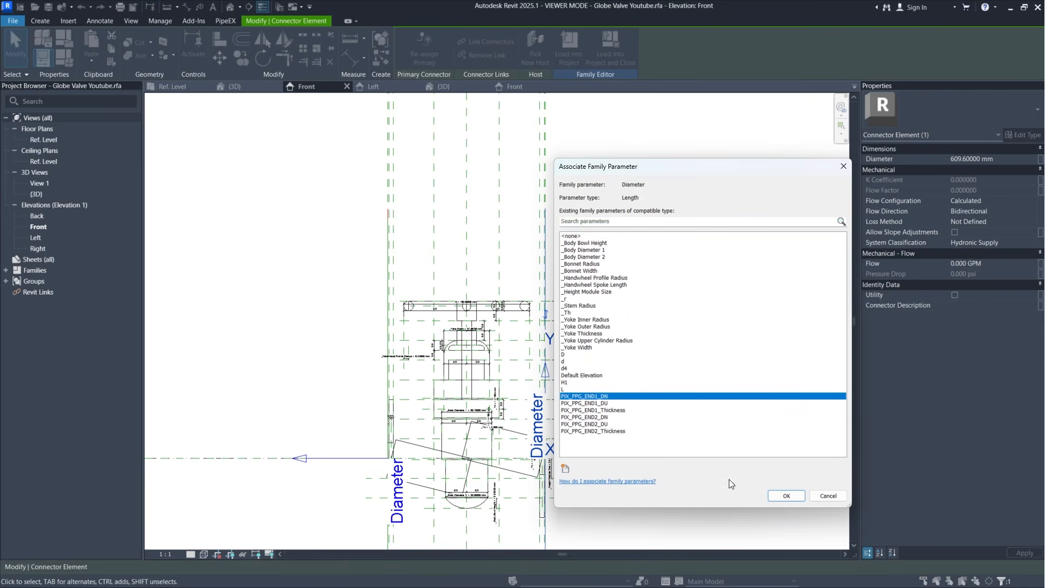
{"action": "left_click", "coordinate": [796, 498]}
{"action": "left_click", "coordinate": [707, 322]}
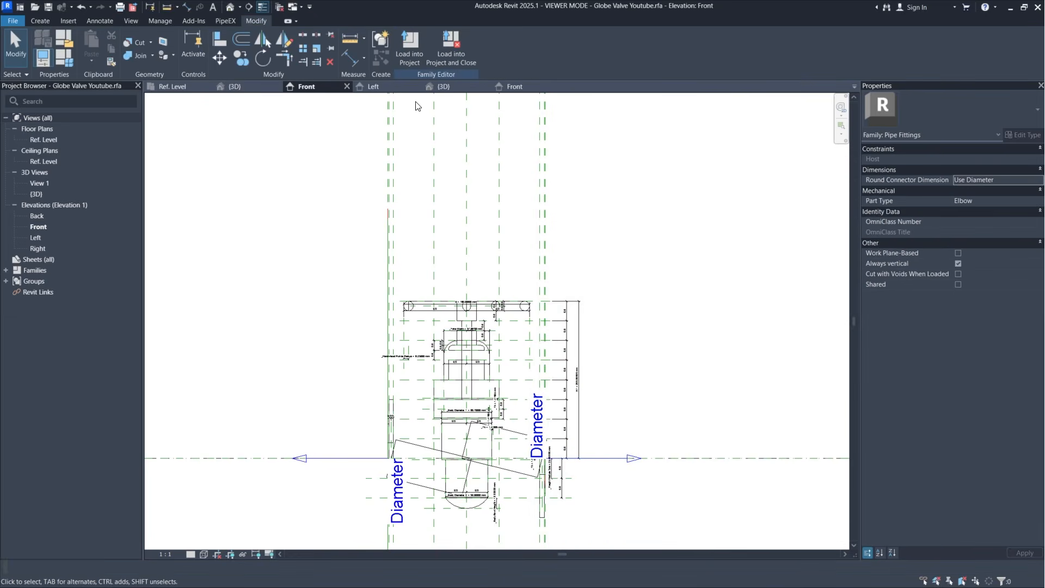
Step: In the 3D view, associate the left pipe connector's Diameter with the family parameter PiX_PPG_END2_DN
{"action": "left_click", "coordinate": [234, 86]}
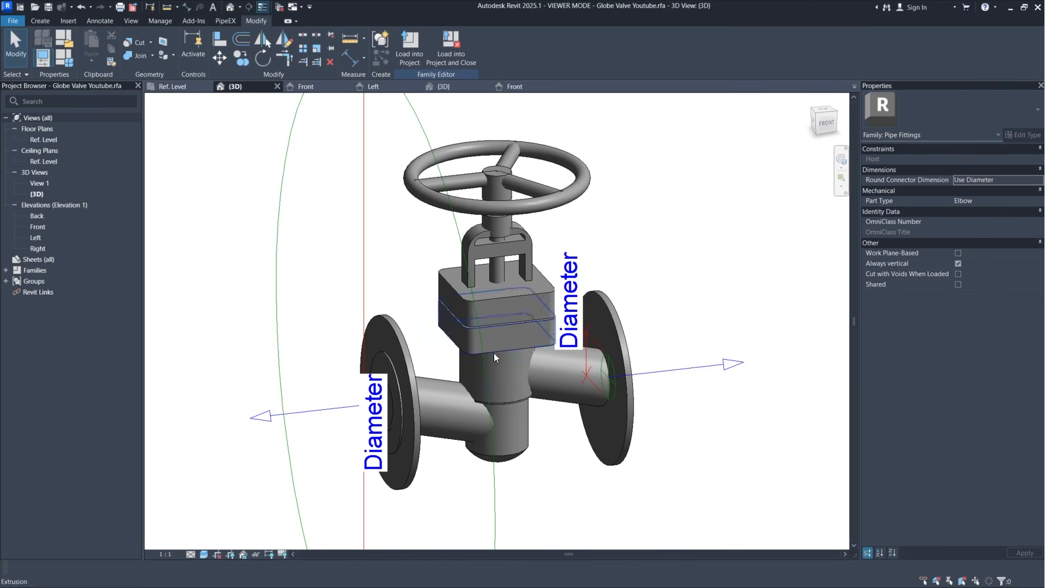
{"action": "middle_click_drag", "start_coordinate": [707, 328], "coordinate": [600, 389], "text": "shift"}
{"action": "middle_click_drag", "start_coordinate": [518, 283], "coordinate": [754, 282], "text": "shift"}
{"action": "scroll", "coordinate": [418, 255], "scroll_direction": "down", "scroll_amount": 2}
{"action": "left_click", "coordinate": [557, 237]}
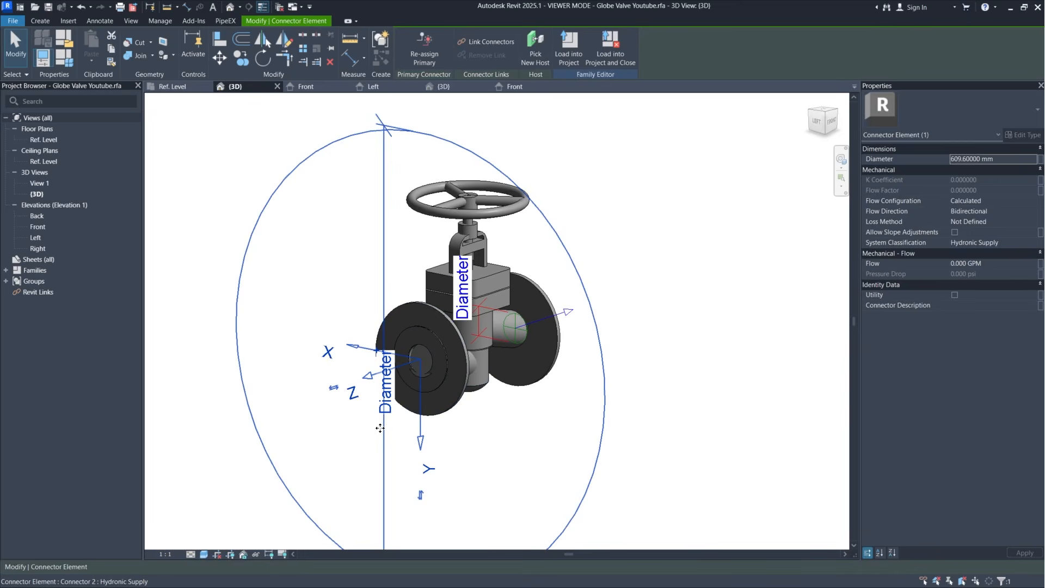
{"action": "left_click", "coordinate": [1041, 161]}
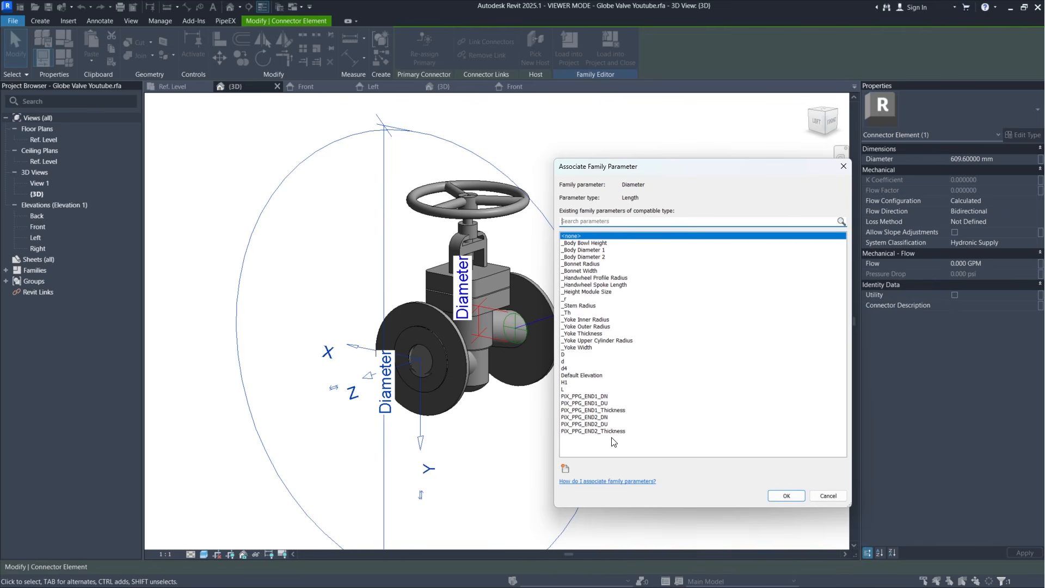
{"action": "left_click", "coordinate": [608, 417]}
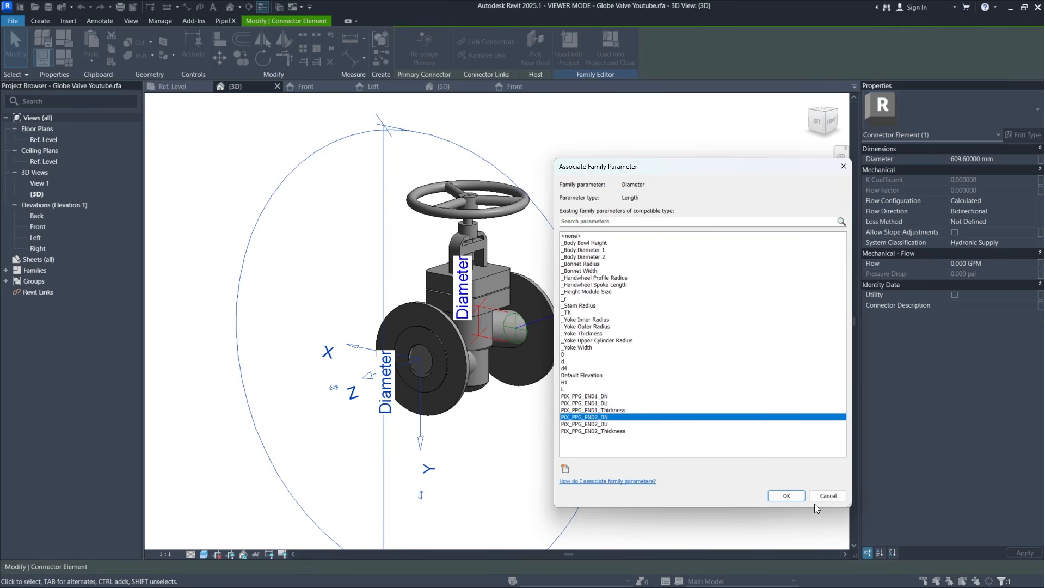
{"action": "left_click", "coordinate": [786, 495]}
{"action": "key", "text": "Escape"}
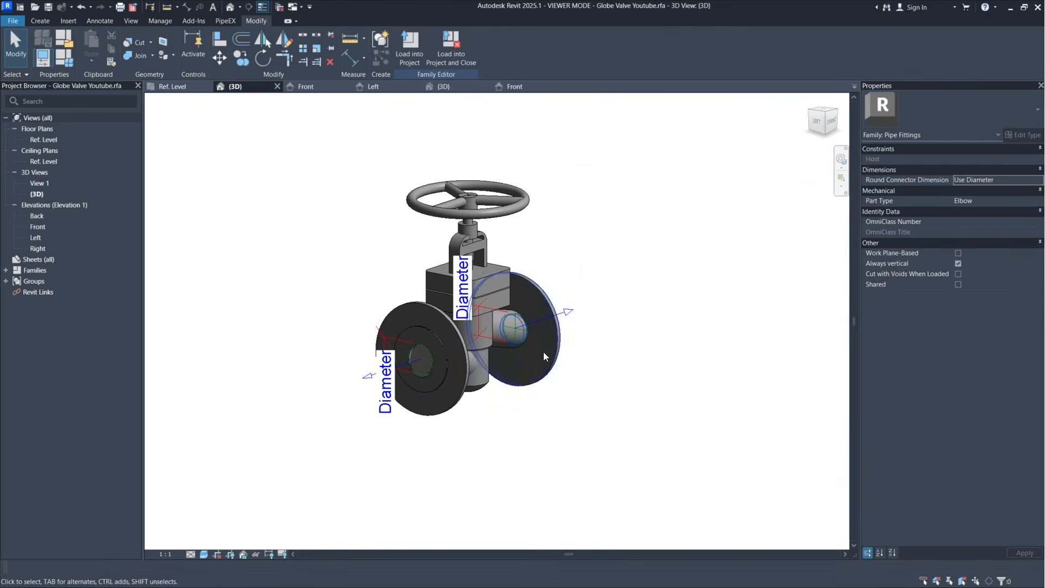
Step: Select both pipe connectors in the 3D view and temporarily hide them
{"action": "middle_click_drag", "start_coordinate": [357, 338], "coordinate": [586, 353], "text": "shift"}
{"action": "scroll", "coordinate": [534, 317], "scroll_direction": "up", "scroll_amount": 1}
{"action": "scroll", "coordinate": [583, 351], "scroll_direction": "down", "scroll_amount": 1}
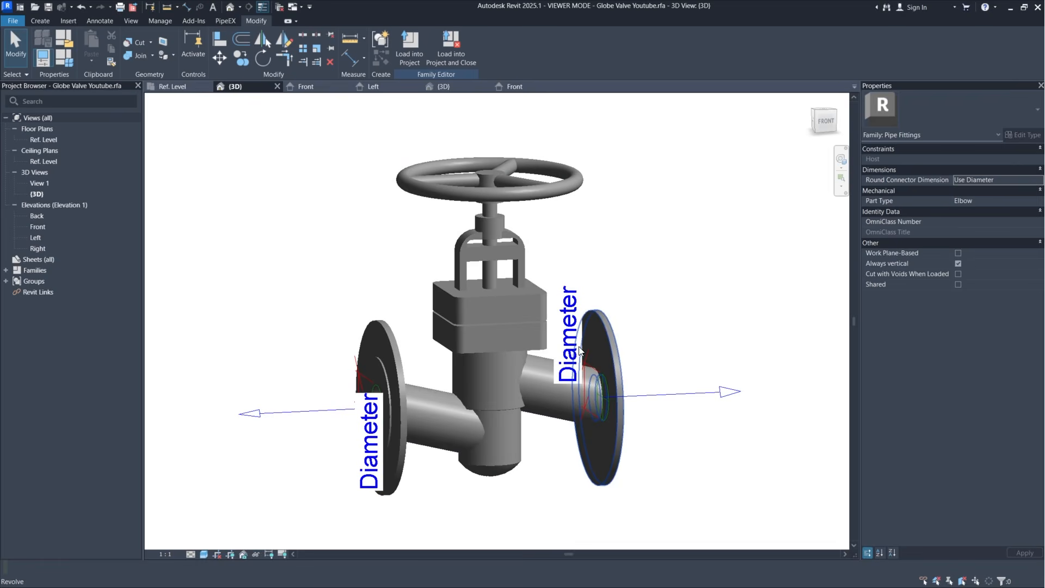
{"action": "left_click", "coordinate": [650, 403]}
{"action": "left_click", "coordinate": [315, 409], "text": "ctrl"}
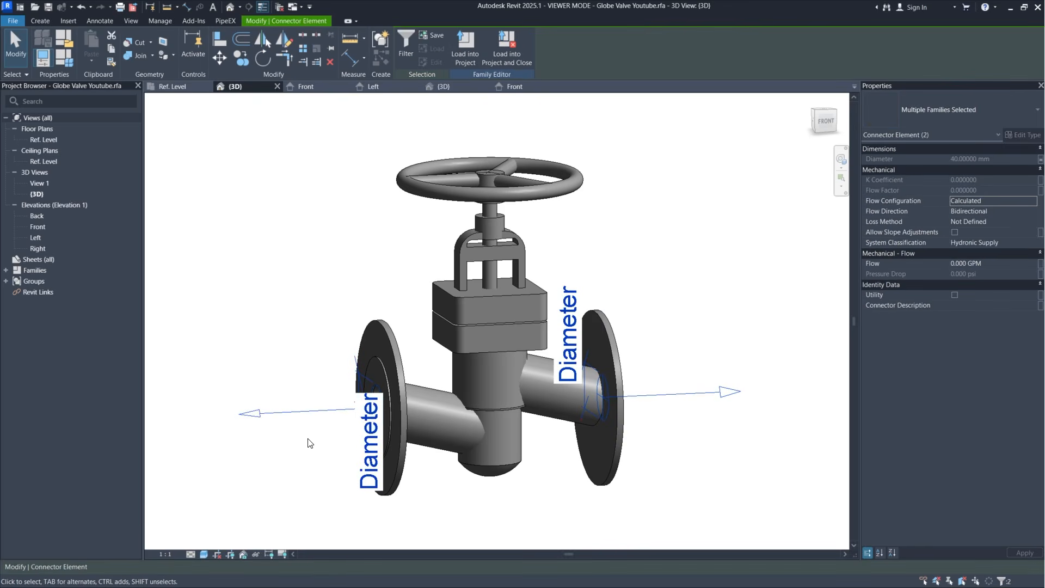
{"action": "left_click", "coordinate": [256, 554]}
{"action": "left_click", "coordinate": [271, 526]}
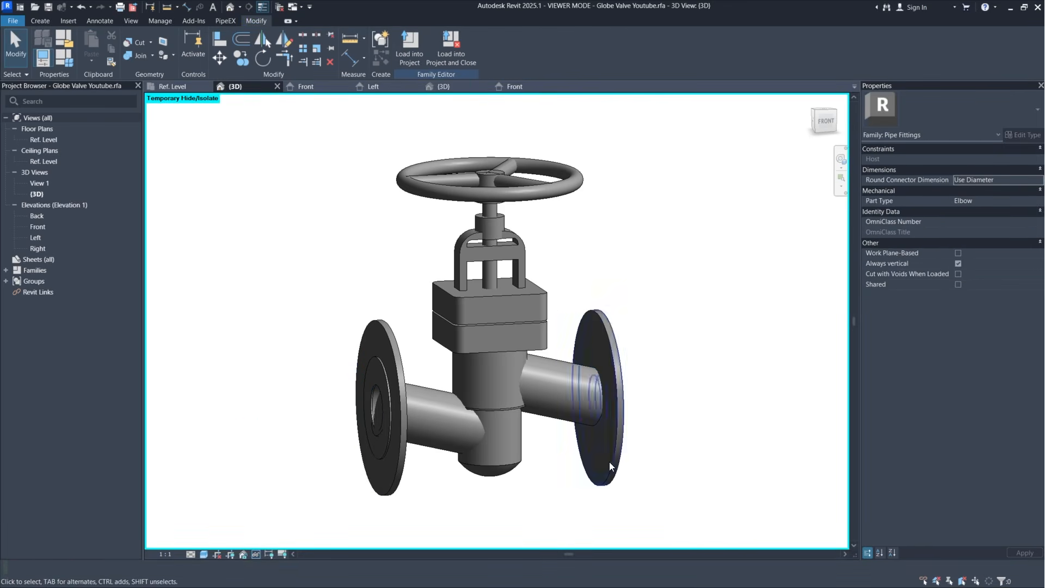
{"action": "middle_click_drag", "start_coordinate": [595, 380], "coordinate": [625, 375], "text": "shift"}
{"action": "middle_click_drag", "start_coordinate": [601, 235], "coordinate": [586, 227]}
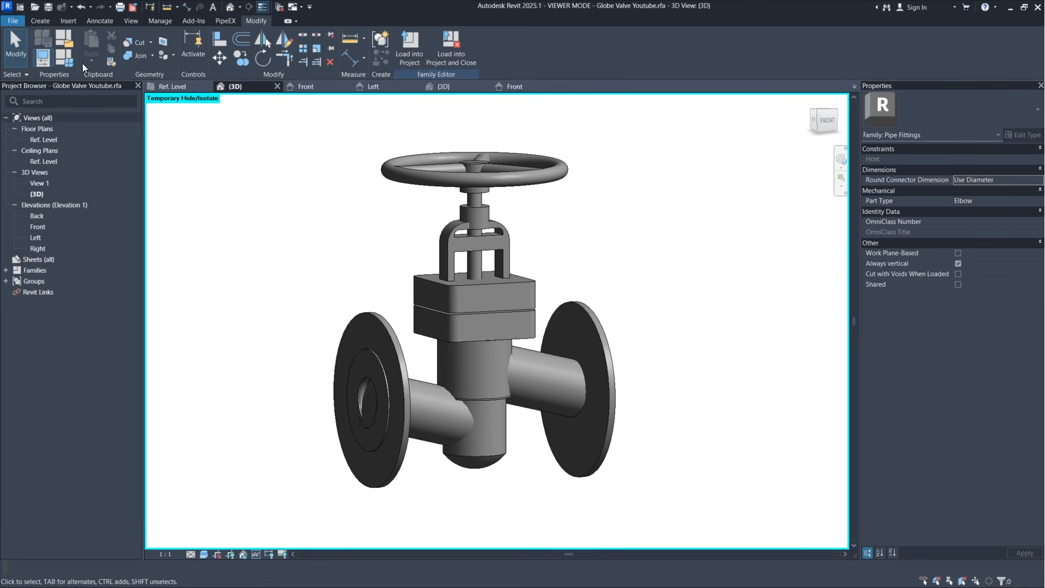
Step: Set PiX_PPG_END1_DN to 10 mm in the family types, apply it and inspect the resized valve
{"action": "left_click", "coordinate": [61, 57]}
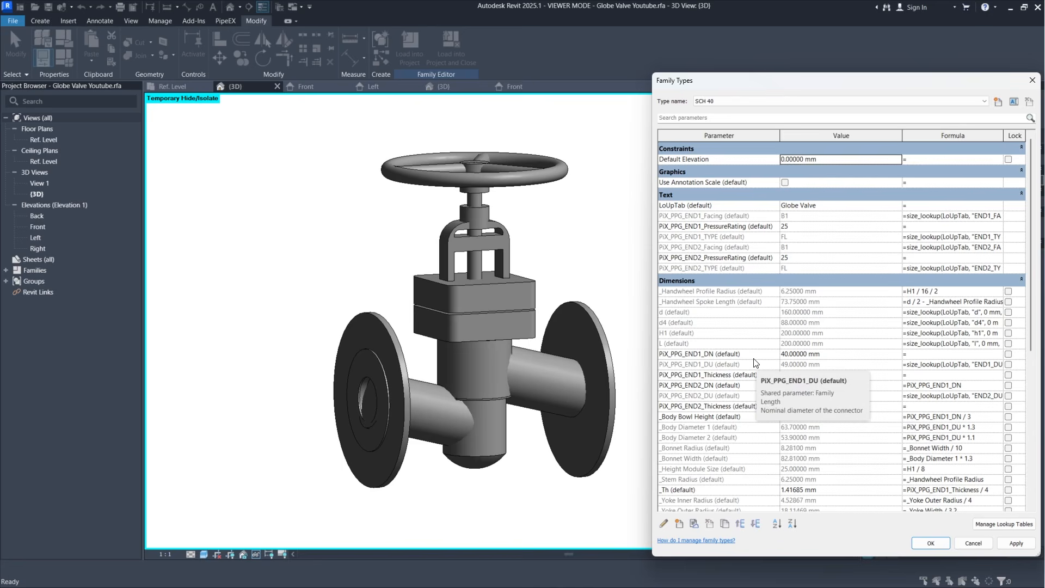
{"action": "left_click", "coordinate": [787, 355]}
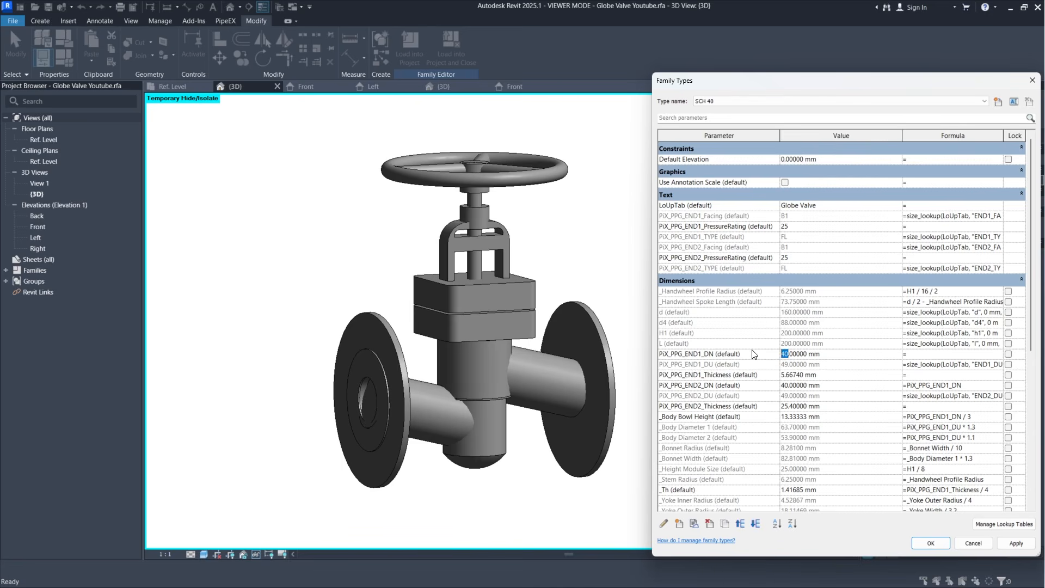
{"action": "type", "text": "10"}
{"action": "left_click", "coordinate": [1016, 543]}
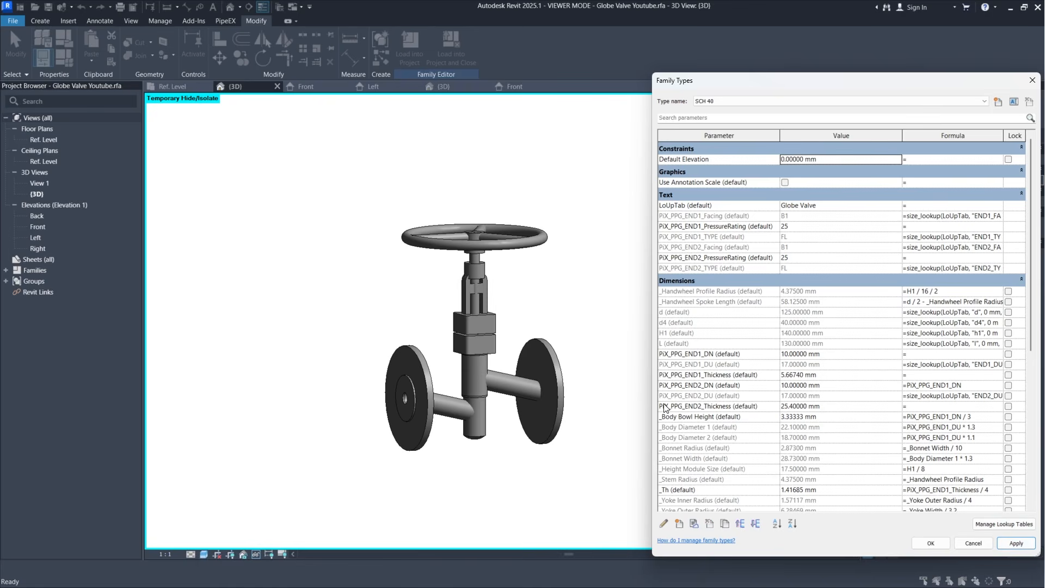
{"action": "key", "text": "Return"}
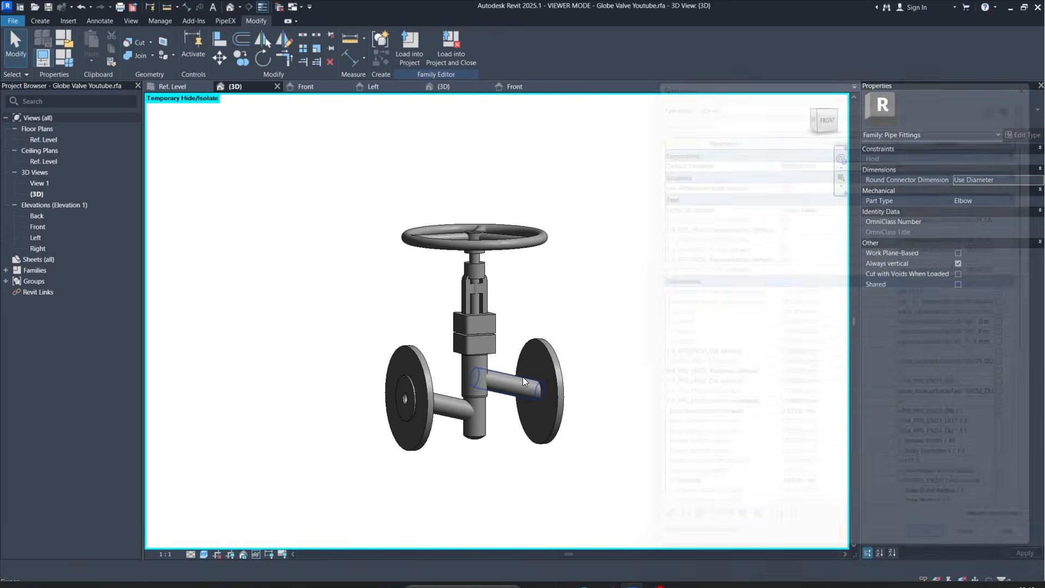
{"action": "middle_click_drag", "start_coordinate": [482, 342], "coordinate": [566, 321], "text": "shift"}
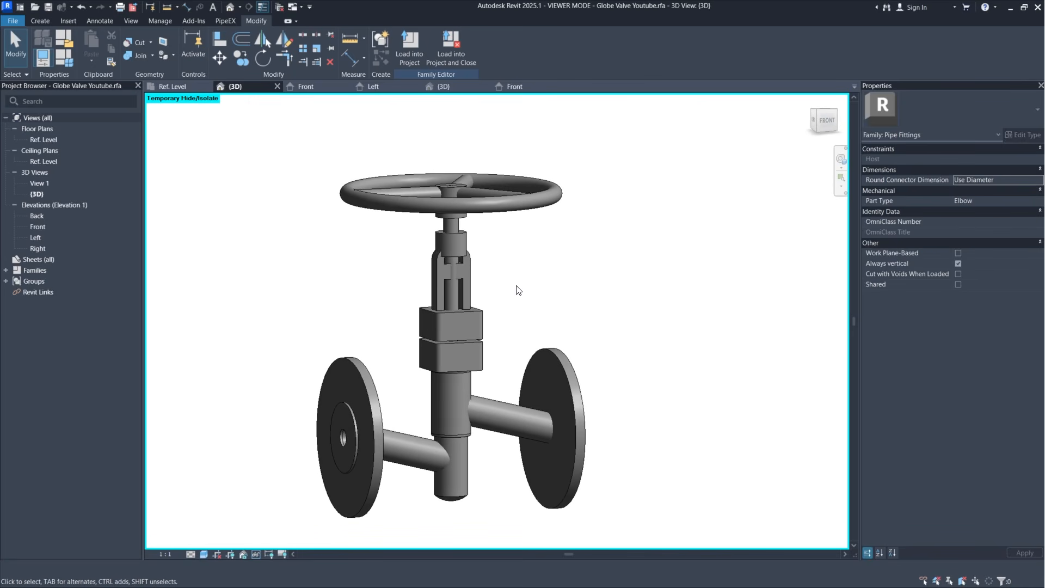
Step: Set PiX_PPG_END1_DN to 15 mm in the family types and apply it to the valve
{"action": "left_click", "coordinate": [66, 58]}
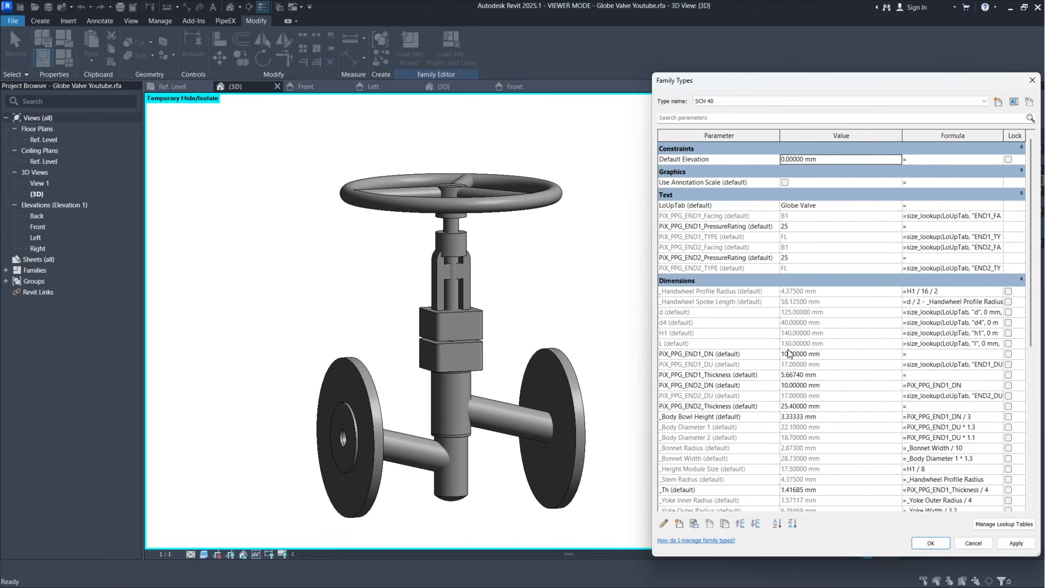
{"action": "left_click", "coordinate": [787, 354]}
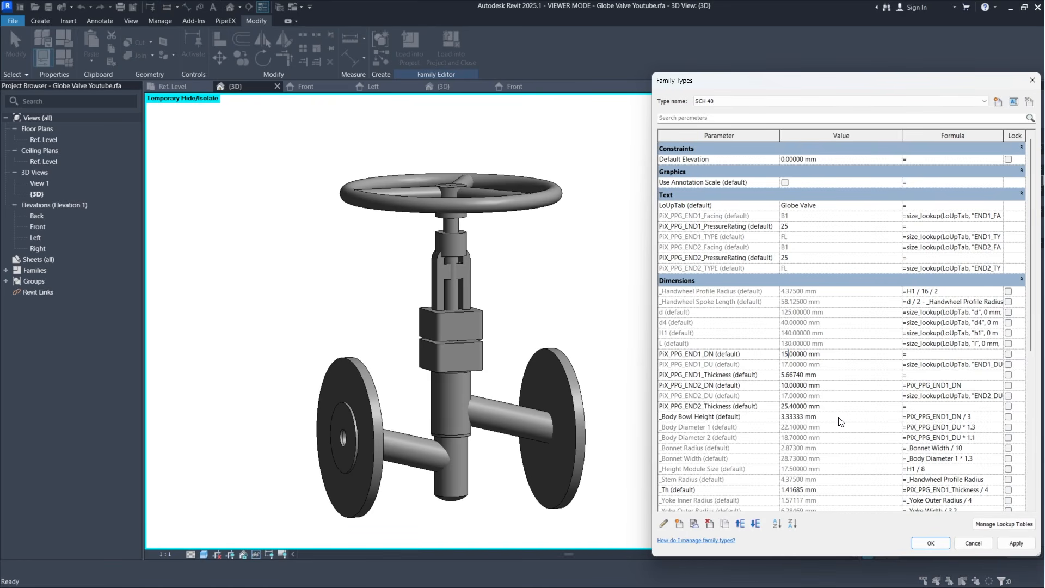
{"action": "left_click", "coordinate": [1015, 544]}
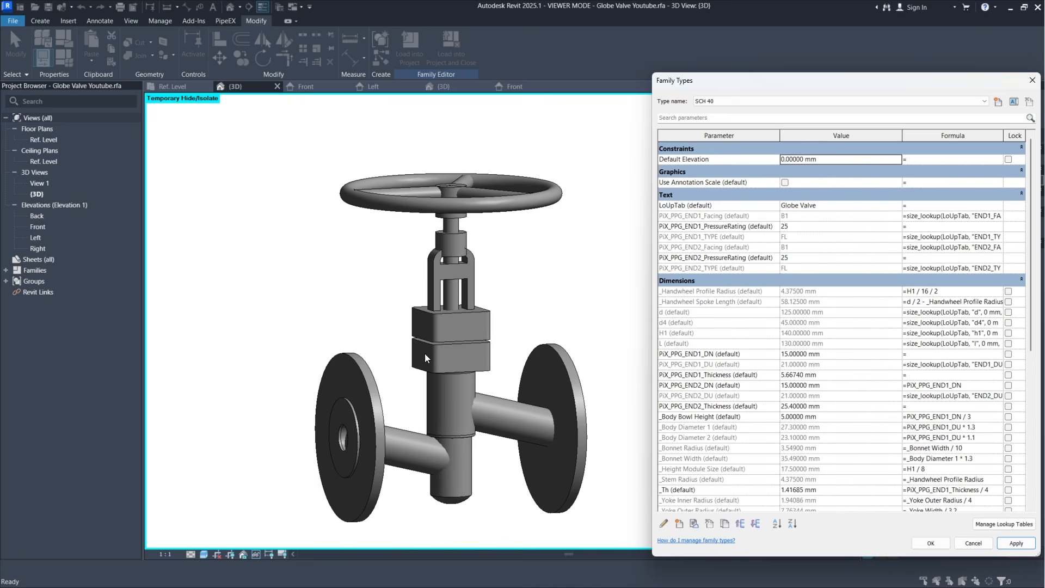
Step: Test PiX_PPG_END1_DN at 25 mm and 50 mm in the family types, applying each size and keeping 50 mm
{"action": "left_click", "coordinate": [790, 354]}
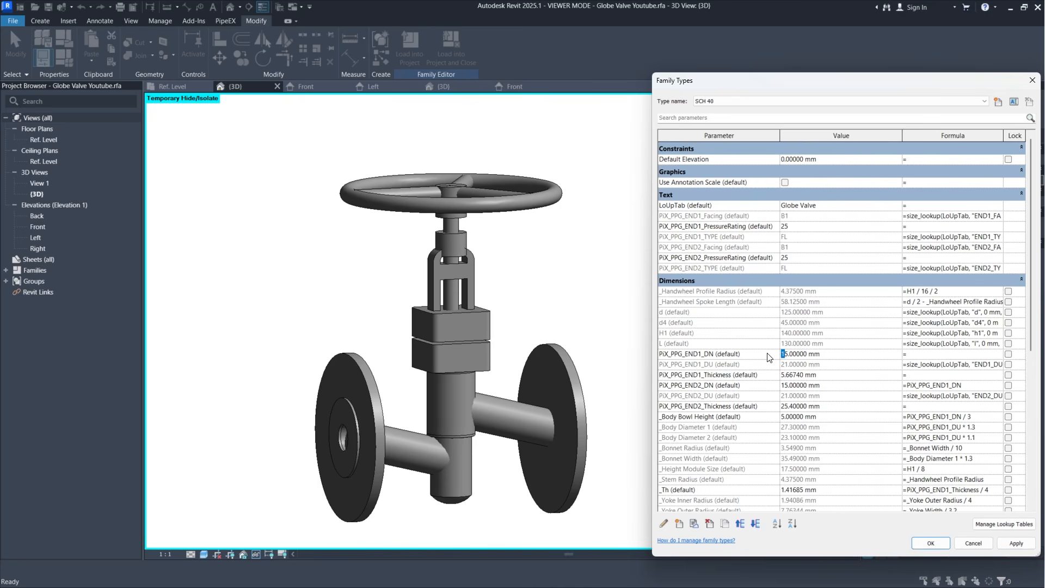
{"action": "left_click", "coordinate": [1016, 544]}
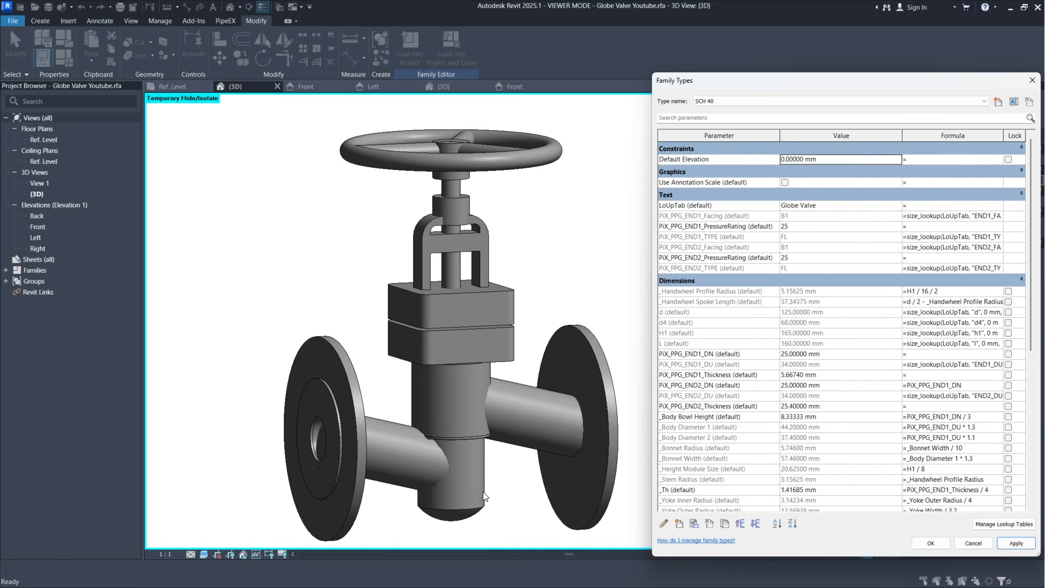
{"action": "left_click", "coordinate": [788, 355]}
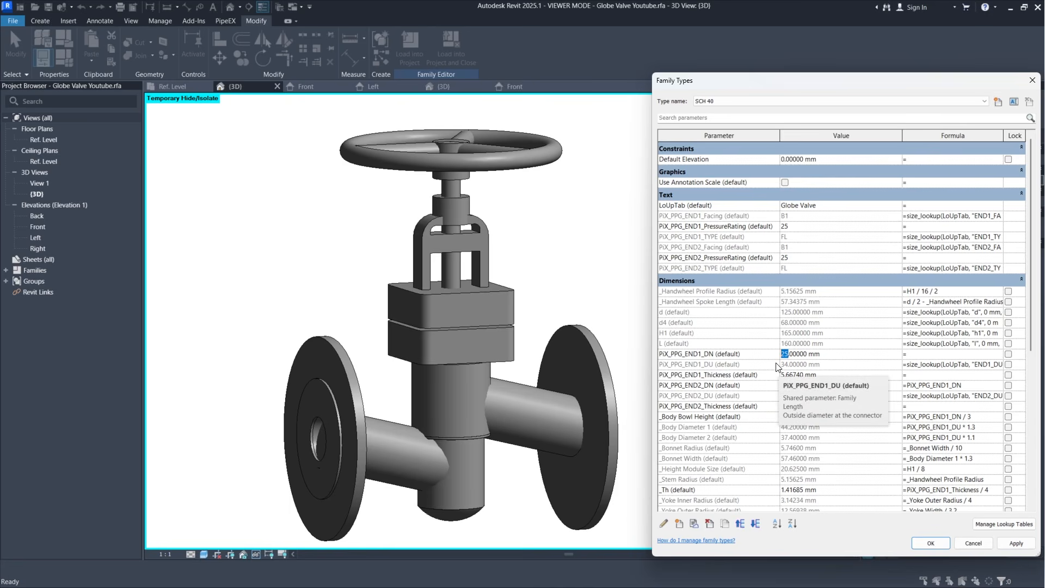
{"action": "type", "text": "50"}
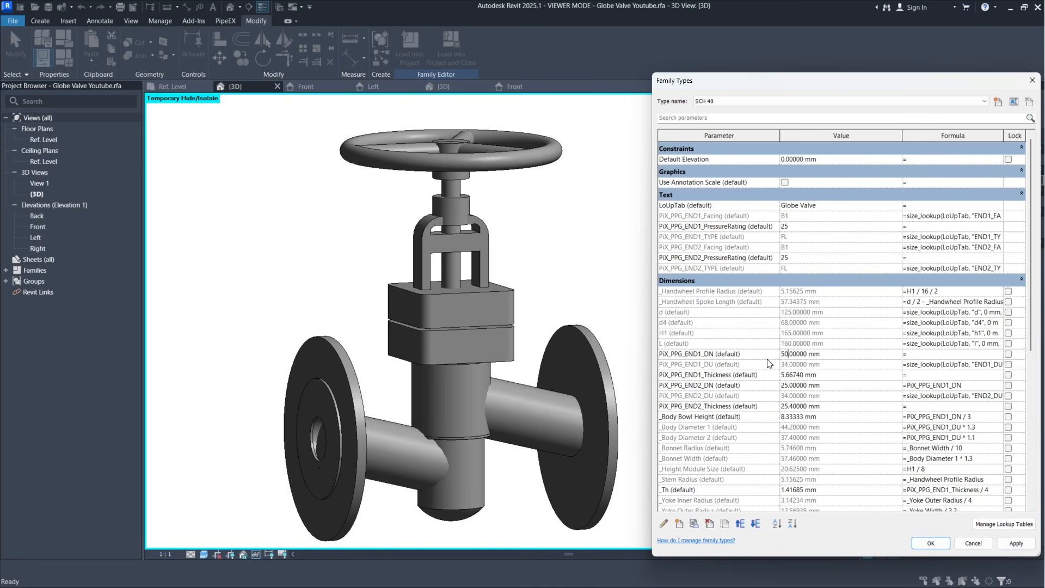
{"action": "left_click", "coordinate": [1026, 548]}
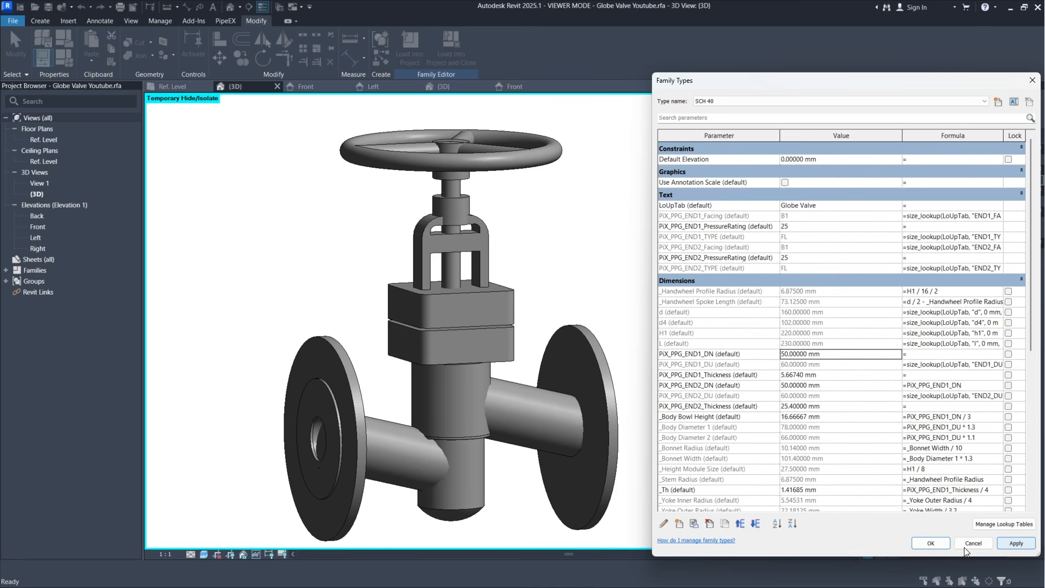
{"action": "left_click", "coordinate": [931, 543]}
Step: Examine the resized globe valve's body, flanges, yoke and handwheel from several angles in the 3D view
{"action": "middle_click_drag", "start_coordinate": [553, 403], "coordinate": [676, 352], "text": "shift"}
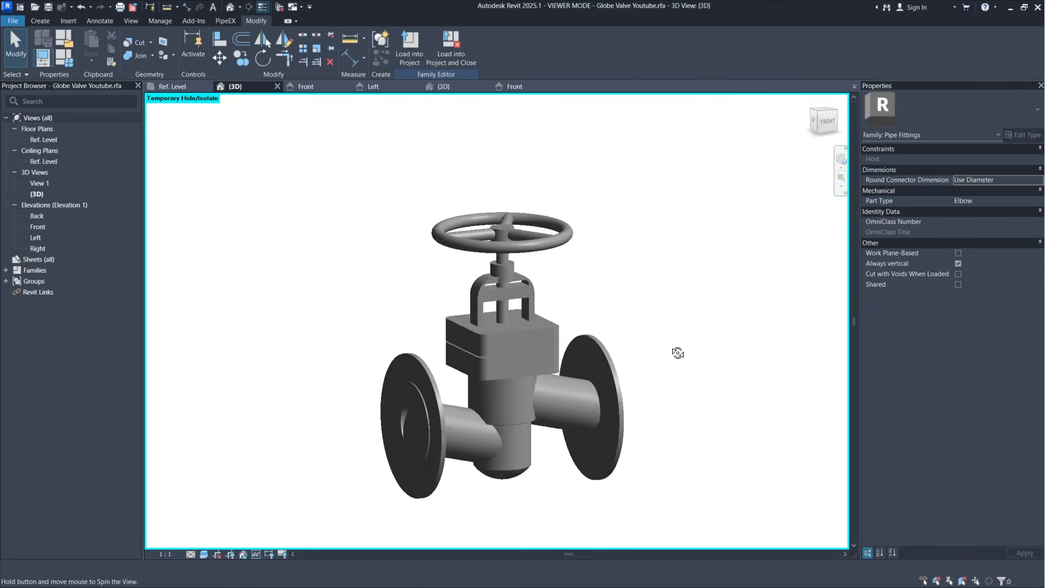
{"action": "scroll", "coordinate": [611, 354], "scroll_direction": "up", "scroll_amount": 2}
{"action": "middle_click_drag", "start_coordinate": [697, 389], "coordinate": [581, 342], "text": "shift"}
{"action": "middle_click_drag", "start_coordinate": [581, 342], "coordinate": [642, 285], "text": "shift"}
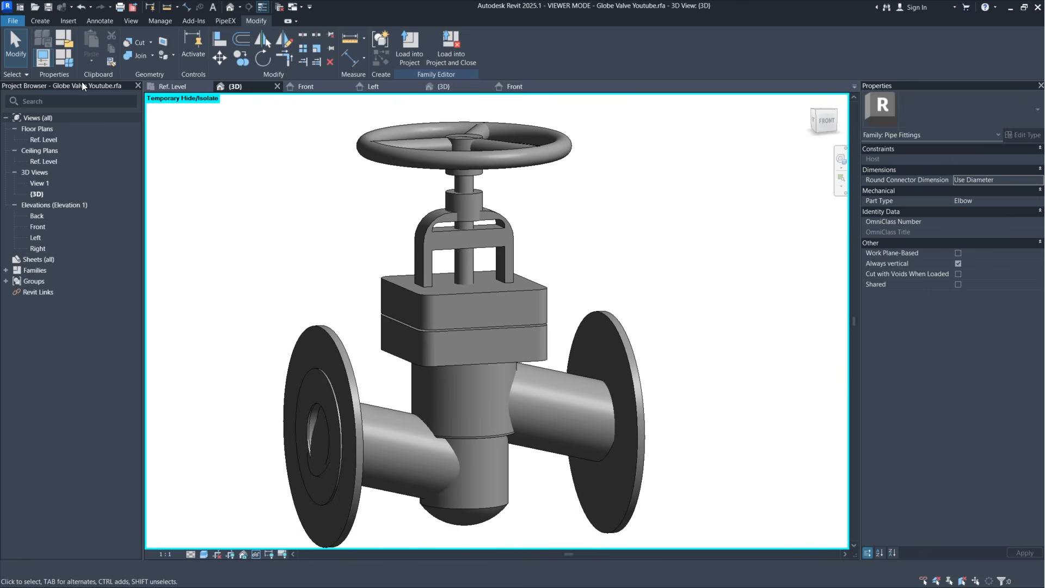
{"action": "middle_click_drag", "start_coordinate": [643, 286], "coordinate": [725, 342], "text": "shift"}
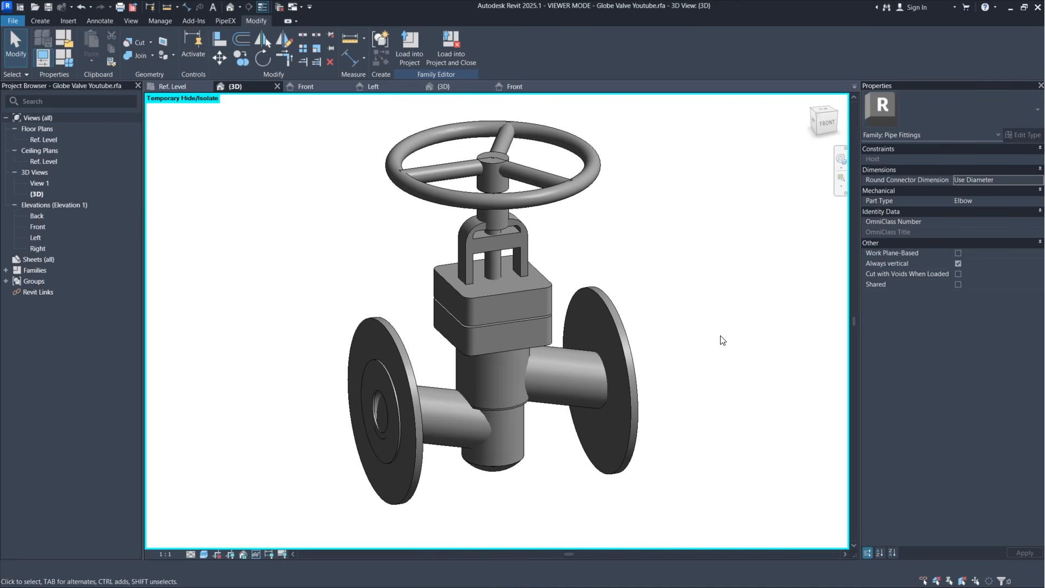
{"action": "middle_click_drag", "start_coordinate": [708, 361], "coordinate": [743, 344], "text": "shift"}
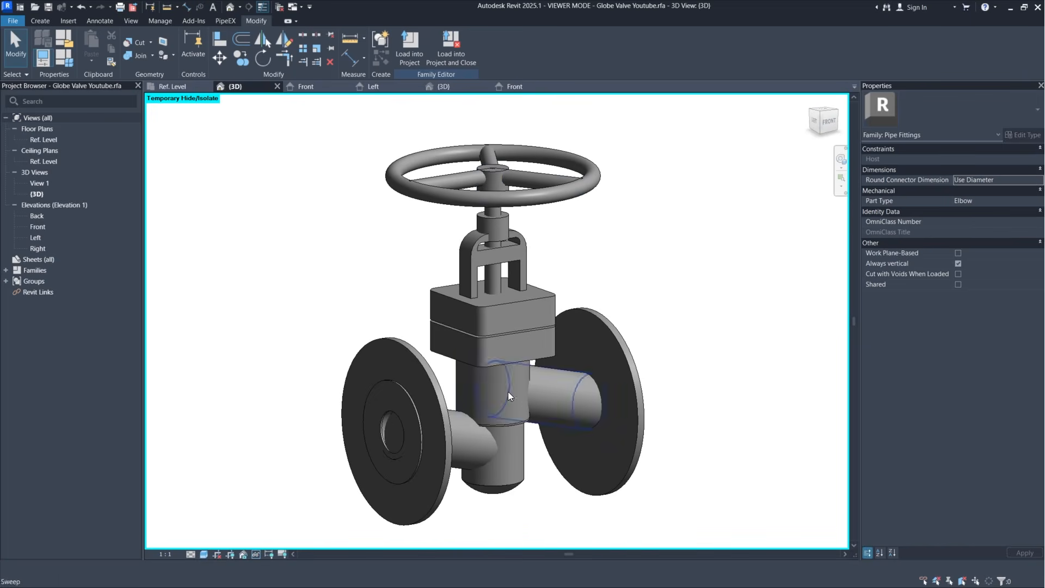